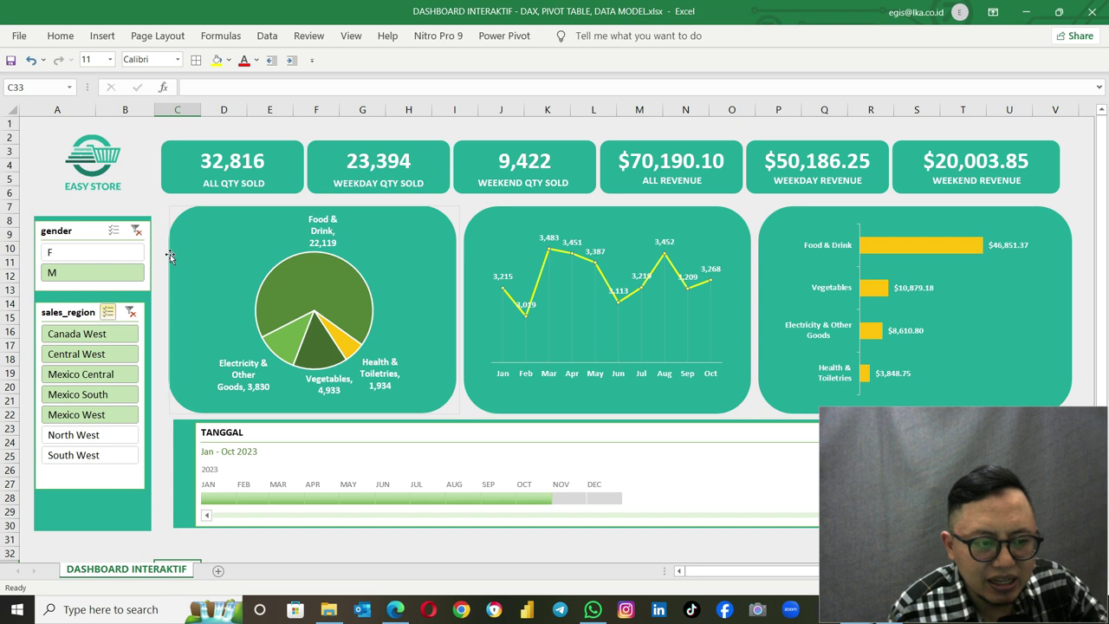
- Clear the gender and sales_region slicers and extend the timeline through December 2023
{"action": "left_click", "coordinate": [136, 231]}
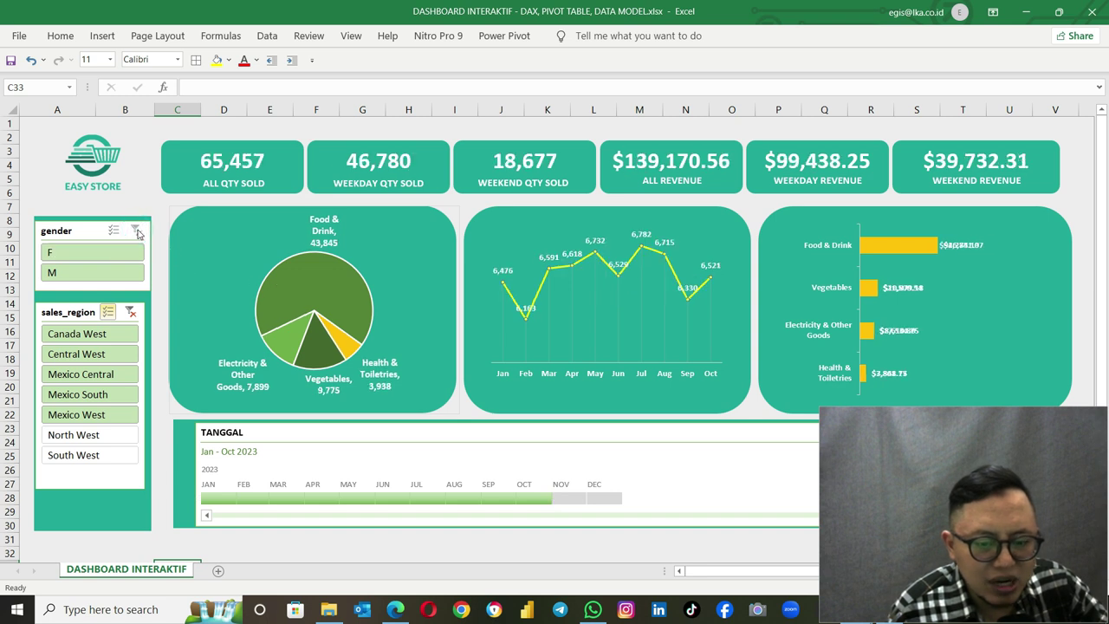
{"action": "left_click", "coordinate": [130, 312]}
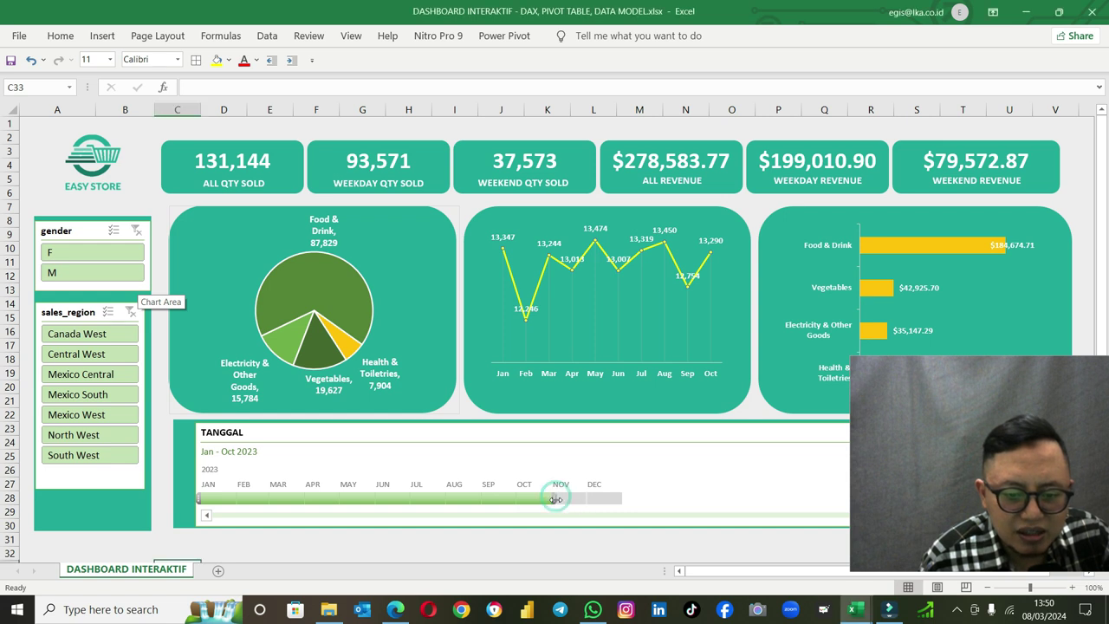
{"action": "left_click_drag", "start_coordinate": [554, 500], "coordinate": [620, 503]}
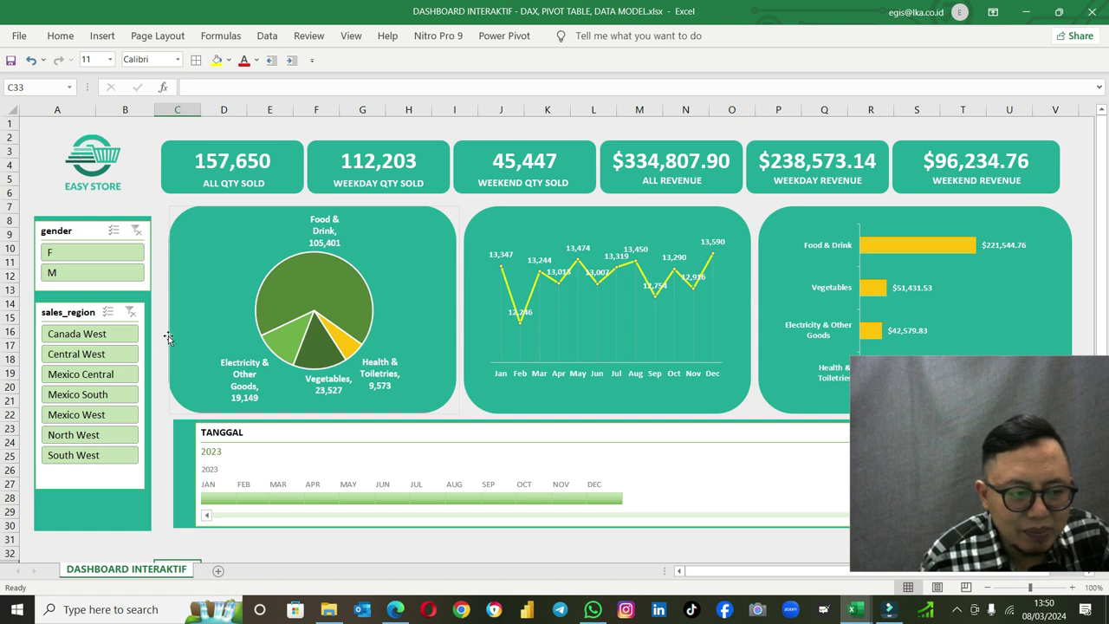
- Filter to gender F and the Mexico Central, Mexico South and Mexico West regions
{"action": "left_click", "coordinate": [95, 252]}
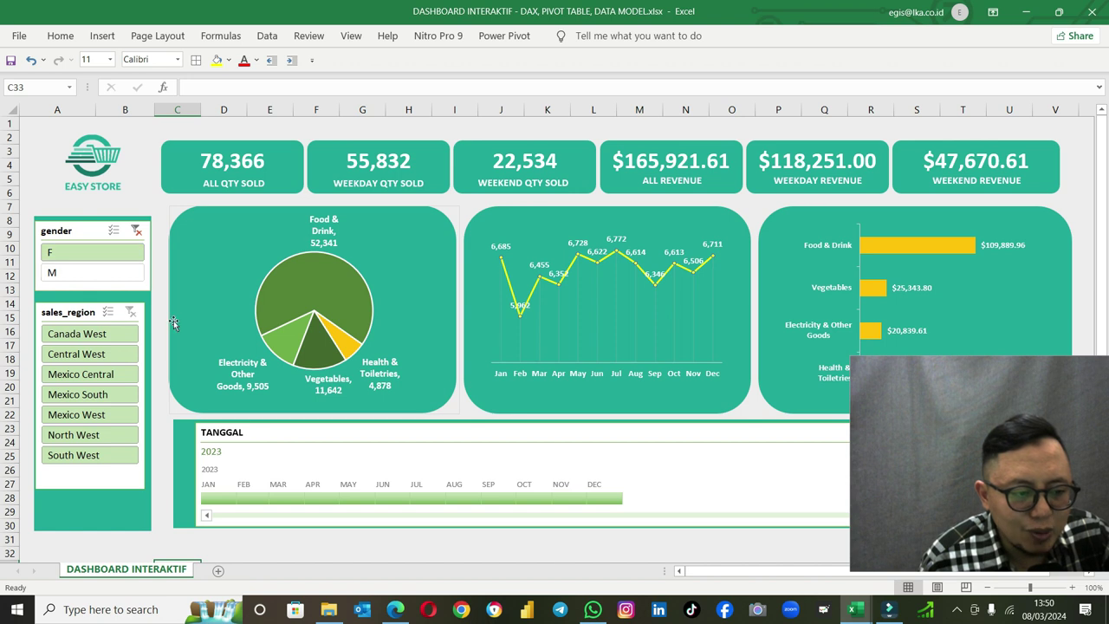
{"action": "left_click", "coordinate": [76, 336]}
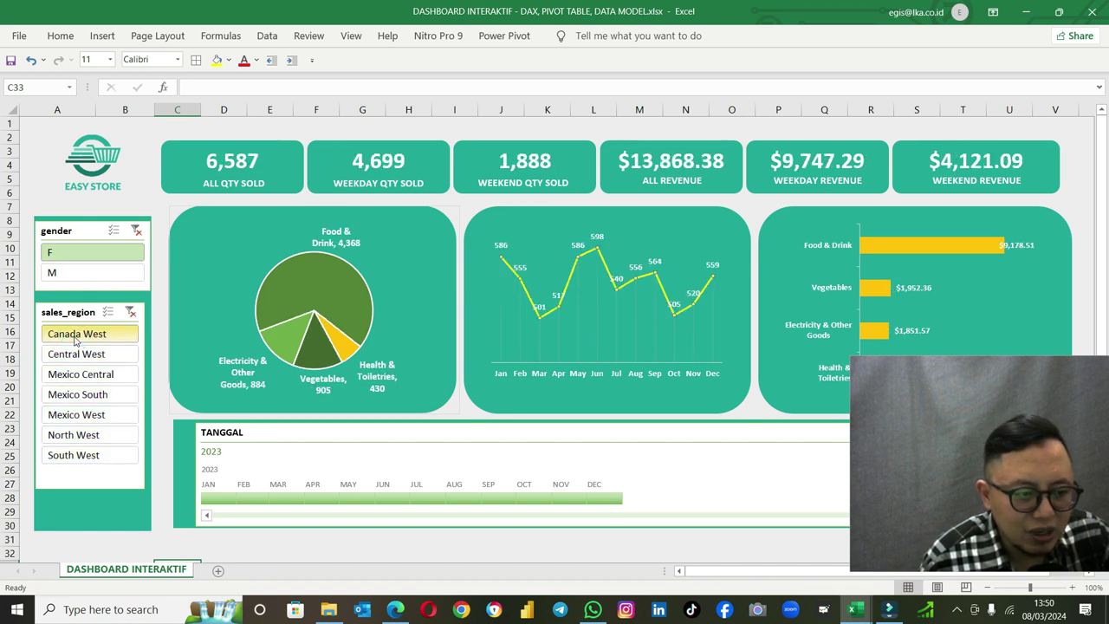
{"action": "left_click", "coordinate": [95, 377]}
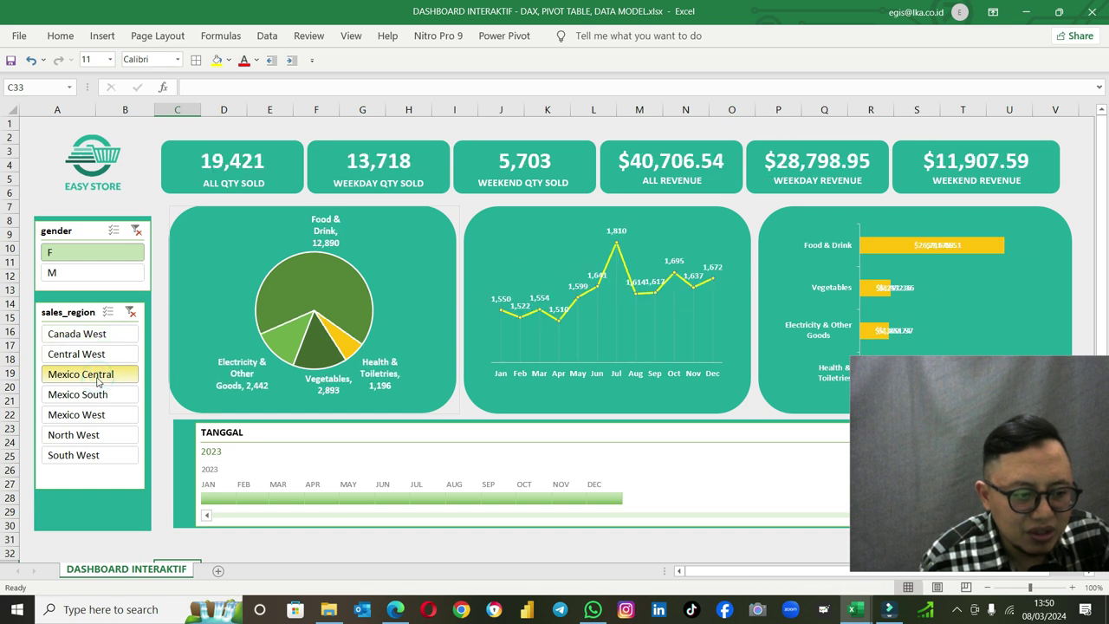
{"action": "left_click", "coordinate": [107, 314]}
{"action": "left_click", "coordinate": [102, 396]}
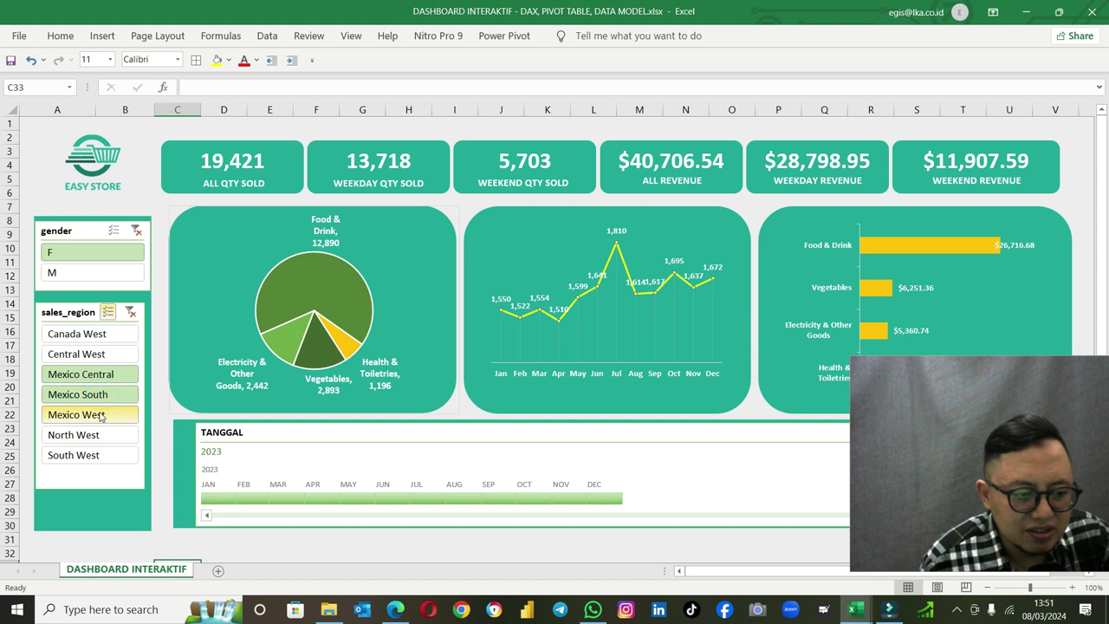
{"action": "left_click", "coordinate": [102, 416]}
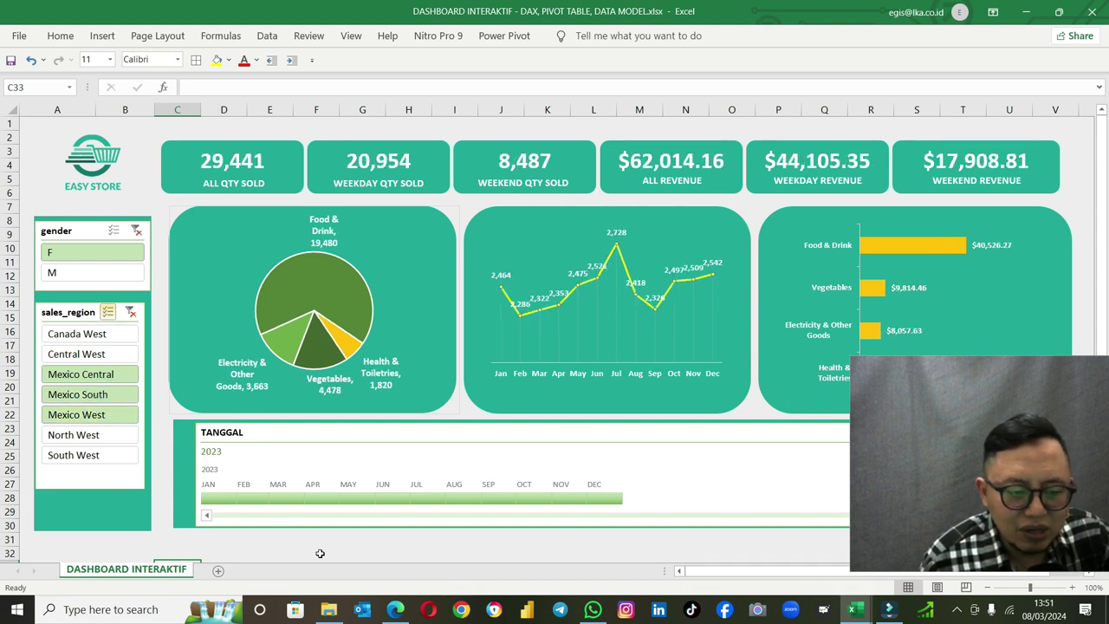
- Switch the timeline to days, select Jan 1–14, 2023, and bring up the DASHBOARD EBAGUS workbook
{"action": "left_click", "coordinate": [221, 499]}
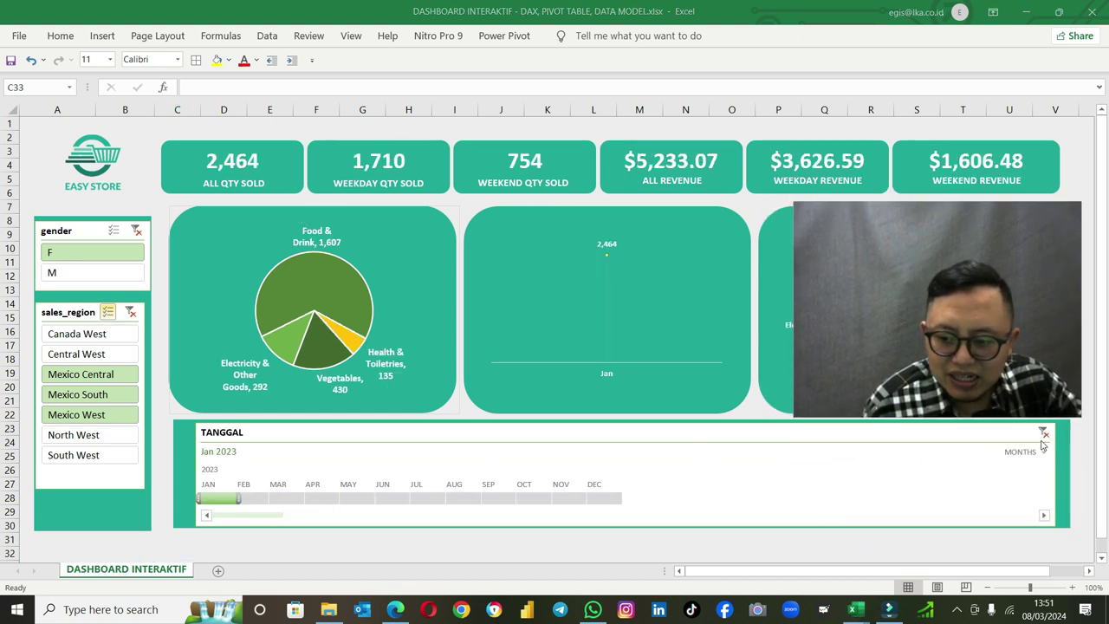
{"action": "left_click", "coordinate": [1042, 452]}
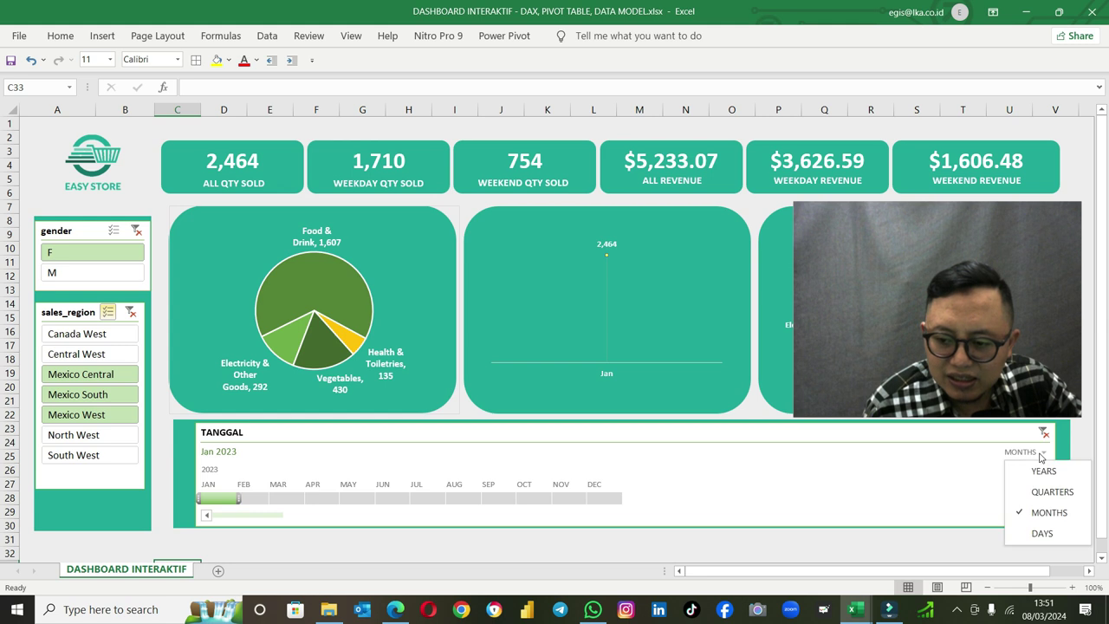
{"action": "left_click", "coordinate": [1043, 532]}
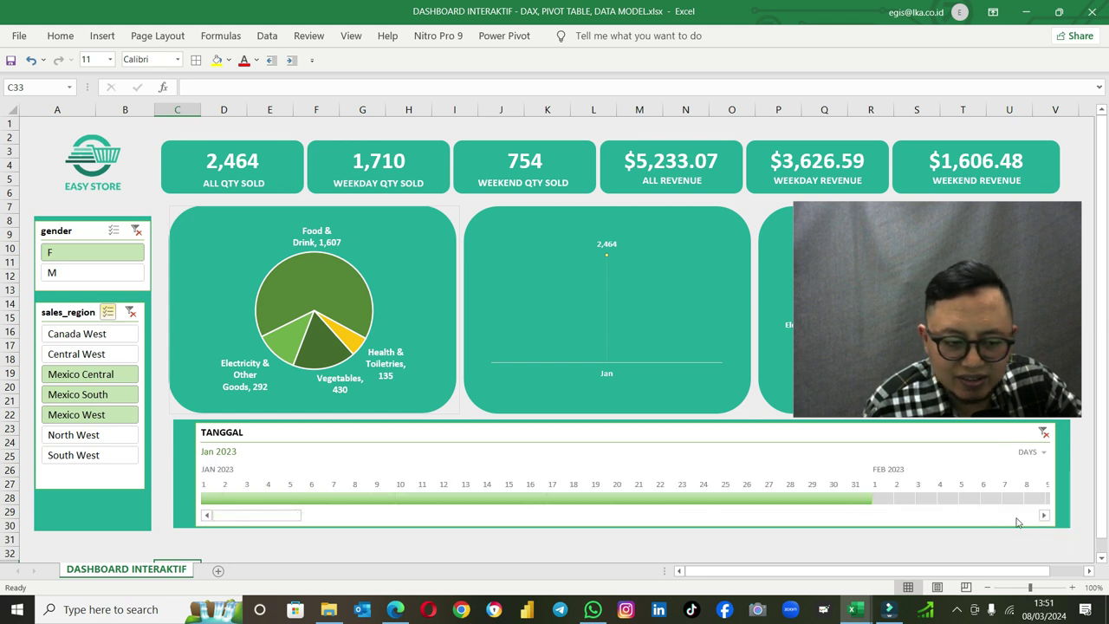
{"action": "left_click", "coordinate": [210, 500]}
{"action": "left_click_drag", "start_coordinate": [225, 500], "coordinate": [508, 500]}
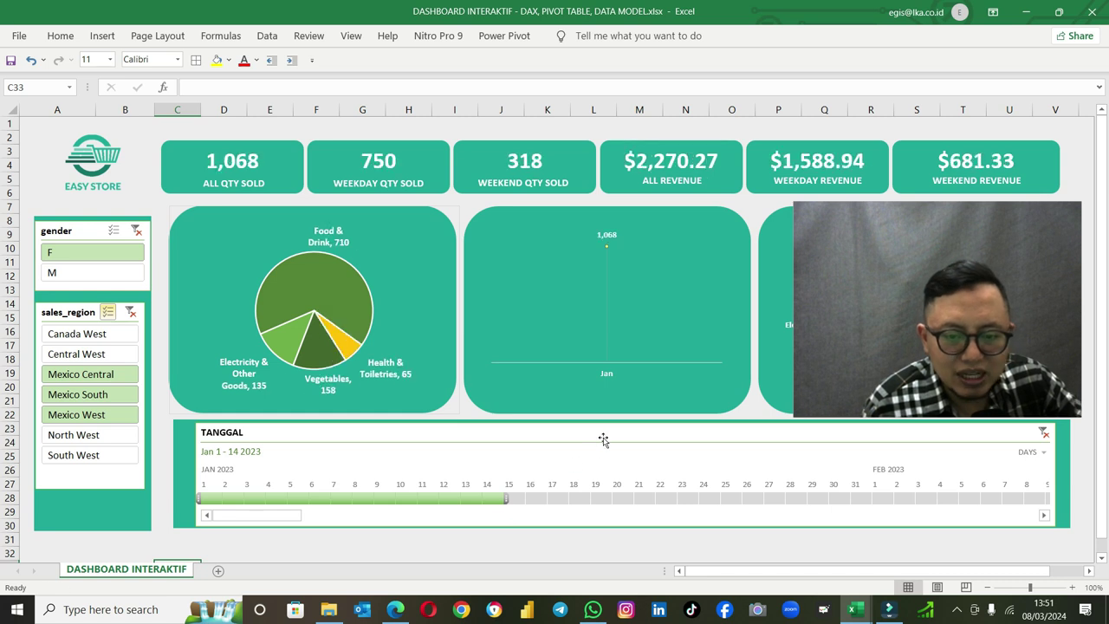
{"action": "mouse_move", "coordinate": [937, 264]}
{"action": "left_mouse_down"}
{"action": "mouse_move", "coordinate": [919, 369]}
{"action": "mouse_move", "coordinate": [935, 413]}
{"action": "left_mouse_up"}
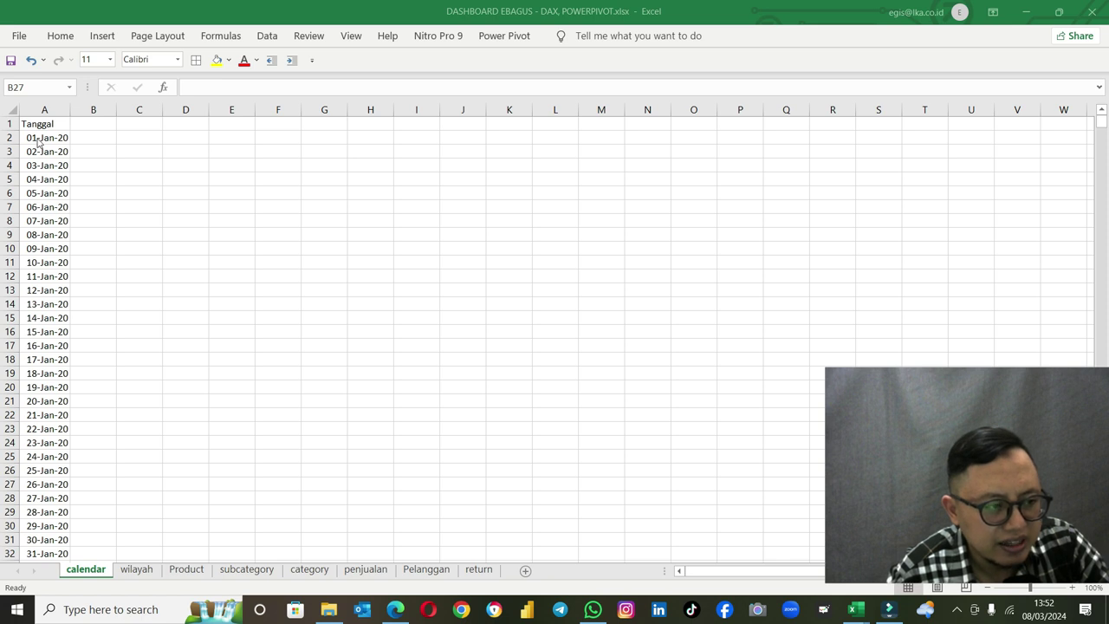
{"action": "left_click", "coordinate": [37, 139]}
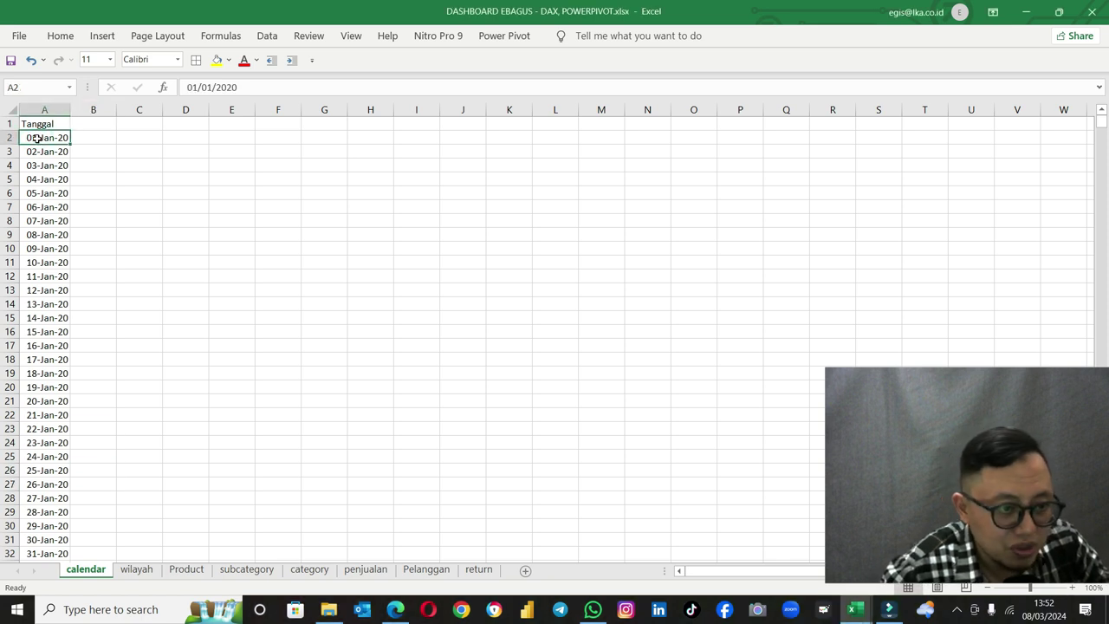
{"action": "key", "text": "ctrl+shift+Down"}
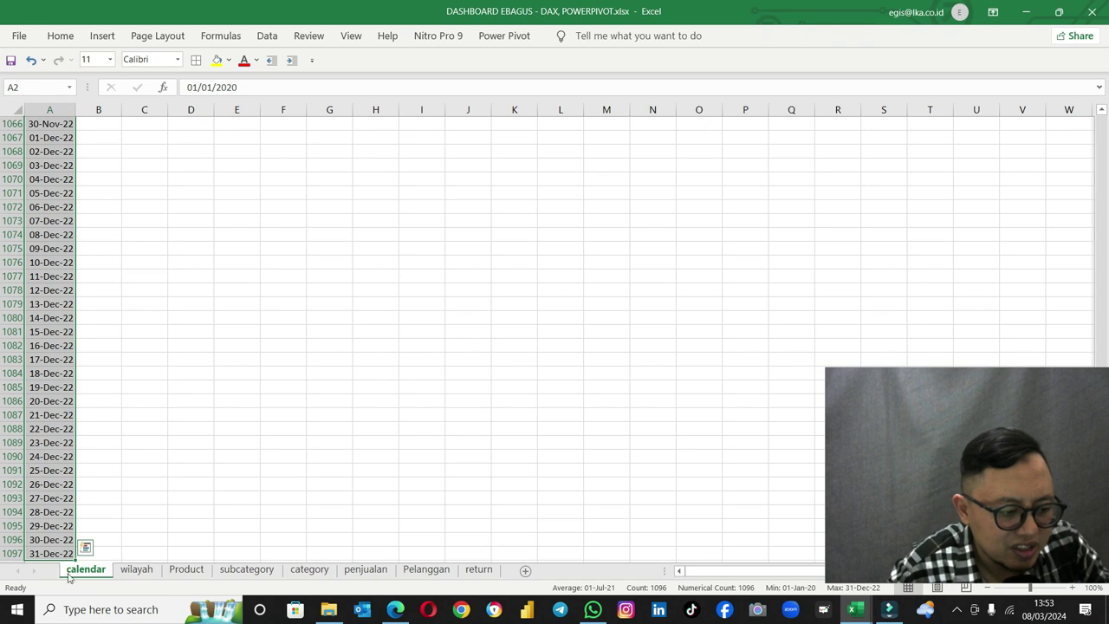
{"action": "left_click", "coordinate": [59, 553]}
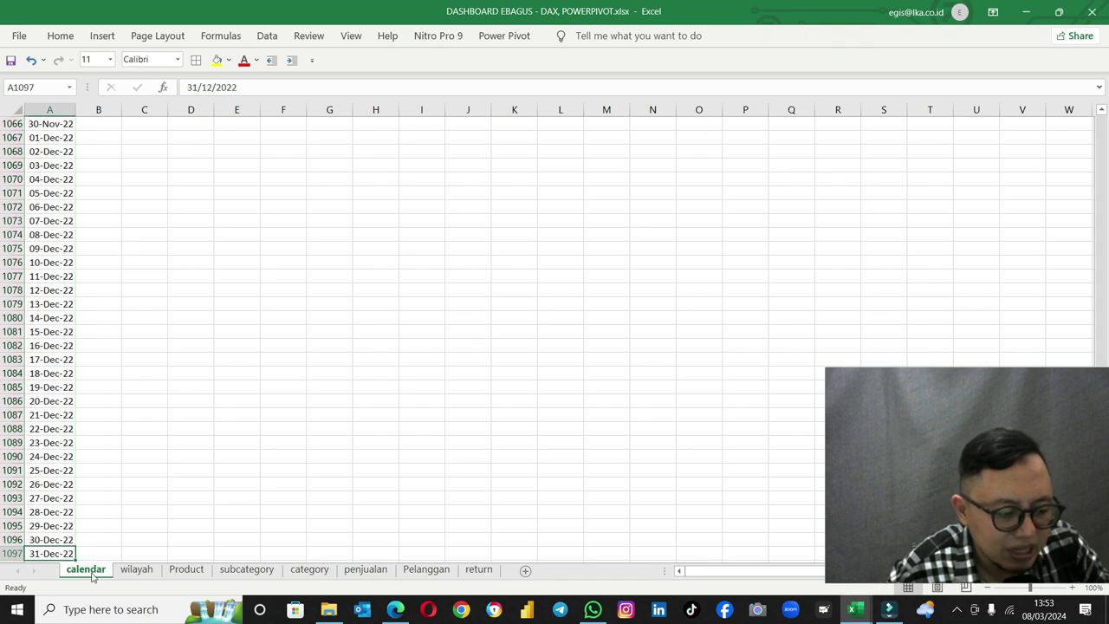
{"action": "left_click", "coordinate": [134, 571]}
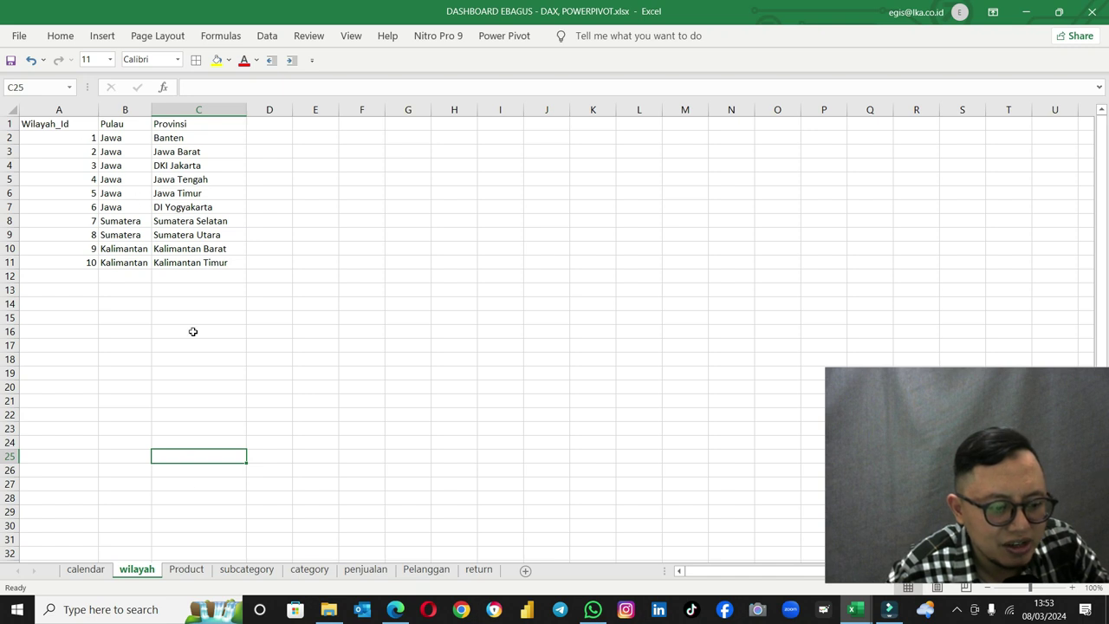
{"action": "left_click", "coordinate": [199, 569]}
{"action": "left_click", "coordinate": [213, 165]}
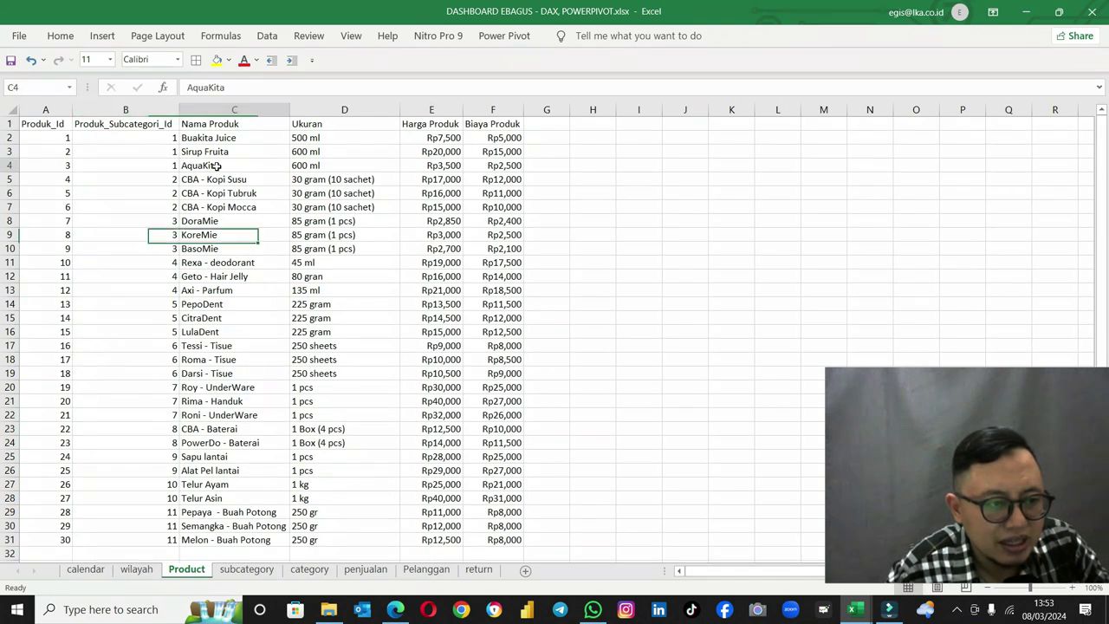
{"action": "scroll", "coordinate": [299, 403], "scroll_direction": "down", "scroll_amount": 4}
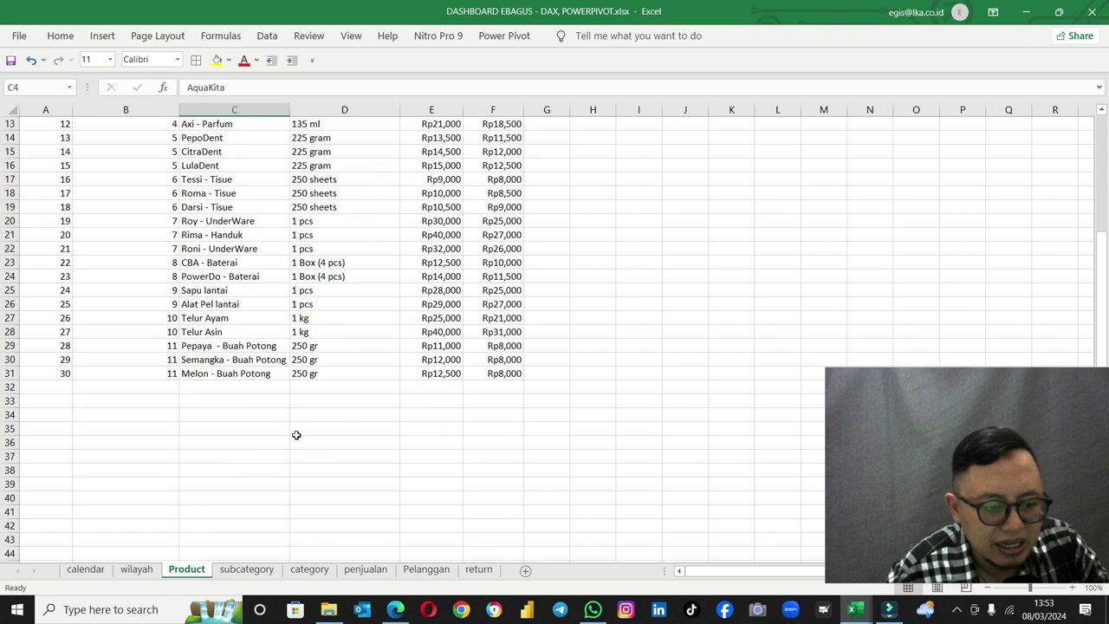
{"action": "scroll", "coordinate": [277, 502], "scroll_direction": "up", "scroll_amount": 3}
{"action": "left_click", "coordinate": [247, 570]}
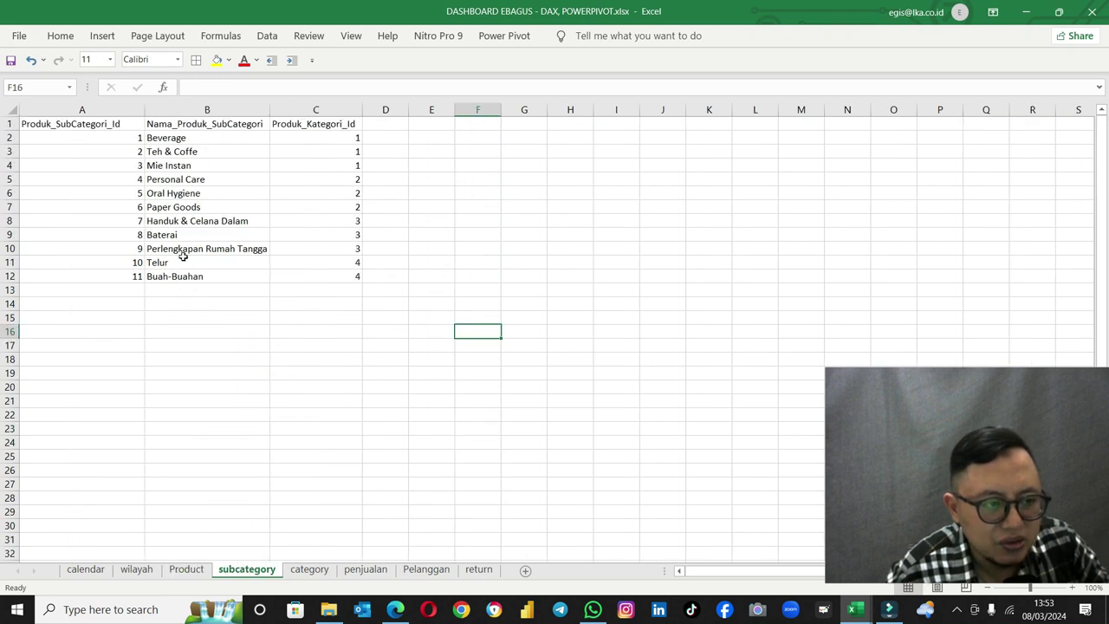
{"action": "left_click", "coordinate": [310, 572]}
{"action": "left_click", "coordinate": [366, 570]}
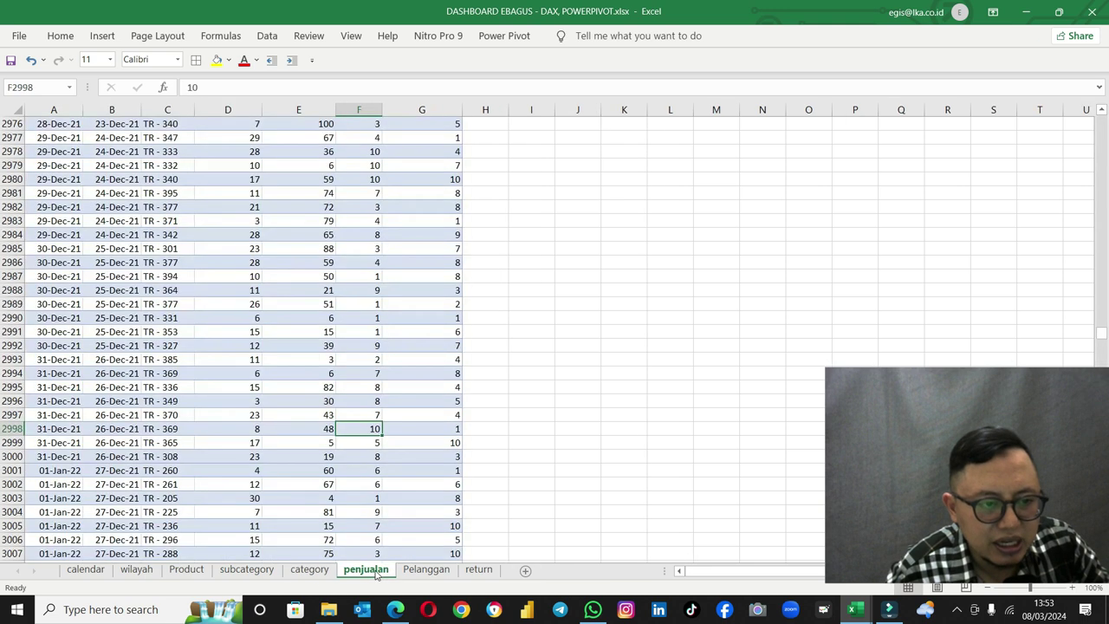
{"action": "scroll", "coordinate": [270, 280], "scroll_direction": "up", "scroll_amount": 1}
{"action": "scroll", "coordinate": [270, 280], "scroll_direction": "up", "scroll_amount": 10}
{"action": "scroll", "coordinate": [211, 151], "scroll_direction": "up", "scroll_amount": 6}
{"action": "left_click", "coordinate": [211, 151]}
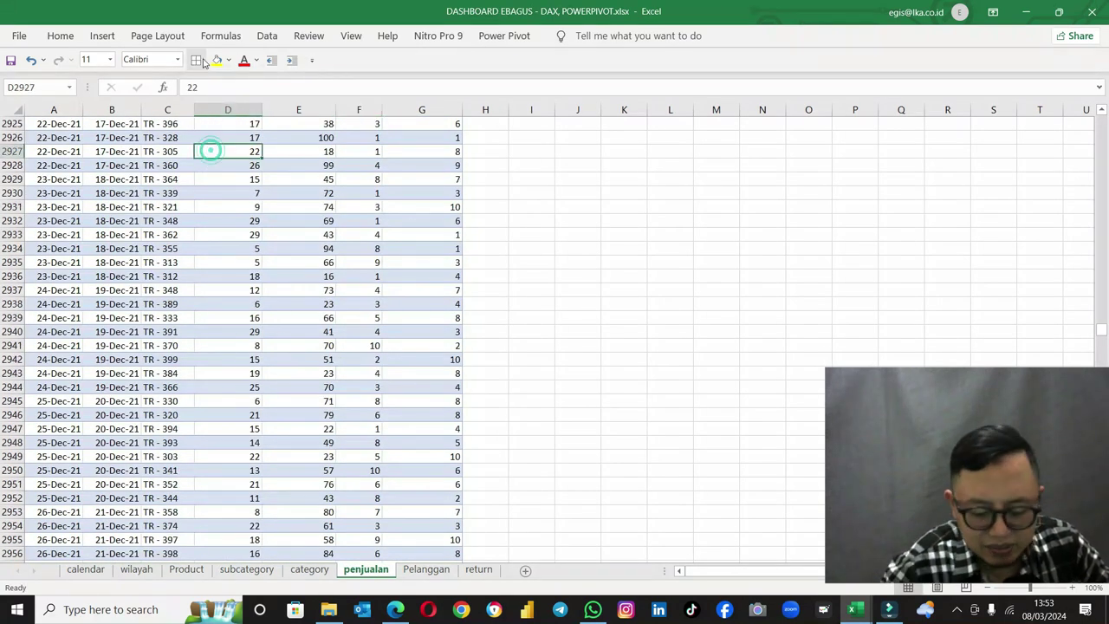
{"action": "key", "text": "ctrl+shift+Up"}
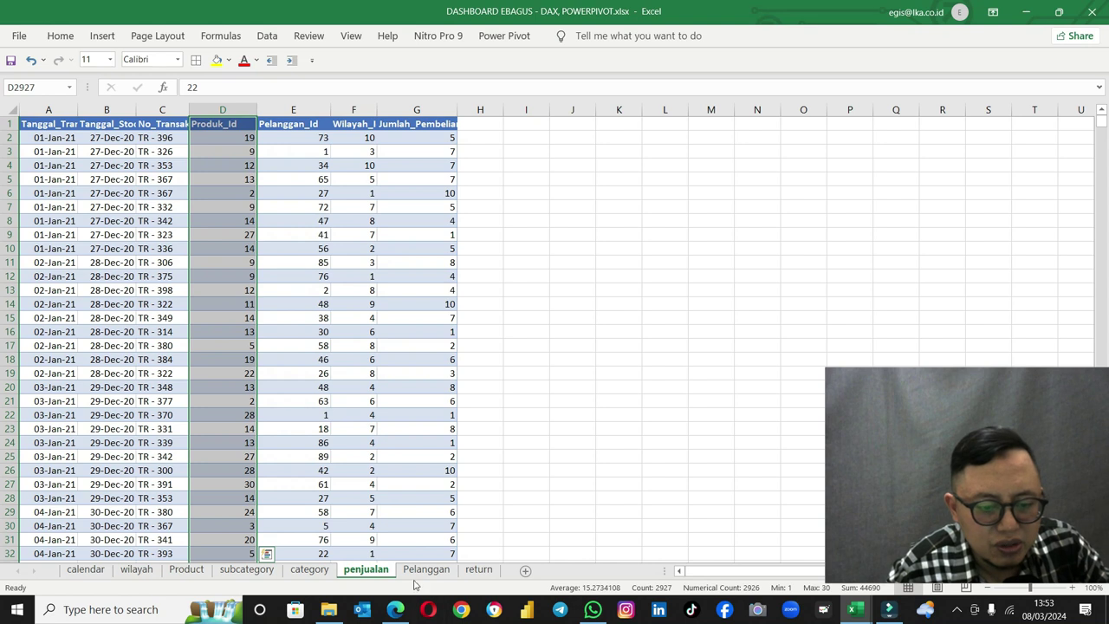
{"action": "left_click", "coordinate": [420, 572]}
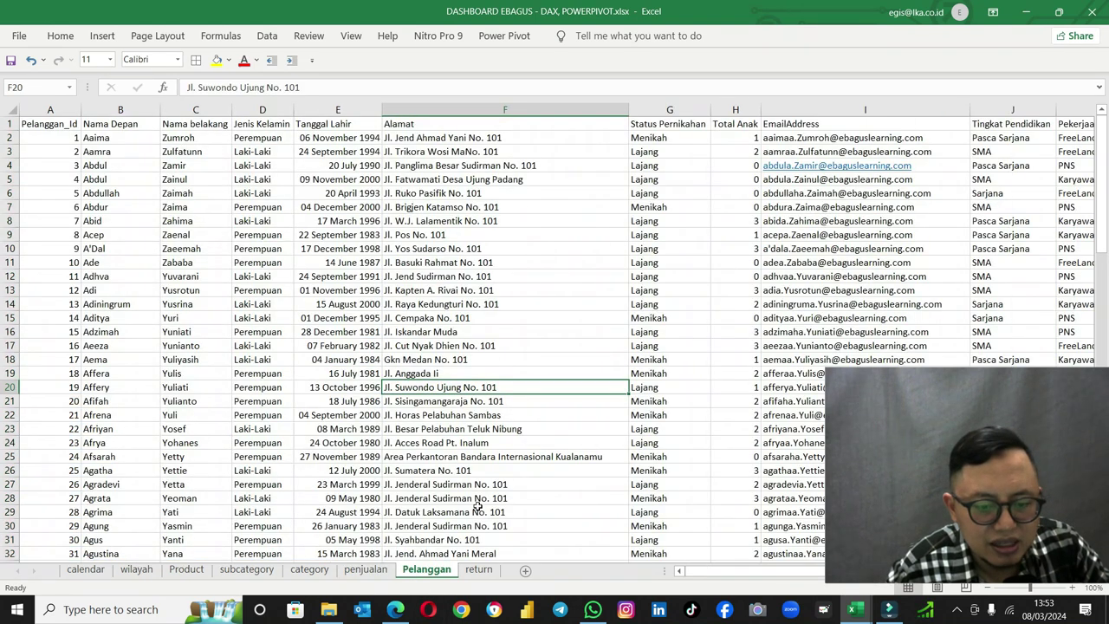
{"action": "left_click", "coordinate": [479, 571]}
{"action": "left_click", "coordinate": [96, 235]}
{"action": "left_click", "coordinate": [86, 571]}
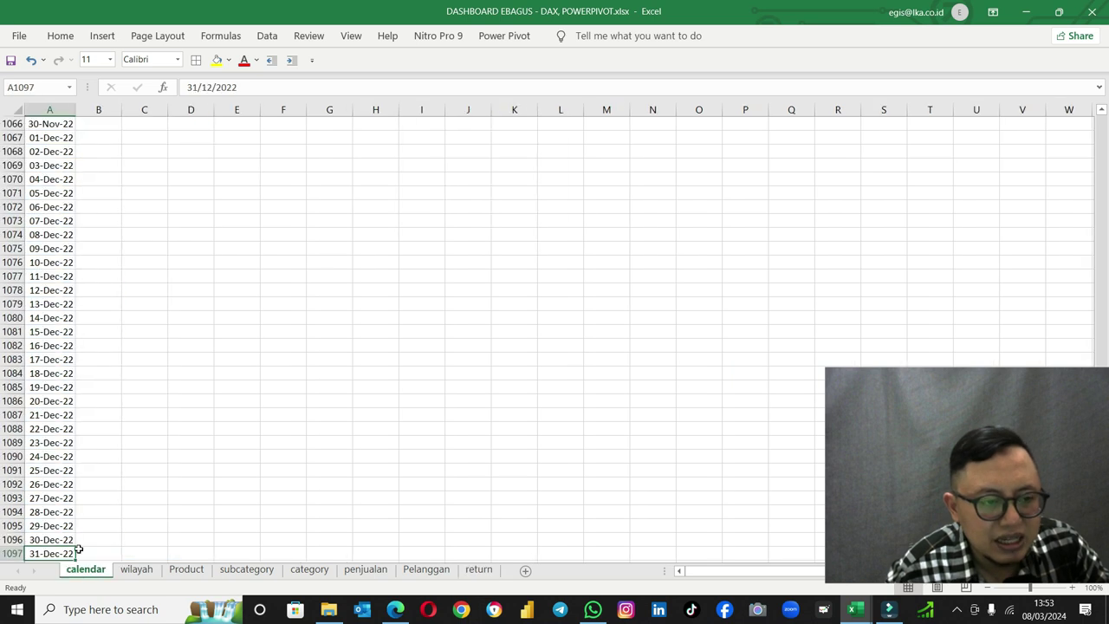
{"action": "left_click", "coordinate": [38, 156]}
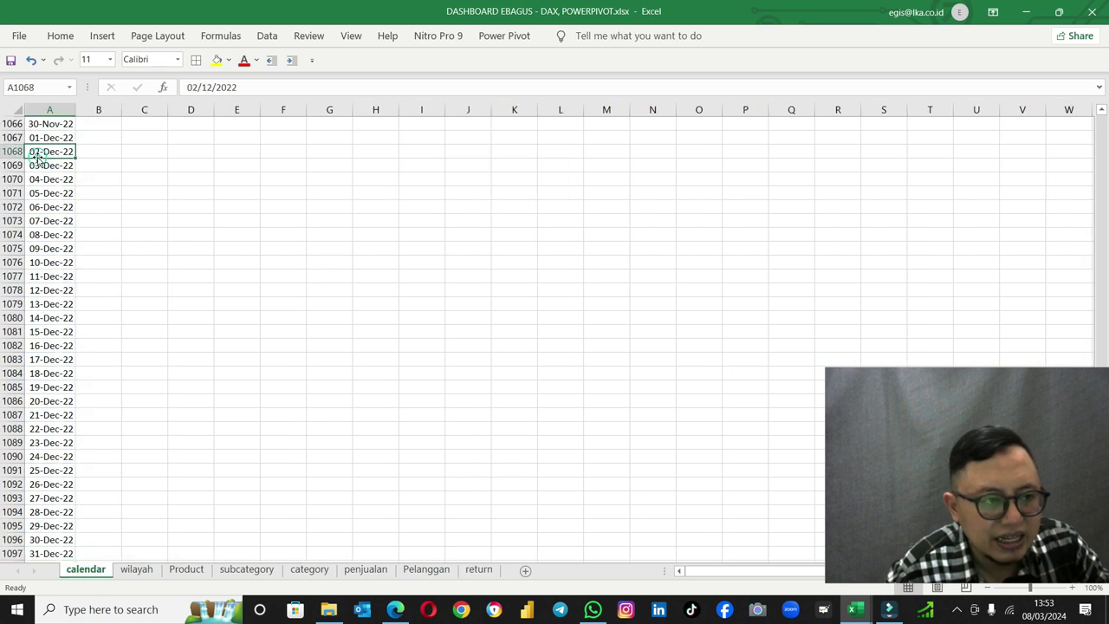
- Browse the conditional formatting and table style options without applying any
{"action": "left_click", "coordinate": [62, 36]}
{"action": "left_click", "coordinate": [654, 93]}
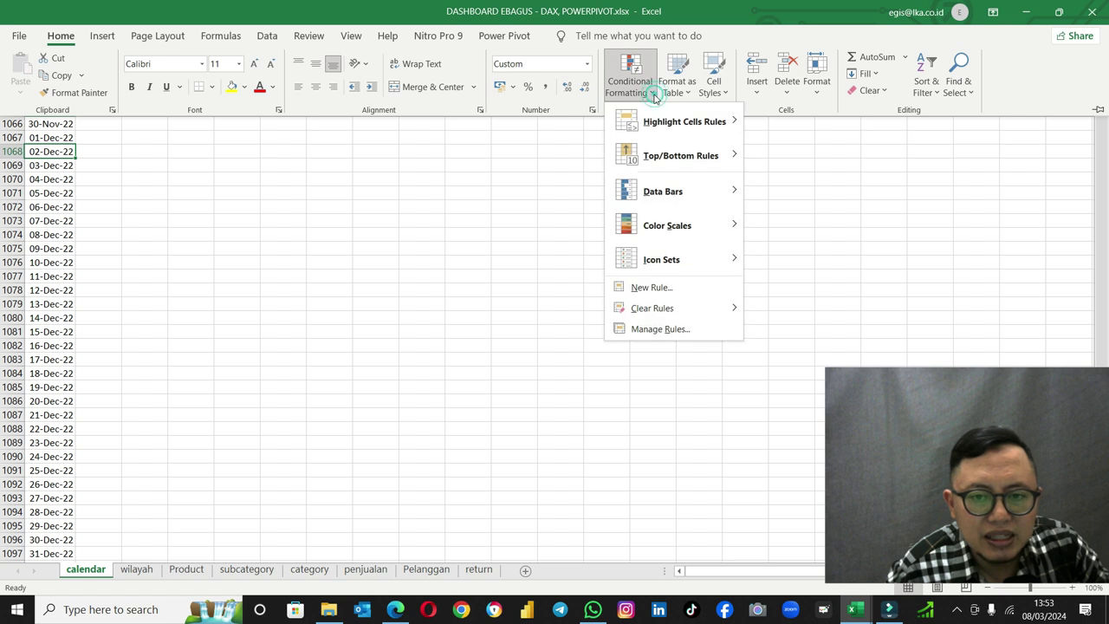
{"action": "left_click", "coordinate": [677, 92]}
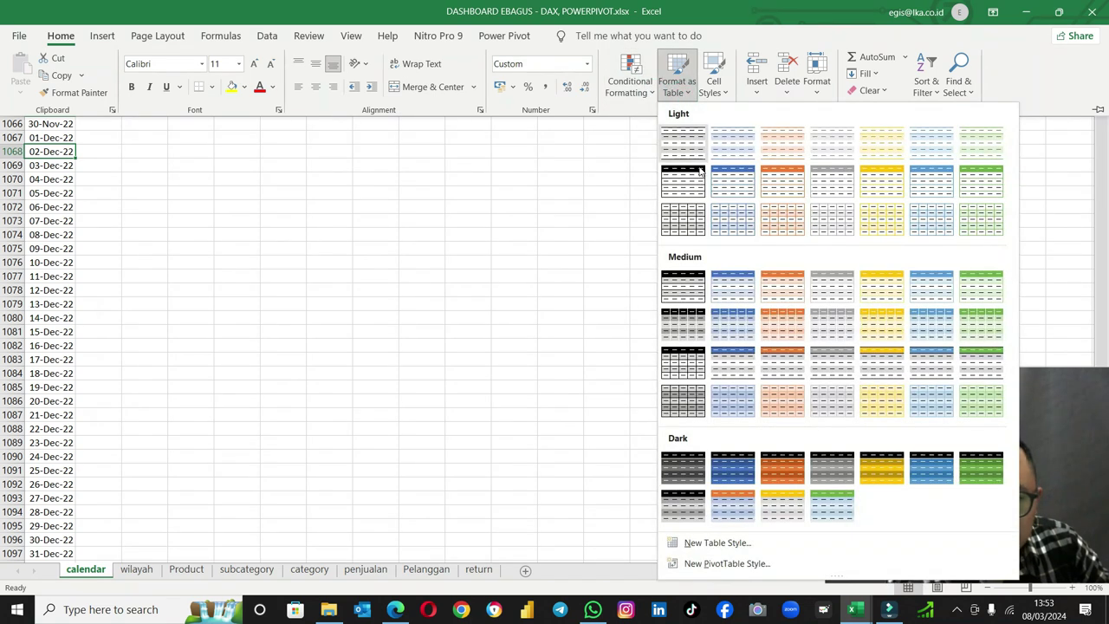
{"action": "left_click", "coordinate": [730, 368]}
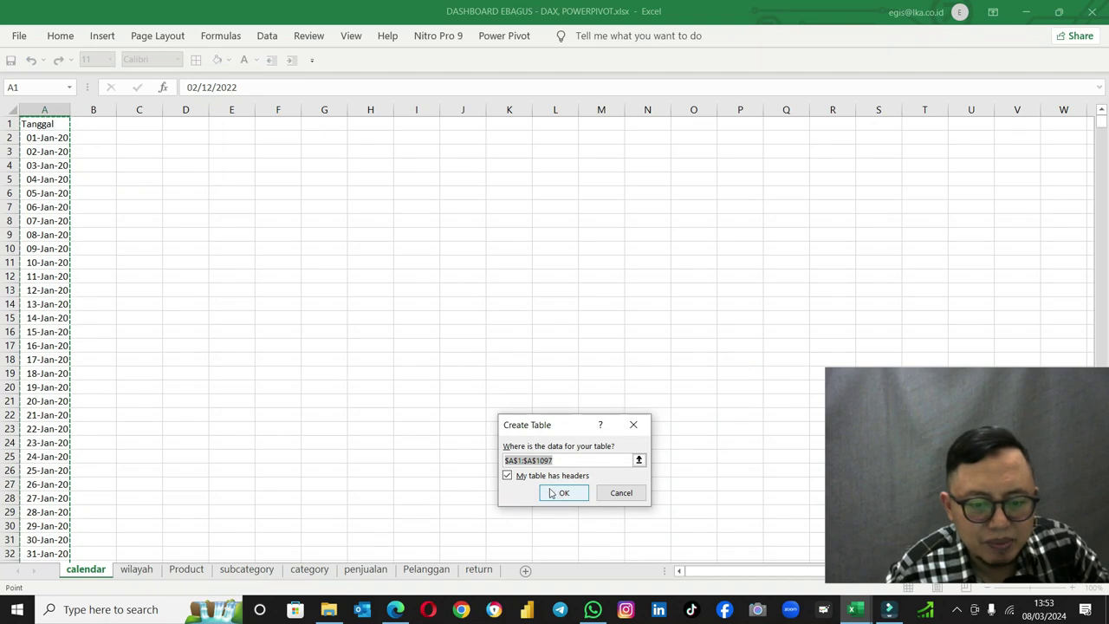
- Create a table from the Tanggal dates and name it KALENDAR
{"action": "left_click", "coordinate": [560, 493]}
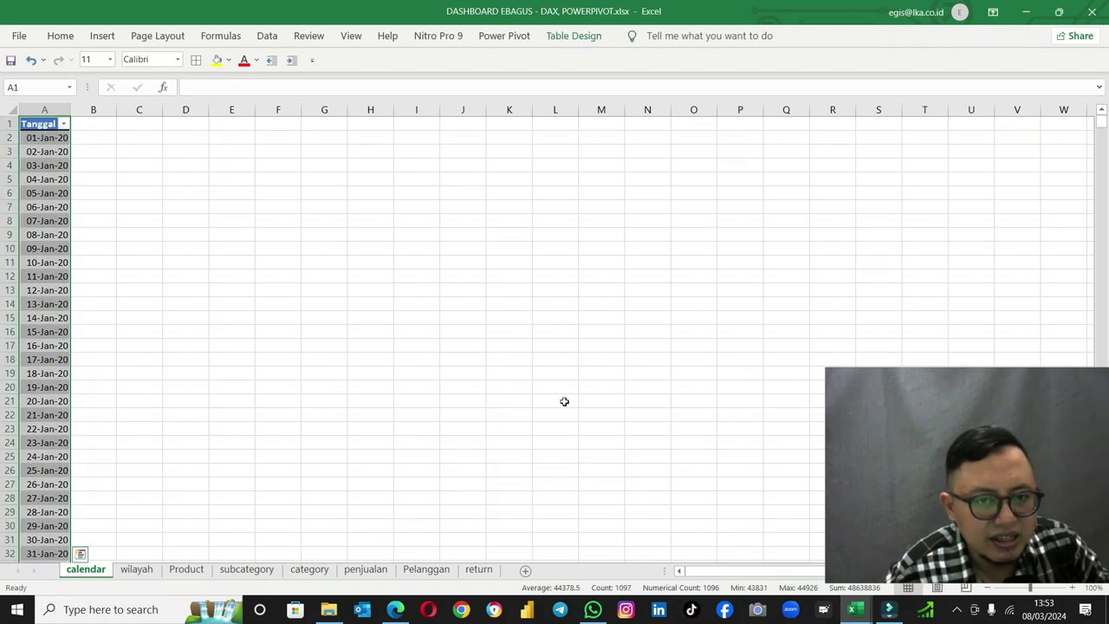
{"action": "left_click", "coordinate": [574, 36]}
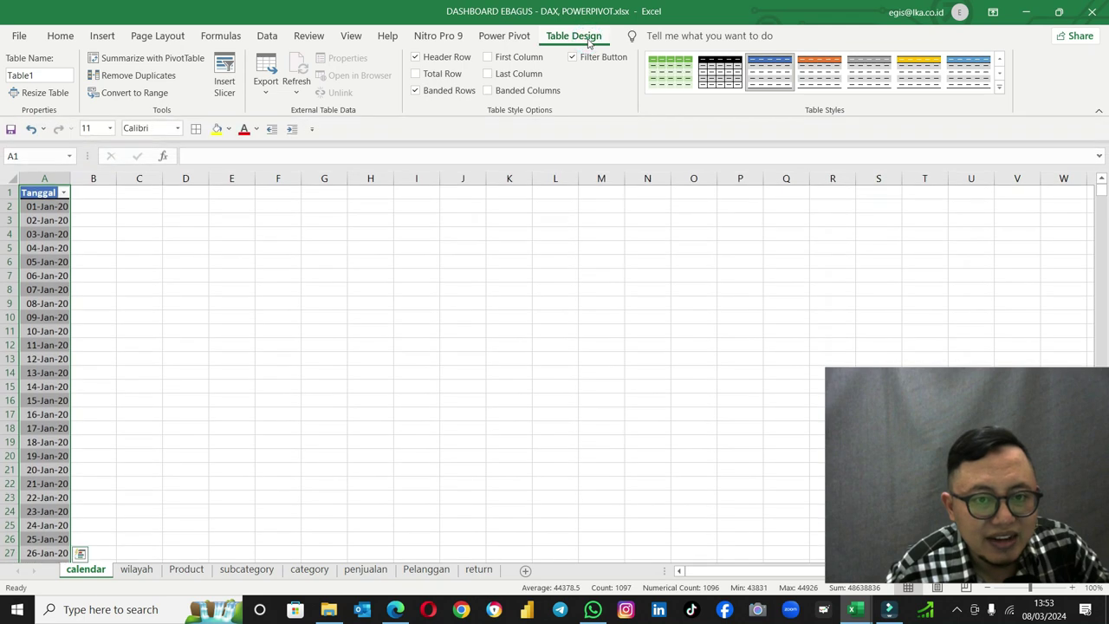
{"action": "left_click", "coordinate": [47, 75]}
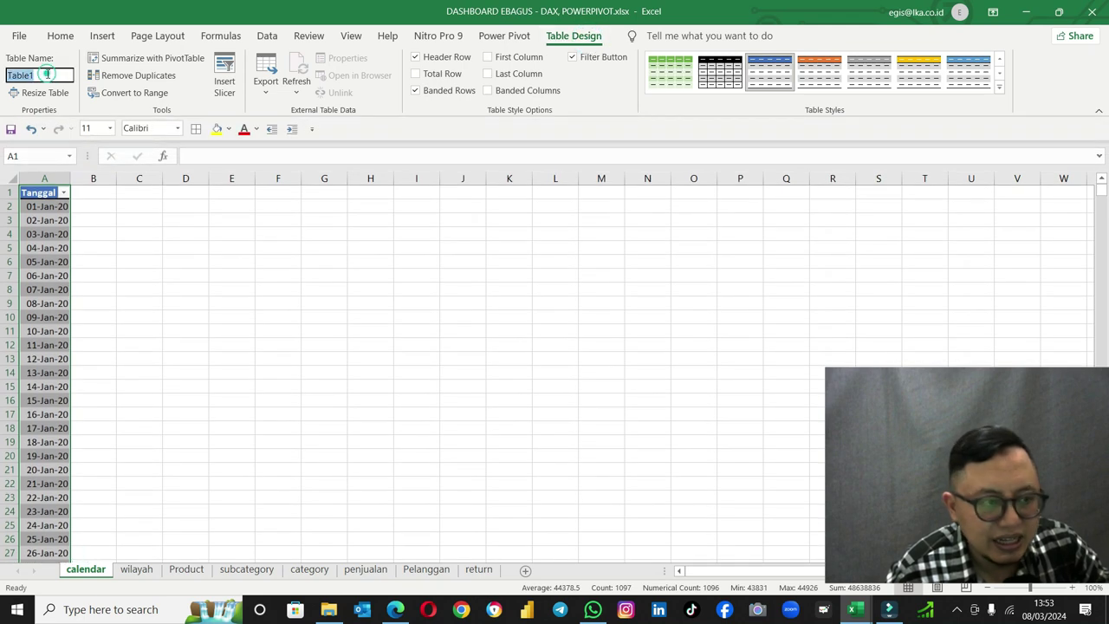
{"action": "type", "text": "KALENDAR"}
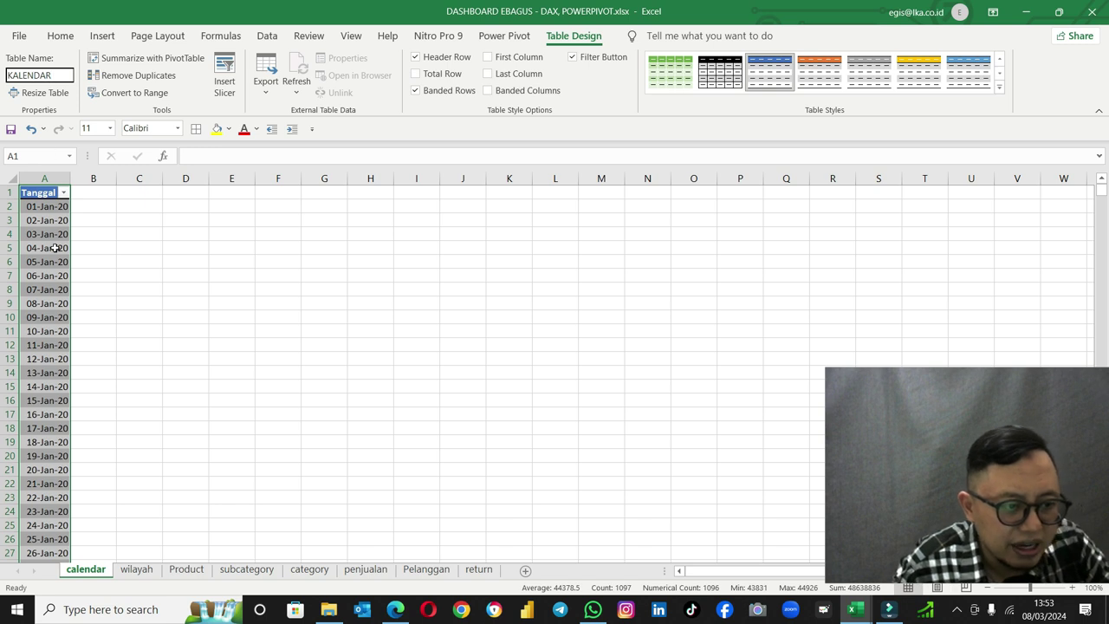
{"action": "left_click", "coordinate": [182, 293]}
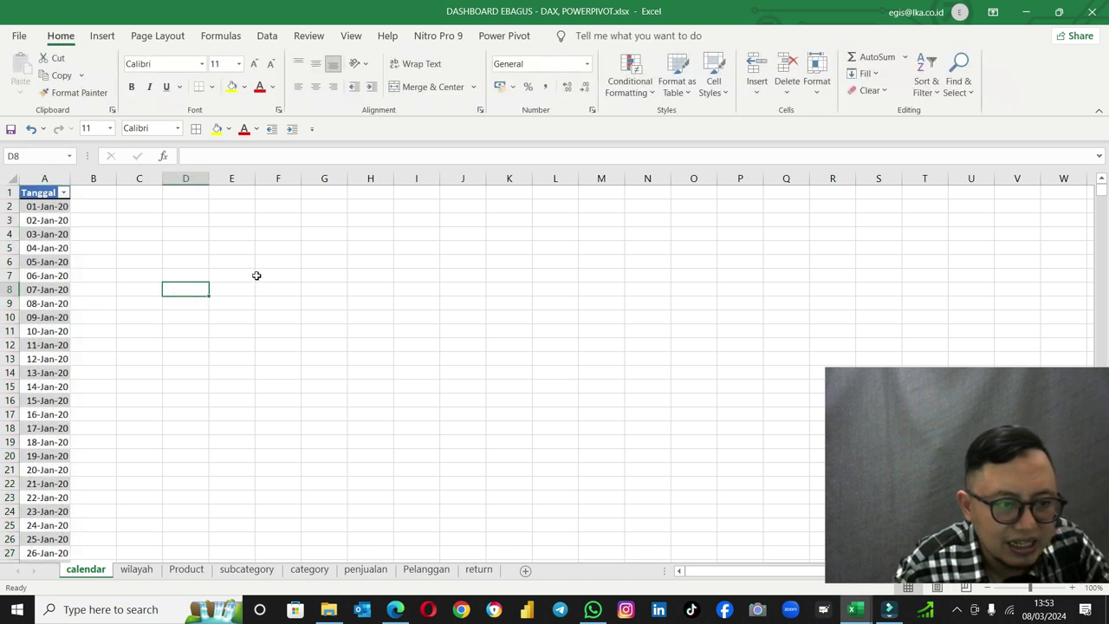
{"action": "left_click", "coordinate": [45, 263]}
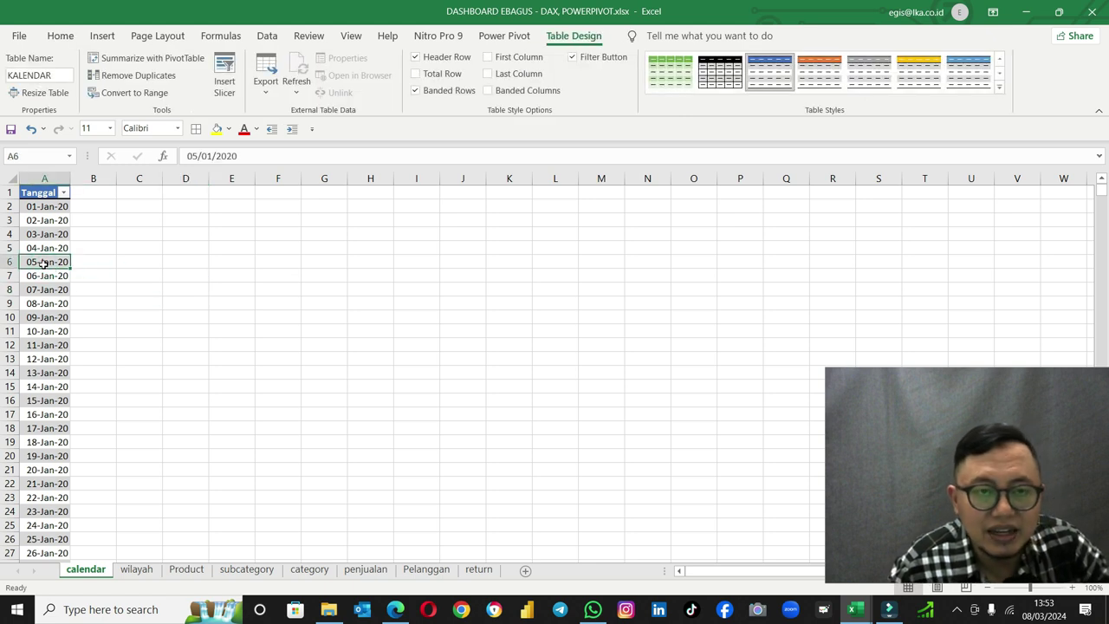
- Convert the wilayah sheet's region list into a table with Insert > Table
{"action": "left_click", "coordinate": [139, 569]}
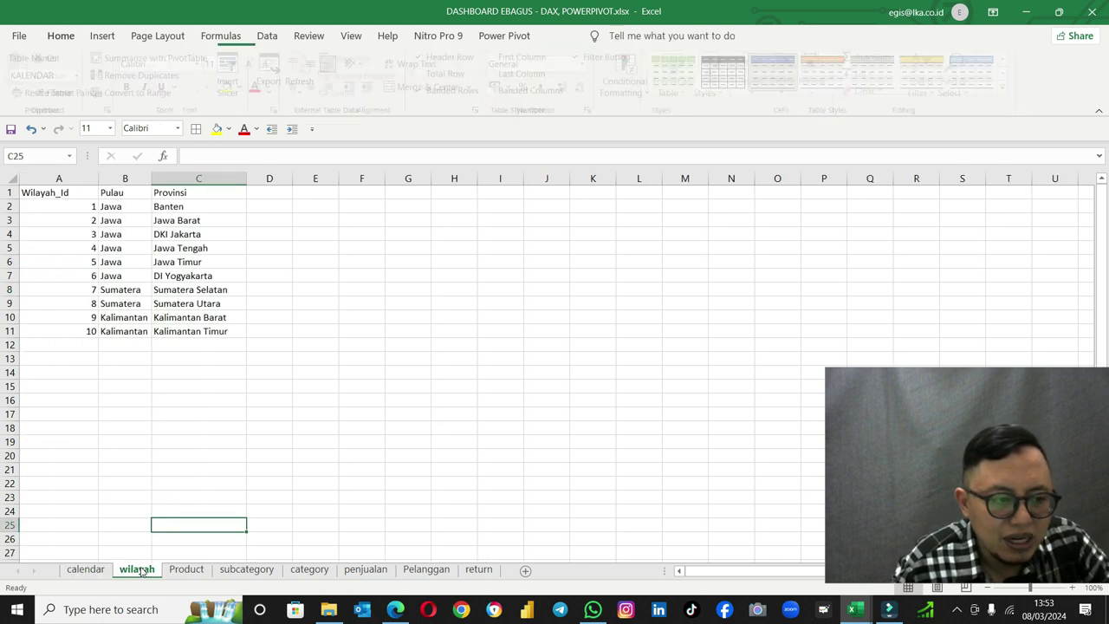
{"action": "left_click", "coordinate": [129, 263]}
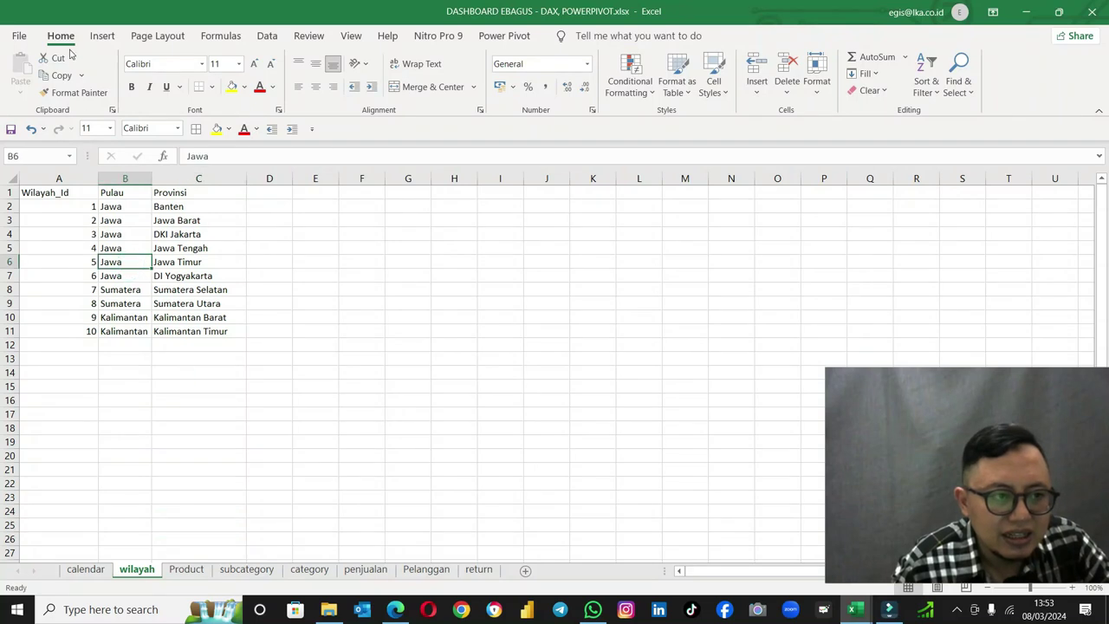
{"action": "left_click", "coordinate": [677, 76]}
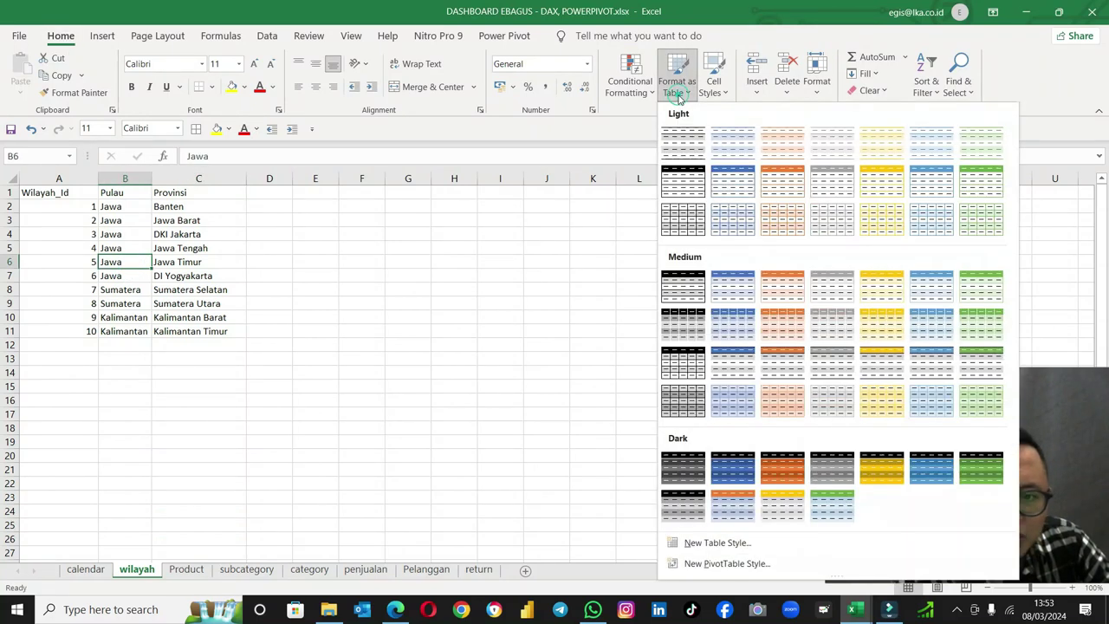
{"action": "left_click", "coordinate": [101, 39]}
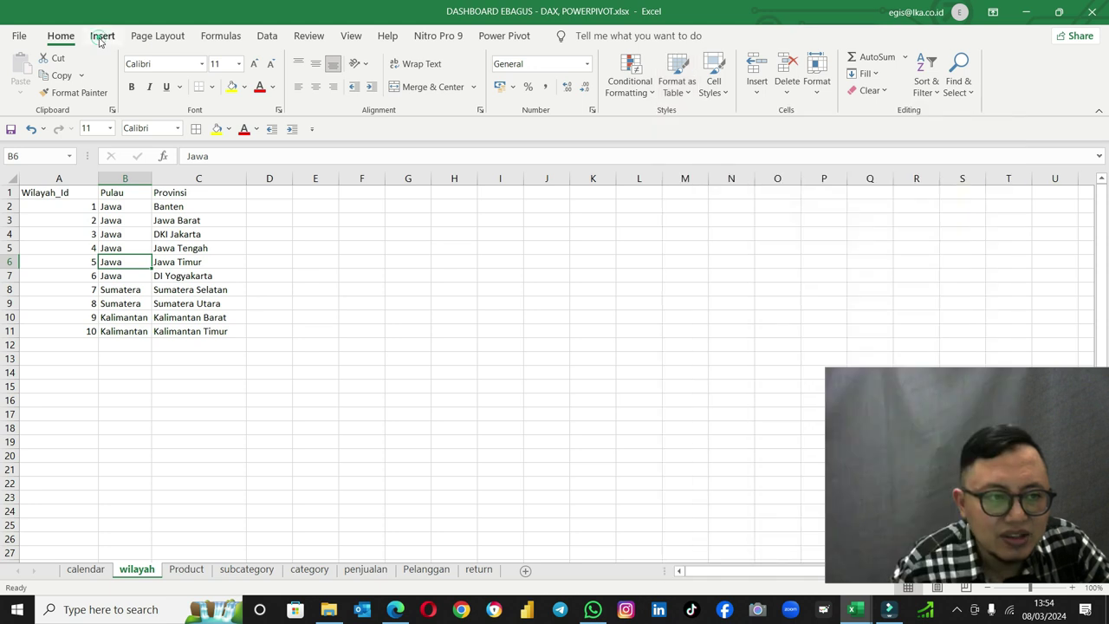
{"action": "left_click", "coordinate": [102, 36]}
{"action": "left_click", "coordinate": [124, 69]}
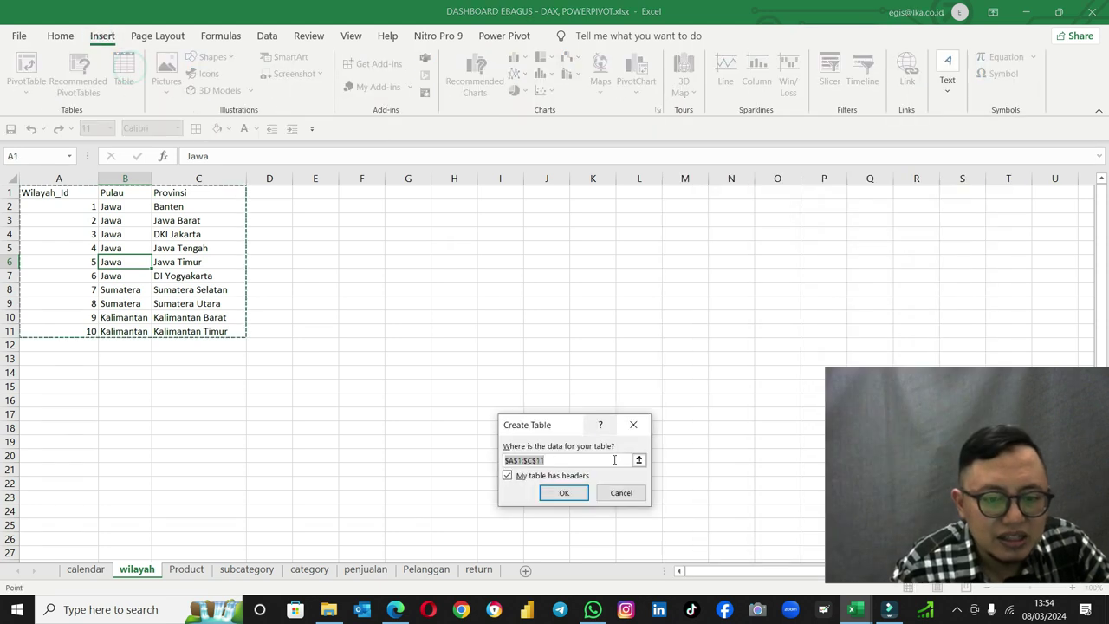
{"action": "left_click", "coordinate": [564, 493]}
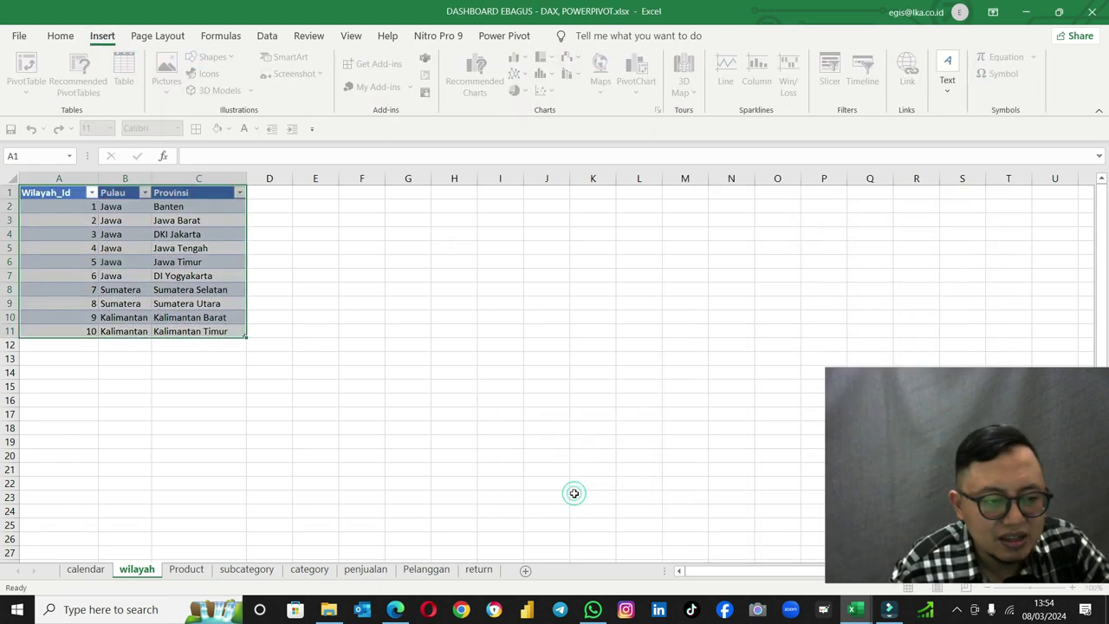
- Rename the region table from Table2 to WILAYAH
{"action": "left_click", "coordinate": [36, 76]}
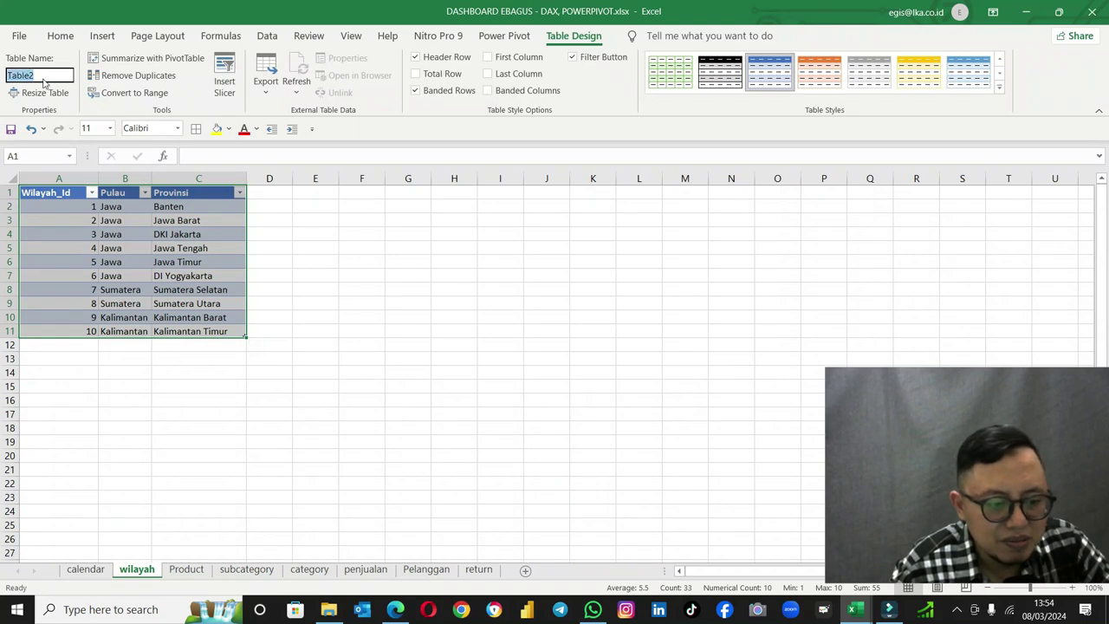
{"action": "type", "text": "LAYAH"}
{"action": "key", "text": "Return"}
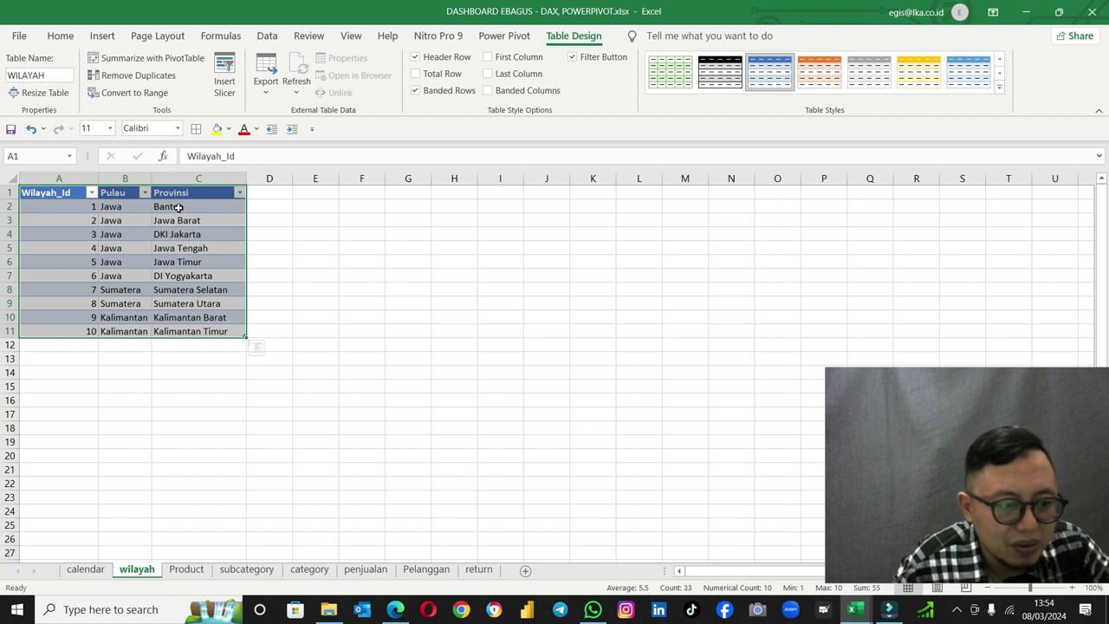
{"action": "left_click", "coordinate": [180, 248]}
{"action": "left_click", "coordinate": [195, 575]}
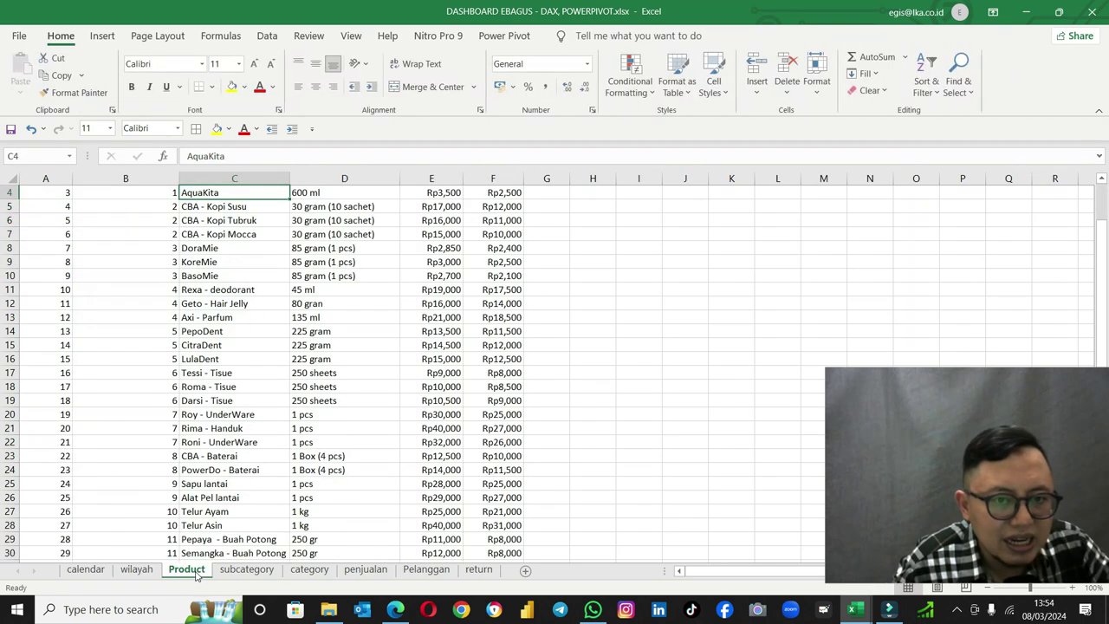
- Enter the text 'ctrl t' into empty cell I8
{"action": "left_click", "coordinate": [639, 244]}
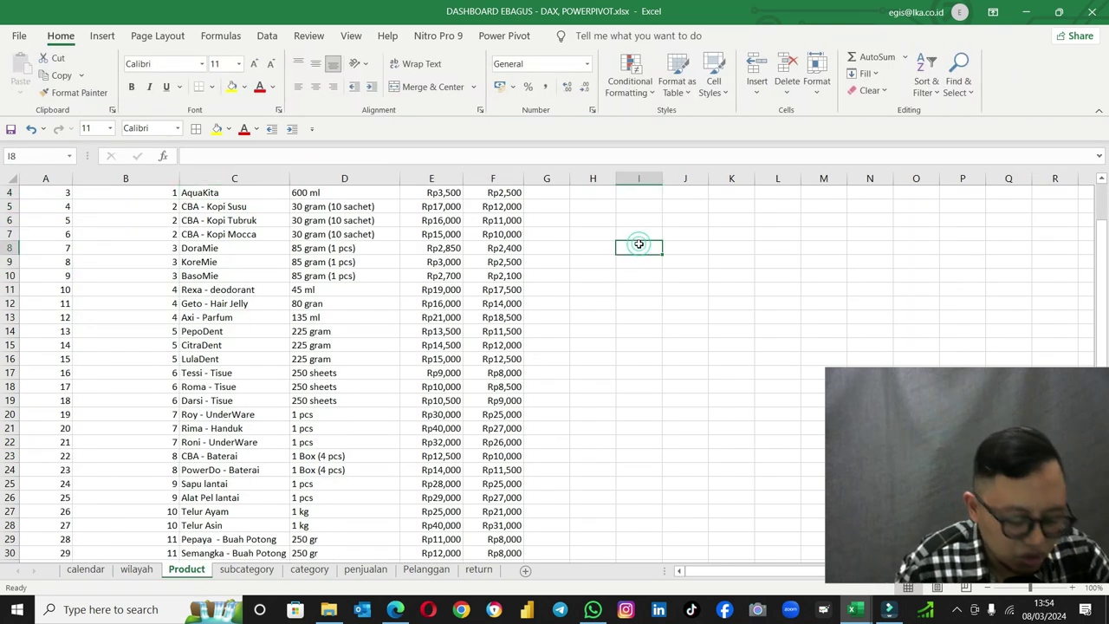
{"action": "type", "text": "ctrl t"}
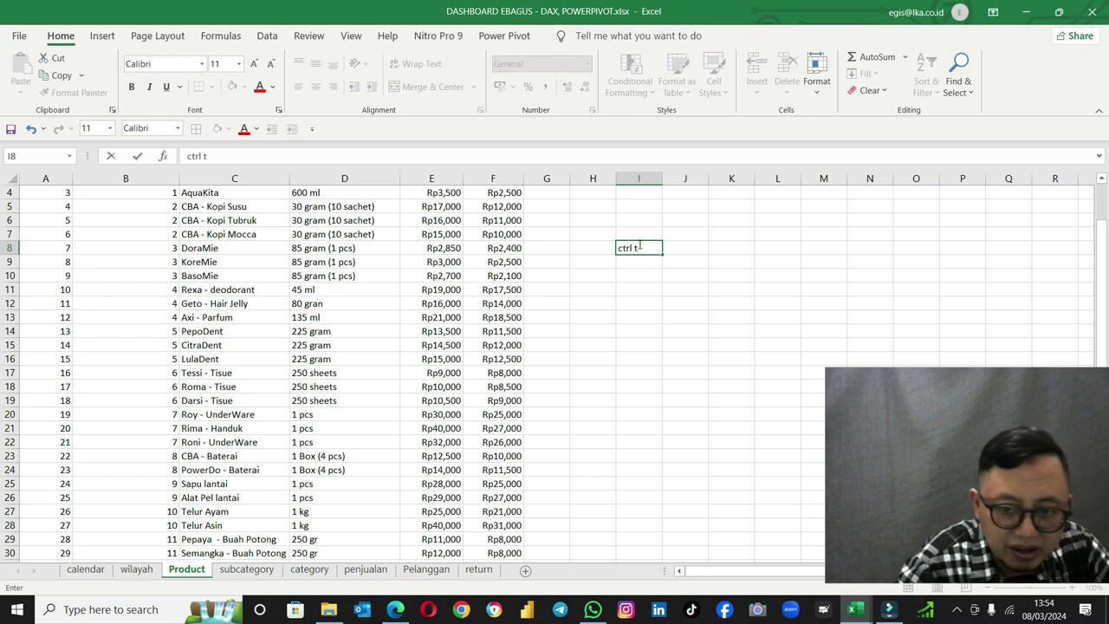
{"action": "key", "text": "ctrl+Return"}
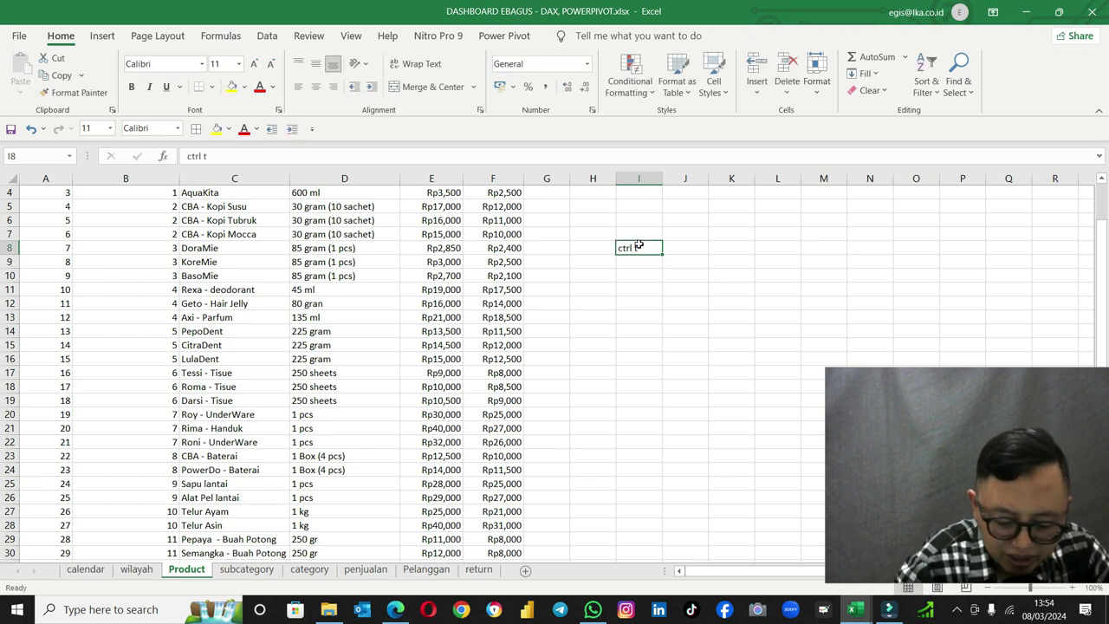
- Turn the Product data into a table named product with Ctrl+T
{"action": "left_click", "coordinate": [385, 238]}
{"action": "scroll", "coordinate": [384, 241], "scroll_direction": "up", "scroll_amount": 1}
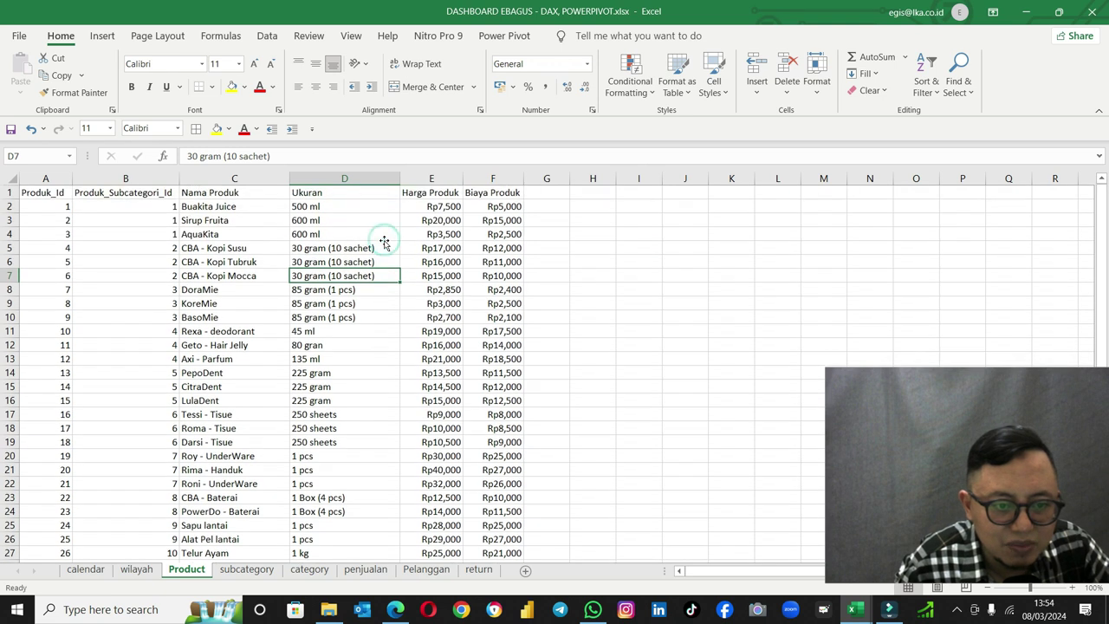
{"action": "key", "text": "ctrl+t"}
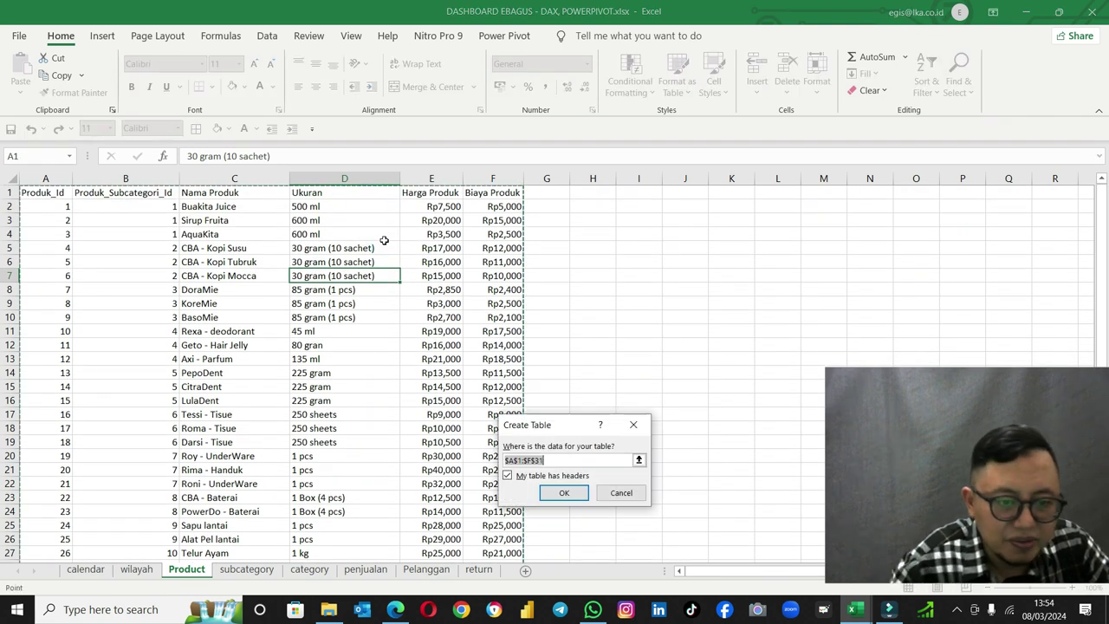
{"action": "left_click", "coordinate": [548, 492]}
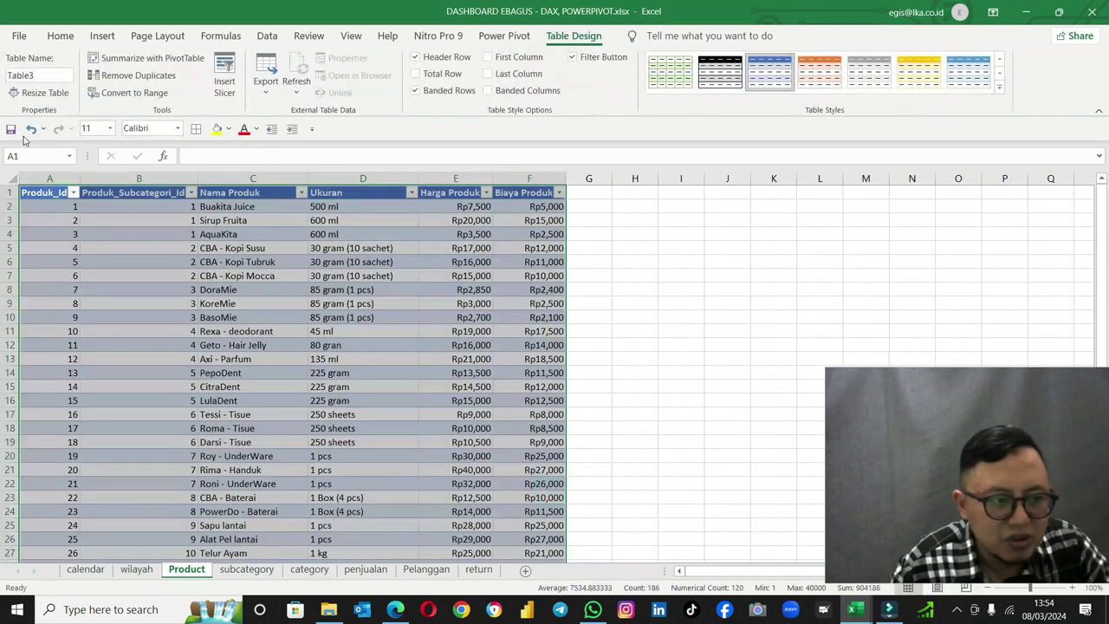
{"action": "double_click", "coordinate": [19, 75]}
{"action": "type", "text": "product"}
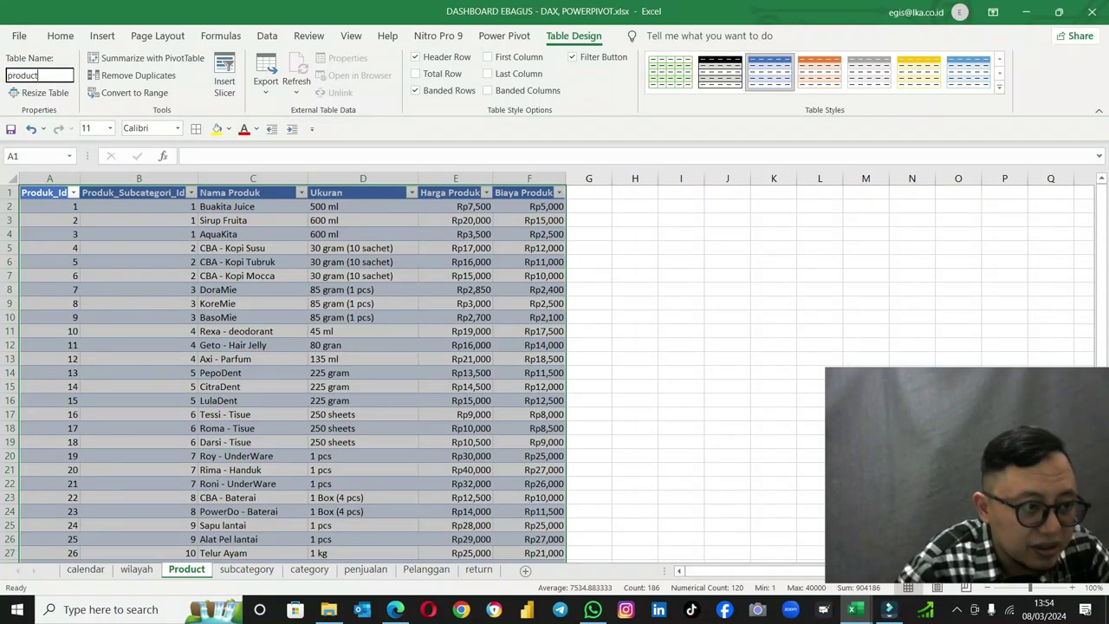
{"action": "key", "text": "Return"}
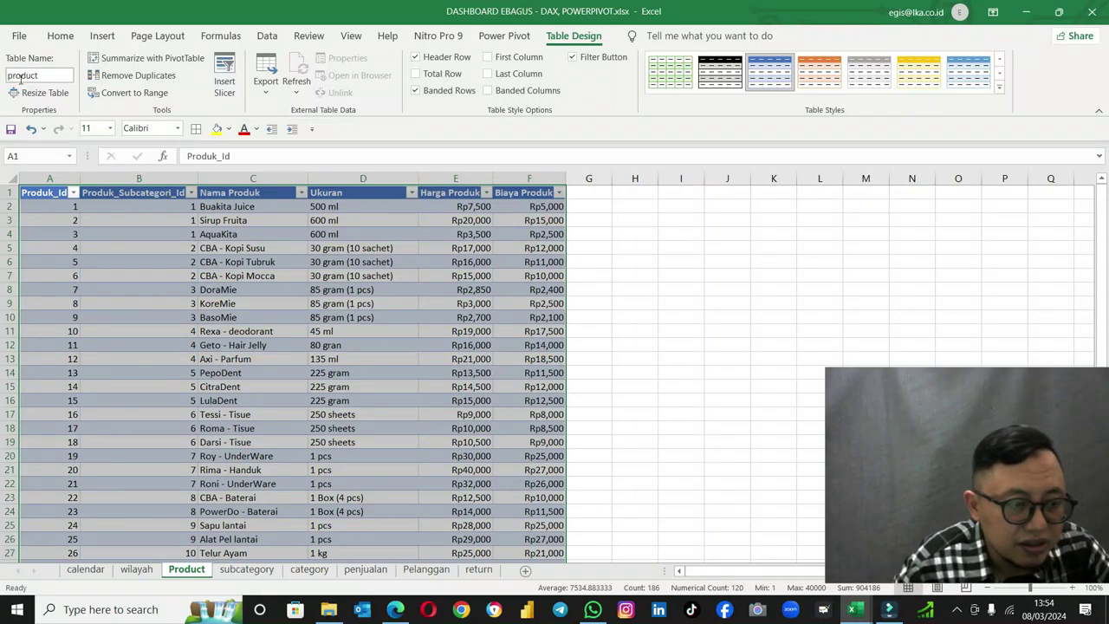
{"action": "left_click", "coordinate": [247, 569]}
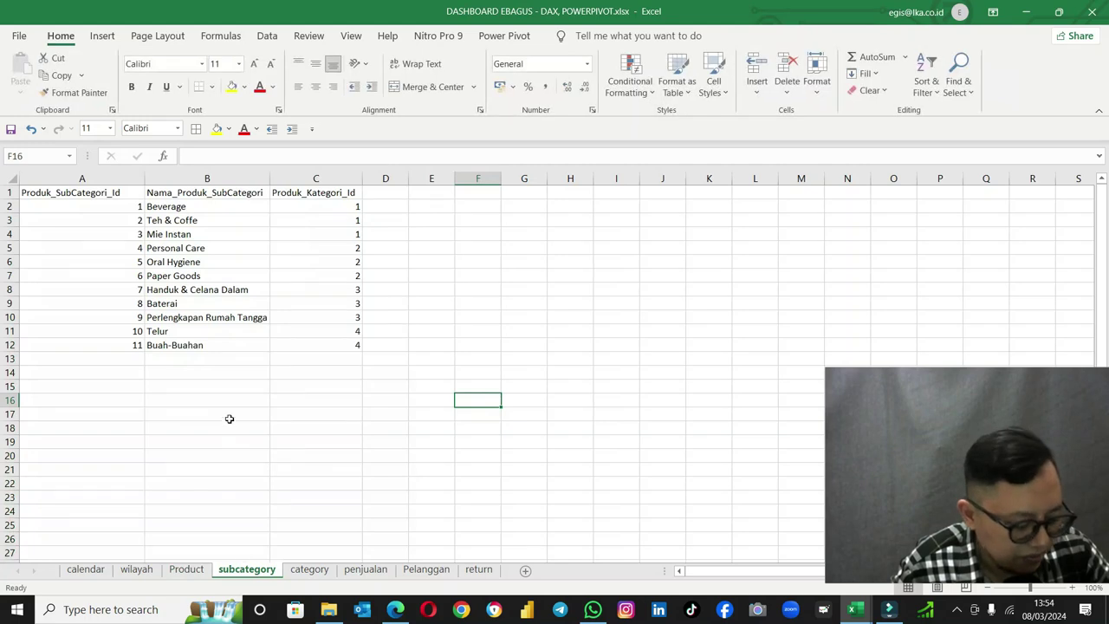
- Make the subcategory data a table named SUBCATEGORY
{"action": "left_click", "coordinate": [201, 290]}
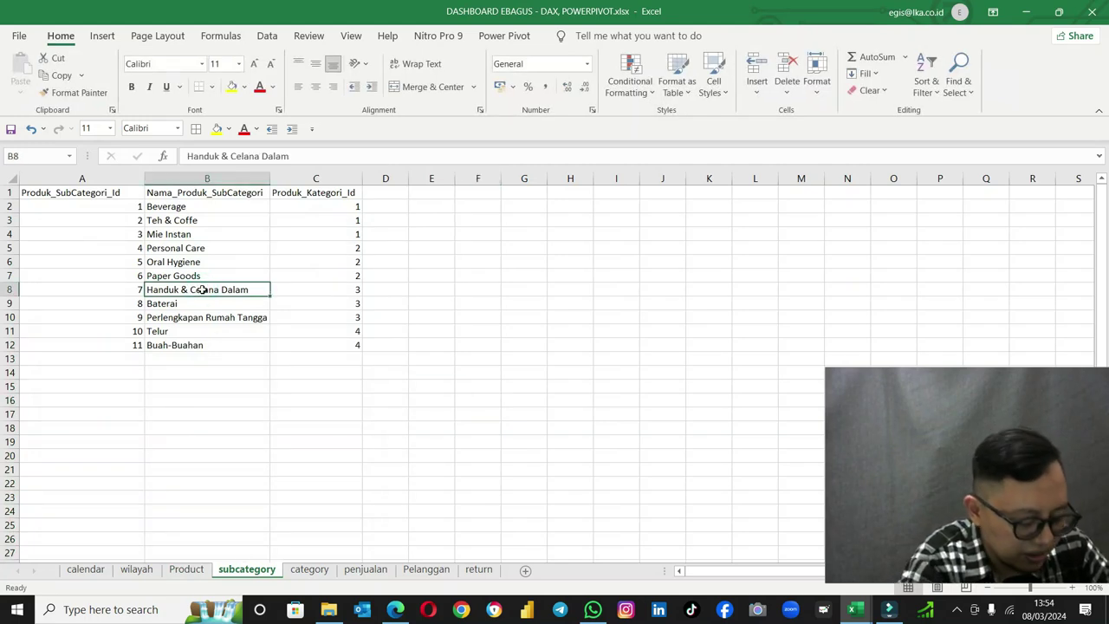
{"action": "key", "text": "ctrl+t"}
{"action": "key", "text": "Return"}
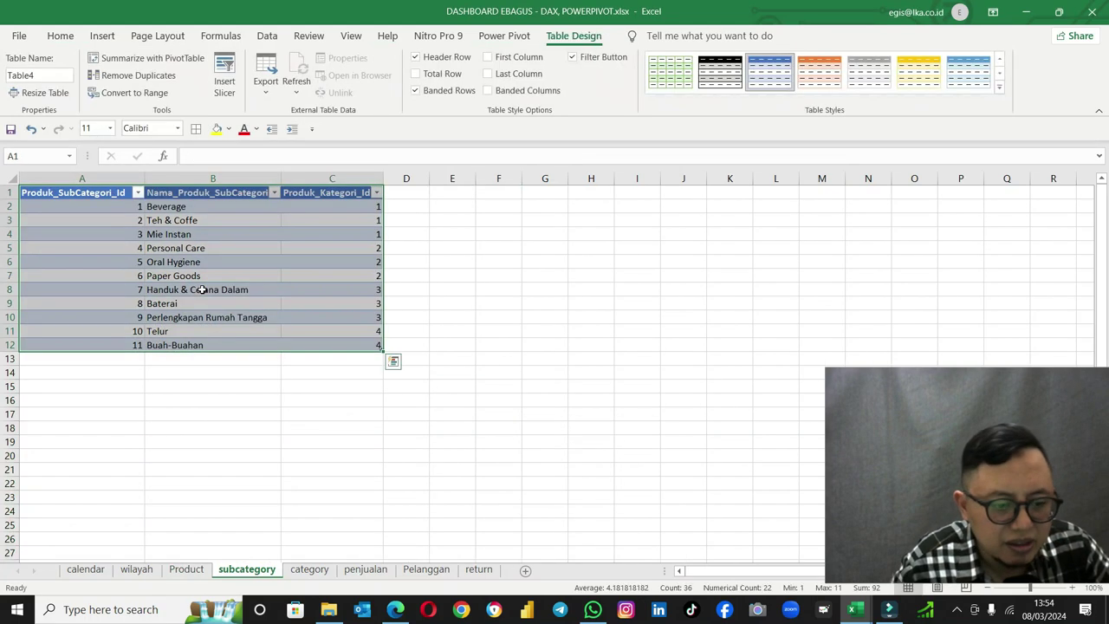
{"action": "left_click", "coordinate": [38, 79]}
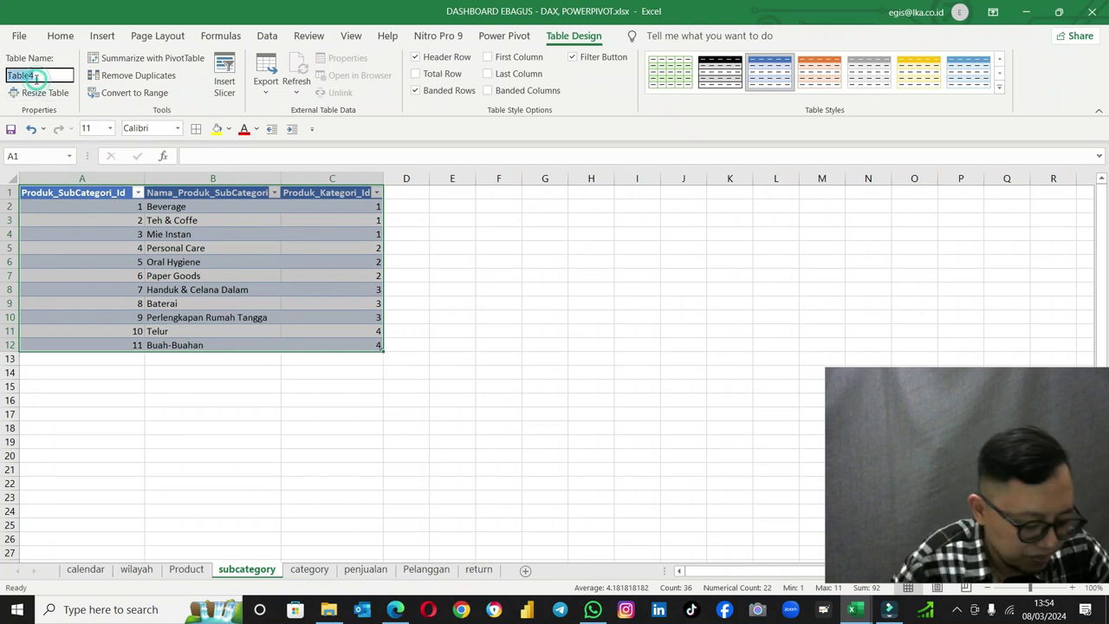
{"action": "type", "text": "SUBCATEGOR"}
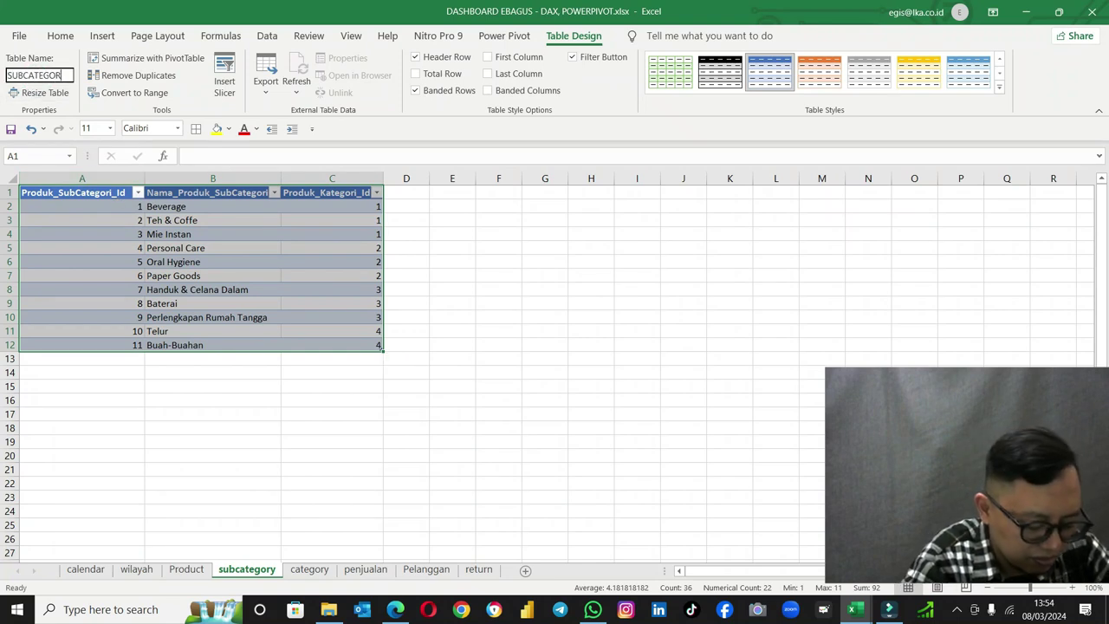
{"action": "type", "text": "Y"}
{"action": "key", "text": "Return"}
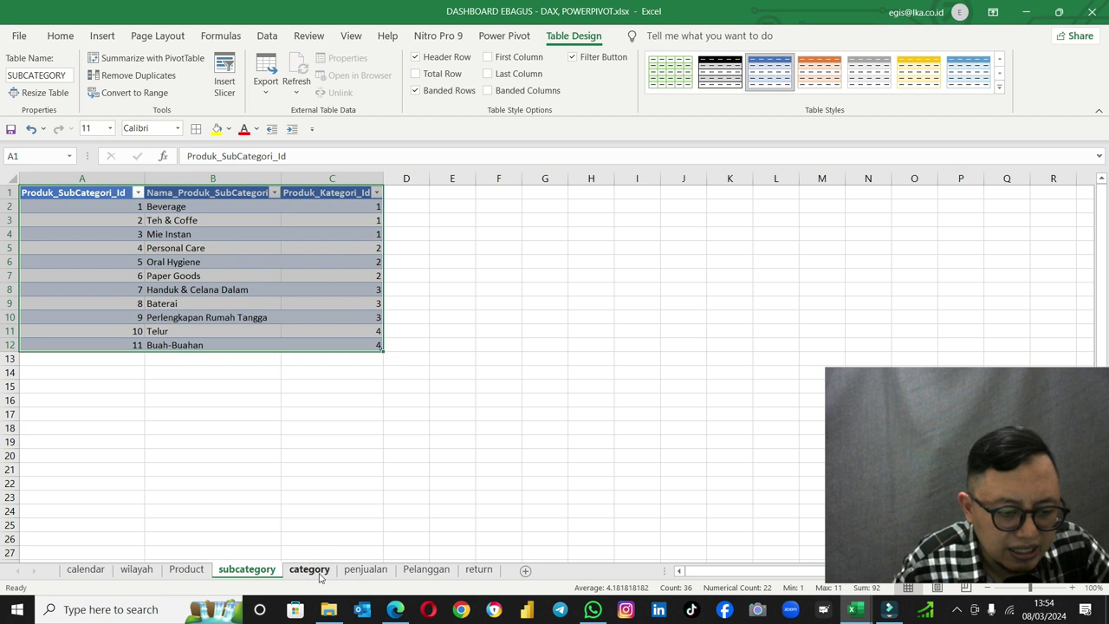
- Make the category data a table and name its range CATEGORY in the Name Box
{"action": "left_click", "coordinate": [310, 569]}
{"action": "left_click", "coordinate": [161, 235]}
{"action": "key", "text": "ctrl+t"}
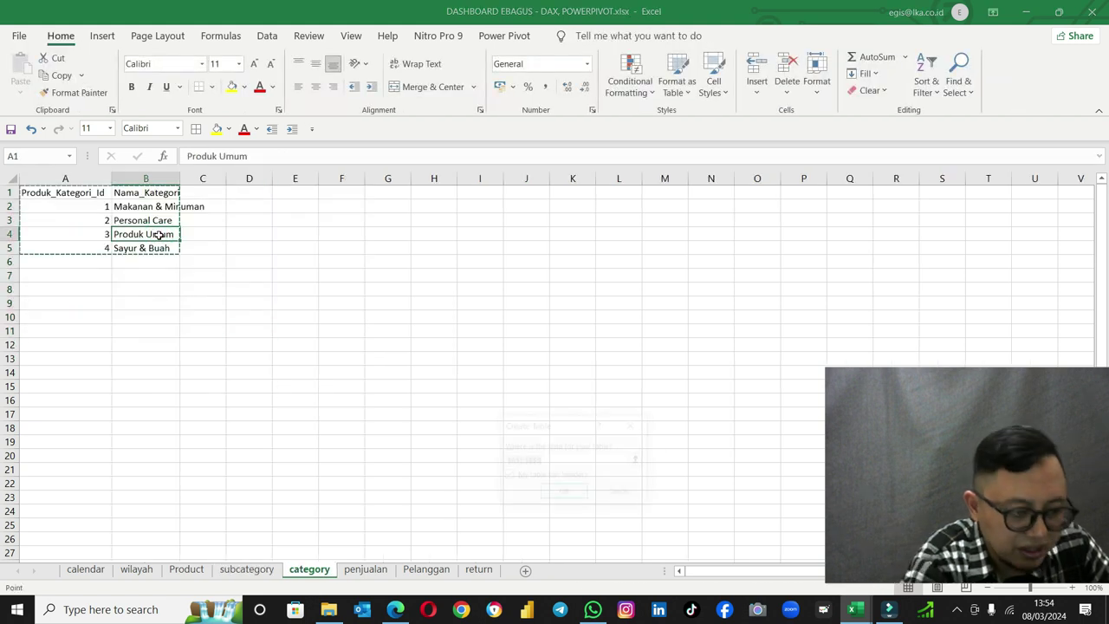
{"action": "left_click", "coordinate": [562, 493]}
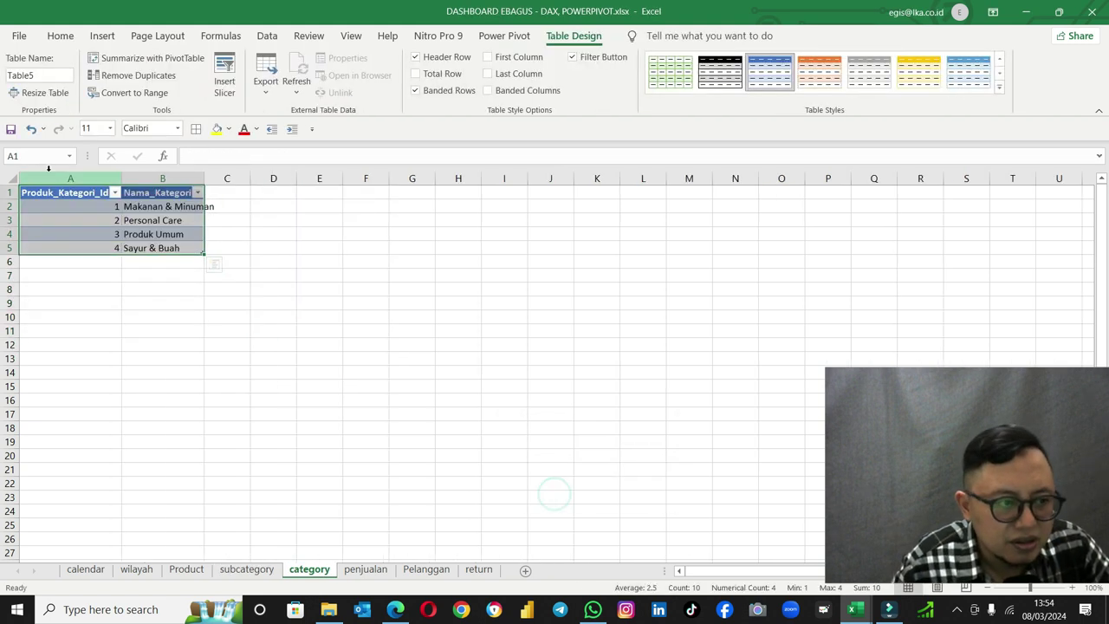
{"action": "left_click", "coordinate": [35, 156]}
{"action": "type", "text": "CATEGORY"}
{"action": "key", "text": "Return"}
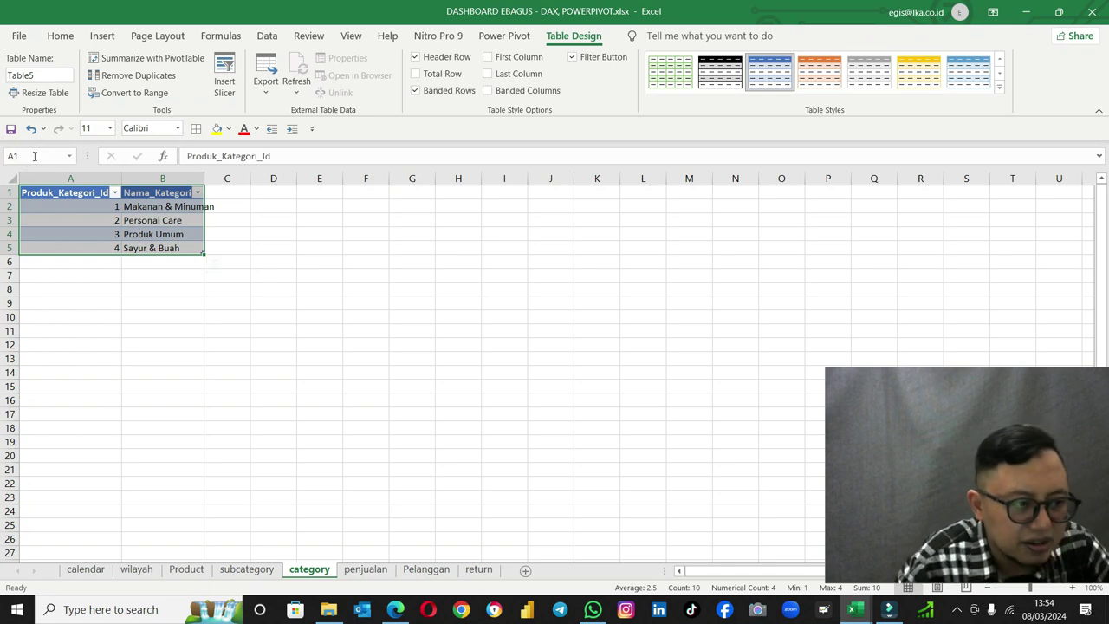
{"action": "left_click", "coordinate": [365, 570]}
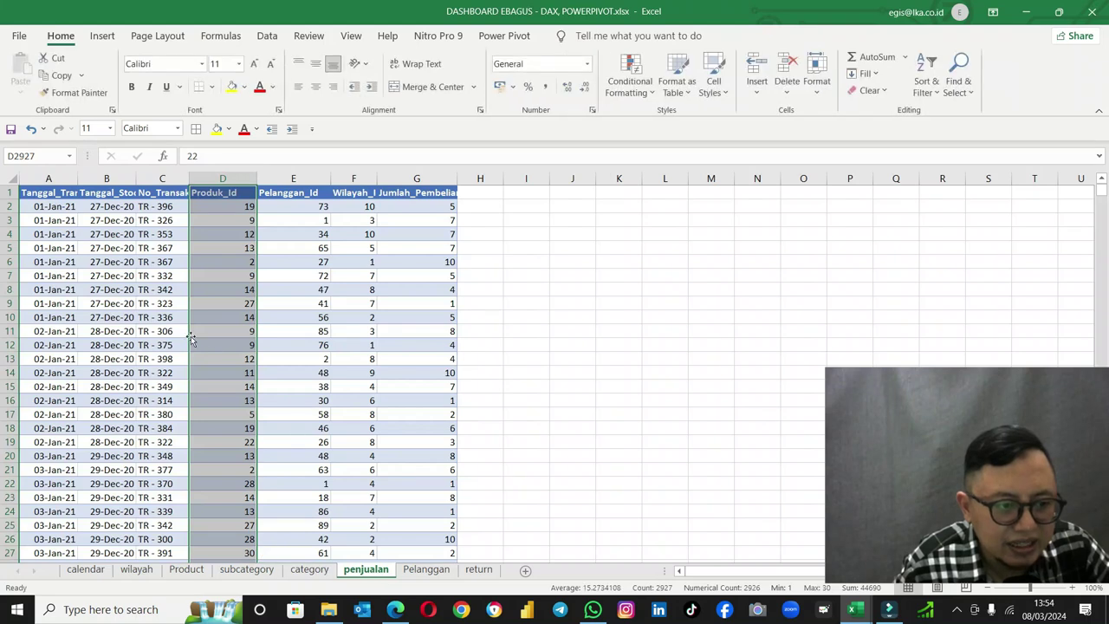
- Turn the penjualan sales data into a table named PENJUALAN
{"action": "left_click", "coordinate": [146, 300]}
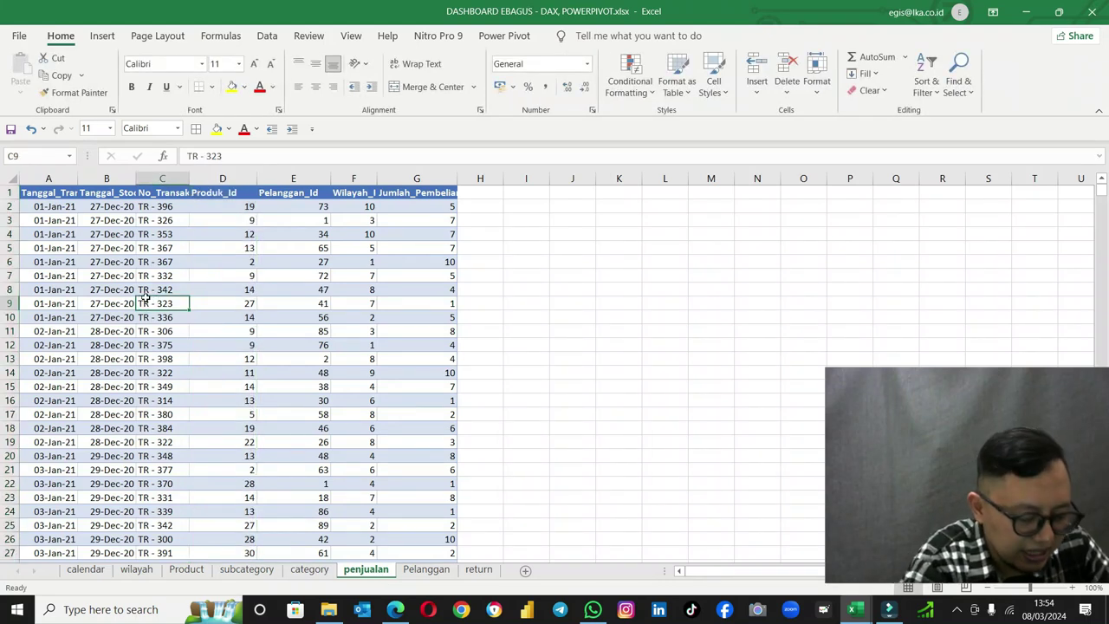
{"action": "key", "text": "ctrl+t"}
{"action": "left_click", "coordinate": [555, 494]}
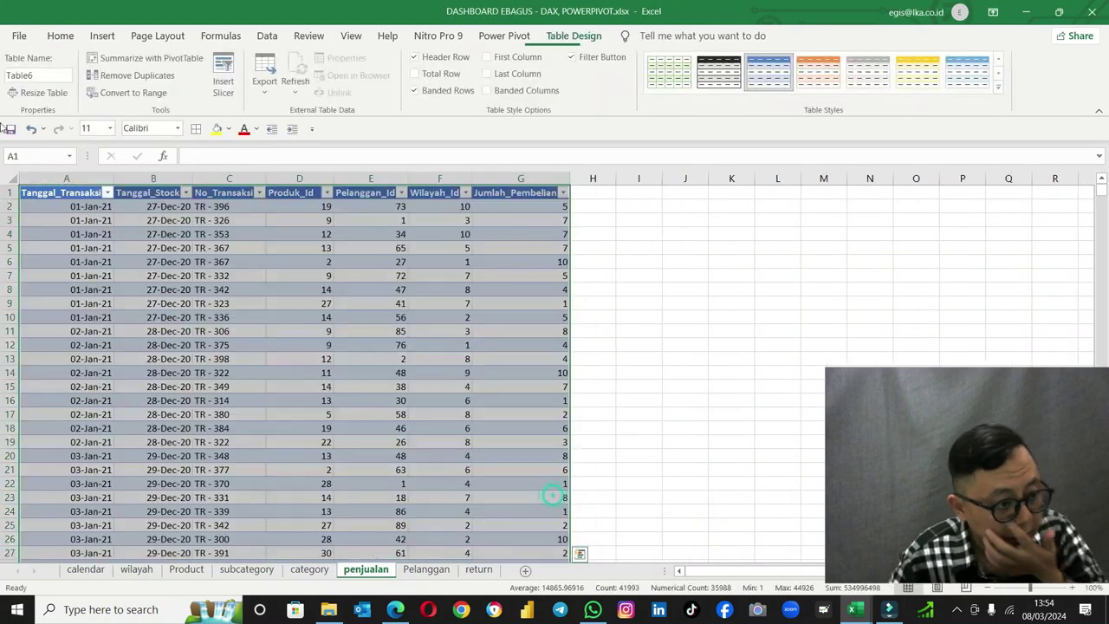
{"action": "left_click", "coordinate": [40, 77]}
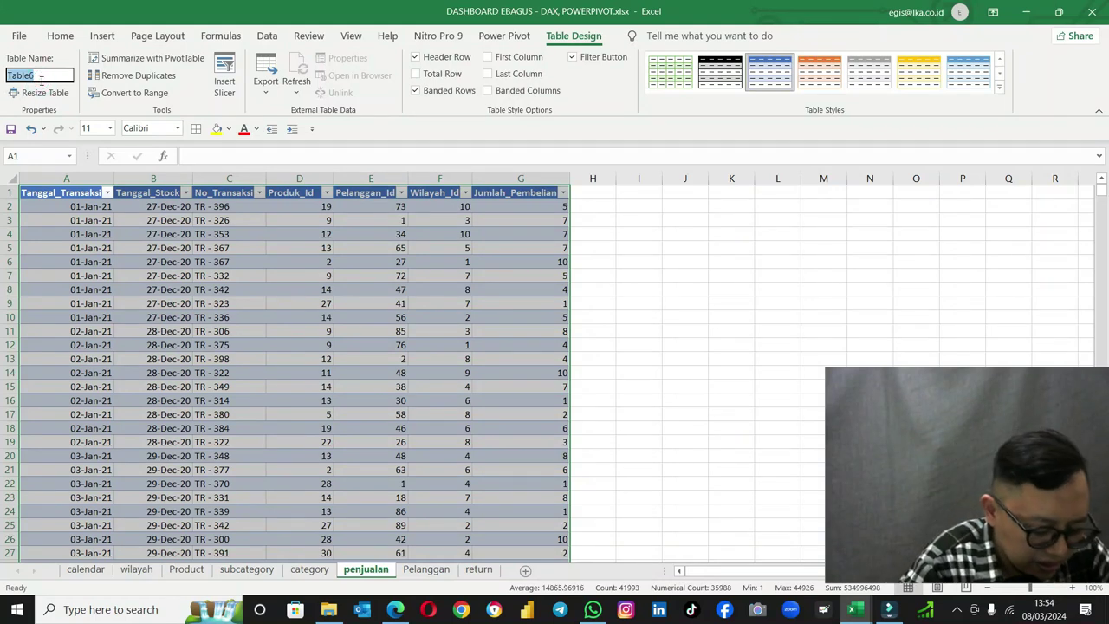
{"action": "type", "text": "PENJUALAN"}
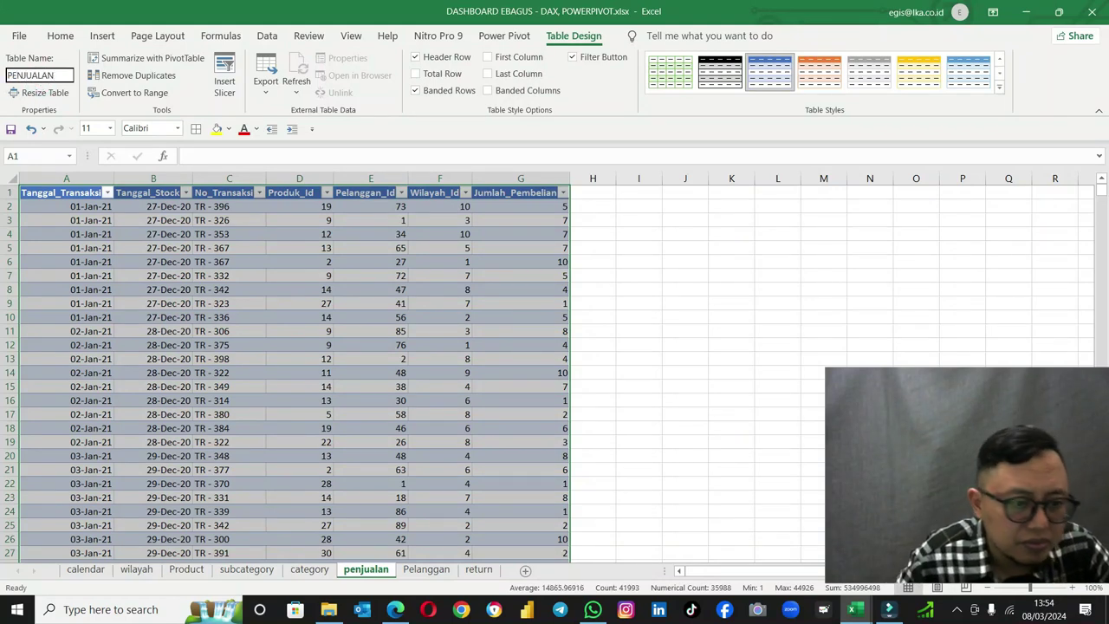
{"action": "left_click", "coordinate": [371, 278]}
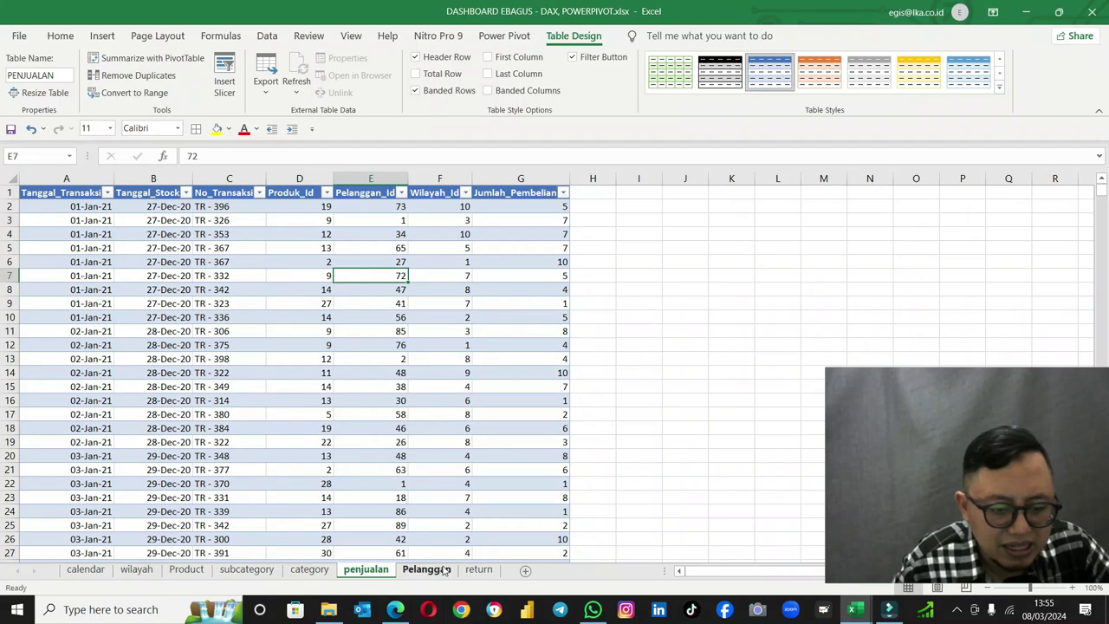
- Turn the Pelanggan customer data into a table named CUSTOMER
{"action": "left_click", "coordinate": [427, 569]}
{"action": "left_click", "coordinate": [302, 333]}
{"action": "key", "text": "ctrl+t"}
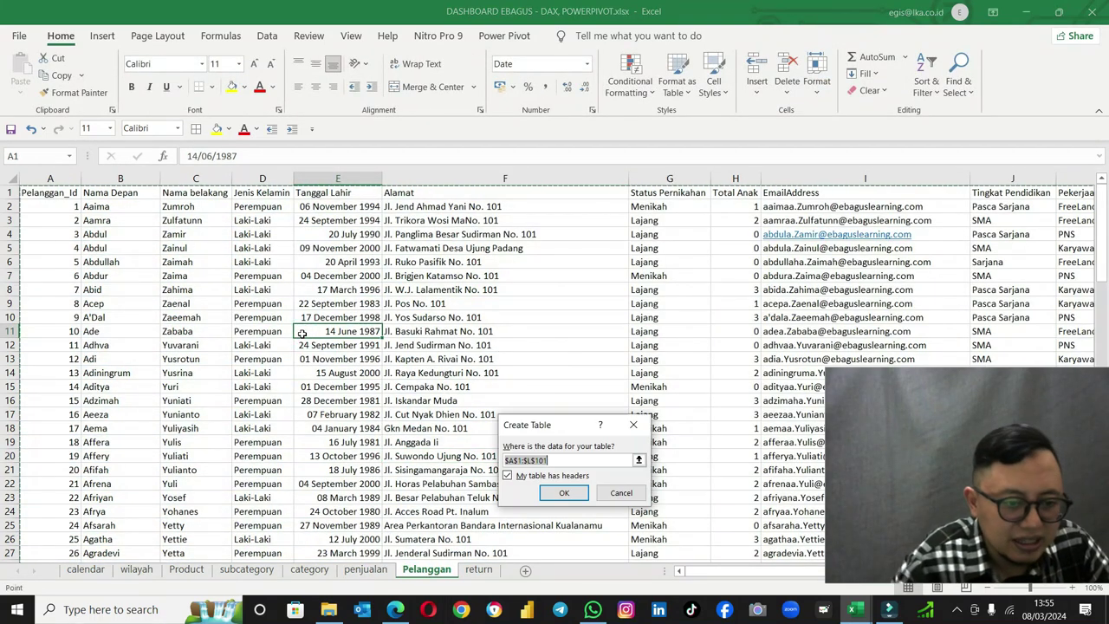
{"action": "left_click", "coordinate": [561, 497]}
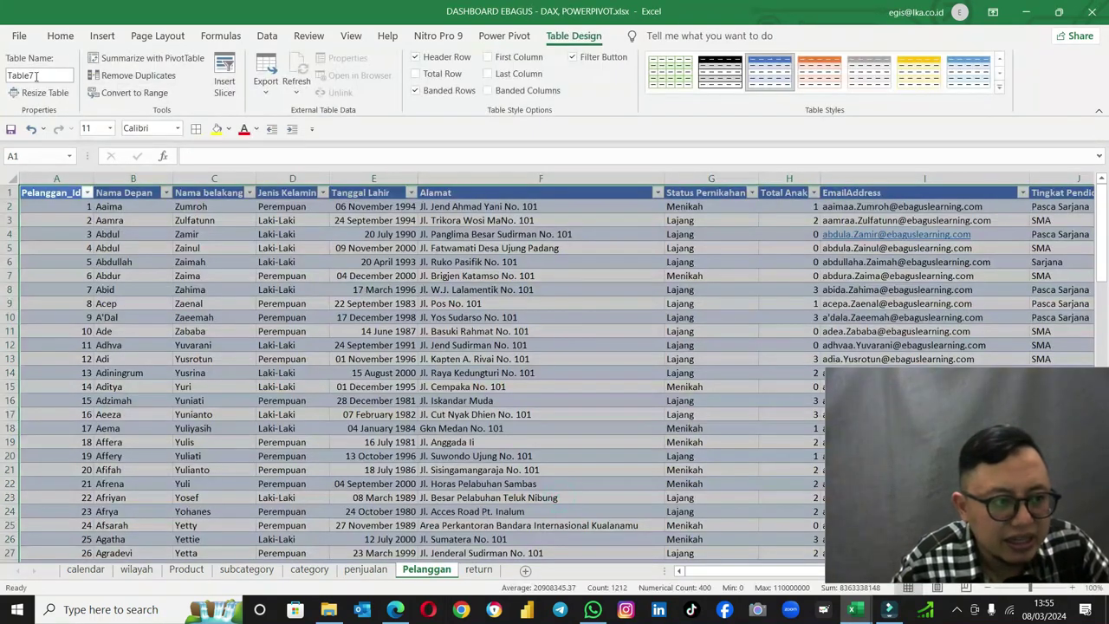
{"action": "left_click", "coordinate": [36, 76]}
{"action": "type", "text": "TOMER"}
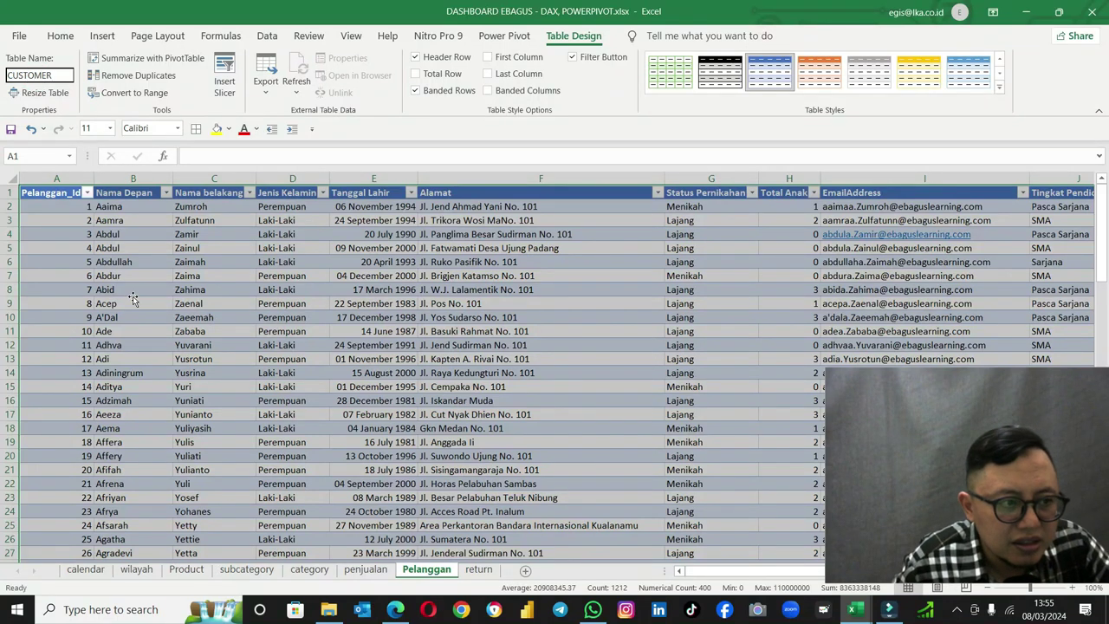
{"action": "left_click", "coordinate": [135, 301]}
- Turn the return sheet data into a table named RETURN
{"action": "left_click", "coordinate": [479, 569]}
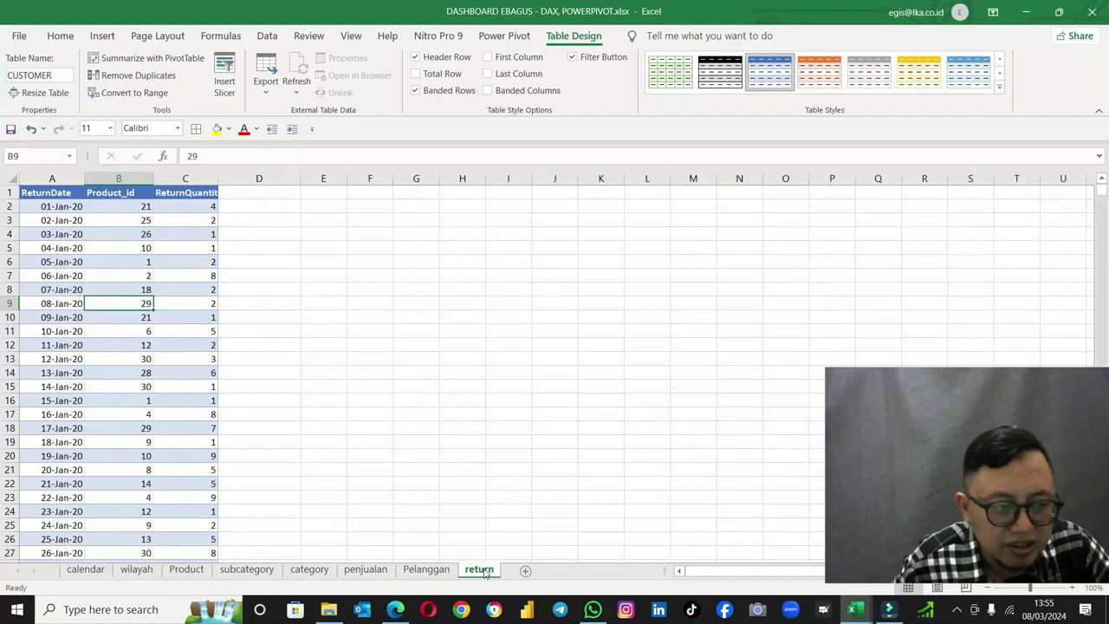
{"action": "left_click", "coordinate": [119, 273]}
{"action": "key", "text": "ctrl+t"}
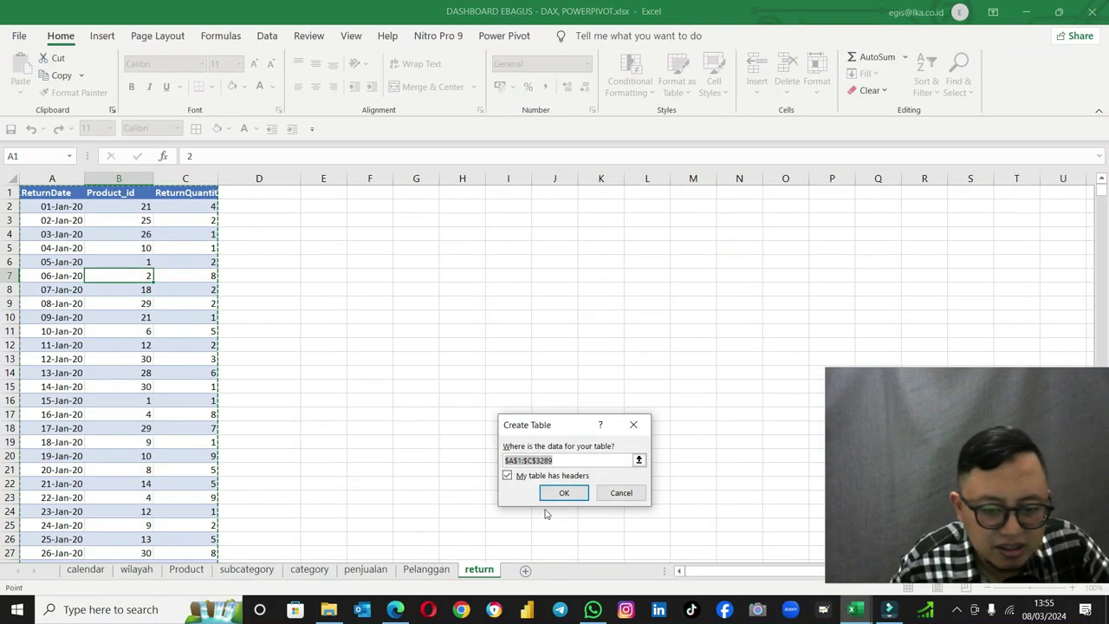
{"action": "left_click", "coordinate": [551, 493]}
{"action": "left_click", "coordinate": [26, 76]}
{"action": "type", "text": "RETURN"}
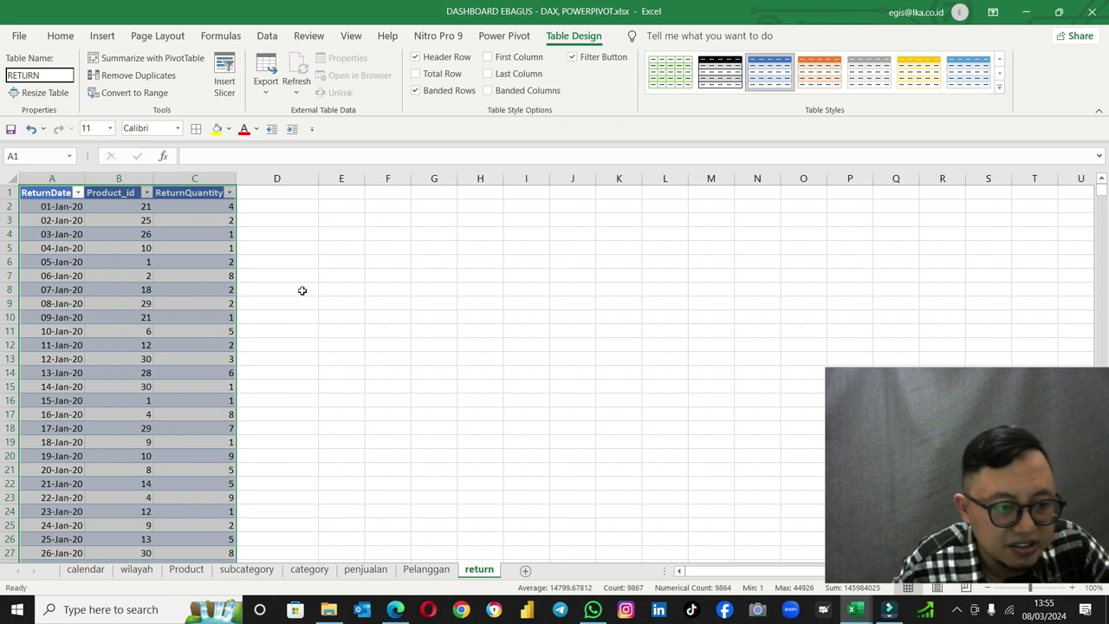
{"action": "left_click", "coordinate": [302, 289]}
{"action": "left_click", "coordinate": [207, 291]}
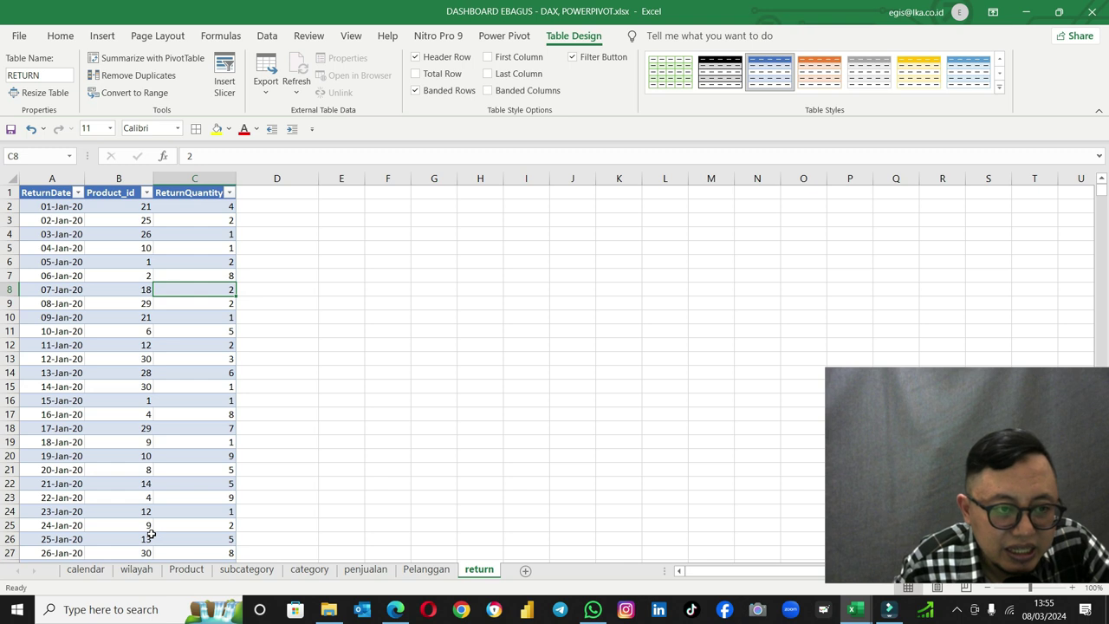
{"action": "left_click", "coordinate": [219, 36]}
{"action": "left_click", "coordinate": [421, 91]}
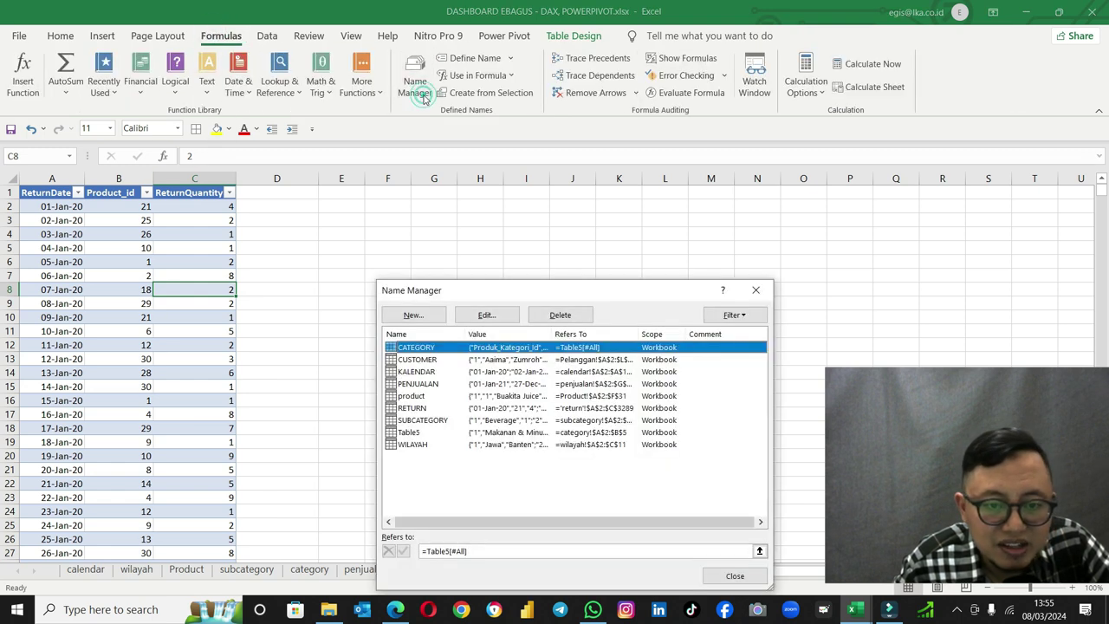
{"action": "left_click", "coordinate": [475, 361]}
{"action": "left_click", "coordinate": [481, 373]}
{"action": "left_click", "coordinate": [483, 395]}
{"action": "left_click", "coordinate": [484, 419]}
{"action": "left_click", "coordinate": [492, 432]}
{"action": "left_click", "coordinate": [492, 445]}
{"action": "left_click", "coordinate": [513, 347]}
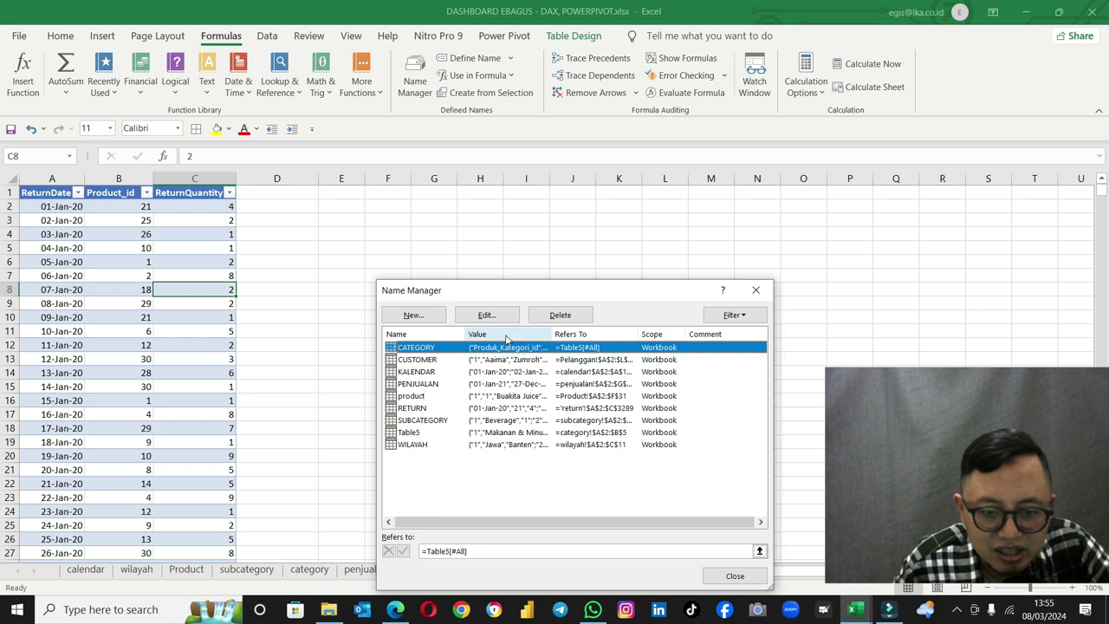
{"action": "left_click", "coordinate": [494, 318]}
{"action": "left_click", "coordinate": [645, 503]}
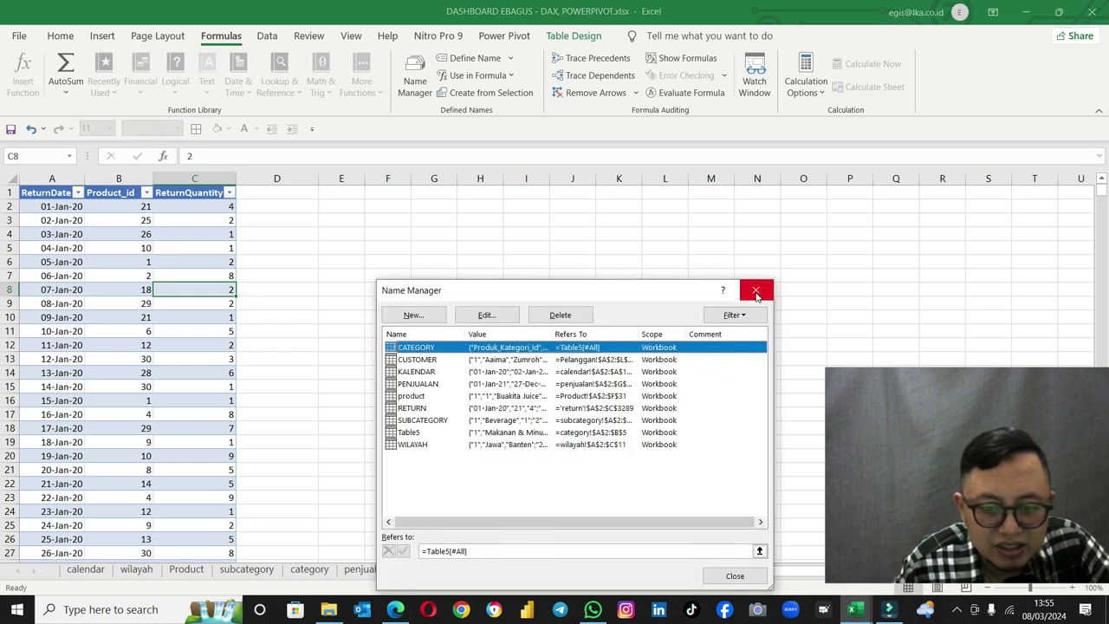
{"action": "left_click", "coordinate": [498, 407]}
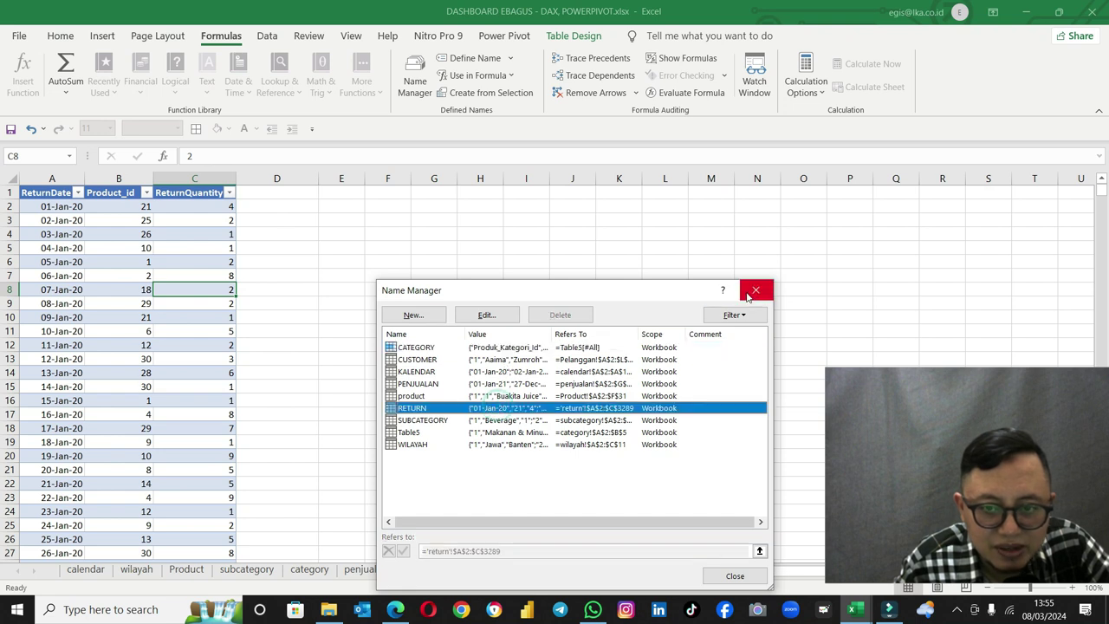
{"action": "left_click", "coordinate": [757, 293]}
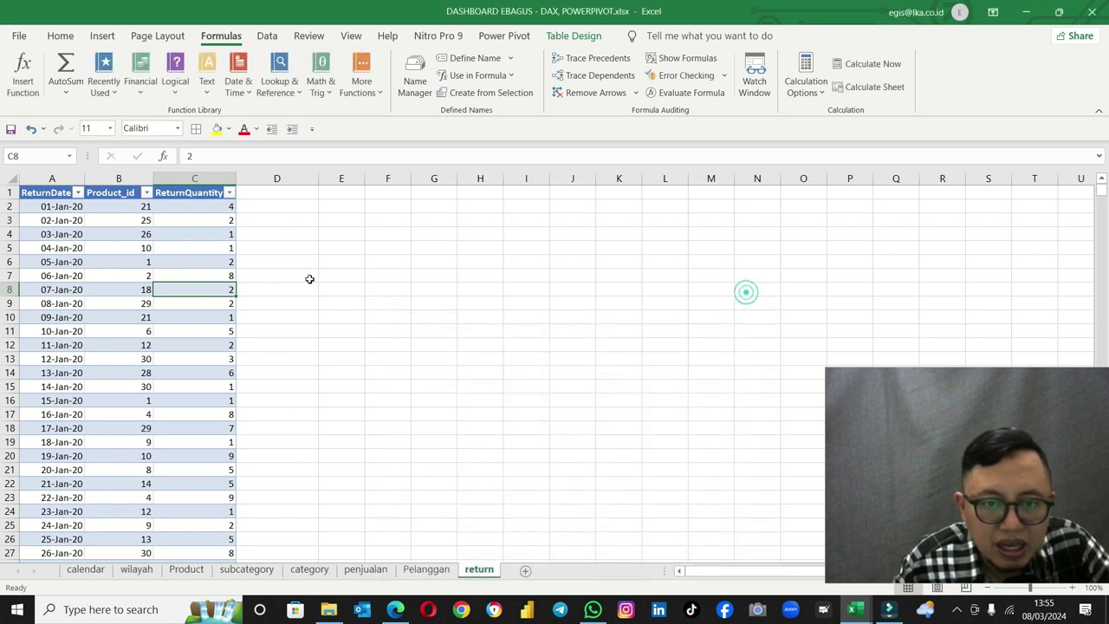
- Open Data > Relationships, confirm the list is empty, and close it
{"action": "left_click", "coordinate": [266, 36]}
{"action": "left_click", "coordinate": [702, 74]}
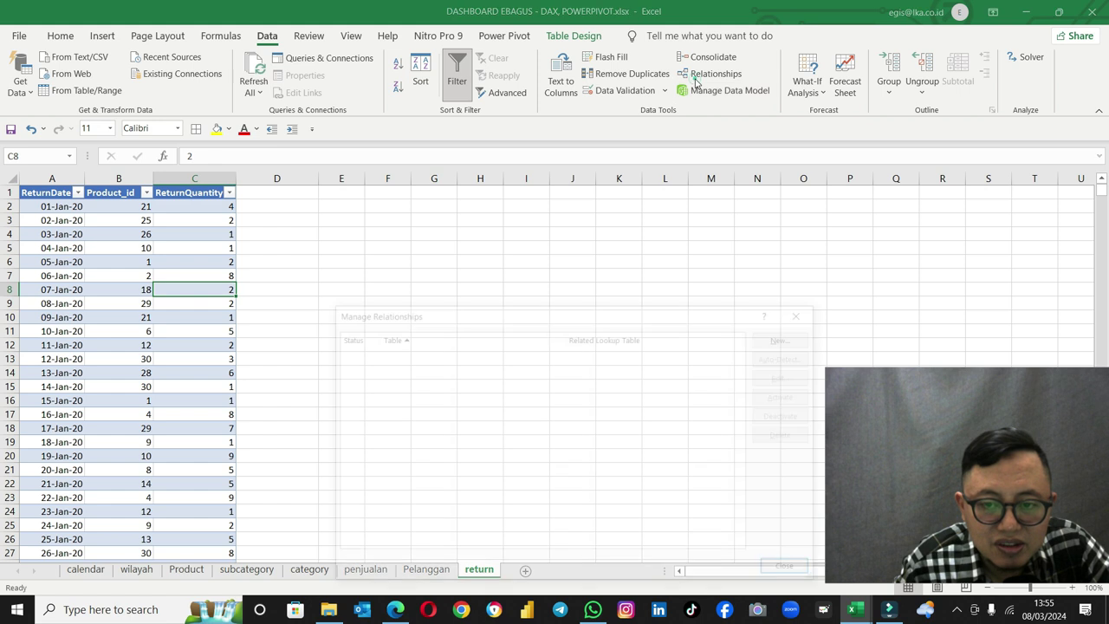
{"action": "left_click_drag", "start_coordinate": [445, 304], "coordinate": [360, 172]}
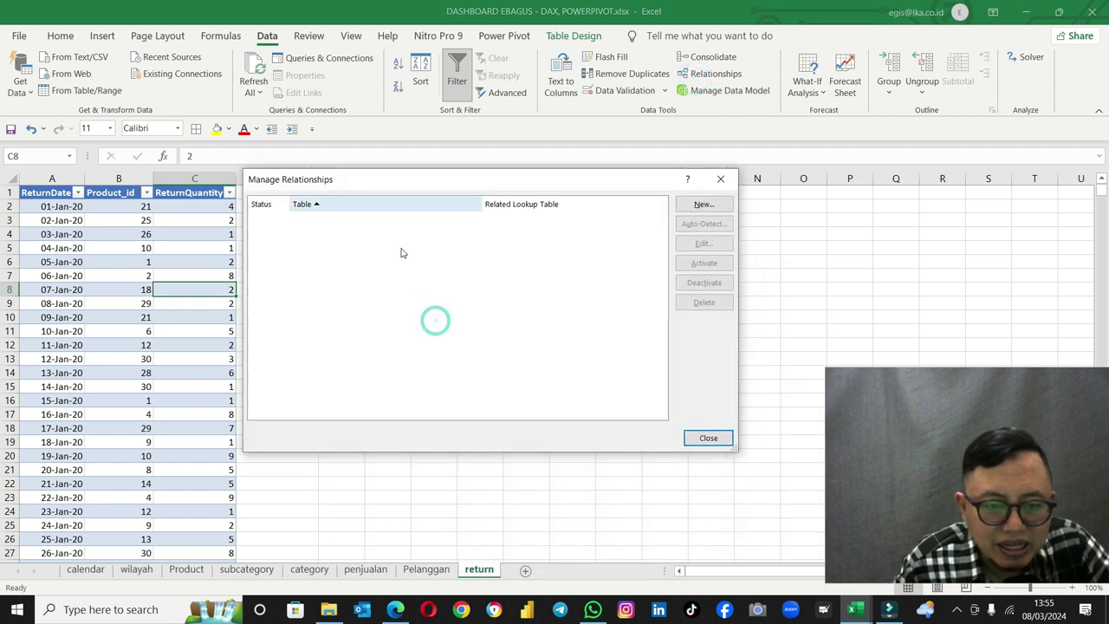
{"action": "left_click", "coordinate": [720, 179]}
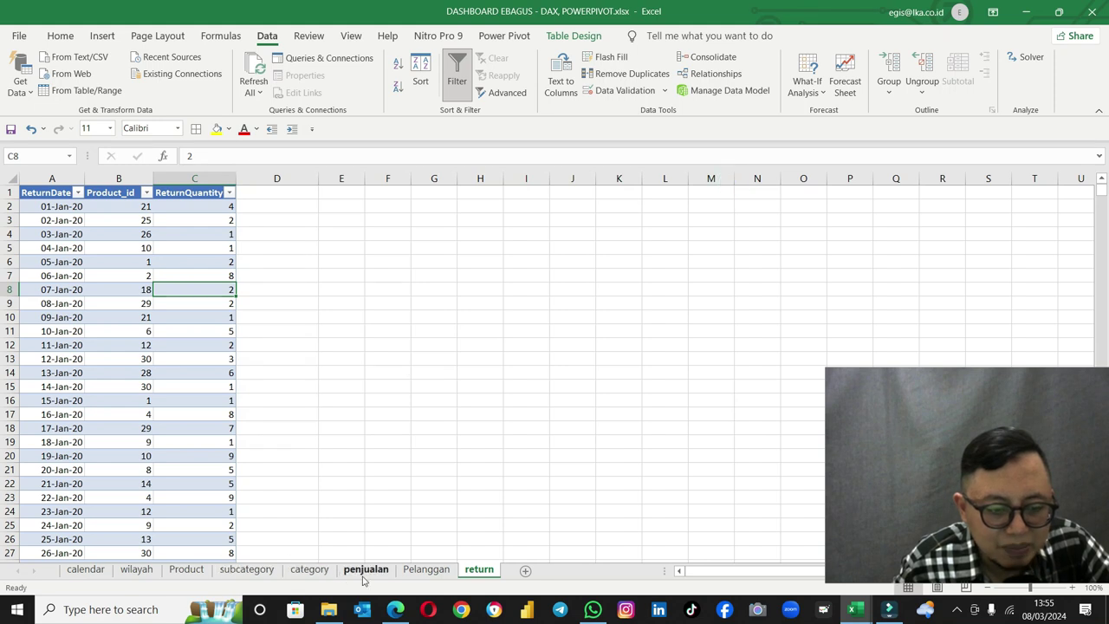
- Select the Produk_Id column of the penjualan sales table
{"action": "left_click", "coordinate": [365, 570]}
{"action": "key", "text": "ctrl+shift+Down"}
{"action": "left_click", "coordinate": [295, 193]}
{"action": "key", "text": "ctrl+shift+Down"}
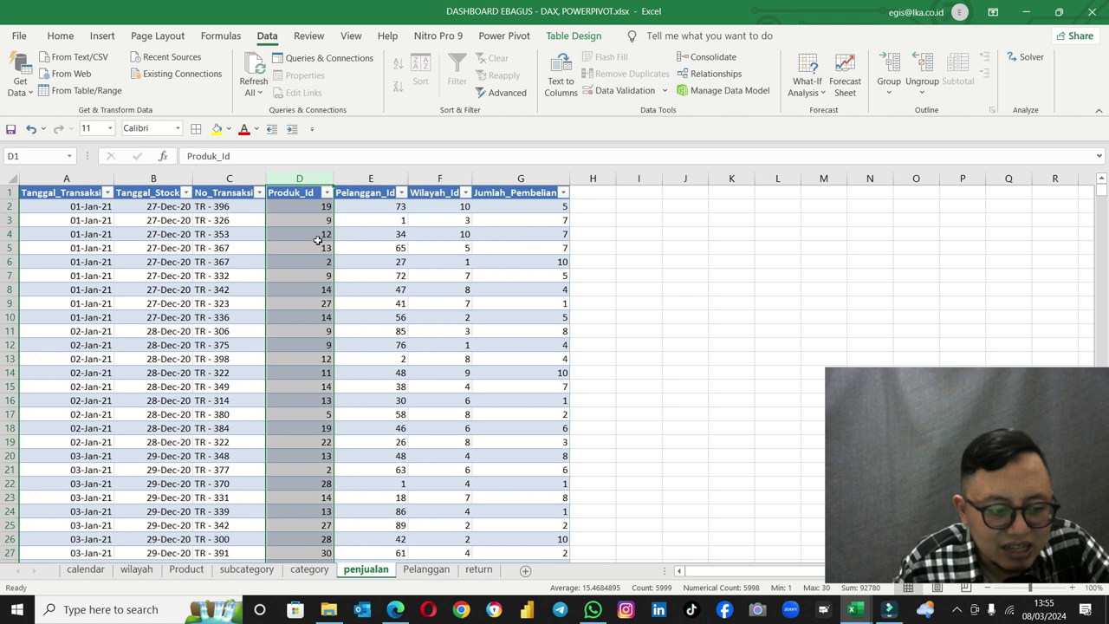
{"action": "left_click", "coordinate": [188, 570]}
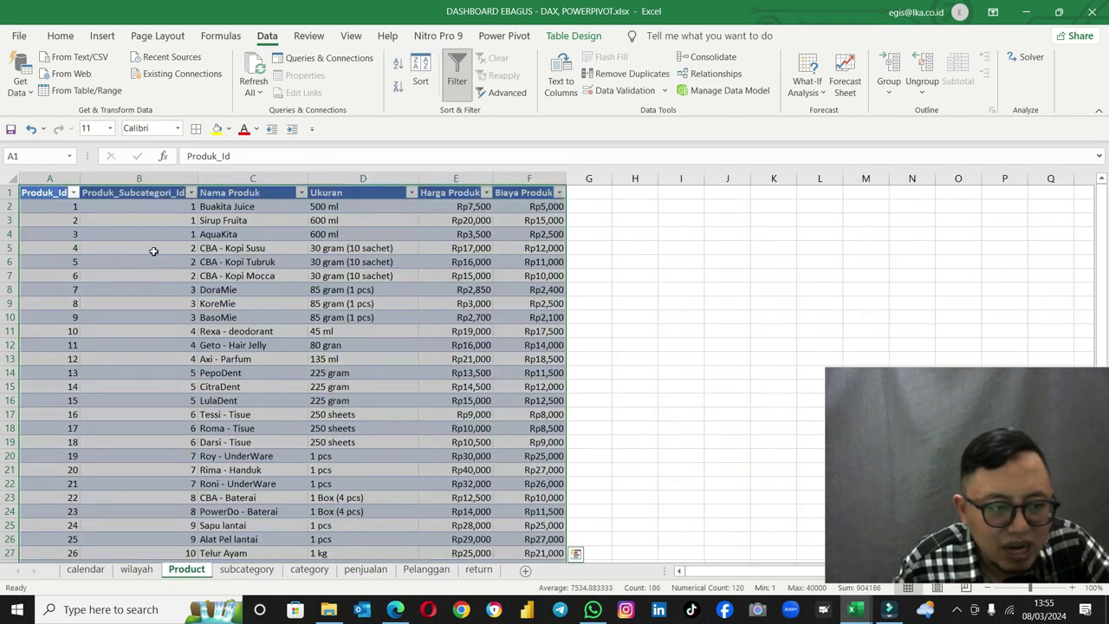
- Review the first product row's ID, name Buakita Juice, size, price and cost 5000
{"action": "left_click", "coordinate": [41, 201]}
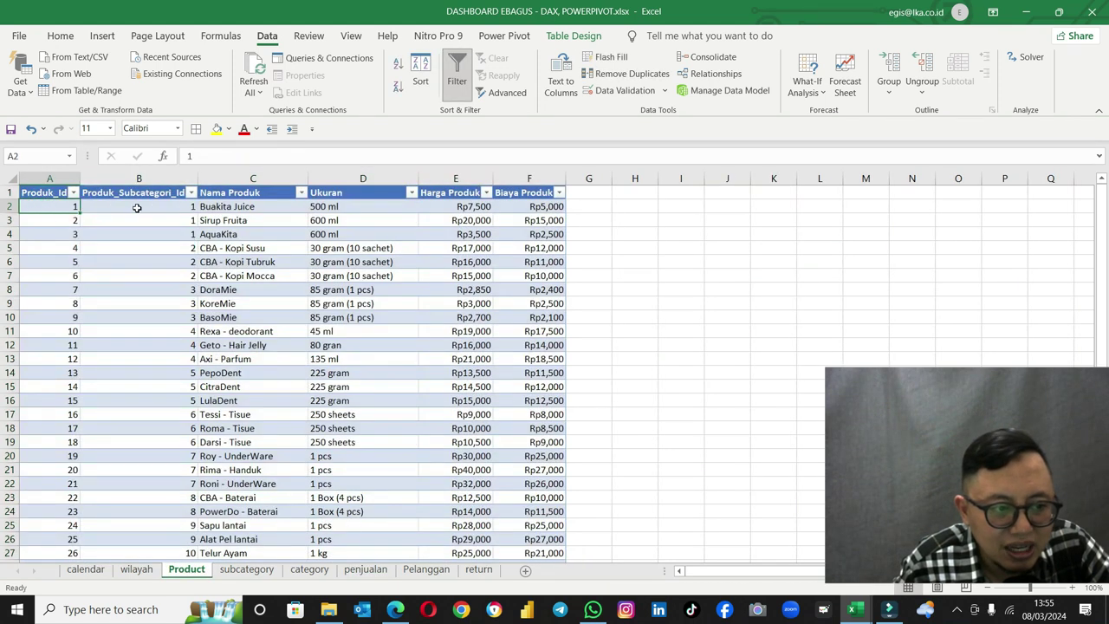
{"action": "left_click", "coordinate": [246, 208]}
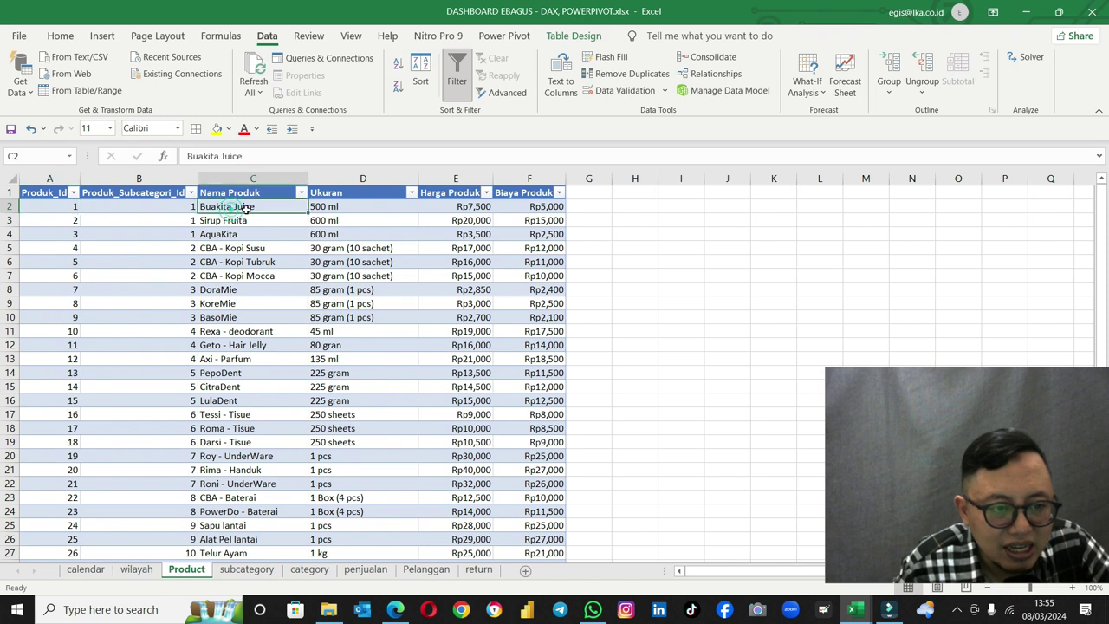
{"action": "left_click", "coordinate": [350, 213]}
{"action": "left_click", "coordinate": [447, 208]}
{"action": "left_click", "coordinate": [519, 207]}
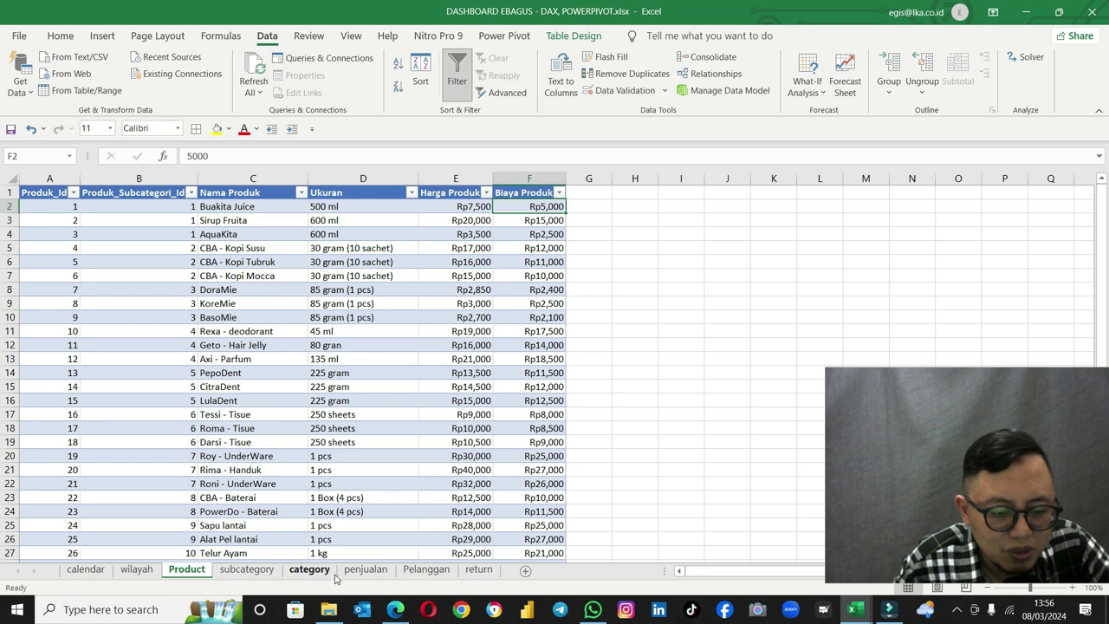
- Check the sales Pelanggan_Id values against the customer sheet's name and gender columns
{"action": "left_click", "coordinate": [370, 572]}
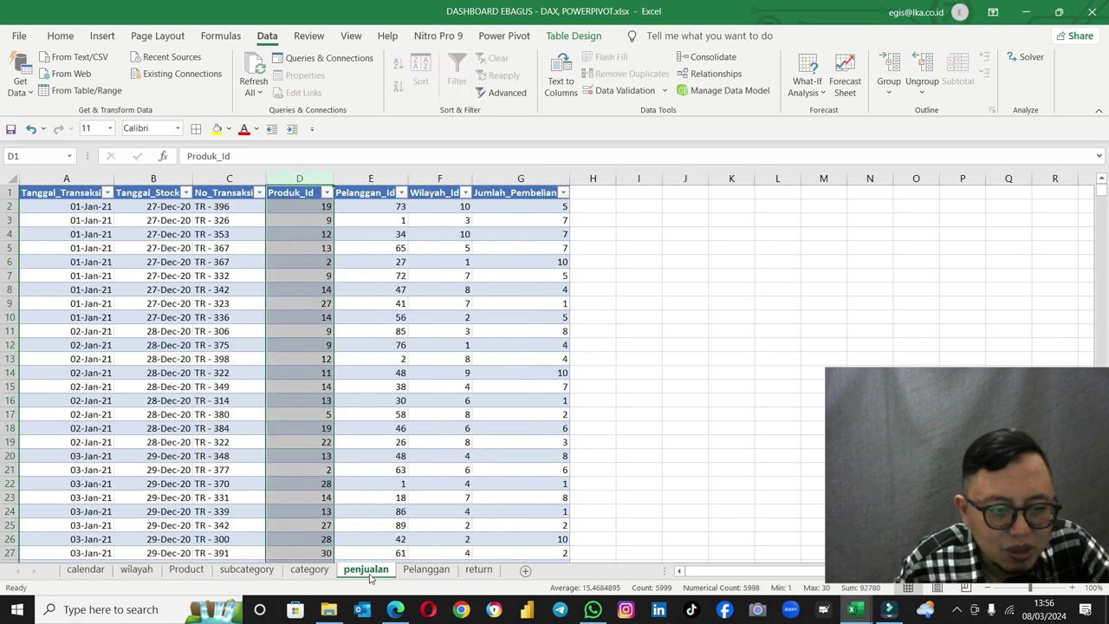
{"action": "left_click", "coordinate": [378, 205]}
{"action": "left_click", "coordinate": [393, 223]}
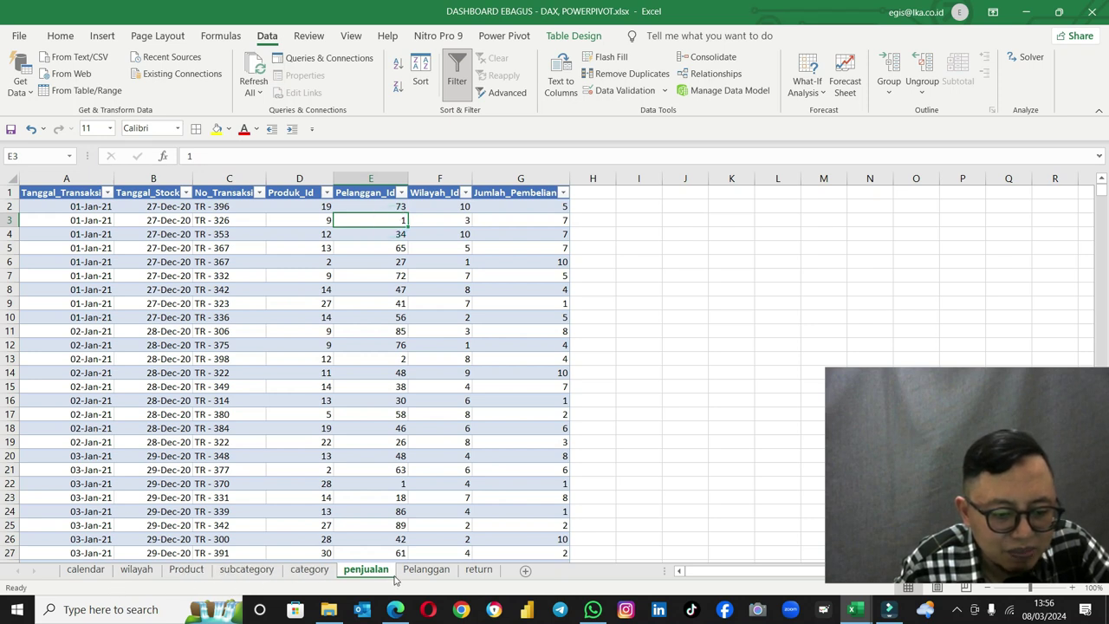
{"action": "left_click", "coordinate": [425, 570]}
{"action": "left_click", "coordinate": [128, 207]}
{"action": "left_click", "coordinate": [192, 210]}
{"action": "left_click", "coordinate": [276, 211]}
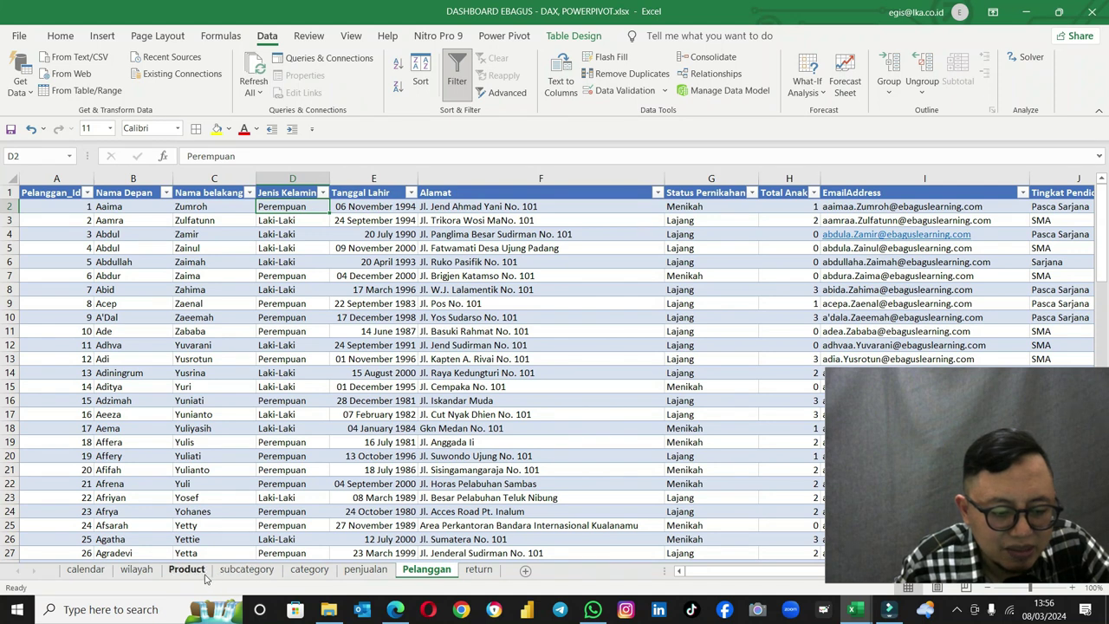
- Check the sales Wilayah_Id column against the region list ending at Kalimantan Timur
{"action": "left_click", "coordinate": [365, 570]}
{"action": "left_click", "coordinate": [455, 206]}
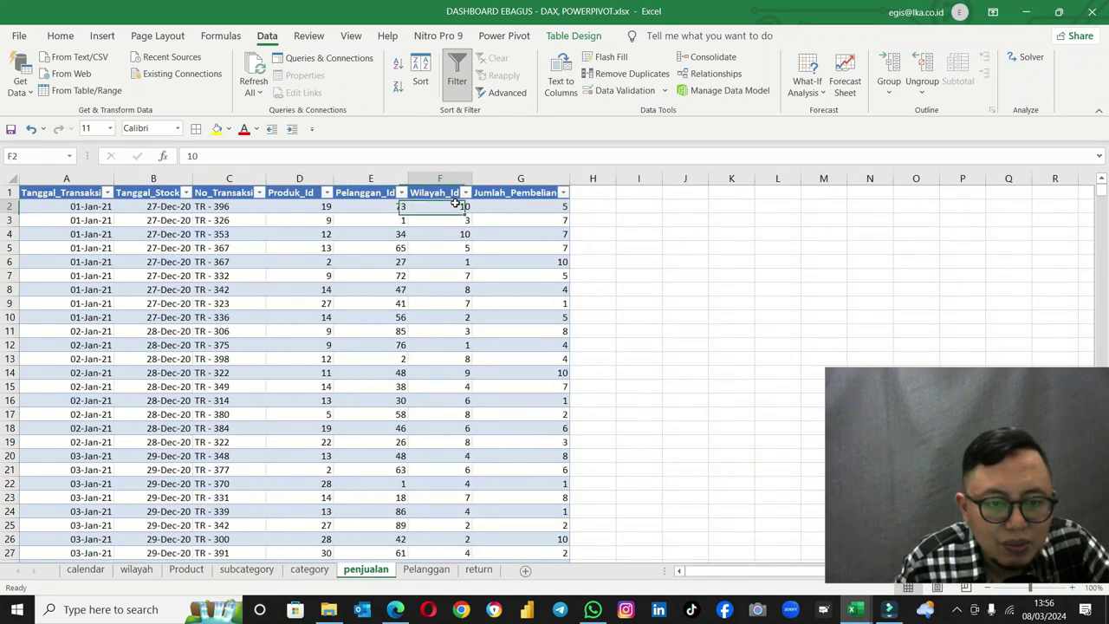
{"action": "left_click", "coordinate": [139, 570]}
{"action": "left_click_drag", "start_coordinate": [89, 331], "coordinate": [199, 332]}
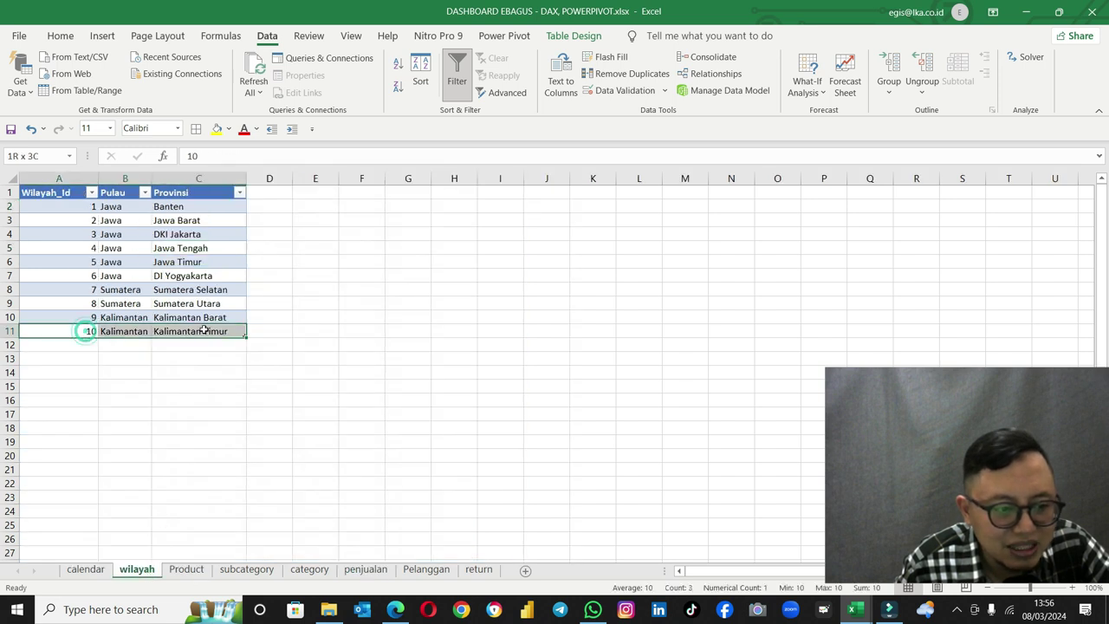
{"action": "left_click", "coordinate": [413, 571]}
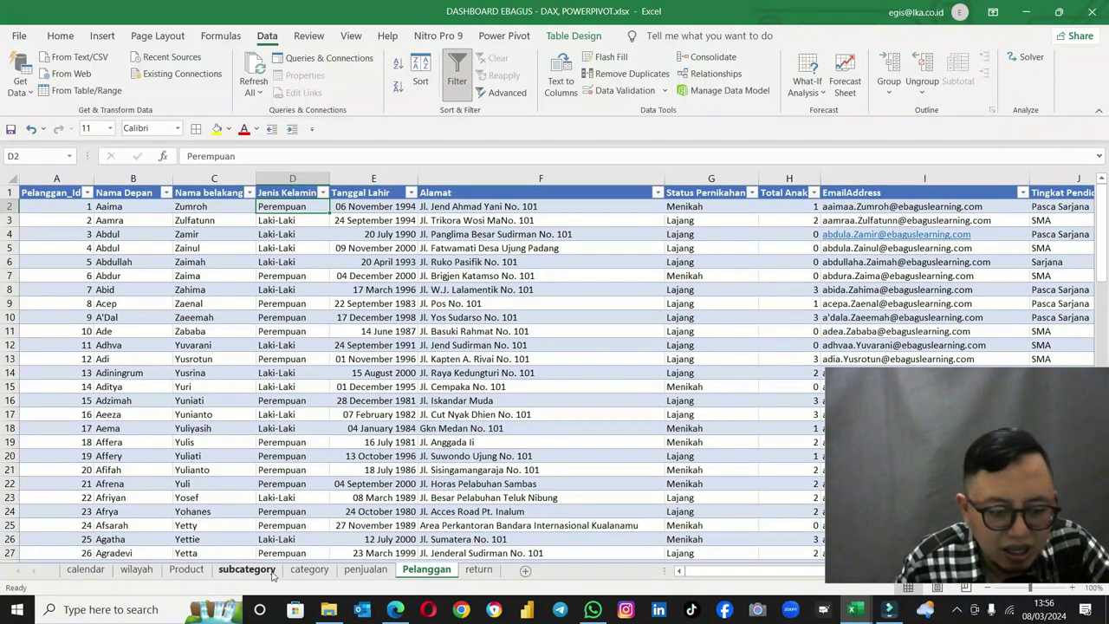
- Select the sales Produk_Id through Wilayah_Id and Tanggal_Transaksi columns
{"action": "left_click", "coordinate": [351, 573]}
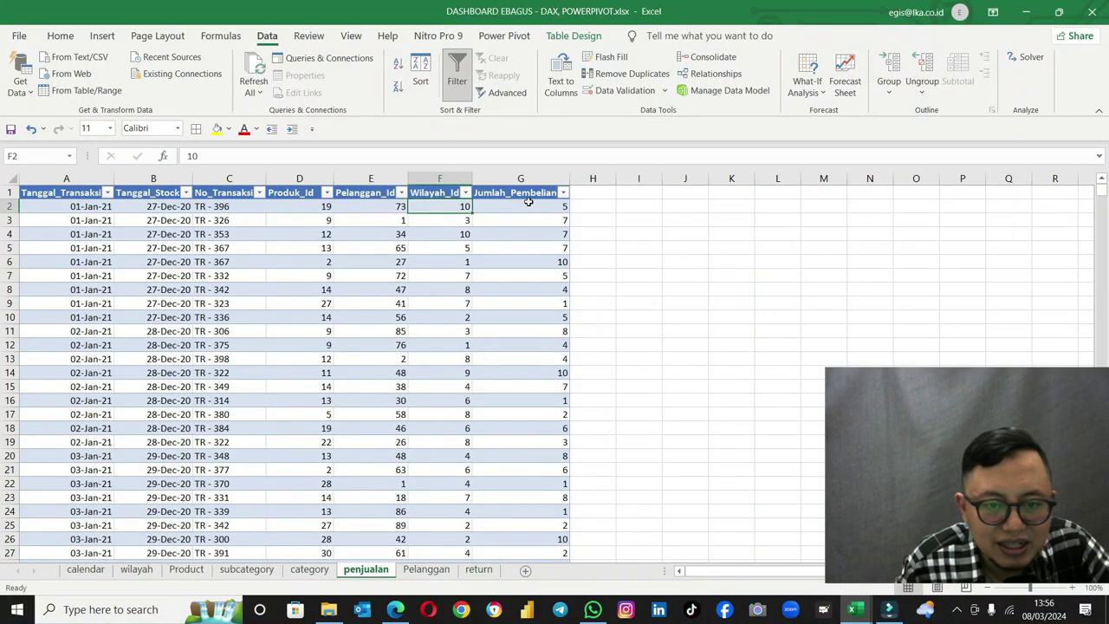
{"action": "left_click_drag", "start_coordinate": [299, 178], "coordinate": [440, 179]}
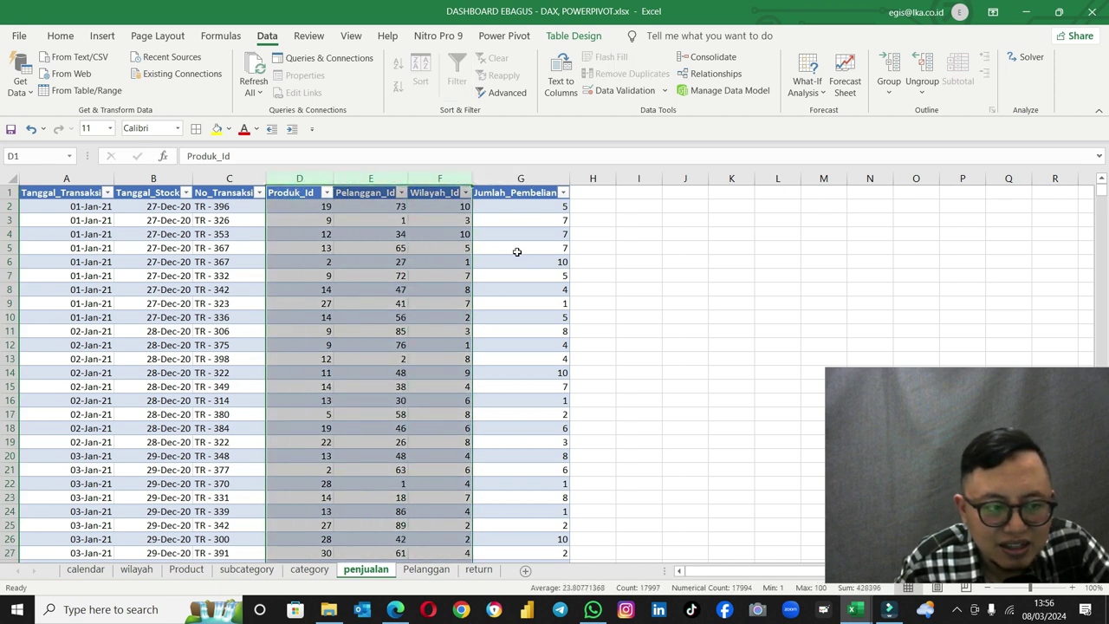
{"action": "left_click", "coordinate": [67, 179]}
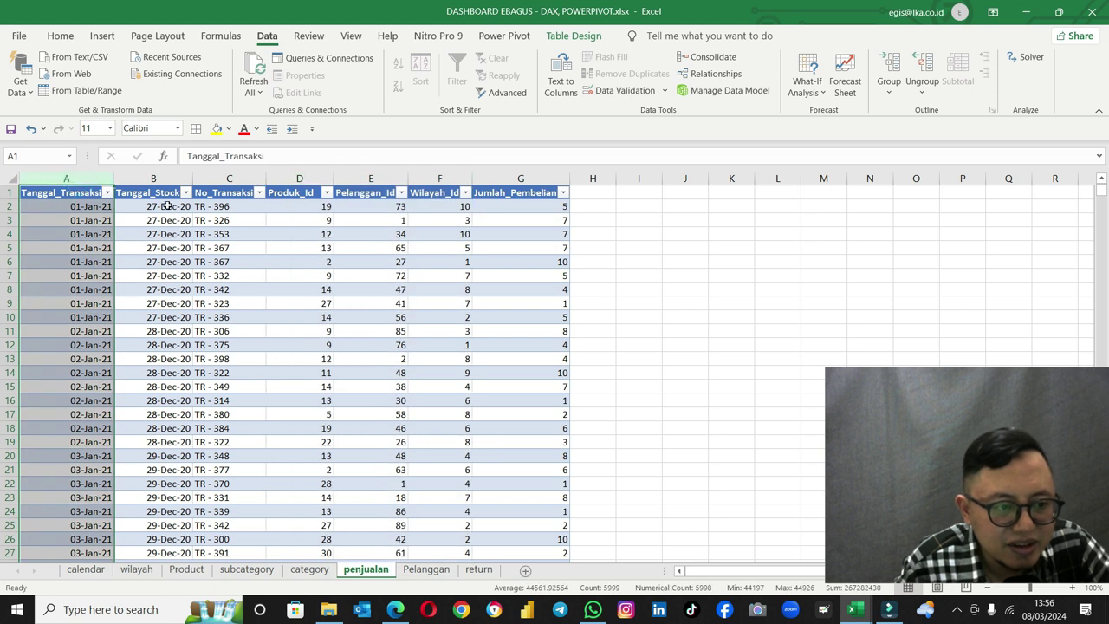
{"action": "left_click", "coordinate": [100, 569]}
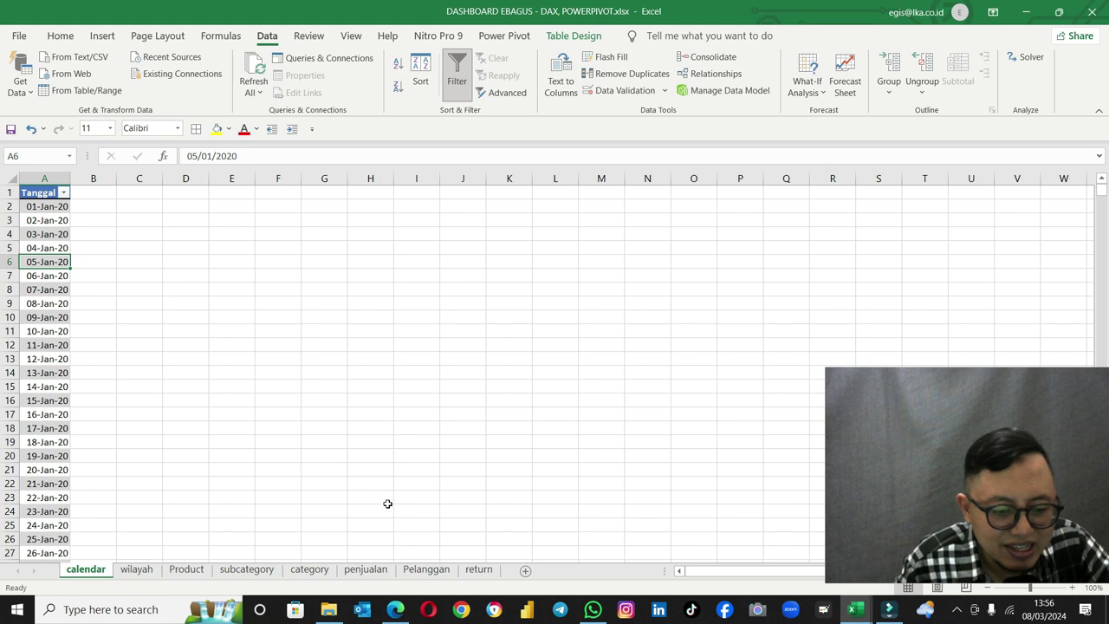
- Start a new relationship, view the available tables, then cancel and close the relationships list
{"action": "left_click", "coordinate": [703, 75]}
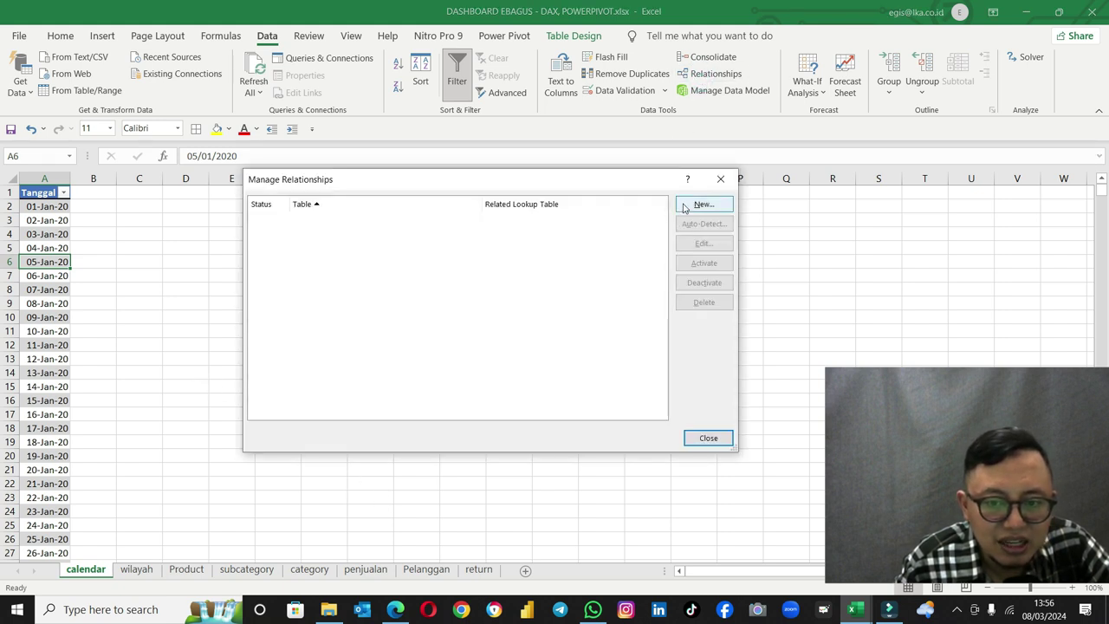
{"action": "left_click", "coordinate": [700, 205]}
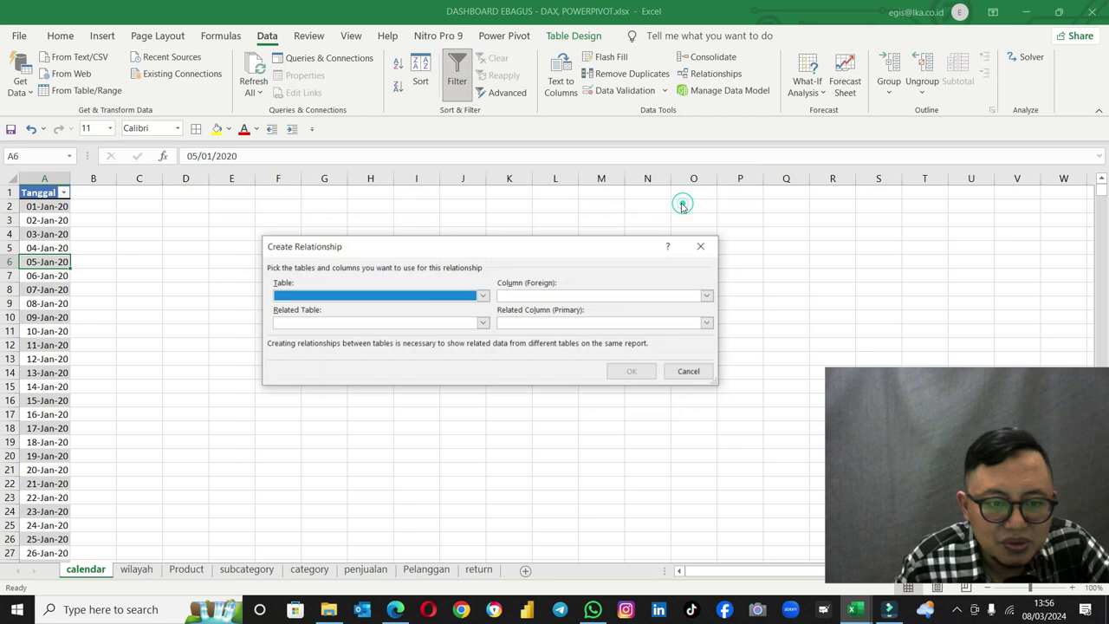
{"action": "left_click", "coordinate": [331, 298]}
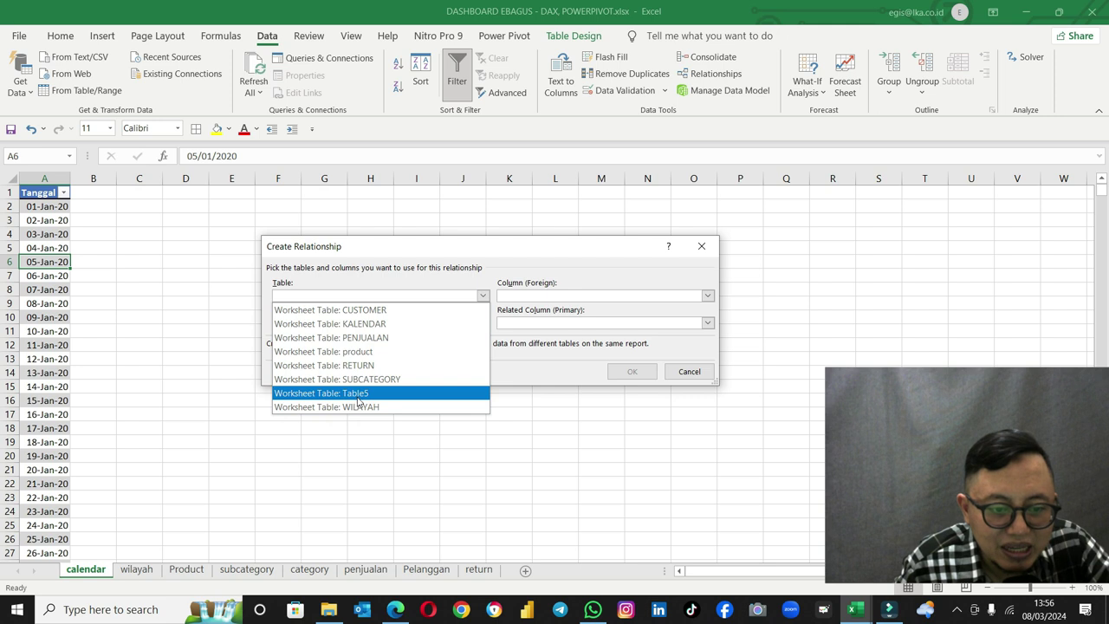
{"action": "left_click", "coordinate": [685, 377]}
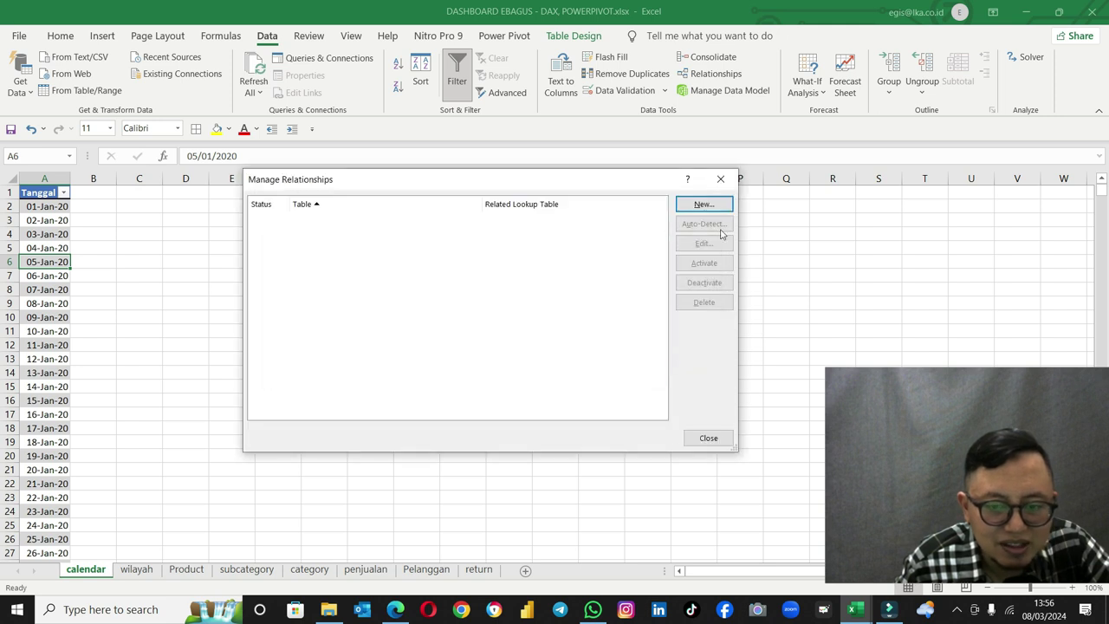
{"action": "left_click", "coordinate": [721, 183]}
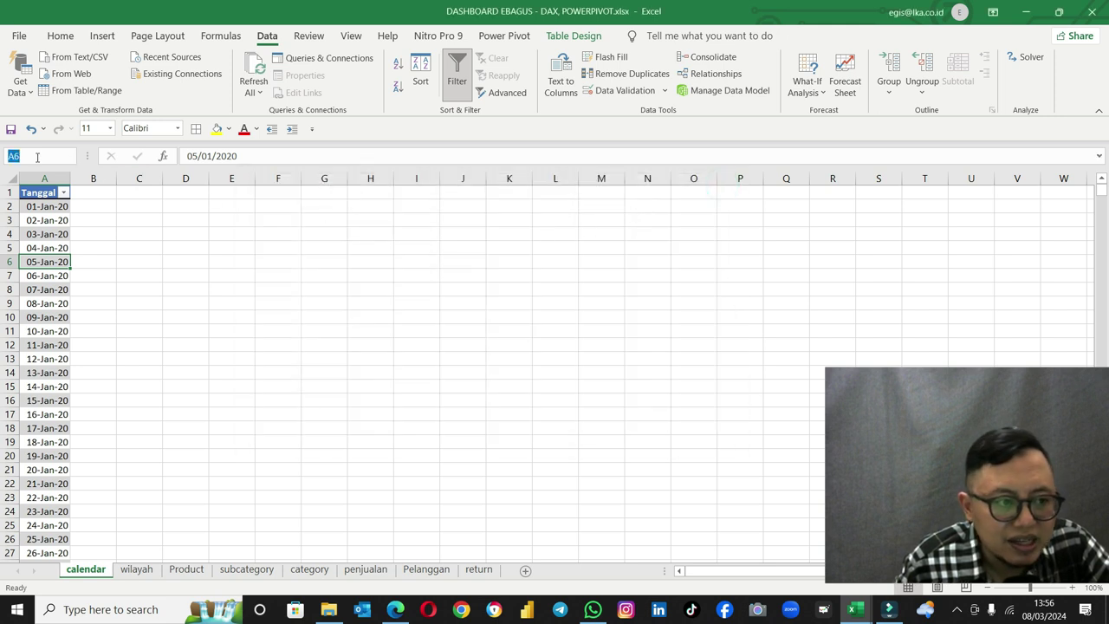
- Jump to Table5 and the category range via the Name Box, then reopen Relationships
{"action": "type", "text": "tABLE5"}
{"action": "key", "text": "Return"}
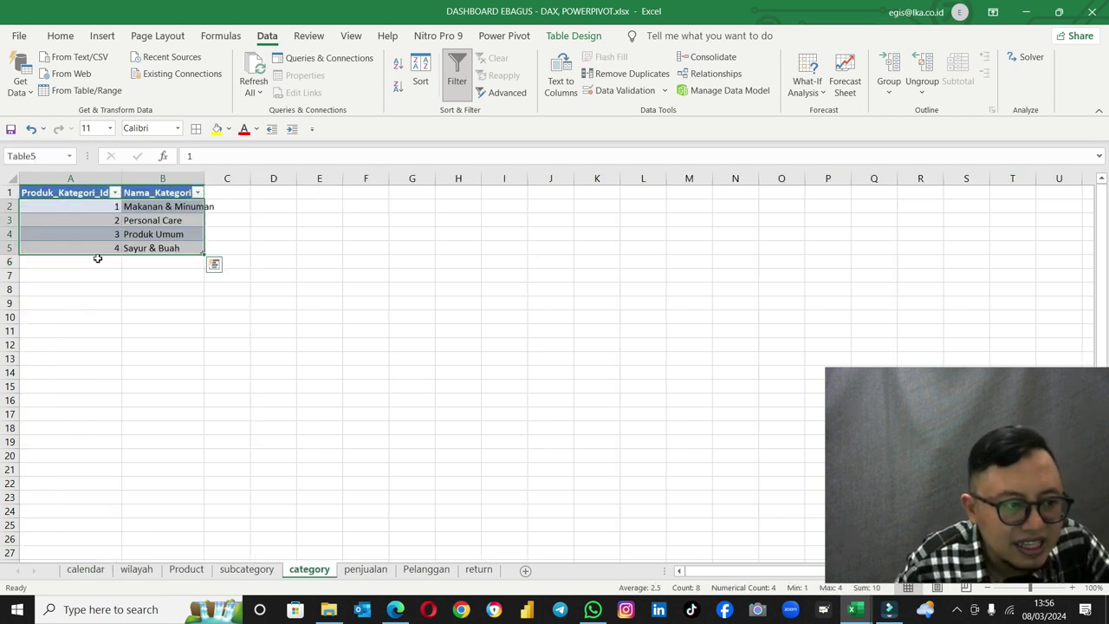
{"action": "left_click", "coordinate": [144, 249]}
{"action": "left_click", "coordinate": [48, 157]}
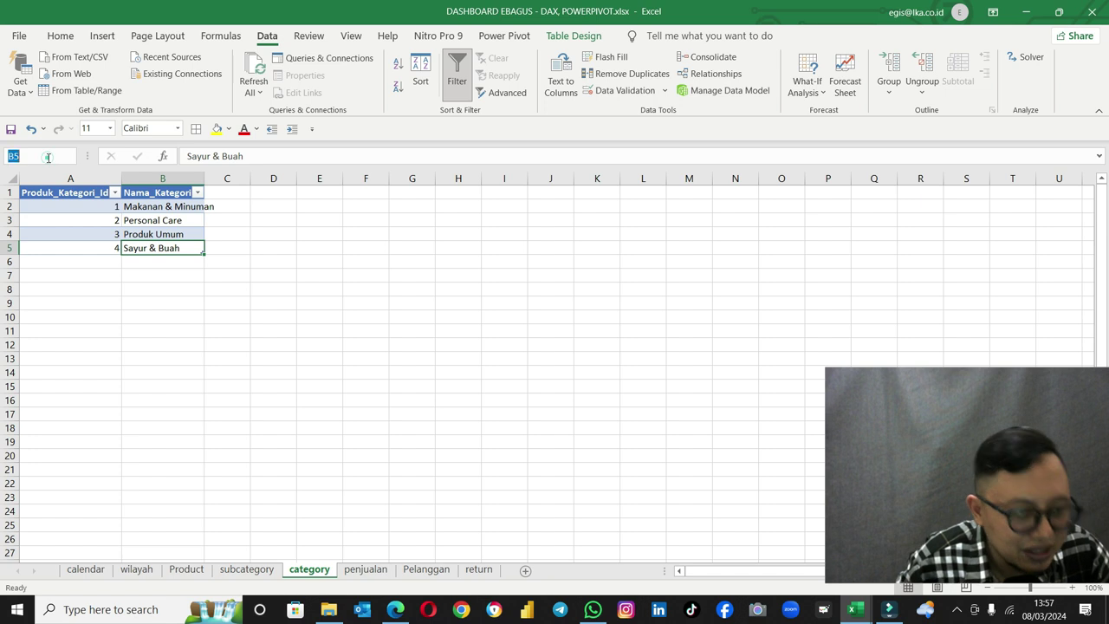
{"action": "type", "text": "category"}
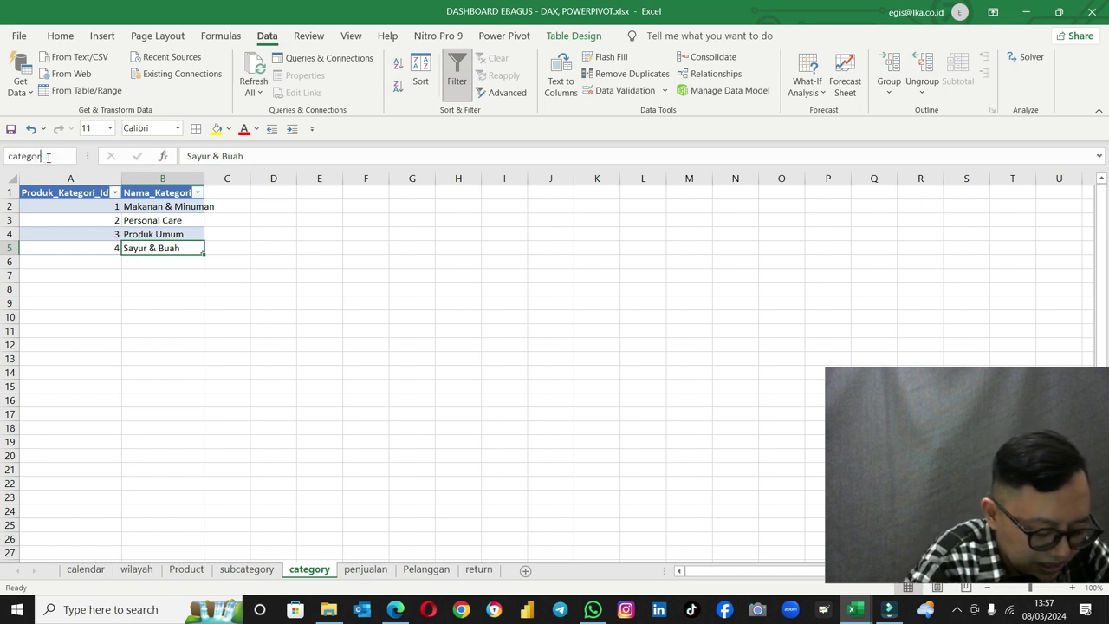
{"action": "key", "text": "Return"}
{"action": "left_click", "coordinate": [130, 342]}
{"action": "left_click", "coordinate": [155, 234]}
{"action": "left_click", "coordinate": [716, 74]}
- Create a relationship from PENJUALAN's Pelanggan_Id to CUSTOMER's Pelanggan_Id
{"action": "left_click", "coordinate": [719, 208]}
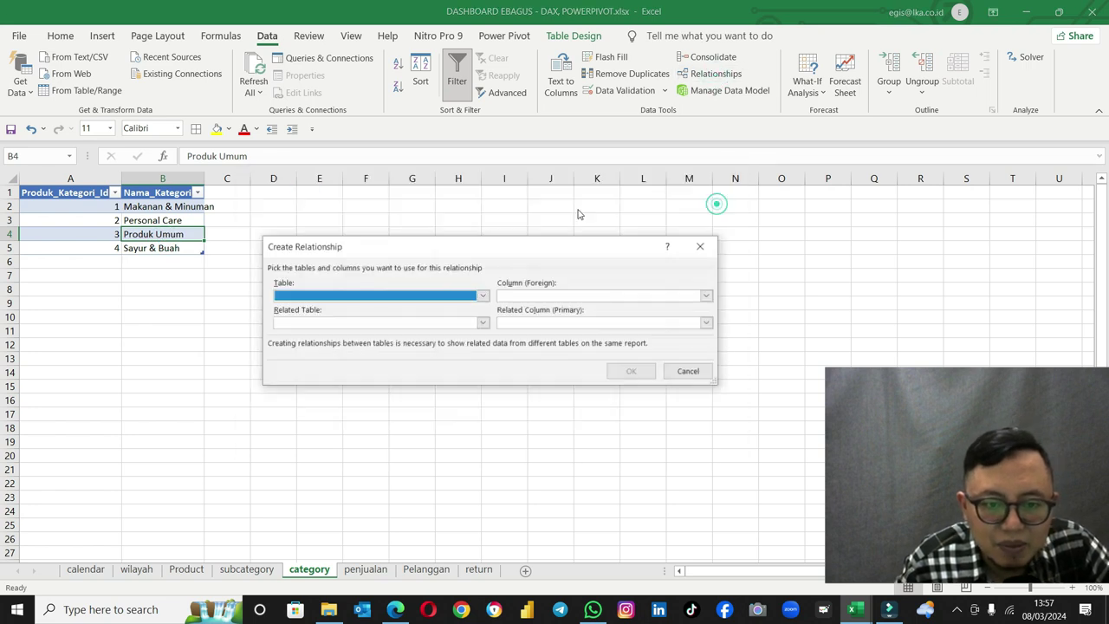
{"action": "left_click", "coordinate": [414, 296]}
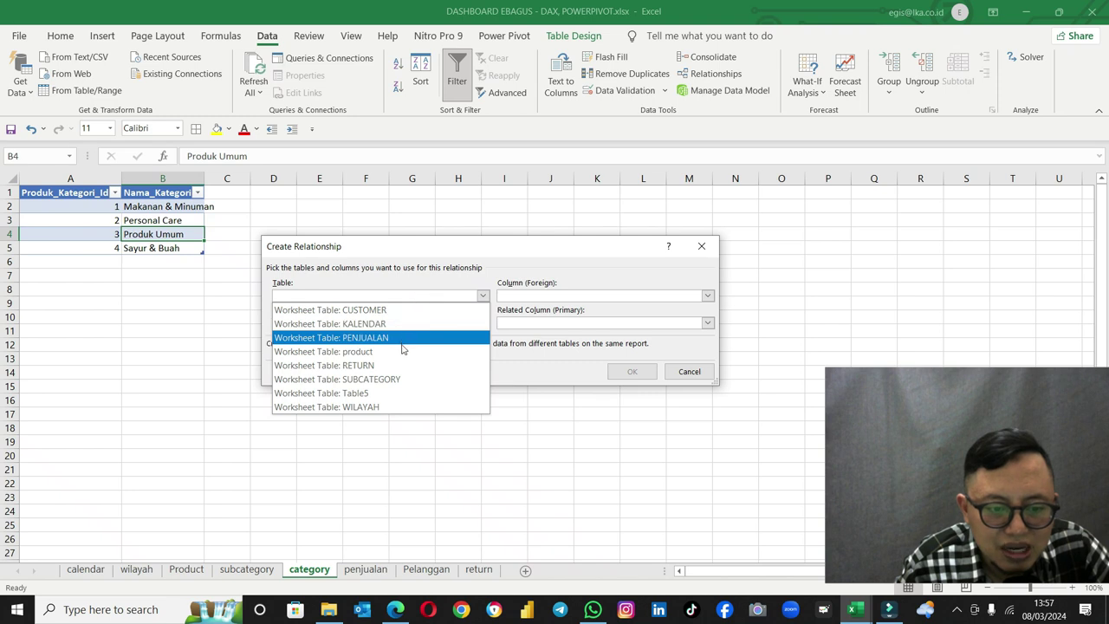
{"action": "left_click", "coordinate": [401, 341]}
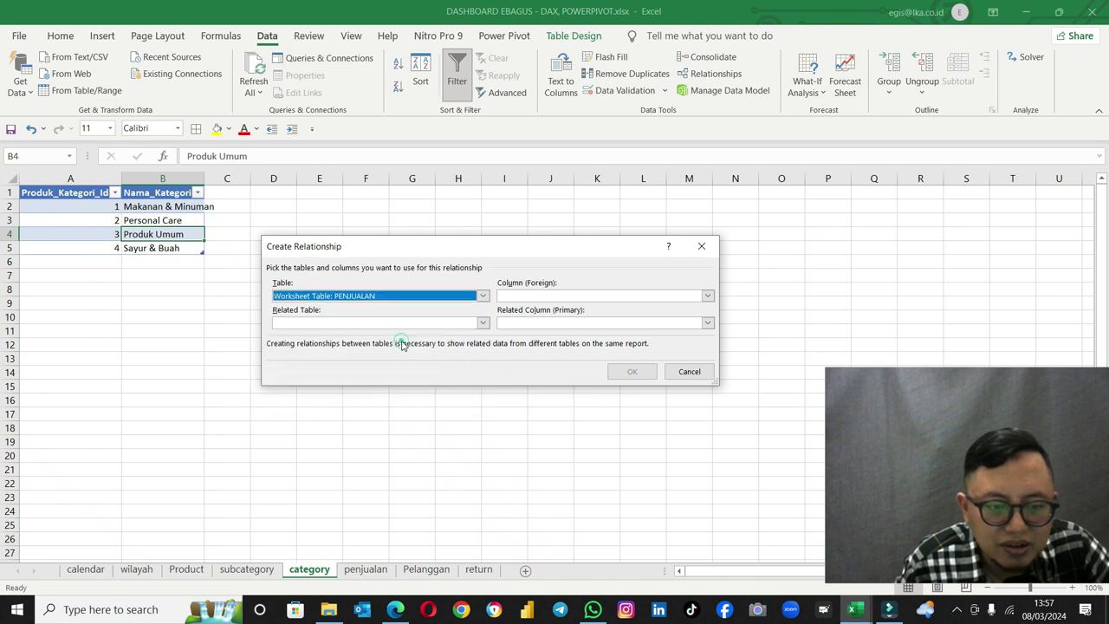
{"action": "left_click", "coordinate": [528, 295]}
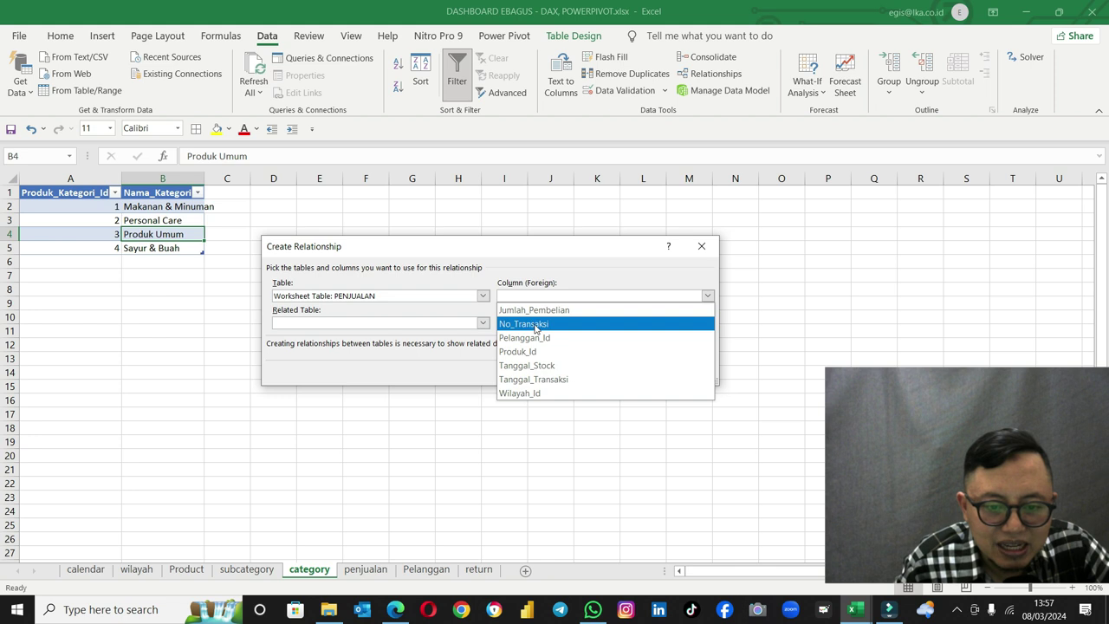
{"action": "left_click", "coordinate": [544, 338]}
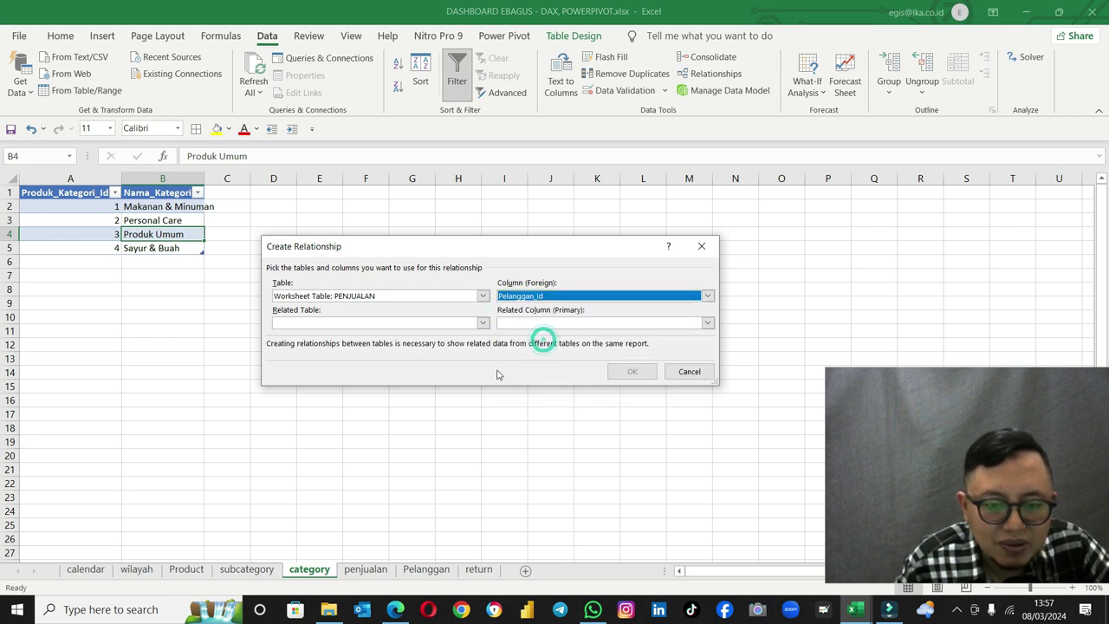
{"action": "left_click", "coordinate": [441, 323]}
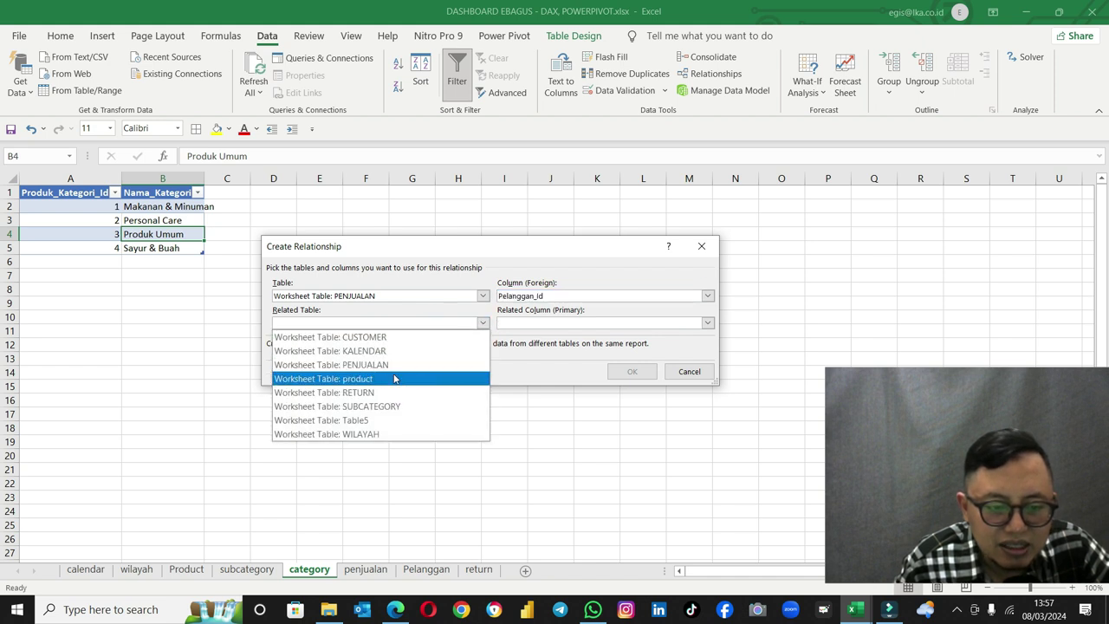
{"action": "left_click", "coordinate": [393, 338]}
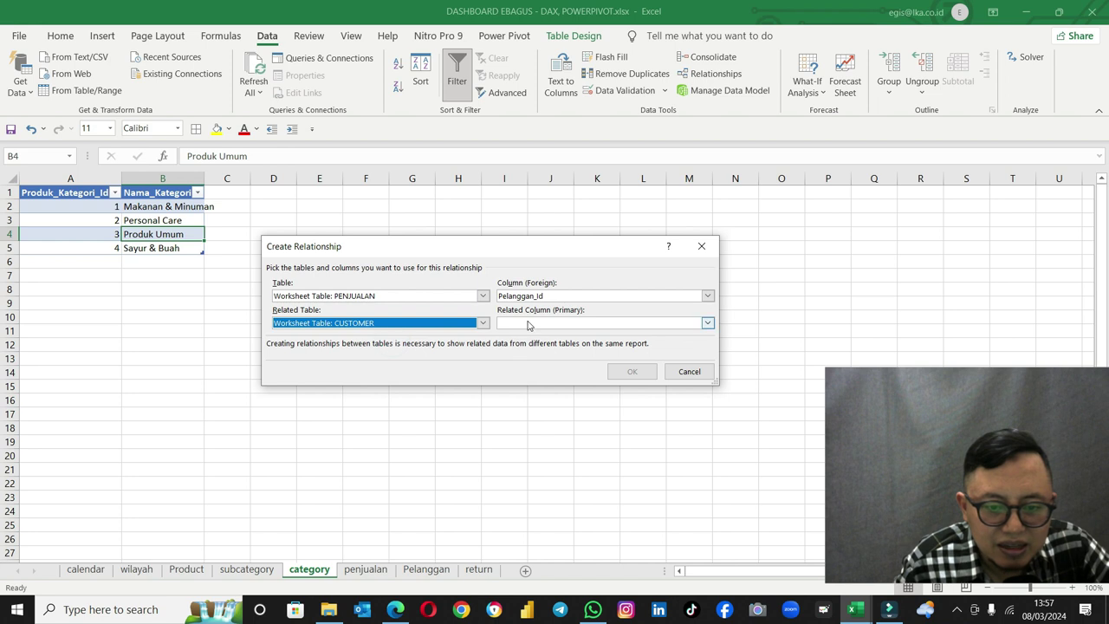
{"action": "left_click", "coordinate": [528, 322]}
{"action": "left_click", "coordinate": [537, 420]}
{"action": "left_click", "coordinate": [627, 374]}
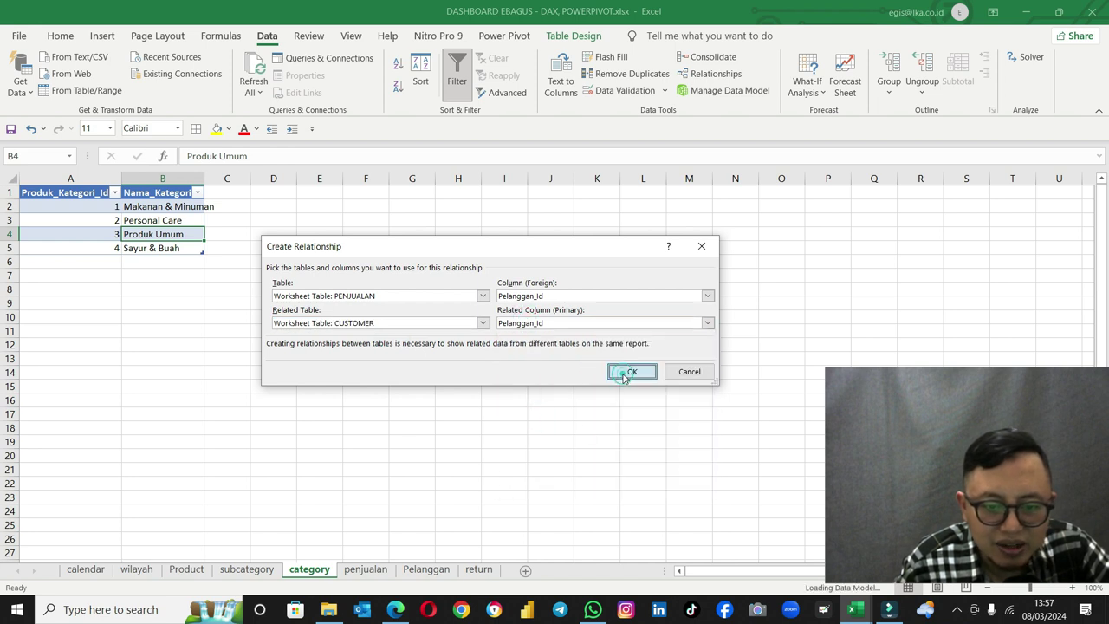
{"action": "left_click", "coordinate": [708, 206]}
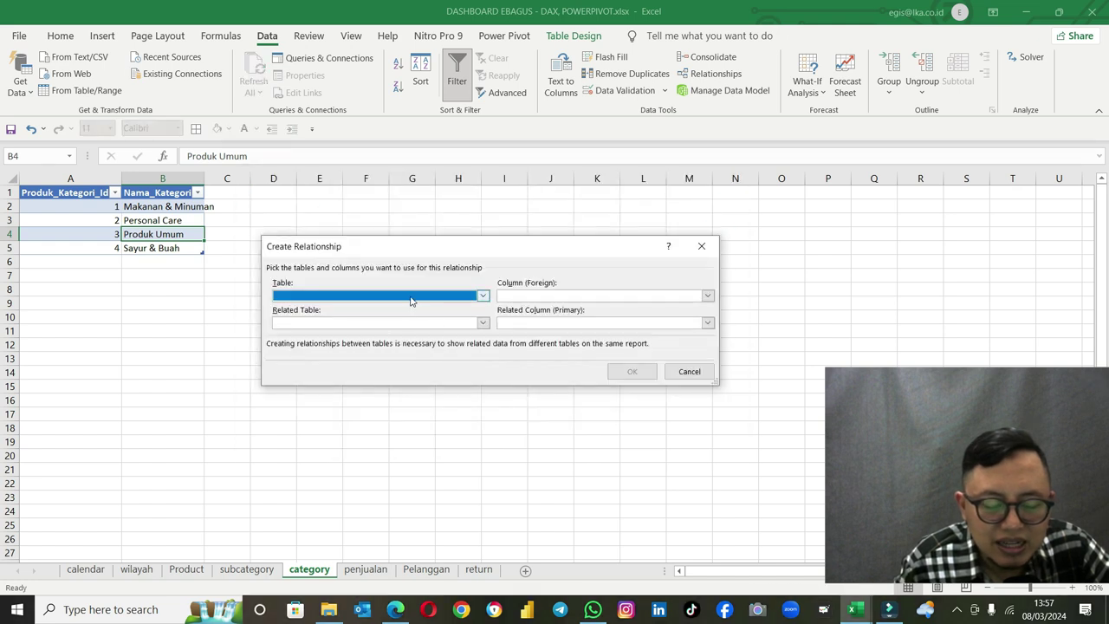
- Relate PENJUALAN's Produk_Id to the product table's Produk_Id
{"action": "left_click", "coordinate": [411, 300]}
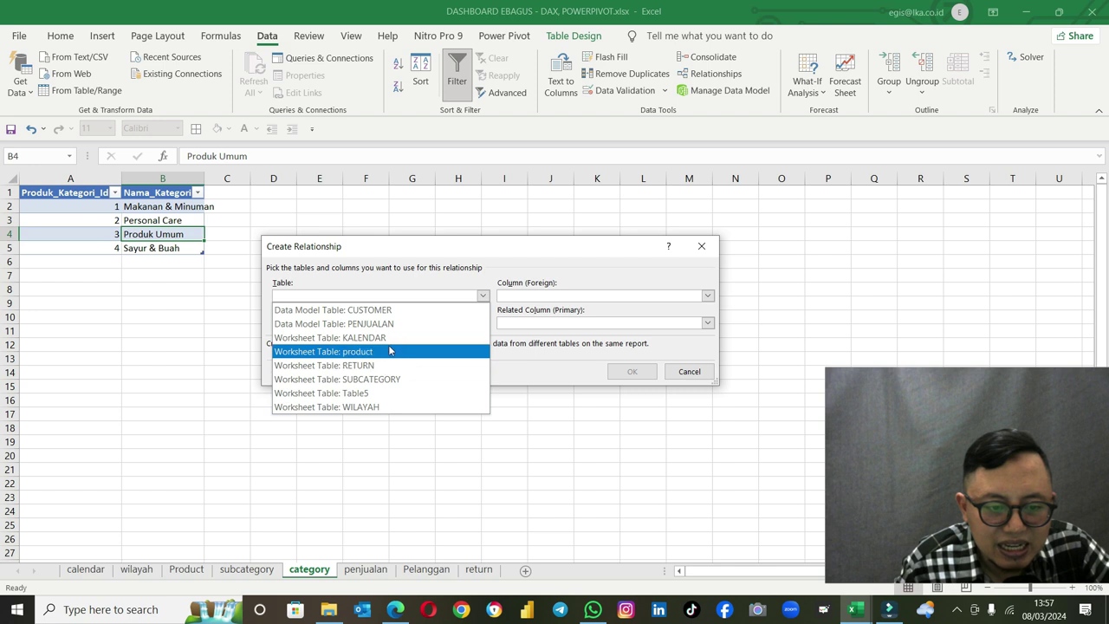
{"action": "left_click", "coordinate": [381, 323]}
{"action": "left_click", "coordinate": [542, 295]}
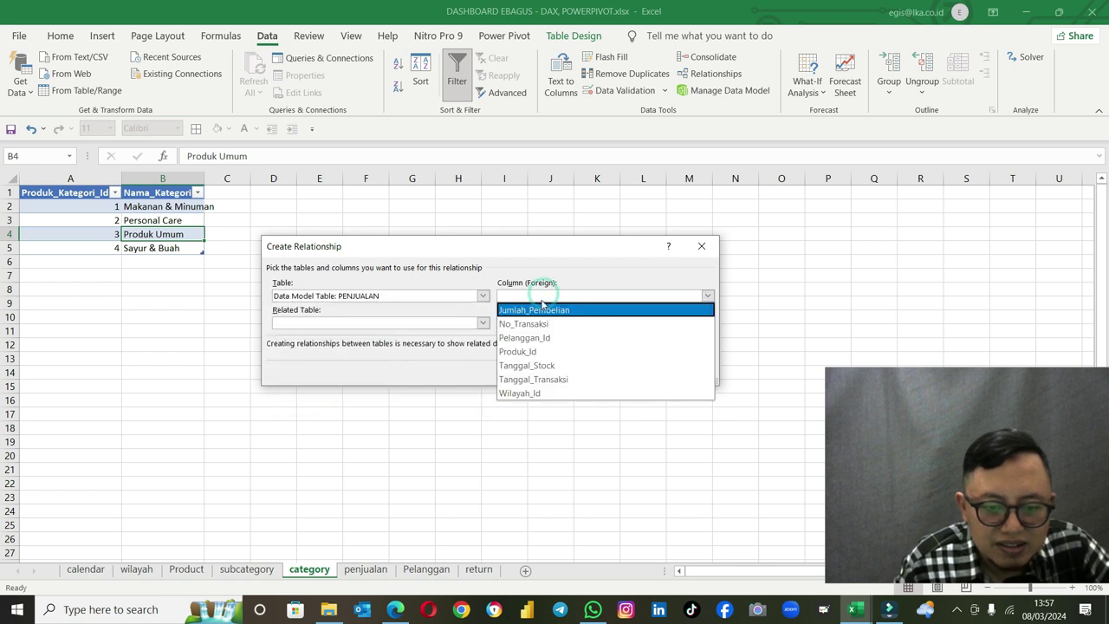
{"action": "left_click", "coordinate": [543, 351]}
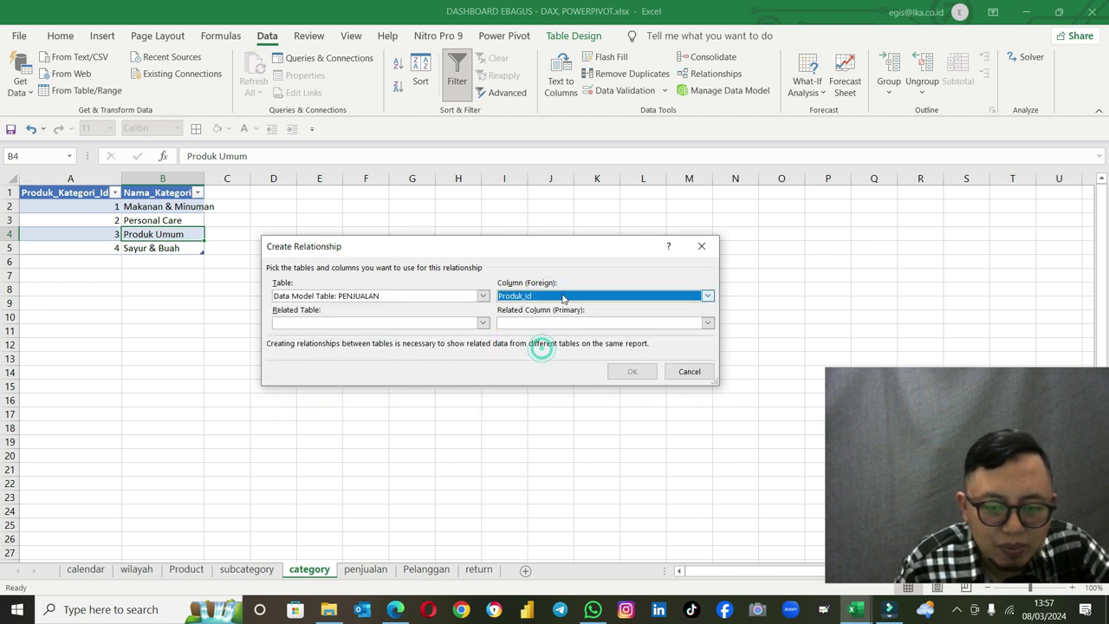
{"action": "left_click", "coordinate": [435, 323]}
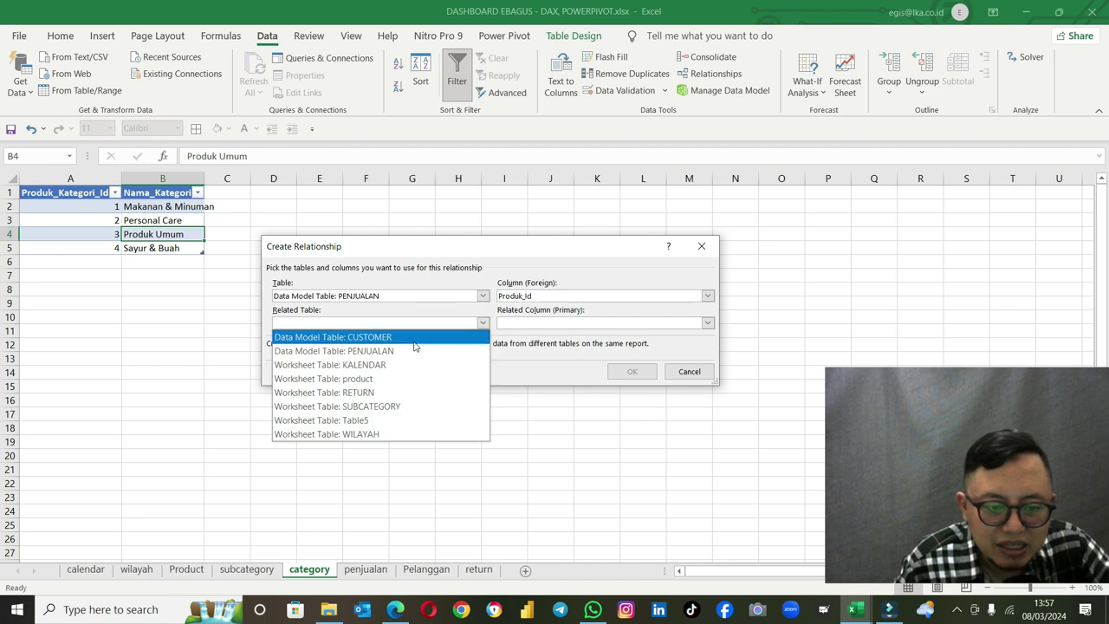
{"action": "left_click", "coordinate": [404, 373]}
{"action": "left_click", "coordinate": [511, 323]}
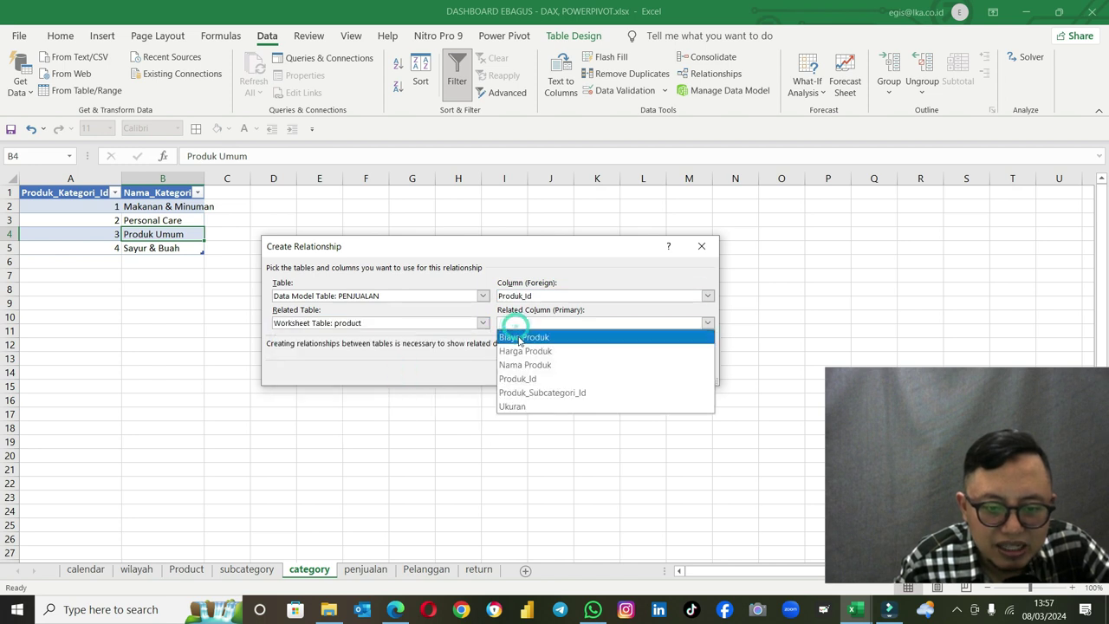
{"action": "left_click", "coordinate": [524, 375]}
{"action": "left_click", "coordinate": [612, 371]}
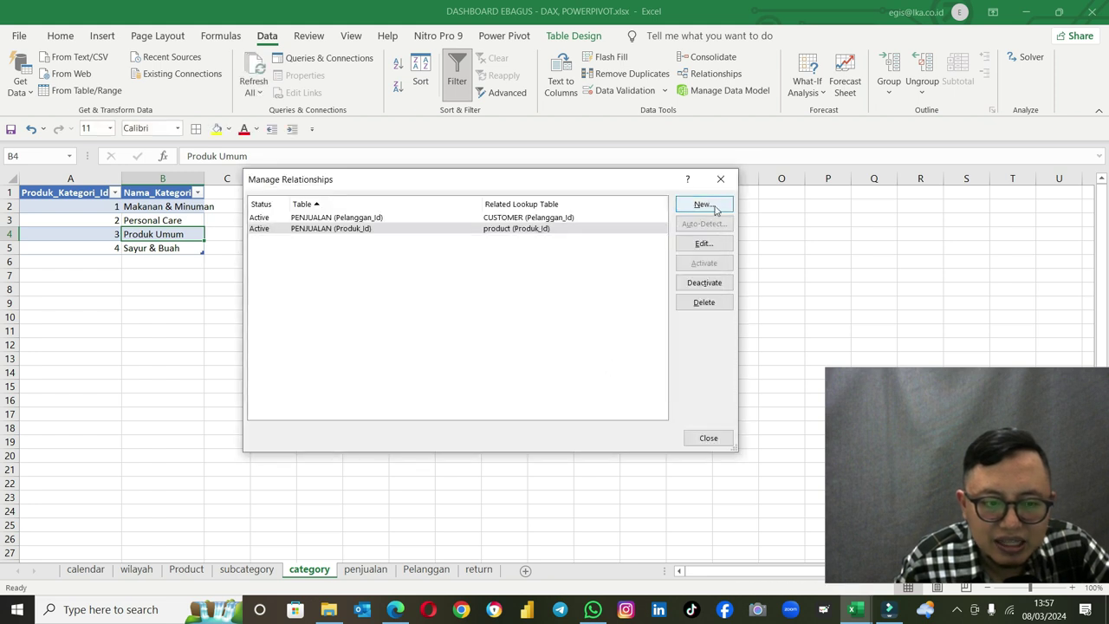
- Relate PENJUALAN's Tanggal_Transaksi to the KALENDAR table's Tanggal column
{"action": "left_click", "coordinate": [704, 205]}
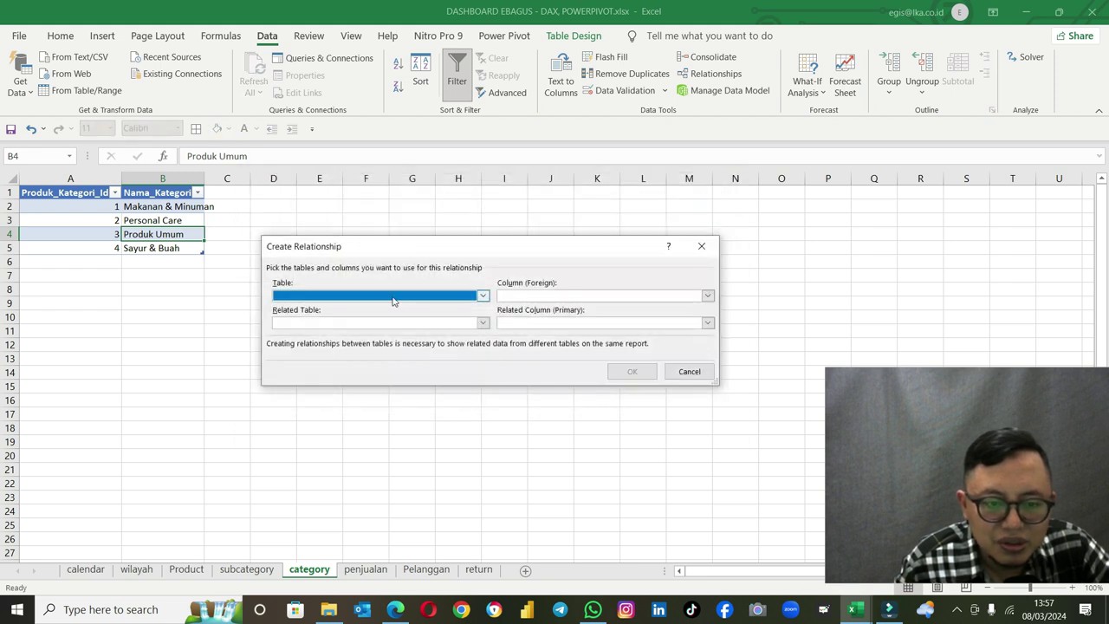
{"action": "left_click", "coordinate": [393, 296]}
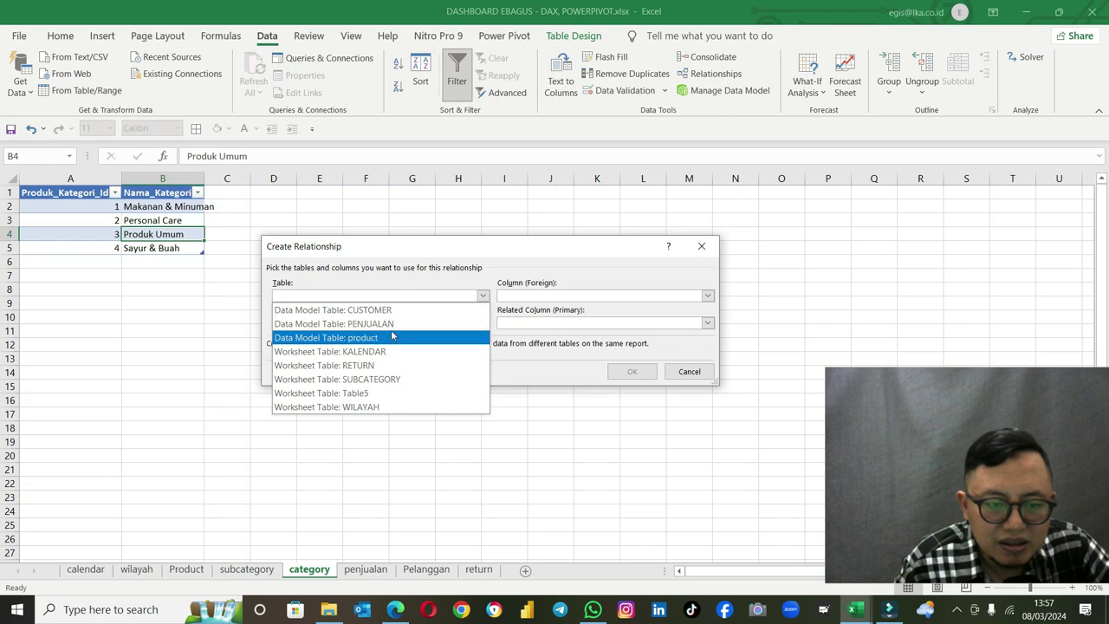
{"action": "left_click", "coordinate": [391, 323]}
{"action": "left_click", "coordinate": [554, 296]}
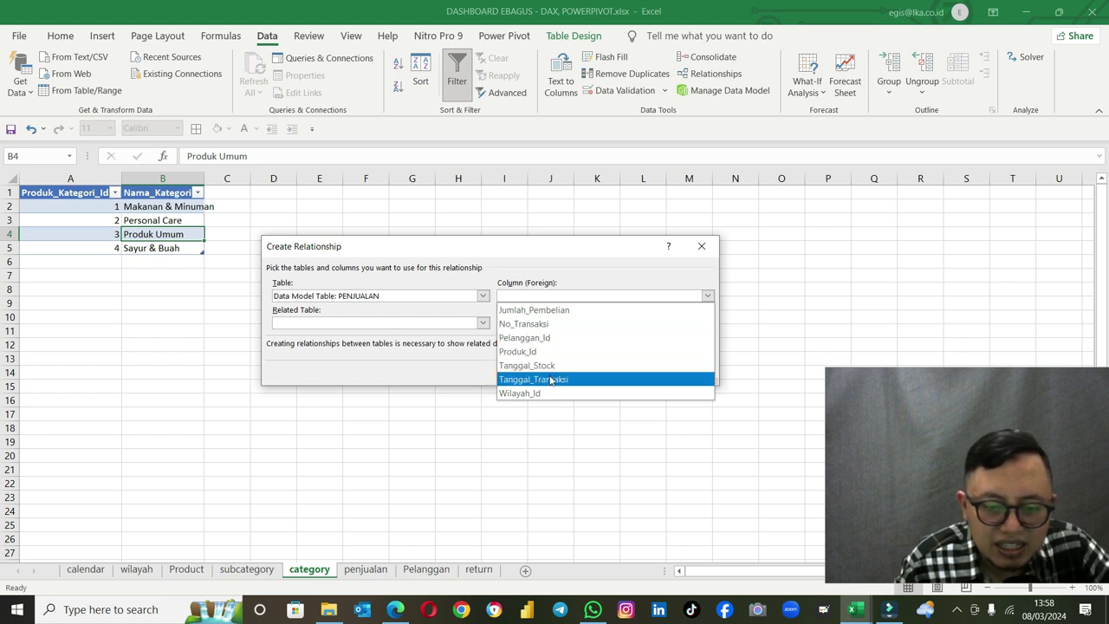
{"action": "left_click", "coordinate": [552, 379]}
{"action": "left_click", "coordinate": [454, 322]}
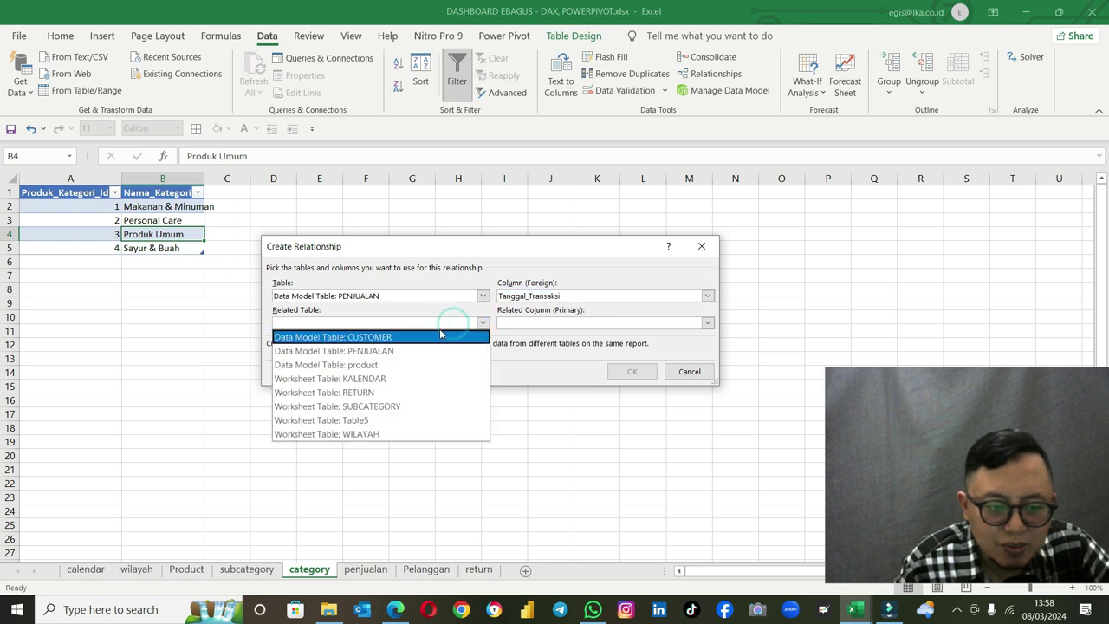
{"action": "left_click", "coordinate": [393, 379]}
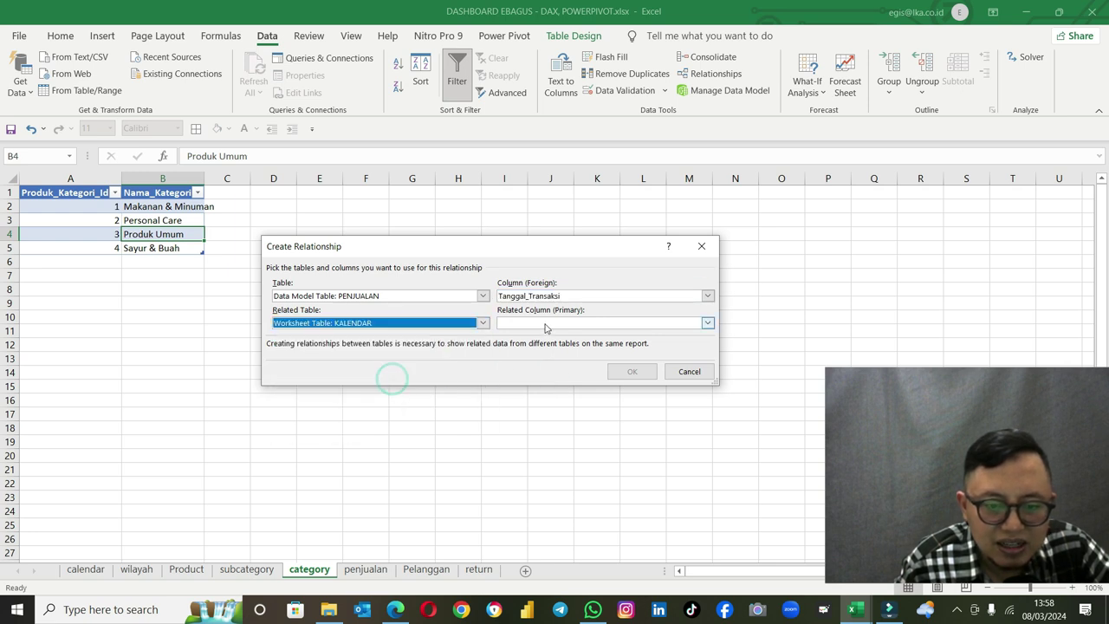
{"action": "left_click", "coordinate": [707, 322]}
{"action": "left_click", "coordinate": [543, 338]}
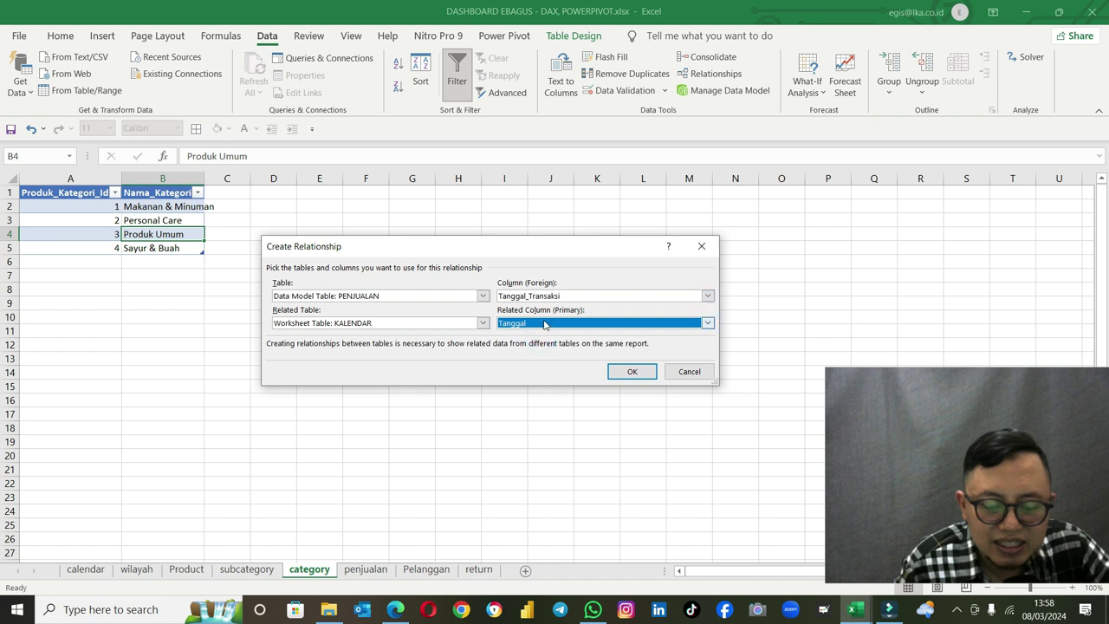
{"action": "left_click", "coordinate": [630, 372]}
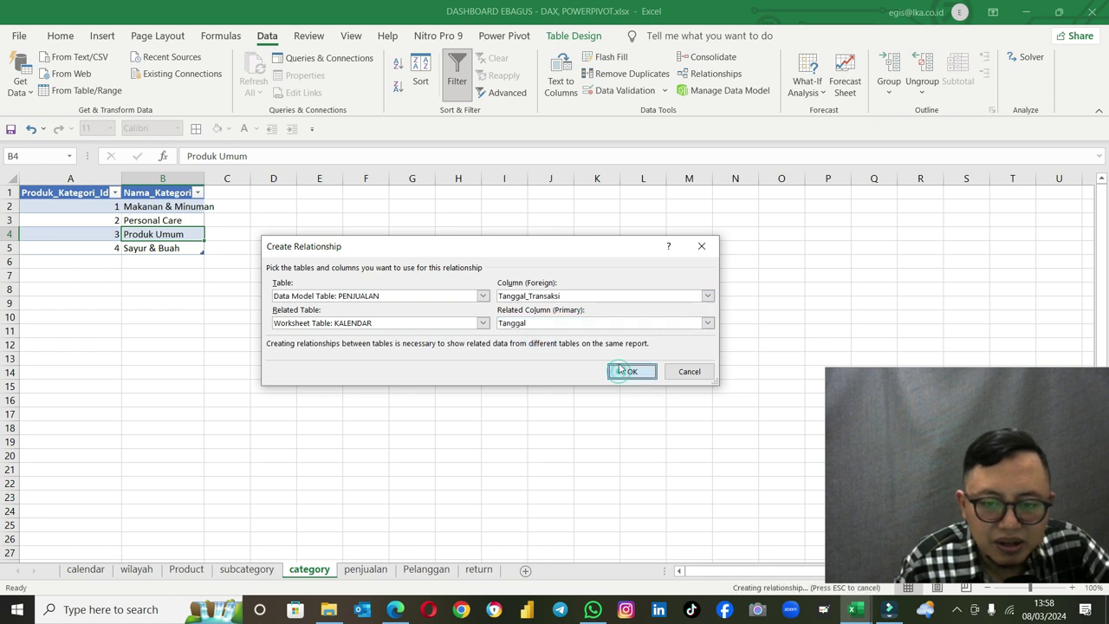
- Relate PENJUALAN's Wilayah_Id to WILAYAH's Wilayah_Id and close Manage Relationships
{"action": "left_click", "coordinate": [704, 205]}
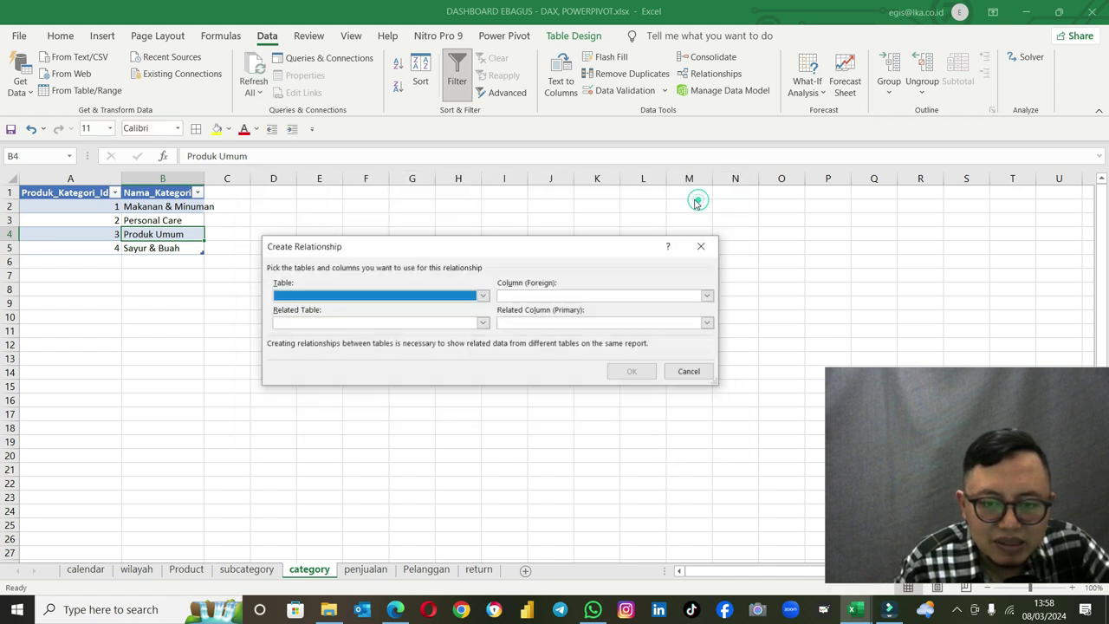
{"action": "left_click", "coordinate": [381, 295]}
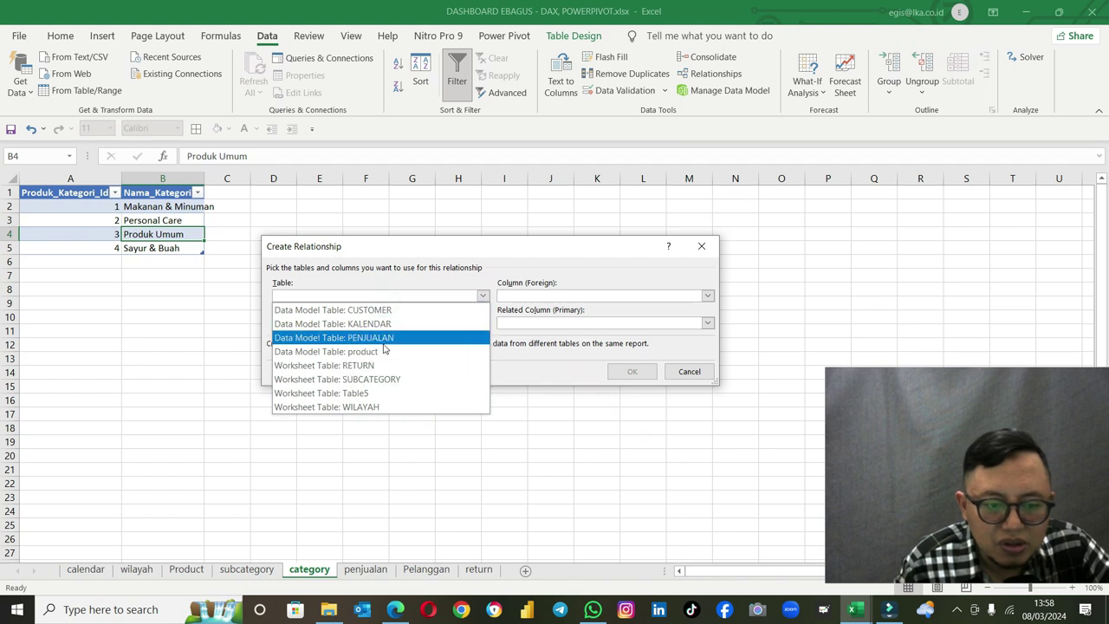
{"action": "left_click", "coordinate": [385, 337]}
{"action": "left_click", "coordinate": [523, 299]}
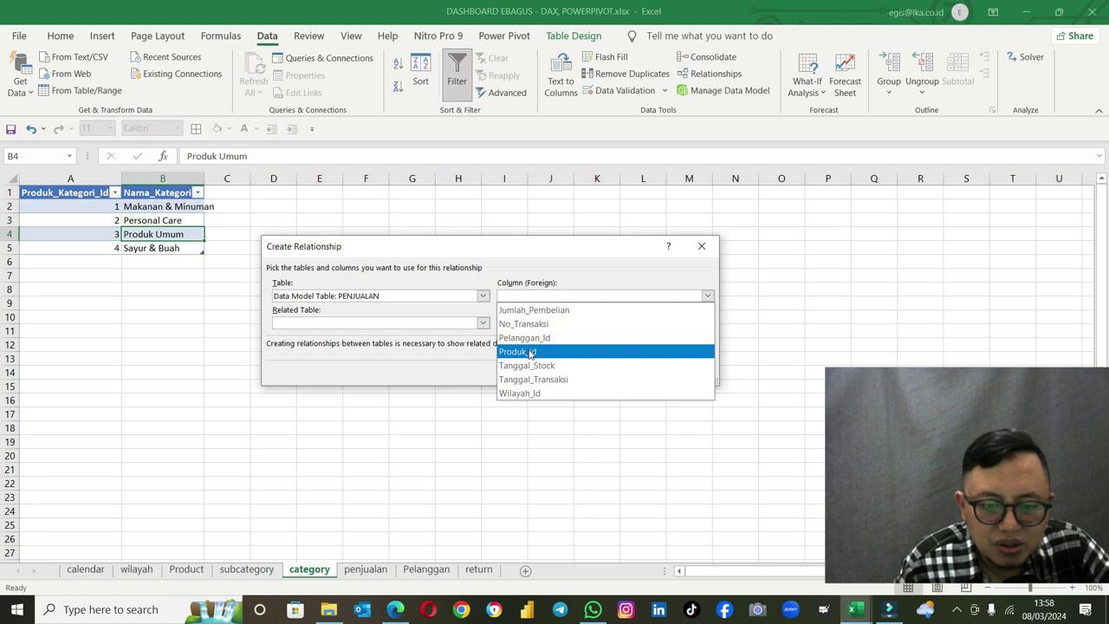
{"action": "left_click", "coordinate": [533, 393]}
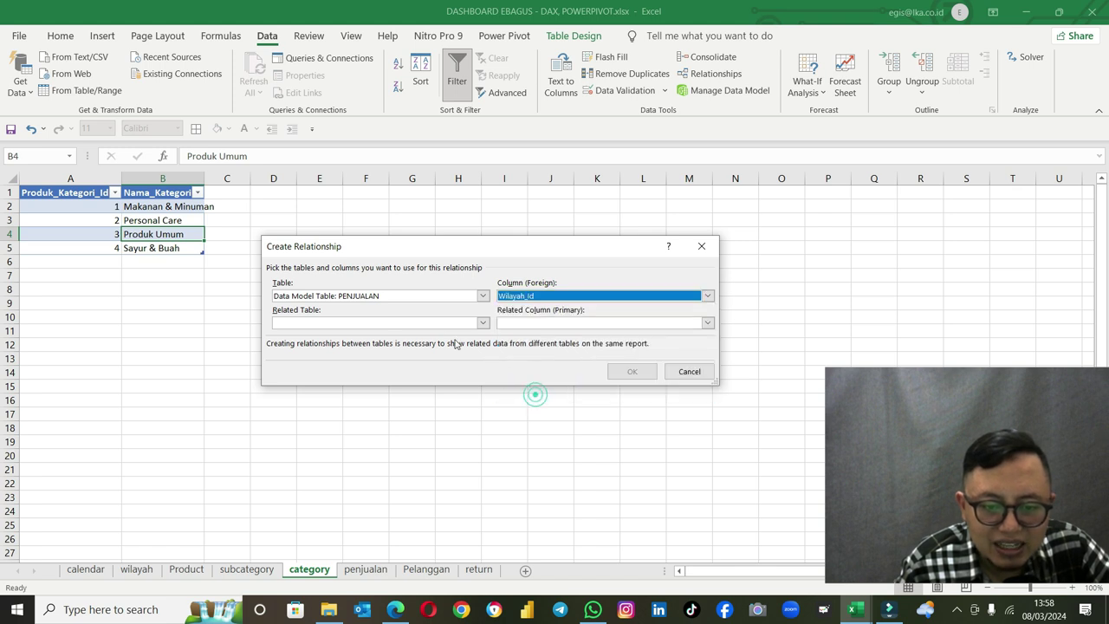
{"action": "left_click", "coordinate": [443, 324]}
{"action": "left_click", "coordinate": [398, 434]}
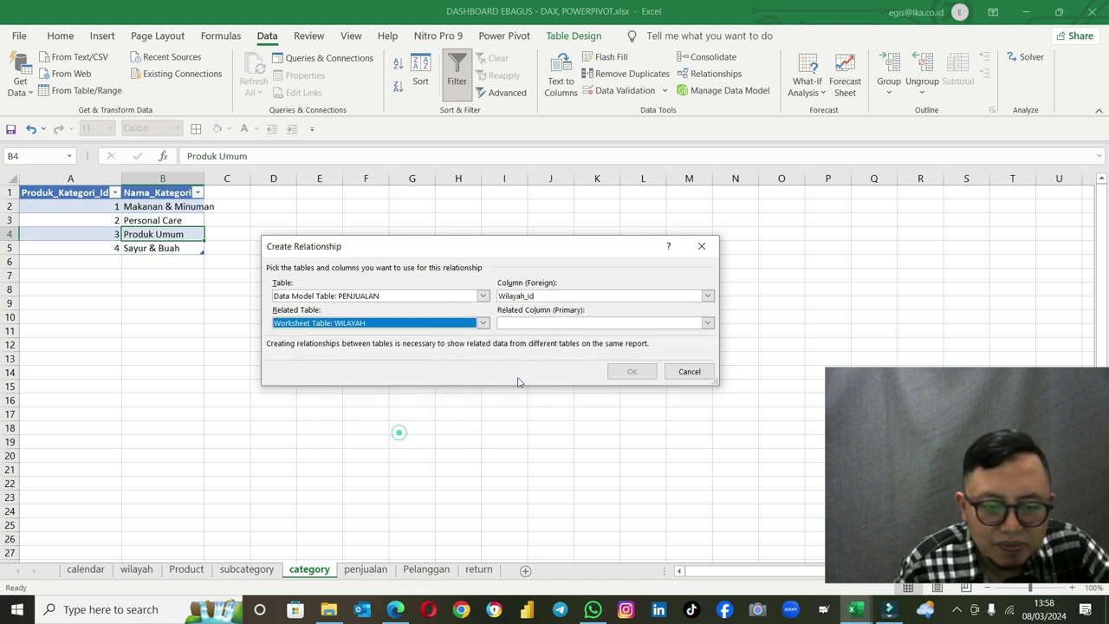
{"action": "left_click", "coordinate": [537, 323]}
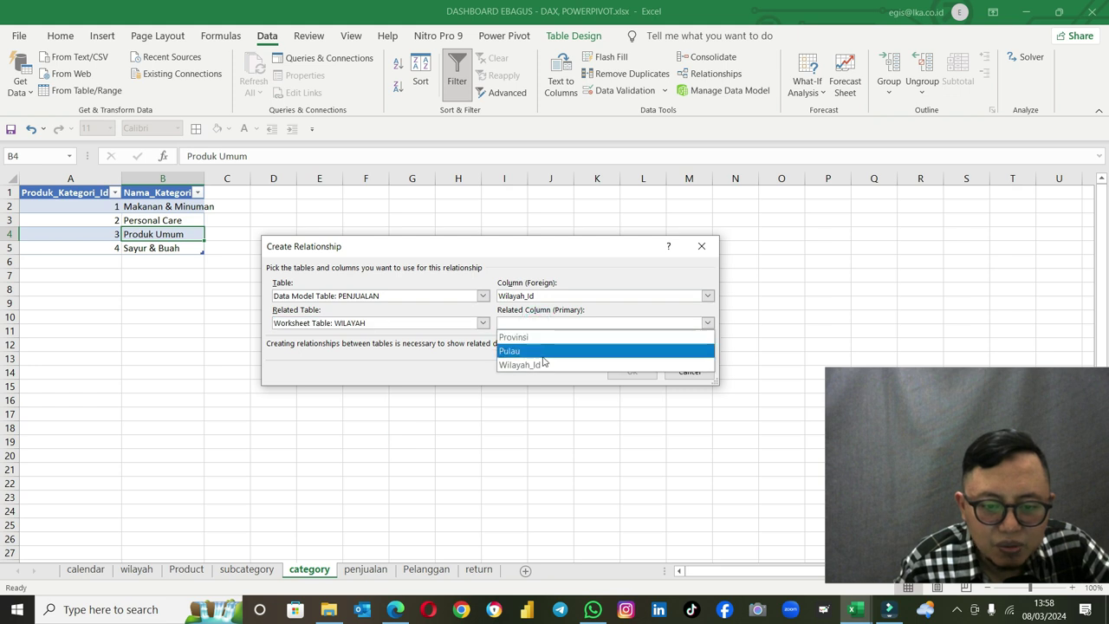
{"action": "left_click", "coordinate": [543, 365]}
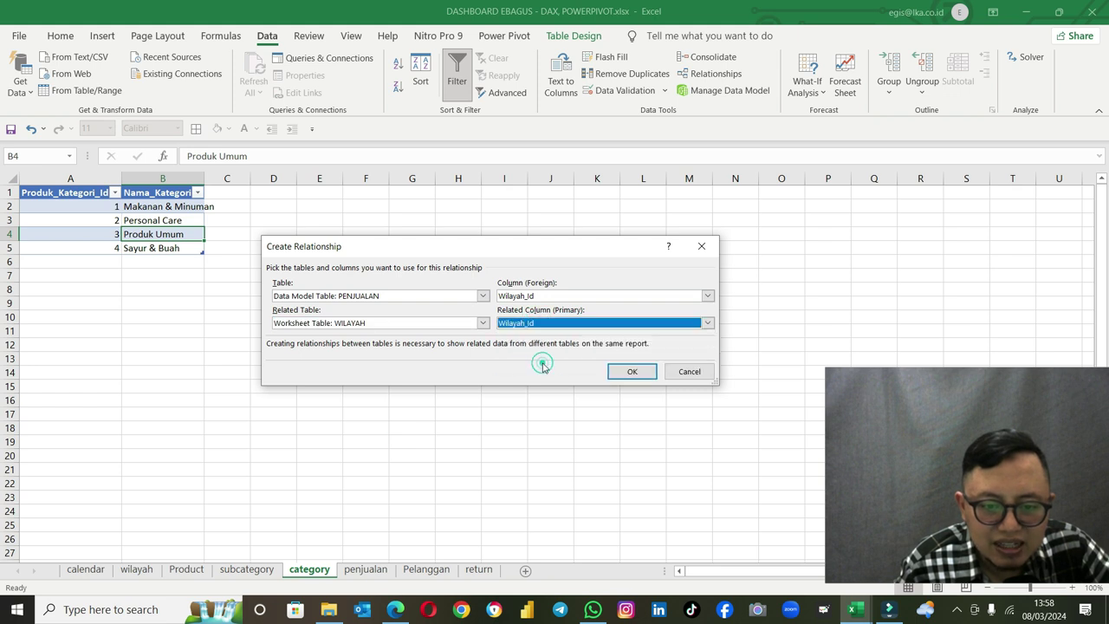
{"action": "left_click", "coordinate": [635, 375]}
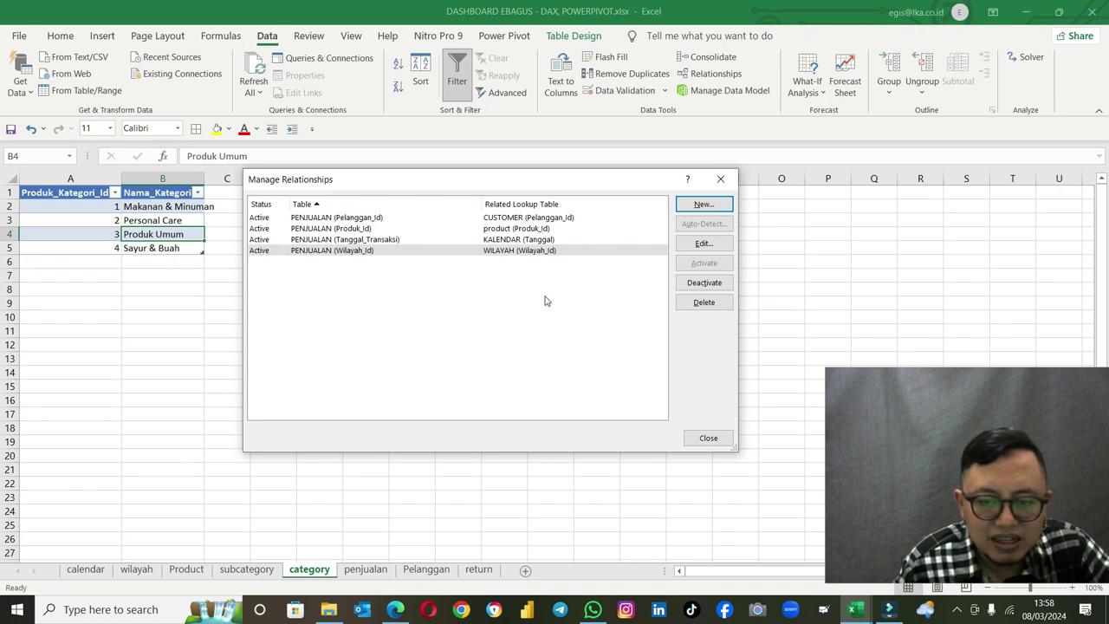
{"action": "left_click", "coordinate": [708, 437]}
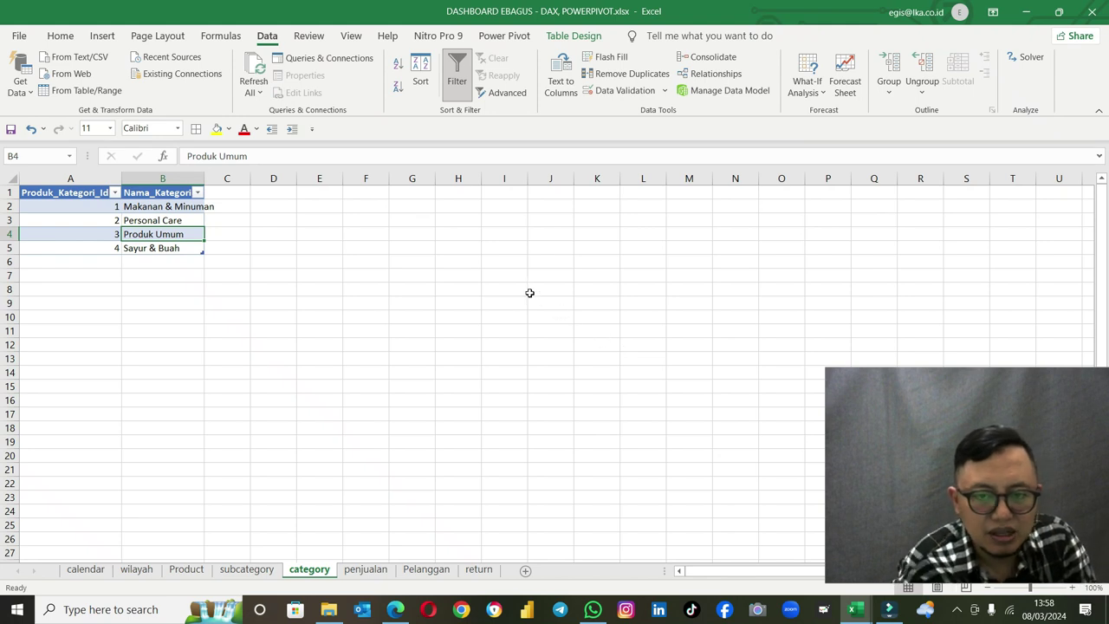
- Open the data model in Power Pivot, browse CUSTOMER, product, KALENDAR and WILAYAH, then show Diagram View
{"action": "left_click", "coordinate": [734, 98]}
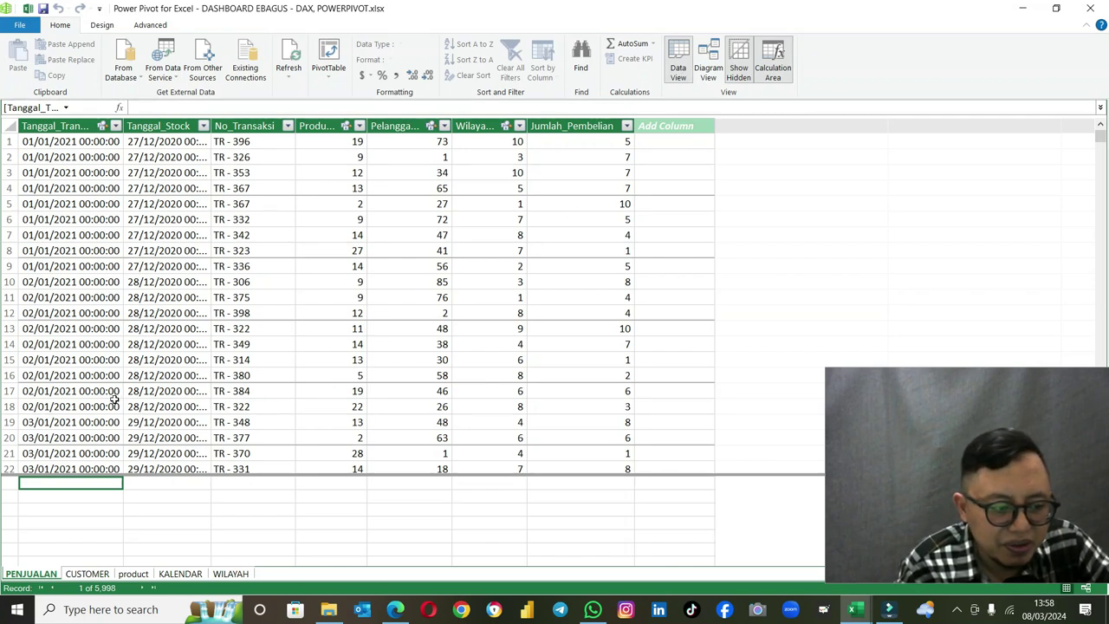
{"action": "left_click", "coordinate": [95, 572]}
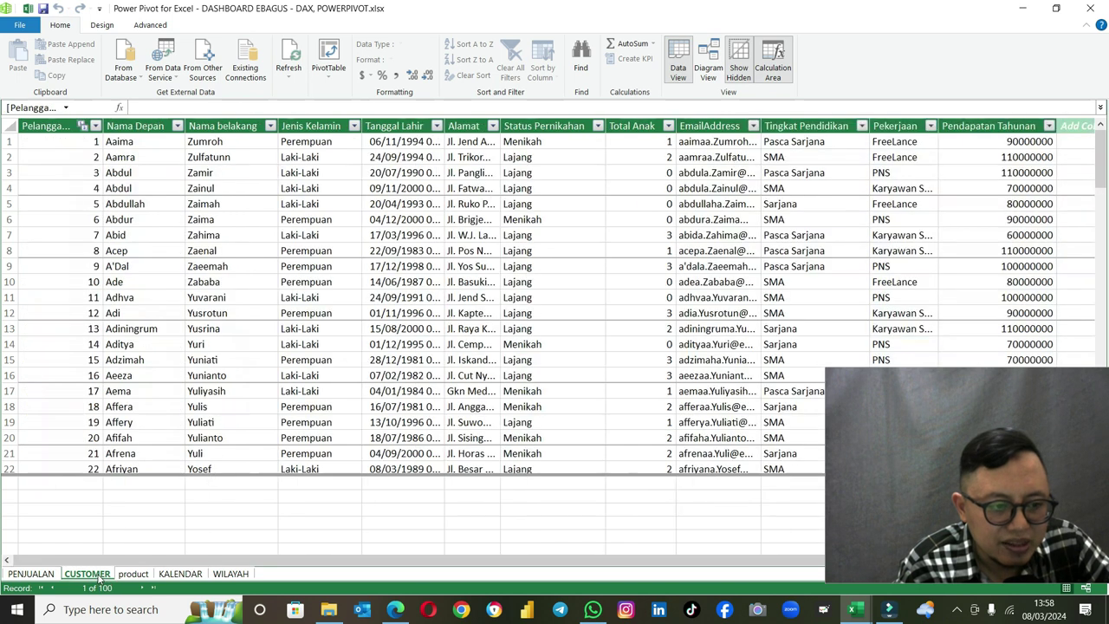
{"action": "left_click", "coordinate": [148, 579]}
{"action": "left_click", "coordinate": [195, 578]}
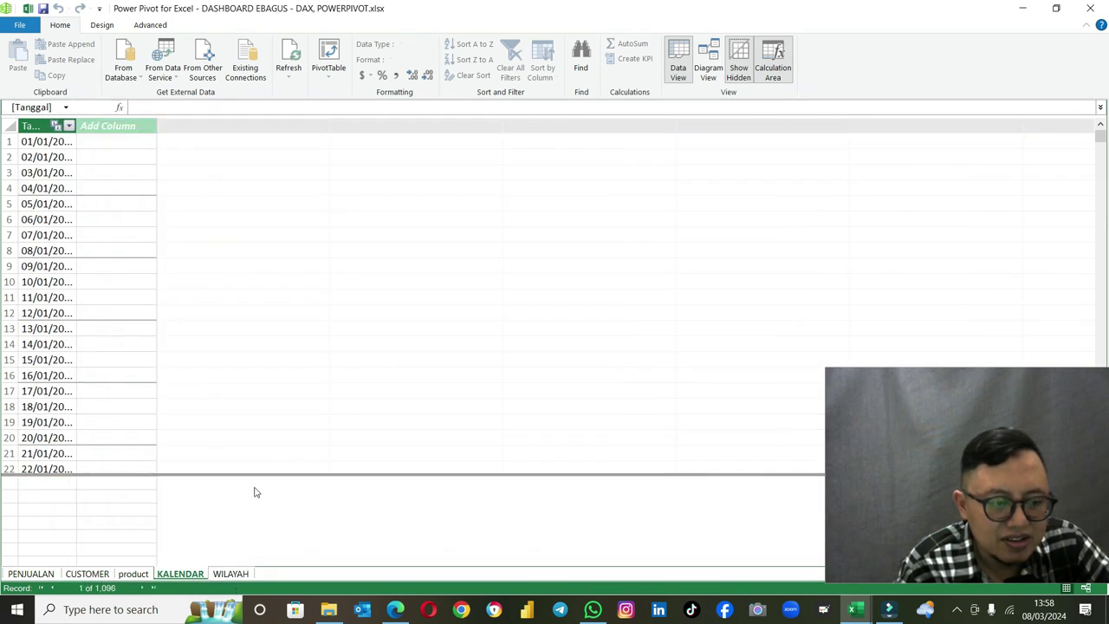
{"action": "left_click", "coordinate": [231, 573]}
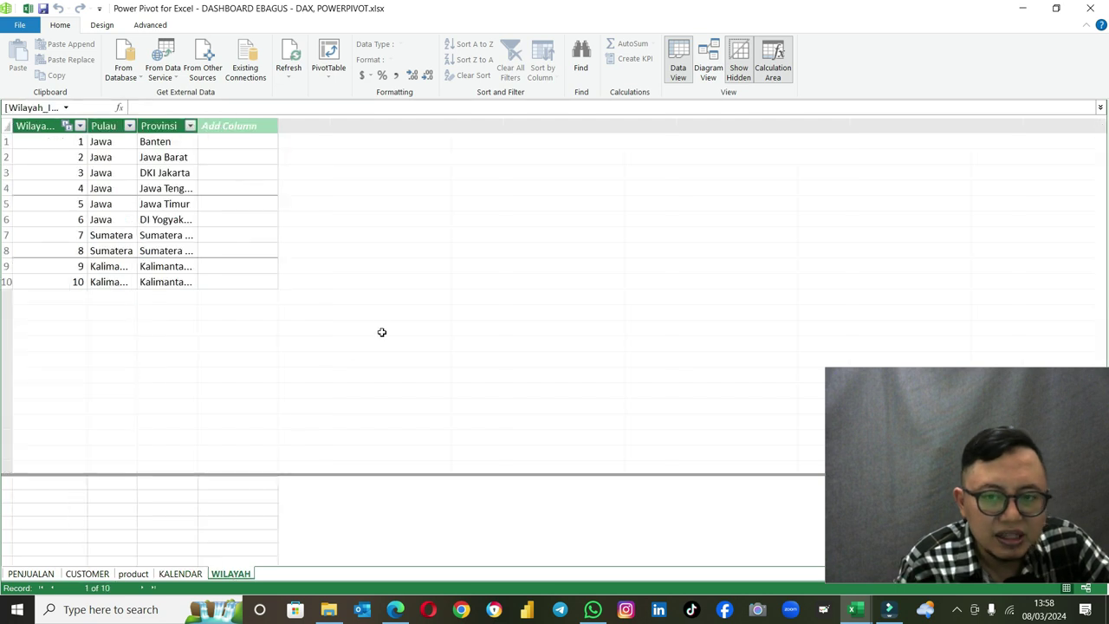
{"action": "left_click", "coordinate": [712, 71]}
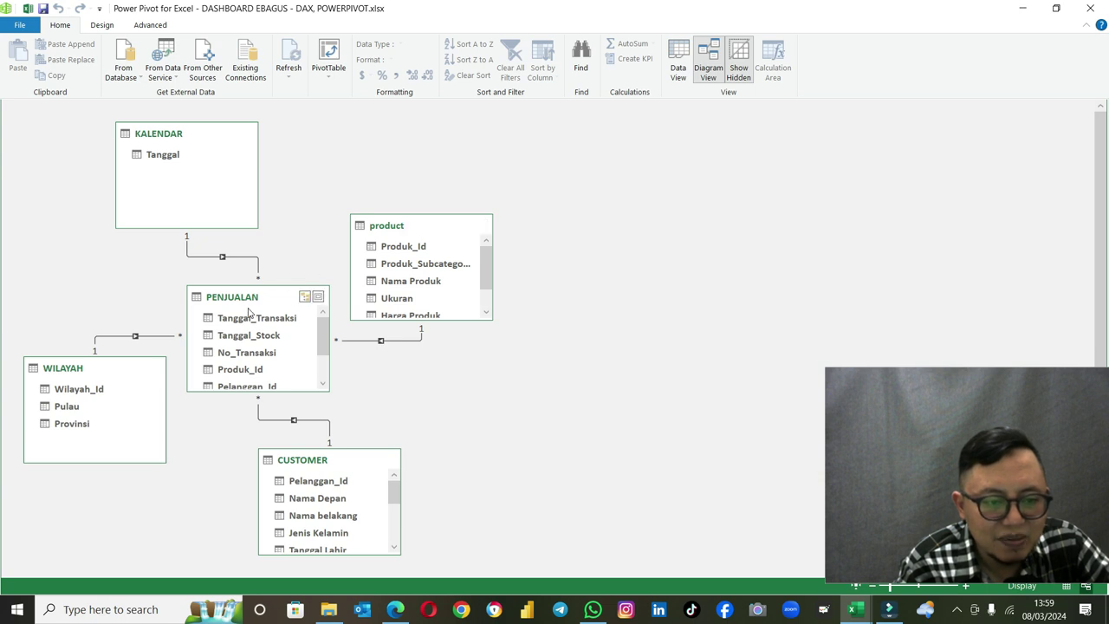
- Move WILAYAH, CUSTOMER, KALENDAR and product into a top row with PENJUALAN beneath
{"action": "left_click_drag", "start_coordinate": [109, 381], "coordinate": [109, 433]}
{"action": "left_click_drag", "start_coordinate": [293, 299], "coordinate": [258, 298]}
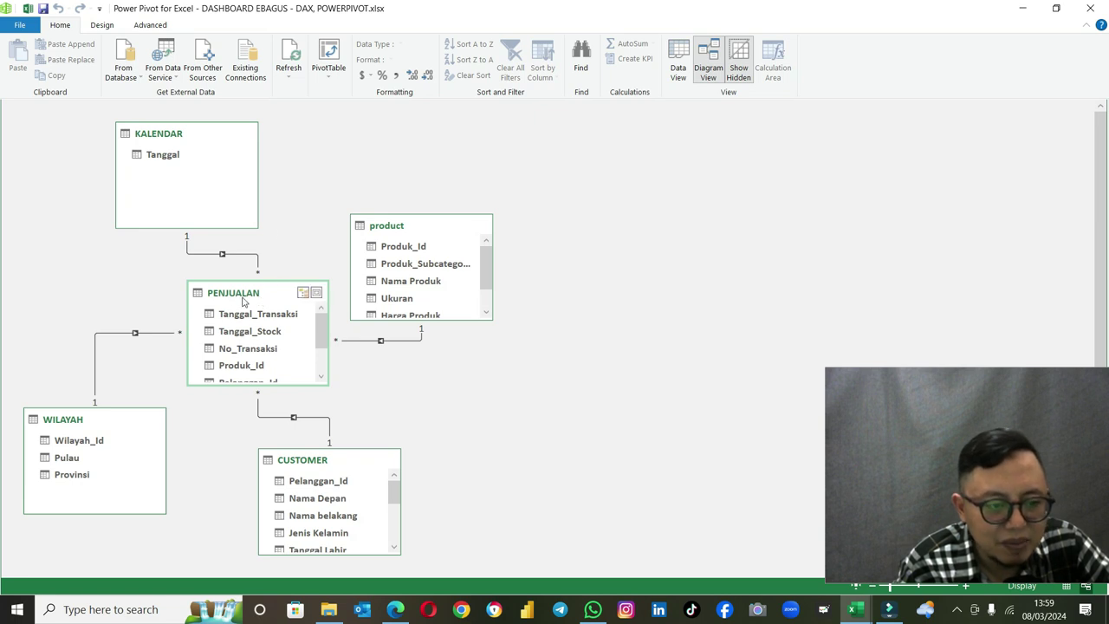
{"action": "left_click_drag", "start_coordinate": [243, 298], "coordinate": [225, 300]}
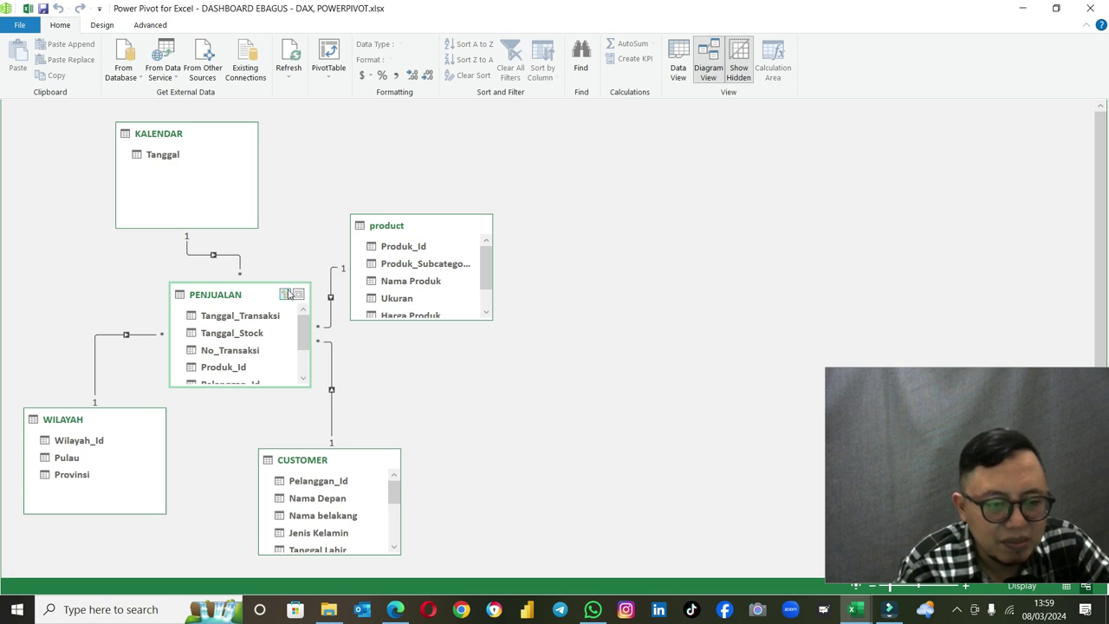
{"action": "left_click_drag", "start_coordinate": [392, 234], "coordinate": [651, 165]}
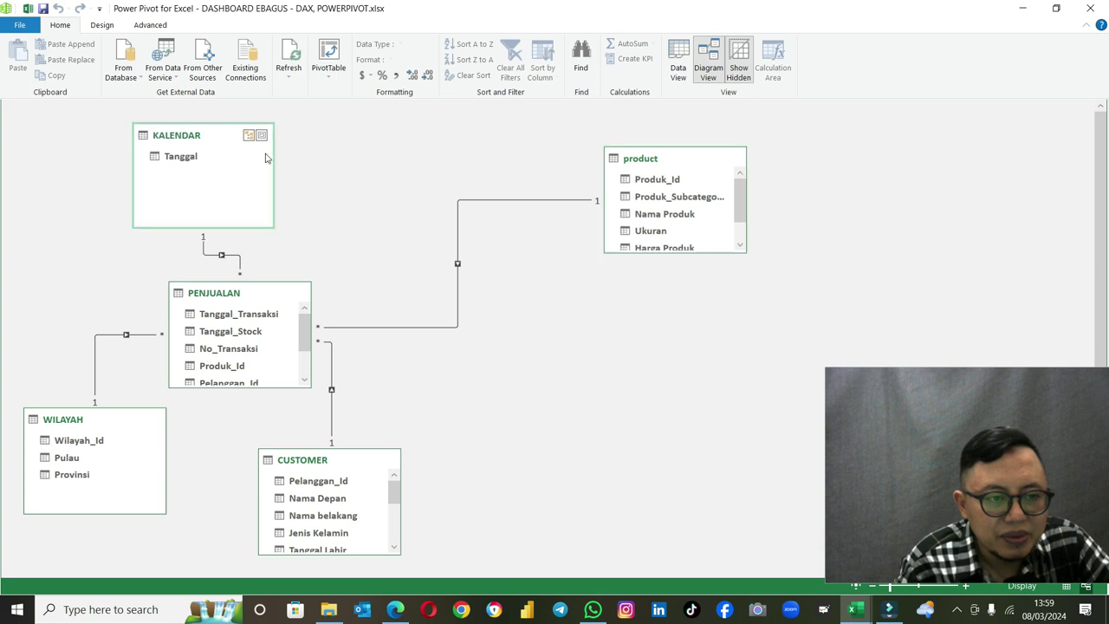
{"action": "left_click_drag", "start_coordinate": [170, 139], "coordinate": [329, 150]}
{"action": "left_click_drag", "start_coordinate": [60, 420], "coordinate": [61, 159]}
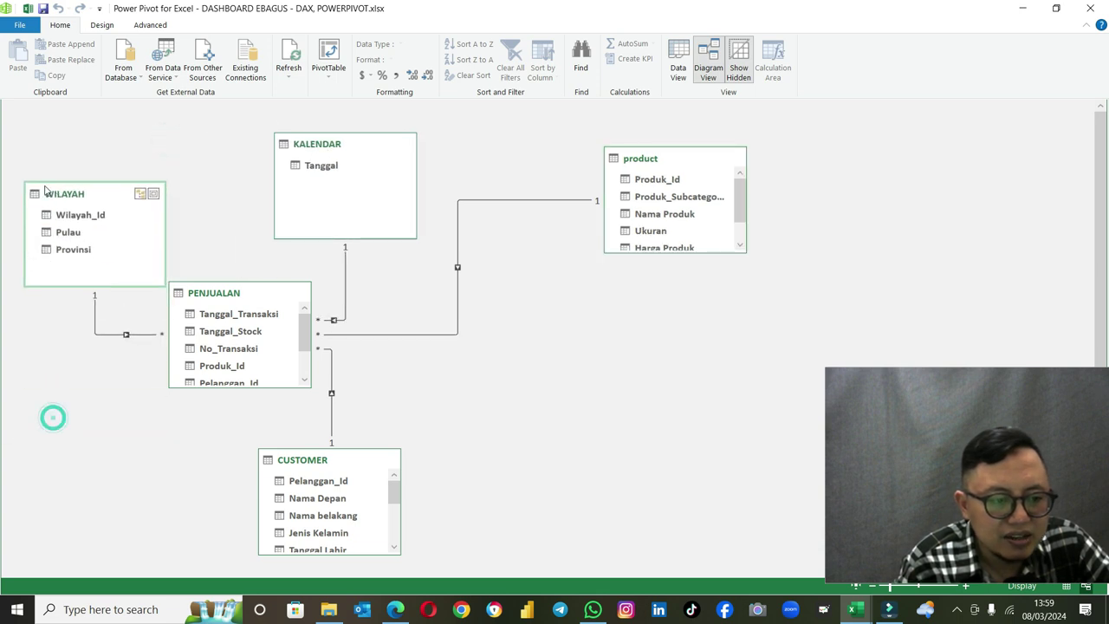
{"action": "left_click_drag", "start_coordinate": [292, 460], "coordinate": [193, 143]}
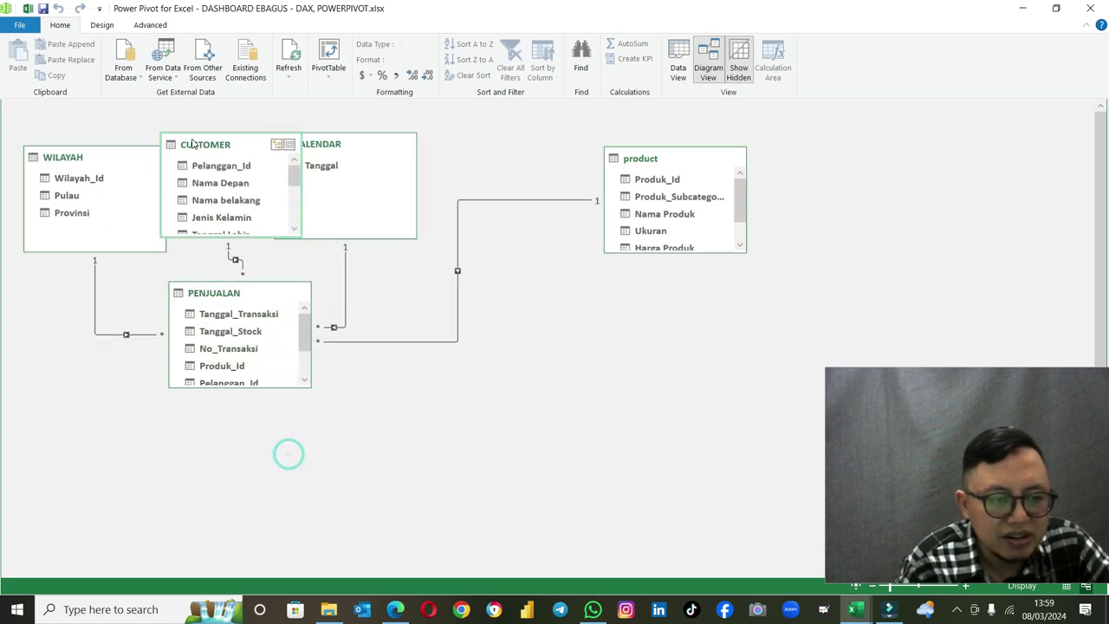
{"action": "left_click_drag", "start_coordinate": [253, 299], "coordinate": [355, 419]}
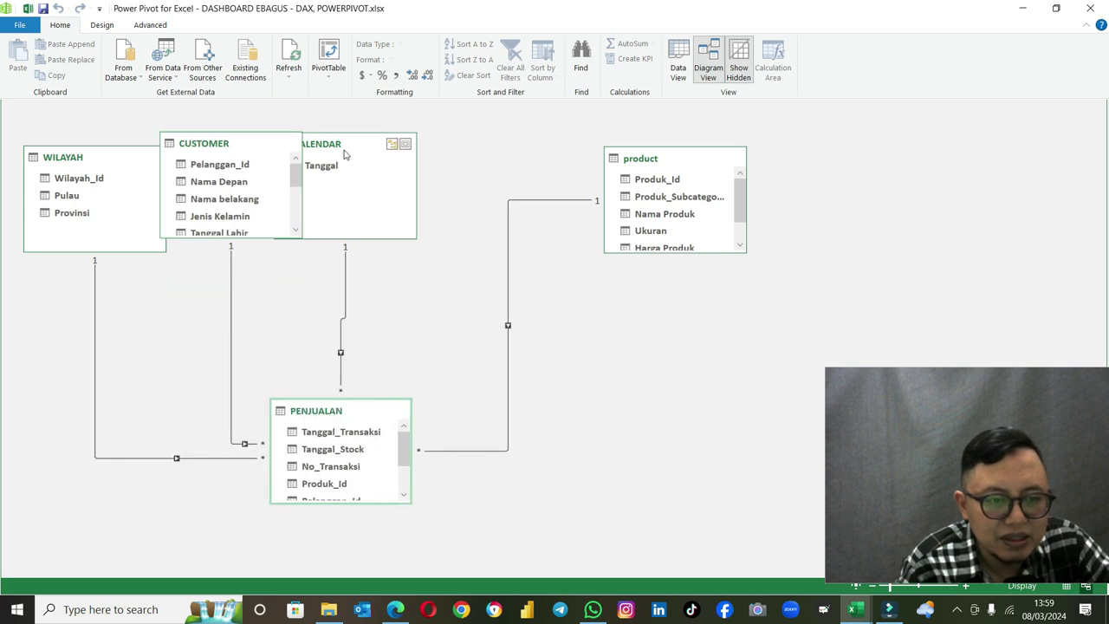
- Fine-tune the spacing of KALENDAR, CUSTOMER and product in the top row, then close Power Pivot
{"action": "left_click_drag", "start_coordinate": [345, 153], "coordinate": [404, 158]}
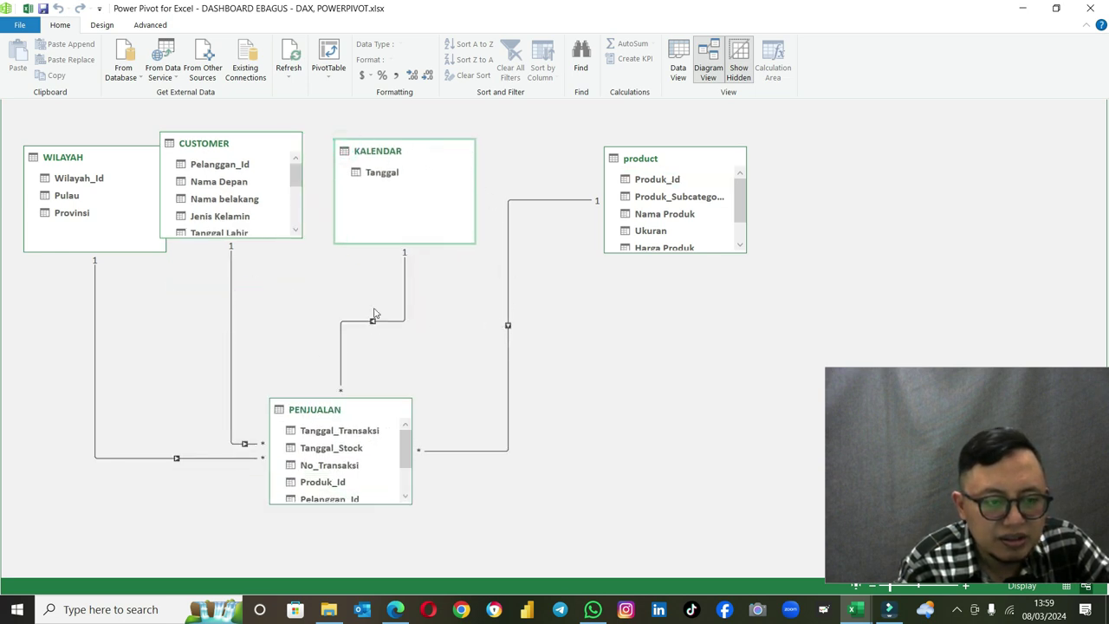
{"action": "left_click_drag", "start_coordinate": [252, 145], "coordinate": [271, 152]}
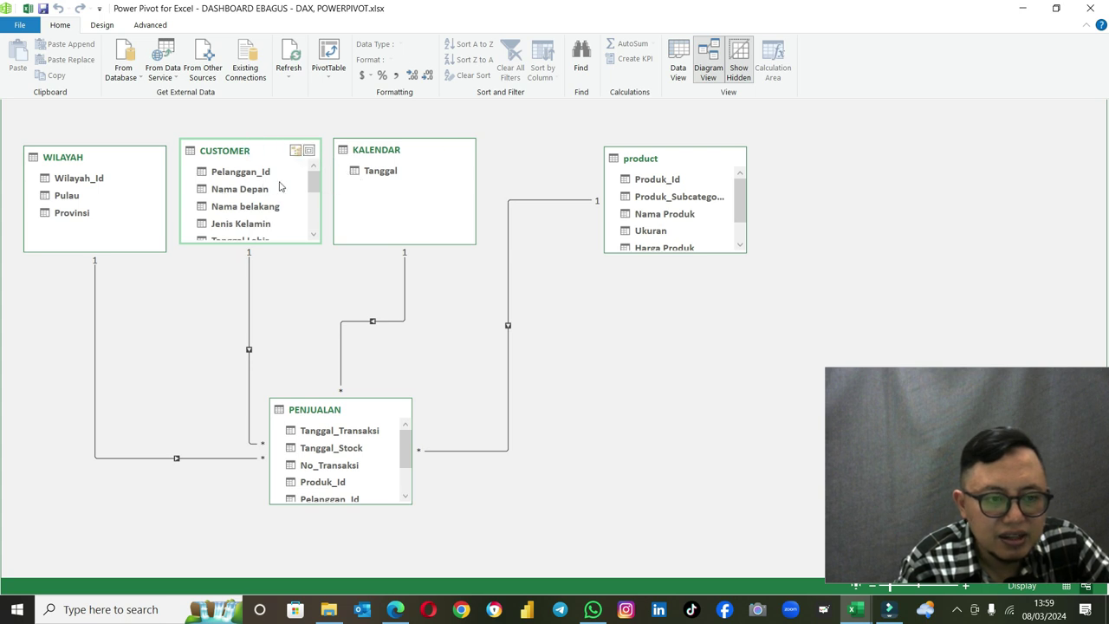
{"action": "mouse_move", "coordinate": [385, 156]}
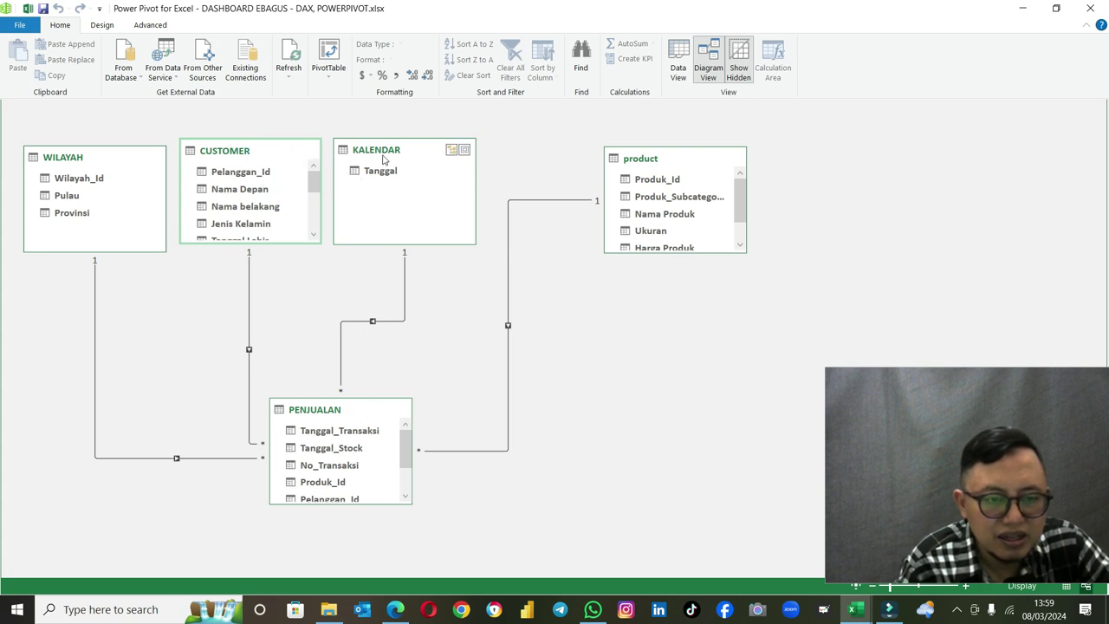
{"action": "left_click_drag", "start_coordinate": [379, 151], "coordinate": [423, 154]}
{"action": "left_click_drag", "start_coordinate": [251, 147], "coordinate": [260, 150]}
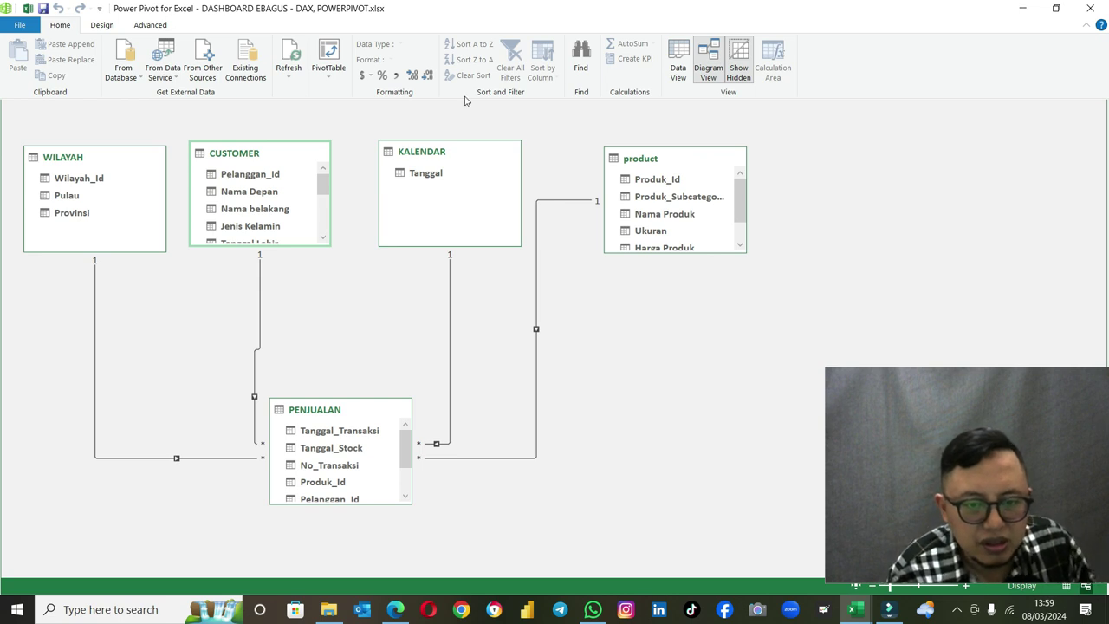
{"action": "left_click_drag", "start_coordinate": [659, 163], "coordinate": [658, 152]}
{"action": "left_click", "coordinate": [658, 152]}
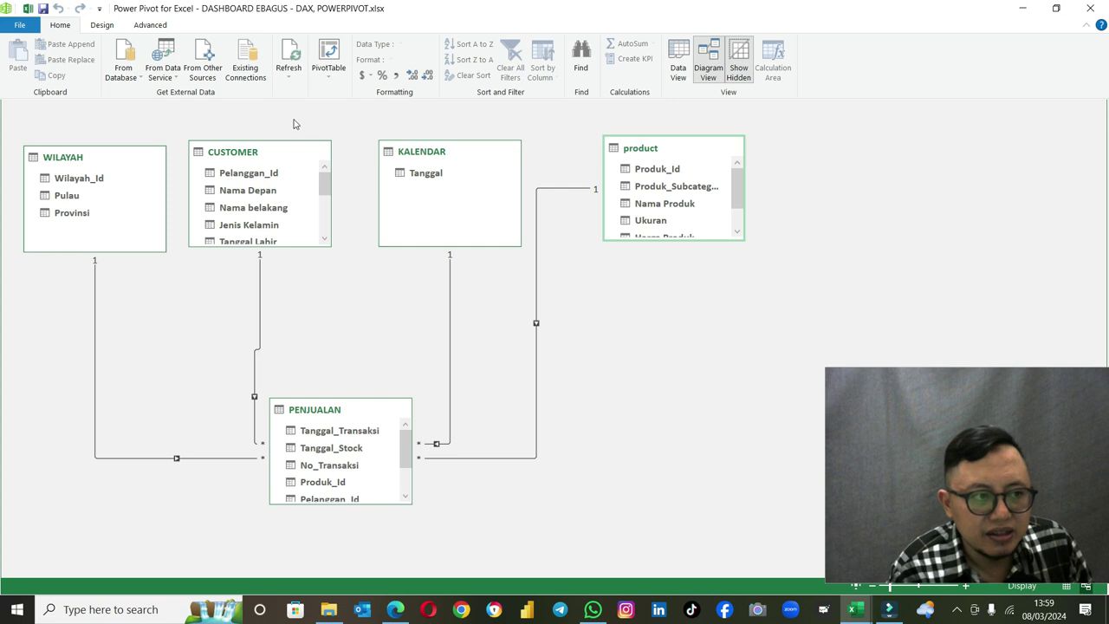
{"action": "left_click", "coordinate": [1089, 13]}
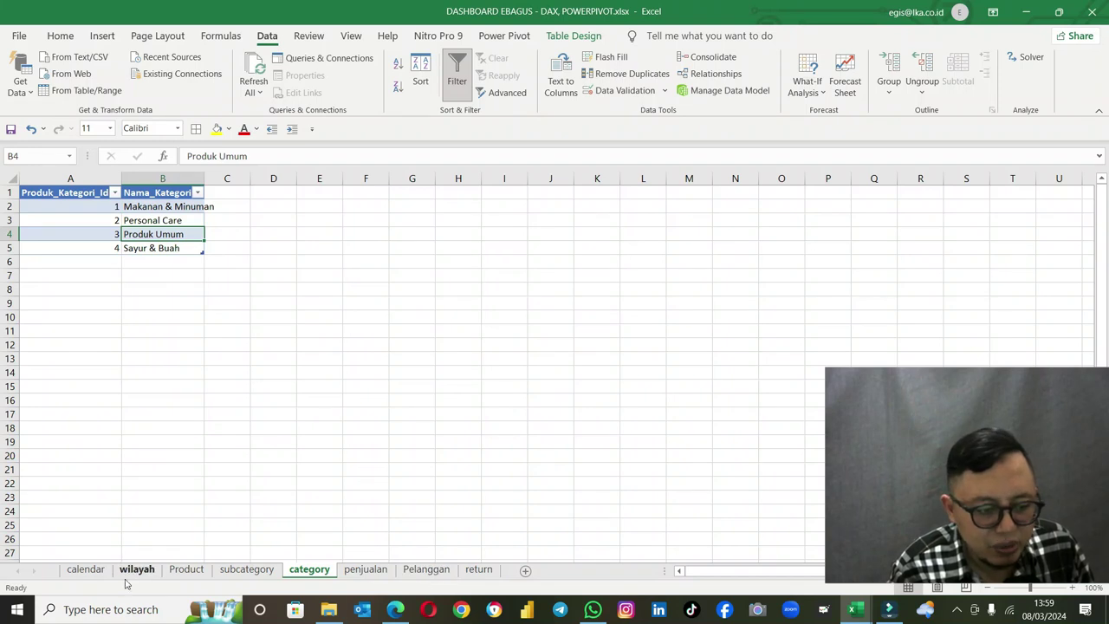
- Browse the calendar, wilayah, Product, subcategory and category sheets, ending on the return sheet
{"action": "left_click", "coordinate": [86, 572]}
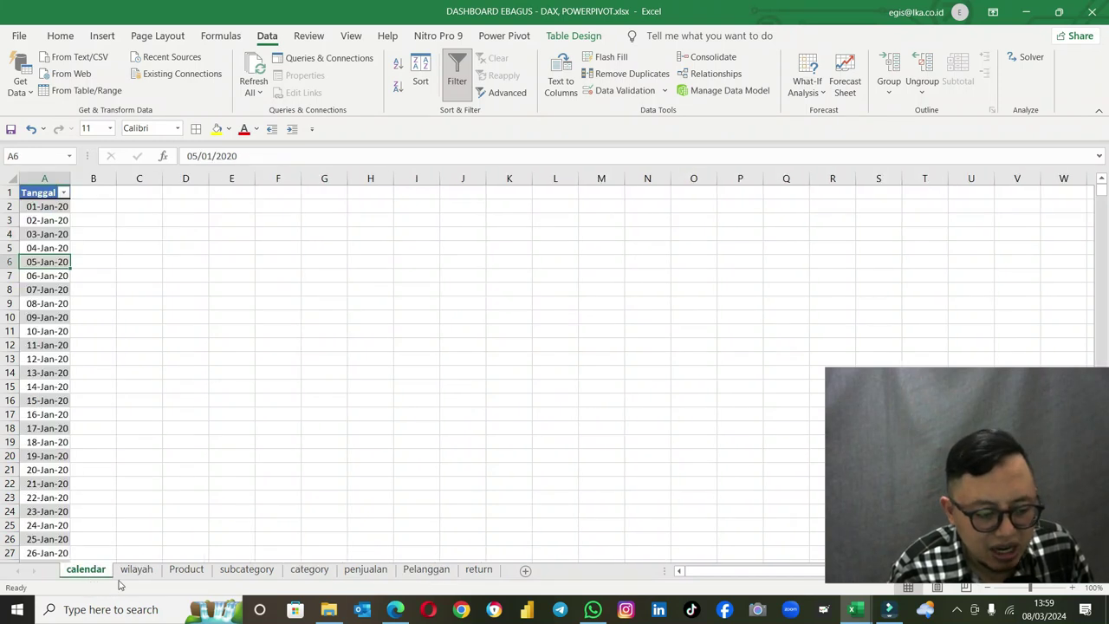
{"action": "left_click", "coordinate": [136, 572]}
{"action": "left_click", "coordinate": [191, 573]}
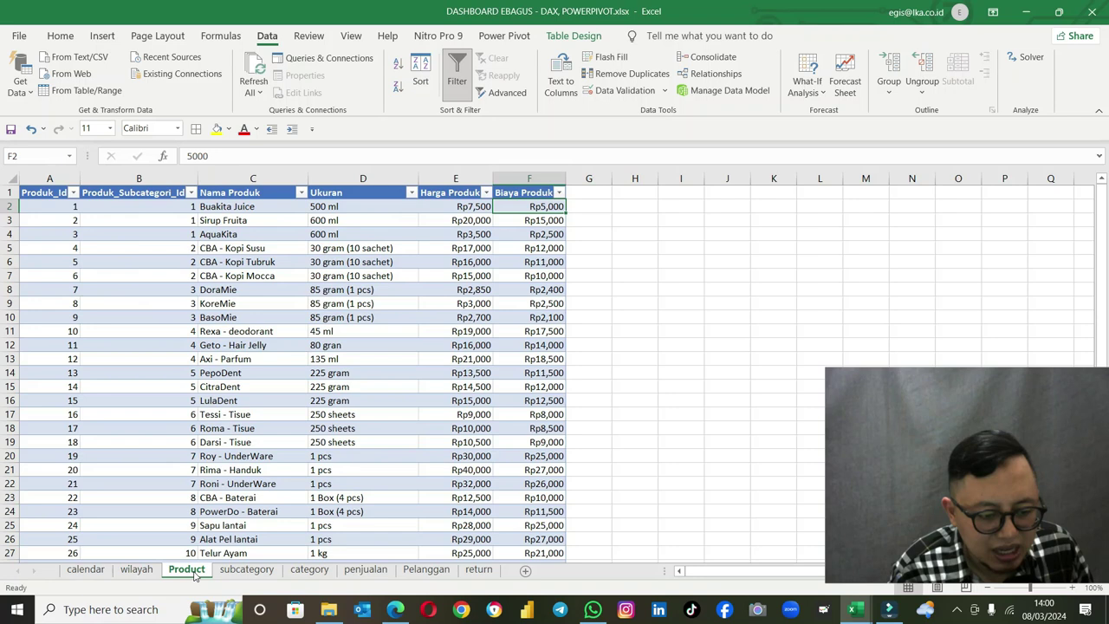
{"action": "left_click", "coordinate": [246, 572]}
{"action": "left_click", "coordinate": [311, 572]}
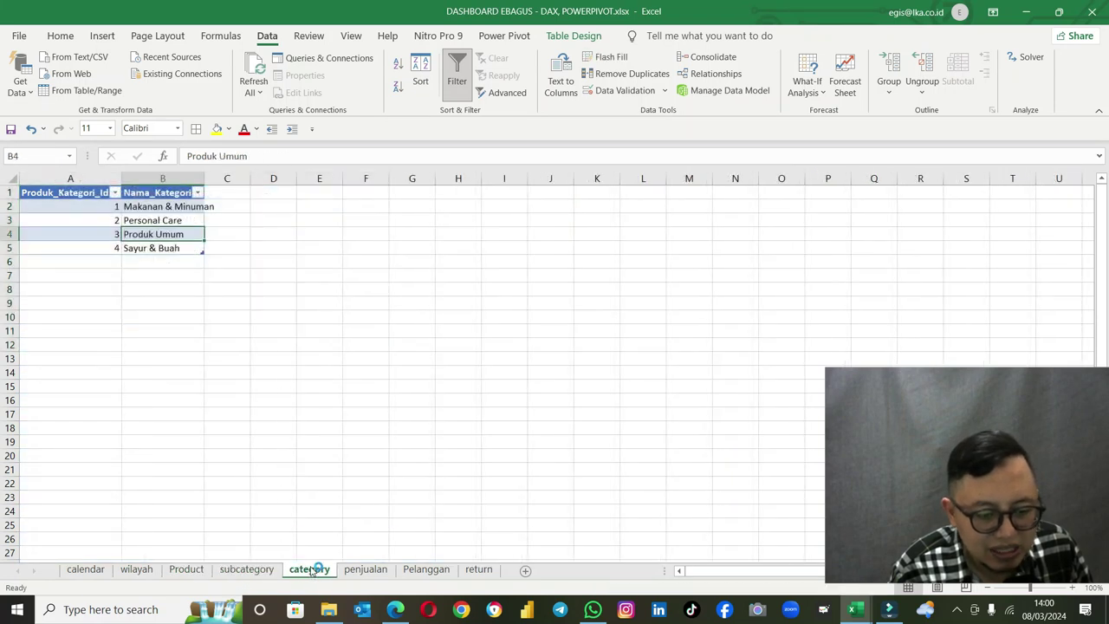
{"action": "left_click", "coordinate": [482, 575]}
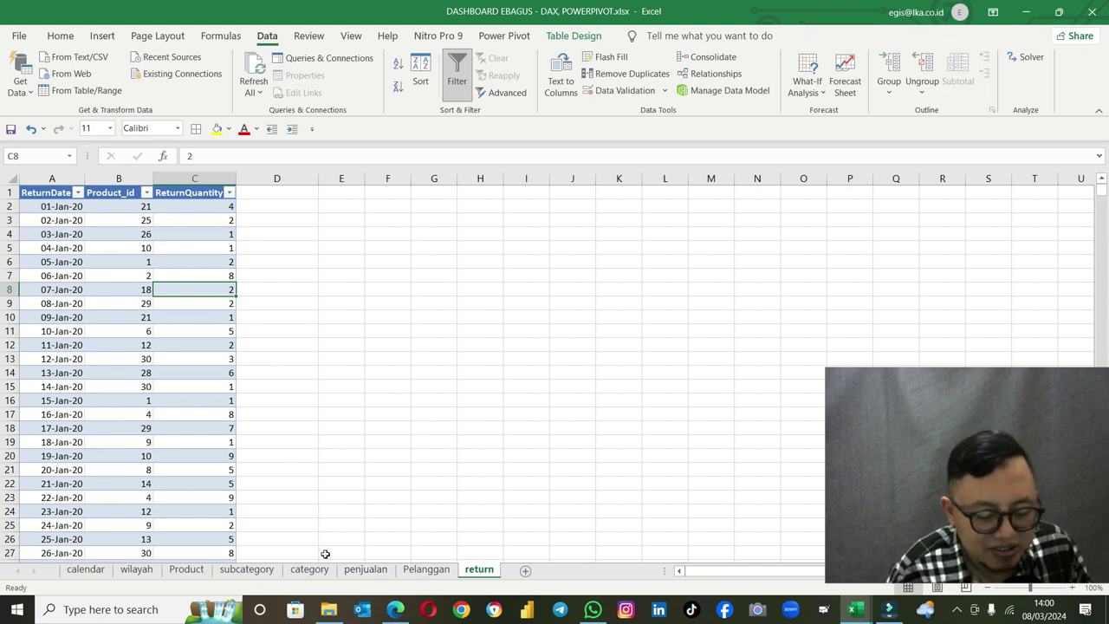
- Type STAR SCHEME in F4 and a snowflake scheme note in F6, then clear both
{"action": "left_click", "coordinate": [386, 237]}
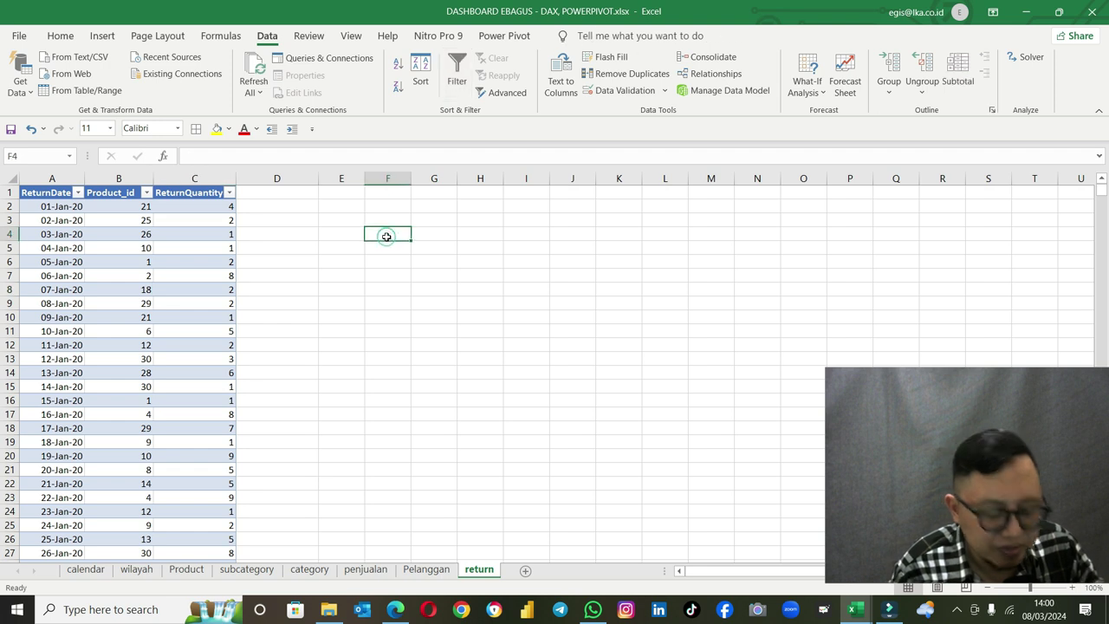
{"action": "type", "text": "STAR SCHEME"}
{"action": "key", "text": "Return"}
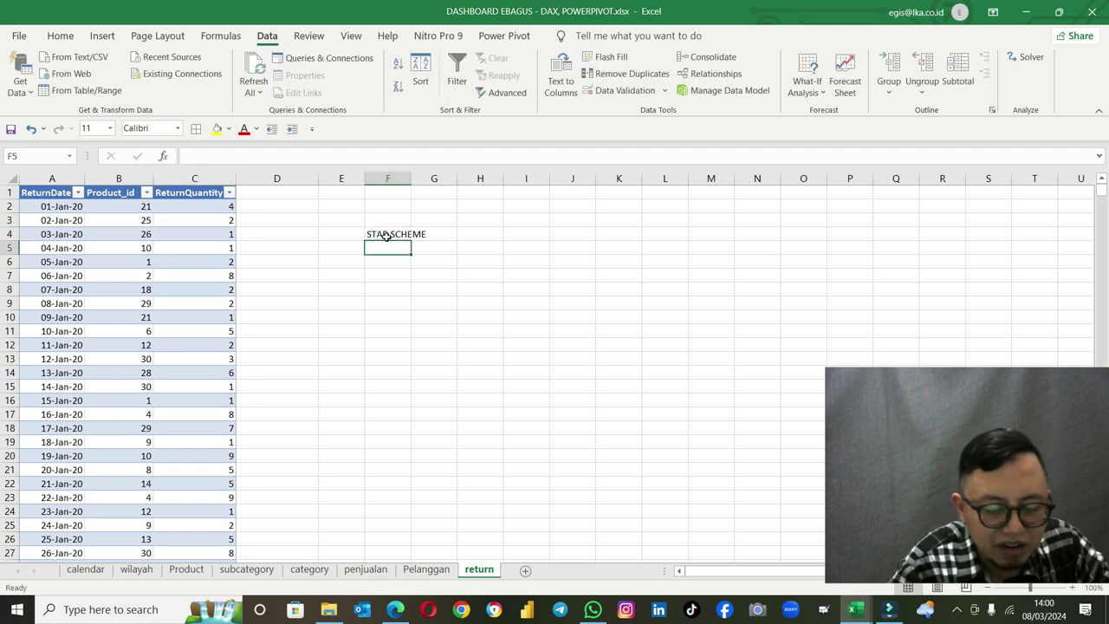
{"action": "key", "text": "Return"}
{"action": "type", "text": "SNOWFL"}
{"action": "key", "text": "BackSpace"}
{"action": "type", "text": "LAKSE SCH EME"}
{"action": "key", "text": "Return"}
{"action": "key", "text": "Up"}
{"action": "key", "text": "shift+Up"}
{"action": "left_click_drag", "start_coordinate": [387, 234], "coordinate": [386, 234]}
{"action": "key", "text": "Delete"}
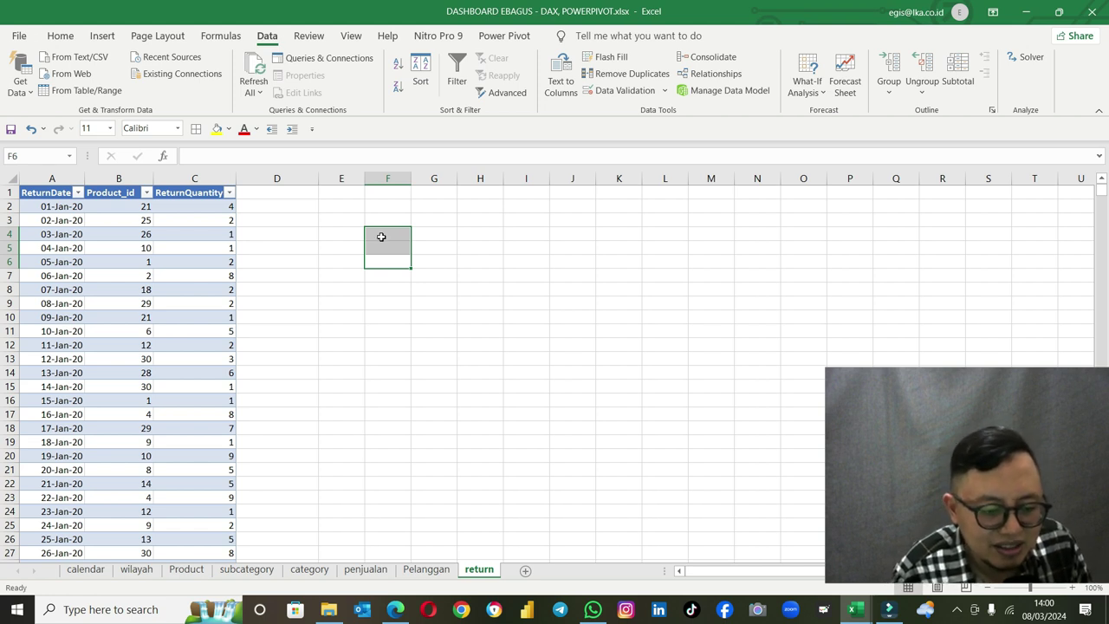
- Filter the penjualan Produk_Id column to product 1 and select it to count the rows
{"action": "left_click", "coordinate": [366, 569]}
{"action": "left_click", "coordinate": [291, 207]}
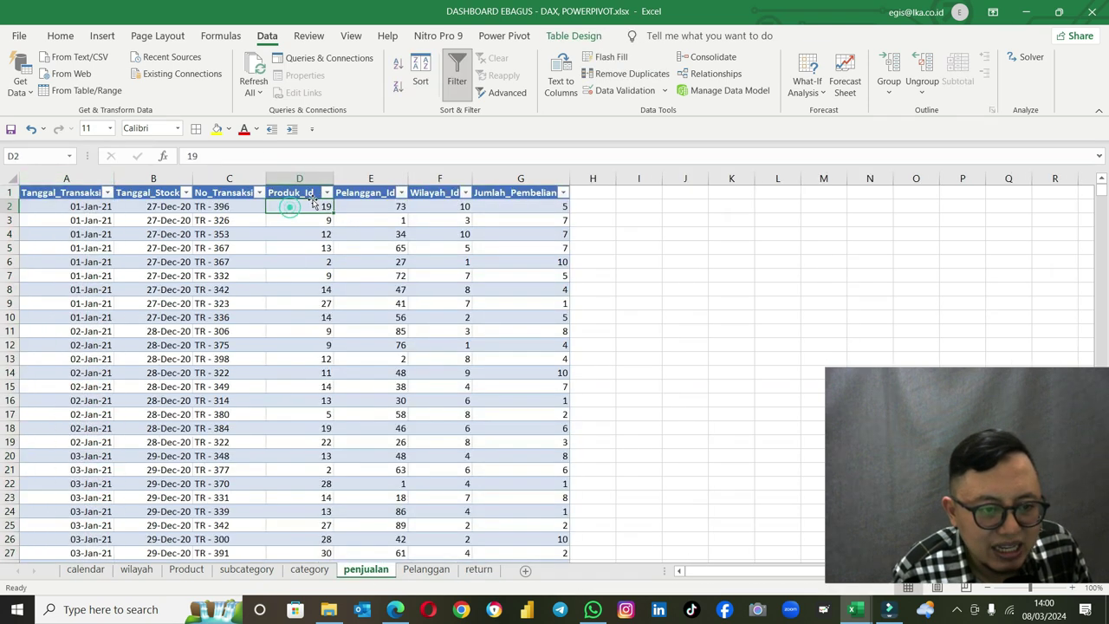
{"action": "left_click", "coordinate": [327, 192]}
{"action": "left_click", "coordinate": [243, 497]}
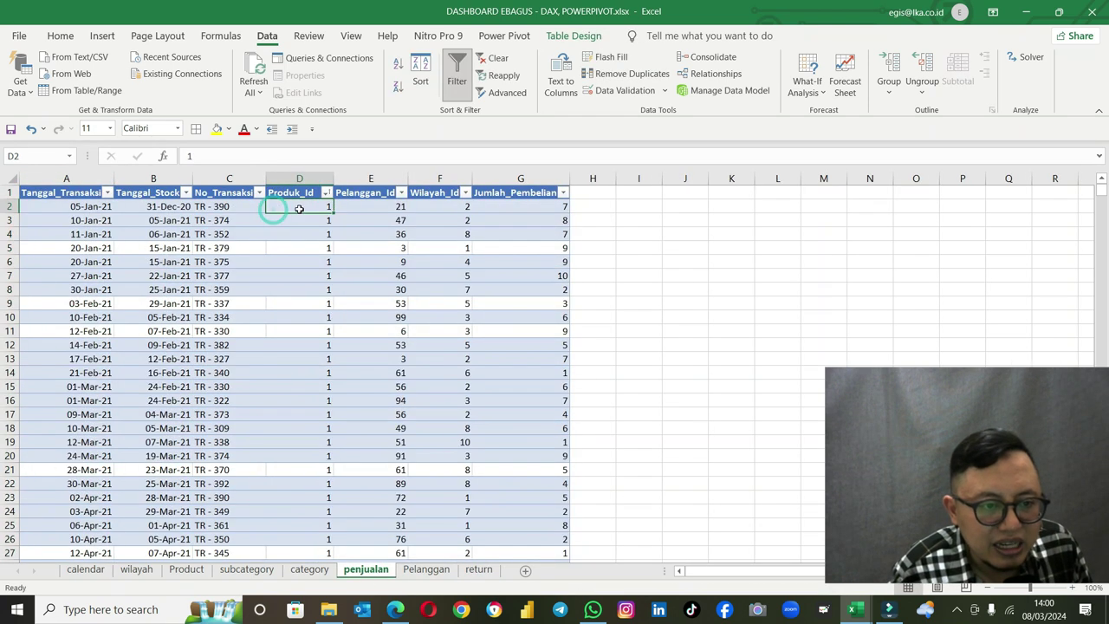
{"action": "scroll", "coordinate": [304, 473], "scroll_direction": "down", "scroll_amount": 3}
{"action": "scroll", "coordinate": [304, 473], "scroll_direction": "up", "scroll_amount": 3}
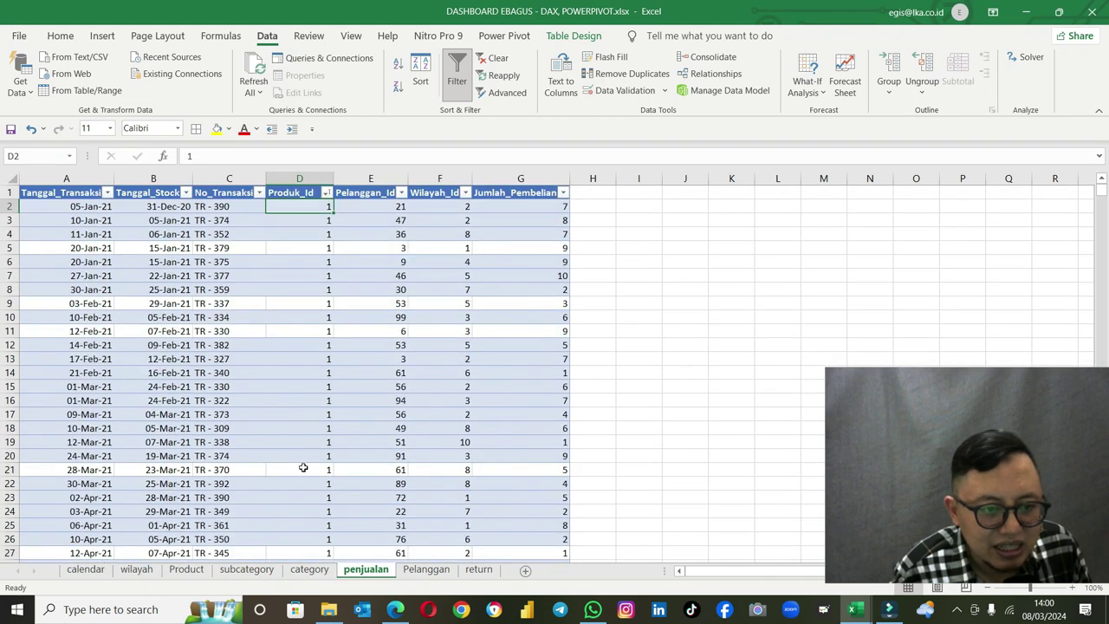
{"action": "left_click", "coordinate": [301, 177]}
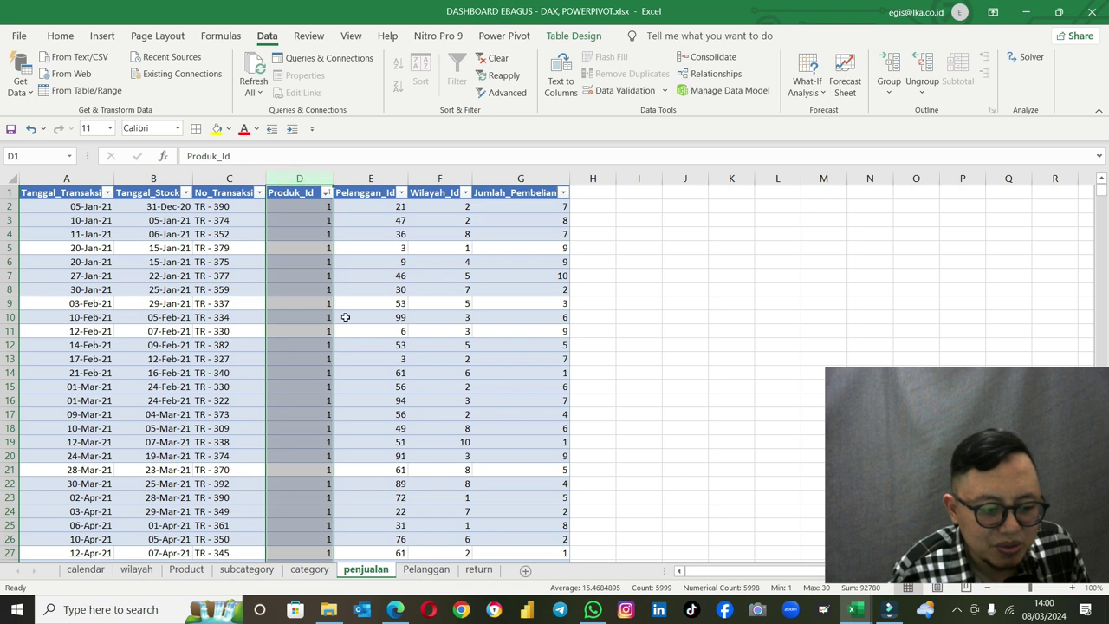
- Select the product rows on the Product sheet to see their count
{"action": "left_click", "coordinate": [198, 572]}
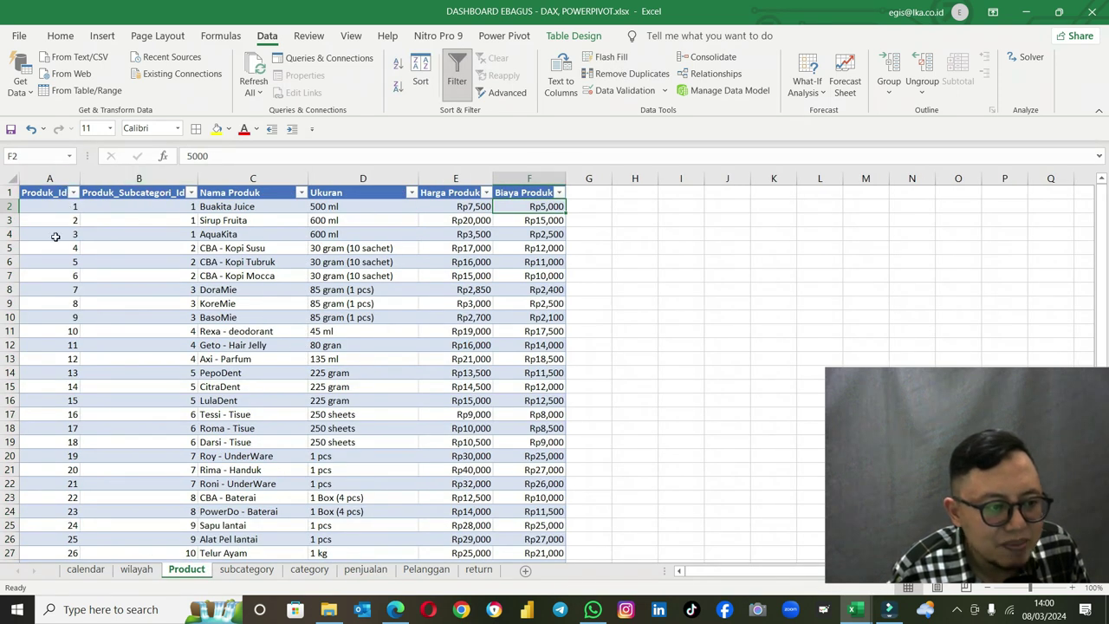
{"action": "scroll", "coordinate": [55, 236], "scroll_direction": "down", "scroll_amount": 4}
{"action": "scroll", "coordinate": [60, 230], "scroll_direction": "down", "scroll_amount": 3}
{"action": "scroll", "coordinate": [69, 221], "scroll_direction": "up", "scroll_amount": 7}
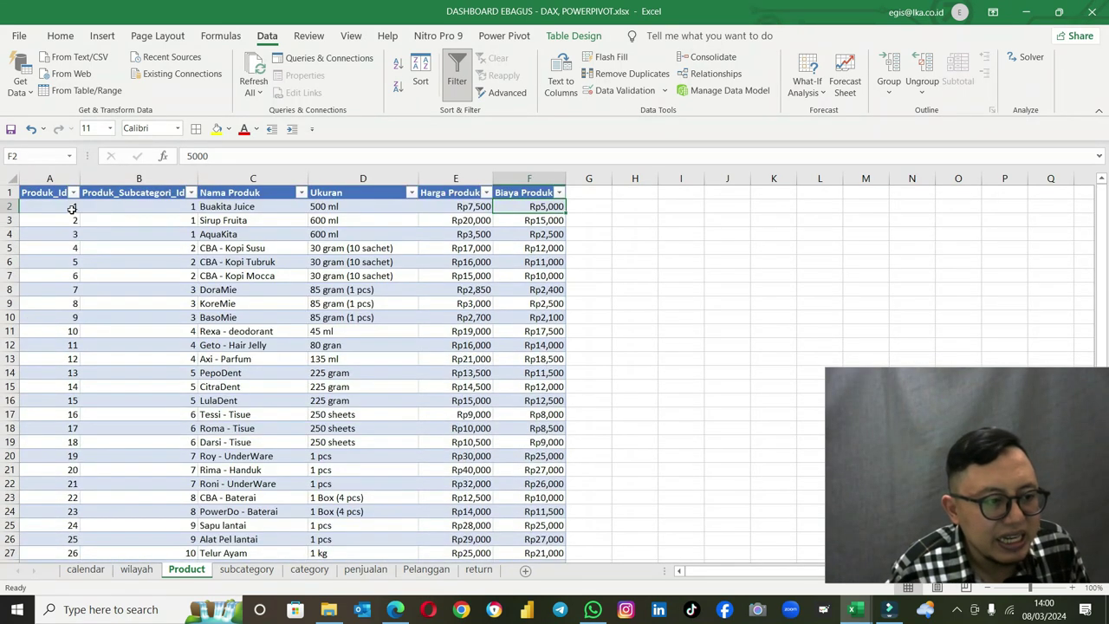
{"action": "left_click_drag", "start_coordinate": [72, 209], "coordinate": [508, 539]}
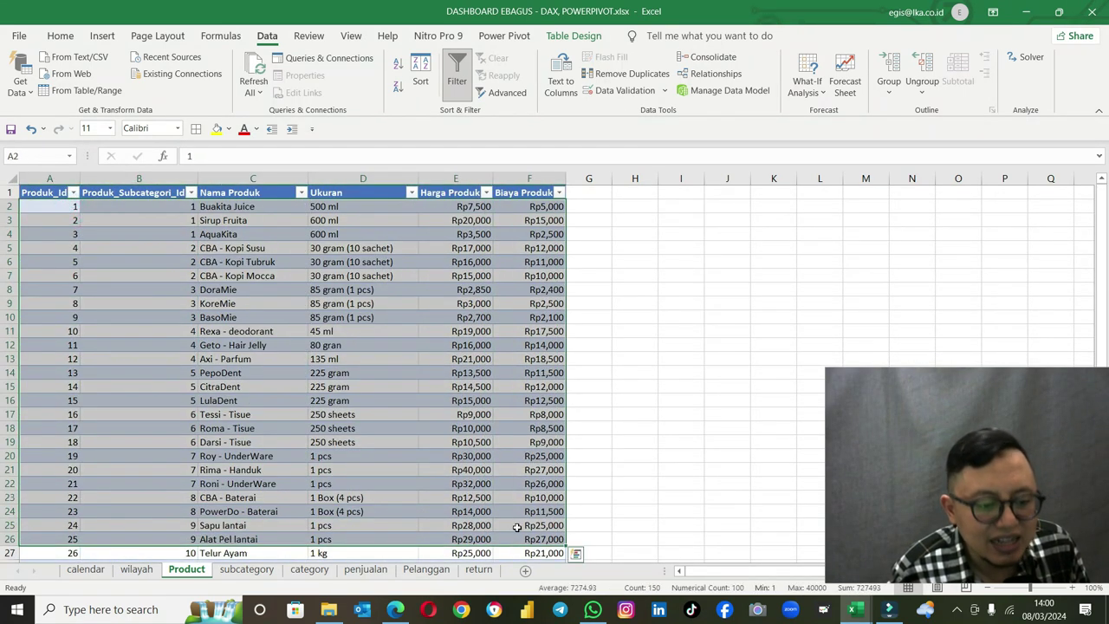
- Sort penjualan by Pelanggan_Id ascending and compare with the first customer ids on the Pelanggan sheet
{"action": "left_click", "coordinate": [359, 569]}
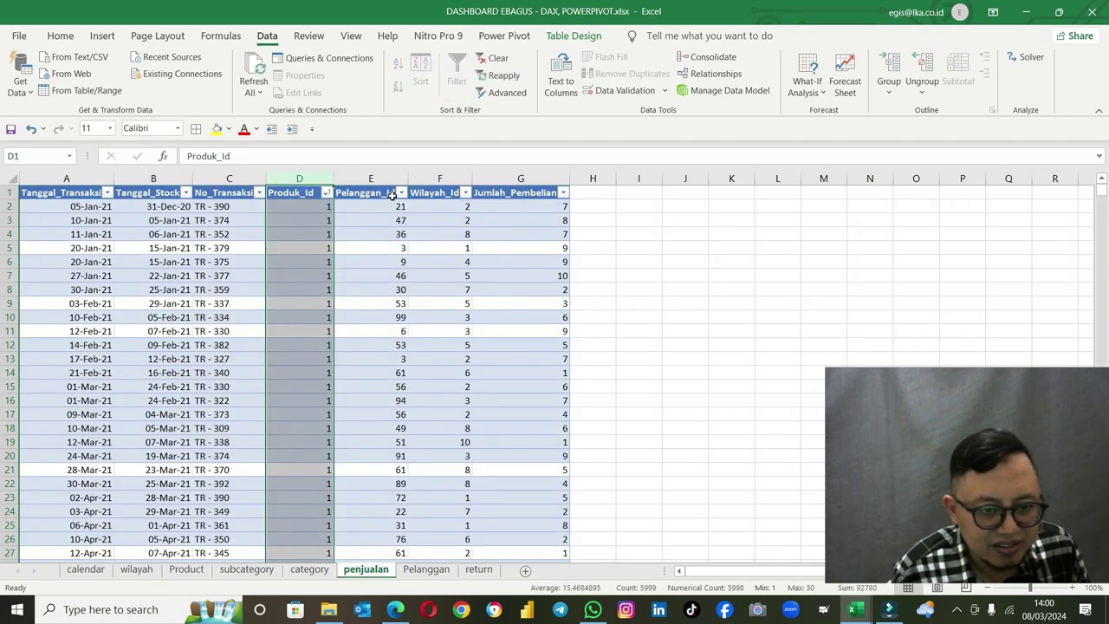
{"action": "left_click", "coordinate": [401, 194]}
{"action": "left_click", "coordinate": [263, 206]}
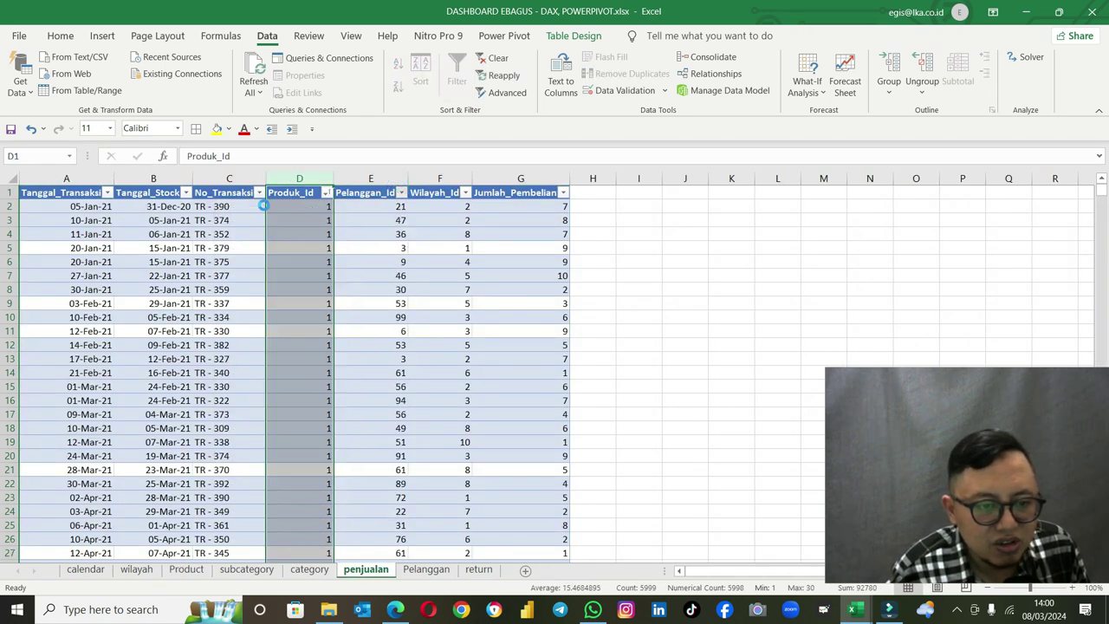
{"action": "left_click_drag", "start_coordinate": [373, 209], "coordinate": [381, 414]}
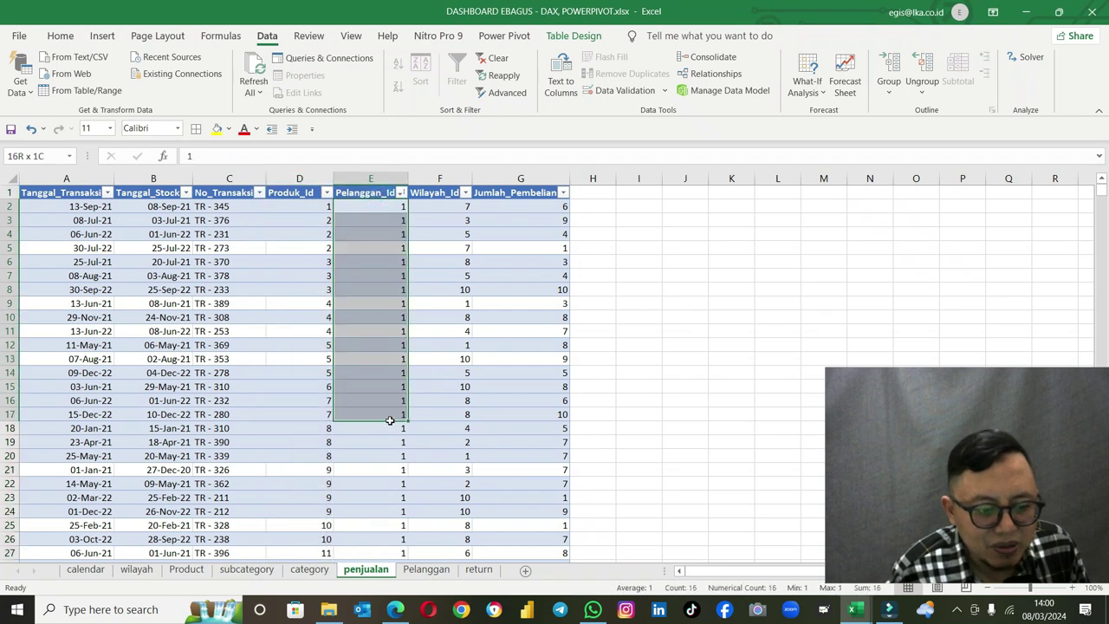
{"action": "left_click", "coordinate": [426, 569]}
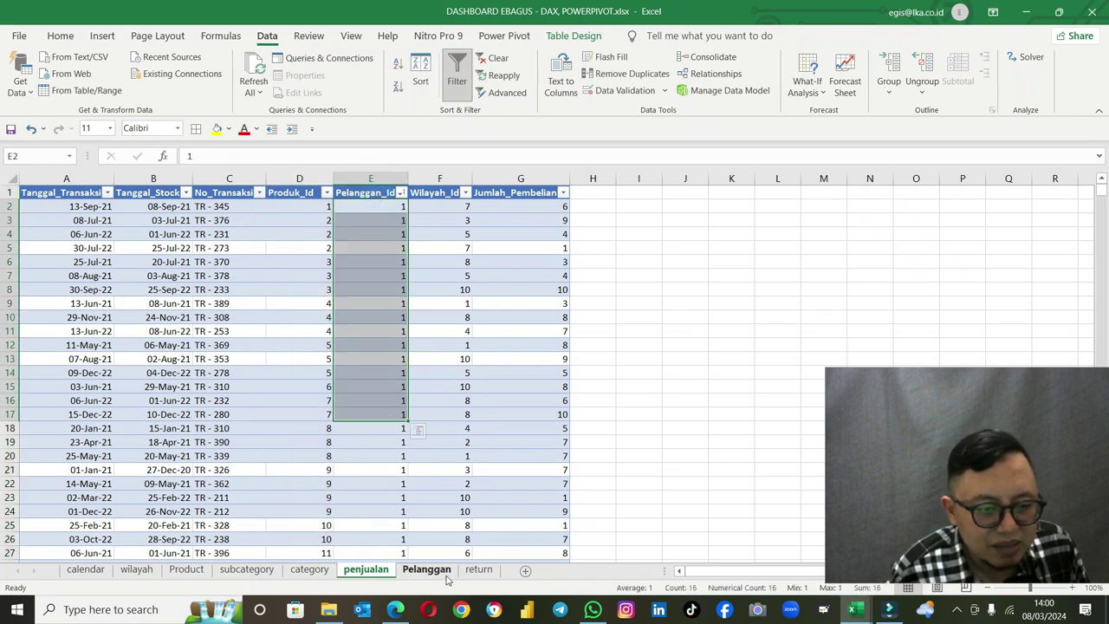
{"action": "left_click_drag", "start_coordinate": [86, 209], "coordinate": [97, 361]}
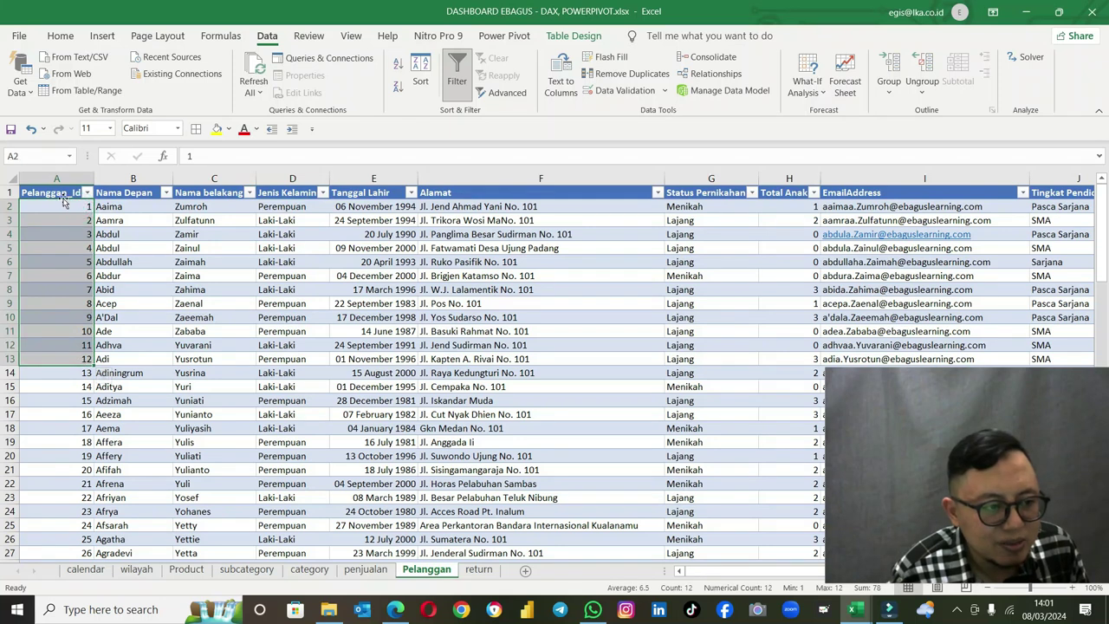
{"action": "left_click", "coordinate": [66, 232]}
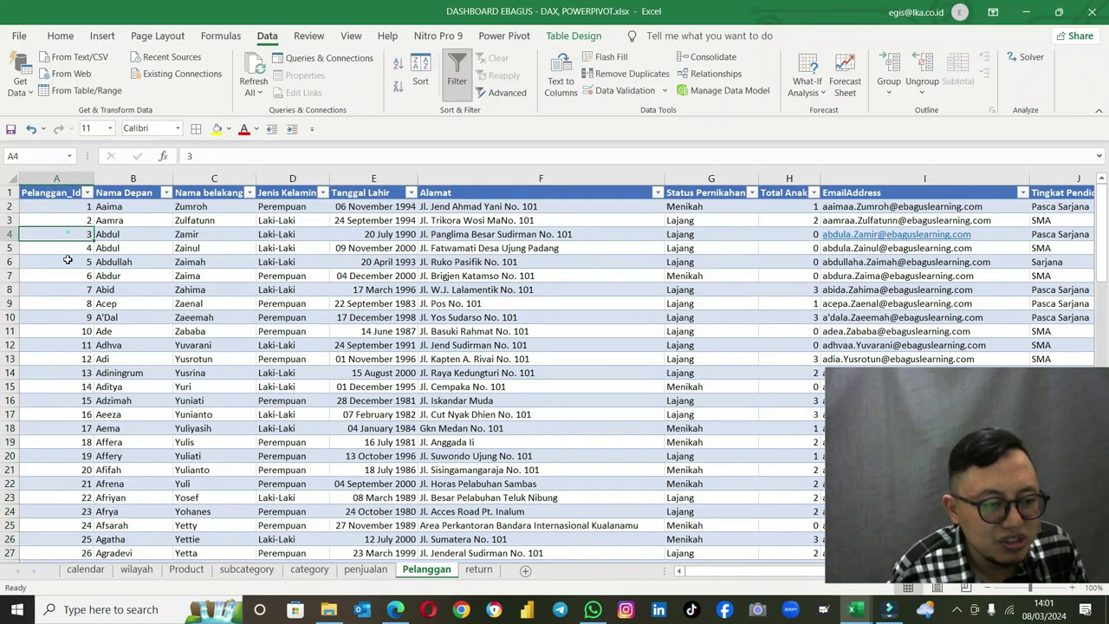
- Sort penjualan by Wilayah_Id smallest first and check the wilayah region sheet
{"action": "left_click", "coordinate": [366, 569]}
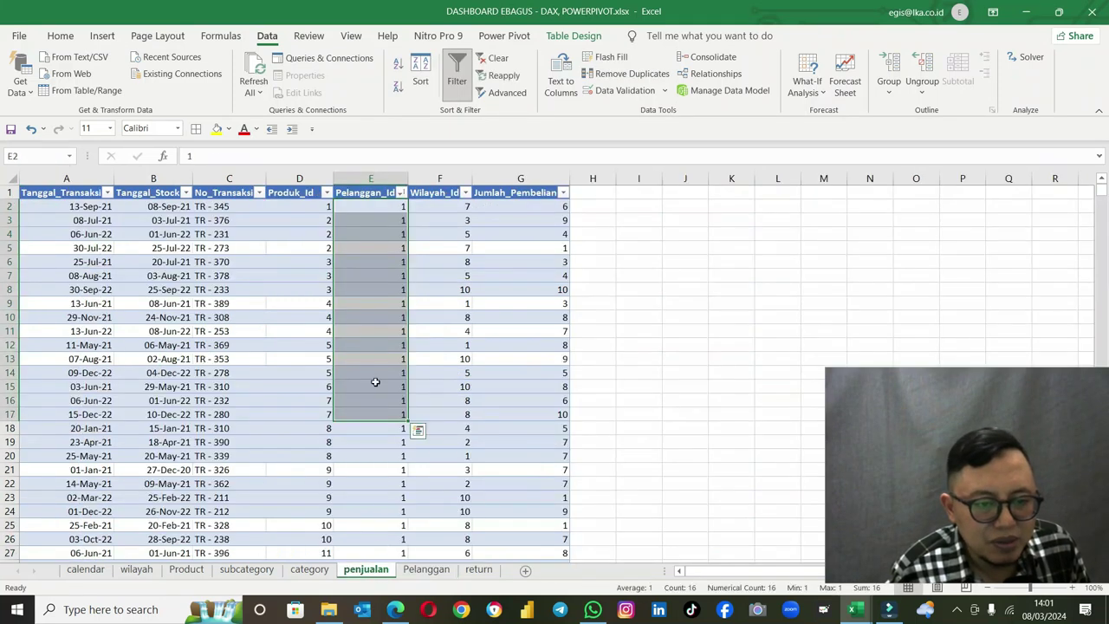
{"action": "left_click", "coordinate": [466, 193]}
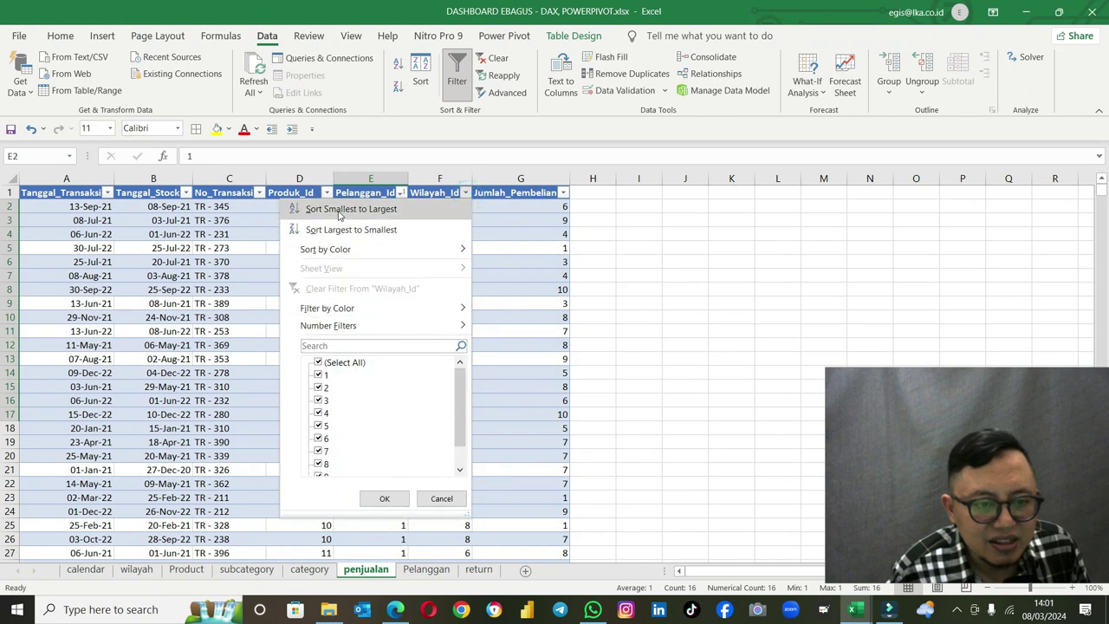
{"action": "left_click", "coordinate": [338, 211]}
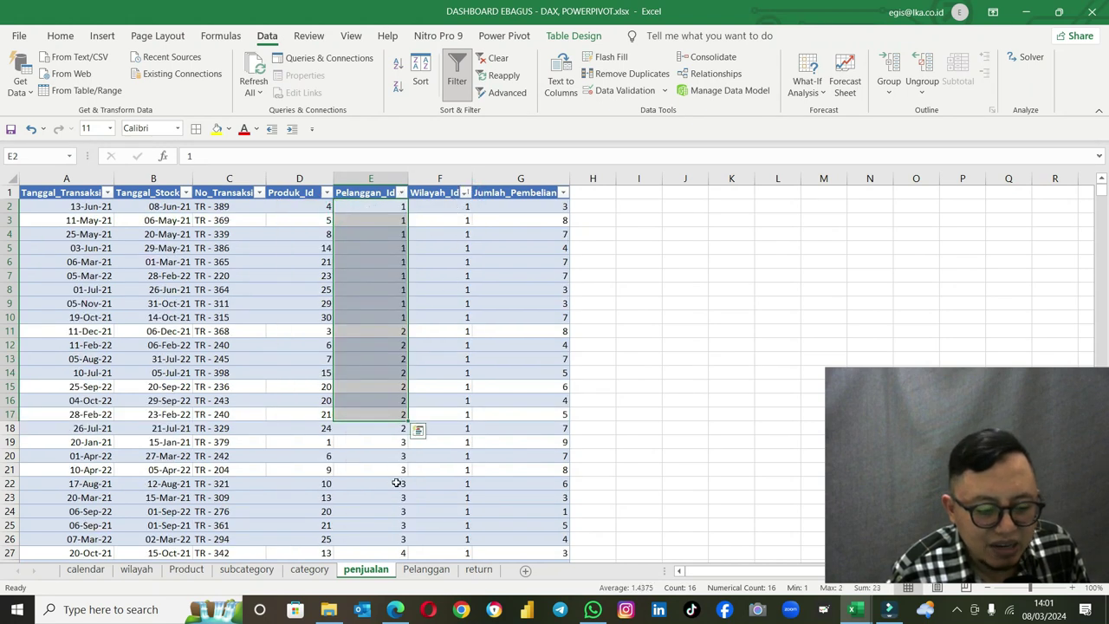
{"action": "left_click", "coordinate": [139, 569]}
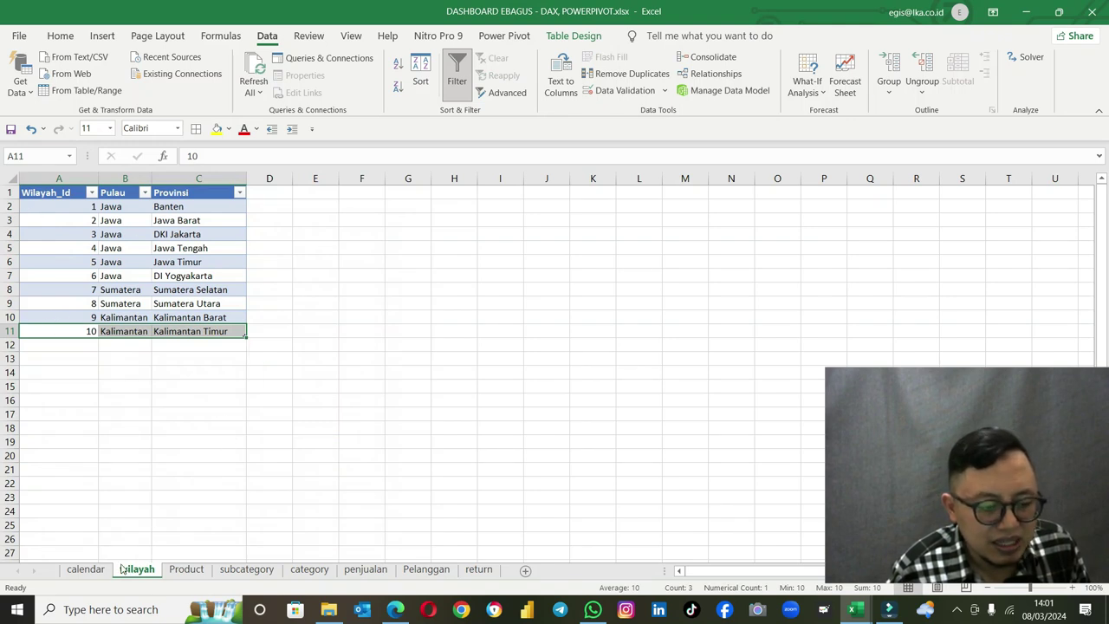
{"action": "left_click", "coordinate": [369, 569]}
- Sort penjualan by Tanggal_Transaksi oldest first and compare with the calendar sheet's Tanggal column
{"action": "left_click", "coordinate": [106, 193]}
{"action": "left_click", "coordinate": [69, 208]}
{"action": "left_click_drag", "start_coordinate": [87, 207], "coordinate": [90, 400]}
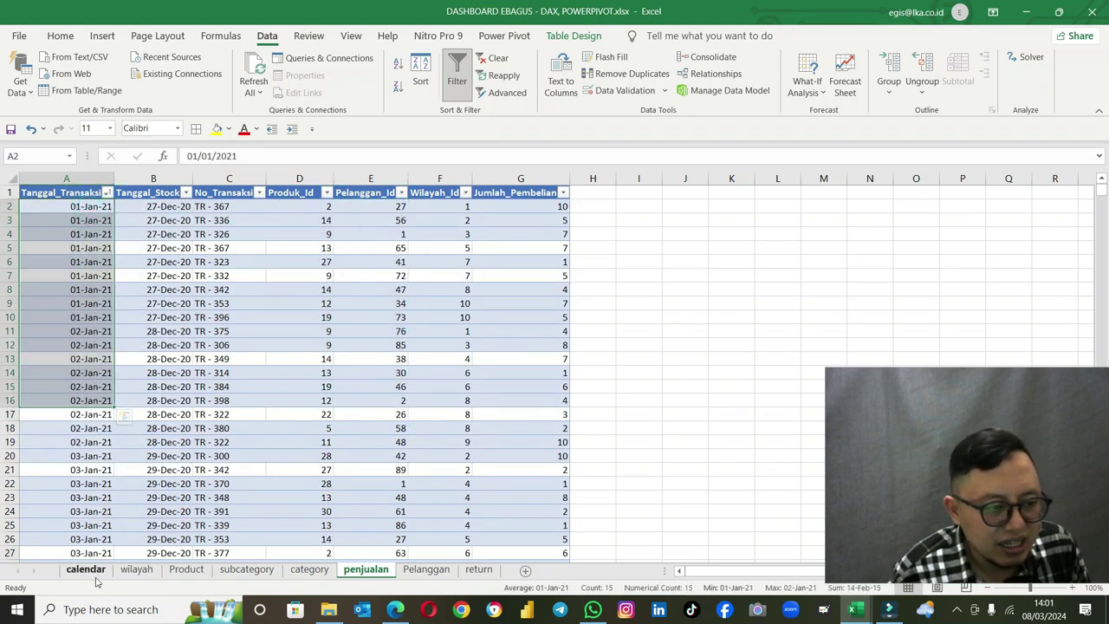
{"action": "left_click", "coordinate": [93, 576]}
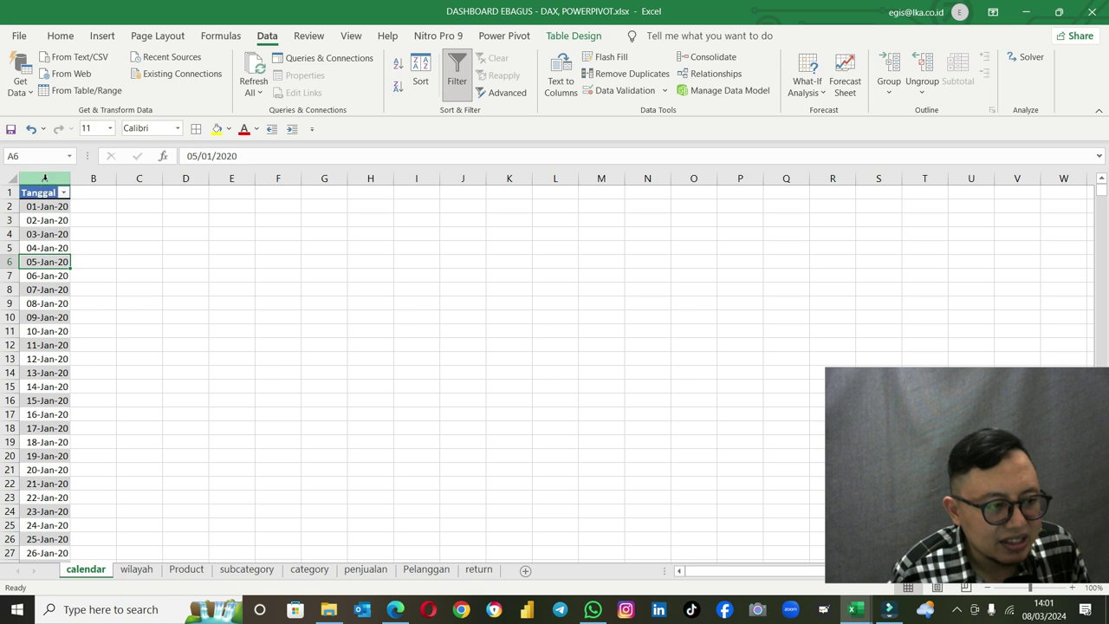
{"action": "left_click", "coordinate": [45, 178]}
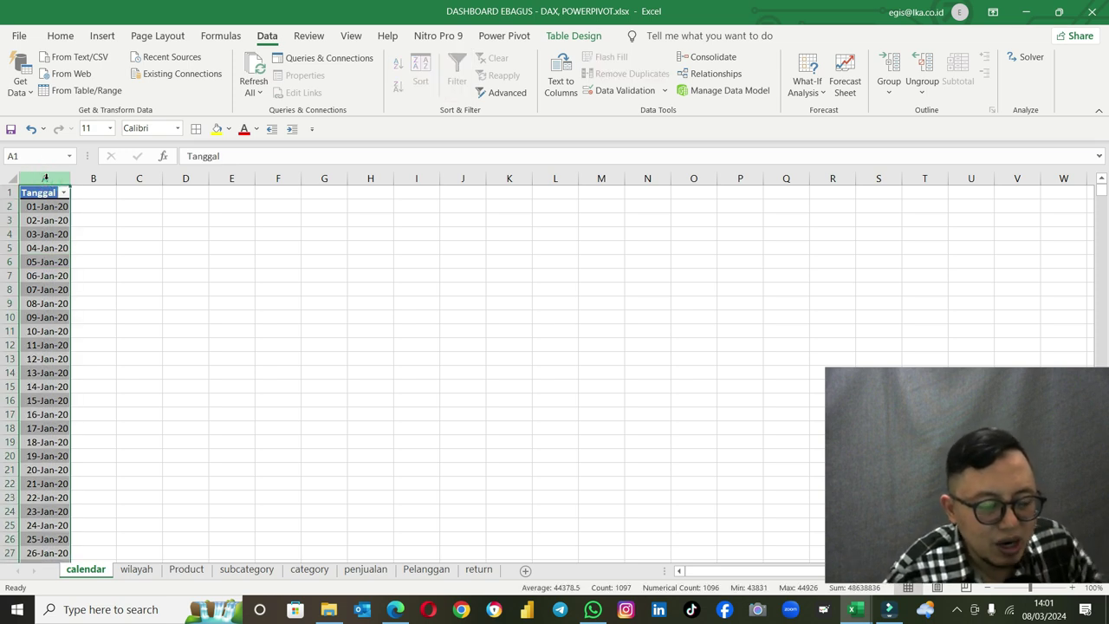
{"action": "left_click", "coordinate": [729, 77]}
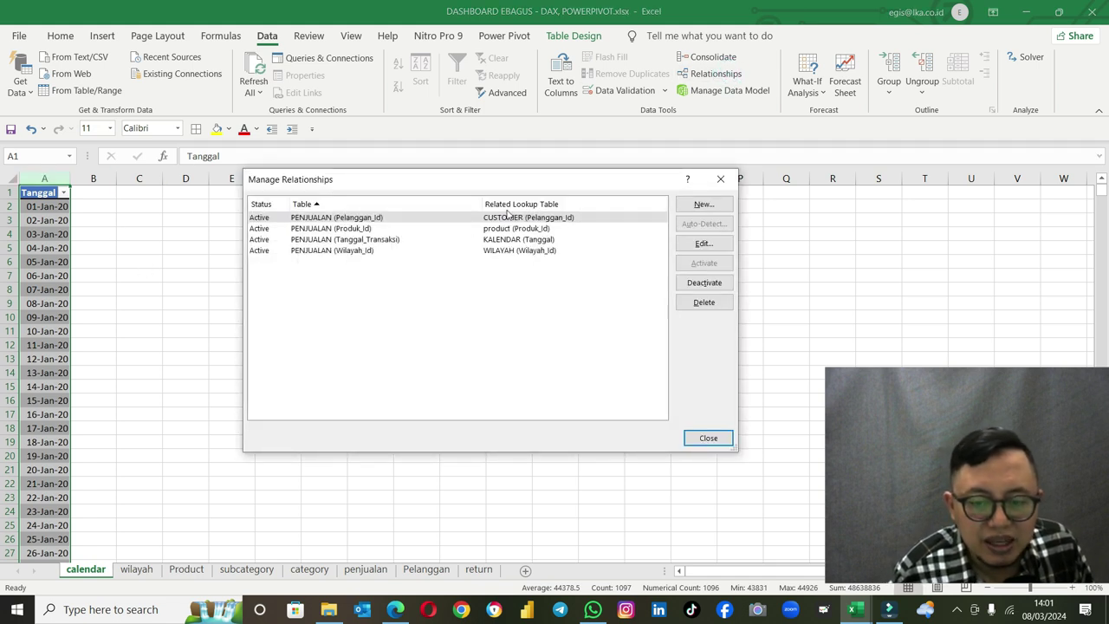
- Relate Table5's Produk_Kategori_Id to the product table's Produk_Id
{"action": "left_click", "coordinate": [697, 207]}
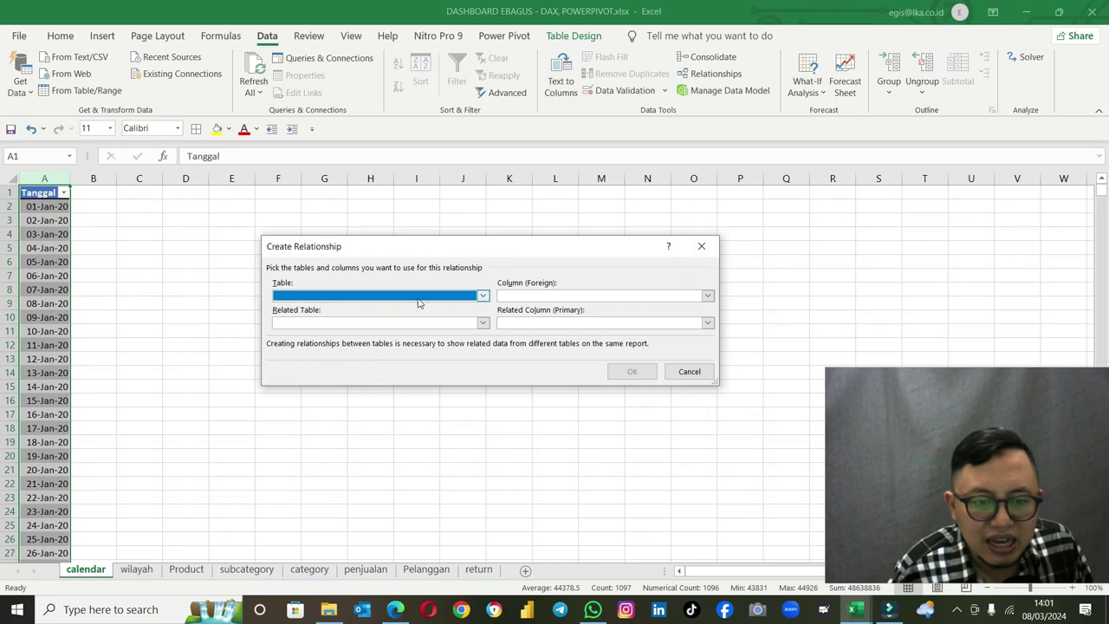
{"action": "left_click", "coordinate": [420, 299]}
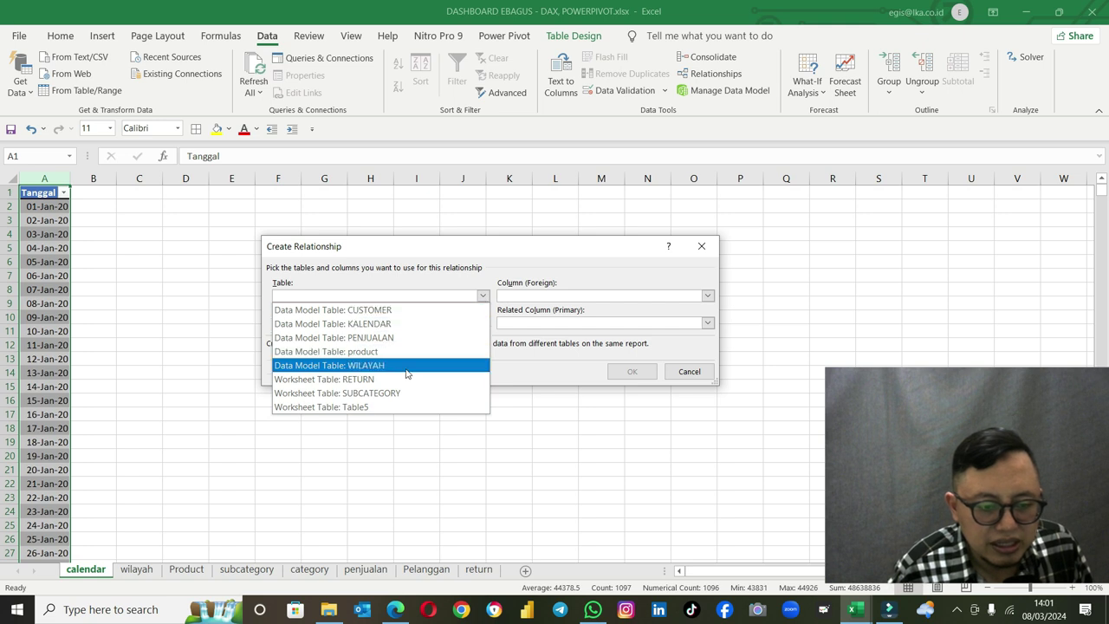
{"action": "left_click", "coordinate": [403, 404]}
{"action": "left_click", "coordinate": [526, 298]}
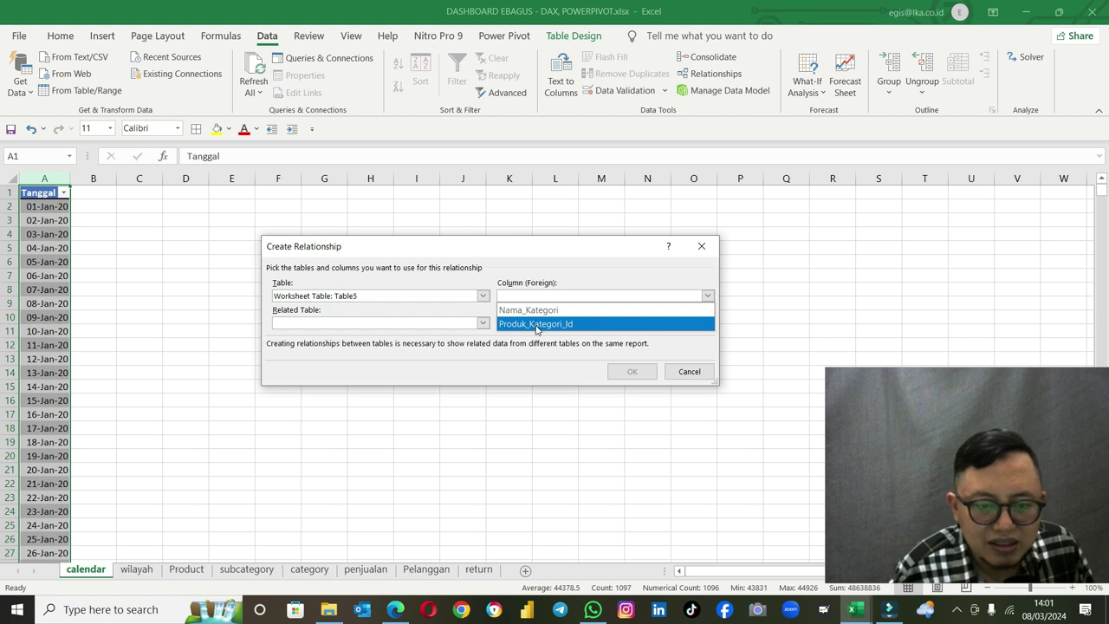
{"action": "left_click", "coordinate": [538, 324]}
{"action": "left_click", "coordinate": [451, 323]}
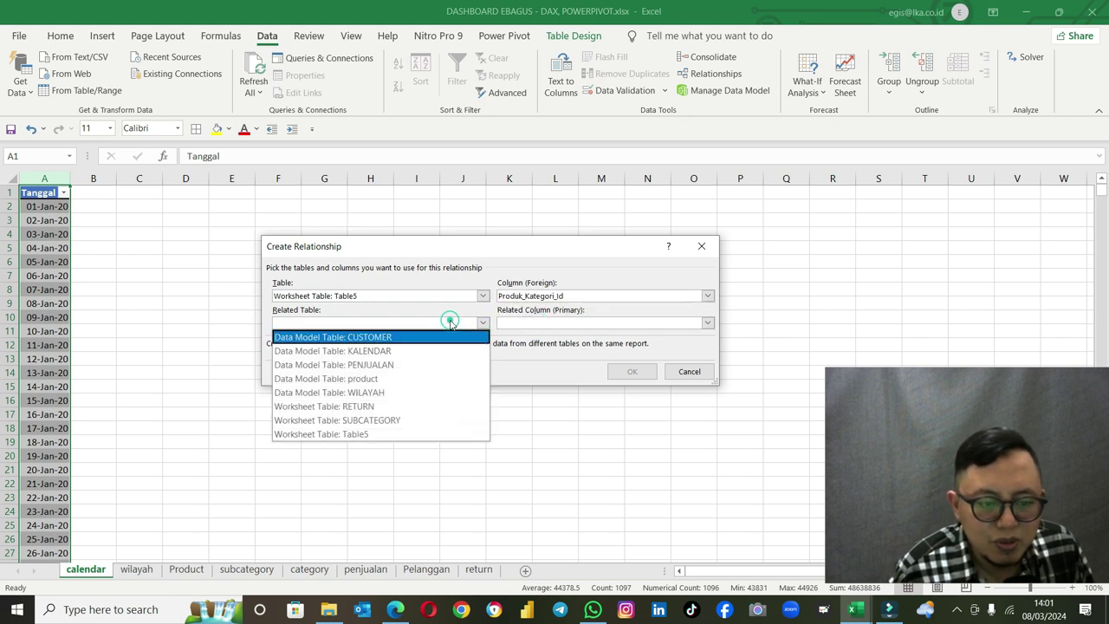
{"action": "left_click", "coordinate": [421, 378]}
{"action": "left_click", "coordinate": [520, 322]}
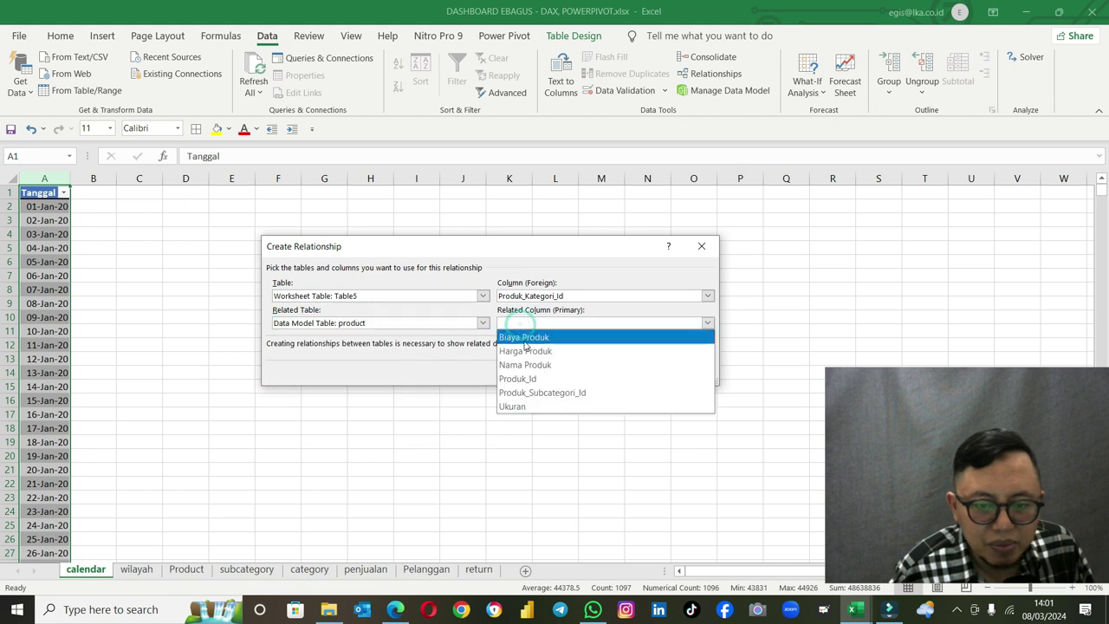
{"action": "left_click", "coordinate": [520, 378]}
{"action": "left_click", "coordinate": [622, 372]}
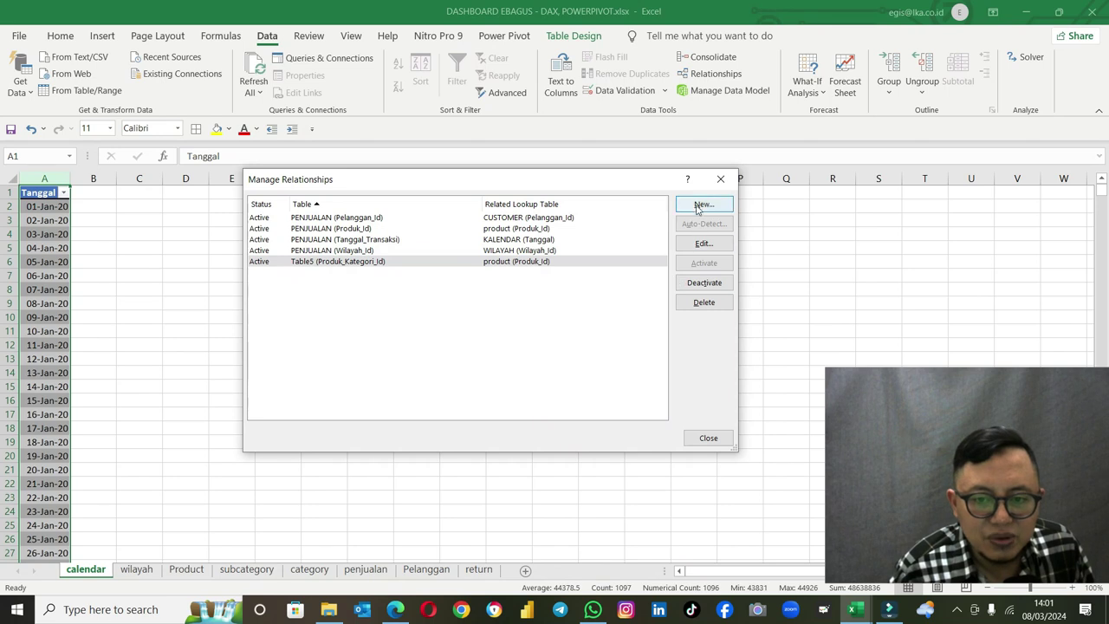
{"action": "left_click", "coordinate": [696, 200]}
- Relate SUBCATEGORY's Produk_Kategori_Id to Table5's Produk_Kategori_Id and close Manage Relationships
{"action": "left_click", "coordinate": [360, 298]}
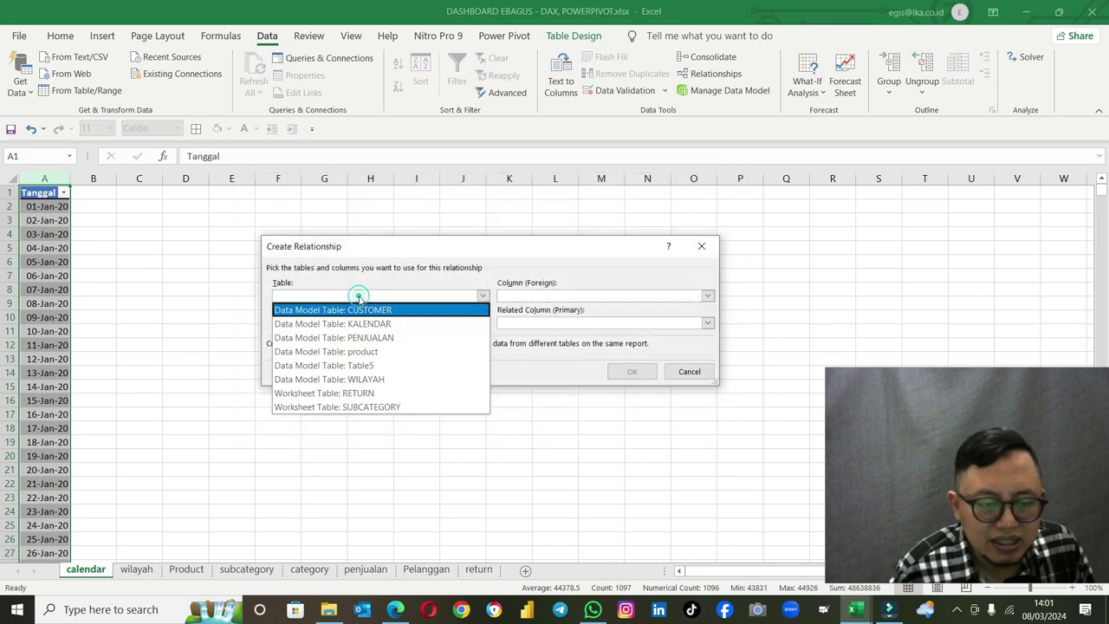
{"action": "left_click", "coordinate": [367, 406]}
{"action": "left_click", "coordinate": [451, 327]}
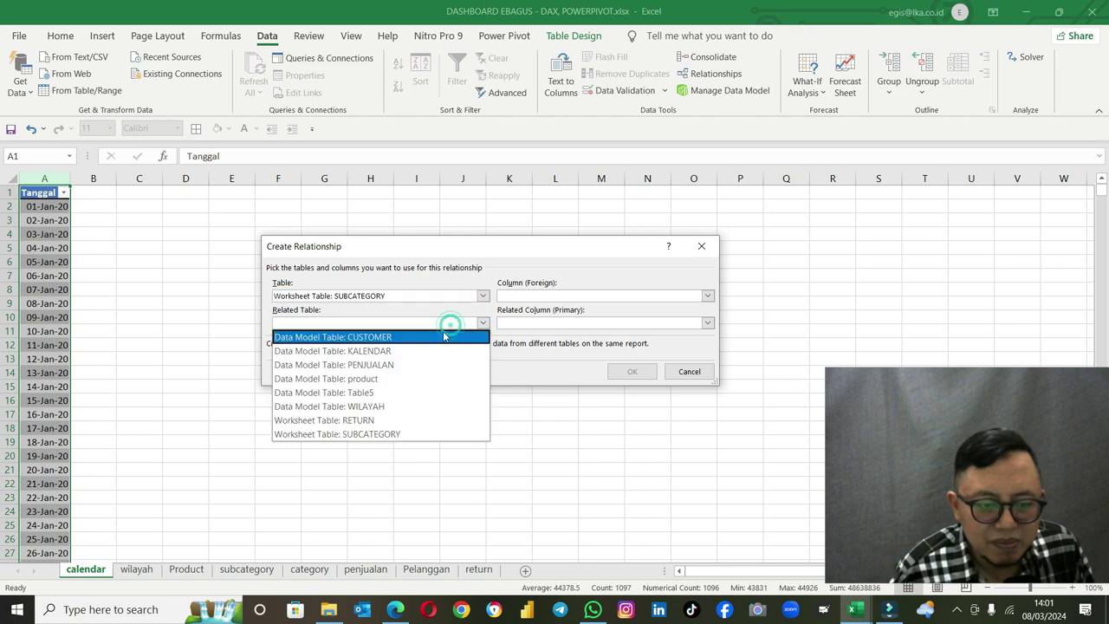
{"action": "left_click", "coordinate": [392, 395]}
{"action": "left_click", "coordinate": [541, 300]}
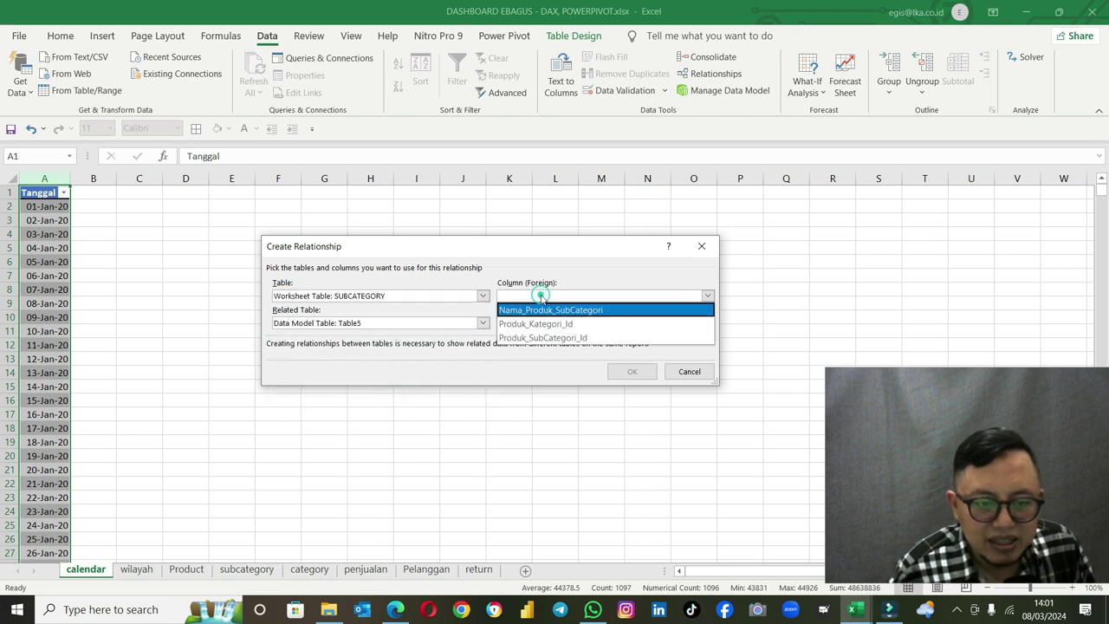
{"action": "left_click", "coordinate": [549, 335]}
{"action": "left_click", "coordinate": [548, 324]}
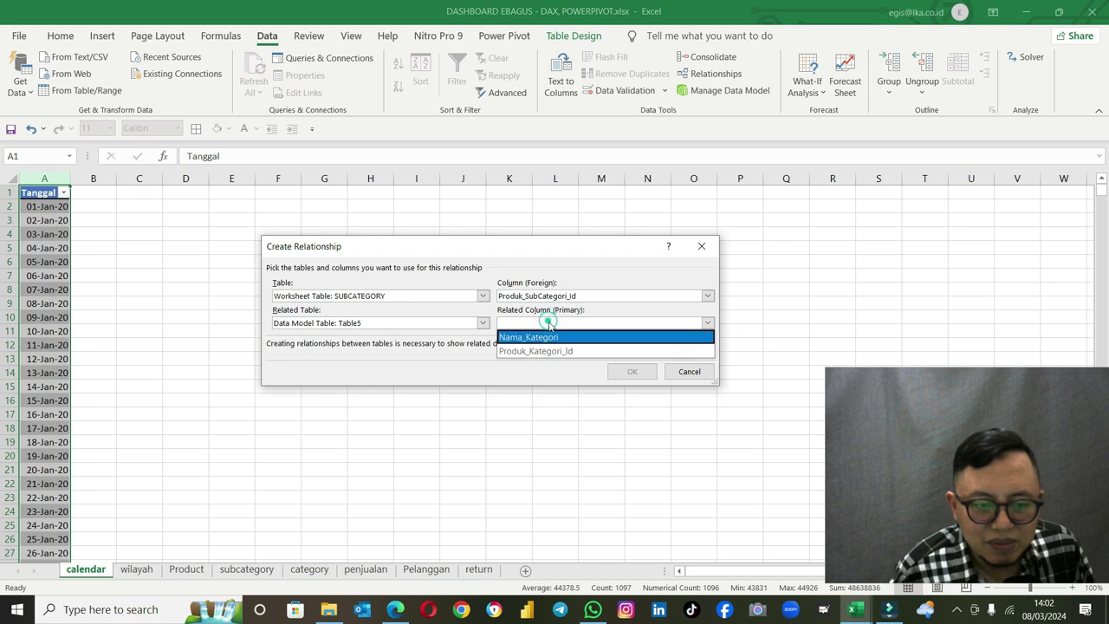
{"action": "left_click", "coordinate": [549, 333]}
{"action": "left_click", "coordinate": [549, 299]}
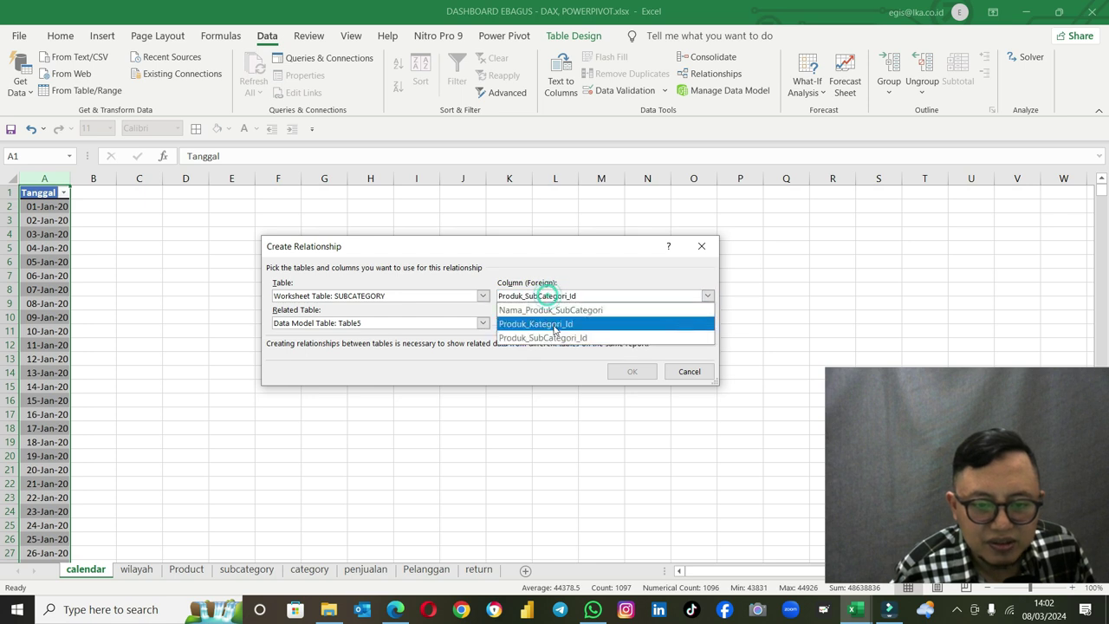
{"action": "left_click", "coordinate": [551, 329]}
{"action": "left_click", "coordinate": [547, 324]}
{"action": "left_click", "coordinate": [551, 350]}
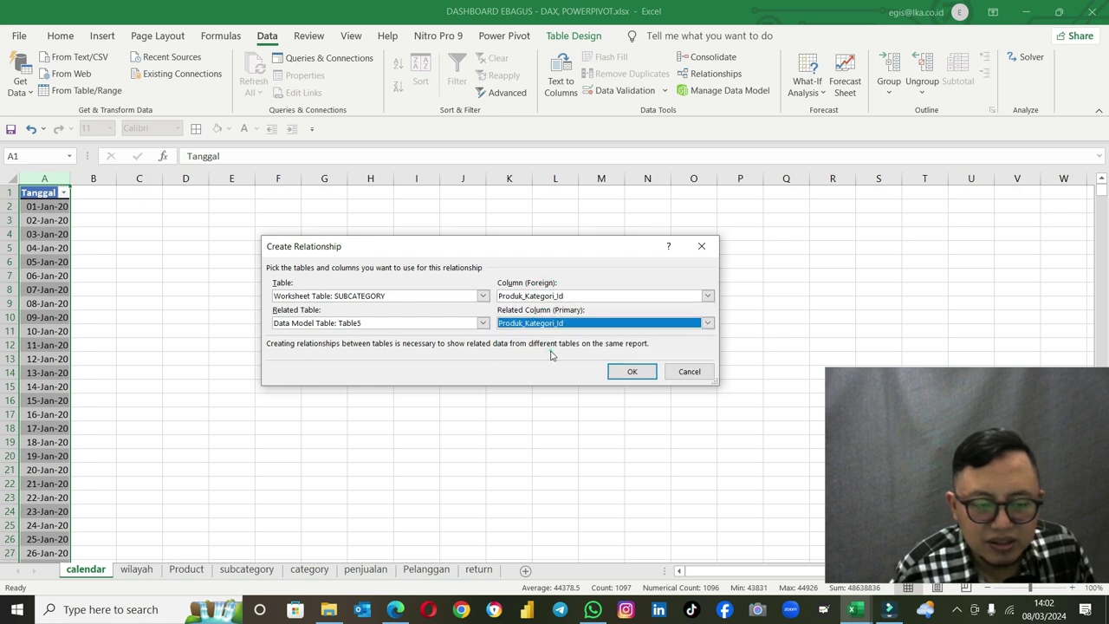
{"action": "left_click", "coordinate": [631, 375]}
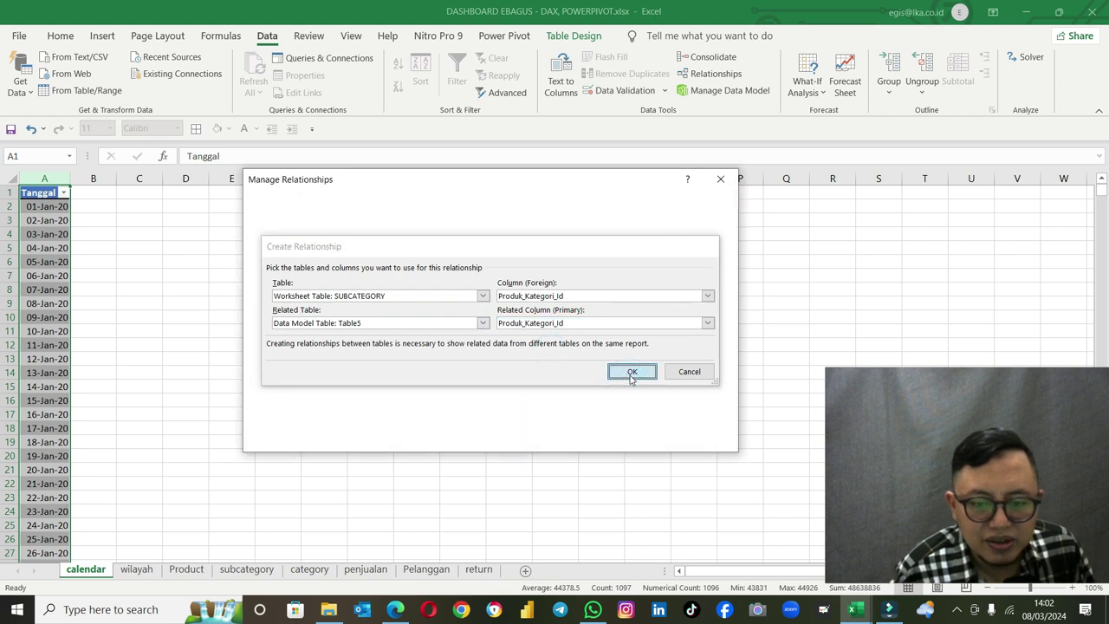
{"action": "left_click", "coordinate": [709, 437]}
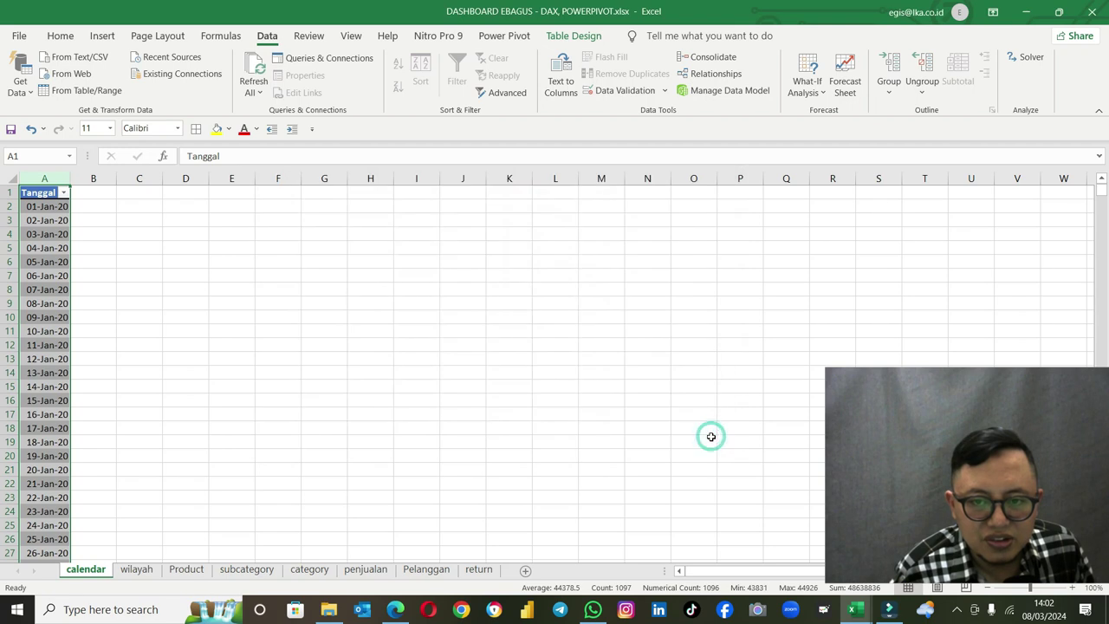
- Show the data model in Diagram View and move Table5 and SUBCATEGORY up beside product
{"action": "left_click", "coordinate": [726, 92]}
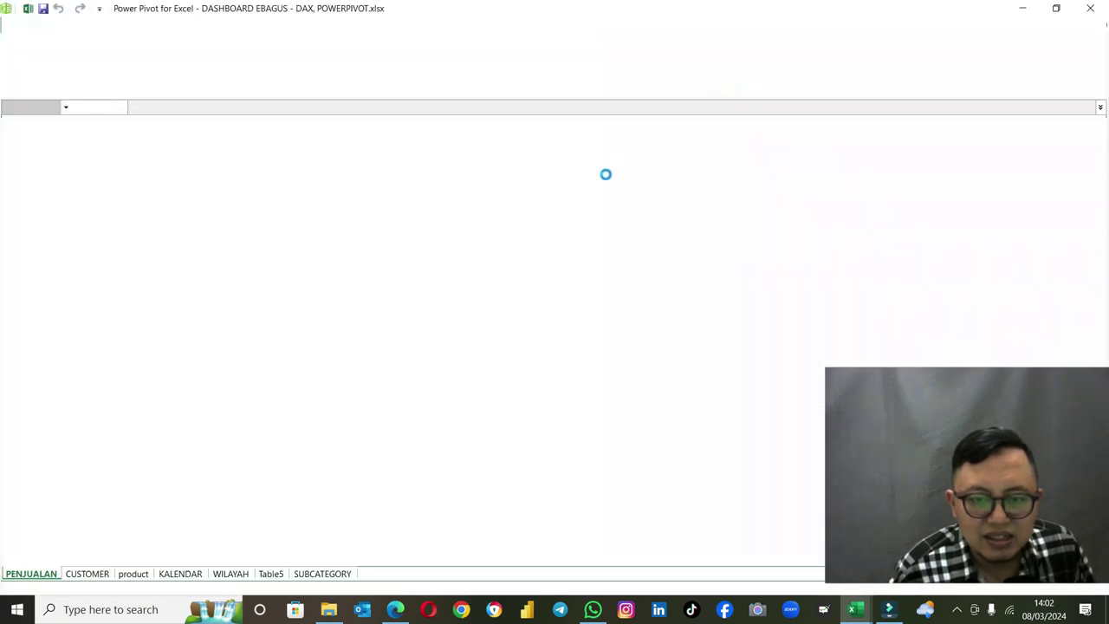
{"action": "left_click", "coordinate": [704, 68]}
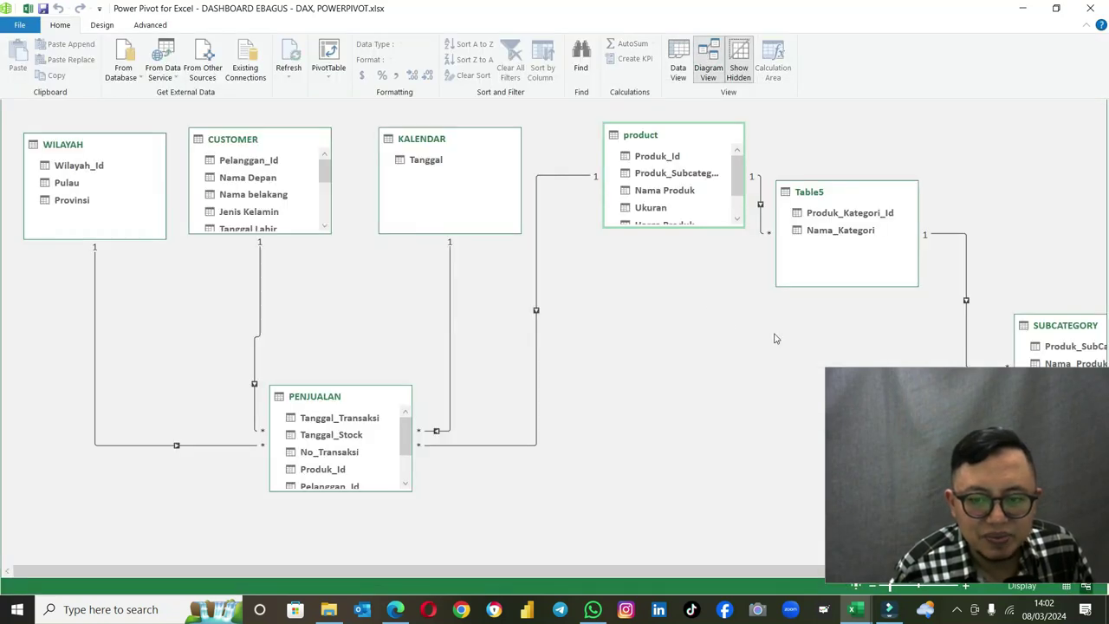
{"action": "left_click_drag", "start_coordinate": [823, 193], "coordinate": [834, 135]}
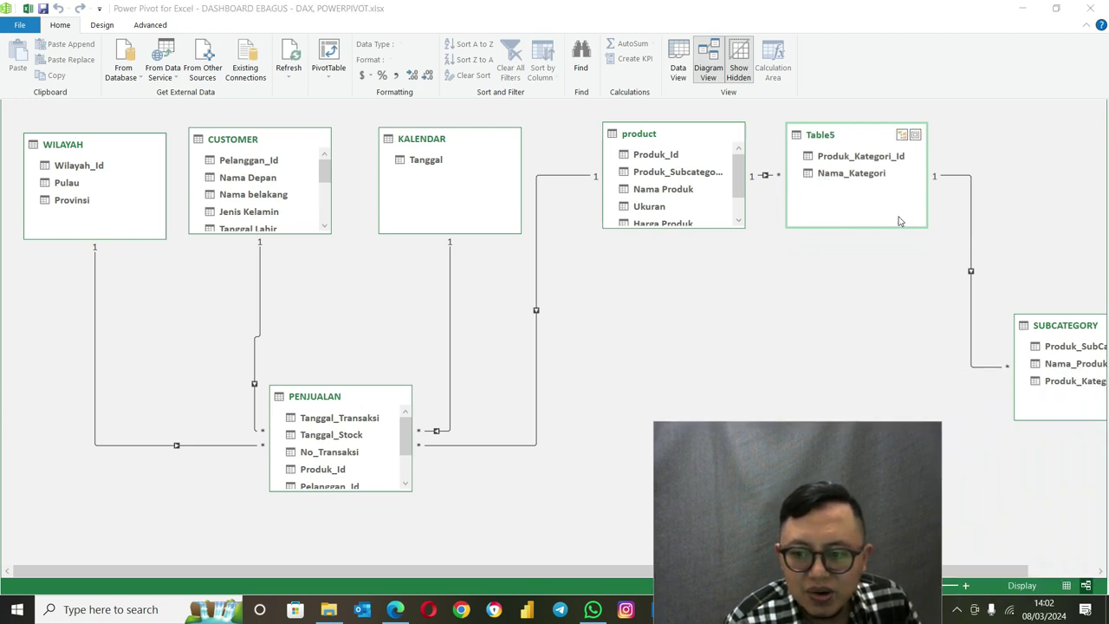
{"action": "left_click", "coordinate": [1061, 344]}
{"action": "left_click_drag", "start_coordinate": [1033, 325], "coordinate": [981, 197]}
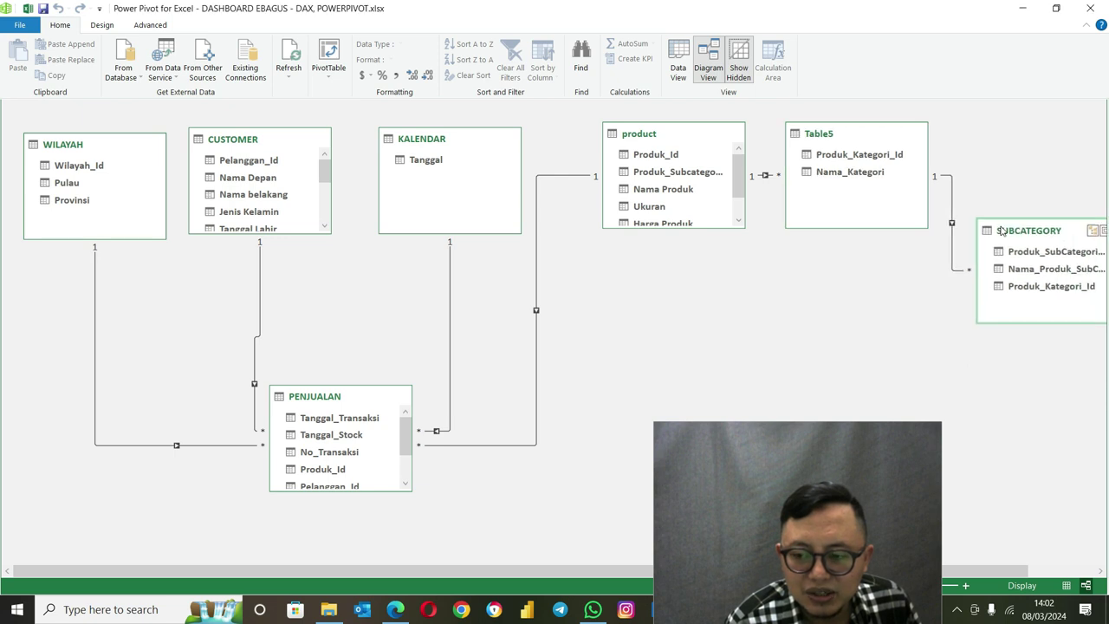
{"action": "mouse_move", "coordinate": [1032, 201]}
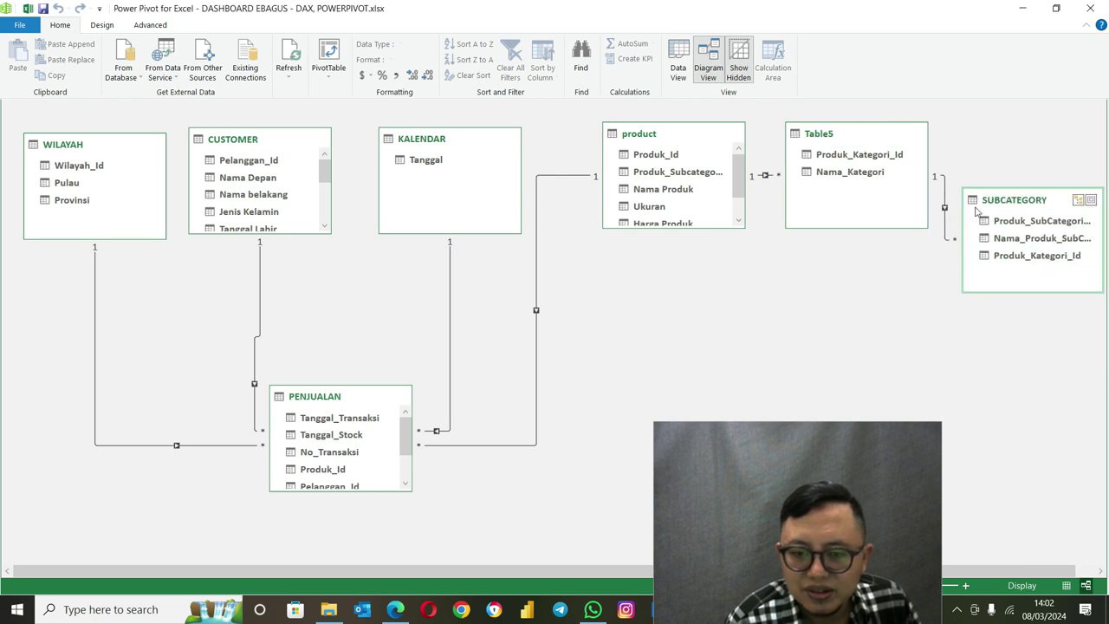
- Rearrange PENJUALAN, product, Table5 and SUBCATEGORY so the snowflake chain sits beside PENJUALAN
{"action": "left_click_drag", "start_coordinate": [320, 403], "coordinate": [222, 417]}
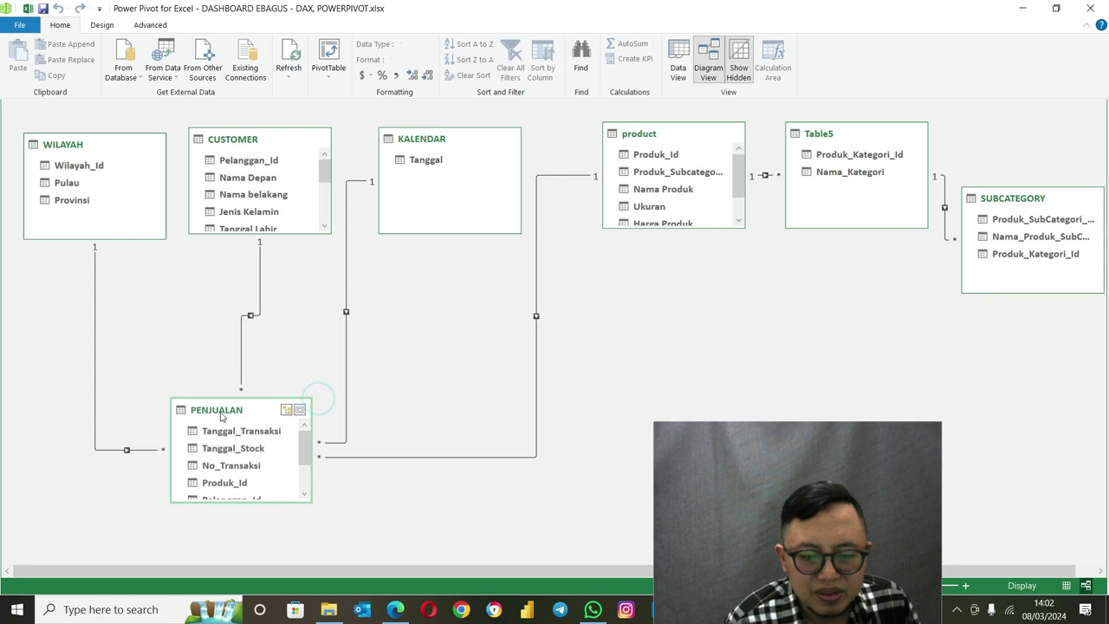
{"action": "left_click_drag", "start_coordinate": [1012, 201], "coordinate": [1015, 135]}
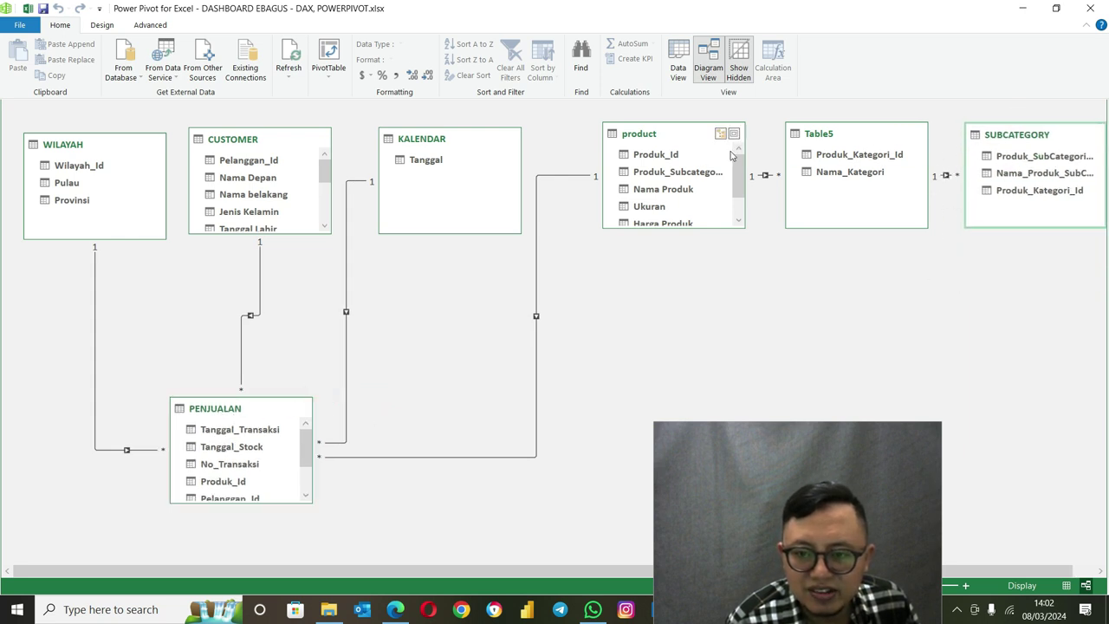
{"action": "left_click_drag", "start_coordinate": [667, 133], "coordinate": [691, 289]}
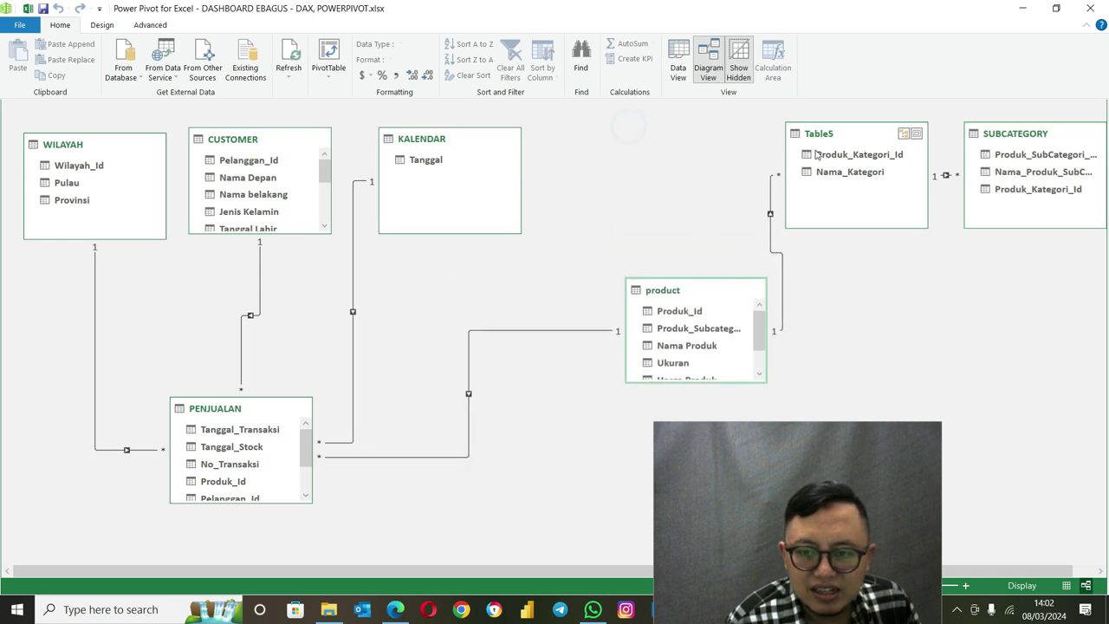
{"action": "left_click_drag", "start_coordinate": [817, 154], "coordinate": [844, 212]}
{"action": "left_click_drag", "start_coordinate": [688, 290], "coordinate": [675, 252]}
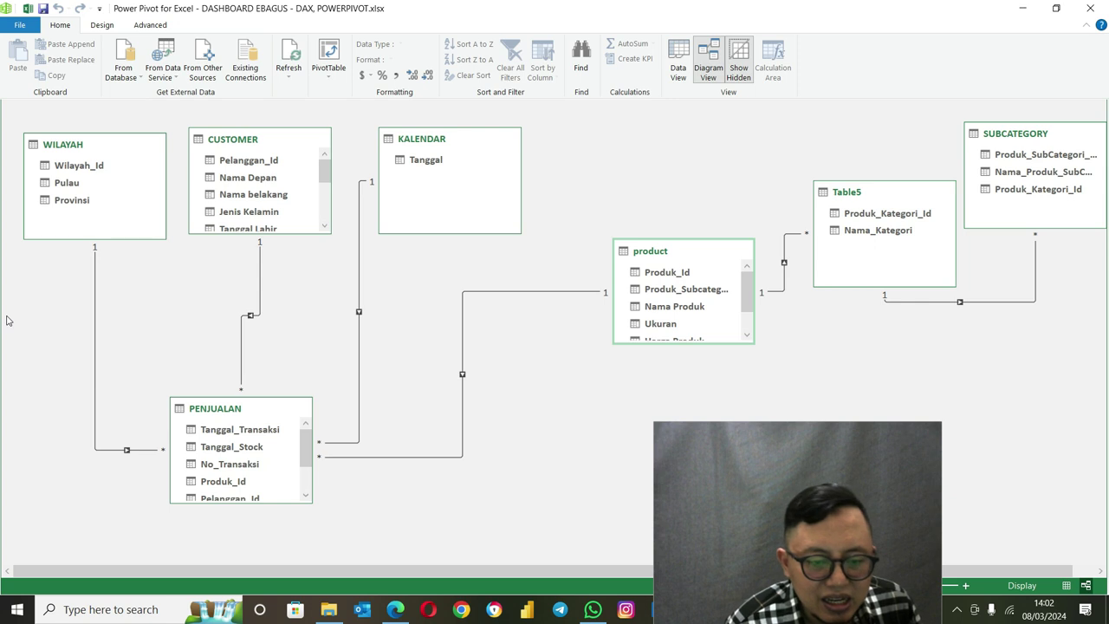
{"action": "left_click_drag", "start_coordinate": [212, 406], "coordinate": [131, 421]}
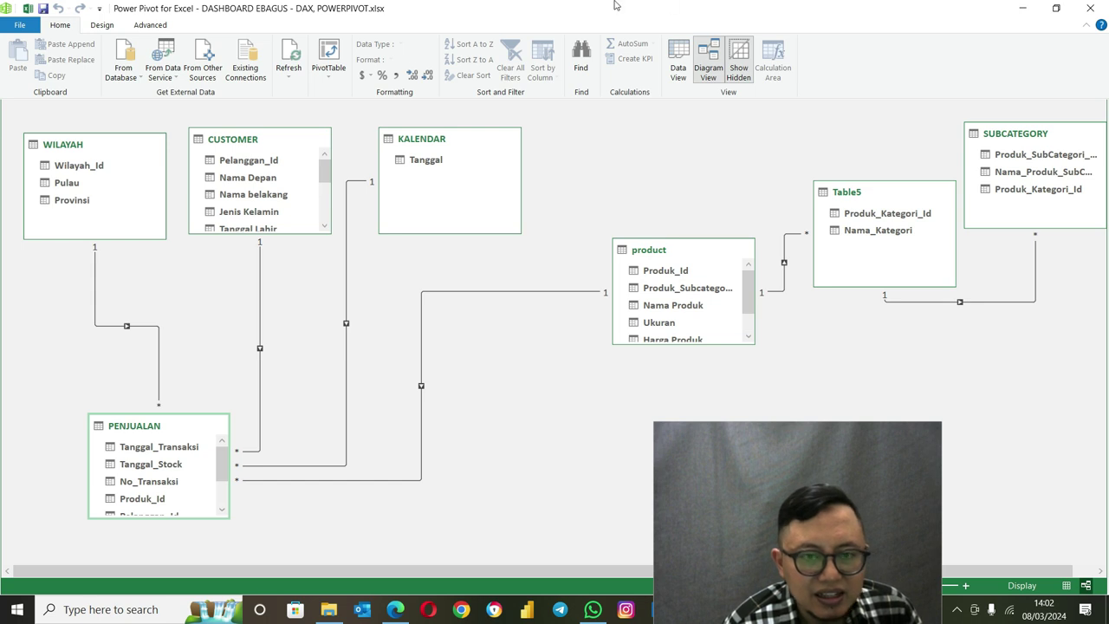
- Back in the workbook, relate RETURN's Product_id to product's Produk_Id
{"action": "left_click", "coordinate": [1093, 9]}
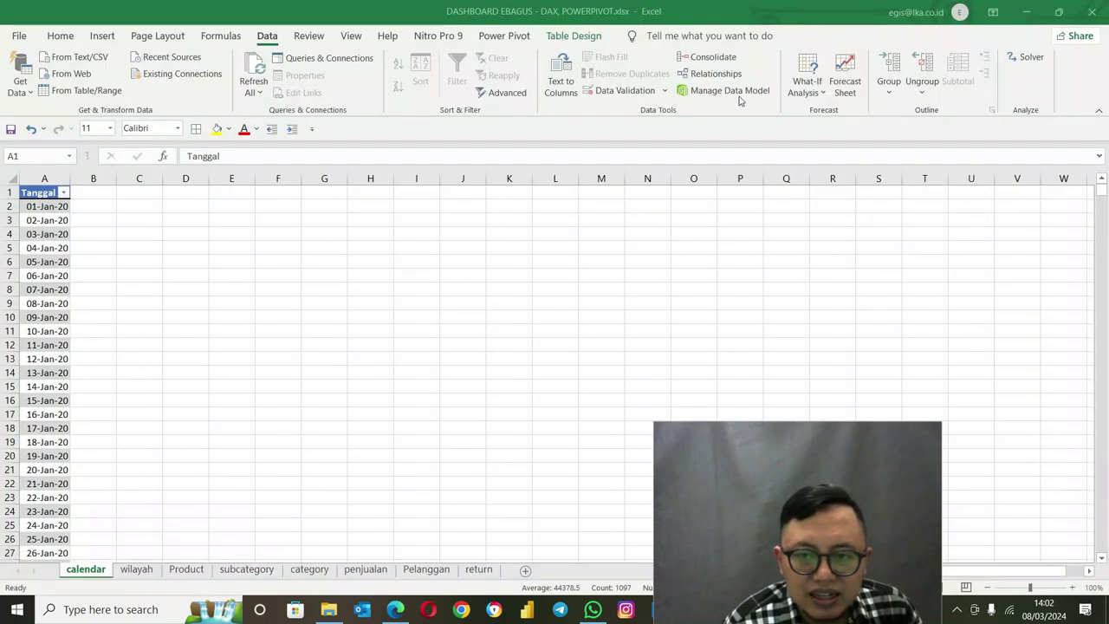
{"action": "left_click", "coordinate": [731, 78]}
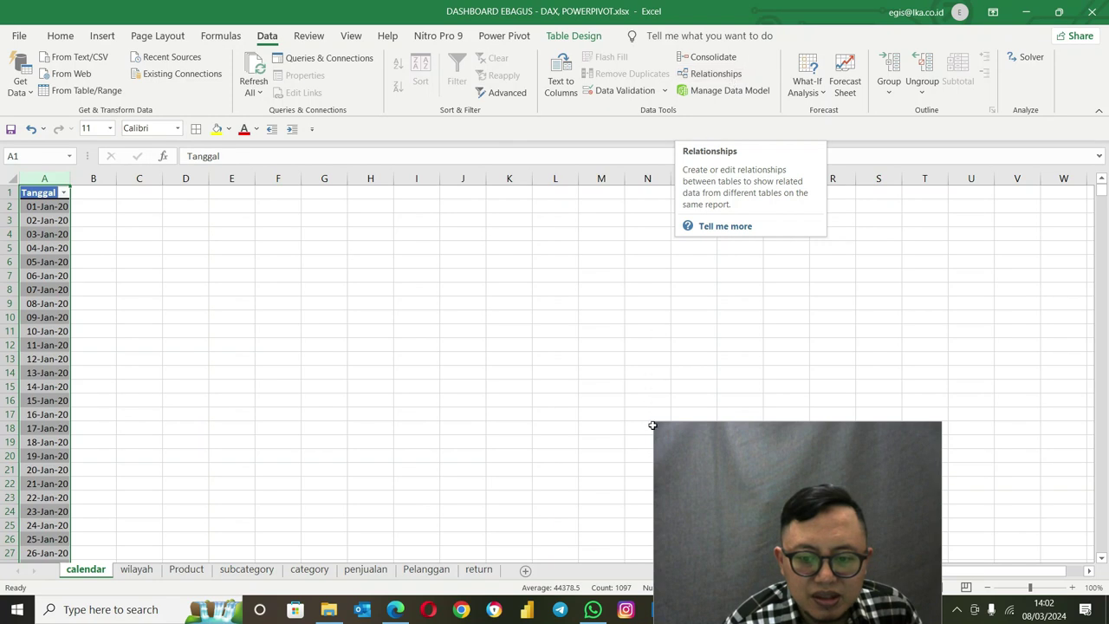
{"action": "left_click", "coordinate": [710, 73]}
{"action": "left_click", "coordinate": [689, 208]}
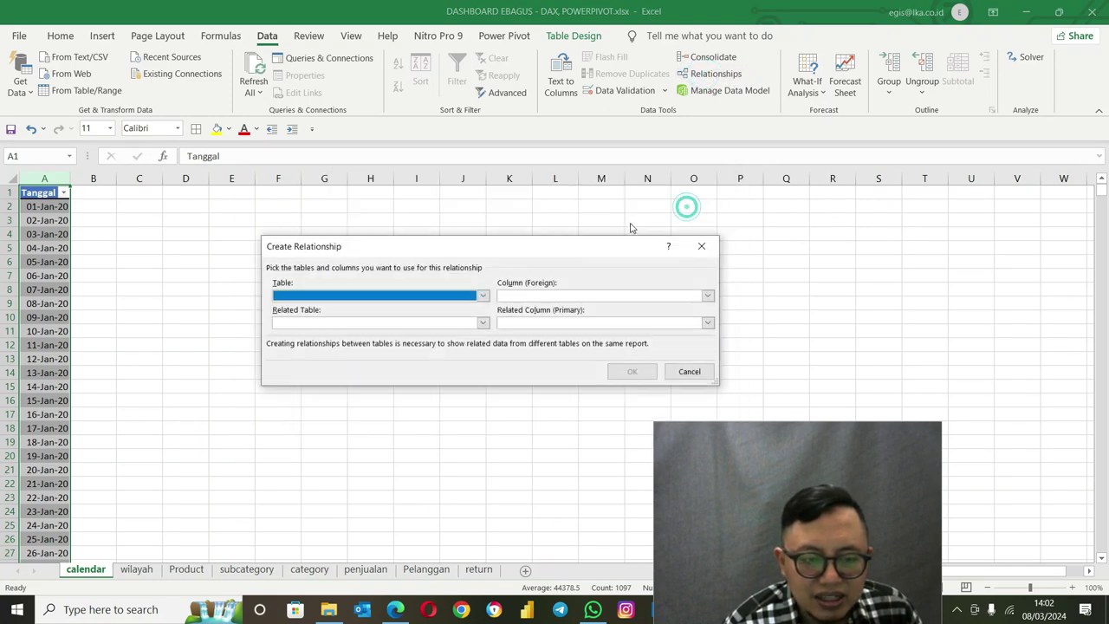
{"action": "left_click", "coordinate": [436, 302]}
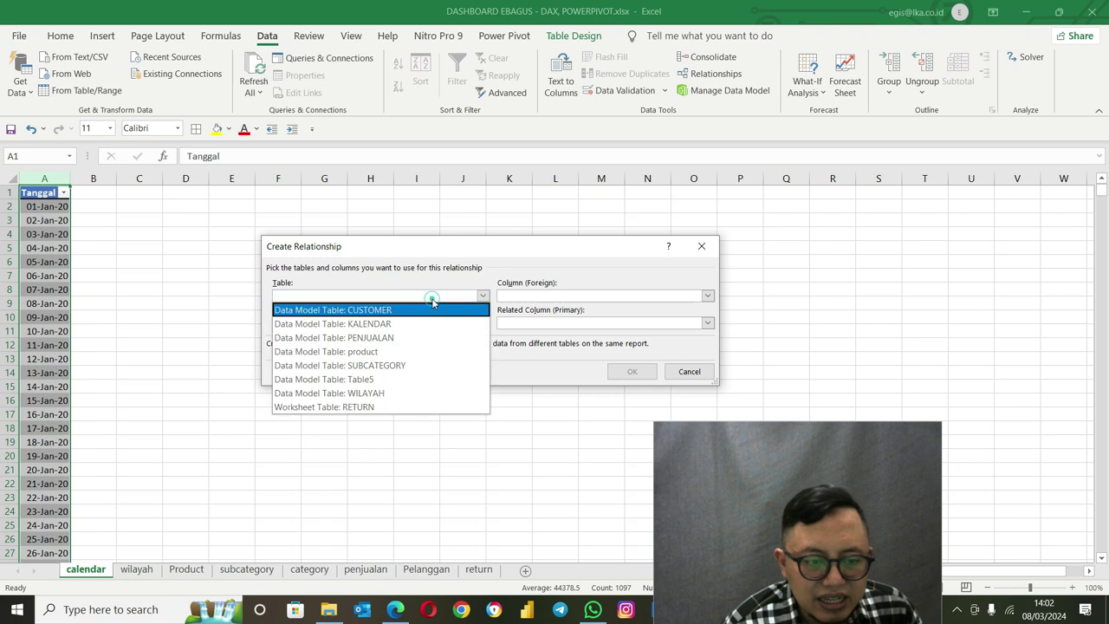
{"action": "left_click", "coordinate": [398, 401]}
{"action": "left_click", "coordinate": [543, 299]}
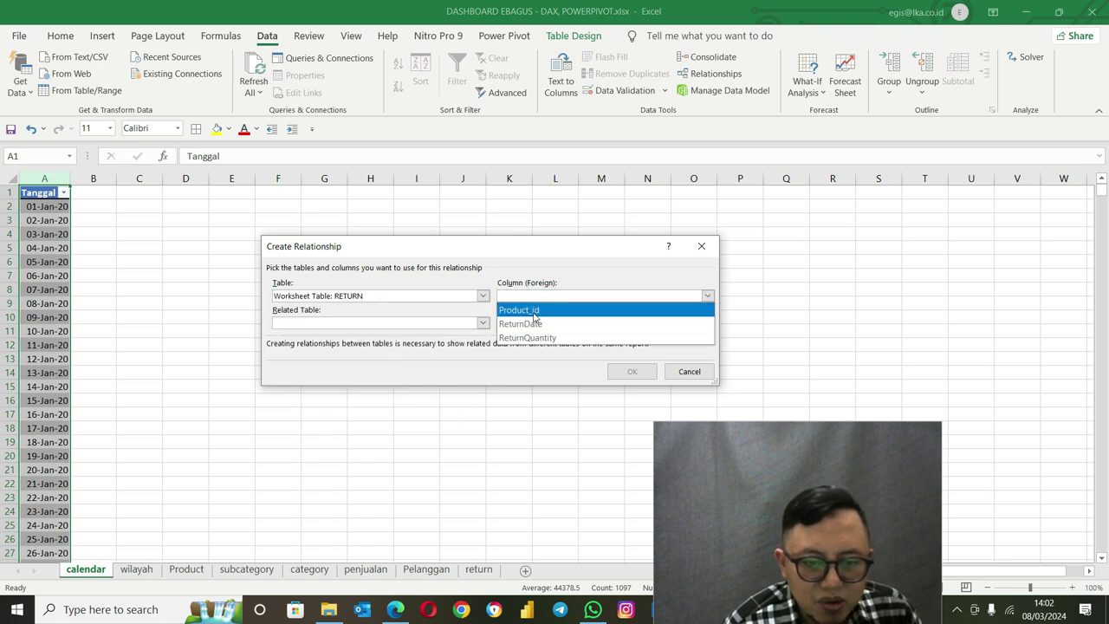
{"action": "left_click", "coordinate": [533, 308]}
{"action": "left_click", "coordinate": [473, 322]}
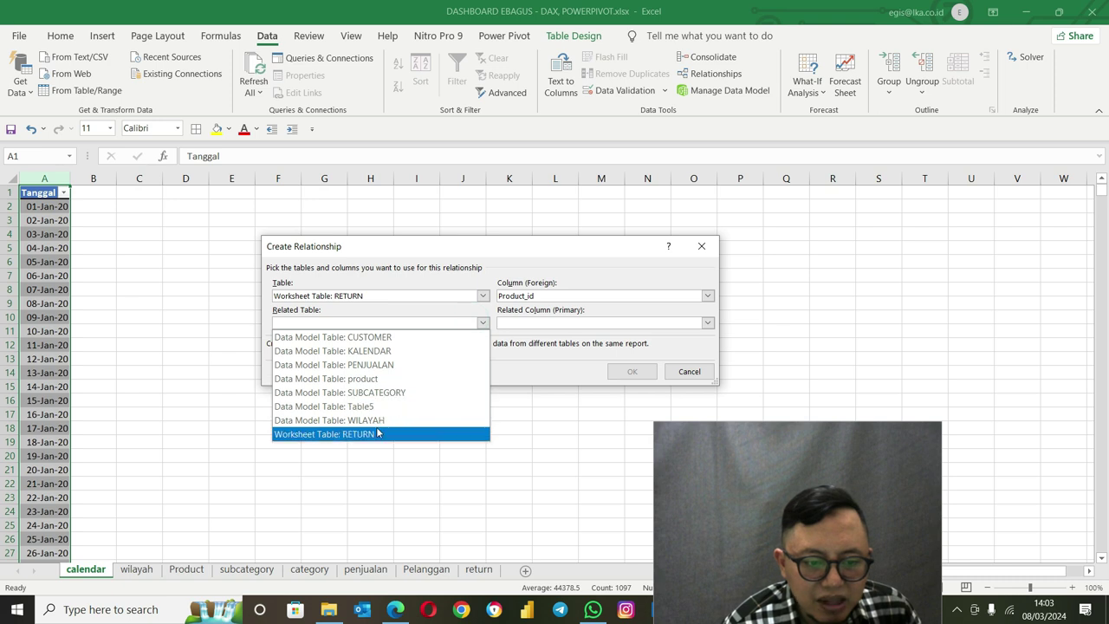
{"action": "left_click", "coordinate": [386, 379]}
{"action": "left_click", "coordinate": [531, 325]}
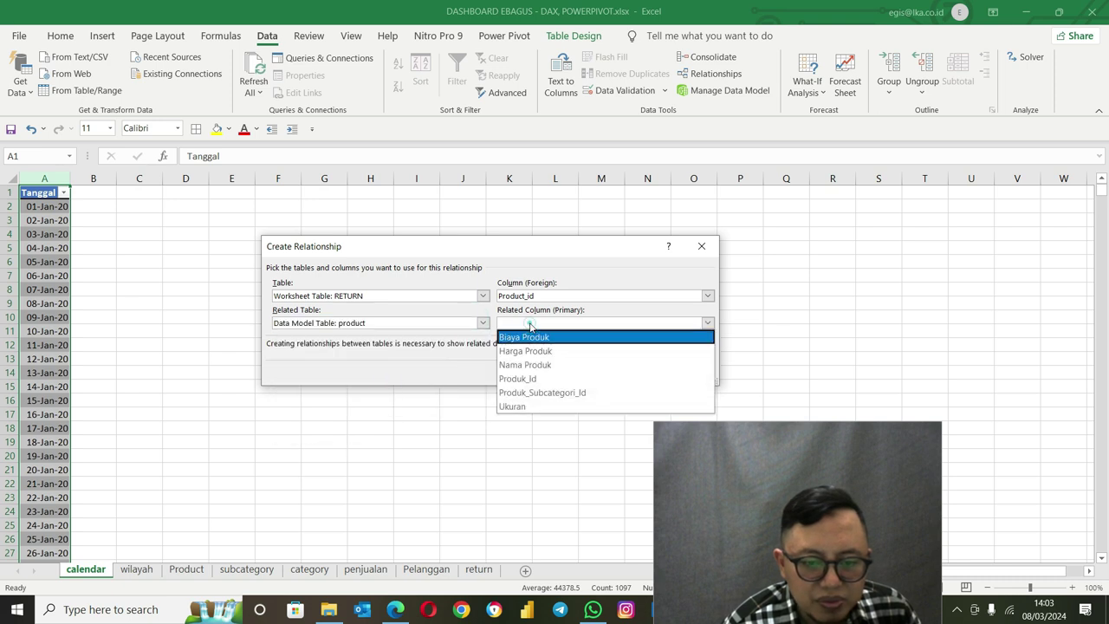
{"action": "left_click", "coordinate": [521, 379]}
{"action": "left_click", "coordinate": [622, 370]}
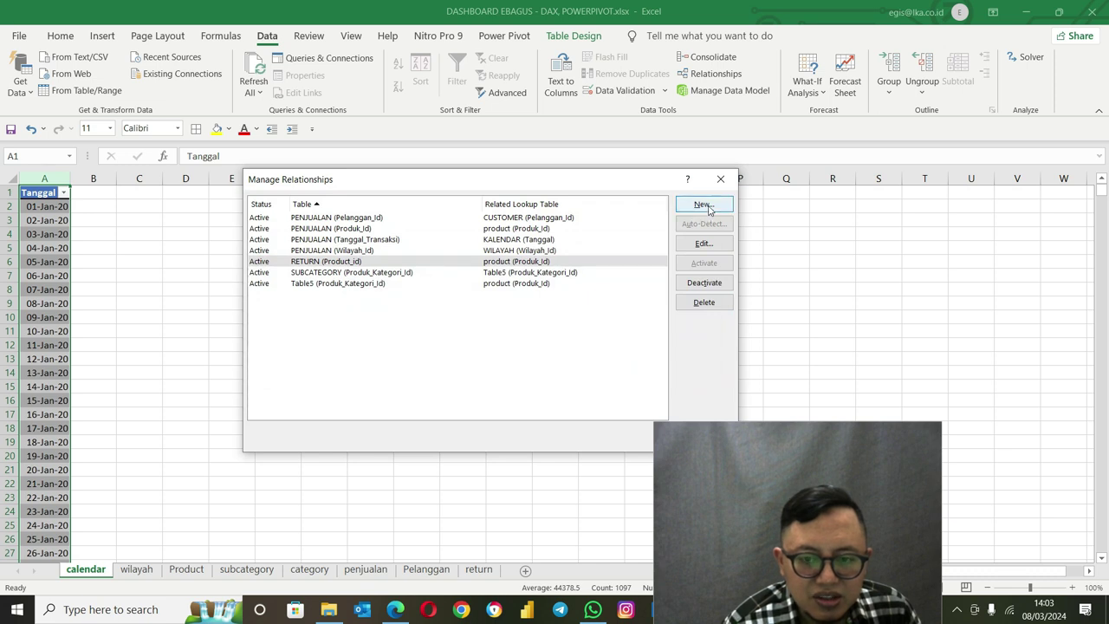
- Relate RETURN's ReturnDate to KALENDAR's Tanggal column and close the relationships list
{"action": "left_click", "coordinate": [704, 206]}
{"action": "left_click", "coordinate": [422, 298]}
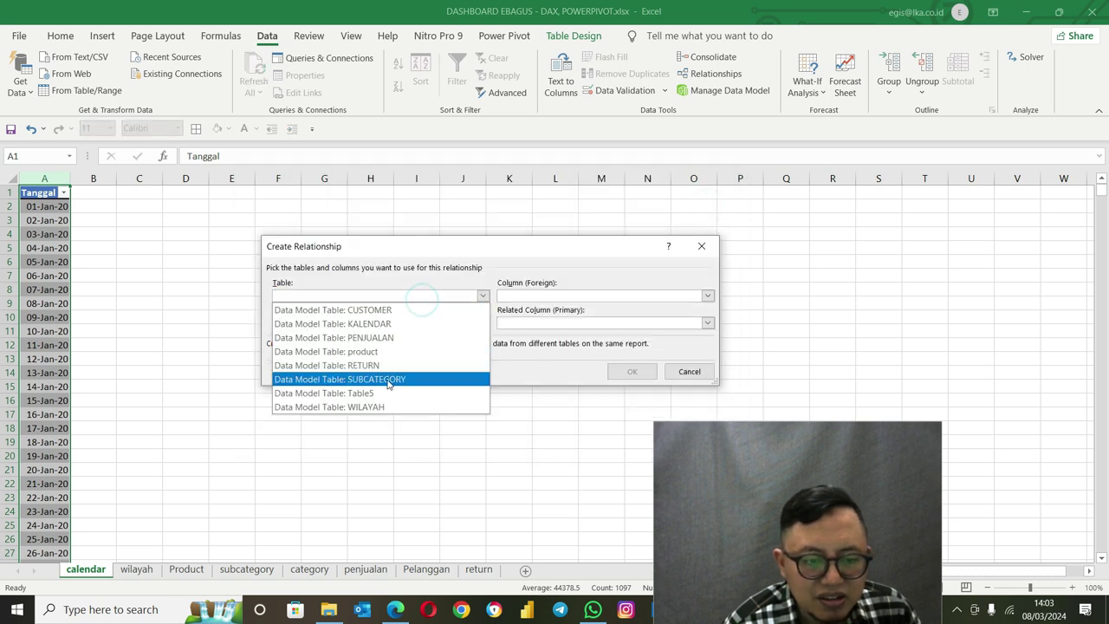
{"action": "left_click", "coordinate": [386, 364]}
{"action": "left_click", "coordinate": [538, 298]}
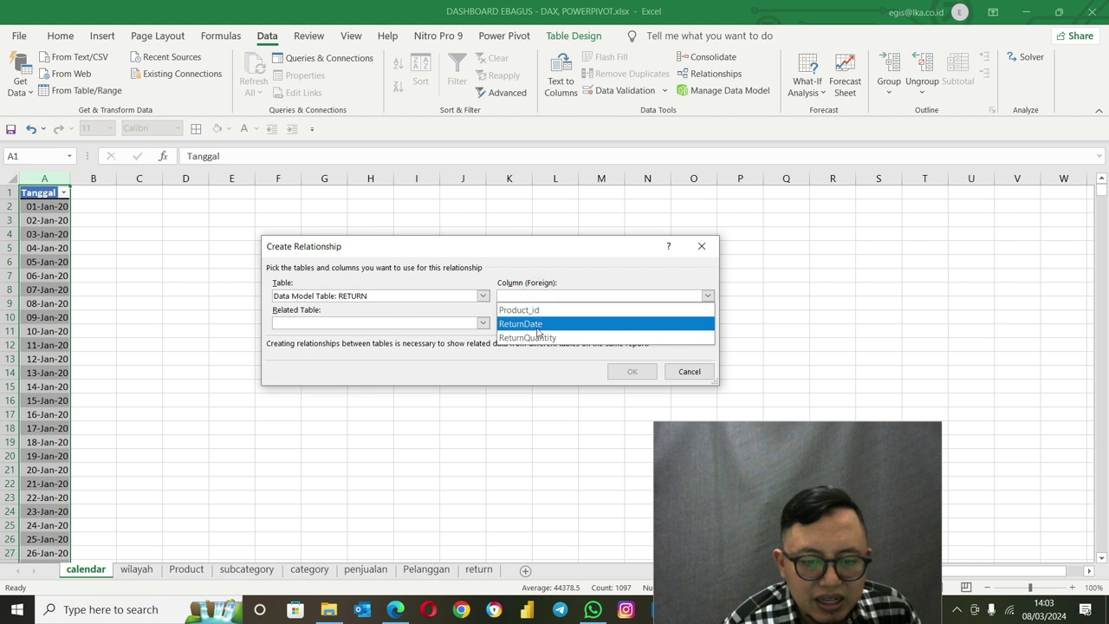
{"action": "left_click", "coordinate": [541, 325]}
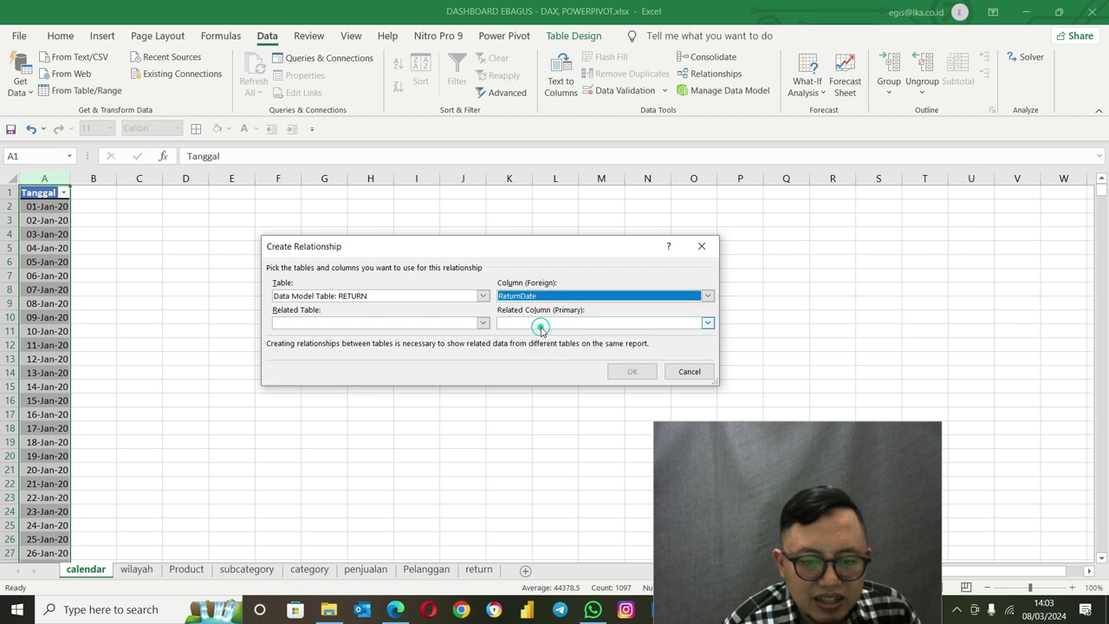
{"action": "left_click", "coordinate": [449, 325]}
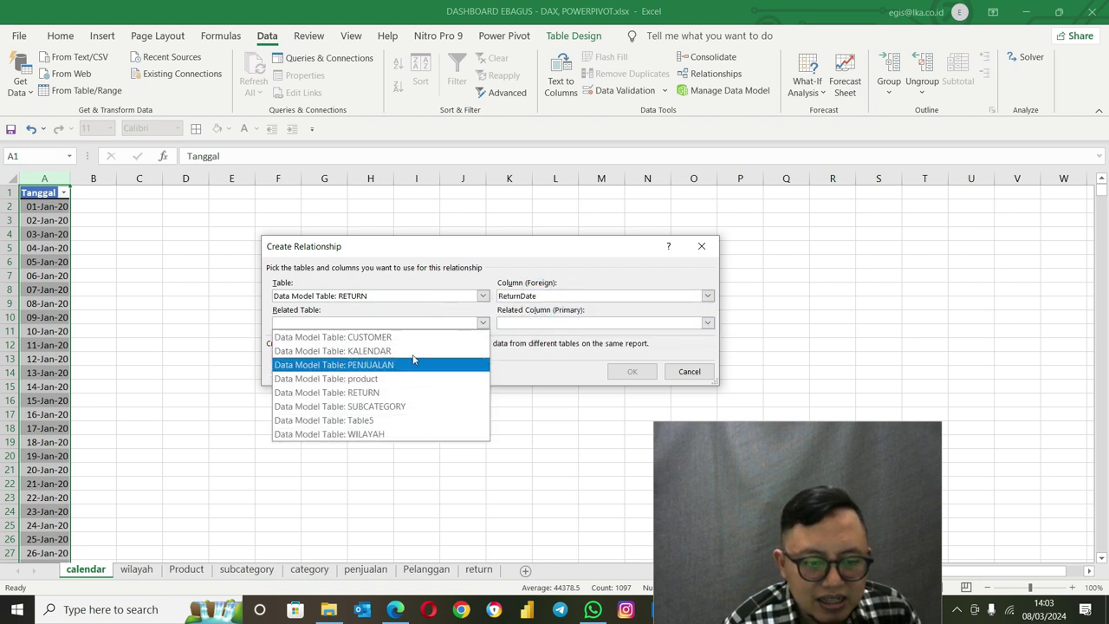
{"action": "left_click", "coordinate": [407, 351]}
{"action": "left_click", "coordinate": [507, 324]}
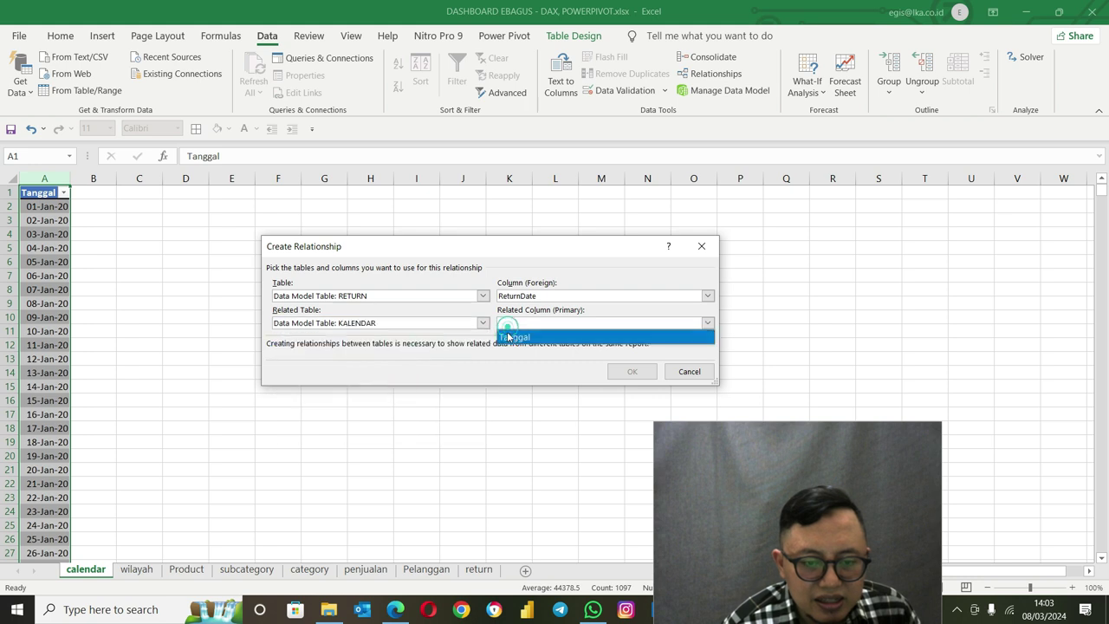
{"action": "left_click", "coordinate": [510, 336]}
{"action": "left_click", "coordinate": [629, 372]}
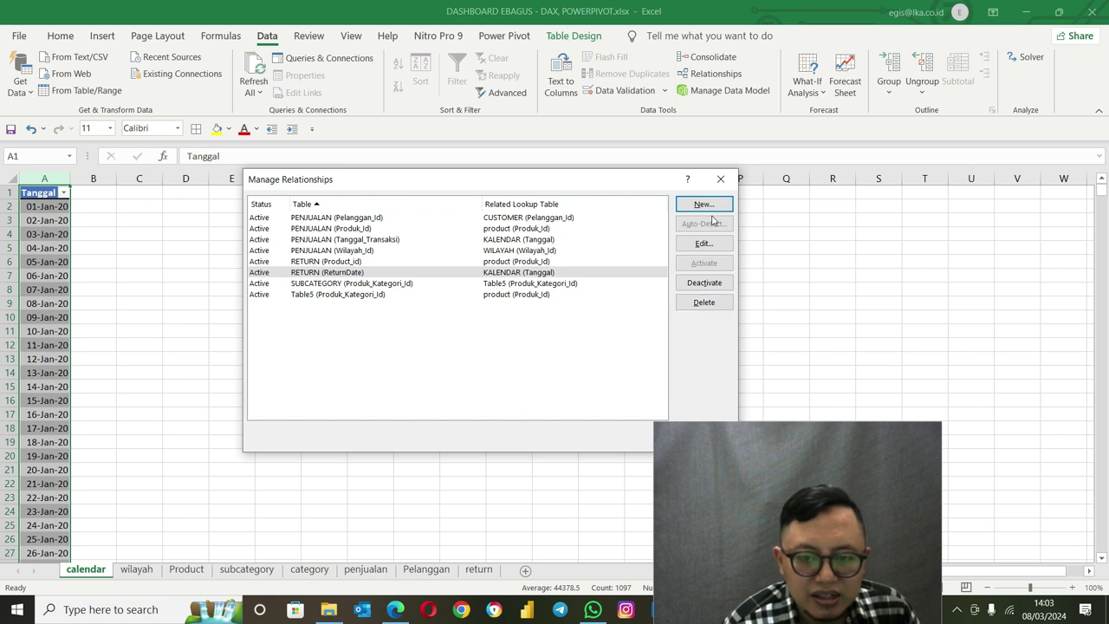
{"action": "left_click", "coordinate": [725, 182]}
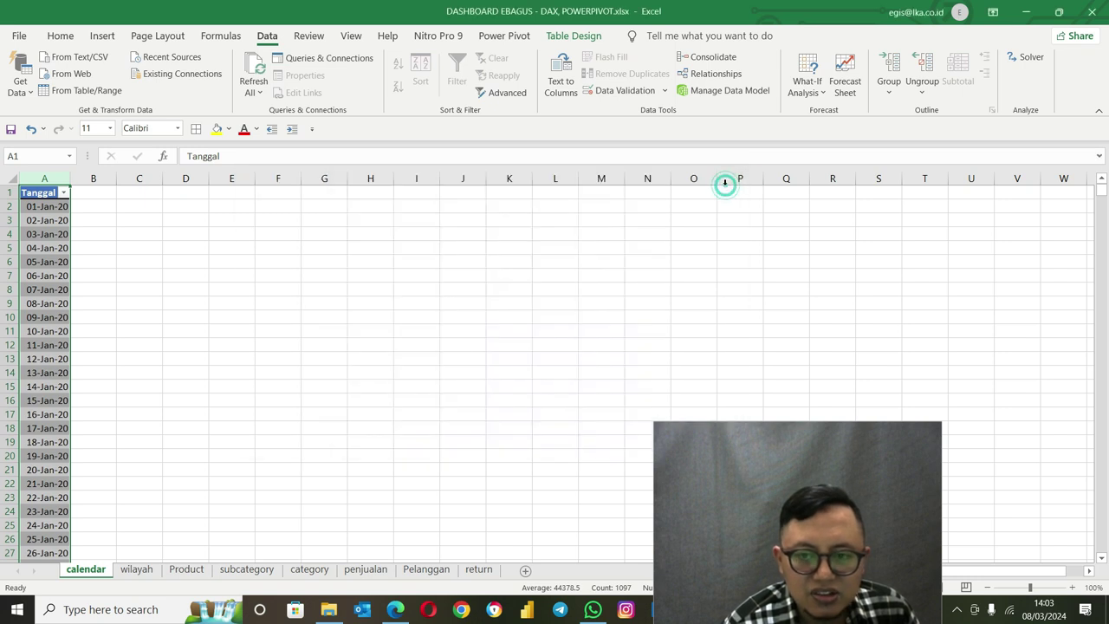
- Show the data model diagram and move RETURN to the lower left beside PENJUALAN
{"action": "left_click", "coordinate": [718, 90]}
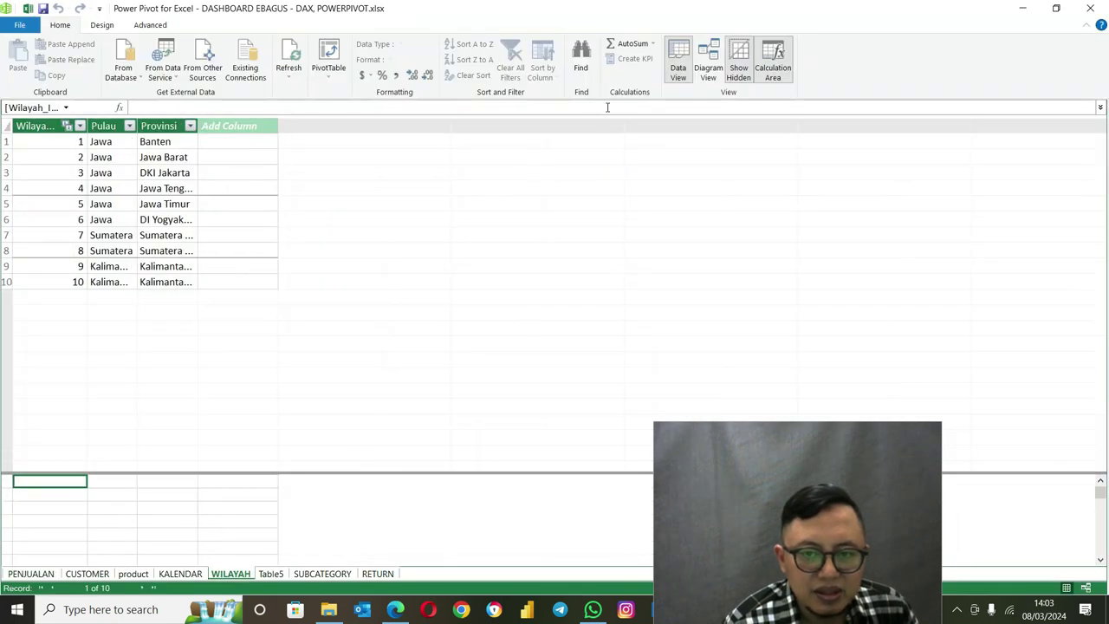
{"action": "left_click", "coordinate": [708, 66]}
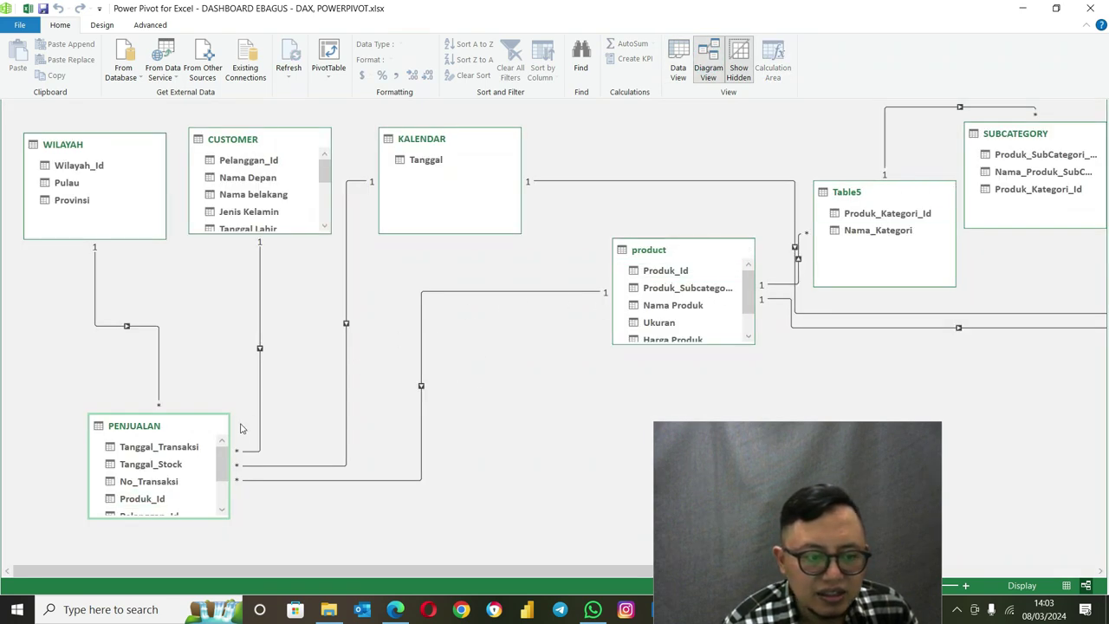
{"action": "left_click_drag", "start_coordinate": [171, 435], "coordinate": [148, 442]}
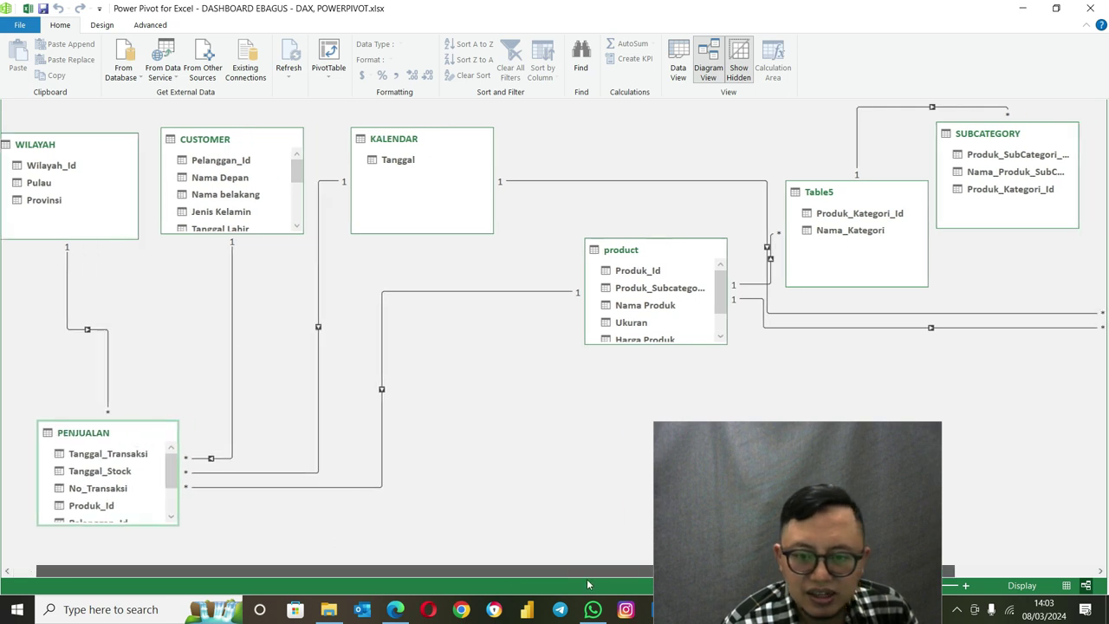
{"action": "left_click_drag", "start_coordinate": [510, 570], "coordinate": [673, 570]}
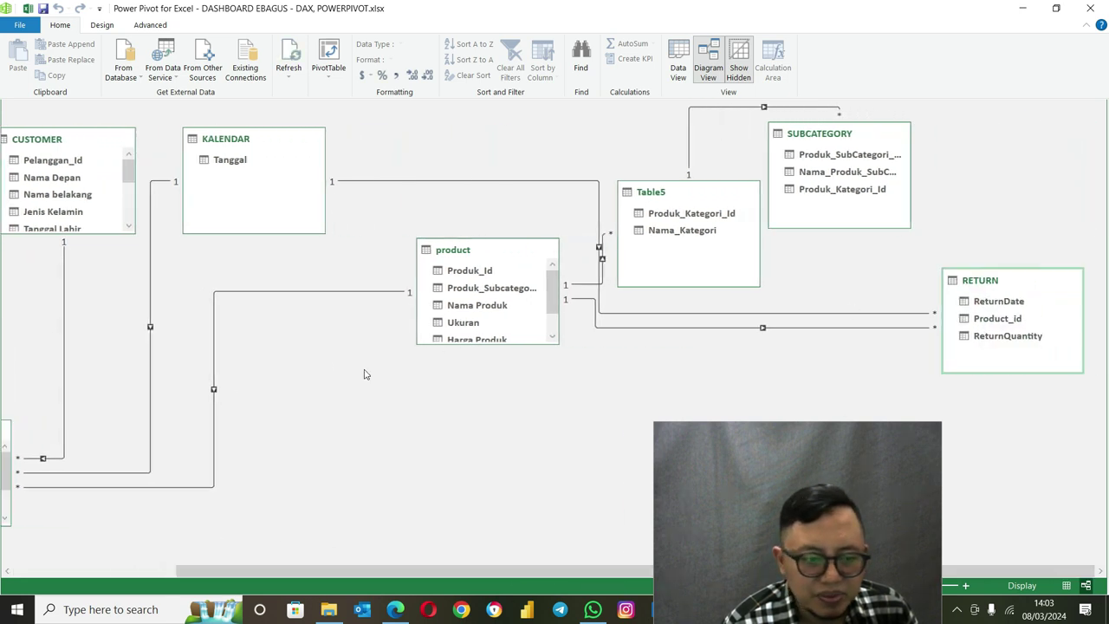
{"action": "left_click_drag", "start_coordinate": [997, 293], "coordinate": [191, 440]}
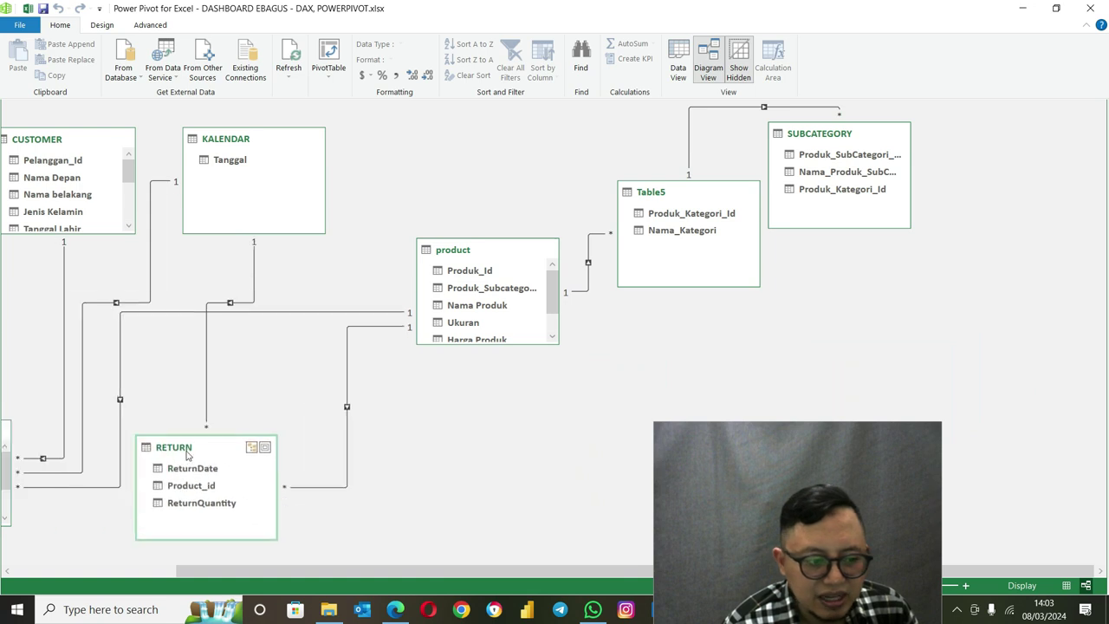
{"action": "scroll", "coordinate": [191, 440], "scroll_direction": "left", "scroll_amount": 5}
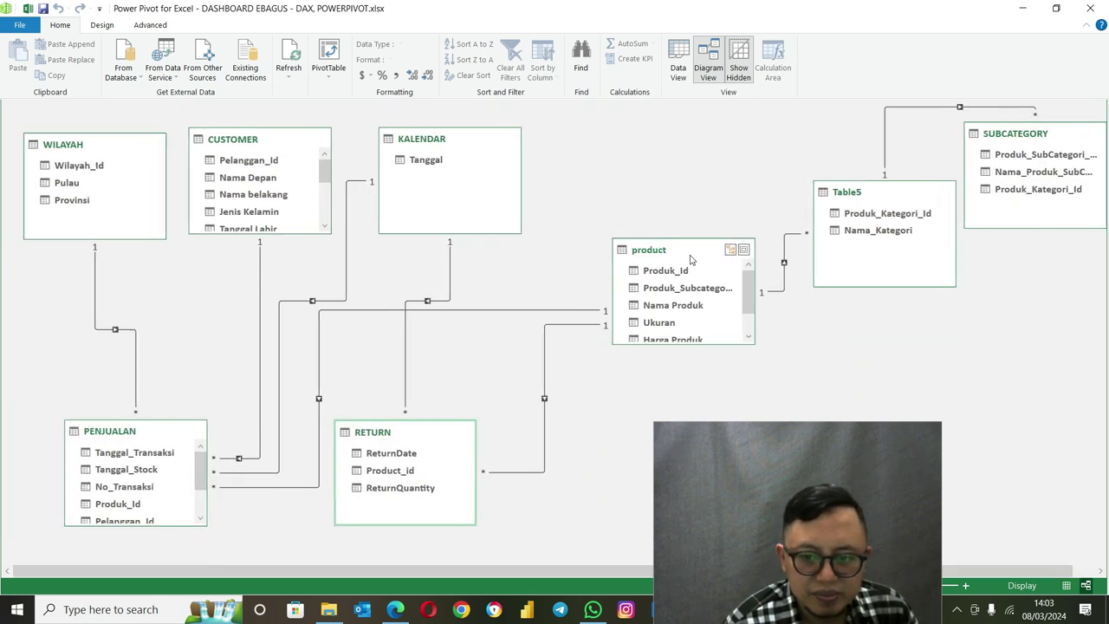
- Fine-tune the product, Table5 and RETURN positions, then close Power Pivot
{"action": "left_click_drag", "start_coordinate": [691, 257], "coordinate": [699, 289]}
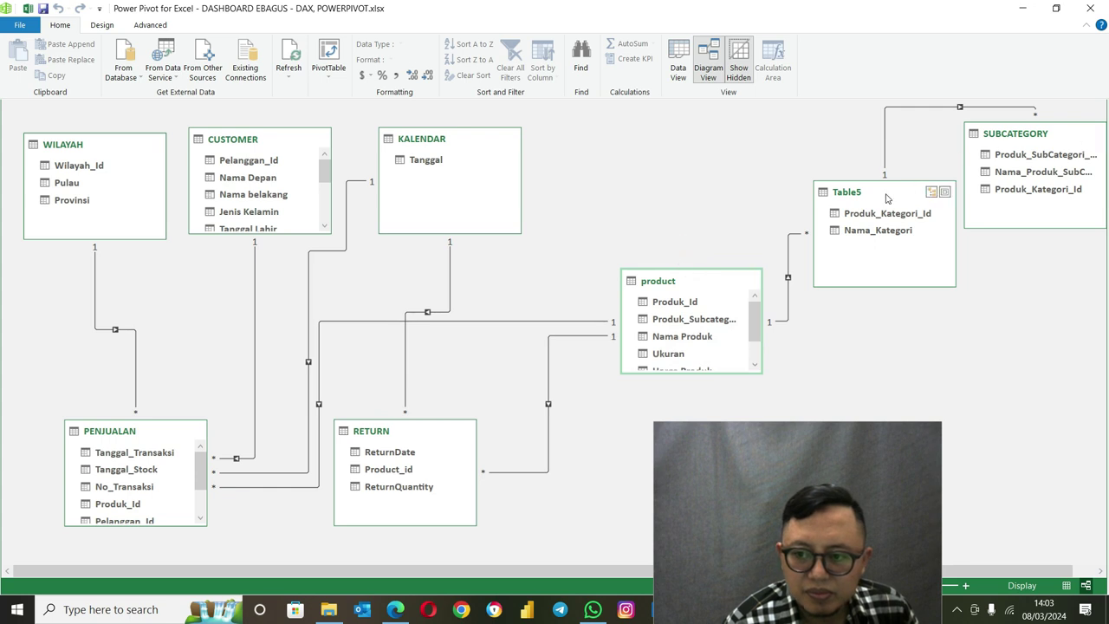
{"action": "left_click_drag", "start_coordinate": [887, 198], "coordinate": [872, 264]}
{"action": "mouse_move", "coordinate": [692, 290]}
{"action": "left_mouse_down"}
{"action": "mouse_move", "coordinate": [609, 275]}
{"action": "mouse_move", "coordinate": [622, 263]}
{"action": "left_mouse_up"}
{"action": "left_click_drag", "start_coordinate": [410, 432], "coordinate": [412, 443]}
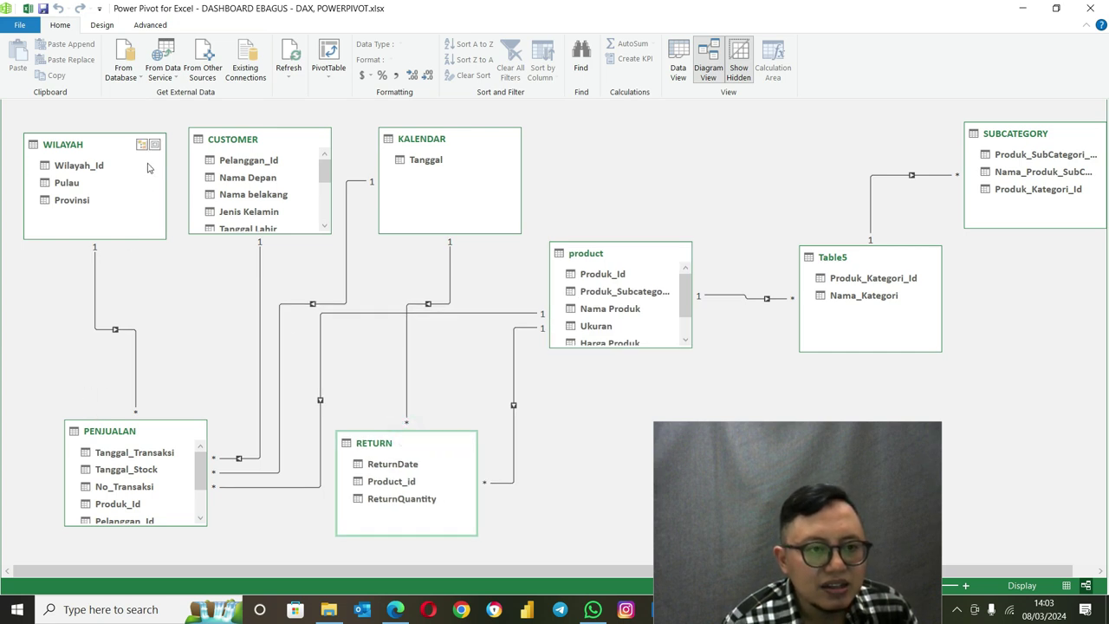
{"action": "left_click", "coordinate": [329, 76]}
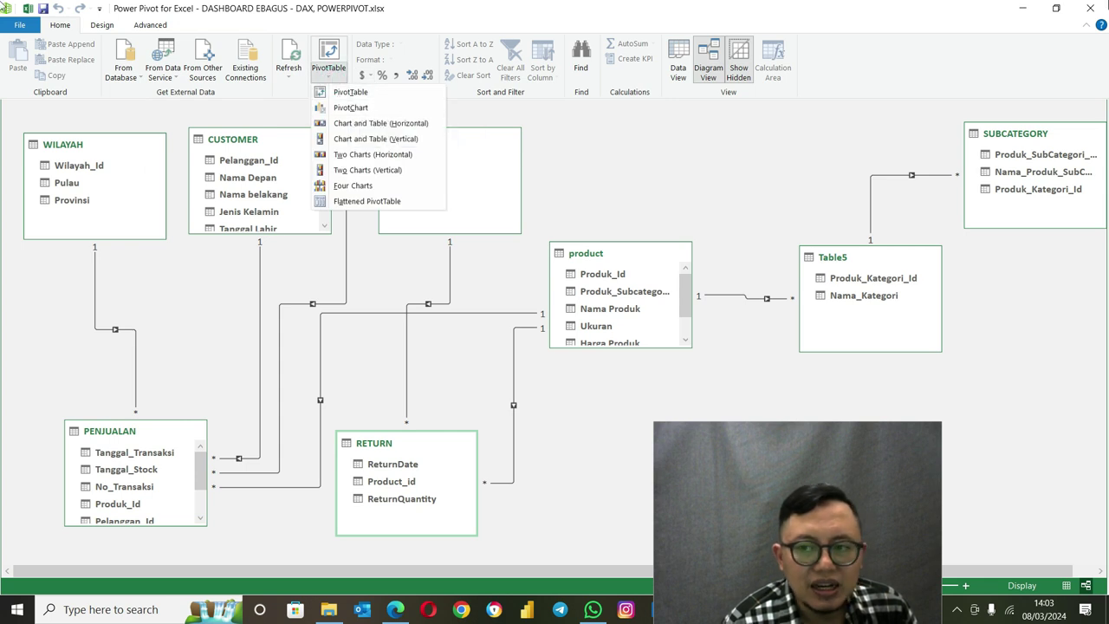
{"action": "left_click", "coordinate": [1091, 10]}
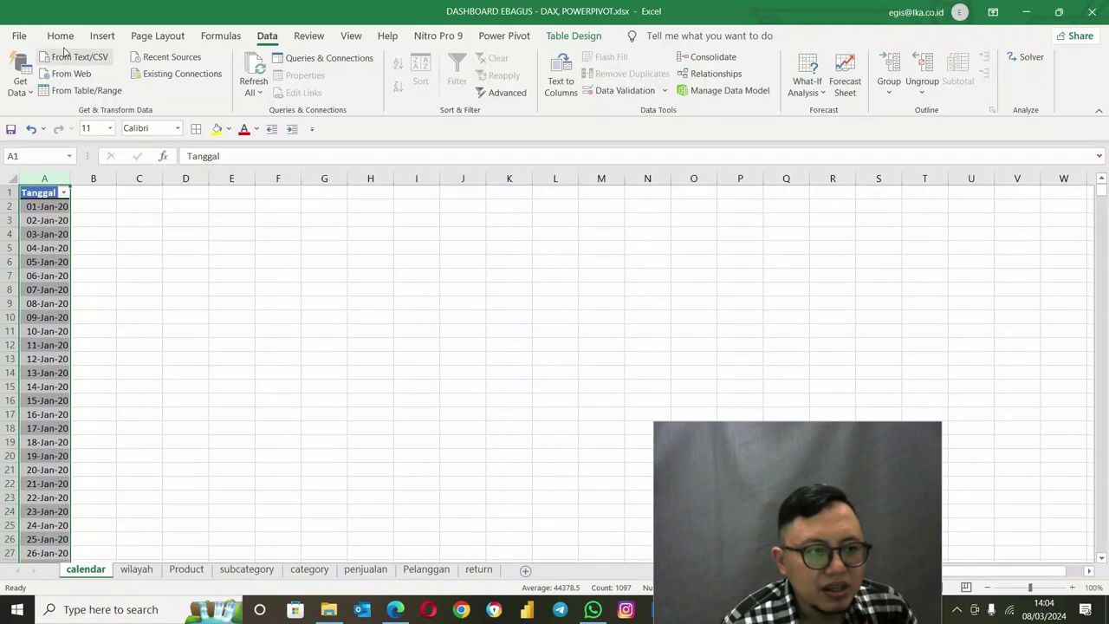
- Insert a PivotTable from the Data Model on a new worksheet, then select cell H5
{"action": "left_click", "coordinate": [101, 36]}
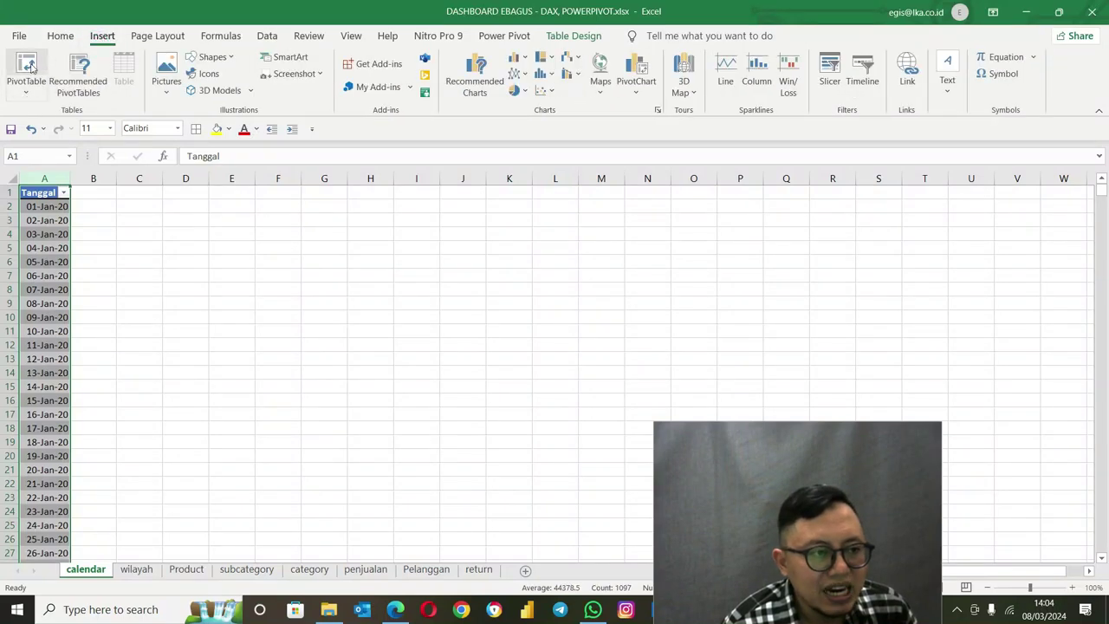
{"action": "left_click", "coordinate": [27, 81]}
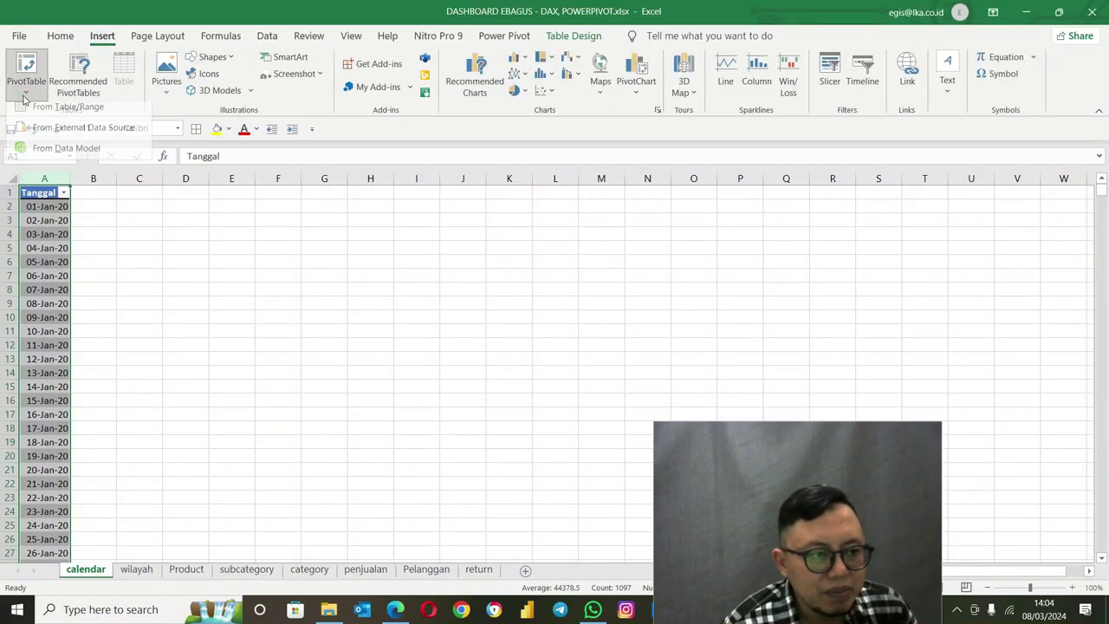
{"action": "left_click", "coordinate": [46, 157]}
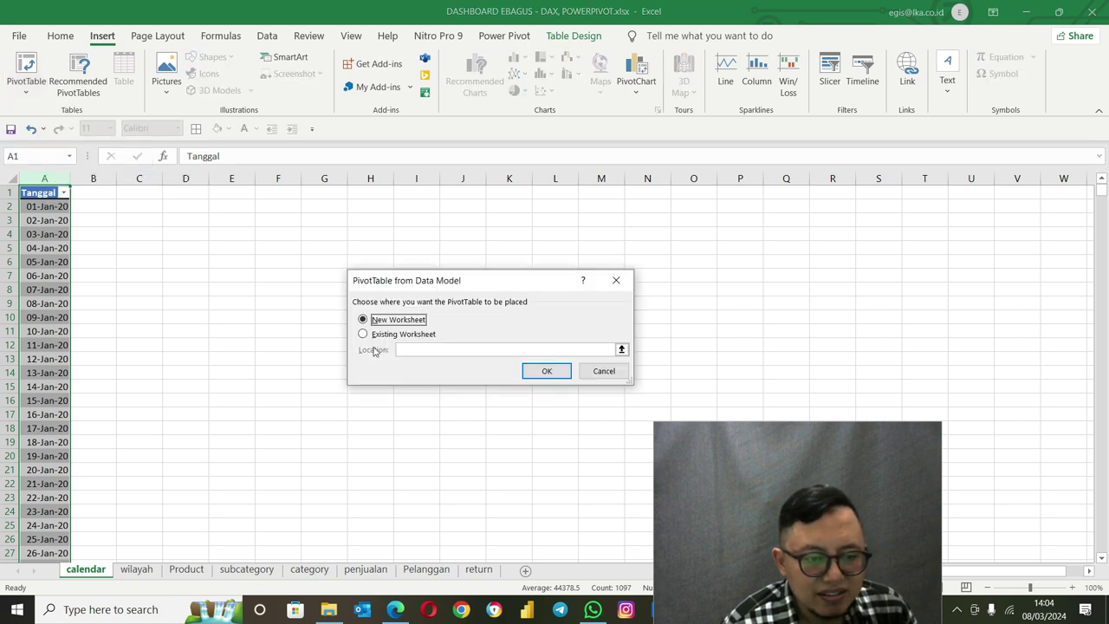
{"action": "left_click", "coordinate": [532, 376]}
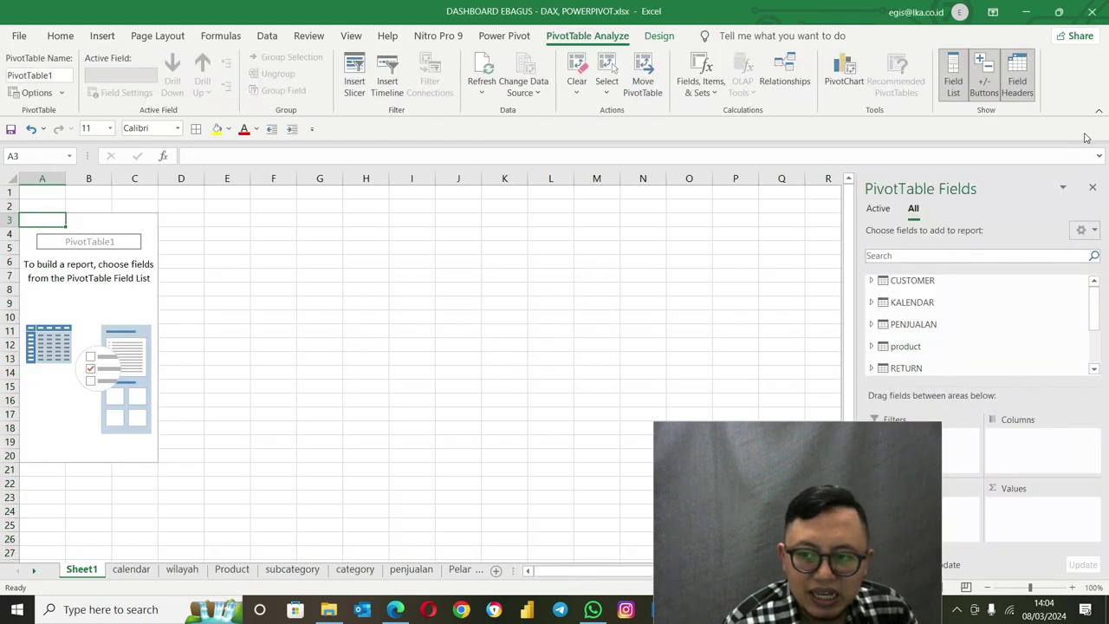
{"action": "left_click", "coordinate": [362, 249]}
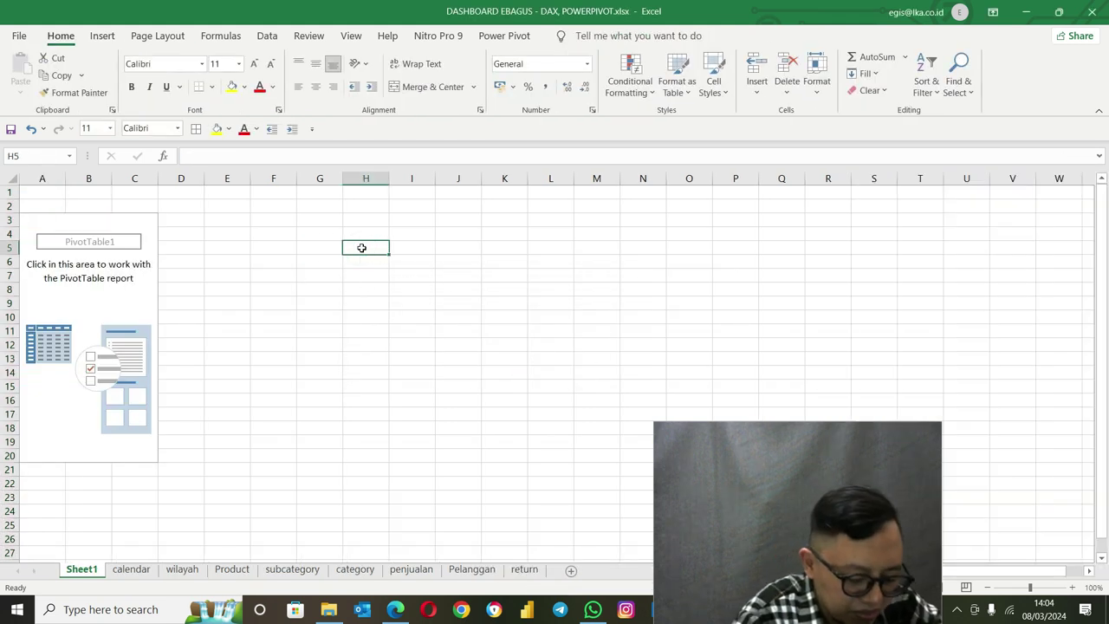
- Enter 'power pivot table' in H5 and 'pivot table' in H6, fixing the typo
{"action": "type", "text": "power piv"}
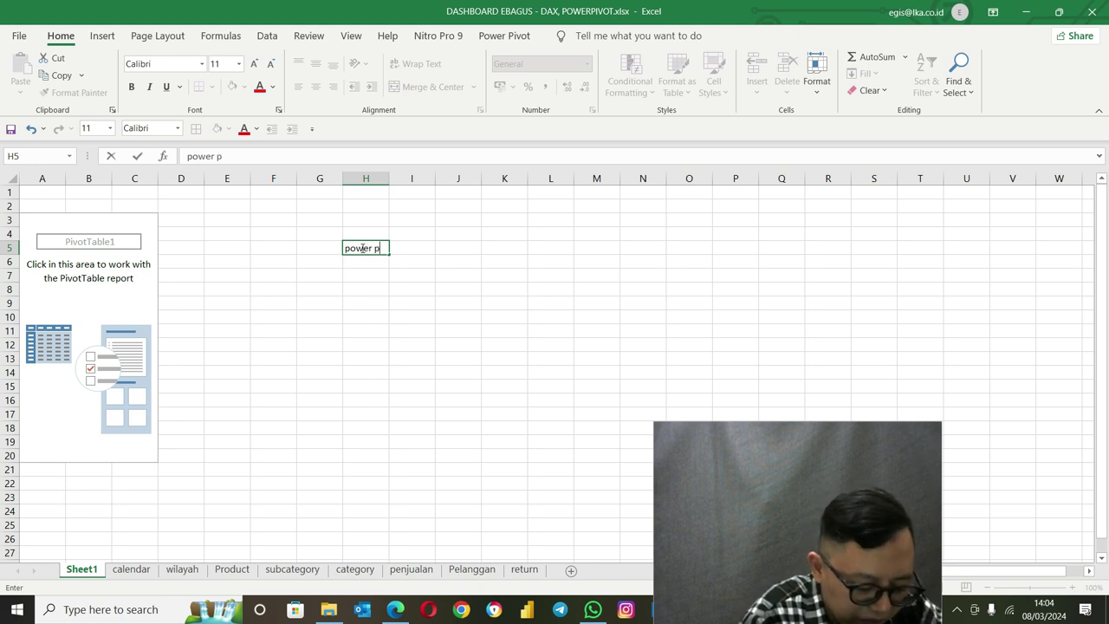
{"action": "type", "text": "ot "}
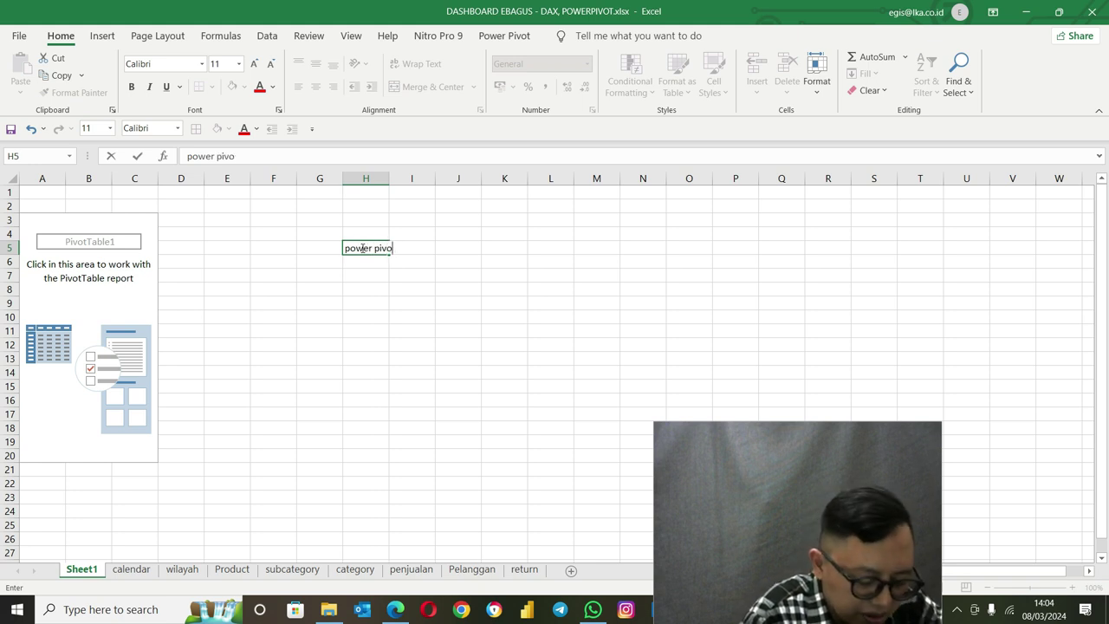
{"action": "type", "text": "table"}
{"action": "key", "text": "Return"}
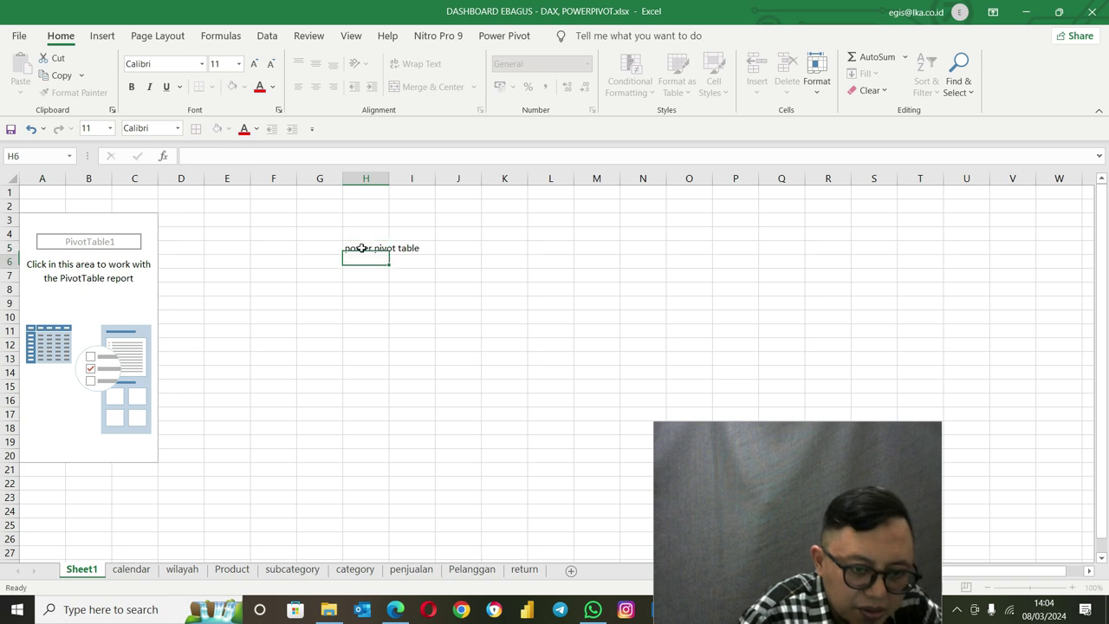
{"action": "type", "text": "picot tabl"}
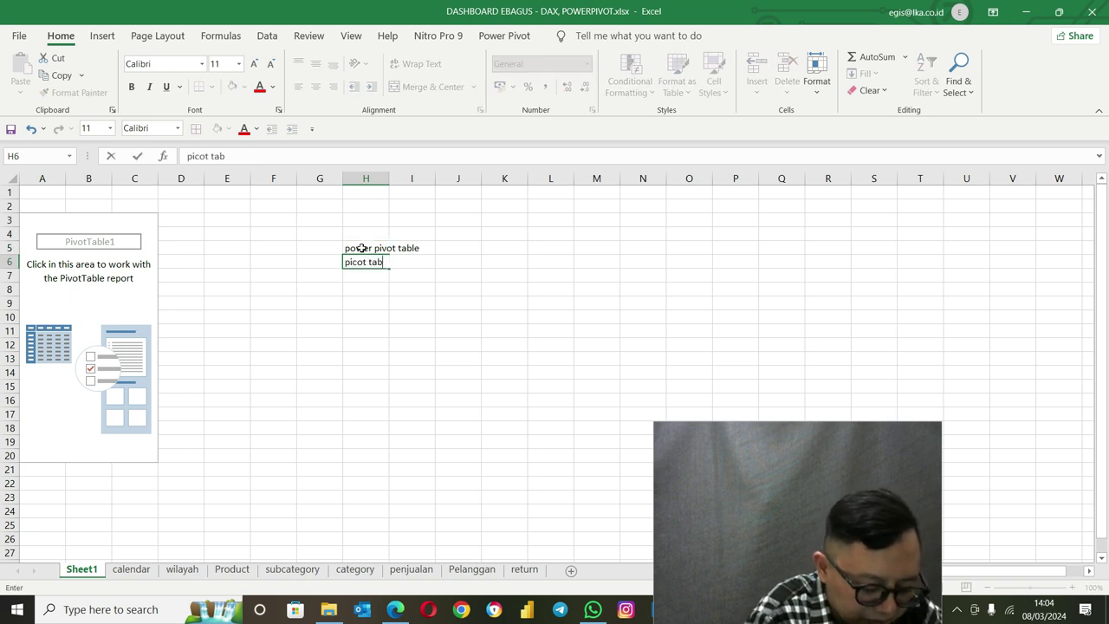
{"action": "type", "text": "e"}
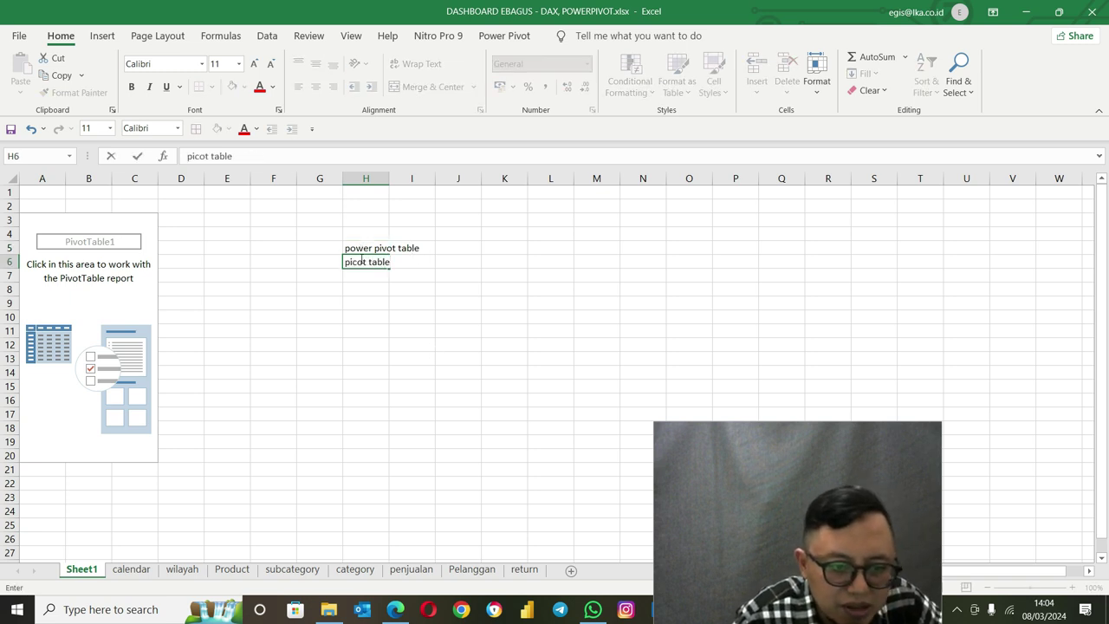
{"action": "double_click", "coordinate": [356, 262]}
{"action": "type", "text": "pivot"}
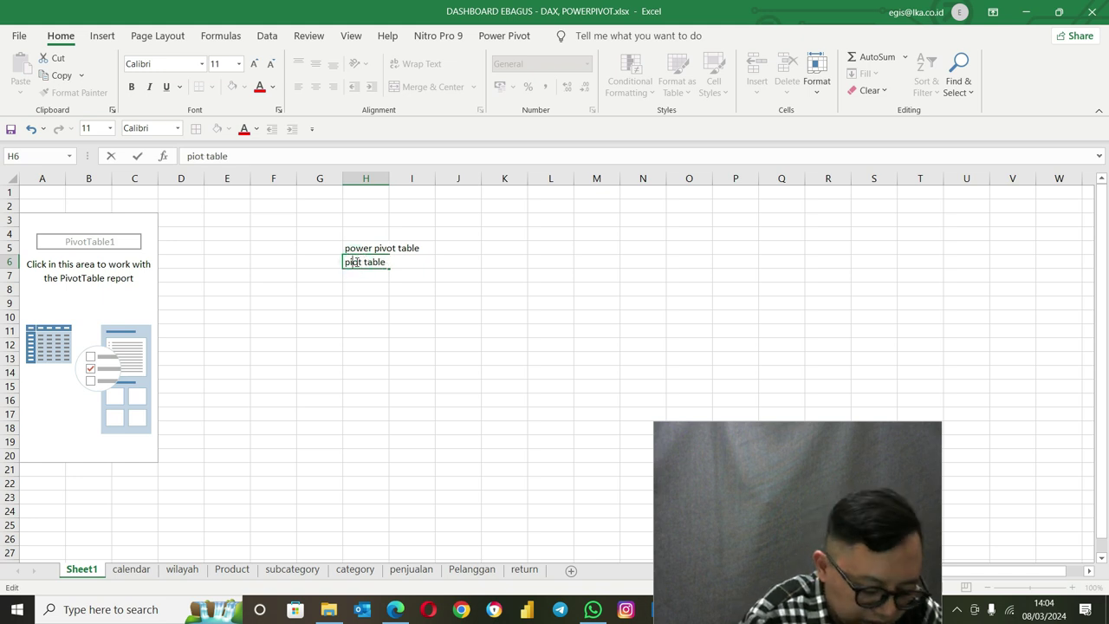
{"action": "key", "text": "Return"}
- Select the PivotTable, collapse the ribbon and expand the CUSTOMER table's fields
{"action": "left_click", "coordinate": [149, 288]}
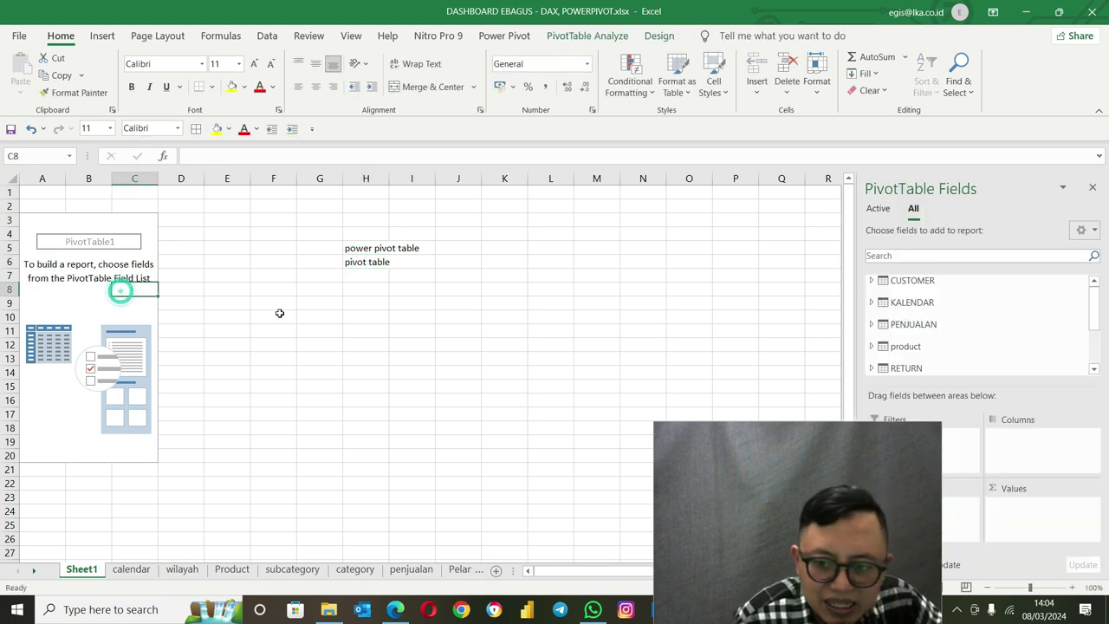
{"action": "left_click", "coordinate": [1098, 114]}
{"action": "scroll", "coordinate": [944, 306], "scroll_direction": "down", "scroll_amount": 1}
{"action": "scroll", "coordinate": [945, 306], "scroll_direction": "up", "scroll_amount": 1}
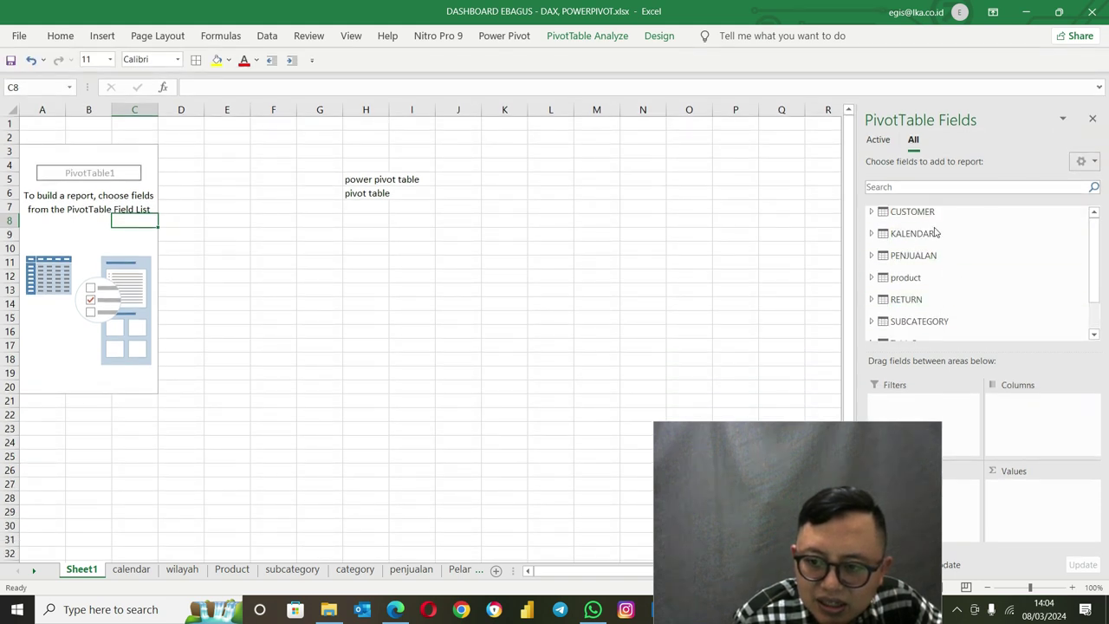
{"action": "scroll", "coordinate": [932, 290], "scroll_direction": "down", "scroll_amount": 1}
{"action": "scroll", "coordinate": [932, 295], "scroll_direction": "up", "scroll_amount": 1}
{"action": "scroll", "coordinate": [933, 295], "scroll_direction": "down", "scroll_amount": 1}
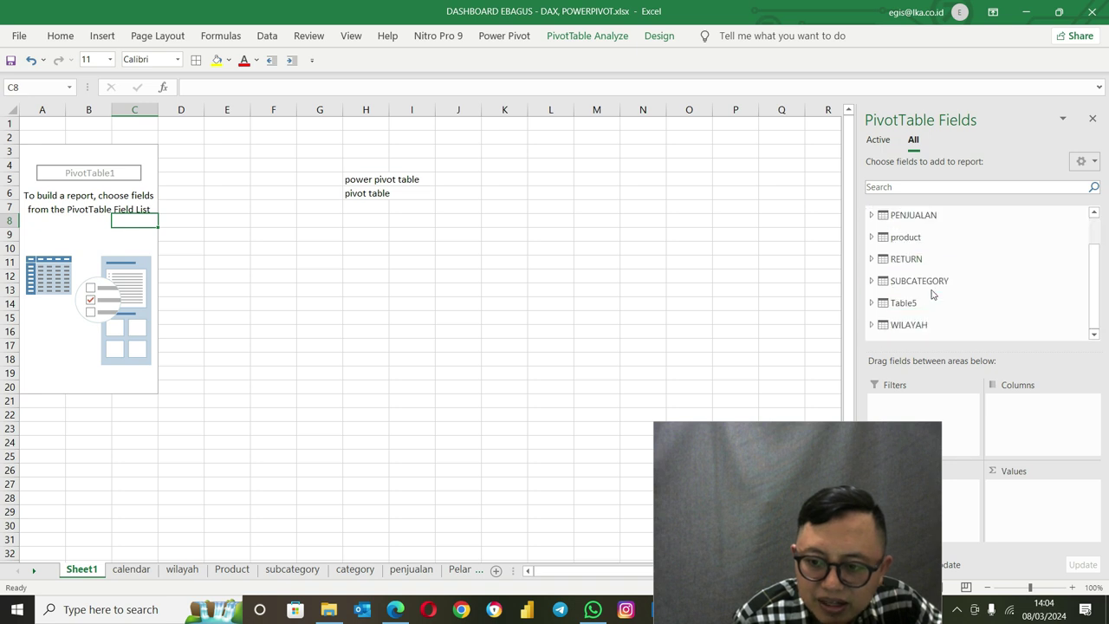
{"action": "scroll", "coordinate": [933, 295], "scroll_direction": "up", "scroll_amount": 1}
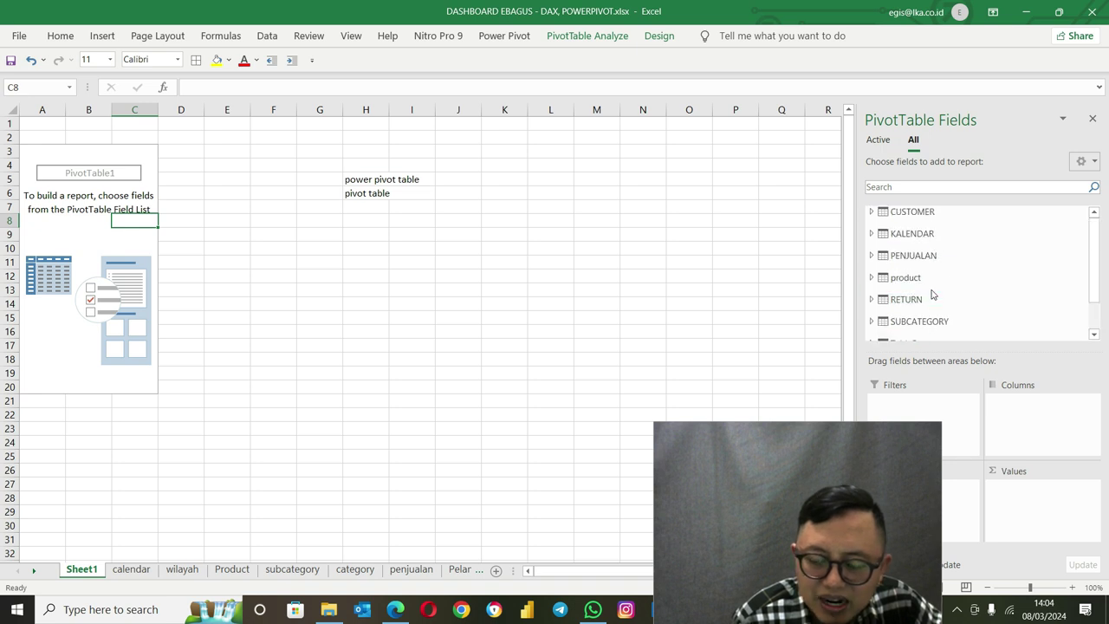
{"action": "left_click", "coordinate": [873, 212]}
{"action": "scroll", "coordinate": [944, 276], "scroll_direction": "down", "scroll_amount": 2}
{"action": "scroll", "coordinate": [946, 278], "scroll_direction": "down", "scroll_amount": 3}
{"action": "scroll", "coordinate": [953, 286], "scroll_direction": "up", "scroll_amount": 2}
{"action": "scroll", "coordinate": [957, 290], "scroll_direction": "up", "scroll_amount": 2}
{"action": "scroll", "coordinate": [957, 289], "scroll_direction": "up", "scroll_amount": 2}
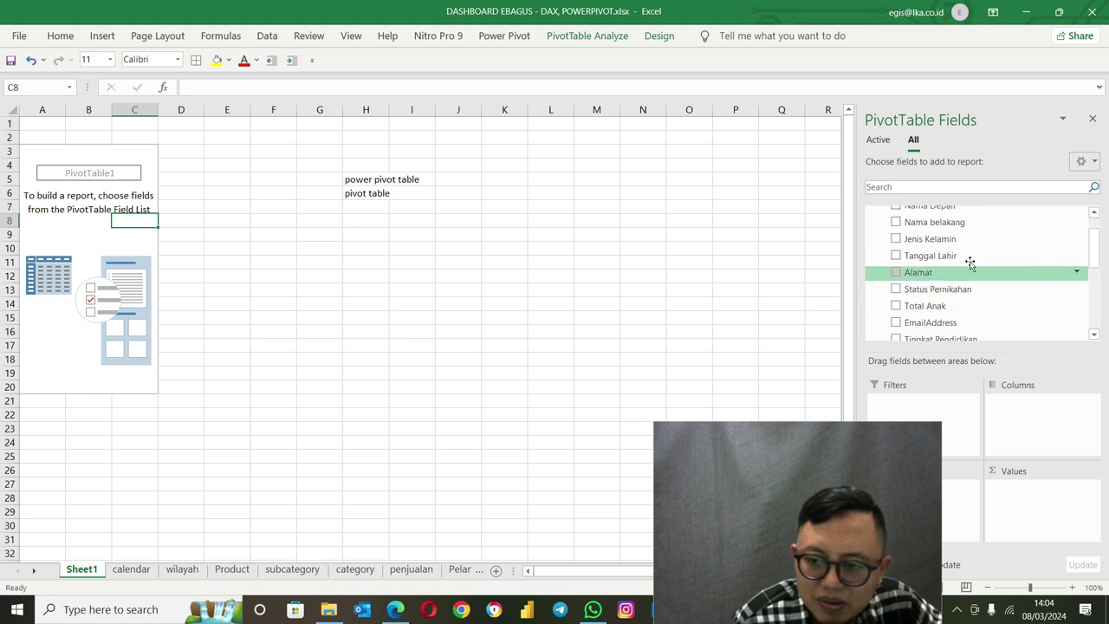
{"action": "scroll", "coordinate": [966, 263], "scroll_direction": "up", "scroll_amount": 2}
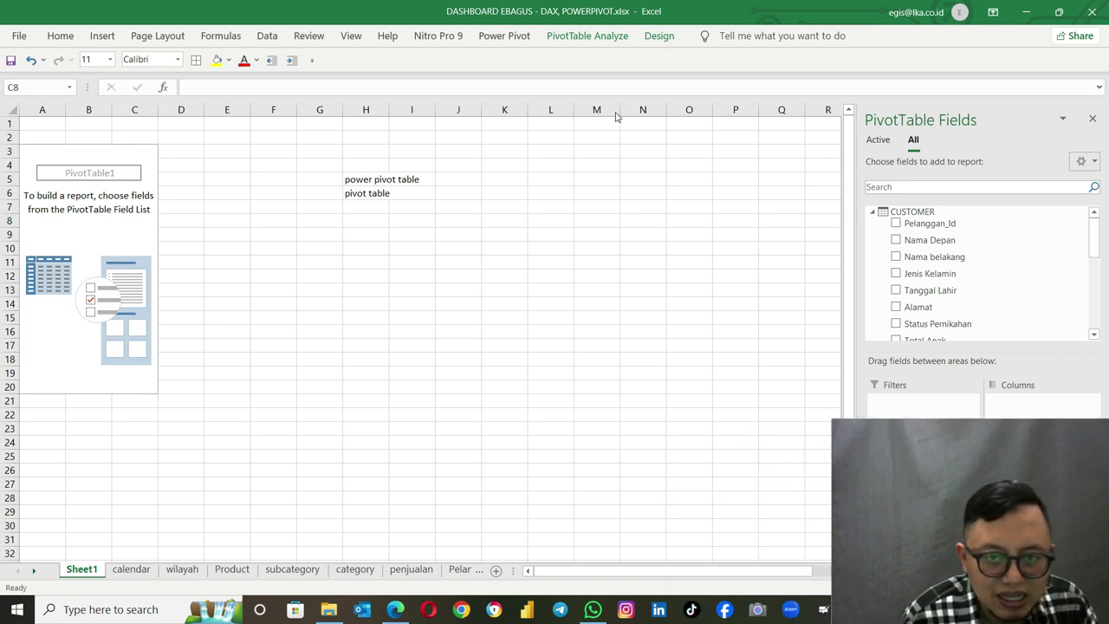
{"action": "left_click", "coordinate": [264, 39]}
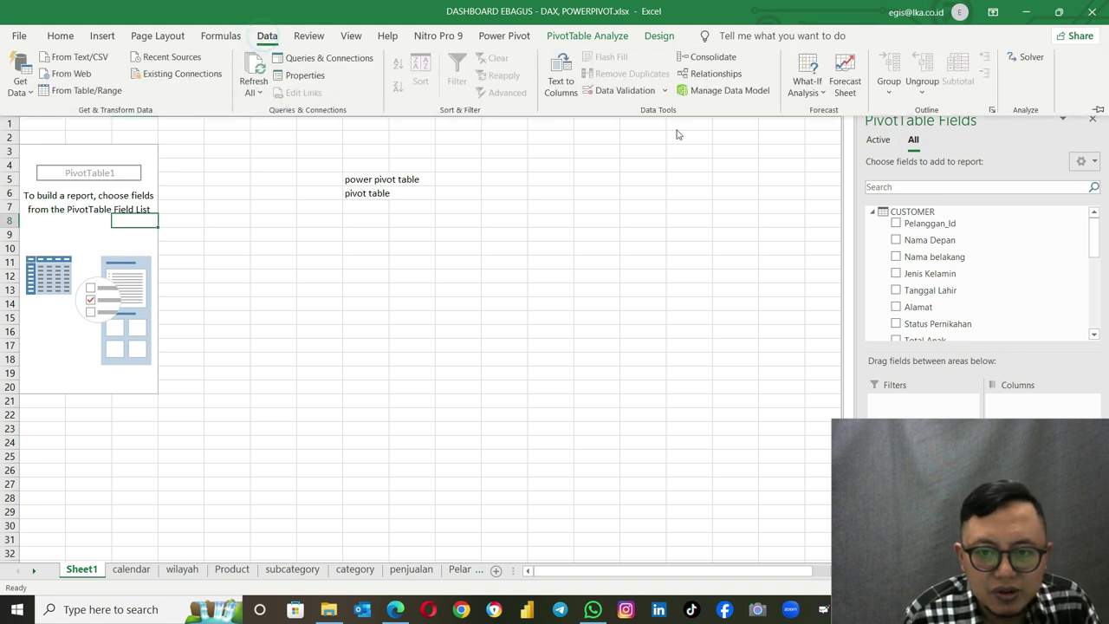
{"action": "left_click", "coordinate": [725, 91]}
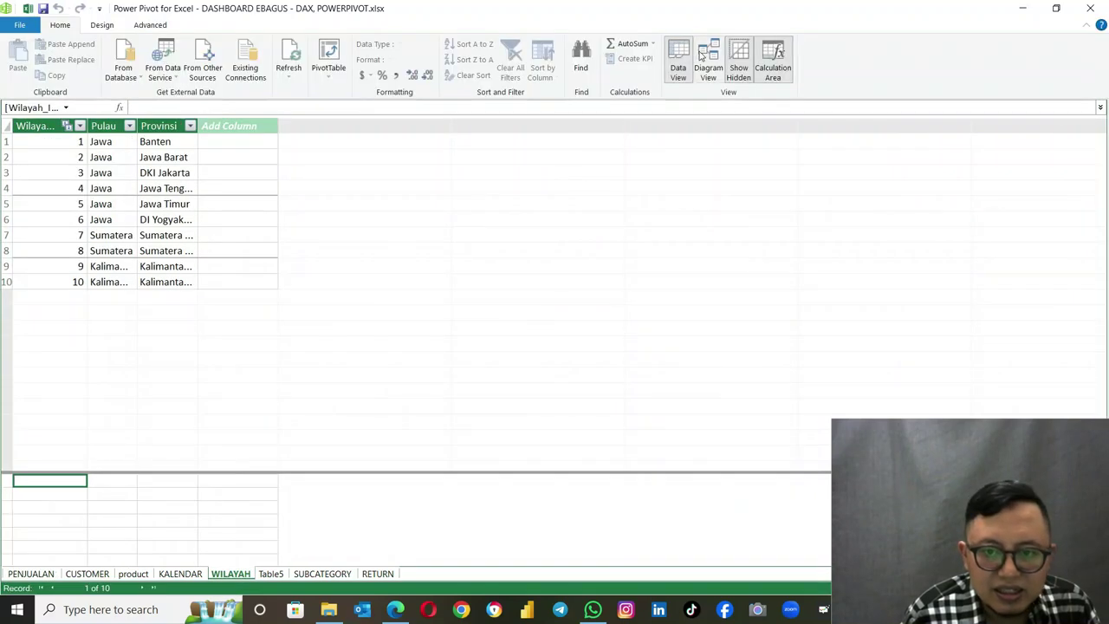
{"action": "left_click", "coordinate": [701, 55]}
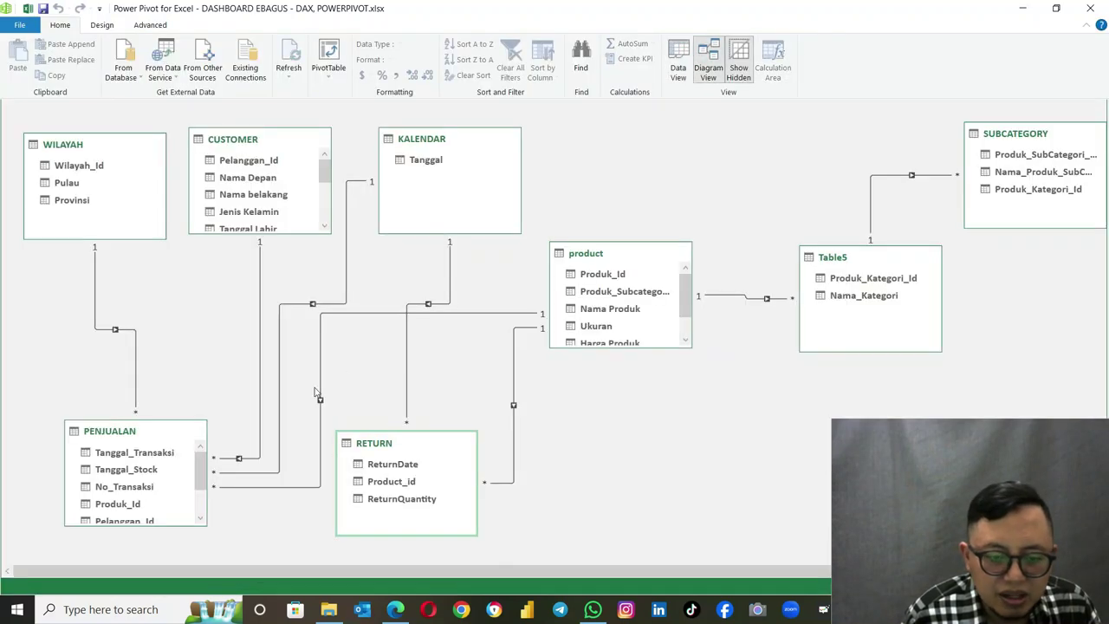
{"action": "left_click", "coordinate": [394, 481]}
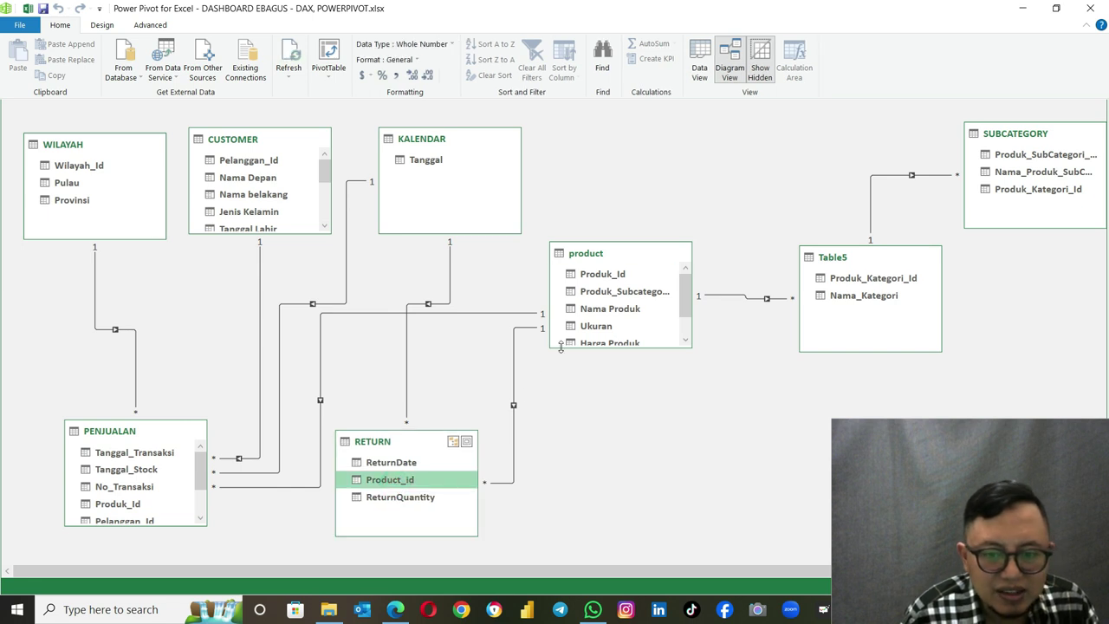
{"action": "left_click", "coordinate": [600, 276]}
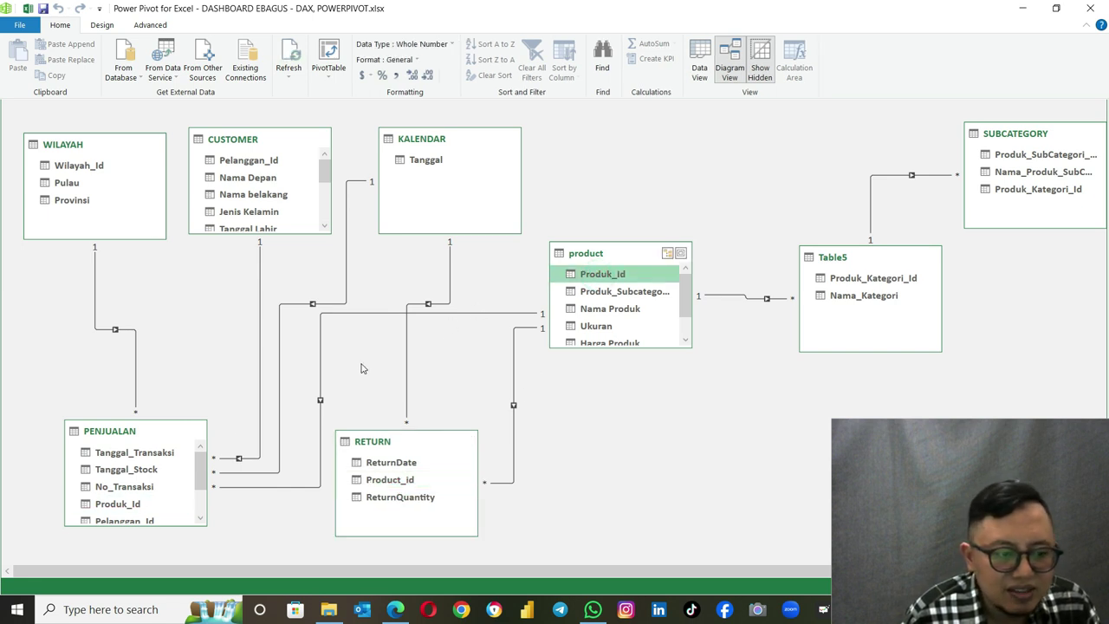
{"action": "left_click", "coordinate": [134, 507]}
{"action": "scroll", "coordinate": [150, 499], "scroll_direction": "down", "scroll_amount": 1}
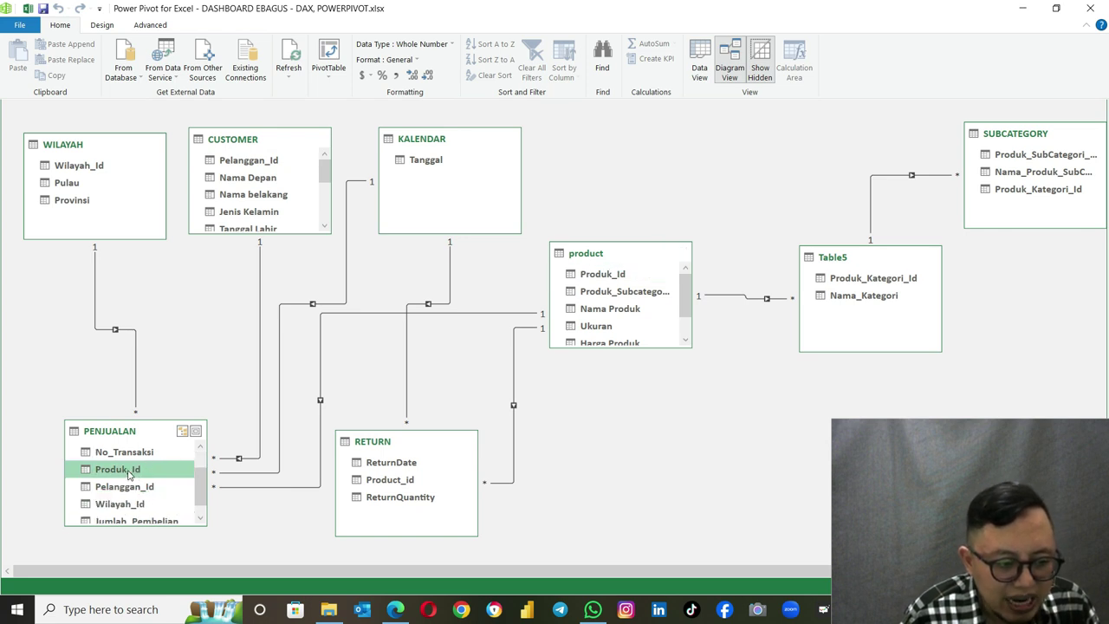
{"action": "scroll", "coordinate": [129, 473], "scroll_direction": "down", "scroll_amount": 1}
{"action": "left_click", "coordinate": [145, 515]}
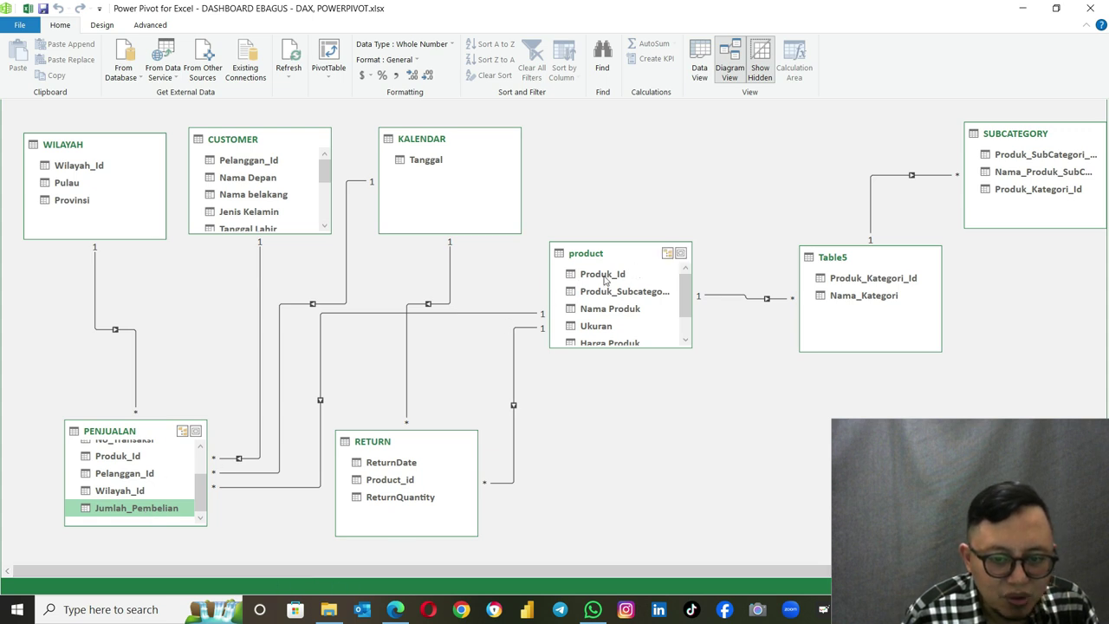
{"action": "left_click", "coordinate": [605, 276]}
{"action": "left_click", "coordinate": [124, 510]}
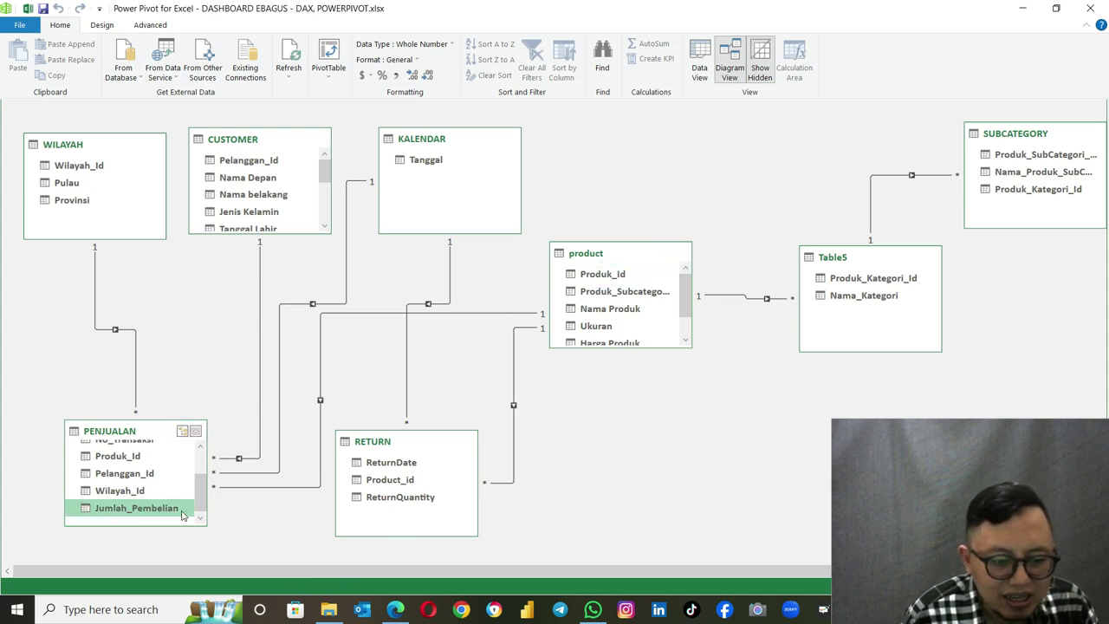
{"action": "left_click", "coordinate": [391, 483]}
{"action": "left_click", "coordinate": [113, 512]}
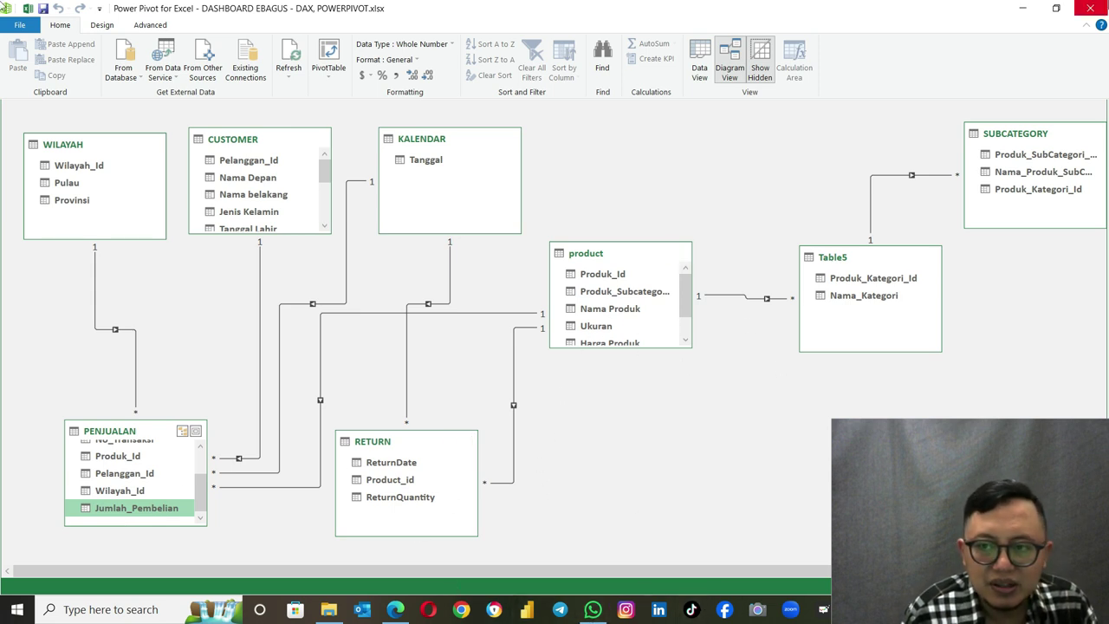
{"action": "left_click", "coordinate": [1090, 8]}
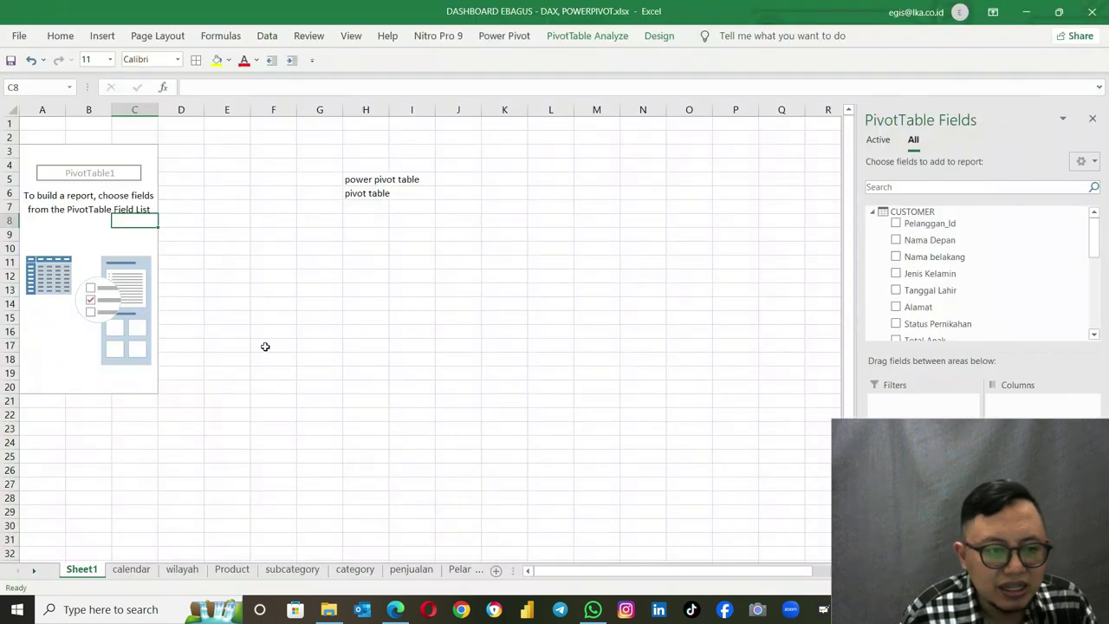
- Clear the H5:H6 notes and add PENJUALAN's Jumlah_Pembelian to the pivot's Values
{"action": "left_click_drag", "start_coordinate": [364, 182], "coordinate": [371, 197]}
{"action": "key", "text": "Delete"}
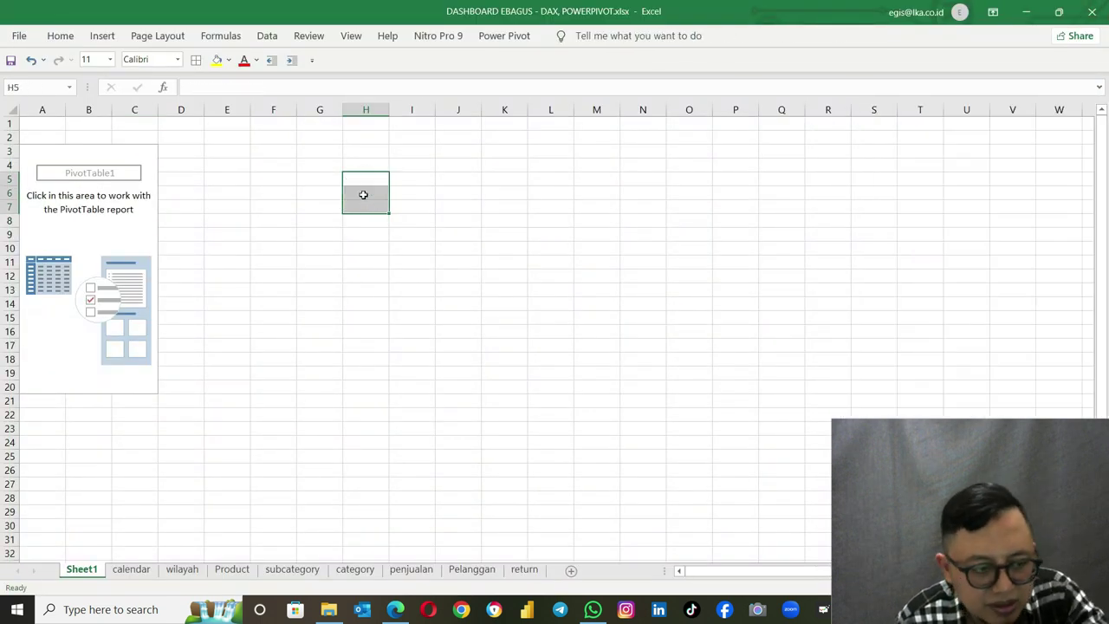
{"action": "left_click", "coordinate": [88, 275]}
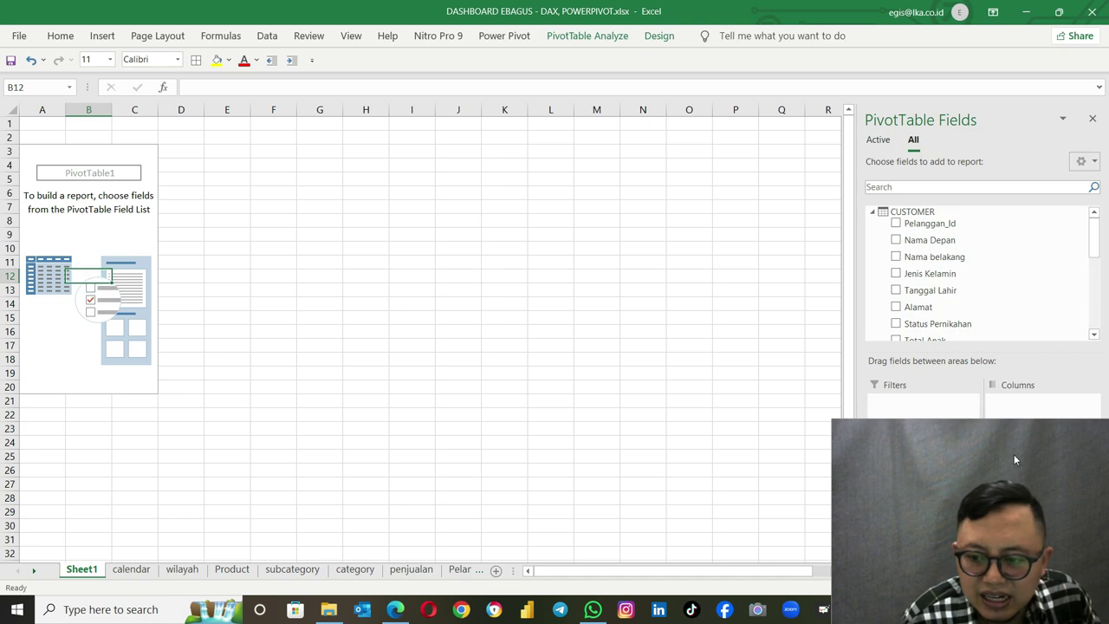
{"action": "left_click", "coordinate": [873, 214]}
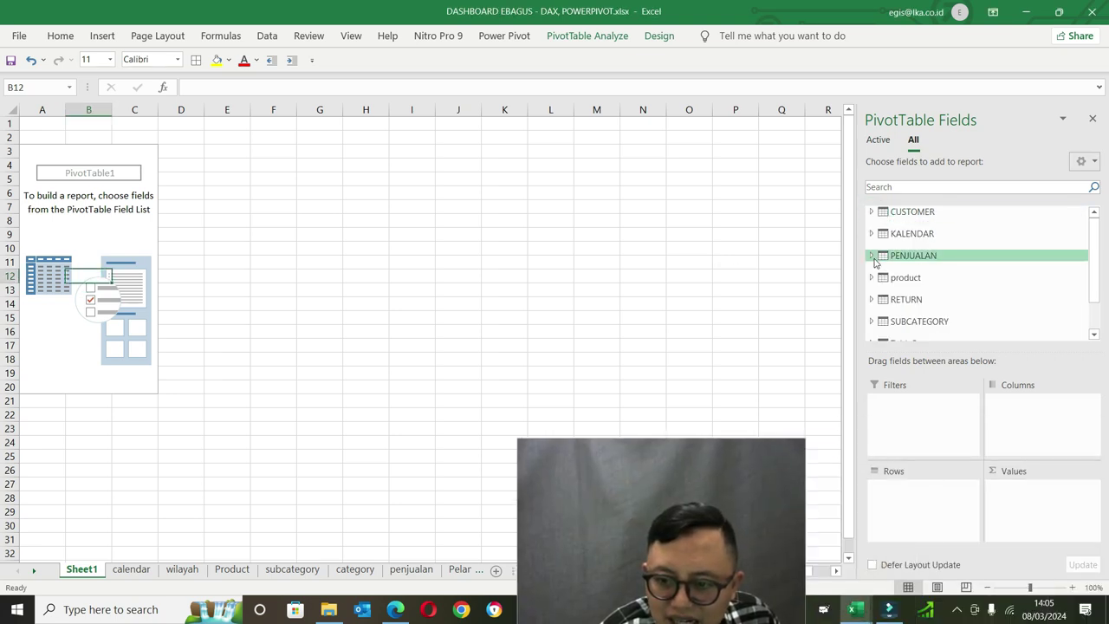
{"action": "left_click", "coordinate": [873, 258]}
{"action": "scroll", "coordinate": [949, 279], "scroll_direction": "down", "scroll_amount": 2}
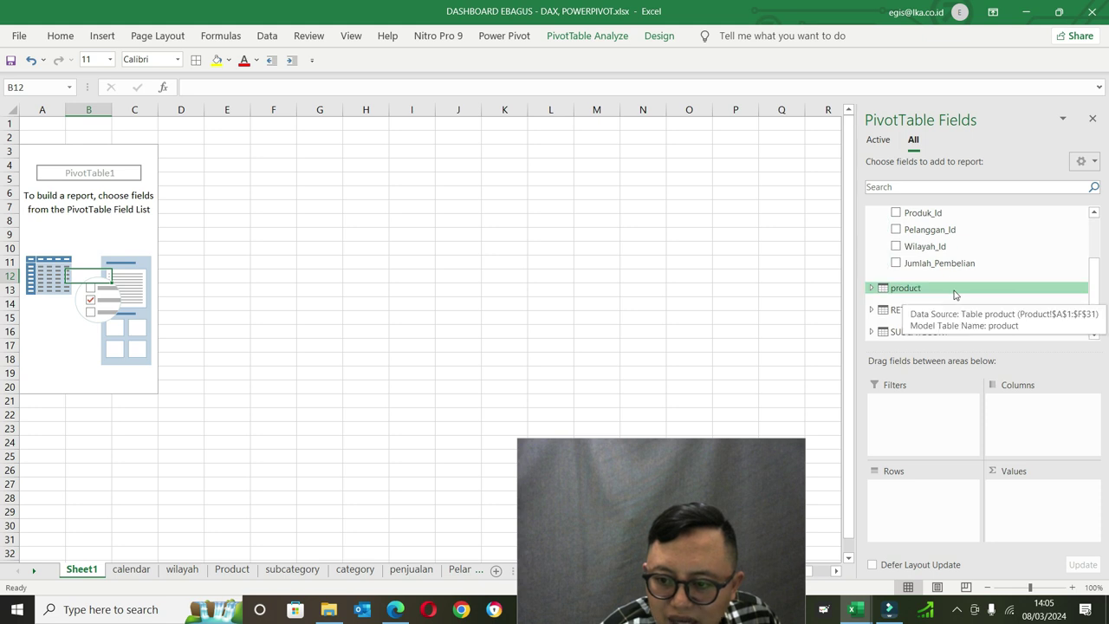
{"action": "scroll", "coordinate": [955, 295], "scroll_direction": "up", "scroll_amount": 2}
{"action": "scroll", "coordinate": [954, 296], "scroll_direction": "up", "scroll_amount": 2}
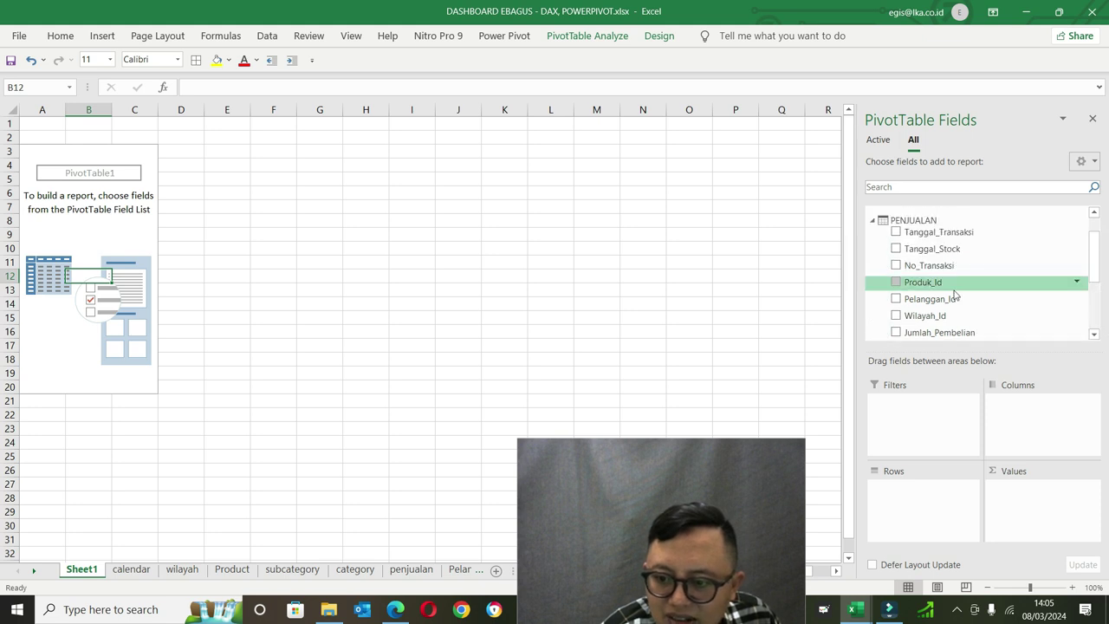
{"action": "scroll", "coordinate": [954, 297], "scroll_direction": "down", "scroll_amount": 2}
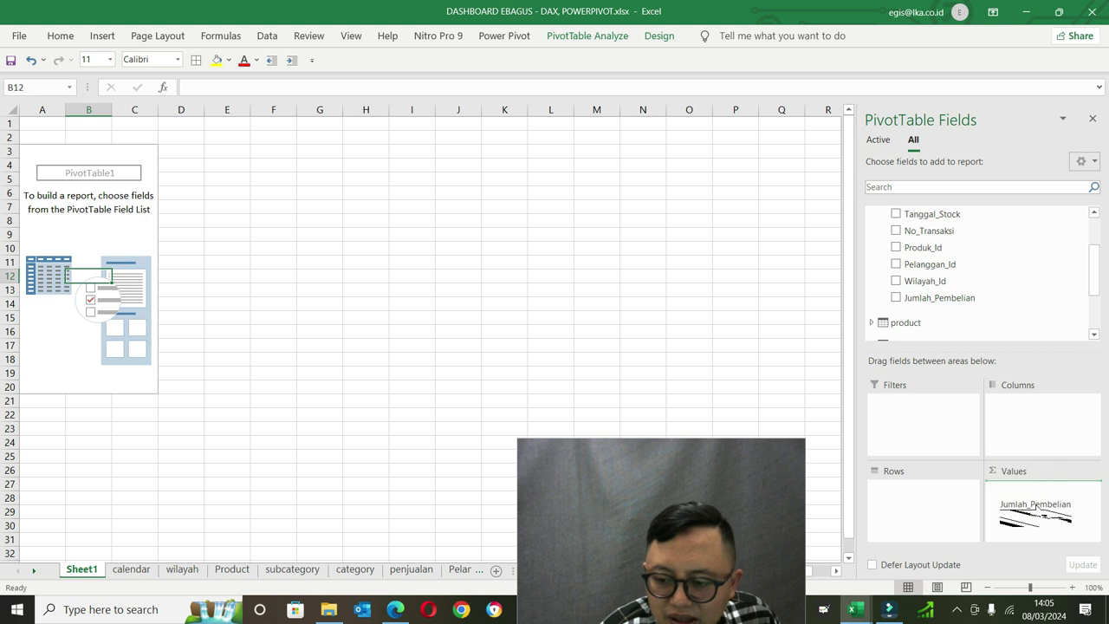
{"action": "left_click_drag", "start_coordinate": [947, 298], "coordinate": [1035, 512]}
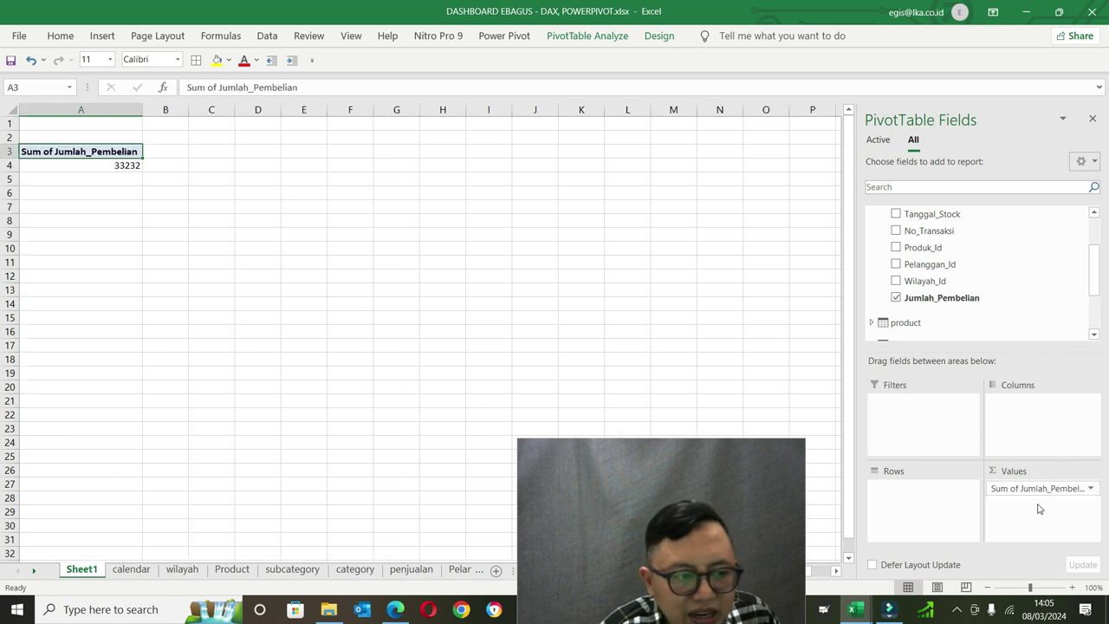
- Format the 33,232 total as Number with 0 decimals and thousands separator, then select A3:A4
{"action": "right_click", "coordinate": [123, 165]}
{"action": "left_click", "coordinate": [158, 222]}
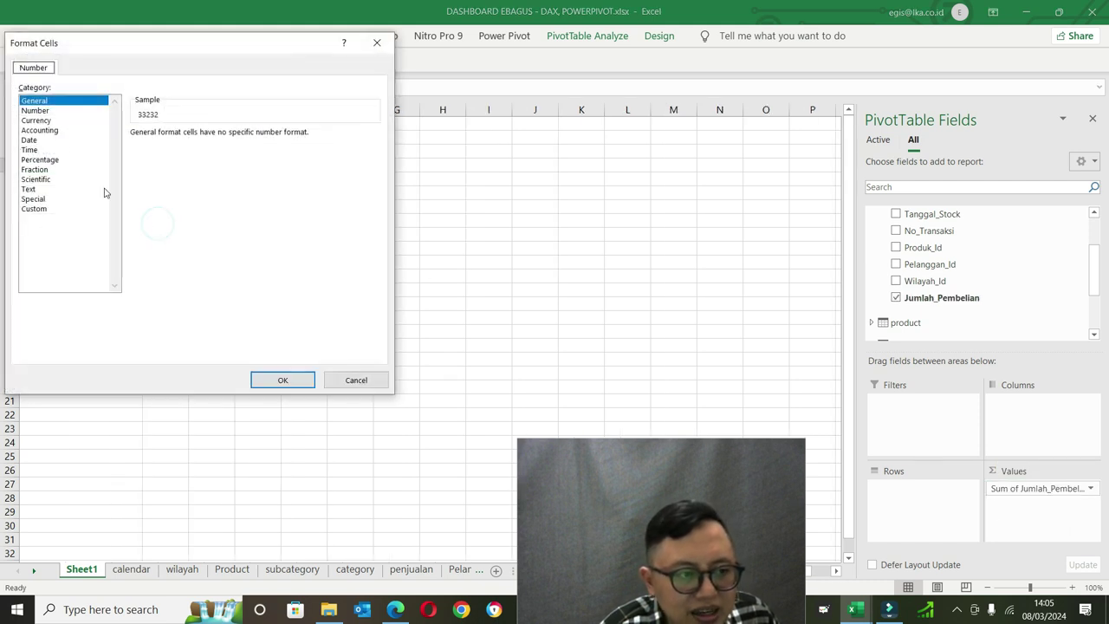
{"action": "left_click", "coordinate": [35, 110]}
{"action": "left_click", "coordinate": [134, 152]}
{"action": "double_click", "coordinate": [230, 138]}
{"action": "left_click", "coordinate": [282, 380]}
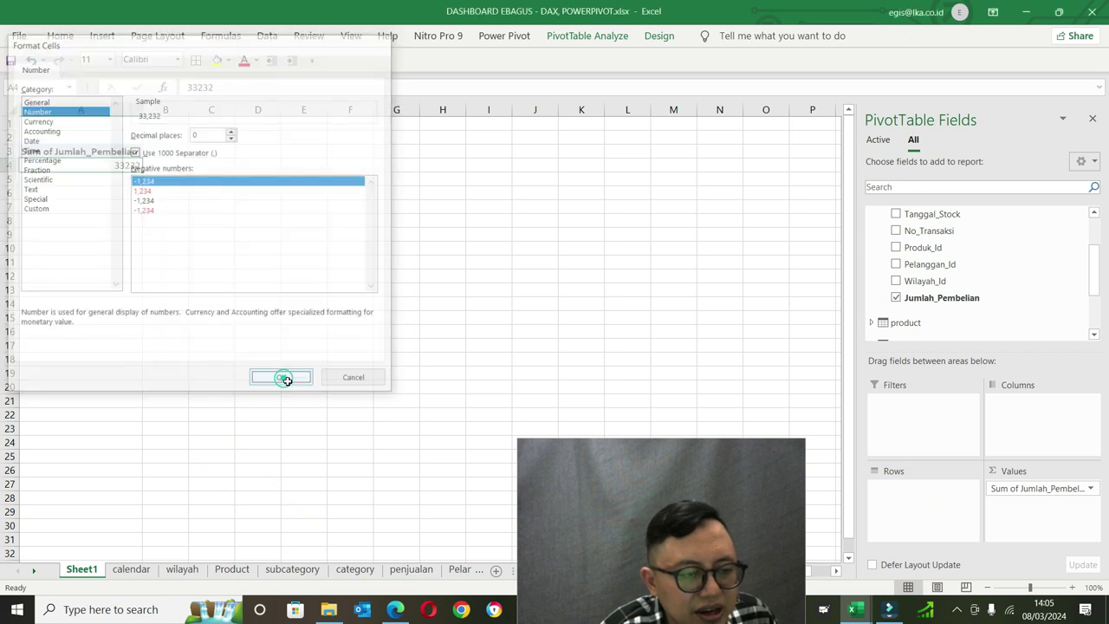
{"action": "left_click", "coordinate": [119, 214]}
{"action": "left_click_drag", "start_coordinate": [115, 152], "coordinate": [119, 162]}
- Copy the purchase-total pivot and paste copies at E3 and I3
{"action": "key", "text": "ctrl+c"}
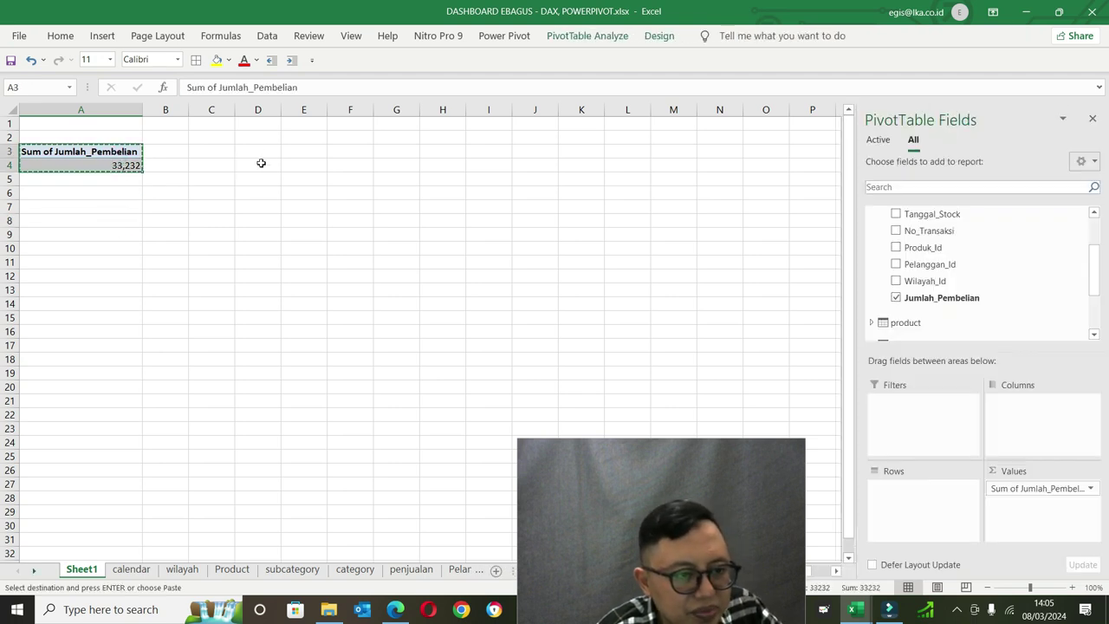
{"action": "left_click", "coordinate": [289, 150]}
{"action": "key", "text": "ctrl+v"}
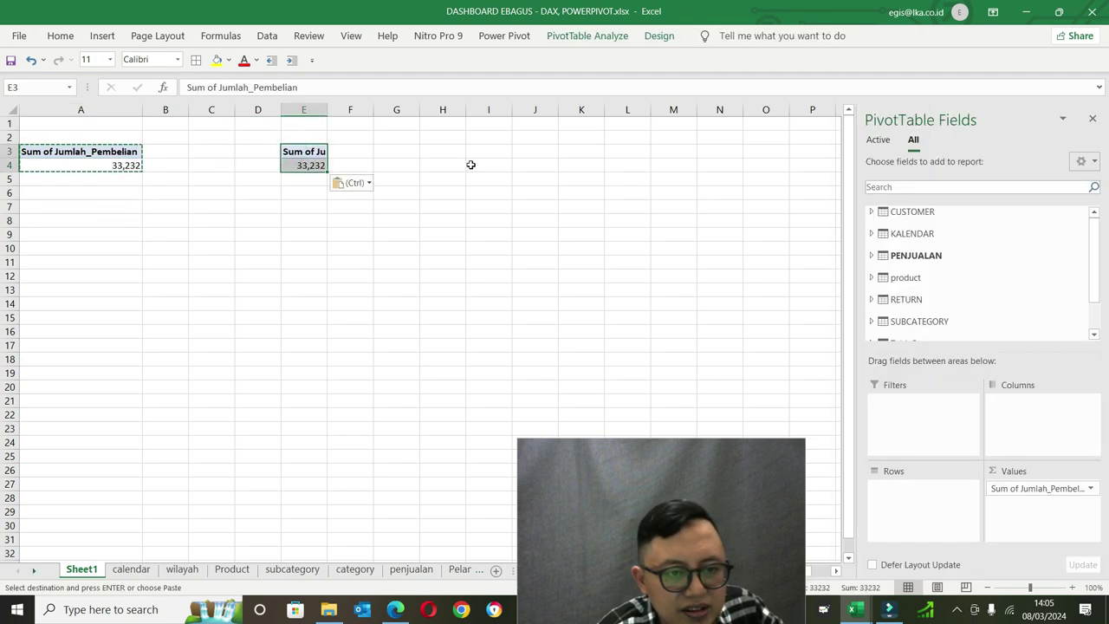
{"action": "left_click", "coordinate": [490, 151]}
{"action": "key", "text": "ctrl+v"}
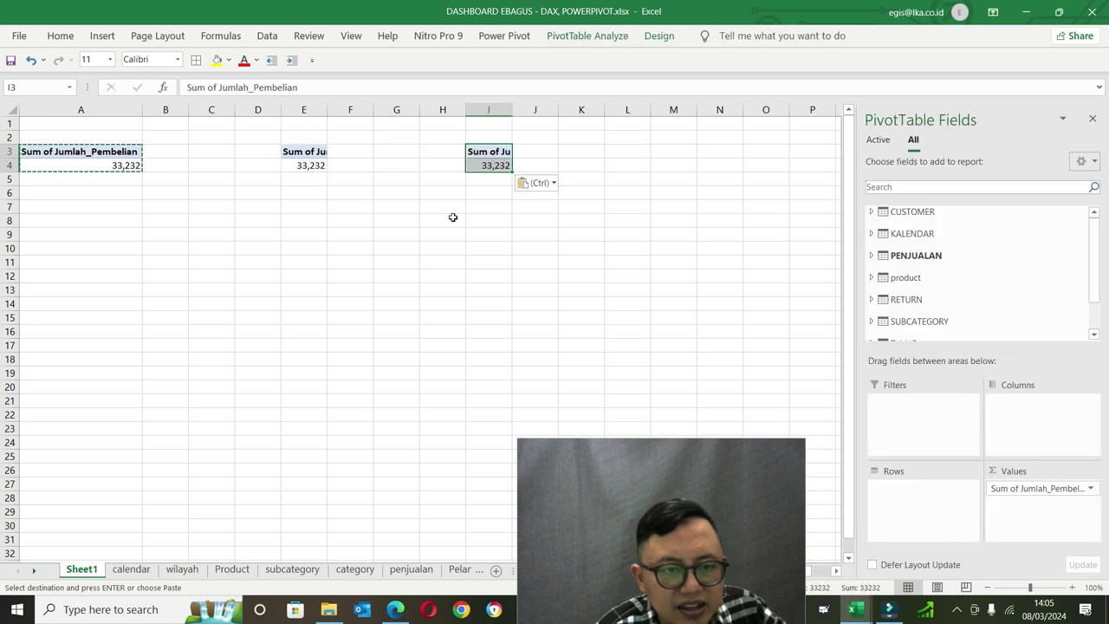
{"action": "left_click", "coordinate": [446, 218]}
- Break the first pivot down by PENJUALAN's Produk_Id in Rows
{"action": "left_click", "coordinate": [119, 163]}
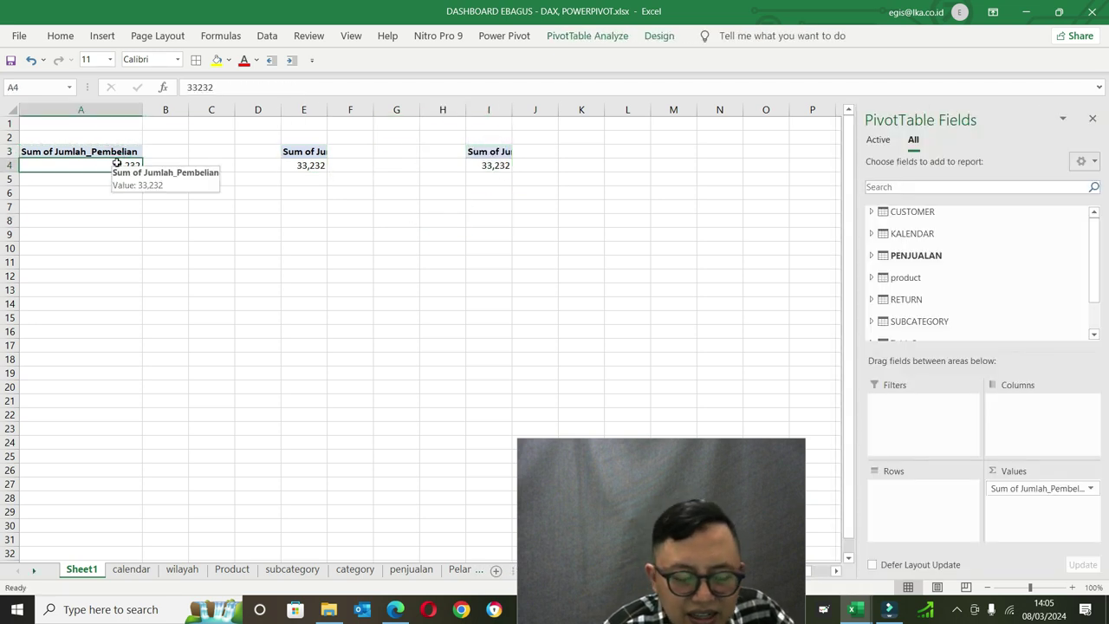
{"action": "left_click", "coordinate": [872, 255]}
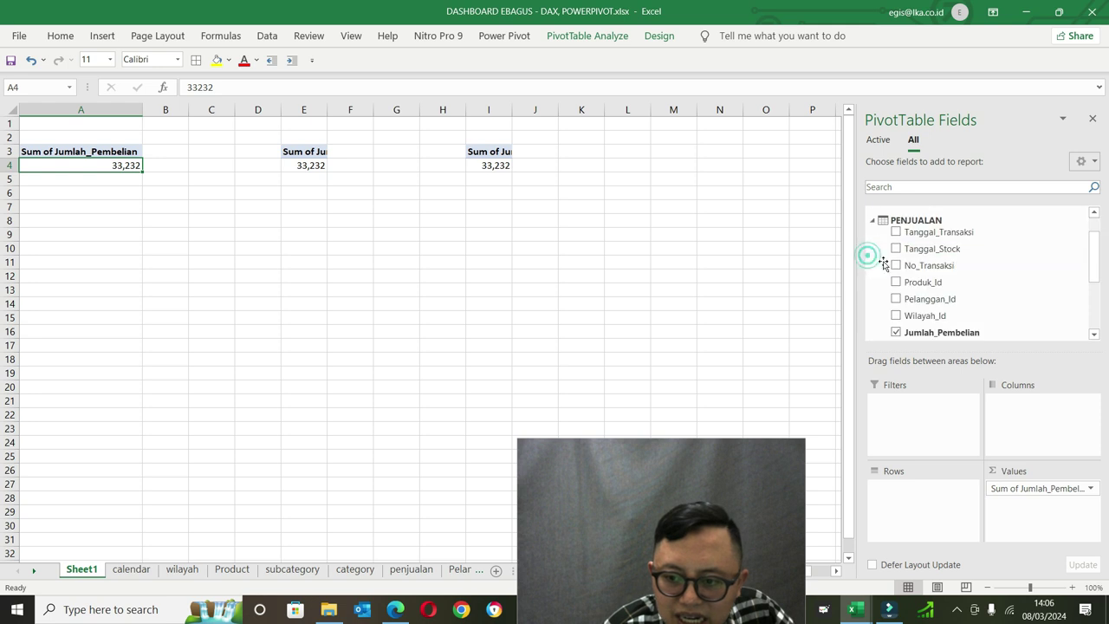
{"action": "mouse_move", "coordinate": [926, 284]}
{"action": "left_mouse_down"}
{"action": "mouse_move", "coordinate": [943, 500]}
{"action": "mouse_move", "coordinate": [931, 502]}
{"action": "left_mouse_up"}
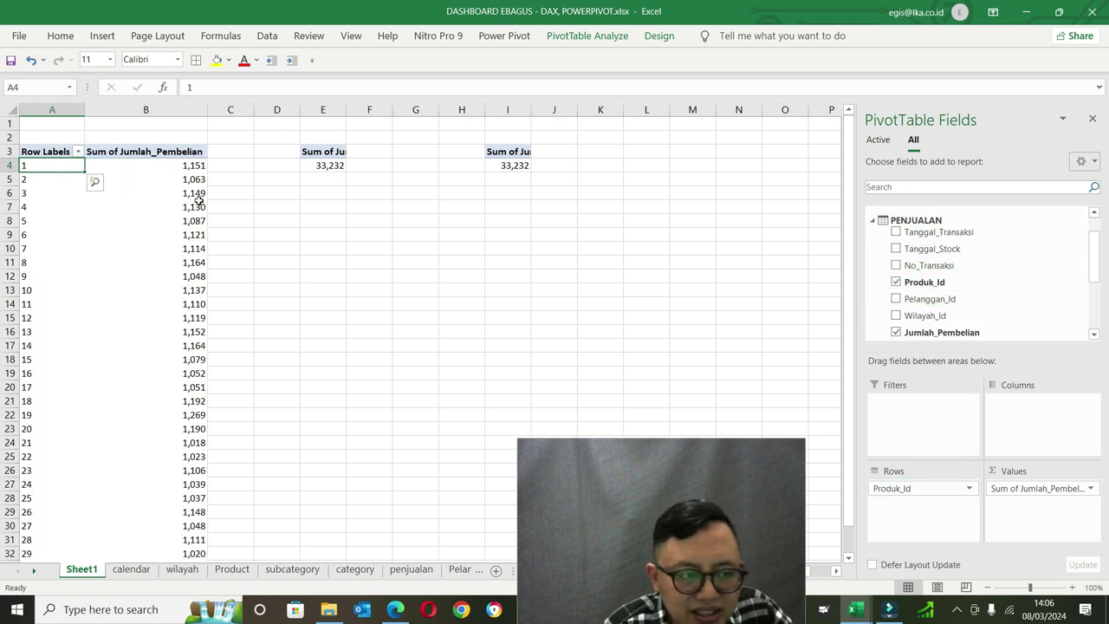
{"action": "scroll", "coordinate": [260, 286], "scroll_direction": "down", "scroll_amount": 5}
{"action": "scroll", "coordinate": [286, 260], "scroll_direction": "up", "scroll_amount": 4}
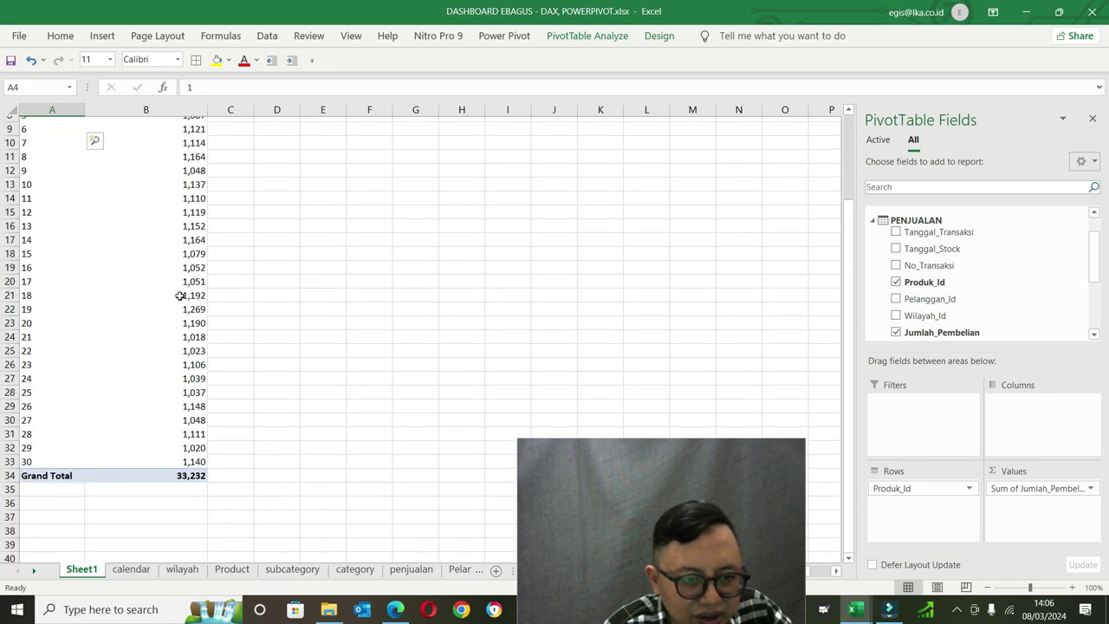
{"action": "scroll", "coordinate": [308, 242], "scroll_direction": "up", "scroll_amount": 1}
- Break the second pivot down by the product table's Produk_Id in Rows
{"action": "left_click", "coordinate": [326, 164]}
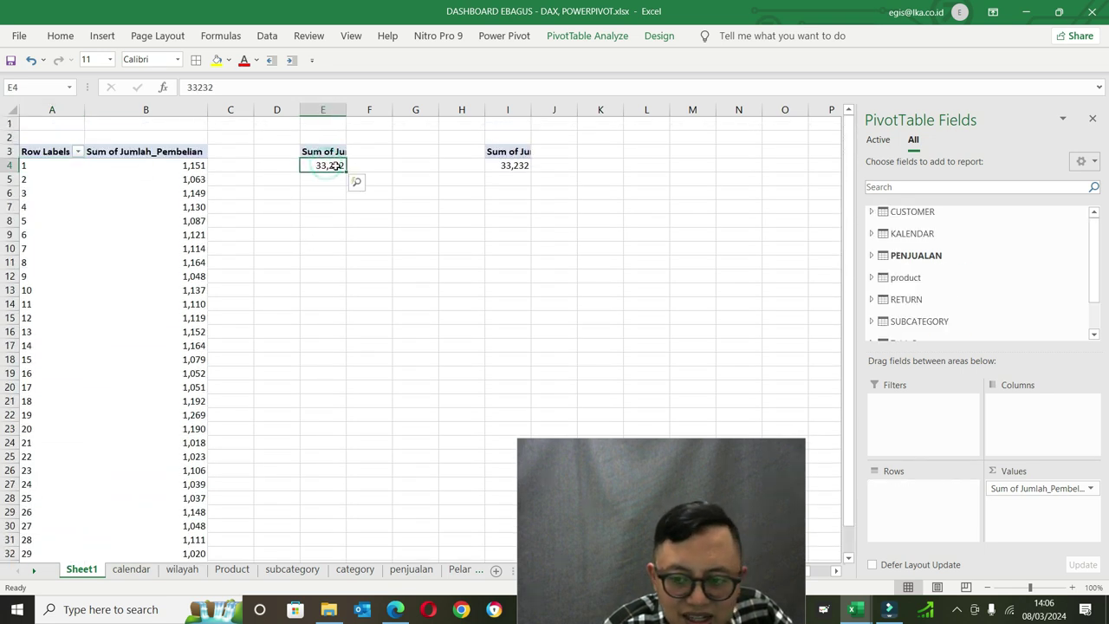
{"action": "left_click", "coordinate": [879, 284]}
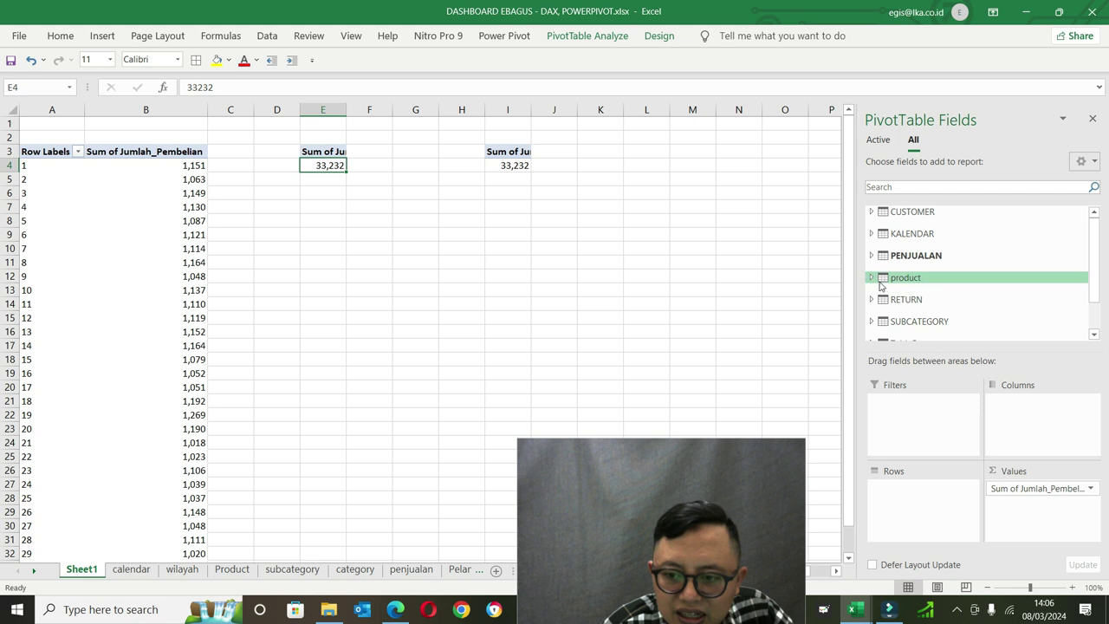
{"action": "mouse_move", "coordinate": [923, 249]}
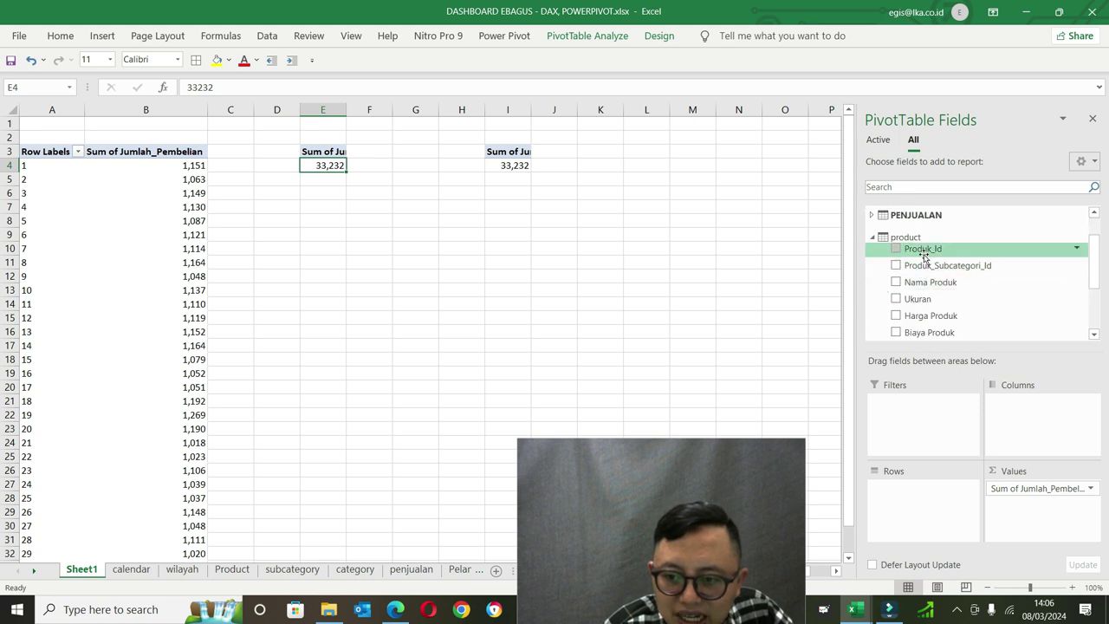
{"action": "left_click_drag", "start_coordinate": [924, 251], "coordinate": [922, 519]}
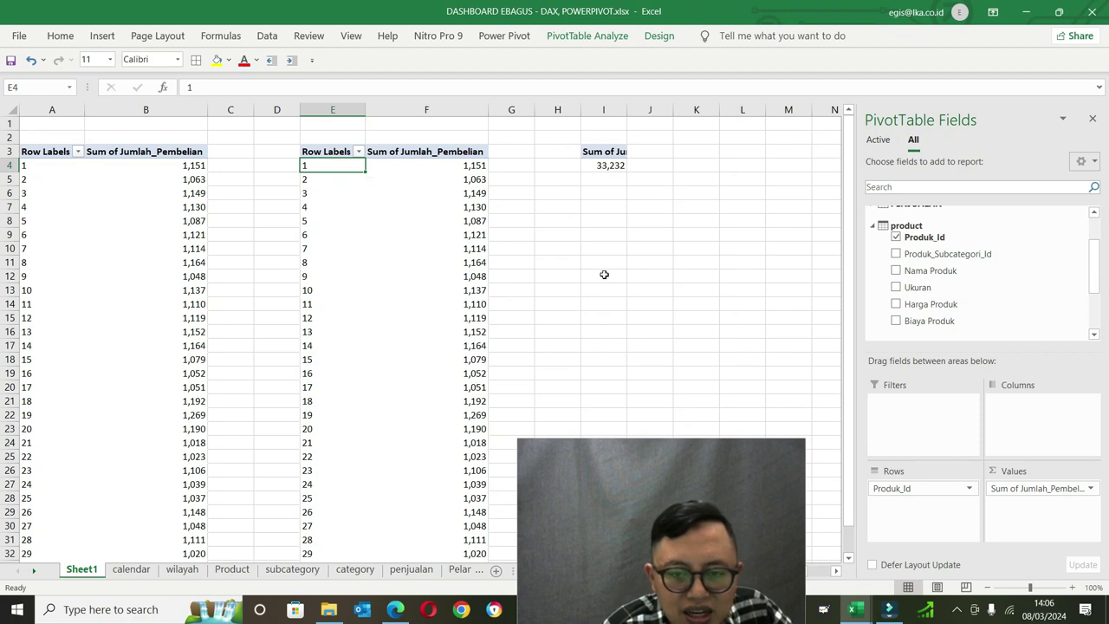
{"action": "left_click", "coordinate": [611, 170]}
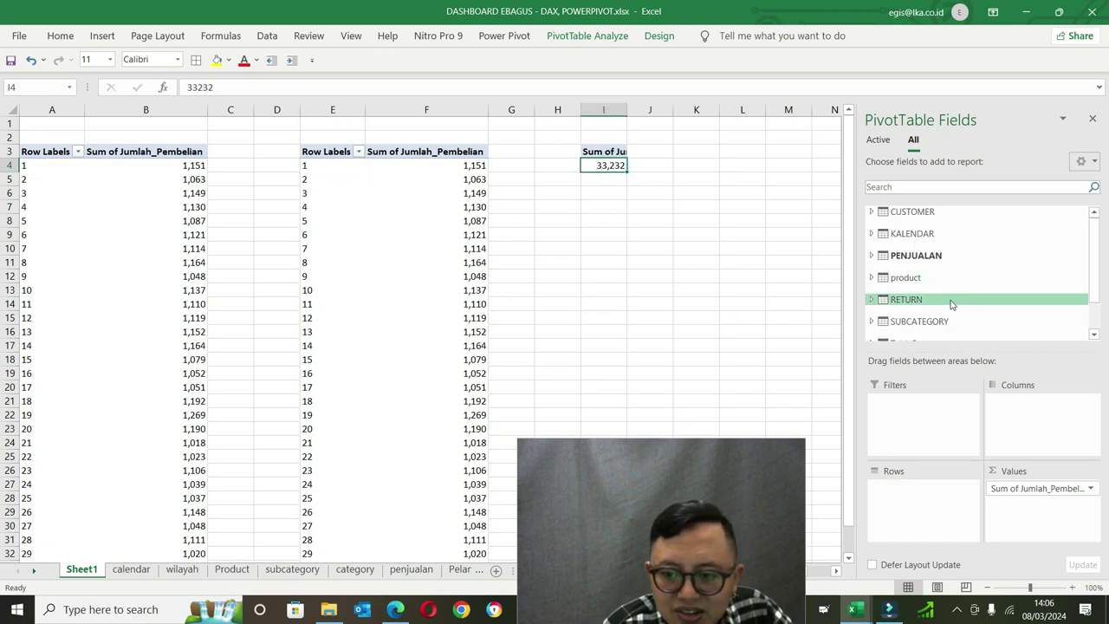
- Add RETURN's Product_id to the third pivot's Rows, repeating 33,232 per row
{"action": "left_click", "coordinate": [871, 300]}
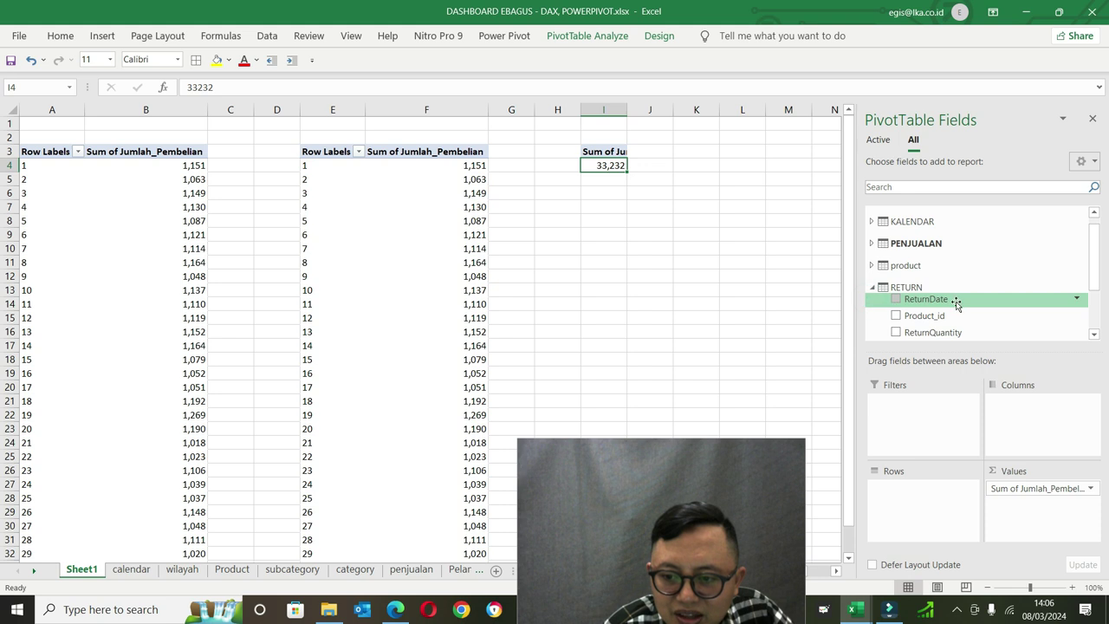
{"action": "left_click_drag", "start_coordinate": [933, 317], "coordinate": [956, 511]}
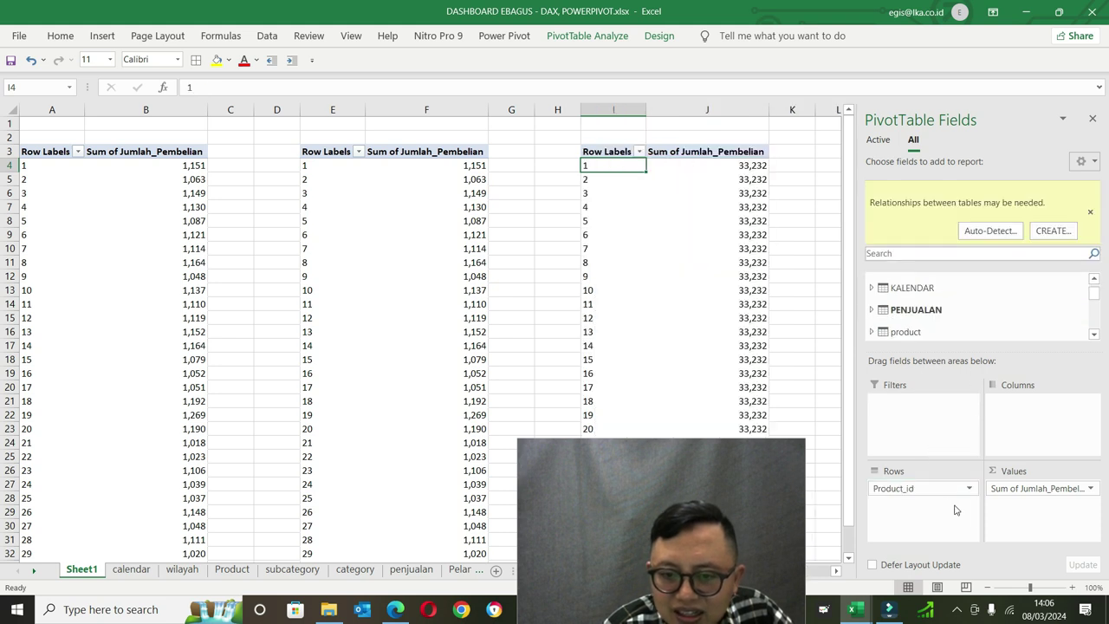
{"action": "scroll", "coordinate": [697, 278], "scroll_direction": "down", "scroll_amount": 2}
{"action": "scroll", "coordinate": [704, 290], "scroll_direction": "down", "scroll_amount": 3}
{"action": "scroll", "coordinate": [704, 291], "scroll_direction": "up", "scroll_amount": 2}
{"action": "scroll", "coordinate": [704, 290], "scroll_direction": "up", "scroll_amount": 3}
- Open the Power Pivot data model from the Data tab
{"action": "left_click", "coordinate": [59, 36]}
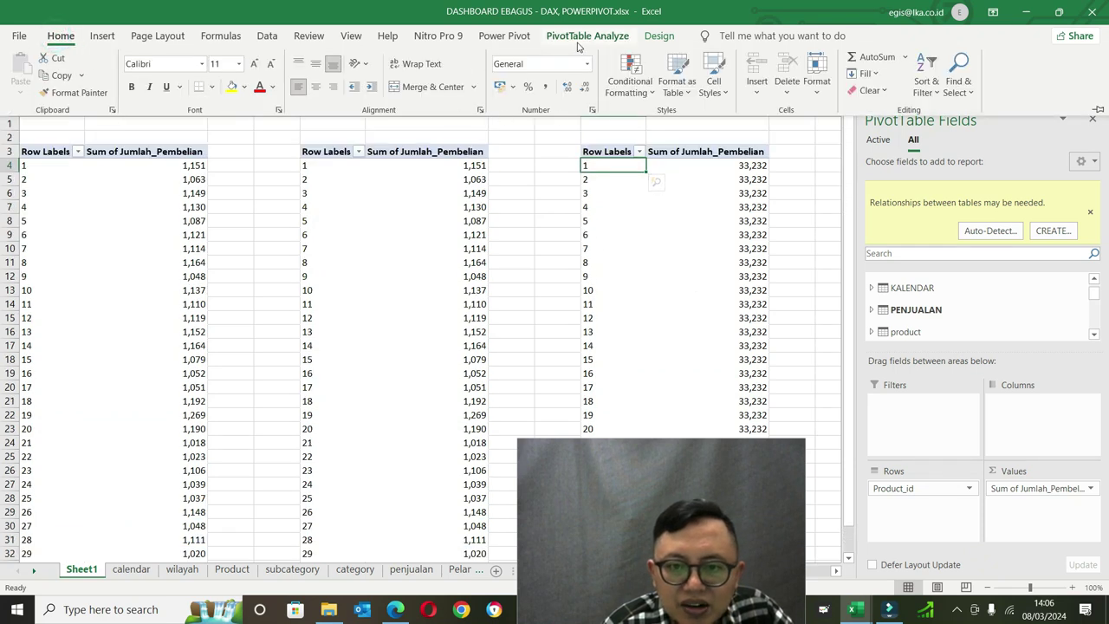
{"action": "left_click", "coordinate": [267, 35]}
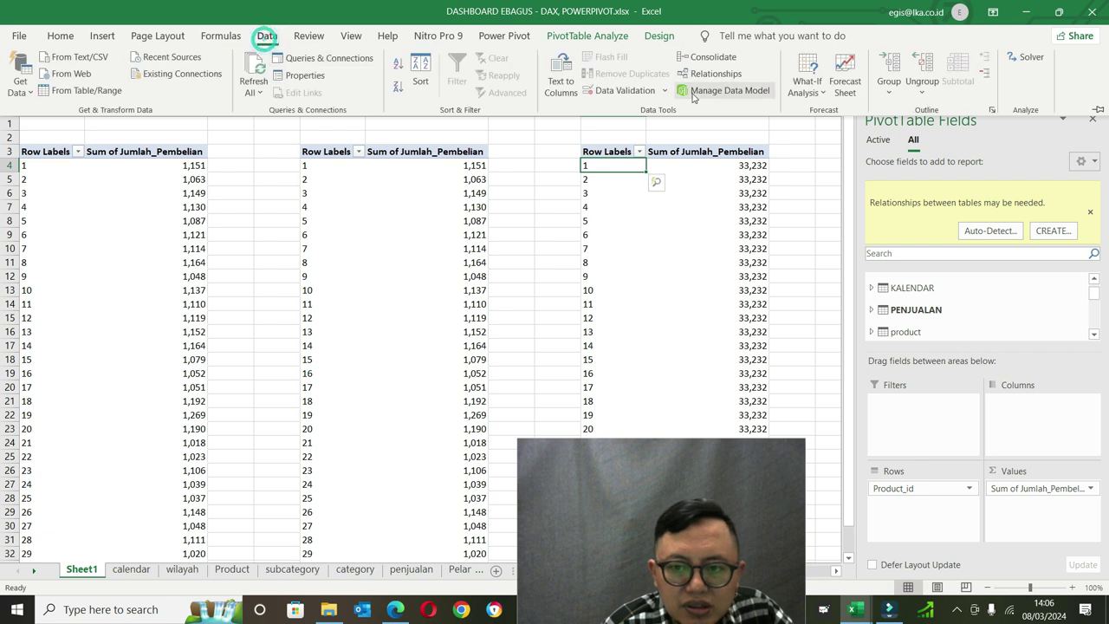
{"action": "left_click", "coordinate": [721, 92]}
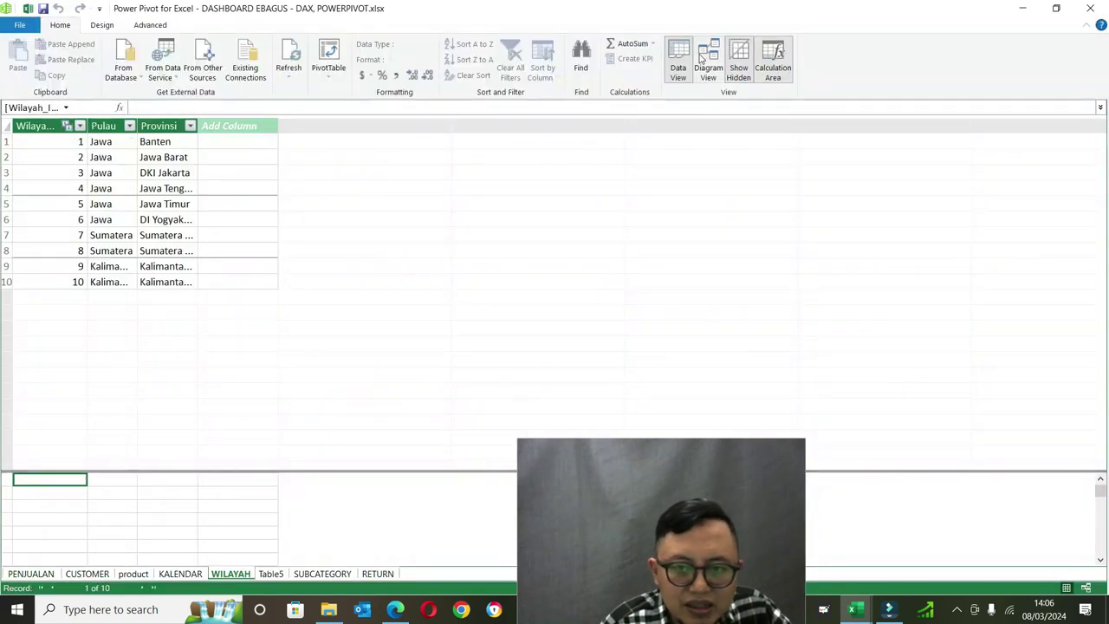
- Switch to Diagram View and inspect PENJUALAN's Produk_Id and Jumlah_Pembelian fields
{"action": "left_click", "coordinate": [709, 57]}
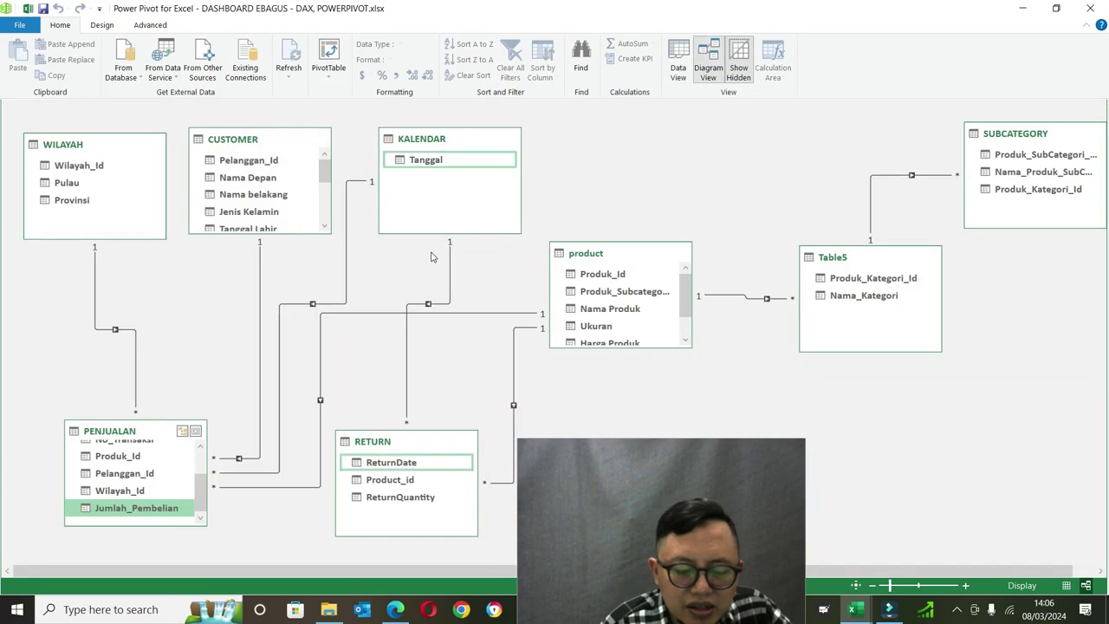
{"action": "left_click", "coordinate": [143, 513]}
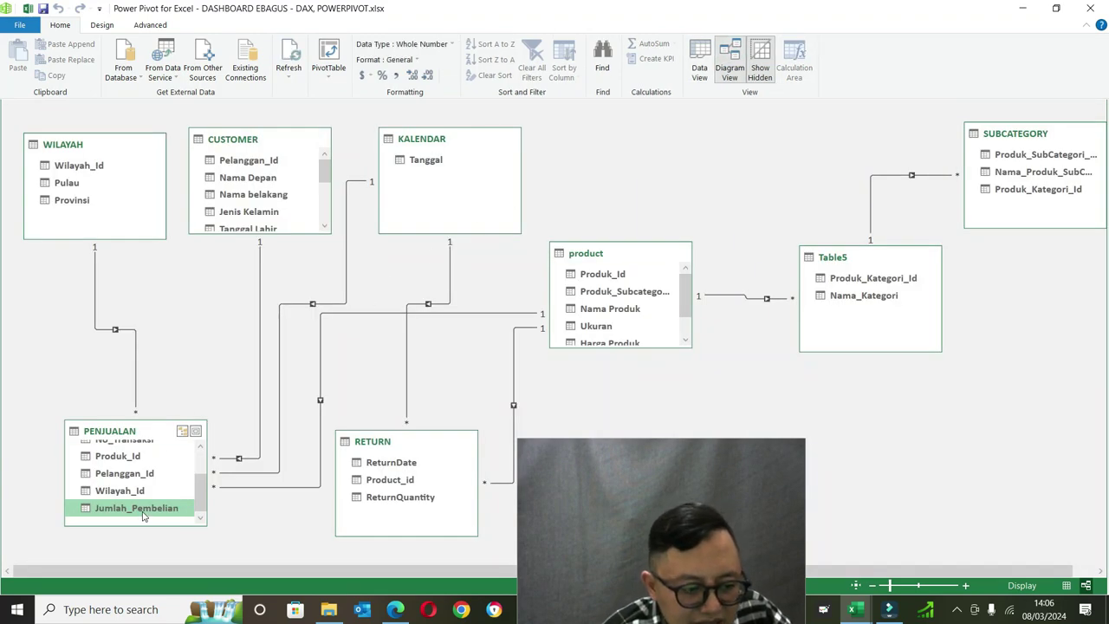
{"action": "left_click", "coordinate": [137, 458]}
{"action": "left_click", "coordinate": [148, 510]}
{"action": "left_click", "coordinate": [143, 460]}
{"action": "left_click", "coordinate": [143, 509]}
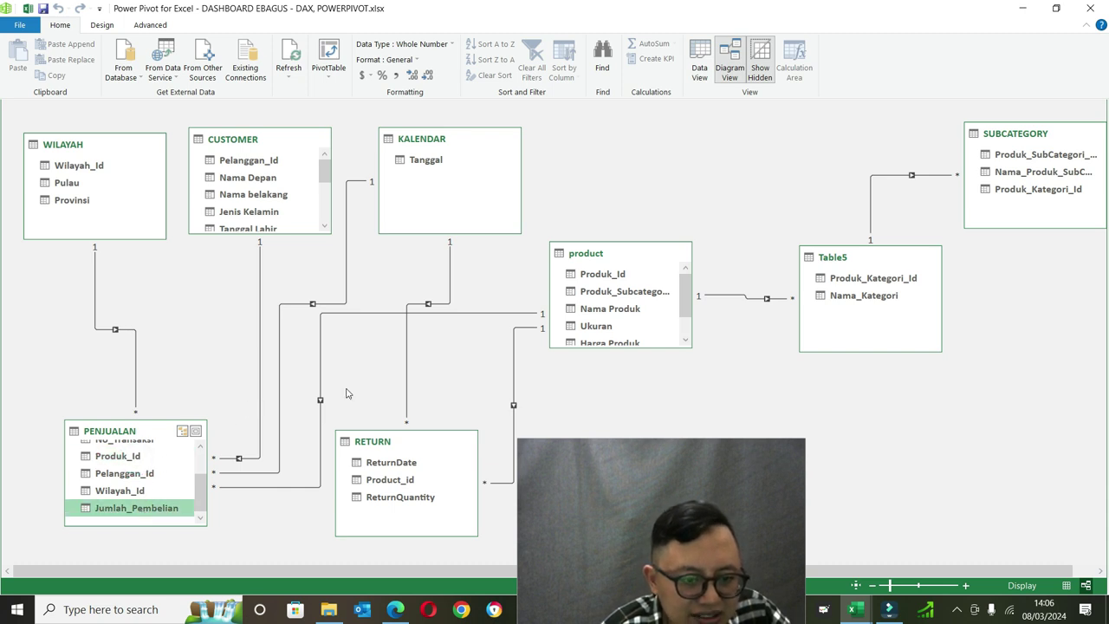
- Move the product table up and inspect its relationships with PENJUALAN and RETURN
{"action": "left_click_drag", "start_coordinate": [622, 255], "coordinate": [632, 200]}
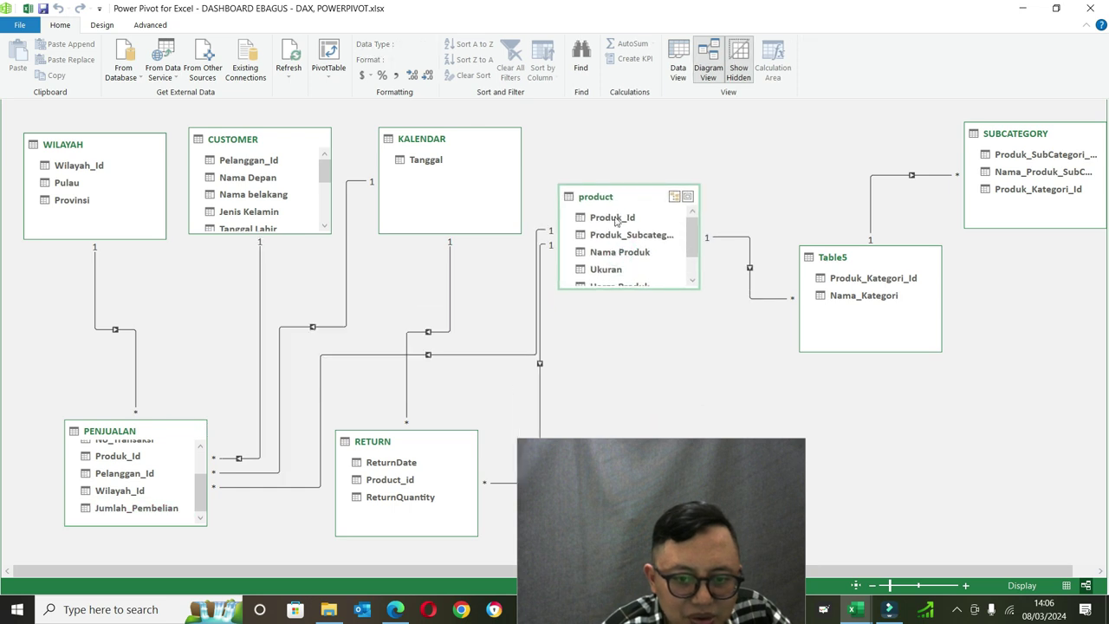
{"action": "left_click", "coordinate": [612, 221]}
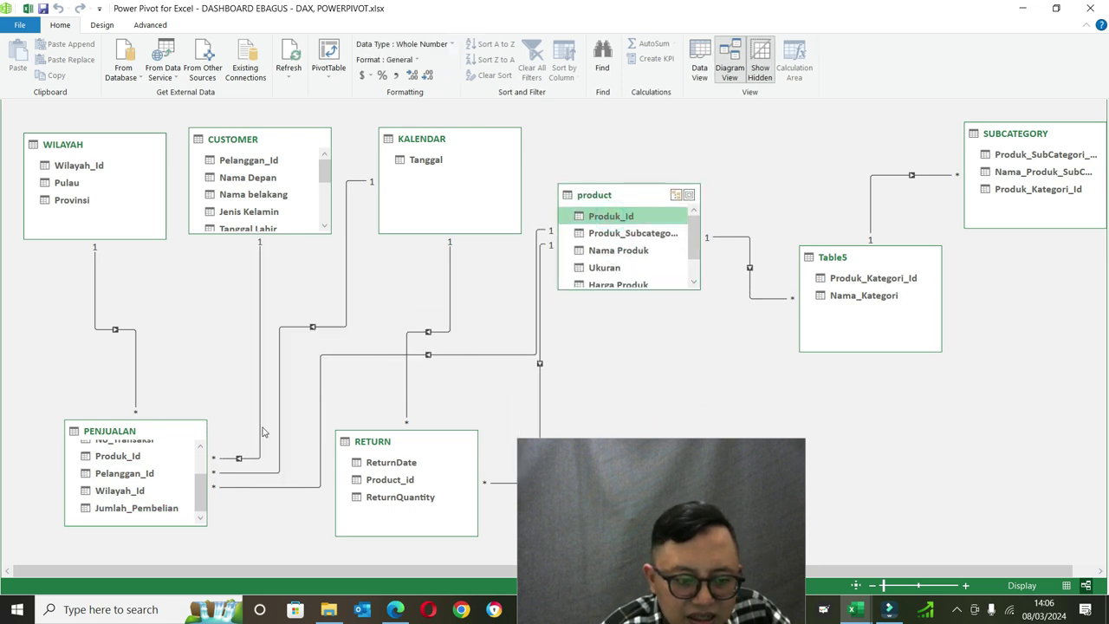
{"action": "left_click", "coordinate": [278, 485]}
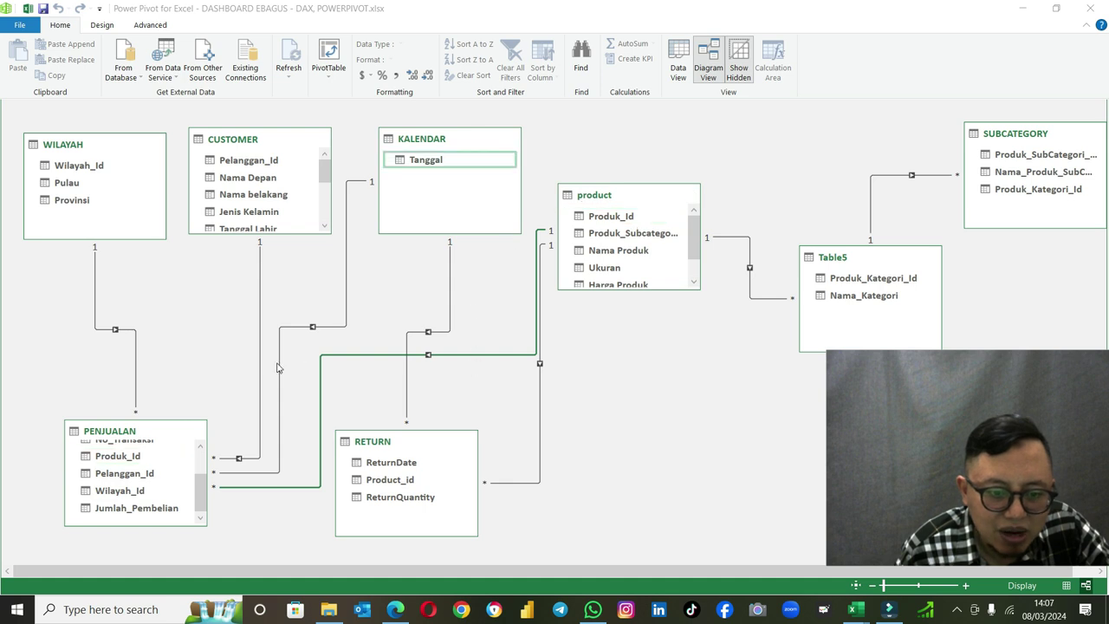
{"action": "left_click", "coordinate": [374, 442]}
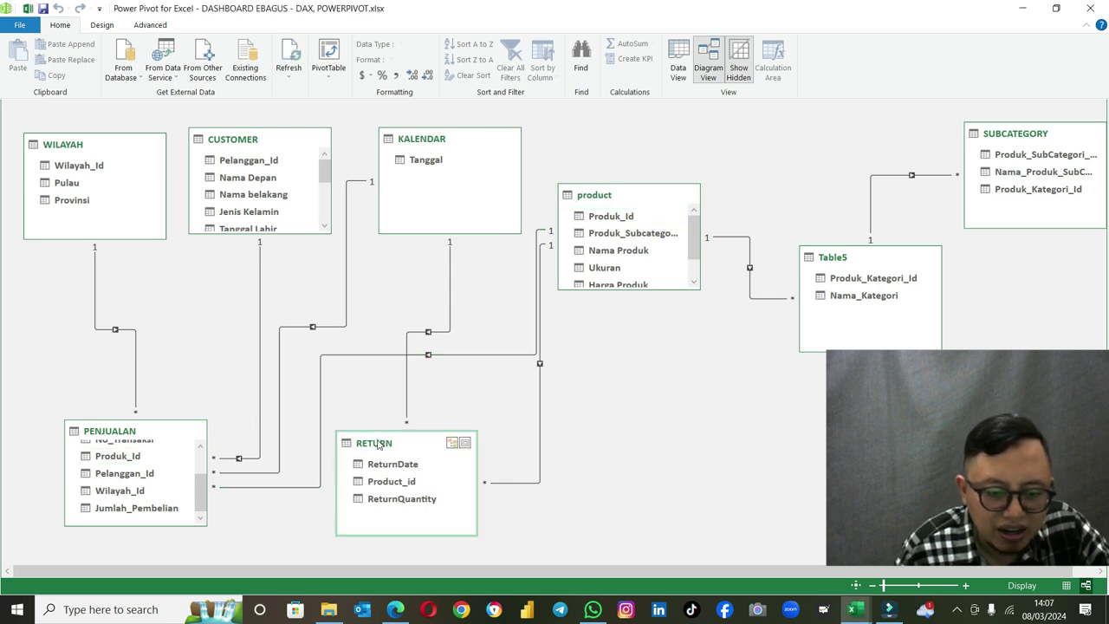
{"action": "left_click", "coordinate": [540, 459]}
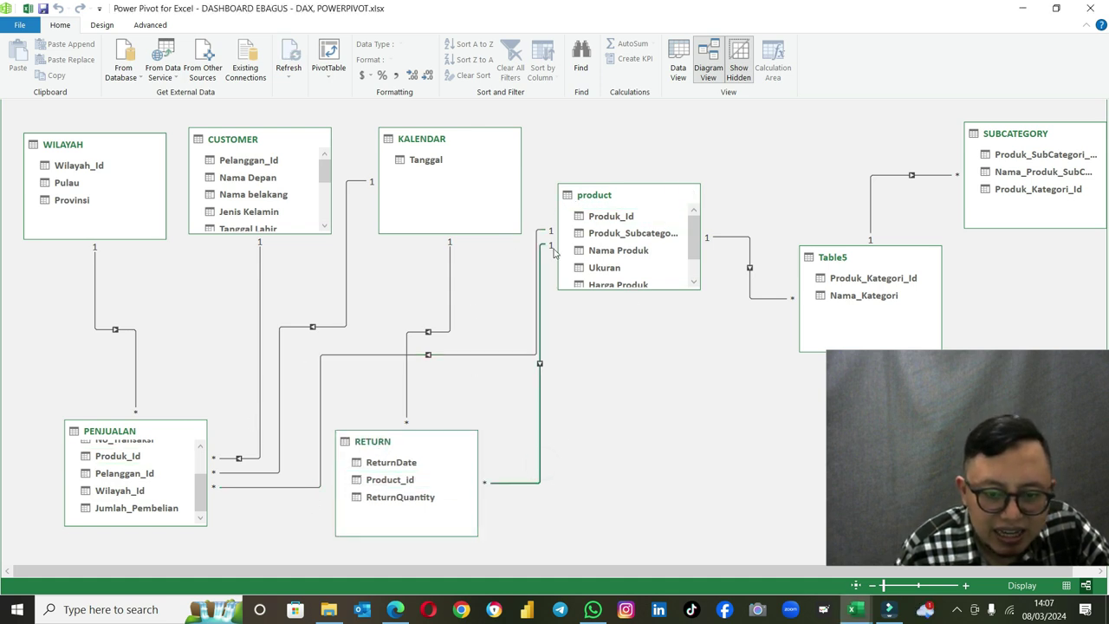
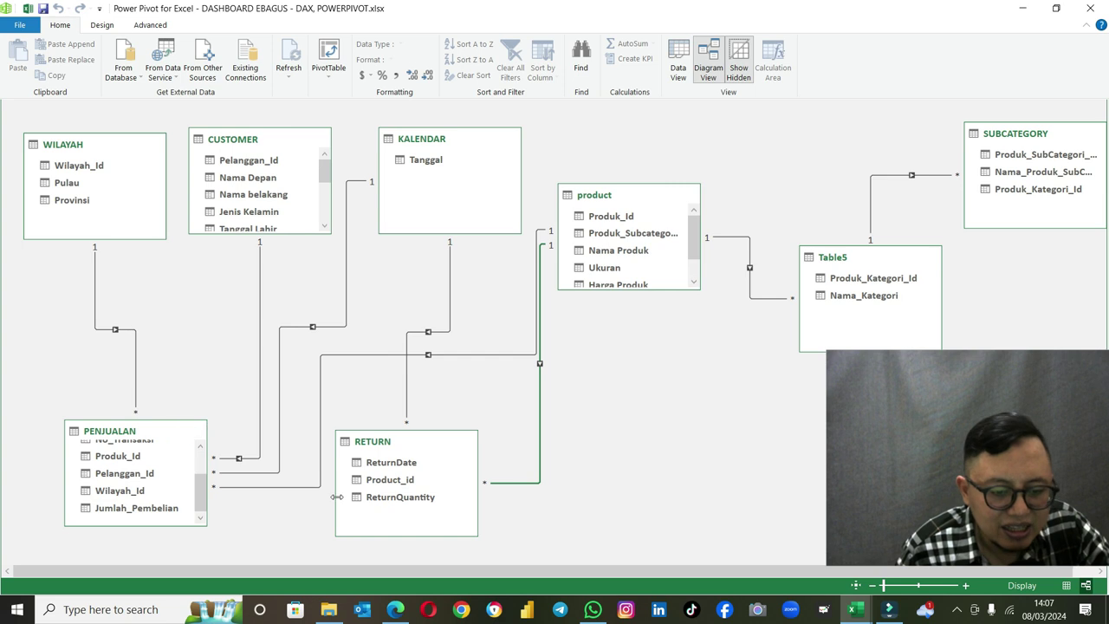
- Hide RETURN's Product_id and ReturnDate fields from client tools
{"action": "left_click", "coordinate": [393, 483]}
{"action": "right_click", "coordinate": [392, 483]}
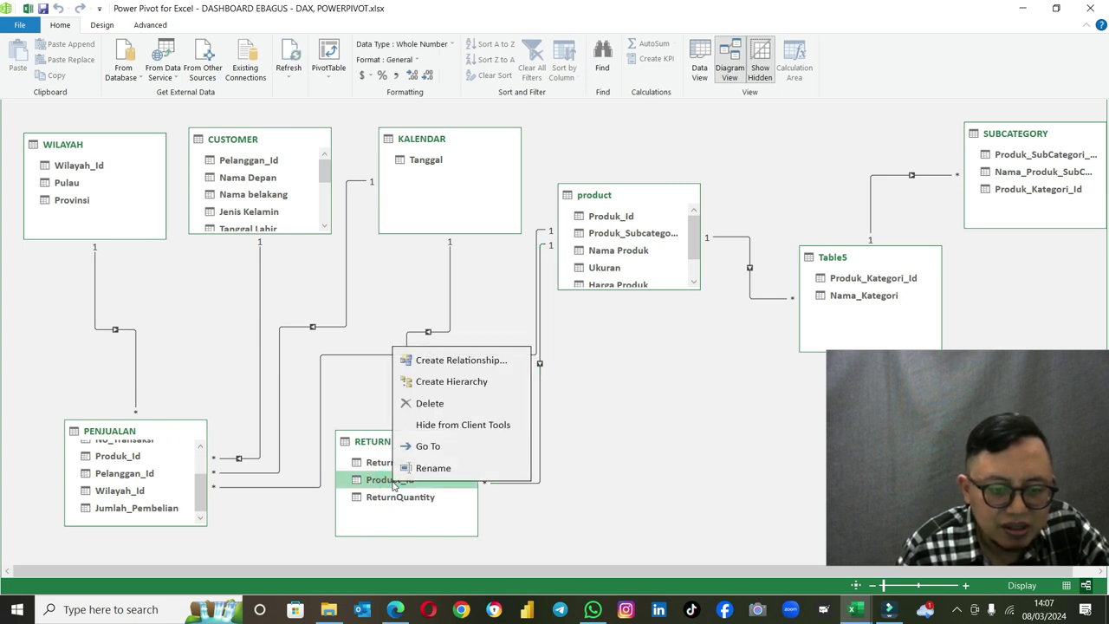
{"action": "left_click", "coordinate": [465, 427]}
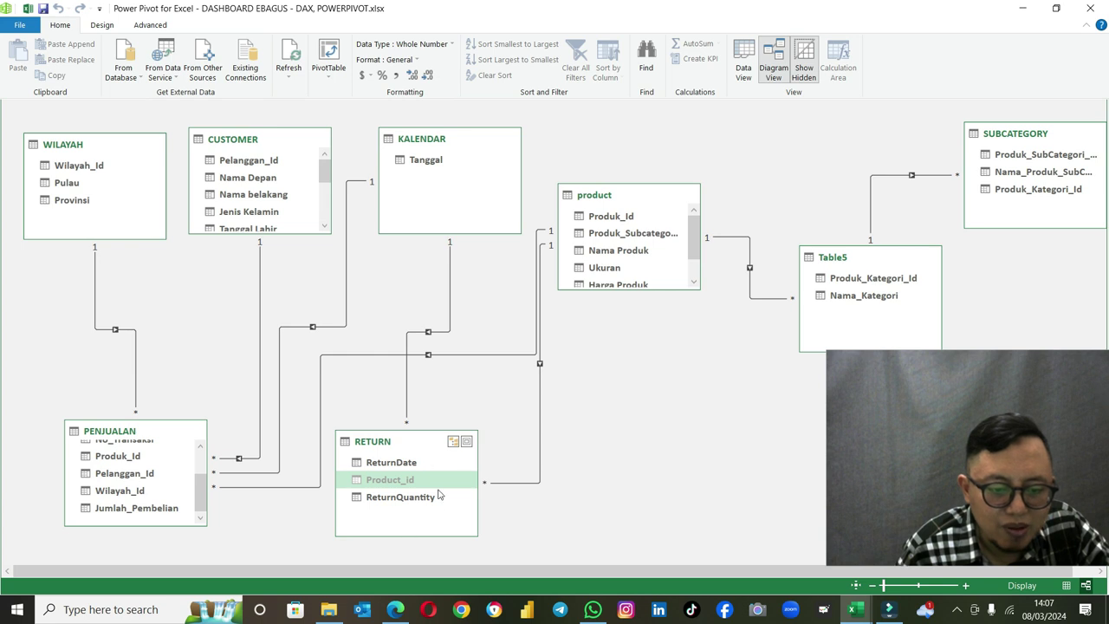
{"action": "left_click", "coordinate": [399, 469]}
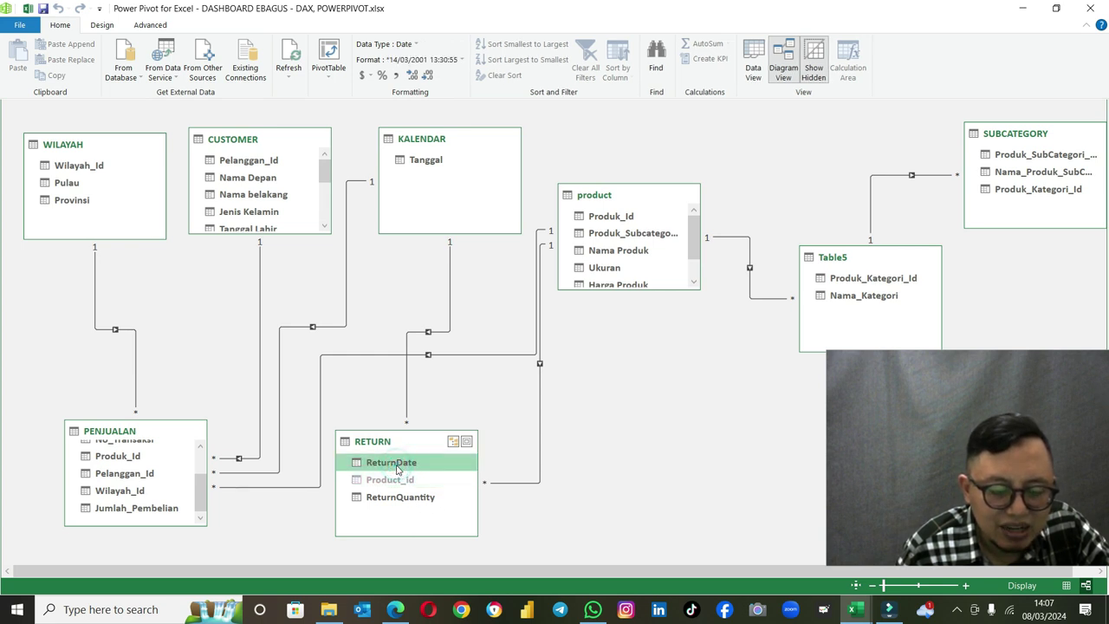
{"action": "right_click", "coordinate": [397, 465]}
{"action": "left_click", "coordinate": [459, 411]}
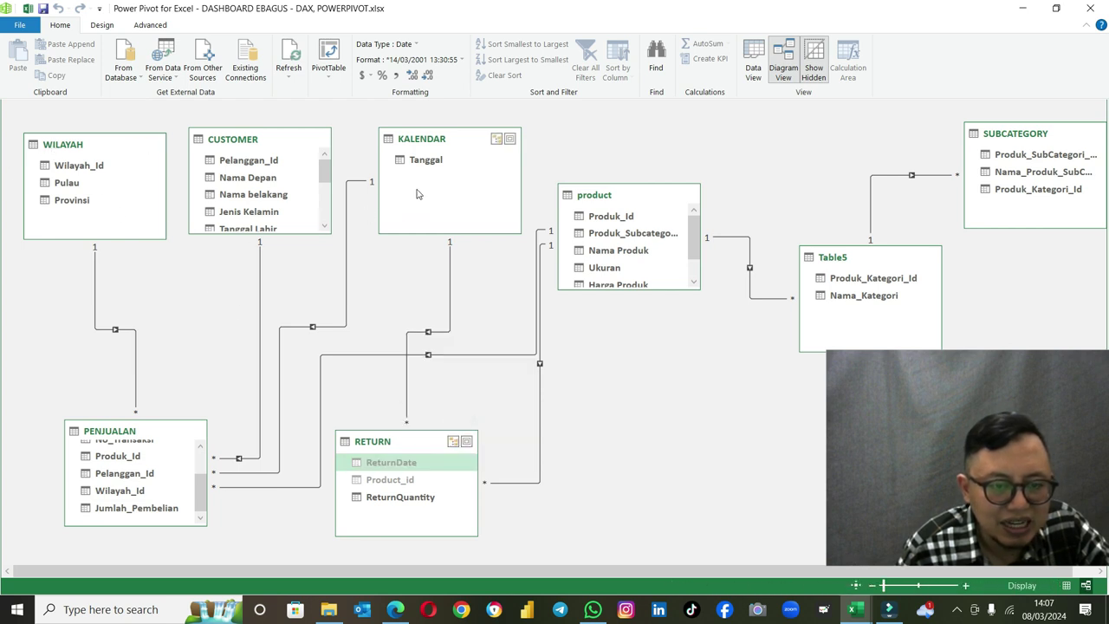
- Hide PENJUALAN's Tanggal_Transaksi and Tanggal_Stock date fields from client tools
{"action": "scroll", "coordinate": [199, 485], "scroll_direction": "up", "scroll_amount": 2}
{"action": "scroll", "coordinate": [199, 486], "scroll_direction": "up", "scroll_amount": 1}
{"action": "right_click", "coordinate": [142, 456]}
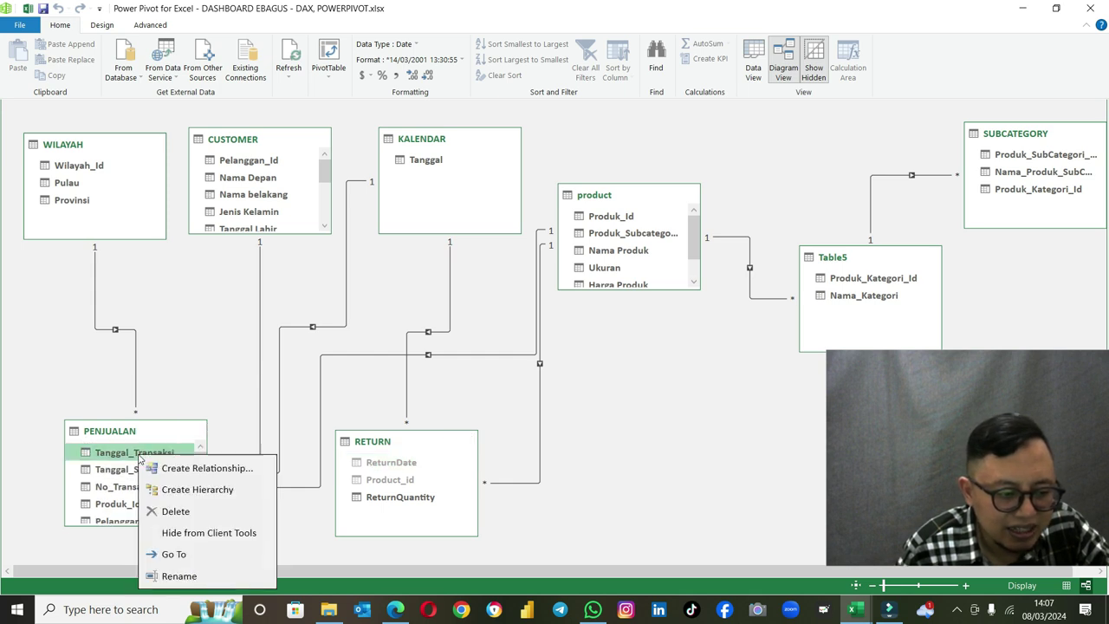
{"action": "left_click", "coordinate": [184, 534]}
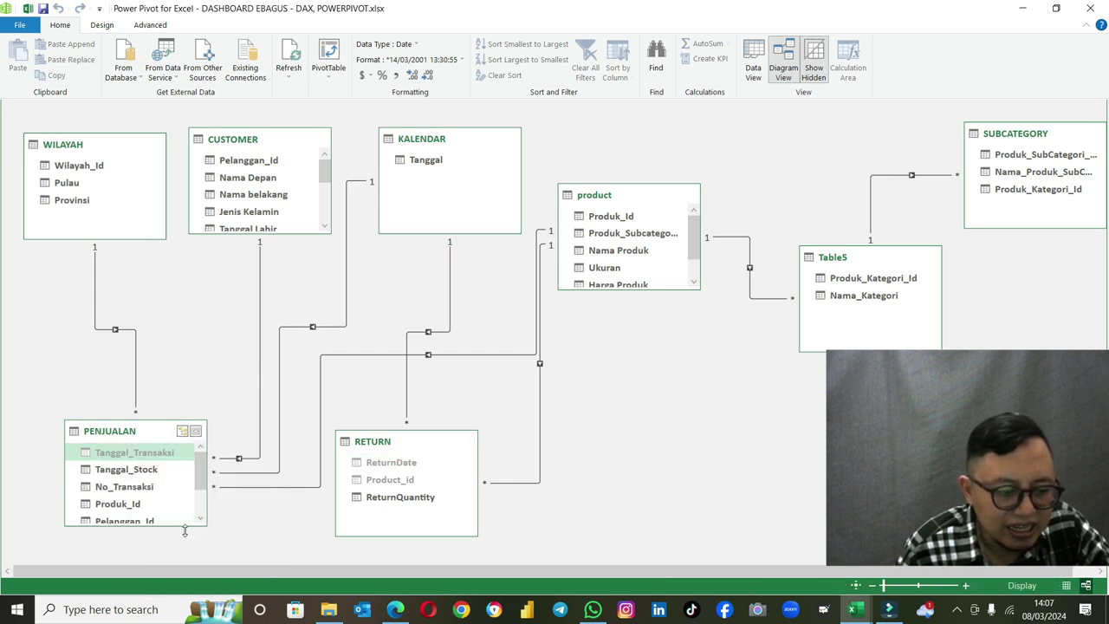
{"action": "right_click", "coordinate": [124, 470]}
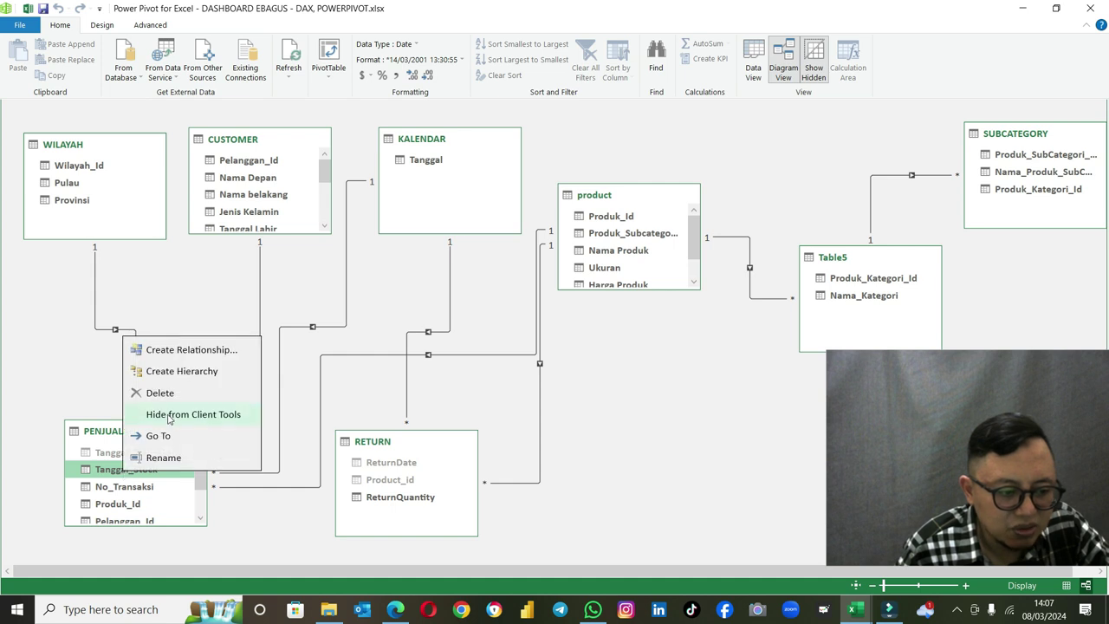
{"action": "left_click", "coordinate": [169, 415]}
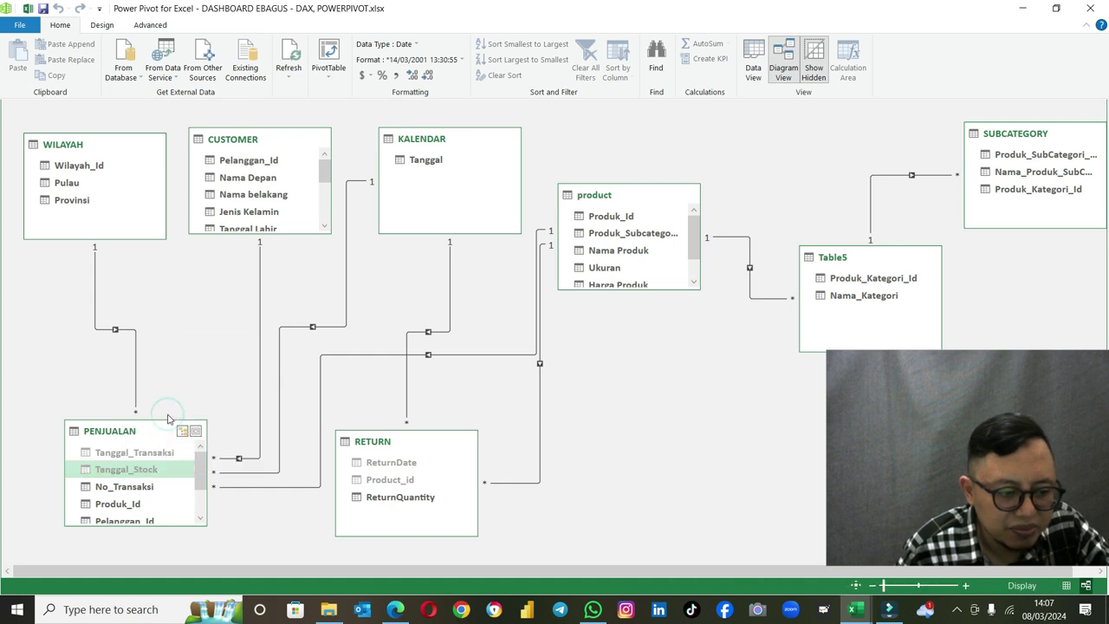
- Hide PENJUALAN's Produk_Id, Pelanggan_Id and Wilayah_Id key fields from client tools
{"action": "scroll", "coordinate": [138, 494], "scroll_direction": "down", "scroll_amount": 1}
{"action": "scroll", "coordinate": [144, 501], "scroll_direction": "down", "scroll_amount": 1}
{"action": "left_click", "coordinate": [121, 480]}
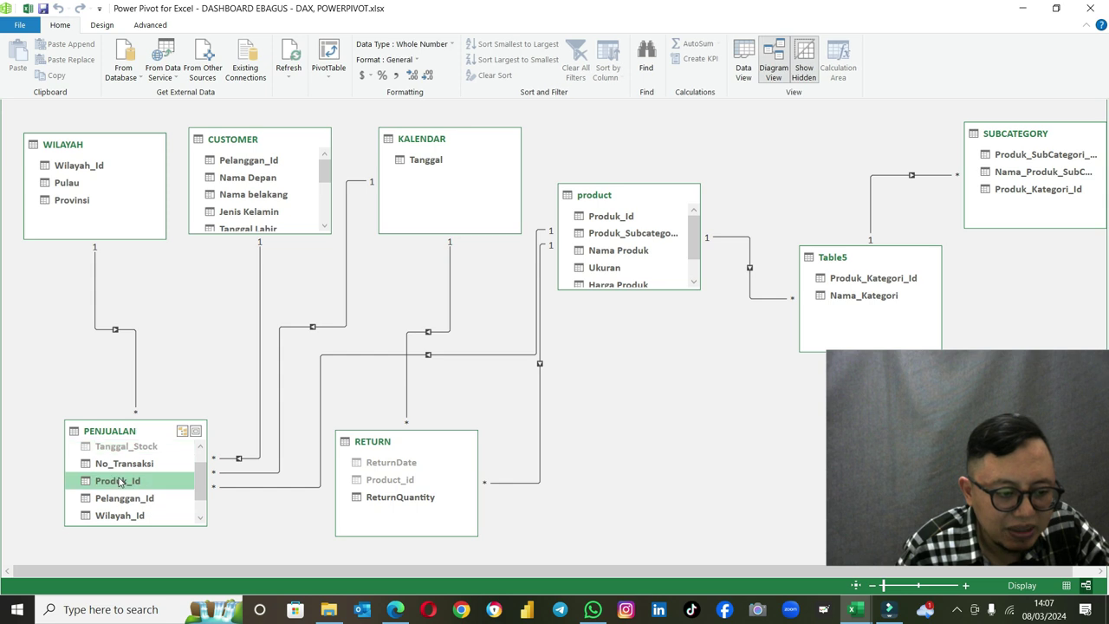
{"action": "right_click", "coordinate": [119, 482]}
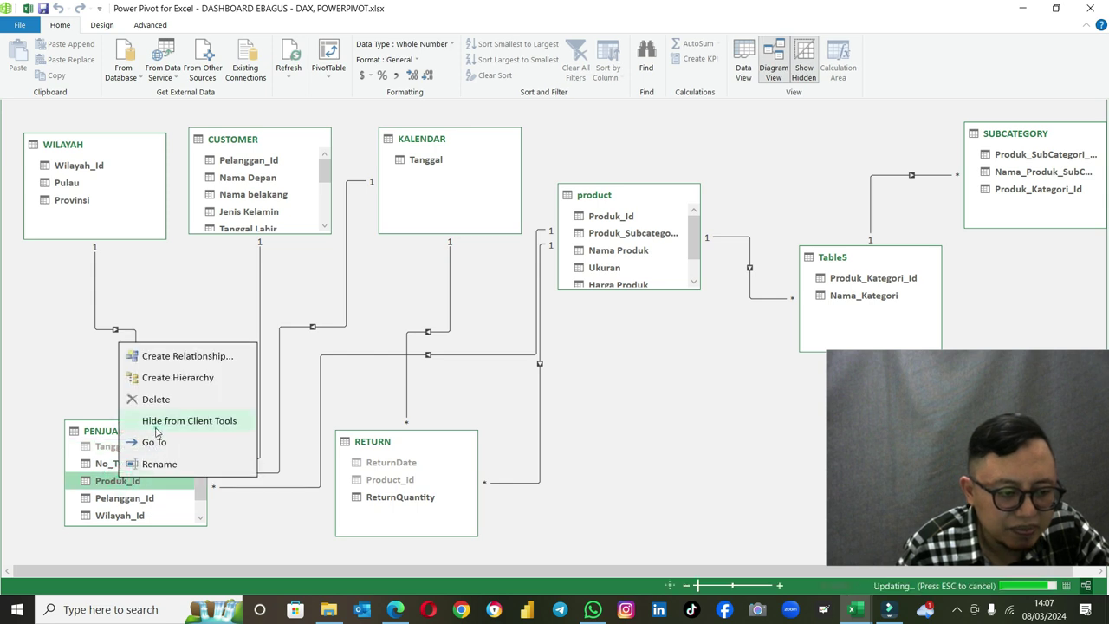
{"action": "left_click", "coordinate": [156, 422]}
{"action": "right_click", "coordinate": [138, 498]}
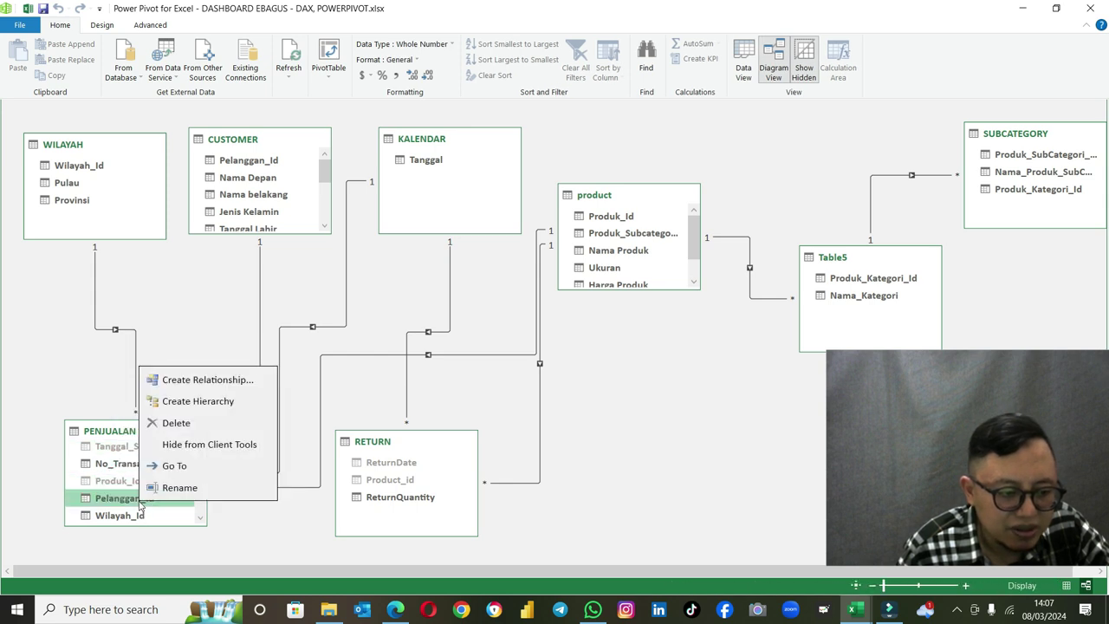
{"action": "left_click", "coordinate": [186, 445]}
{"action": "left_click", "coordinate": [131, 516]}
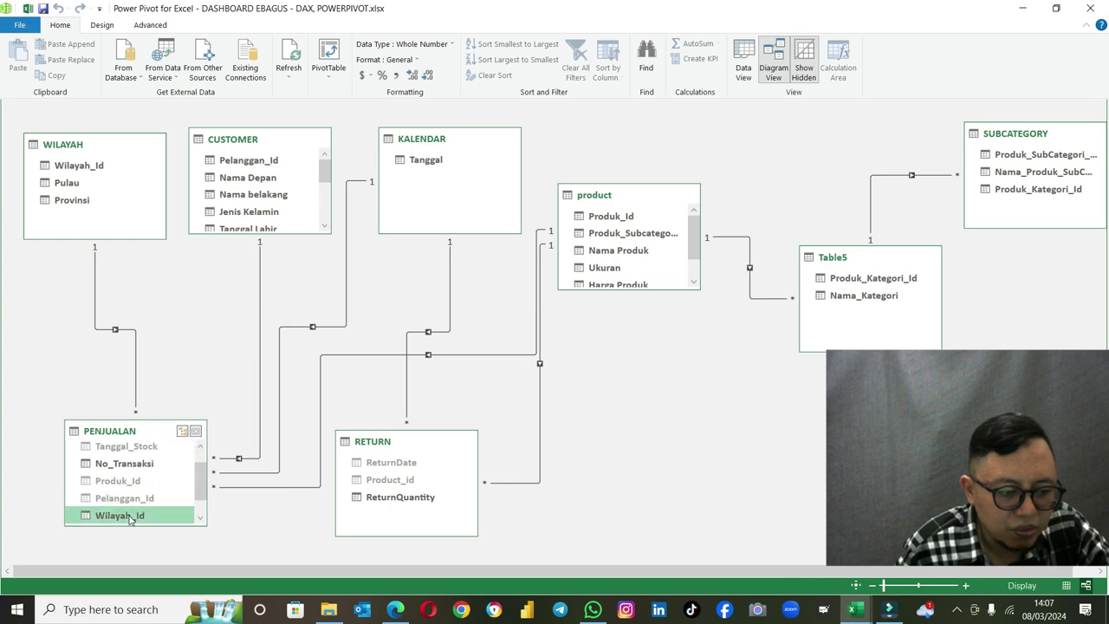
{"action": "right_click", "coordinate": [131, 518]}
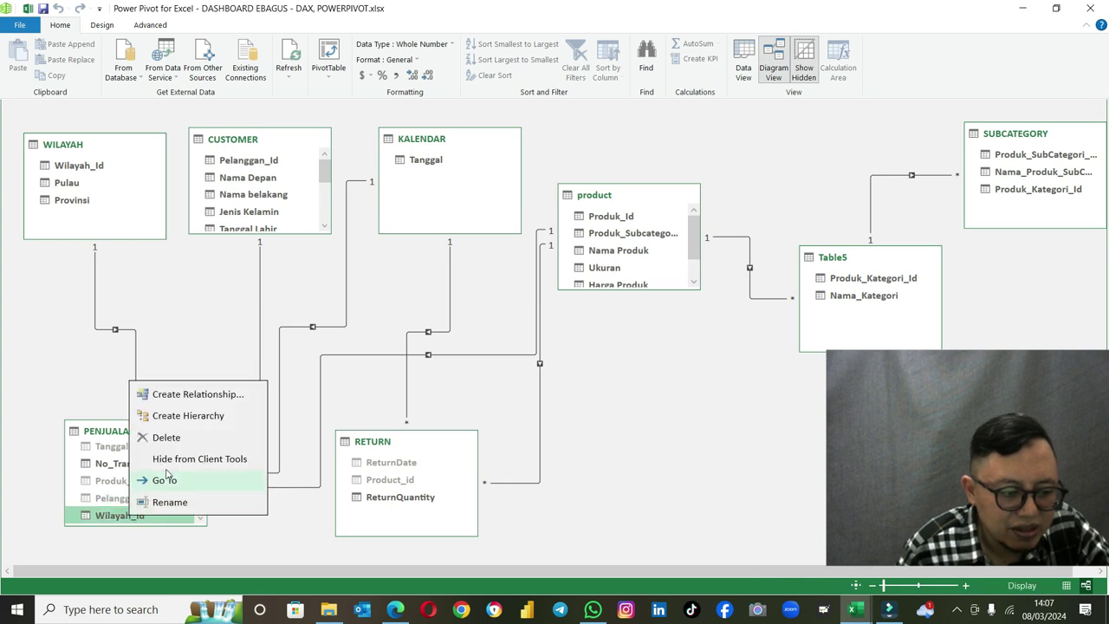
{"action": "left_click", "coordinate": [169, 458]}
{"action": "left_click", "coordinate": [201, 515]}
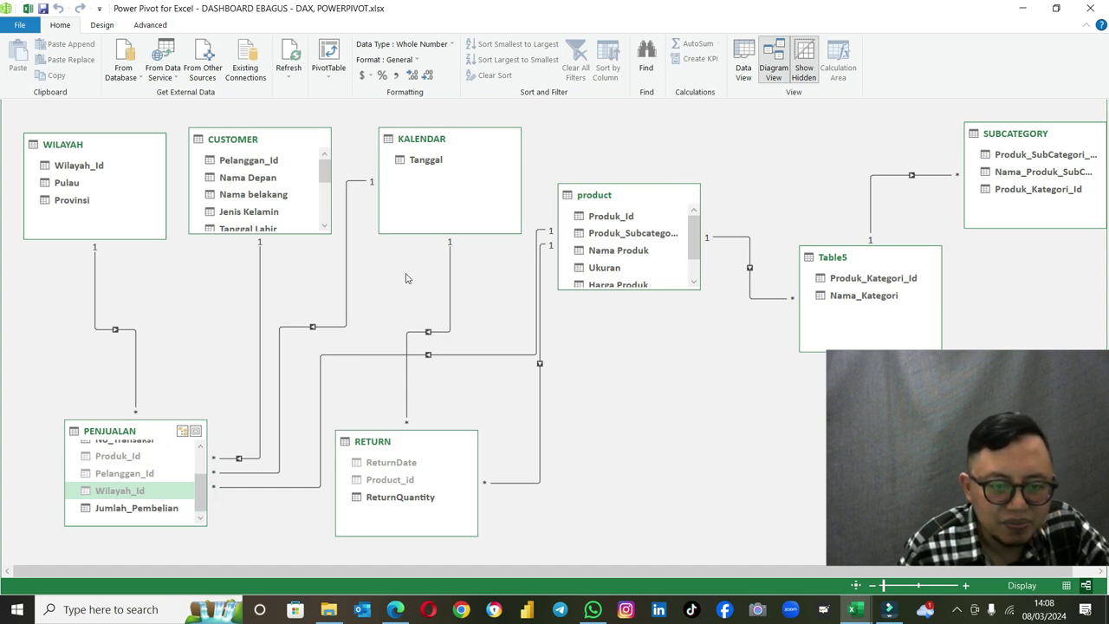
- Hide and then unhide product's Produk_Id, then move Table5 down and SUBCATEGORY right
{"action": "left_click", "coordinate": [618, 220]}
{"action": "right_click", "coordinate": [618, 220]}
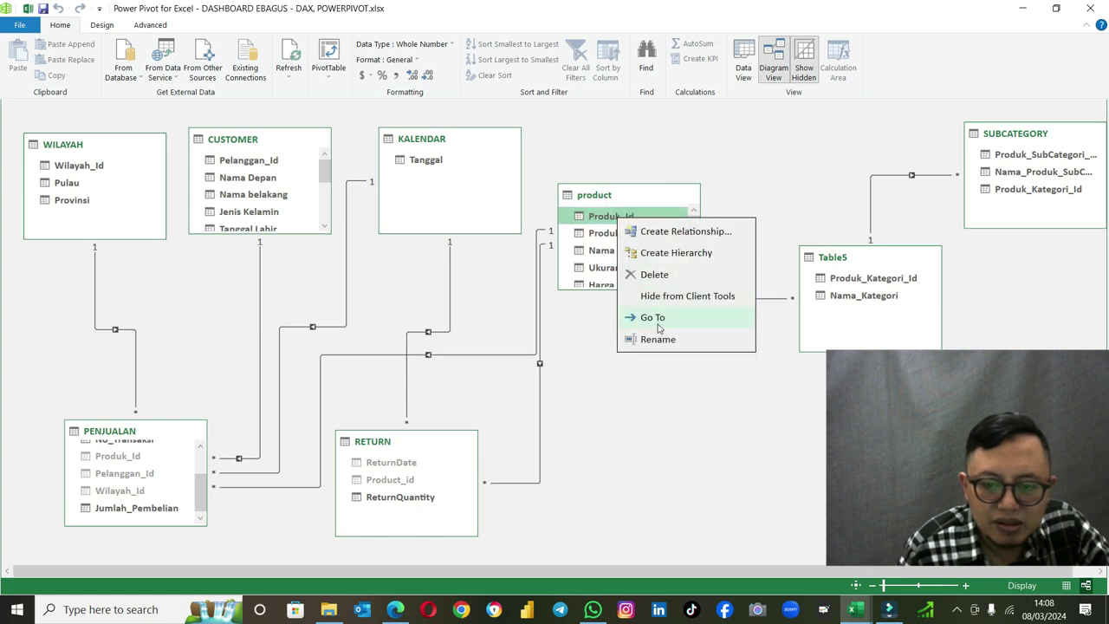
{"action": "left_click", "coordinate": [656, 299]}
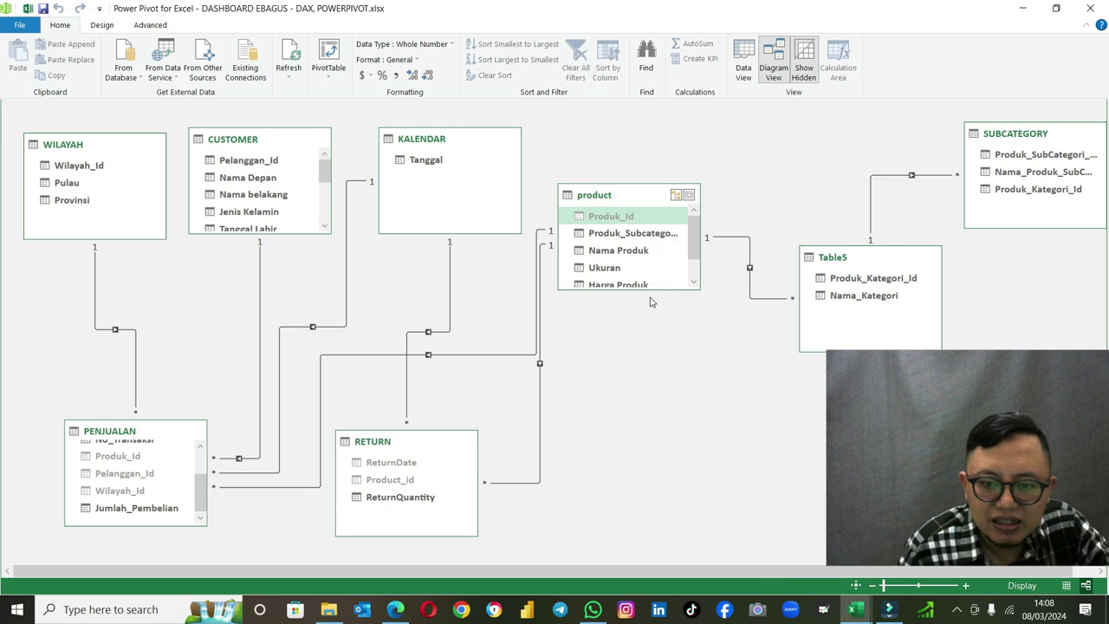
{"action": "right_click", "coordinate": [621, 223]}
{"action": "left_click", "coordinate": [656, 299]}
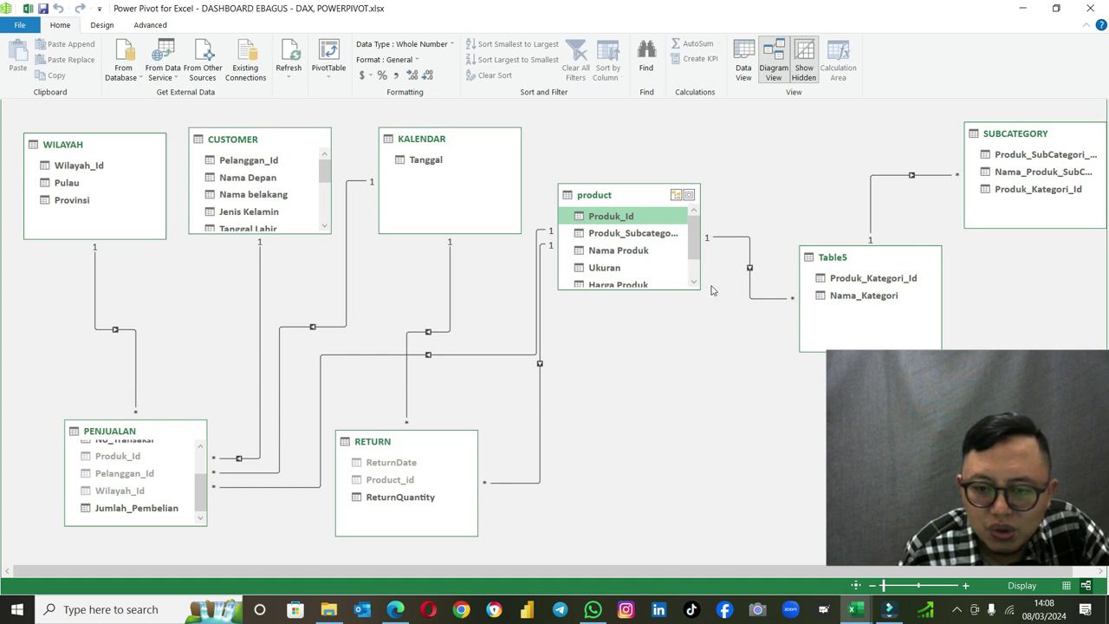
{"action": "mouse_move", "coordinate": [1031, 173]}
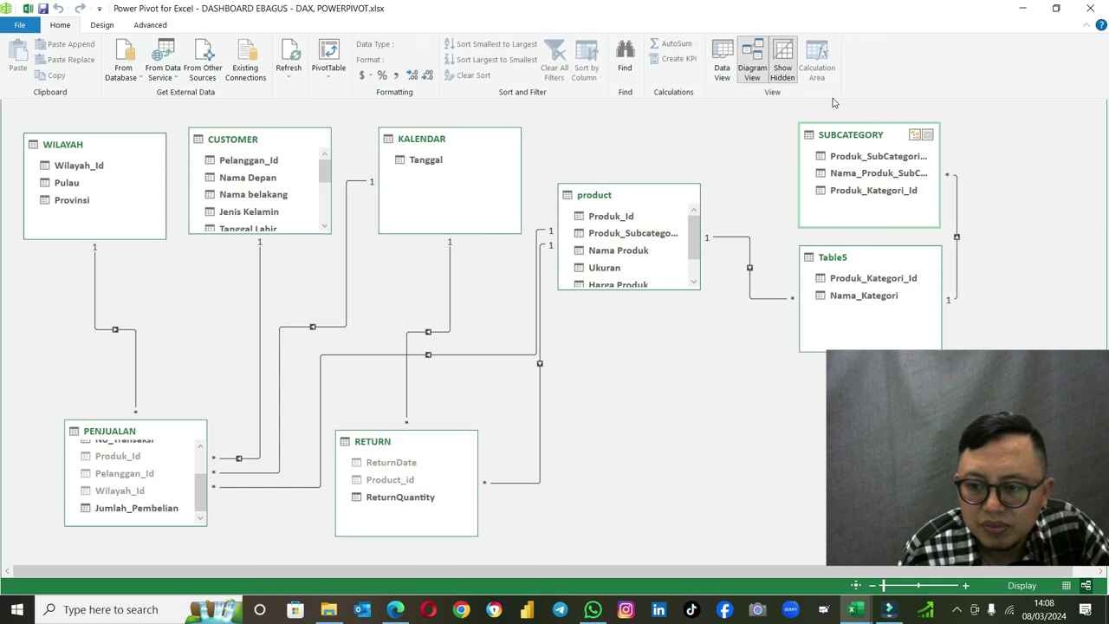
{"action": "left_click_drag", "start_coordinate": [837, 258], "coordinate": [827, 289]}
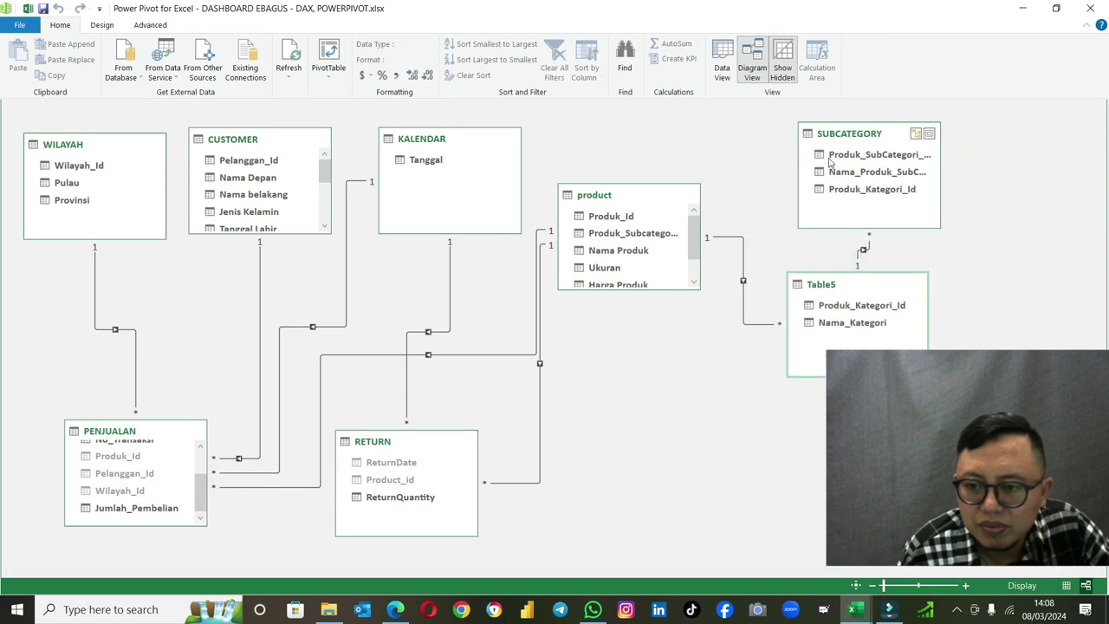
{"action": "left_click_drag", "start_coordinate": [832, 132], "coordinate": [938, 135]}
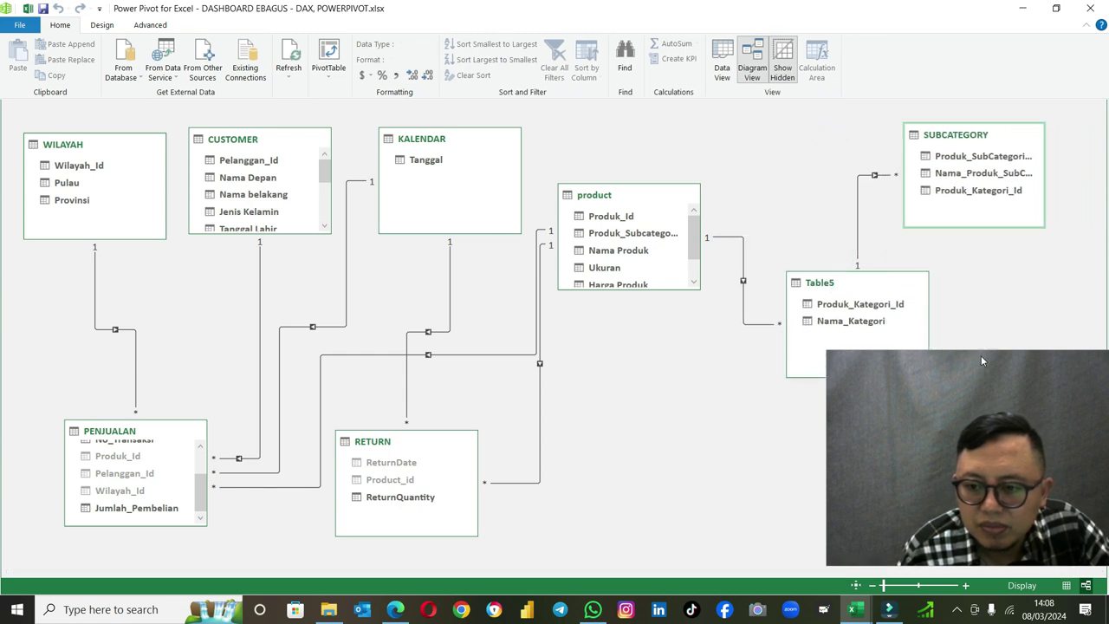
- Back in Excel, review the SUBCATEGORY–Table5 relationship, keeping Table5 as its related table
{"action": "left_click", "coordinate": [28, 8]}
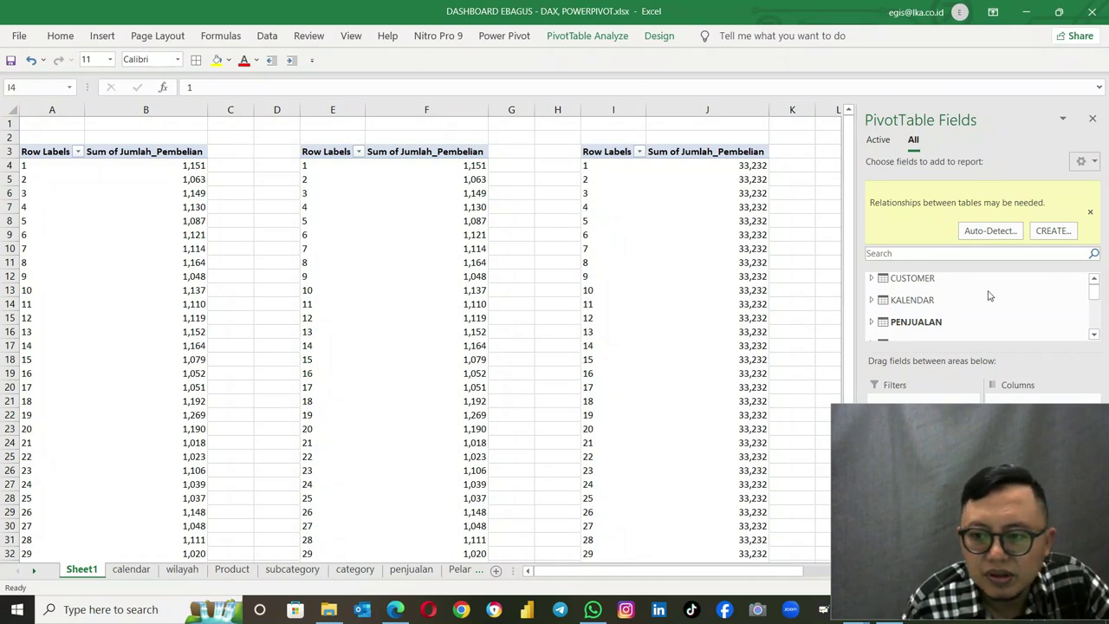
{"action": "left_click", "coordinate": [614, 165]}
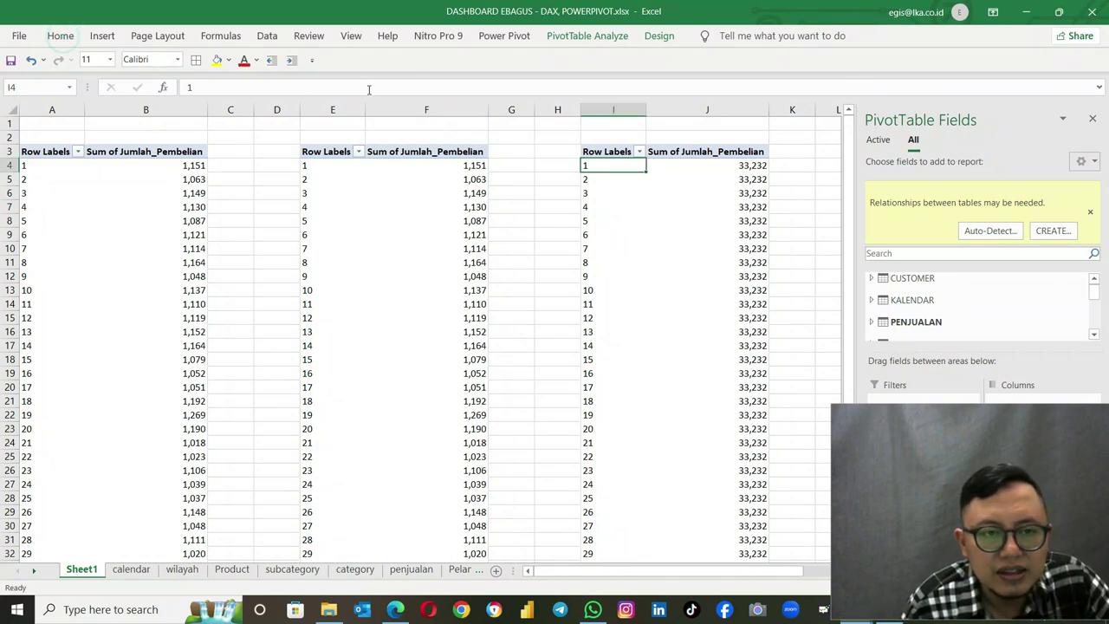
{"action": "left_click", "coordinate": [267, 35]}
{"action": "left_click", "coordinate": [712, 73]}
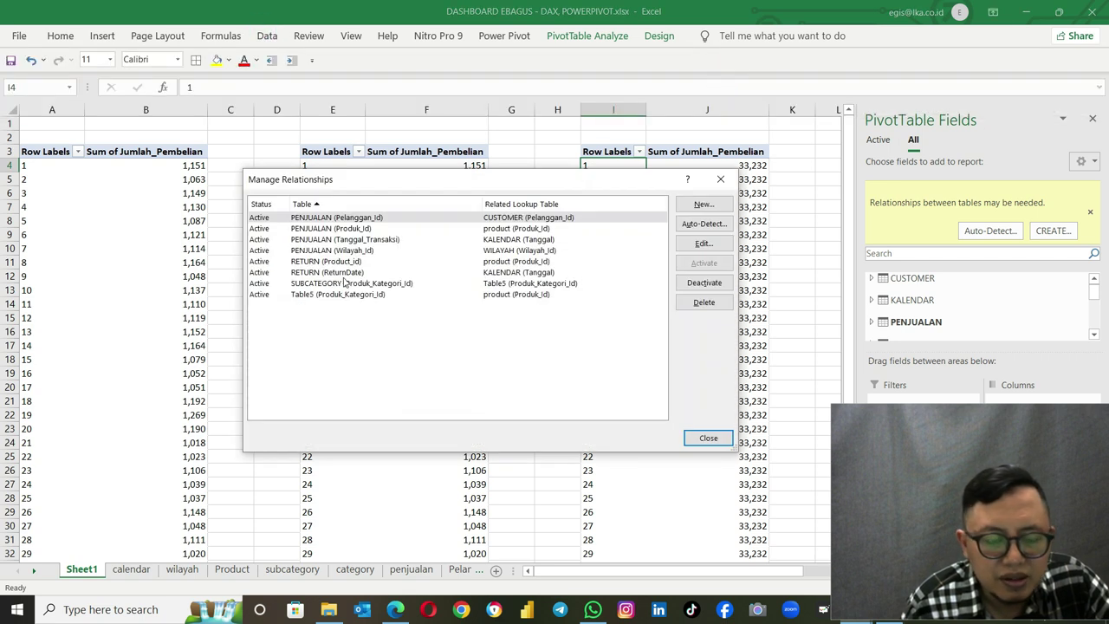
{"action": "left_click", "coordinate": [342, 285]}
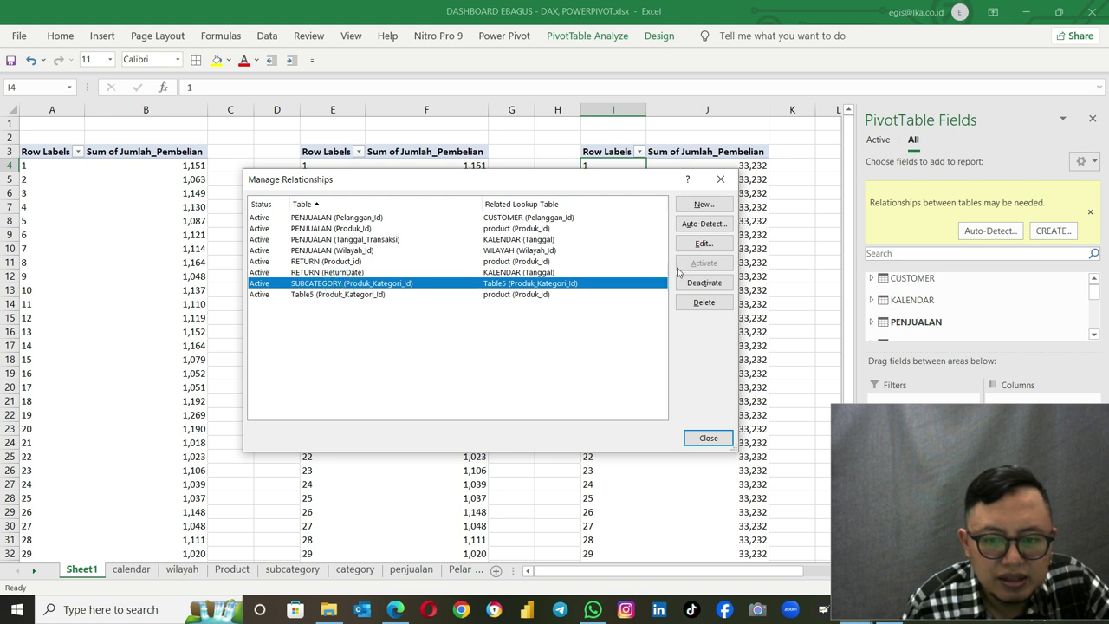
{"action": "left_click", "coordinate": [704, 244]}
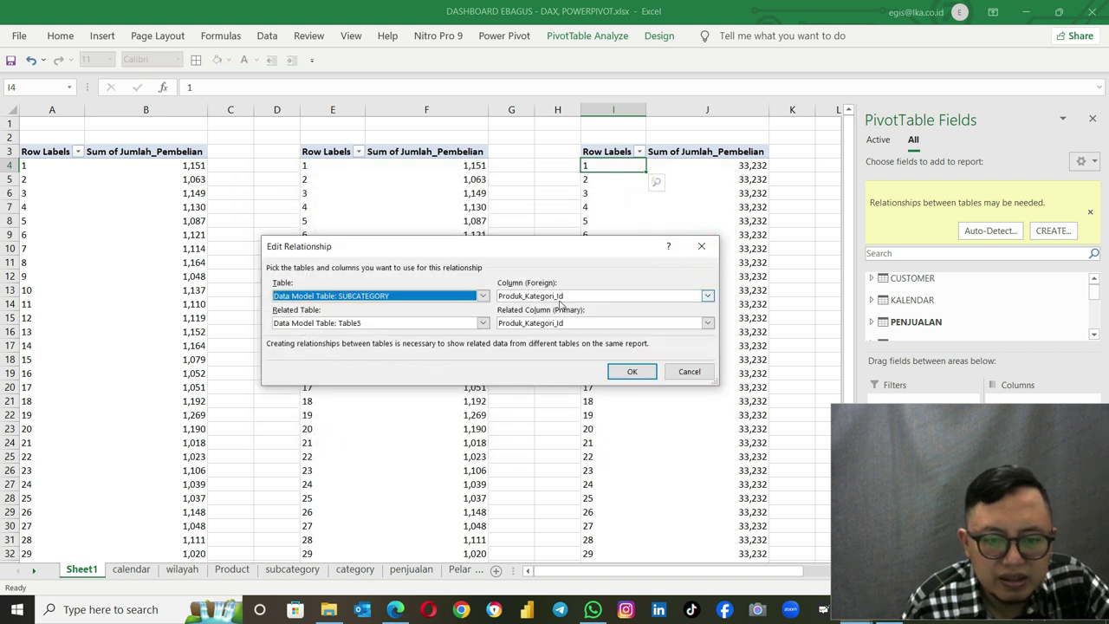
{"action": "left_click", "coordinate": [437, 325]}
{"action": "left_click", "coordinate": [411, 419]}
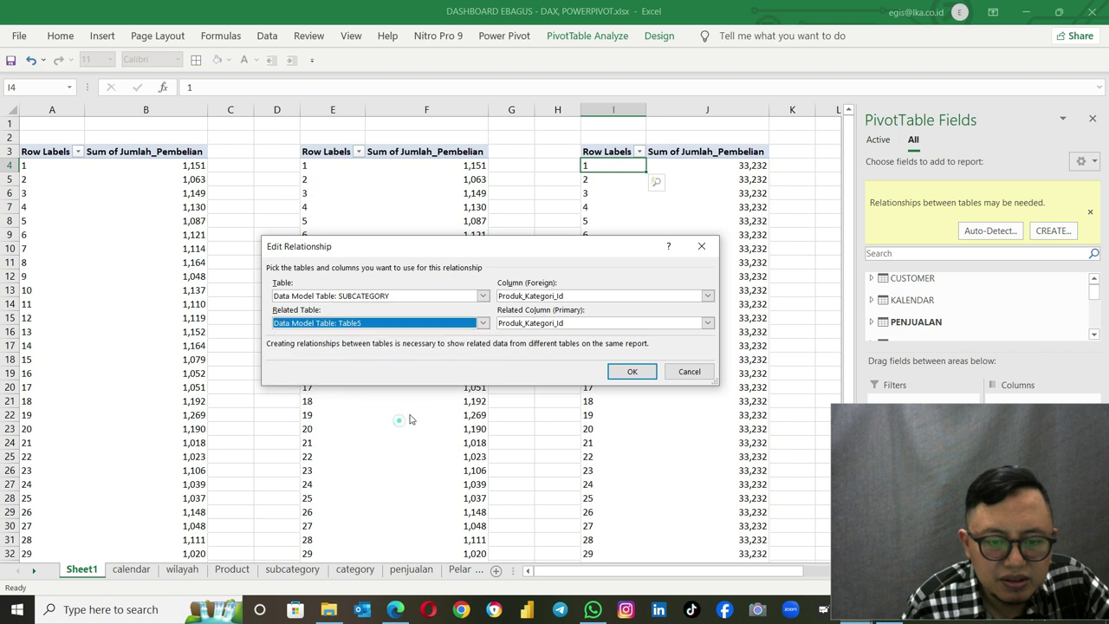
{"action": "left_click", "coordinate": [649, 372]}
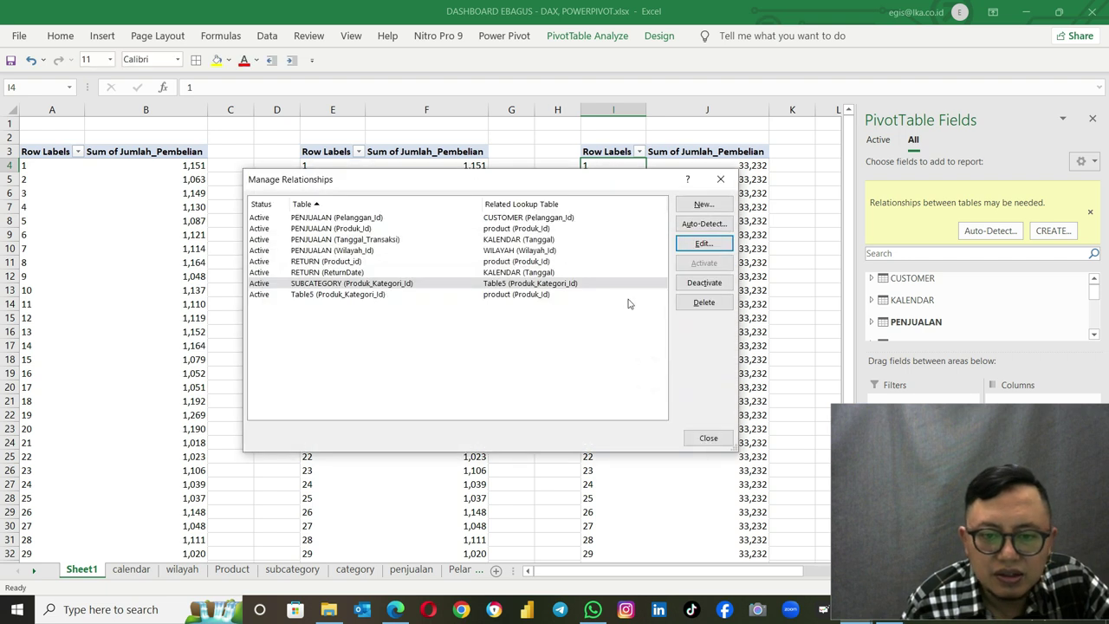
- Try relinking Table5–product to SUBCATEGORY on Produk_Kategori_Id, then cancel and close Manage Relationships
{"action": "left_click", "coordinate": [365, 295]}
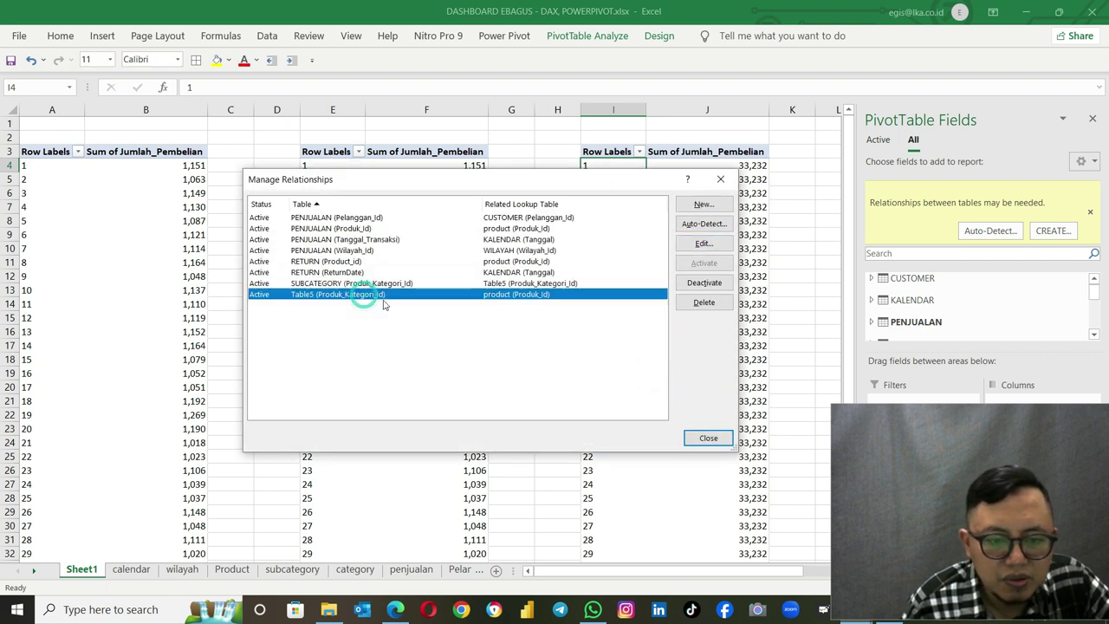
{"action": "left_click", "coordinate": [702, 245]}
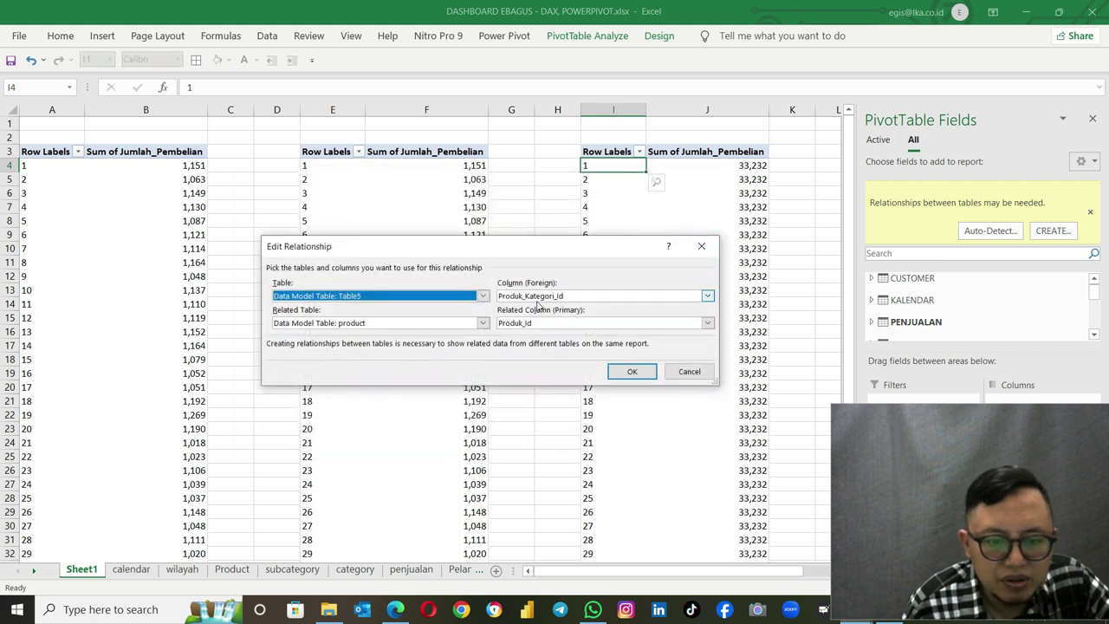
{"action": "left_click", "coordinate": [455, 325]}
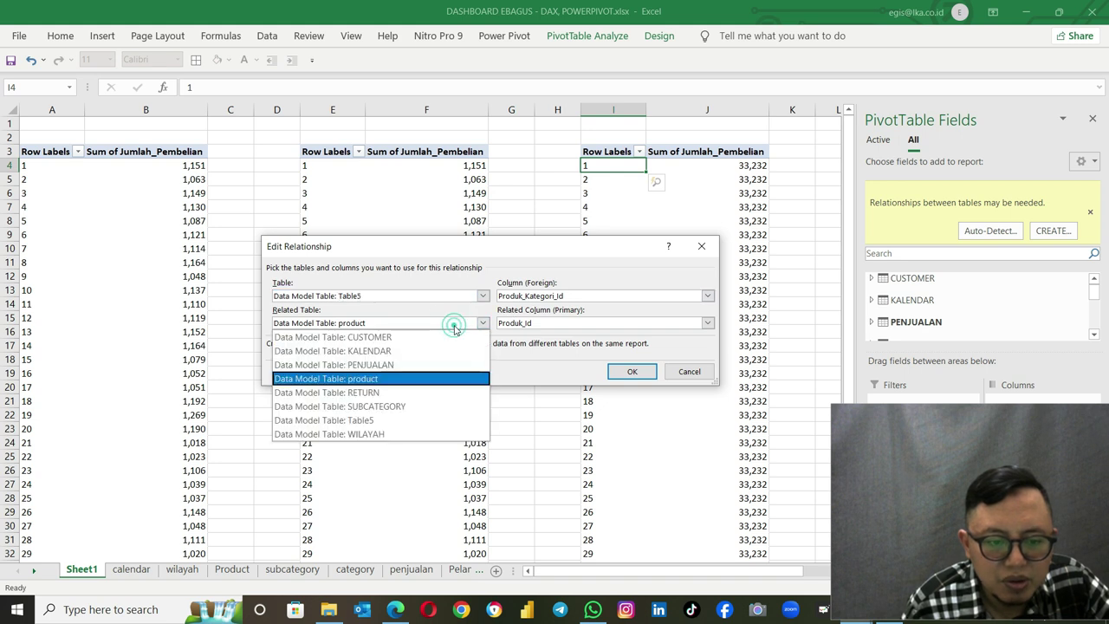
{"action": "left_click", "coordinate": [407, 392]}
{"action": "left_click", "coordinate": [532, 324]}
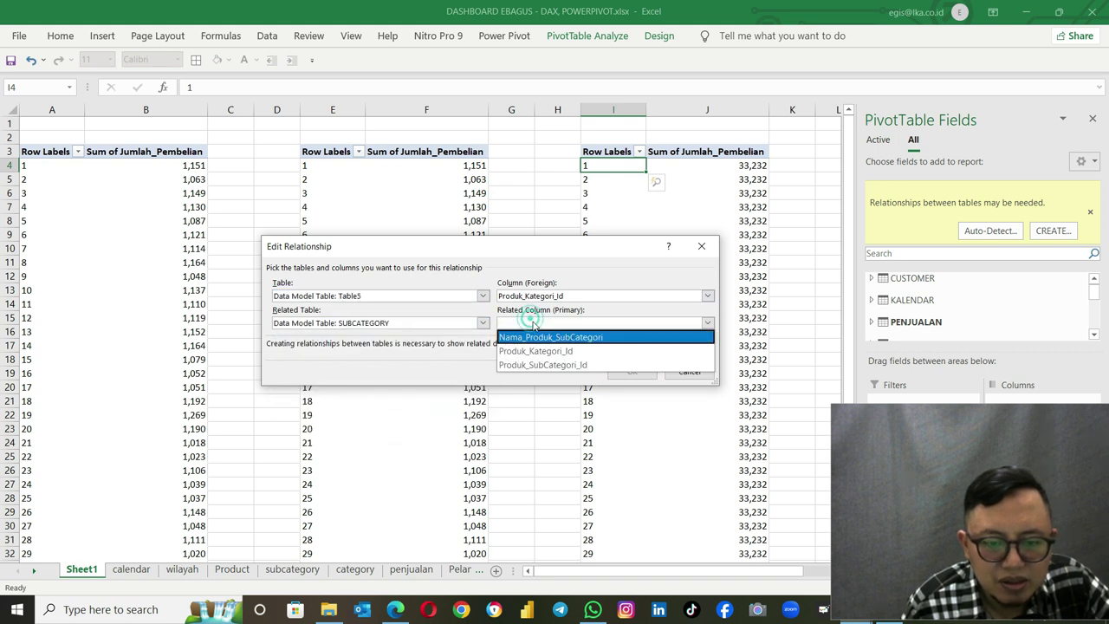
{"action": "left_click", "coordinate": [544, 351]}
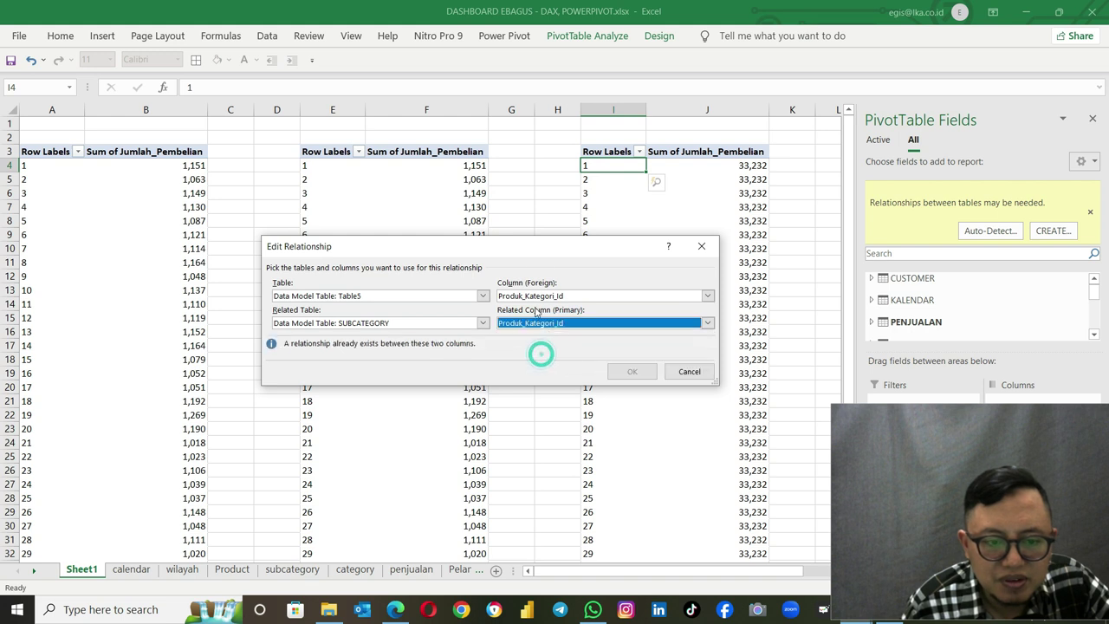
{"action": "left_click", "coordinate": [612, 372]}
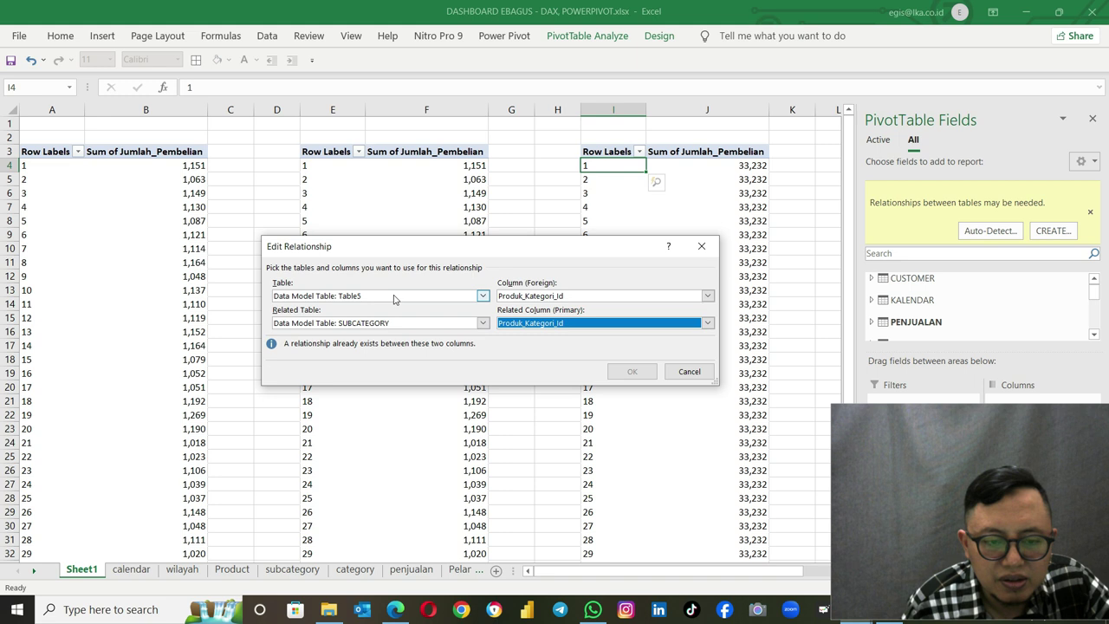
{"action": "left_click", "coordinate": [689, 370]}
{"action": "left_click", "coordinate": [721, 181]}
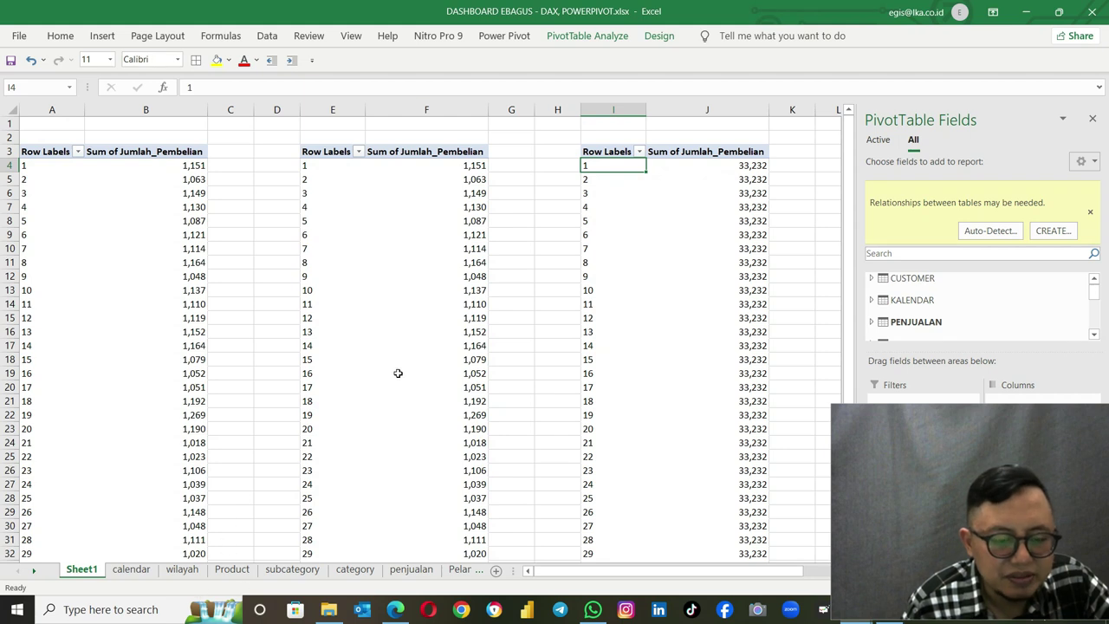
- Jump to Table5 via the Name Box and select the category ids and names
{"action": "left_click", "coordinate": [48, 88]}
{"action": "type", "text": "table"}
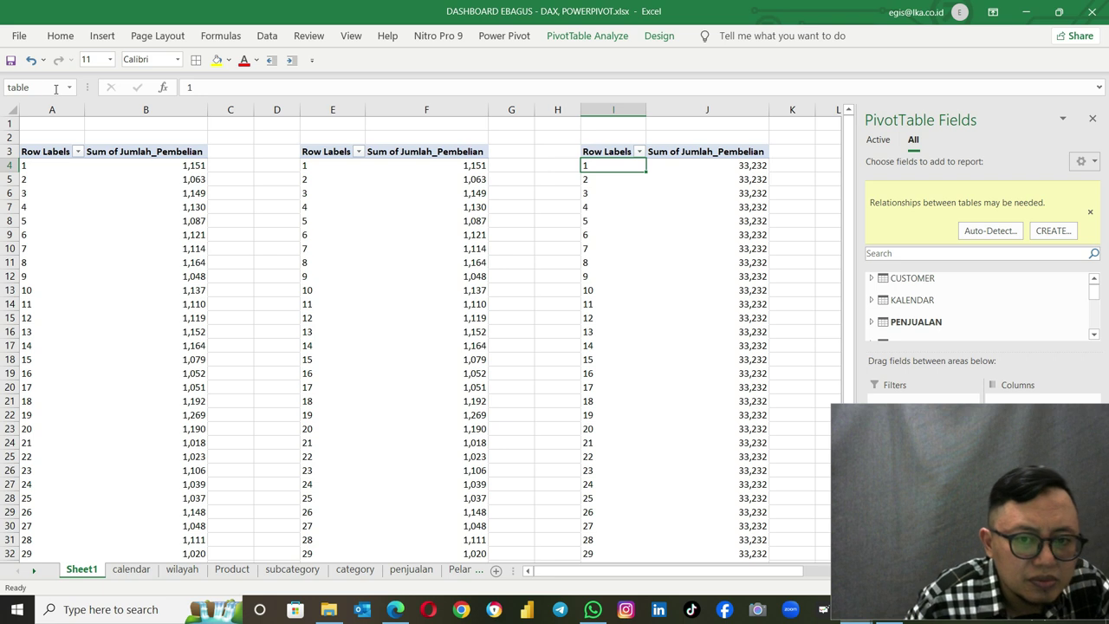
{"action": "key", "text": "Down"}
{"action": "key", "text": "Return"}
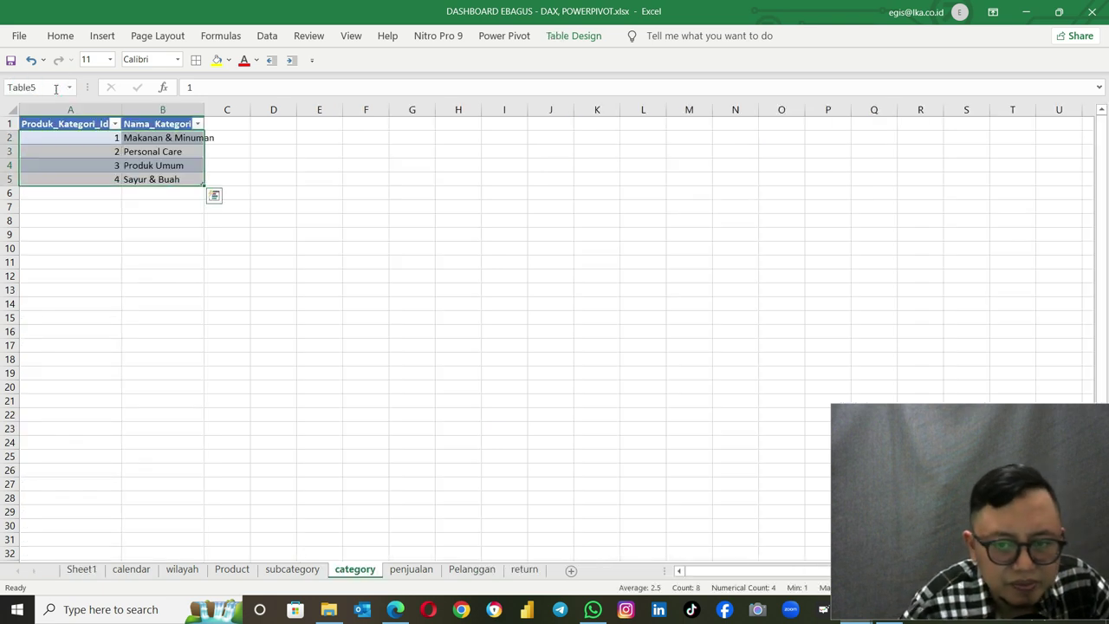
{"action": "left_click", "coordinate": [117, 160]}
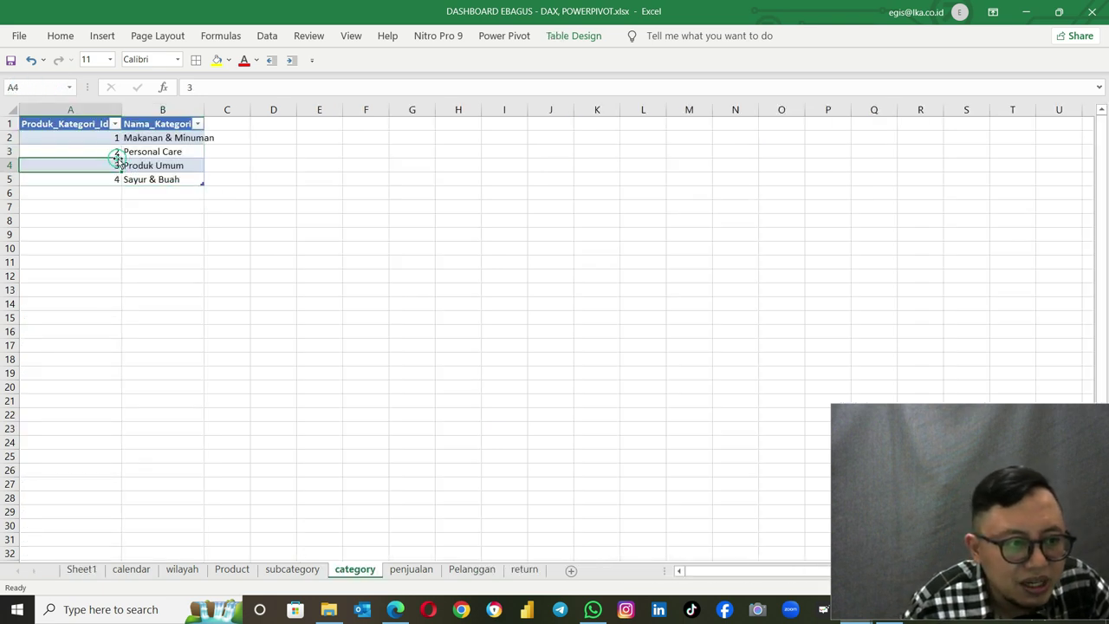
{"action": "mouse_move", "coordinate": [91, 126]}
{"action": "left_mouse_down"}
{"action": "mouse_move", "coordinate": [134, 173]}
{"action": "mouse_move", "coordinate": [180, 195]}
{"action": "left_mouse_up"}
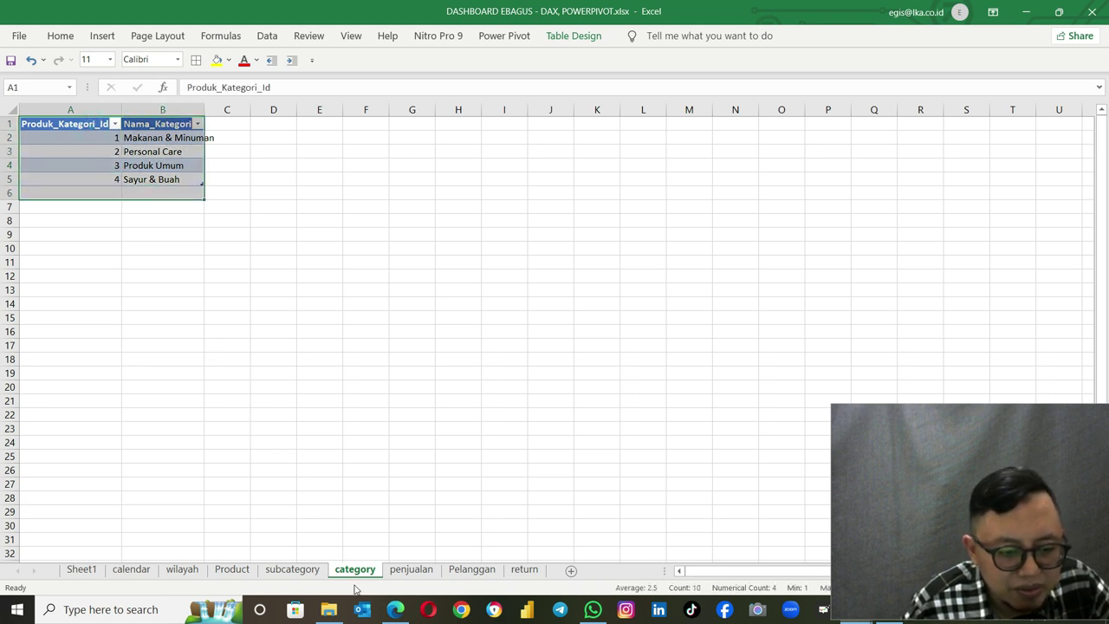
- Check the subcategory sheet's Produk_Kategori_Id column, then return to the category sheet
{"action": "left_click", "coordinate": [292, 569]}
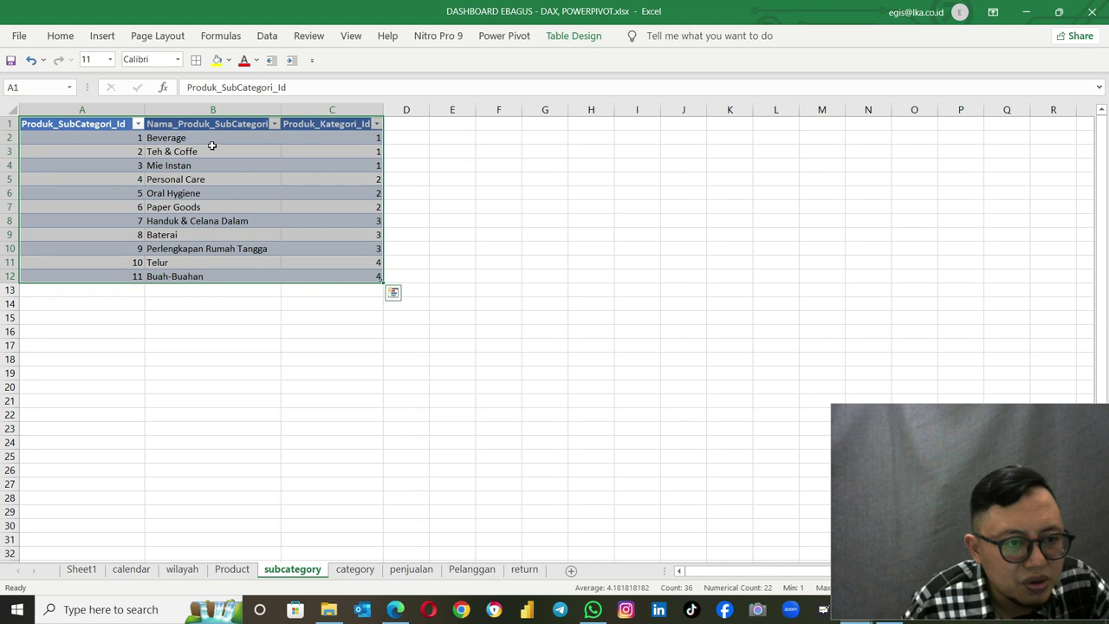
{"action": "left_click_drag", "start_coordinate": [321, 125], "coordinate": [371, 282]}
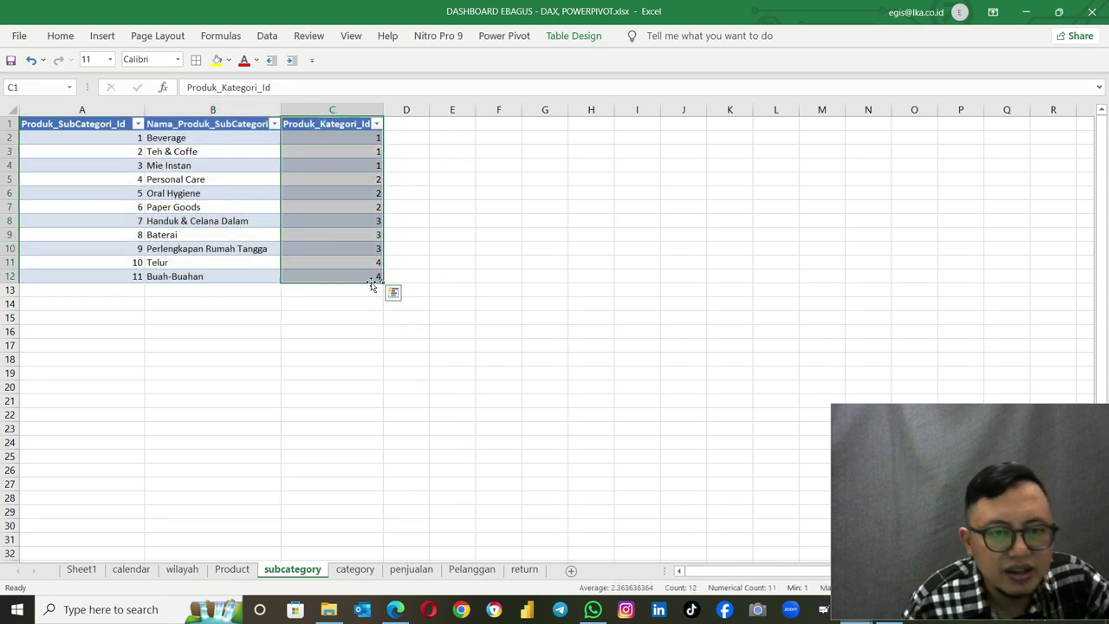
{"action": "left_click", "coordinate": [351, 569]}
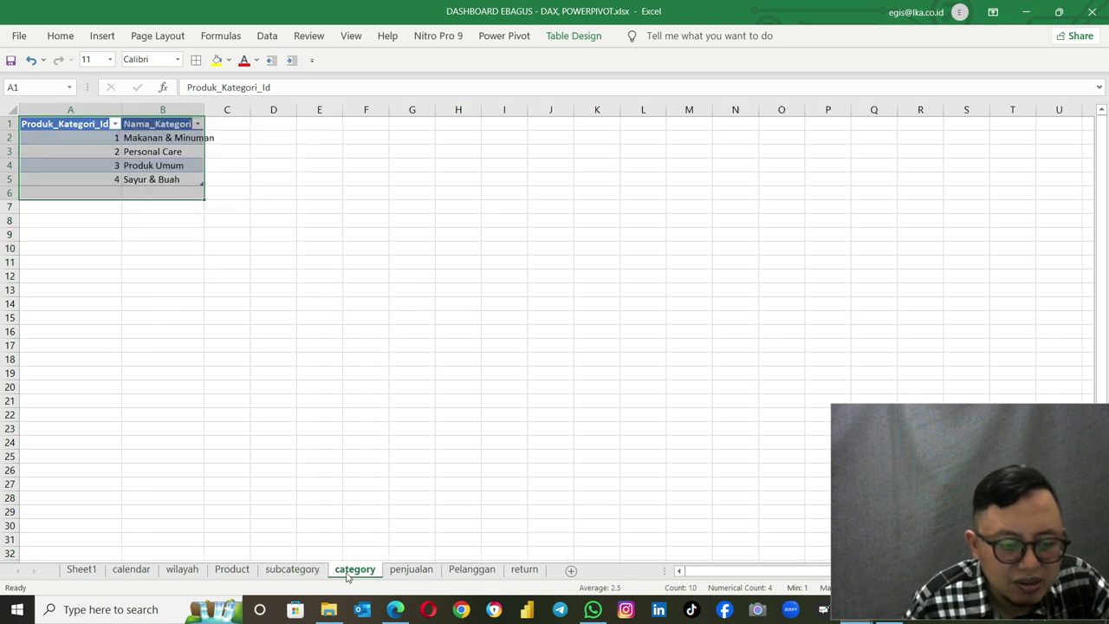
{"action": "left_click", "coordinate": [266, 35]}
- Change the Table5–product relationship to SUBCATEGORY's Nama_Produk_SubCategori related to Produk_Subcategori_Id
{"action": "left_click", "coordinate": [725, 78]}
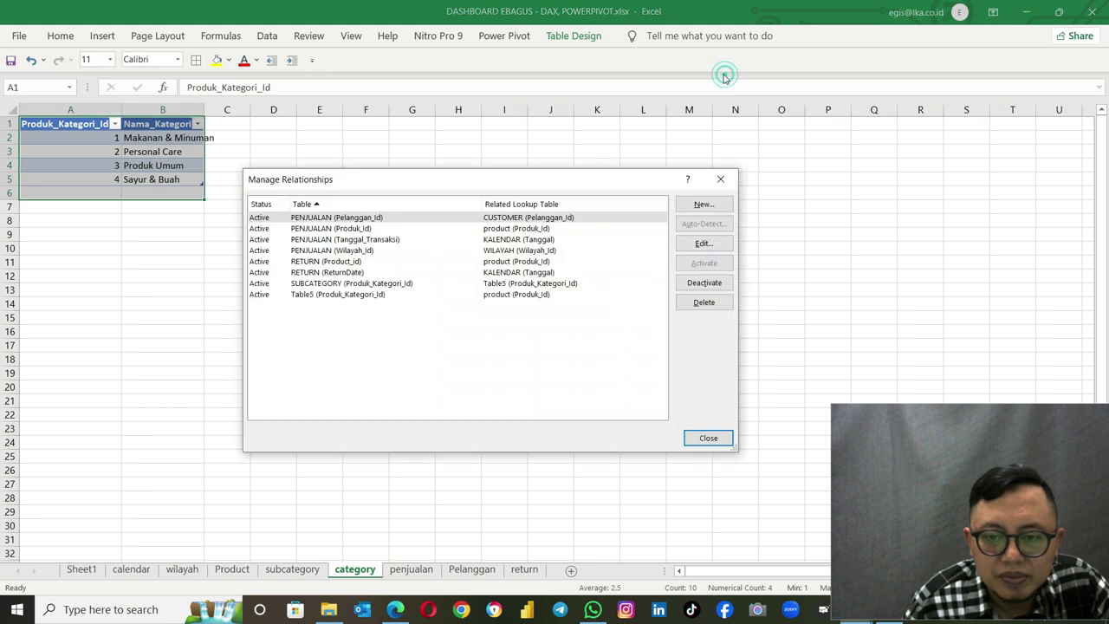
{"action": "left_click", "coordinate": [364, 295]}
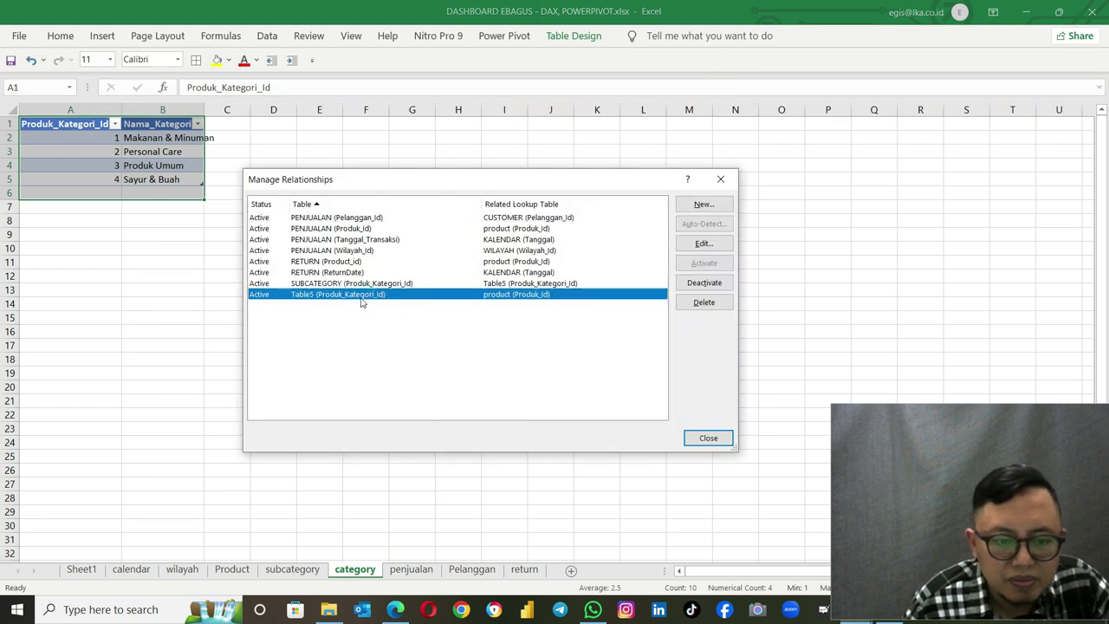
{"action": "left_click", "coordinate": [704, 243]}
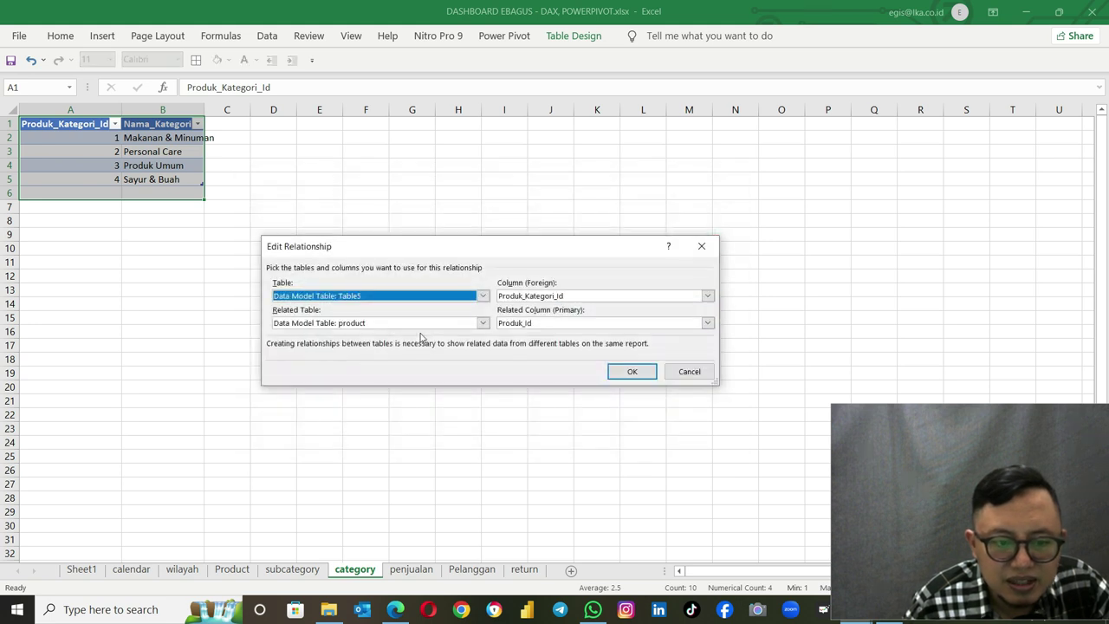
{"action": "left_click", "coordinate": [459, 298]}
{"action": "left_click", "coordinate": [410, 379]}
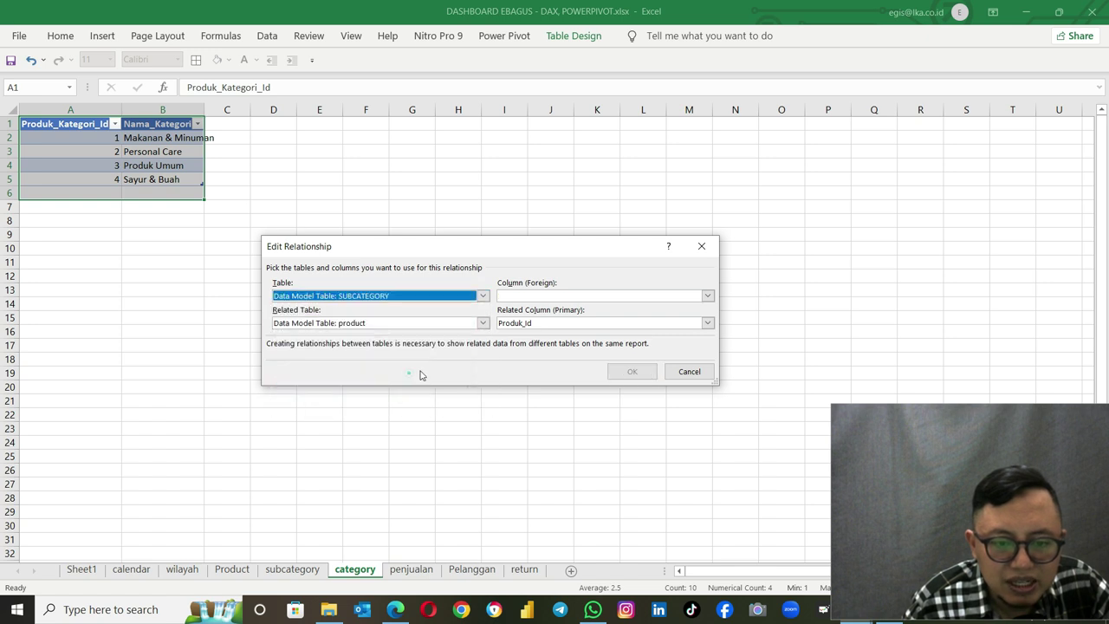
{"action": "left_click", "coordinate": [530, 297]}
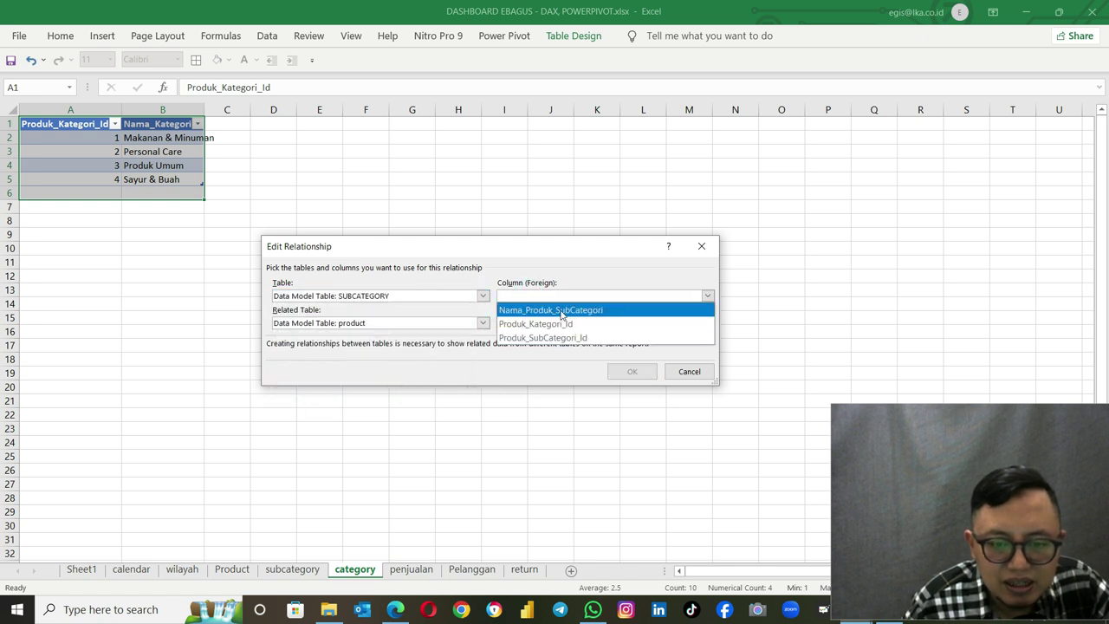
{"action": "left_click", "coordinate": [569, 311]}
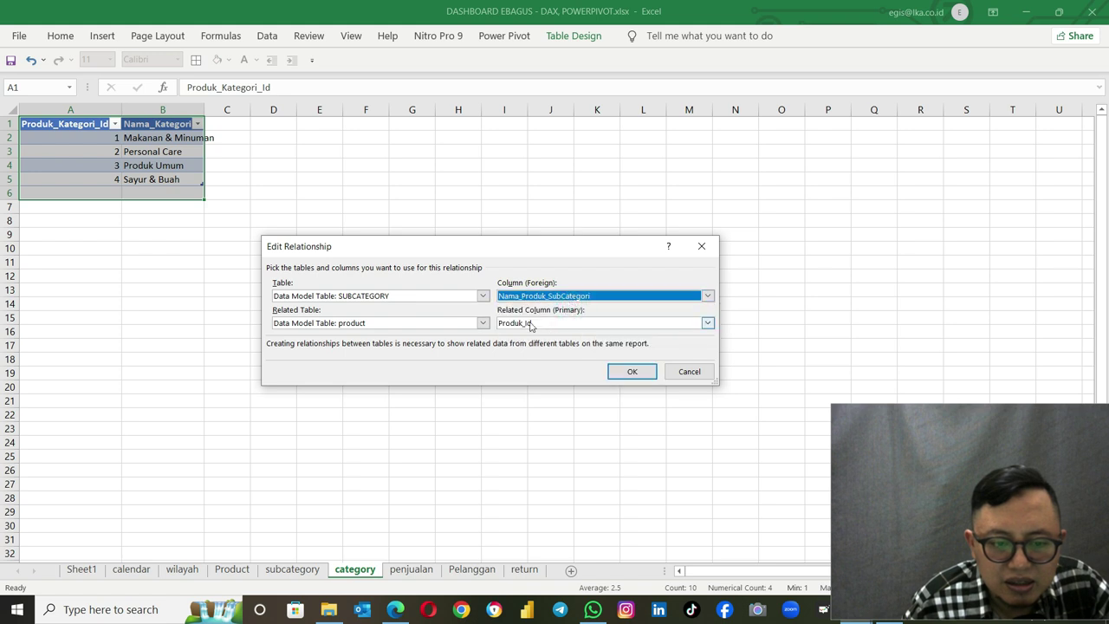
{"action": "left_click", "coordinate": [707, 322]}
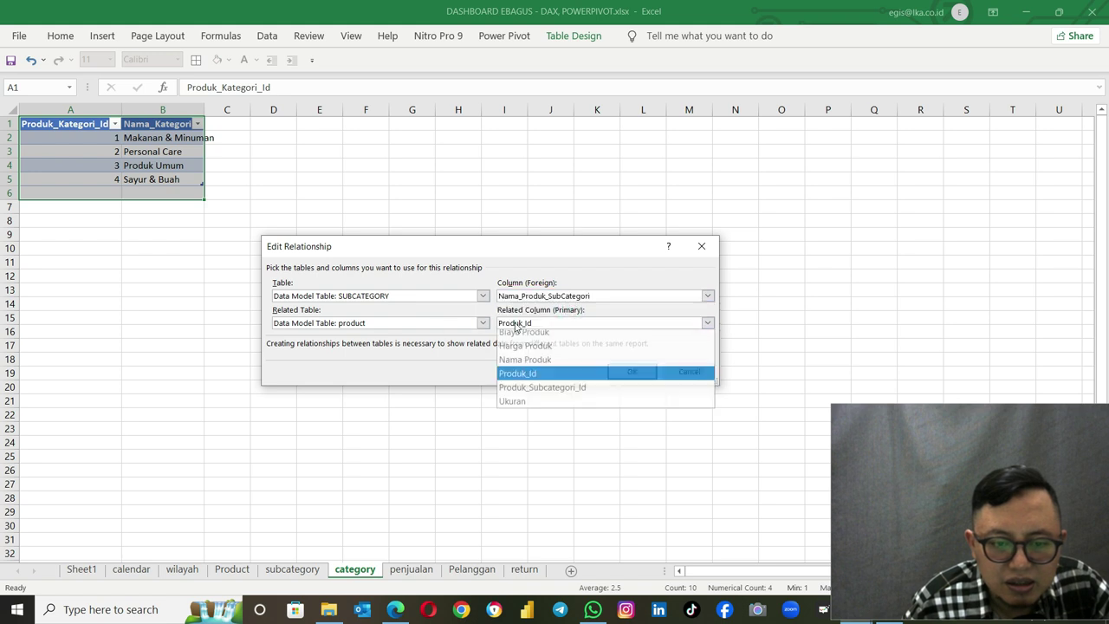
{"action": "left_click", "coordinate": [523, 393]}
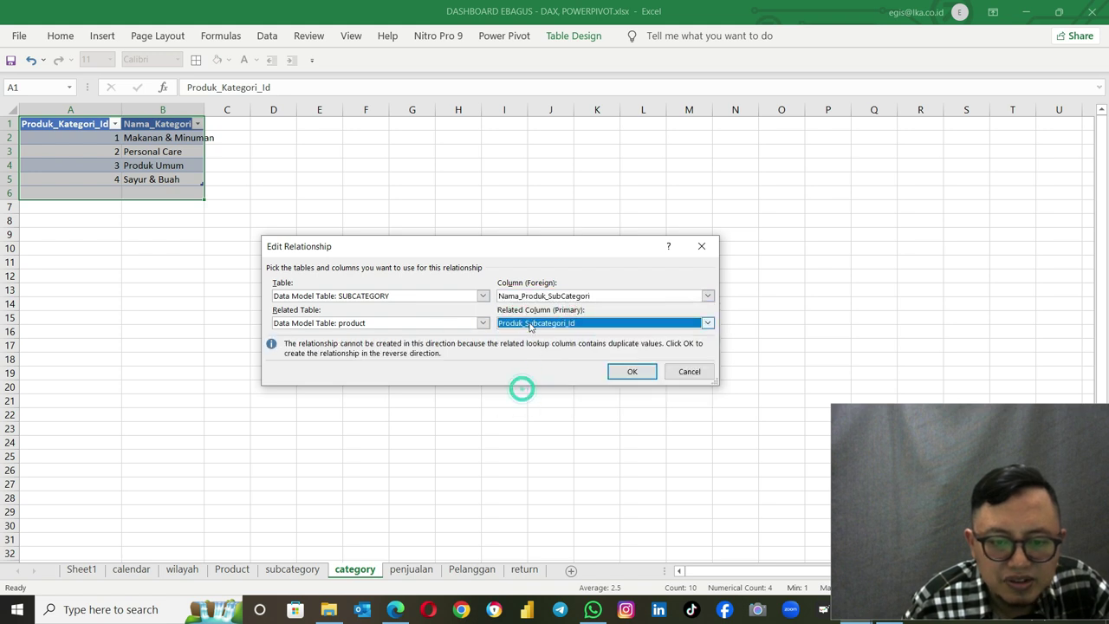
{"action": "left_click", "coordinate": [616, 373]}
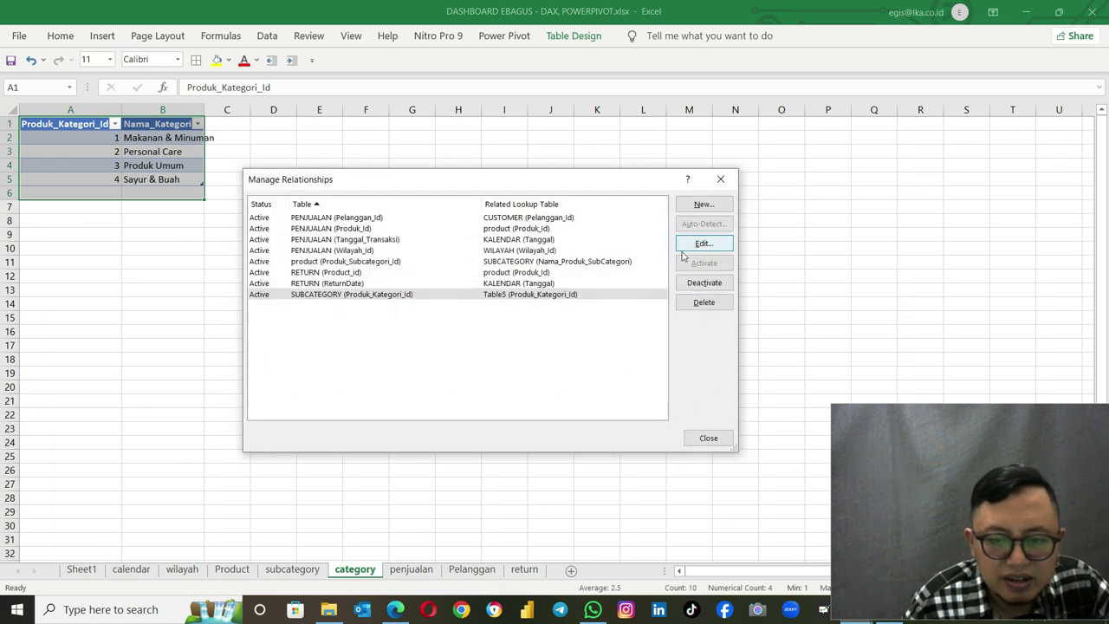
- Attempt a new Table5–SUBCATEGORY relationship on Produk_Kategori_Id, cancel it, and close the list
{"action": "left_click", "coordinate": [703, 206]}
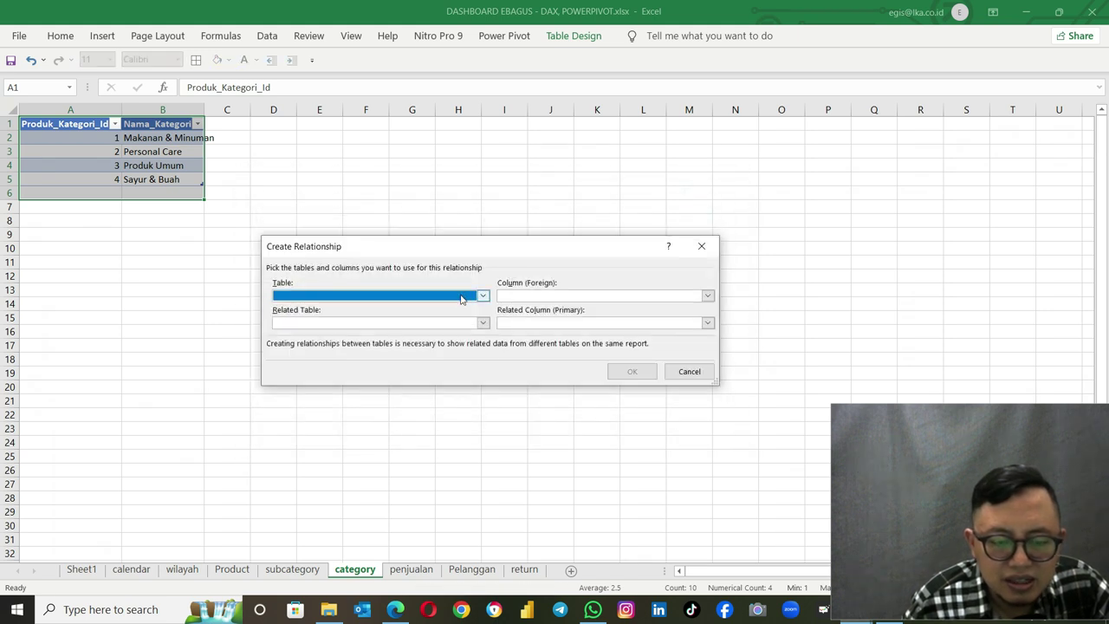
{"action": "left_click", "coordinate": [460, 294]}
{"action": "left_click", "coordinate": [382, 392]}
{"action": "left_click", "coordinate": [416, 322]}
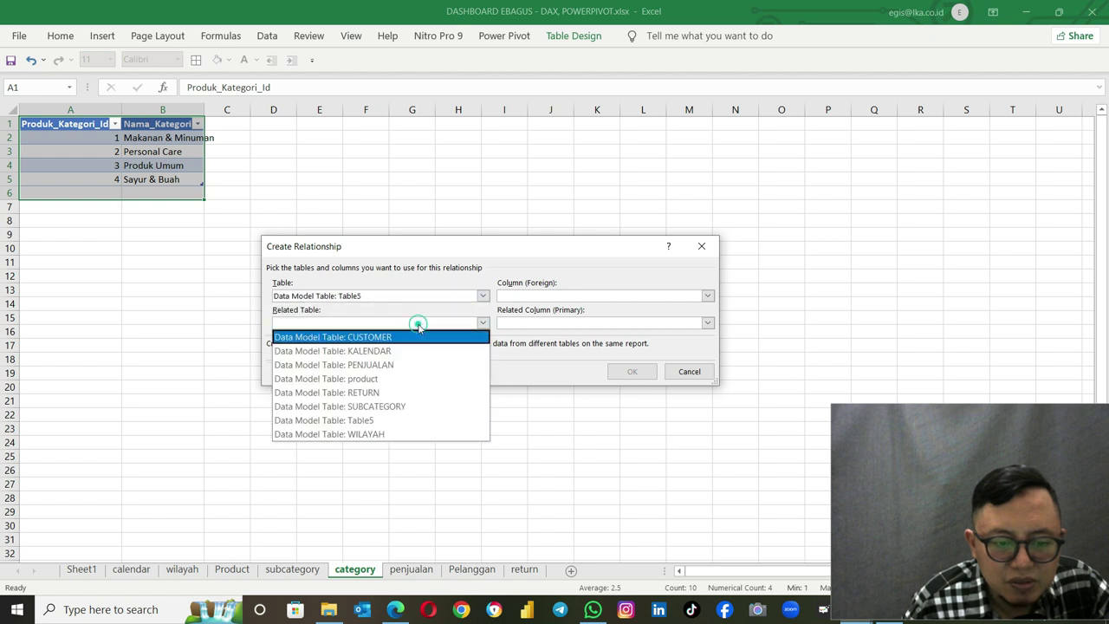
{"action": "left_click", "coordinate": [394, 406]}
{"action": "left_click", "coordinate": [708, 295]}
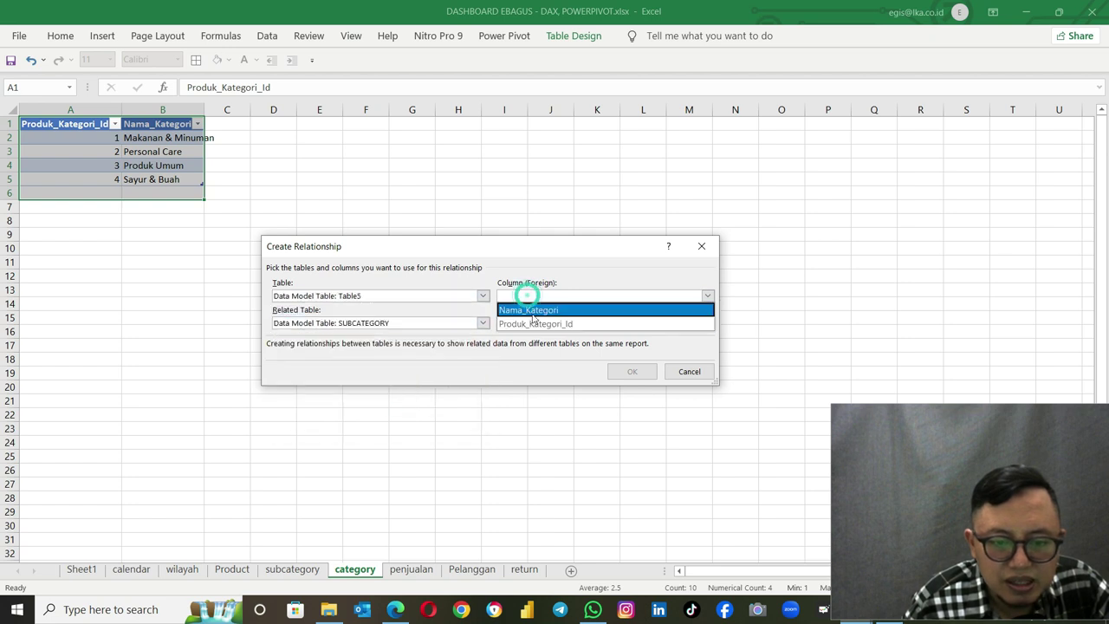
{"action": "left_click", "coordinate": [535, 323]}
{"action": "left_click", "coordinate": [536, 322]}
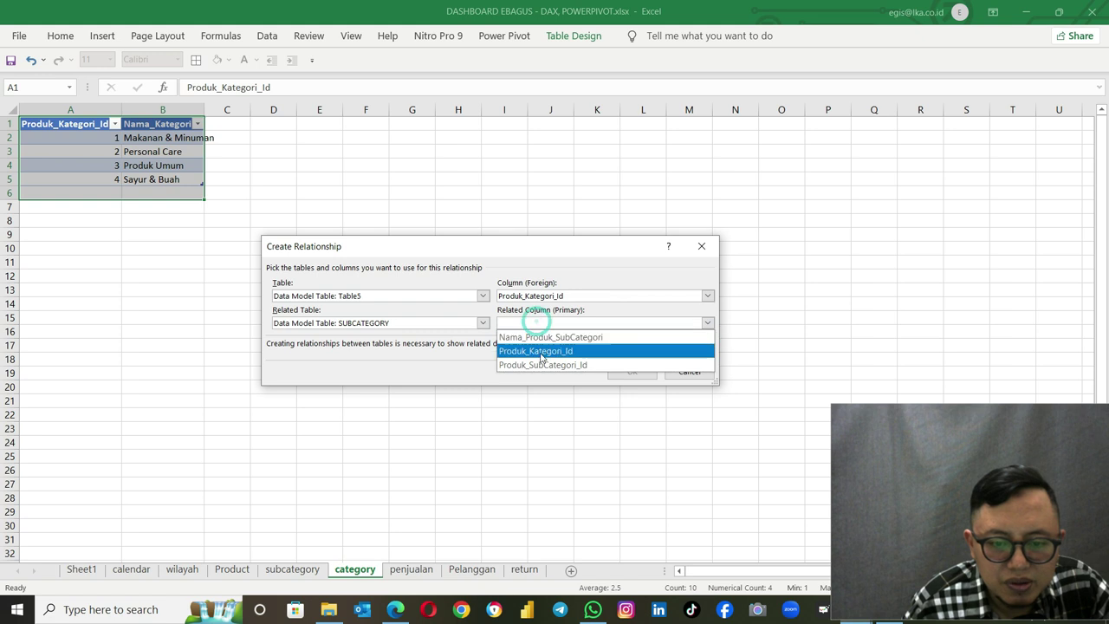
{"action": "left_click", "coordinate": [539, 350]}
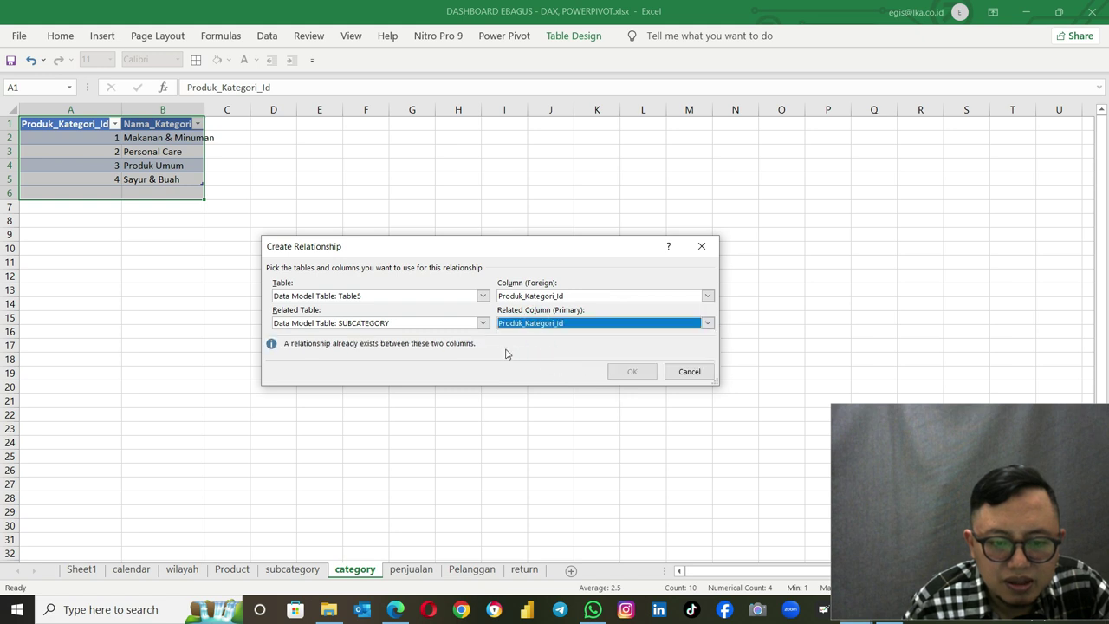
{"action": "left_click", "coordinate": [685, 373]}
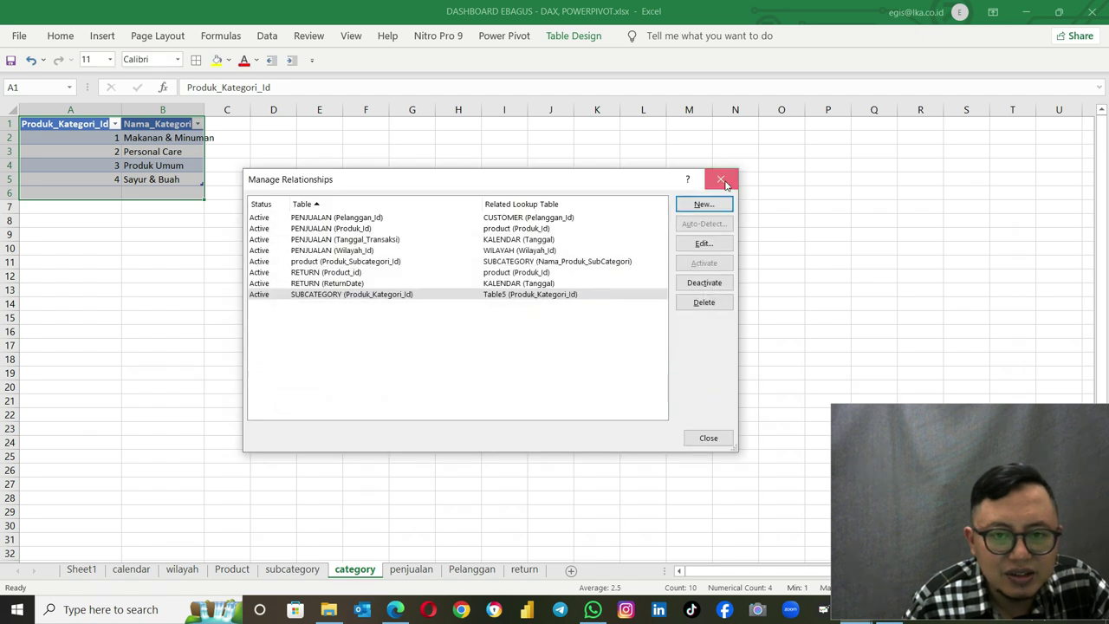
{"action": "left_click", "coordinate": [722, 179]}
- In Power Pivot's diagram view, move product up-right and Table5 lower
{"action": "left_click", "coordinate": [262, 36]}
{"action": "left_click", "coordinate": [712, 91]}
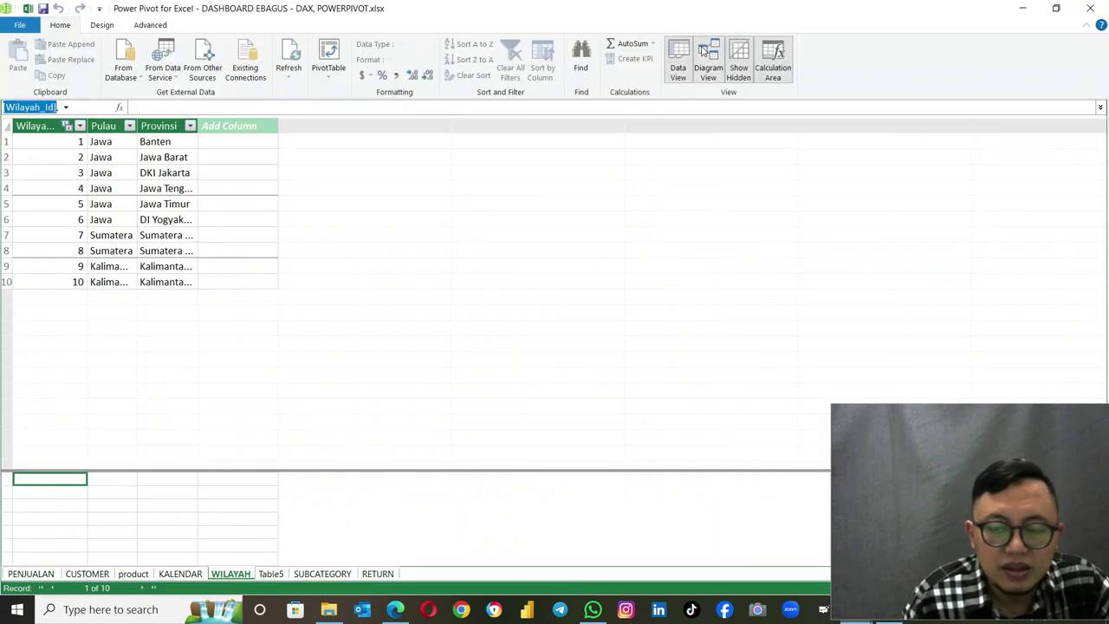
{"action": "left_click", "coordinate": [706, 57]}
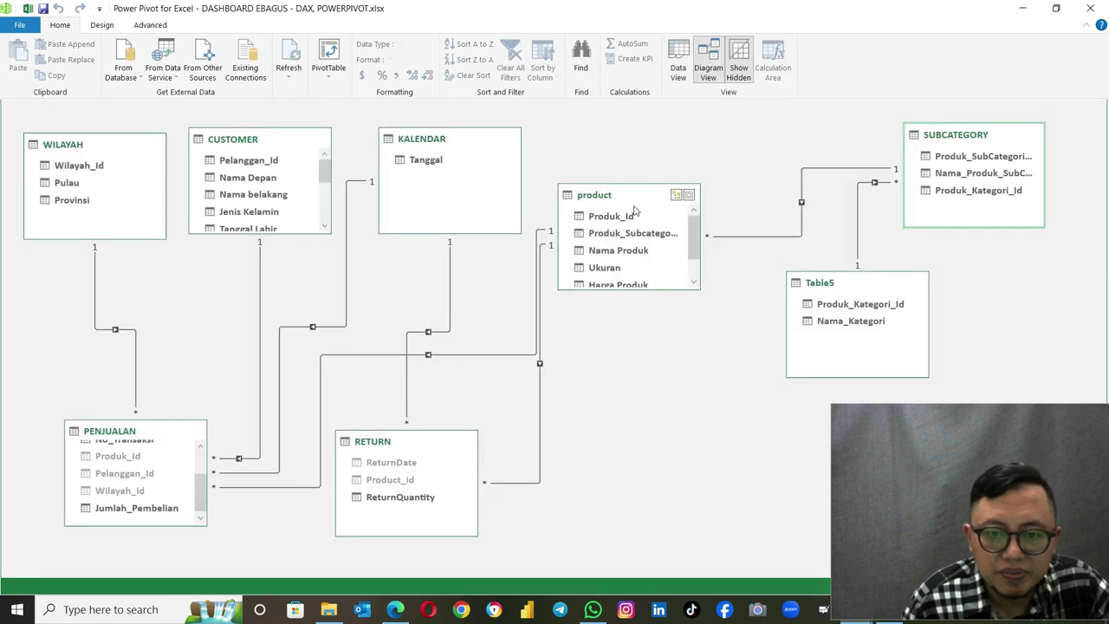
{"action": "left_click_drag", "start_coordinate": [620, 206], "coordinate": [668, 187]}
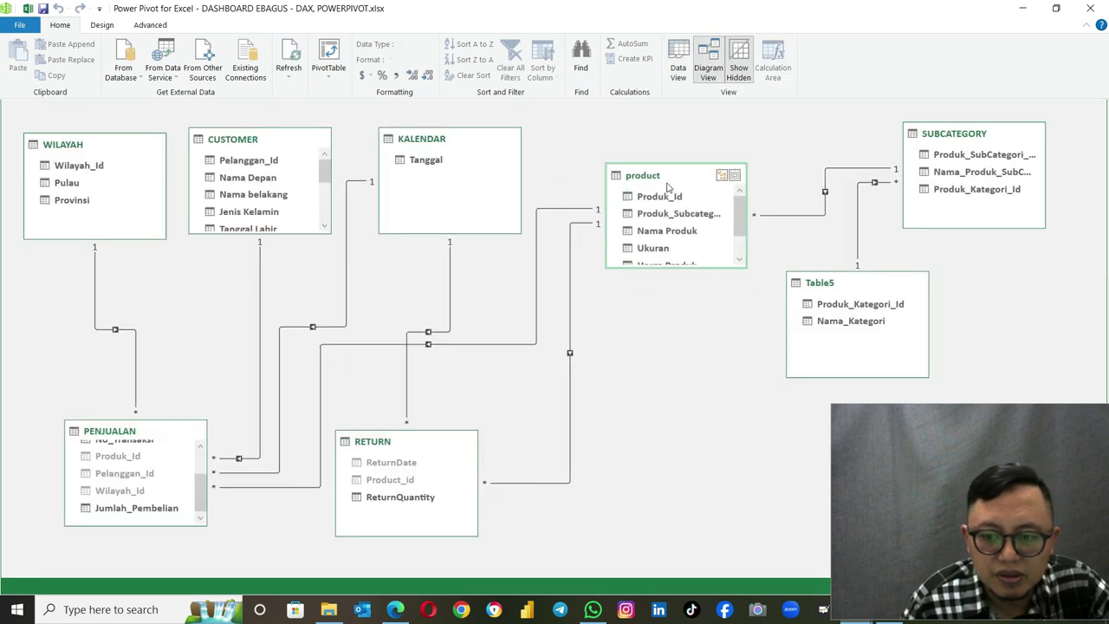
{"action": "left_click_drag", "start_coordinate": [822, 291], "coordinate": [826, 319]}
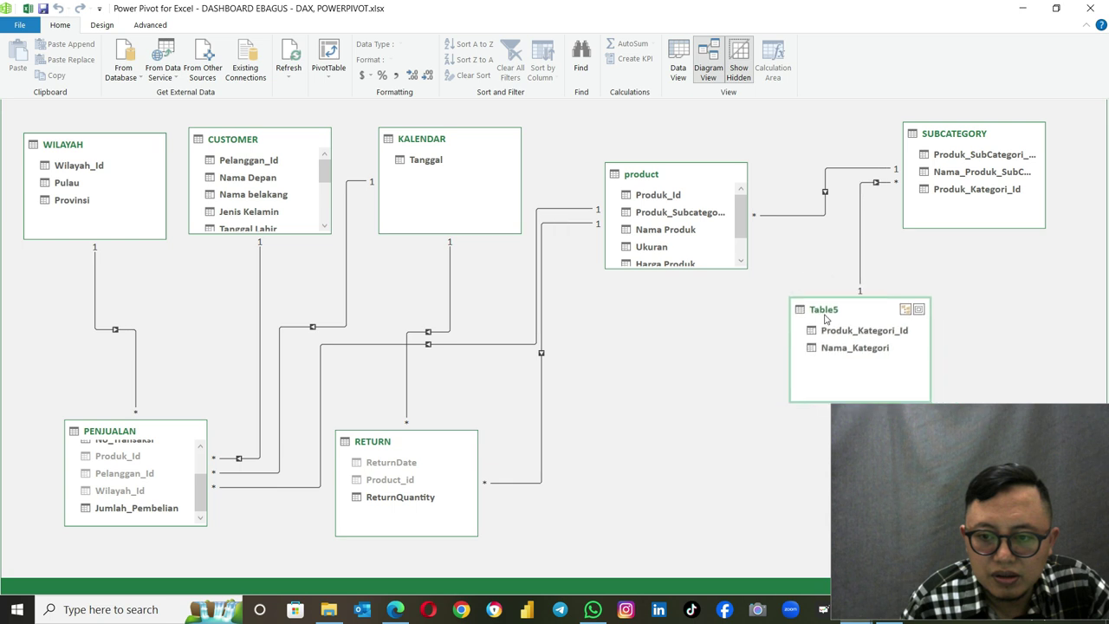
- Inspect the product–SUBCATEGORY, SUBCATEGORY–Table5 and RETURN–product relationships unchanged, then close Power Pivot
{"action": "left_click", "coordinate": [803, 215]}
{"action": "right_click", "coordinate": [803, 215]}
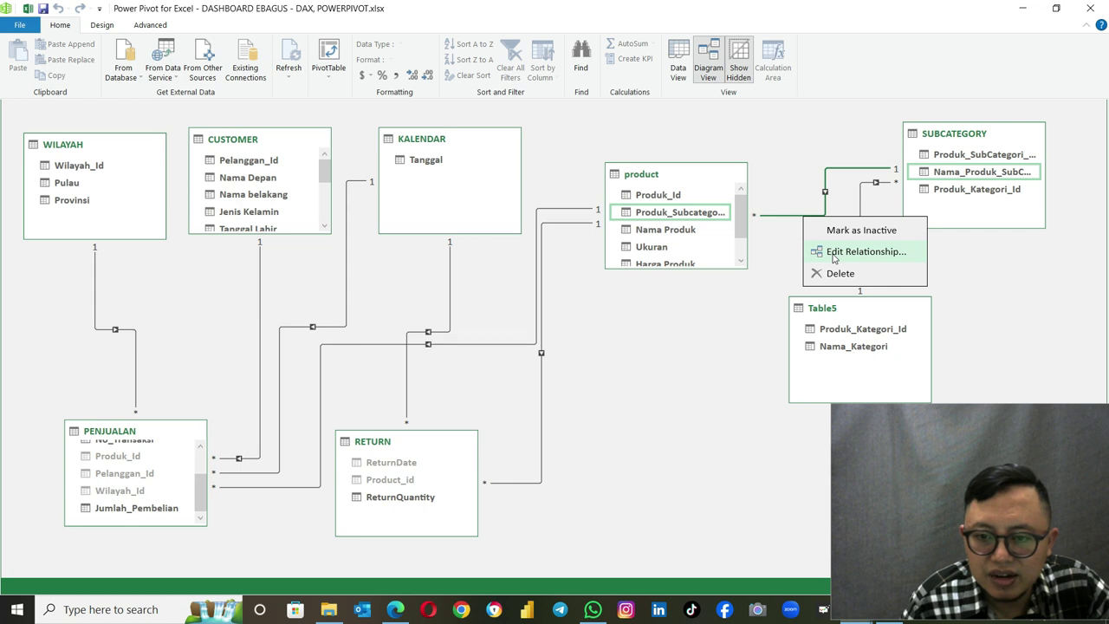
{"action": "left_click", "coordinate": [834, 253]}
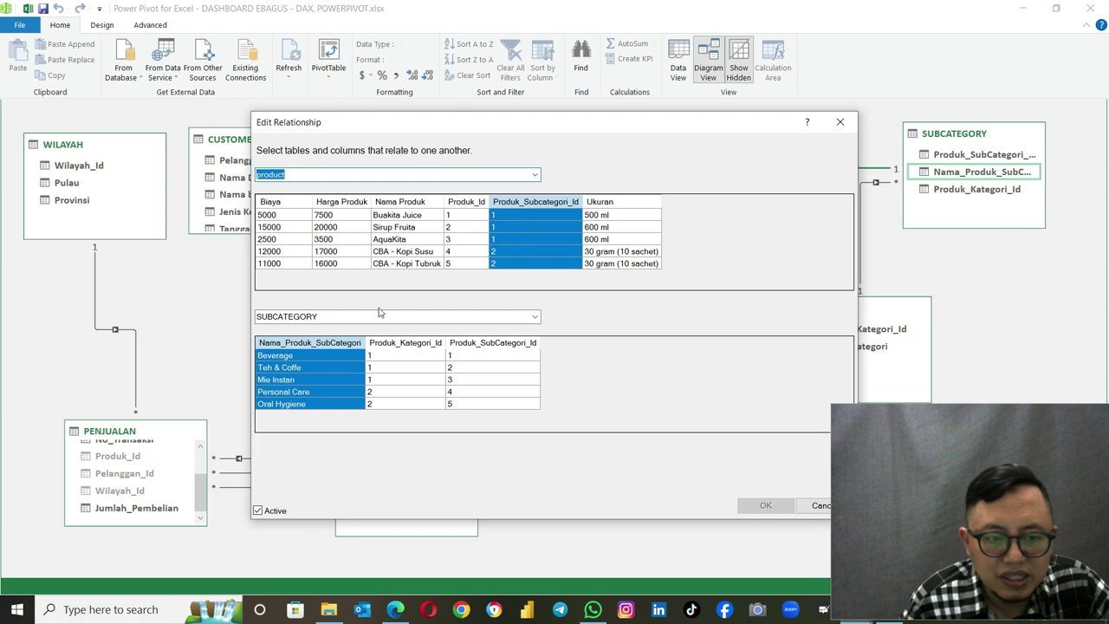
{"action": "left_click", "coordinate": [814, 507]}
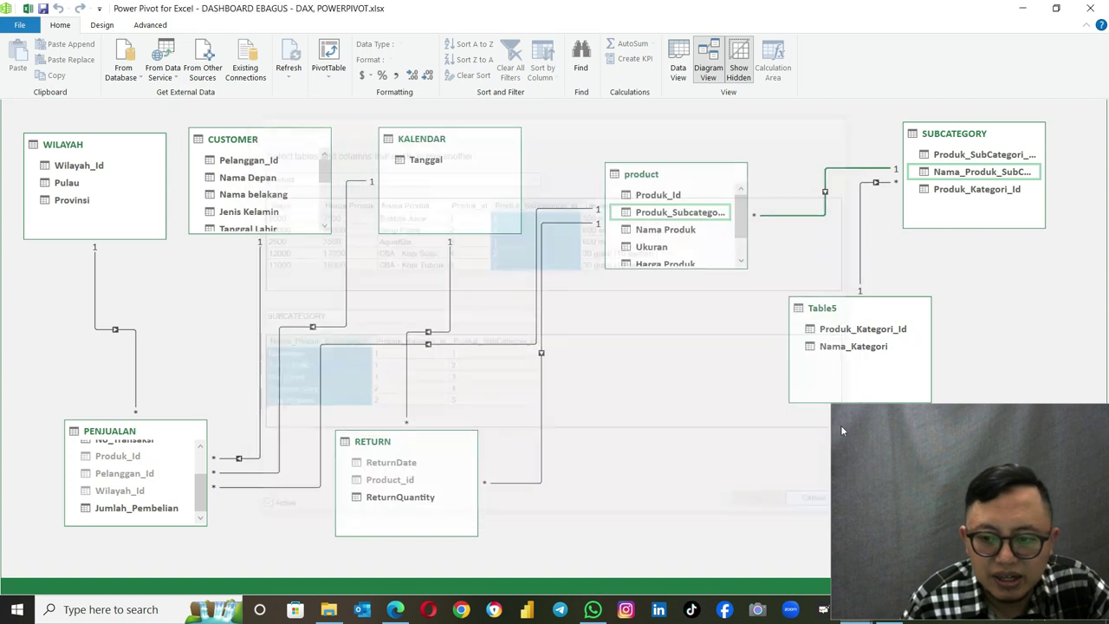
{"action": "right_click", "coordinate": [863, 274]}
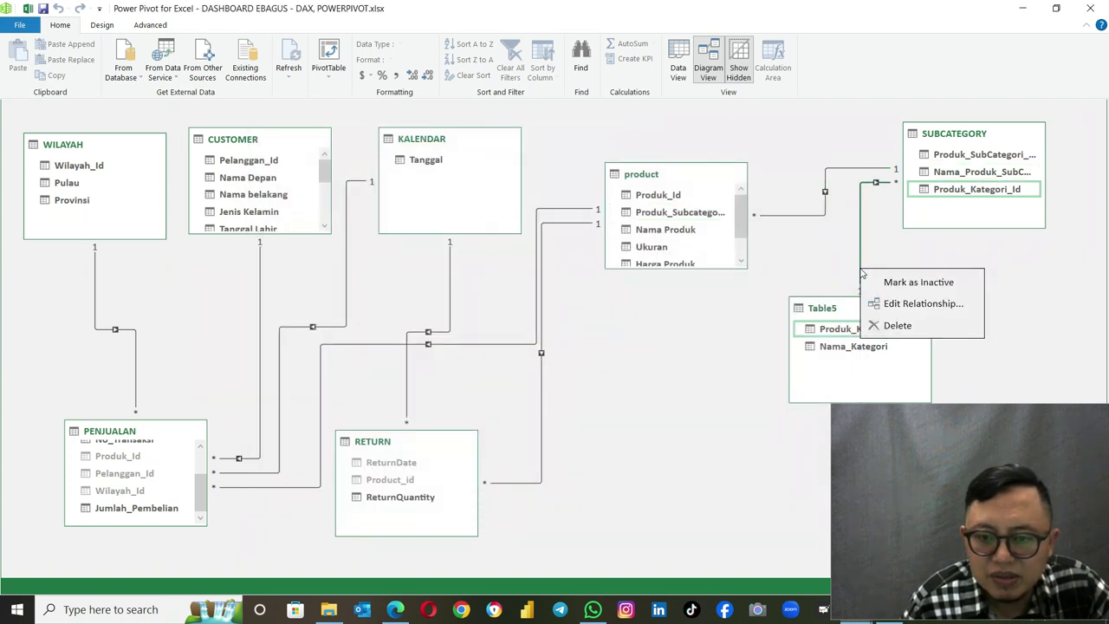
{"action": "left_click", "coordinate": [893, 305]}
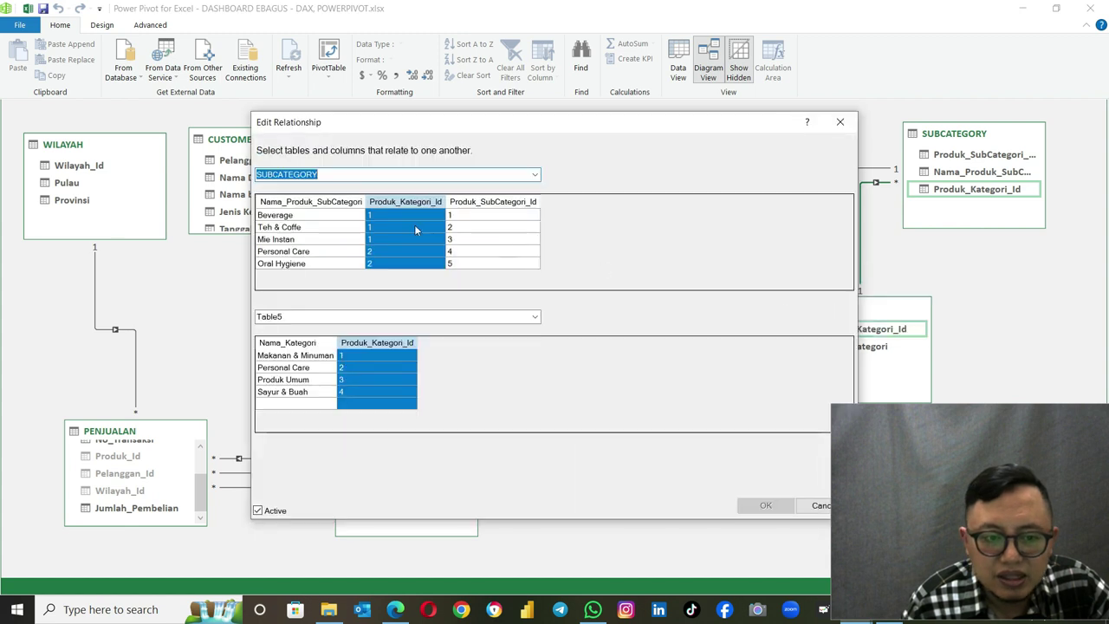
{"action": "left_click", "coordinate": [819, 506]}
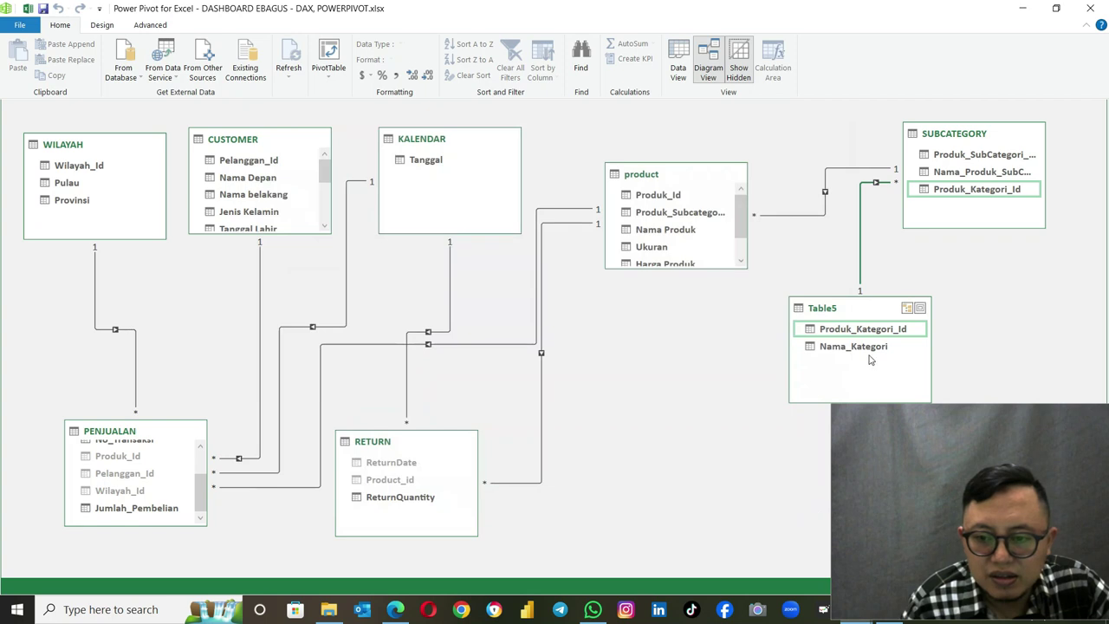
{"action": "mouse_move", "coordinate": [676, 217]}
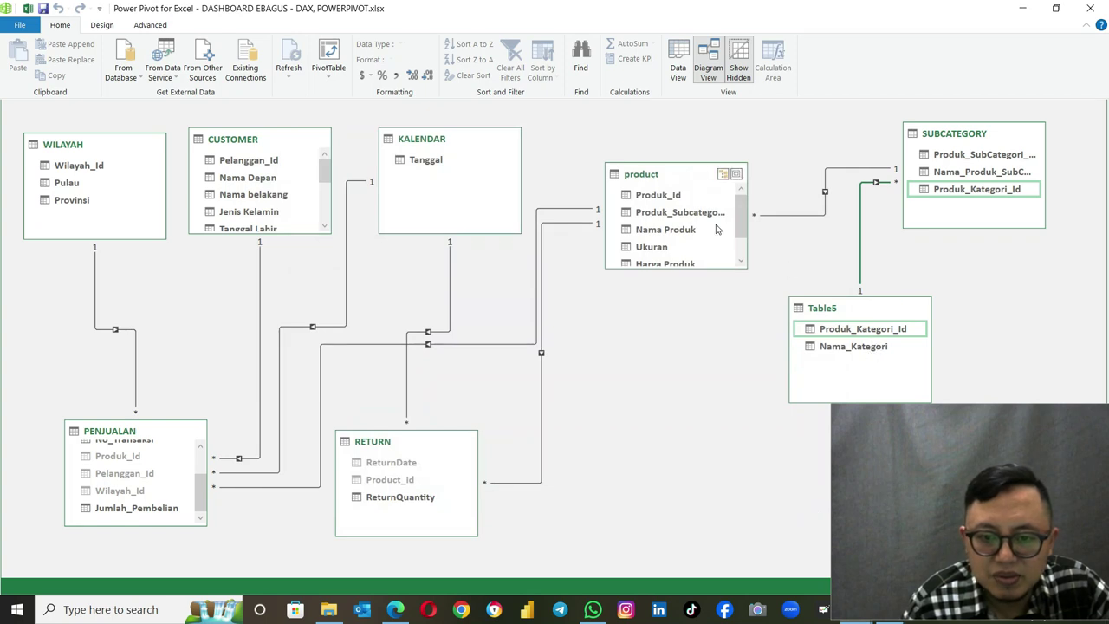
{"action": "right_click", "coordinate": [565, 223]}
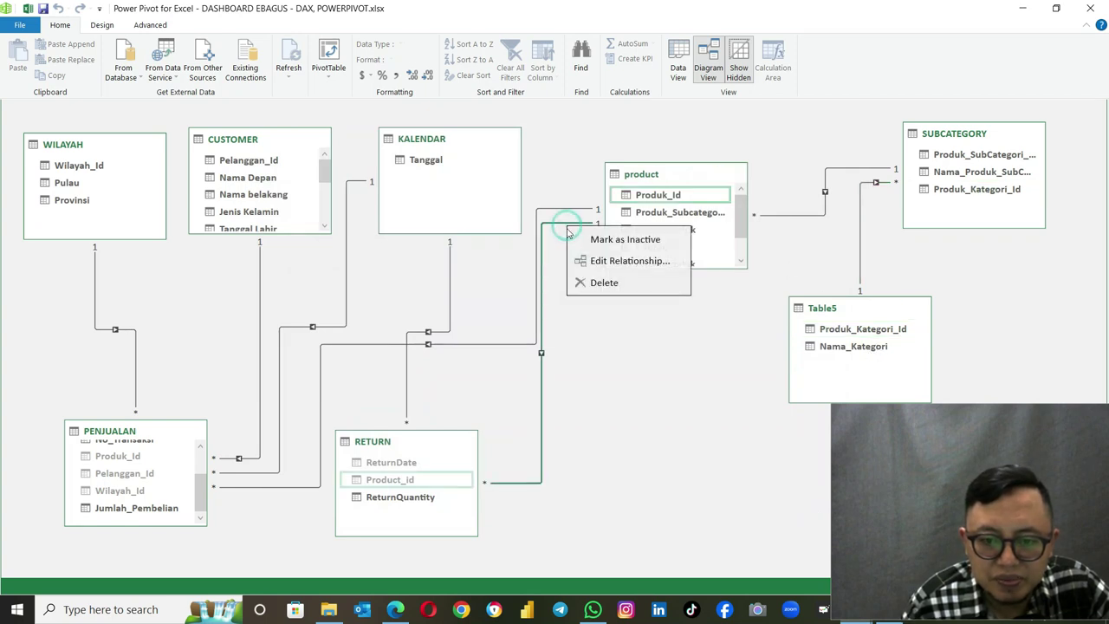
{"action": "left_click", "coordinate": [587, 265]}
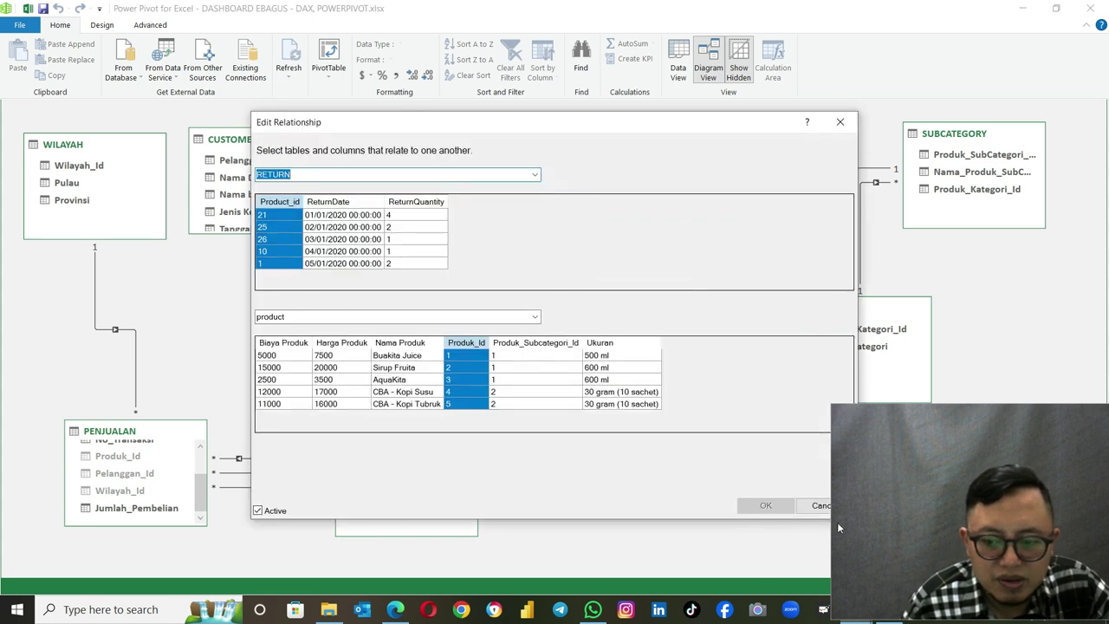
{"action": "left_click", "coordinate": [815, 505]}
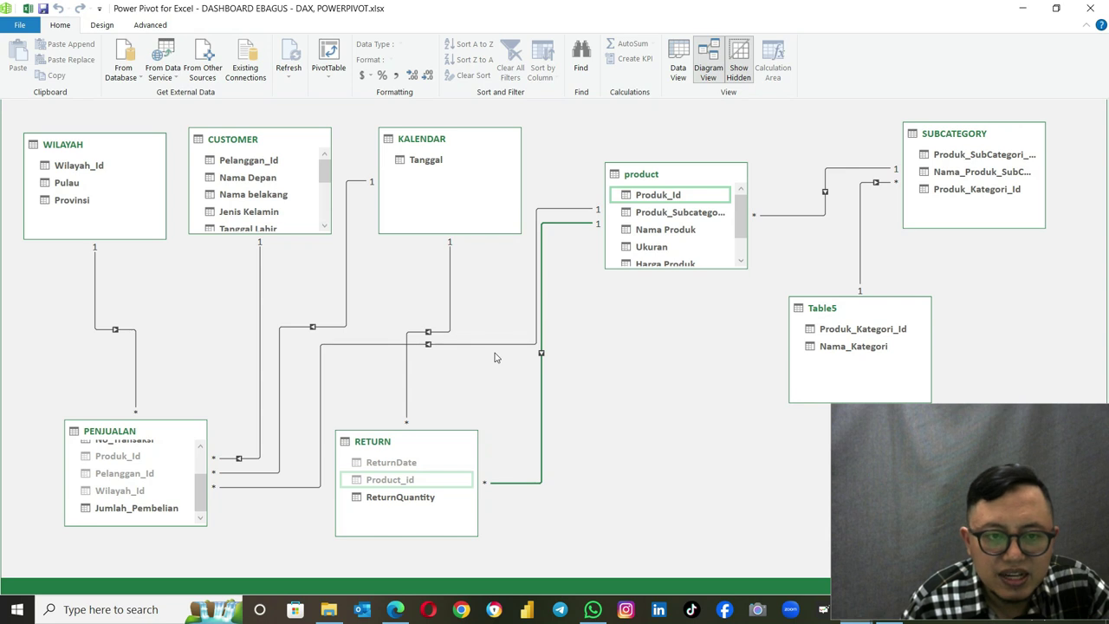
{"action": "left_click", "coordinate": [1090, 8]}
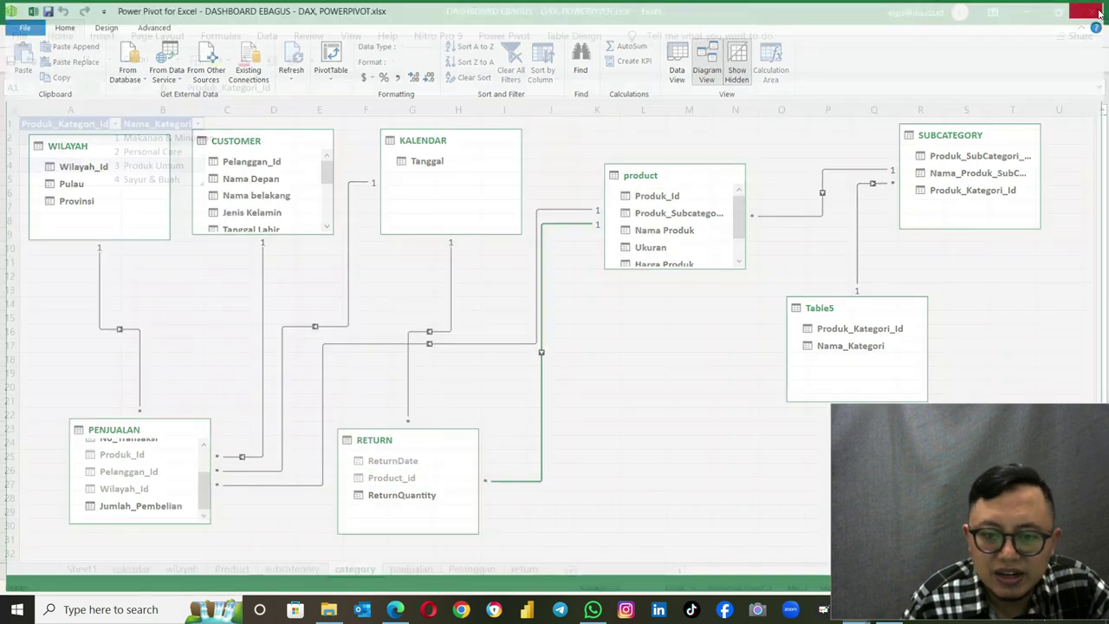
{"action": "left_click", "coordinate": [168, 174]}
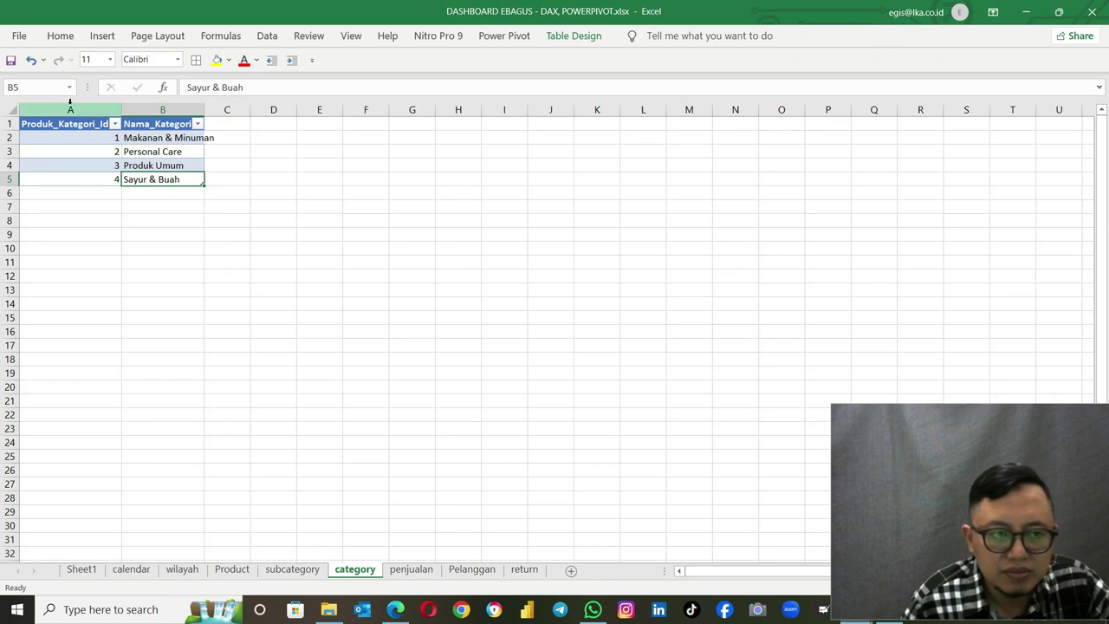
- Hide product's Produk_Subcategori_Id and SUBCATEGORY's Produk_Kategori_Id from client tools, then close Power Pivot
{"action": "left_click", "coordinate": [68, 35]}
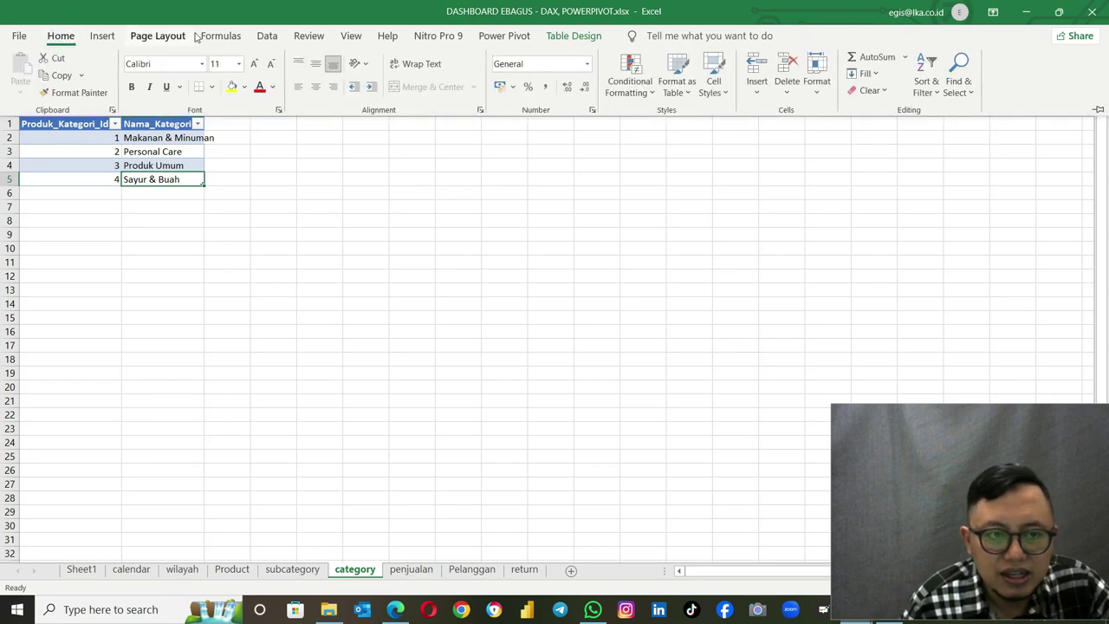
{"action": "left_click", "coordinate": [264, 38]}
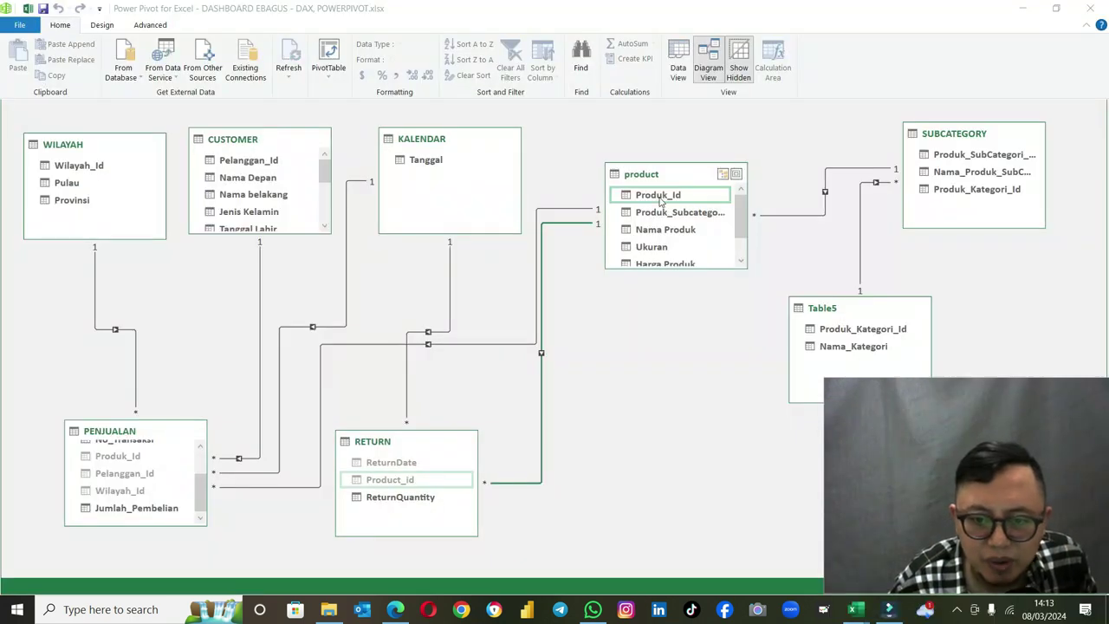
{"action": "left_click", "coordinate": [661, 198]}
{"action": "left_click", "coordinate": [669, 214]}
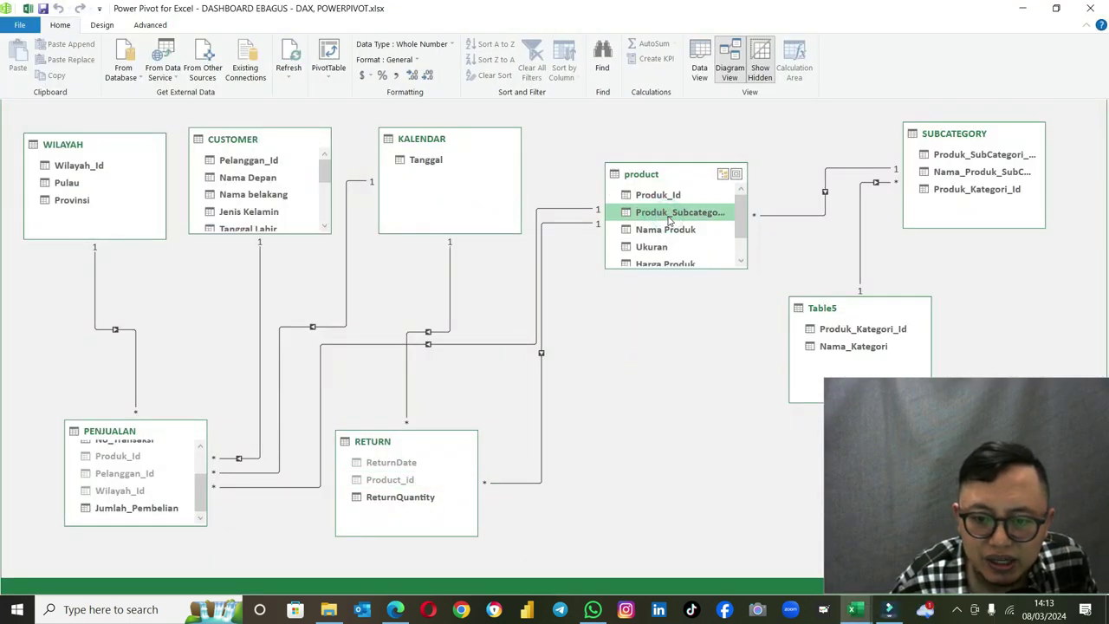
{"action": "right_click", "coordinate": [670, 221]}
{"action": "left_click", "coordinate": [714, 296]}
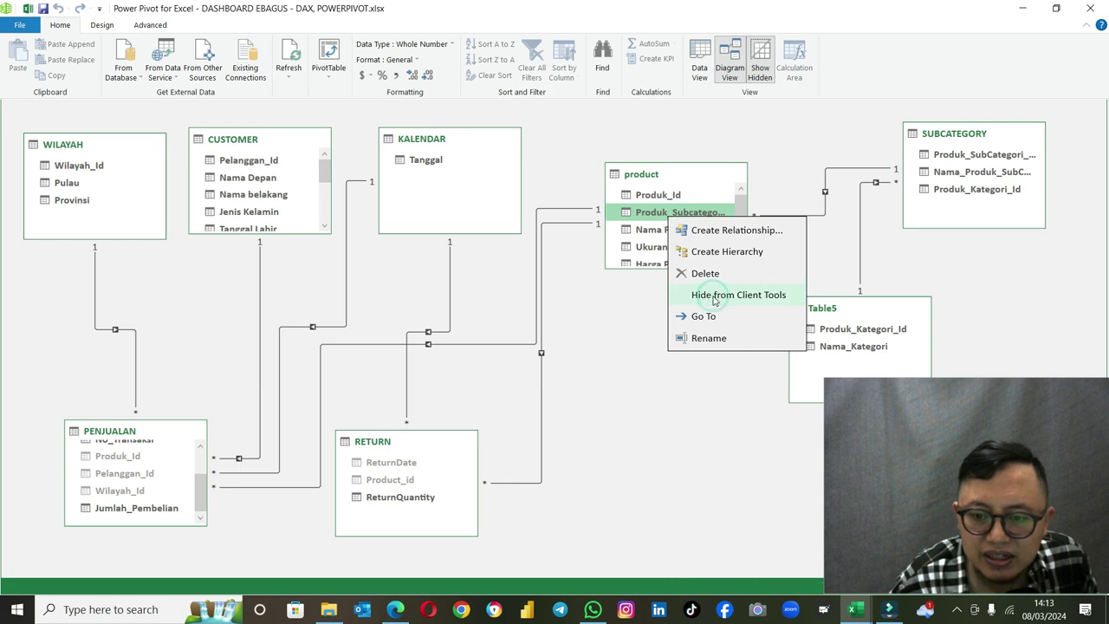
{"action": "left_click", "coordinate": [974, 190]}
{"action": "right_click", "coordinate": [974, 198]}
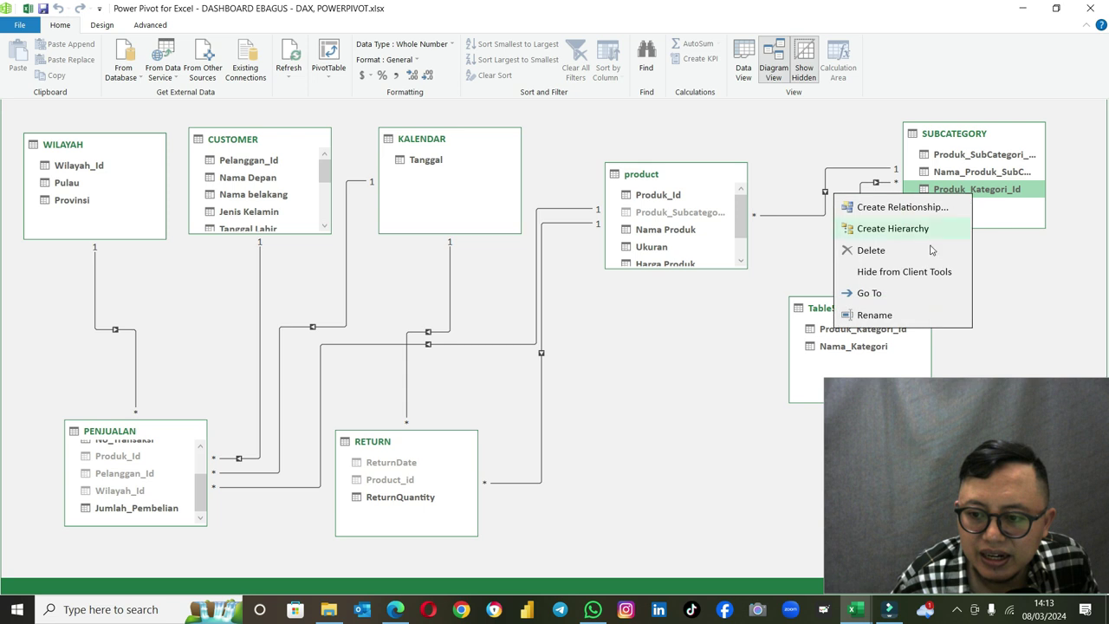
{"action": "left_click", "coordinate": [908, 271]}
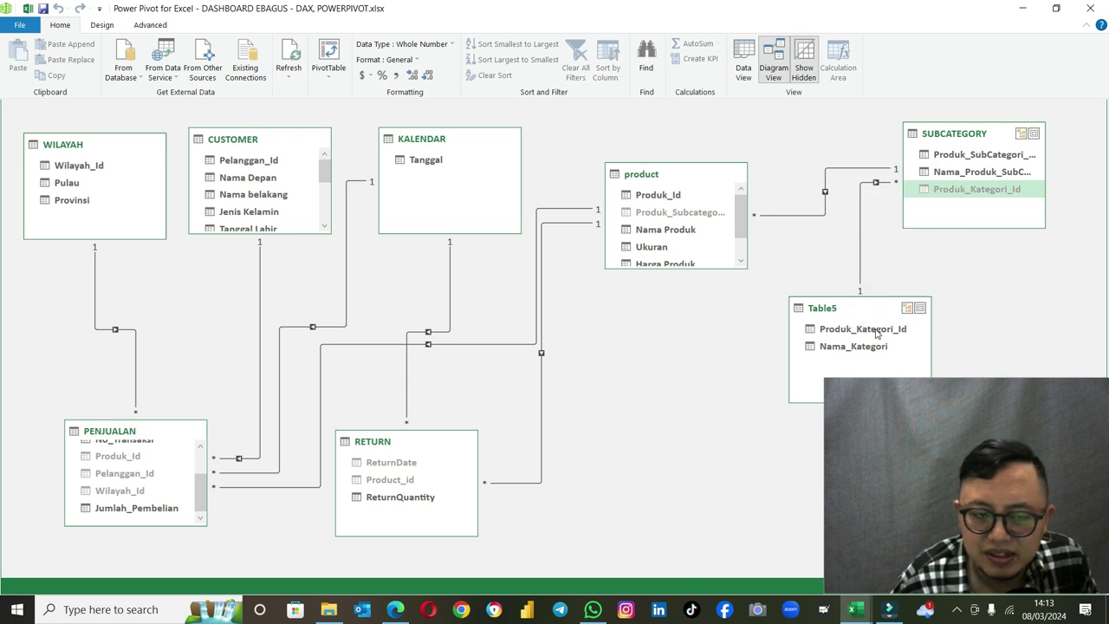
{"action": "left_click", "coordinate": [1100, 9]}
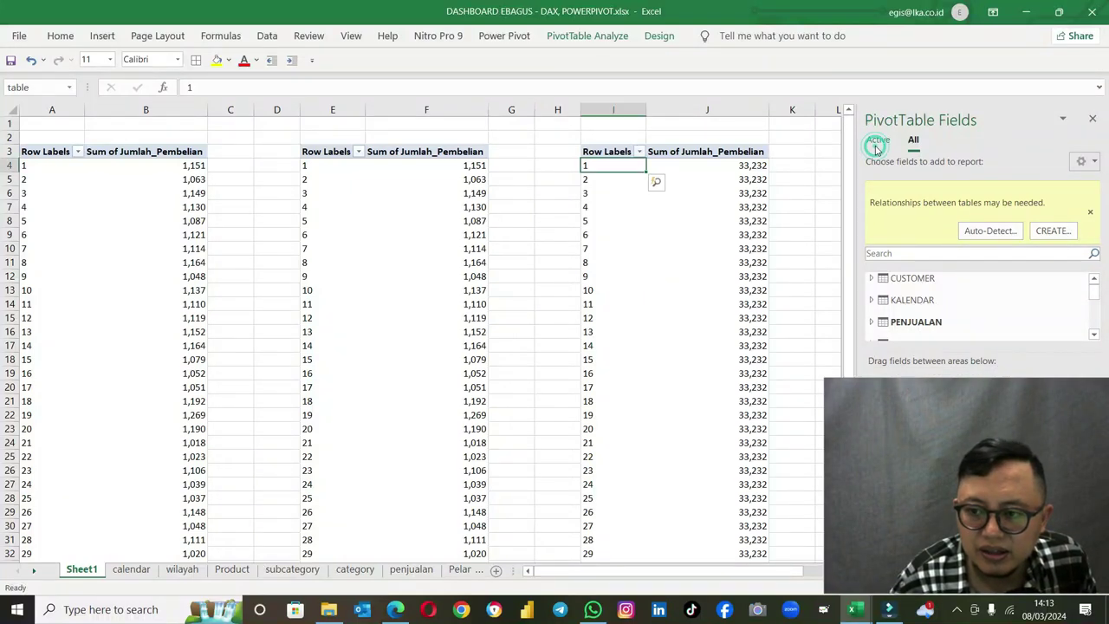
- Refresh the pivot table data on Sheet1
{"action": "left_click", "coordinate": [156, 241]}
{"action": "right_click", "coordinate": [156, 241]}
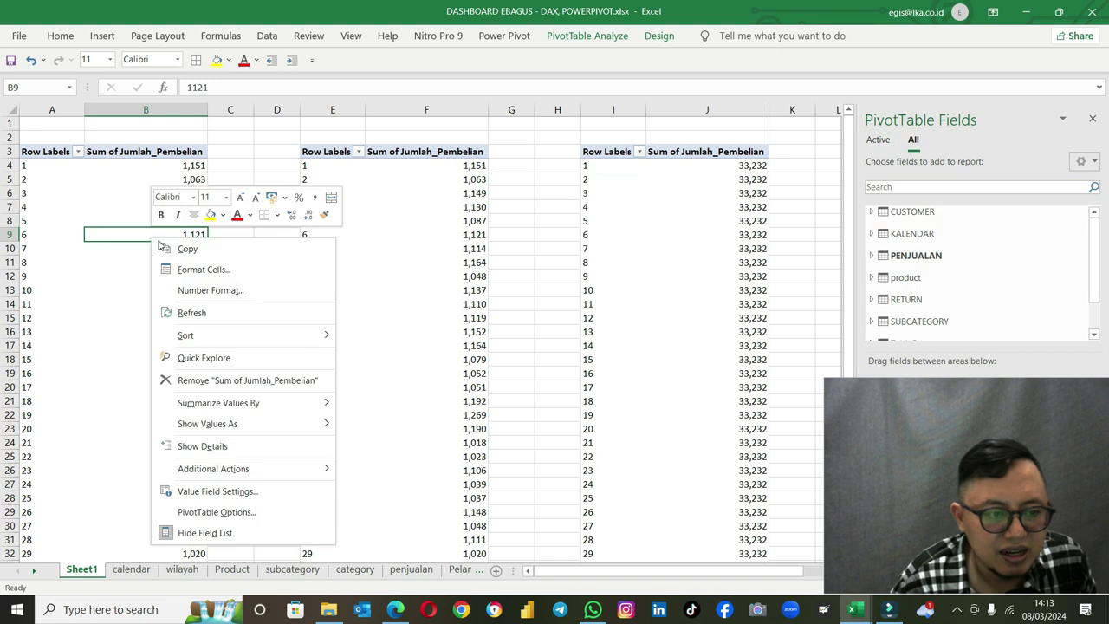
{"action": "left_click", "coordinate": [208, 313]}
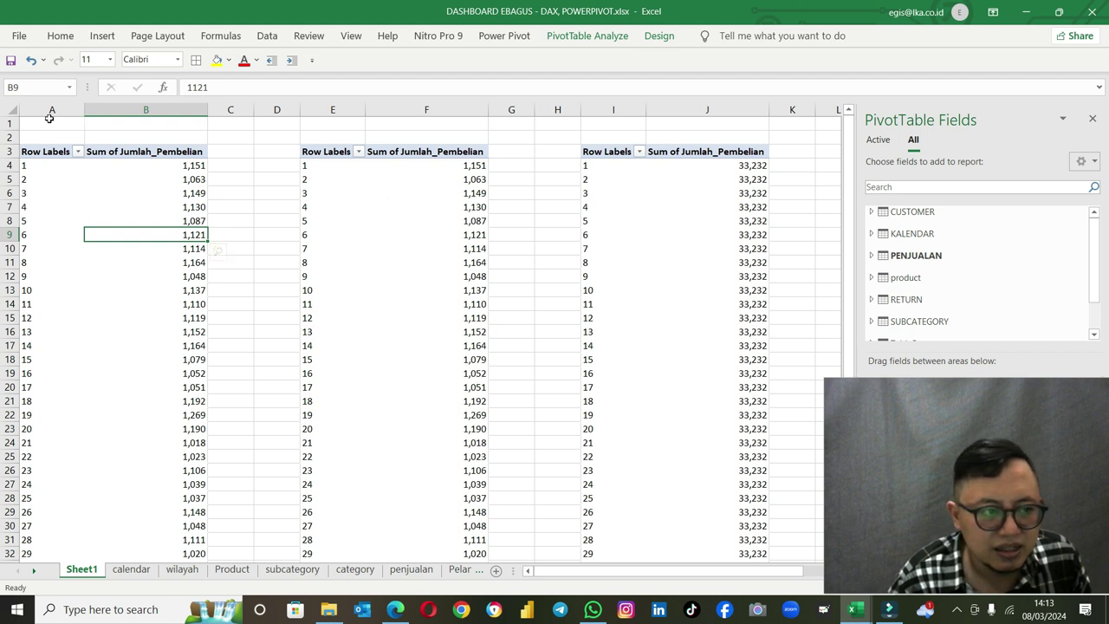
- Delete all pivot tables from the sheet and rename it 'kalkulasi'
{"action": "left_click", "coordinate": [7, 111]}
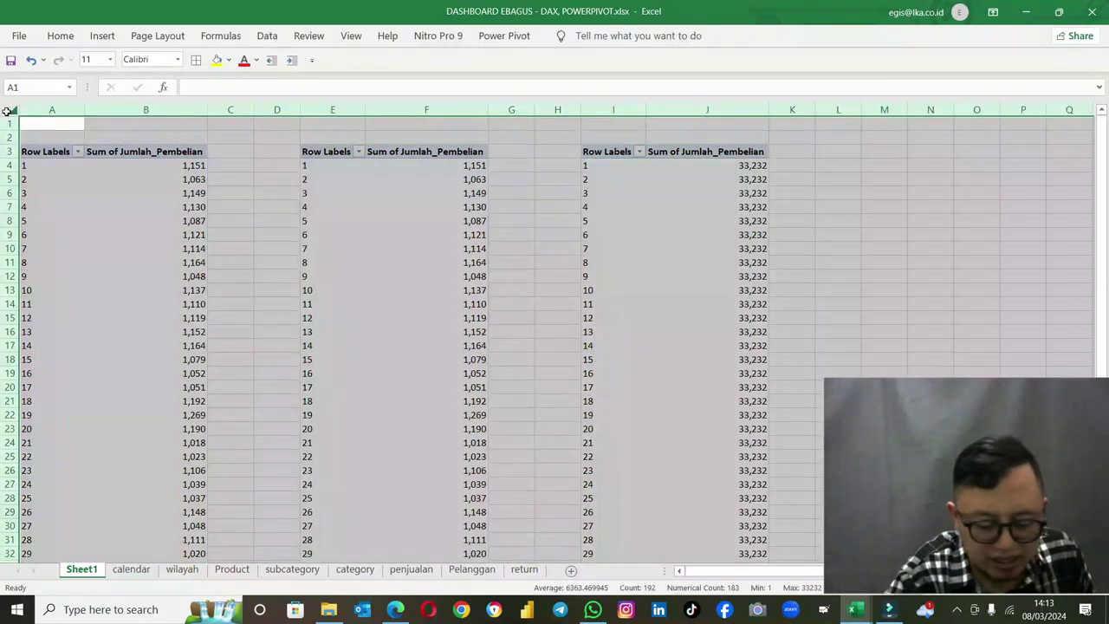
{"action": "key", "text": "Delete"}
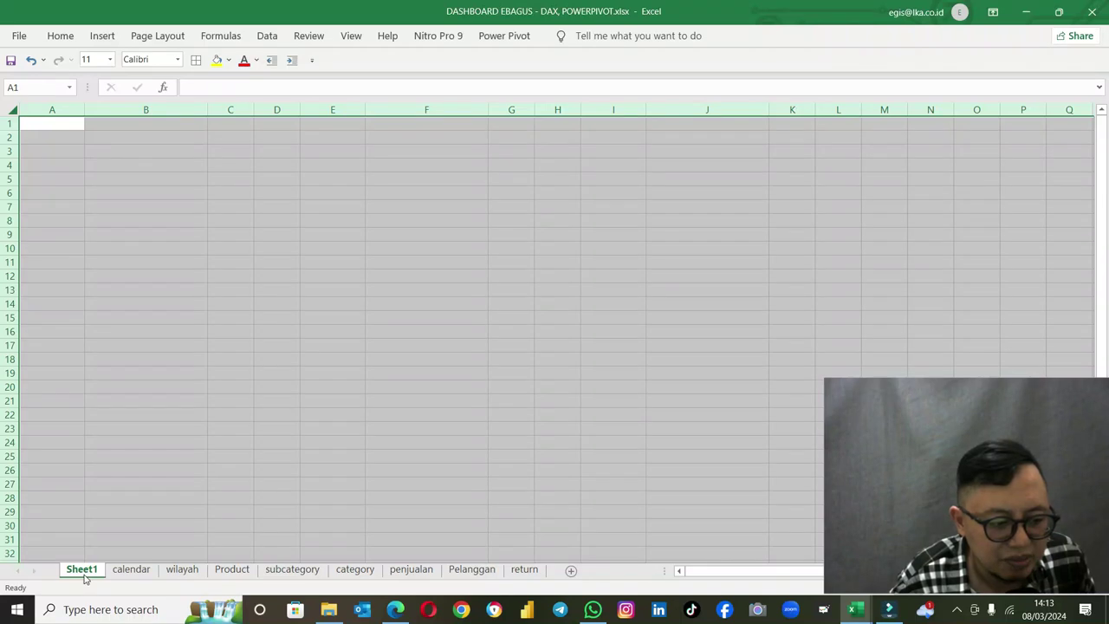
{"action": "double_click", "coordinate": [84, 574]}
{"action": "type", "text": "kalkulasi"}
- Insert a new PivotTable from the data model at cell A1 of kalkulasi
{"action": "left_click", "coordinate": [179, 427]}
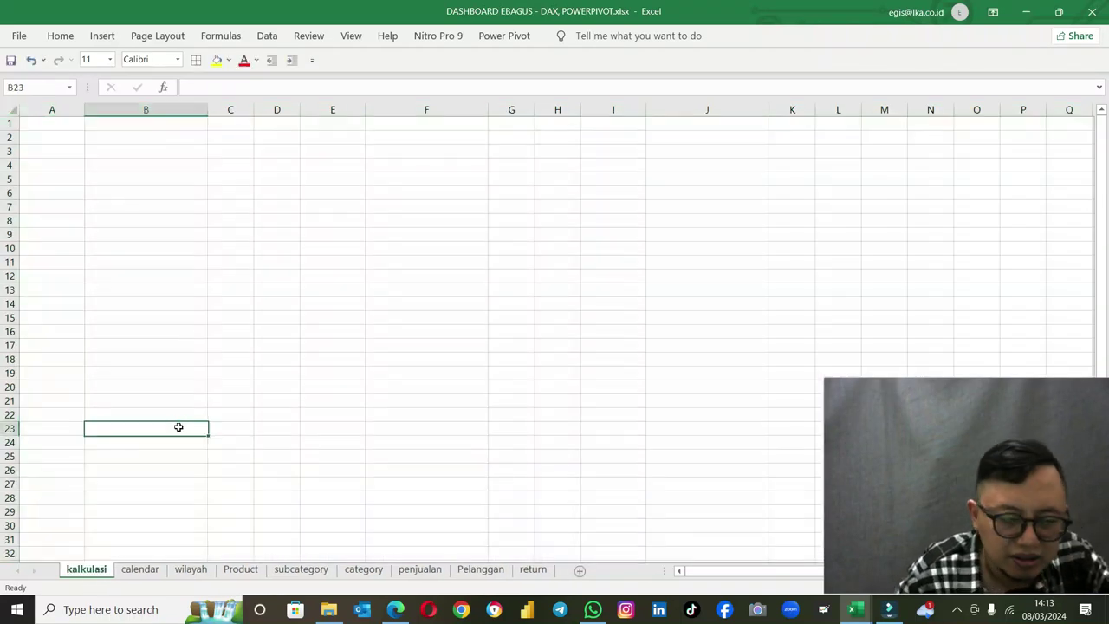
{"action": "left_click", "coordinate": [147, 177]}
{"action": "left_click", "coordinate": [102, 37]}
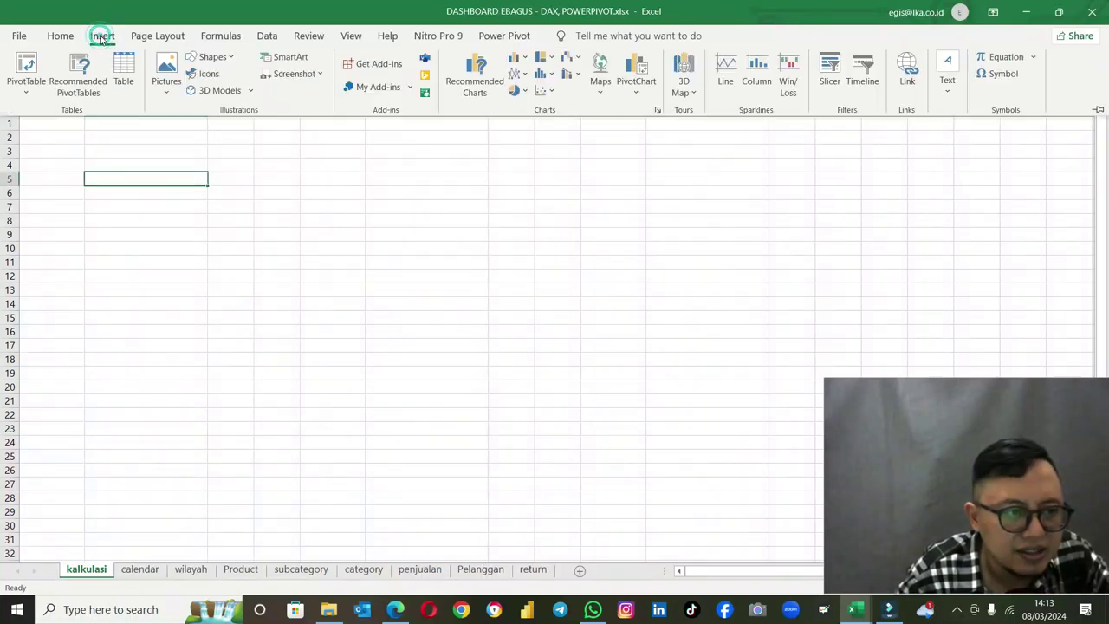
{"action": "left_click", "coordinate": [26, 87]}
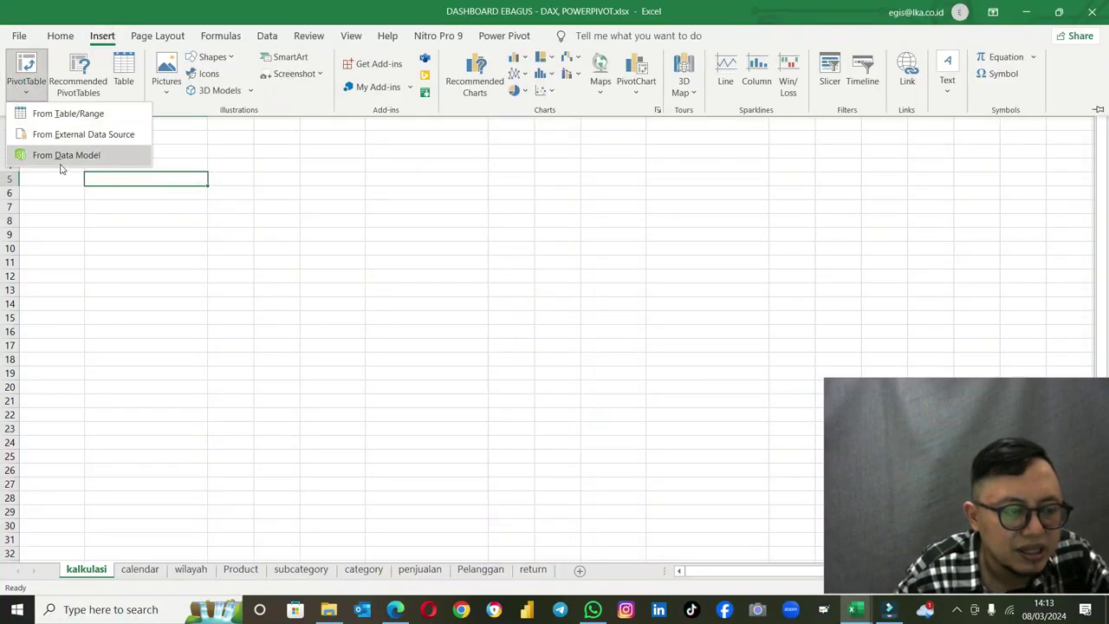
{"action": "left_click", "coordinate": [61, 165]}
{"action": "left_click", "coordinate": [61, 128]}
{"action": "left_click", "coordinate": [547, 371]}
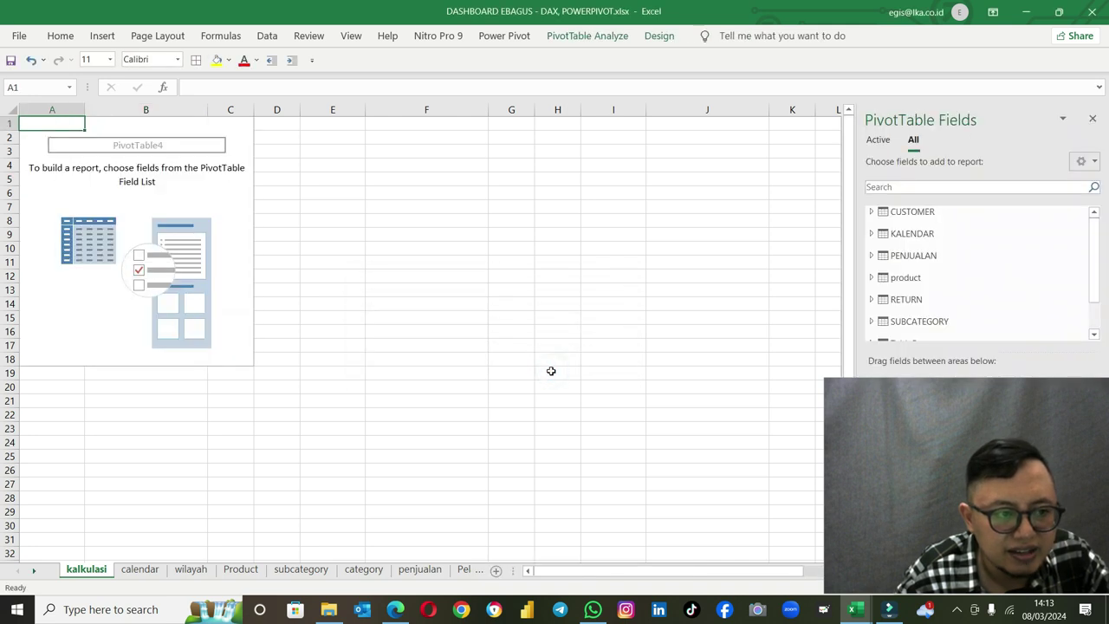
- Add PENJUALAN's Jumlah_Pembelian to Values as a sum, totalling 33232
{"action": "left_click", "coordinate": [874, 212]}
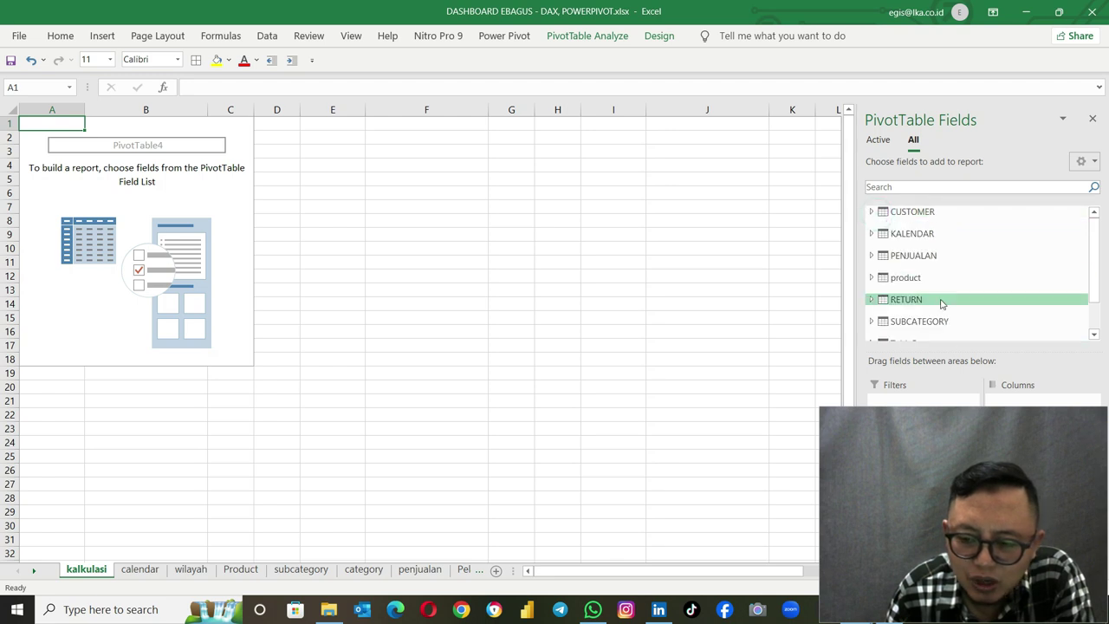
{"action": "scroll", "coordinate": [942, 303], "scroll_direction": "down", "scroll_amount": 1}
{"action": "left_click", "coordinate": [914, 221]}
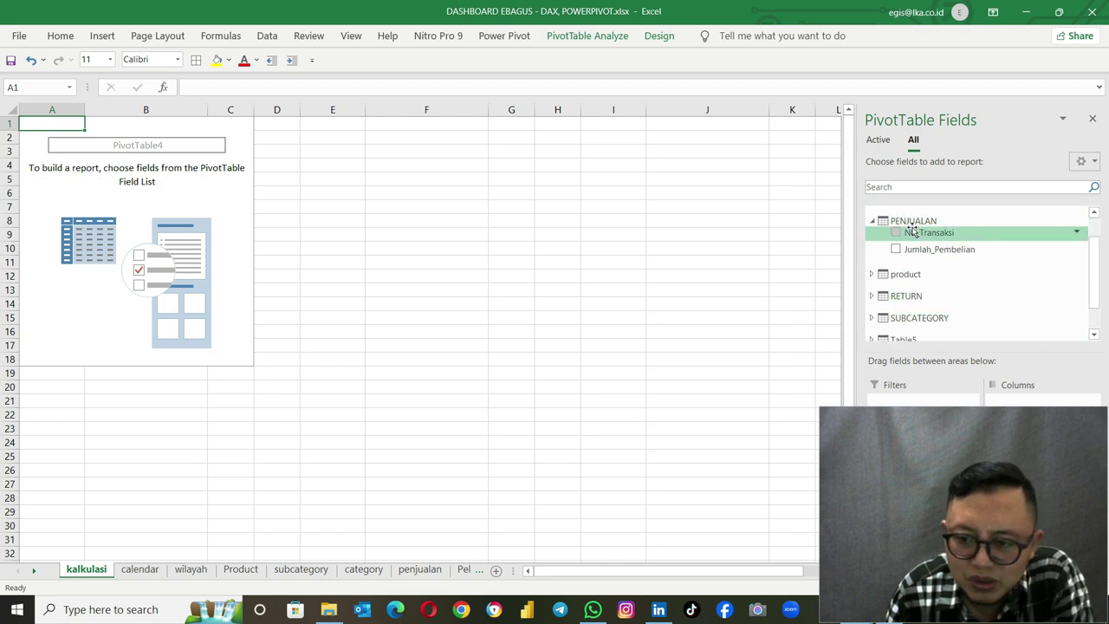
{"action": "mouse_move", "coordinate": [967, 420]}
{"action": "left_mouse_down"}
{"action": "mouse_move", "coordinate": [739, 394]}
{"action": "mouse_move", "coordinate": [731, 378]}
{"action": "left_mouse_up"}
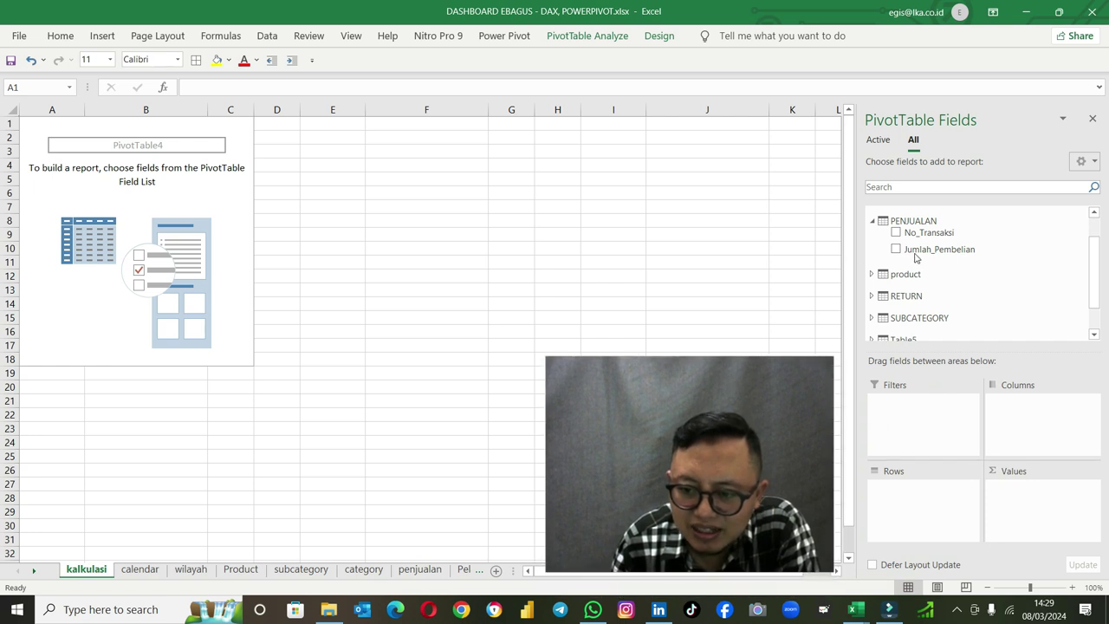
{"action": "left_click_drag", "start_coordinate": [915, 256], "coordinate": [1053, 474]}
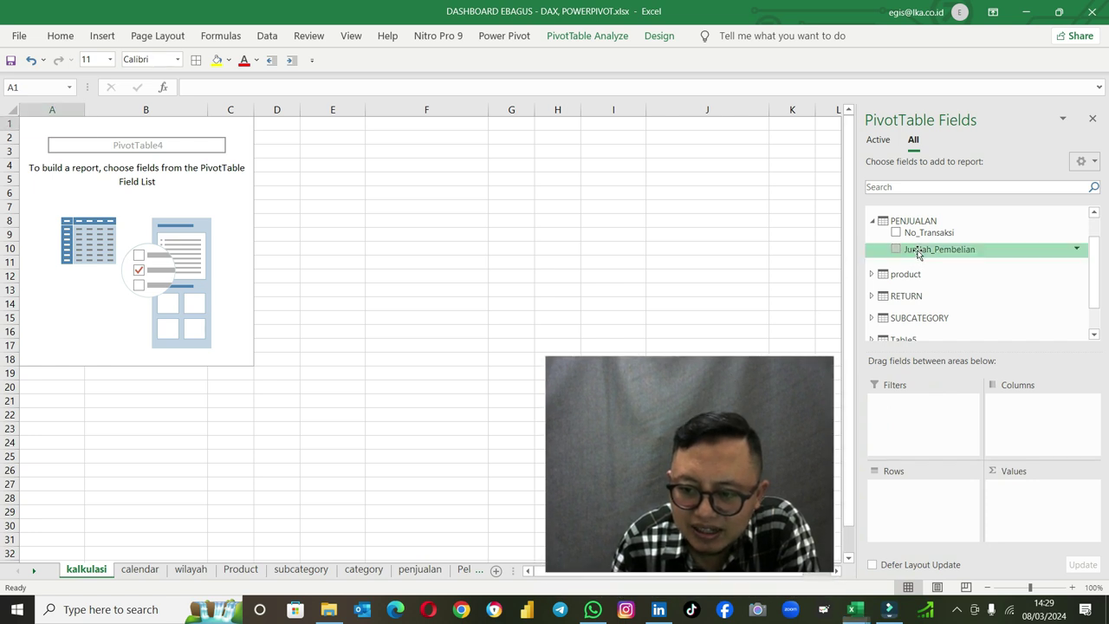
{"action": "left_click", "coordinate": [896, 249]}
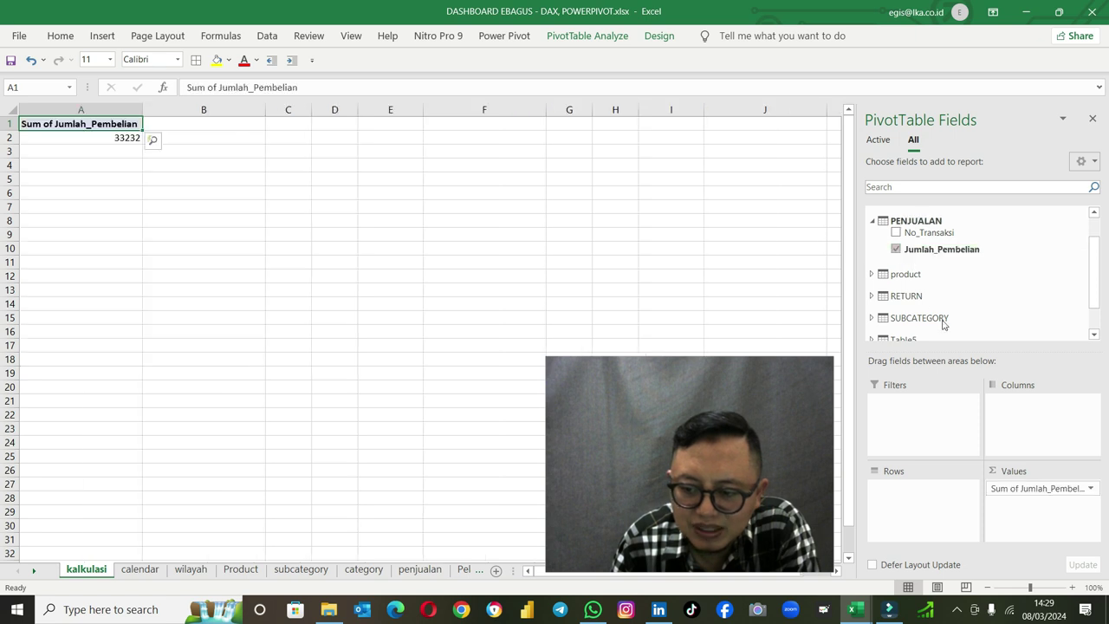
- Format the Jumlah_Pembelian total as Number with 0 decimals and a 1000 separator
{"action": "right_click", "coordinate": [126, 139]}
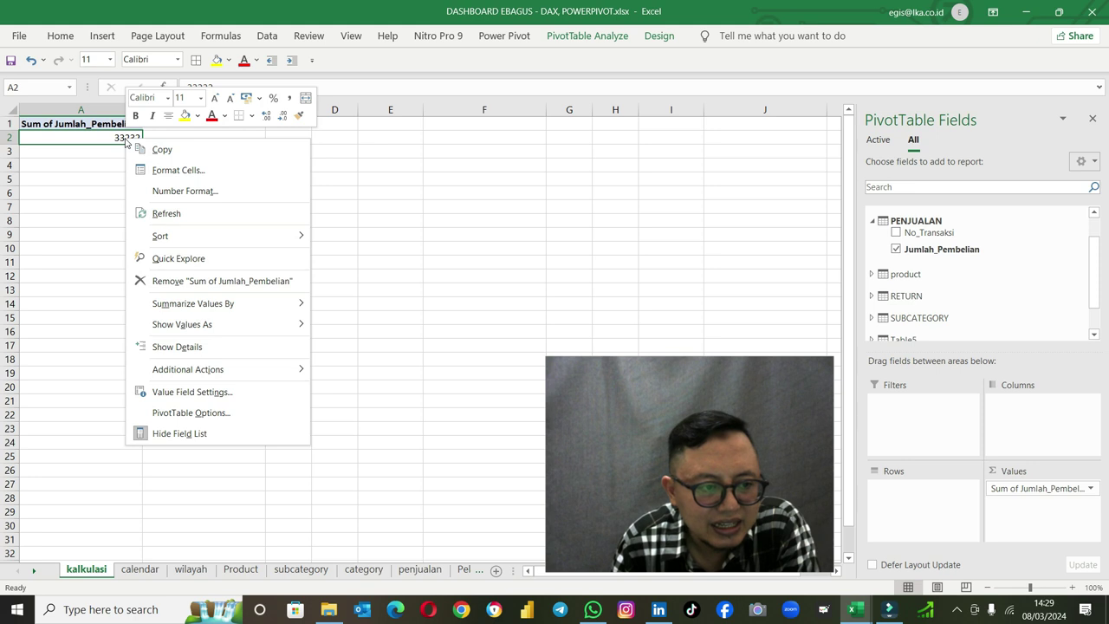
{"action": "left_click", "coordinate": [182, 191]}
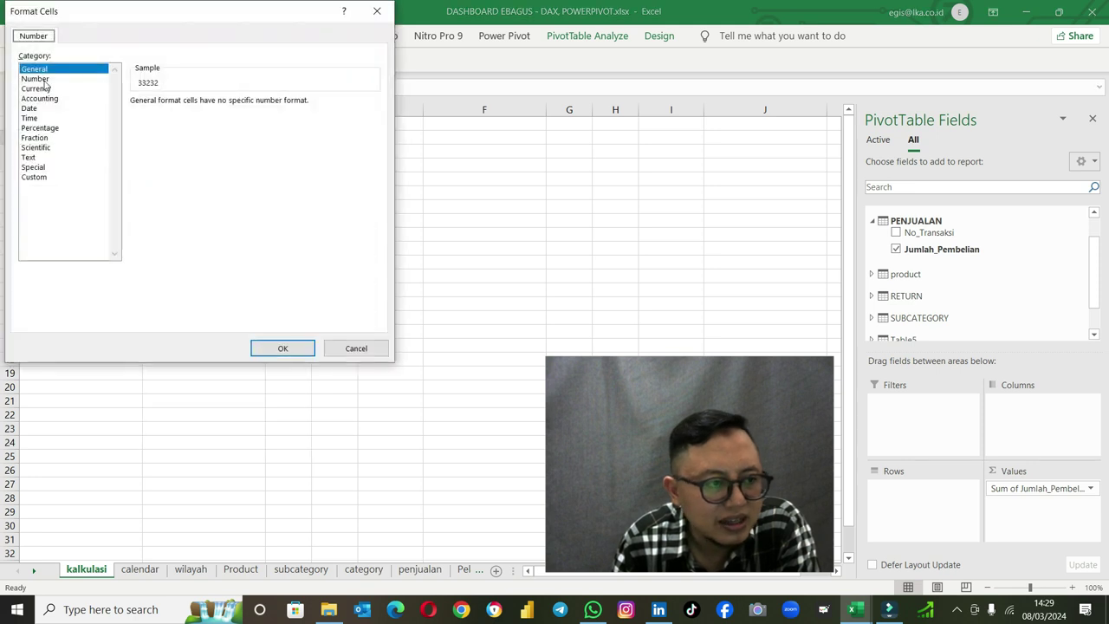
{"action": "left_click", "coordinate": [37, 79]}
{"action": "left_click", "coordinate": [135, 119]}
{"action": "left_click", "coordinate": [231, 106]}
{"action": "left_click", "coordinate": [231, 106]}
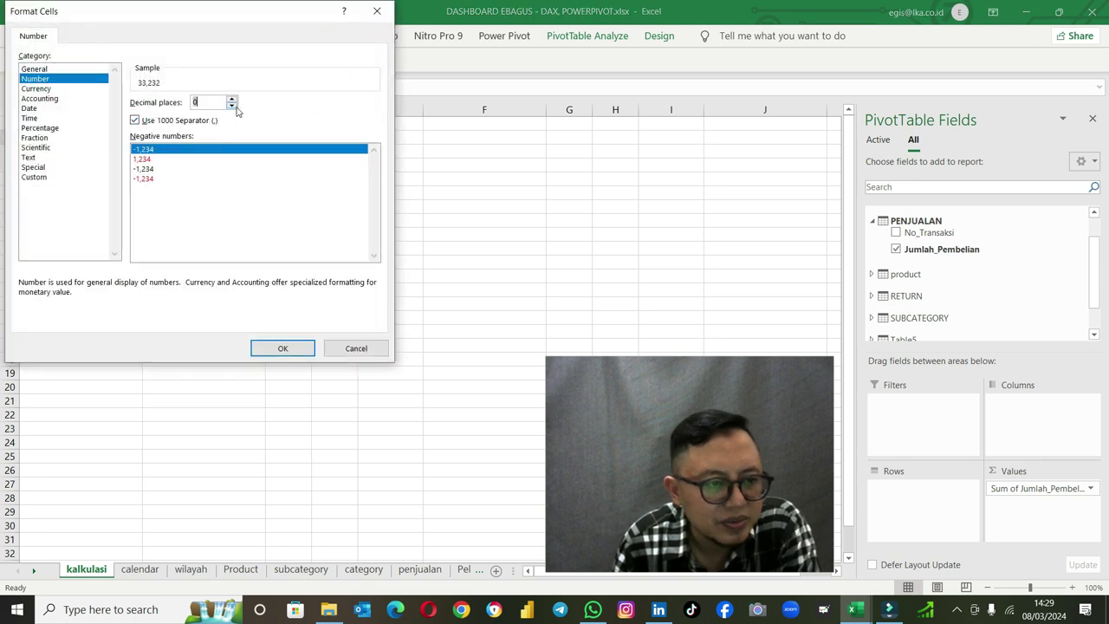
{"action": "left_click", "coordinate": [284, 349]}
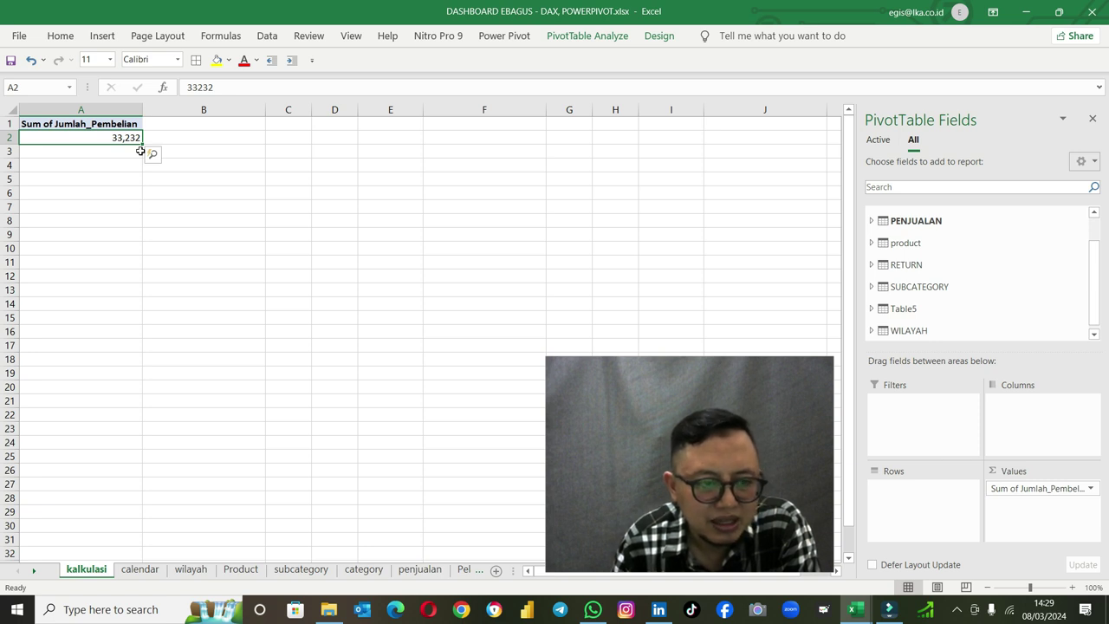
- Open the workbook's data model from the Data tab, landing on the CUSTOMER table
{"action": "left_click", "coordinate": [56, 43]}
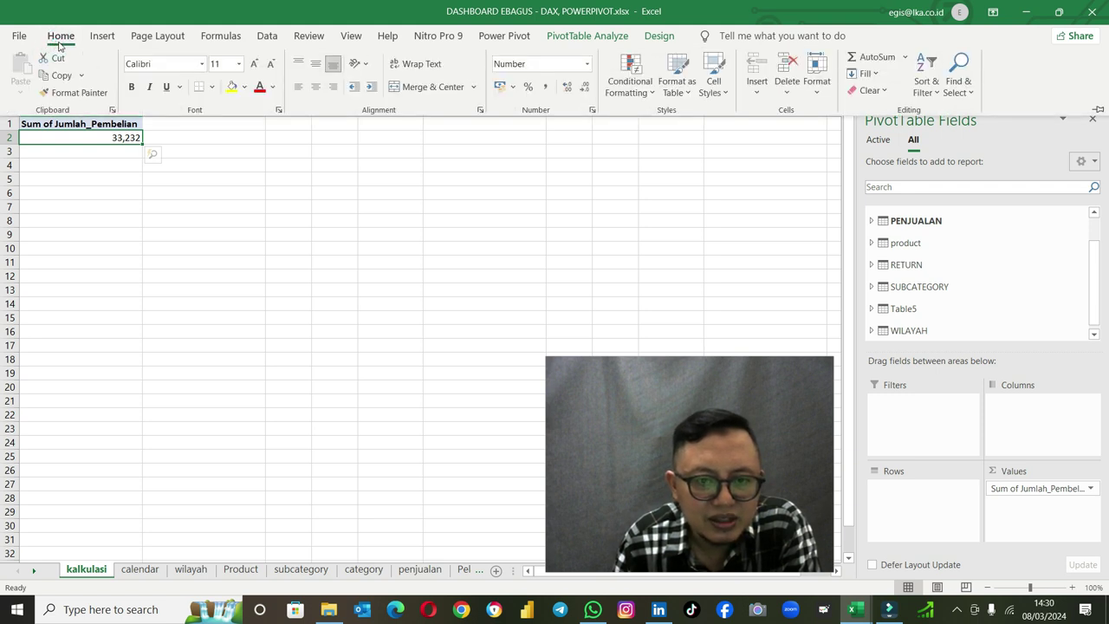
{"action": "left_click", "coordinate": [275, 36]}
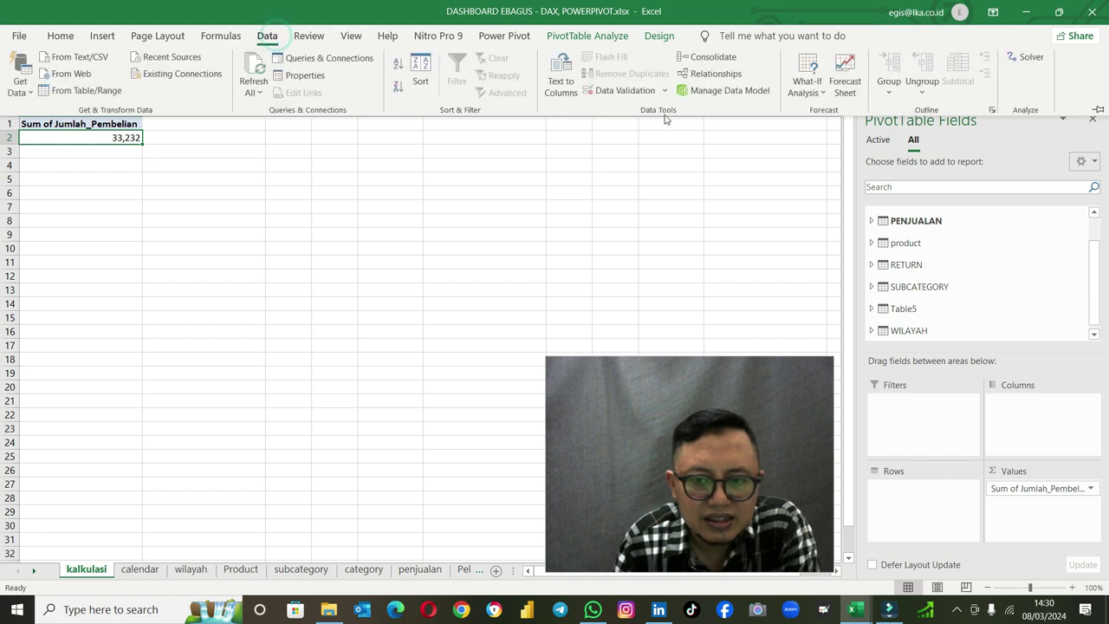
{"action": "left_click", "coordinate": [728, 90]}
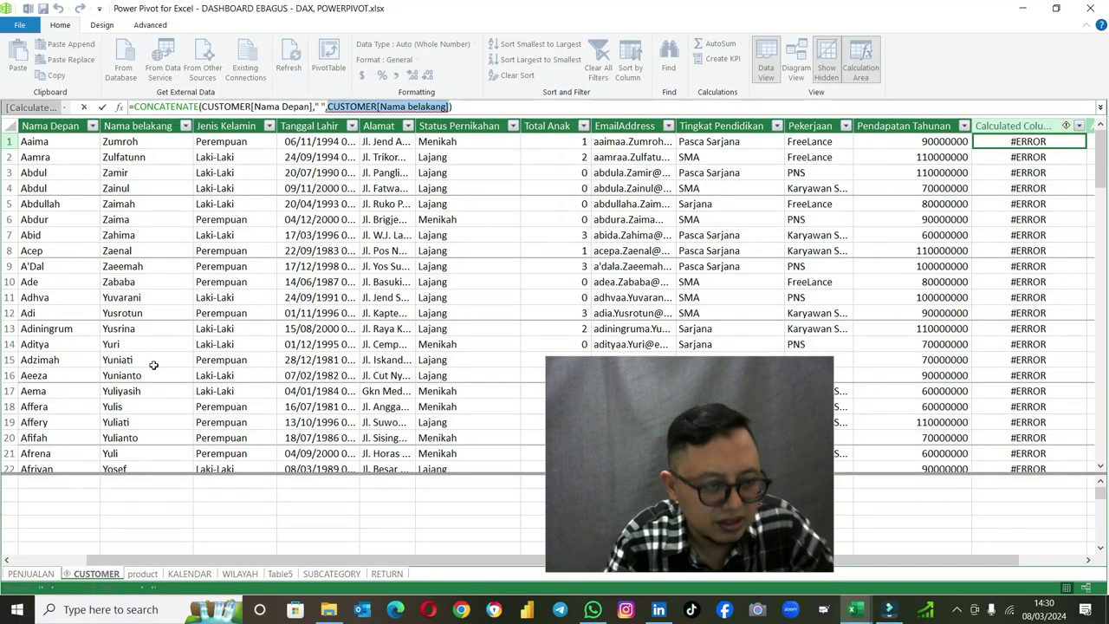
{"action": "key", "text": "Return"}
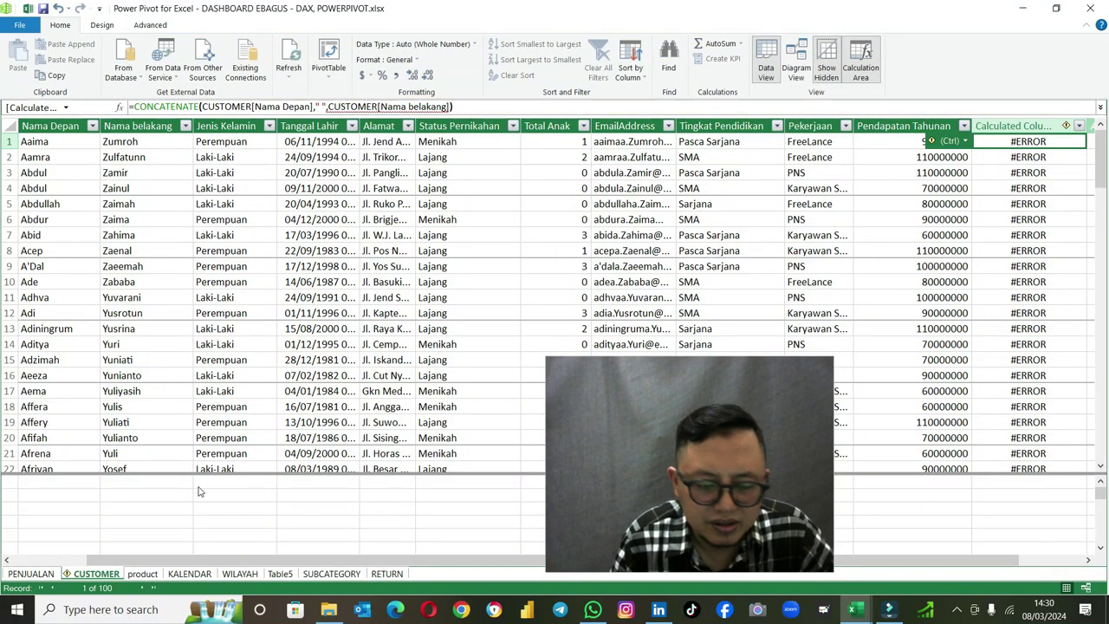
- Add a KALENDAR column =WEEKDAY(KALENDAR[Tanggal],2), numbering Monday 1 through Sunday 7
{"action": "left_click", "coordinate": [189, 574]}
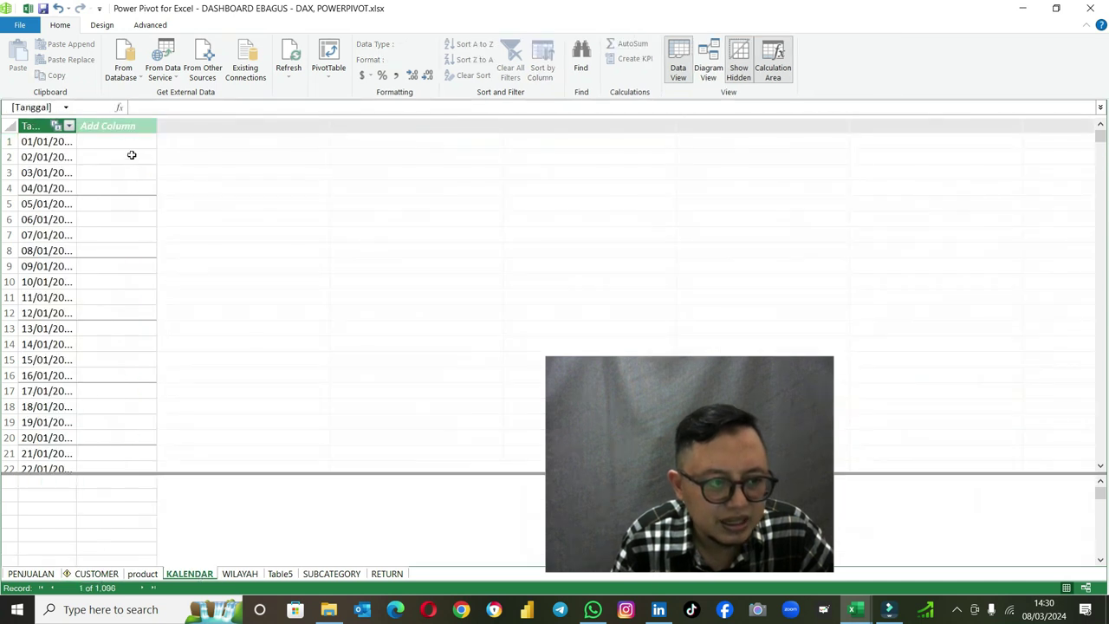
{"action": "left_click", "coordinate": [128, 143]}
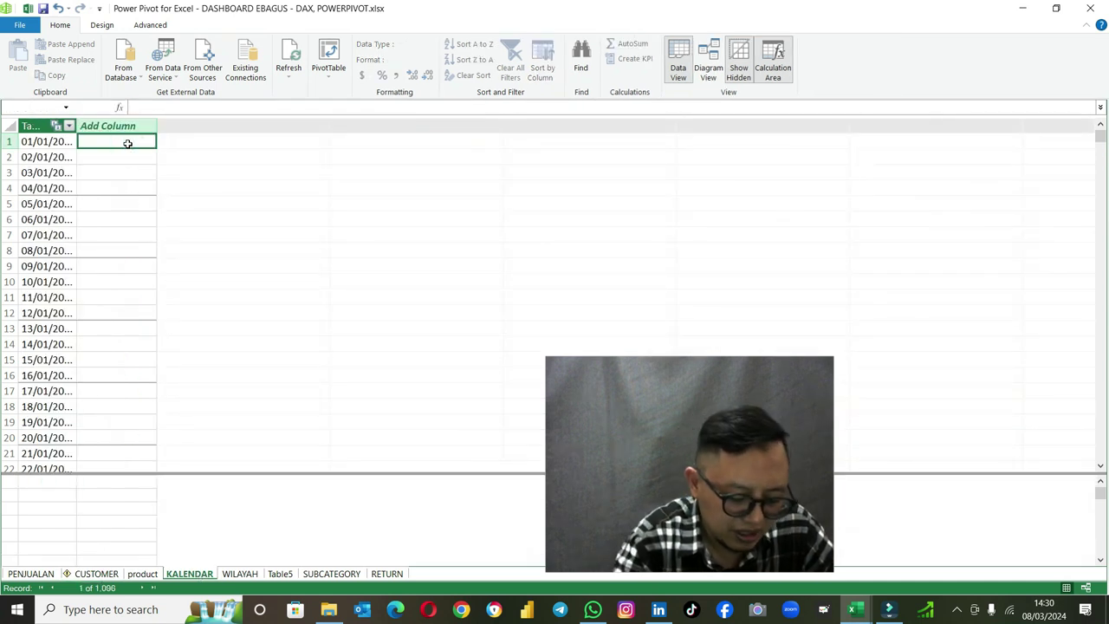
{"action": "type", "text": "="}
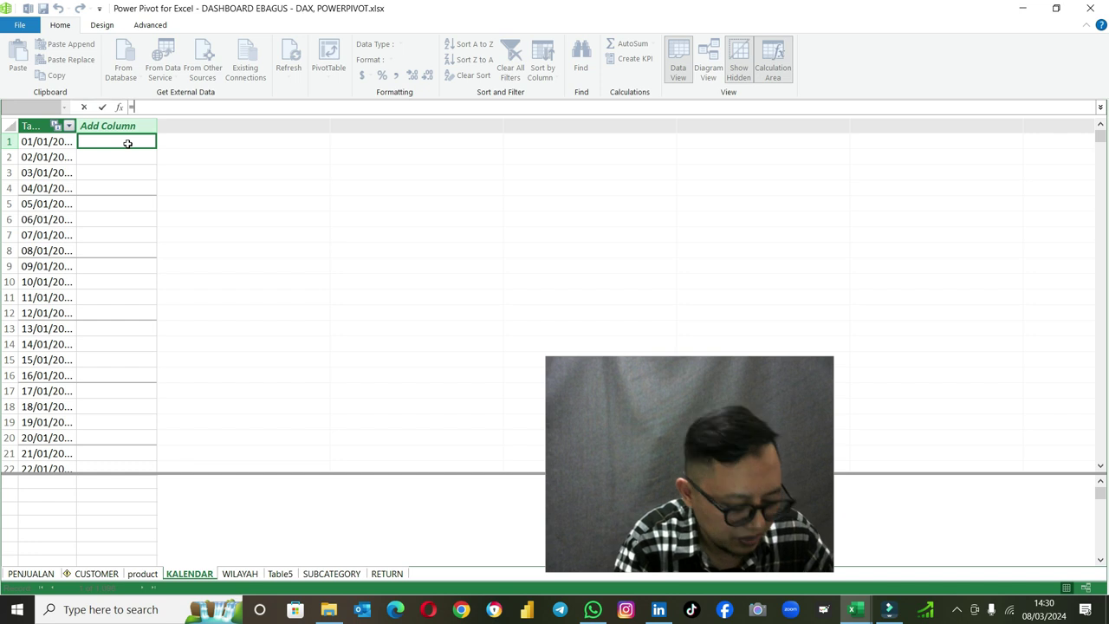
{"action": "type", "text": "week"}
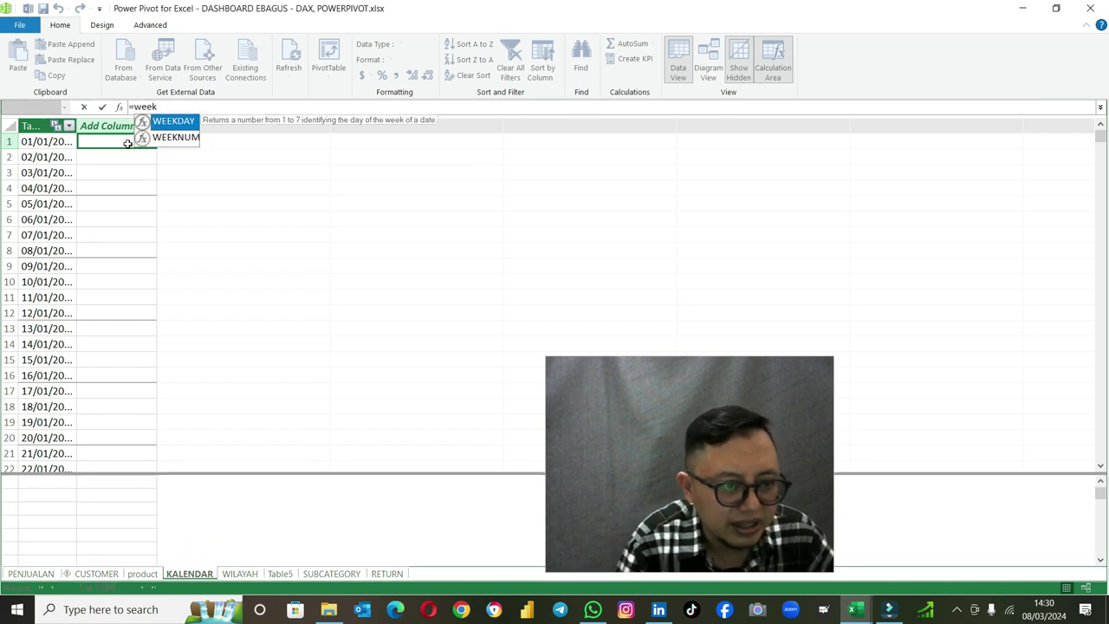
{"action": "double_click", "coordinate": [179, 126]}
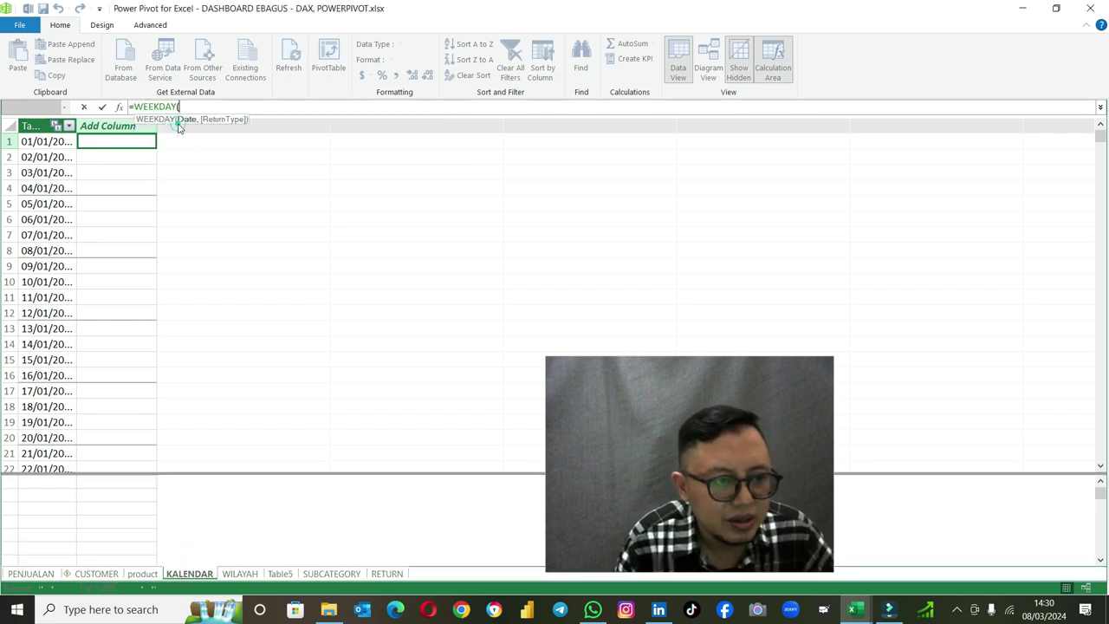
{"action": "type", "text": "t"}
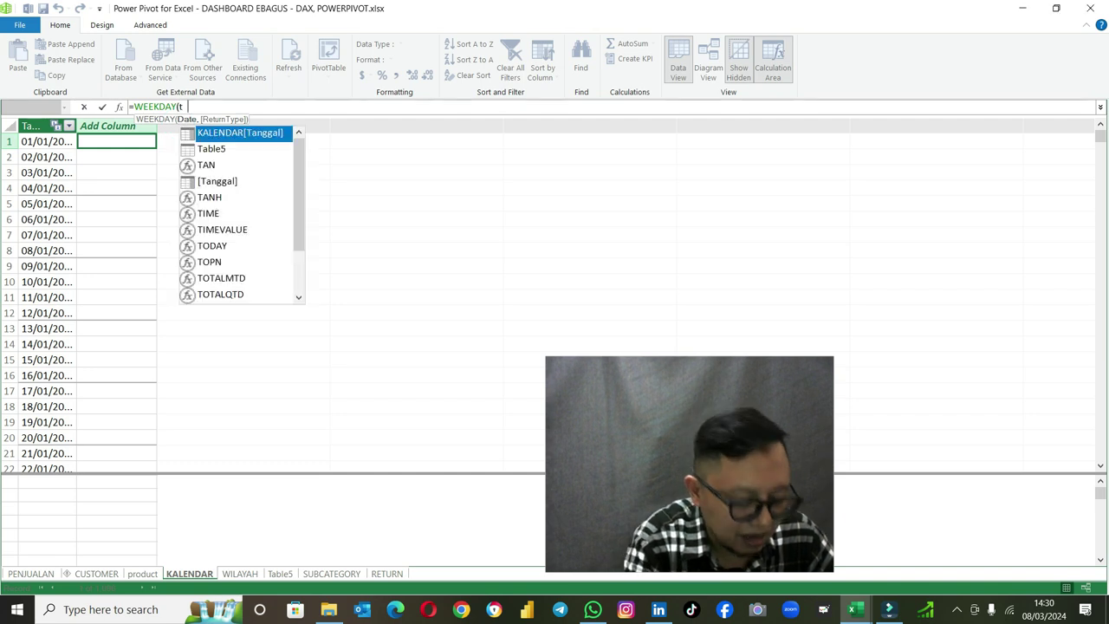
{"action": "type", "text": "ab"}
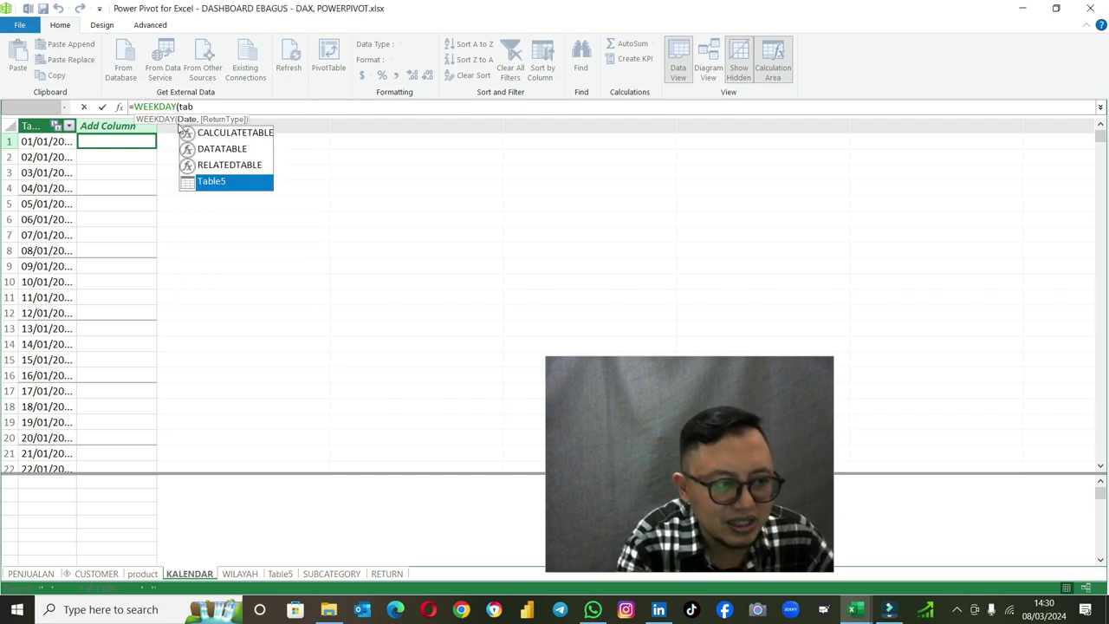
{"action": "key", "text": "BackSpace"}
{"action": "type", "text": "ng"}
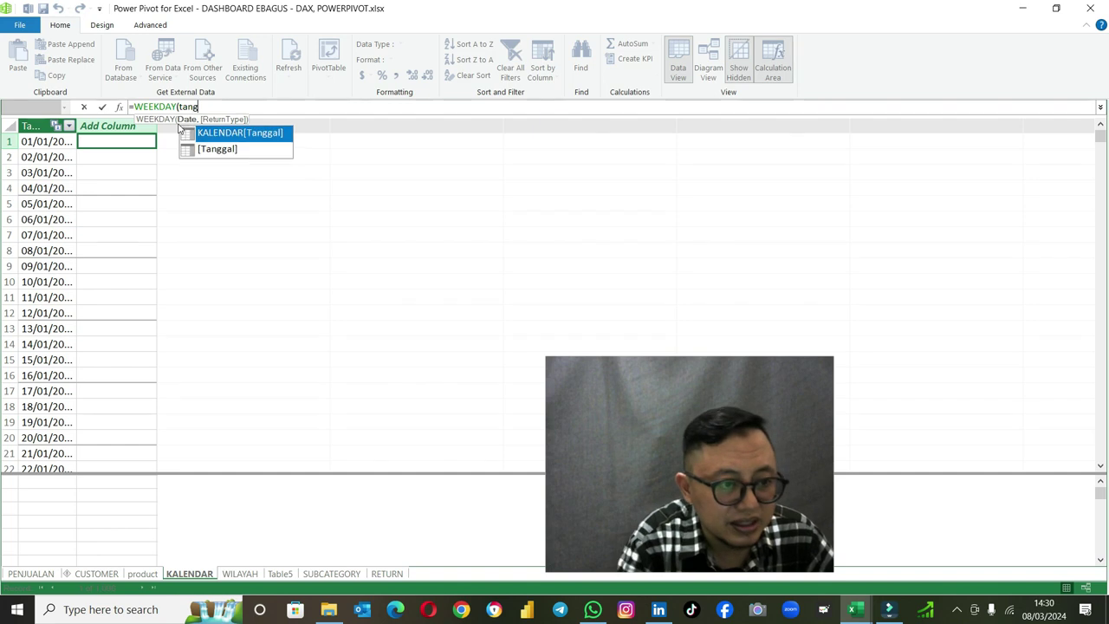
{"action": "double_click", "coordinate": [251, 133]}
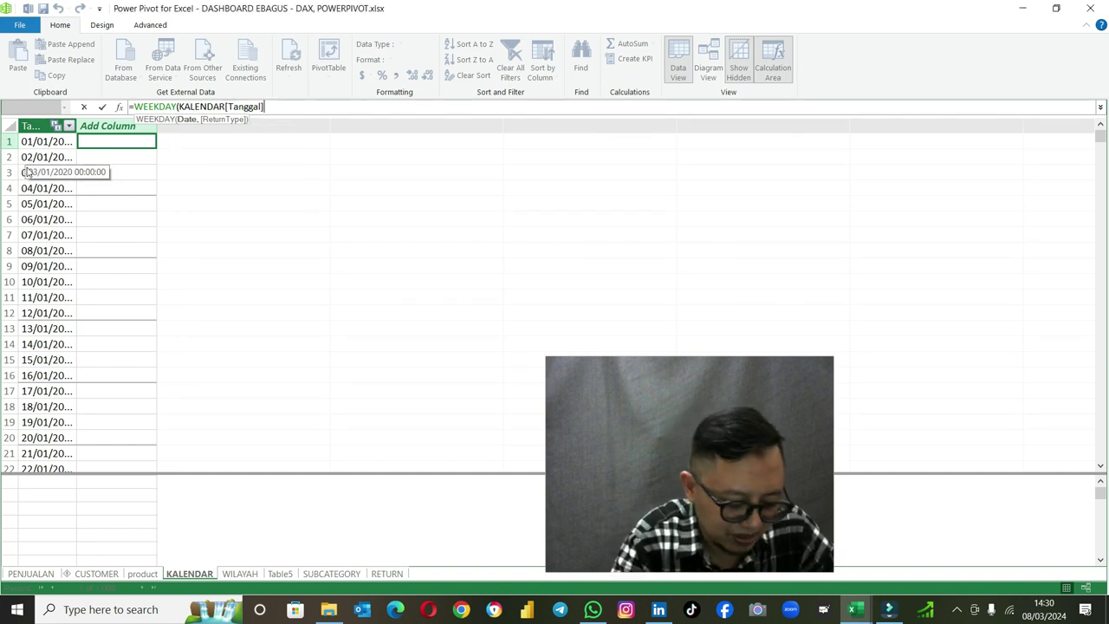
{"action": "type", "text": ","}
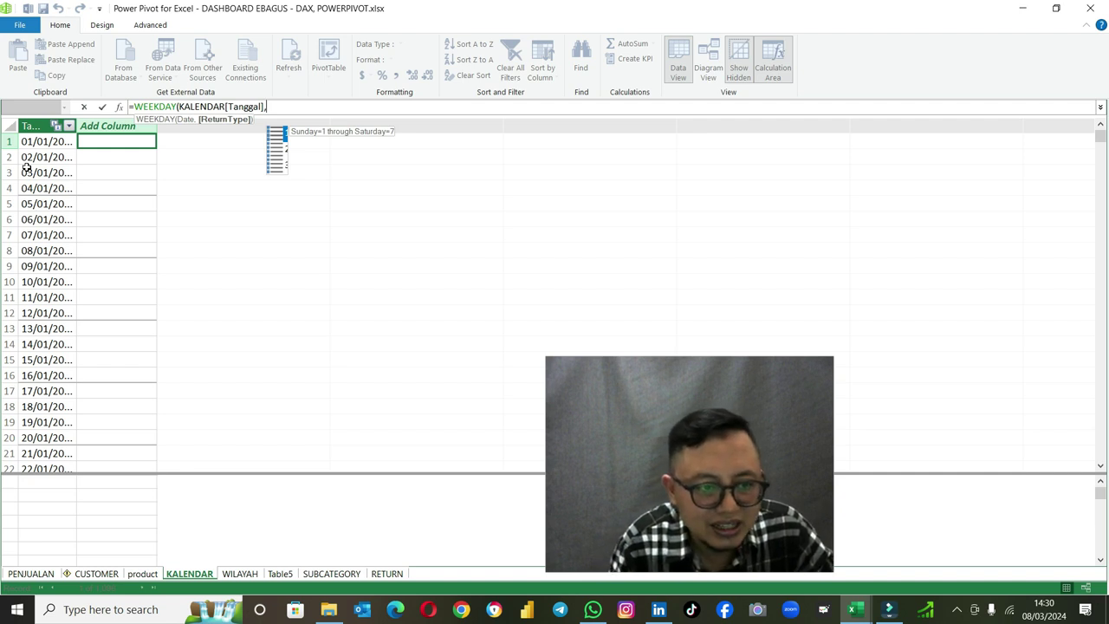
{"action": "type", "text": "1"}
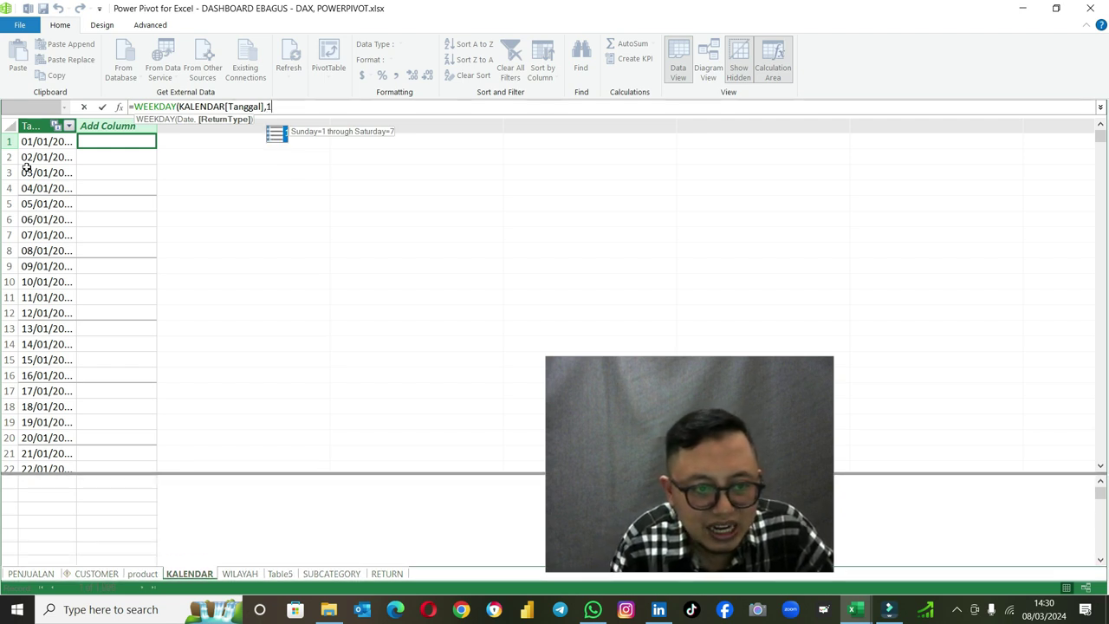
{"action": "key", "text": "BackSpace"}
{"action": "type", "text": "2"}
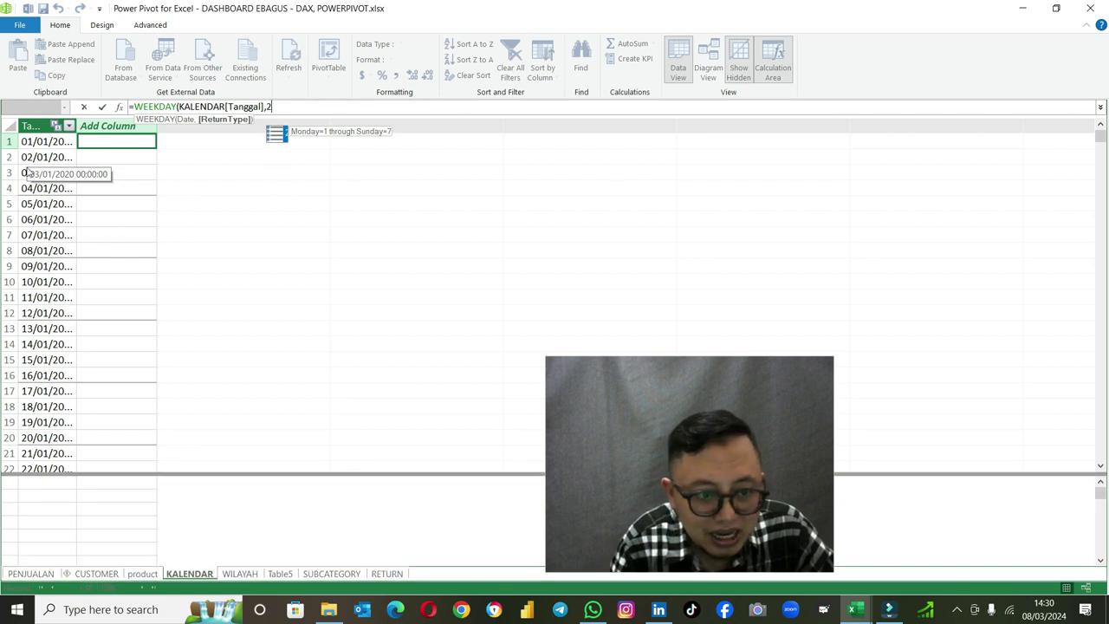
{"action": "type", "text": ")"}
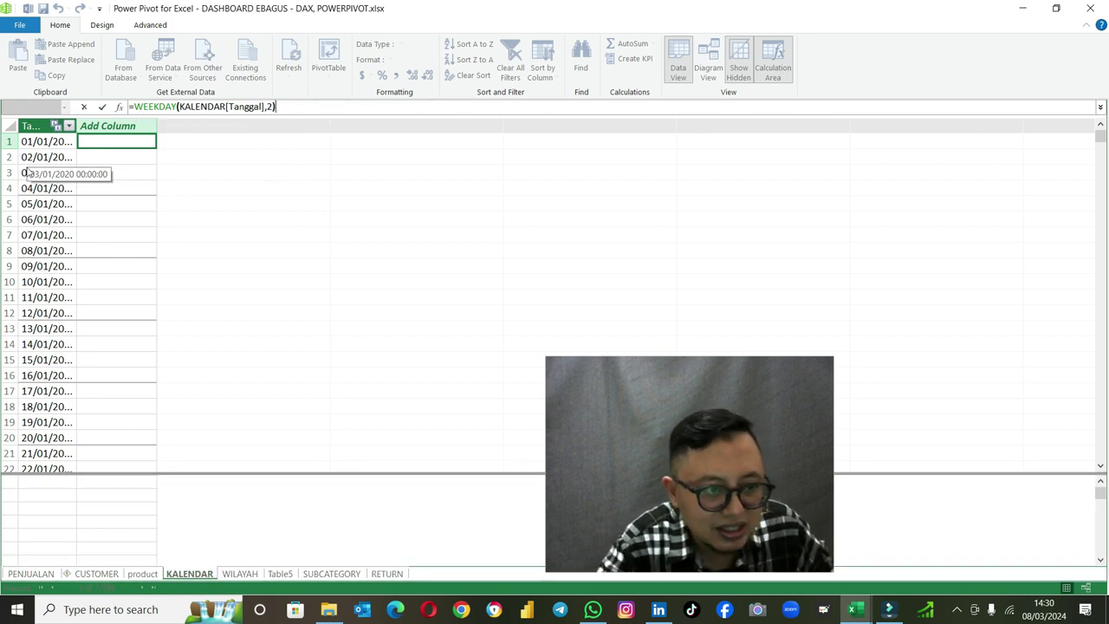
{"action": "key", "text": "Return"}
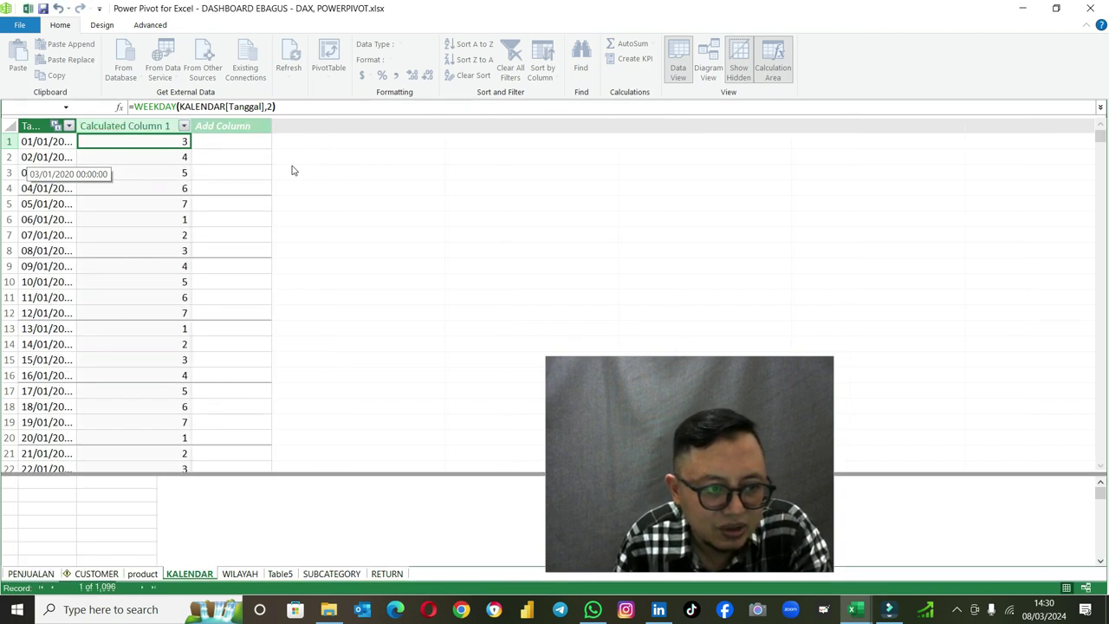
{"action": "left_click", "coordinate": [159, 219]}
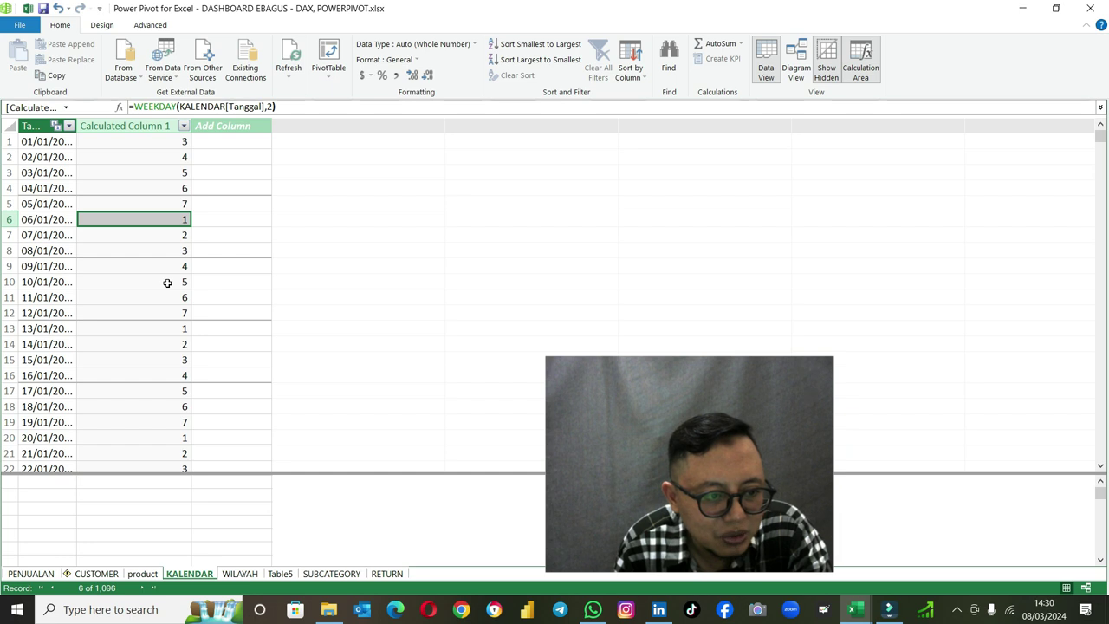
- Cancel the unfinished =IF( formula in the next KALENDAR column
{"action": "left_click", "coordinate": [218, 142]}
{"action": "left_click", "coordinate": [141, 105]}
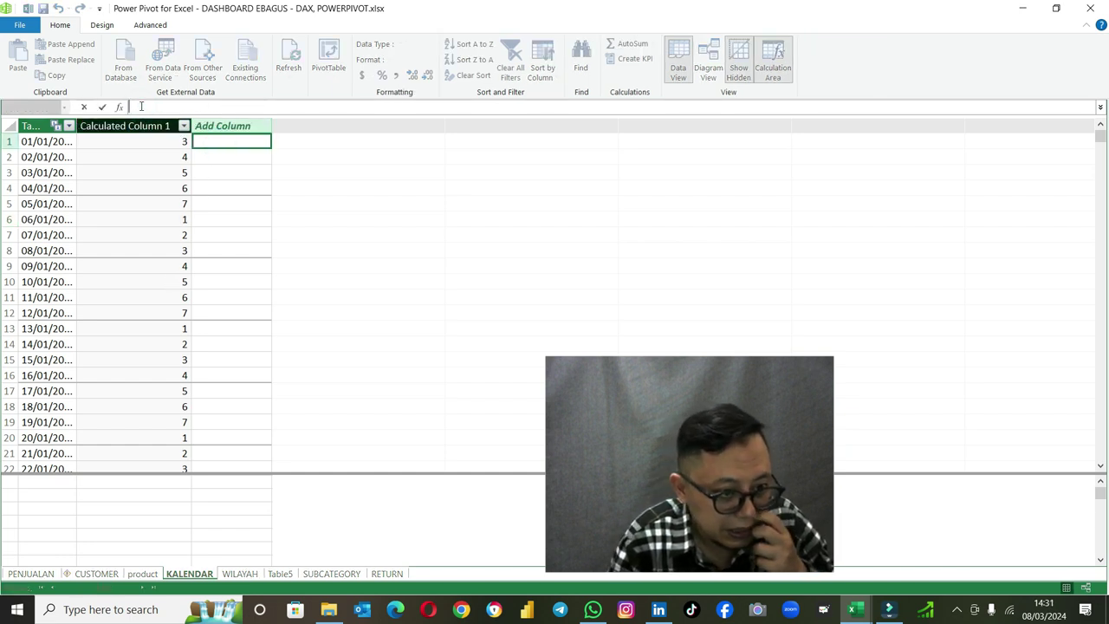
{"action": "type", "text": "="}
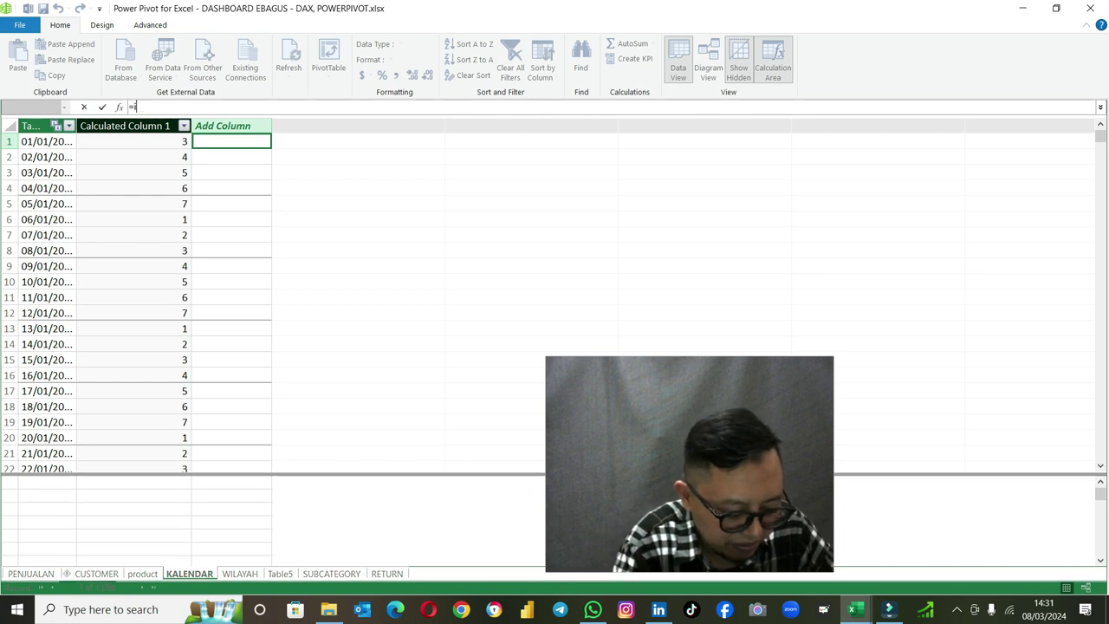
{"action": "type", "text": "if("}
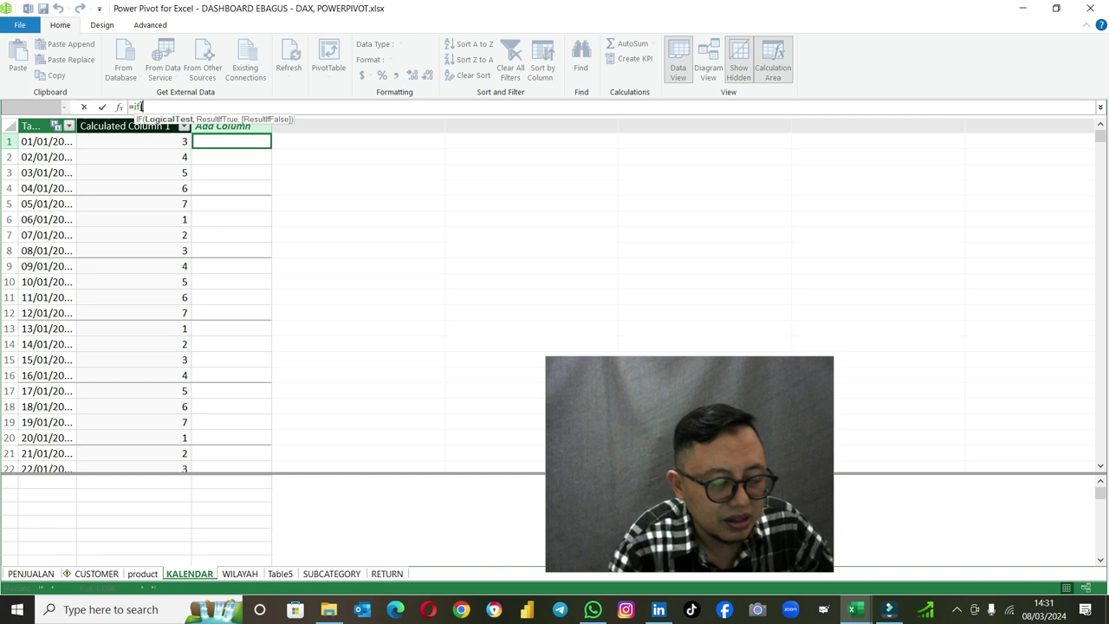
{"action": "key", "text": "Escape"}
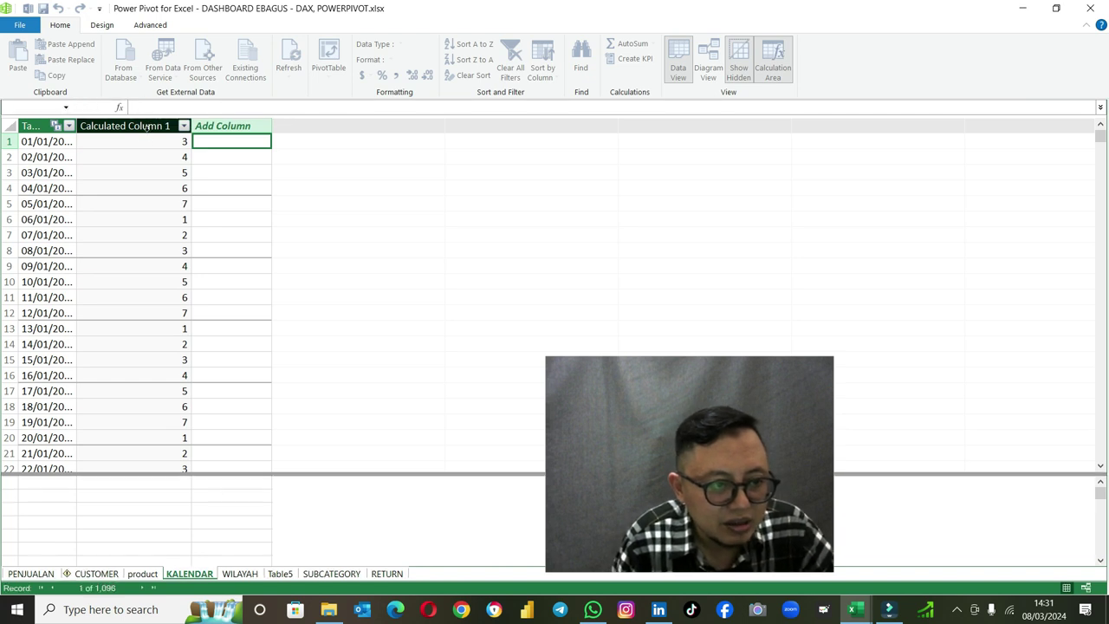
- Rename the weekday-number column from Calculated Column 1 to 'day number'
{"action": "left_click", "coordinate": [152, 127]}
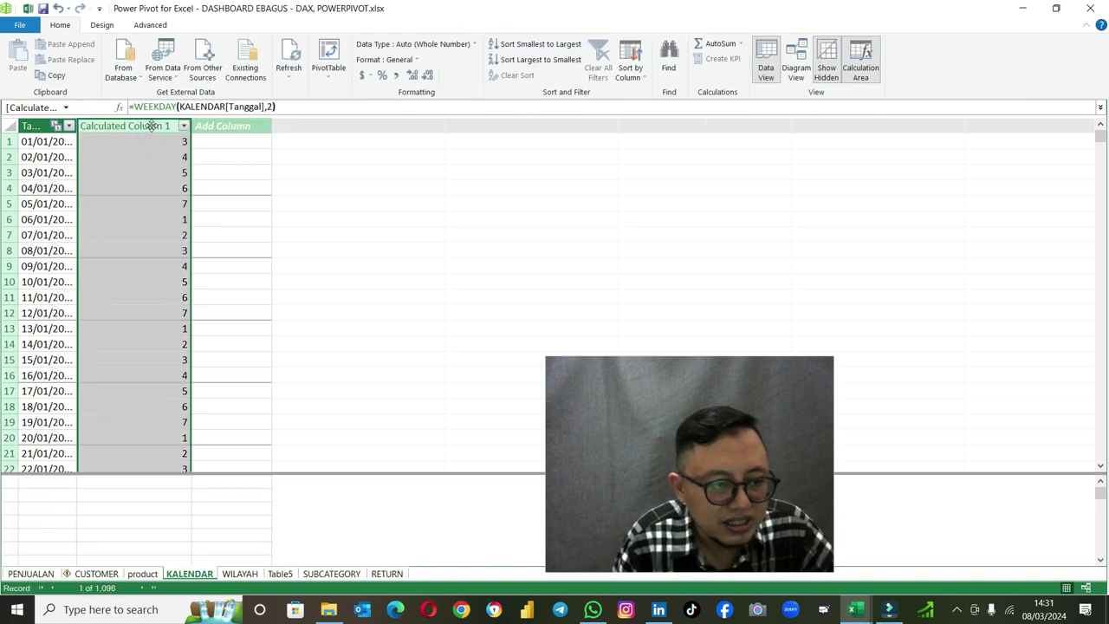
{"action": "double_click", "coordinate": [152, 127]}
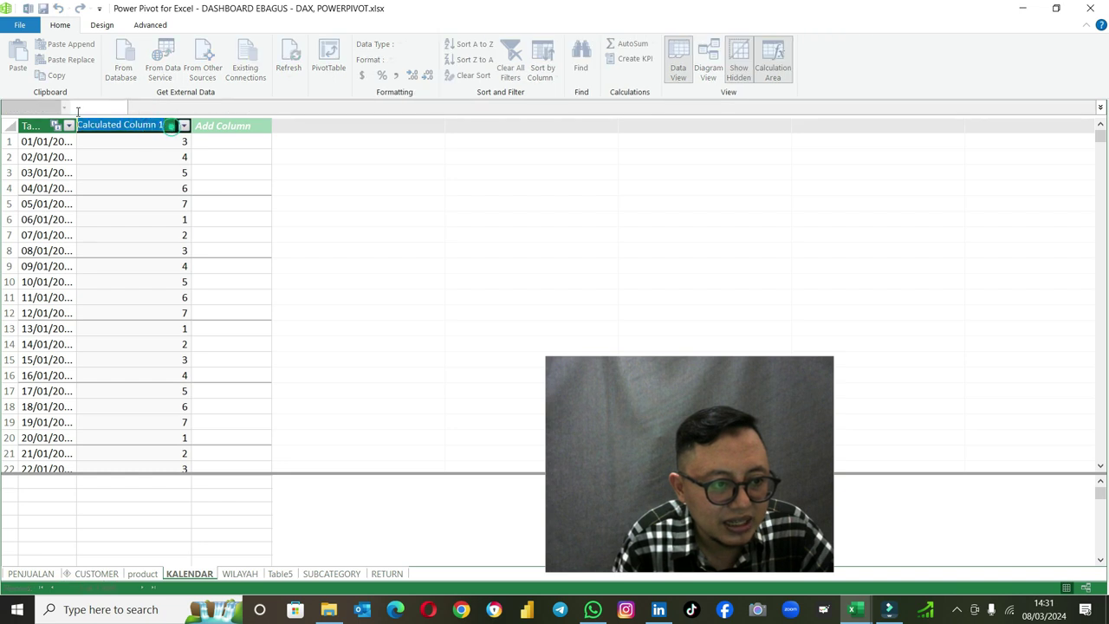
{"action": "type", "text": "day number"}
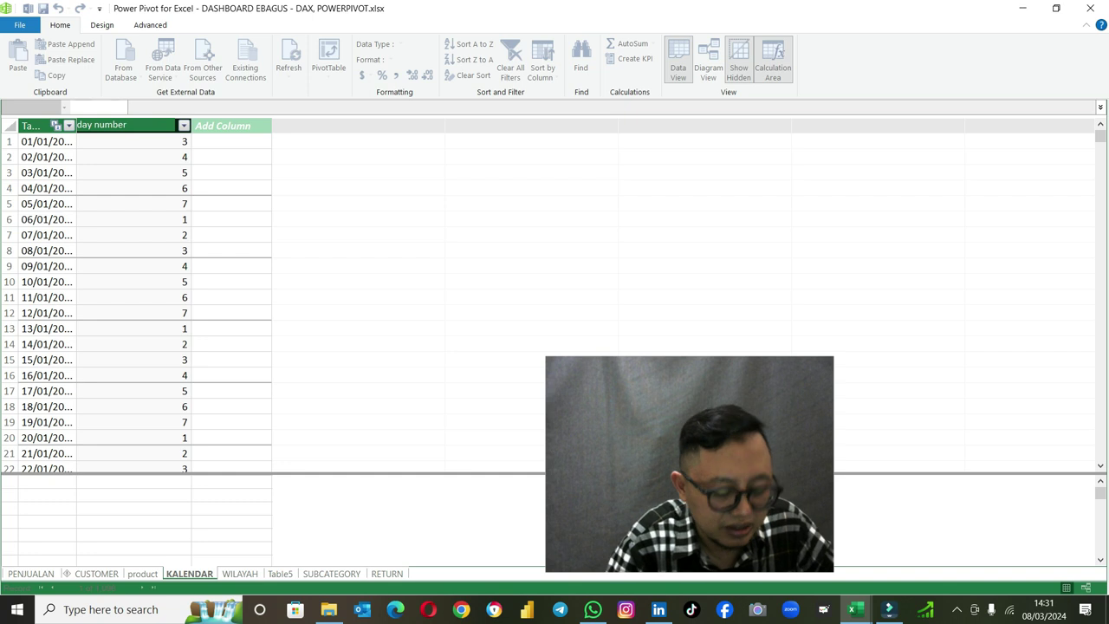
{"action": "key", "text": "Return"}
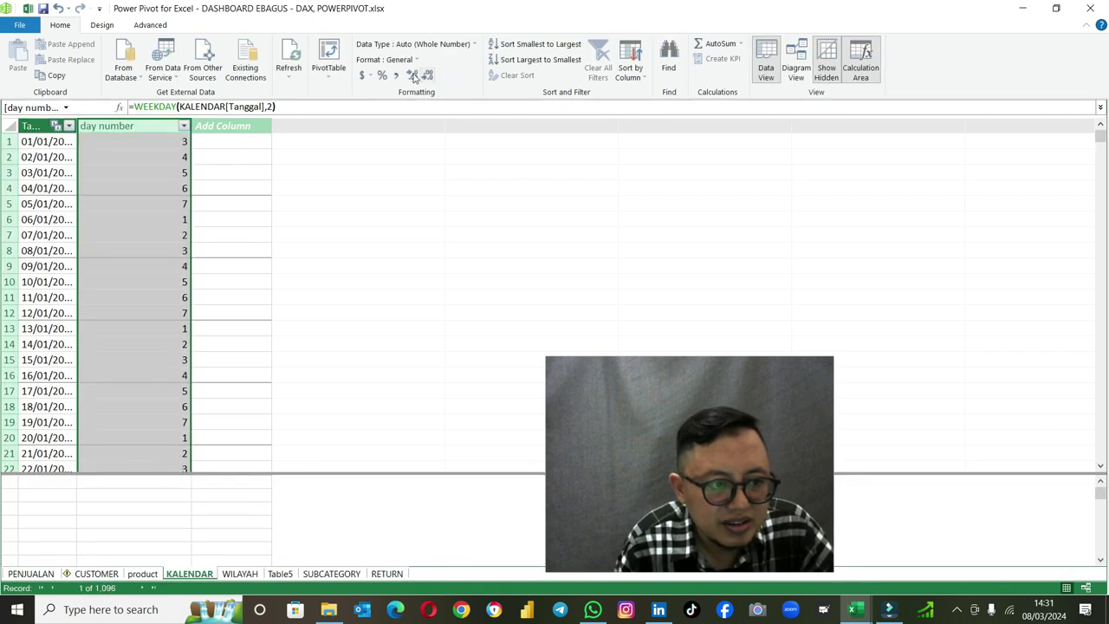
- Add a KALENDAR column =IF([day number]=6 || [day number]=7, "WEEKEND", "WEEKDAY")
{"action": "left_click", "coordinate": [219, 142]}
{"action": "type", "text": "=i"}
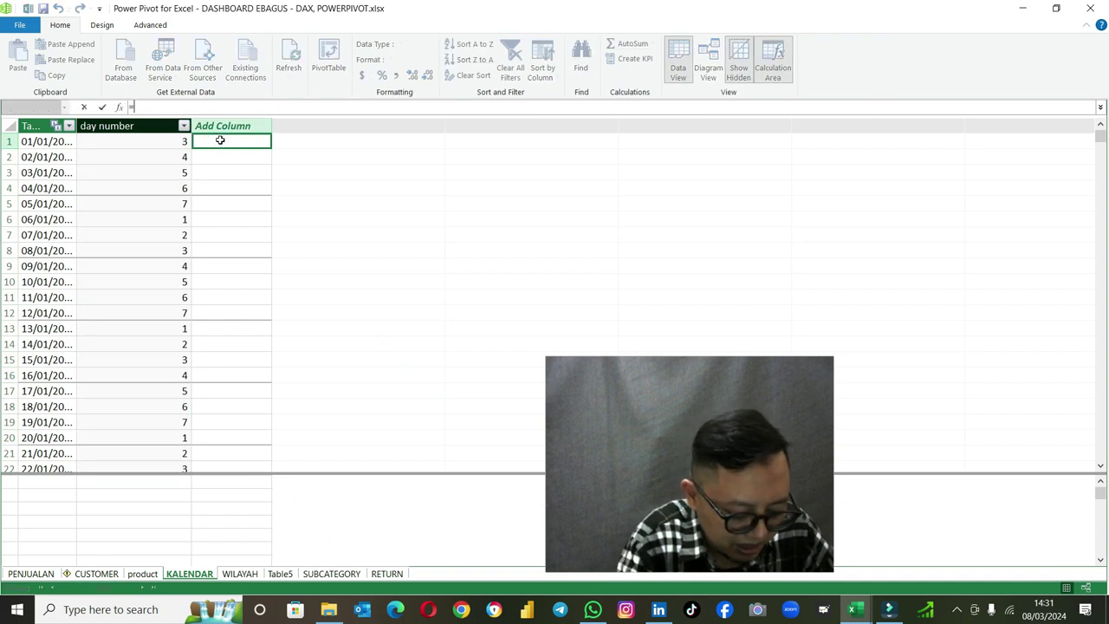
{"action": "type", "text": "f("}
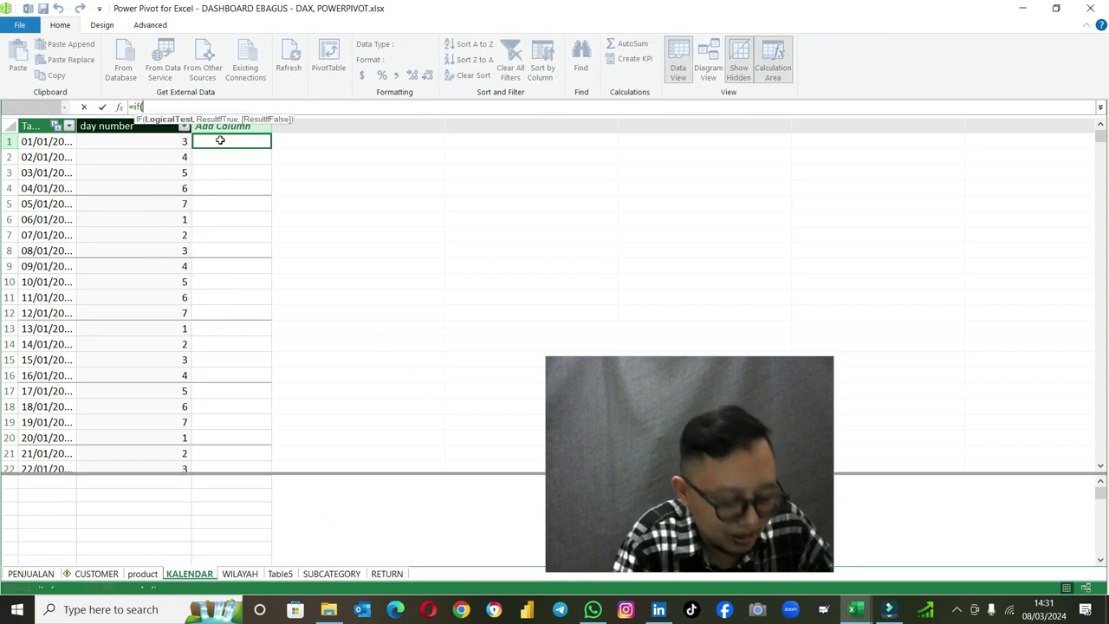
{"action": "type", "text": "day"}
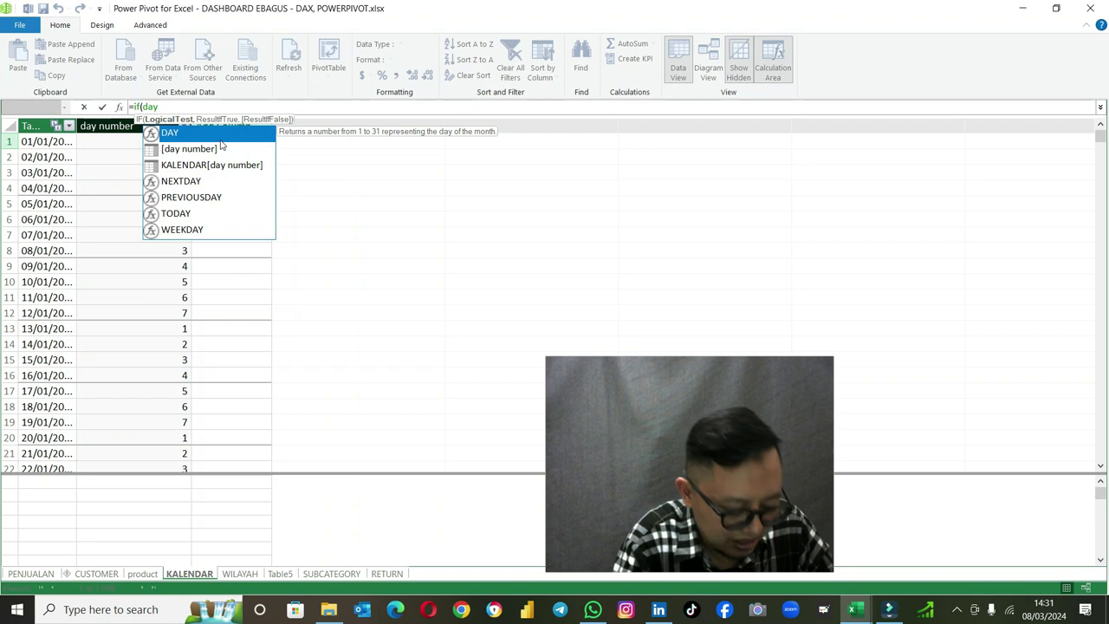
{"action": "type", "text": "number"}
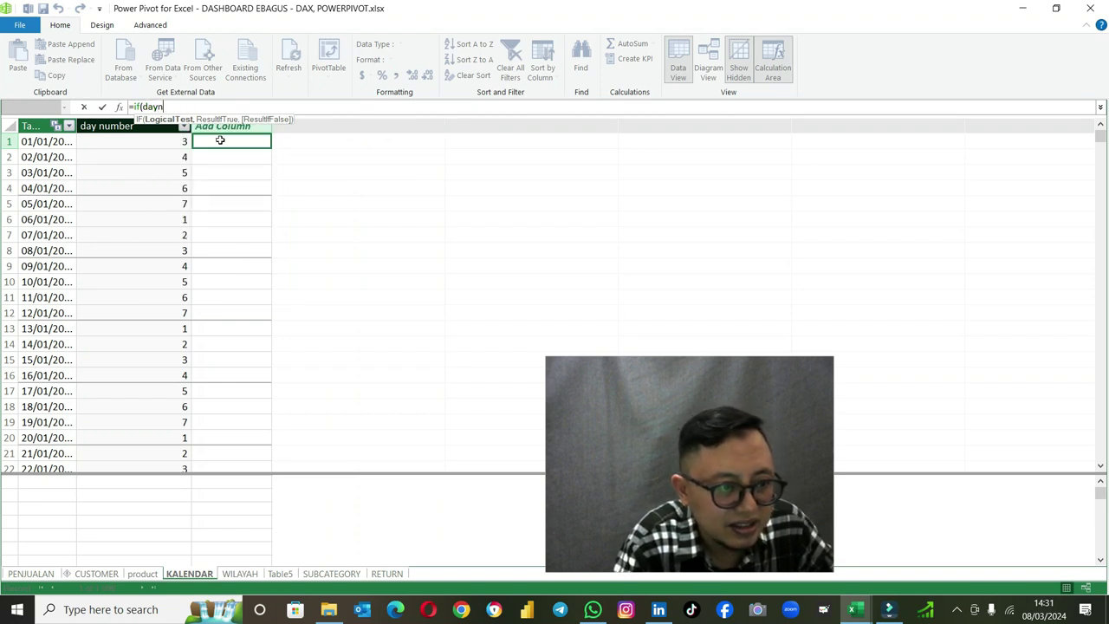
{"action": "key", "text": "BackSpace"}
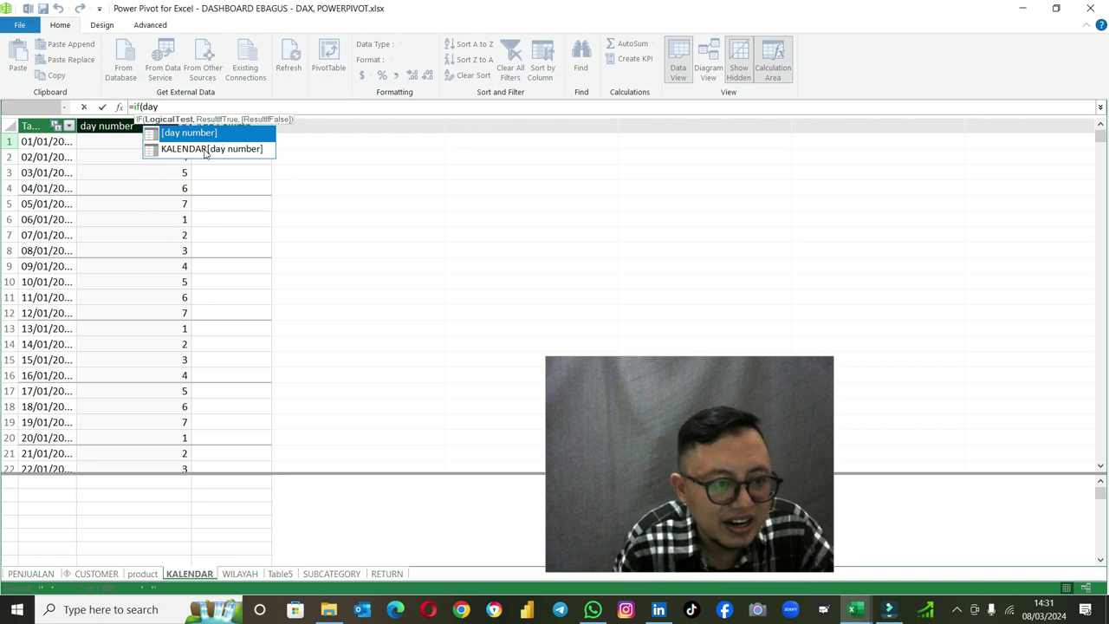
{"action": "double_click", "coordinate": [205, 149]}
{"action": "type", "text": "="}
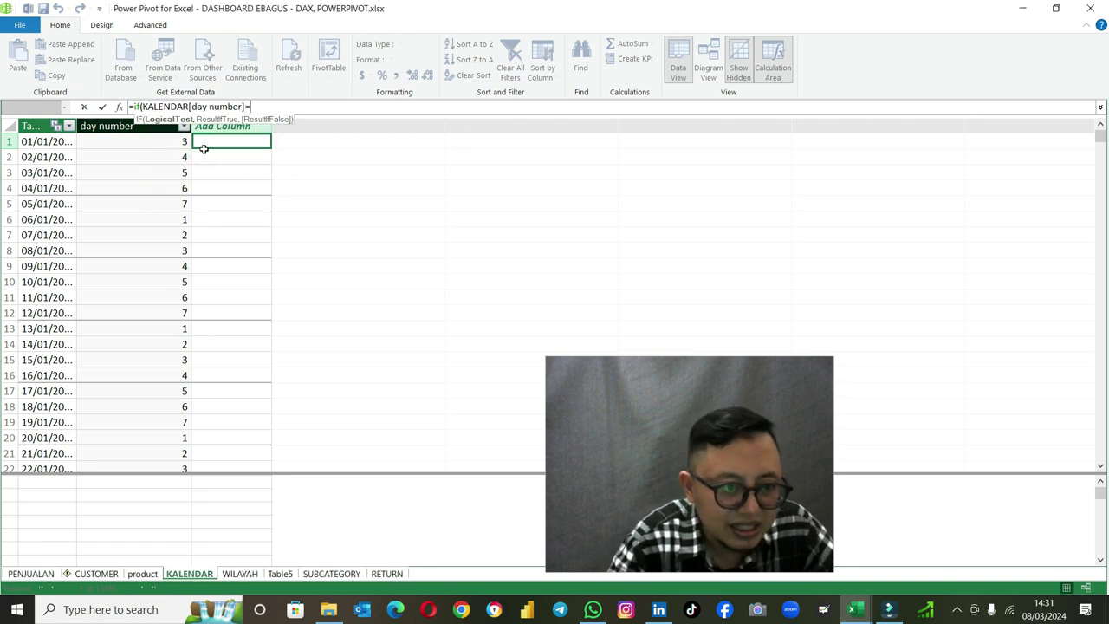
{"action": "type", "text": "6 "}
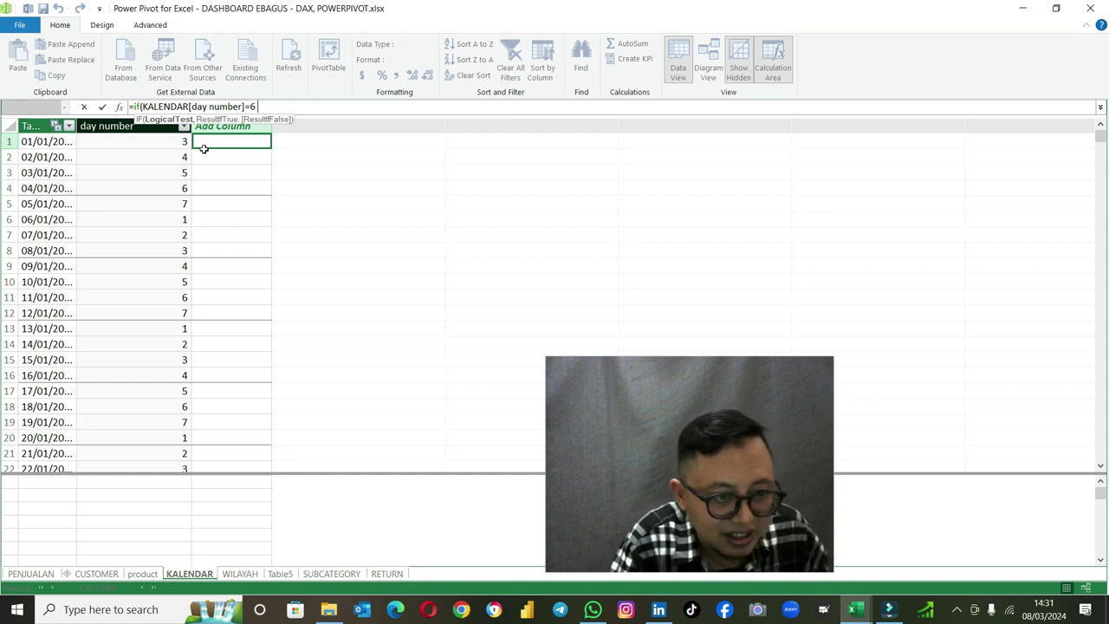
{"action": "type", "text": "||"}
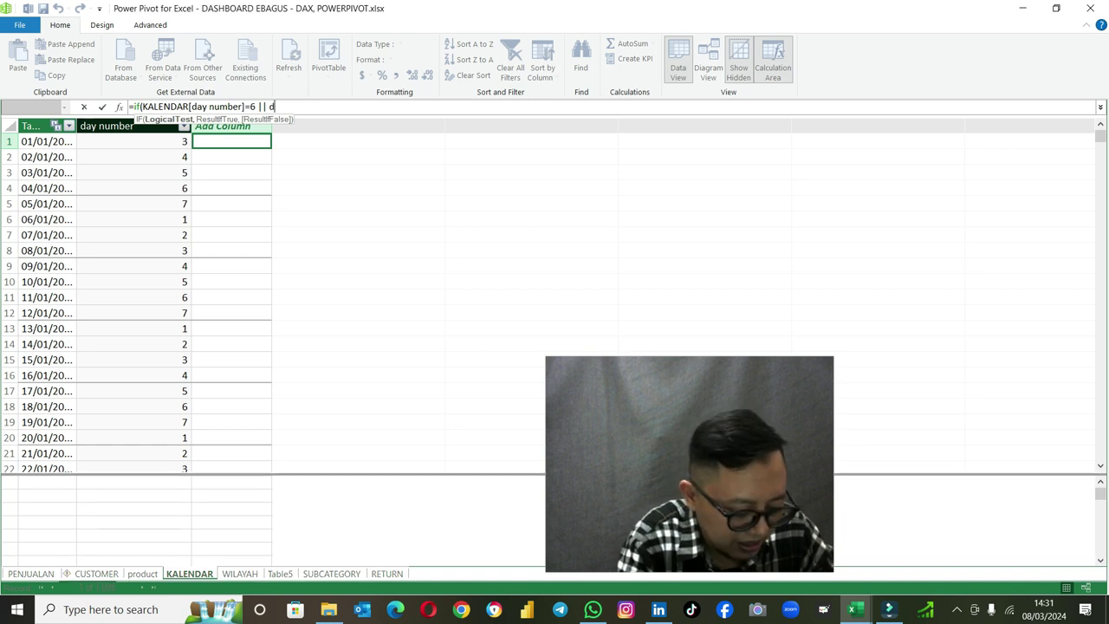
{"action": "type", "text": " day numb"}
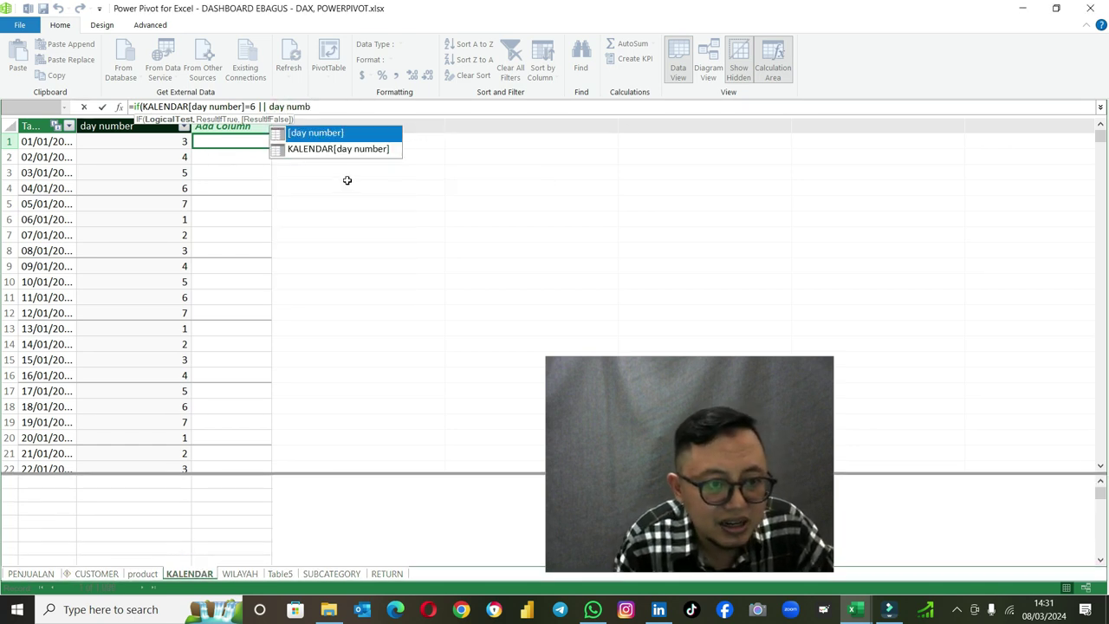
{"action": "double_click", "coordinate": [330, 134]}
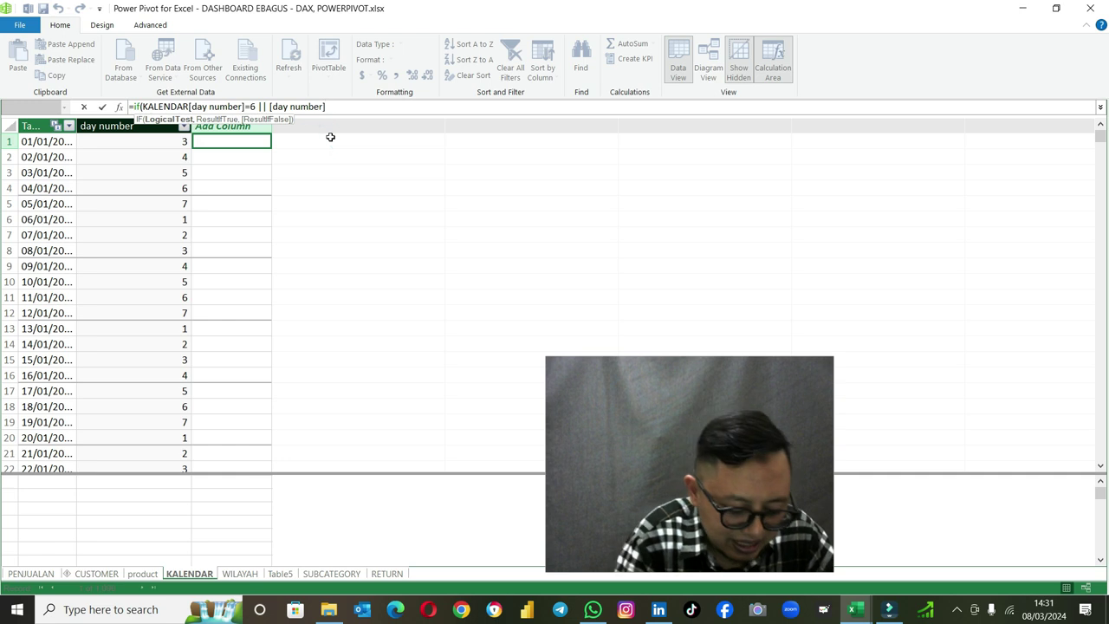
{"action": "type", "text": "=7"}
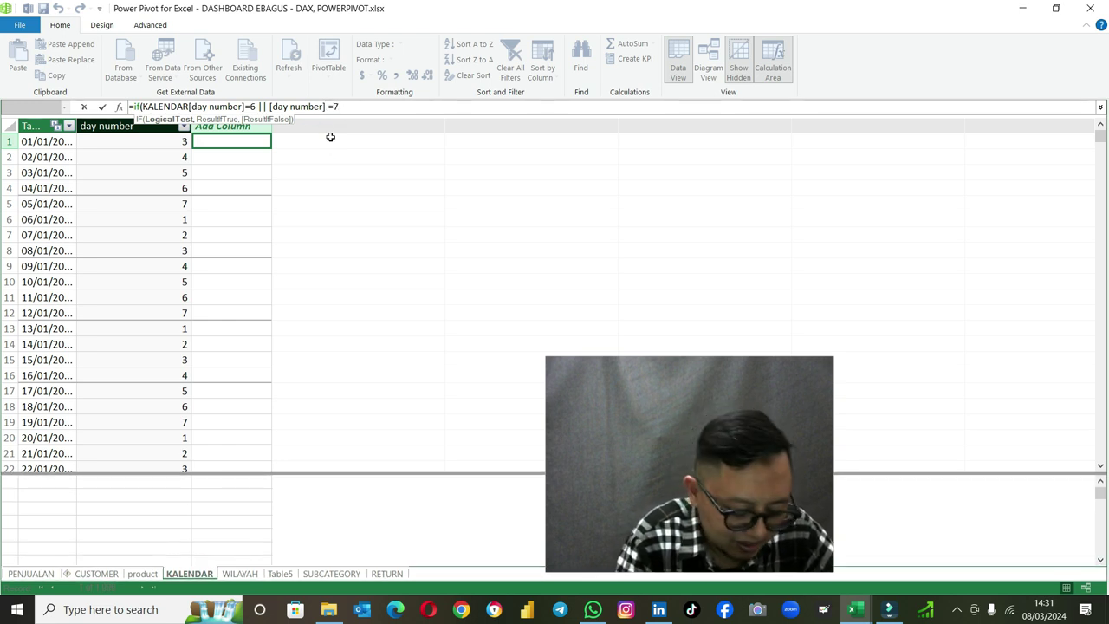
{"action": "type", "text": ", 'WEE"}
{"action": "key", "text": "BackSpace"}
{"action": "key", "text": "BackSpace"}
{"action": "key", "text": "BackSpace"}
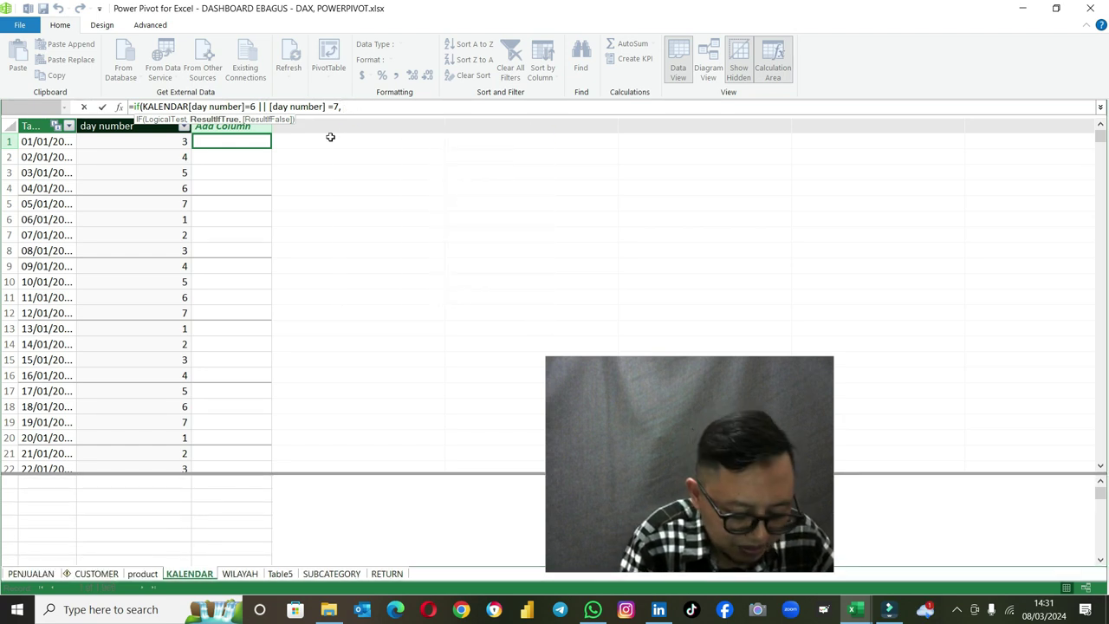
{"action": "type", "text": "\"WEEKEND"}
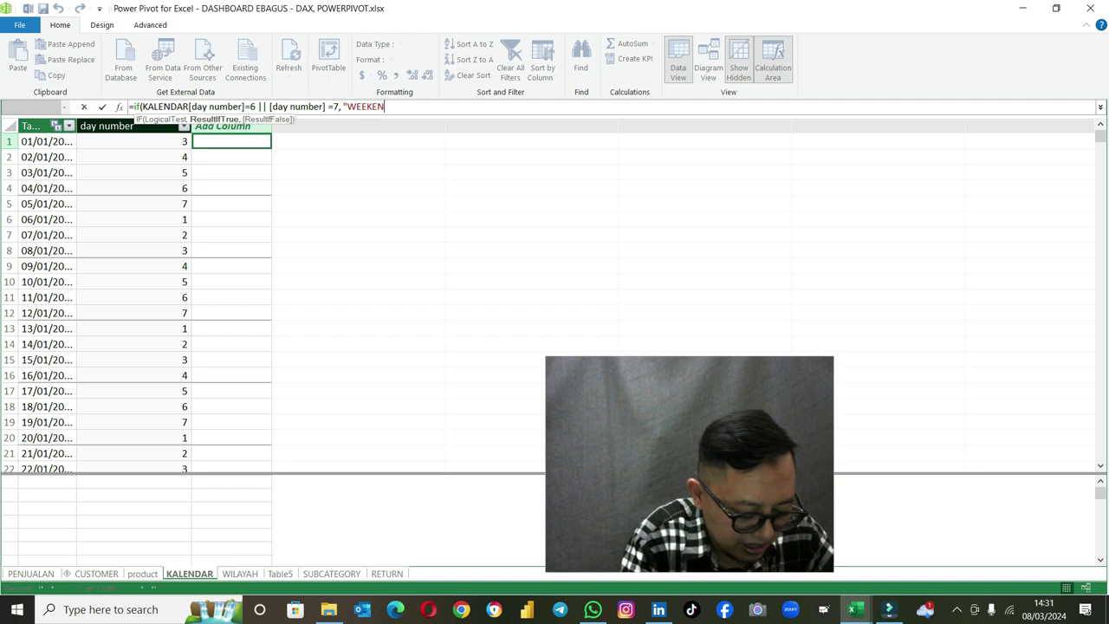
{"action": "type", "text": "\","}
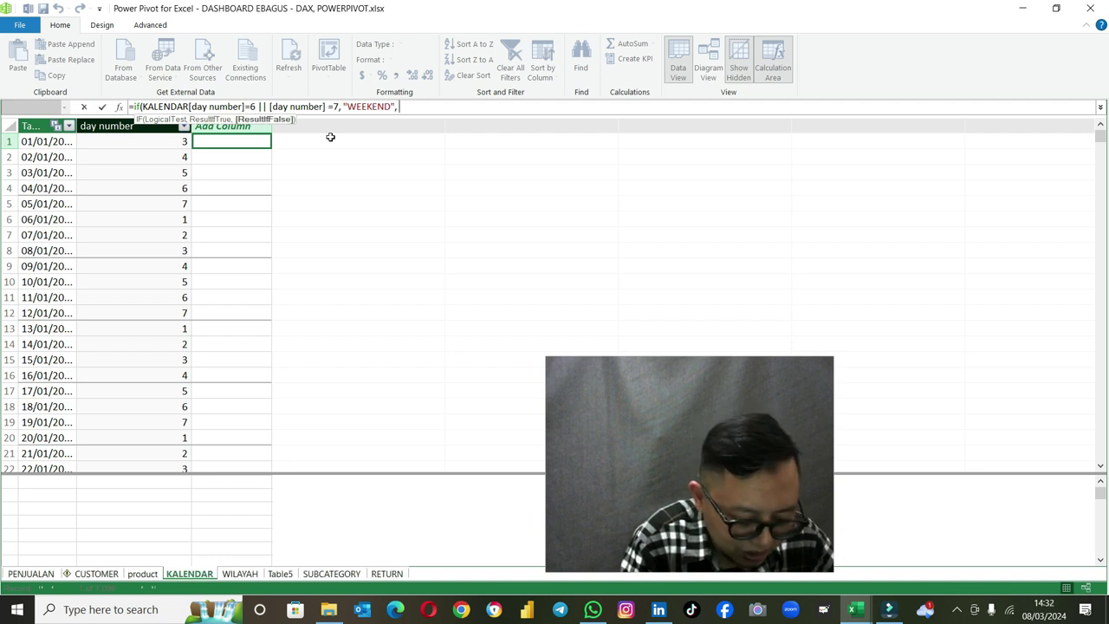
{"action": "type", "text": " \"WEEKDAY"}
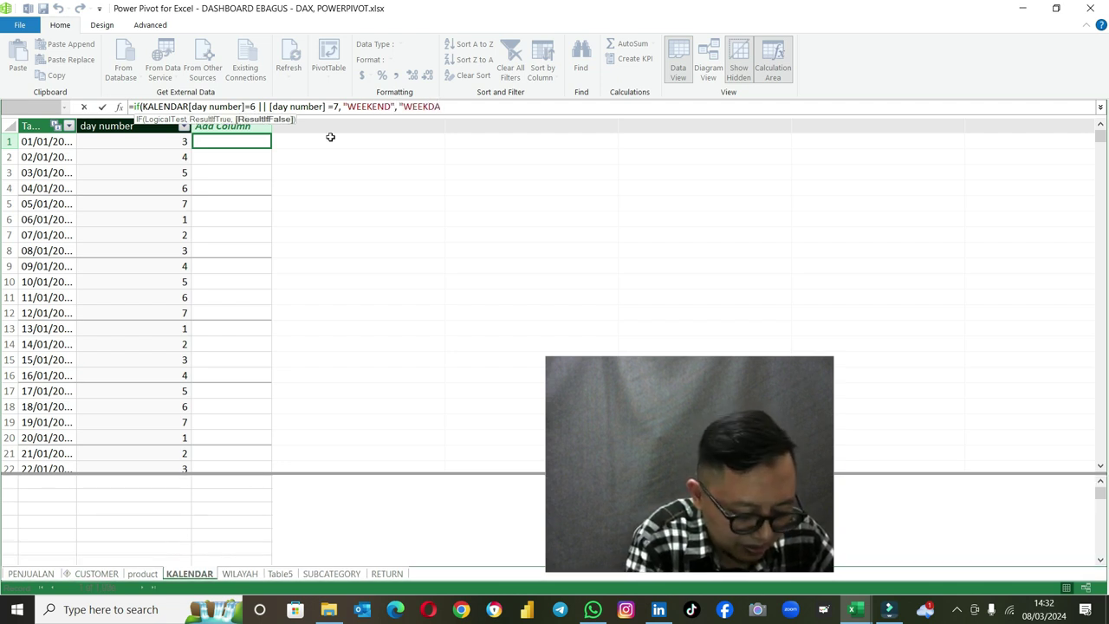
{"action": "type", "text": "\")"}
{"action": "key", "text": "Return"}
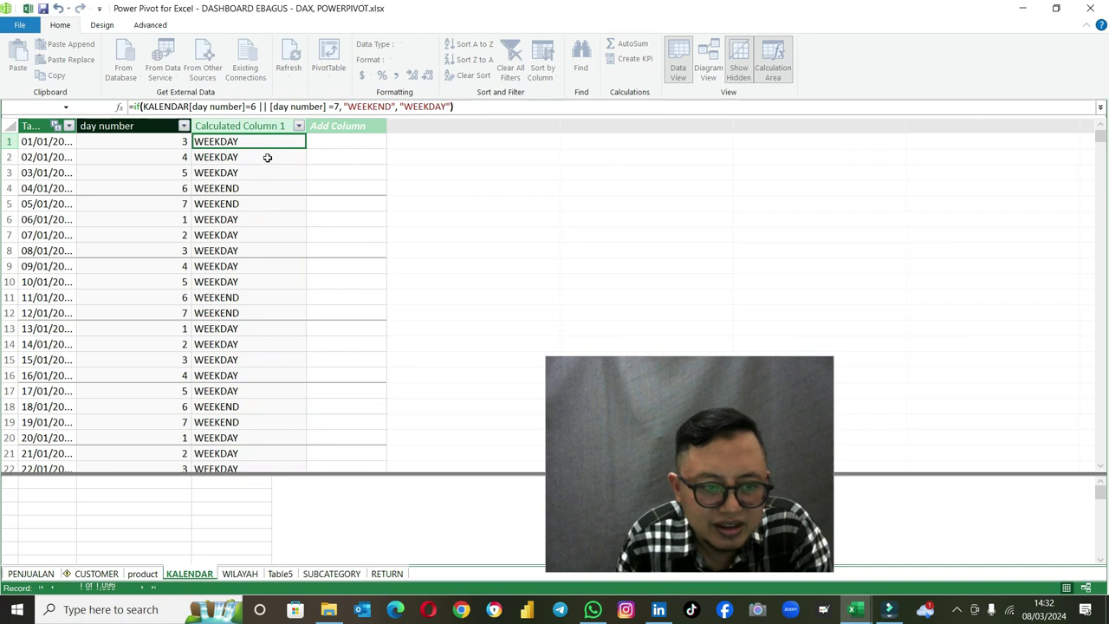
- Rename the new WEEKEND/WEEKDAY column to WEEKNAME
{"action": "left_click", "coordinate": [251, 127]}
{"action": "double_click", "coordinate": [250, 127]}
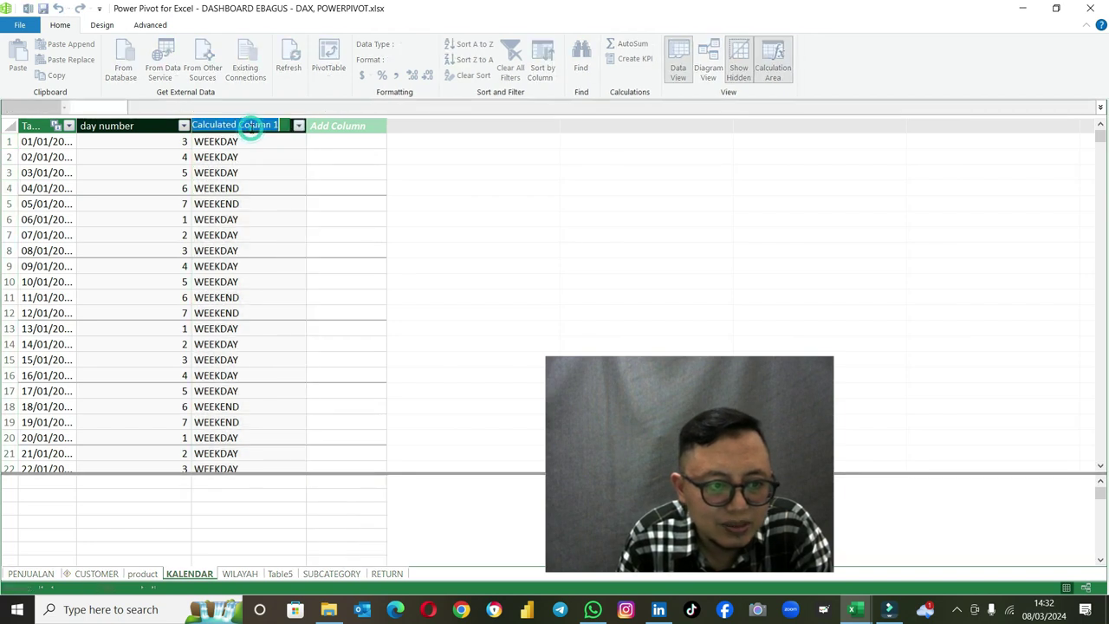
{"action": "type", "text": "WEE"}
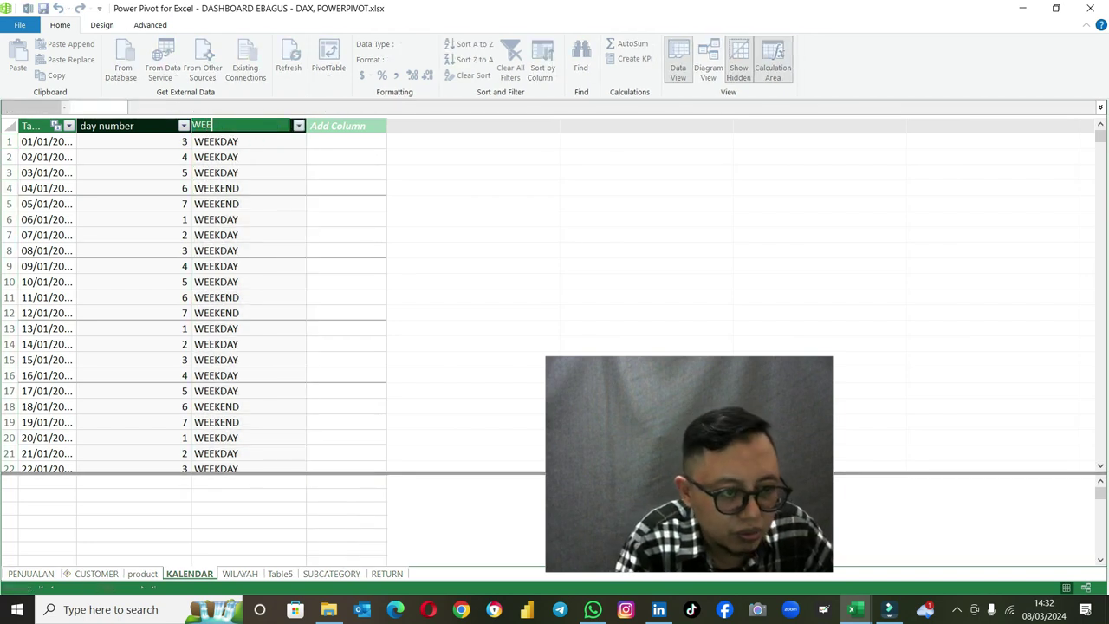
{"action": "type", "text": "KNAM"}
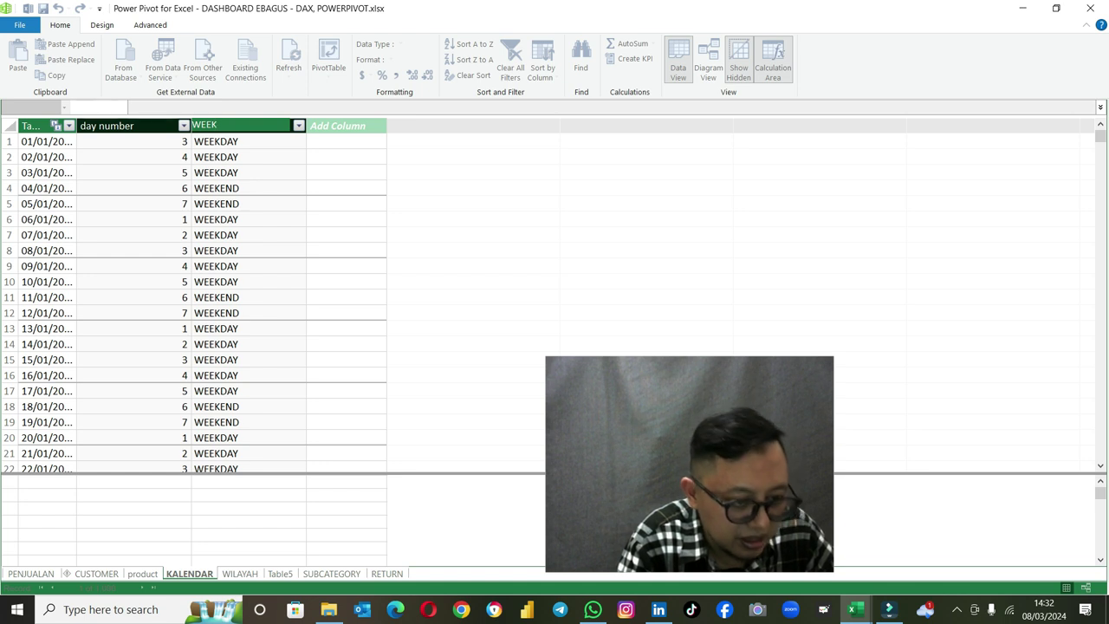
{"action": "type", "text": "E"}
{"action": "key", "text": "Return"}
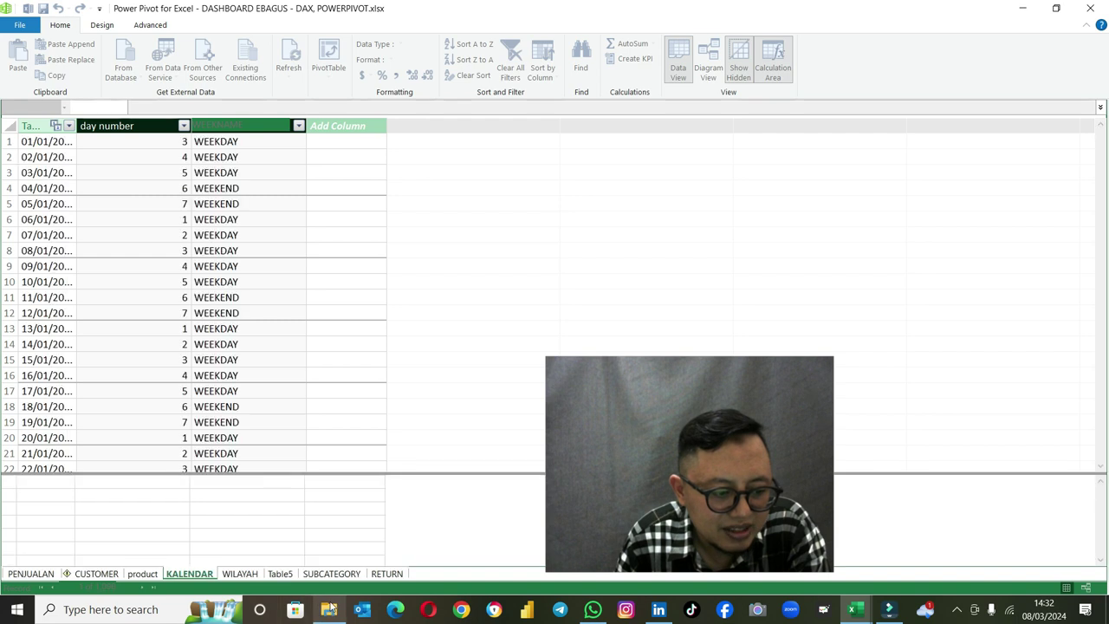
- Fix the erroring CONCATENATE formula in CUSTOMER's full-name column by removing the extra comma
{"action": "left_click", "coordinate": [117, 574]}
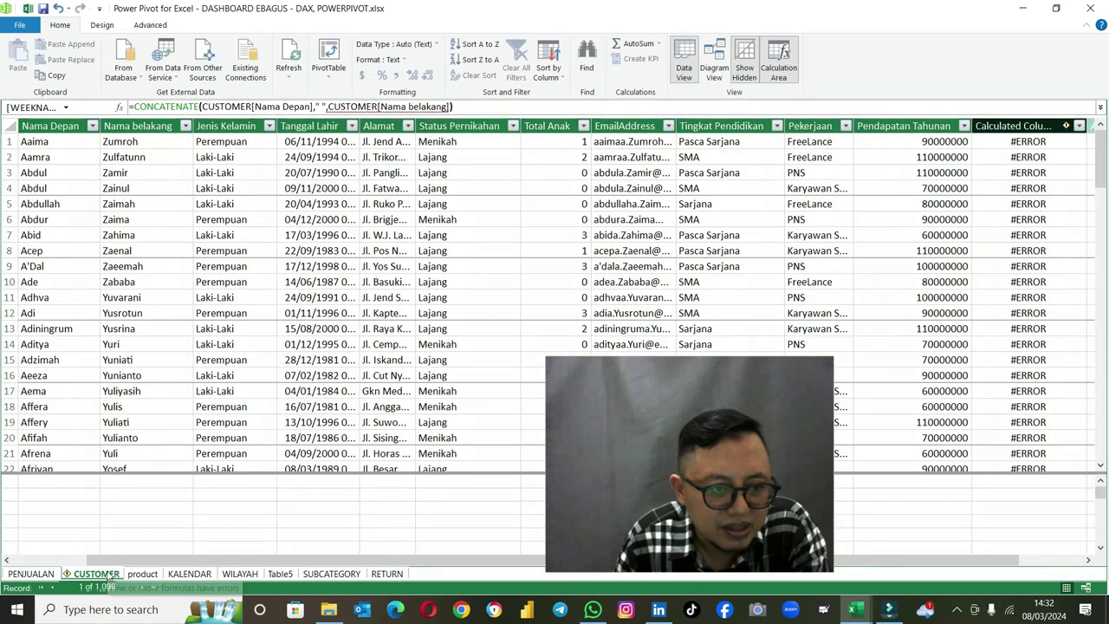
{"action": "left_click", "coordinate": [992, 141]}
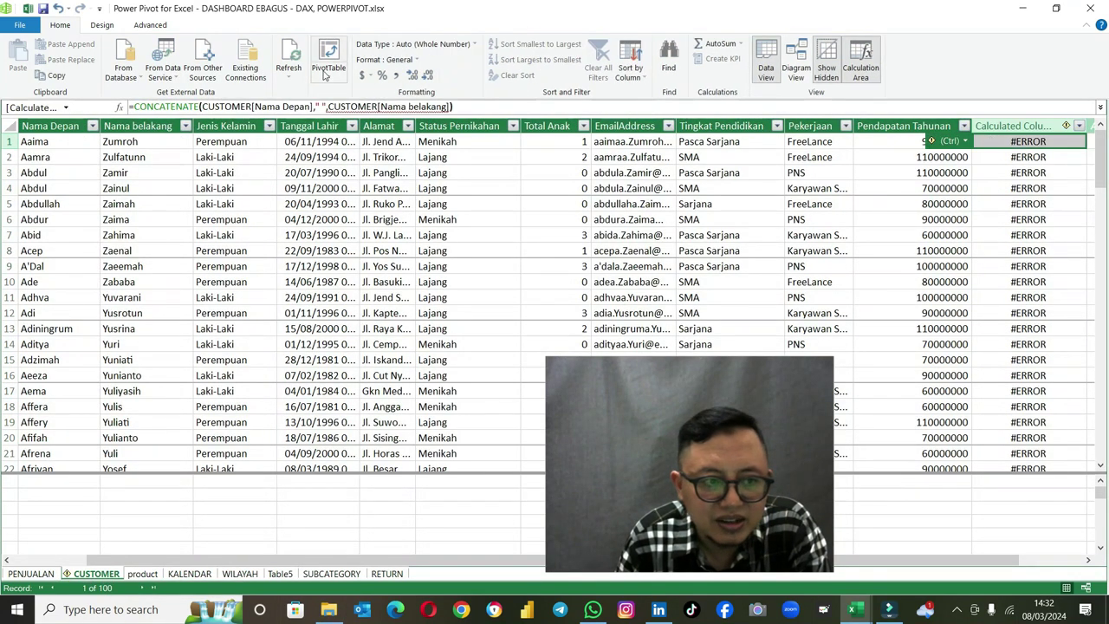
{"action": "left_click", "coordinate": [322, 106]}
{"action": "key", "text": "Delete"}
{"action": "key", "text": "BackSpace"}
{"action": "key", "text": "BackSpace"}
{"action": "key", "text": "BackSpace"}
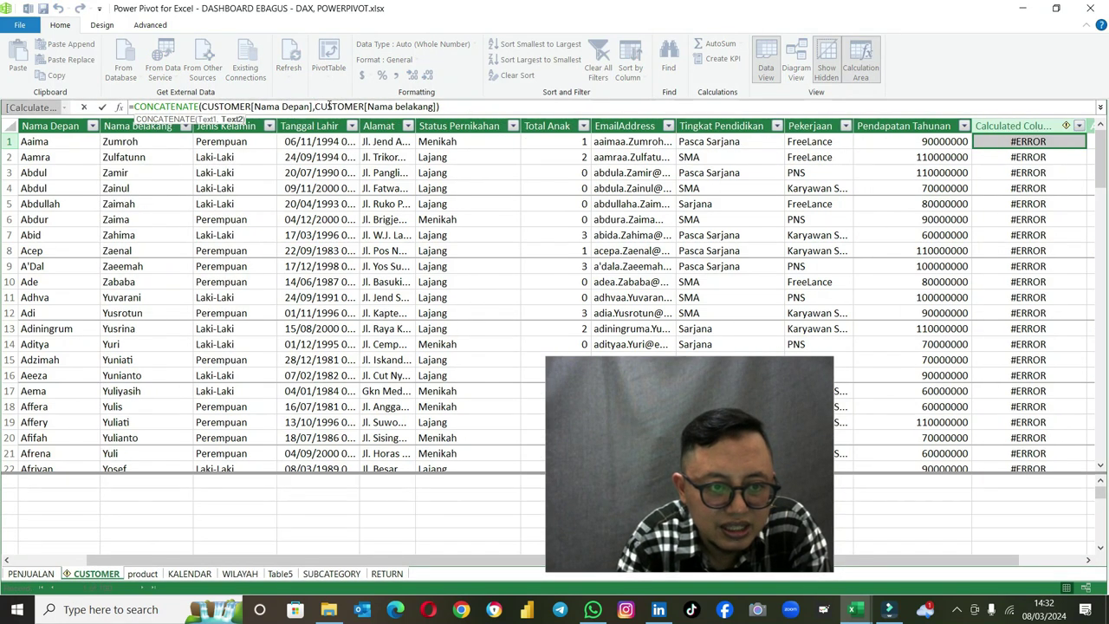
{"action": "key", "text": "Return"}
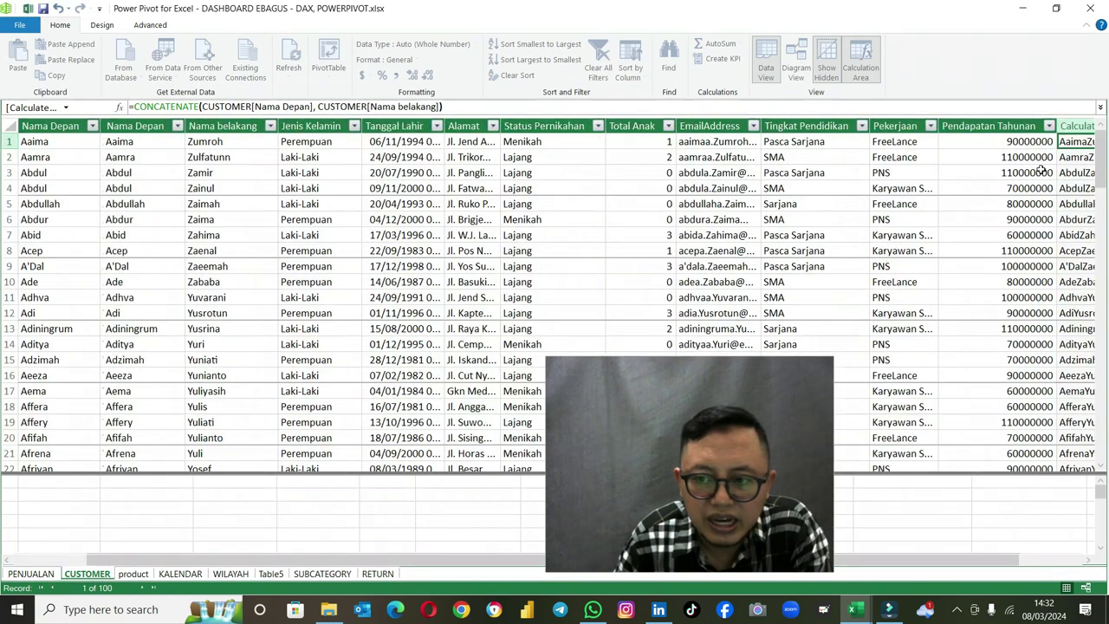
- Rename the full-name column to Nama Lengkap and switch to the PENJUALAN table
{"action": "double_click", "coordinate": [1020, 126]}
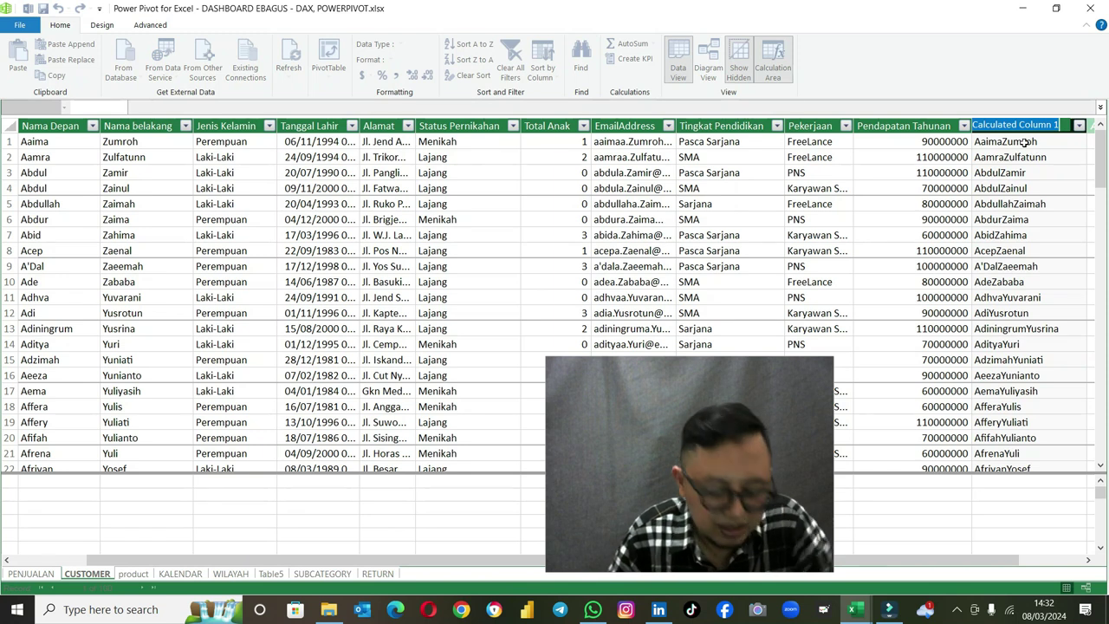
{"action": "type", "text": "nAMA lENG"}
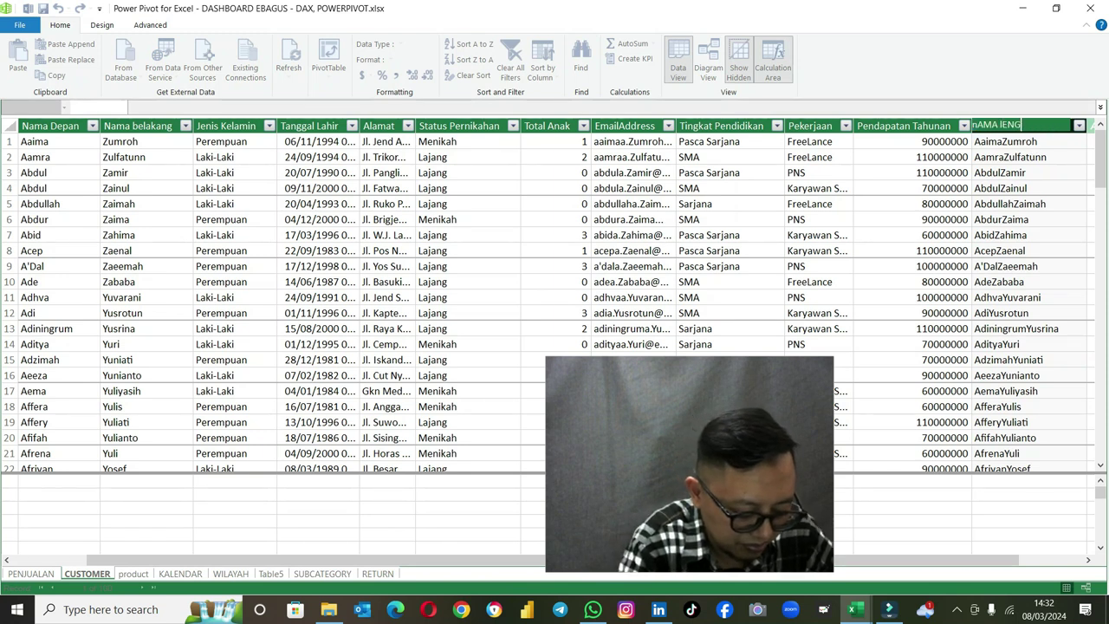
{"action": "type", "text": "KAP"}
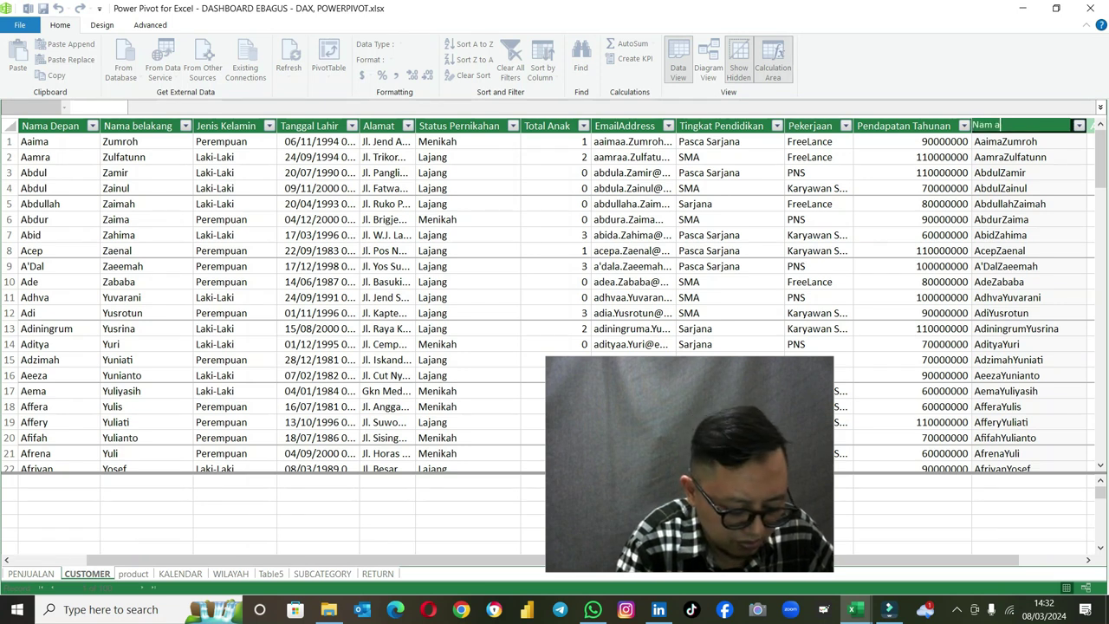
{"action": "type", "text": "kap"}
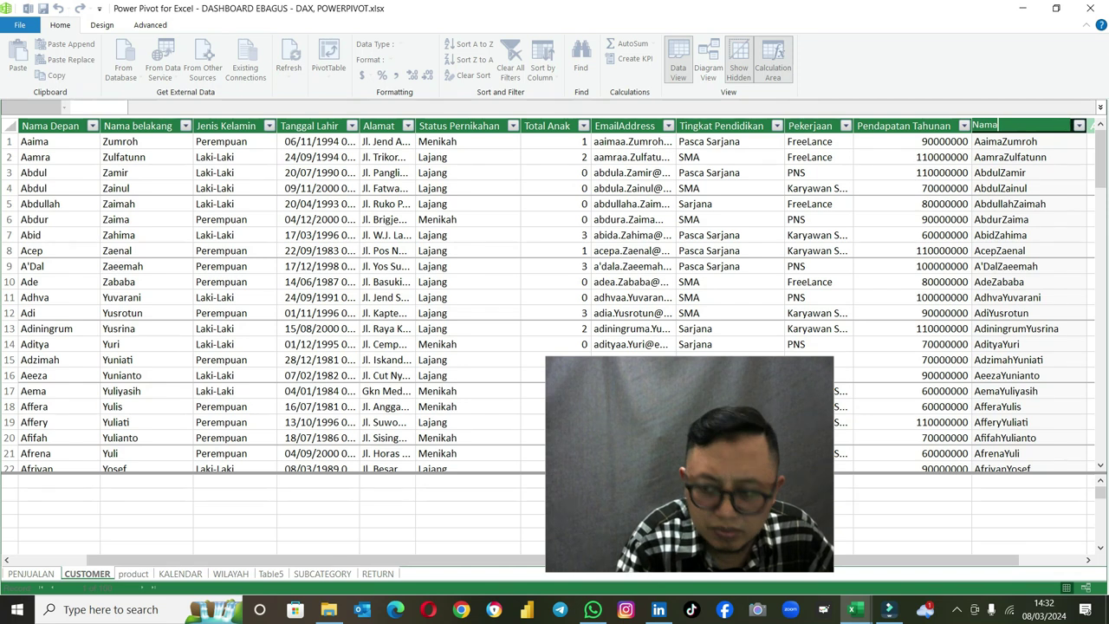
{"action": "type", "text": "gkap"}
{"action": "key", "text": "Return"}
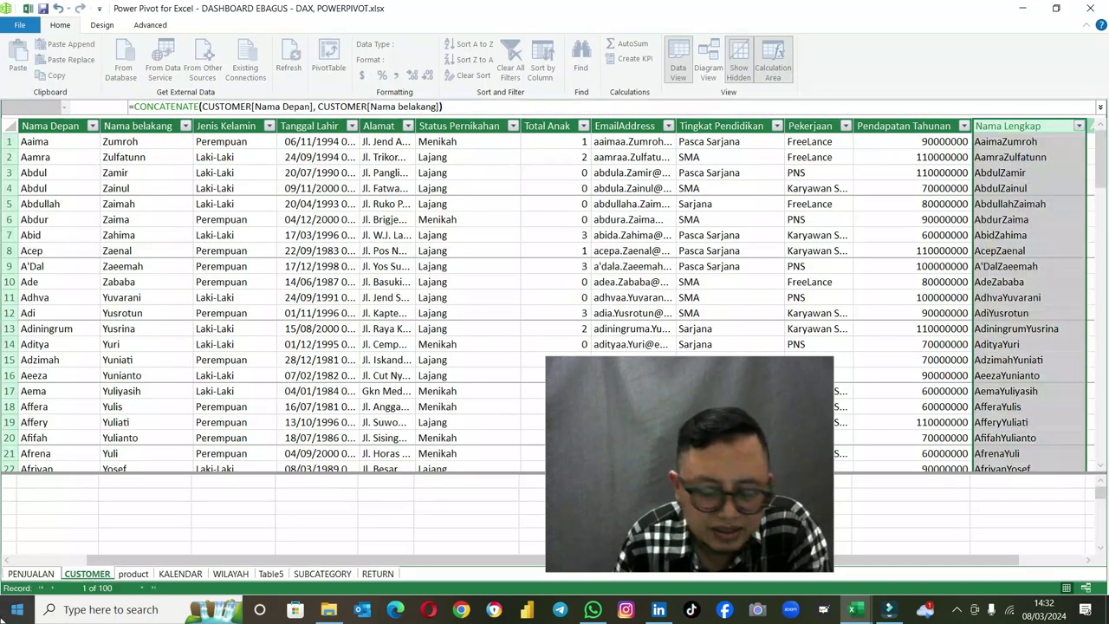
{"action": "left_click", "coordinate": [19, 575]}
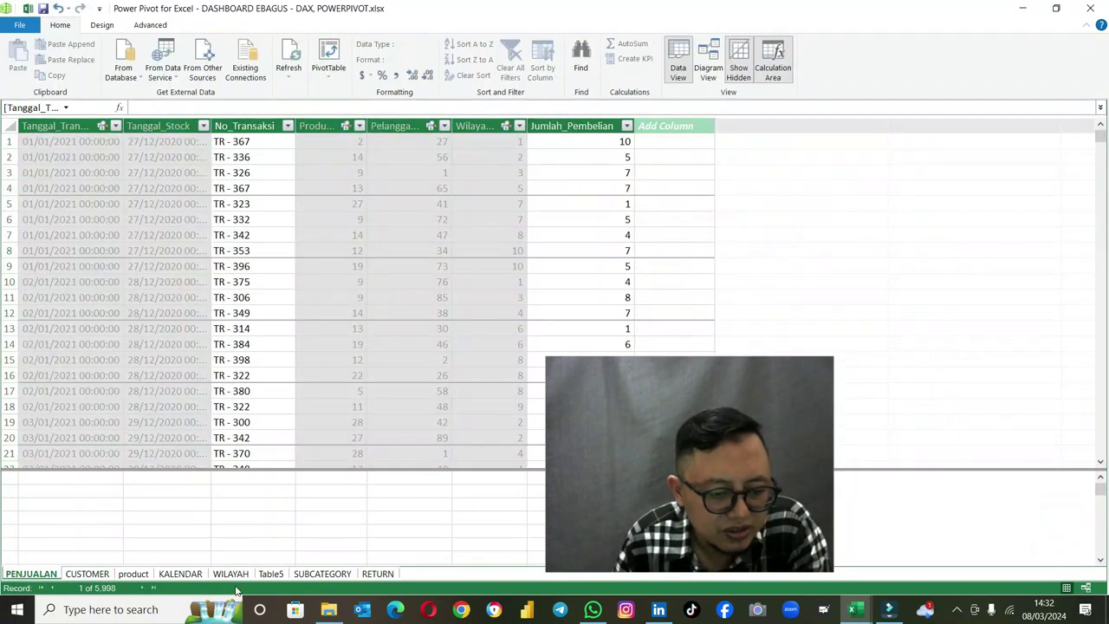
- Close Power Pivot and add KALENDAR's WEEKNAME as PivotTable rows, keeping Jumlah_Pembelian summed
{"action": "left_click", "coordinate": [1084, 18]}
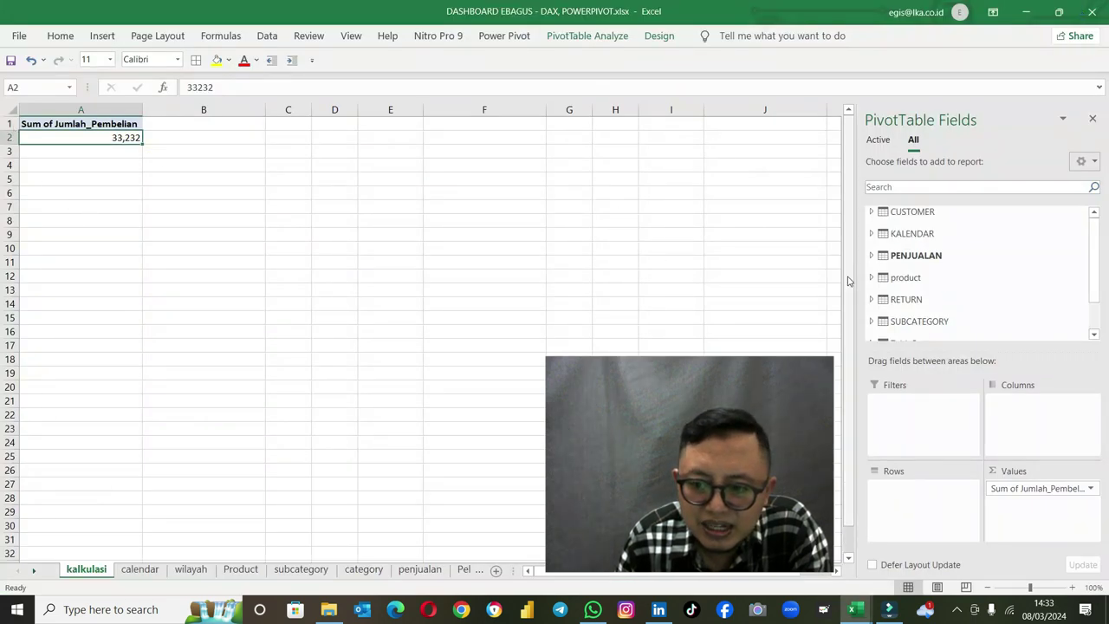
{"action": "left_click", "coordinate": [872, 234]}
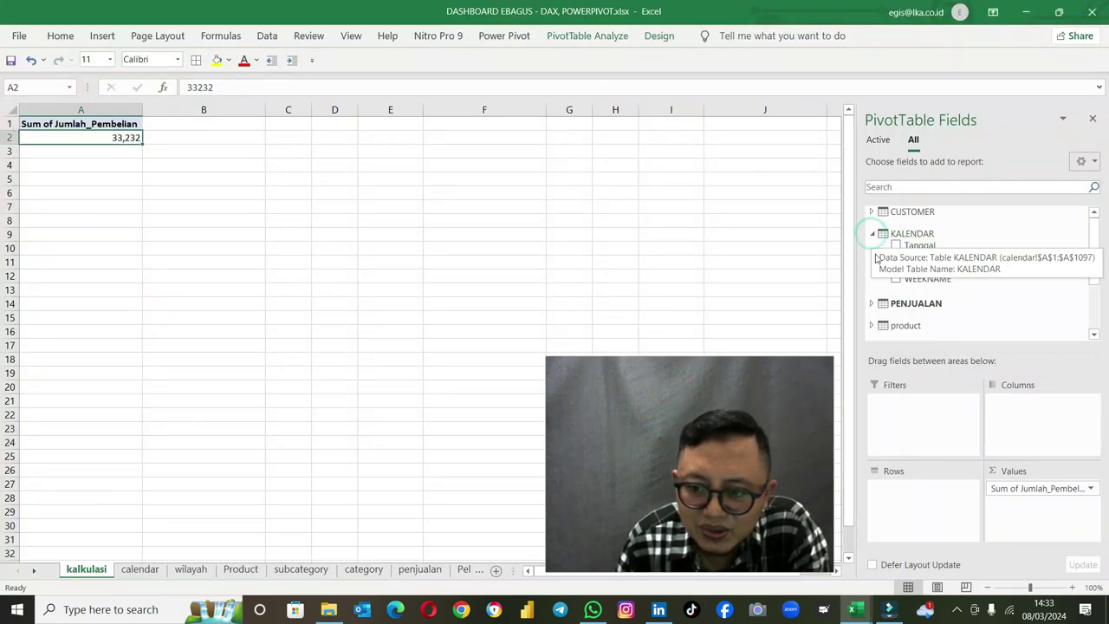
{"action": "left_click_drag", "start_coordinate": [919, 279], "coordinate": [937, 493]}
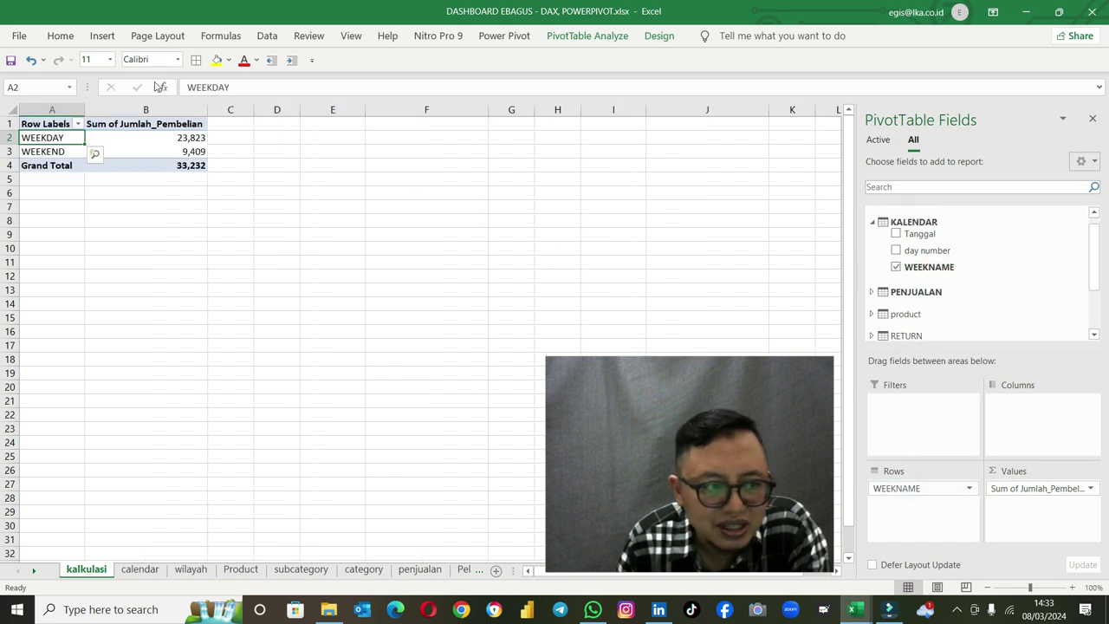
{"action": "left_click_drag", "start_coordinate": [1043, 489], "coordinate": [1042, 412]}
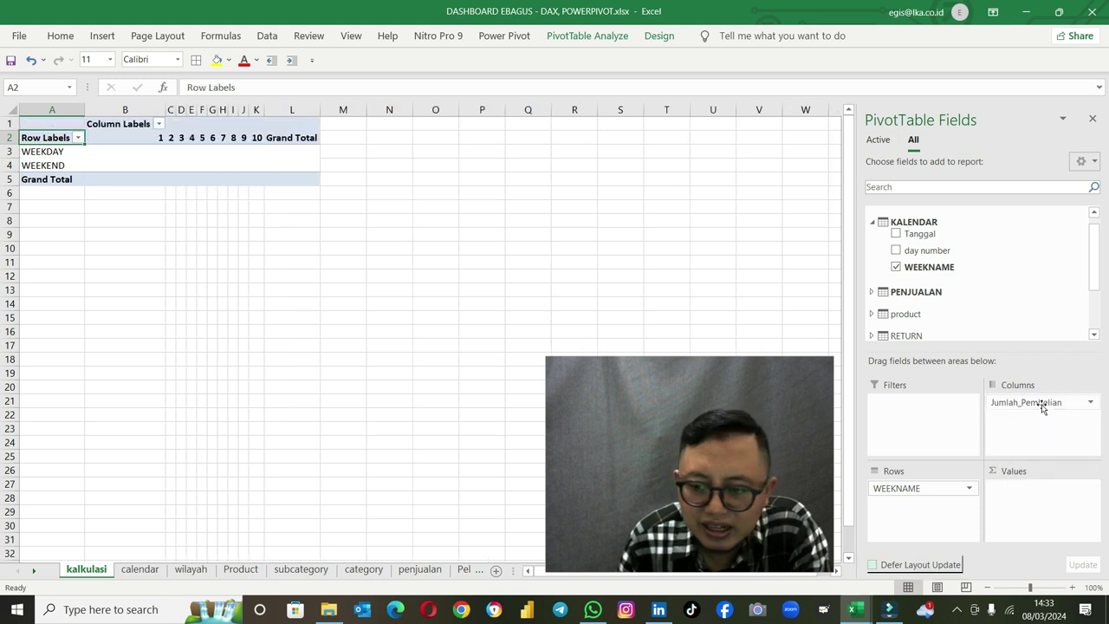
{"action": "left_click_drag", "start_coordinate": [1045, 409], "coordinate": [1040, 492]}
{"action": "mouse_move", "coordinate": [936, 489]}
{"action": "left_mouse_down"}
{"action": "mouse_move", "coordinate": [1021, 425]}
{"action": "mouse_move", "coordinate": [919, 488]}
{"action": "left_mouse_up"}
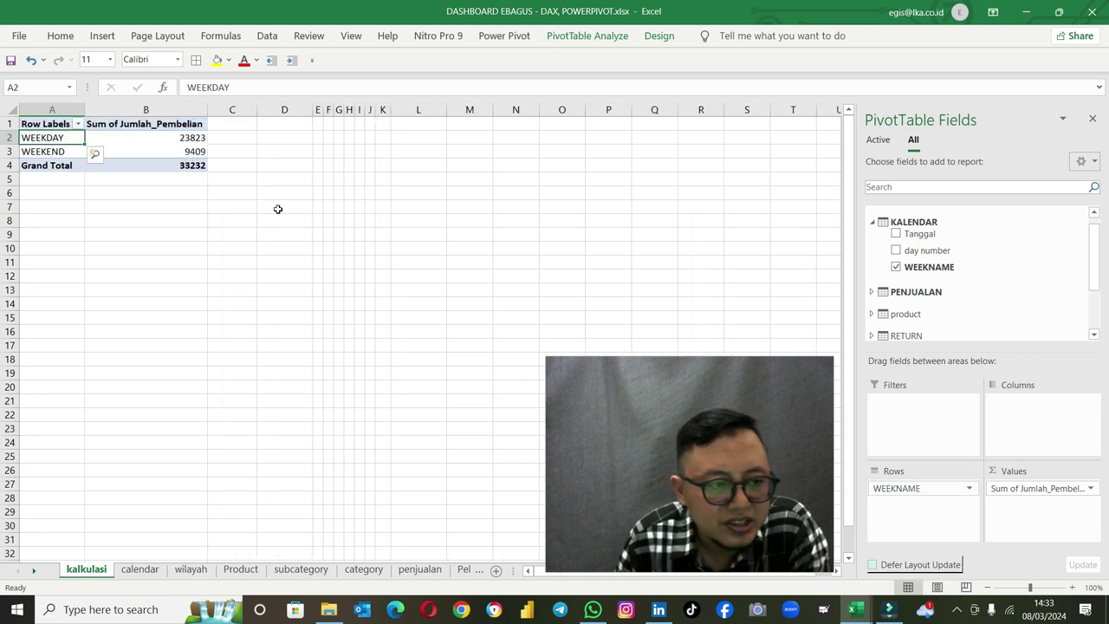
- Format the purchase totals as Number with 1000 separator and 0 decimal places
{"action": "left_click", "coordinate": [189, 138]}
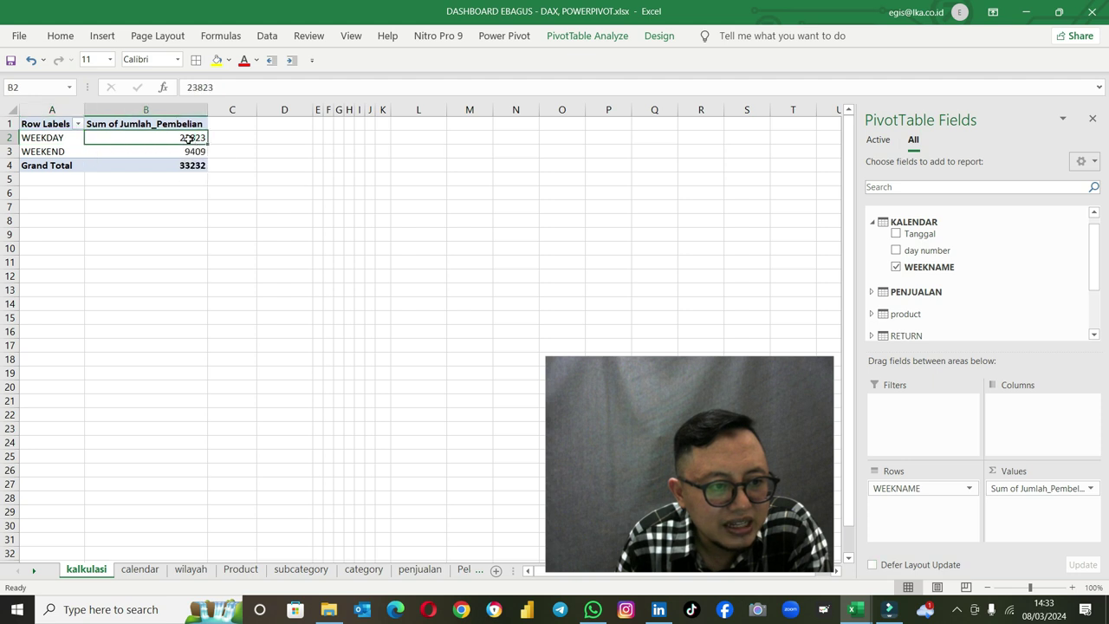
{"action": "right_click", "coordinate": [196, 166]}
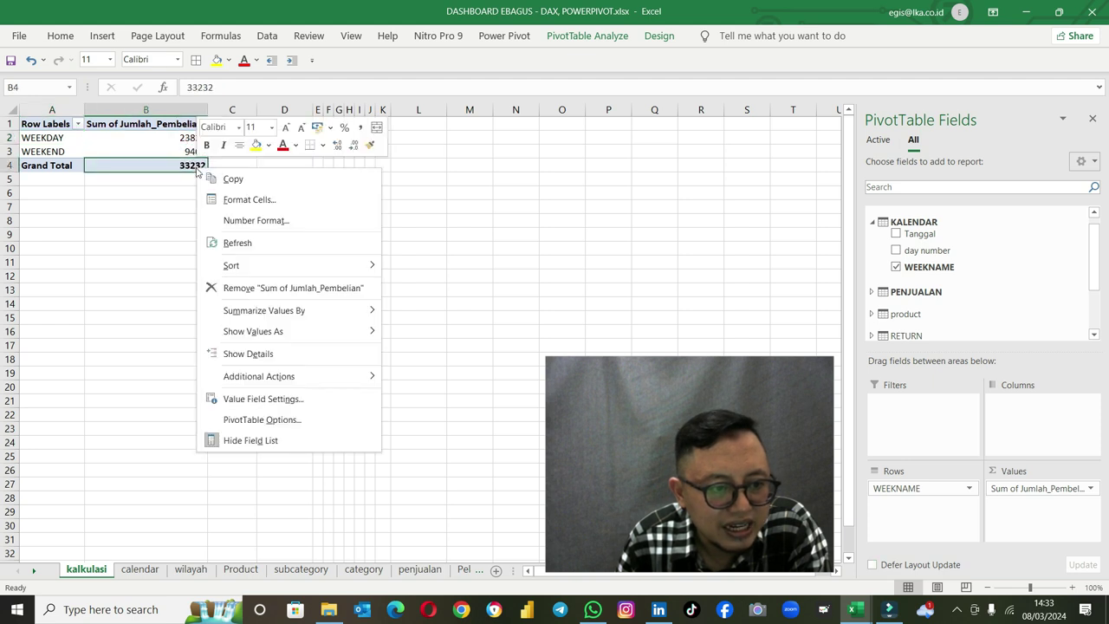
{"action": "left_click", "coordinate": [260, 218]}
{"action": "left_click", "coordinate": [102, 120]}
{"action": "left_click", "coordinate": [102, 110]}
{"action": "left_click", "coordinate": [202, 152]}
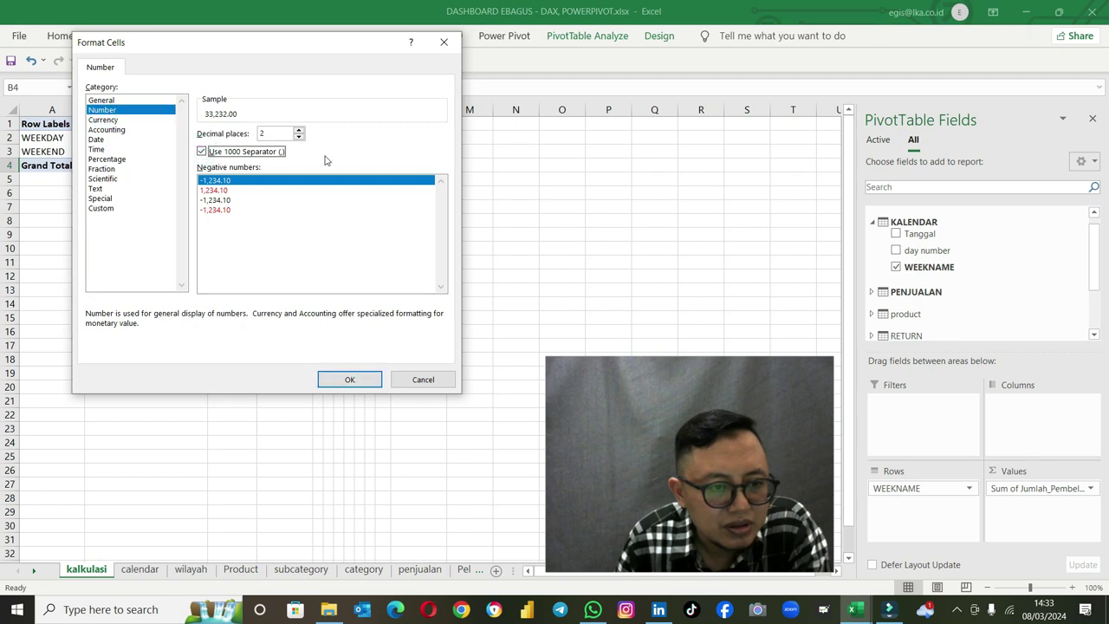
{"action": "left_click", "coordinate": [298, 137]}
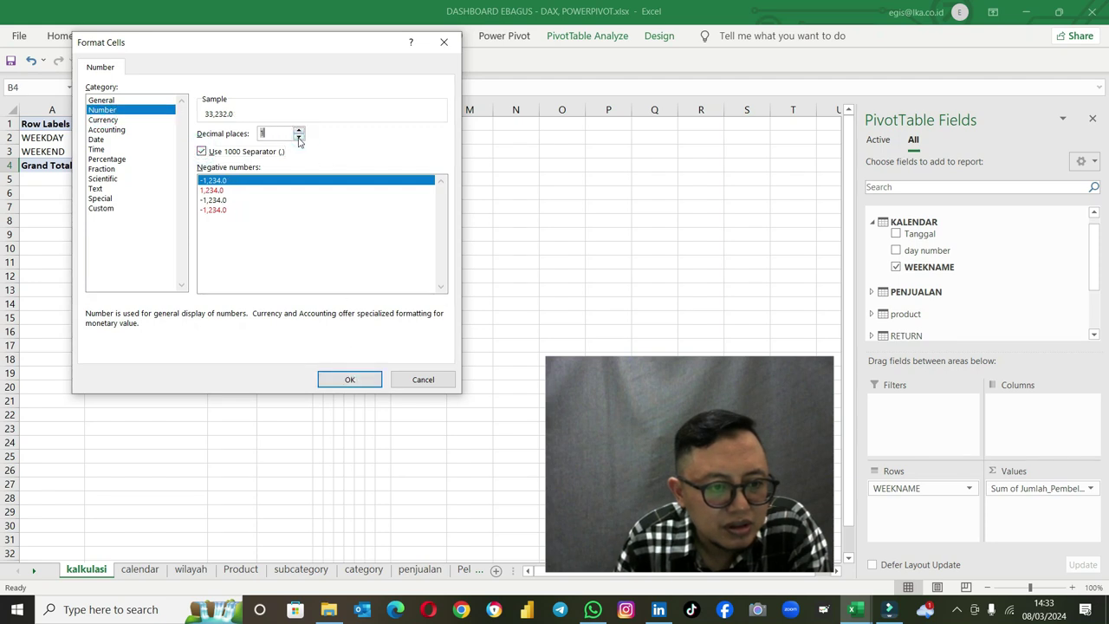
{"action": "left_click", "coordinate": [298, 137]}
{"action": "left_click", "coordinate": [344, 379]}
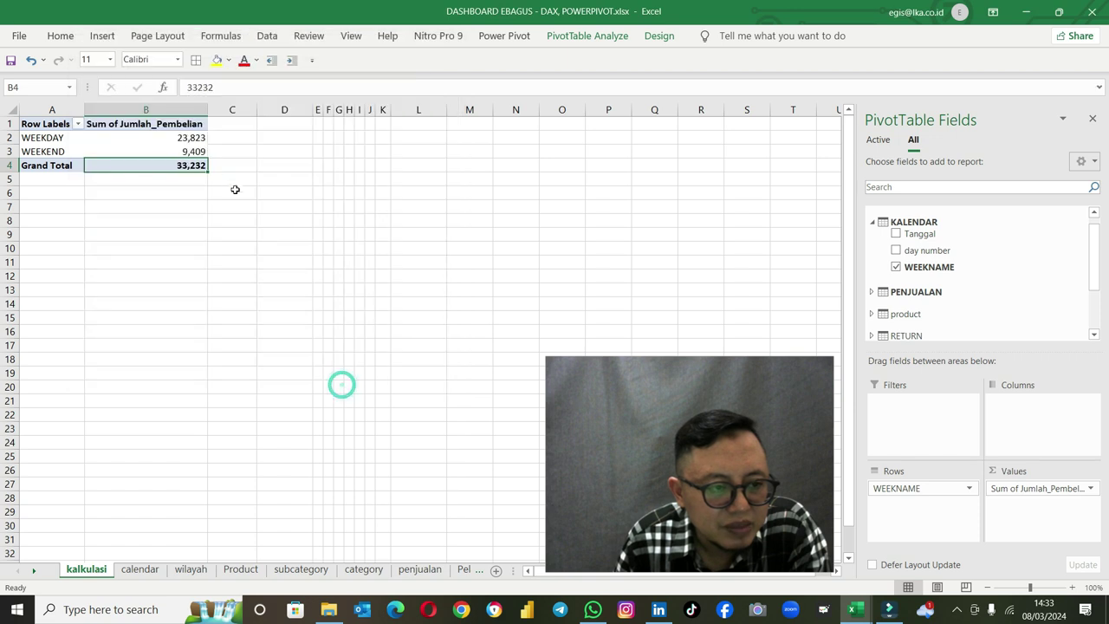
{"action": "left_click", "coordinate": [181, 141]}
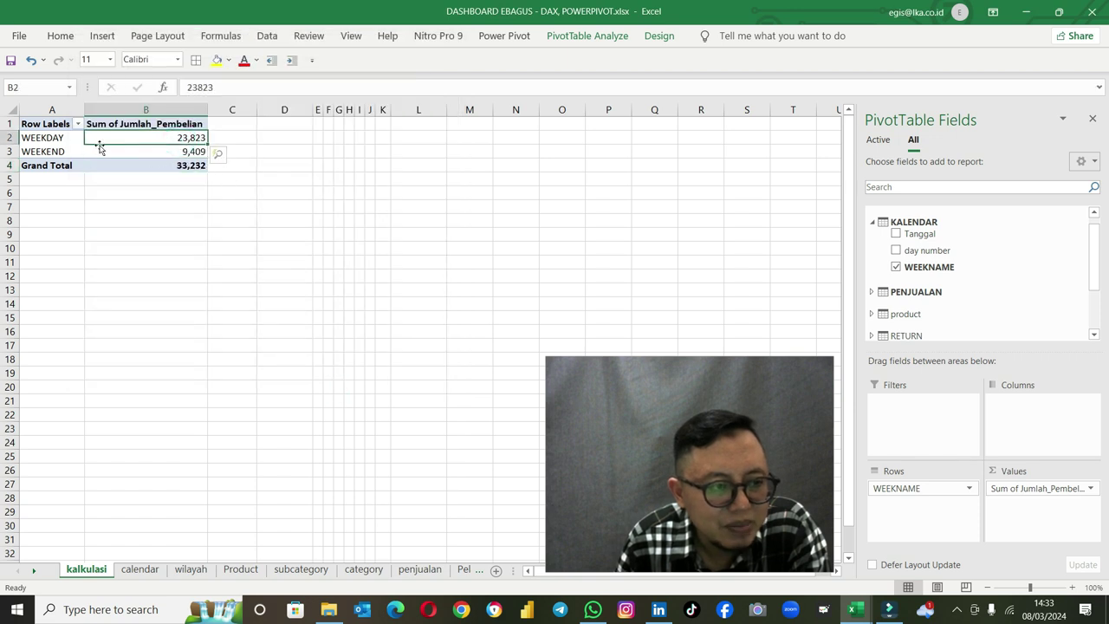
{"action": "left_click", "coordinate": [258, 137]}
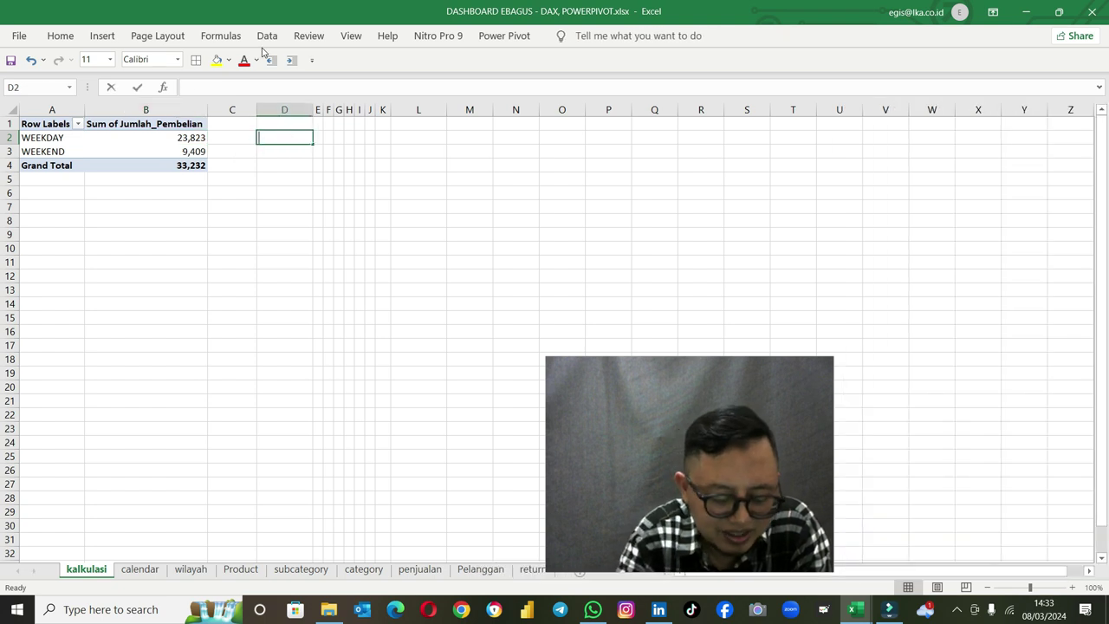
- Test a formula in D2 referencing the WEEKDAY pivot total, then clear it
{"action": "type", "text": "="}
{"action": "left_click", "coordinate": [176, 139]}
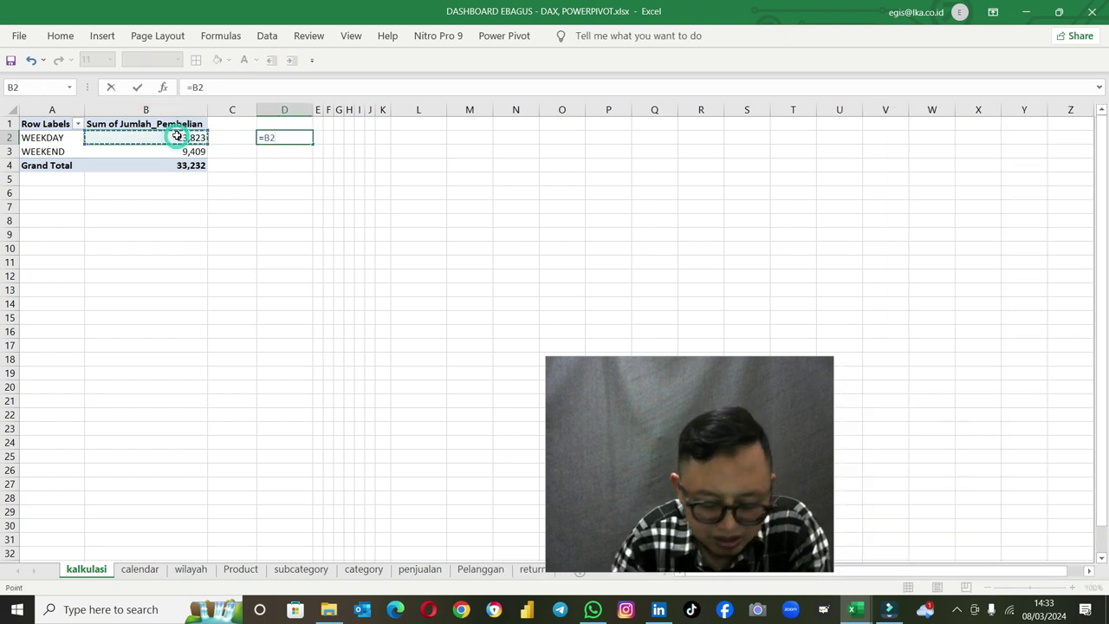
{"action": "key", "text": "Return"}
{"action": "left_click", "coordinate": [299, 138]}
{"action": "key", "text": "Delete"}
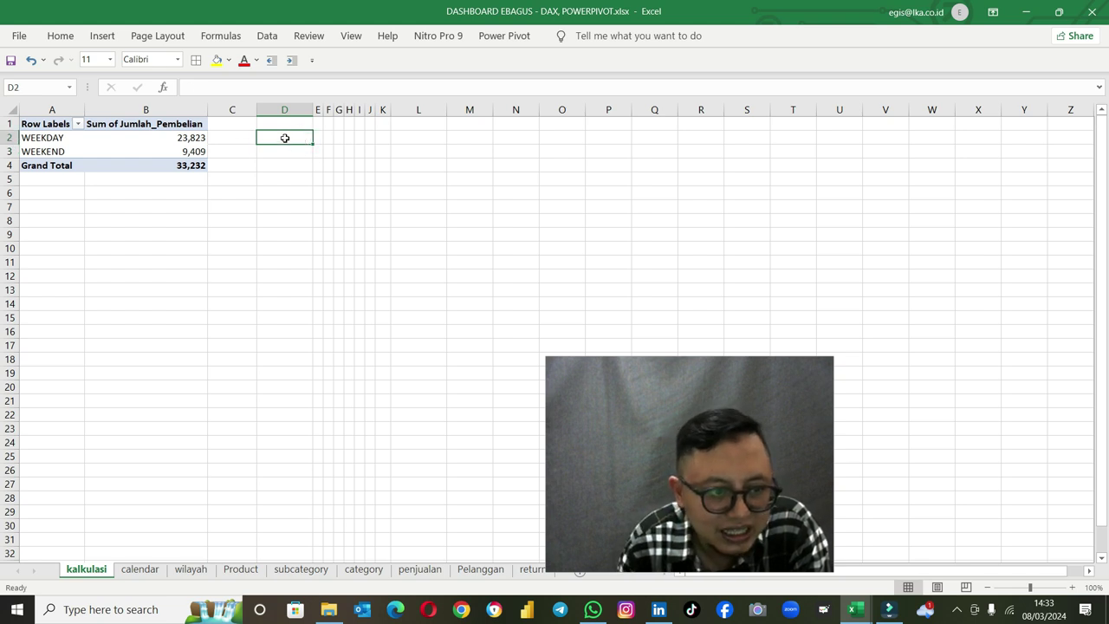
- Check the PivotTable Options list, then retry referencing the WEEKDAY value and cancel the GETPIVOTDATA entry
{"action": "left_click", "coordinate": [194, 139]}
{"action": "left_click", "coordinate": [593, 44]}
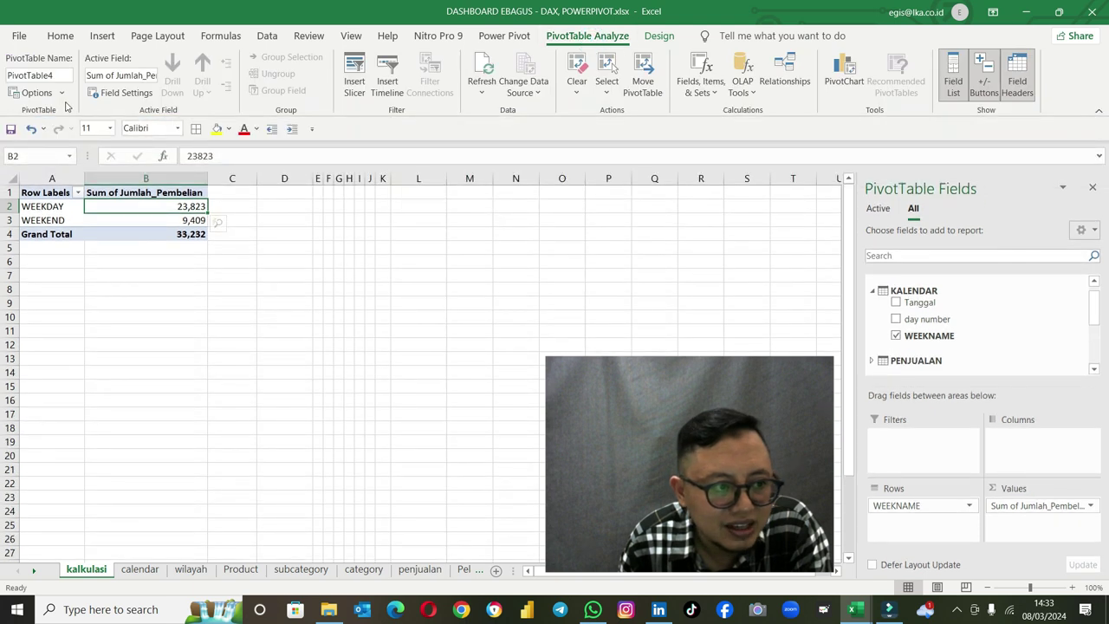
{"action": "left_click", "coordinate": [61, 92]}
{"action": "left_click", "coordinate": [76, 154]}
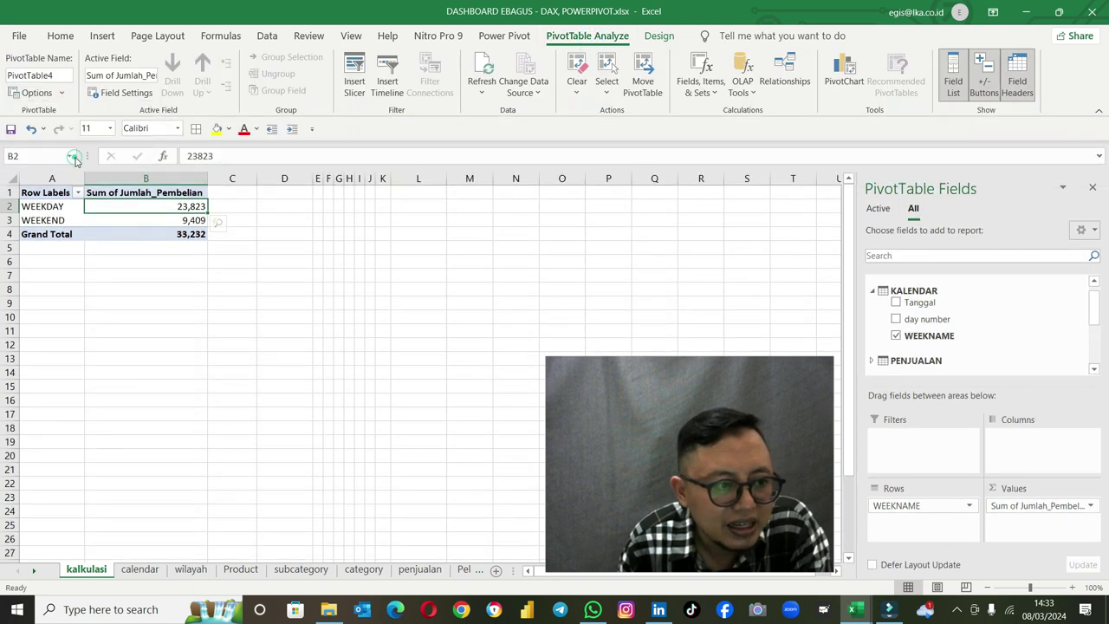
{"action": "left_click", "coordinate": [270, 209]}
{"action": "type", "text": "="}
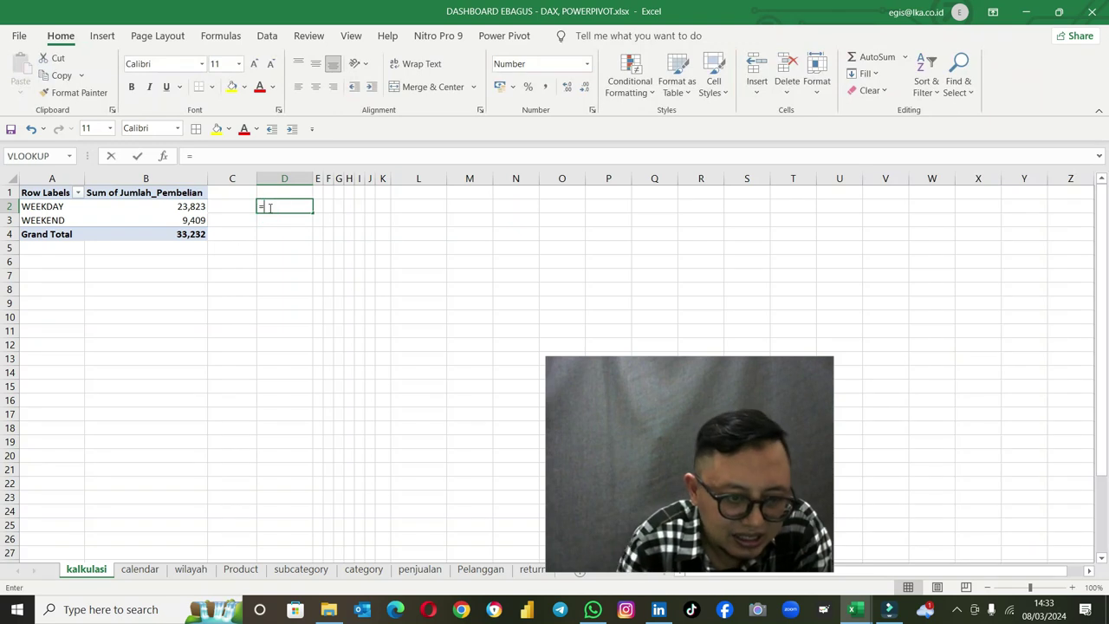
{"action": "left_click", "coordinate": [181, 205]}
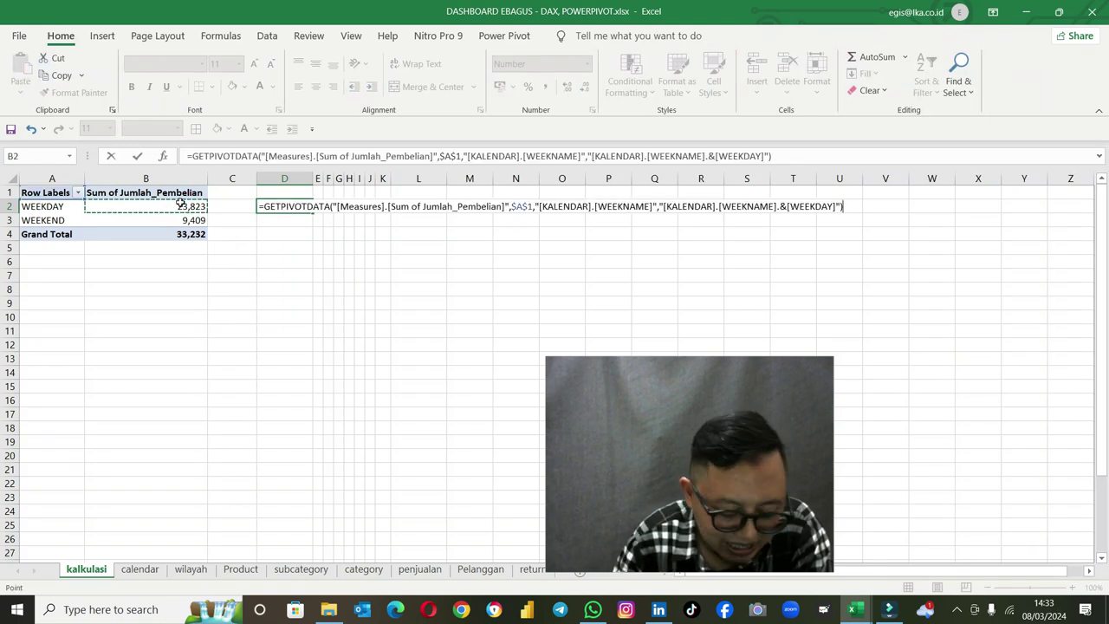
{"action": "key", "text": "Escape"}
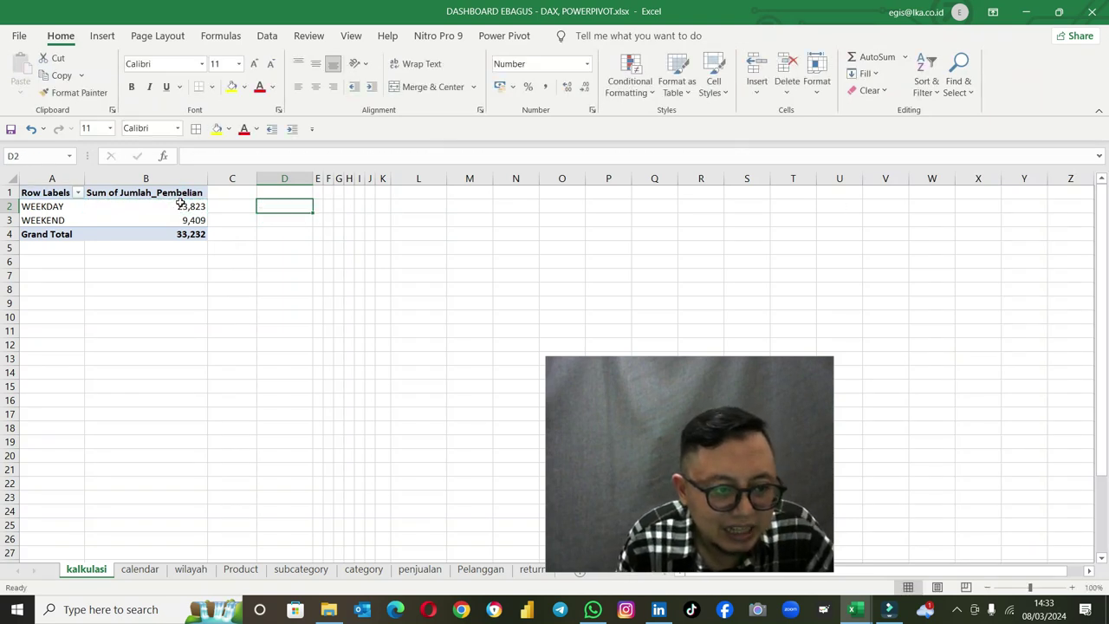
- Turn off Generate GetPivotData, confirm with a =B2 test in C2, then clear it
{"action": "left_click", "coordinate": [188, 212]}
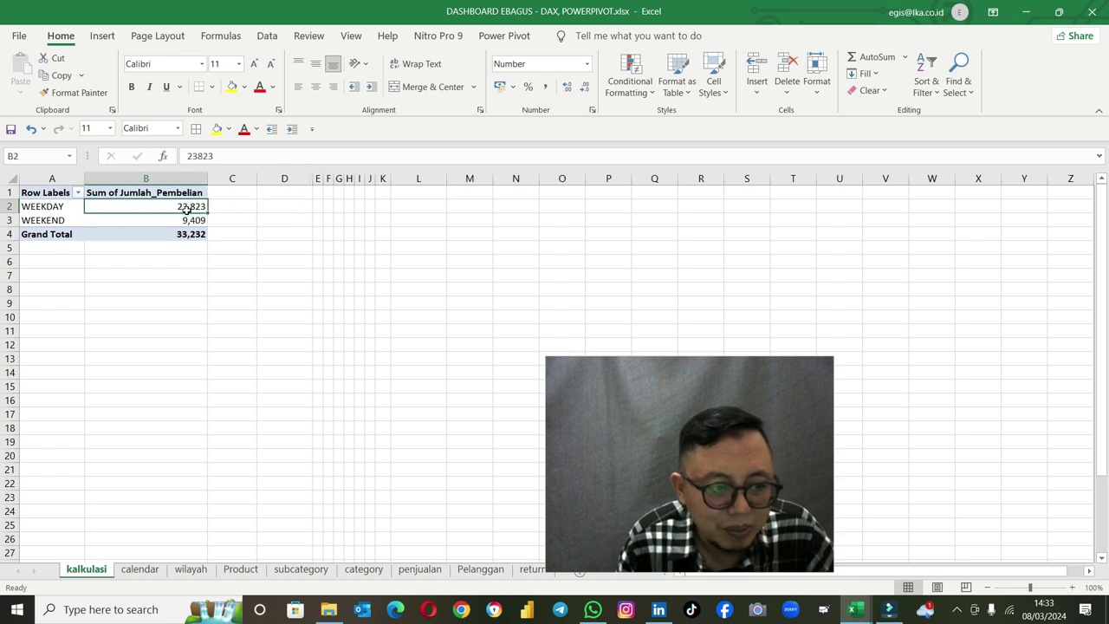
{"action": "left_click", "coordinate": [585, 34]}
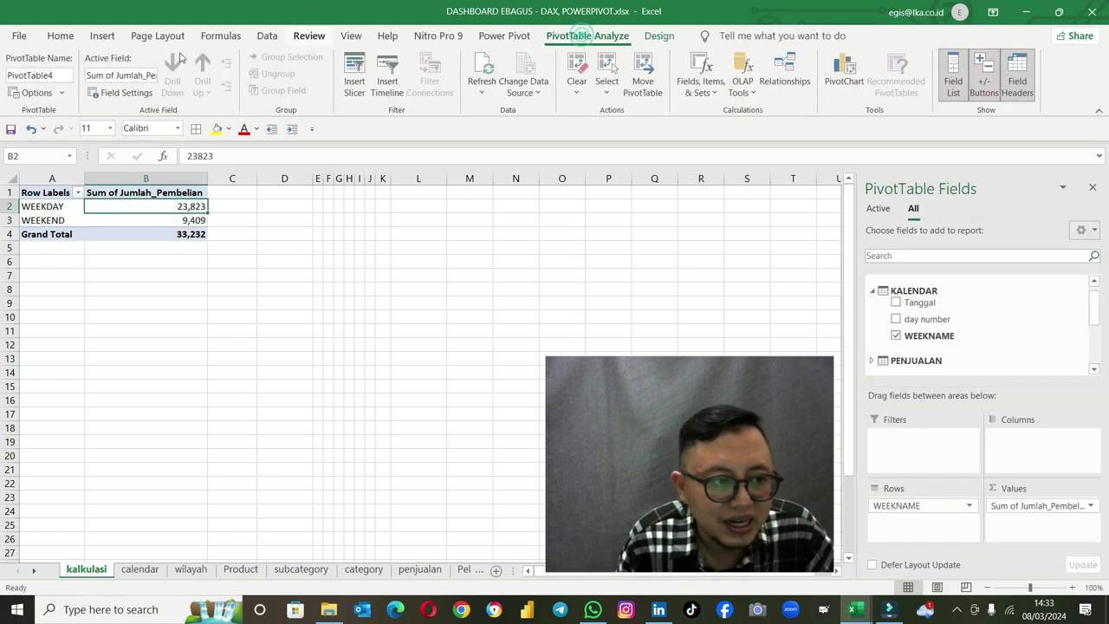
{"action": "left_click", "coordinate": [62, 92]}
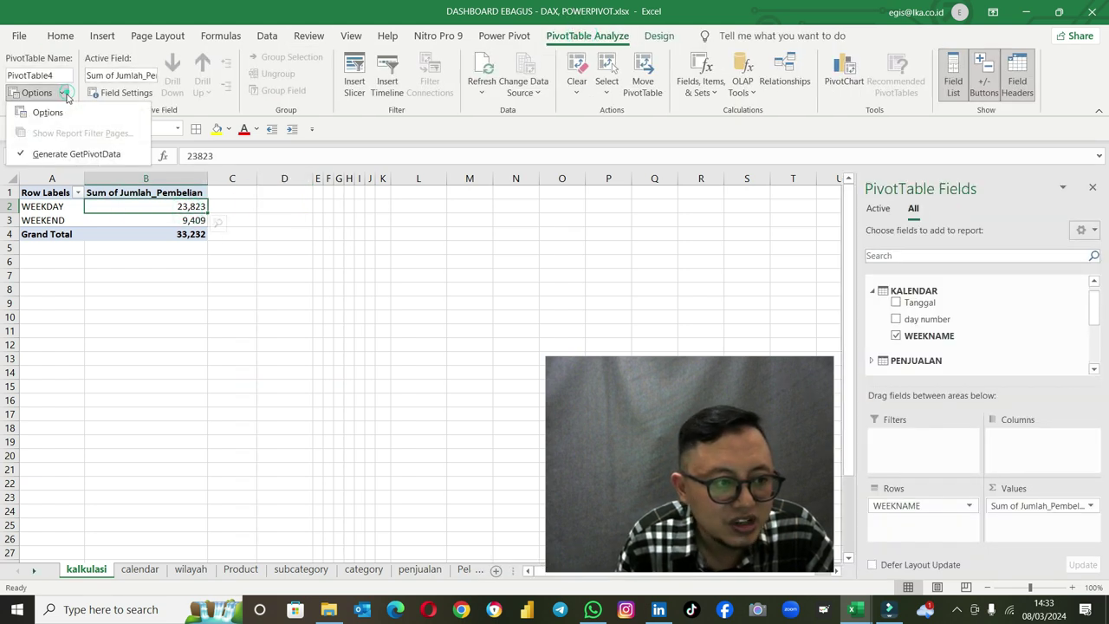
{"action": "left_click", "coordinate": [78, 155]}
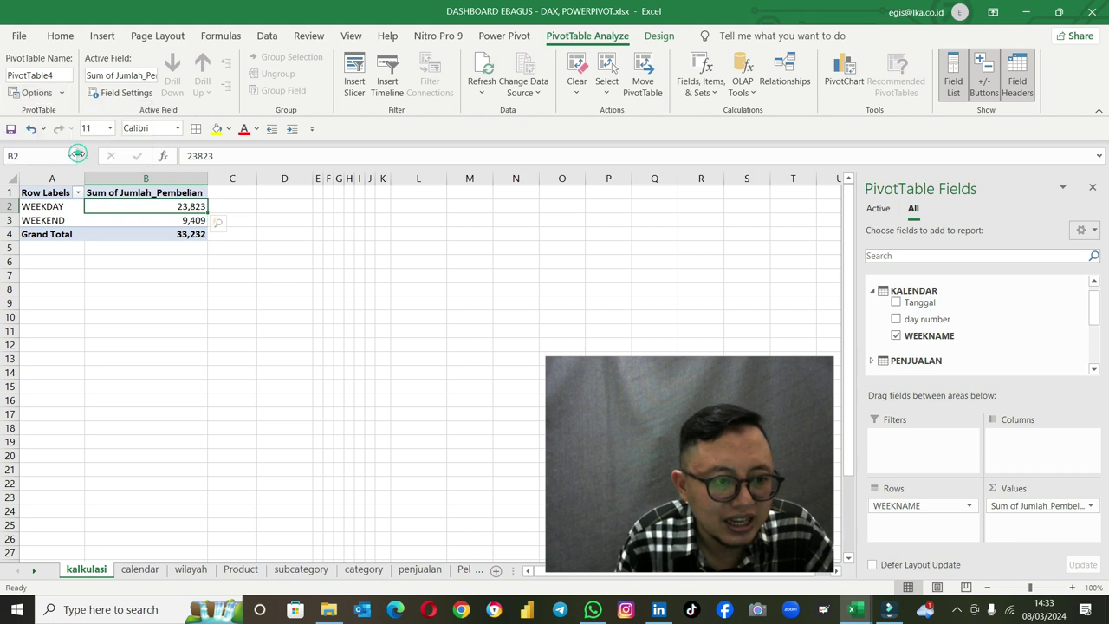
{"action": "left_click", "coordinate": [247, 206]}
{"action": "type", "text": "="}
{"action": "key", "text": "Left"}
{"action": "key", "text": "Return"}
{"action": "left_click", "coordinate": [246, 206]}
{"action": "key", "text": "Delete"}
- Reopen the workbook's data model in Power Pivot
{"action": "left_click", "coordinate": [190, 207]}
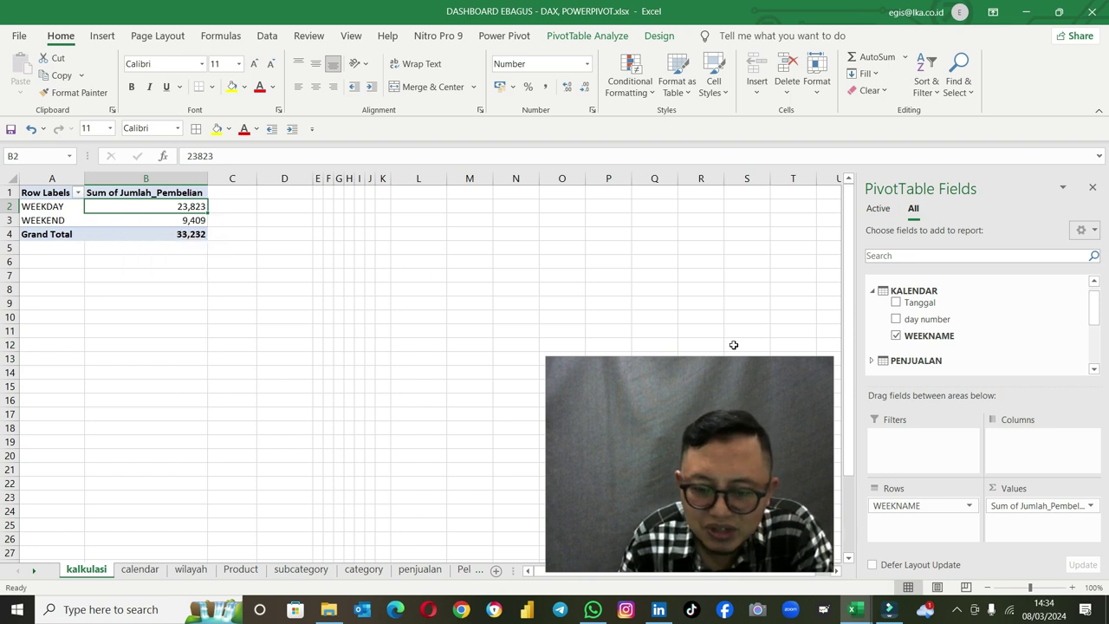
{"action": "left_click", "coordinate": [871, 361]}
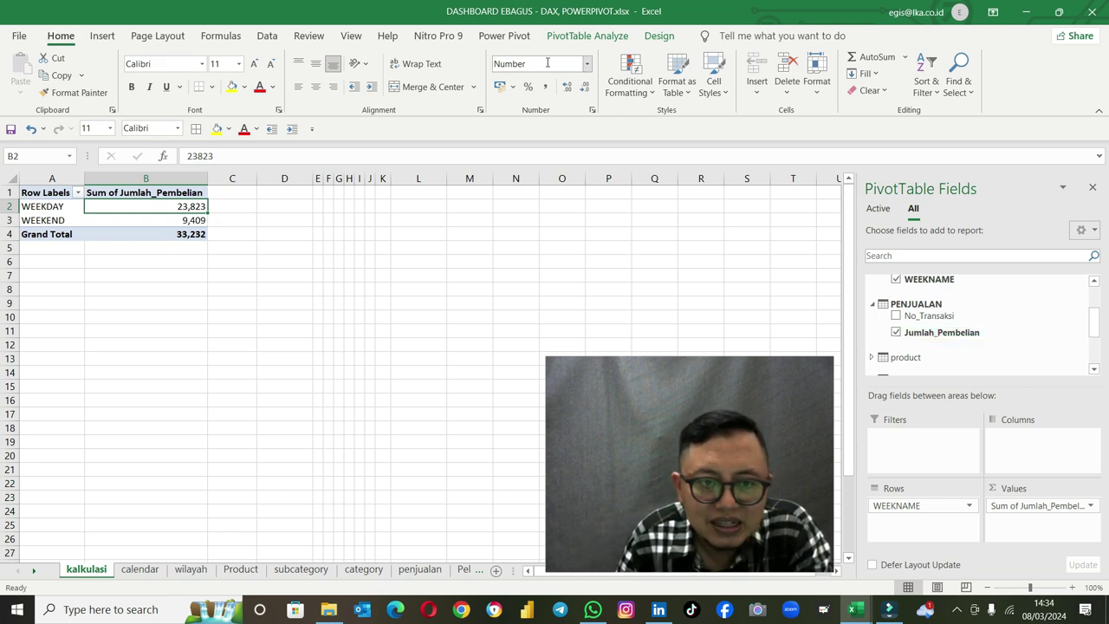
{"action": "left_click", "coordinate": [267, 39]}
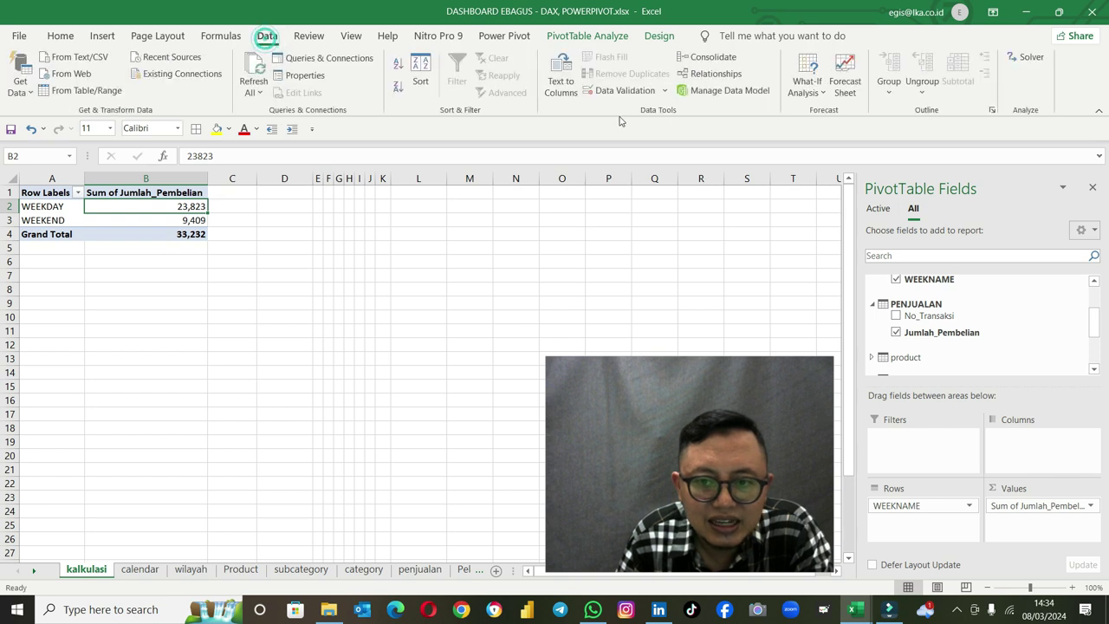
{"action": "left_click", "coordinate": [709, 91]}
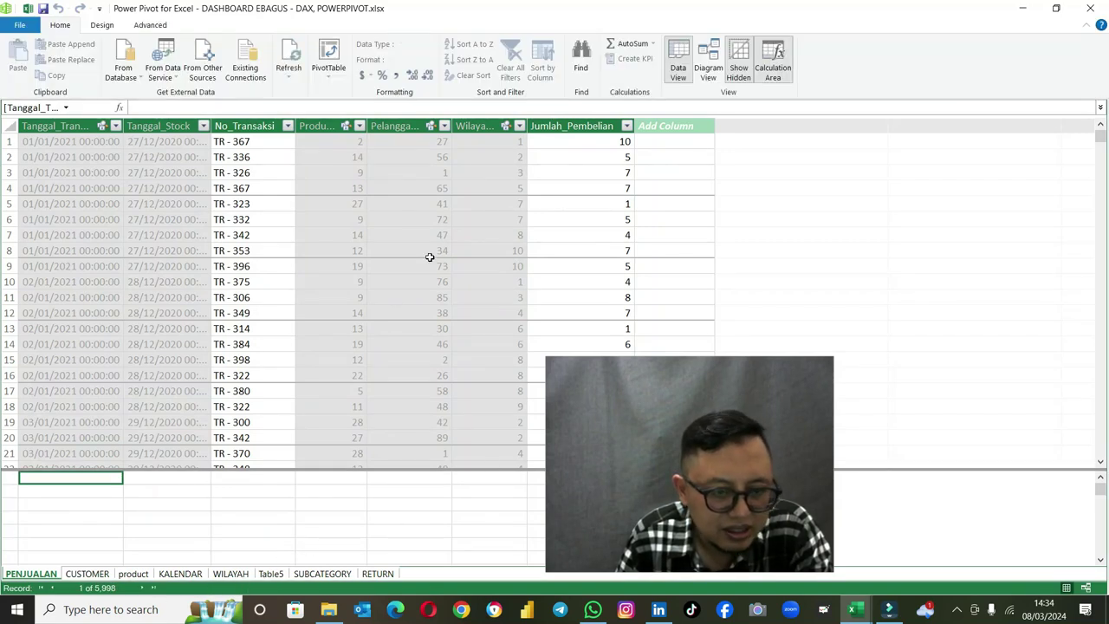
- Check the product table's Harga Produk and Biaya Produk values, then return to PENJUALAN
{"action": "left_click", "coordinate": [601, 127]}
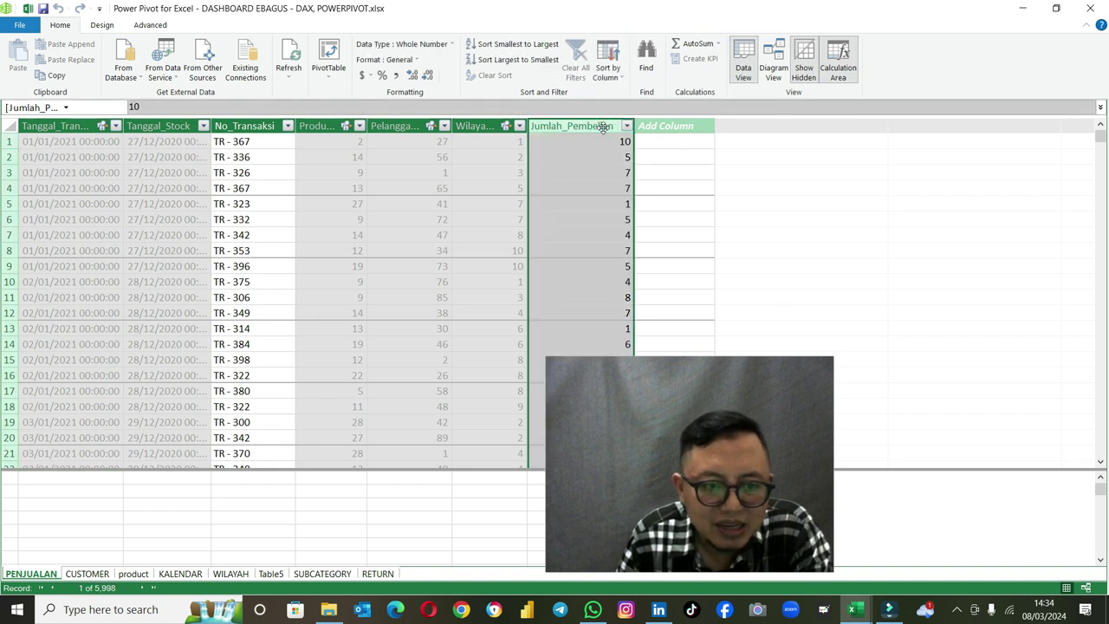
{"action": "left_click", "coordinate": [133, 573]}
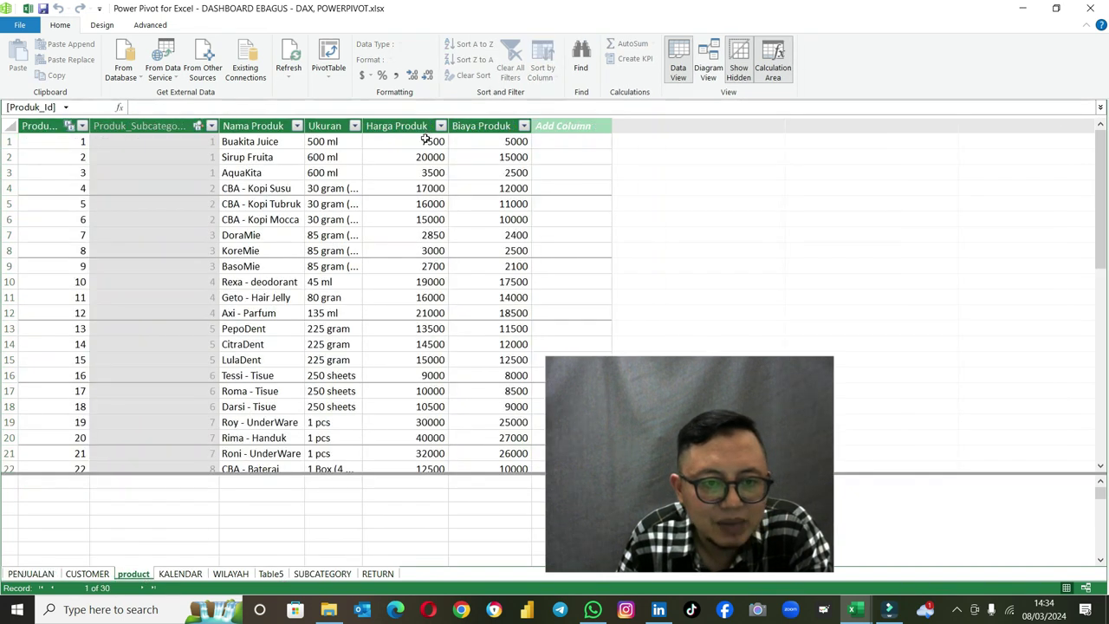
{"action": "left_click", "coordinate": [425, 140]}
{"action": "left_click", "coordinate": [487, 142]}
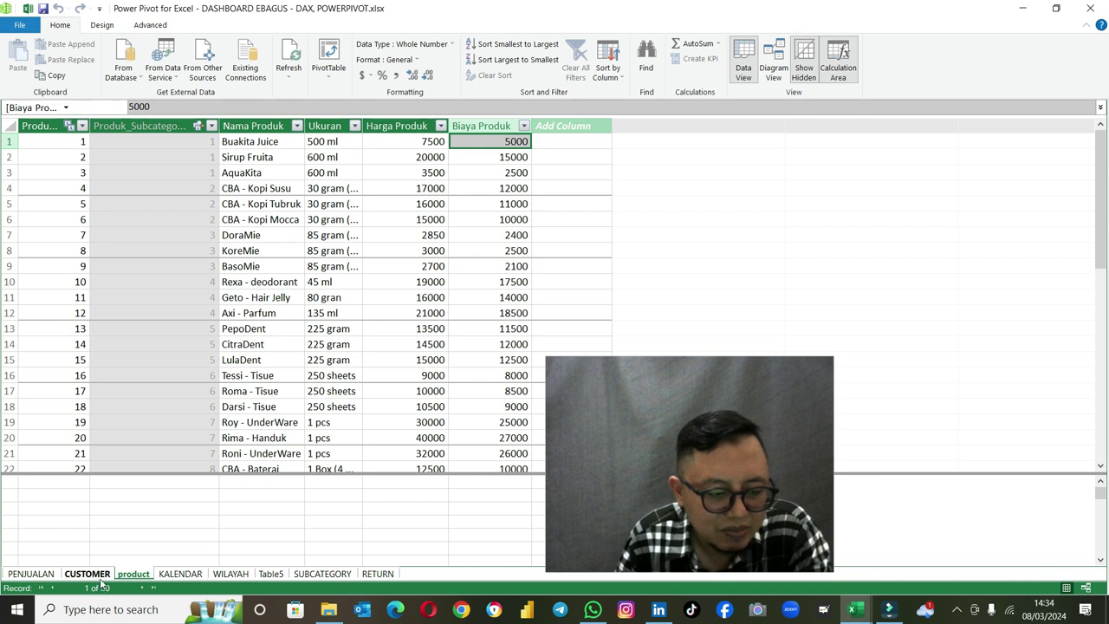
{"action": "left_click", "coordinate": [33, 574]}
- Add =RELATED('product'[Harga Produk]) as a PENJUALAN column named Price
{"action": "left_click", "coordinate": [660, 145]}
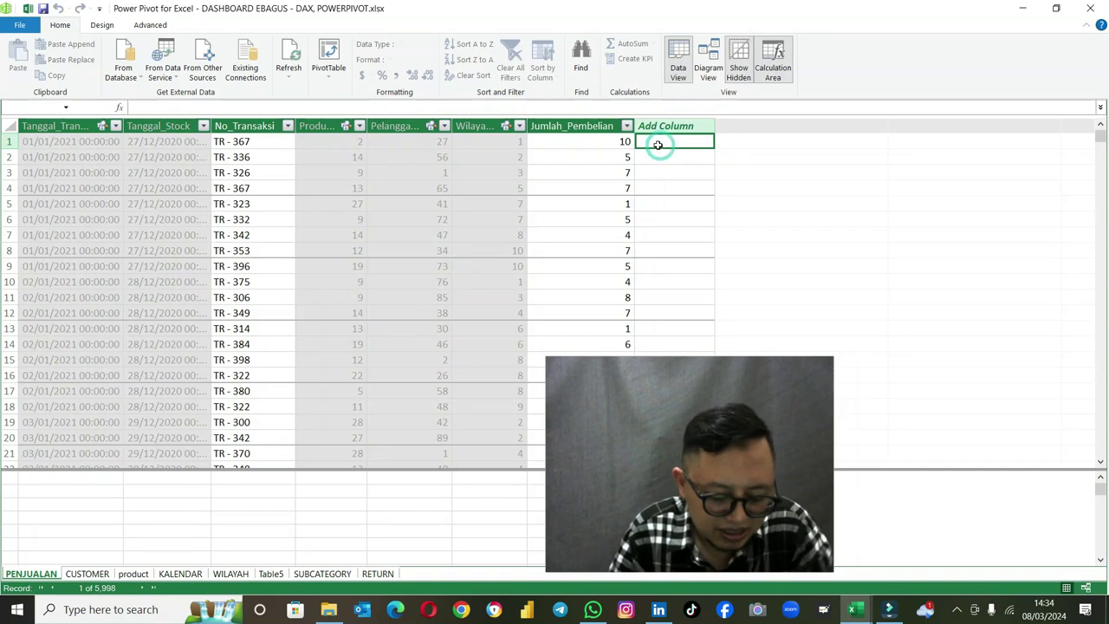
{"action": "type", "text": "=related"}
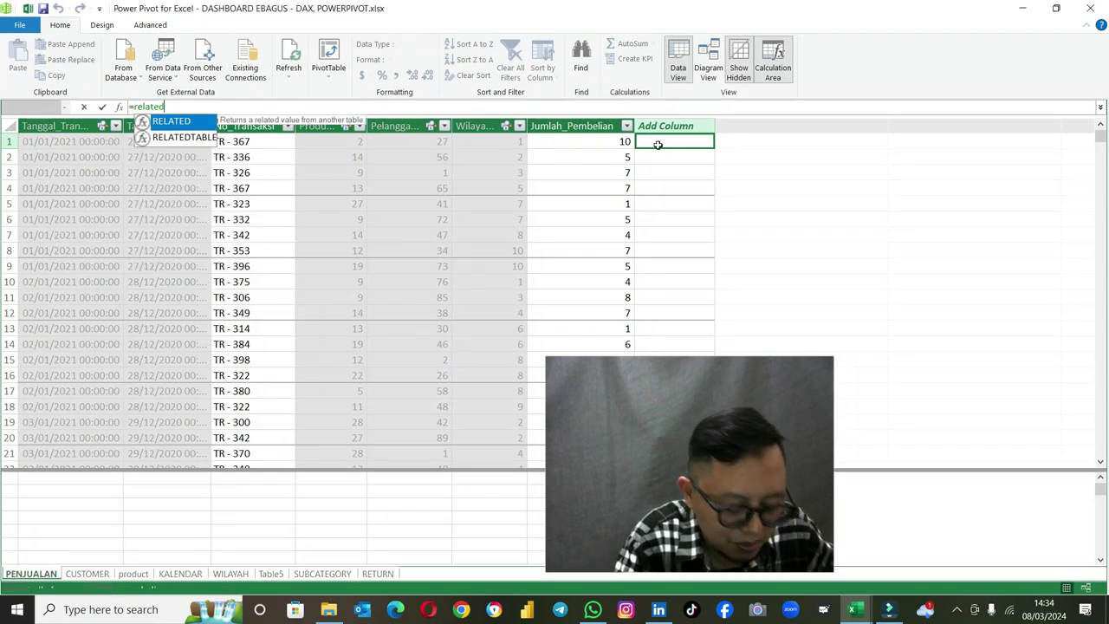
{"action": "type", "text": "*("}
{"action": "key", "text": "BackSpace"}
{"action": "type", "text": "("}
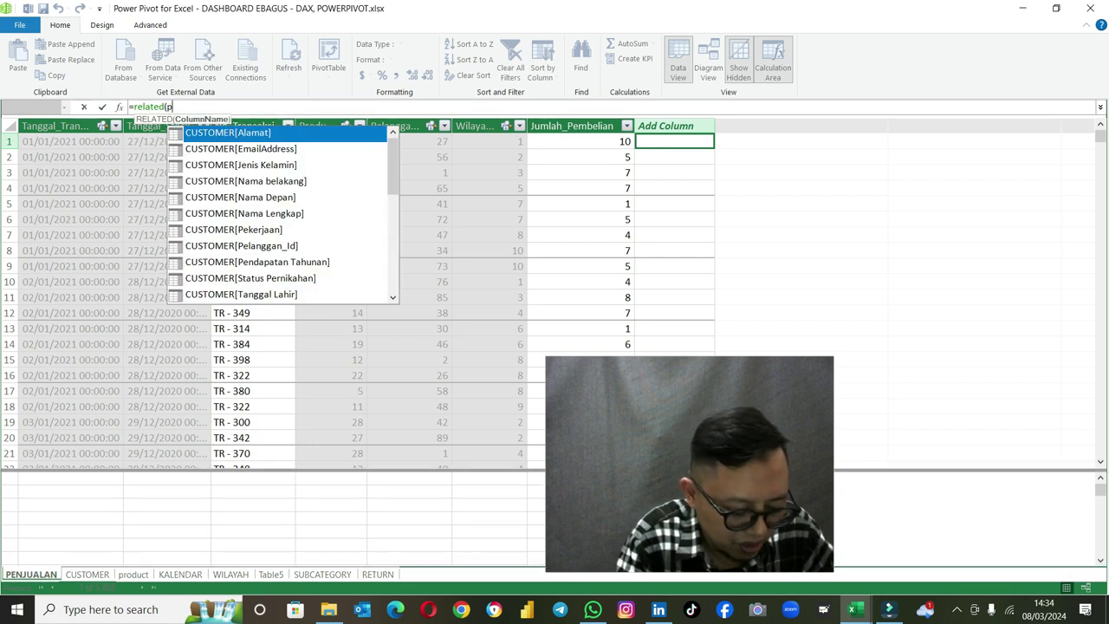
{"action": "type", "text": "pro"}
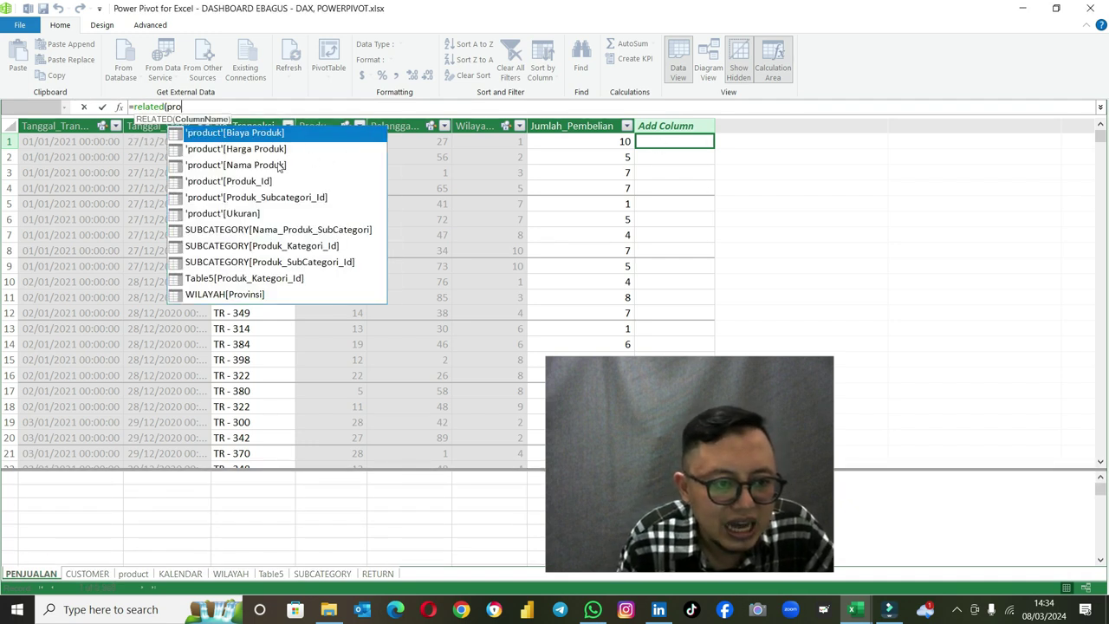
{"action": "double_click", "coordinate": [274, 149]}
{"action": "type", "text": ")"}
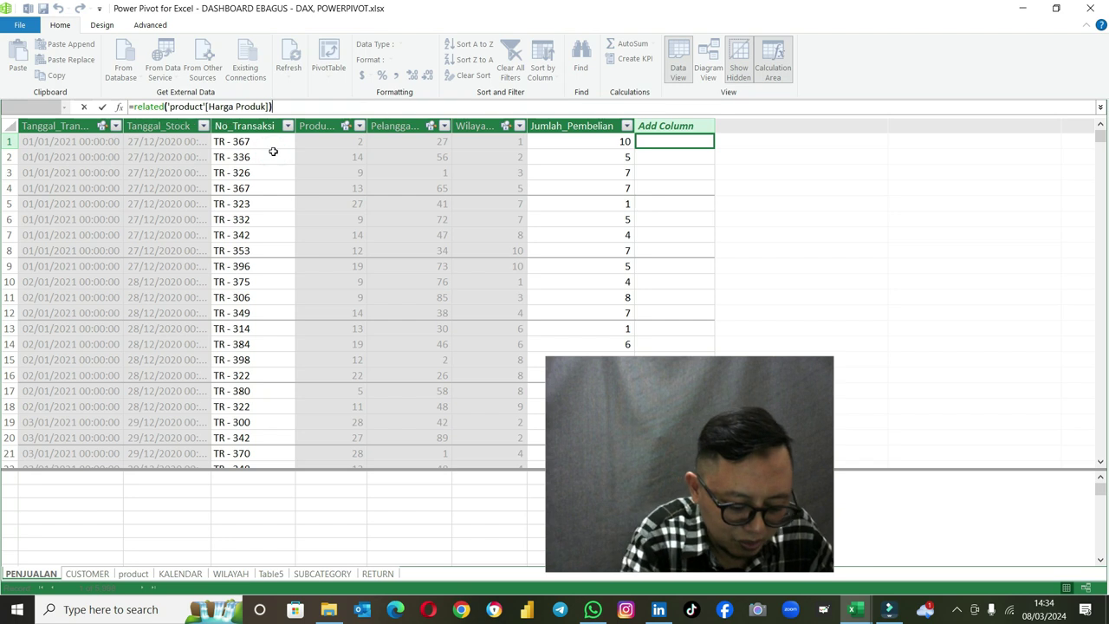
{"action": "key", "text": "Return"}
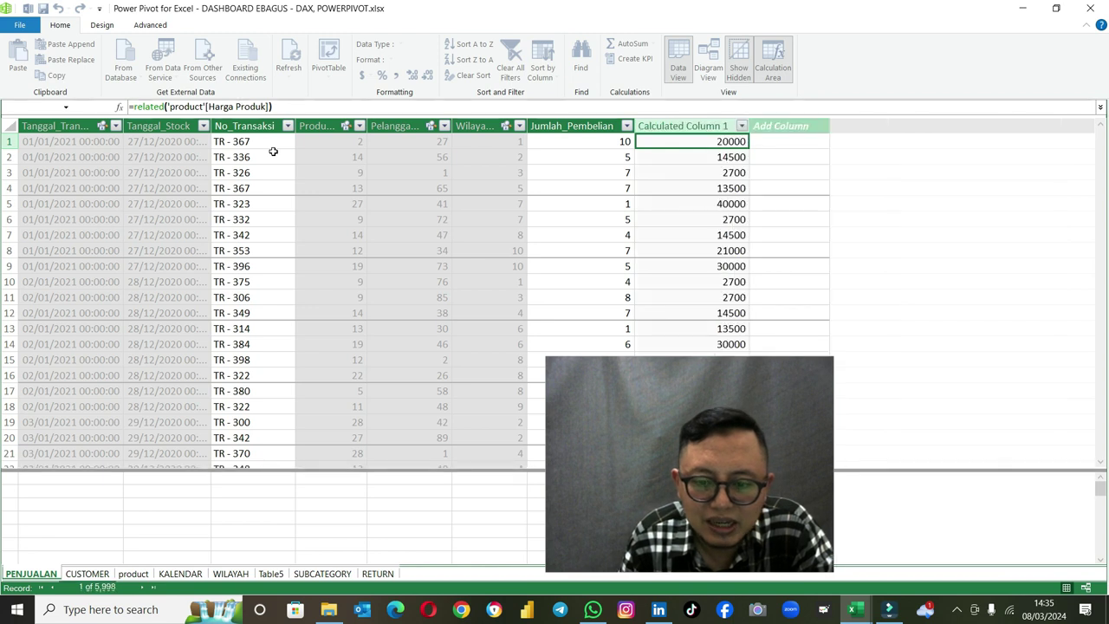
{"action": "left_click", "coordinate": [660, 125]}
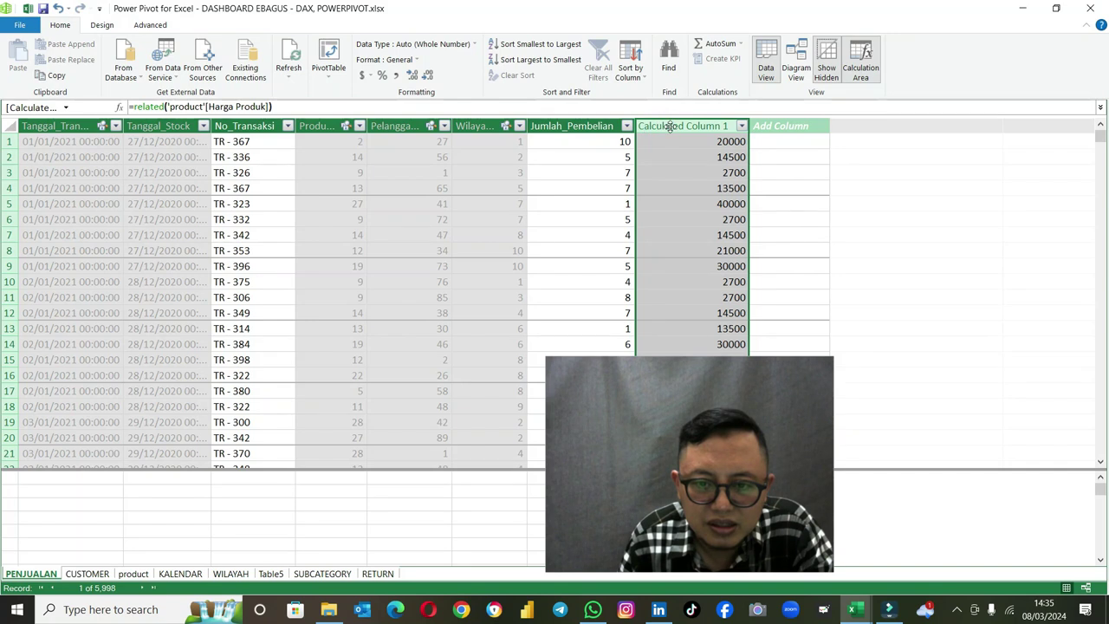
{"action": "double_click", "coordinate": [670, 126]}
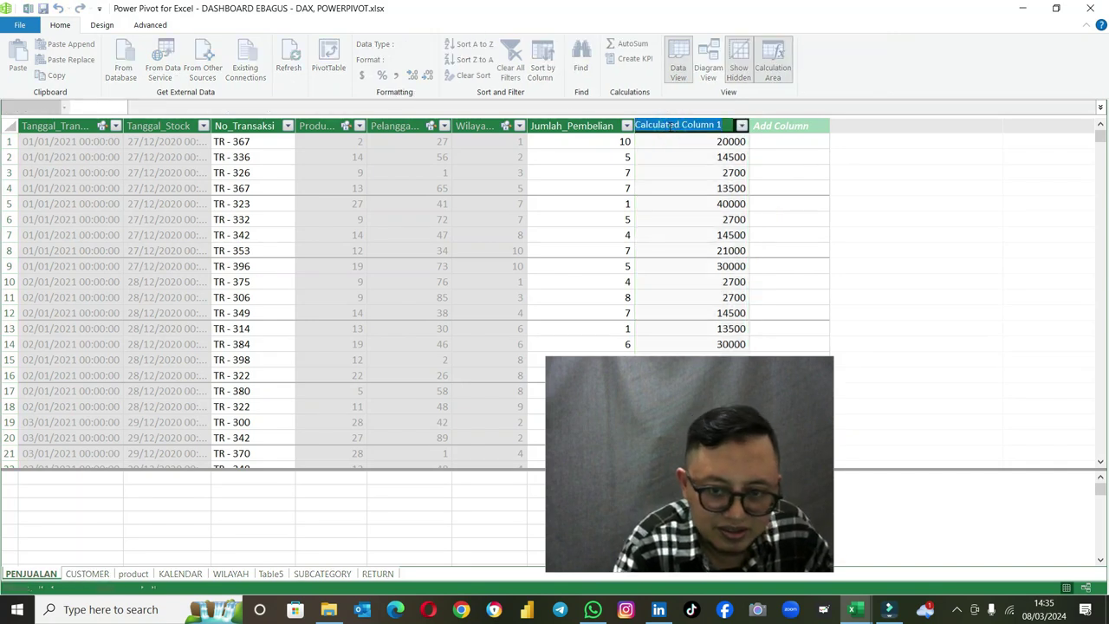
{"action": "type", "text": "Price"}
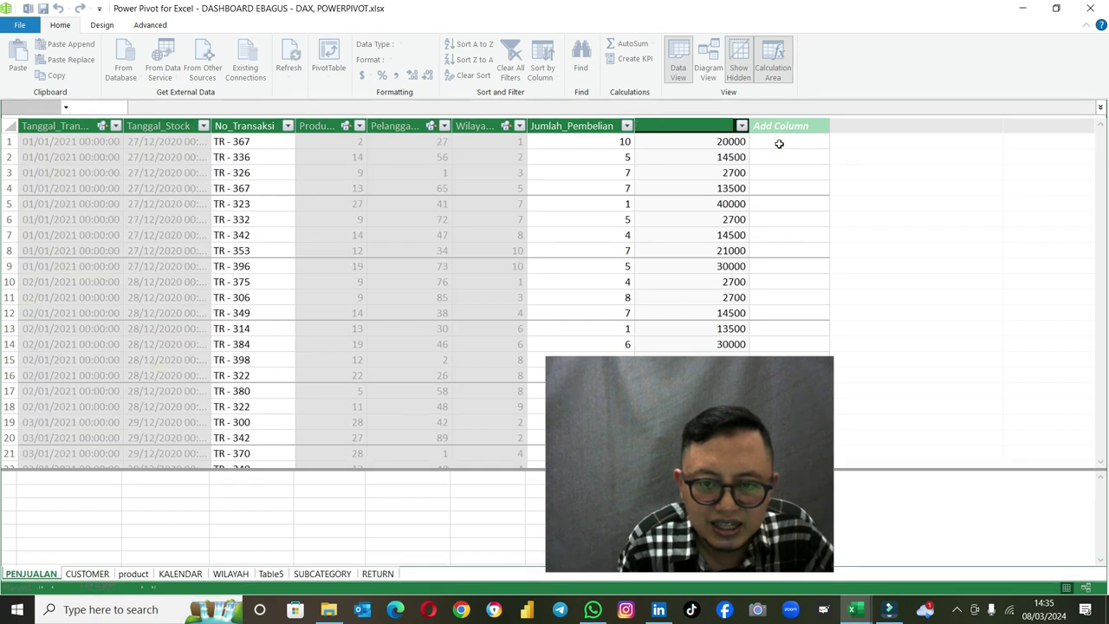
- Add =PENJUALAN[Jumlah_Pembelian]*PENJUALAN[Price] as a PENJUALAN column named revenue
{"action": "left_click", "coordinate": [779, 141]}
{"action": "type", "text": "="}
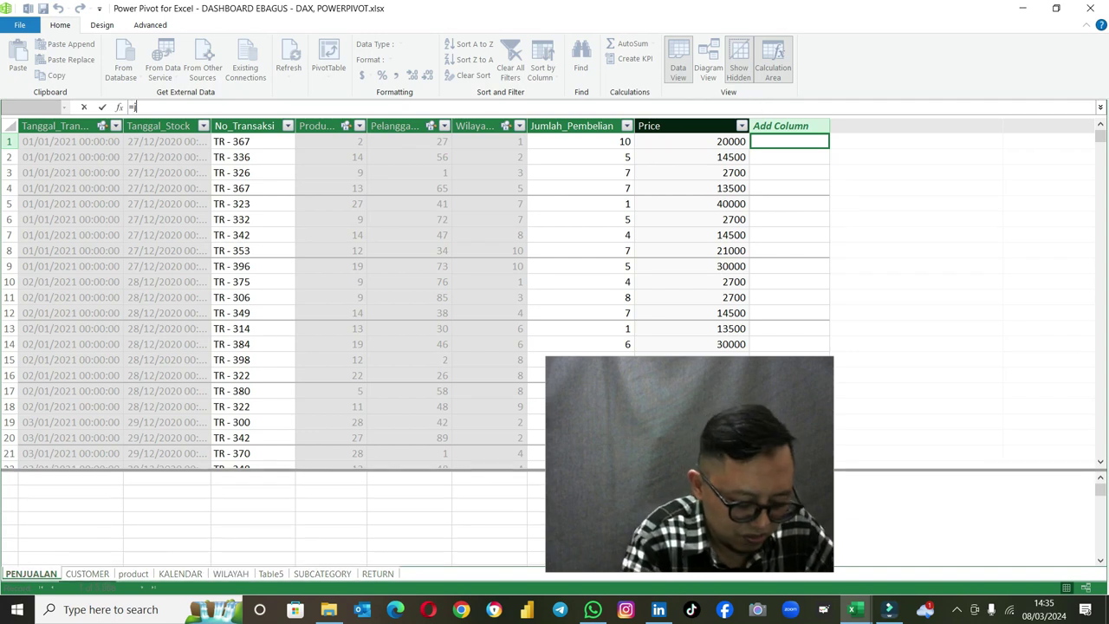
{"action": "type", "text": "jumlah"}
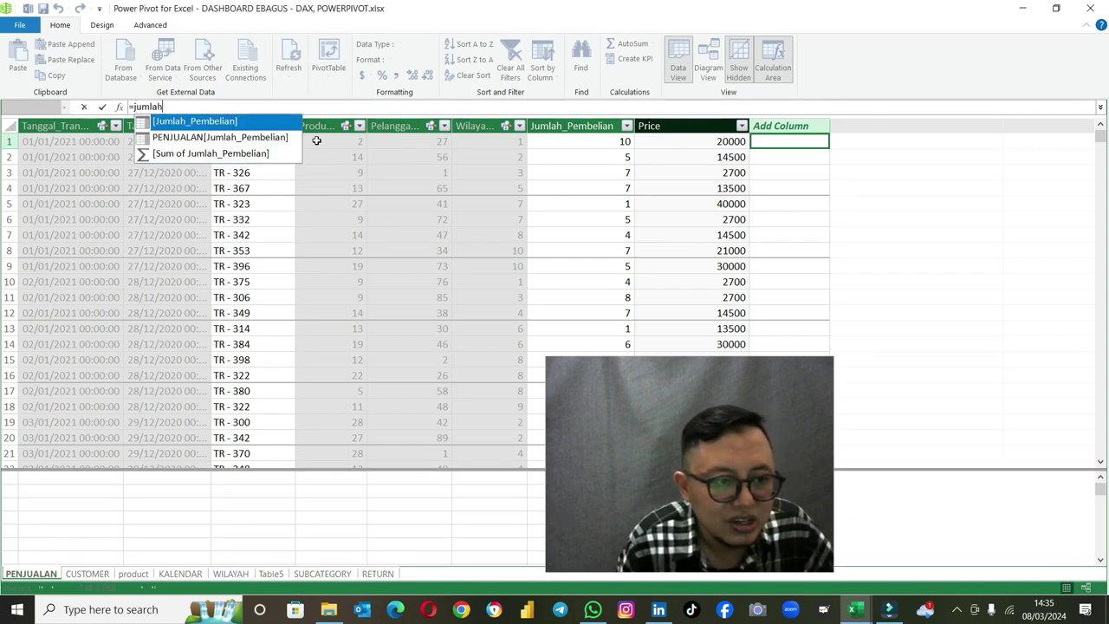
{"action": "double_click", "coordinate": [247, 137]}
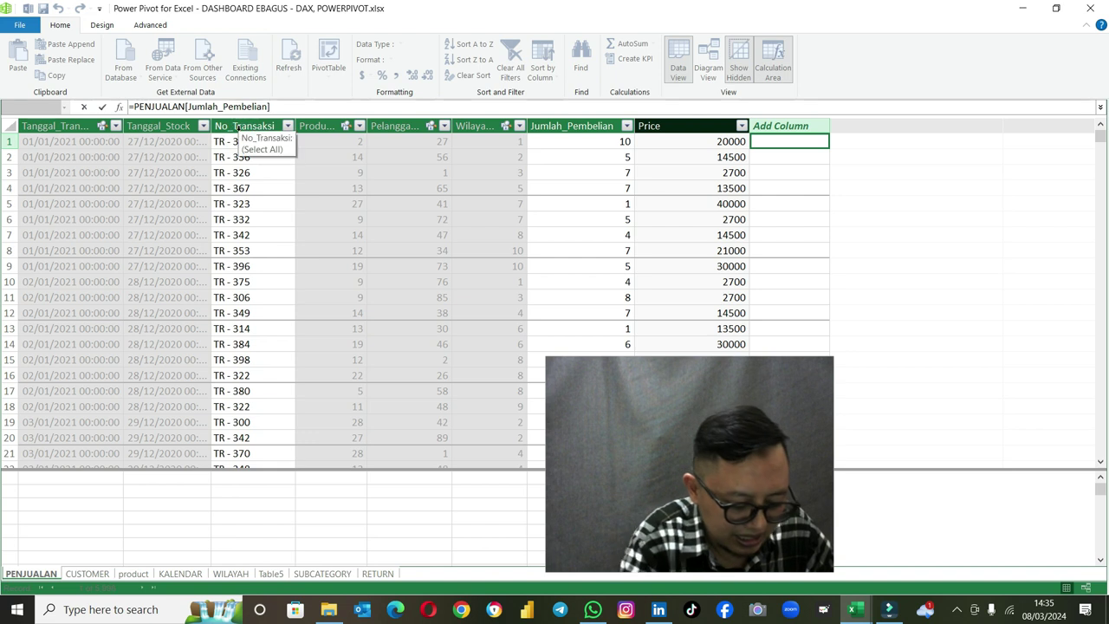
{"action": "type", "text": "*price"}
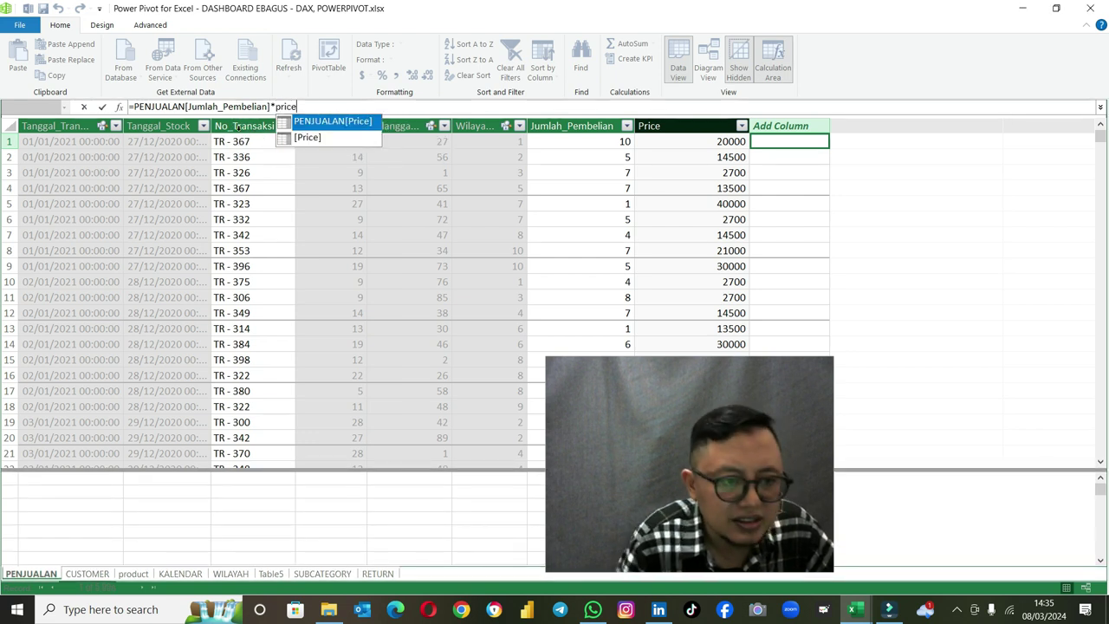
{"action": "double_click", "coordinate": [332, 122]}
{"action": "key", "text": "Return"}
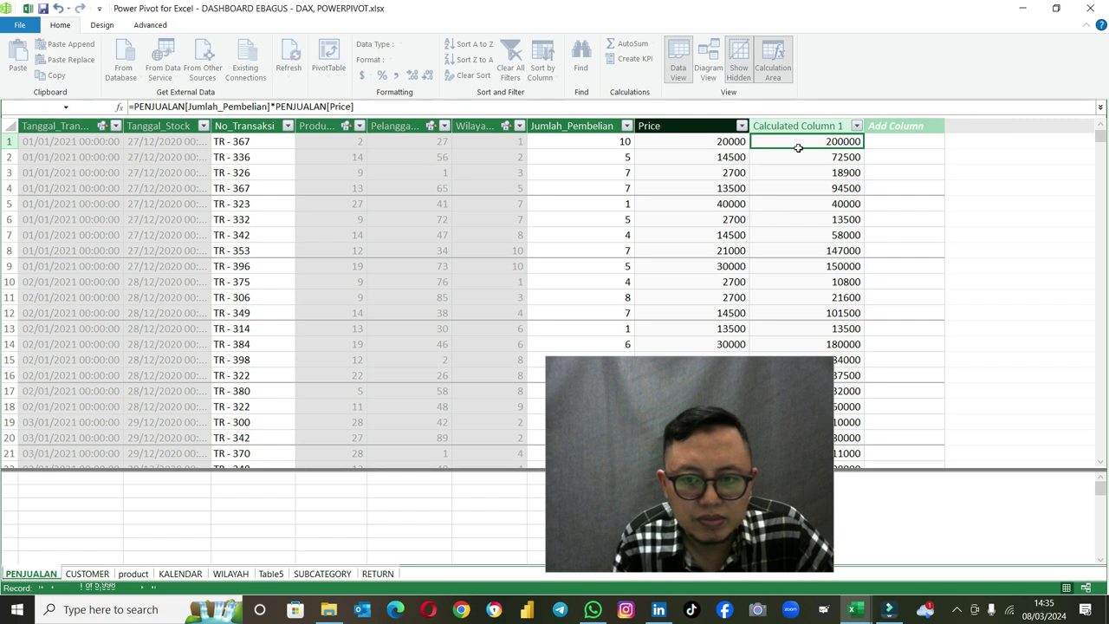
{"action": "double_click", "coordinate": [798, 126]}
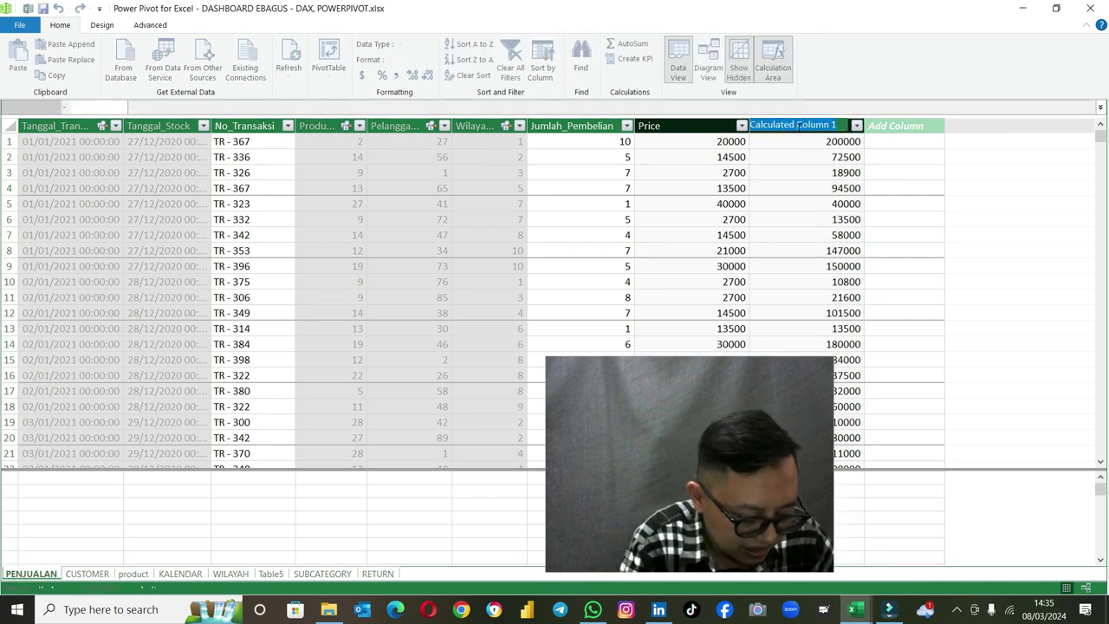
{"action": "type", "text": "revenue"}
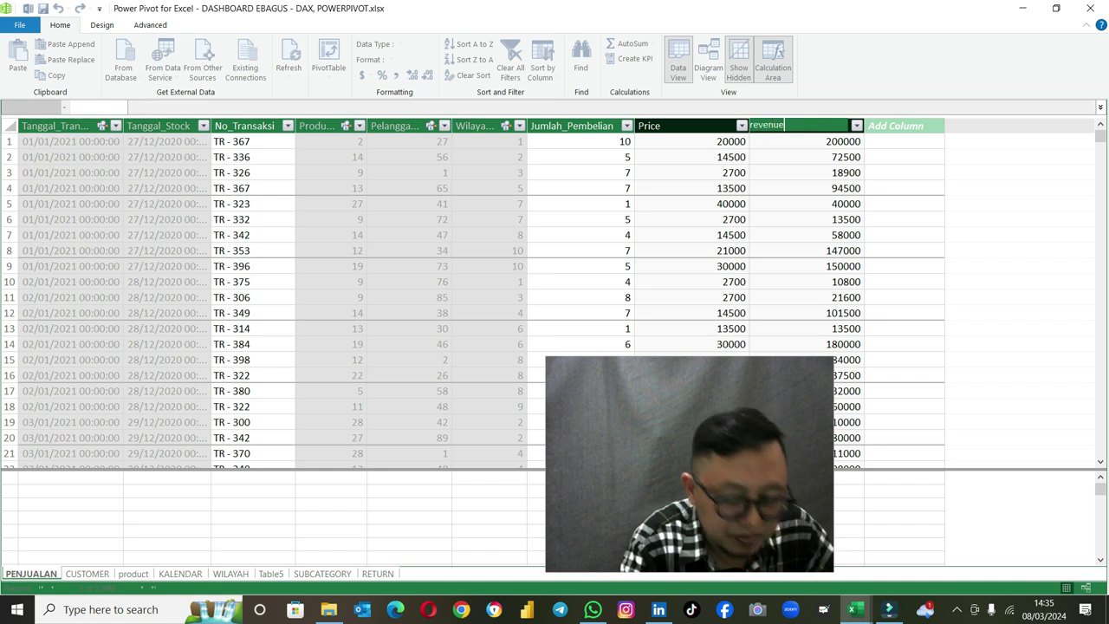
{"action": "key", "text": "Return"}
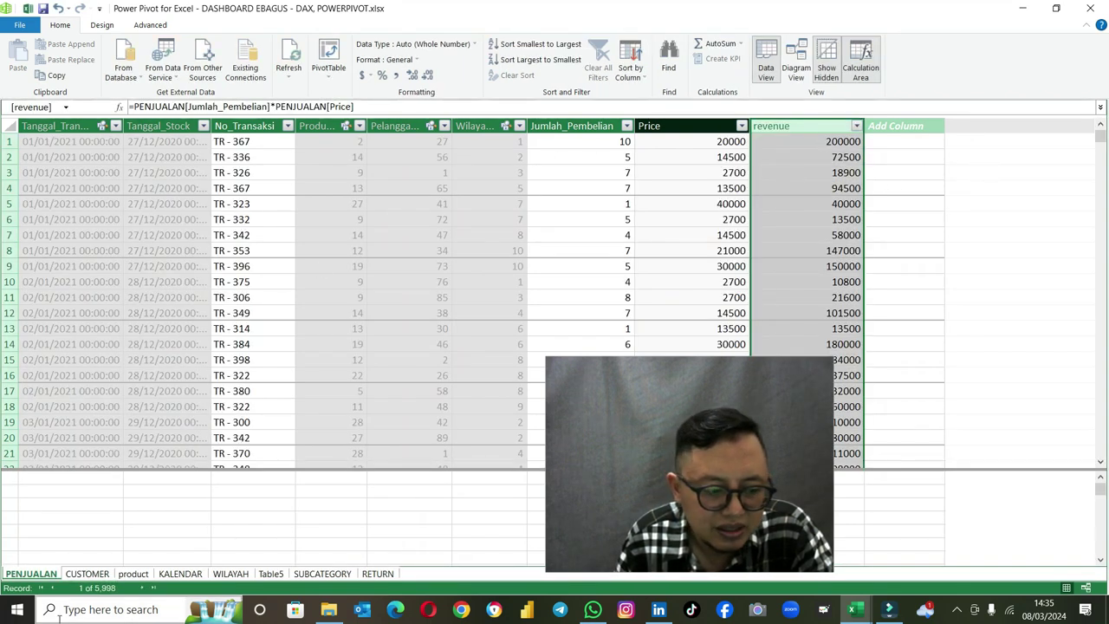
- Close Power Pivot, add PENJUALAN's revenue to the PivotTable values, and move Σ Values into Rows
{"action": "left_click", "coordinate": [1090, 8]}
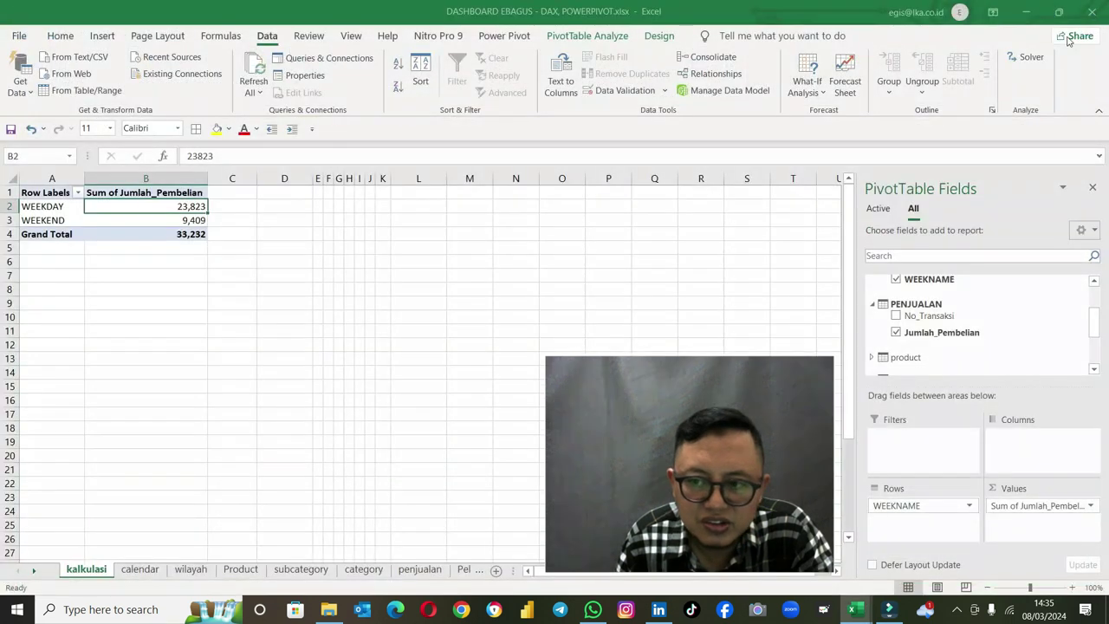
{"action": "left_click", "coordinate": [871, 324]}
{"action": "scroll", "coordinate": [919, 334], "scroll_direction": "down", "scroll_amount": 1}
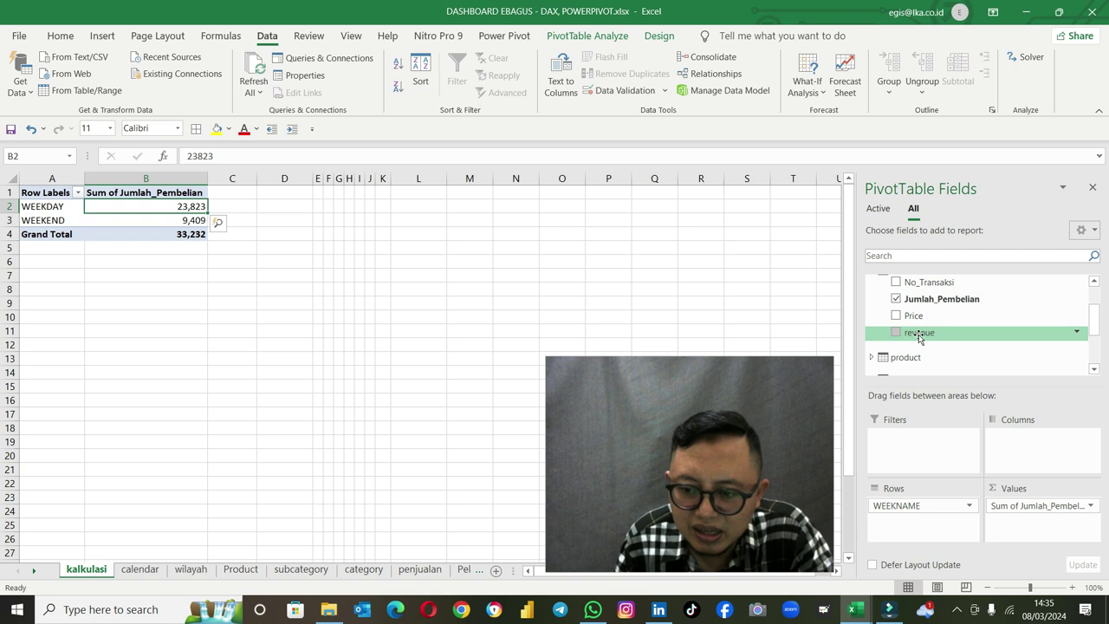
{"action": "left_click_drag", "start_coordinate": [920, 338], "coordinate": [1023, 522]}
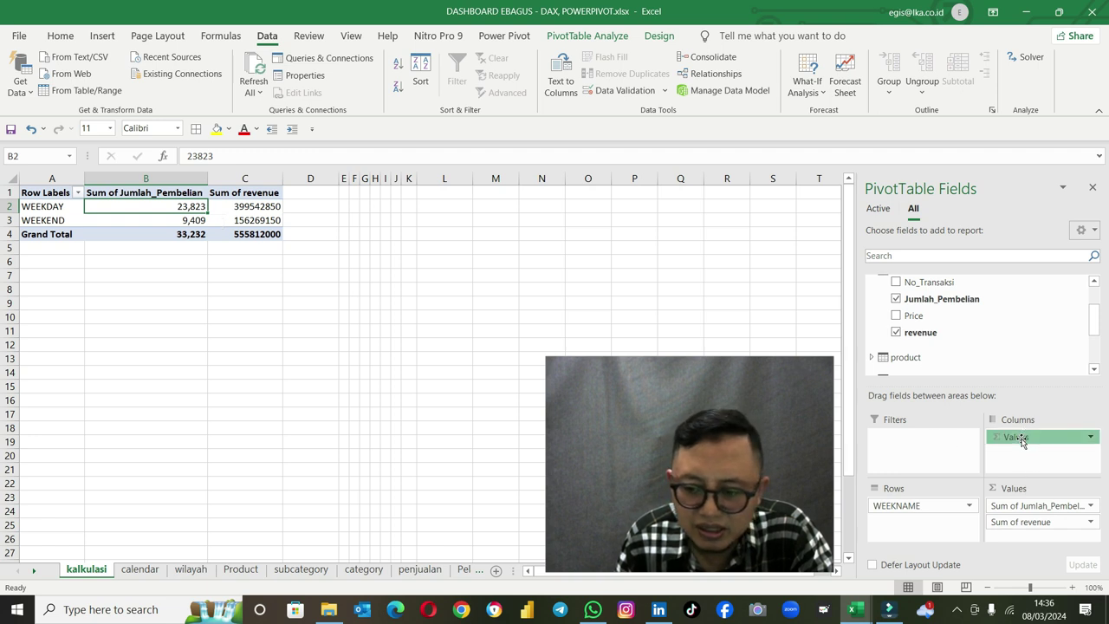
{"action": "mouse_move", "coordinate": [1023, 439]}
{"action": "left_mouse_down"}
{"action": "mouse_move", "coordinate": [938, 515]}
{"action": "mouse_move", "coordinate": [1019, 442]}
{"action": "left_mouse_up"}
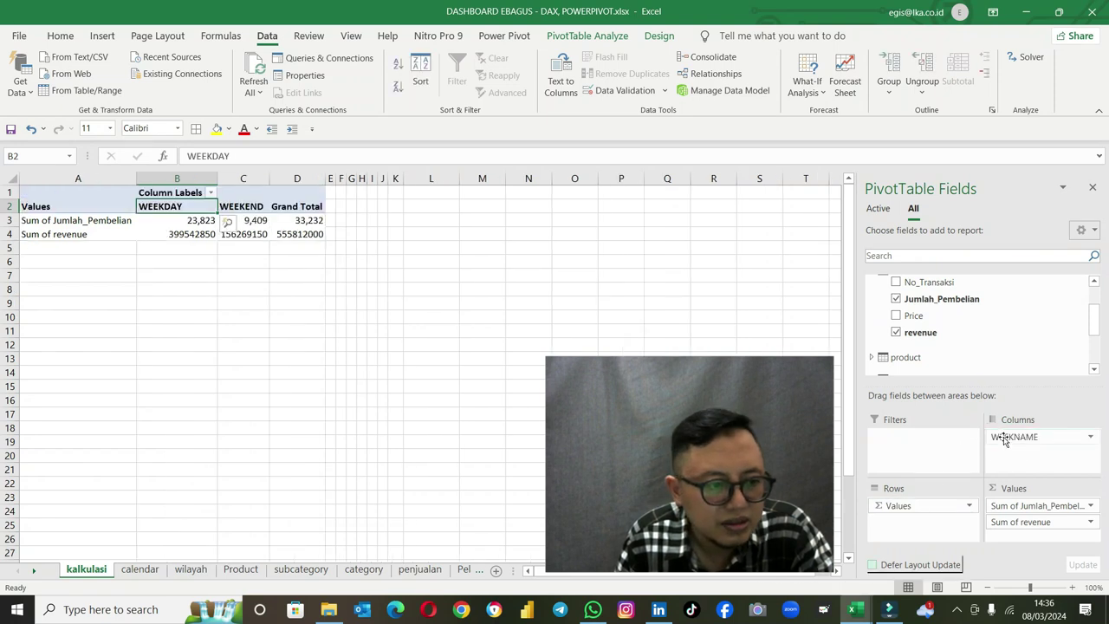
{"action": "mouse_move", "coordinate": [177, 234]}
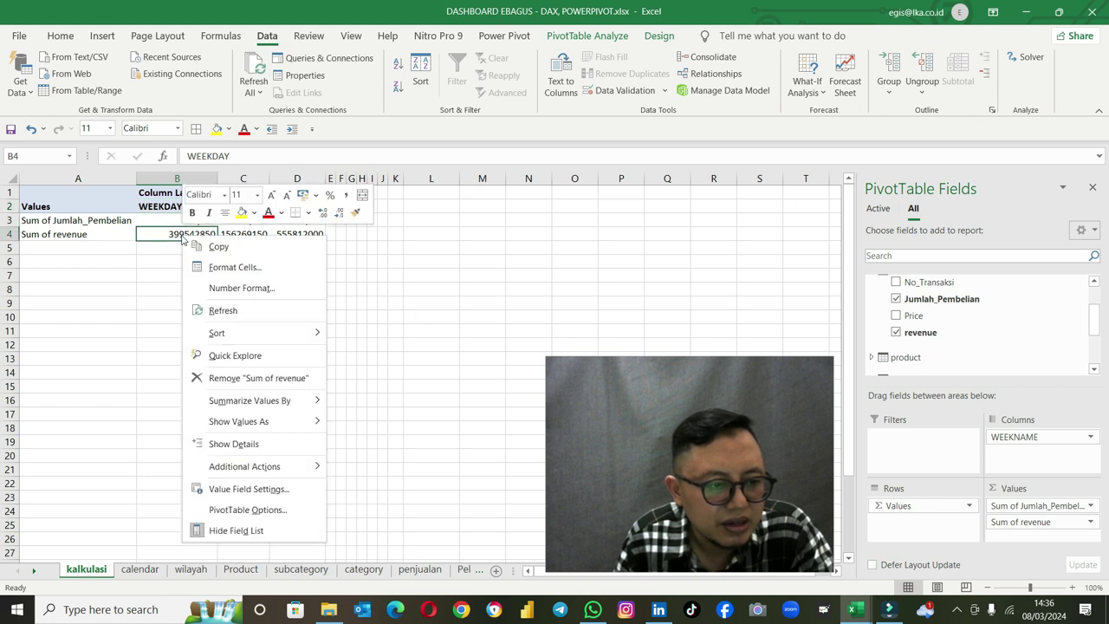
- Format the Sum of revenue values as $ currency with 0 decimal places
{"action": "right_click", "coordinate": [181, 236]}
{"action": "left_click", "coordinate": [231, 290]}
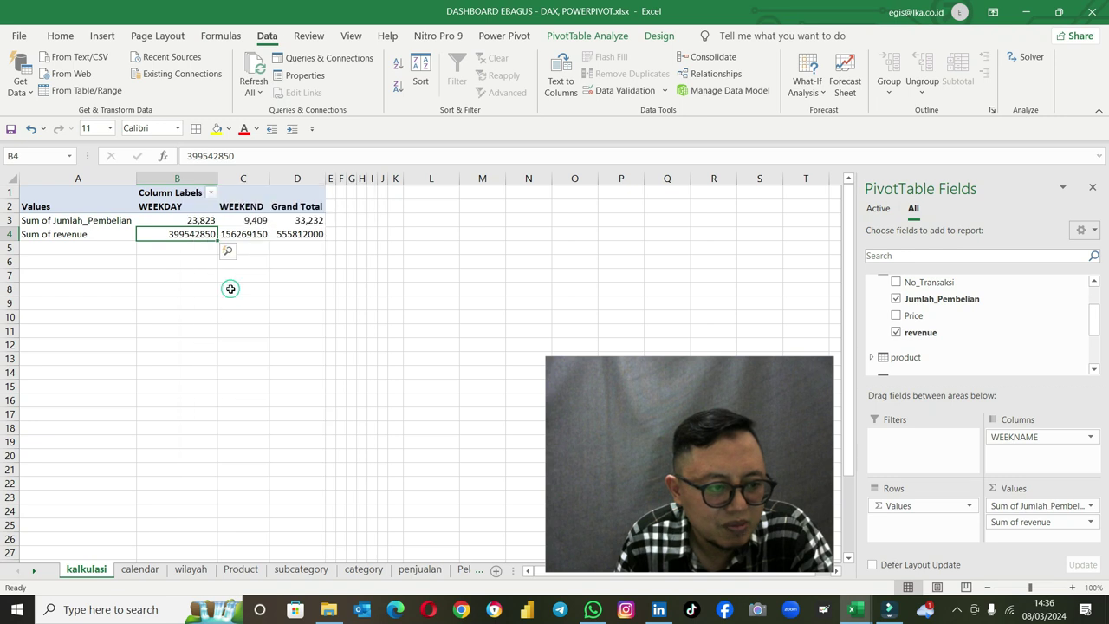
{"action": "left_click", "coordinate": [67, 185]}
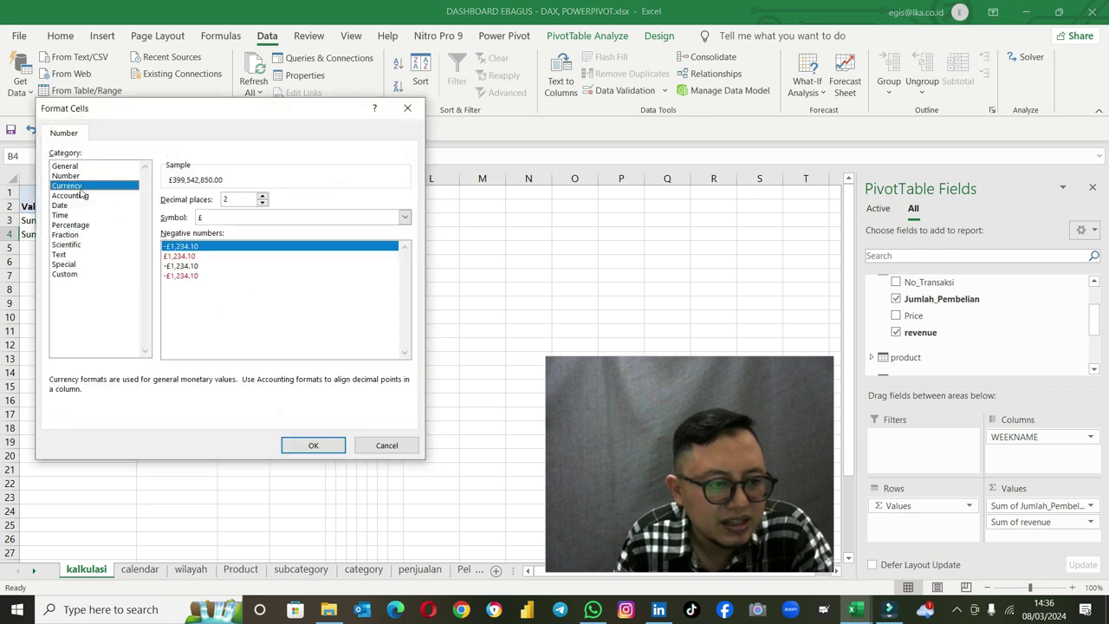
{"action": "left_click", "coordinate": [404, 217]}
{"action": "left_click", "coordinate": [268, 369]}
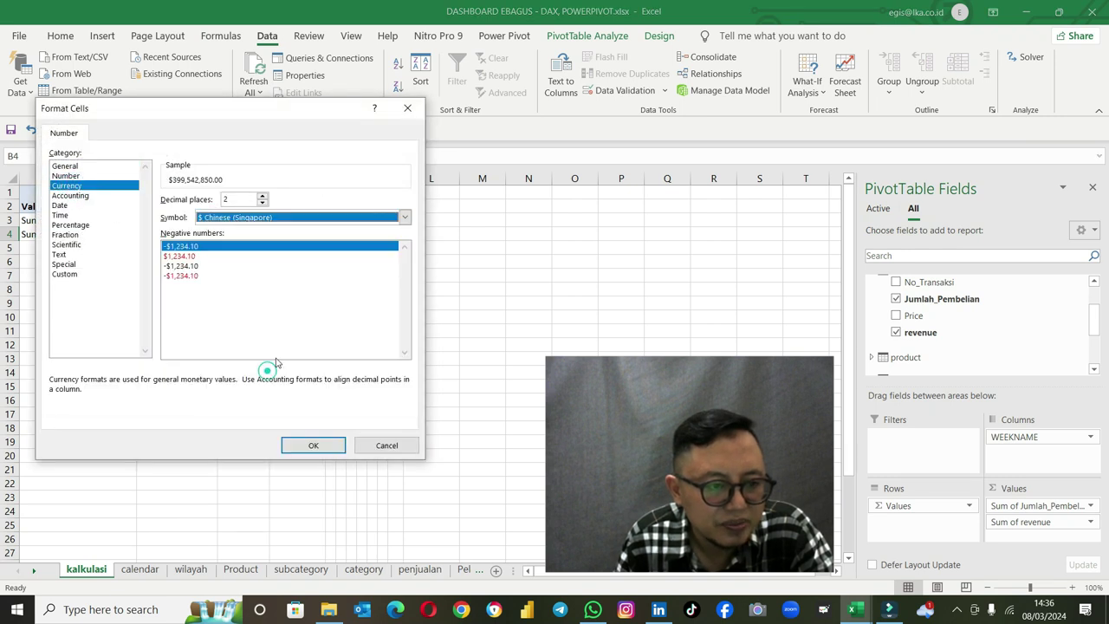
{"action": "left_click", "coordinate": [263, 202]}
{"action": "left_click", "coordinate": [263, 203]}
{"action": "left_click", "coordinate": [323, 447]}
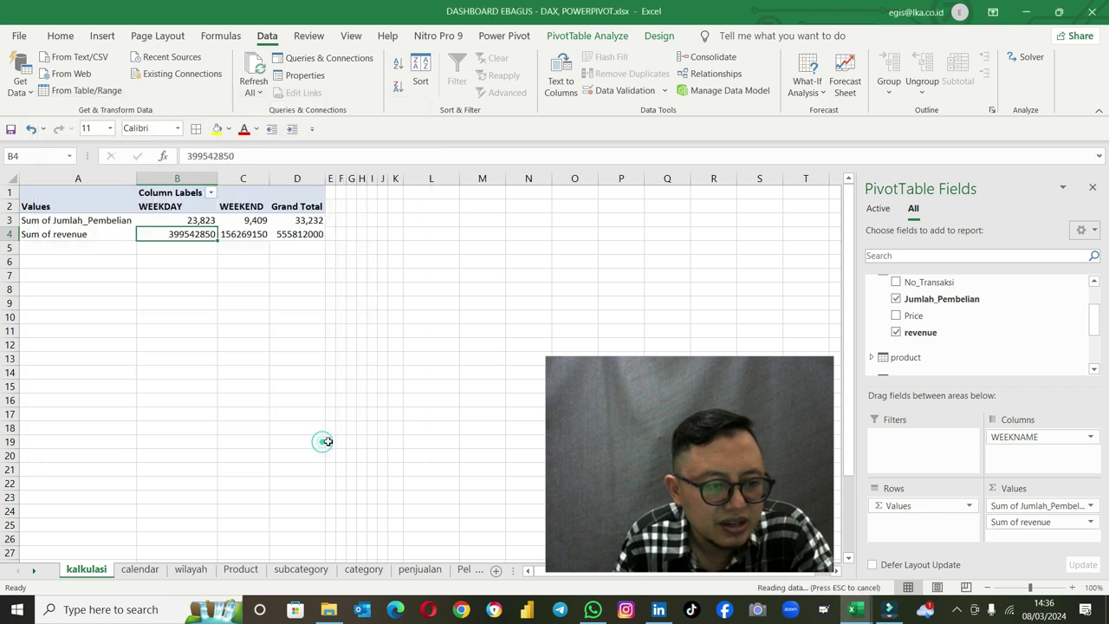
- Inspect the PivotTable's weekday purchase count and the newly formatted revenue values
{"action": "left_click", "coordinate": [281, 297]}
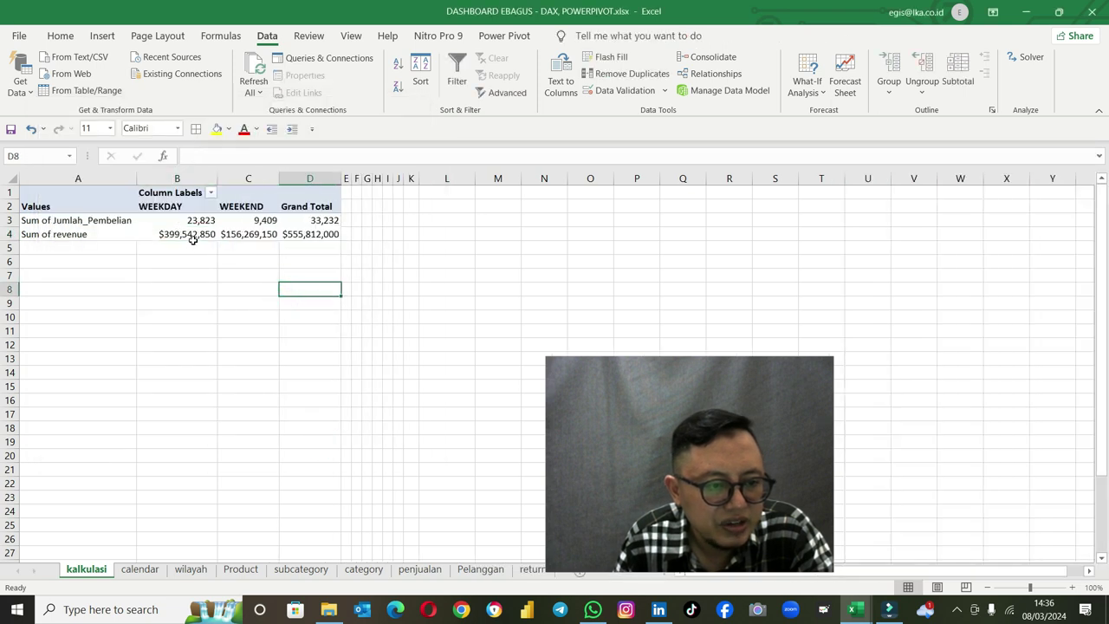
{"action": "left_click", "coordinate": [189, 234]}
{"action": "left_click", "coordinate": [177, 222]}
{"action": "left_click", "coordinate": [178, 235]}
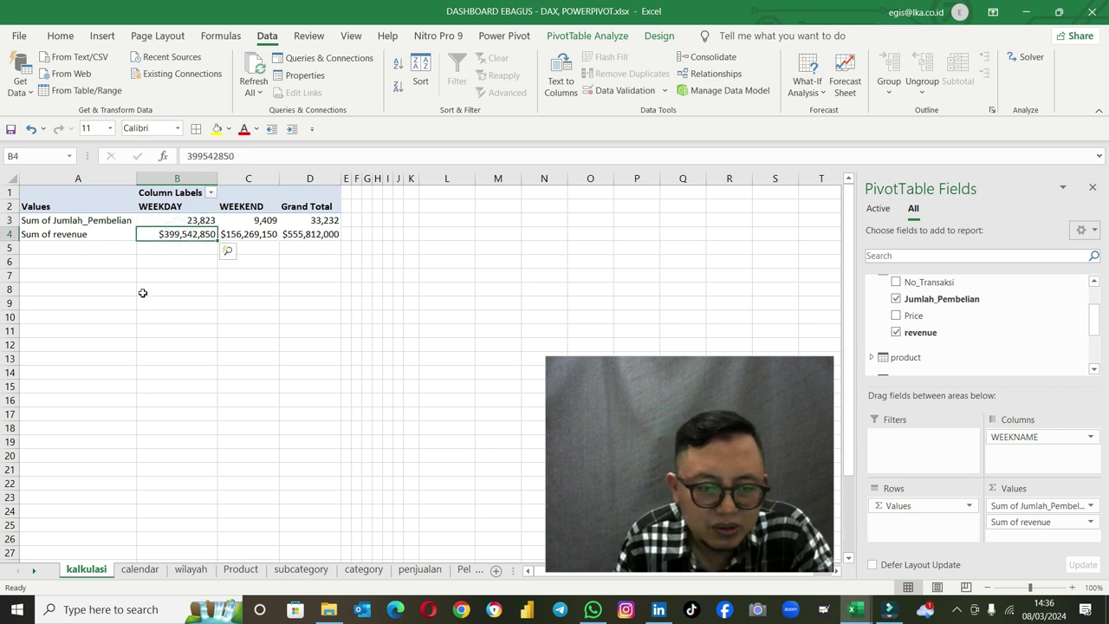
- Add a new measure named TOTAL COST to the PENJUALAN table
{"action": "scroll", "coordinate": [910, 333], "scroll_direction": "up", "scroll_amount": 1}
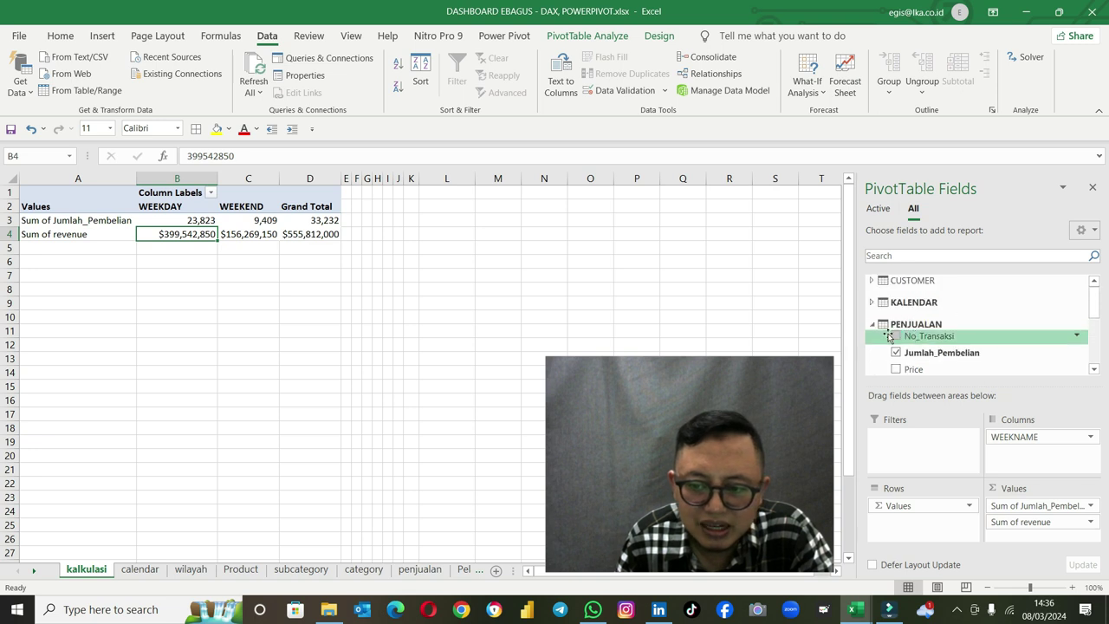
{"action": "right_click", "coordinate": [899, 328]}
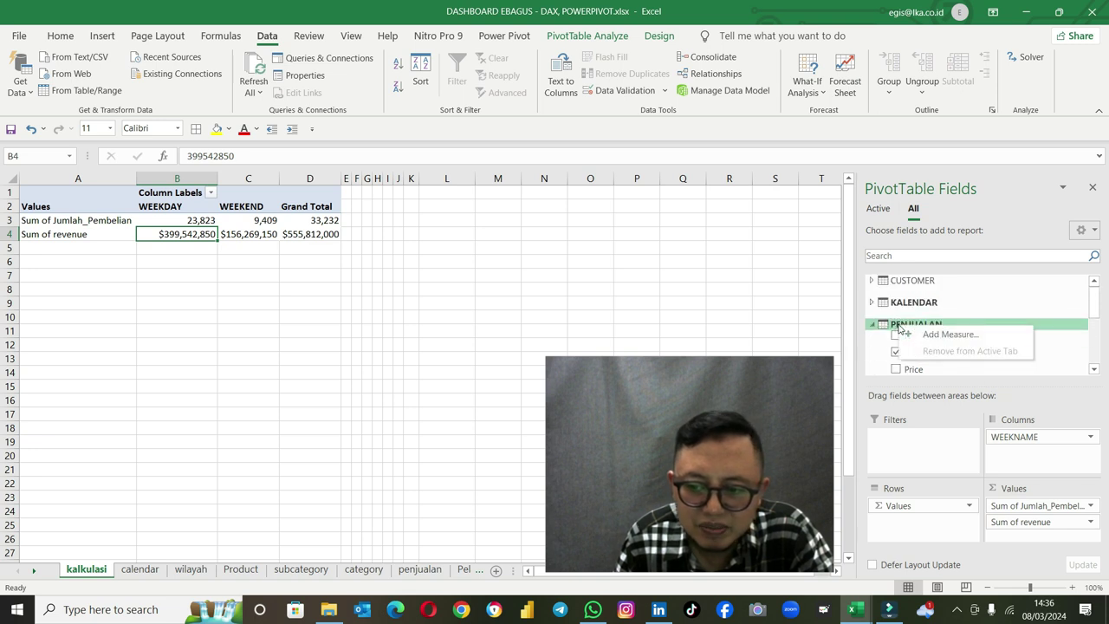
{"action": "left_click", "coordinate": [920, 335]}
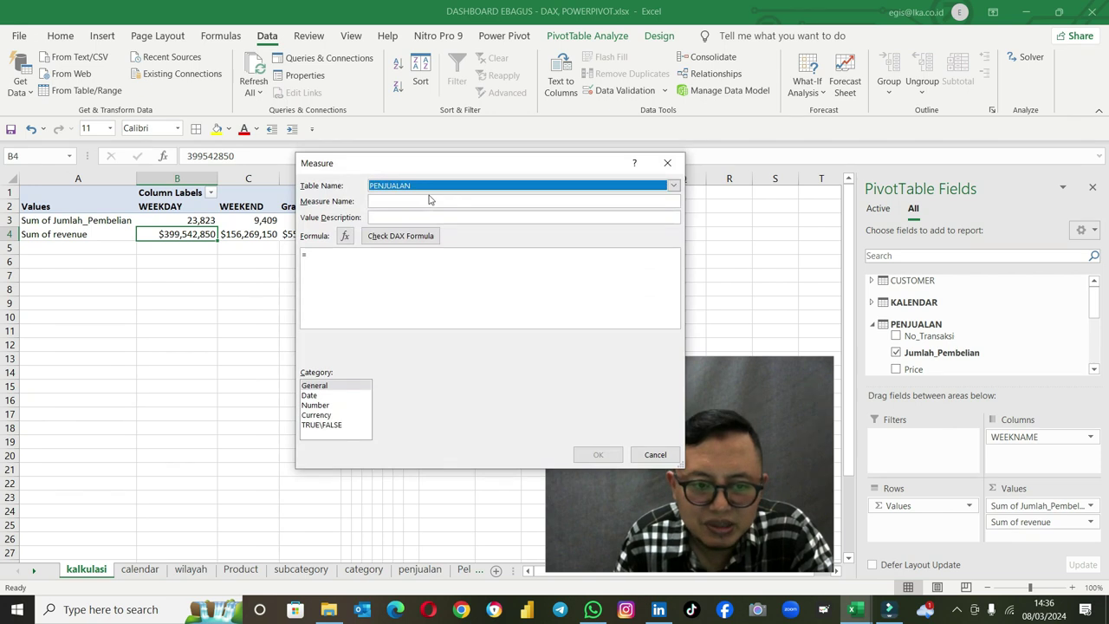
{"action": "left_click", "coordinate": [416, 201]}
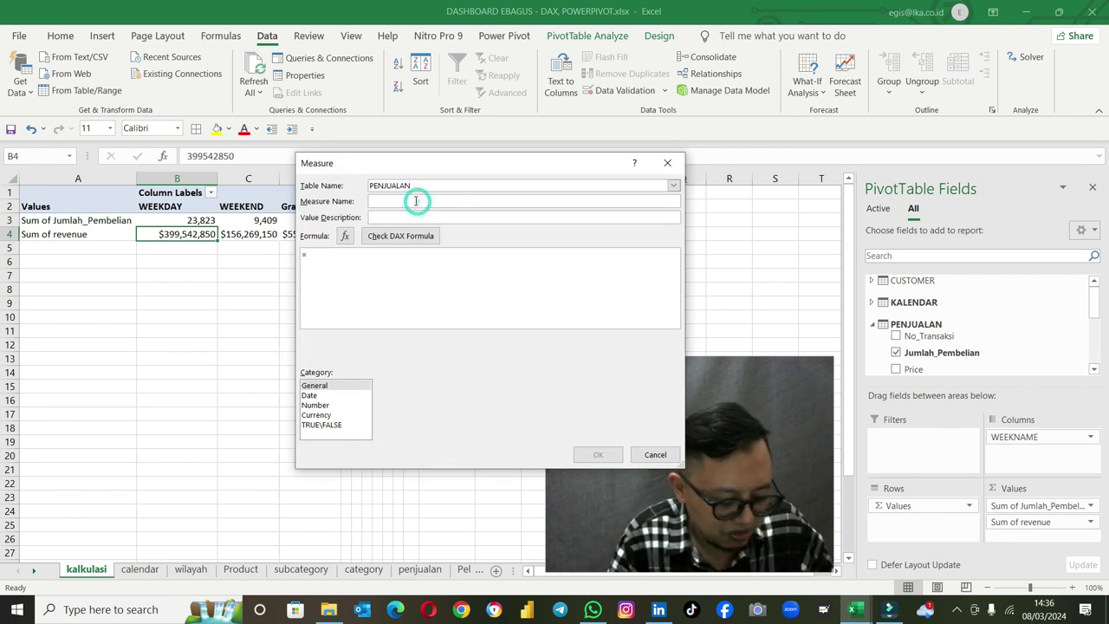
{"action": "type", "text": "TOTAL COST"}
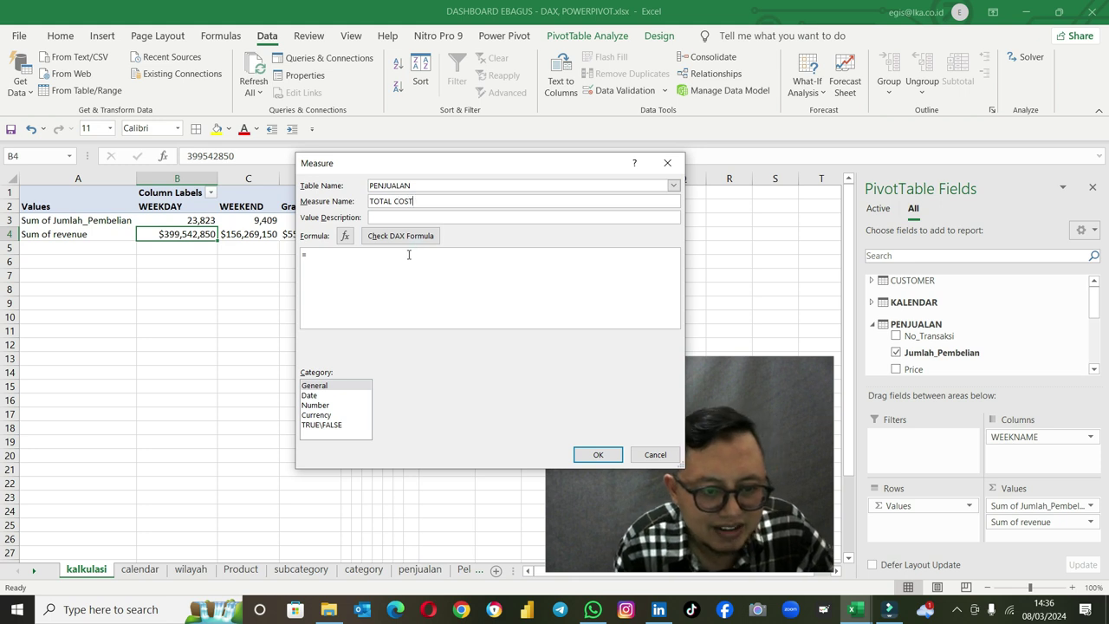
- Enter SUMX(PENJUALAN, Jumlah_Pembelian * RELATED('product'[Biaya Produk])) and check the DAX formula
{"action": "left_click", "coordinate": [339, 255]}
{"action": "type", "text": "SUMX("}
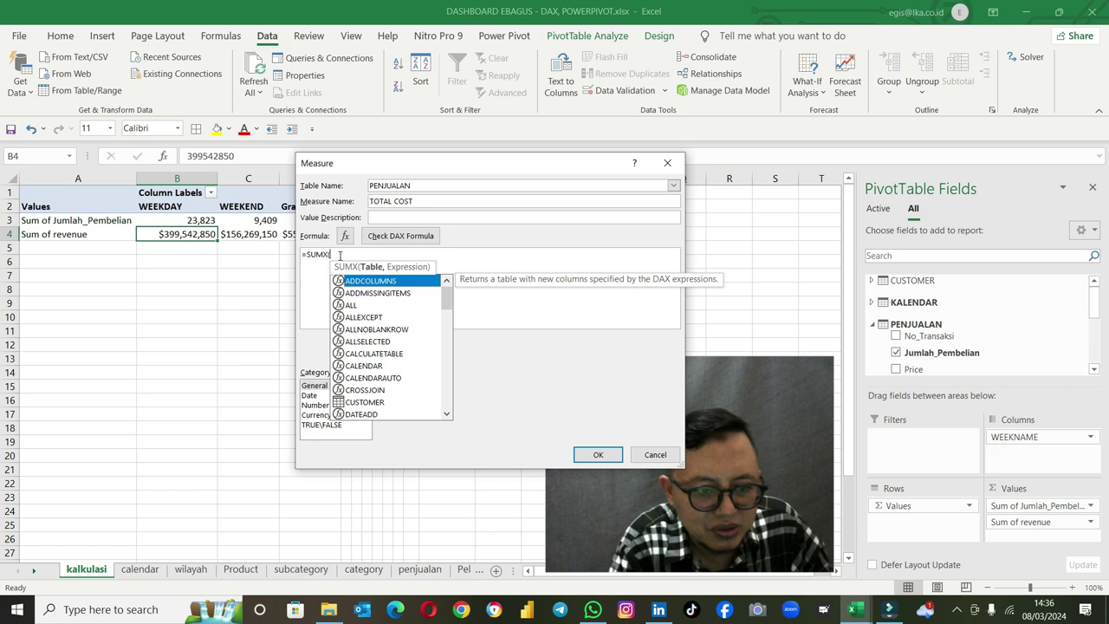
{"action": "type", "text": "JUM"}
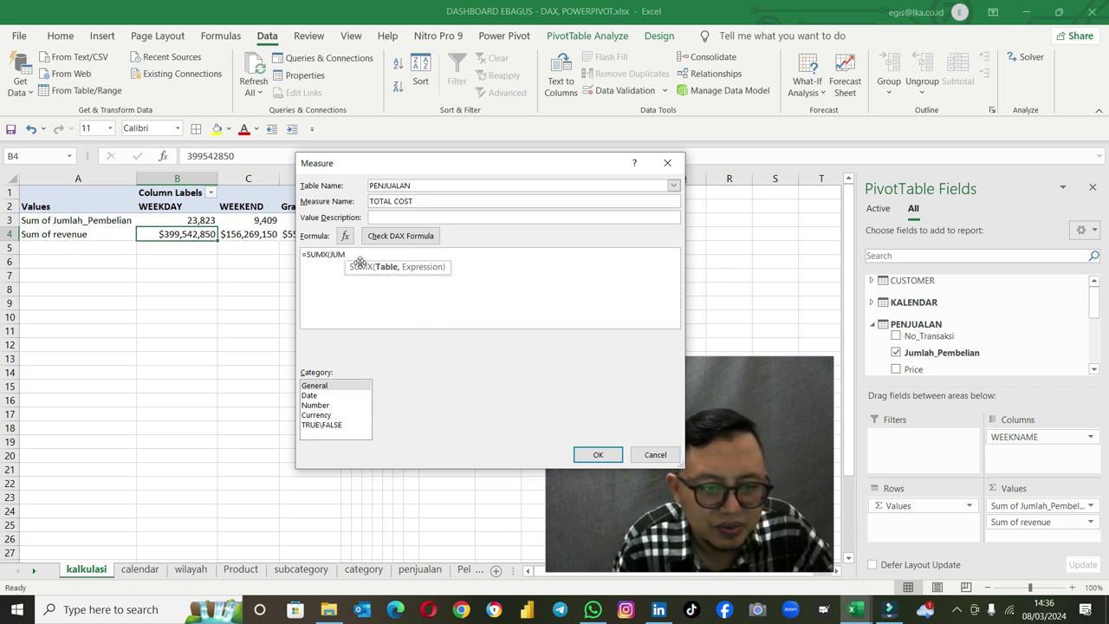
{"action": "key", "text": "BackSpace"}
{"action": "key", "text": "BackSpace"}
{"action": "key", "text": "BackSpace"}
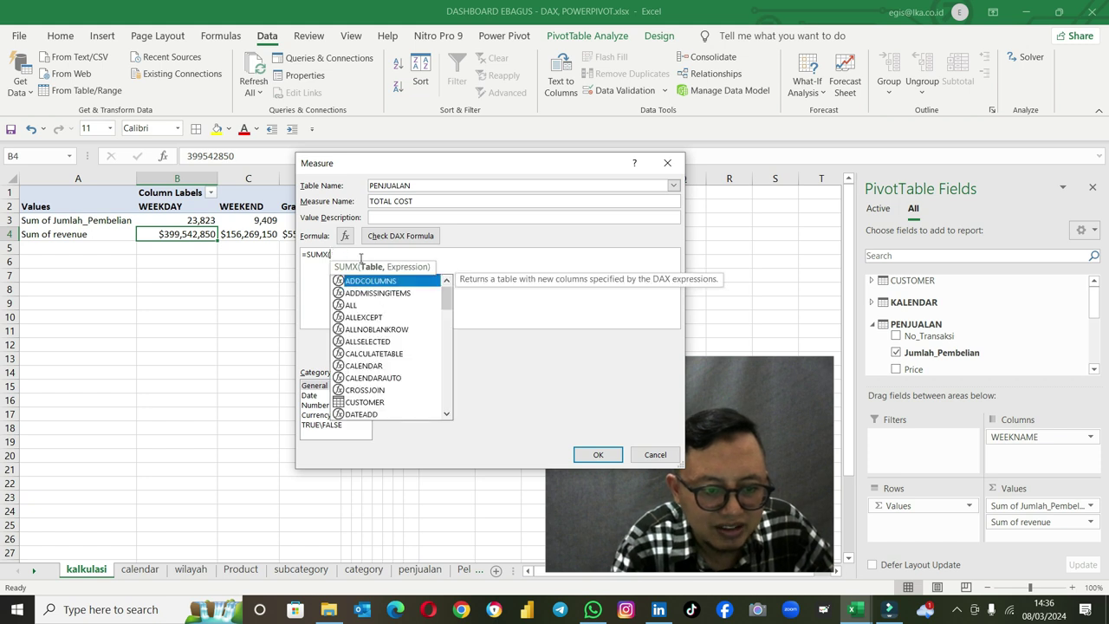
{"action": "type", "text": "PEN"}
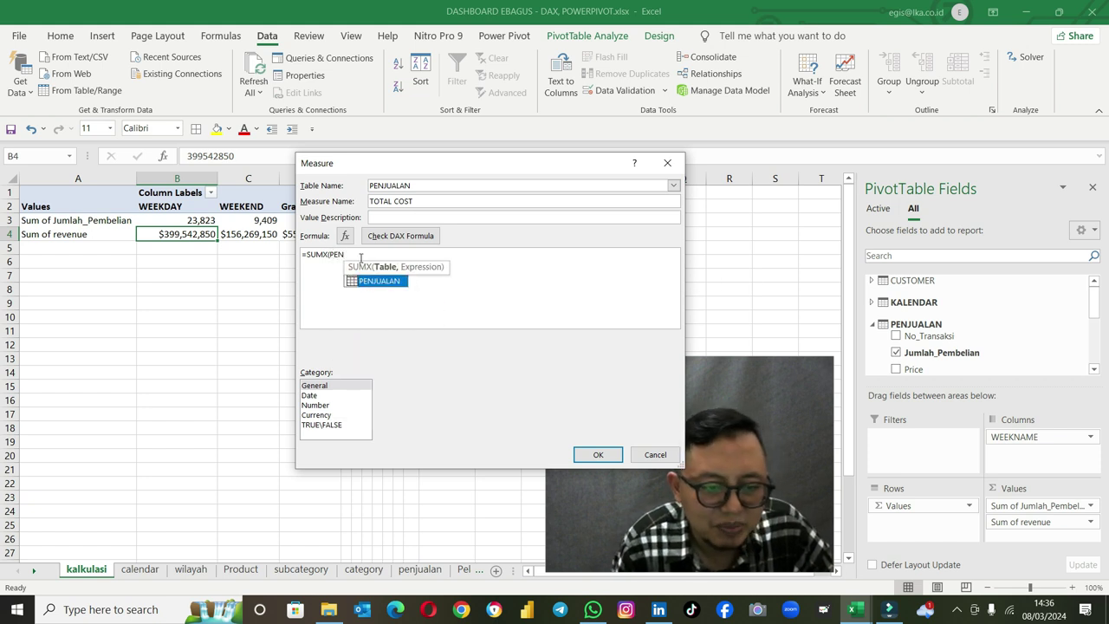
{"action": "double_click", "coordinate": [368, 285]}
{"action": "type", "text": ","}
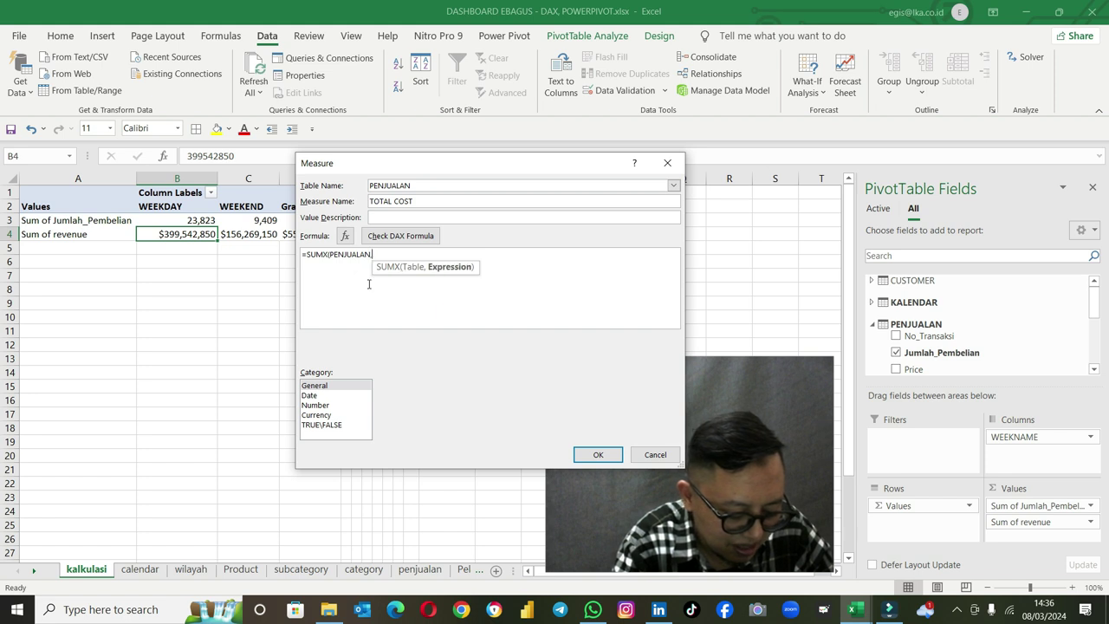
{"action": "type", "text": "JUM"}
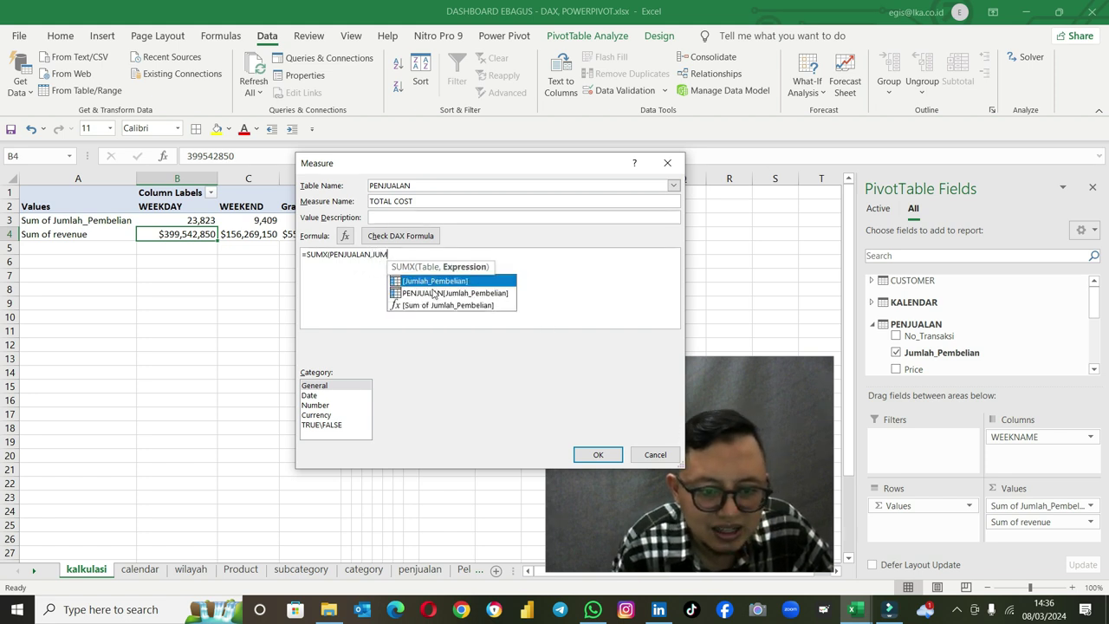
{"action": "double_click", "coordinate": [432, 294]}
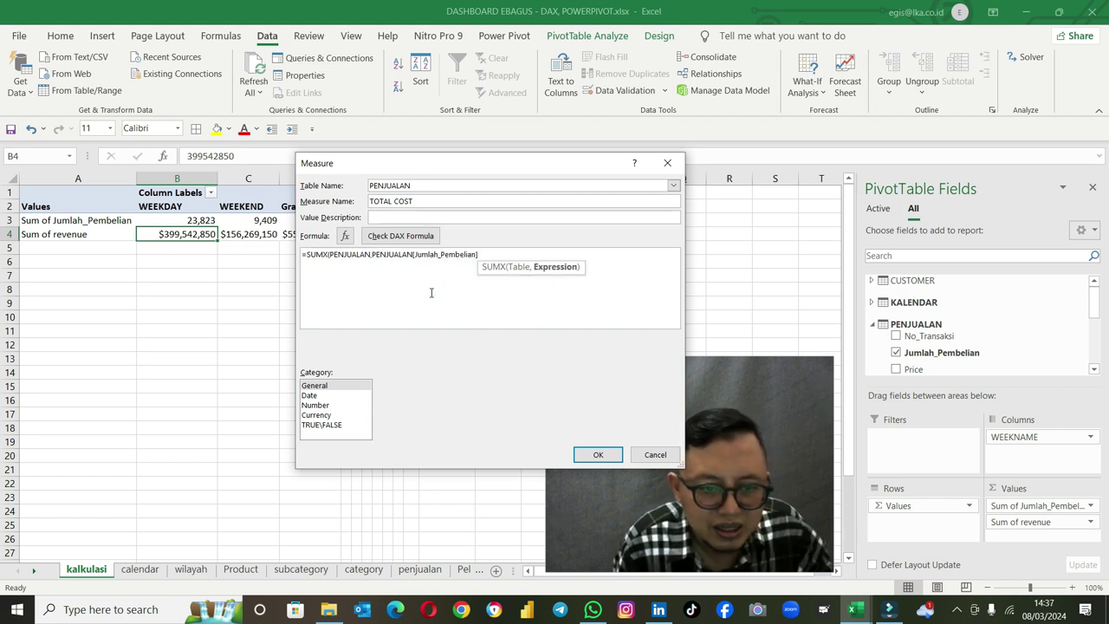
{"action": "type", "text": "*REL"}
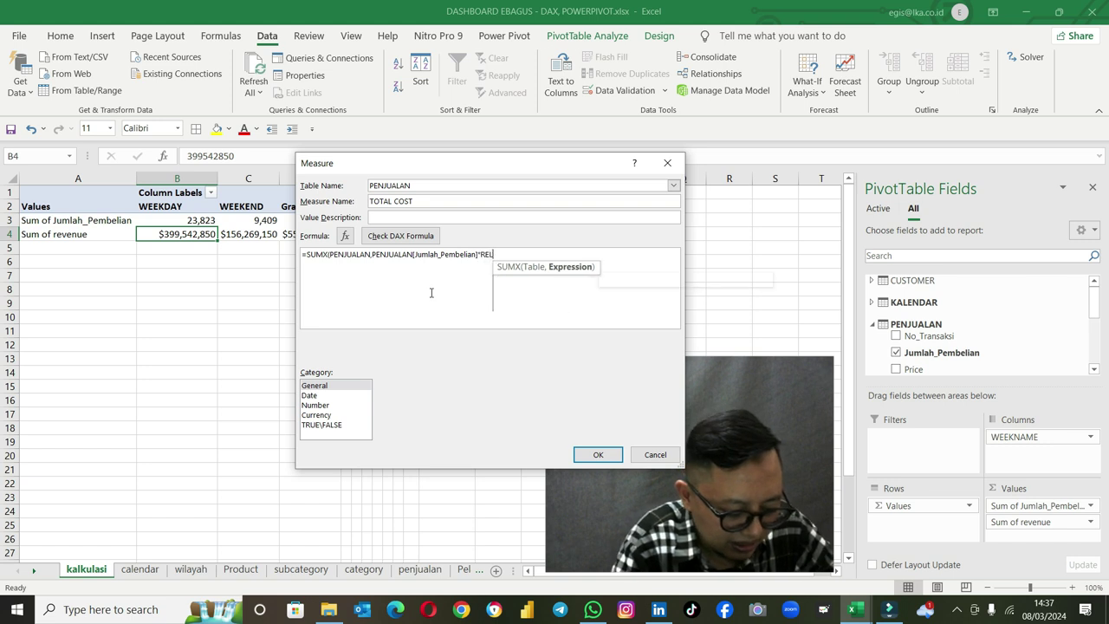
{"action": "type", "text": "ATED"}
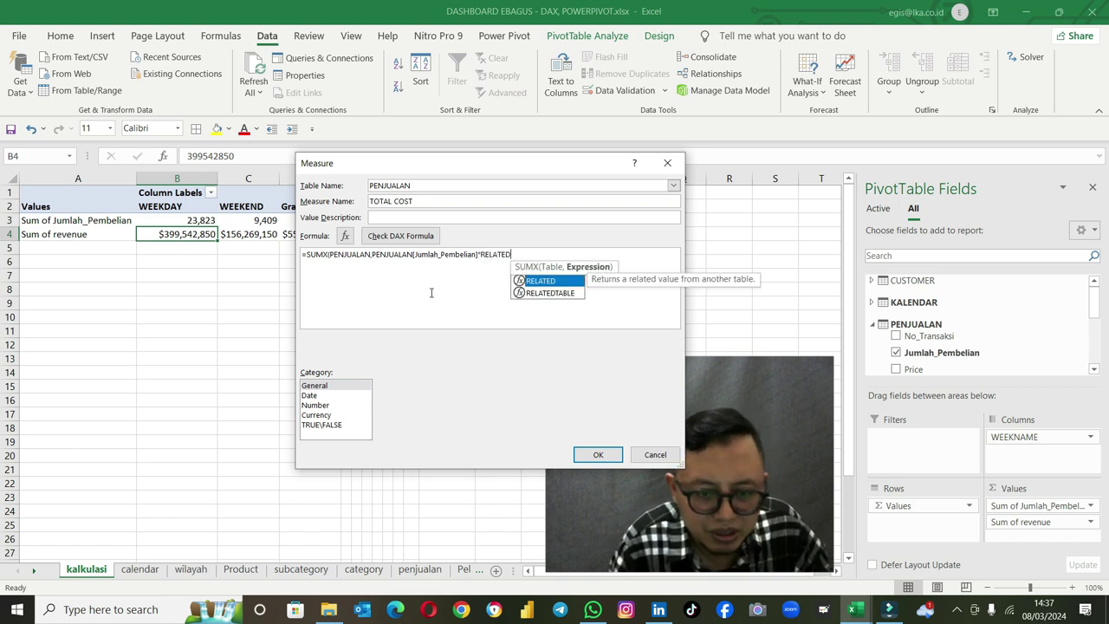
{"action": "type", "text": "(PRO"}
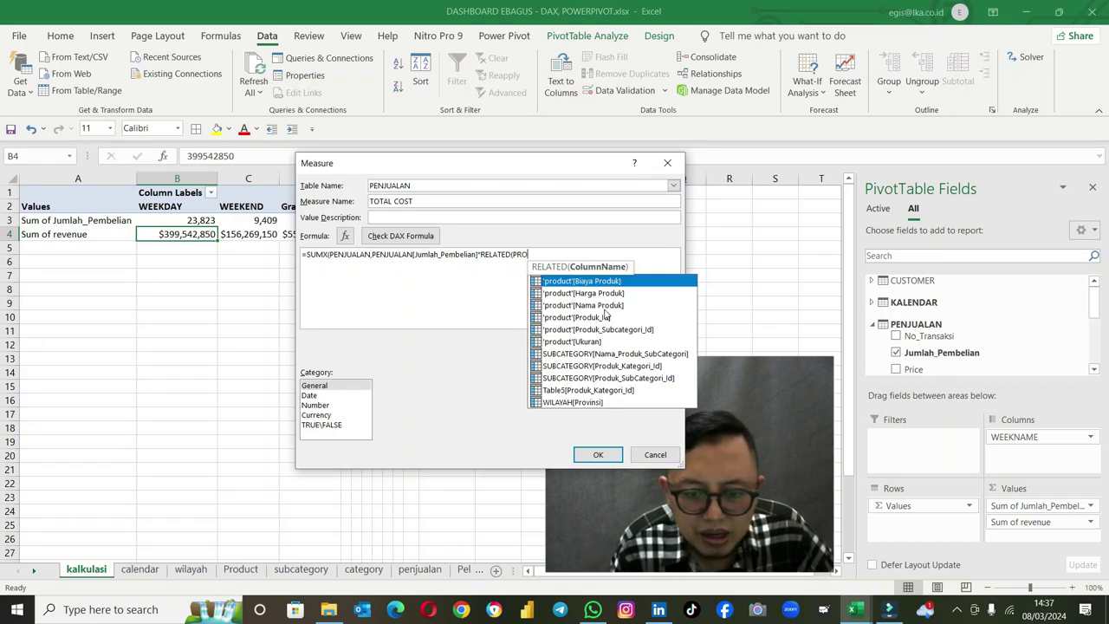
{"action": "double_click", "coordinate": [604, 288]}
{"action": "type", "text": ")"}
{"action": "left_click", "coordinate": [411, 236]}
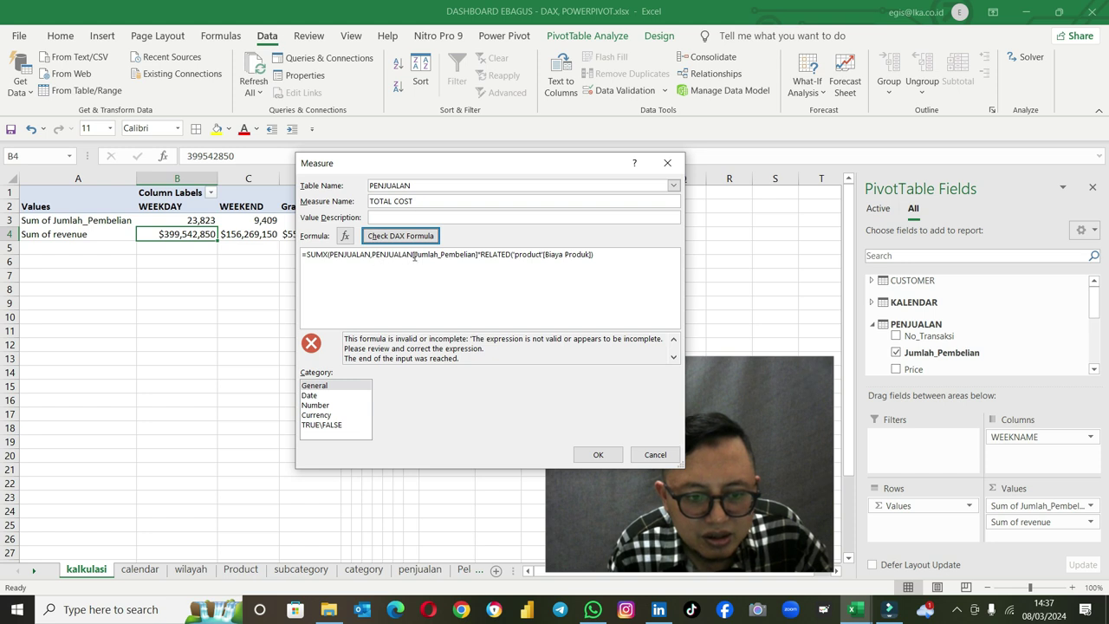
- Add the missing parentheses to the TOTAL COST formula and recheck it
{"action": "left_click", "coordinate": [374, 254]}
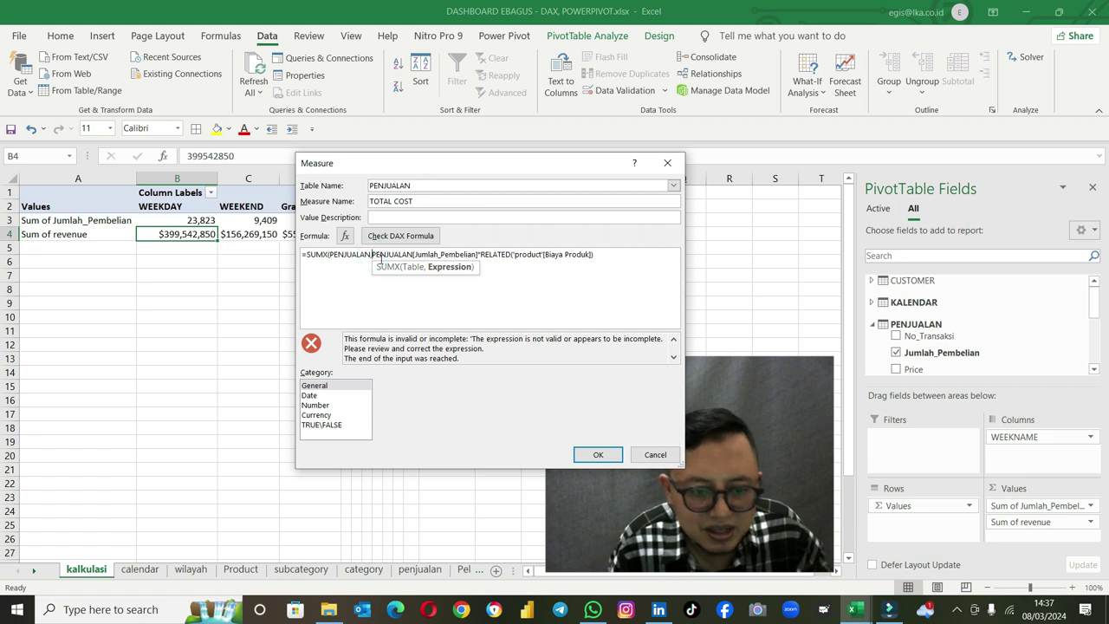
{"action": "type", "text": "("}
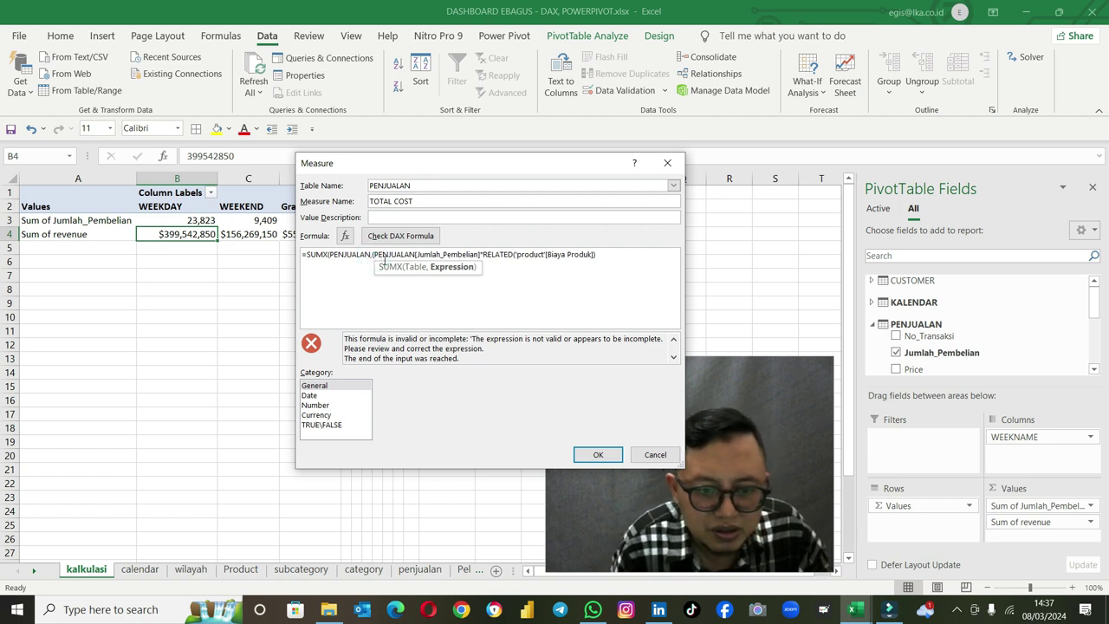
{"action": "left_click", "coordinate": [595, 254]}
{"action": "type", "text": ")"}
{"action": "left_click", "coordinate": [400, 237]}
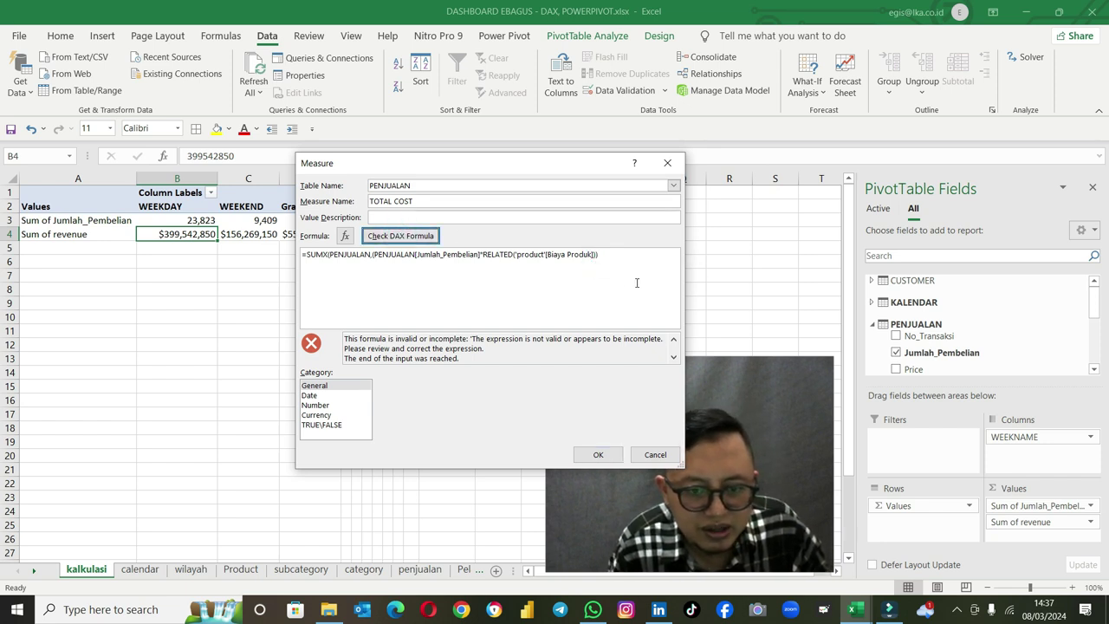
- Replace the formula with =SUMX(PENJUALAN,PENJ using autocomplete
{"action": "triple_click", "coordinate": [616, 255]}
{"action": "type", "text": "=SUMX("}
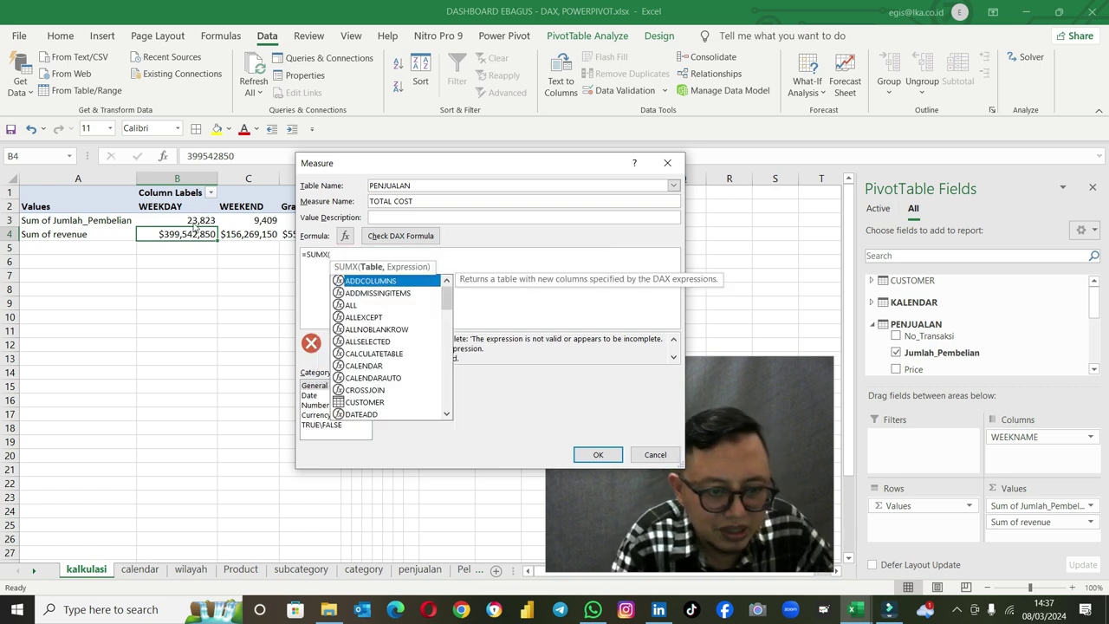
{"action": "type", "text": "PENJ"}
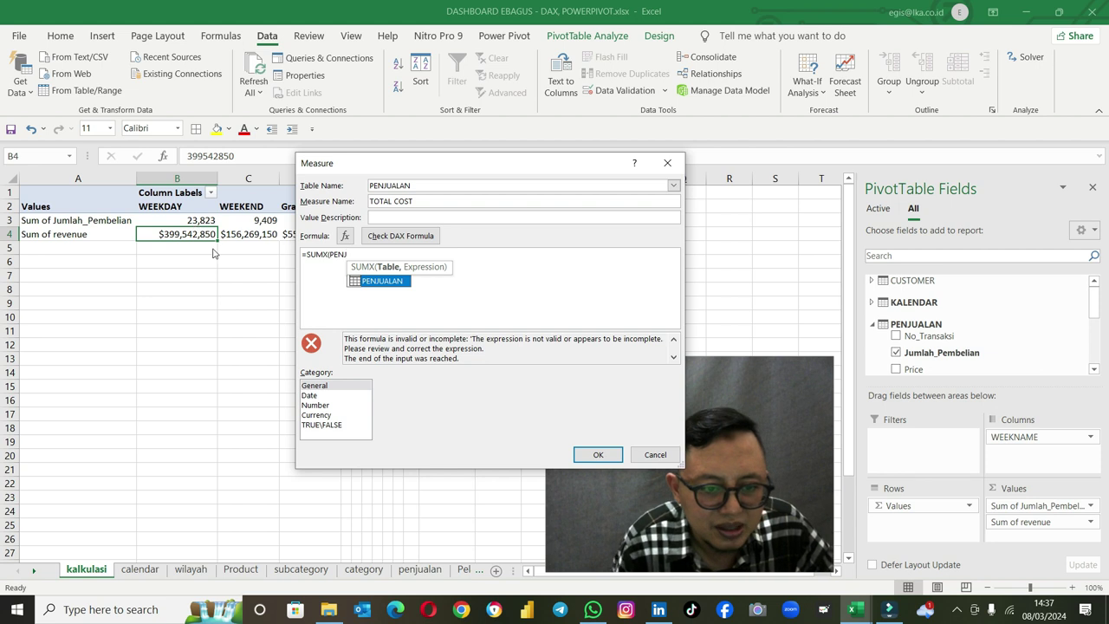
{"action": "double_click", "coordinate": [394, 283]}
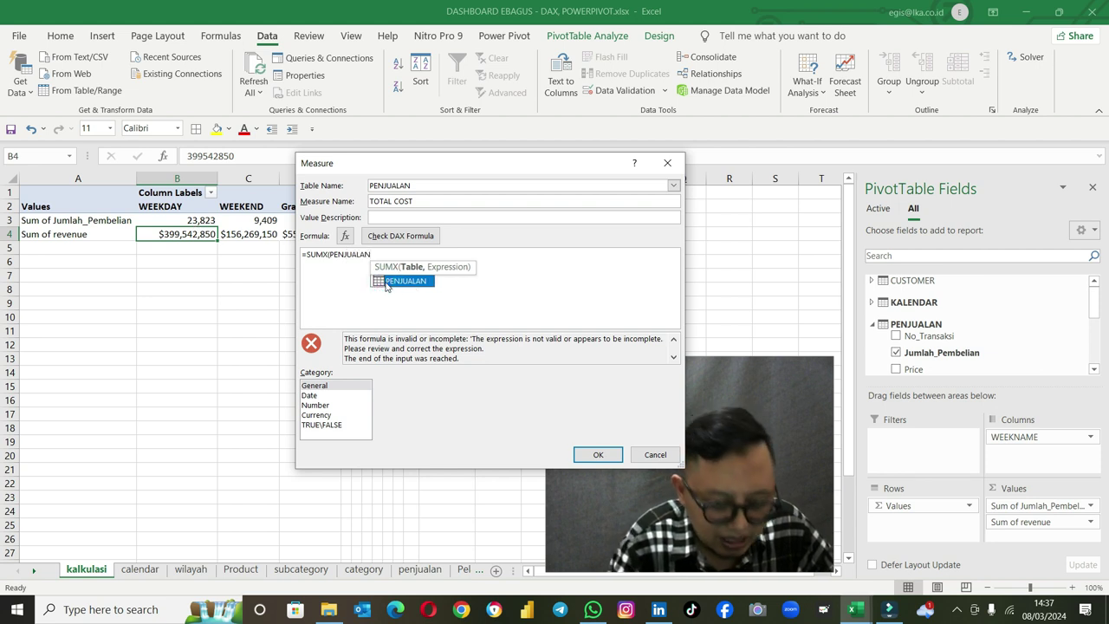
{"action": "type", "text": ",PENJ"}
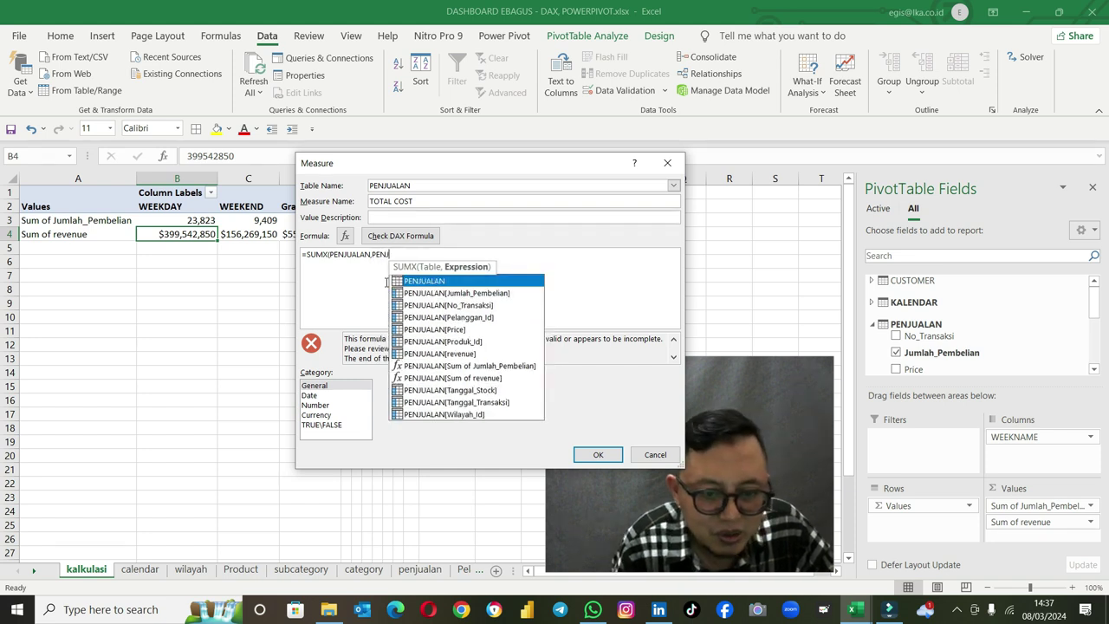
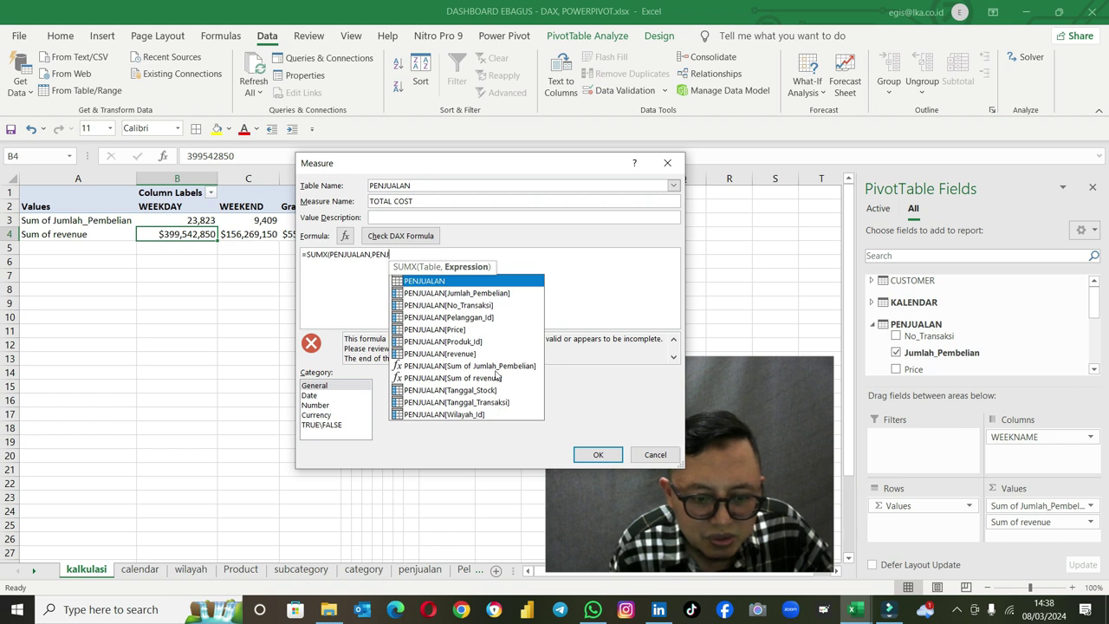
- Complete the TOTAL COST formula as SUMX of Jumlah_Pembelian times RELATED product Biaya Produk, and check it
{"action": "double_click", "coordinate": [465, 294]}
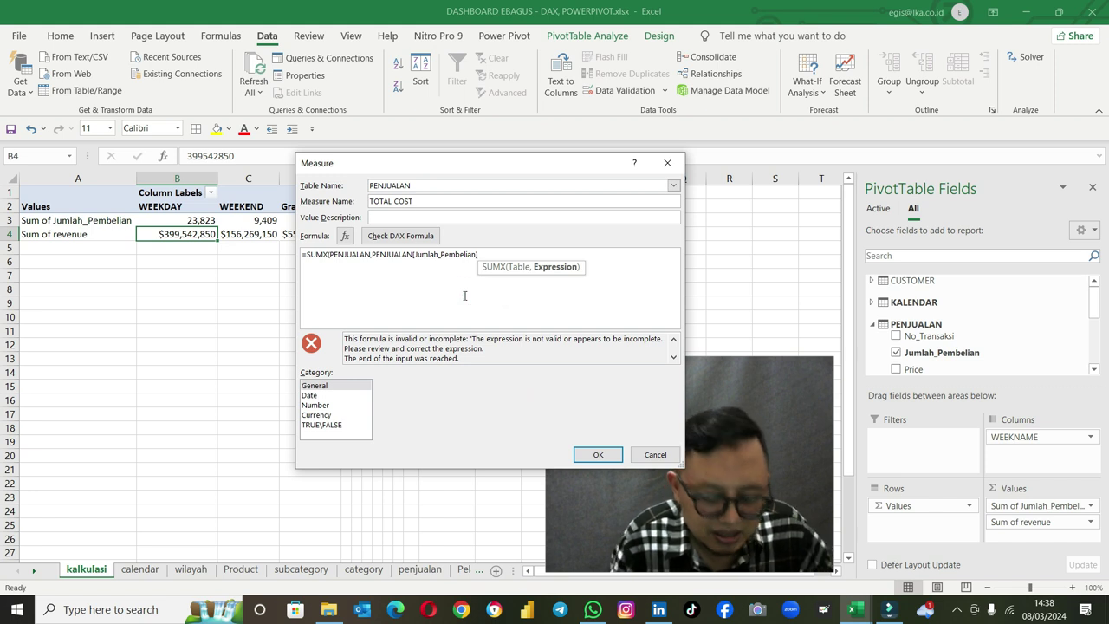
{"action": "type", "text": ")*"}
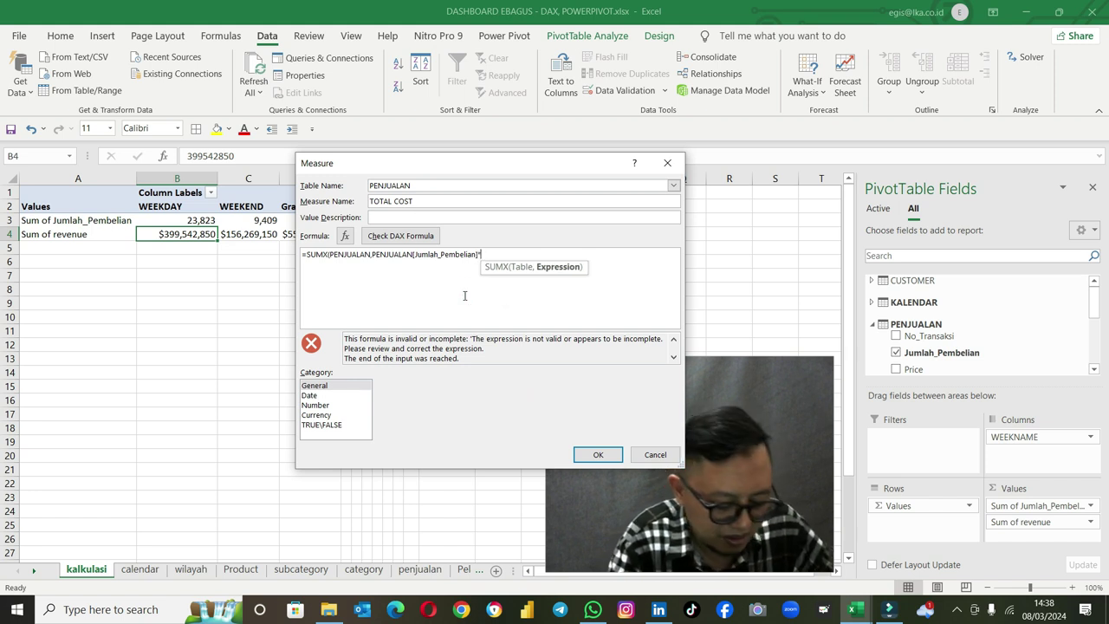
{"action": "type", "text": "PROD"}
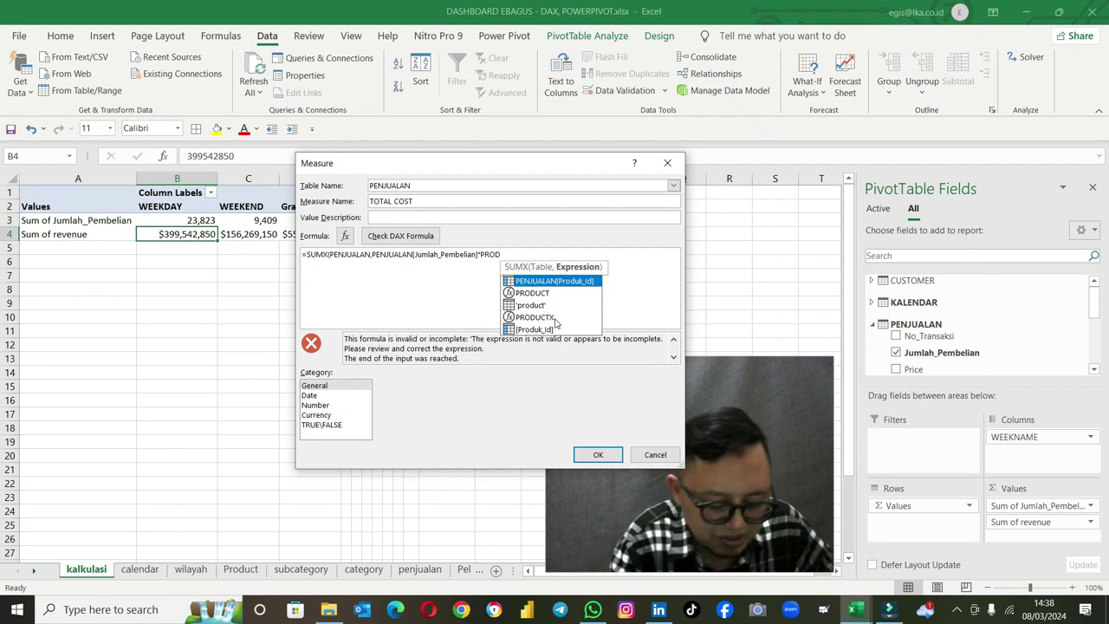
{"action": "key", "text": "BackSpace"}
{"action": "key", "text": "BackSpace"}
{"action": "key", "text": "BackSpace"}
{"action": "key", "text": "BackSpace"}
{"action": "type", "text": "RELA"}
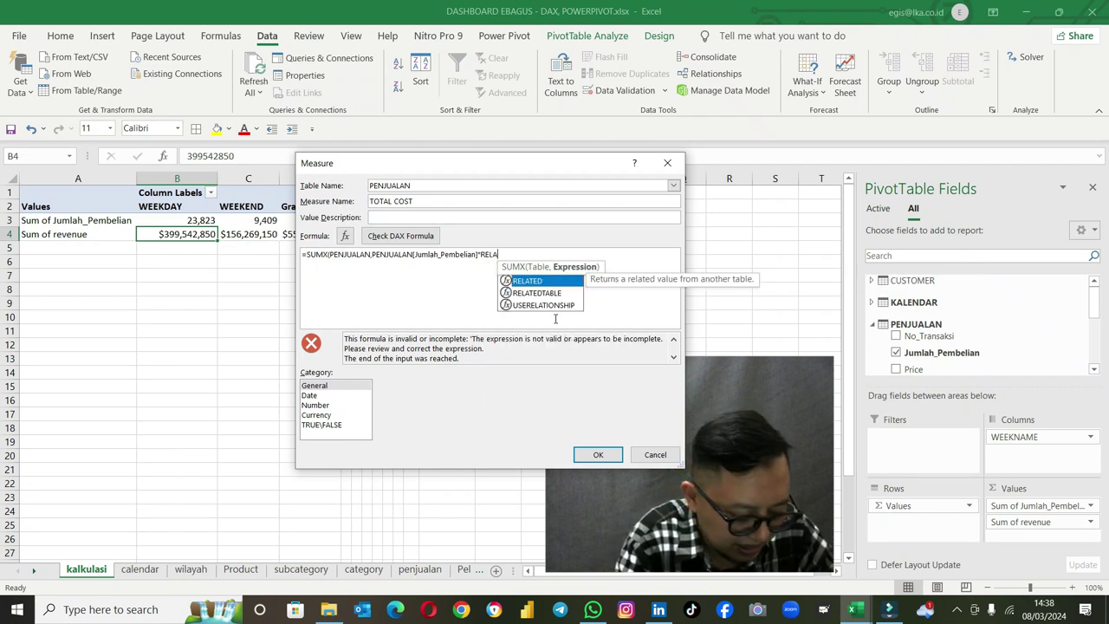
{"action": "type", "text": "TED("}
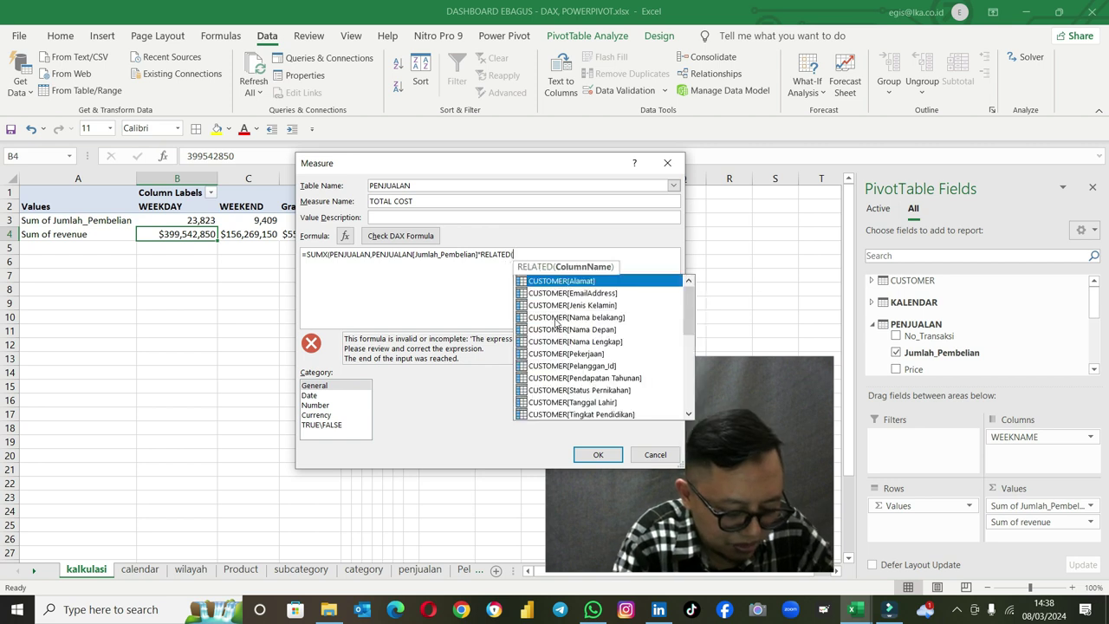
{"action": "type", "text": "PROD"}
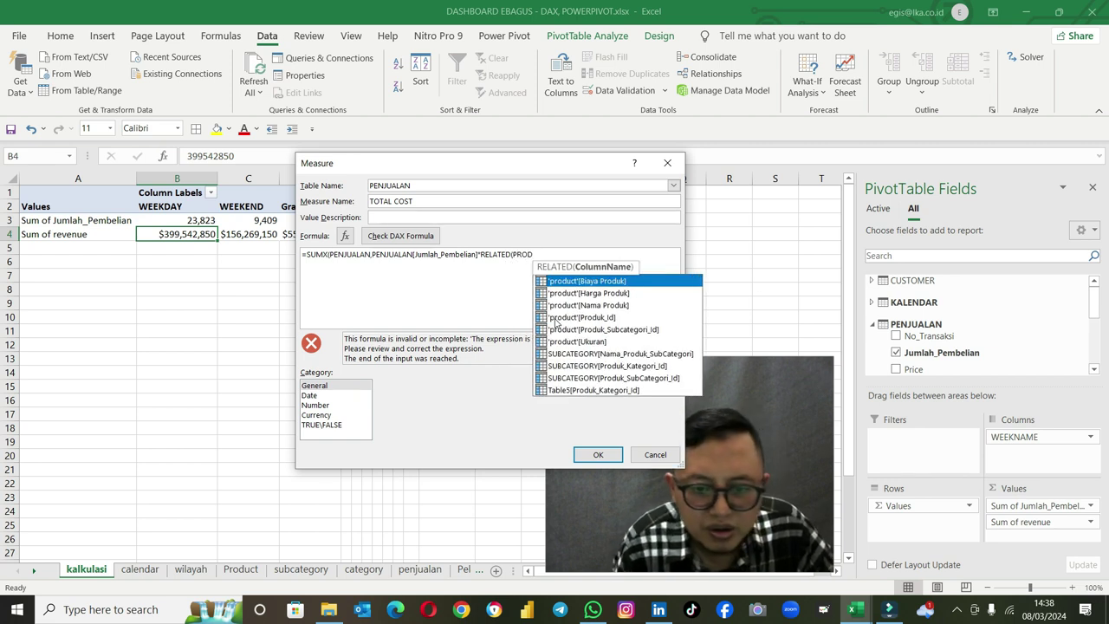
{"action": "double_click", "coordinate": [596, 284]}
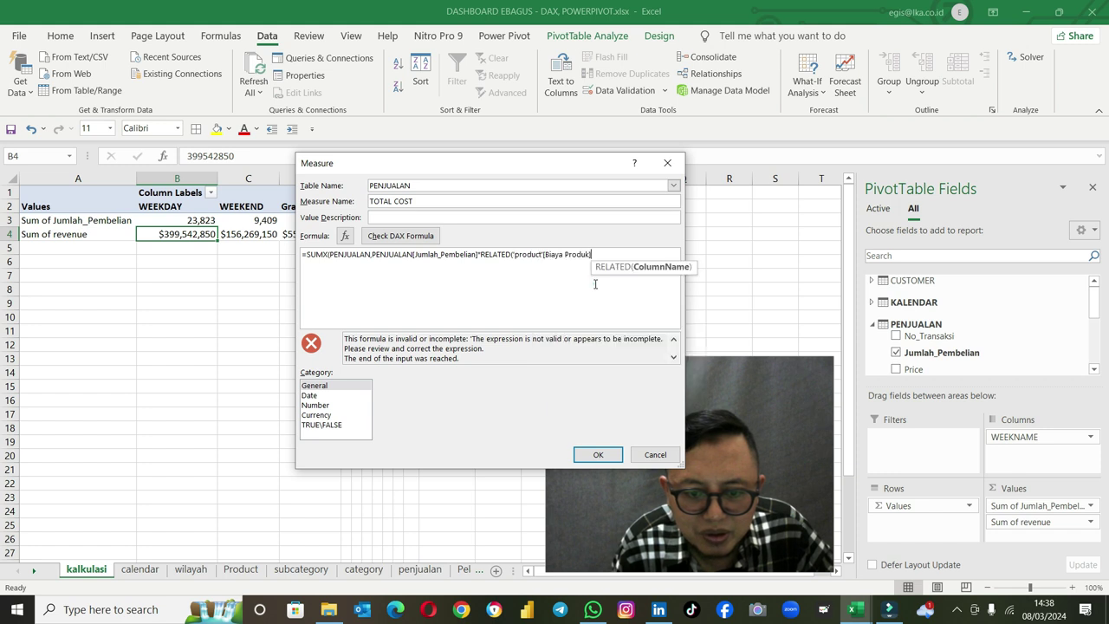
{"action": "type", "text": "))"}
{"action": "left_click", "coordinate": [397, 242]}
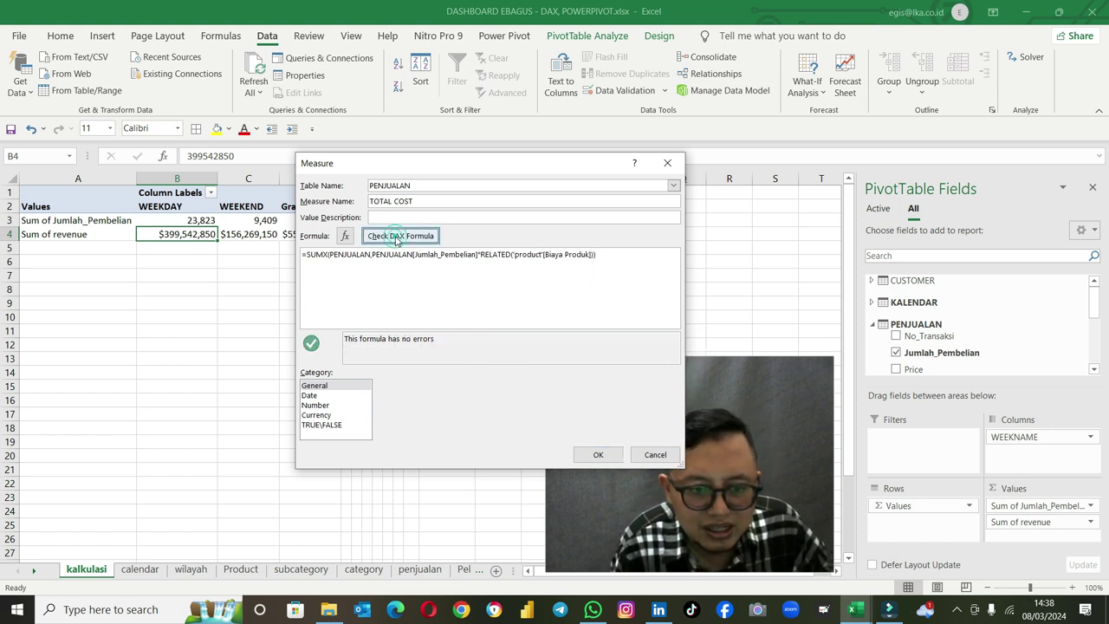
- Format TOTAL COST as currency with the Dutch (Suriname) symbol and save the measure
{"action": "left_click", "coordinate": [315, 414]}
{"action": "left_click", "coordinate": [559, 388]}
{"action": "left_click", "coordinate": [559, 386]}
{"action": "left_click", "coordinate": [559, 386]}
{"action": "left_click", "coordinate": [564, 317]}
{"action": "left_click", "coordinate": [598, 454]}
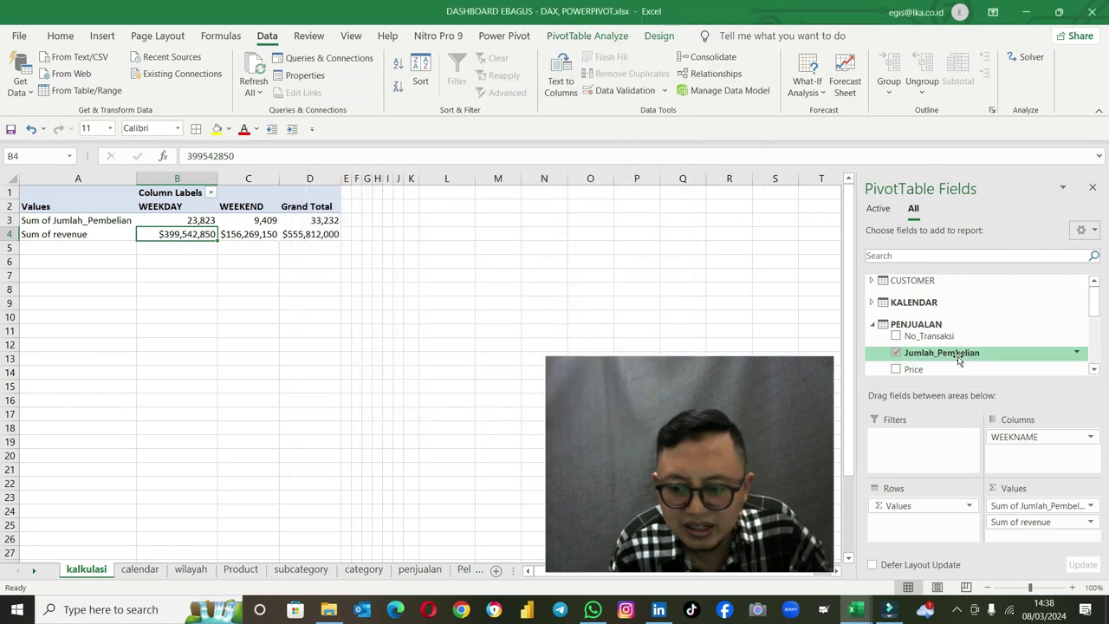
- Add TOTAL COST to the pivot table values
{"action": "scroll", "coordinate": [958, 358], "scroll_direction": "down", "scroll_amount": 2}
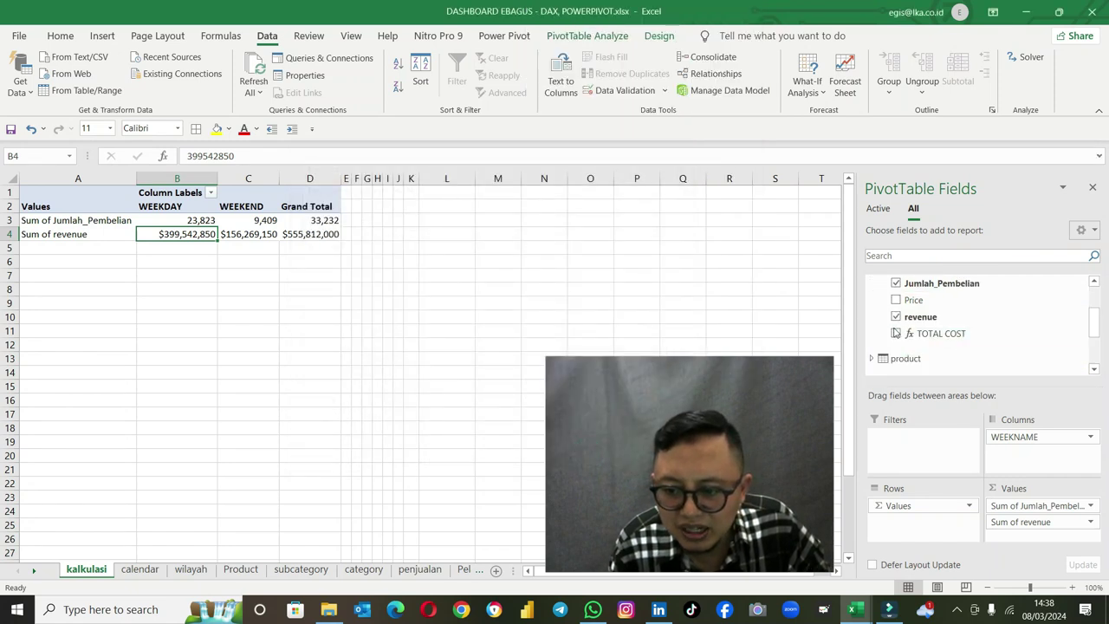
{"action": "mouse_move", "coordinate": [941, 334]}
{"action": "left_mouse_down"}
{"action": "mouse_move", "coordinate": [948, 401]}
{"action": "mouse_move", "coordinate": [1022, 537]}
{"action": "left_mouse_up"}
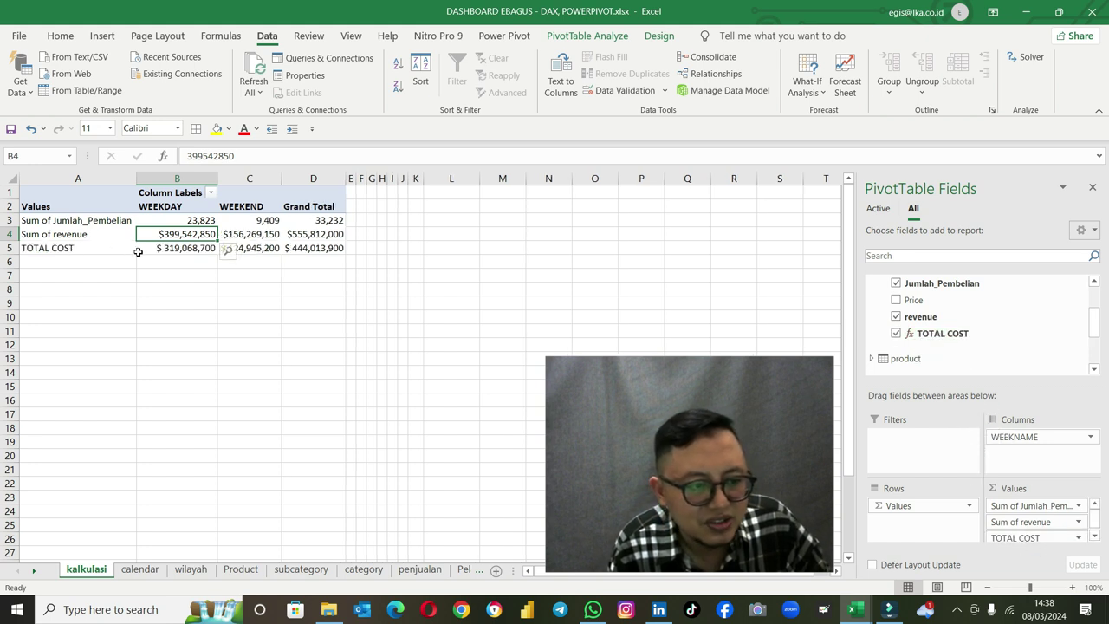
{"action": "scroll", "coordinate": [917, 324], "scroll_direction": "up", "scroll_amount": 2}
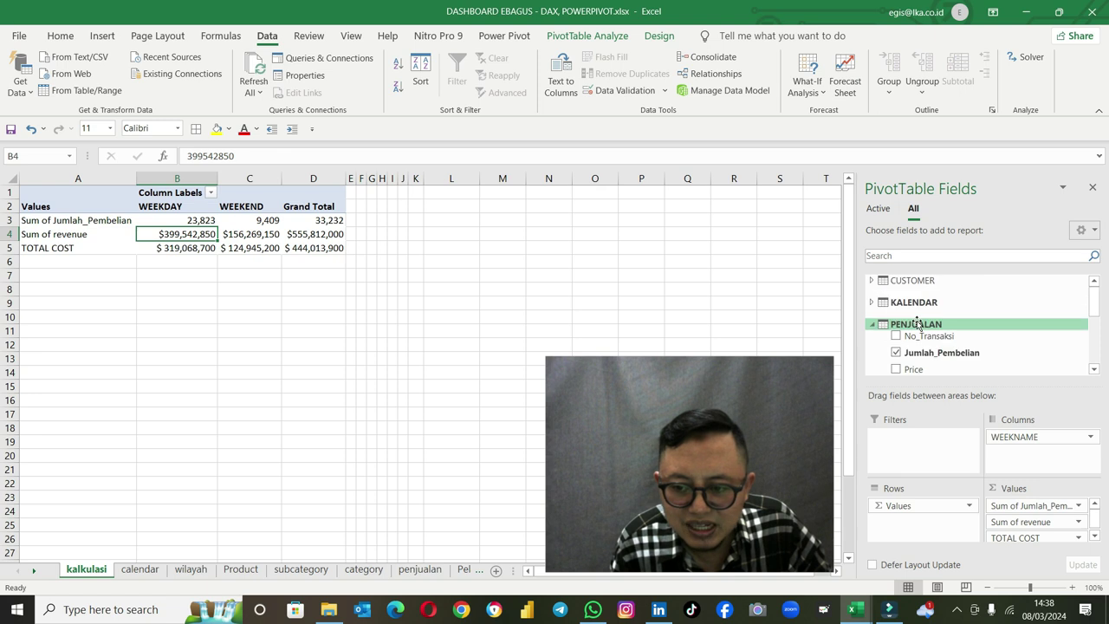
{"action": "right_click", "coordinate": [917, 325]}
{"action": "left_click", "coordinate": [940, 338]}
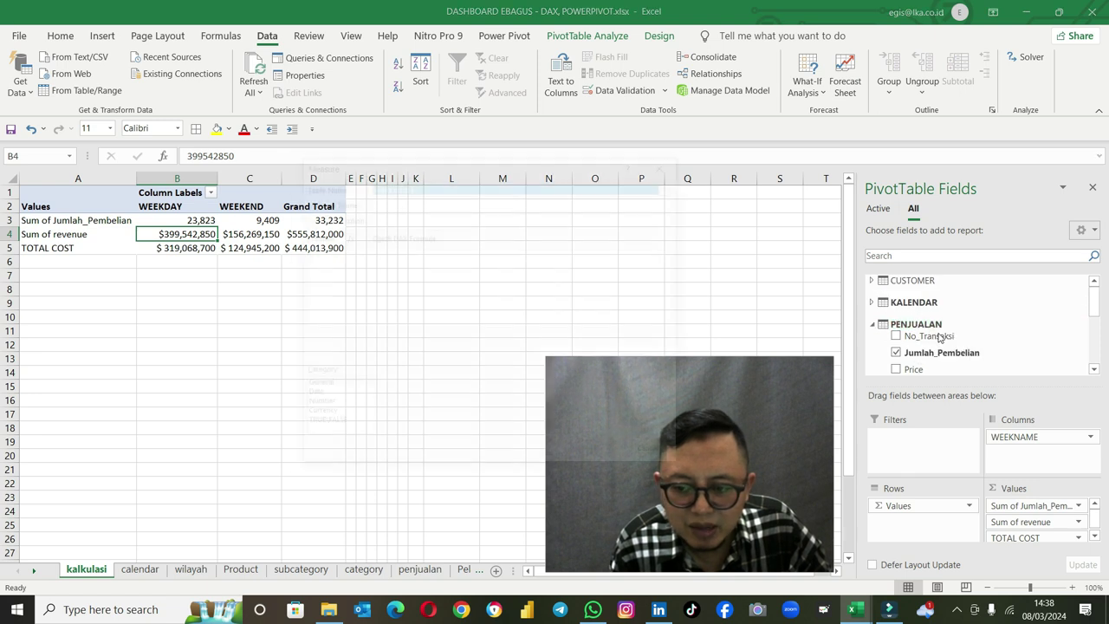
{"action": "left_click", "coordinate": [395, 201]}
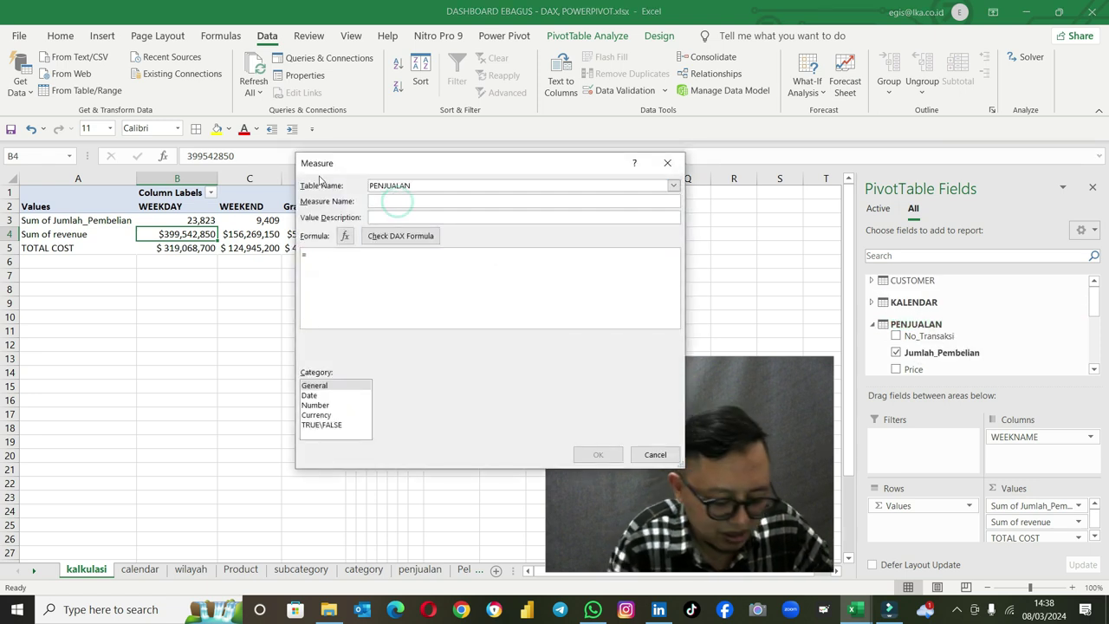
{"action": "type", "text": "TPT"}
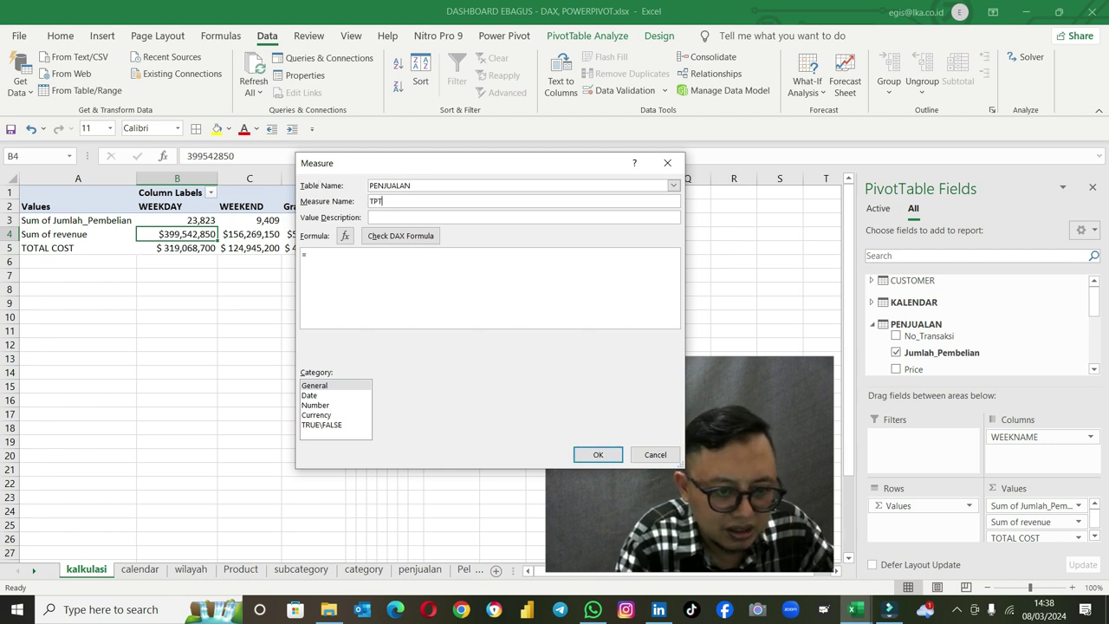
{"action": "key", "text": "BackSpace"}
{"action": "key", "text": "BackSpace"}
{"action": "type", "text": "otal"}
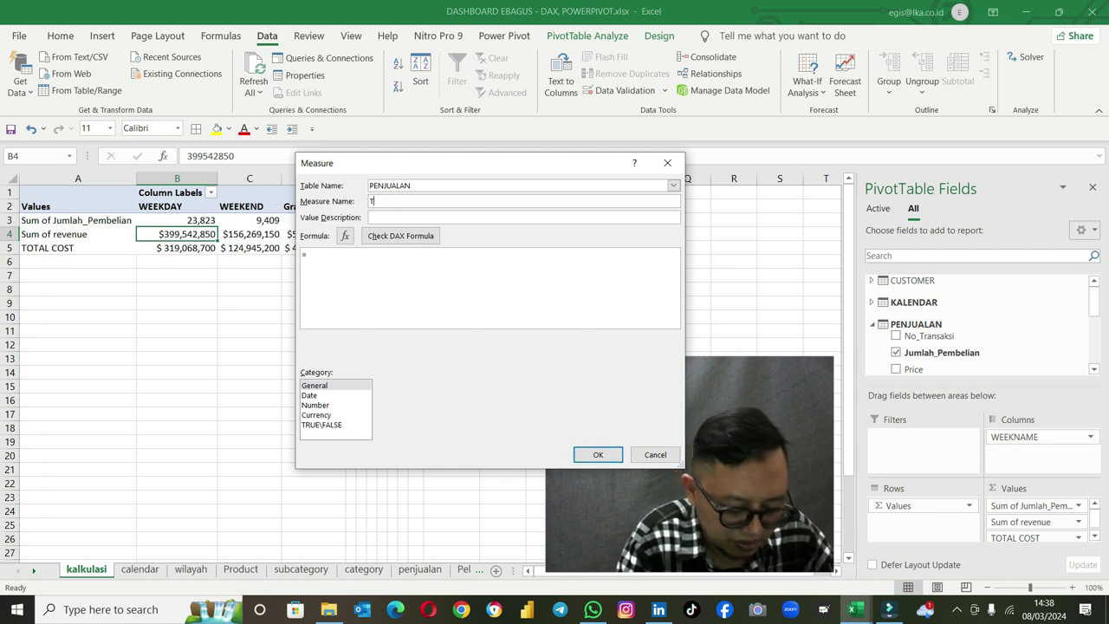
{"action": "type", "text": " Profit"}
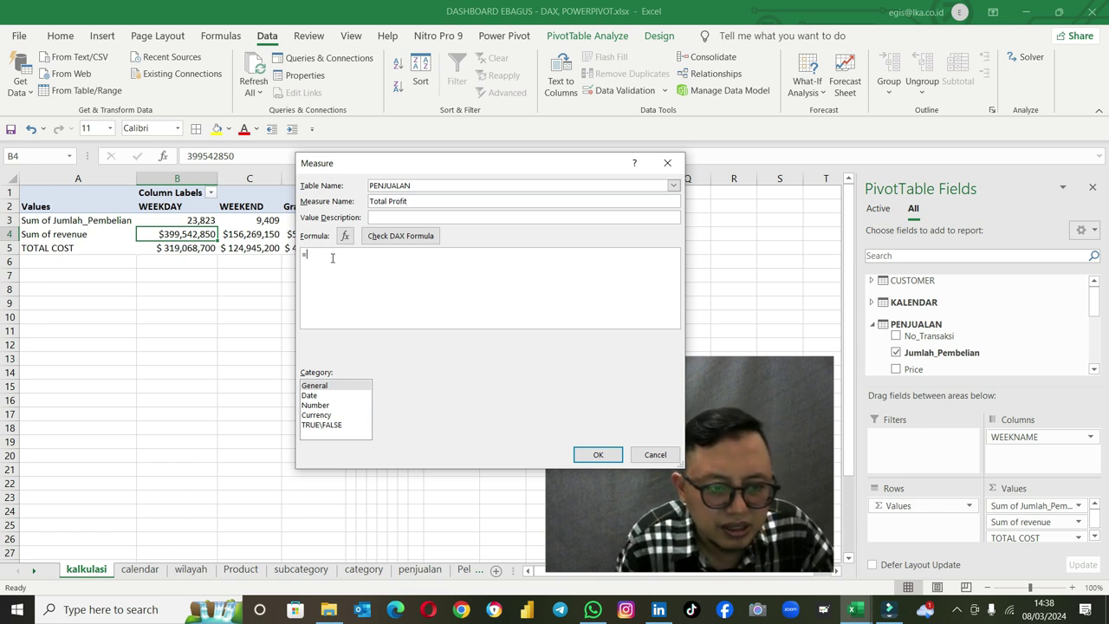
{"action": "left_click", "coordinate": [331, 257]}
{"action": "type", "text": "J"}
{"action": "key", "text": "BackSpace"}
{"action": "type", "text": "re"}
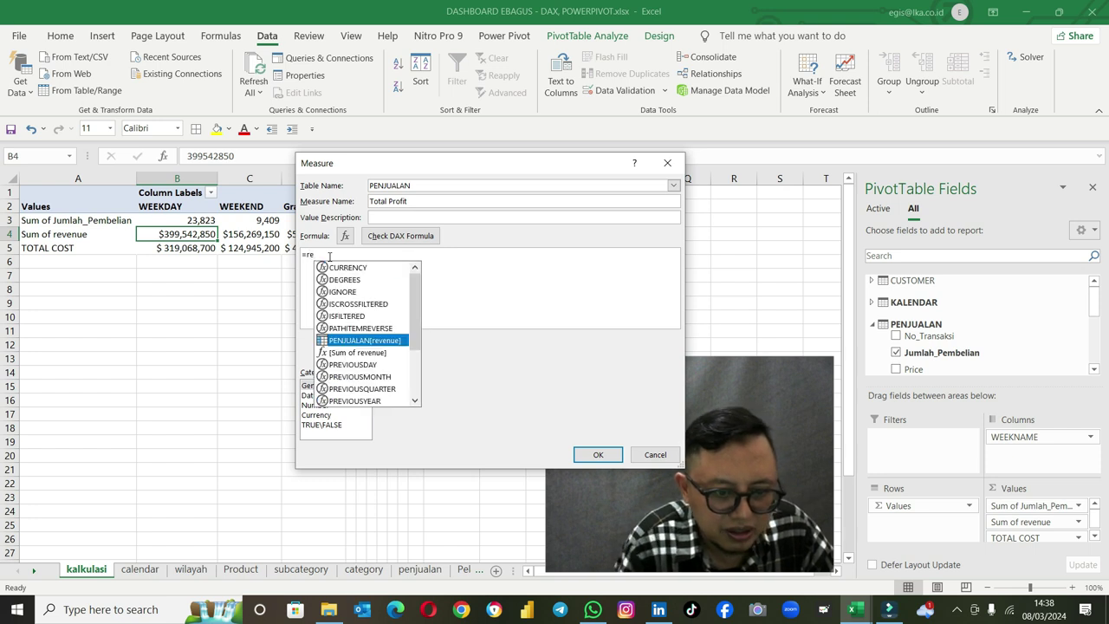
{"action": "double_click", "coordinate": [365, 341]}
{"action": "type", "text": "-tot"}
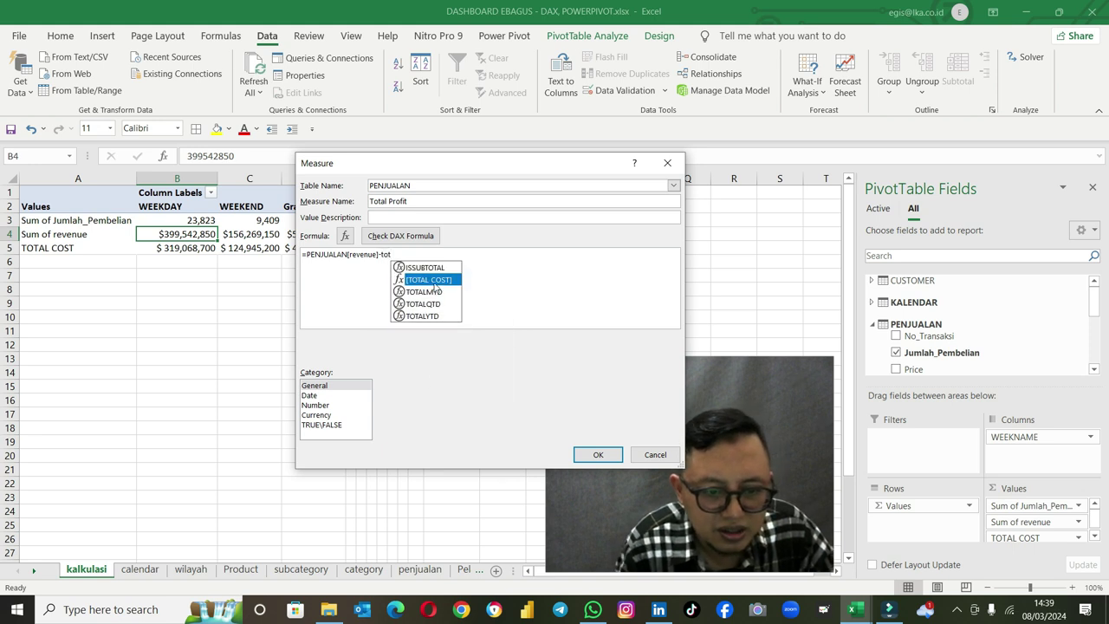
{"action": "double_click", "coordinate": [433, 281]}
{"action": "left_click", "coordinate": [407, 236]}
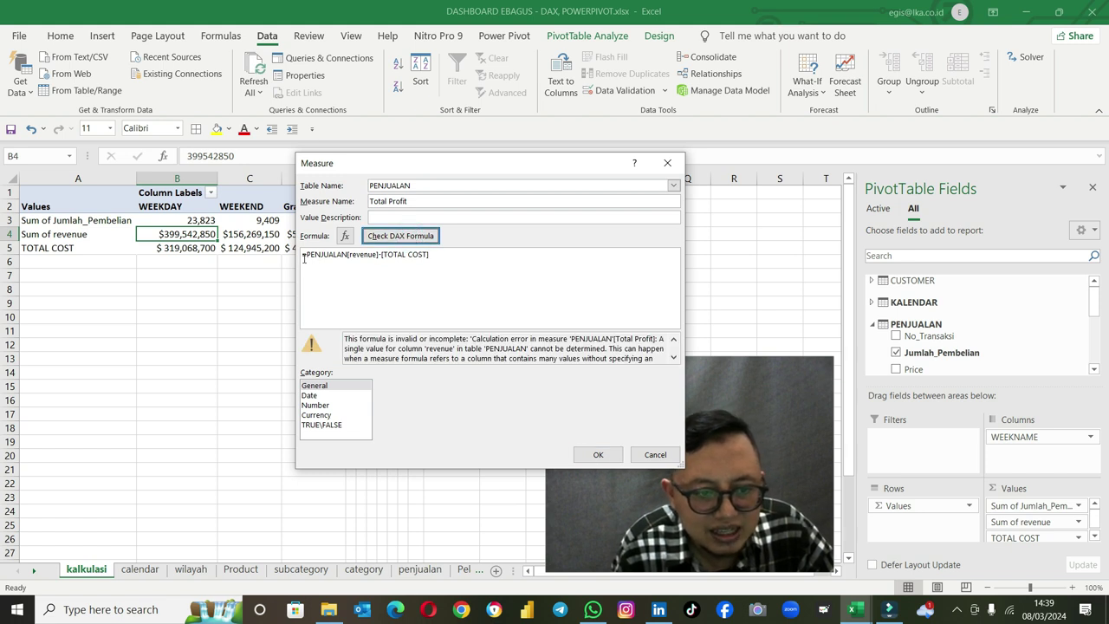
{"action": "left_click_drag", "start_coordinate": [305, 255], "coordinate": [373, 255]}
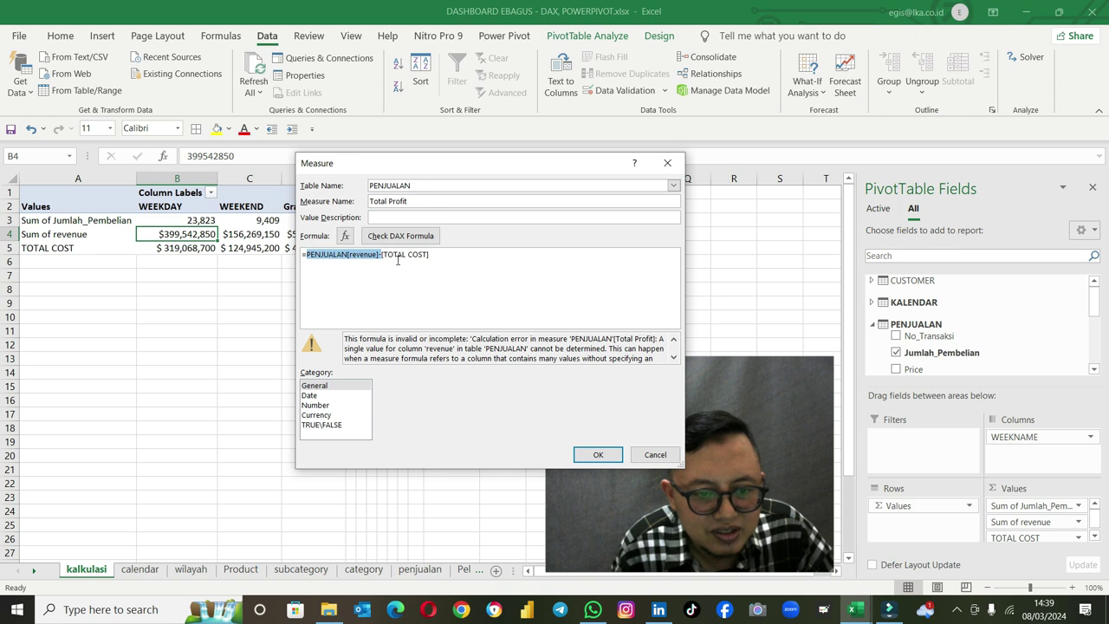
{"action": "left_click_drag", "start_coordinate": [384, 255], "coordinate": [413, 255]}
{"action": "left_click", "coordinate": [655, 454]}
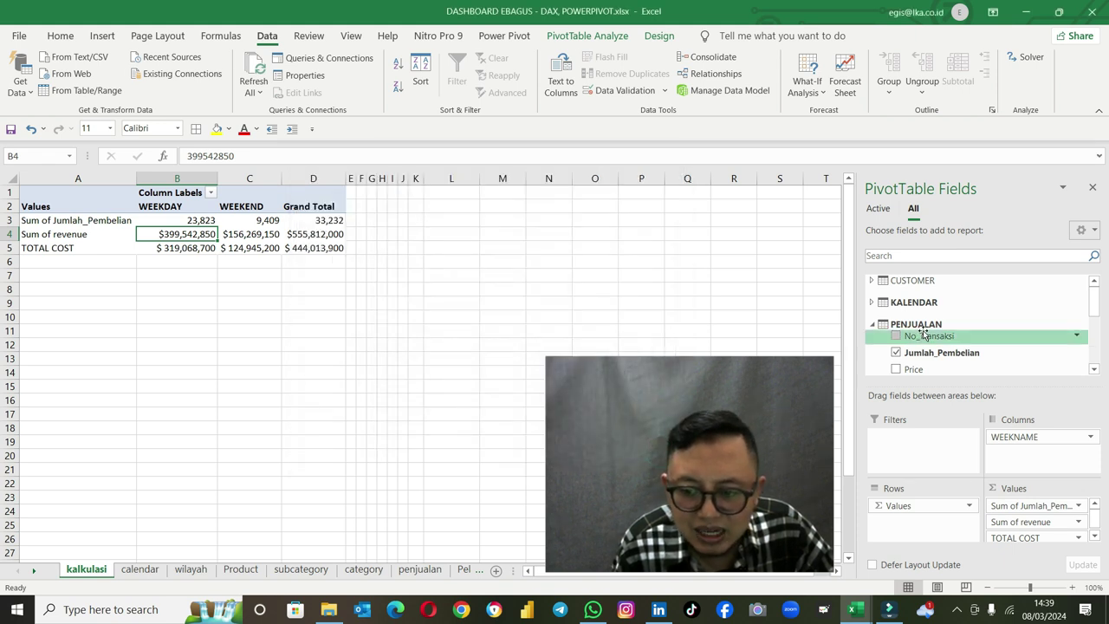
- Start a new PENJUALAN measure named omzet
{"action": "right_click", "coordinate": [924, 335]}
{"action": "left_click", "coordinate": [945, 338]}
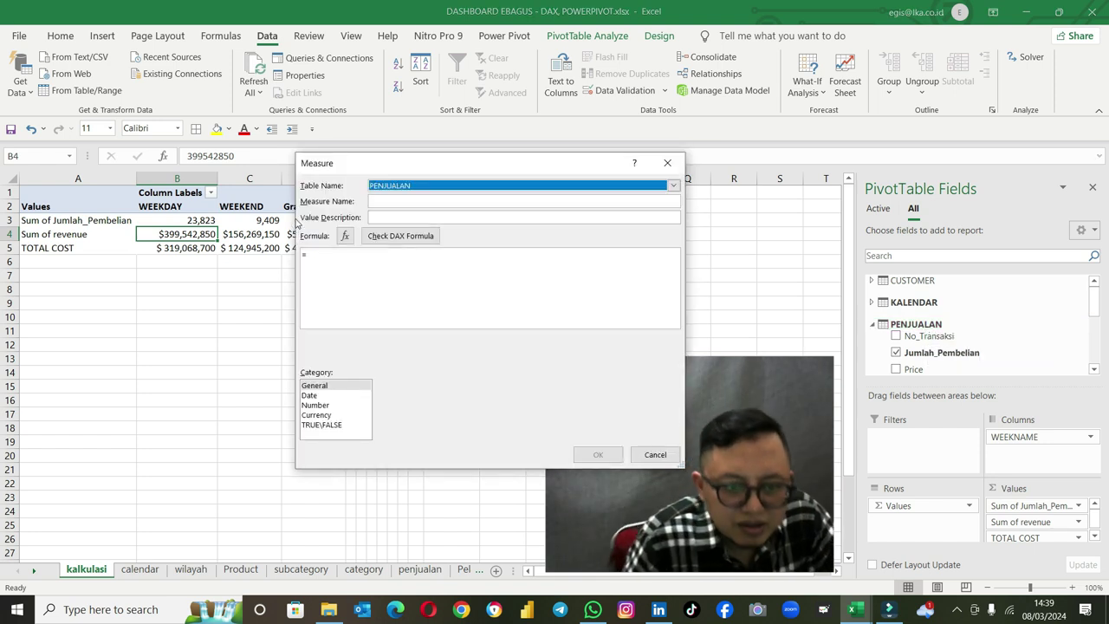
{"action": "left_click", "coordinate": [388, 202]}
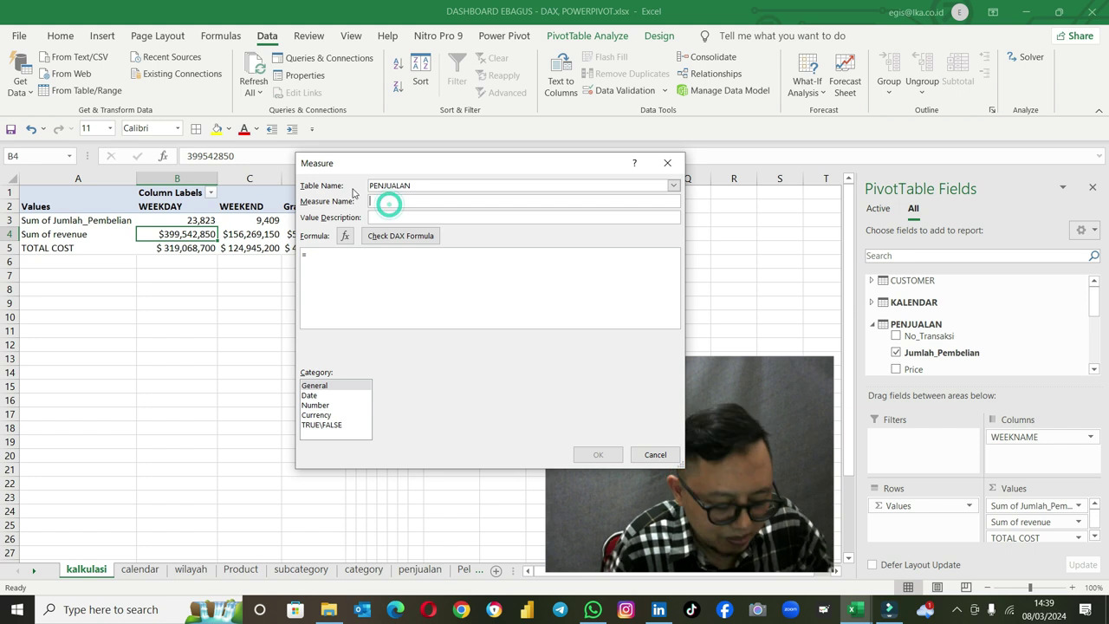
{"action": "type", "text": "omzet"}
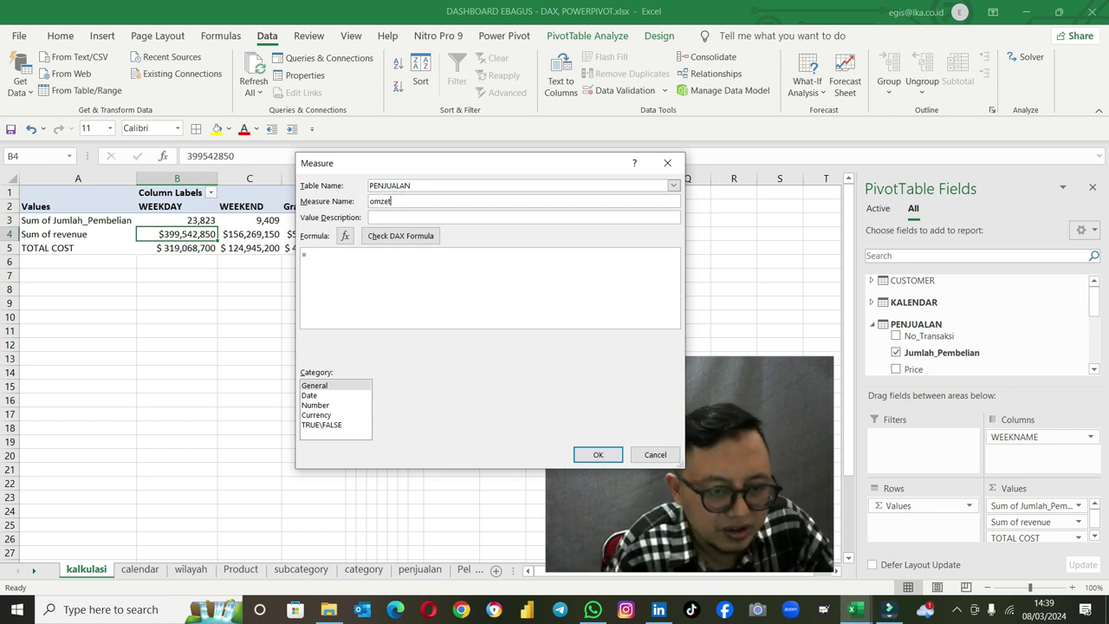
- Enter the formula =SUMX(PENJUALAN,PENJUALAN[Jumlah_Pembelian]*RELATED('product'[Harga Produk]))
{"action": "left_click", "coordinate": [320, 259]}
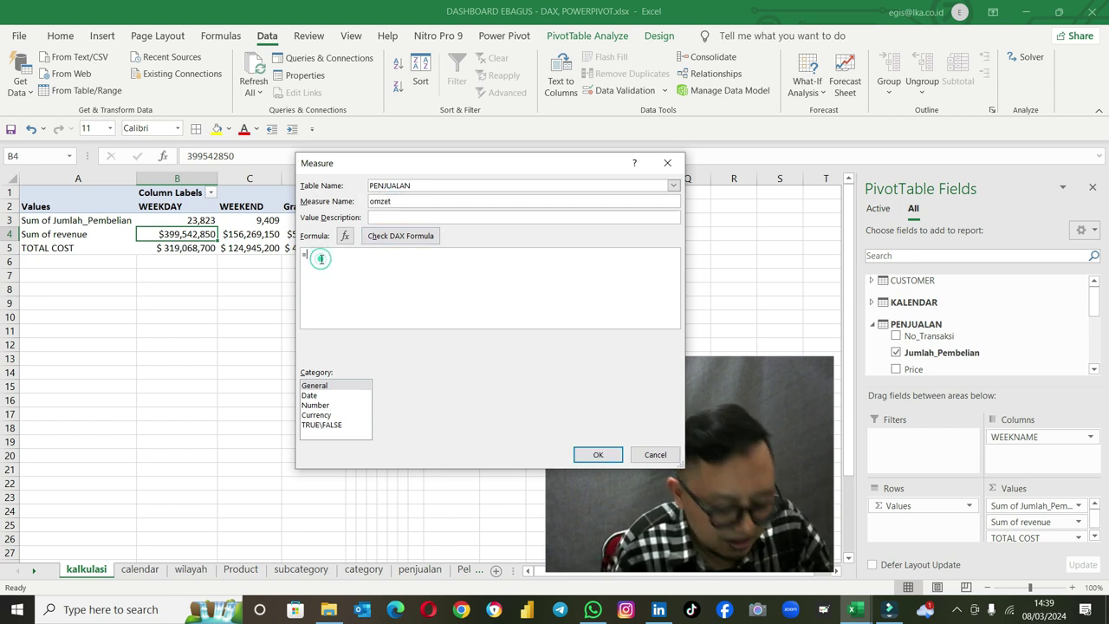
{"action": "type", "text": "sumx("}
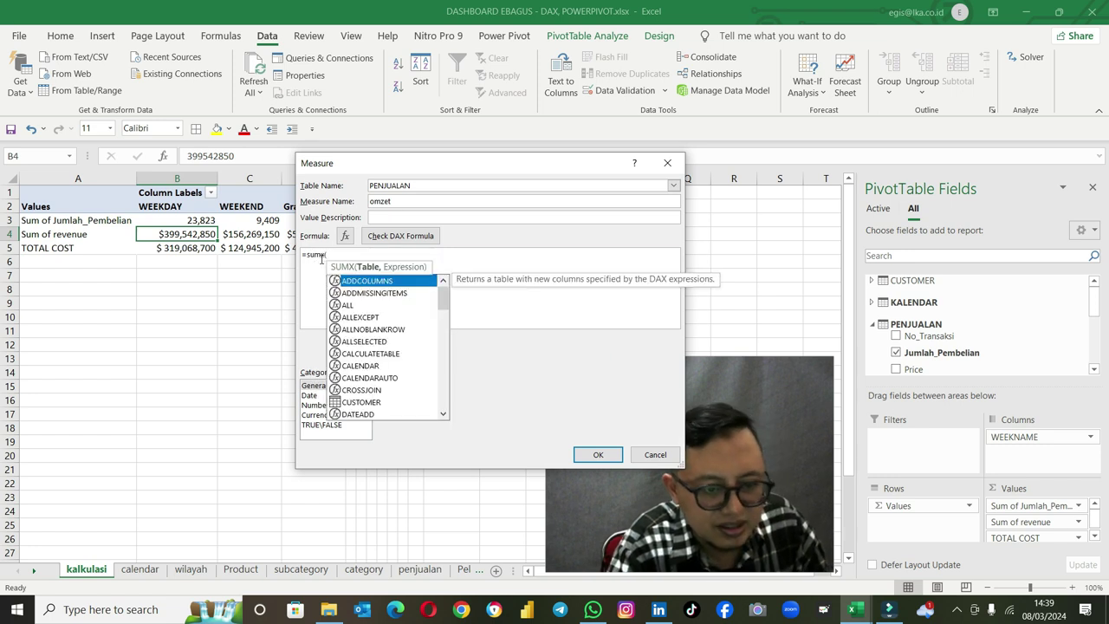
{"action": "type", "text": "penj"}
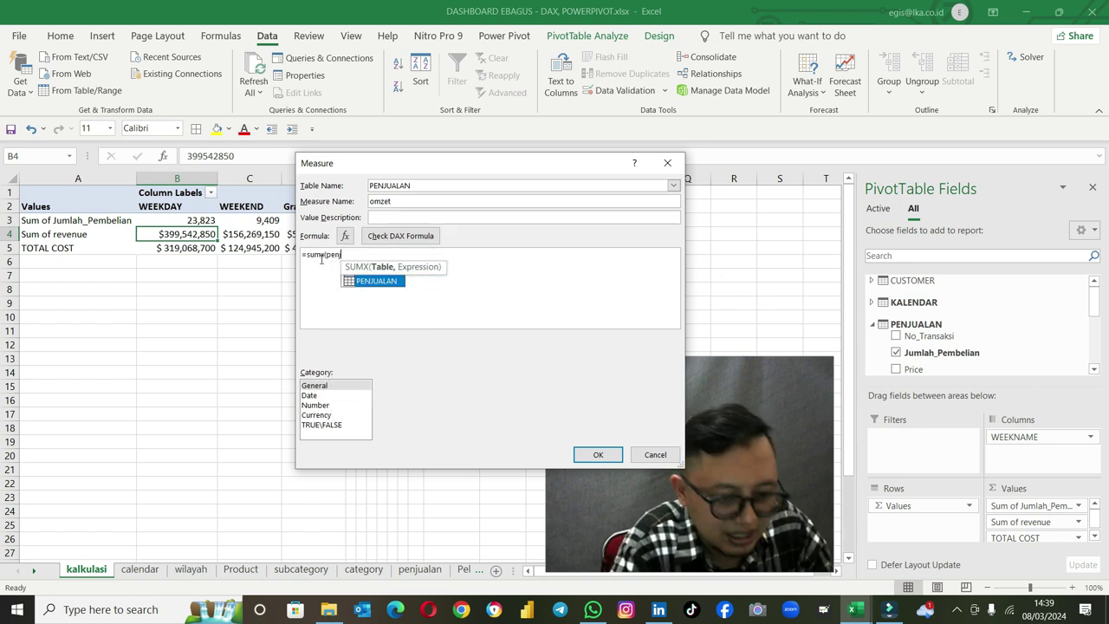
{"action": "double_click", "coordinate": [395, 281]}
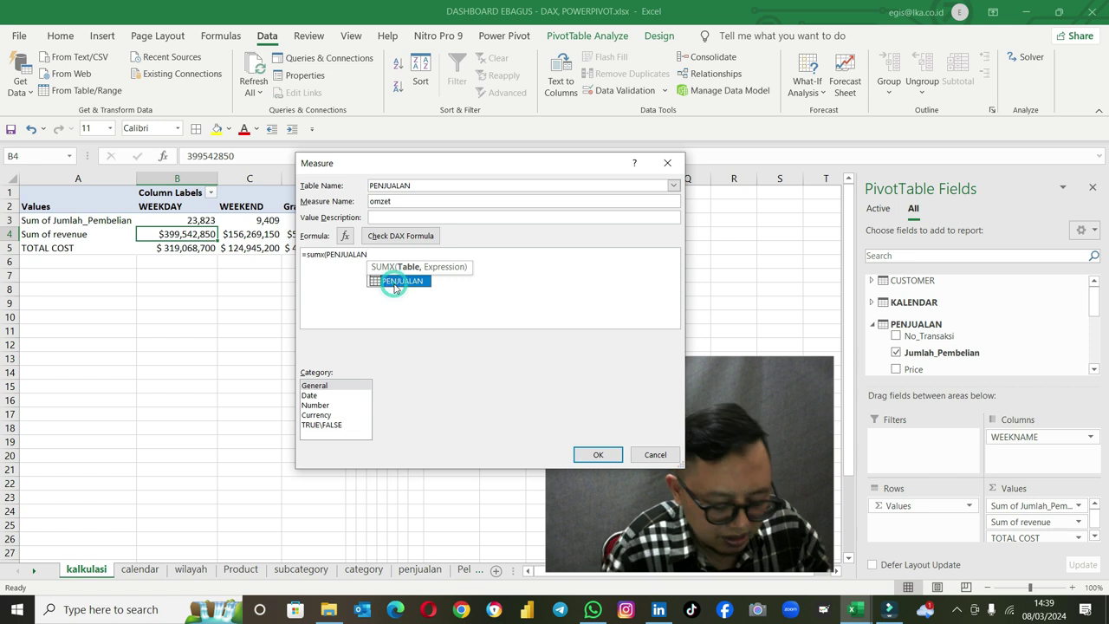
{"action": "type", "text": ","}
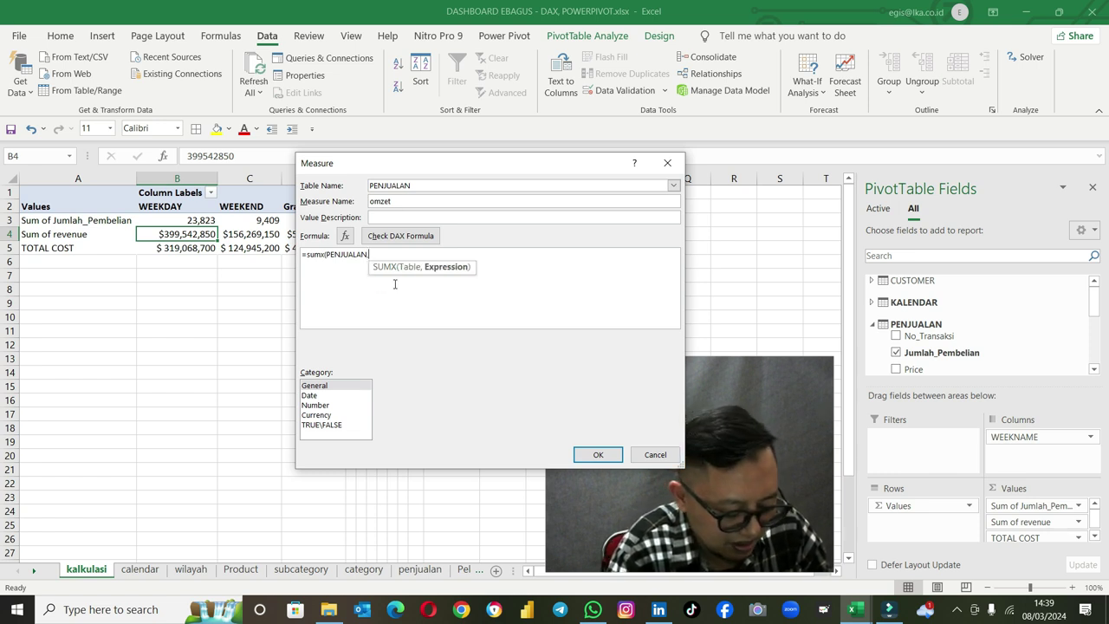
{"action": "type", "text": "jum"}
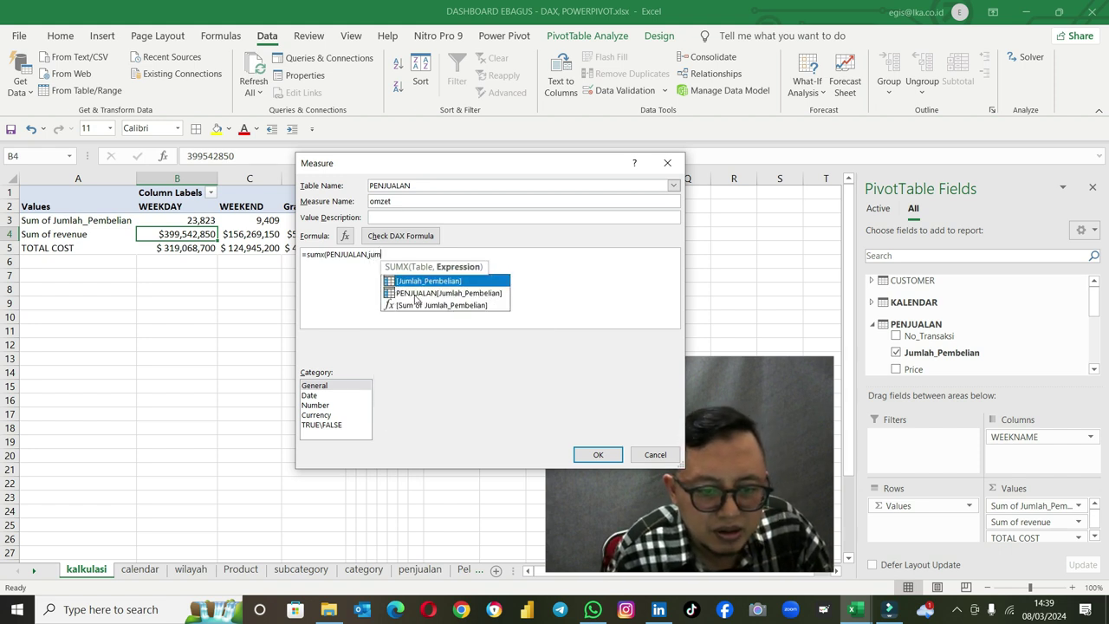
{"action": "double_click", "coordinate": [416, 295]}
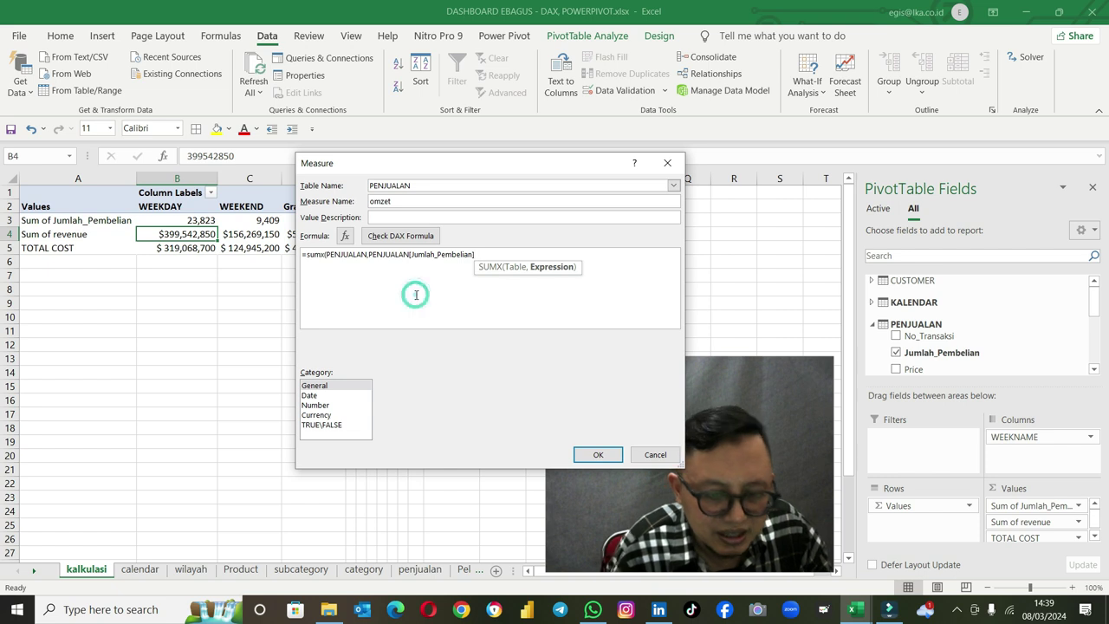
{"action": "type", "text": "related("}
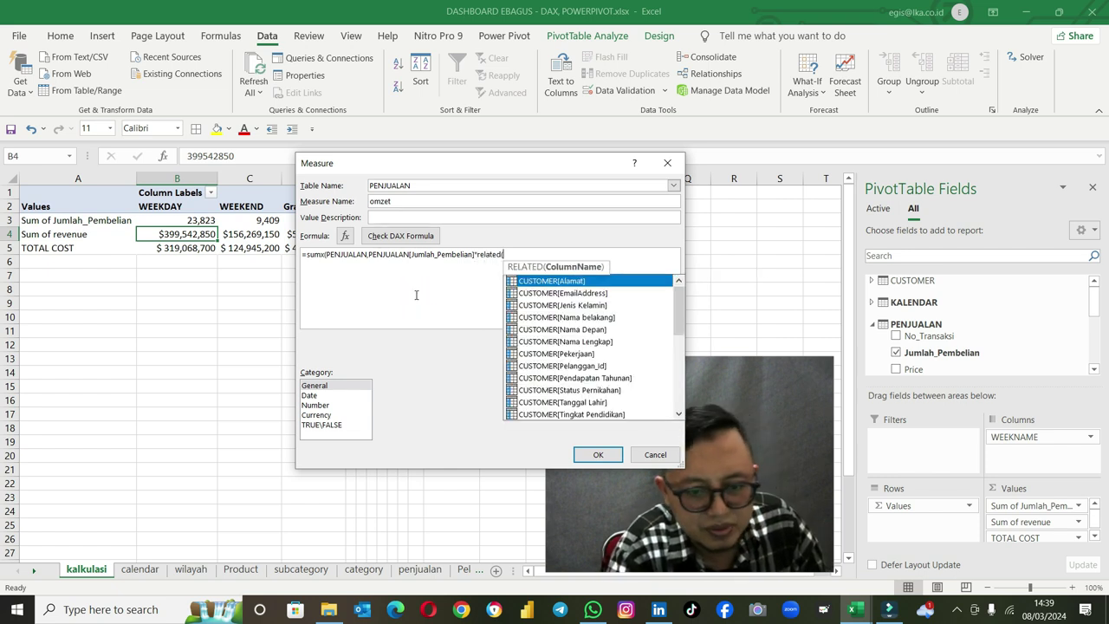
{"action": "type", "text": "pro"}
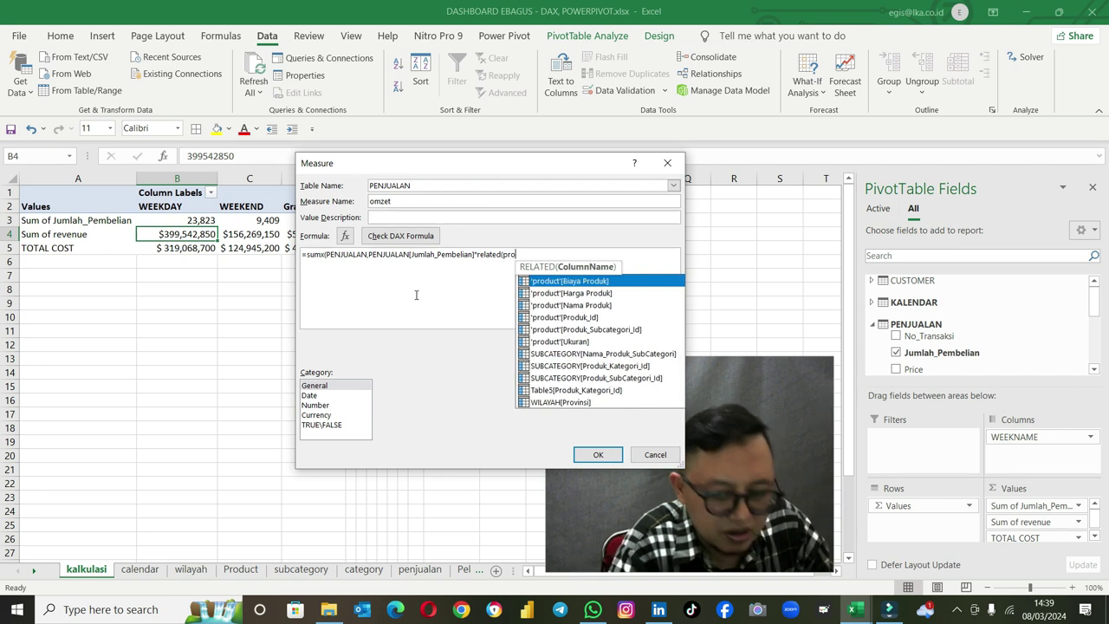
{"action": "type", "text": "d"}
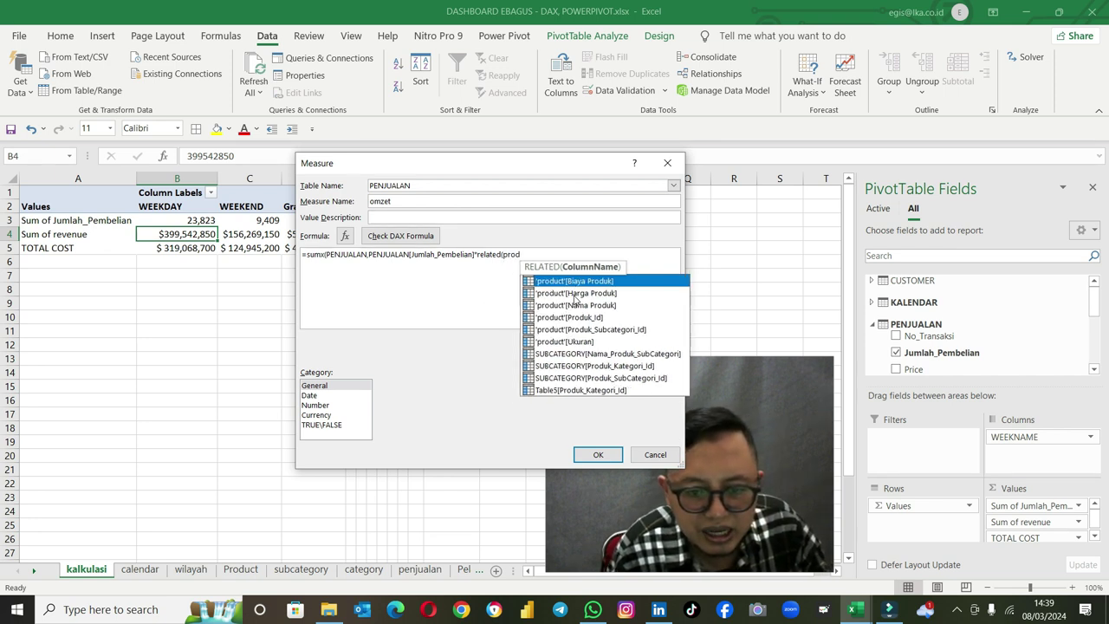
{"action": "double_click", "coordinate": [574, 294]}
{"action": "type", "text": "))"}
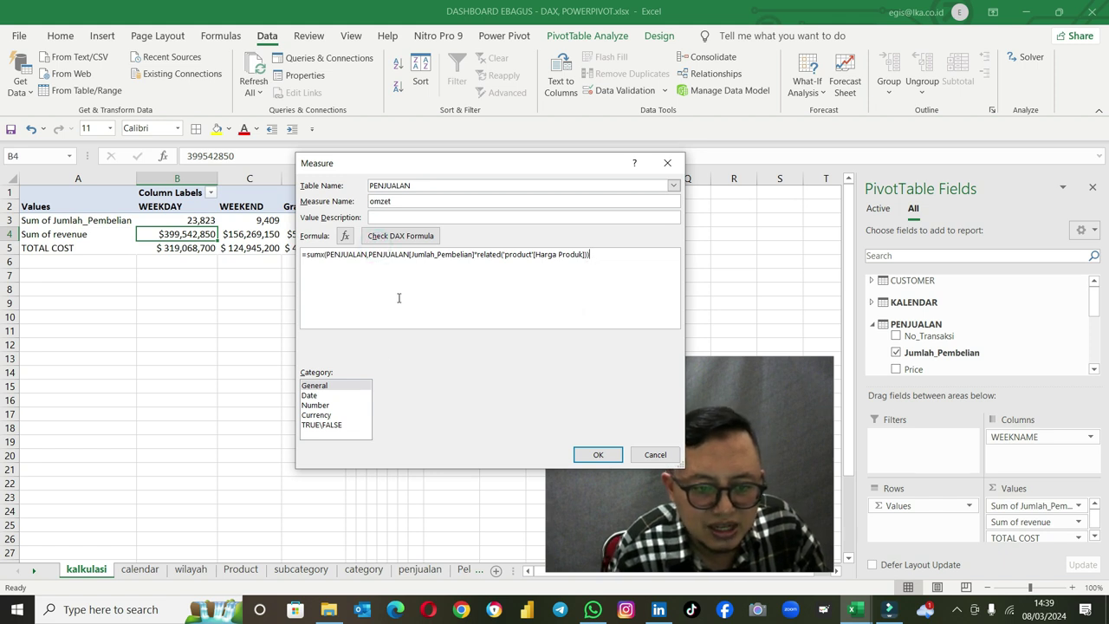
- Check the omzet formula, format it as dollar currency, and save the measure
{"action": "left_click", "coordinate": [399, 236]}
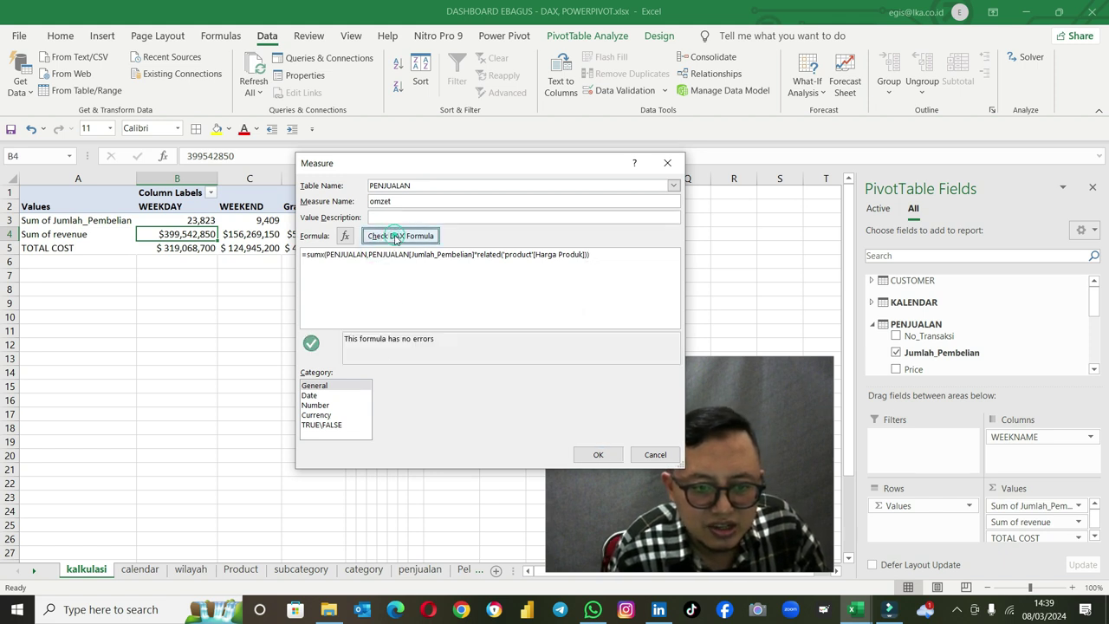
{"action": "left_click", "coordinate": [316, 414]}
{"action": "left_click", "coordinate": [548, 386]}
{"action": "left_click", "coordinate": [563, 357]}
{"action": "left_click", "coordinate": [610, 454]}
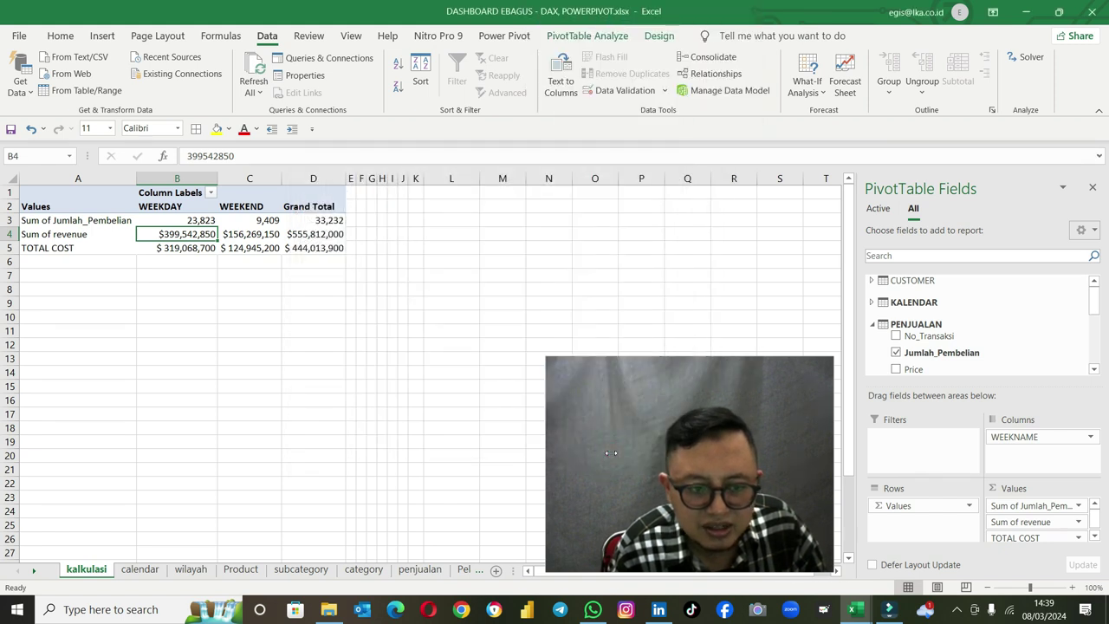
- Replace Sum of revenue in the pivot values with omzet, placed above TOTAL COST
{"action": "scroll", "coordinate": [938, 356], "scroll_direction": "down", "scroll_amount": 2}
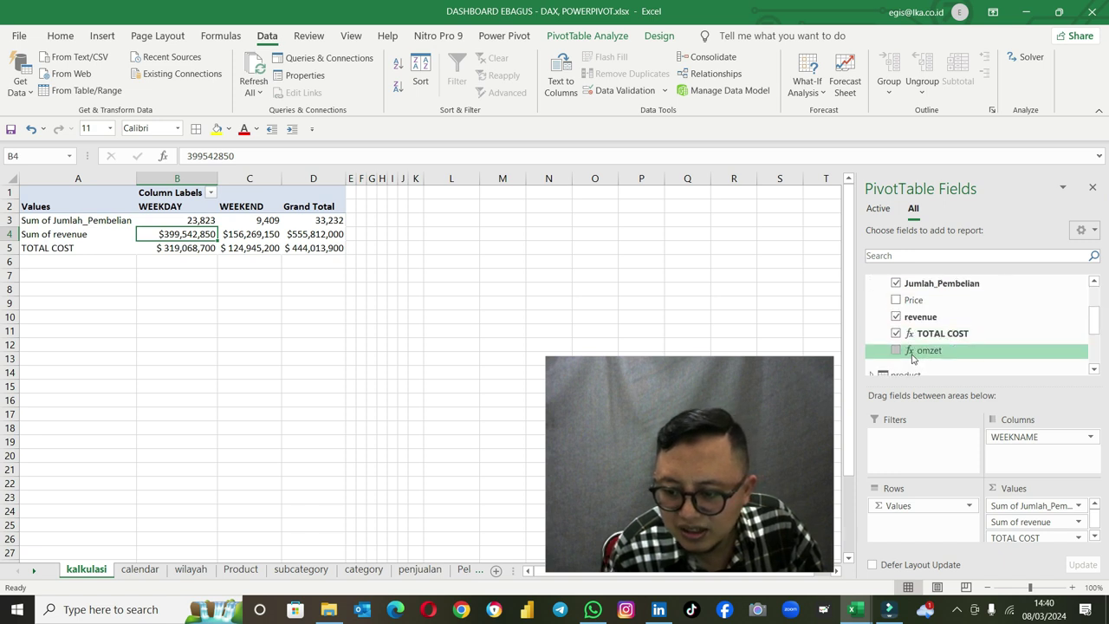
{"action": "left_click_drag", "start_coordinate": [1047, 521], "coordinate": [605, 250]}
{"action": "left_click_drag", "start_coordinate": [943, 333], "coordinate": [962, 371]}
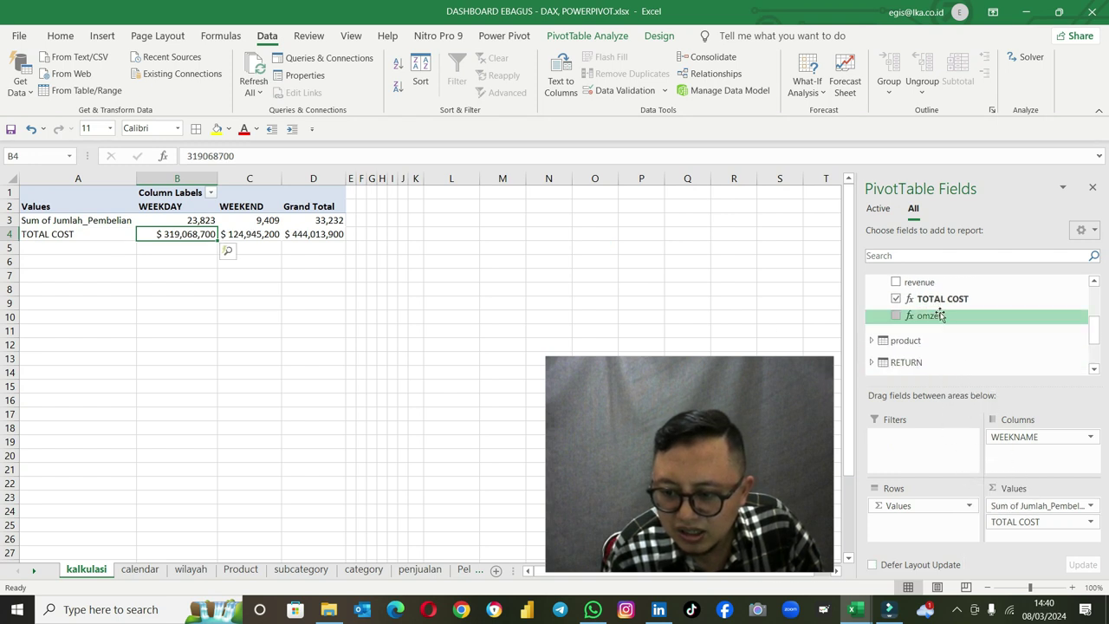
{"action": "left_click_drag", "start_coordinate": [968, 372], "coordinate": [1039, 517]}
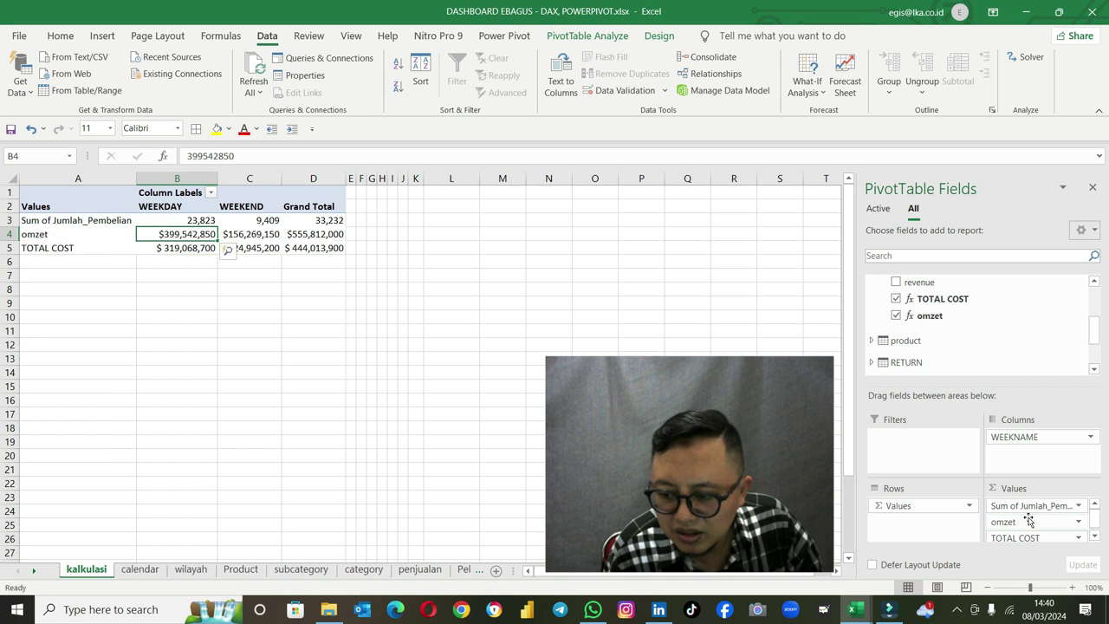
{"action": "scroll", "coordinate": [888, 336], "scroll_direction": "up", "scroll_amount": 3}
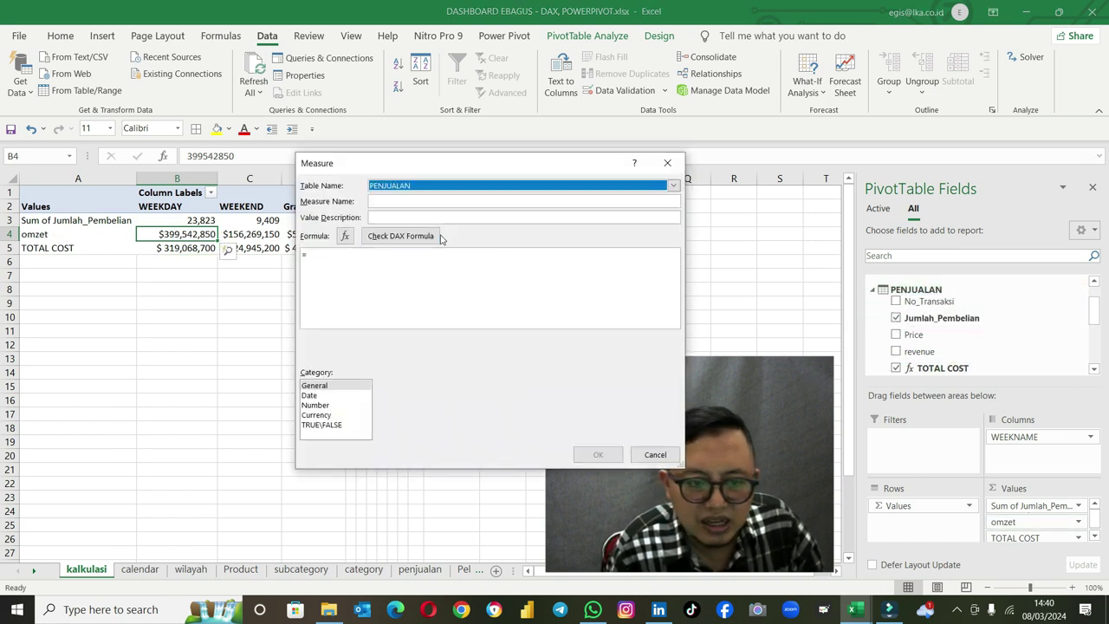
- Name the measure Total Profit, enter omzet minus TOTAL COST, and format it as Australian dollars
{"action": "left_click", "coordinate": [402, 204]}
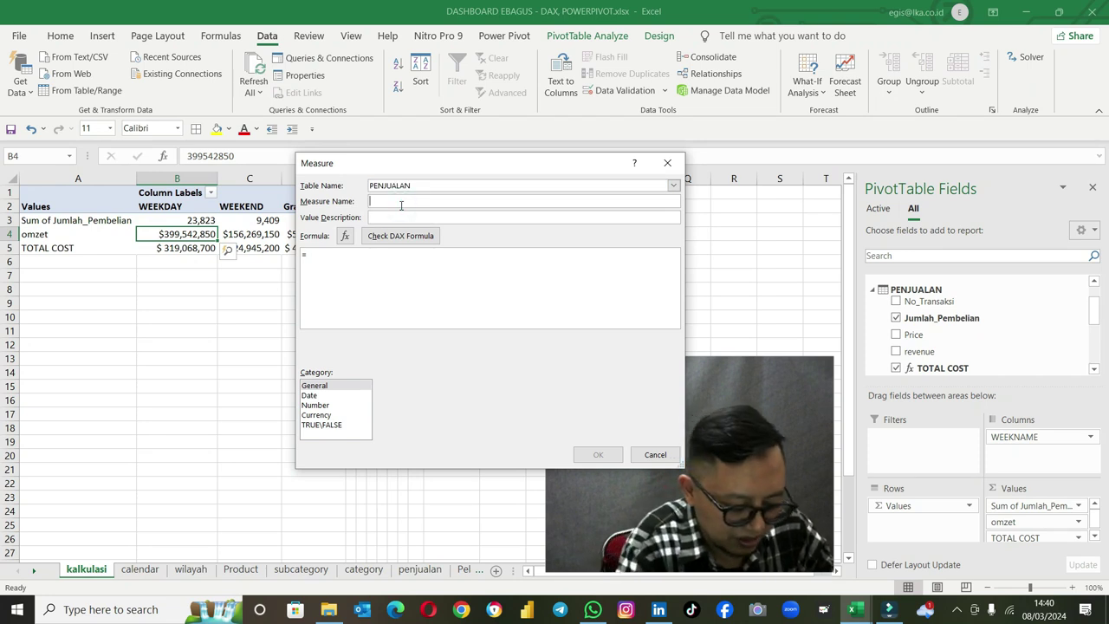
{"action": "type", "text": "Total Profit"}
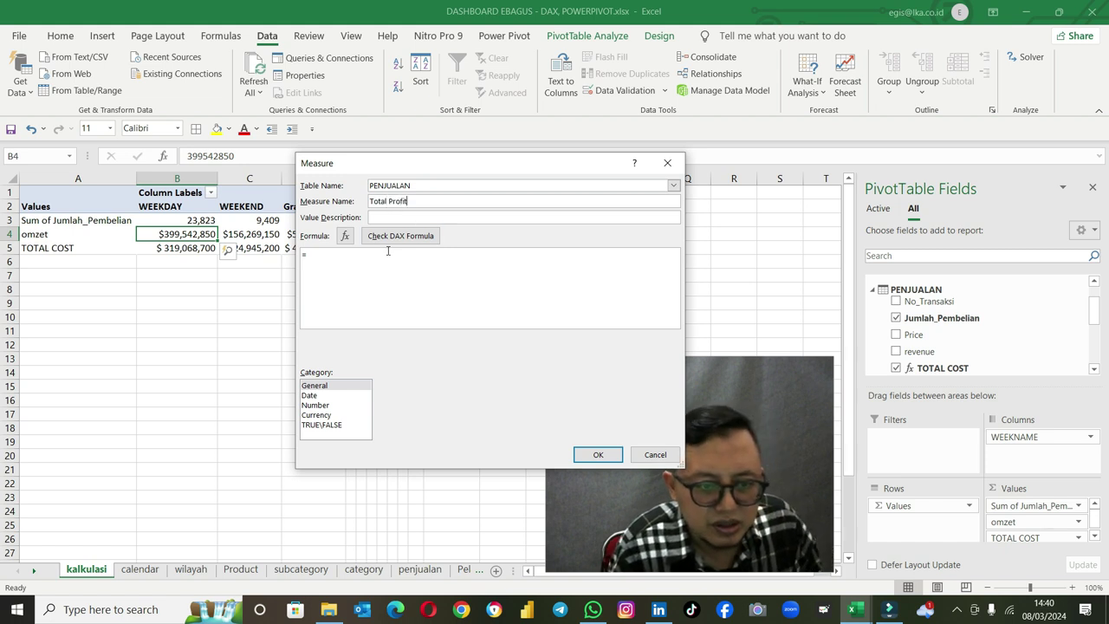
{"action": "type", "text": "omzet-"}
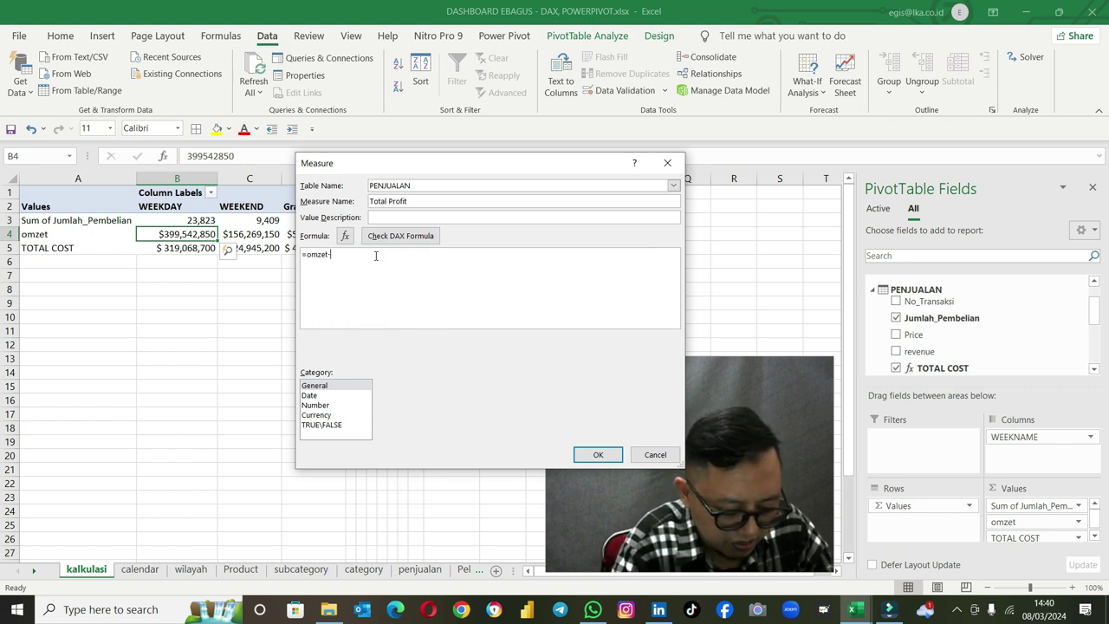
{"action": "type", "text": "tot"}
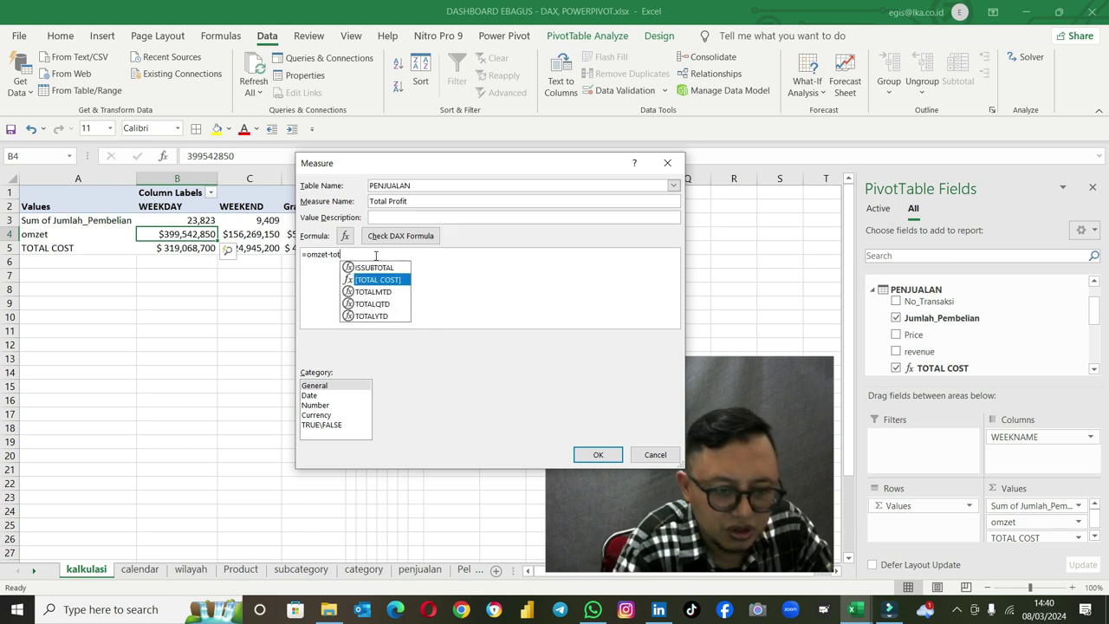
{"action": "double_click", "coordinate": [389, 281]}
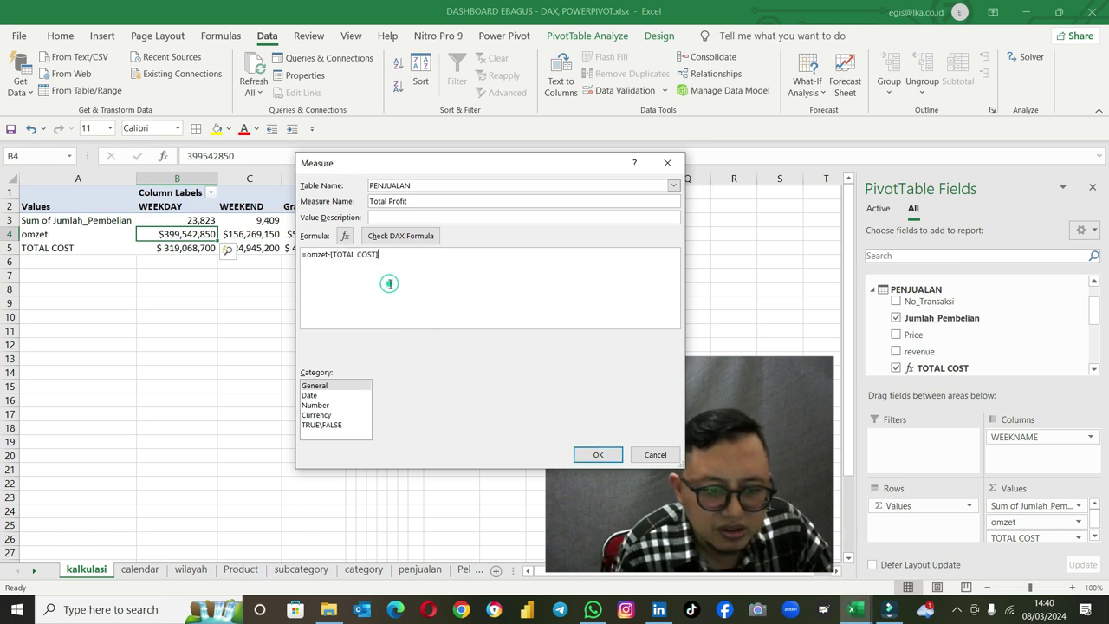
{"action": "left_click", "coordinate": [314, 416]}
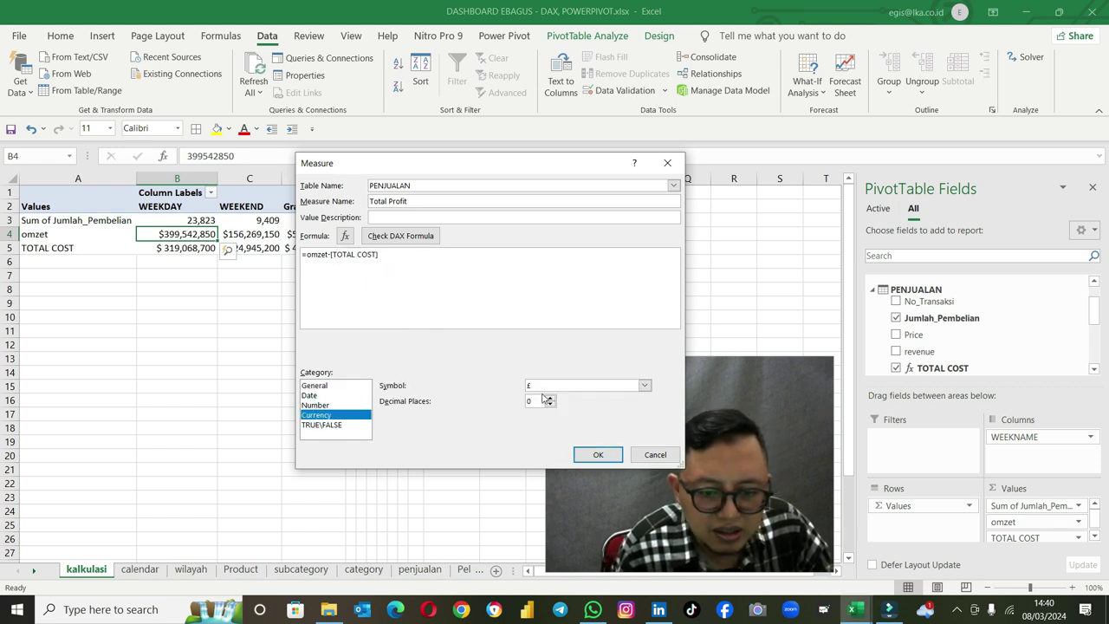
{"action": "left_click", "coordinate": [551, 389]}
{"action": "left_click", "coordinate": [559, 368]}
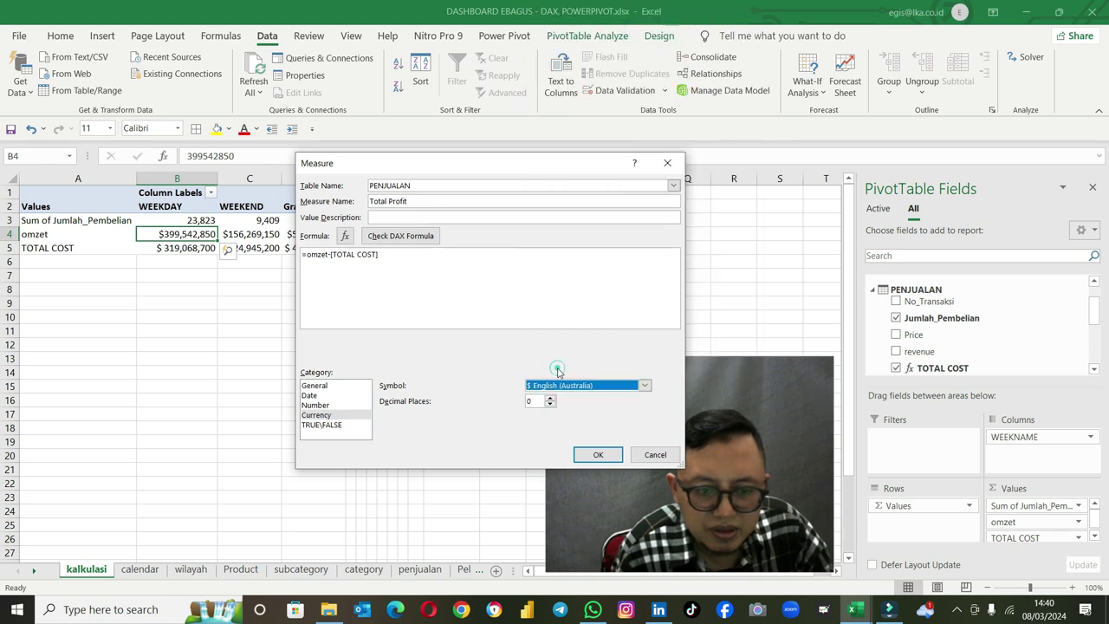
{"action": "left_click", "coordinate": [422, 242]}
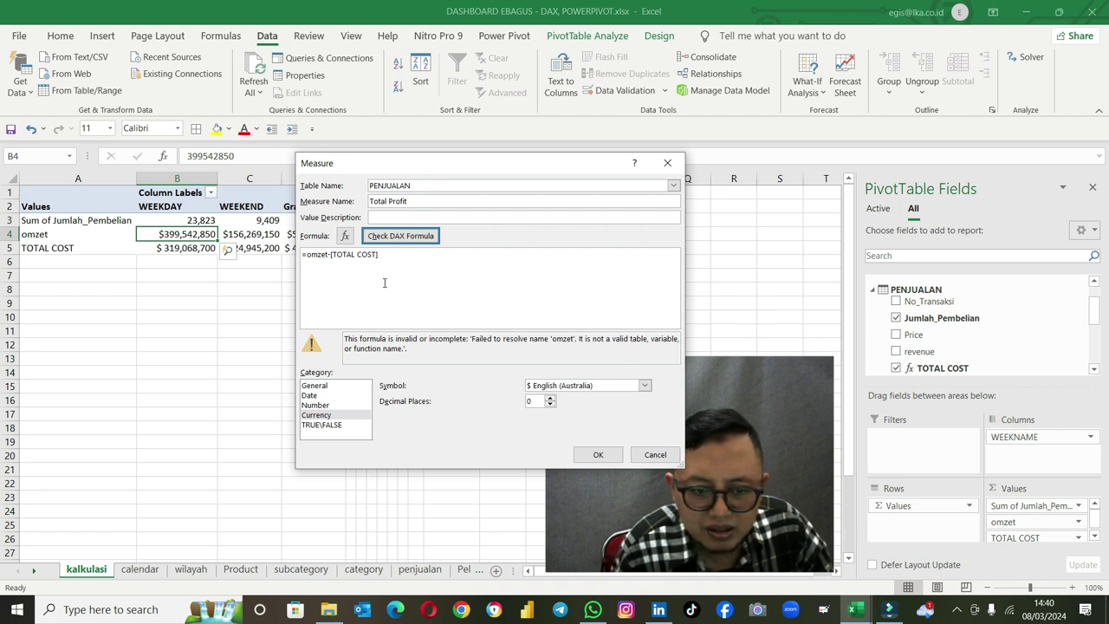
- Correct the formula to =[omzet]-[TOTAL COST], verify it, and save the measure
{"action": "left_click_drag", "start_coordinate": [388, 256], "coordinate": [319, 254]}
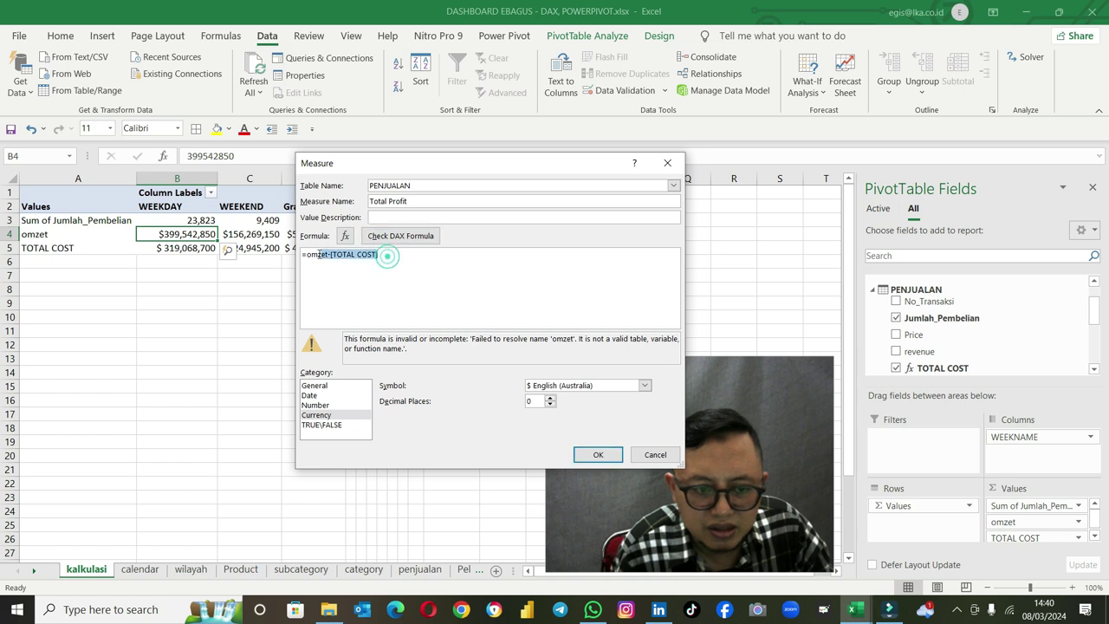
{"action": "type", "text": "o"}
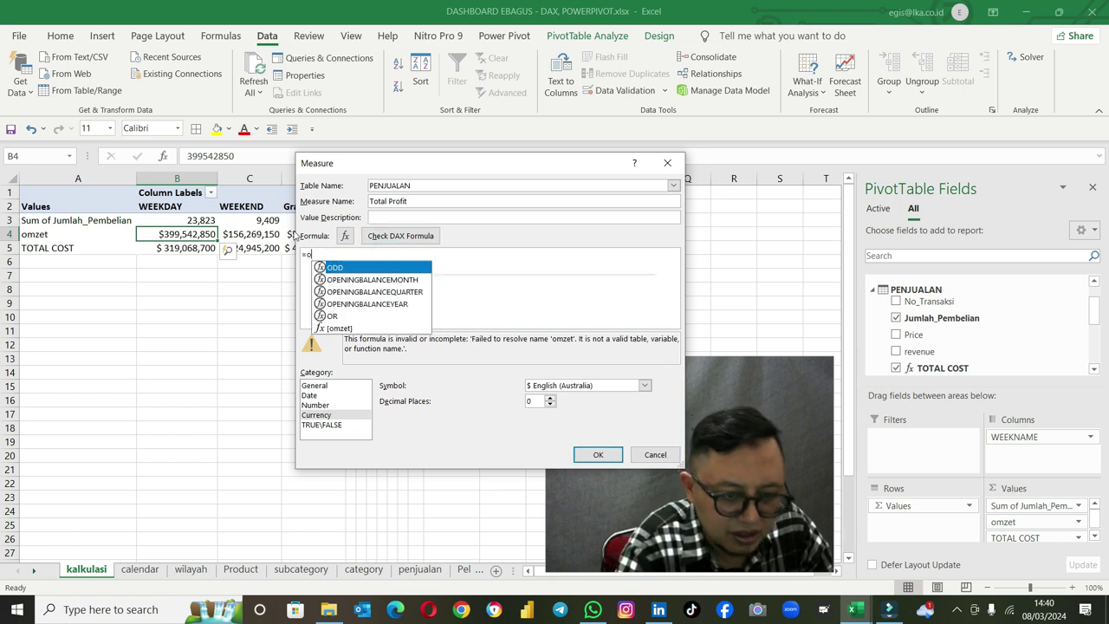
{"action": "type", "text": "m"}
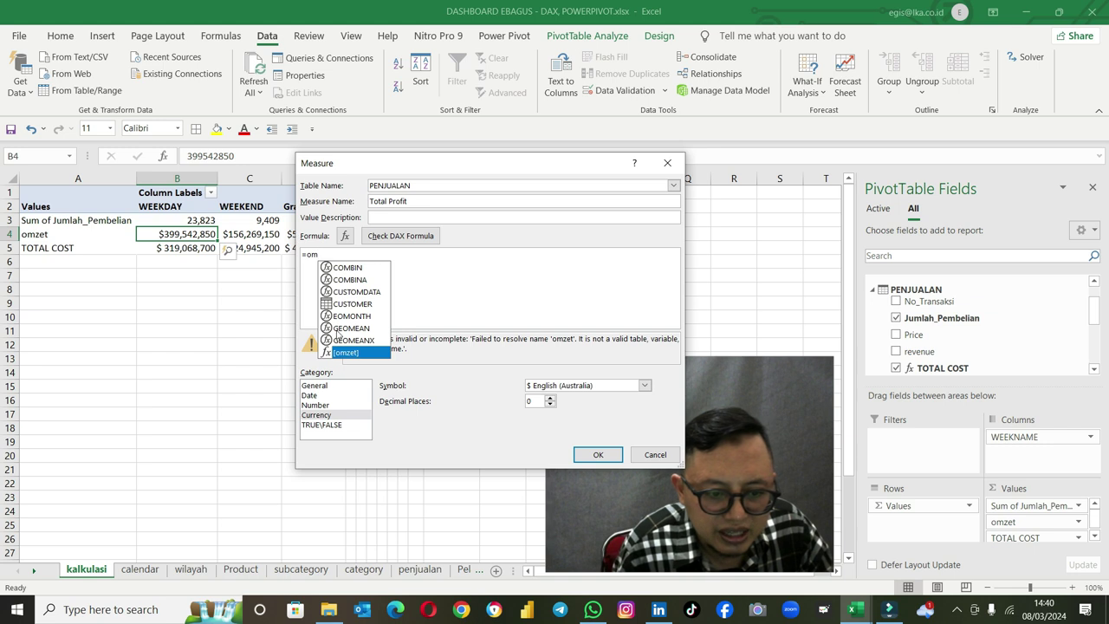
{"action": "double_click", "coordinate": [346, 353]}
{"action": "type", "text": "-"}
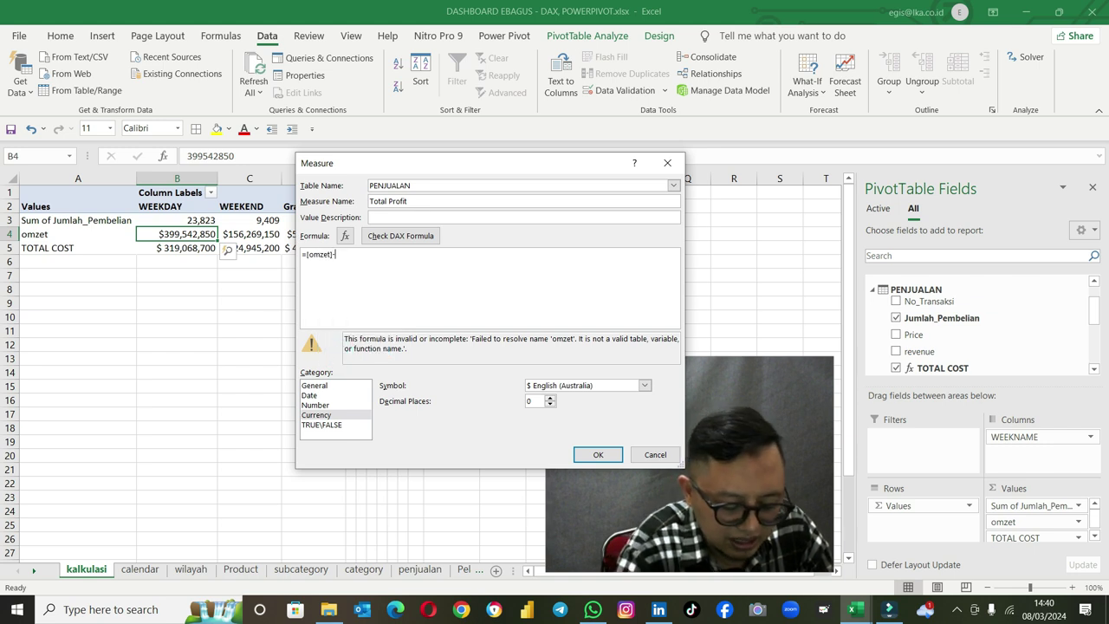
{"action": "type", "text": "tot"}
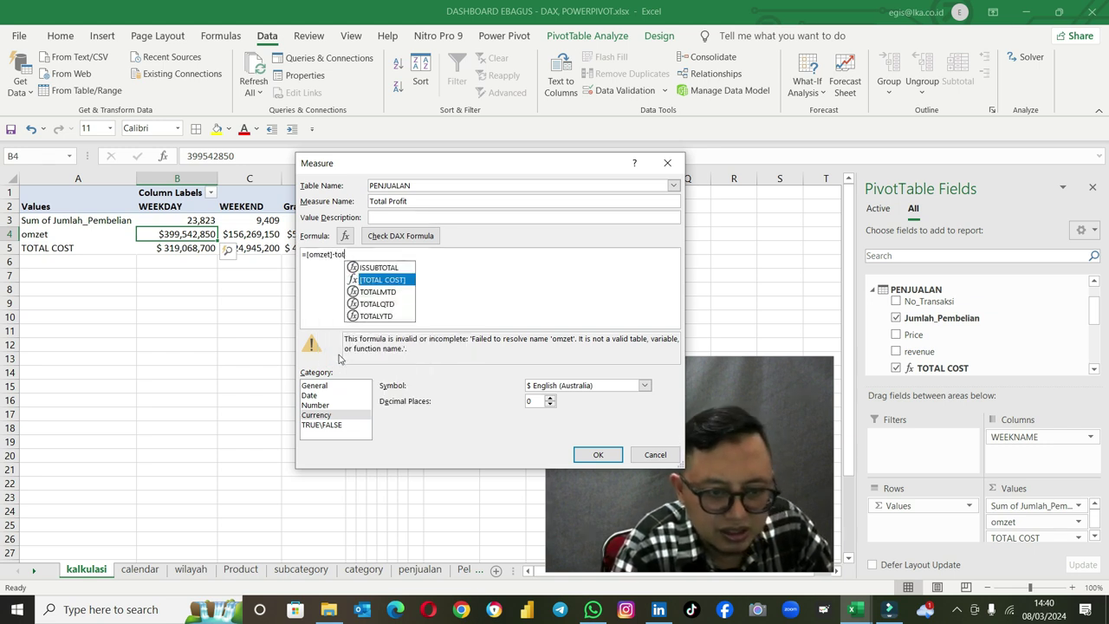
{"action": "double_click", "coordinate": [395, 281]}
{"action": "left_click", "coordinate": [414, 236]}
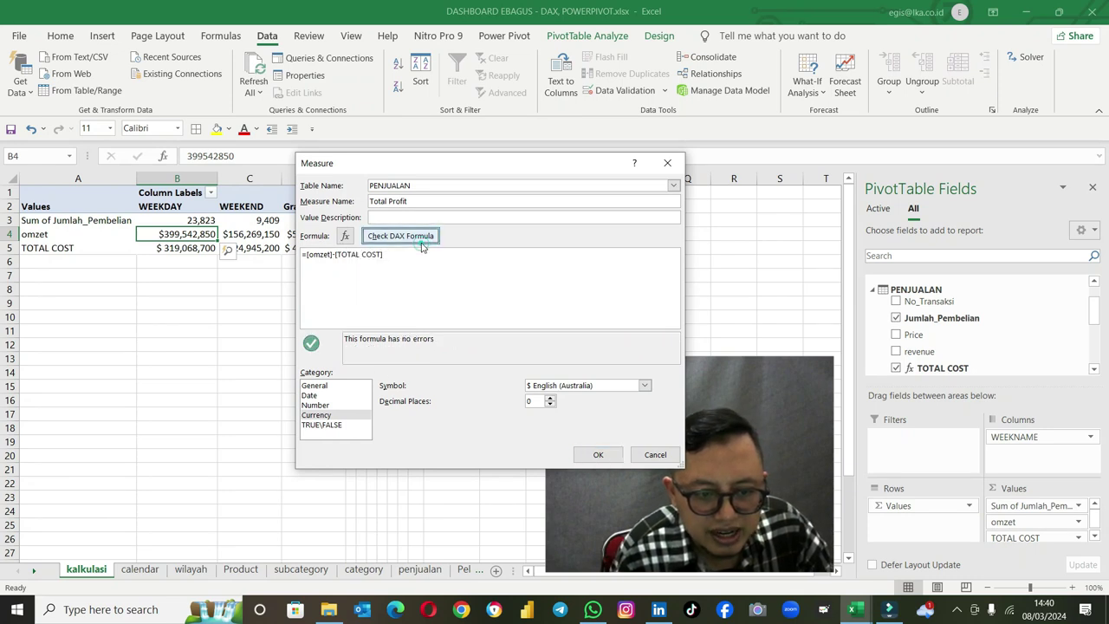
{"action": "left_click", "coordinate": [596, 454]}
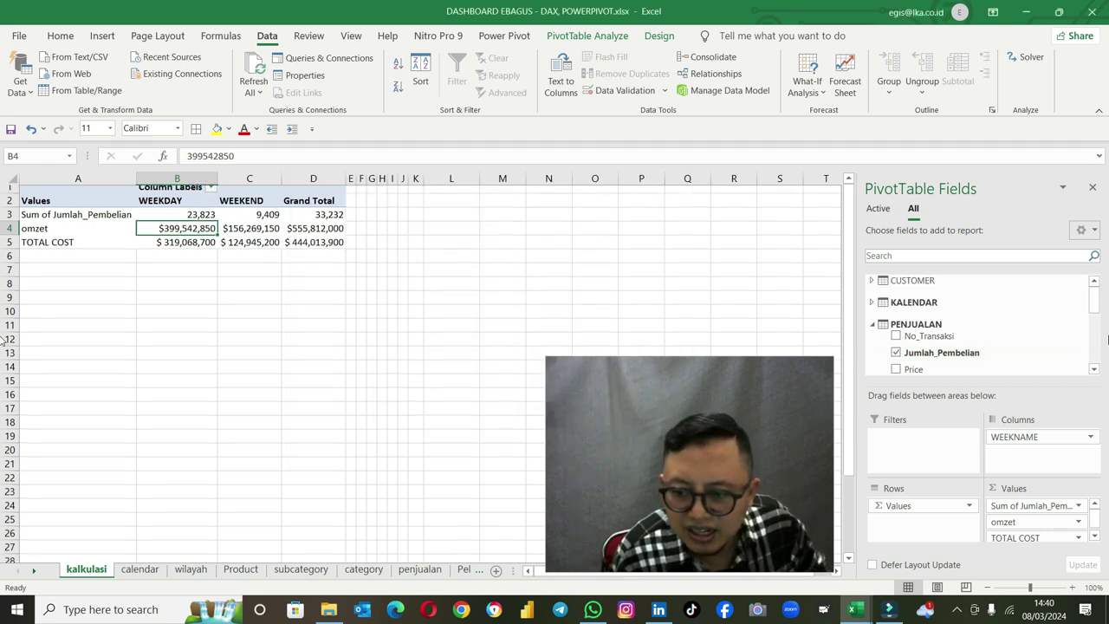
- Add Total Profit to the weekday/weekend pivot values and check its figures
{"action": "scroll", "coordinate": [768, 329], "scroll_direction": "down", "scroll_amount": 3}
{"action": "mouse_move", "coordinate": [907, 339]}
{"action": "left_mouse_down"}
{"action": "mouse_move", "coordinate": [997, 560]}
{"action": "mouse_move", "coordinate": [1014, 550]}
{"action": "left_mouse_up"}
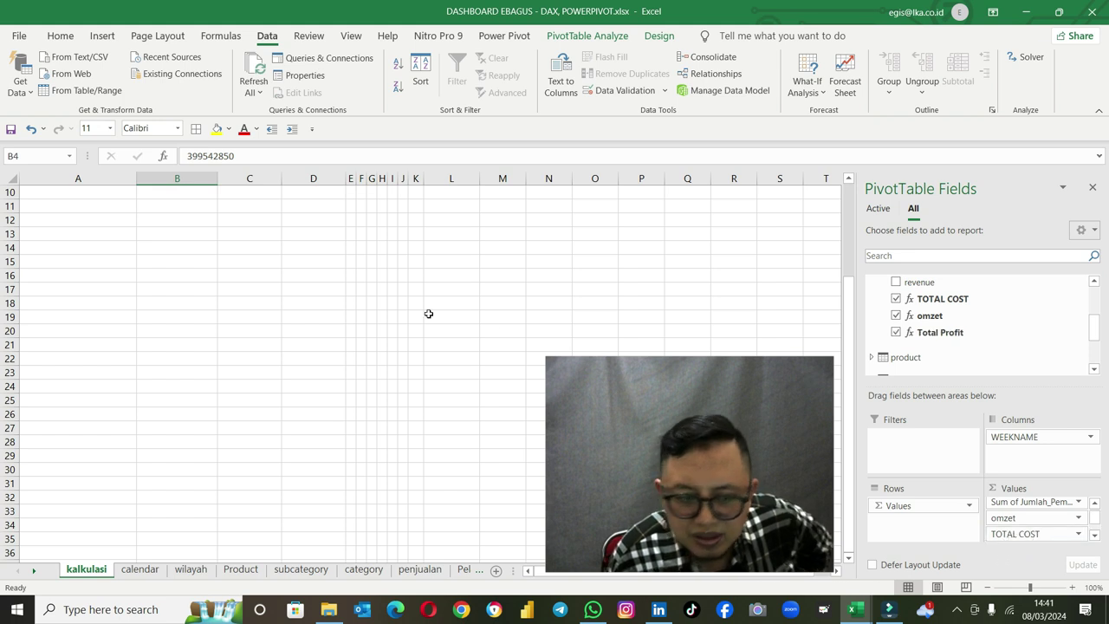
{"action": "scroll", "coordinate": [309, 275], "scroll_direction": "up", "scroll_amount": 3}
{"action": "left_click", "coordinate": [190, 249]}
{"action": "left_click", "coordinate": [201, 266]}
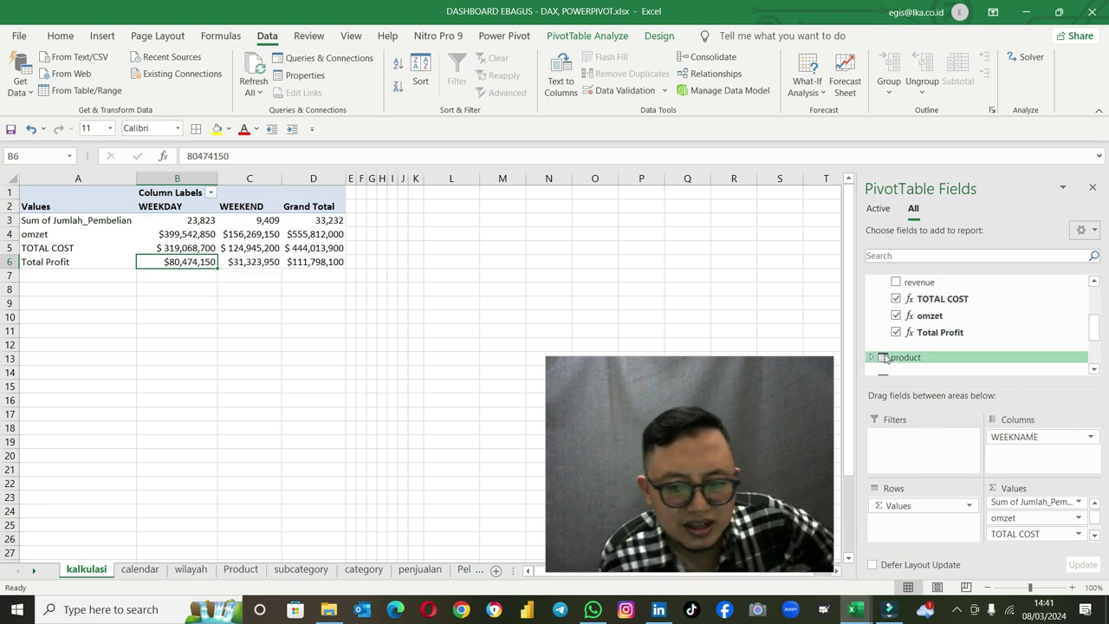
{"action": "scroll", "coordinate": [943, 342], "scroll_direction": "up", "scroll_amount": 3}
{"action": "scroll", "coordinate": [943, 340], "scroll_direction": "up", "scroll_amount": 2}
{"action": "scroll", "coordinate": [942, 338], "scroll_direction": "down", "scroll_amount": 5}
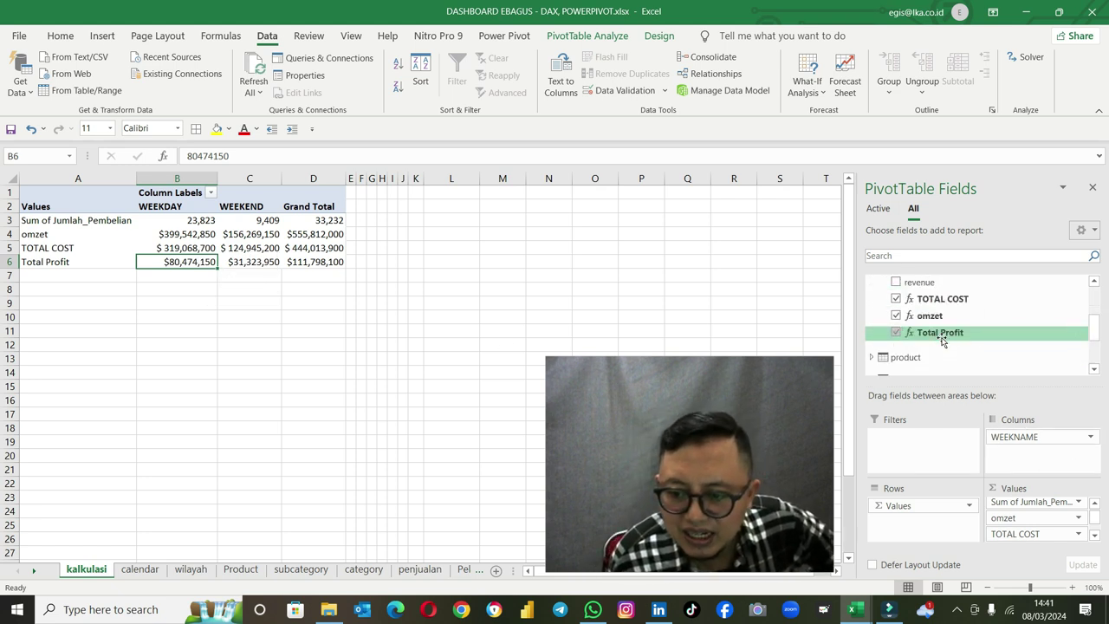
- Copy the pivot A1:D6 to G1 and autofit columns G through J
{"action": "left_click_drag", "start_coordinate": [315, 261], "coordinate": [51, 193]}
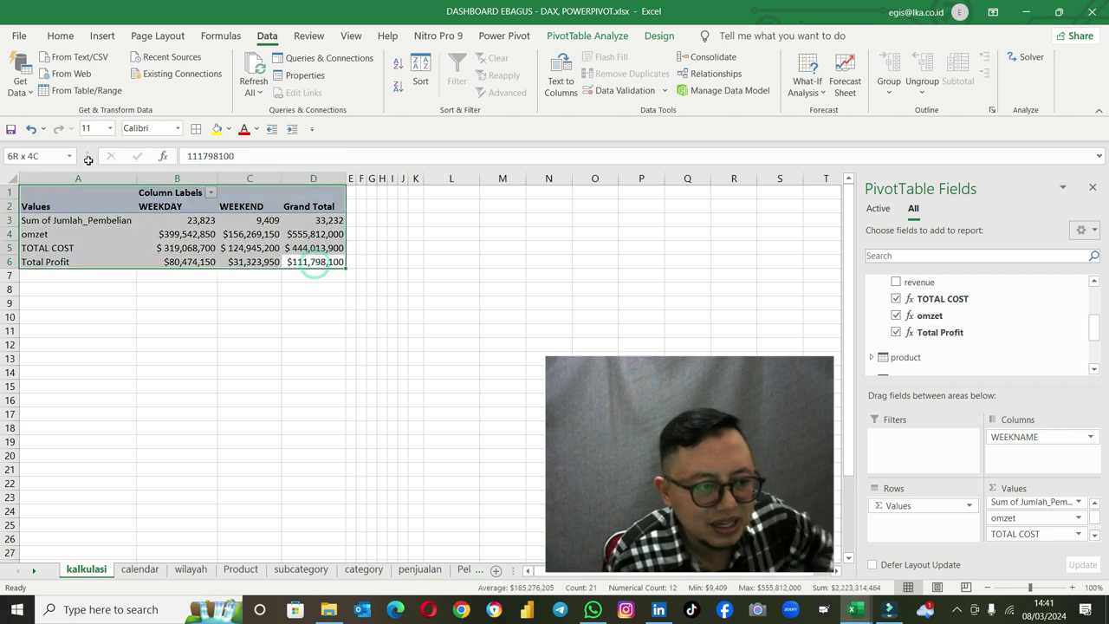
{"action": "key", "text": "ctrl+c"}
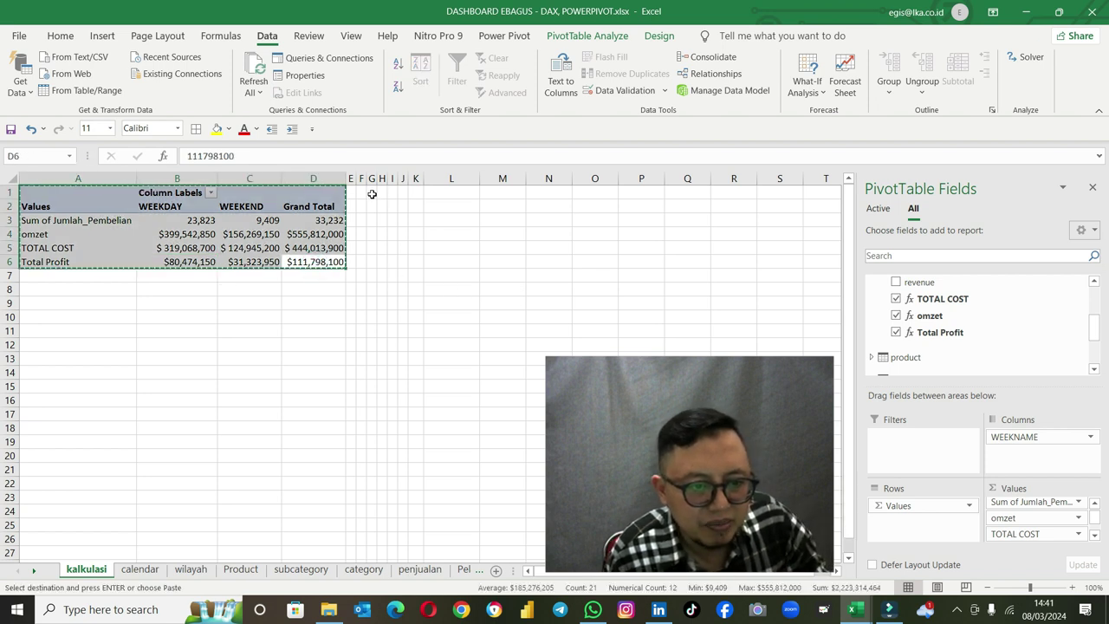
{"action": "left_click", "coordinate": [372, 194]}
{"action": "key", "text": "ctrl+v"}
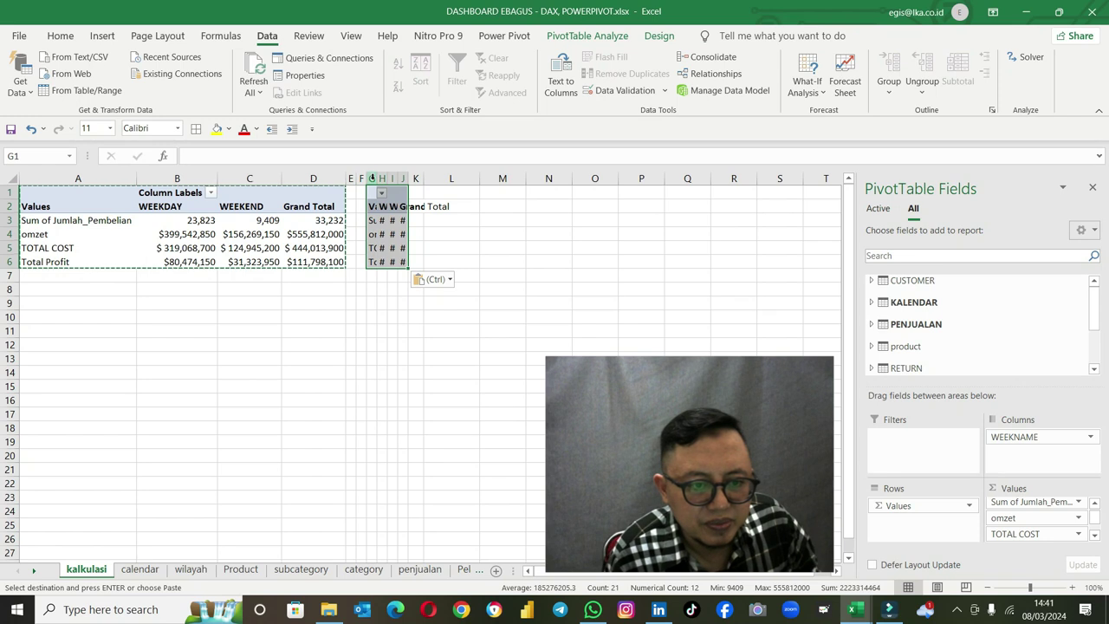
{"action": "left_click_drag", "start_coordinate": [371, 178], "coordinate": [402, 178]}
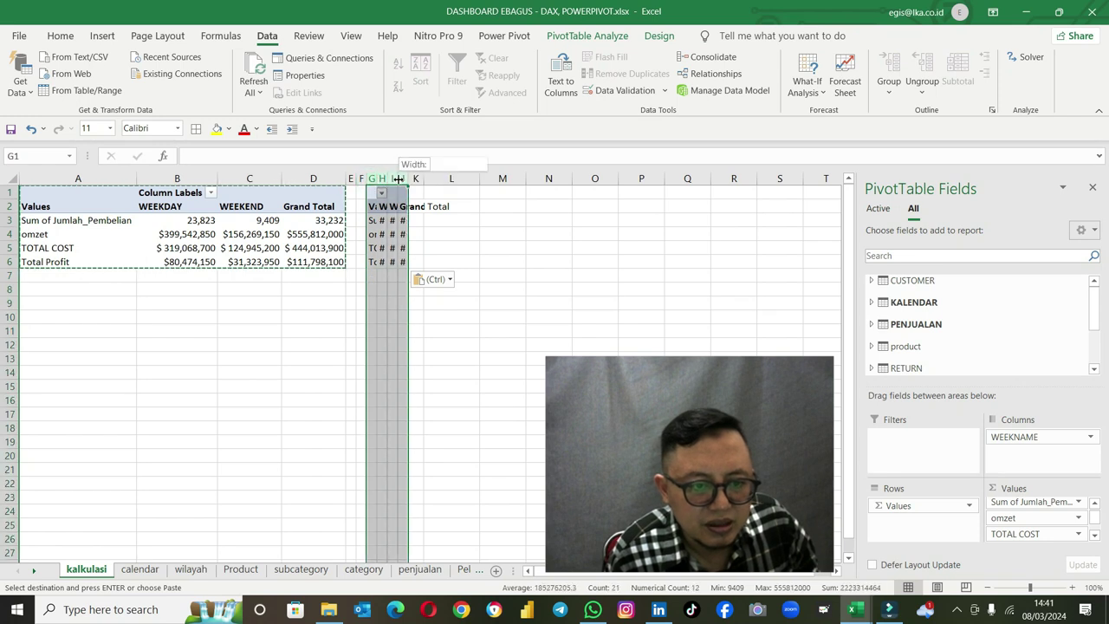
{"action": "double_click", "coordinate": [398, 177]}
- Change the copied pivot to list WILAYAH Provinsi as rows, with the measures as columns
{"action": "left_click_drag", "start_coordinate": [1032, 441], "coordinate": [743, 284]}
{"action": "scroll", "coordinate": [945, 336], "scroll_direction": "down", "scroll_amount": 2}
{"action": "scroll", "coordinate": [945, 345], "scroll_direction": "down", "scroll_amount": 2}
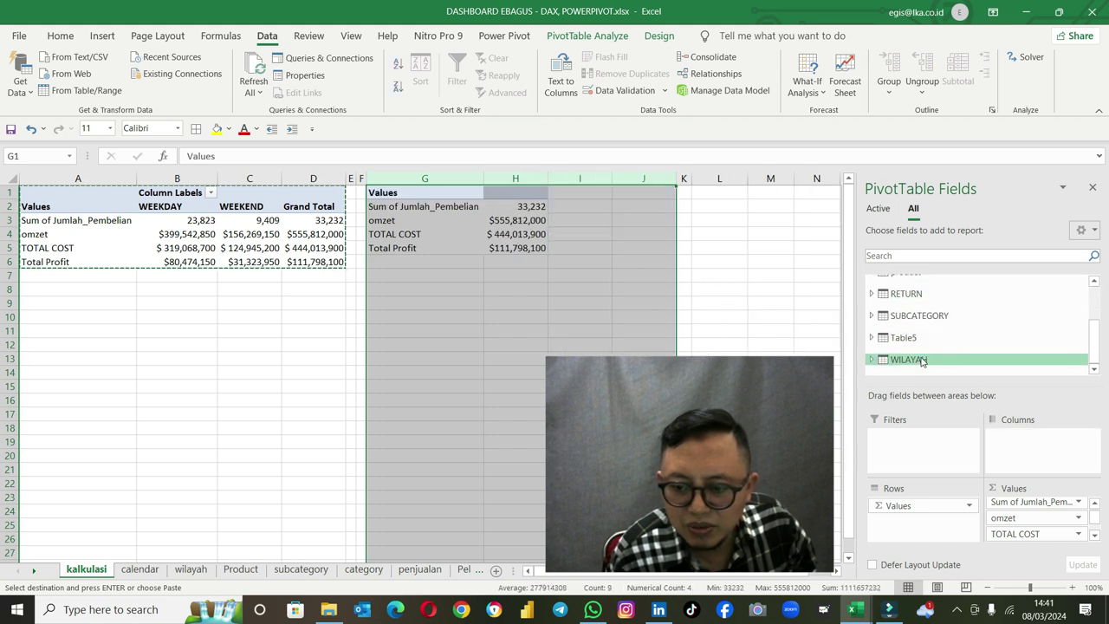
{"action": "left_click", "coordinate": [921, 359]}
{"action": "left_click_drag", "start_coordinate": [922, 362], "coordinate": [1028, 450]}
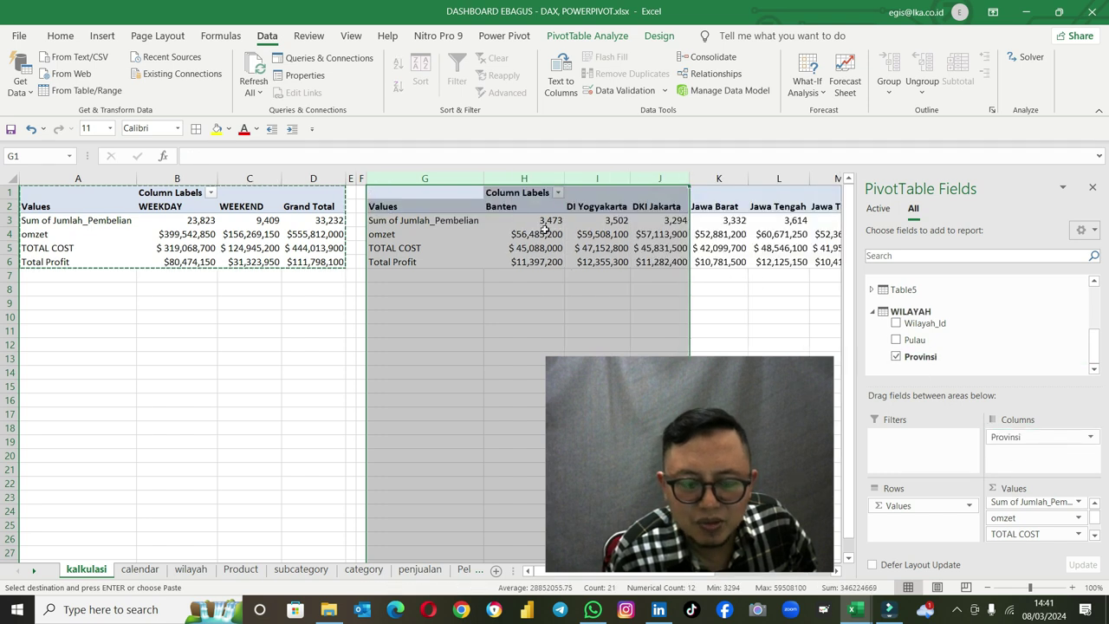
{"action": "left_click", "coordinate": [545, 230]}
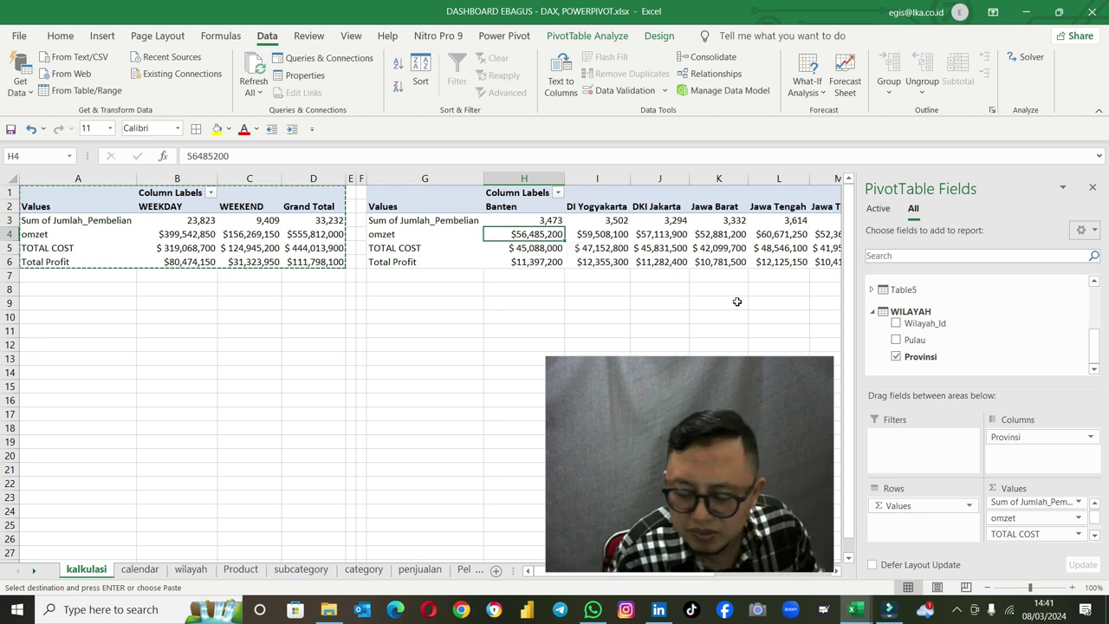
{"action": "mouse_move", "coordinate": [918, 505]}
{"action": "left_mouse_down"}
{"action": "mouse_move", "coordinate": [1021, 444]}
{"action": "mouse_move", "coordinate": [919, 505]}
{"action": "left_mouse_up"}
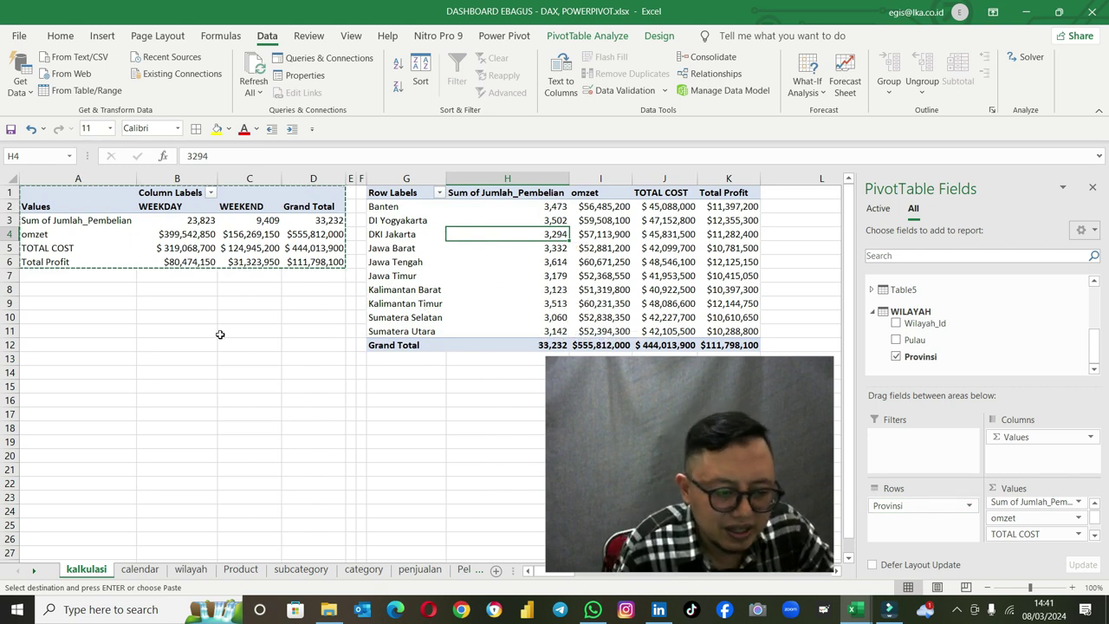
{"action": "left_click_drag", "start_coordinate": [178, 359], "coordinate": [177, 372]}
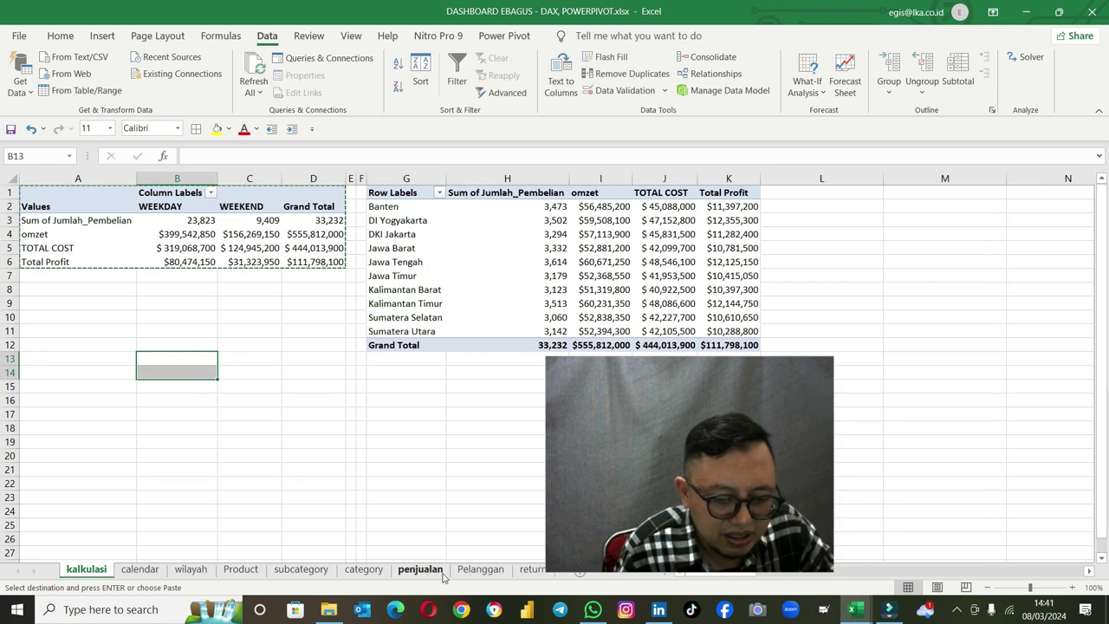
- Add a new sheet named DASHBOARD as the first sheet
{"action": "left_click", "coordinate": [580, 572]}
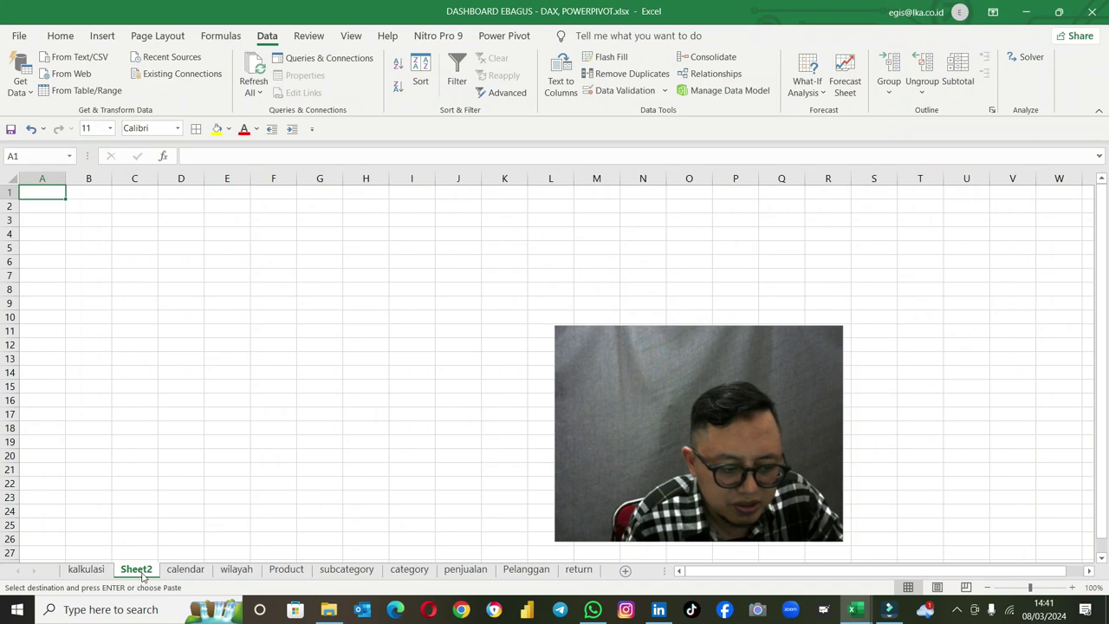
{"action": "left_click_drag", "start_coordinate": [144, 577], "coordinate": [87, 572]}
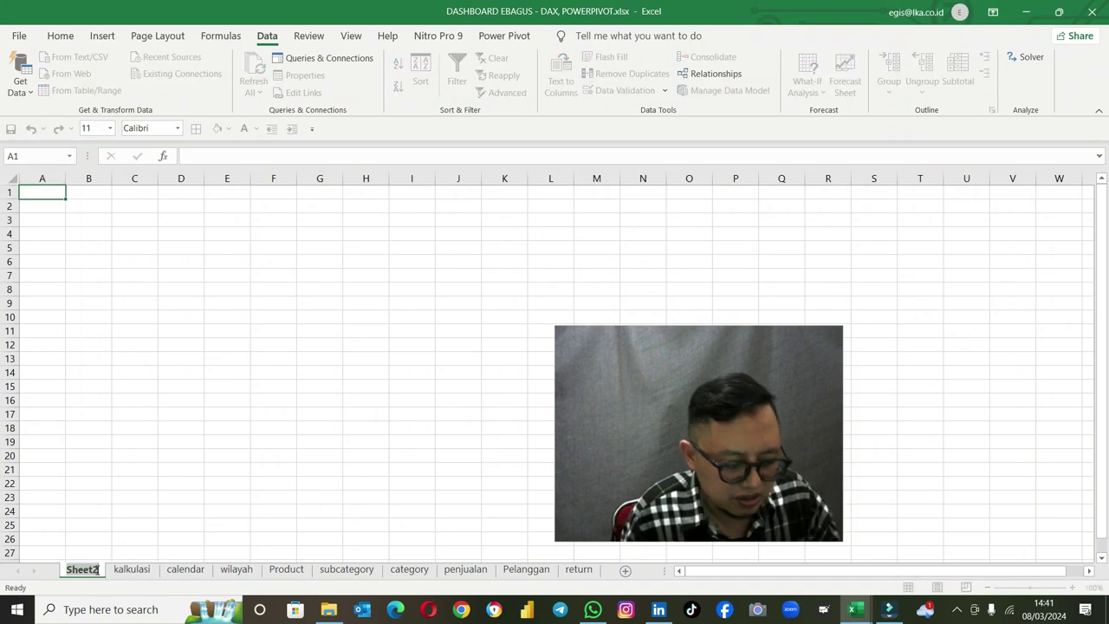
{"action": "type", "text": "DASHBOARD"}
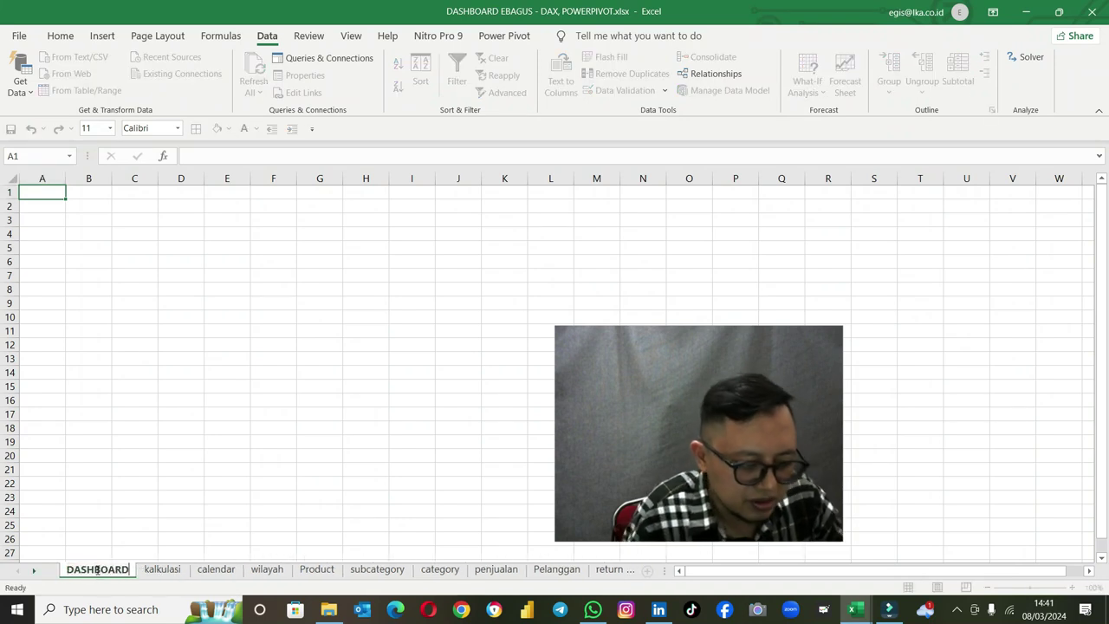
{"action": "left_click", "coordinate": [212, 373]}
{"action": "mouse_move", "coordinate": [753, 349]}
{"action": "left_mouse_down"}
{"action": "mouse_move", "coordinate": [1000, 381]}
{"action": "mouse_move", "coordinate": [999, 371]}
{"action": "left_mouse_up"}
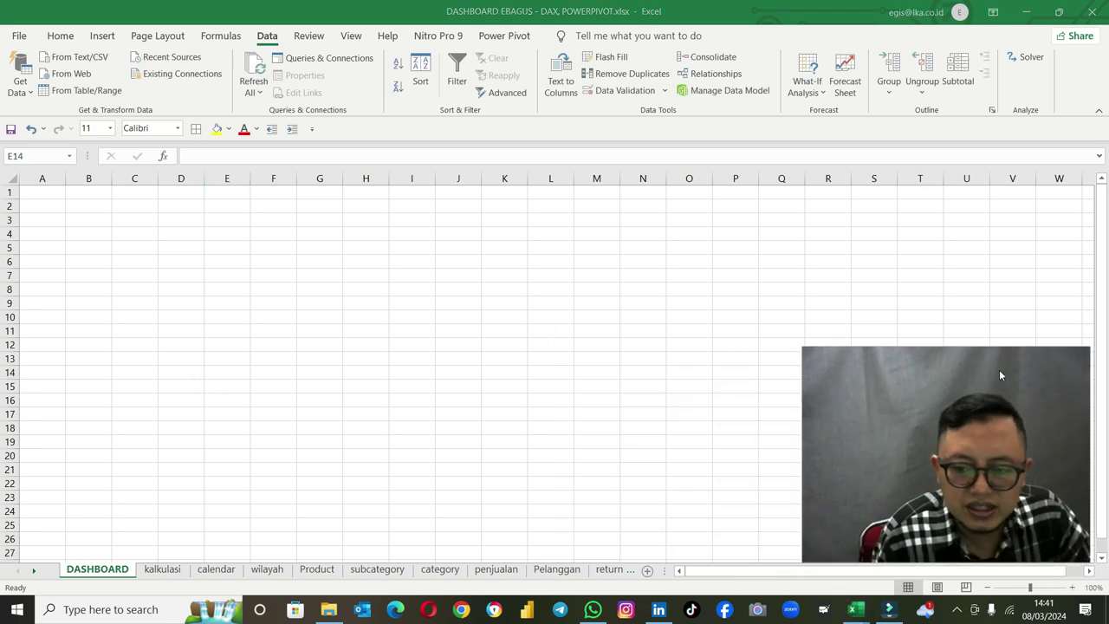
- Draw a blue rounded-rectangle banner across the top with no outline
{"action": "left_click", "coordinate": [102, 37]}
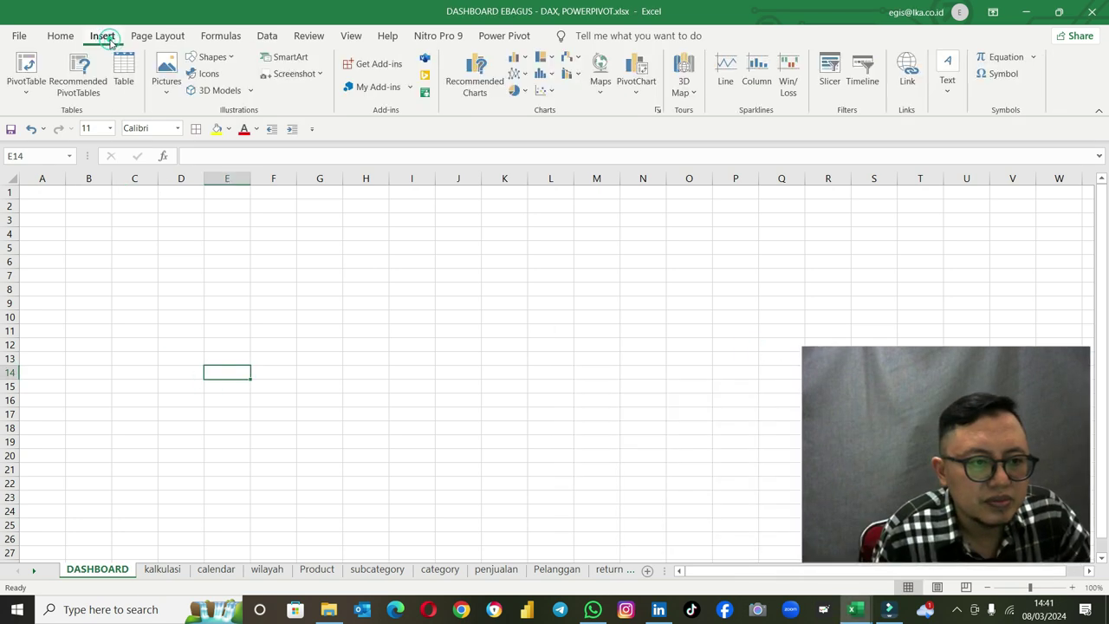
{"action": "left_click", "coordinate": [228, 59]}
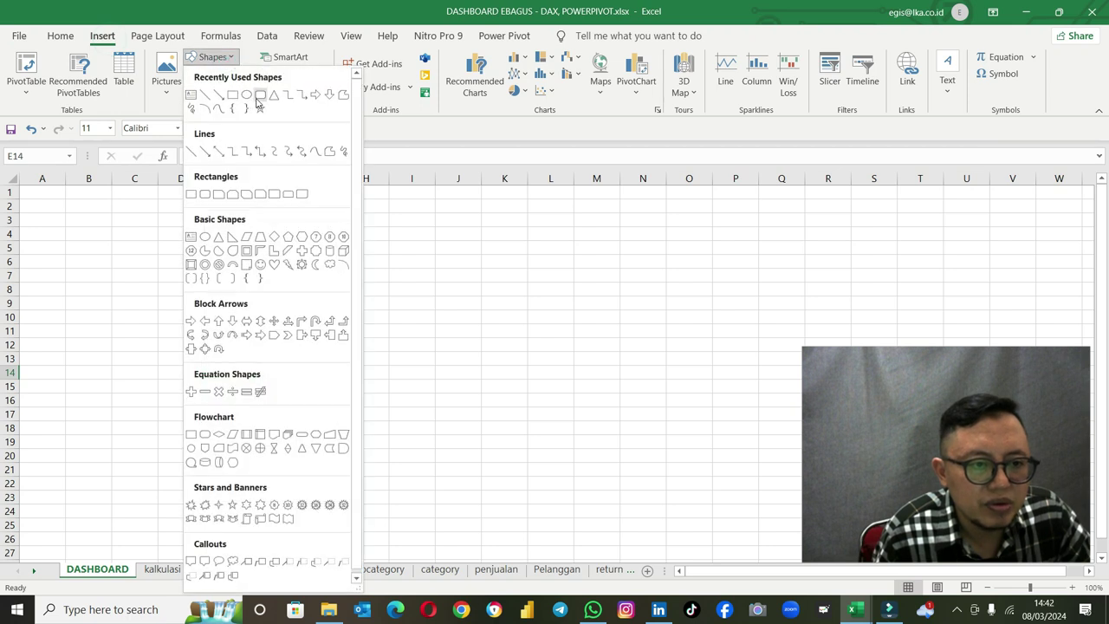
{"action": "left_click", "coordinate": [258, 99]}
{"action": "mouse_move", "coordinate": [171, 188]}
{"action": "left_mouse_down"}
{"action": "mouse_move", "coordinate": [838, 292]}
{"action": "mouse_move", "coordinate": [1083, 248]}
{"action": "left_mouse_up"}
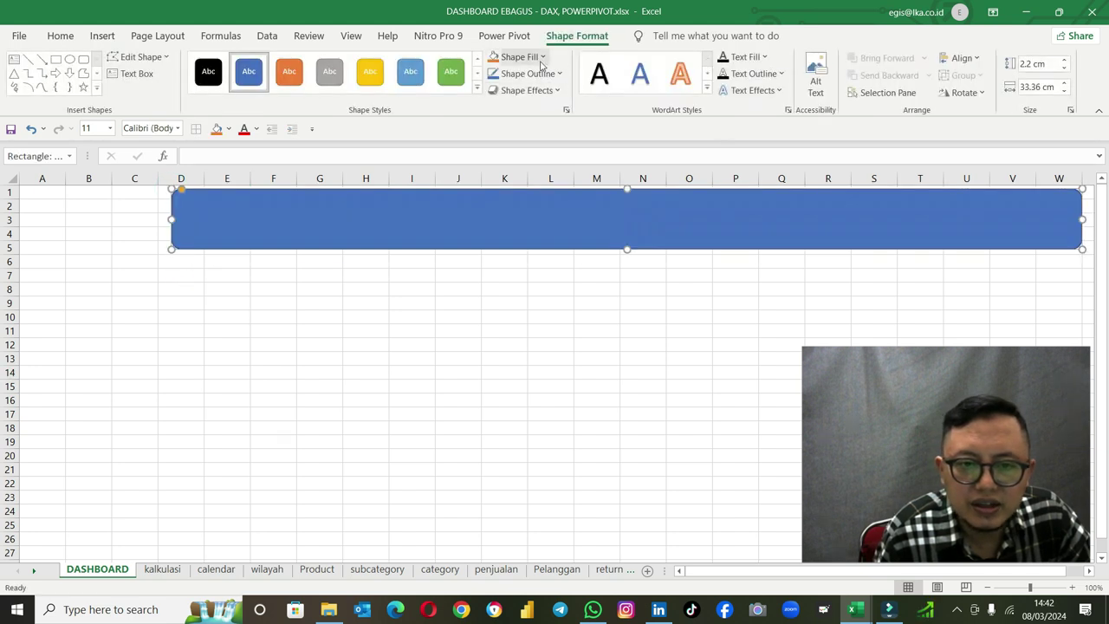
{"action": "left_click", "coordinate": [541, 57]}
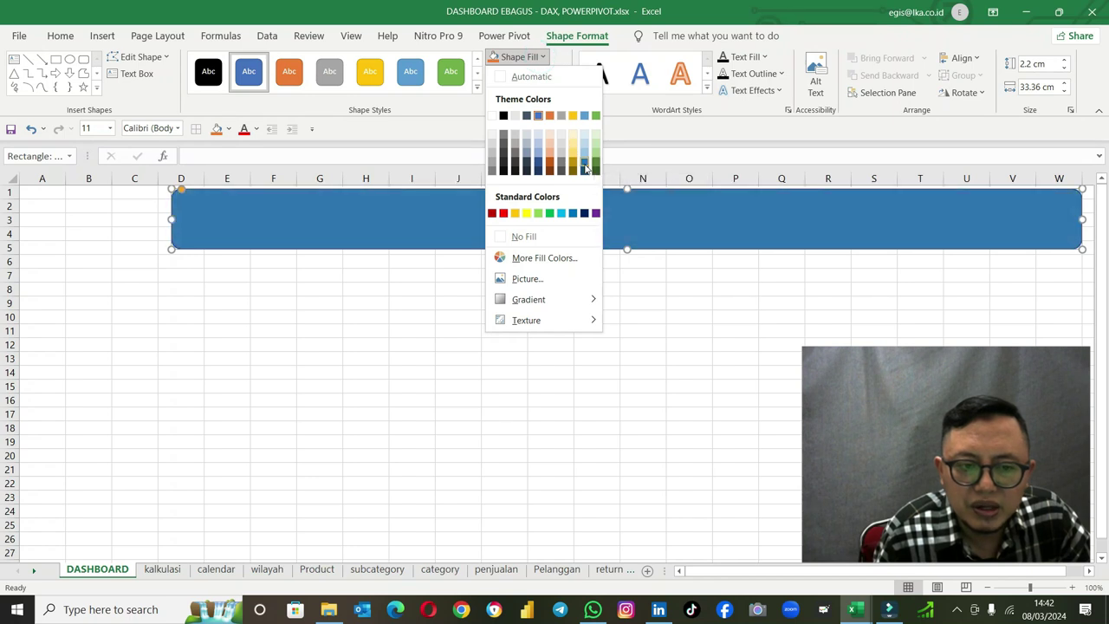
{"action": "left_click", "coordinate": [584, 167]}
{"action": "left_click", "coordinate": [554, 73]}
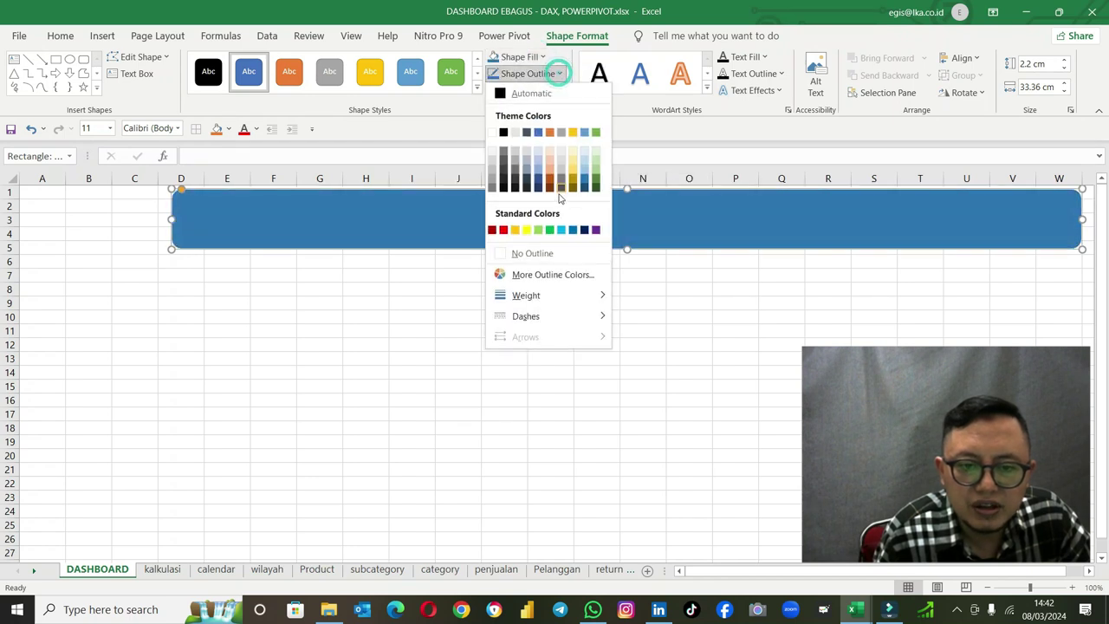
{"action": "left_click", "coordinate": [525, 253]}
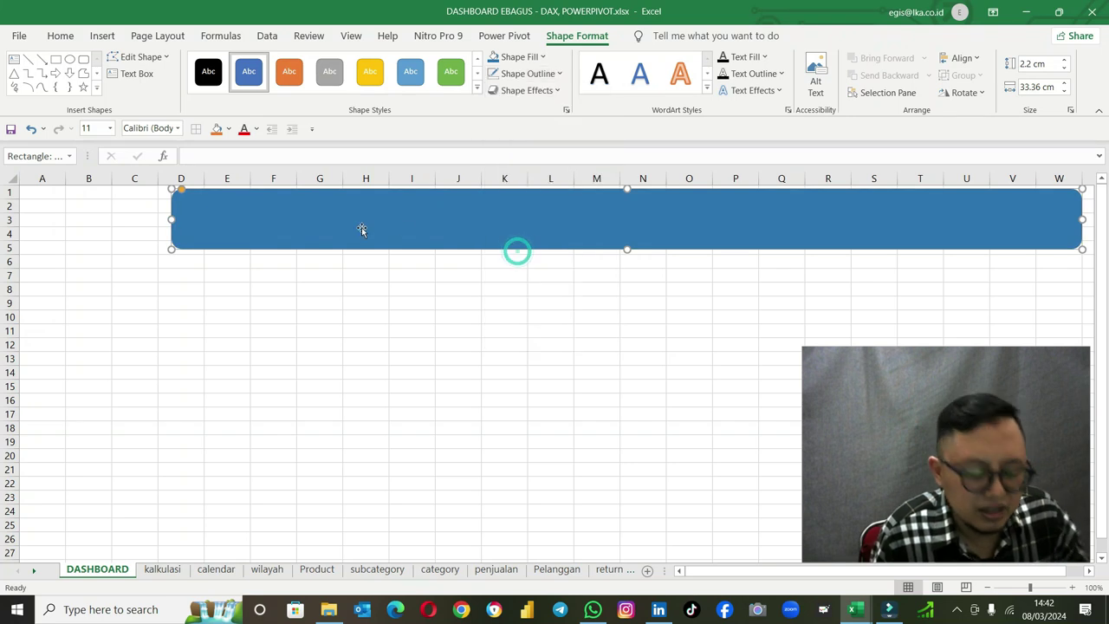
{"action": "left_click", "coordinate": [326, 269]}
- Copy the banner into a small box at columns A–C, raise the banner to 2.43 cm, and add a tall sidebar to row 27
{"action": "left_click", "coordinate": [300, 226]}
{"action": "mouse_move", "coordinate": [304, 231]}
{"action": "left_mouse_down"}
{"action": "mouse_move", "coordinate": [321, 247]}
{"action": "mouse_move", "coordinate": [141, 226]}
{"action": "left_mouse_up"}
{"action": "left_click_drag", "start_coordinate": [930, 218], "coordinate": [158, 193]}
{"action": "left_click_drag", "start_coordinate": [78, 214], "coordinate": [95, 252]}
{"action": "left_click", "coordinate": [290, 241]}
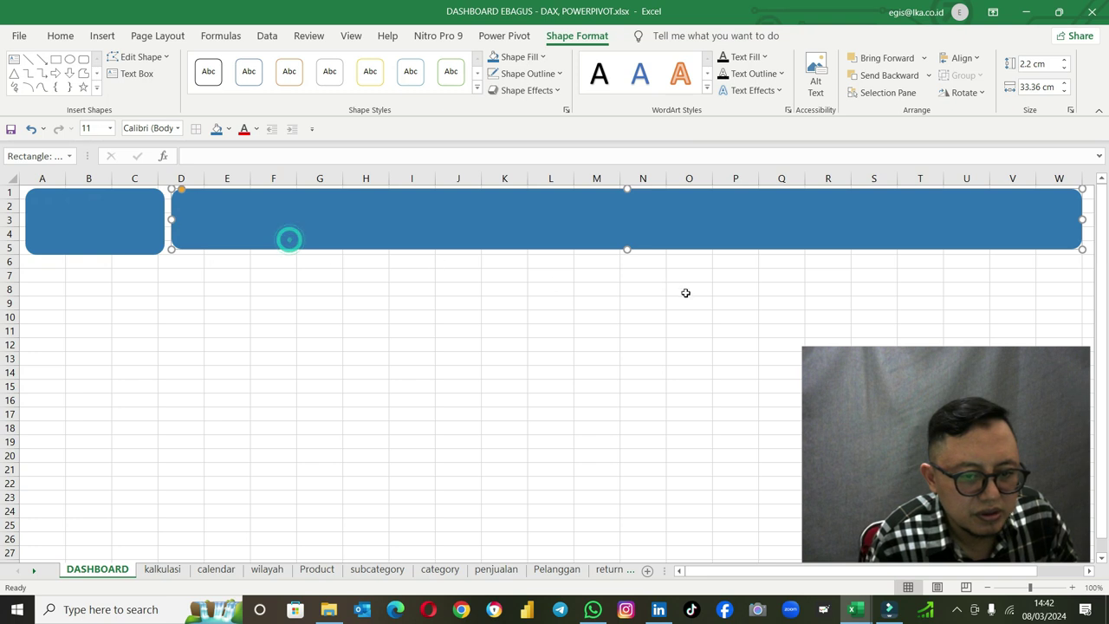
{"action": "left_click_drag", "start_coordinate": [629, 250], "coordinate": [628, 256]}
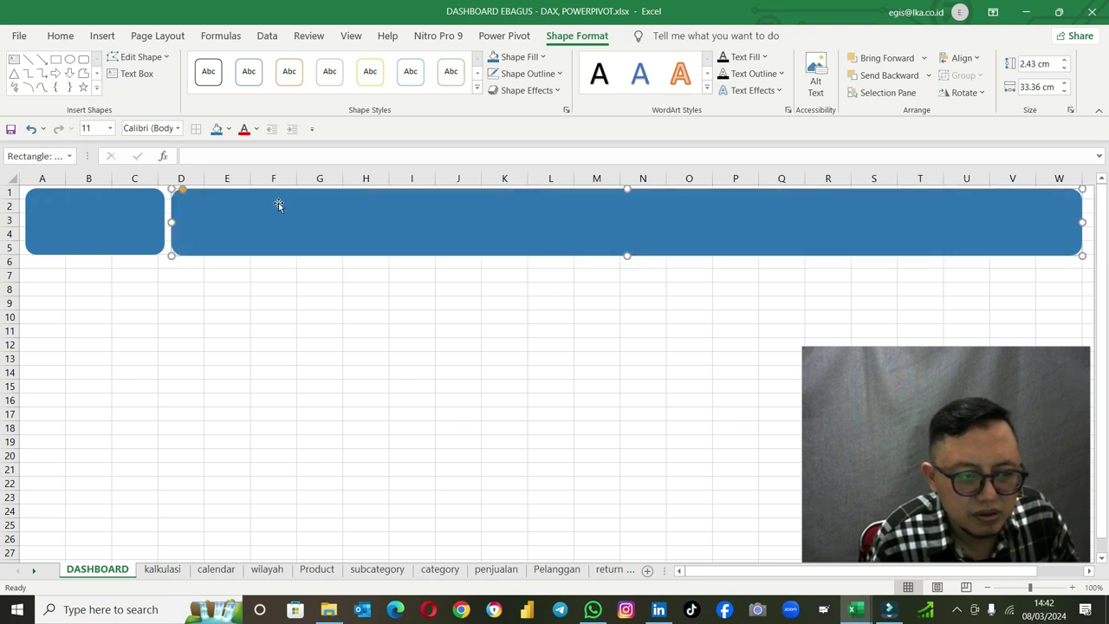
{"action": "left_click", "coordinate": [107, 215]}
{"action": "mouse_move", "coordinate": [125, 229]}
{"action": "left_mouse_down"}
{"action": "mouse_move", "coordinate": [119, 303]}
{"action": "mouse_move", "coordinate": [115, 291]}
{"action": "left_mouse_up"}
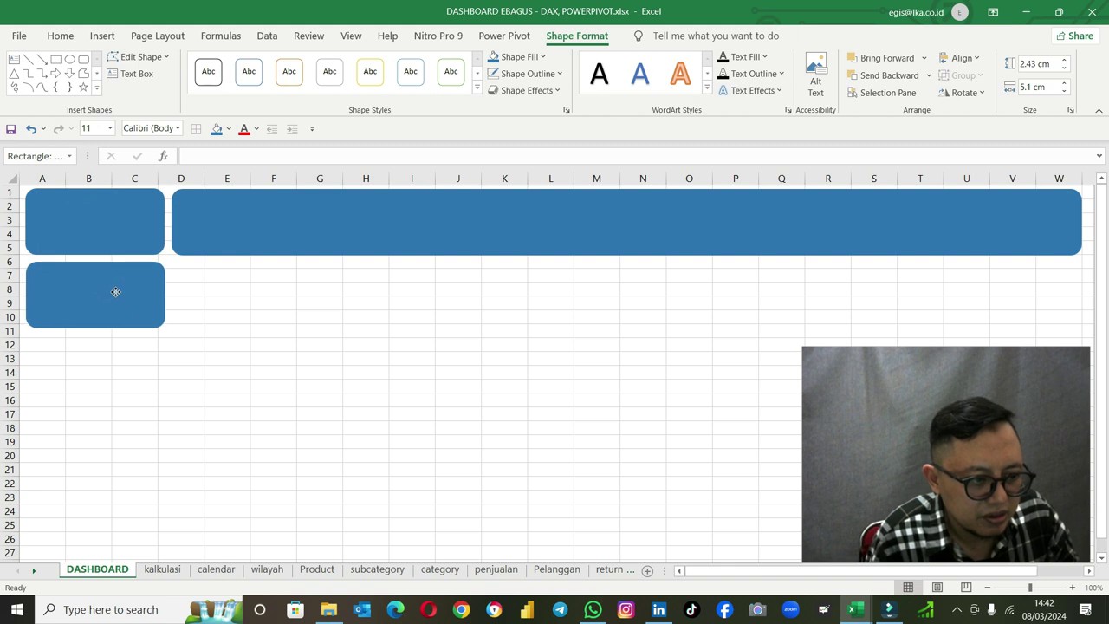
{"action": "left_click_drag", "start_coordinate": [95, 328], "coordinate": [108, 553]}
- Enter the banner text DASHBOARD PENJUALAN, PT. EBAGUS LEARNING, PERIODE 2020-2023
{"action": "left_click", "coordinate": [287, 428]}
{"action": "left_click", "coordinate": [265, 226]}
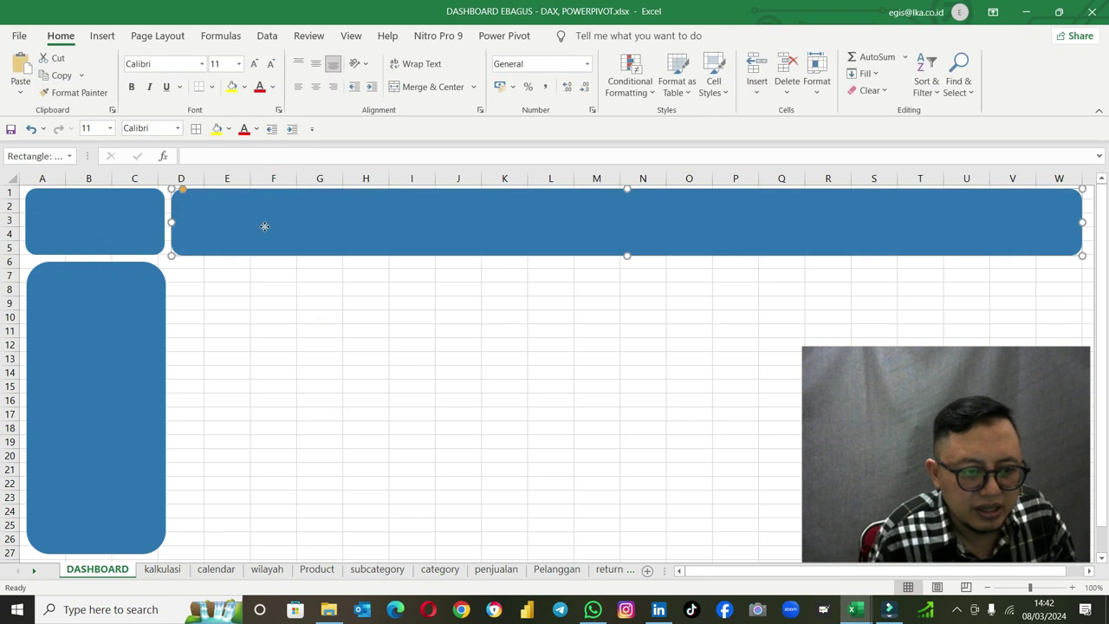
{"action": "right_click", "coordinate": [266, 228]}
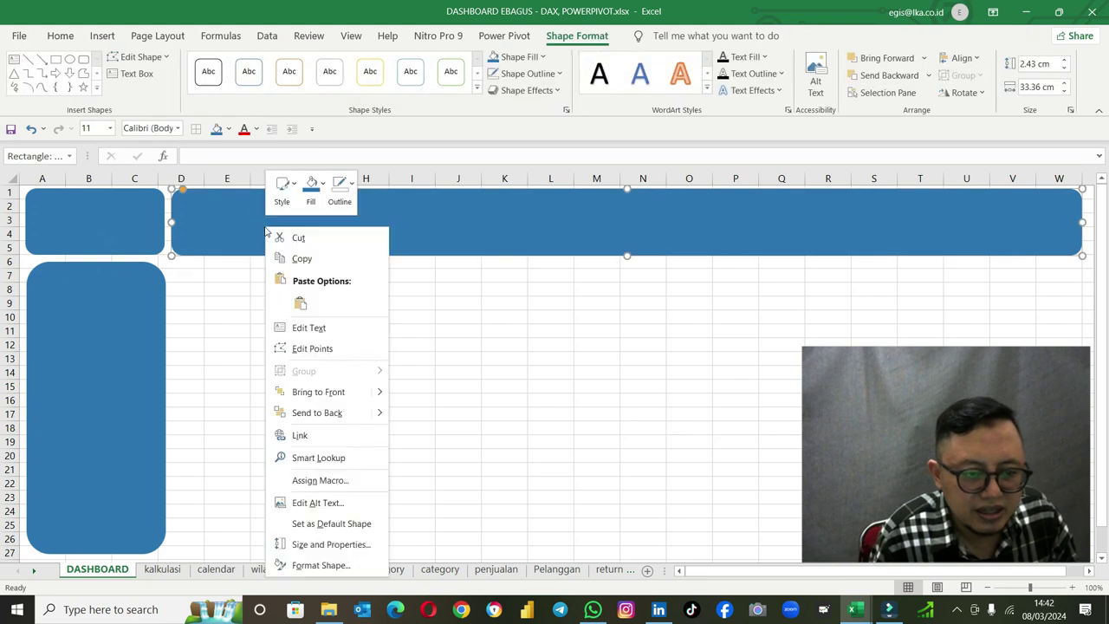
{"action": "left_click", "coordinate": [305, 331]}
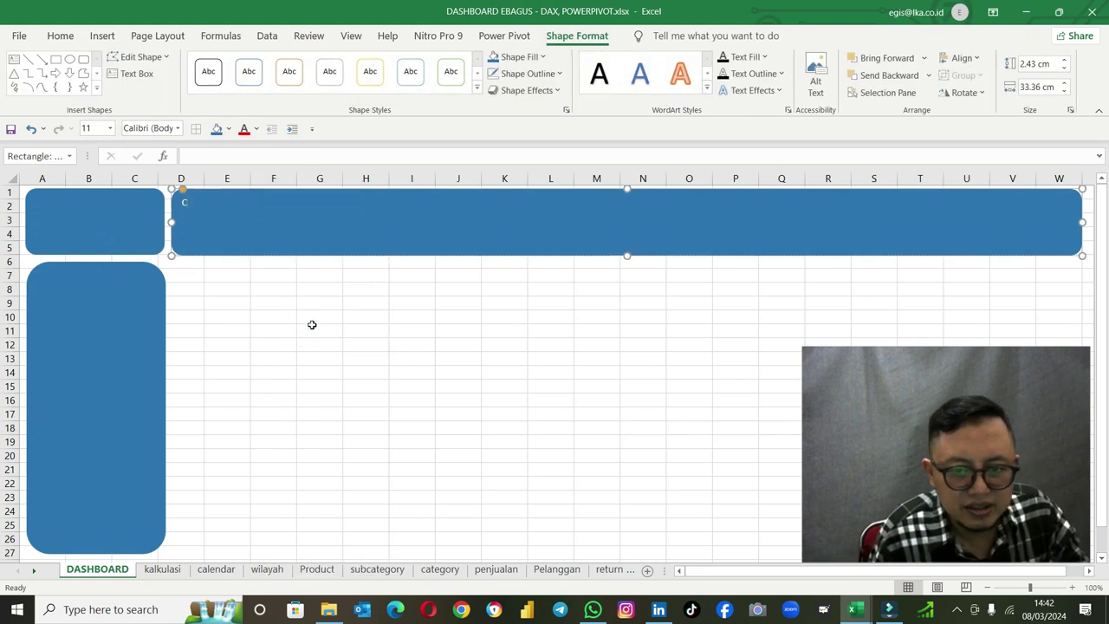
{"action": "key", "text": "BackSpace"}
{"action": "key", "text": "BackSpace"}
{"action": "key", "text": "BackSpace"}
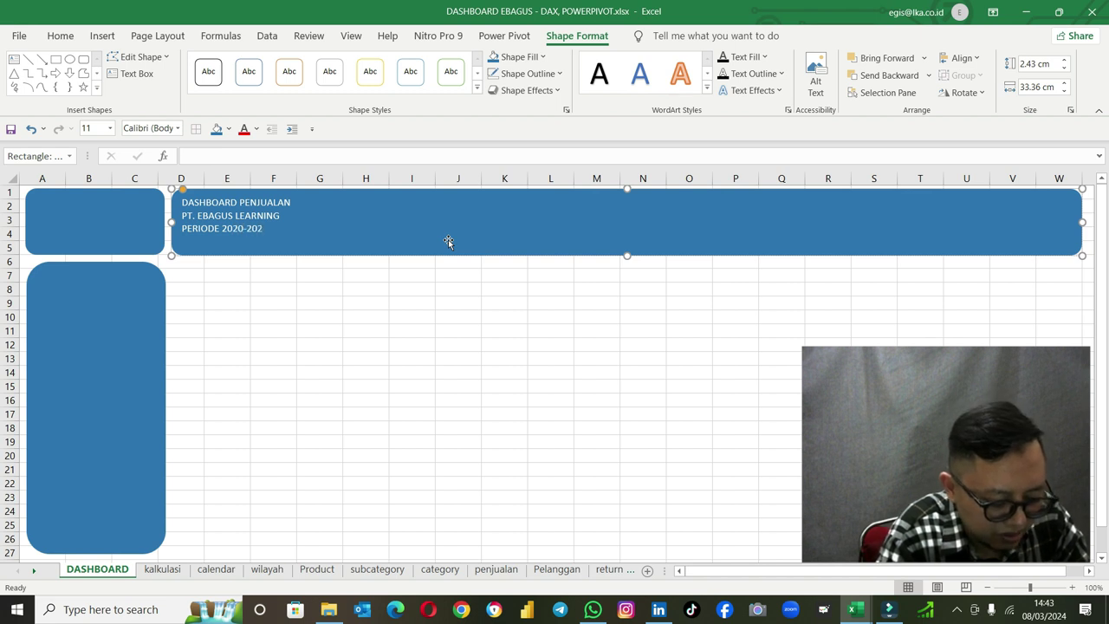
{"action": "left_click", "coordinate": [466, 274]}
{"action": "left_click", "coordinate": [390, 245]}
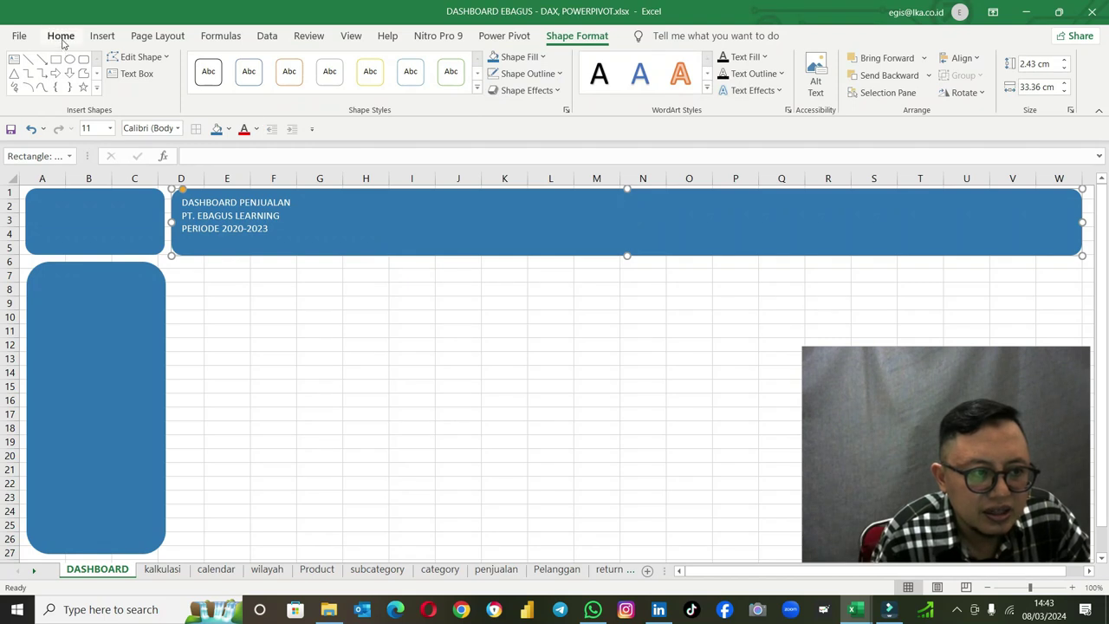
- Centre the banner text and set it to Segoe UI at size 14
{"action": "left_click", "coordinate": [61, 35]}
{"action": "left_click", "coordinate": [315, 63]}
{"action": "left_click", "coordinate": [315, 86]}
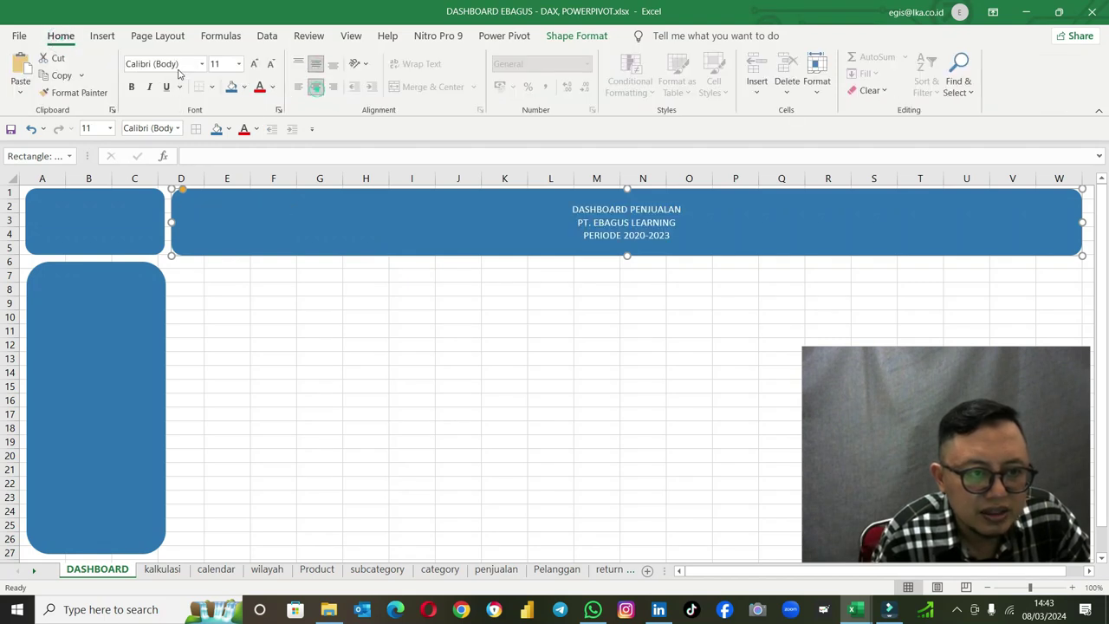
{"action": "left_click", "coordinate": [161, 63]}
{"action": "type", "text": "sset"}
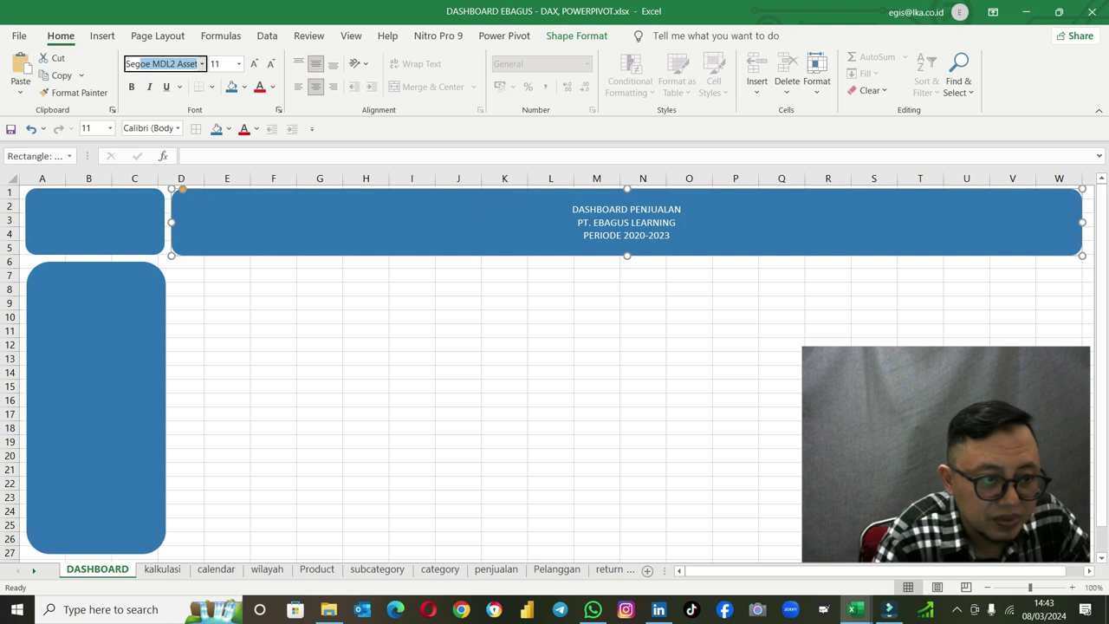
{"action": "type", "text": "eU"}
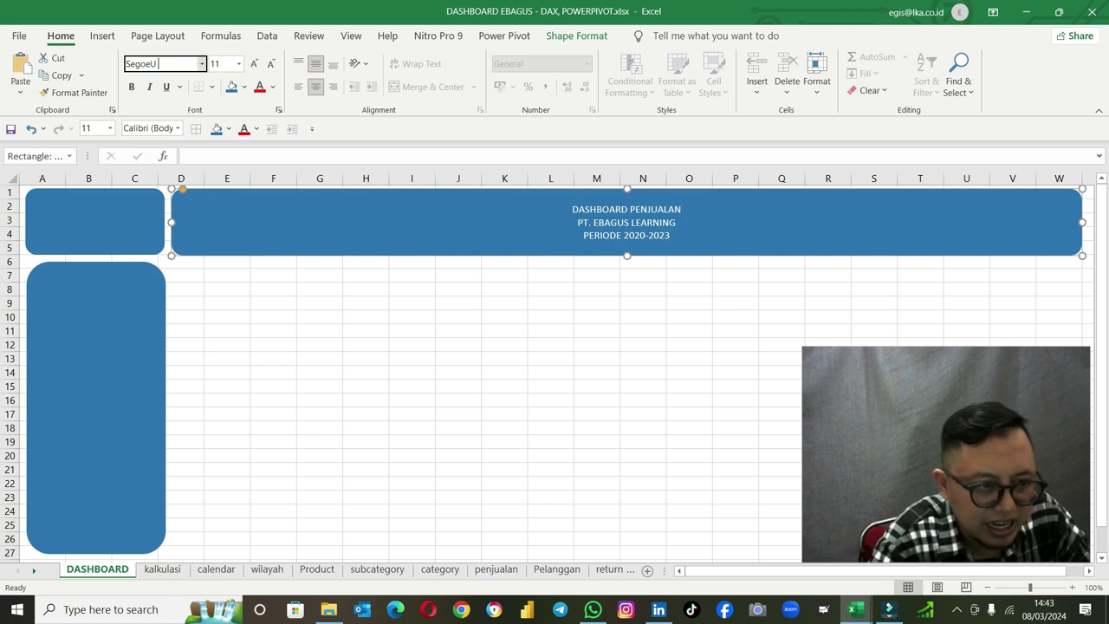
{"action": "key", "text": "Return"}
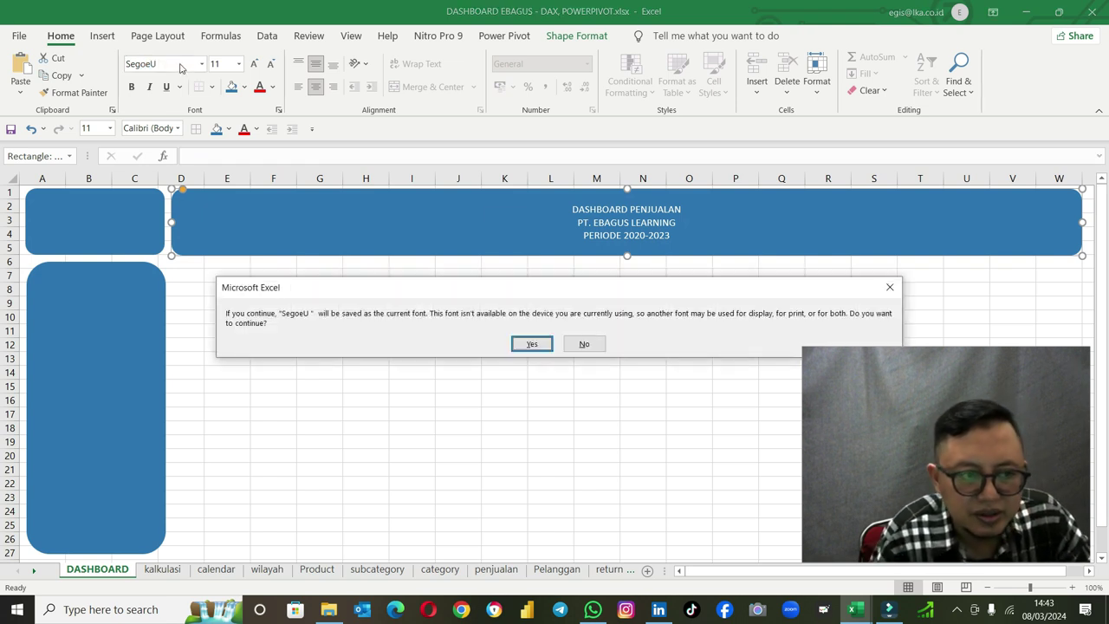
{"action": "left_click", "coordinate": [531, 345]}
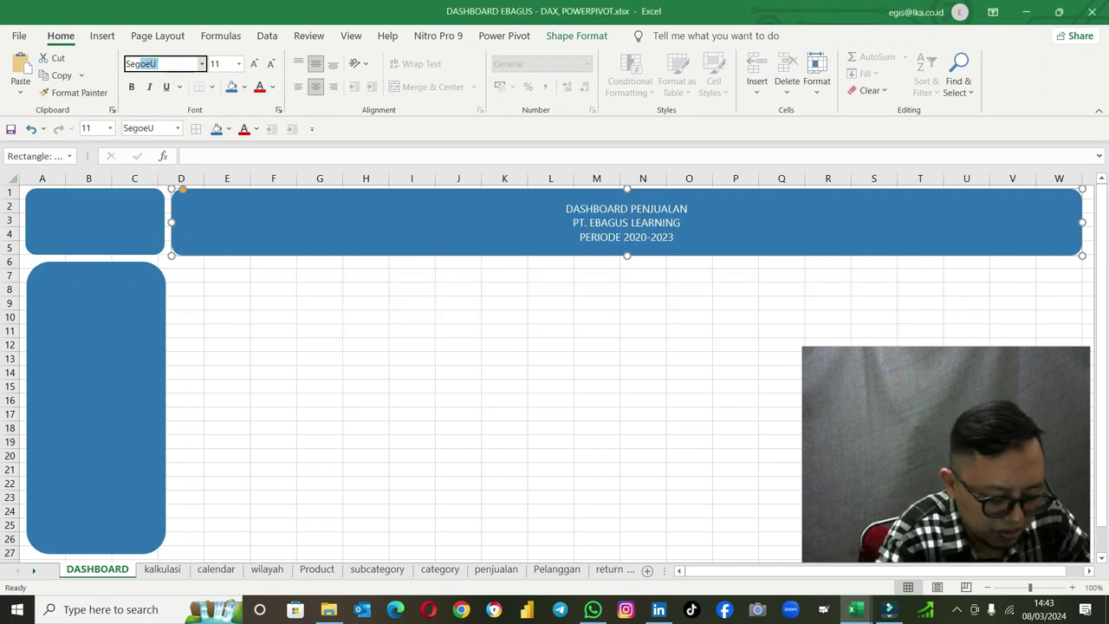
{"action": "type", "text": "UI"}
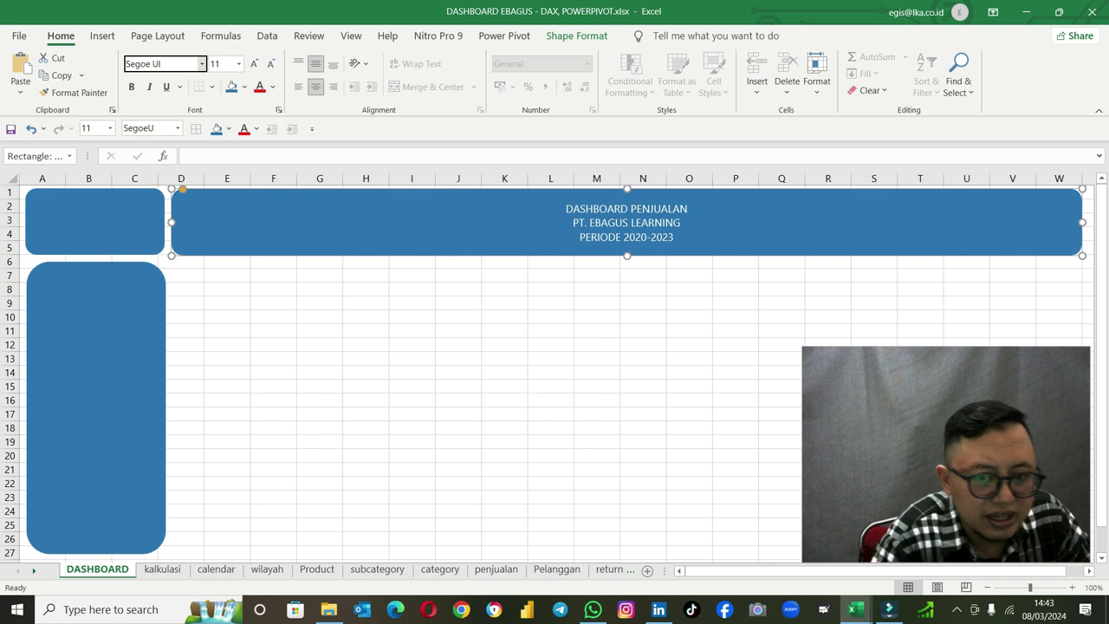
{"action": "key", "text": "Return"}
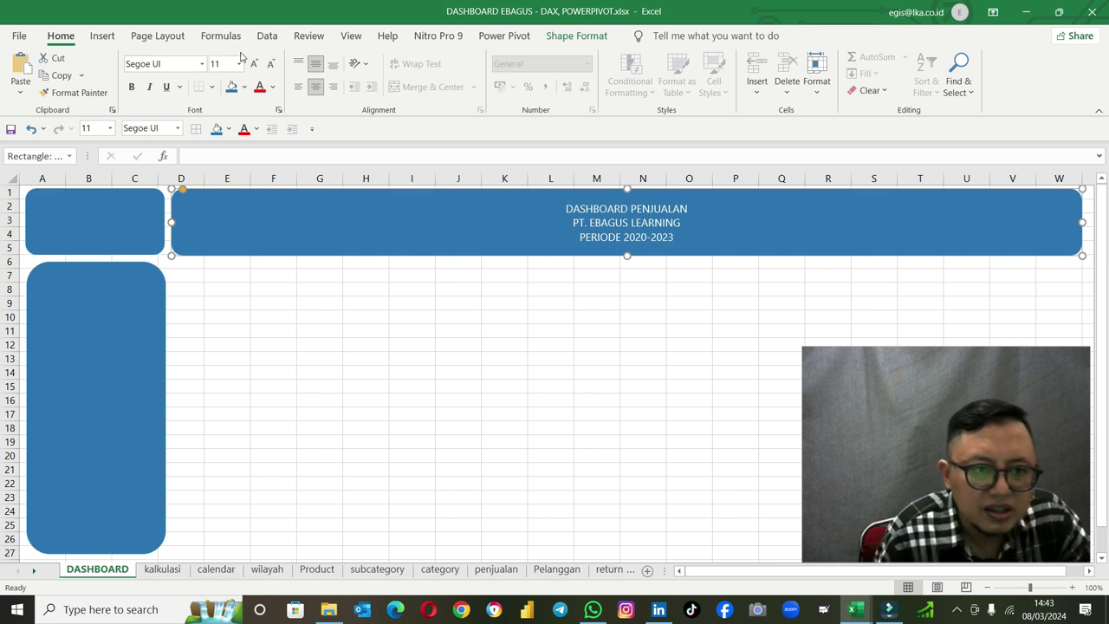
{"action": "left_click", "coordinate": [256, 64]}
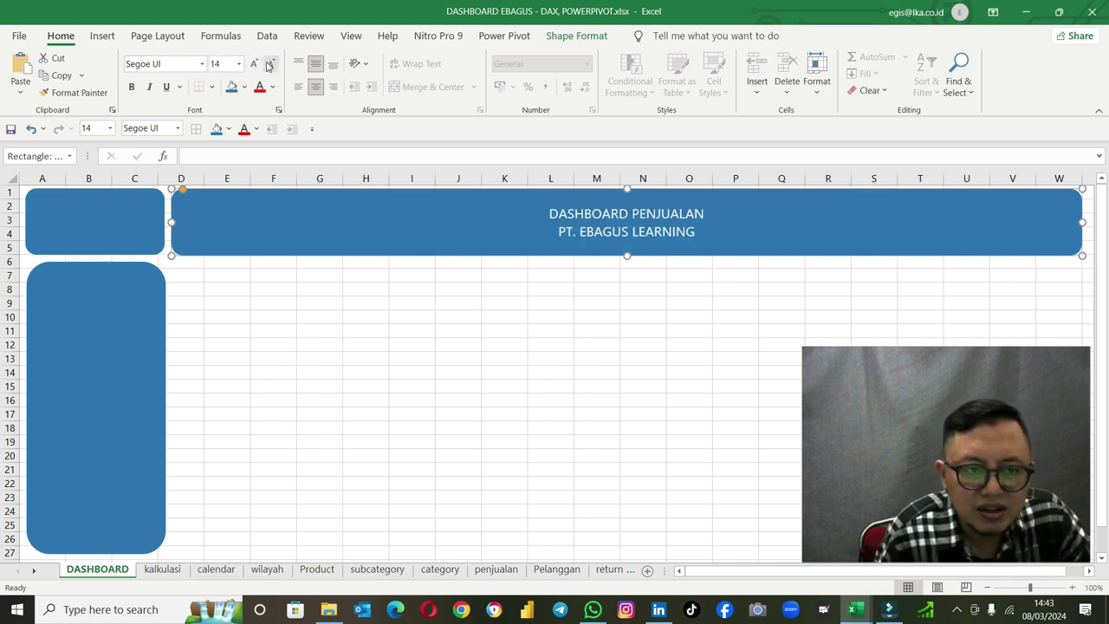
{"action": "left_click", "coordinate": [472, 274]}
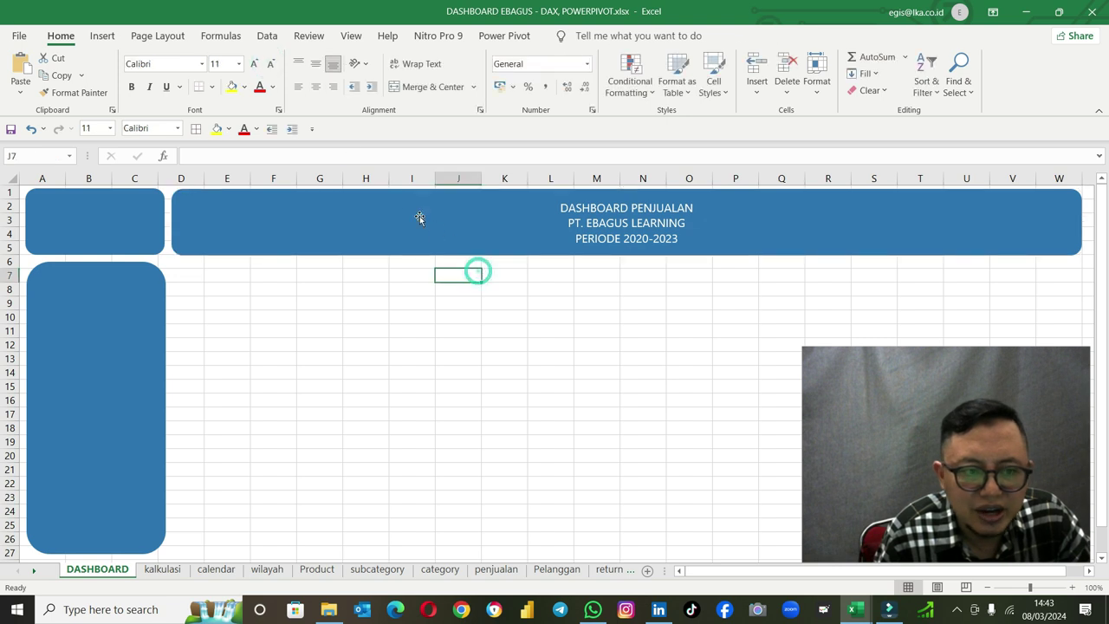
- Fill every DASHBOARD cell light blue-grey and turn off the gridlines
{"action": "left_click", "coordinate": [13, 180]}
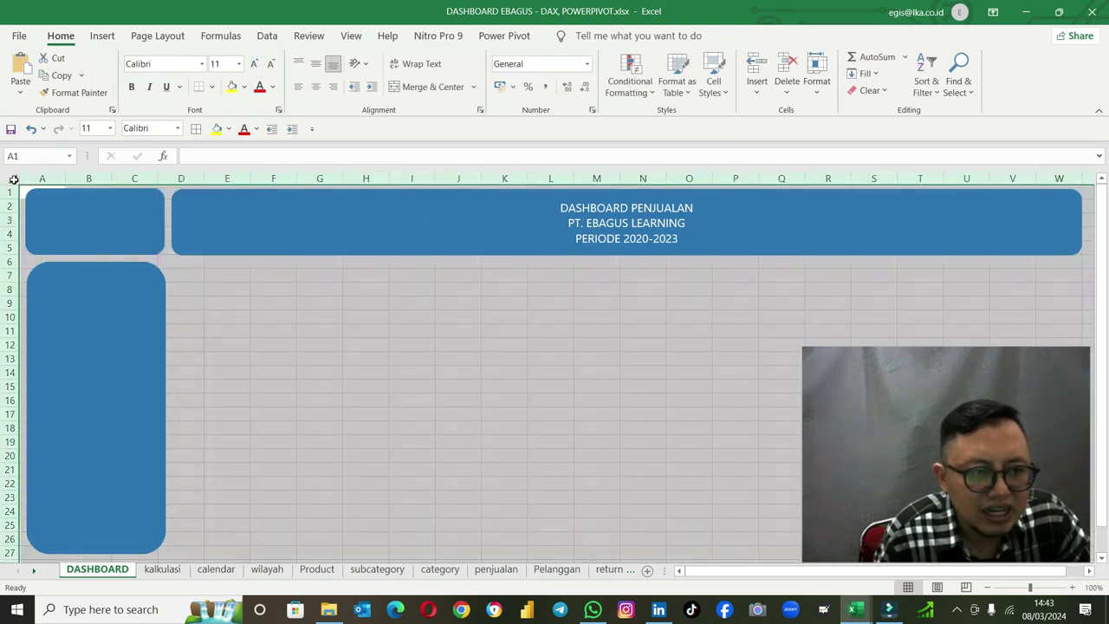
{"action": "left_click", "coordinate": [245, 88]}
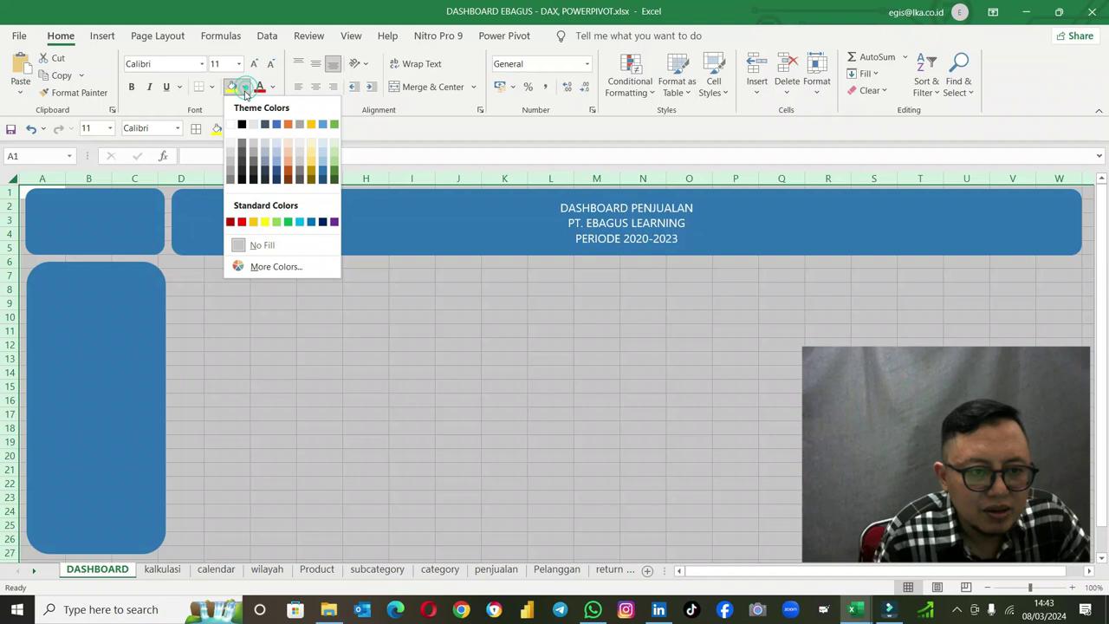
{"action": "left_click", "coordinate": [325, 148]}
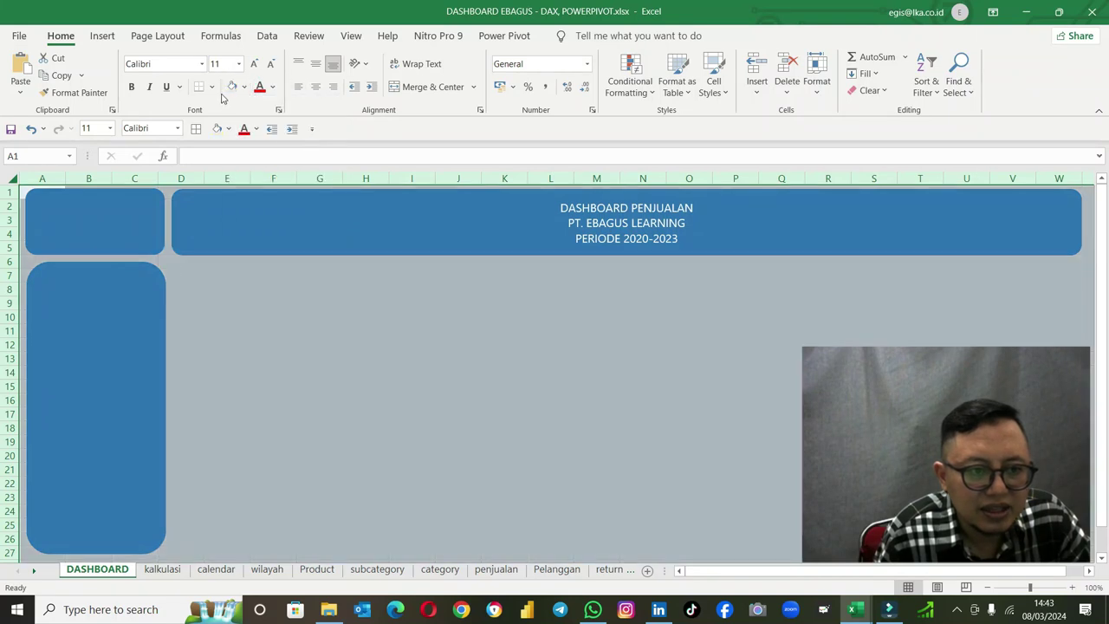
{"action": "left_click", "coordinate": [355, 41]}
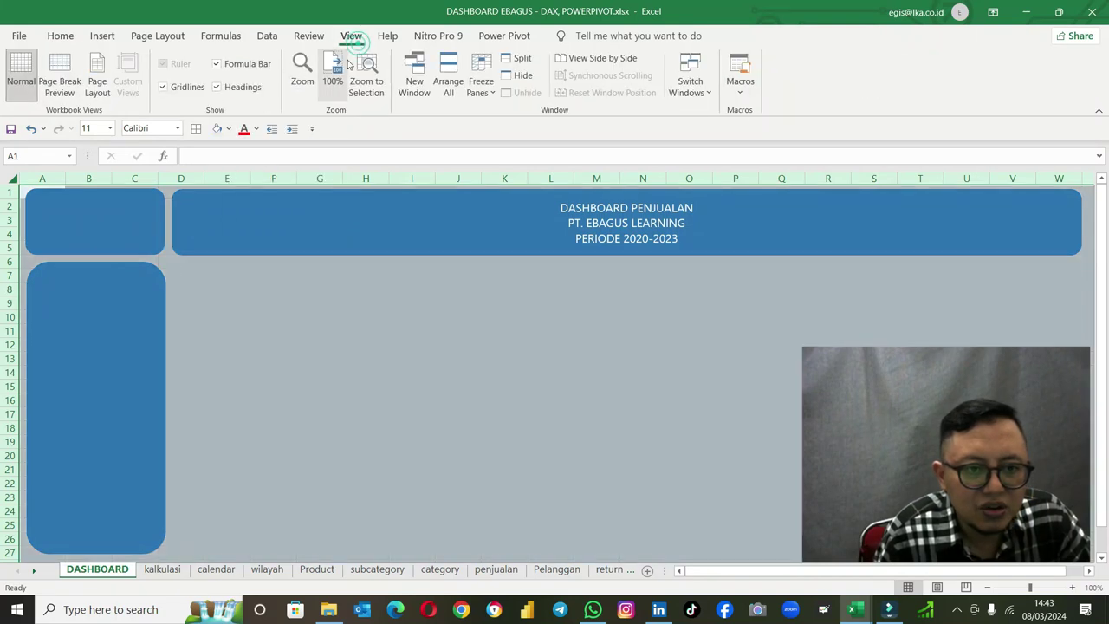
{"action": "left_click", "coordinate": [229, 294]}
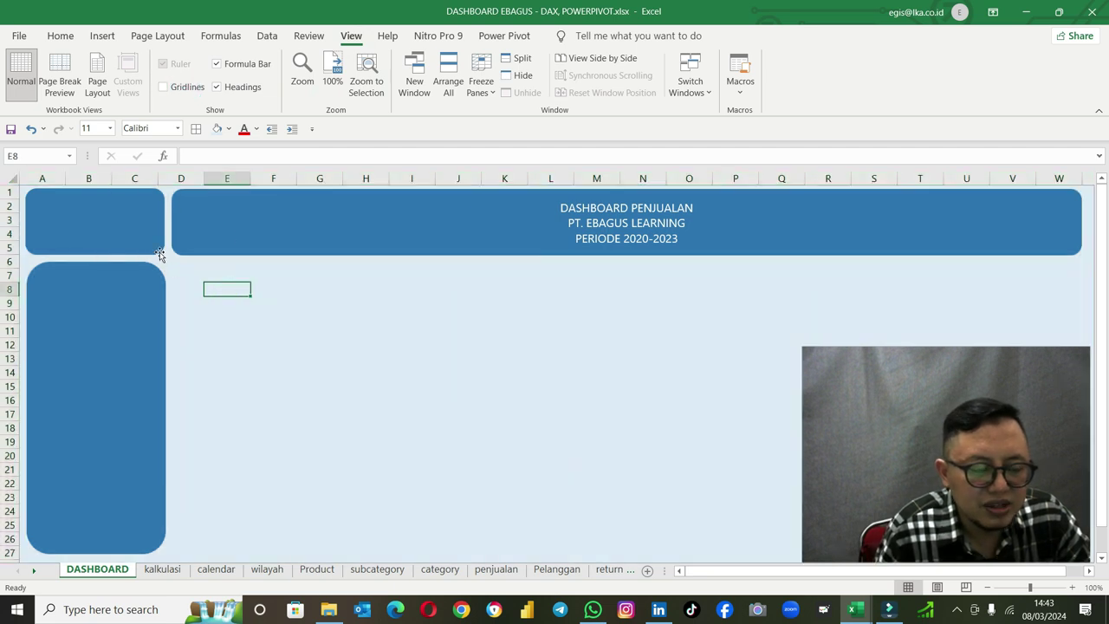
{"action": "left_click", "coordinate": [108, 232]}
- Duplicate the small blue card with Ctrl+D and move the copy to D7 beside the sidebar
{"action": "key", "text": "ctrl+d"}
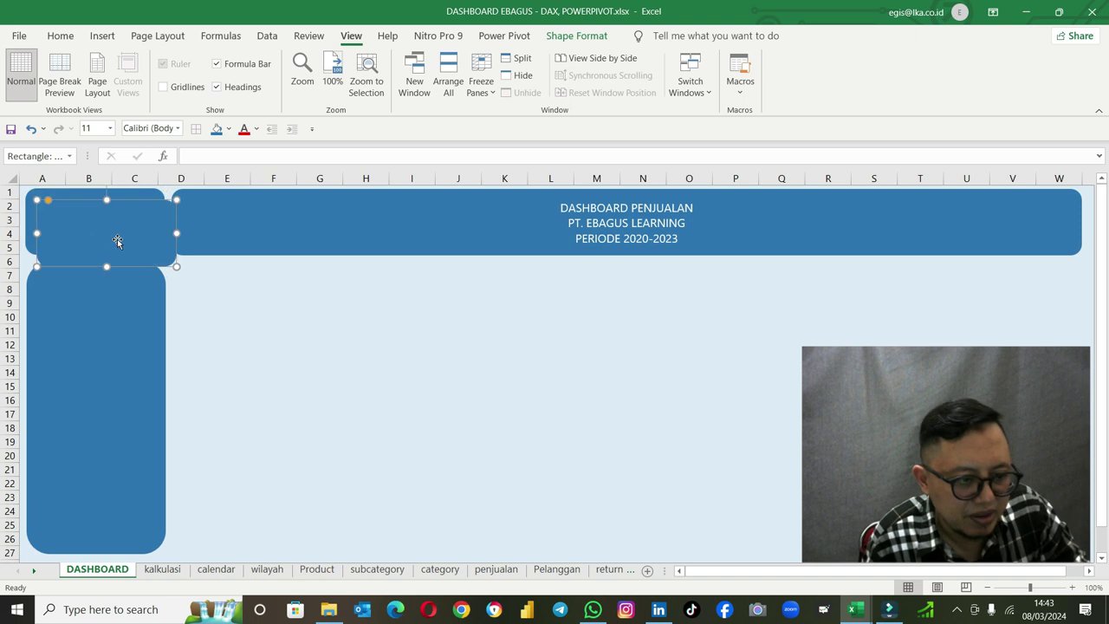
{"action": "left_click_drag", "start_coordinate": [117, 241], "coordinate": [264, 305]}
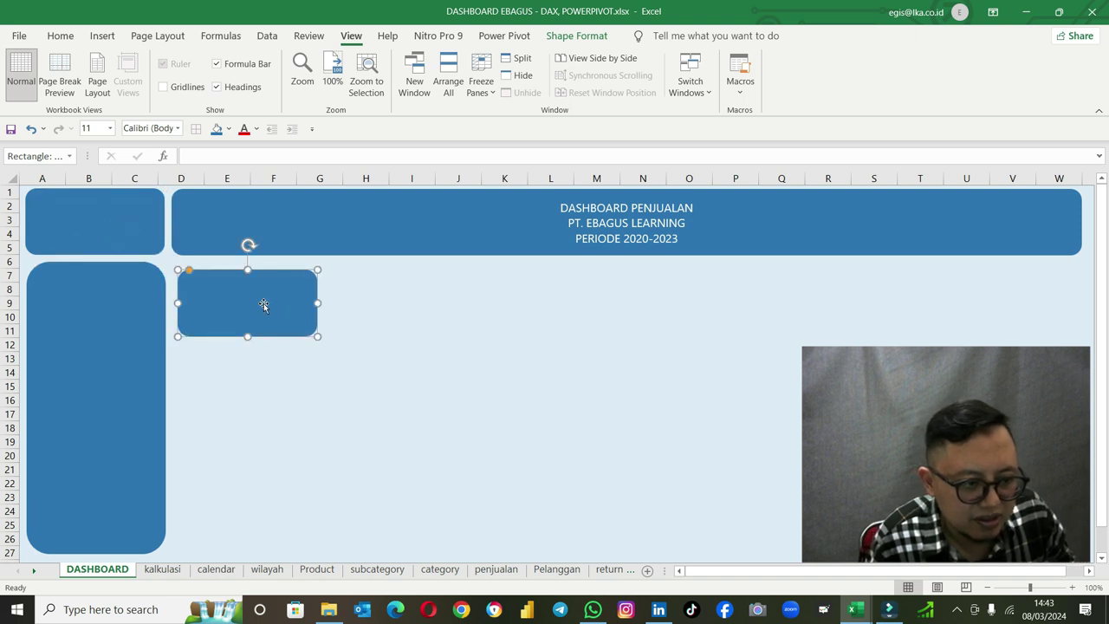
{"action": "mouse_move", "coordinate": [316, 337]}
{"action": "left_mouse_down"}
{"action": "mouse_move", "coordinate": [433, 511]}
{"action": "mouse_move", "coordinate": [431, 405]}
{"action": "mouse_move", "coordinate": [422, 412]}
{"action": "mouse_move", "coordinate": [335, 332]}
{"action": "left_mouse_up"}
{"action": "left_click", "coordinate": [162, 569]}
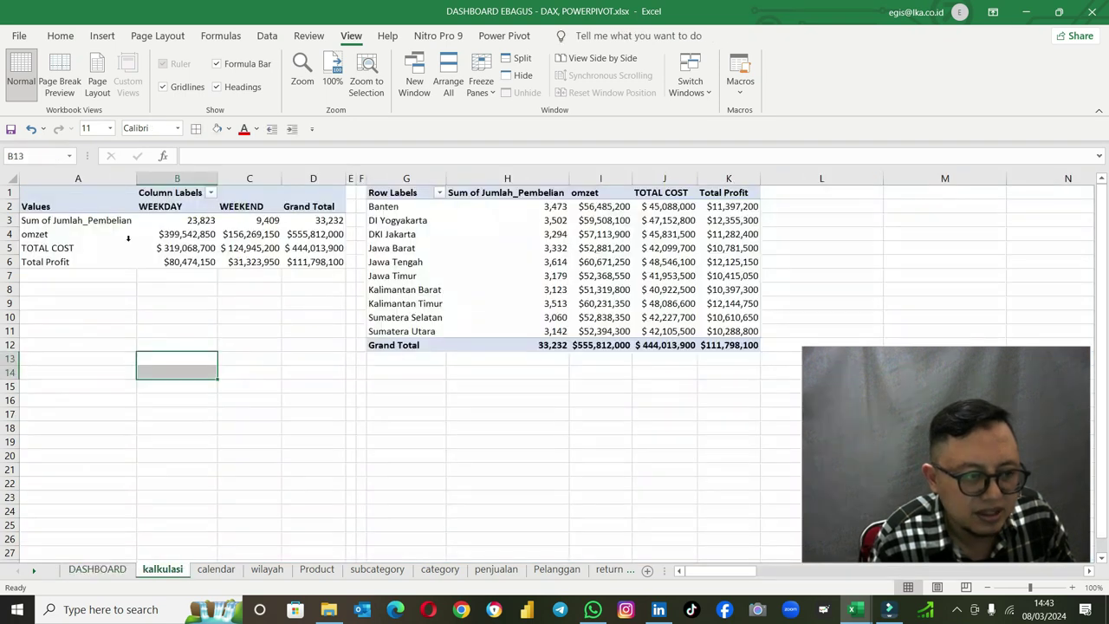
{"action": "left_click", "coordinate": [78, 320]}
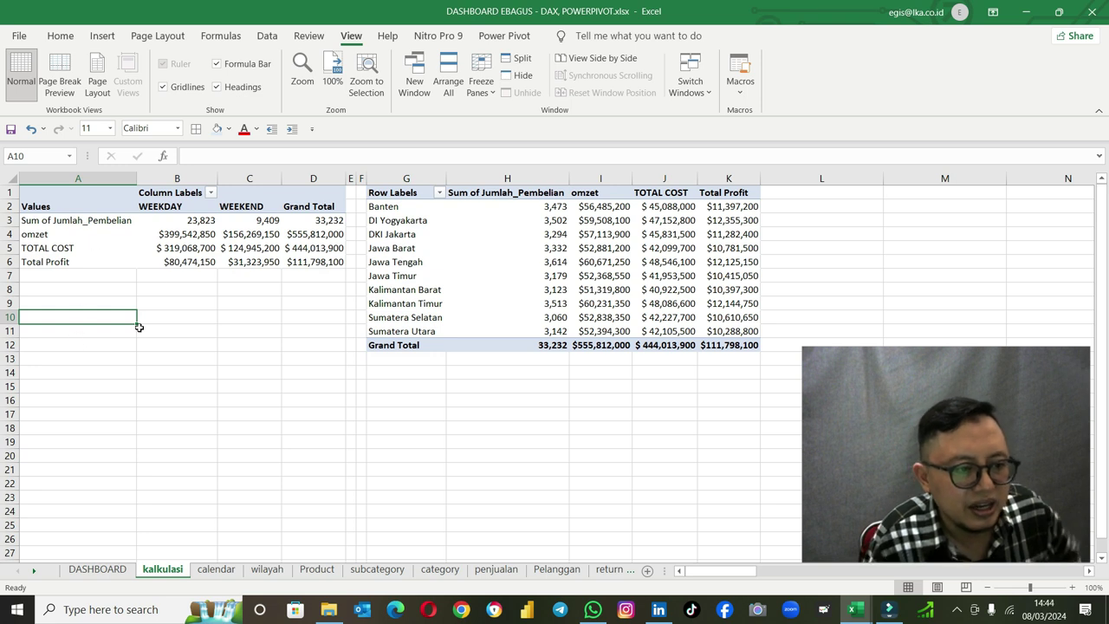
{"action": "left_click", "coordinate": [213, 569]}
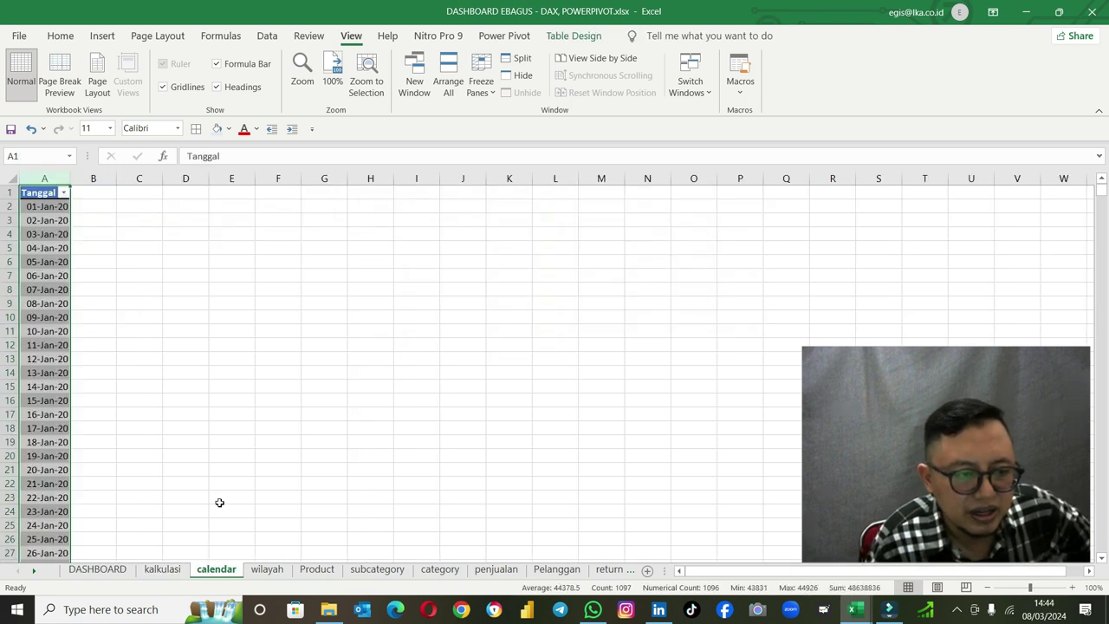
{"action": "left_click", "coordinate": [97, 569]}
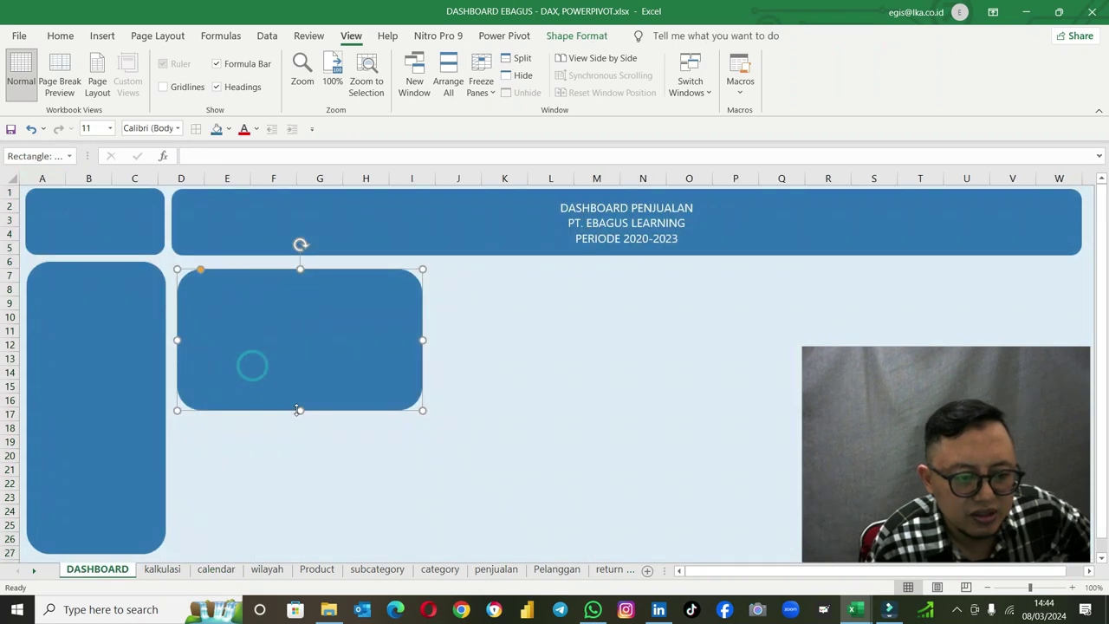
- Resize the copied card to about D6:G11, just below the title banner
{"action": "left_click_drag", "start_coordinate": [298, 409], "coordinate": [299, 341]}
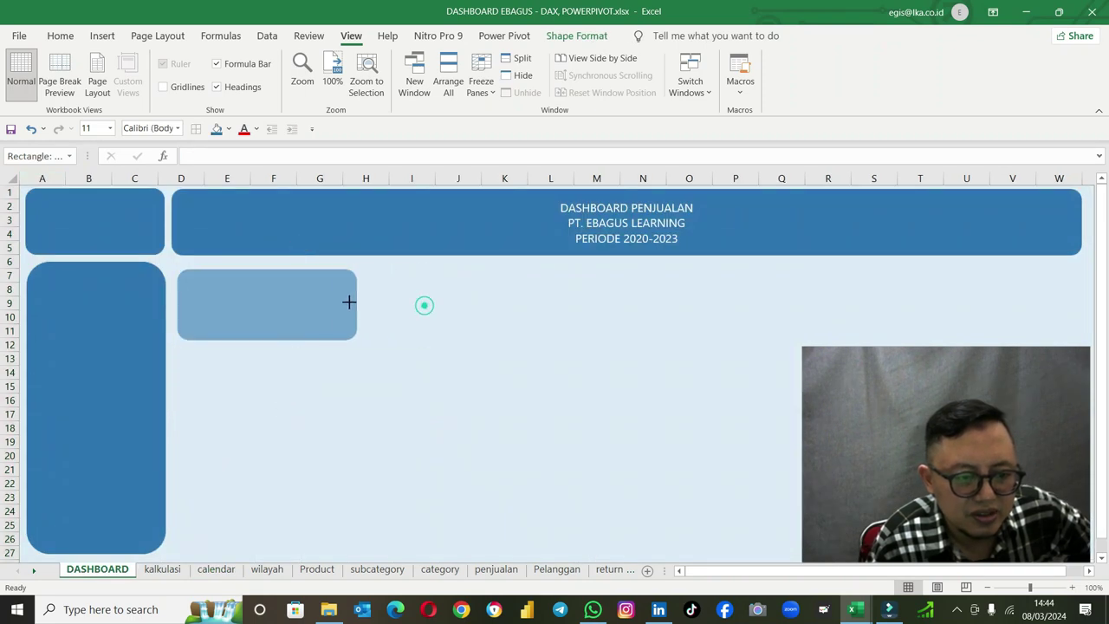
{"action": "left_click_drag", "start_coordinate": [425, 305], "coordinate": [317, 306]}
{"action": "left_click_drag", "start_coordinate": [245, 322], "coordinate": [246, 318]}
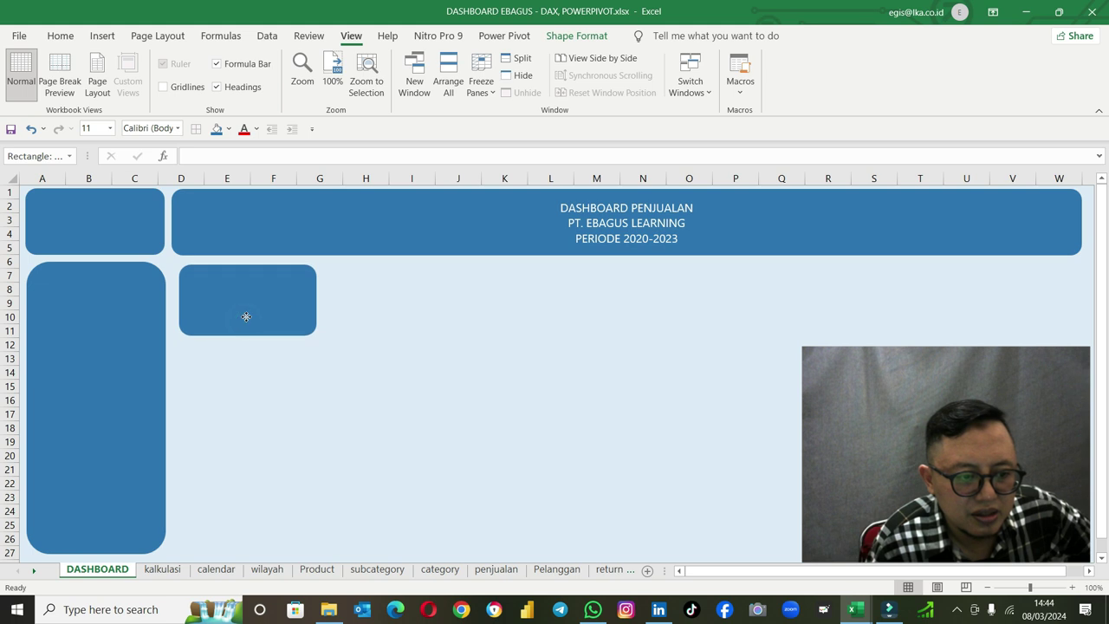
{"action": "left_click", "coordinate": [409, 358]}
{"action": "left_click", "coordinate": [278, 320]}
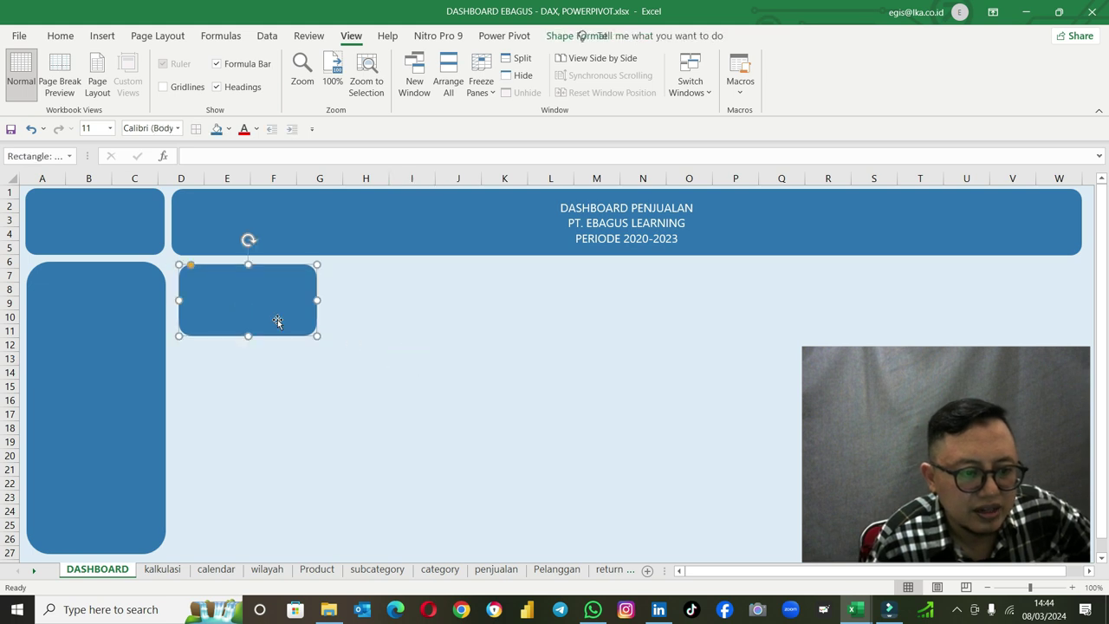
{"action": "left_click", "coordinate": [102, 37]}
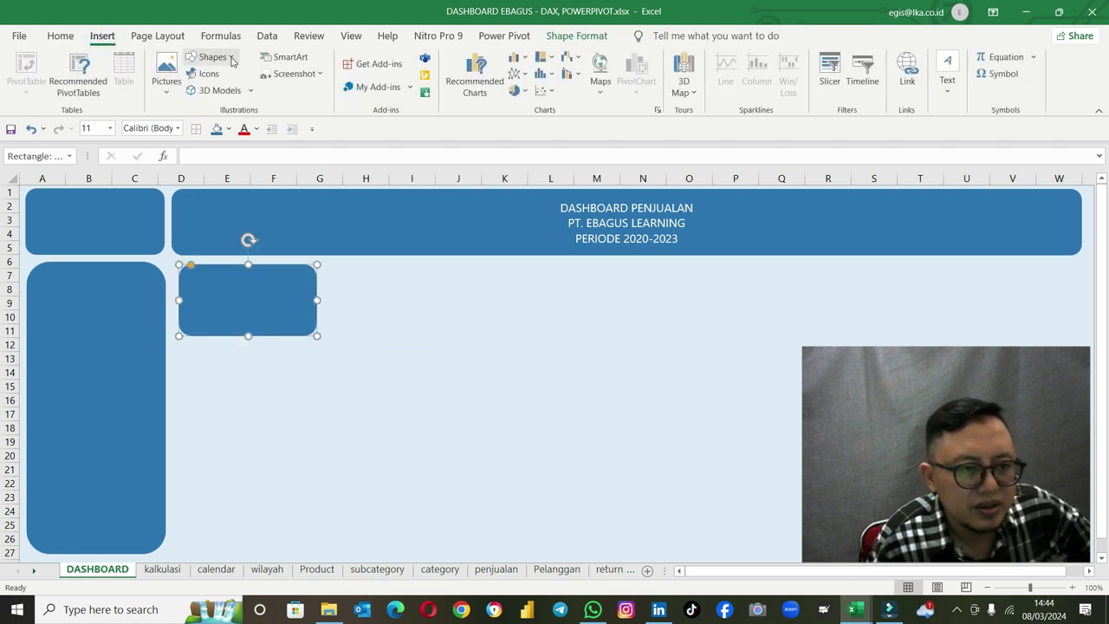
- Draw a text box across the top of the blue card and type TOTAL QUANTITY SOLD
{"action": "left_click", "coordinate": [212, 56]}
{"action": "left_click", "coordinate": [190, 94]}
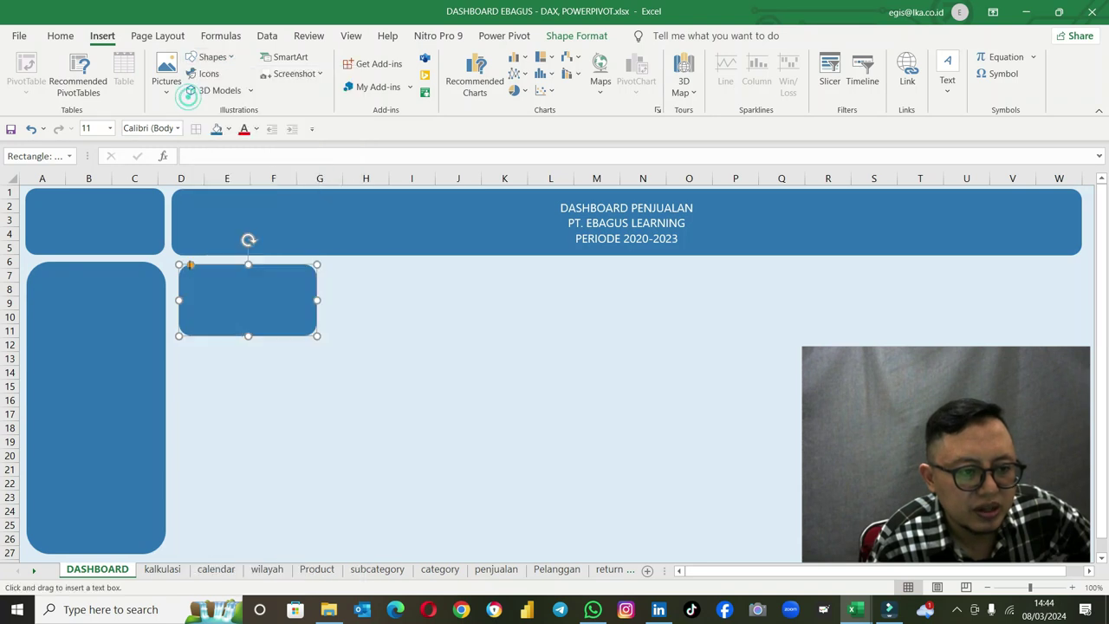
{"action": "left_click_drag", "start_coordinate": [262, 295], "coordinate": [317, 291]}
{"action": "left_click_drag", "start_coordinate": [248, 277], "coordinate": [247, 272]}
{"action": "right_click", "coordinate": [234, 283]}
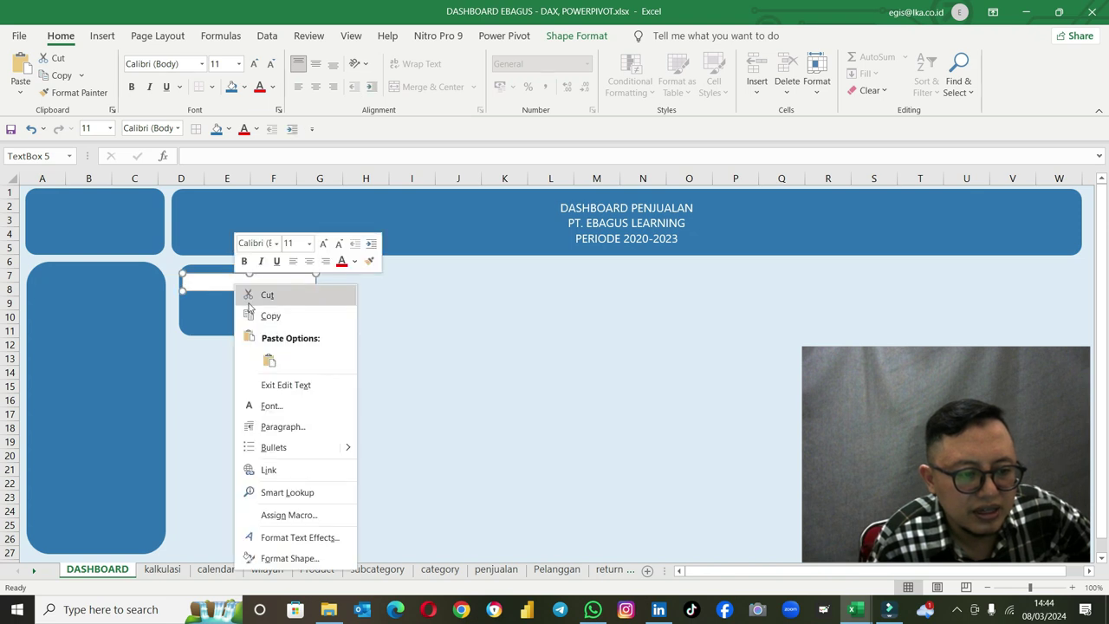
{"action": "left_click", "coordinate": [277, 386]}
{"action": "type", "text": "TOTAL"}
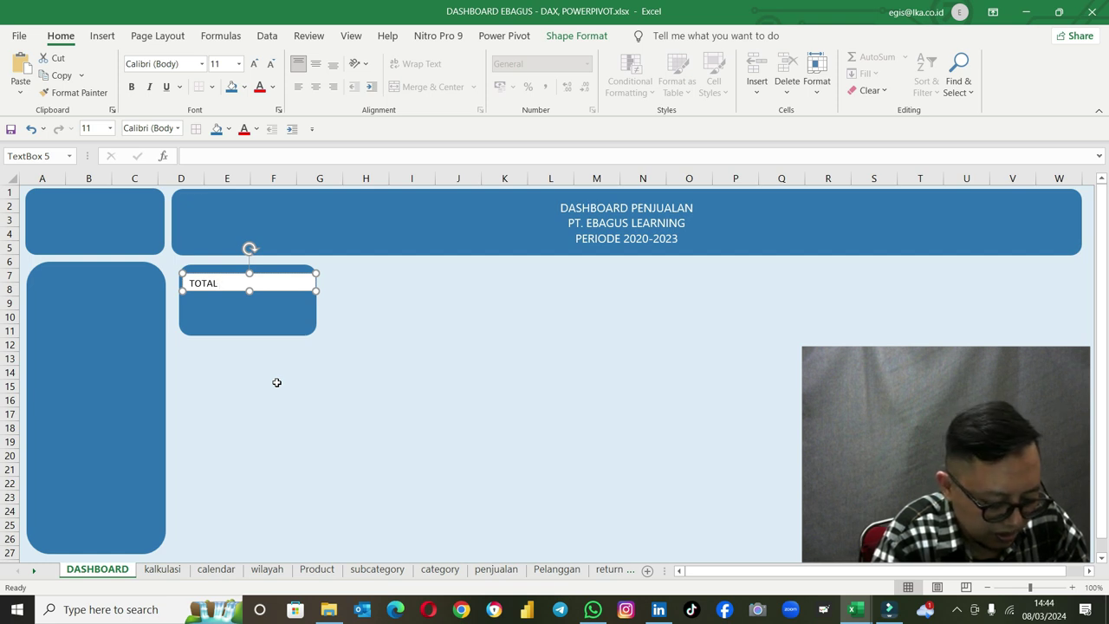
{"action": "type", "text": "QUANTITY"}
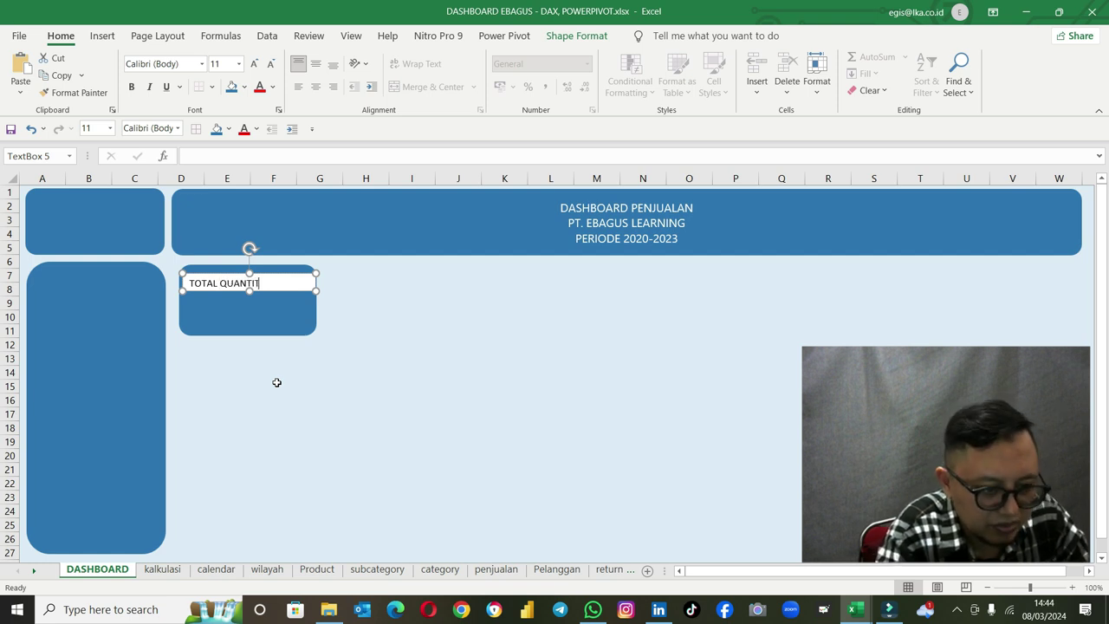
{"action": "type", "text": " SOLD"}
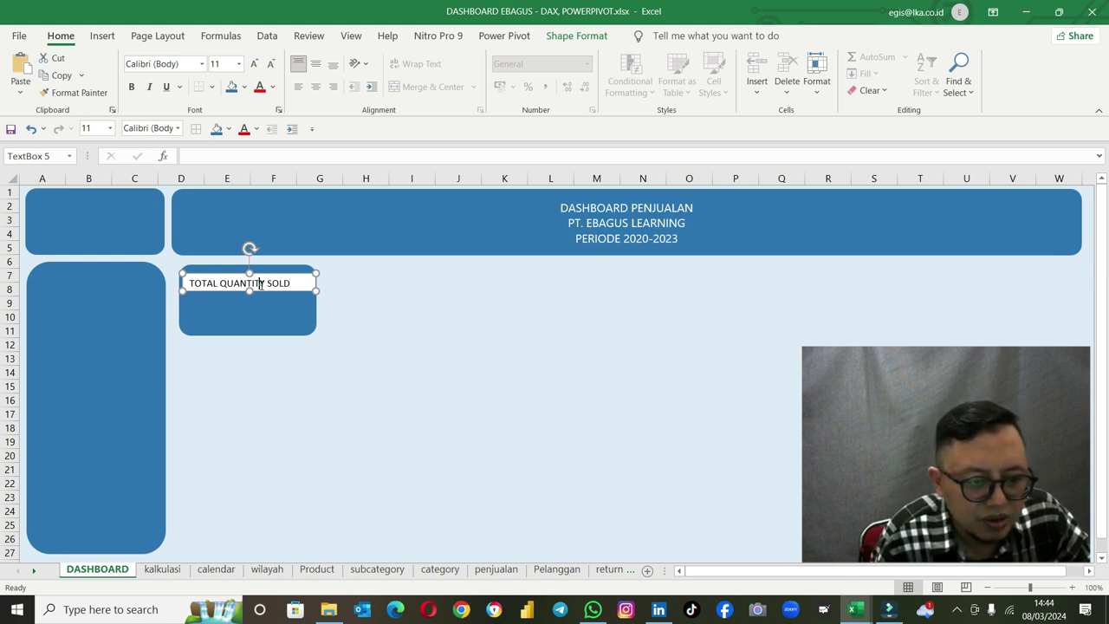
- Make the label text bold Segoe UI, shrunk to fit on one line
{"action": "left_click_drag", "start_coordinate": [293, 283], "coordinate": [187, 283]}
{"action": "left_click", "coordinate": [132, 87]}
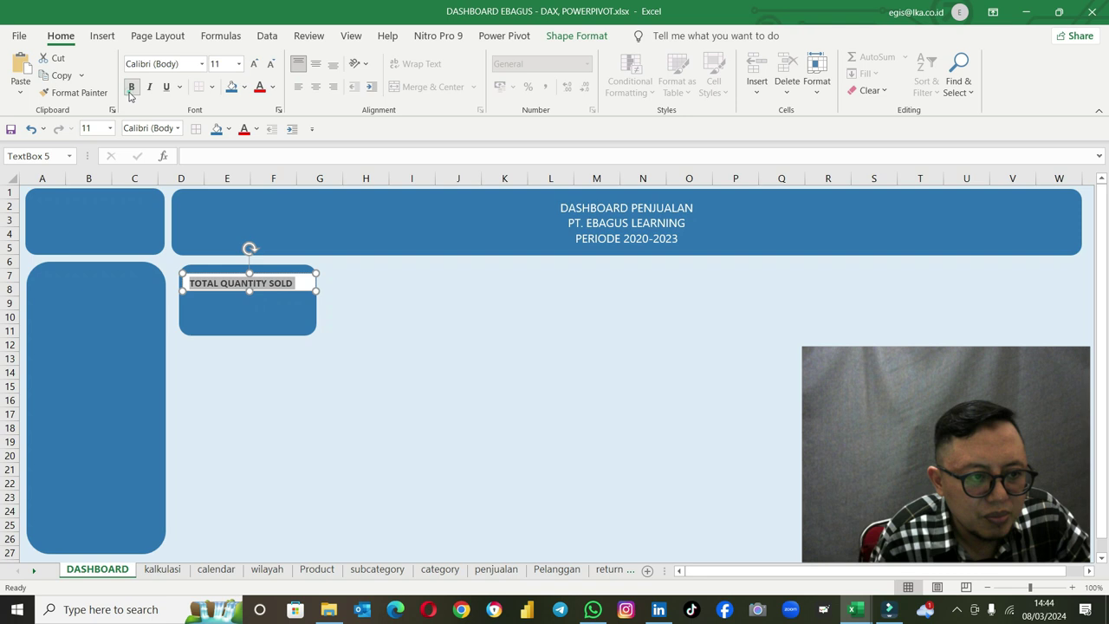
{"action": "left_click", "coordinate": [165, 64]}
{"action": "type", "text": "Segoe UI"}
{"action": "key", "text": "Return"}
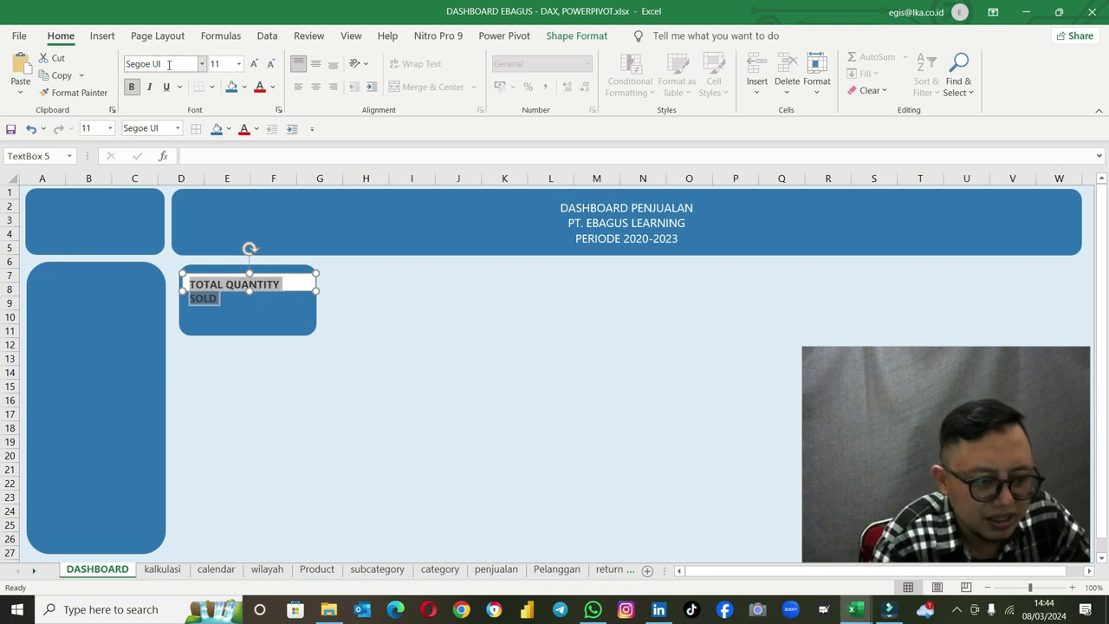
{"action": "left_click", "coordinate": [273, 65]}
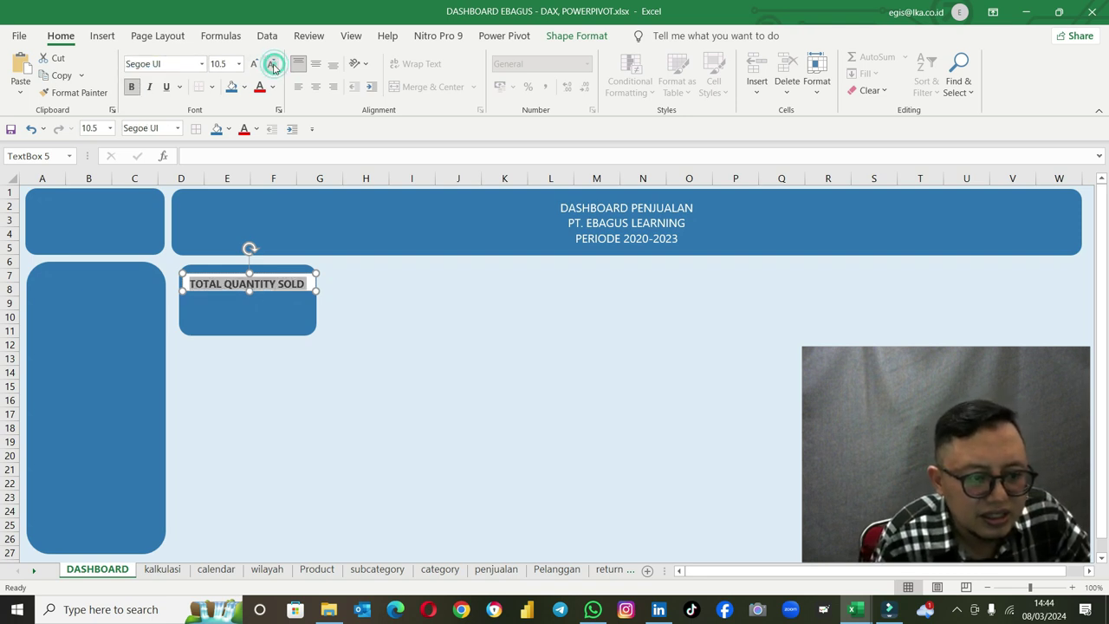
- Remove the text box's white fill and its outline
{"action": "left_click", "coordinate": [246, 86]}
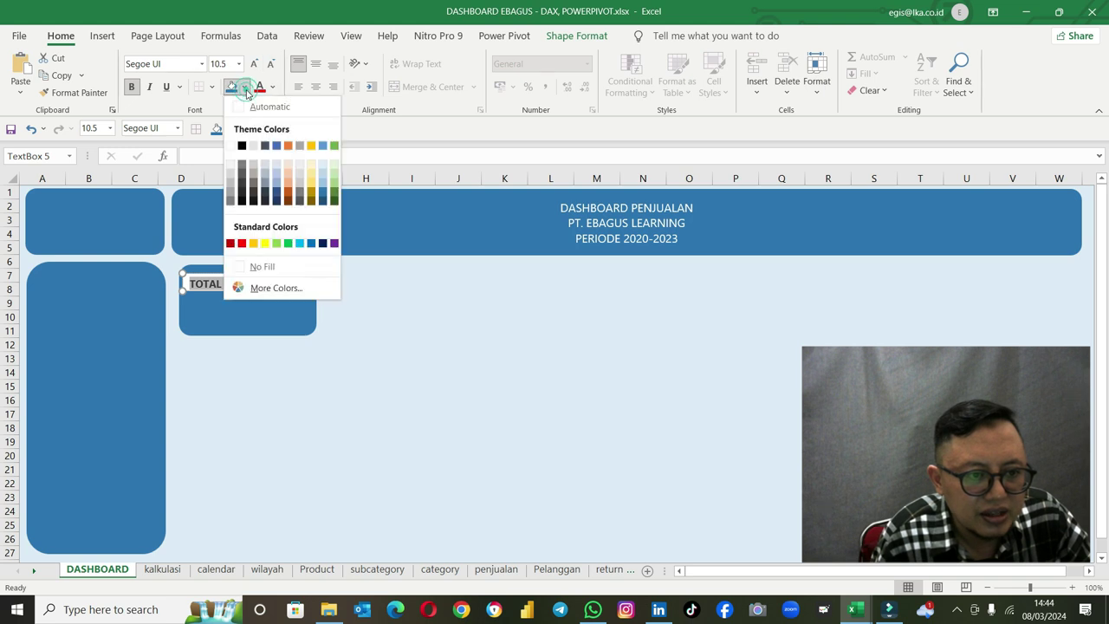
{"action": "left_click", "coordinate": [284, 266]}
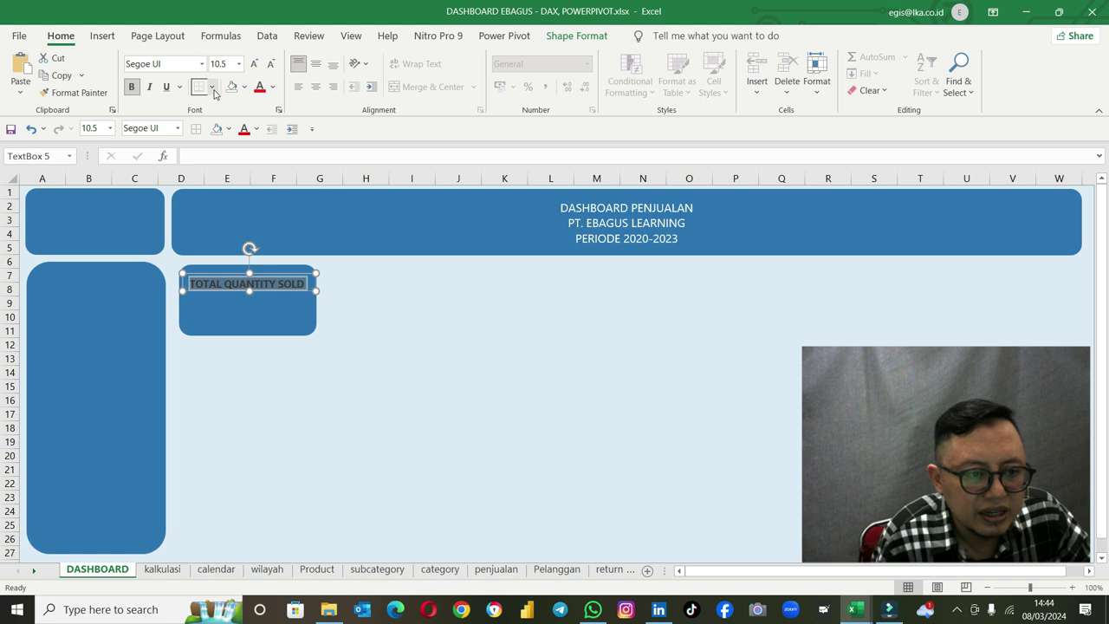
{"action": "left_click", "coordinate": [213, 88]}
{"action": "left_click", "coordinate": [486, 370]}
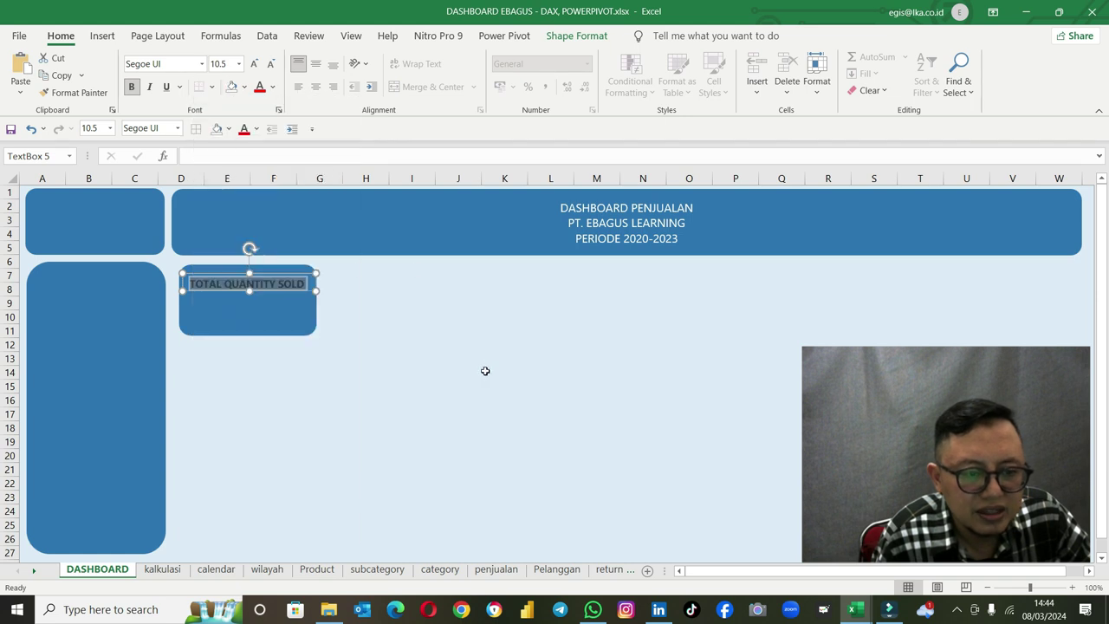
{"action": "left_click", "coordinate": [588, 36]}
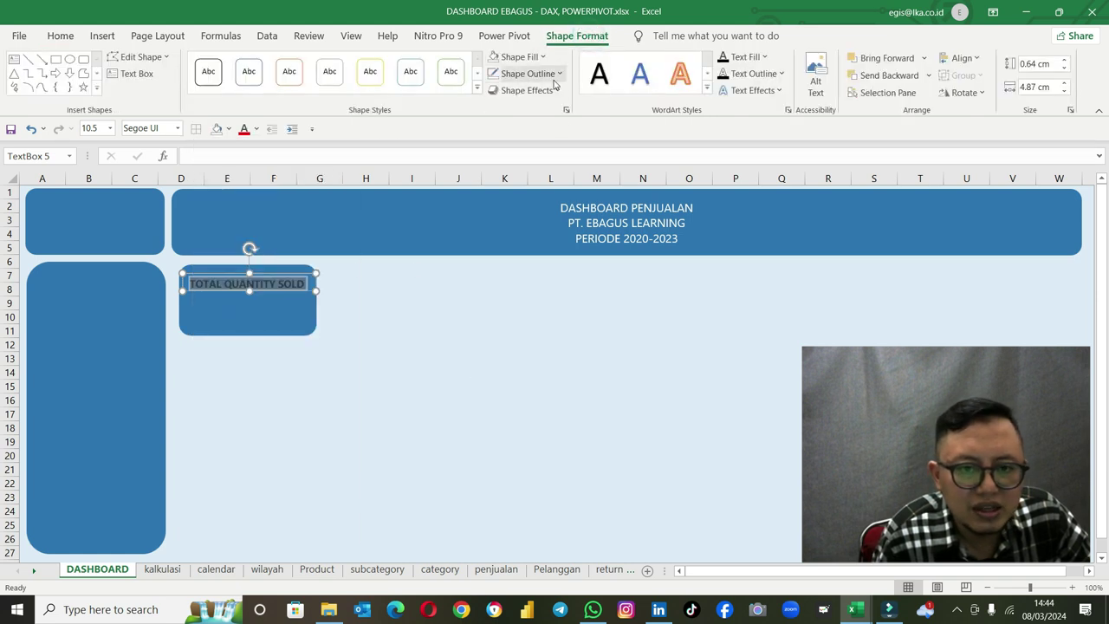
{"action": "left_click", "coordinate": [530, 73]}
{"action": "left_click", "coordinate": [532, 253]}
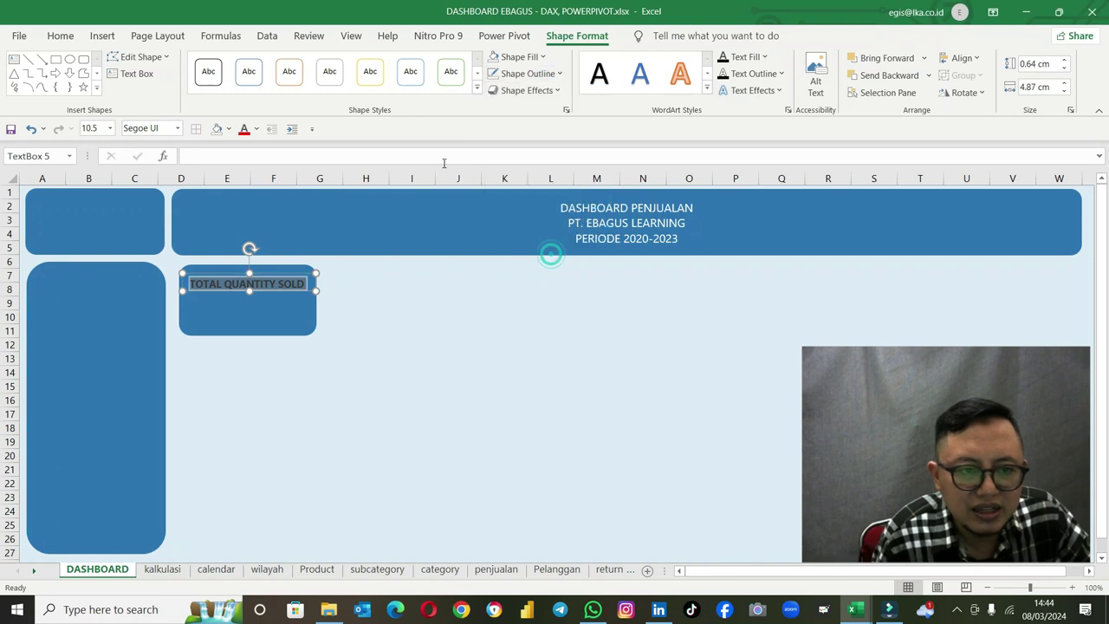
- Make the title text white and select it together with the blue card
{"action": "left_click", "coordinate": [60, 36]}
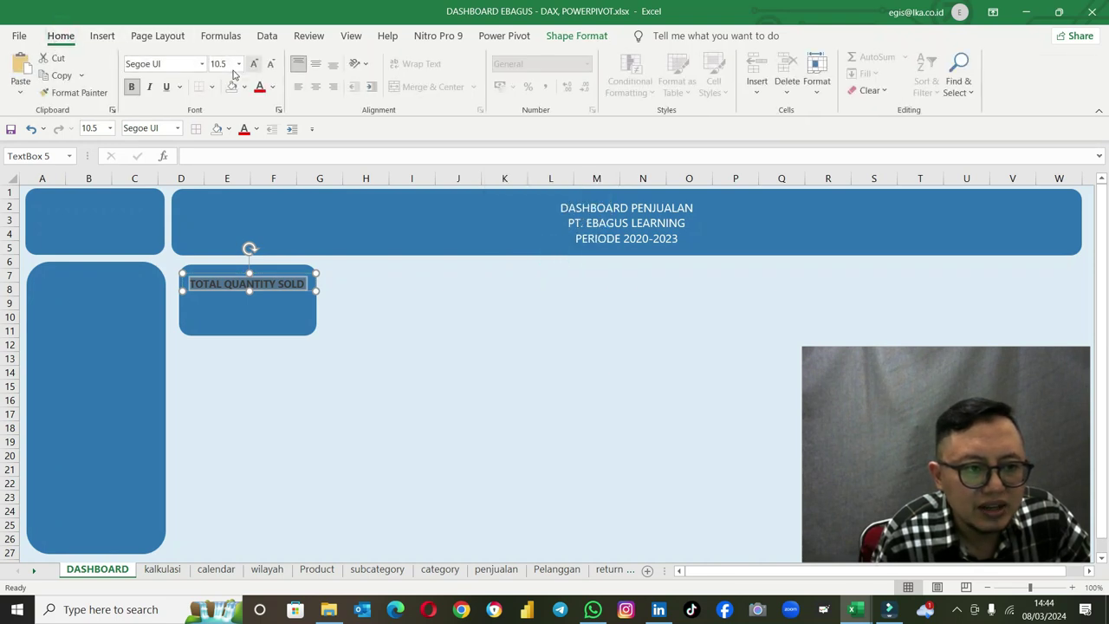
{"action": "left_click", "coordinate": [272, 88]}
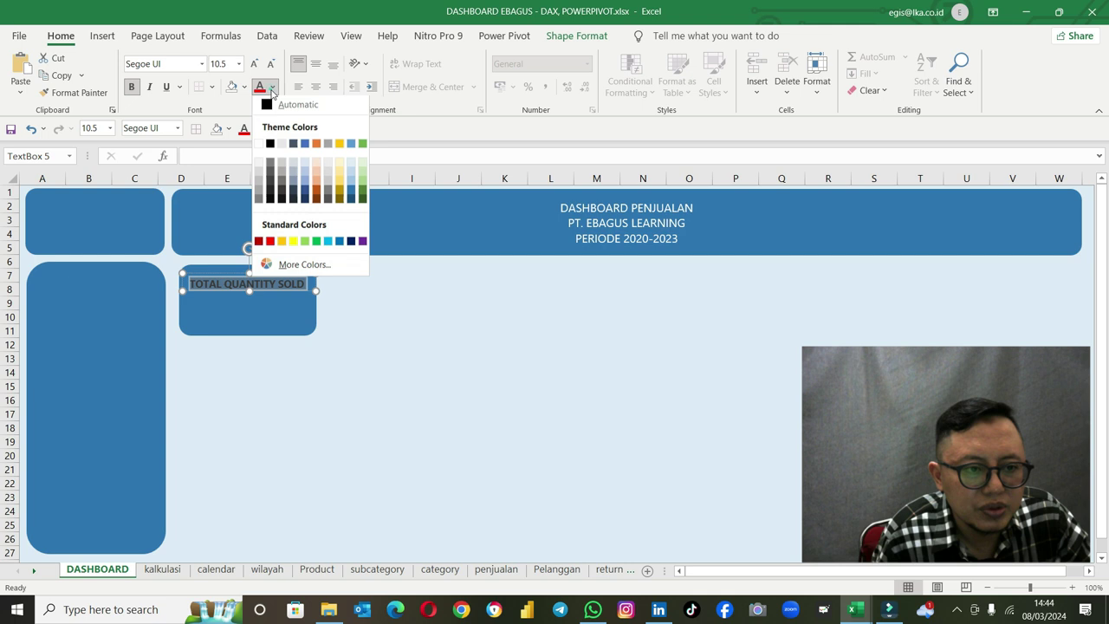
{"action": "left_click", "coordinate": [260, 149]}
{"action": "left_click", "coordinate": [369, 315]}
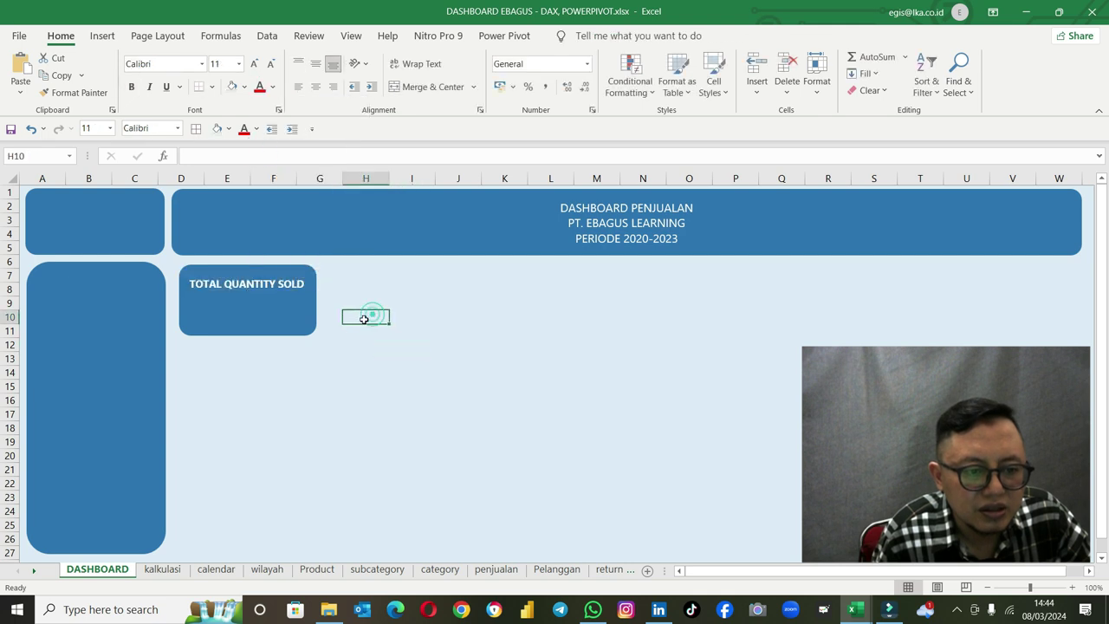
{"action": "left_click", "coordinate": [280, 292]}
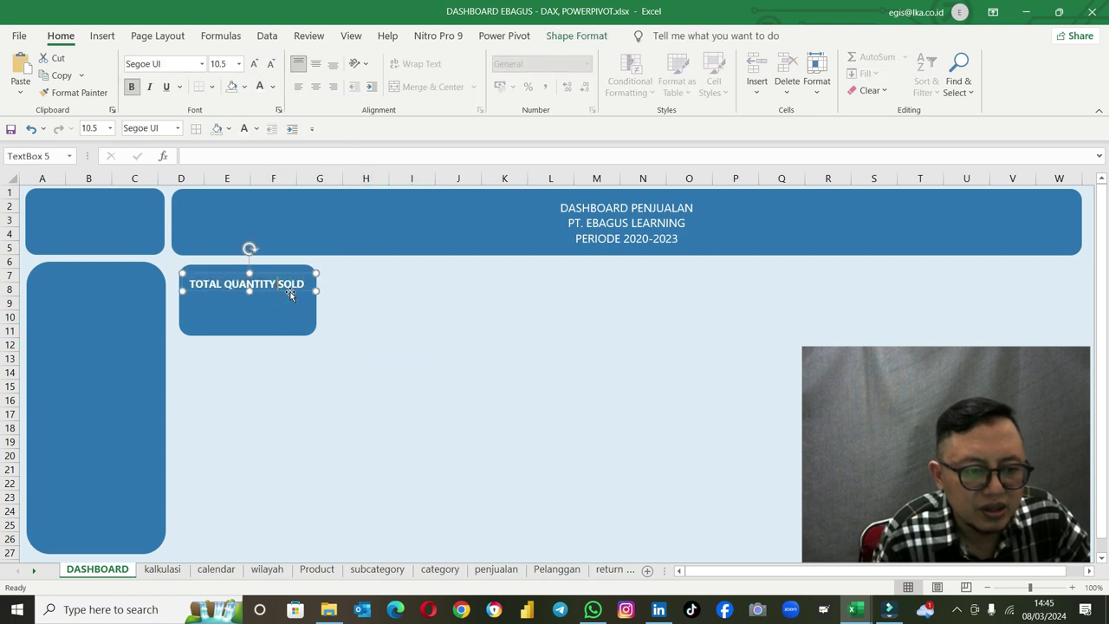
{"action": "left_click", "coordinate": [290, 329], "text": "ctrl"}
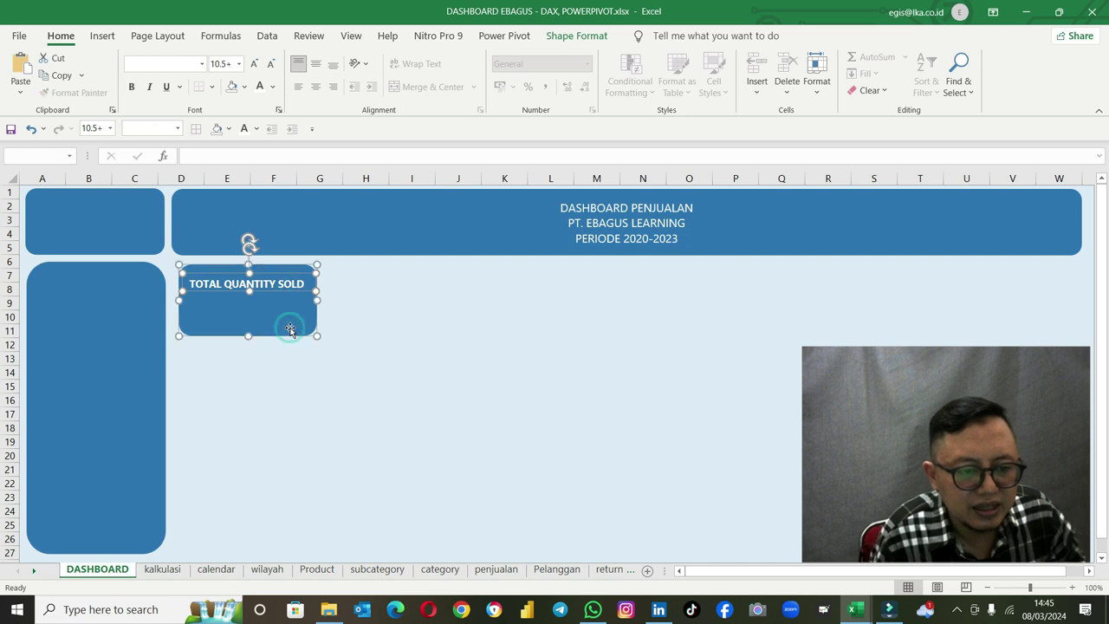
{"action": "key", "text": "F5"}
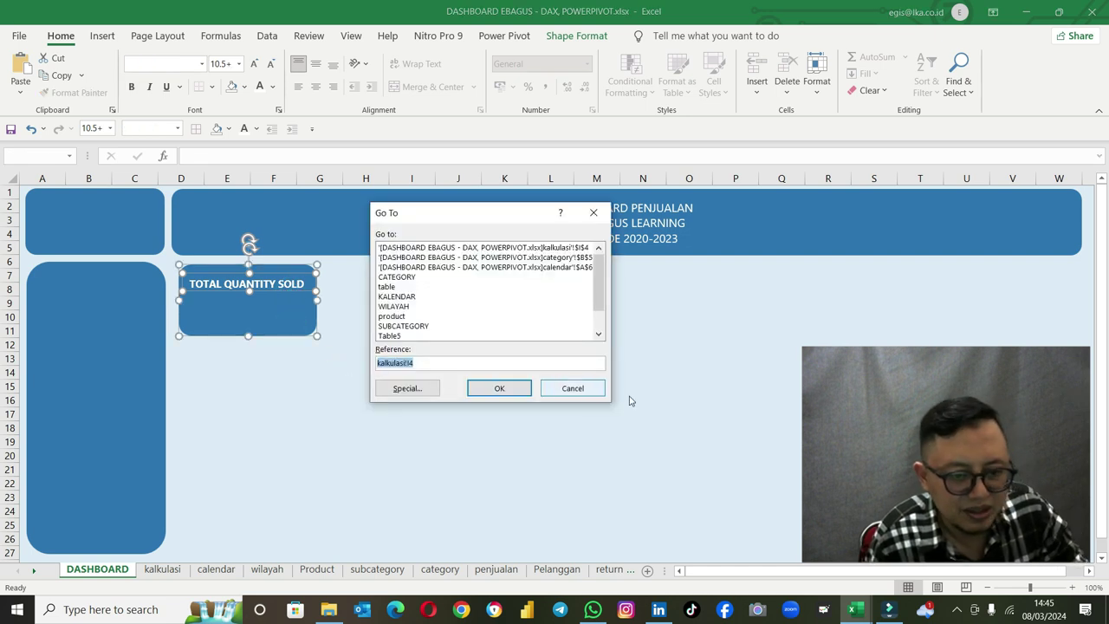
- Group the title text box with its blue card
{"action": "left_click", "coordinate": [572, 388]}
{"action": "right_click", "coordinate": [304, 326]}
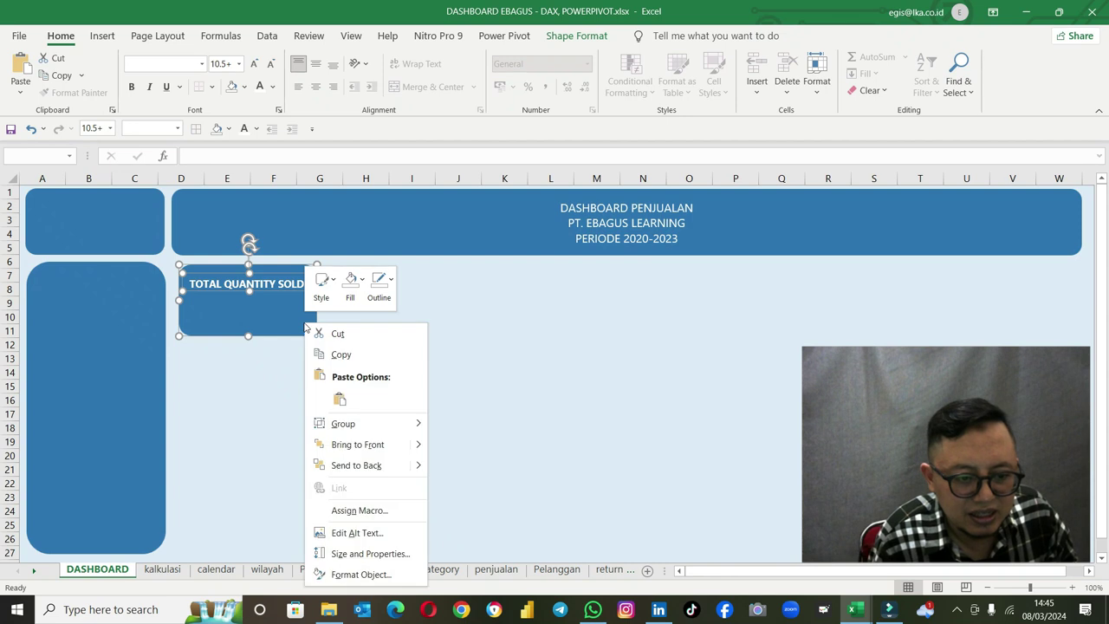
{"action": "left_click", "coordinate": [461, 423]}
{"action": "left_click", "coordinate": [447, 385]}
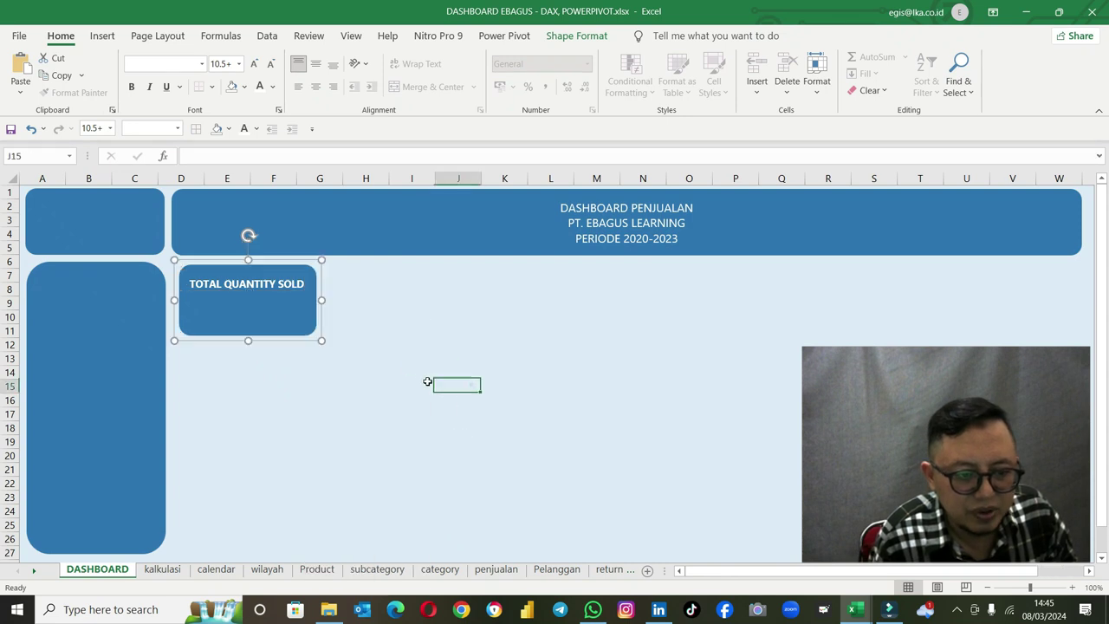
- Duplicate the grouped card to the right along the row
{"action": "left_click", "coordinate": [289, 329]}
{"action": "mouse_move", "coordinate": [270, 310]}
{"action": "left_mouse_down"}
{"action": "mouse_move", "coordinate": [283, 321]}
{"action": "mouse_move", "coordinate": [427, 306]}
{"action": "mouse_move", "coordinate": [570, 316]}
{"action": "left_mouse_up"}
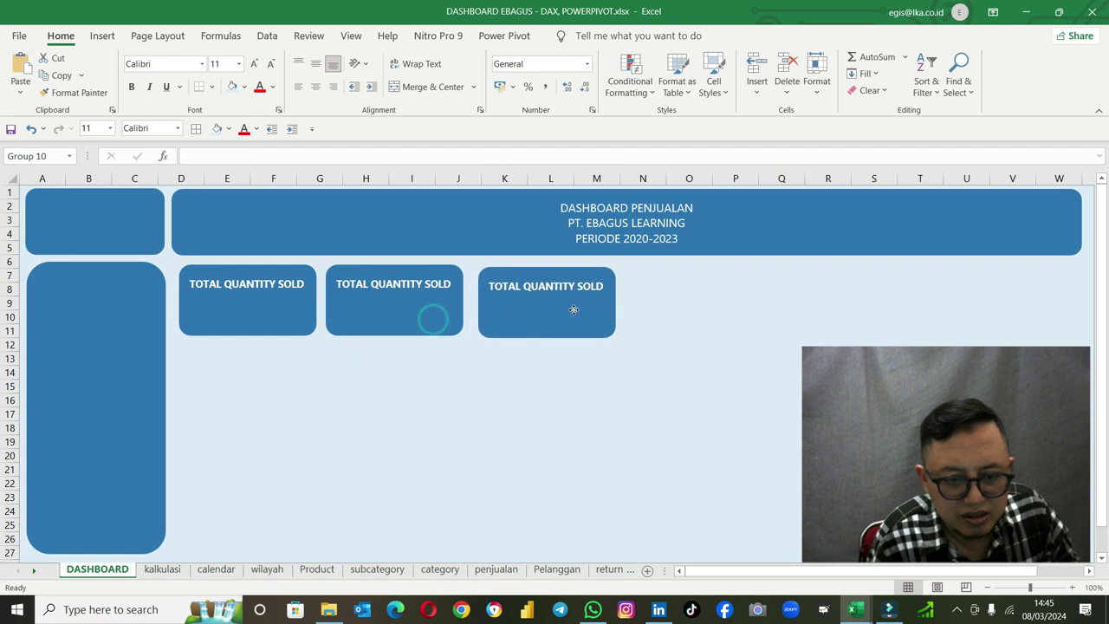
{"action": "mouse_move", "coordinate": [570, 315]}
{"action": "left_mouse_down"}
{"action": "mouse_move", "coordinate": [560, 315]}
{"action": "mouse_move", "coordinate": [962, 306]}
{"action": "left_mouse_up"}
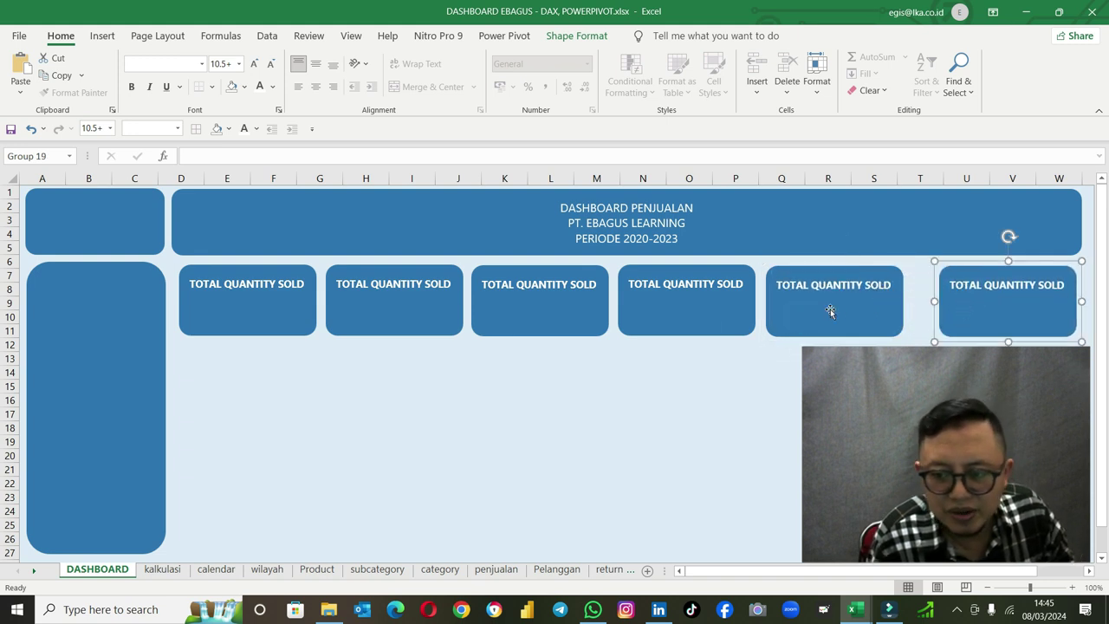
- Select all six KPI cards together
{"action": "left_click", "coordinate": [273, 387]}
{"action": "left_click", "coordinate": [268, 309]}
{"action": "left_click", "coordinate": [369, 321], "text": "shift"}
{"action": "left_click", "coordinate": [499, 315], "text": "shift"}
{"action": "left_click", "coordinate": [664, 318], "text": "shift"}
{"action": "left_click", "coordinate": [815, 318], "text": "shift"}
{"action": "left_click", "coordinate": [971, 323], "text": "shift"}
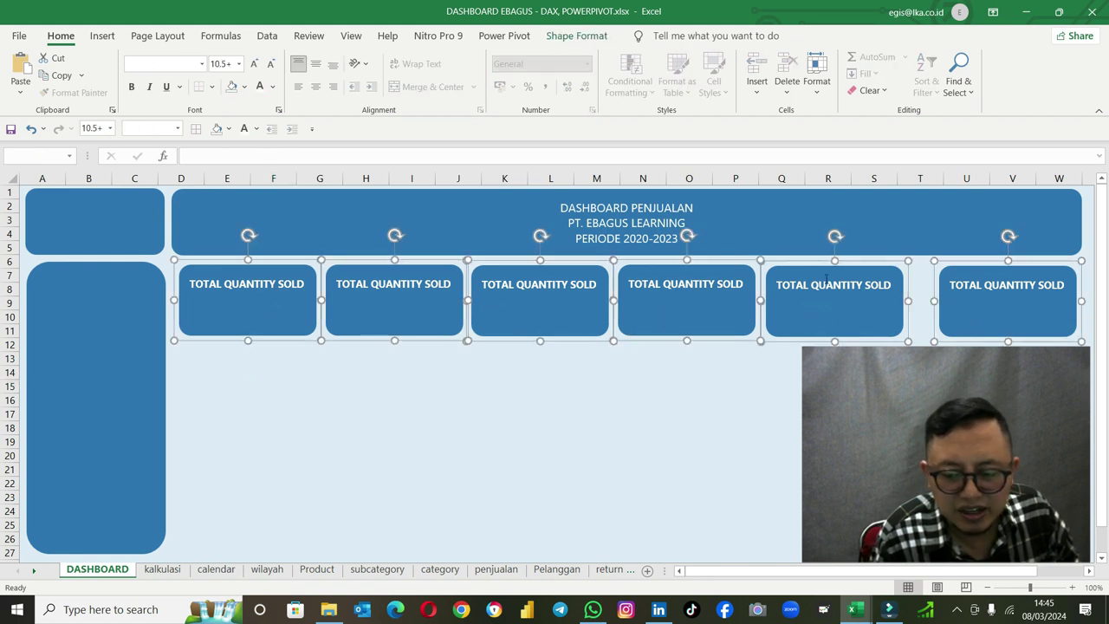
- Align the six cards along their tops and distribute them horizontally
{"action": "left_click", "coordinate": [596, 33]}
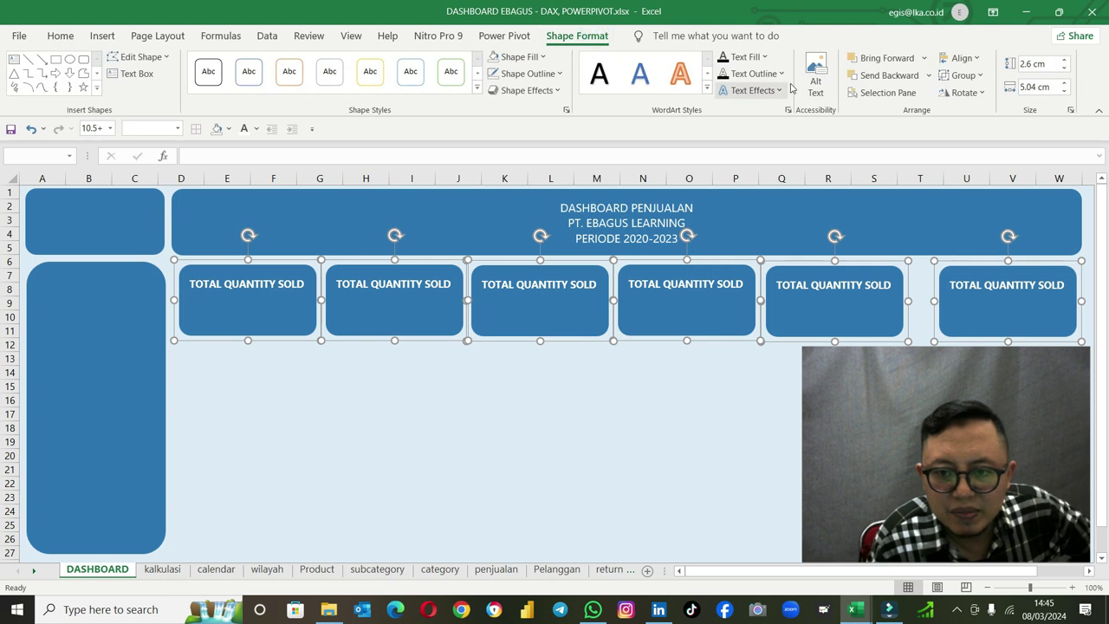
{"action": "left_click", "coordinate": [962, 58]}
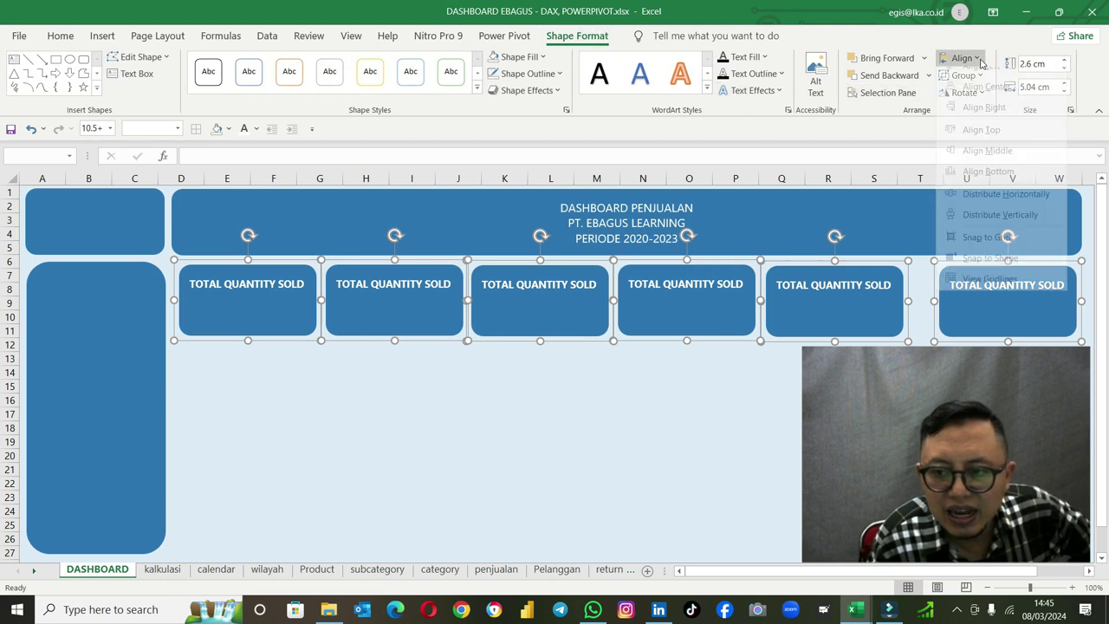
{"action": "left_click", "coordinate": [982, 141]}
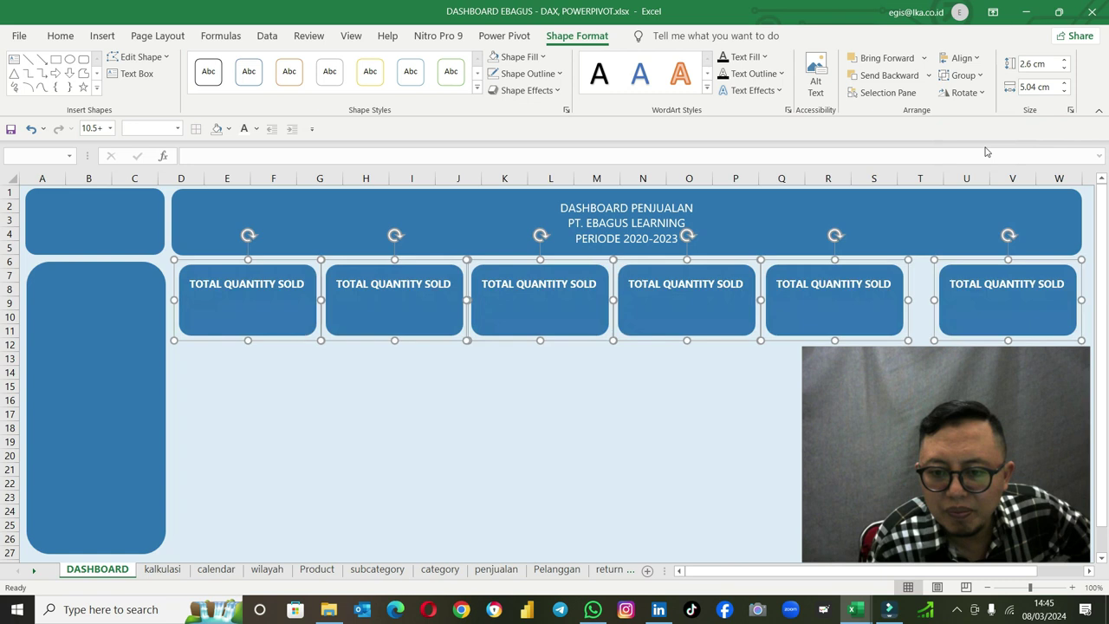
{"action": "left_click", "coordinate": [962, 59]}
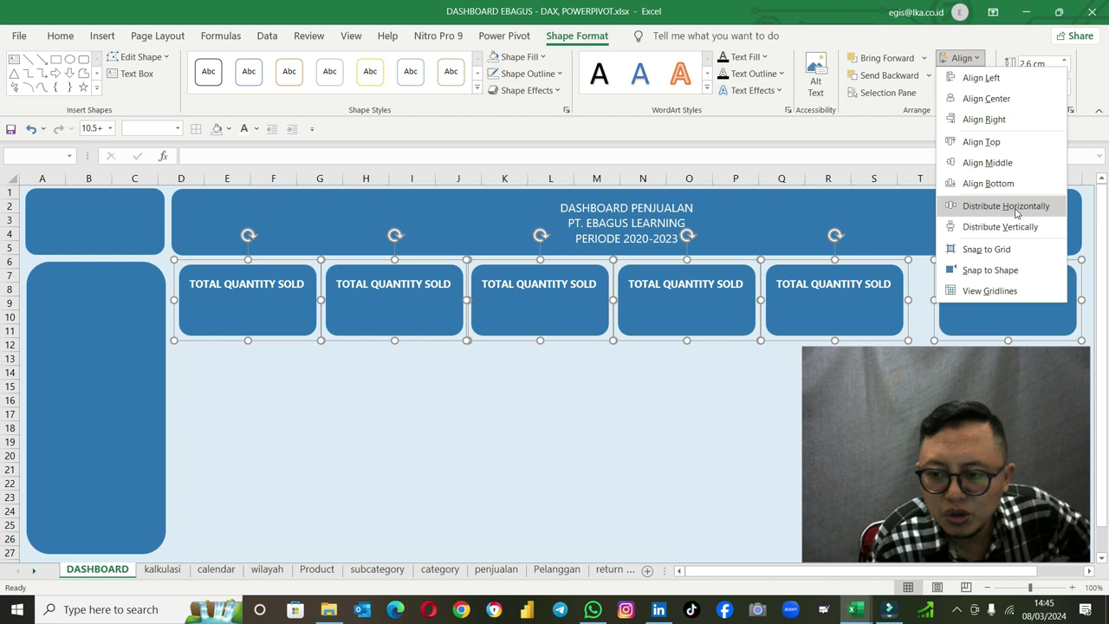
{"action": "left_click", "coordinate": [1005, 206]}
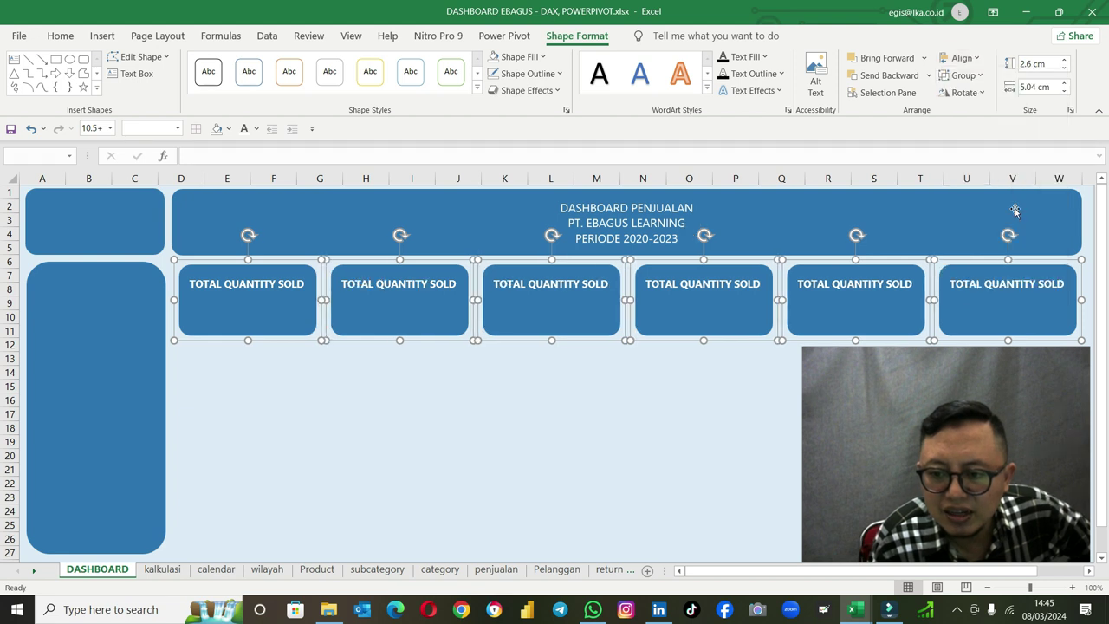
{"action": "left_click", "coordinate": [560, 397]}
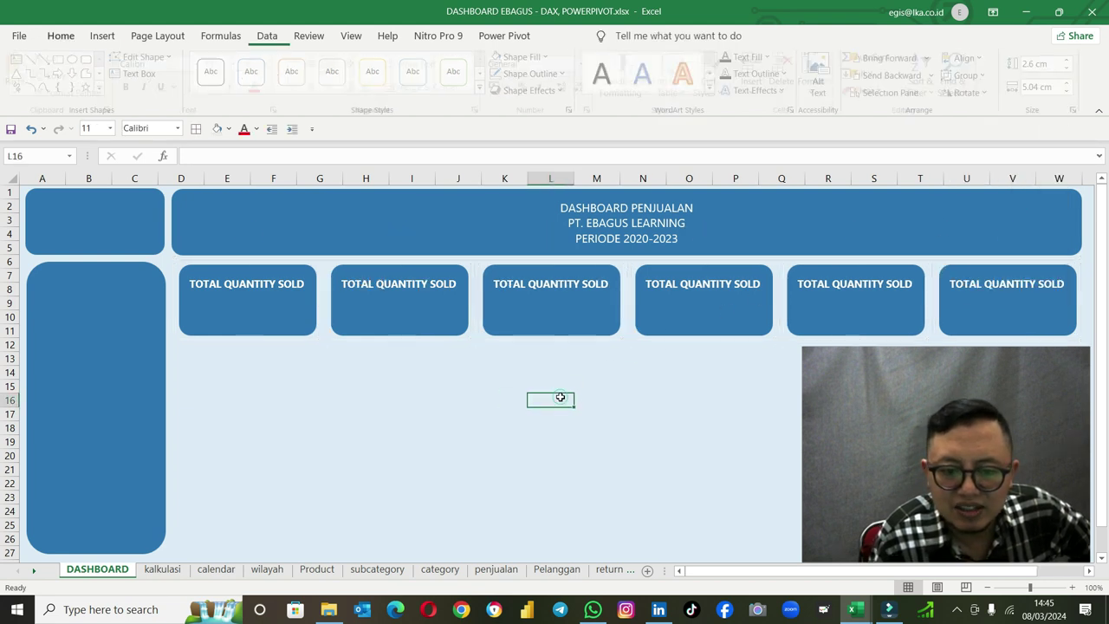
- Draw a text box inside the first card, then undo it
{"action": "left_click", "coordinate": [95, 38]}
{"action": "left_click", "coordinate": [233, 60]}
{"action": "left_click", "coordinate": [190, 91]}
{"action": "left_click_drag", "start_coordinate": [187, 301], "coordinate": [308, 327]}
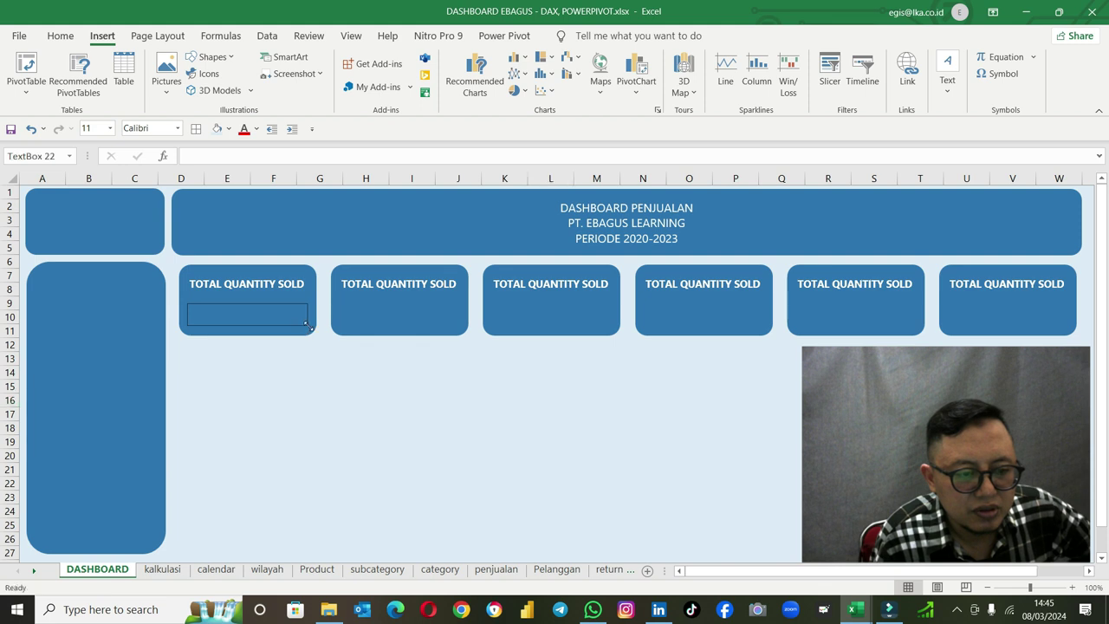
{"action": "left_click", "coordinate": [274, 380]}
{"action": "left_click", "coordinate": [277, 326]}
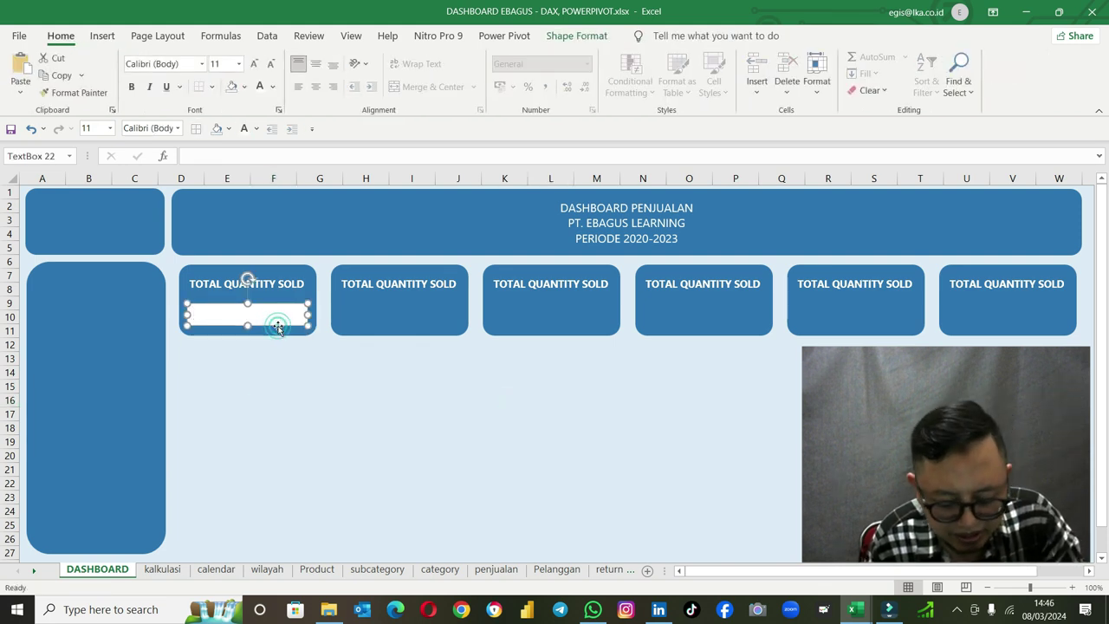
{"action": "left_click", "coordinate": [274, 382]}
{"action": "key", "text": "ctrl+z"}
- Paste a copy of the title text box below the title, resize it, and clear its text
{"action": "left_click", "coordinate": [270, 294]}
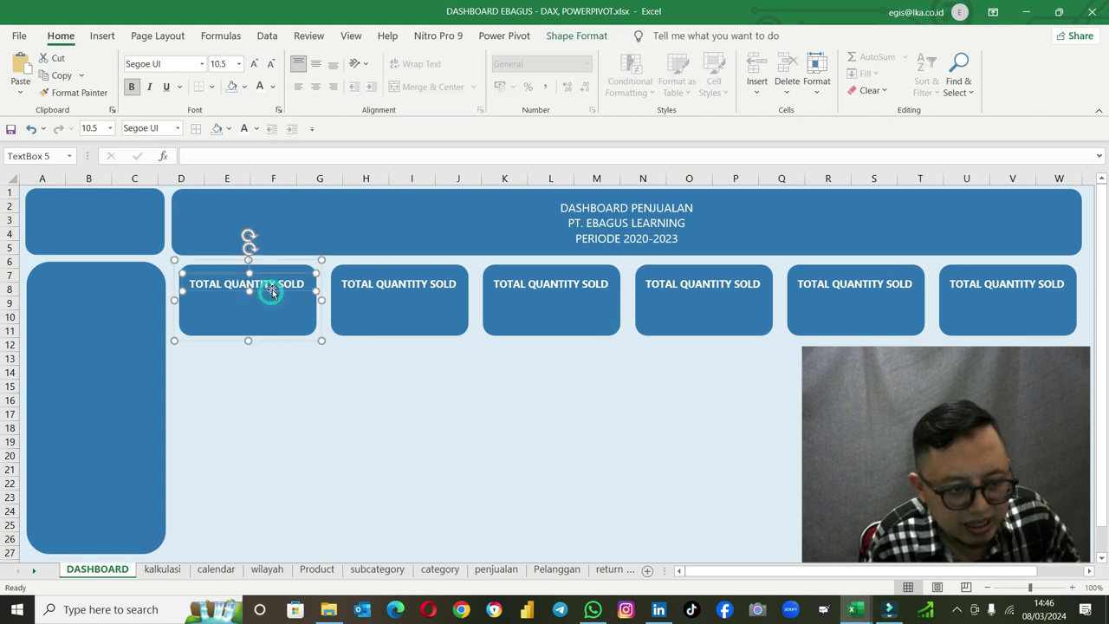
{"action": "key", "text": "ctrl+v"}
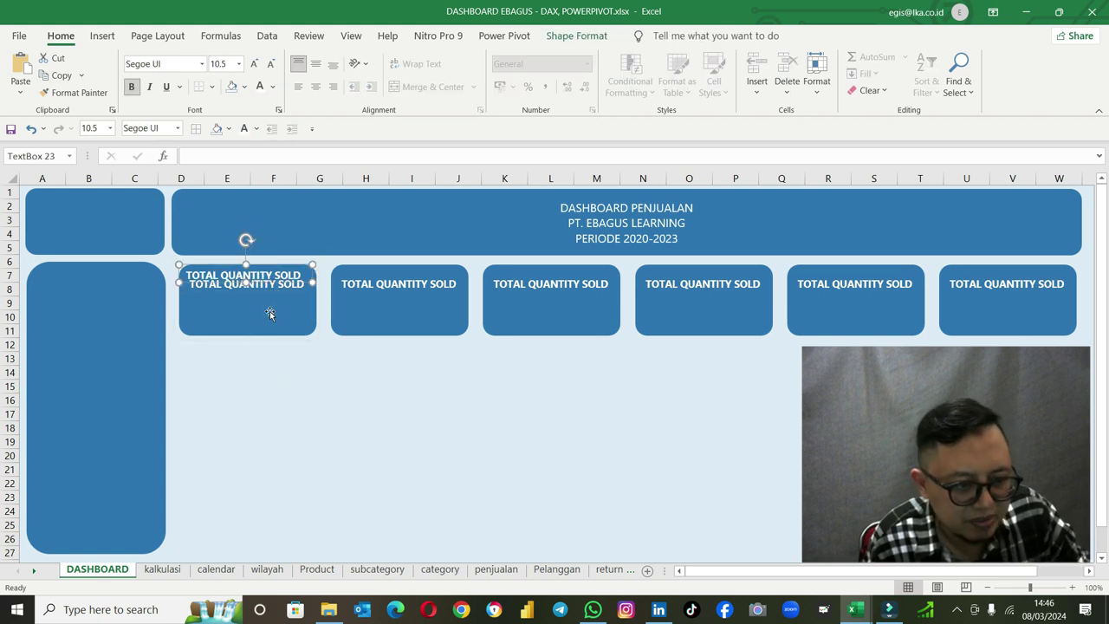
{"action": "left_click_drag", "start_coordinate": [272, 283], "coordinate": [277, 320]}
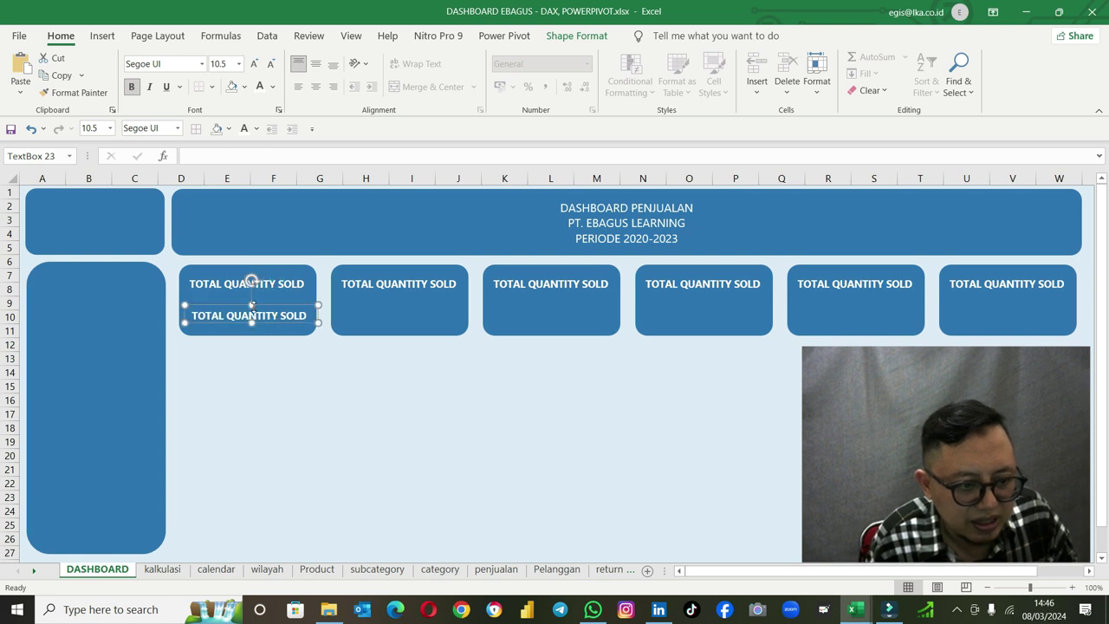
{"action": "left_click_drag", "start_coordinate": [251, 305], "coordinate": [252, 291]}
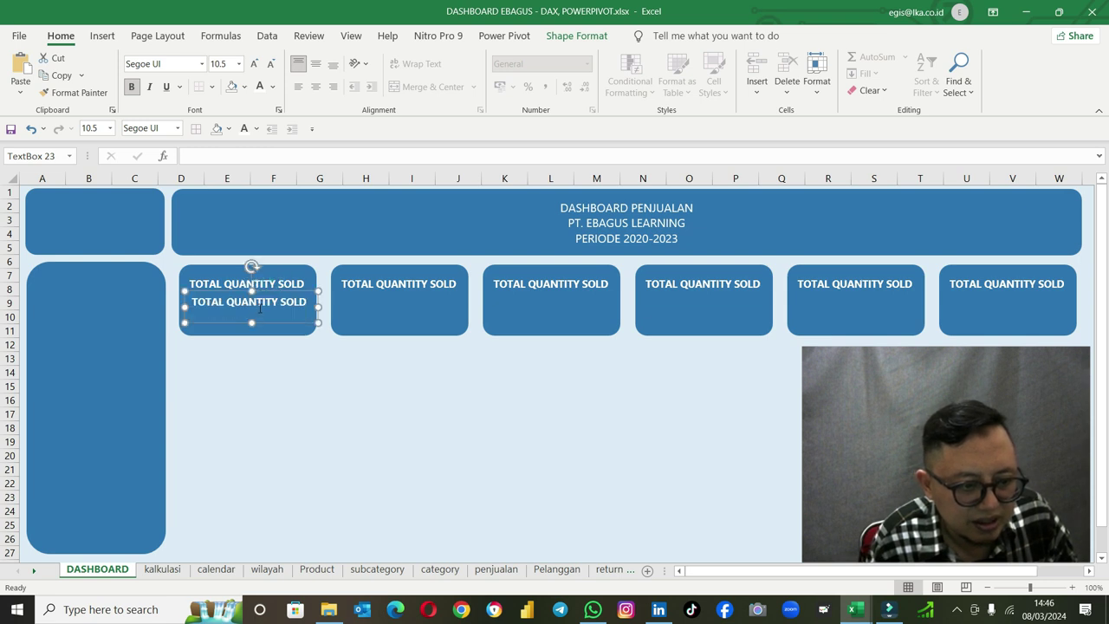
{"action": "left_click_drag", "start_coordinate": [251, 323], "coordinate": [252, 325]}
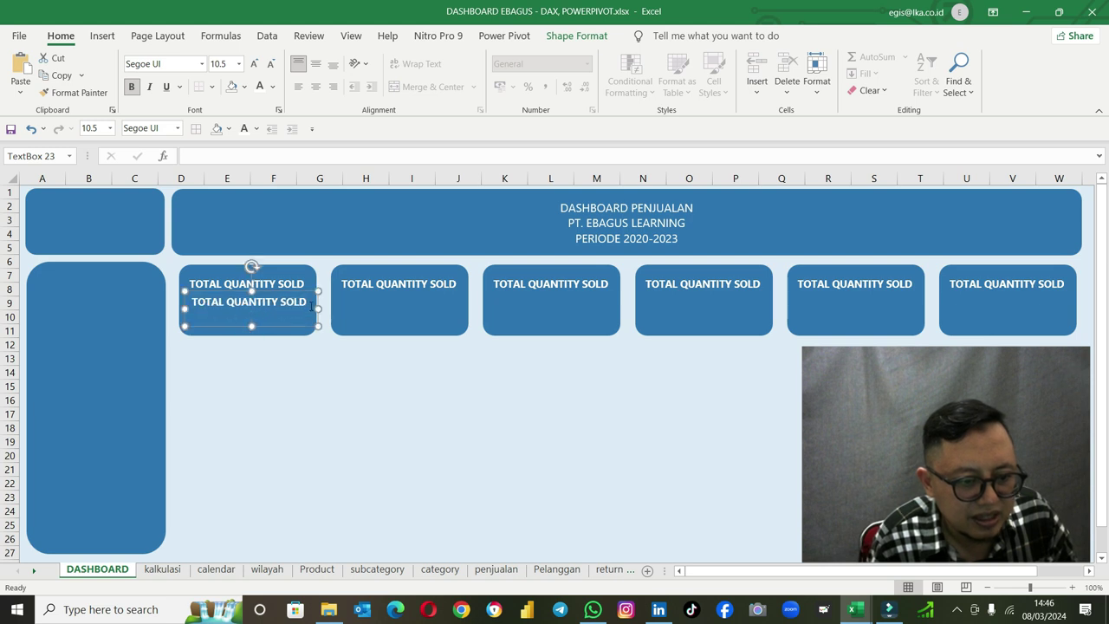
{"action": "left_click_drag", "start_coordinate": [311, 305], "coordinate": [186, 302]}
{"action": "key", "text": "BackSpace"}
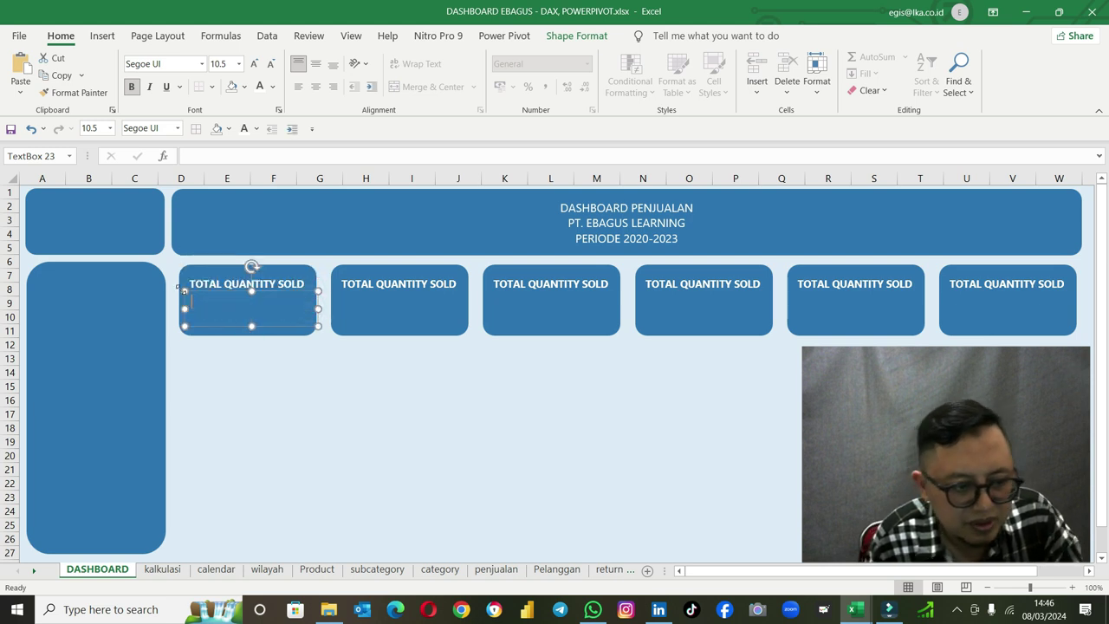
- Link the text box by formula to kalkulasi!D3 so it shows 33,232
{"action": "left_click", "coordinate": [195, 154]}
{"action": "type", "text": "="}
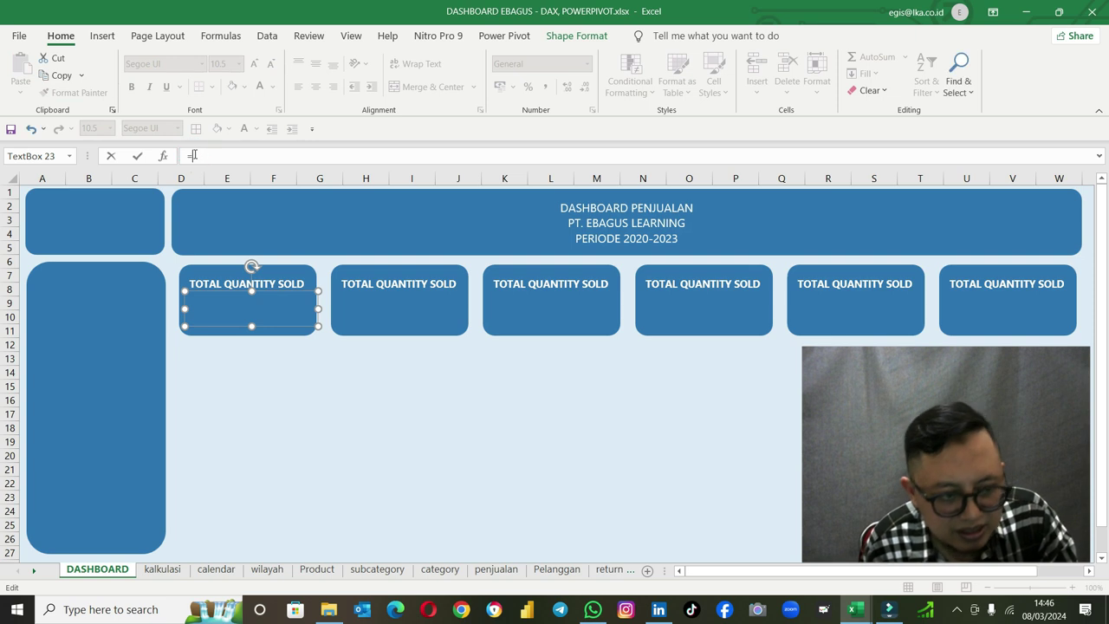
{"action": "left_click", "coordinate": [163, 569]}
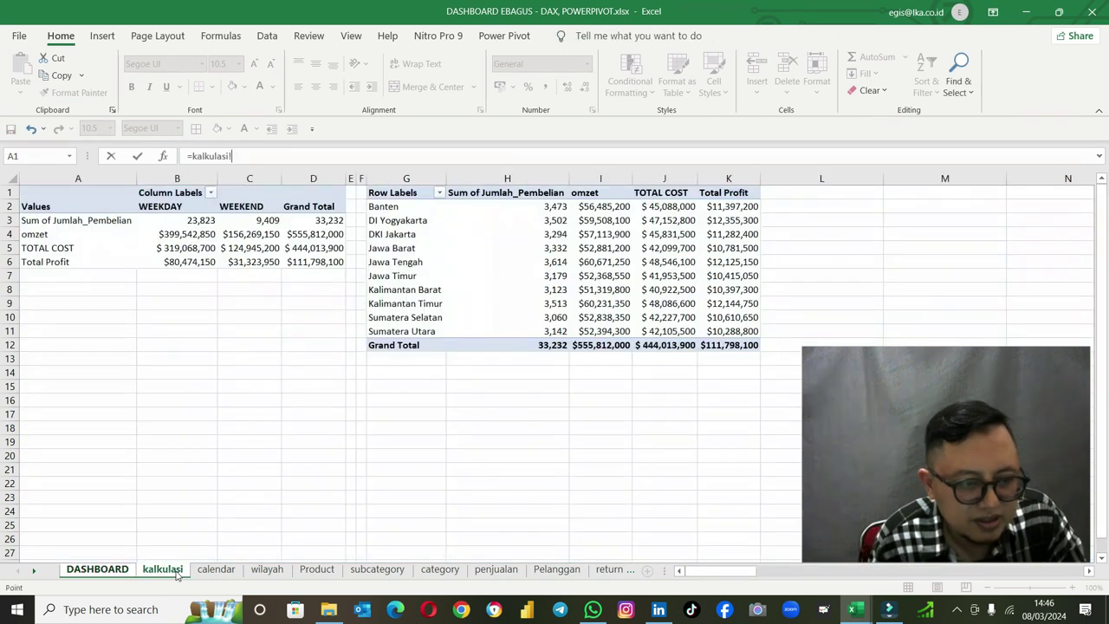
{"action": "left_click", "coordinate": [310, 221]}
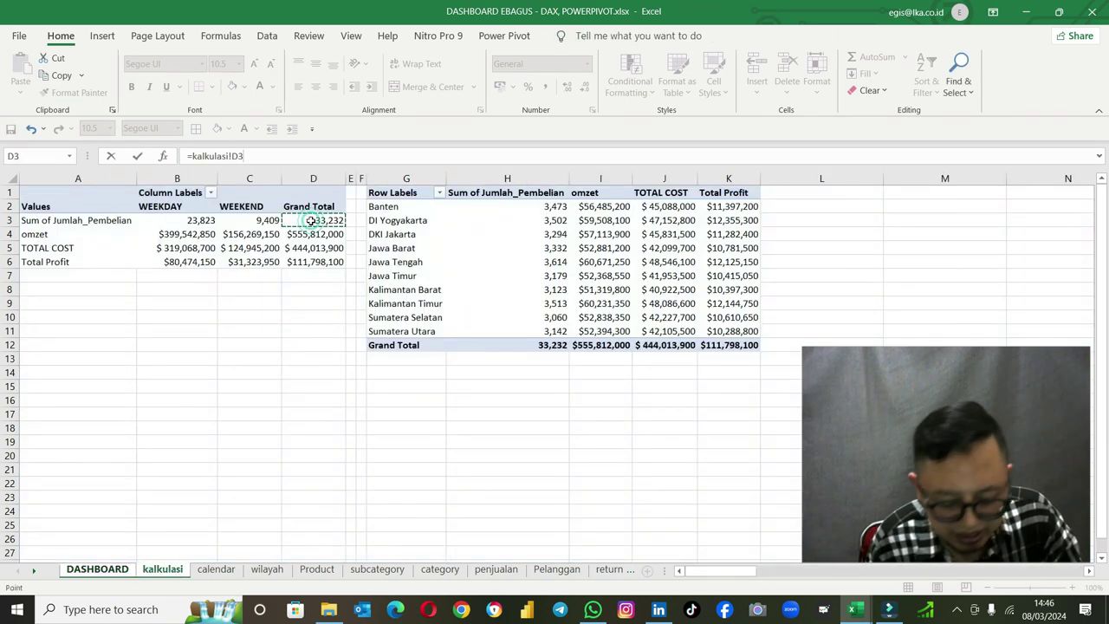
{"action": "key", "text": "Return"}
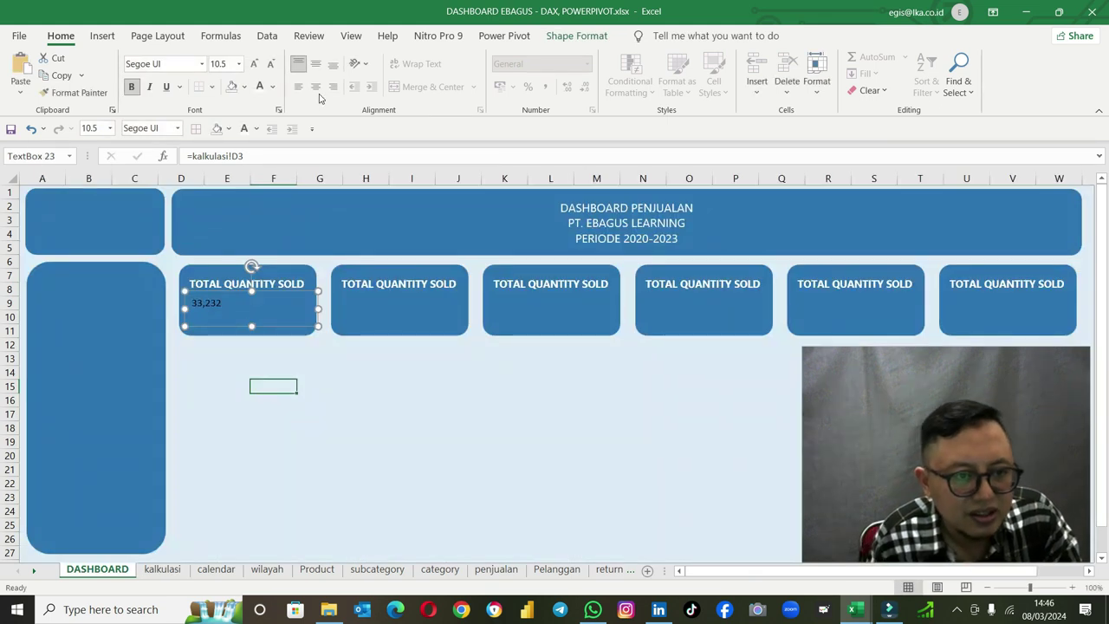
- Format the value as vertically centred, bold Arial at 24 pt
{"action": "left_click", "coordinate": [315, 66]}
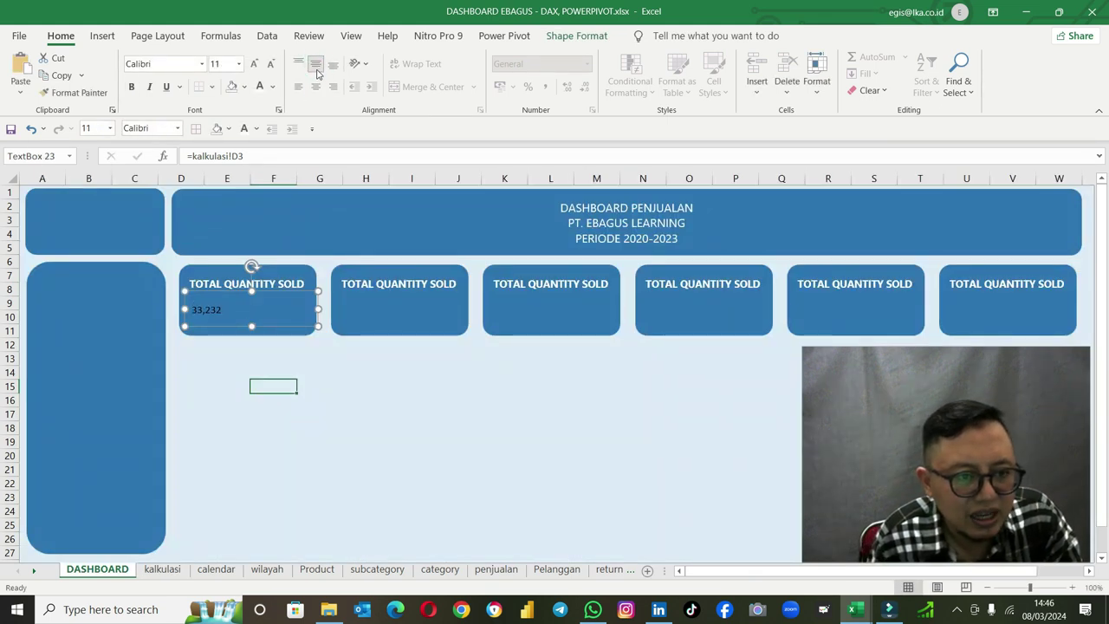
{"action": "left_click", "coordinate": [132, 86]}
{"action": "left_click", "coordinate": [163, 63]}
{"action": "type", "text": "Arial"}
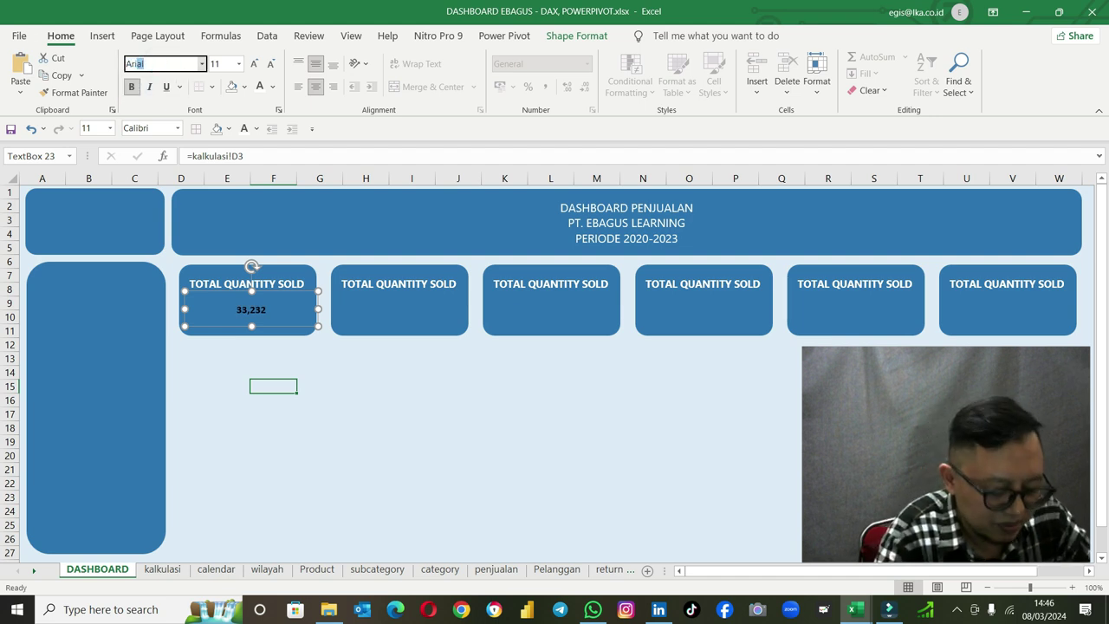
{"action": "key", "text": "Return"}
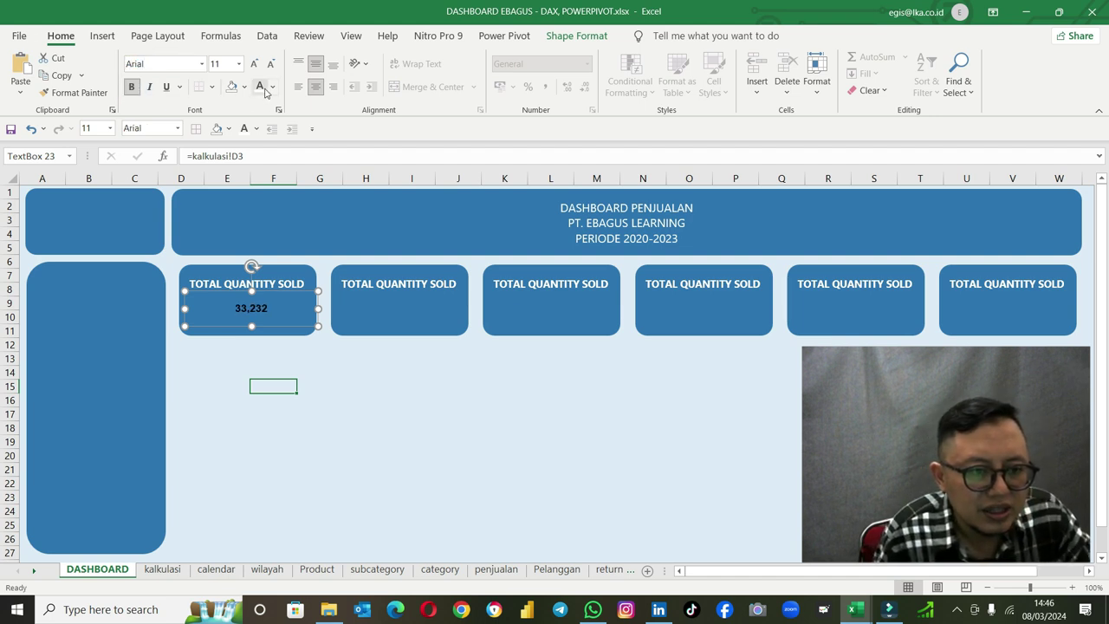
{"action": "left_click", "coordinate": [254, 65]}
{"action": "left_click", "coordinate": [254, 65]}
{"action": "left_click", "coordinate": [254, 65]}
{"action": "left_click", "coordinate": [253, 65]}
{"action": "left_click", "coordinate": [254, 65]}
{"action": "left_click", "coordinate": [254, 65]}
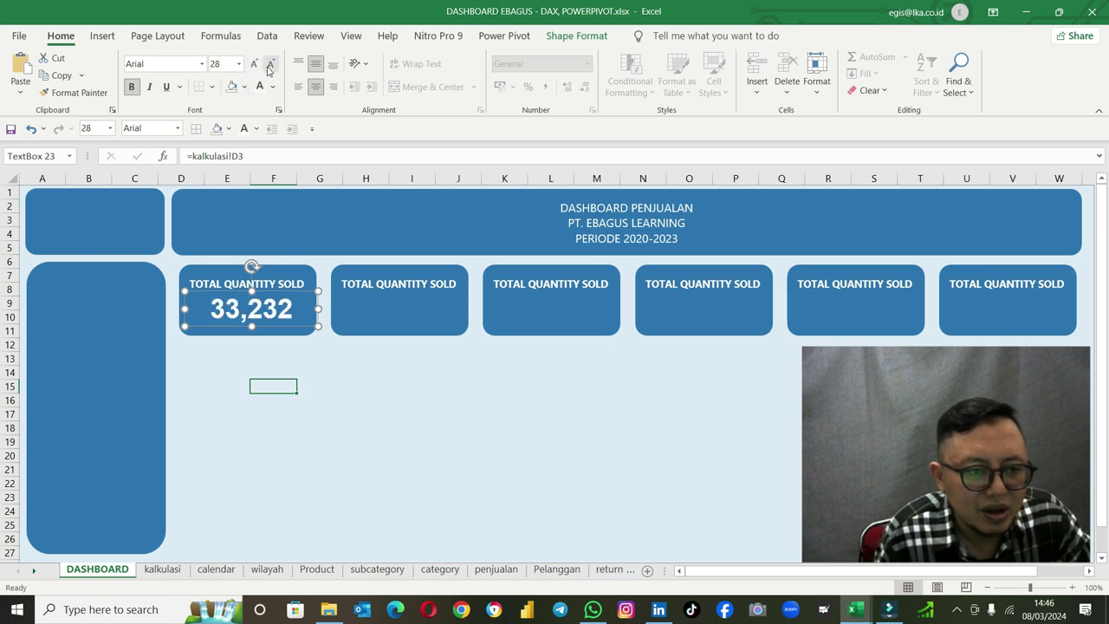
{"action": "left_click", "coordinate": [269, 66]}
- Centre the value textbox within the first card
{"action": "left_click", "coordinate": [346, 359]}
{"action": "left_click", "coordinate": [273, 322]}
{"action": "left_click_drag", "start_coordinate": [180, 308], "coordinate": [178, 308]}
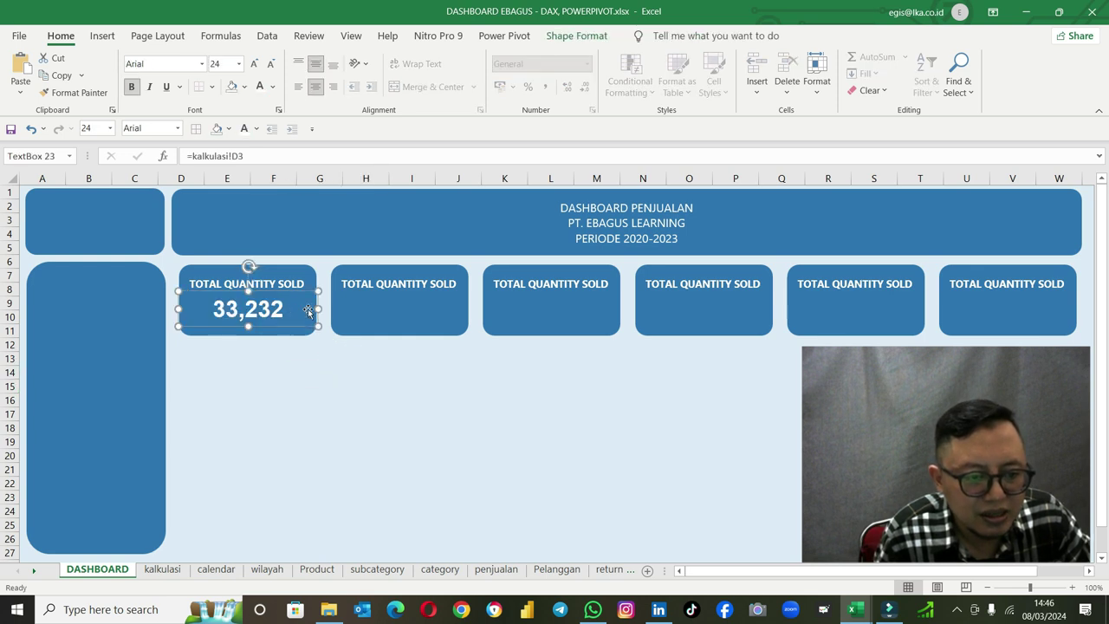
{"action": "left_click_drag", "start_coordinate": [317, 310], "coordinate": [316, 309]}
{"action": "left_click", "coordinate": [317, 371]}
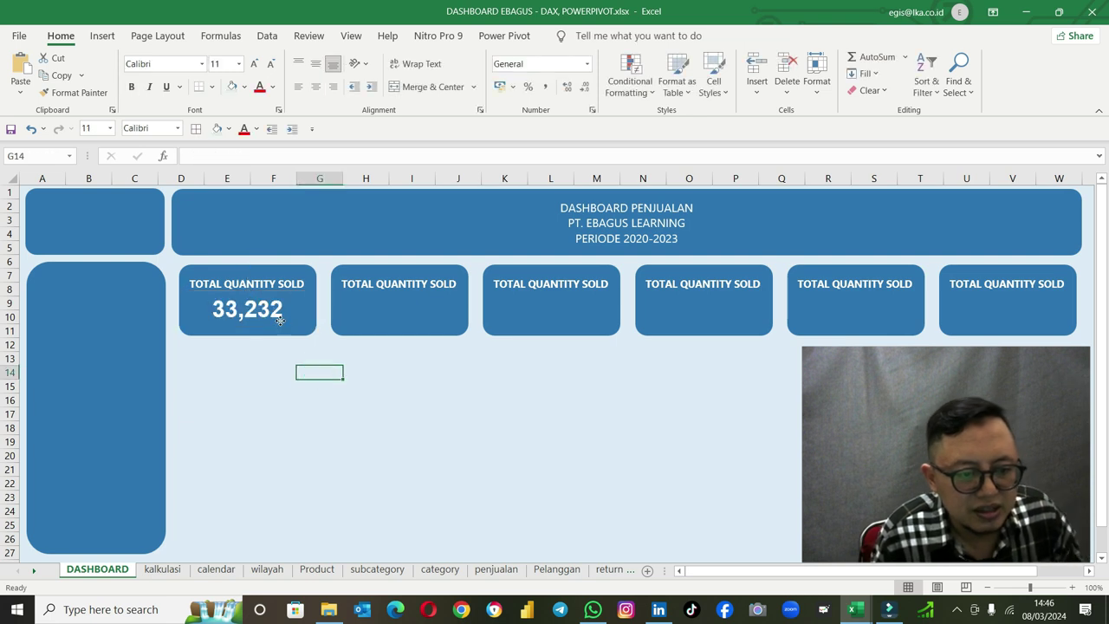
- Copy the 33,232 value textbox into the second through sixth cards
{"action": "left_click", "coordinate": [282, 327]}
{"action": "mouse_move", "coordinate": [283, 328]}
{"action": "left_mouse_down"}
{"action": "mouse_move", "coordinate": [445, 331]}
{"action": "mouse_move", "coordinate": [431, 329]}
{"action": "left_mouse_up"}
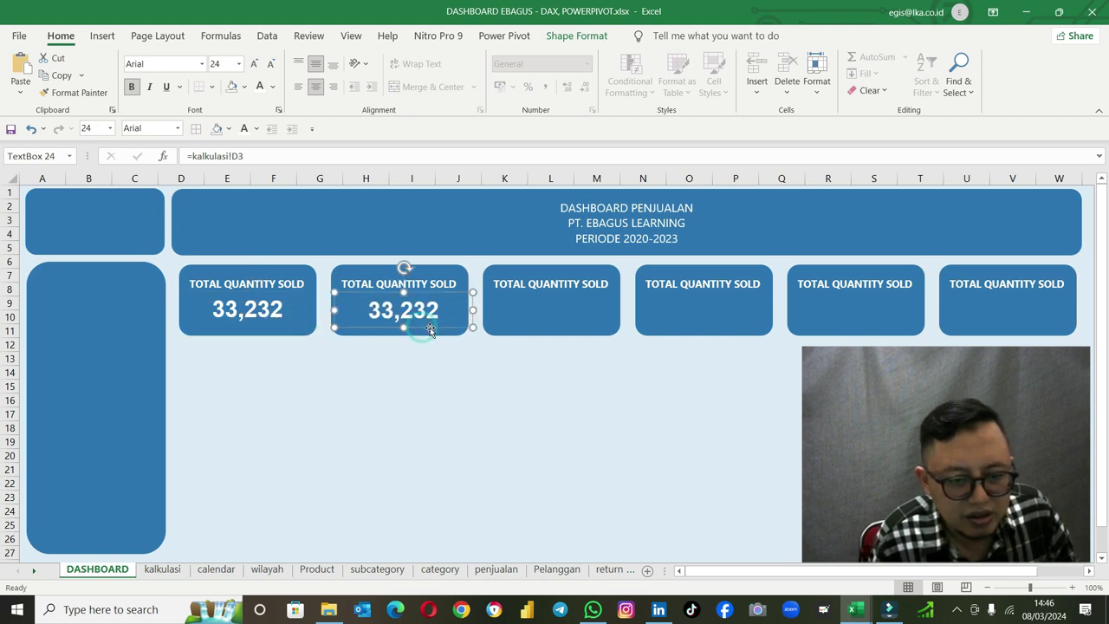
{"action": "key", "text": "Left"}
{"action": "key", "text": "Left"}
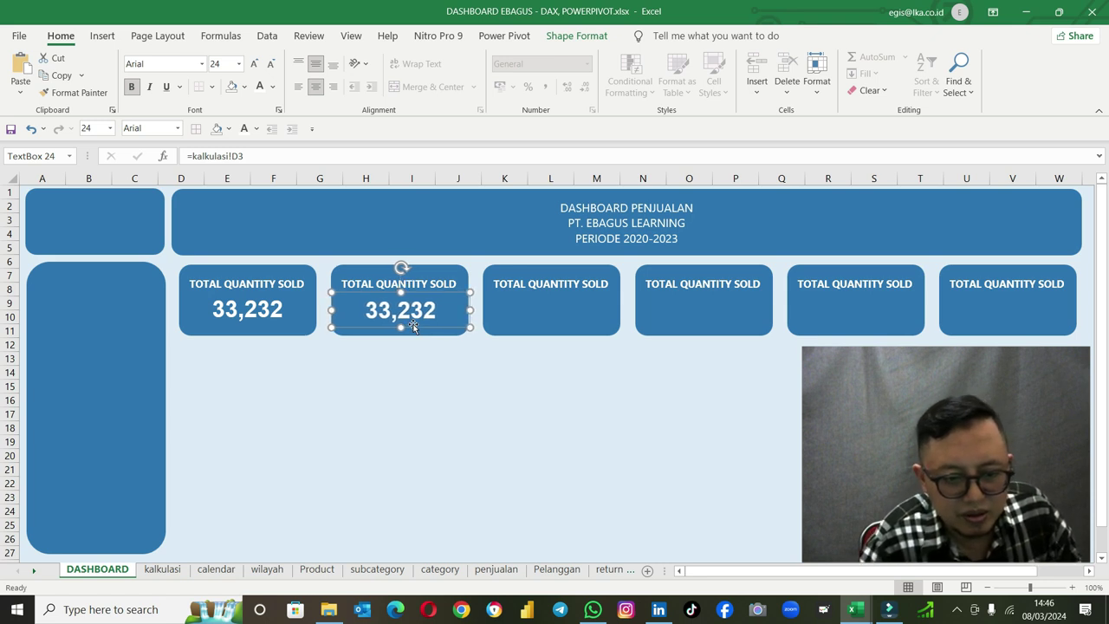
{"action": "left_click", "coordinate": [451, 369]}
{"action": "left_click", "coordinate": [442, 324]}
{"action": "key", "text": "ctrl+d"}
{"action": "mouse_move", "coordinate": [460, 339]}
{"action": "left_mouse_down"}
{"action": "mouse_move", "coordinate": [597, 327]}
{"action": "mouse_move", "coordinate": [587, 327]}
{"action": "left_mouse_up"}
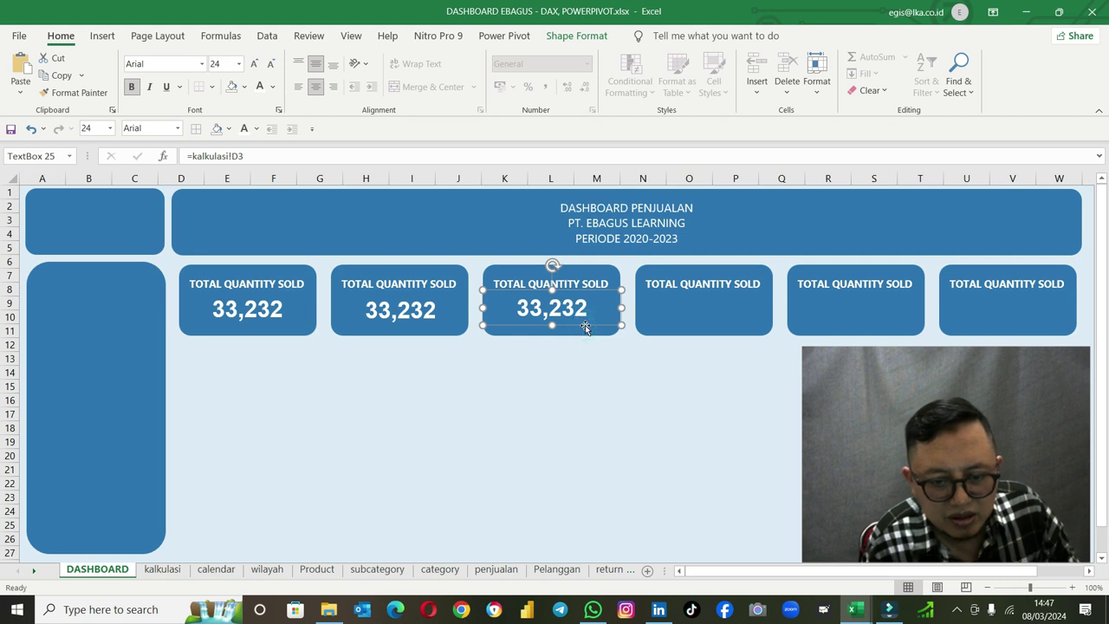
{"action": "key", "text": "ctrl+d"}
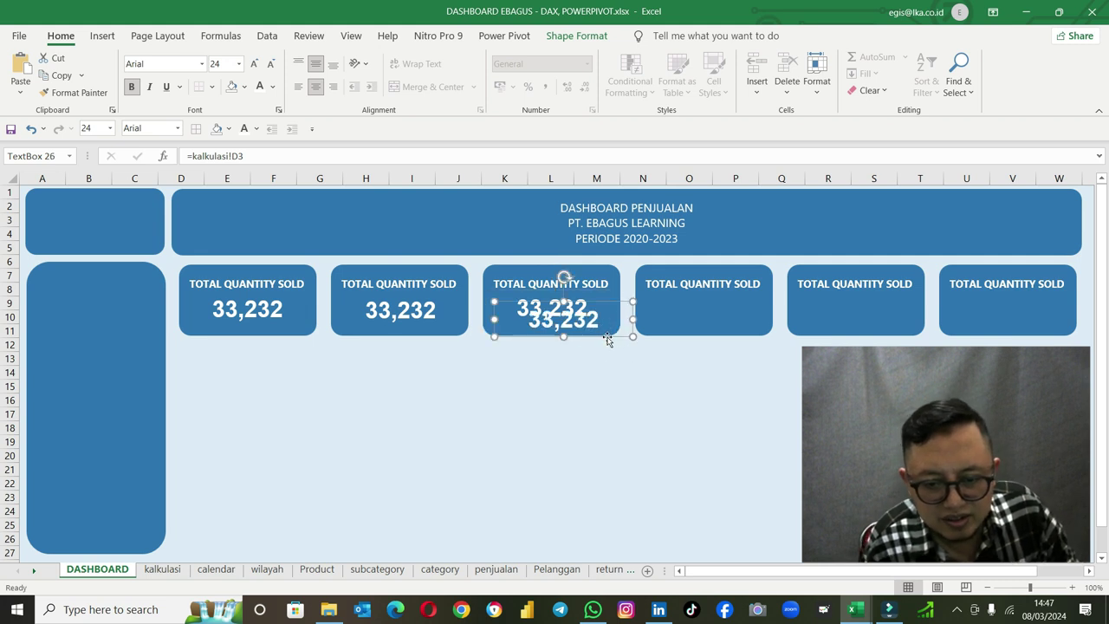
{"action": "left_click_drag", "start_coordinate": [607, 339], "coordinate": [747, 324]}
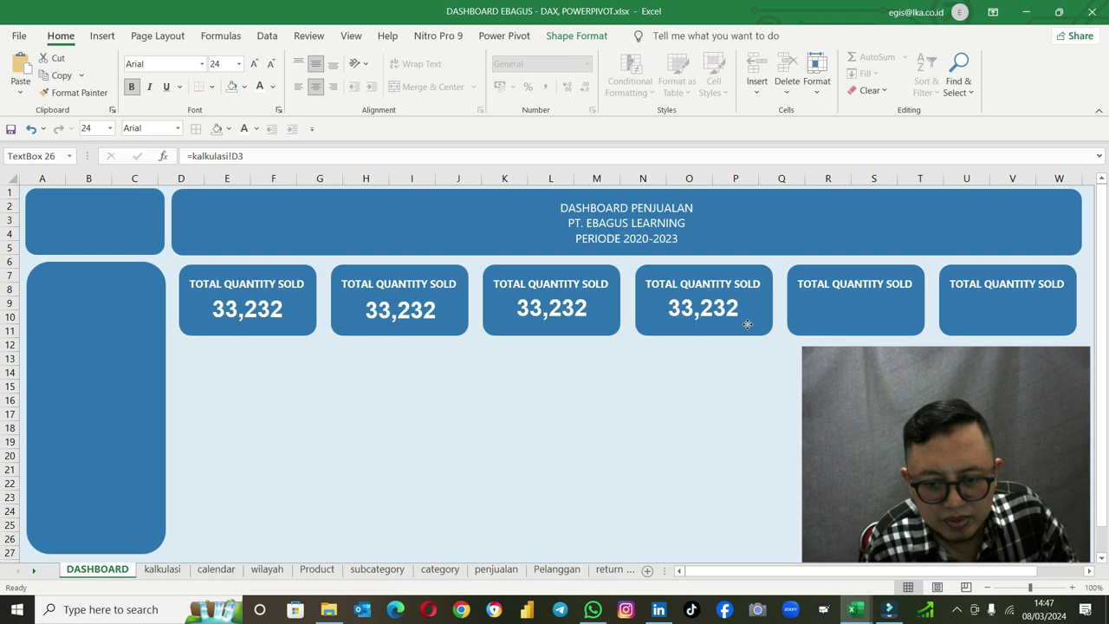
{"action": "key", "text": "ctrl+d"}
{"action": "left_click_drag", "start_coordinate": [744, 339], "coordinate": [887, 324]}
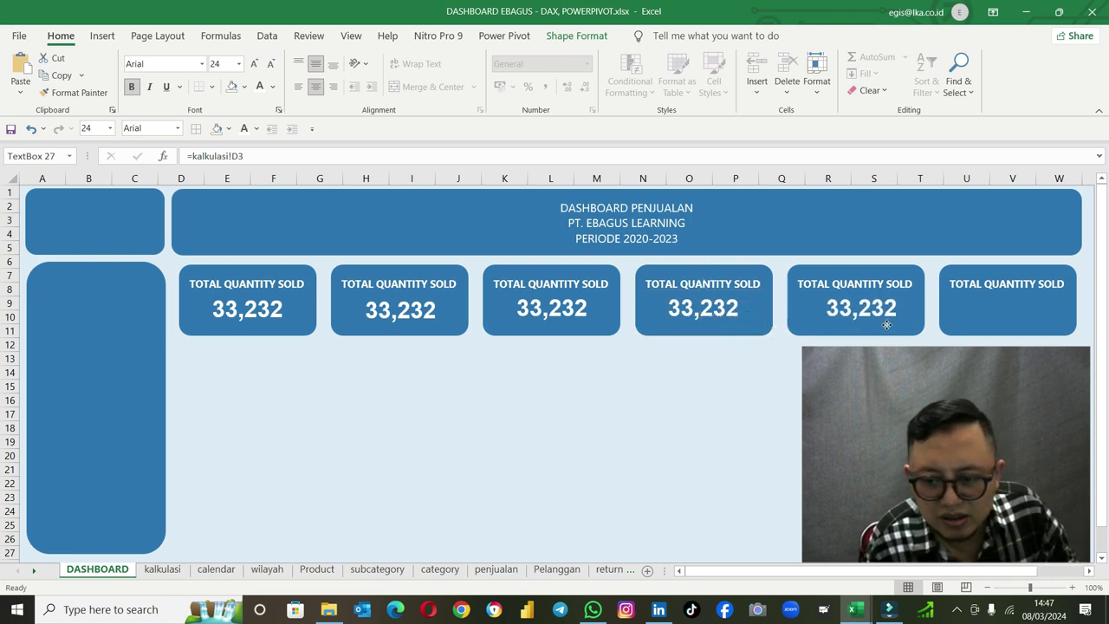
{"action": "key", "text": "ctrl+d"}
{"action": "left_click_drag", "start_coordinate": [887, 324], "coordinate": [1026, 323]}
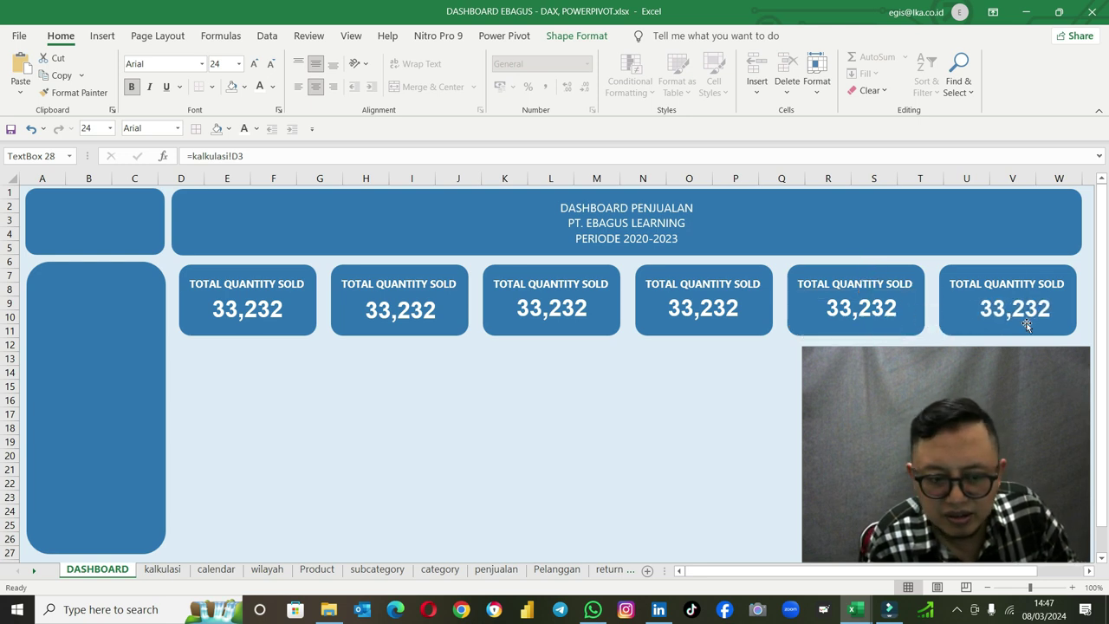
- Select all six value textboxes together
{"action": "left_click", "coordinate": [277, 322]}
{"action": "left_click", "coordinate": [397, 317], "text": "shift"}
{"action": "left_click", "coordinate": [549, 312], "text": "shift"}
{"action": "left_click", "coordinate": [689, 311], "text": "shift"}
{"action": "left_click", "coordinate": [844, 311], "text": "shift"}
{"action": "left_click", "coordinate": [964, 306], "text": "shift"}
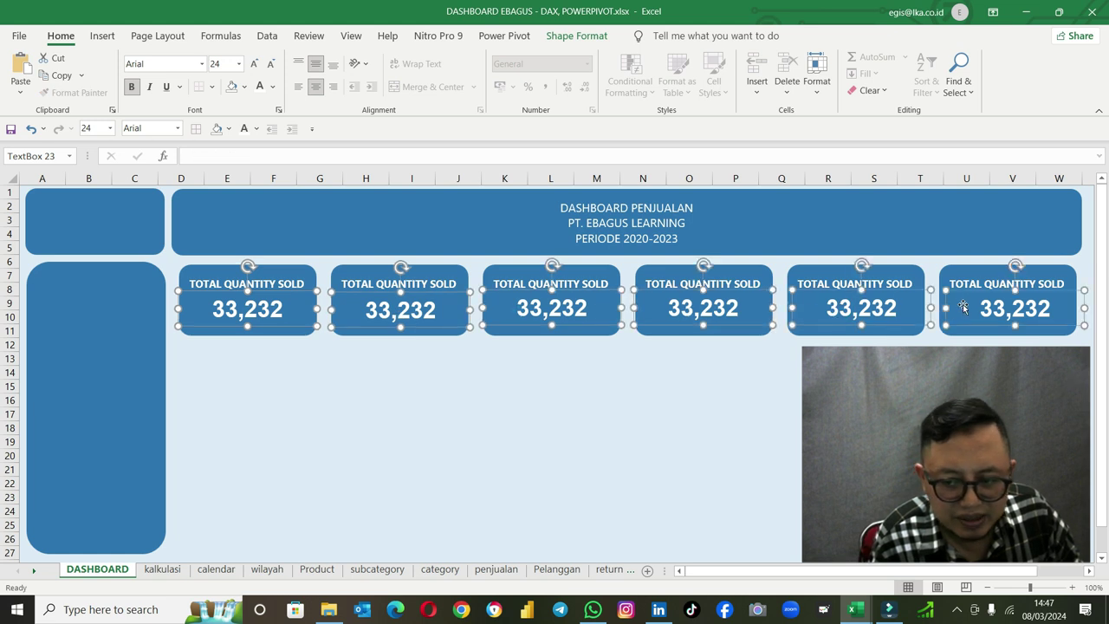
- Distribute the six values evenly across the row
{"action": "left_click", "coordinate": [578, 35]}
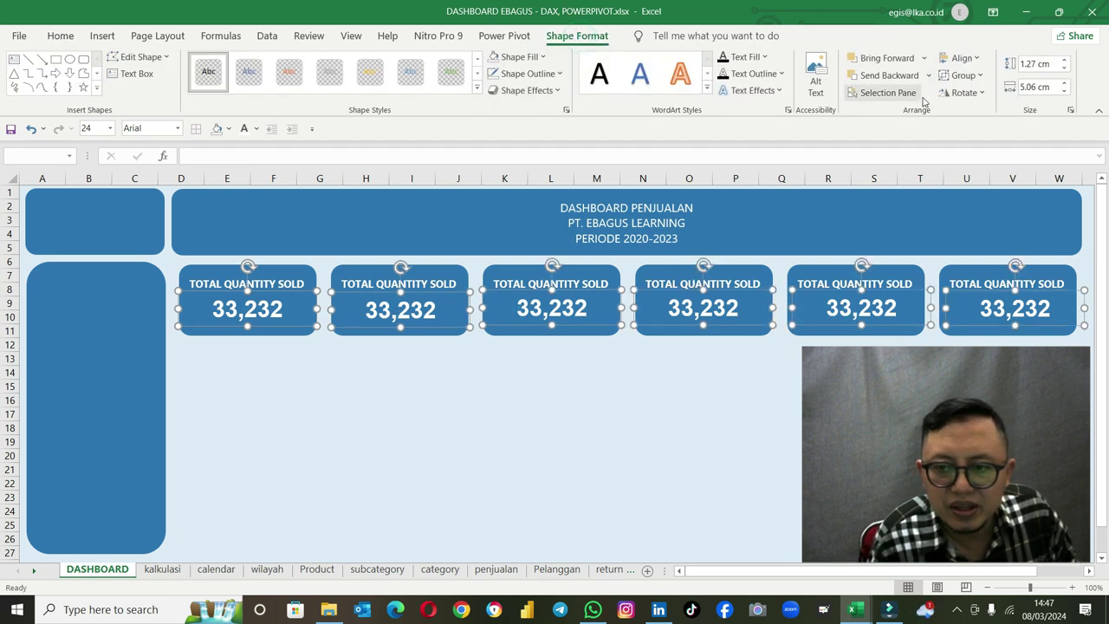
{"action": "left_click", "coordinate": [962, 58]}
{"action": "left_click", "coordinate": [981, 141]}
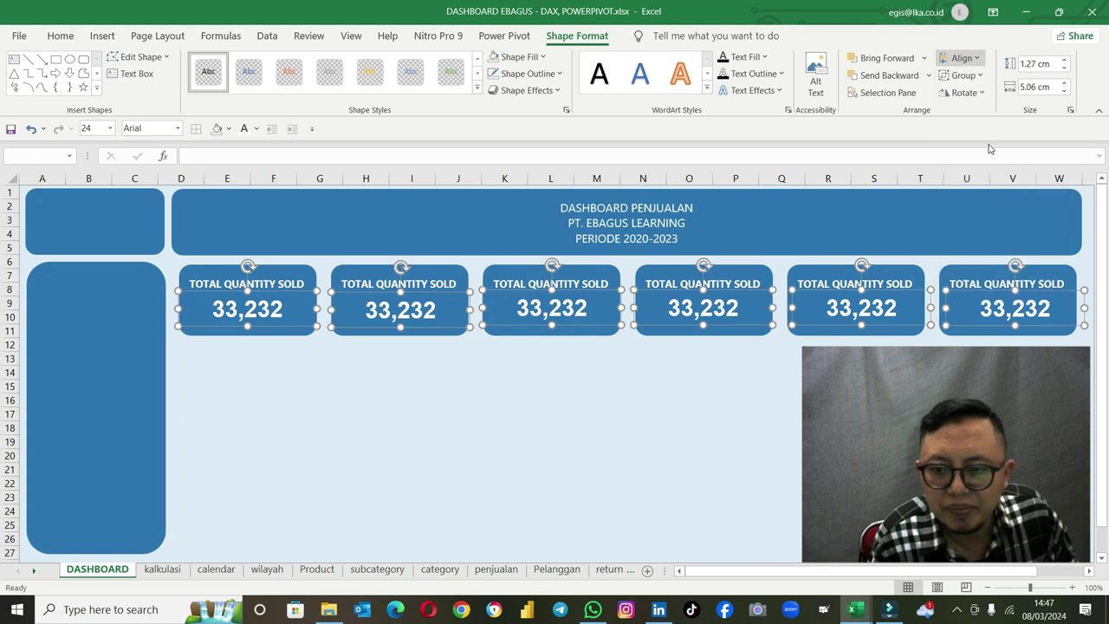
{"action": "left_click", "coordinate": [969, 58]}
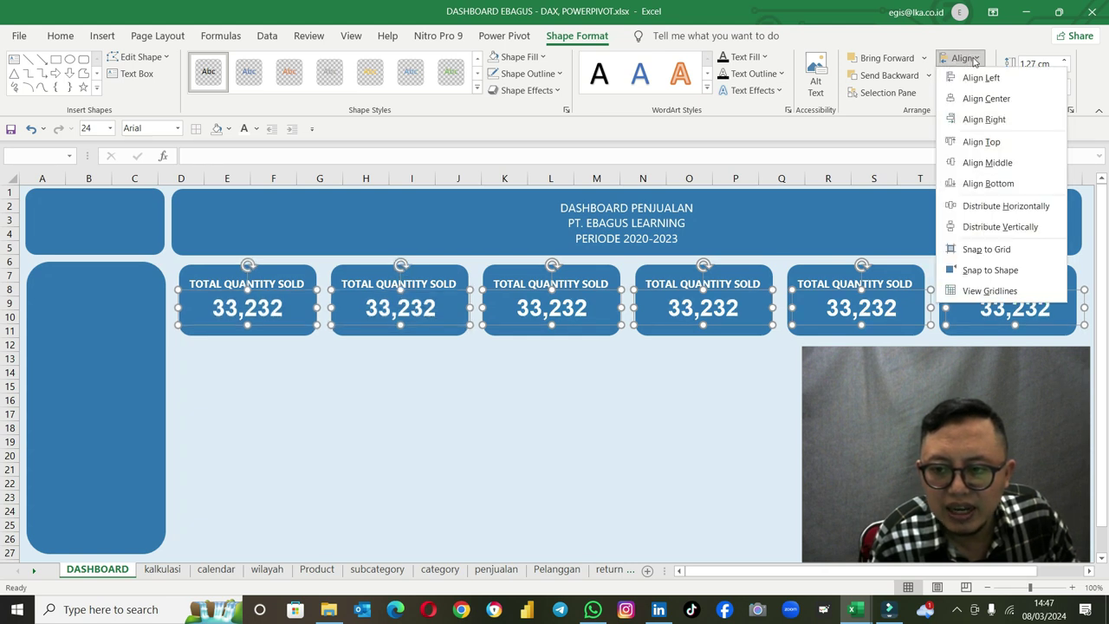
{"action": "left_click", "coordinate": [991, 207]}
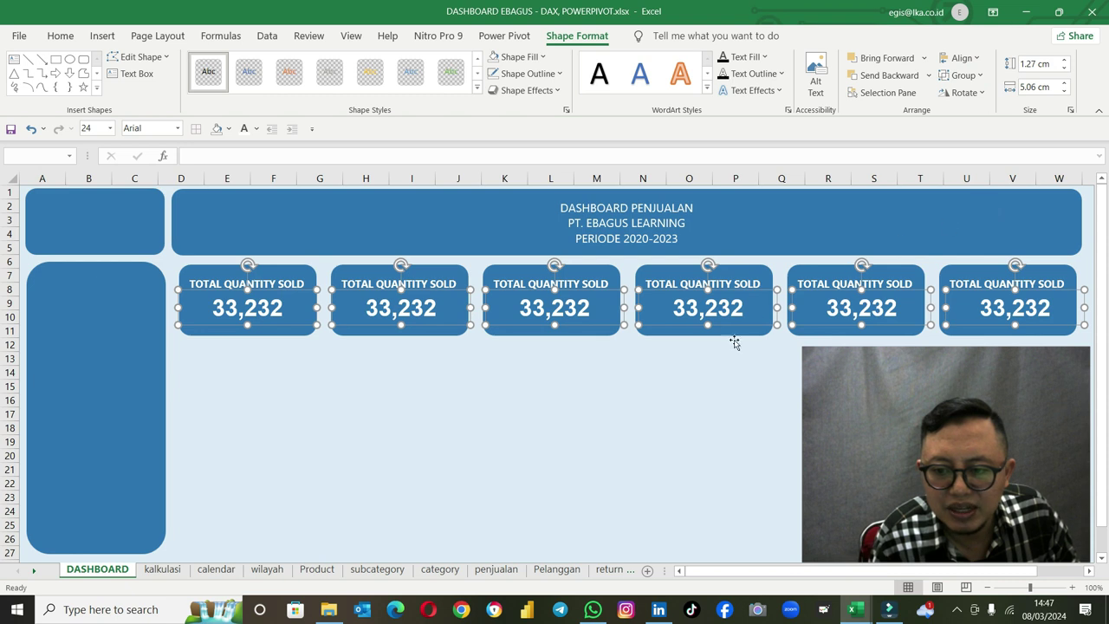
{"action": "left_click", "coordinate": [589, 372]}
{"action": "left_click", "coordinate": [253, 307]}
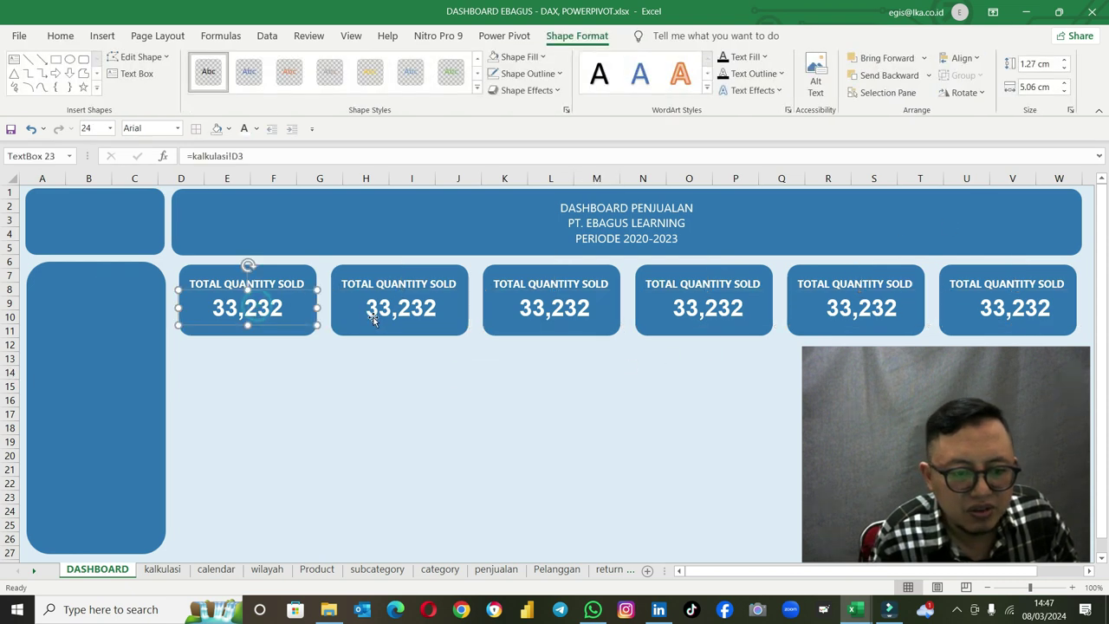
- Retitle the second card WEEKDAY QUANTITY SOLD and shrink its font so it fits on one line
{"action": "left_click", "coordinate": [357, 284]}
{"action": "double_click", "coordinate": [357, 284]}
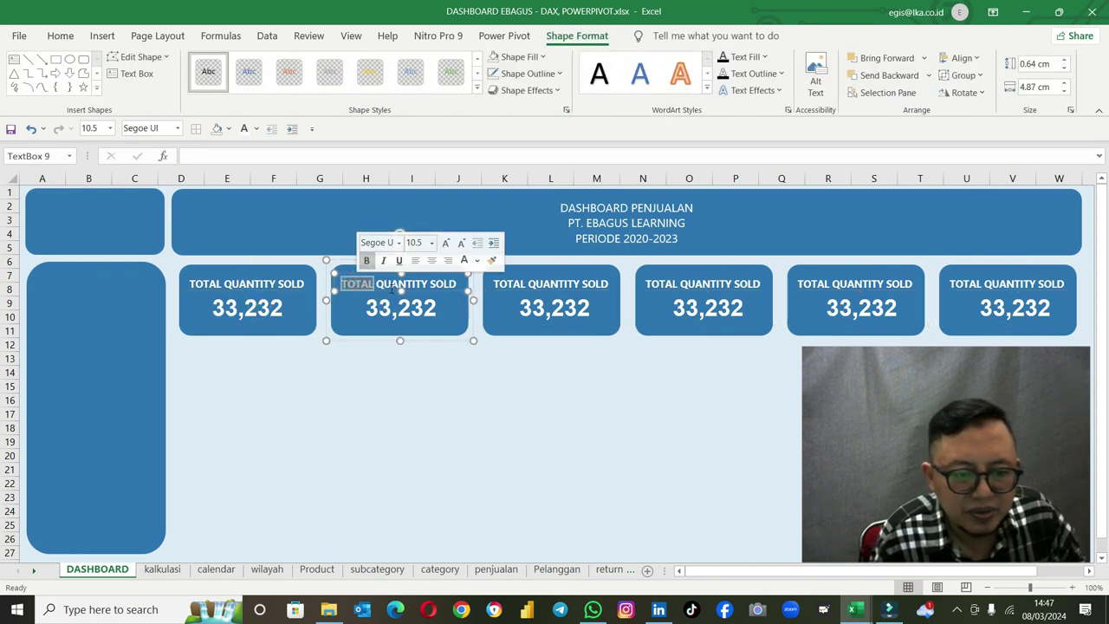
{"action": "type", "text": "WEEKEND"}
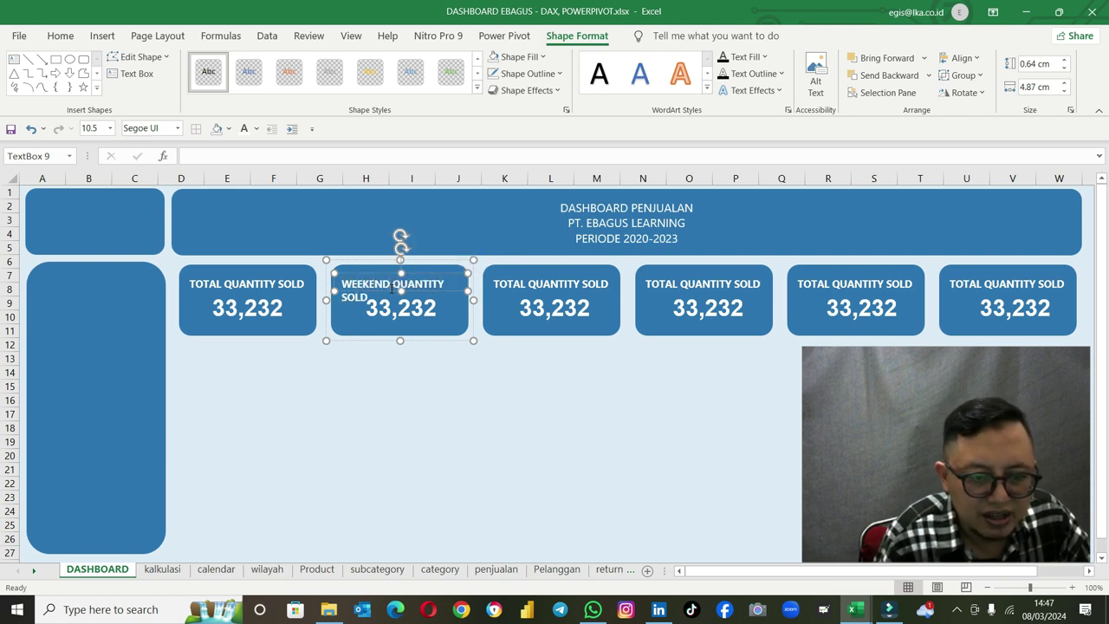
{"action": "key", "text": "ctrl+a"}
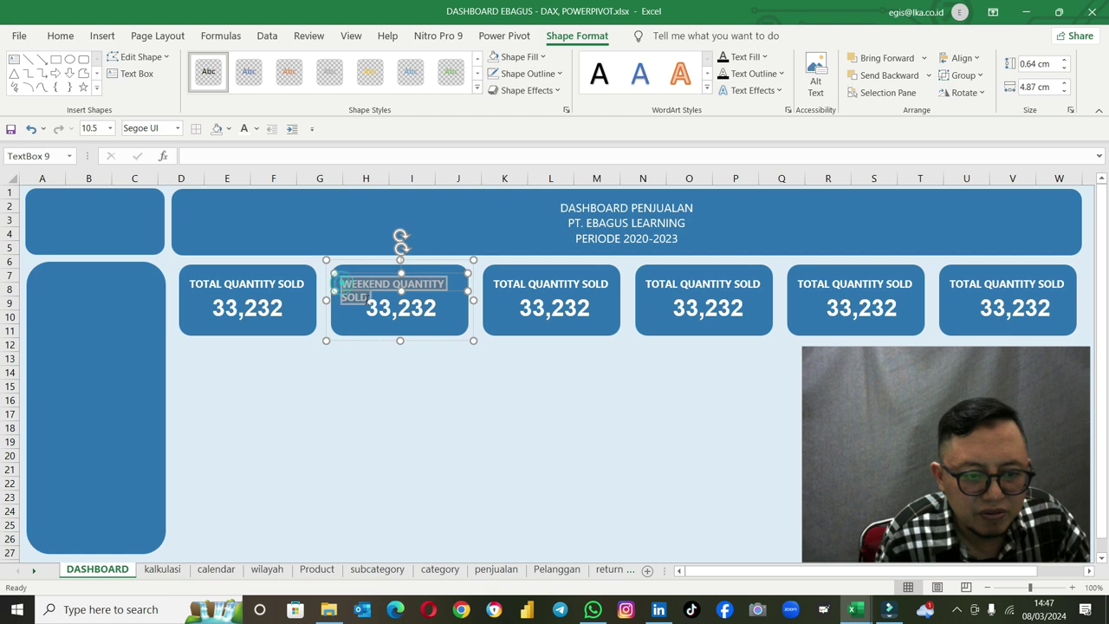
{"action": "left_click", "coordinate": [61, 35]}
{"action": "left_click", "coordinate": [269, 71]}
{"action": "left_click", "coordinate": [271, 71]}
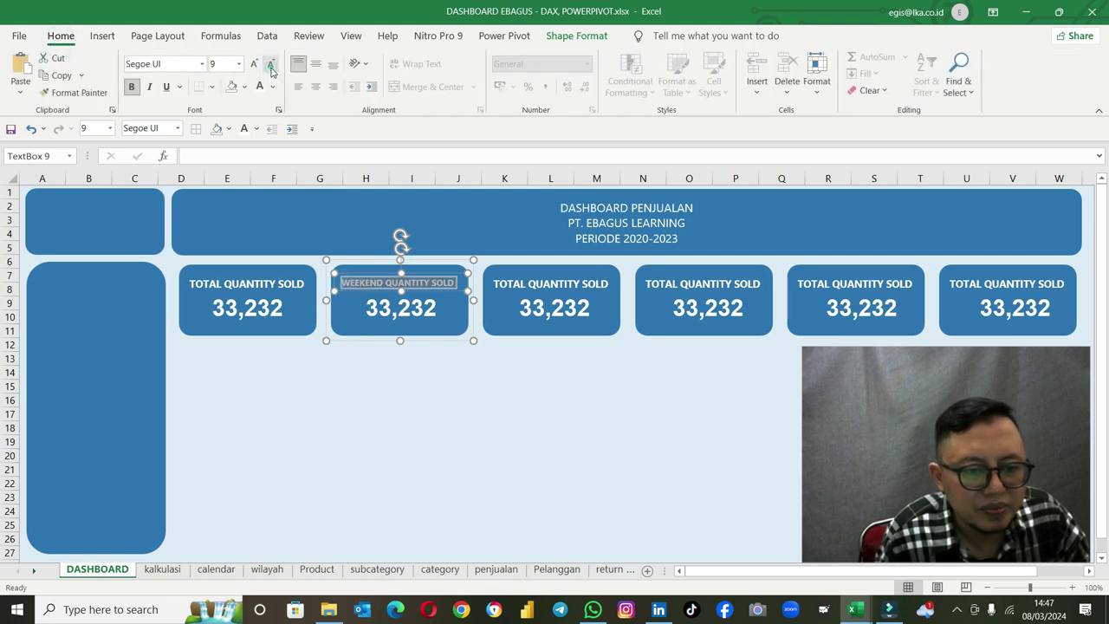
{"action": "left_click", "coordinate": [509, 282]}
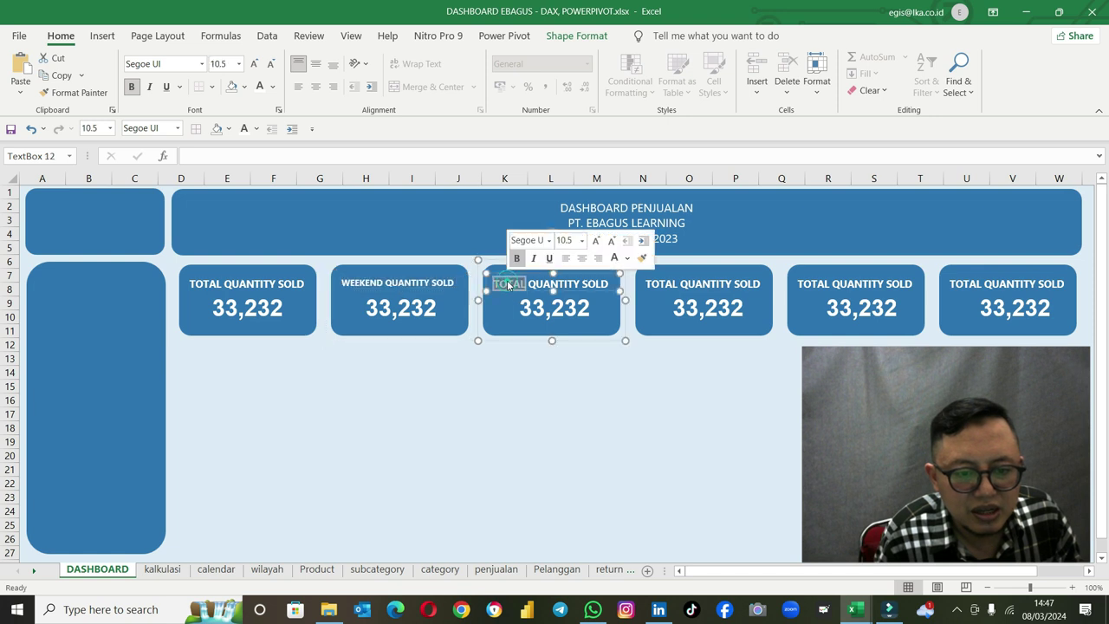
{"action": "left_click", "coordinate": [365, 289]}
{"action": "type", "text": "WEEKDAY"}
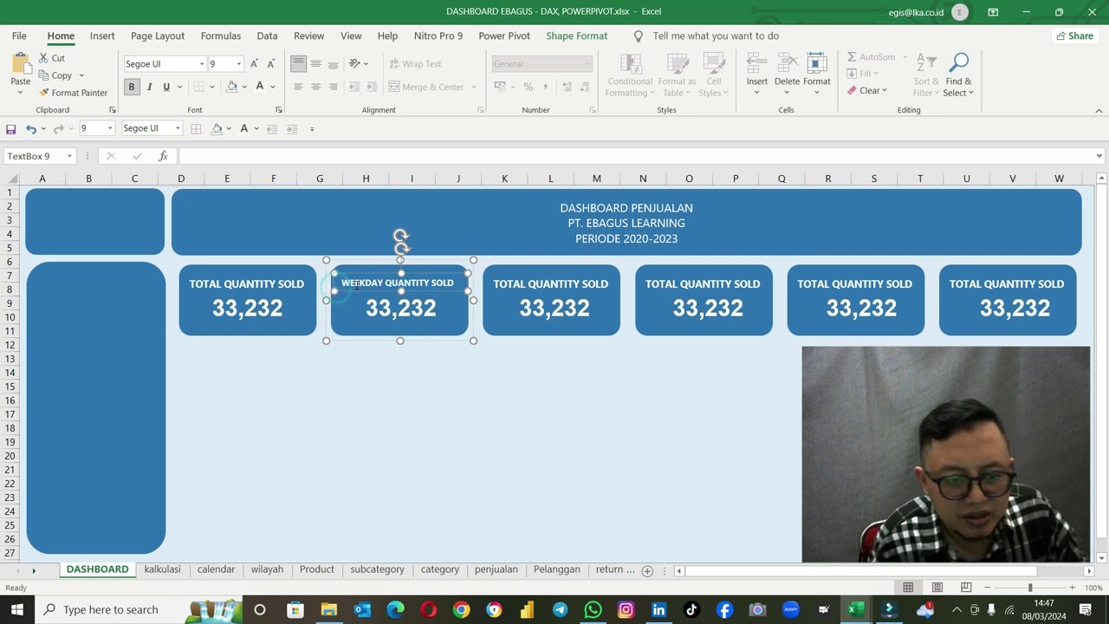
- Copy the WEEKDAY QUANTITY SOLD title into the third, fourth, fifth and sixth cards
{"action": "double_click", "coordinate": [356, 284]}
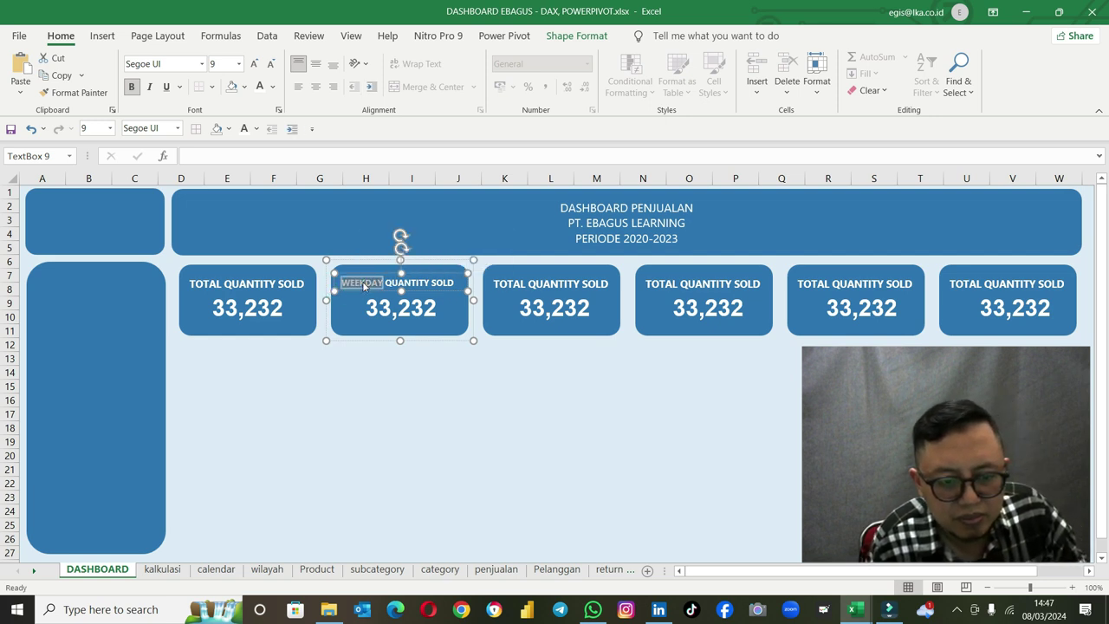
{"action": "triple_click", "coordinate": [364, 286]}
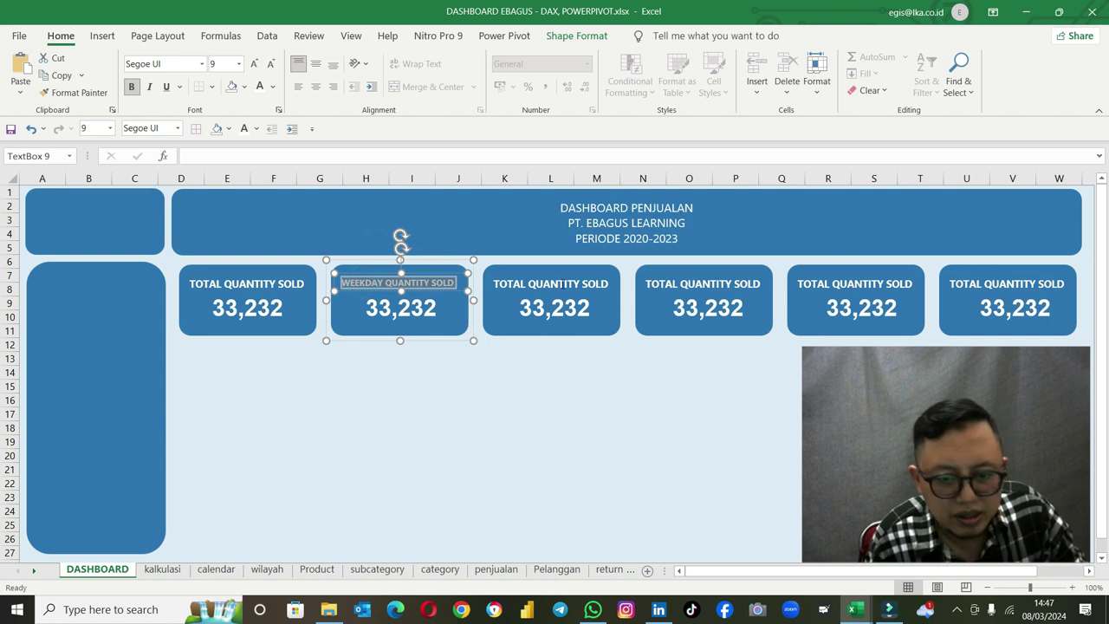
{"action": "key", "text": "ctrl+c"}
{"action": "triple_click", "coordinate": [561, 284]}
{"action": "key", "text": "ctrl+v"}
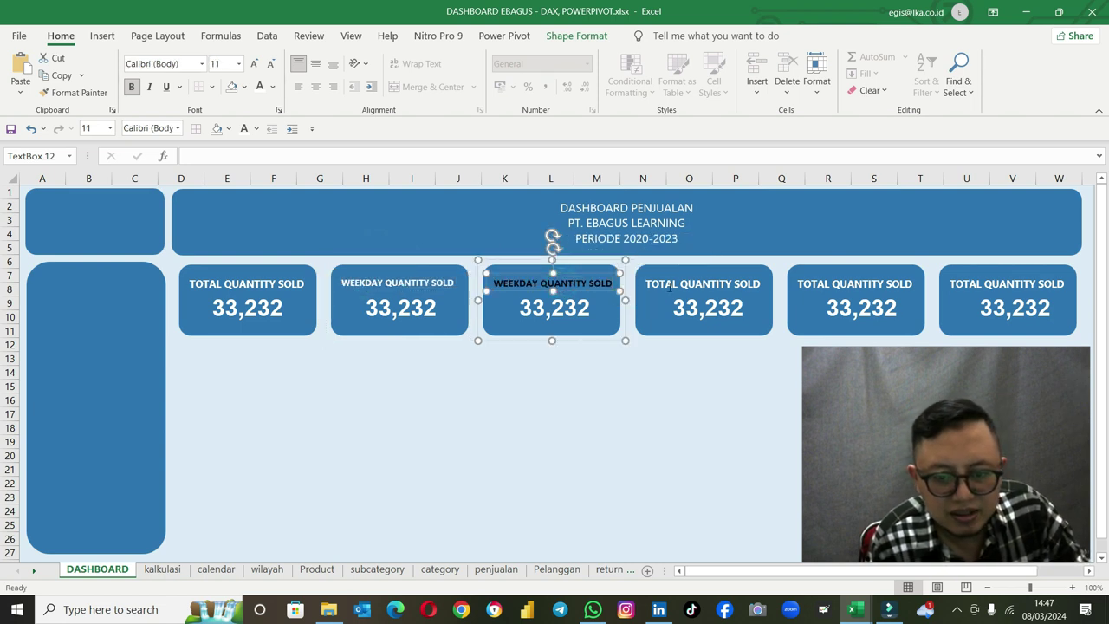
{"action": "triple_click", "coordinate": [669, 286]}
{"action": "key", "text": "ctrl+v"}
{"action": "triple_click", "coordinate": [832, 284]}
{"action": "key", "text": "ctrl+v"}
{"action": "double_click", "coordinate": [995, 284]}
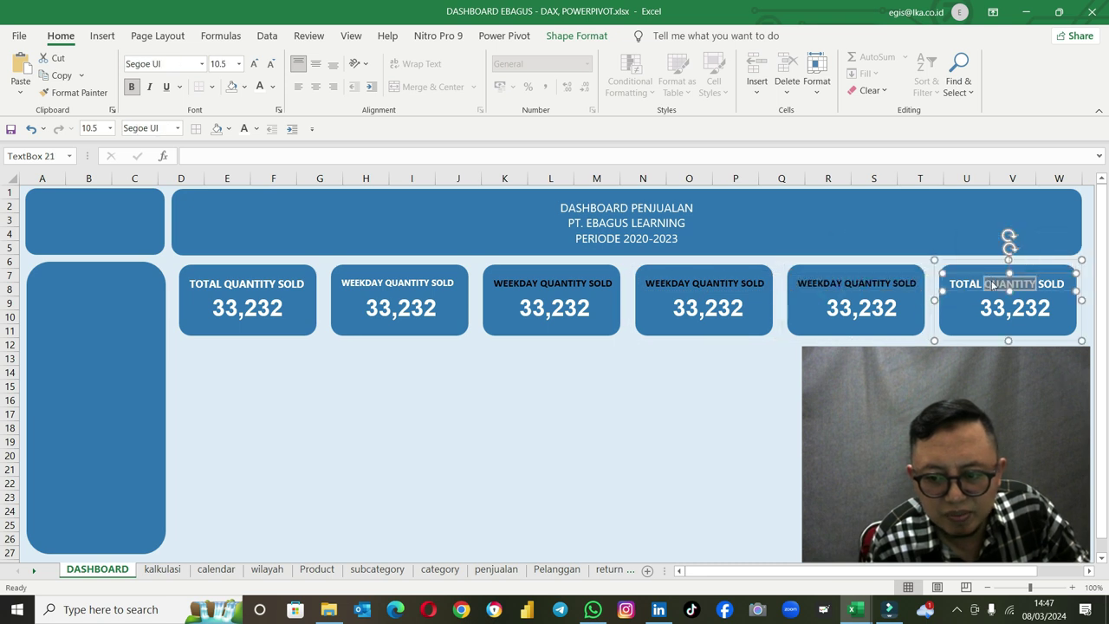
{"action": "triple_click", "coordinate": [995, 285]}
{"action": "key", "text": "ctrl+v"}
{"action": "left_click", "coordinate": [689, 414]}
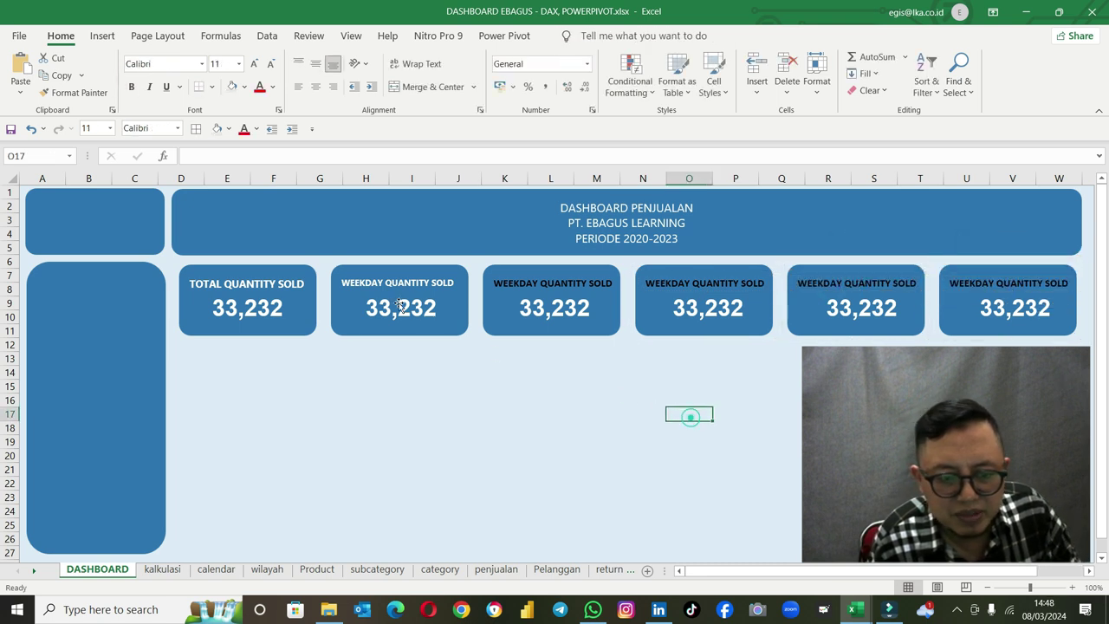
- Use Format Painter to give the third through sixth card titles the second card's white style
{"action": "left_click", "coordinate": [416, 290]}
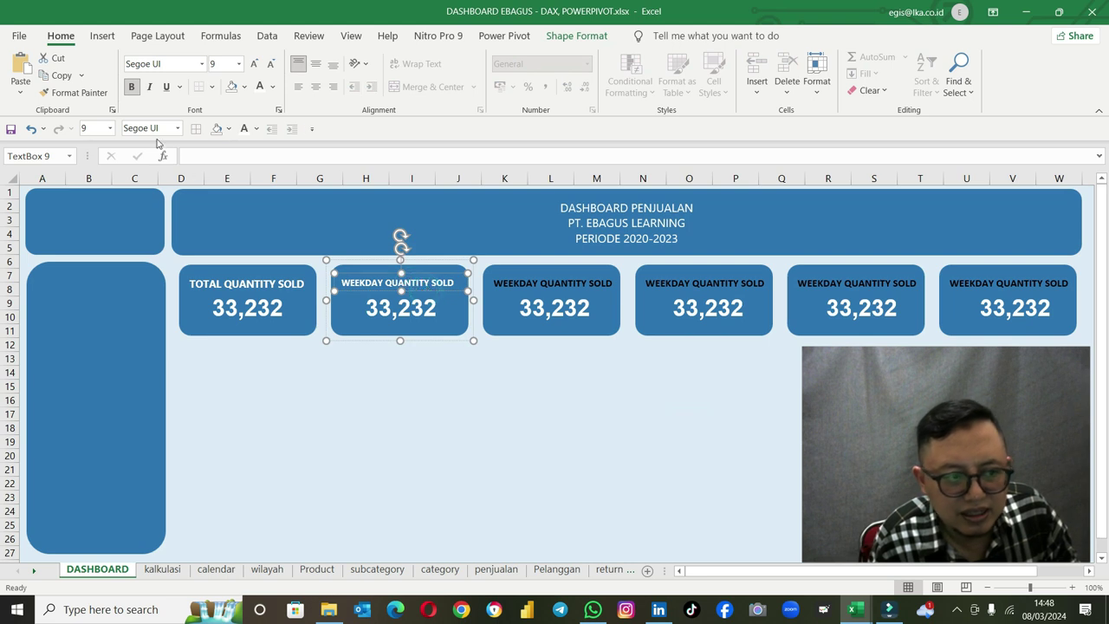
{"action": "left_click", "coordinate": [81, 93]}
{"action": "left_click", "coordinate": [83, 93]}
{"action": "left_click", "coordinate": [503, 284]}
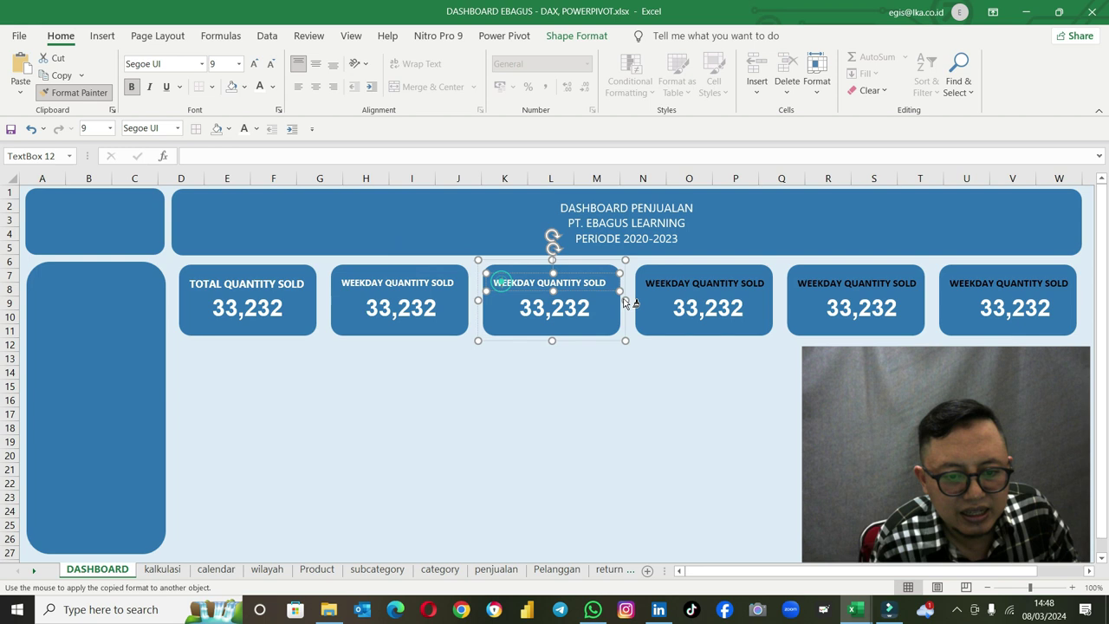
{"action": "left_click", "coordinate": [732, 290]}
{"action": "left_click", "coordinate": [852, 292]}
{"action": "left_click", "coordinate": [963, 287]}
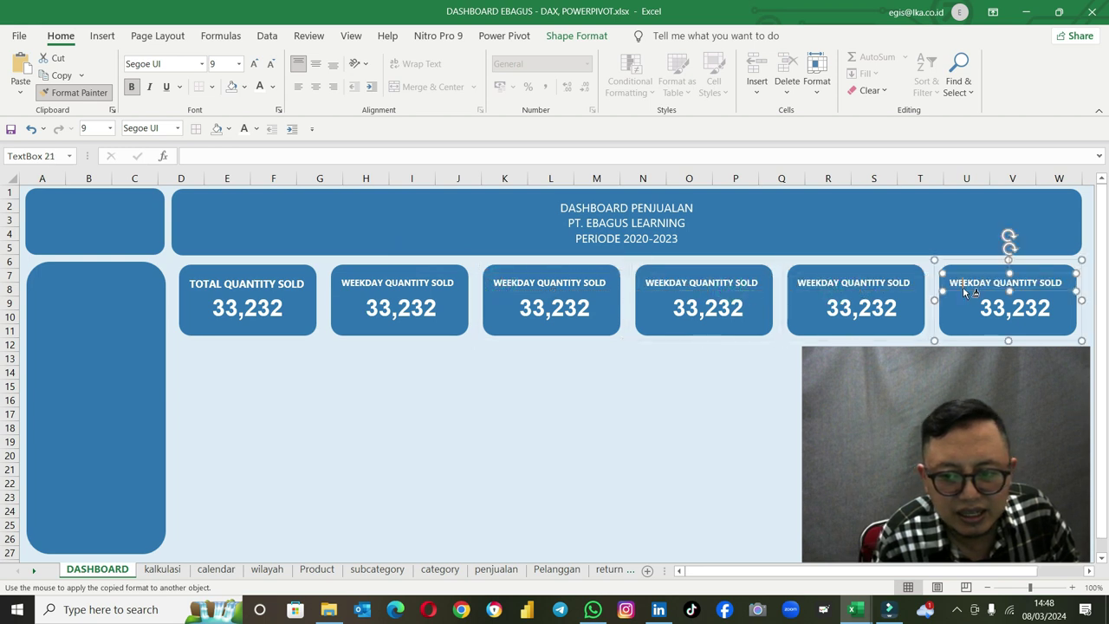
{"action": "left_click", "coordinate": [69, 96]}
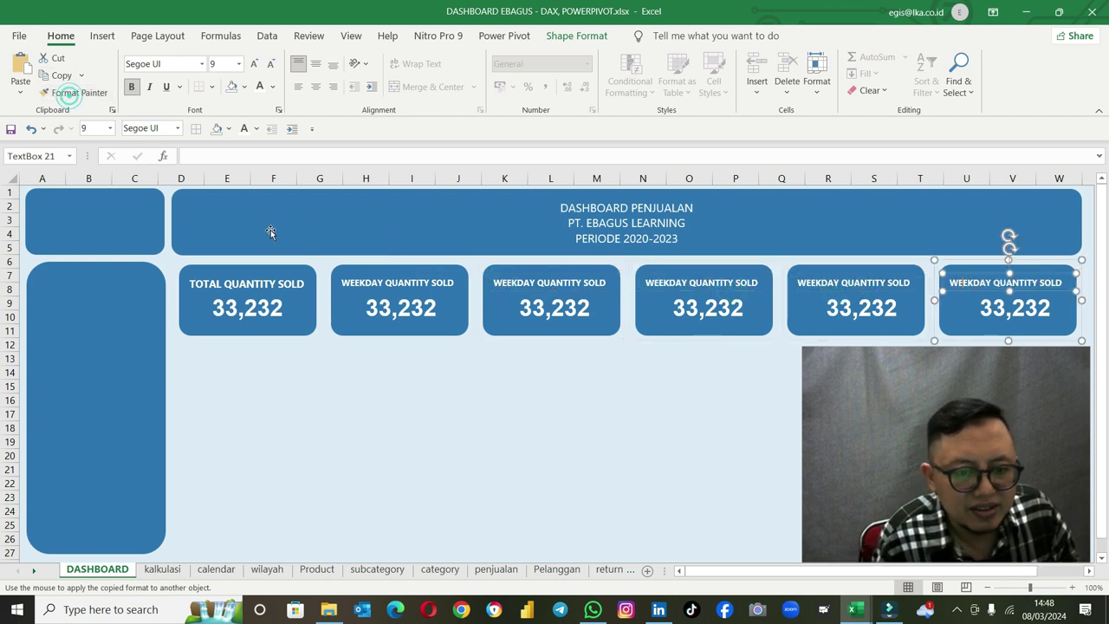
{"action": "left_click", "coordinate": [527, 286]}
- Change the third title to WEEKEND QUANTITY SOLD and the fourth to TOTAL REVENUE
{"action": "left_click", "coordinate": [534, 285]}
{"action": "key", "text": "BackSpace"}
{"action": "key", "text": "BackSpace"}
{"action": "key", "text": "BackSpace"}
{"action": "type", "text": "END"}
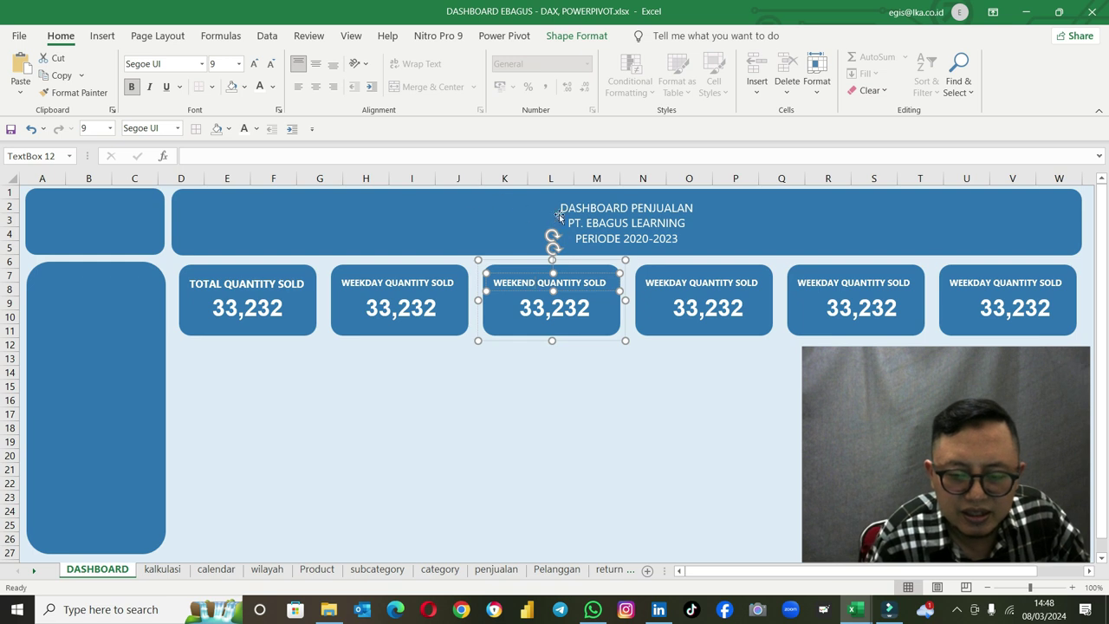
{"action": "left_click", "coordinate": [709, 283]}
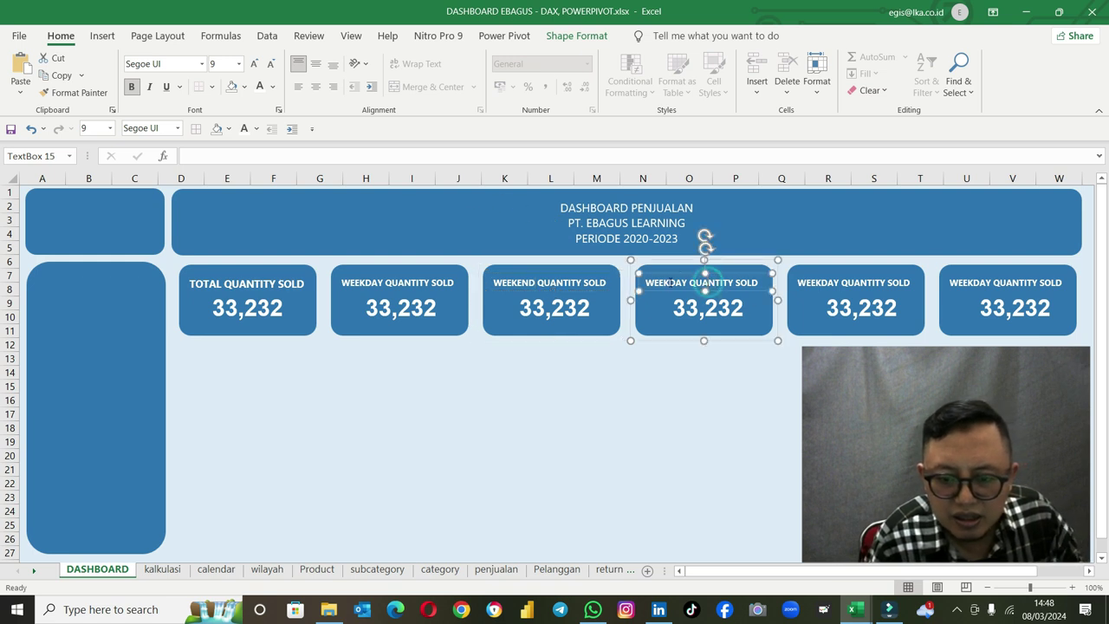
{"action": "triple_click", "coordinate": [670, 283]}
{"action": "type", "text": "TOTAL"}
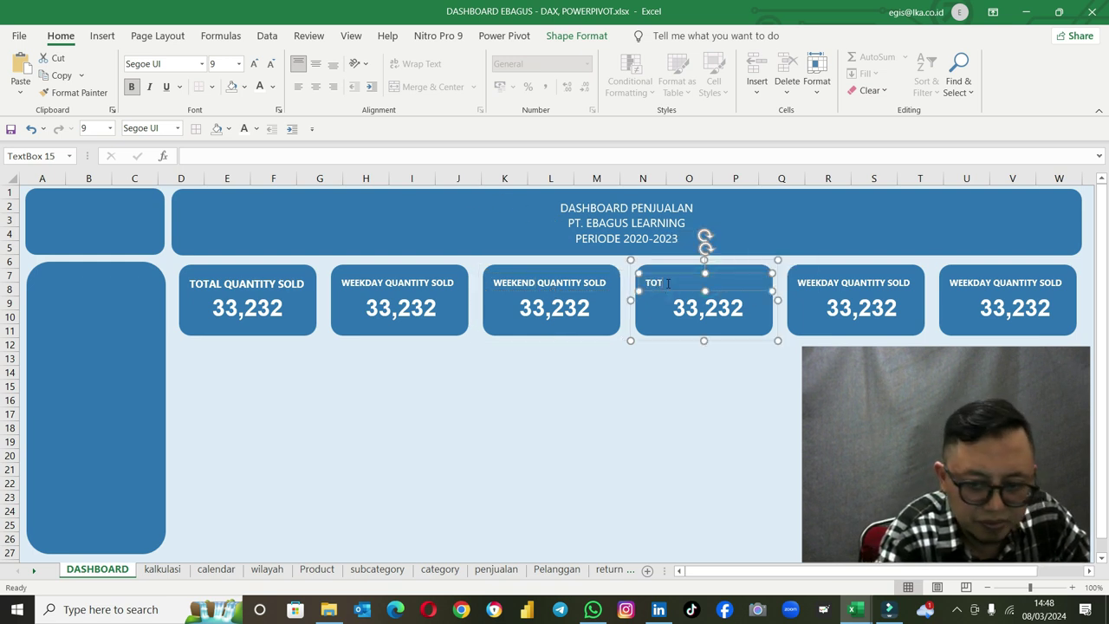
{"action": "type", "text": " REVENUE"}
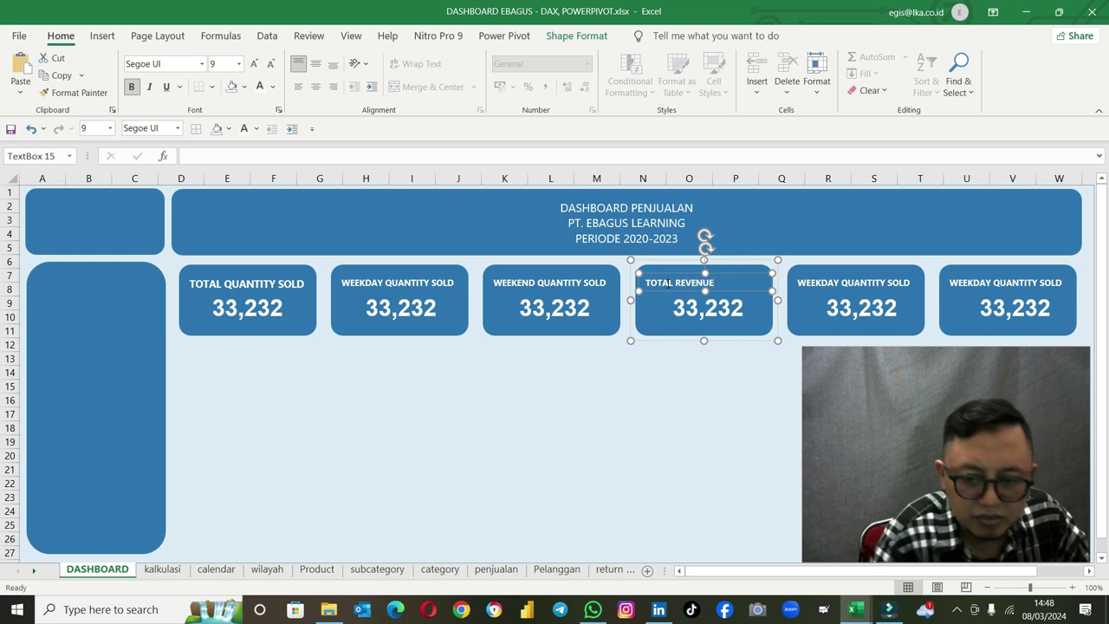
{"action": "left_click", "coordinate": [725, 415]}
- Centre the TOTAL REVENUE title and paste it into the fifth and sixth card titles
{"action": "left_click", "coordinate": [693, 288]}
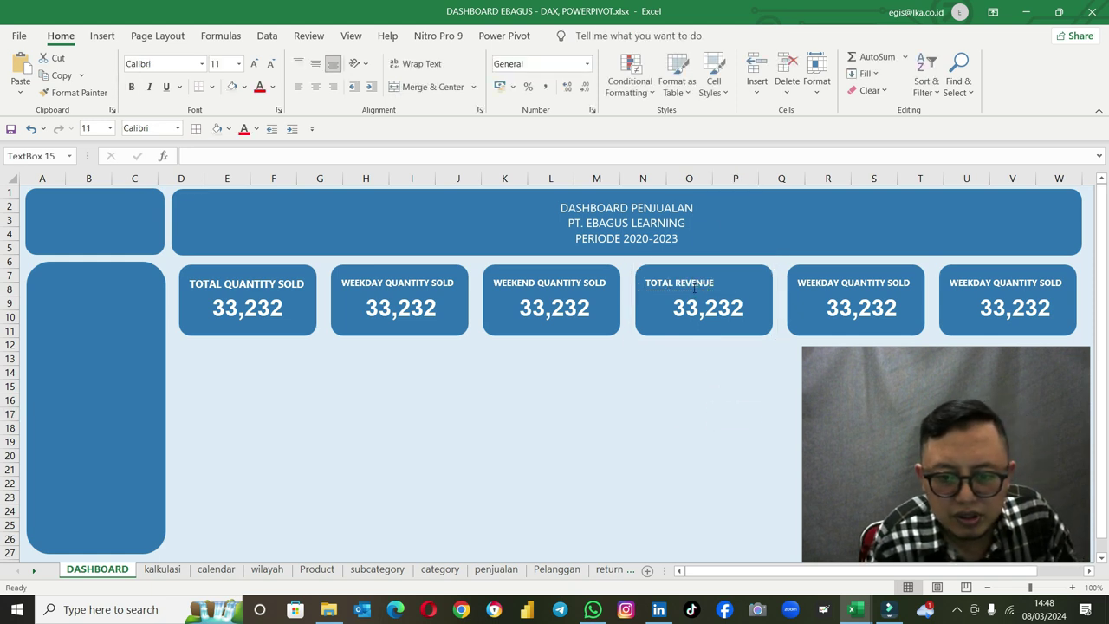
{"action": "left_click", "coordinate": [317, 89]}
{"action": "triple_click", "coordinate": [726, 283]}
{"action": "key", "text": "ctrl+c"}
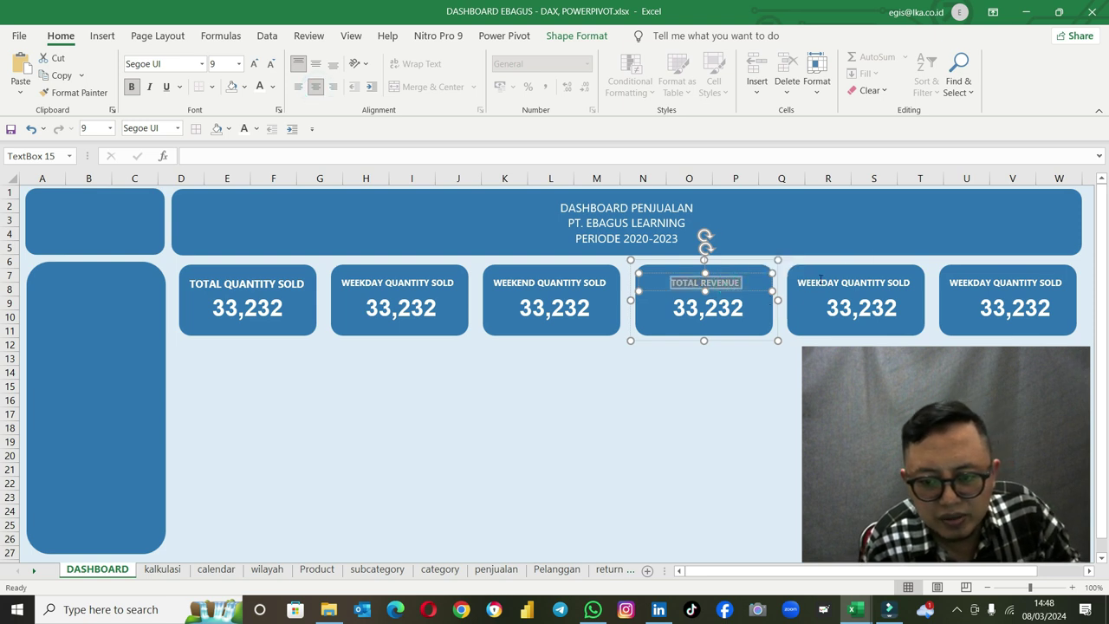
{"action": "left_click_drag", "start_coordinate": [912, 282], "coordinate": [798, 283]}
{"action": "key", "text": "ctrl+v"}
{"action": "key", "text": "ctrl+v"}
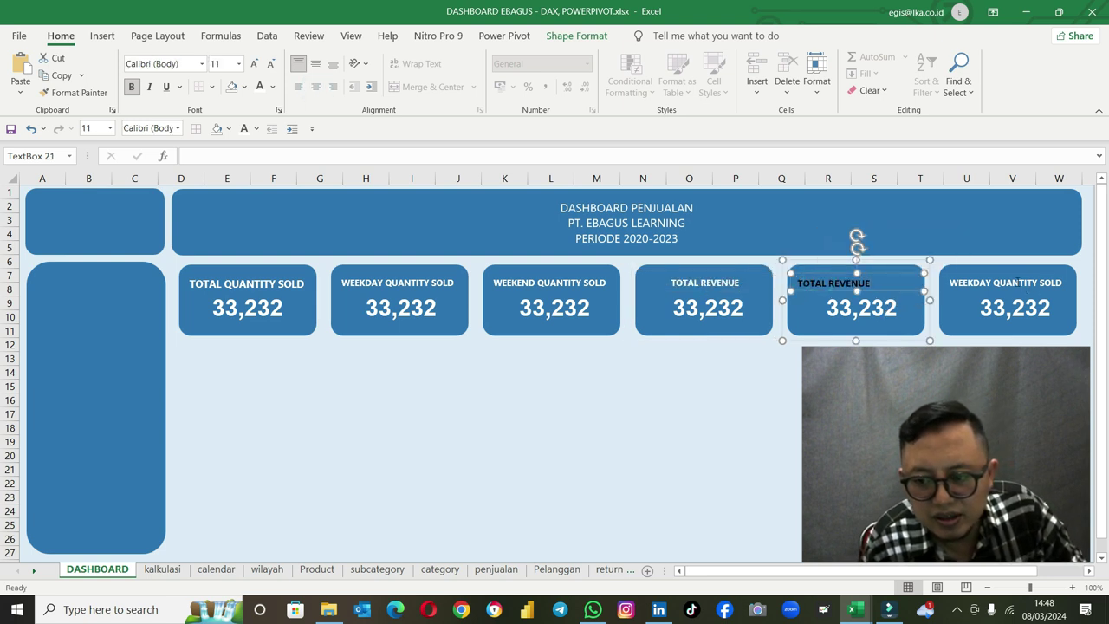
{"action": "left_click_drag", "start_coordinate": [1064, 282], "coordinate": [948, 282]}
{"action": "key", "text": "ctrl+v"}
- Edit the fifth title to WEEKEND REVENUE and the sixth to WEEKDAY REVENUE
{"action": "double_click", "coordinate": [802, 282]}
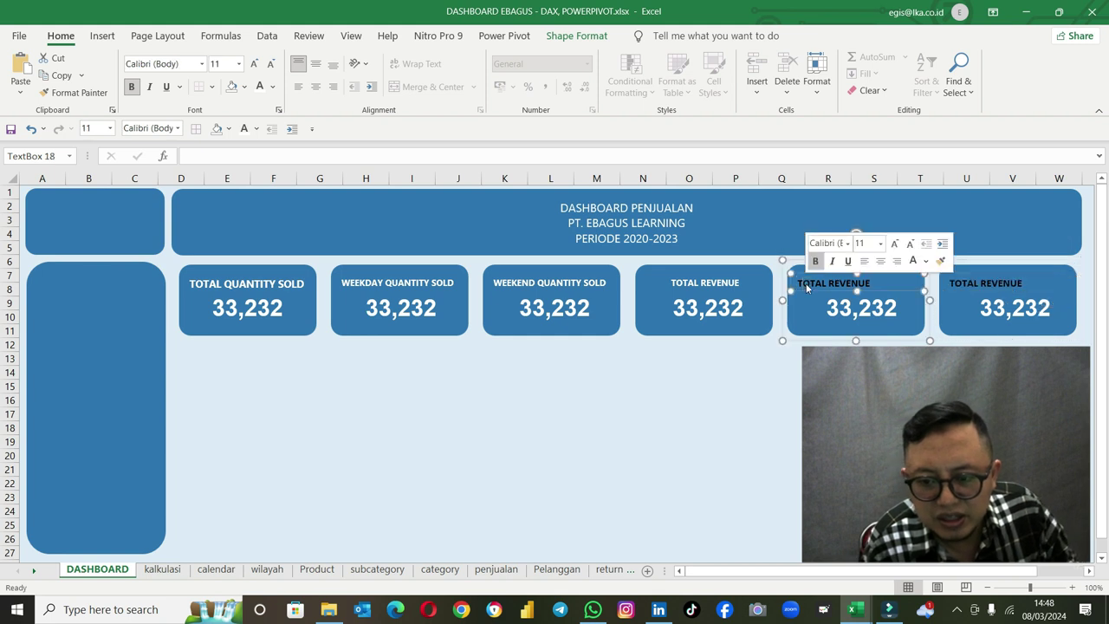
{"action": "type", "text": "EK"}
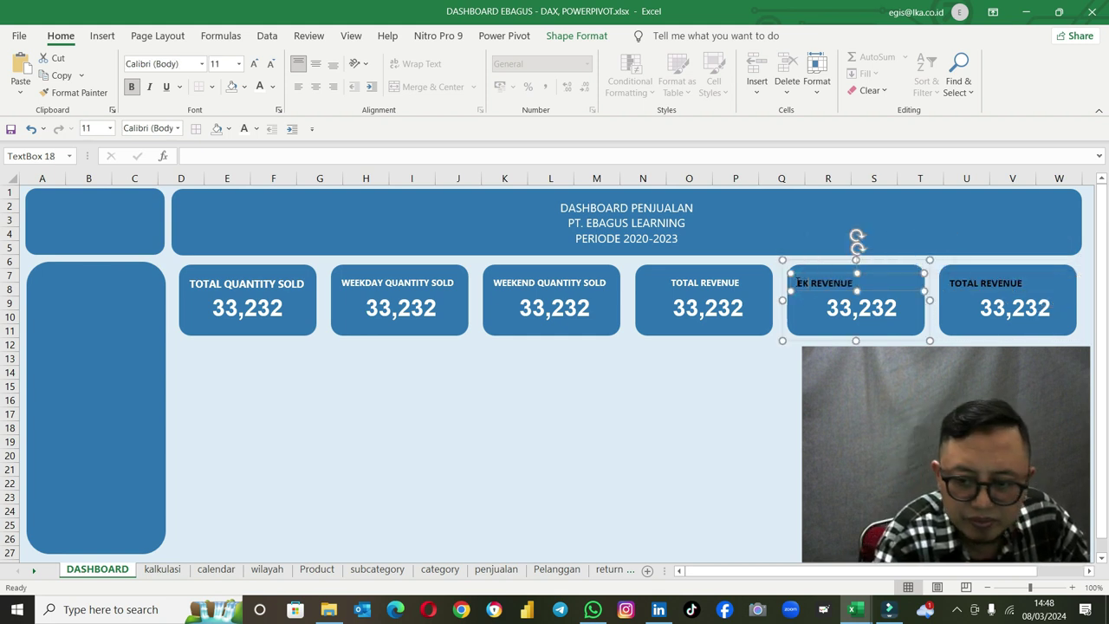
{"action": "type", "text": "WEEKEN"}
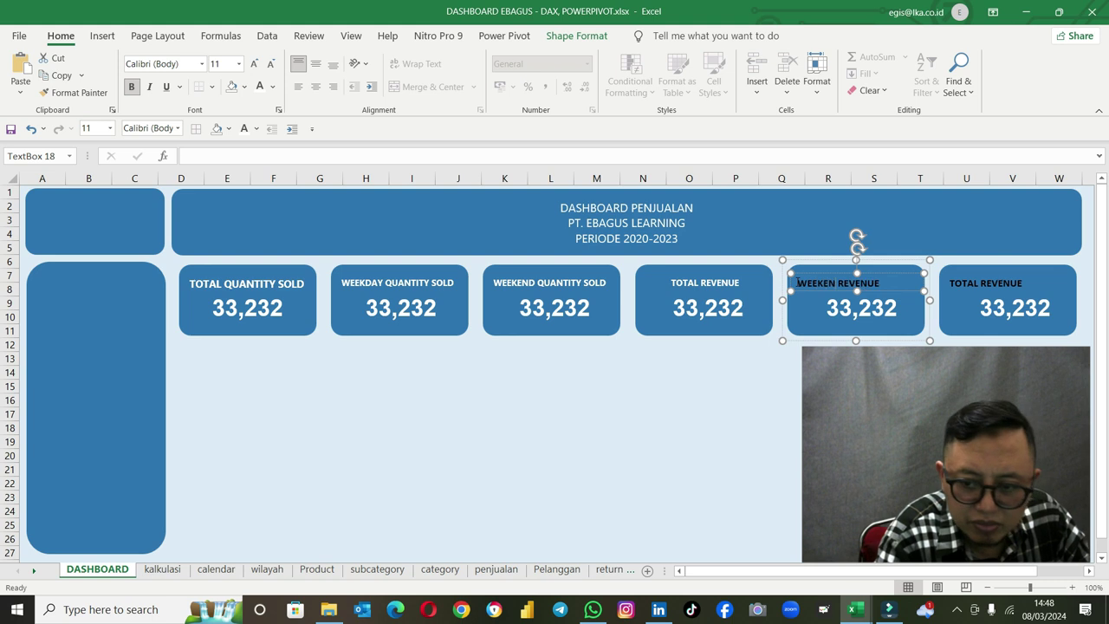
{"action": "type", "text": "D"}
{"action": "double_click", "coordinate": [963, 283]}
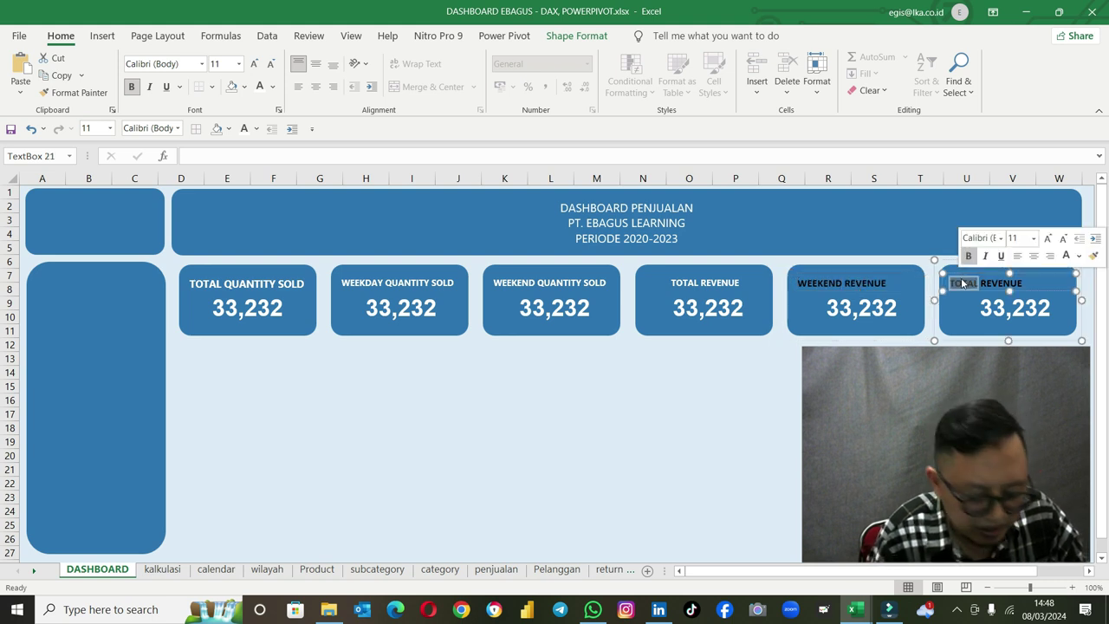
{"action": "type", "text": "WEEKDAY"}
{"action": "left_click", "coordinate": [681, 372]}
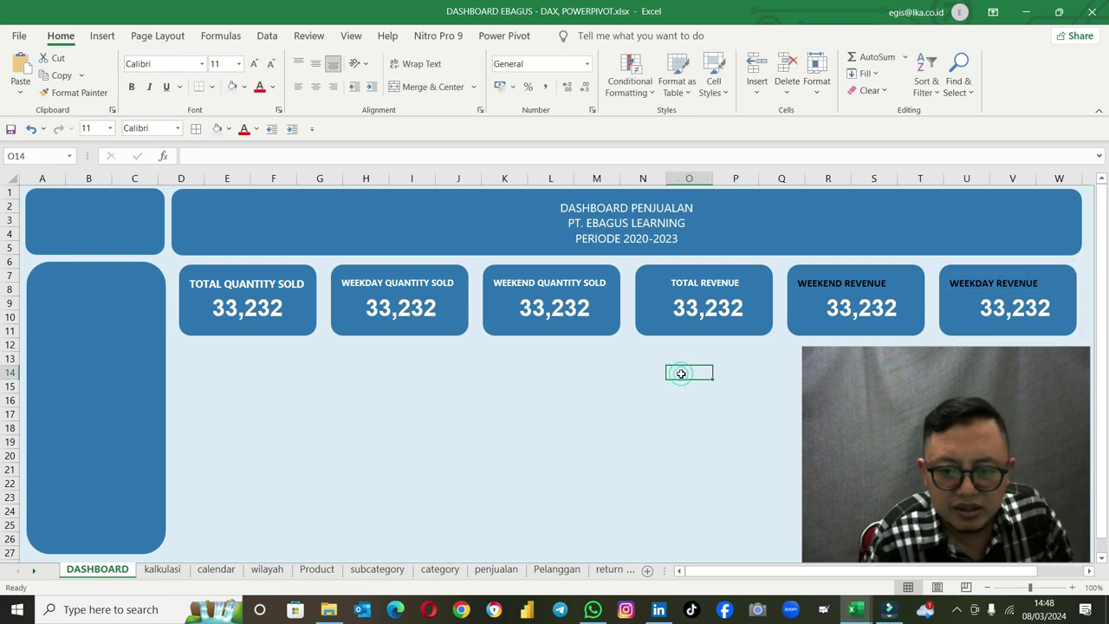
- Format Painter the centred white TOTAL REVENUE title style onto both new revenue titles
{"action": "left_click", "coordinate": [693, 293]}
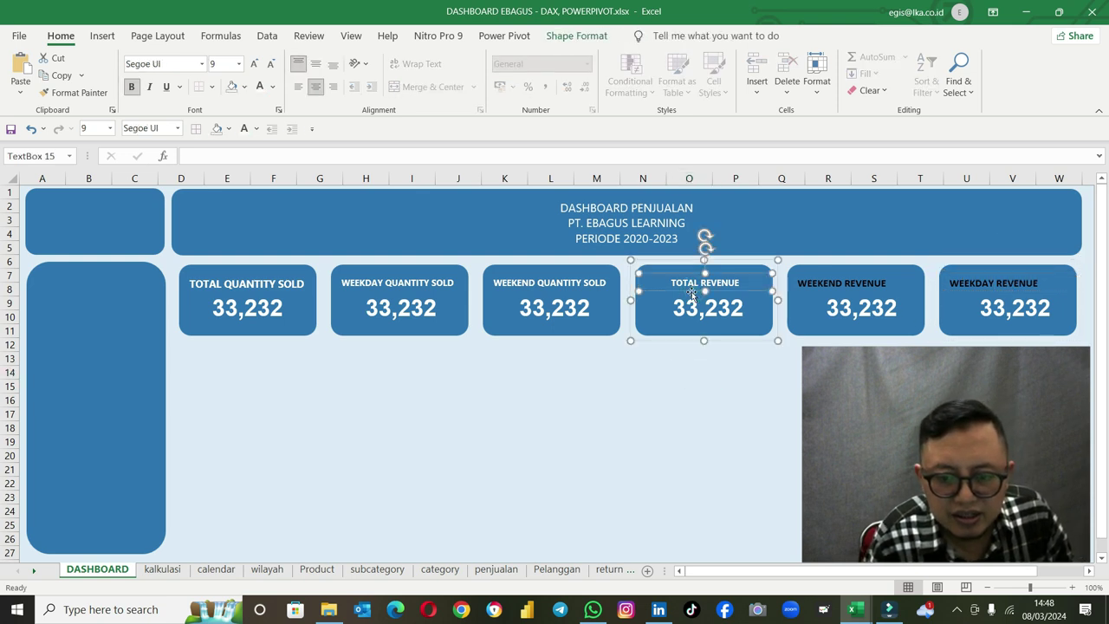
{"action": "left_click", "coordinate": [49, 92]}
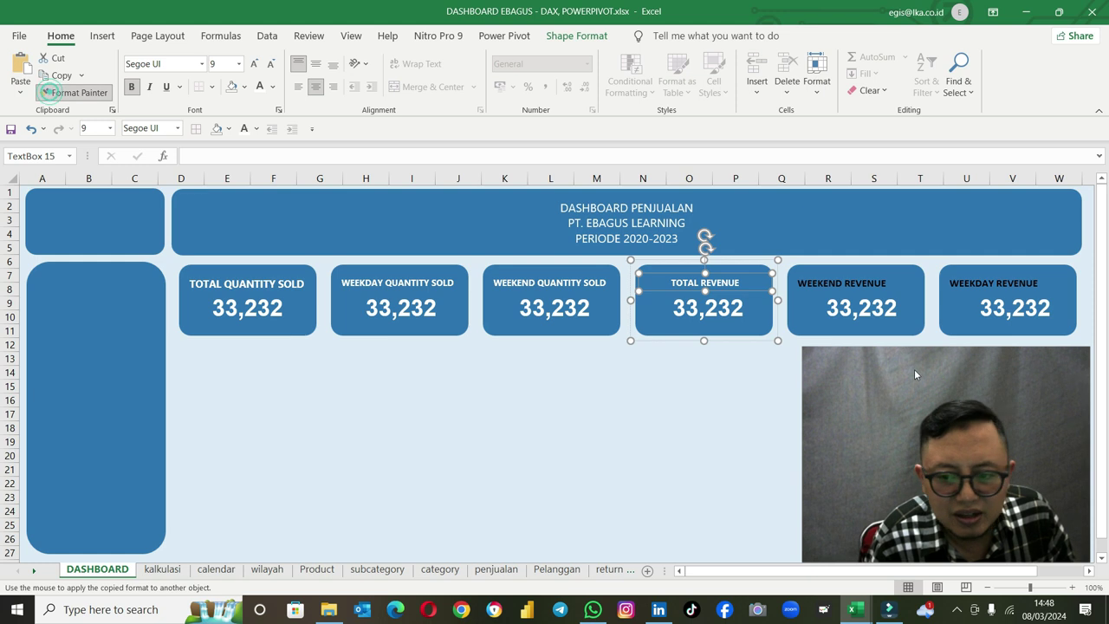
{"action": "left_click", "coordinate": [857, 294]}
{"action": "left_click", "coordinate": [996, 294]}
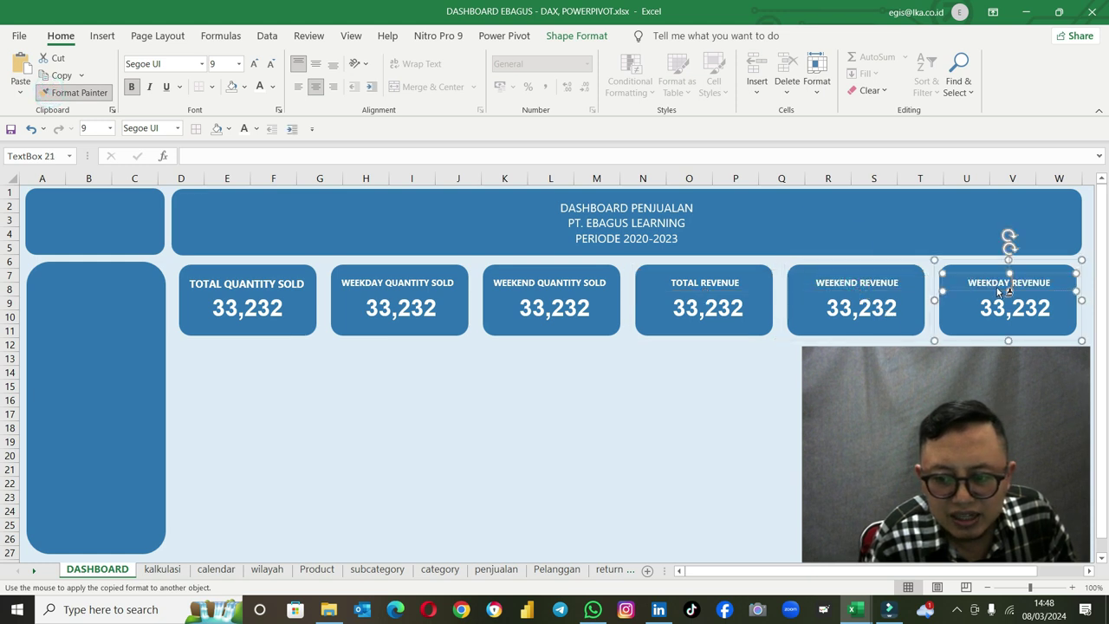
{"action": "left_click", "coordinate": [369, 523]}
{"action": "left_click", "coordinate": [234, 301]}
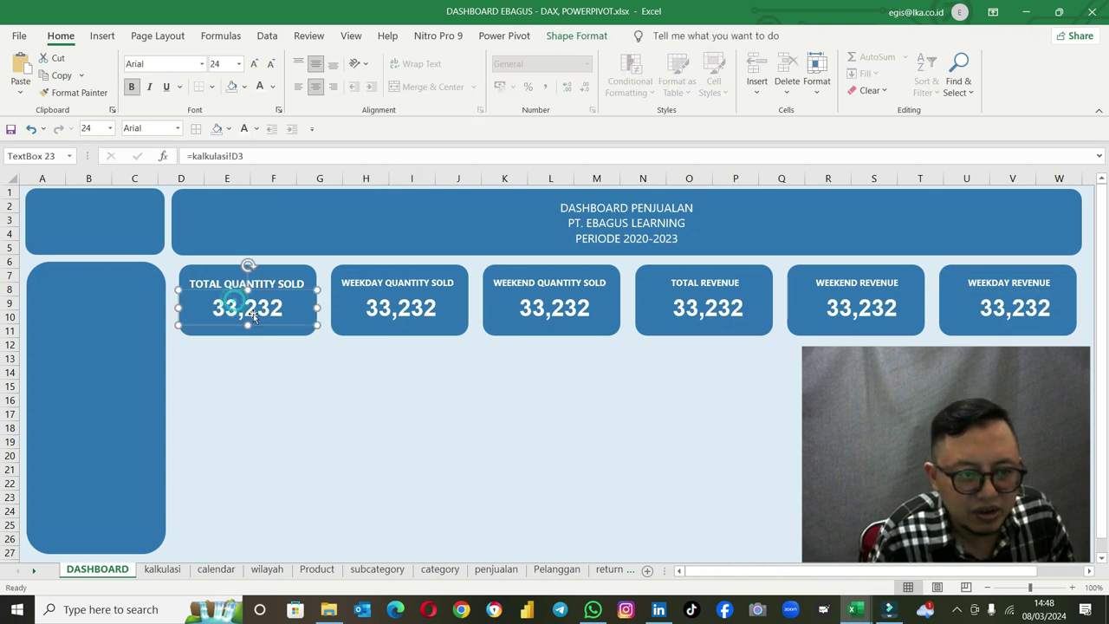
- Link the Weekday Quantity value to kalkulasi B3 and the Weekend Quantity value to C3
{"action": "left_click", "coordinate": [387, 317]}
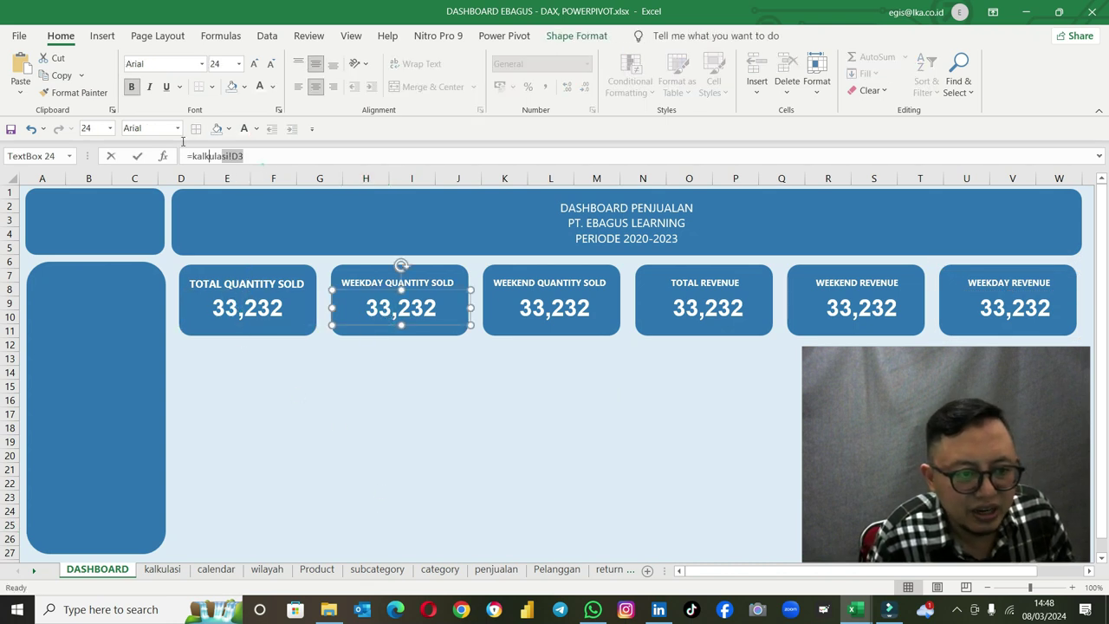
{"action": "left_click_drag", "start_coordinate": [189, 156], "coordinate": [260, 156]}
{"action": "key", "text": "BackSpace"}
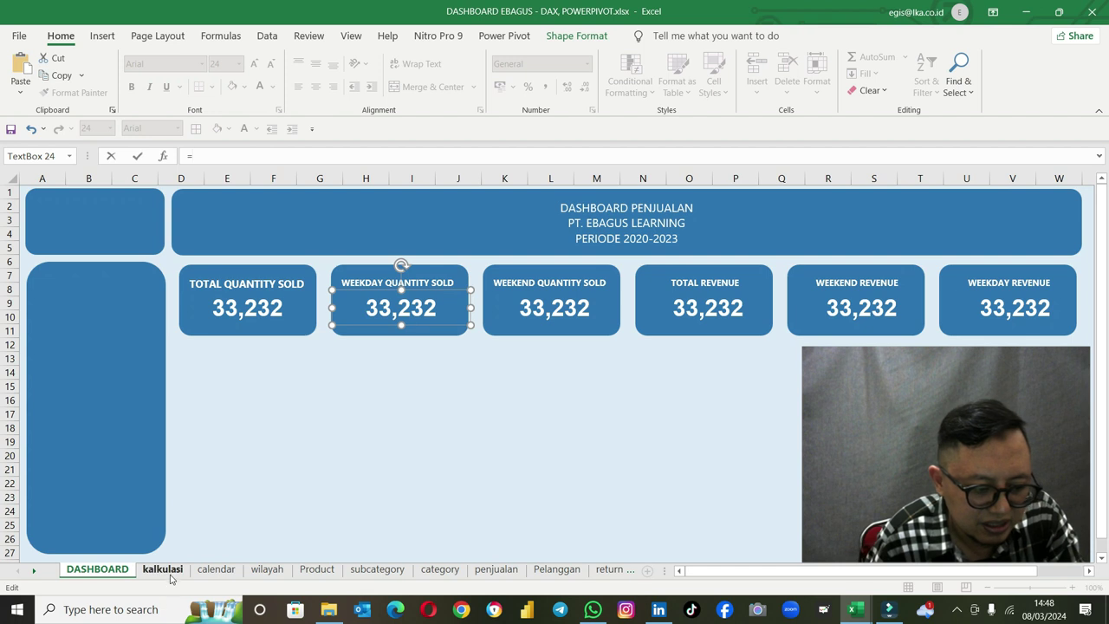
{"action": "left_click", "coordinate": [162, 569]}
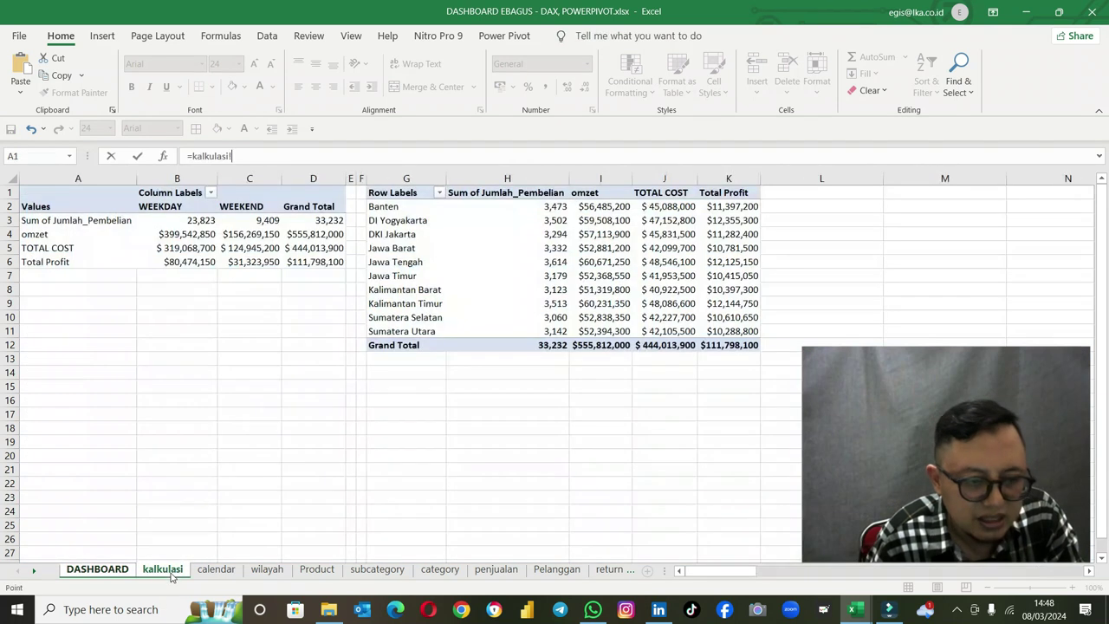
{"action": "left_click", "coordinate": [205, 221]}
{"action": "key", "text": "Return"}
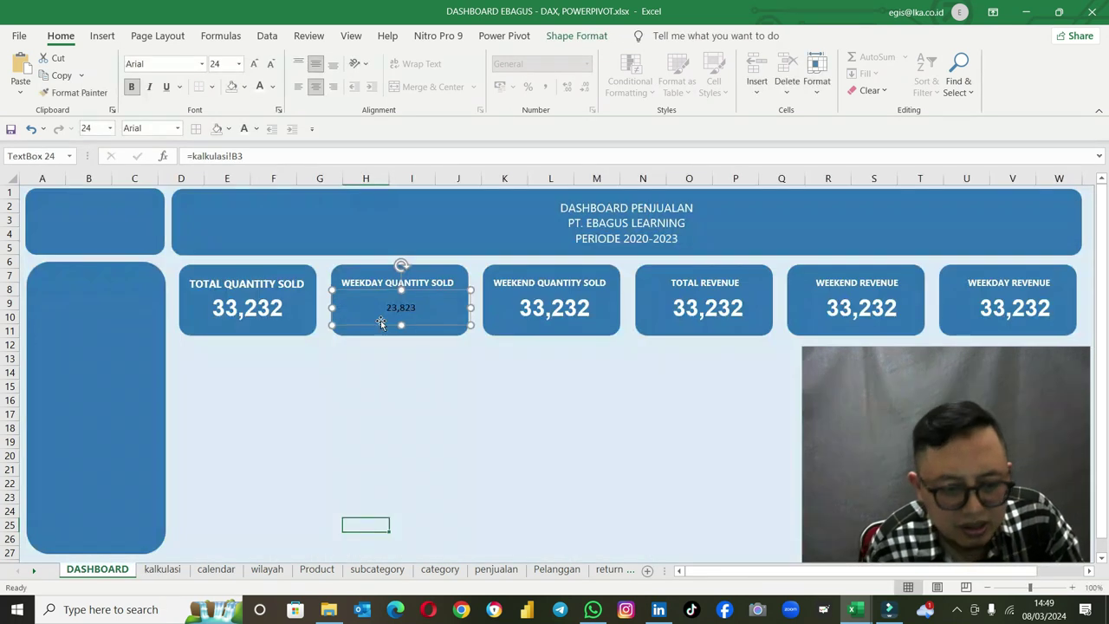
{"action": "left_click", "coordinate": [530, 315]}
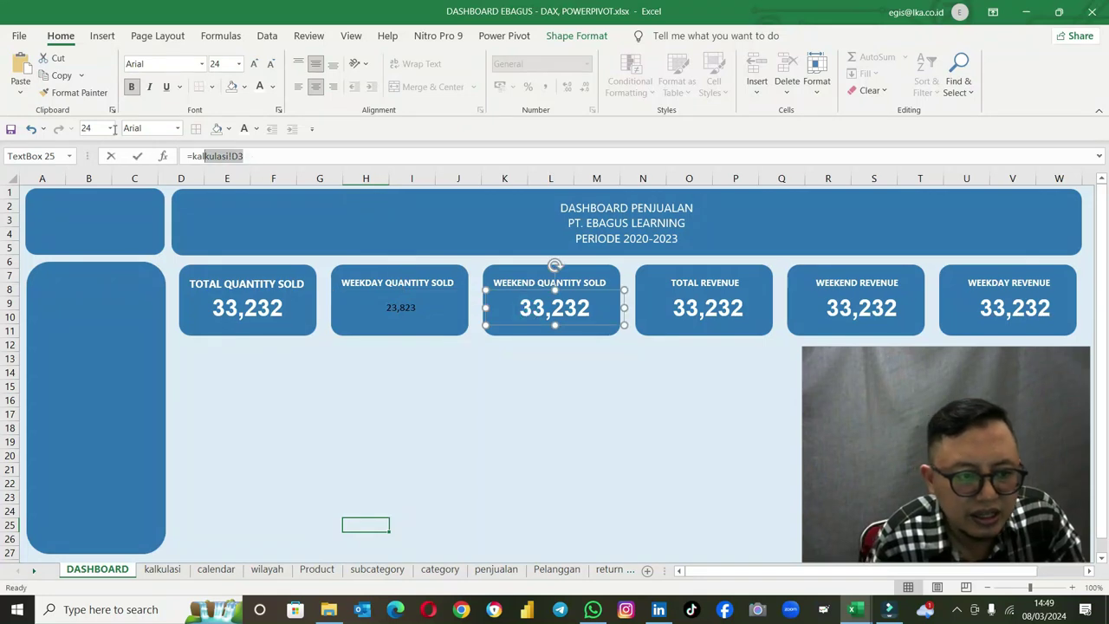
{"action": "left_click_drag", "start_coordinate": [188, 156], "coordinate": [251, 156]}
{"action": "type", "text": "="}
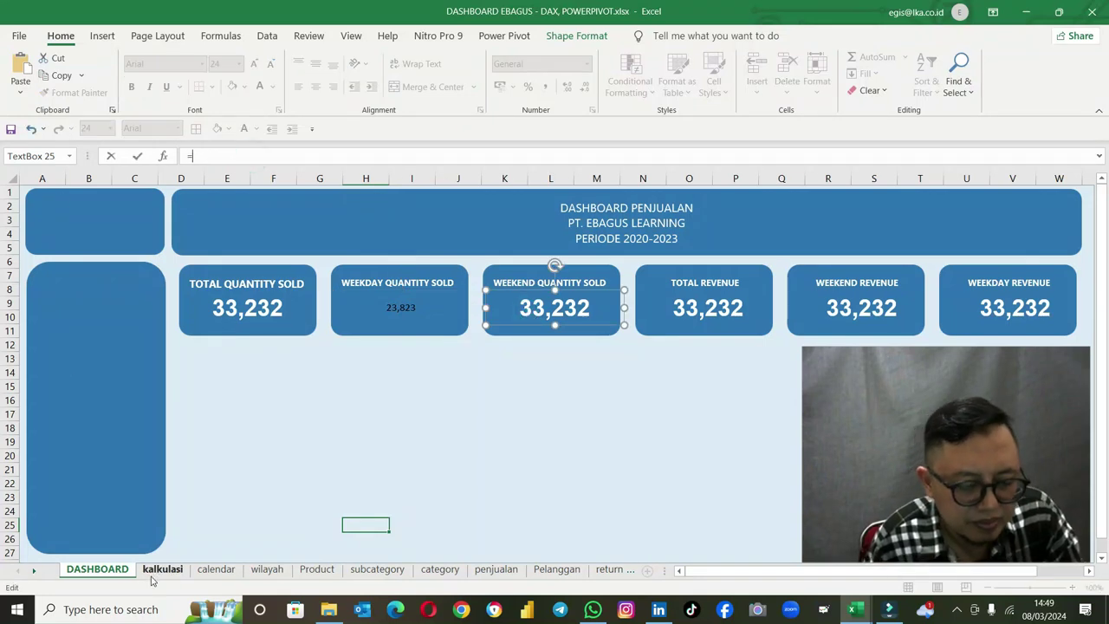
{"action": "left_click", "coordinate": [154, 572]}
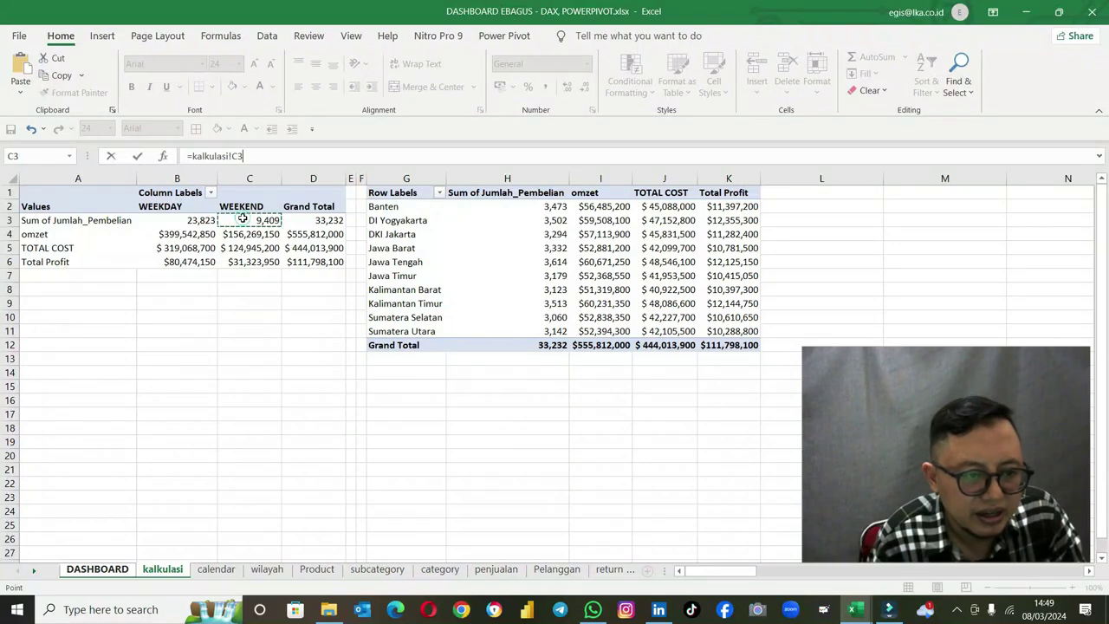
{"action": "key", "text": "Return"}
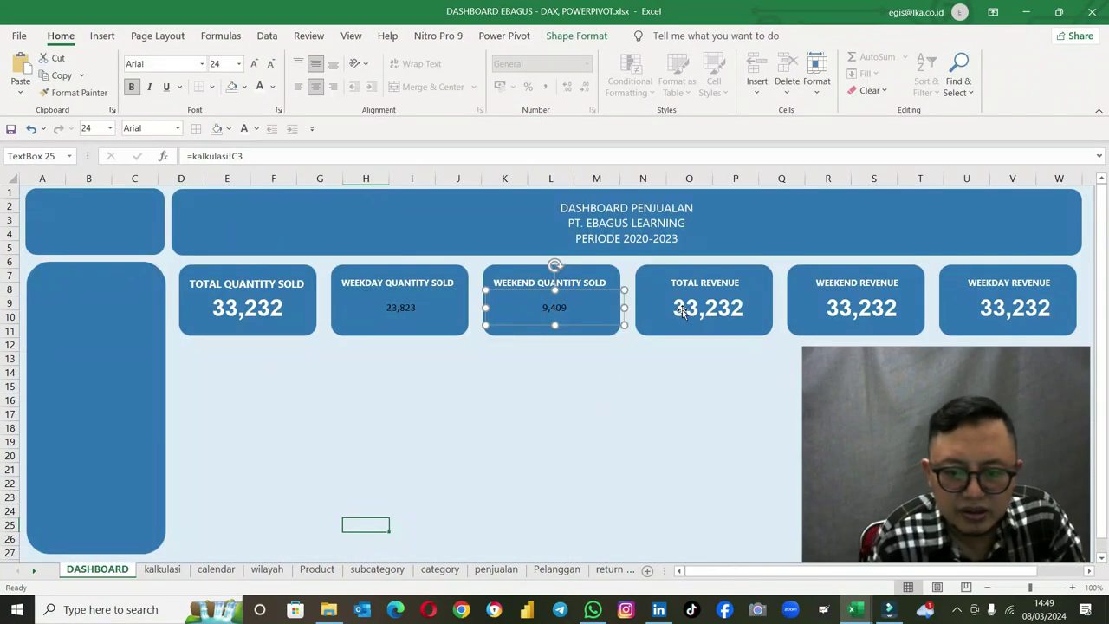
- Link the Total Revenue value to kalkulasi D4 and the Weekend Revenue value to B4
{"action": "left_click", "coordinate": [682, 312]}
{"action": "triple_click", "coordinate": [258, 157]}
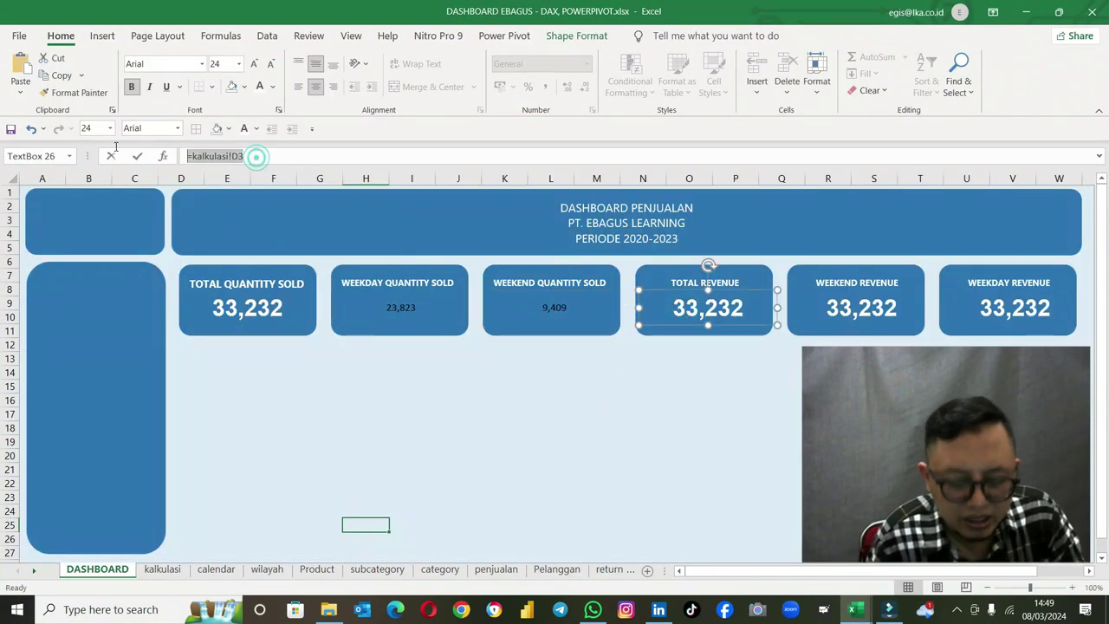
{"action": "type", "text": "="}
{"action": "left_click", "coordinate": [162, 569]}
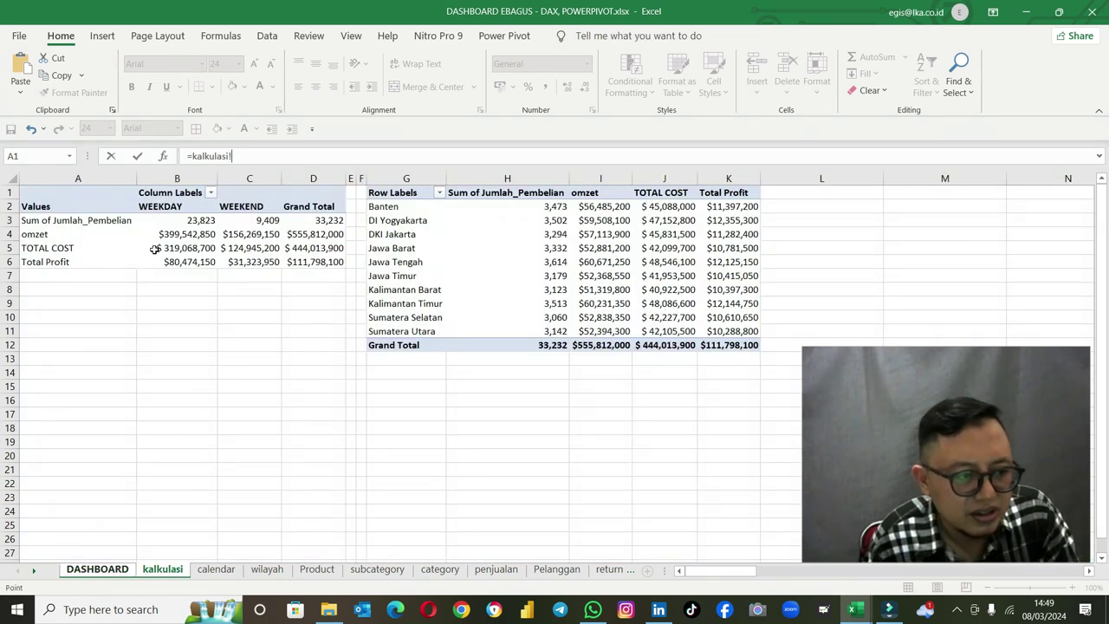
{"action": "left_click", "coordinate": [314, 234]}
{"action": "key", "text": "Return"}
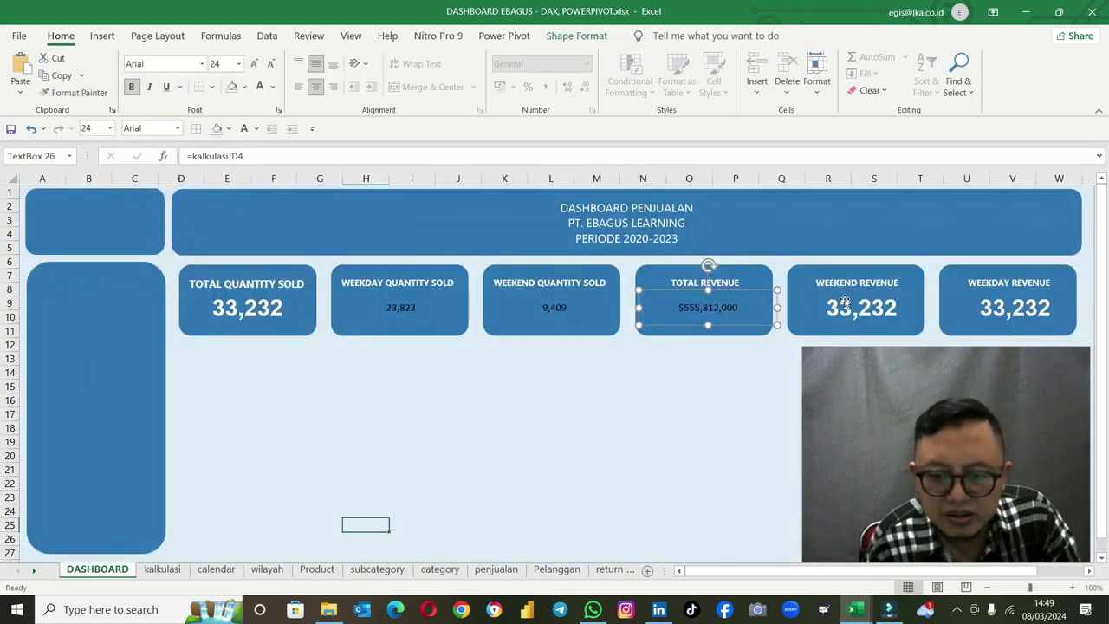
{"action": "left_click", "coordinate": [845, 301]}
{"action": "triple_click", "coordinate": [248, 156]}
{"action": "type", "text": "="}
{"action": "left_click", "coordinate": [163, 569]}
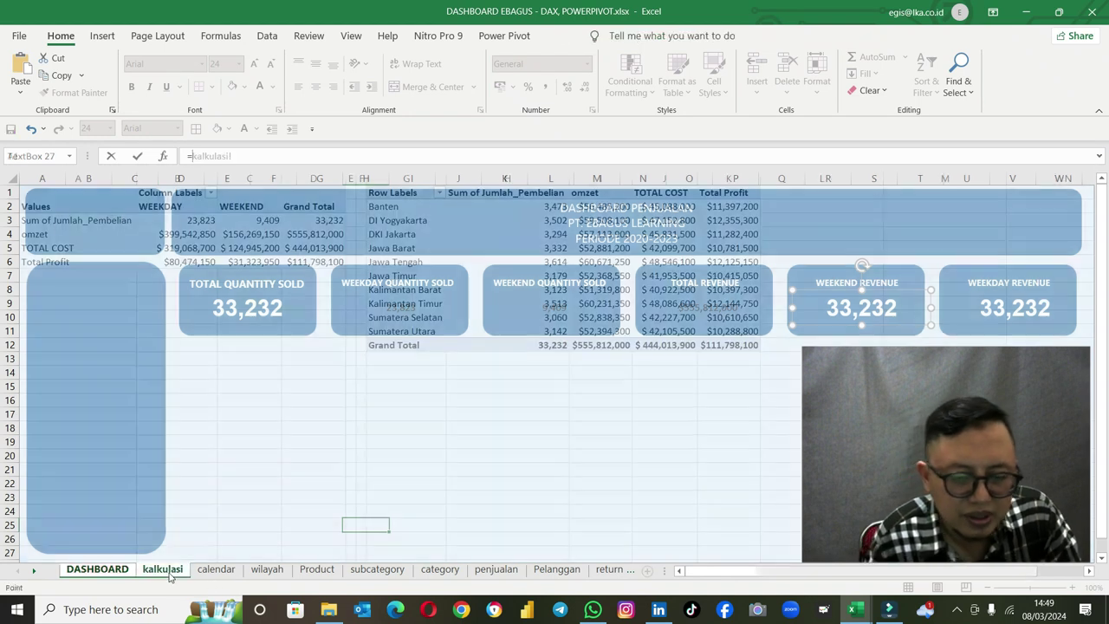
{"action": "left_click", "coordinate": [195, 234]}
{"action": "key", "text": "Return"}
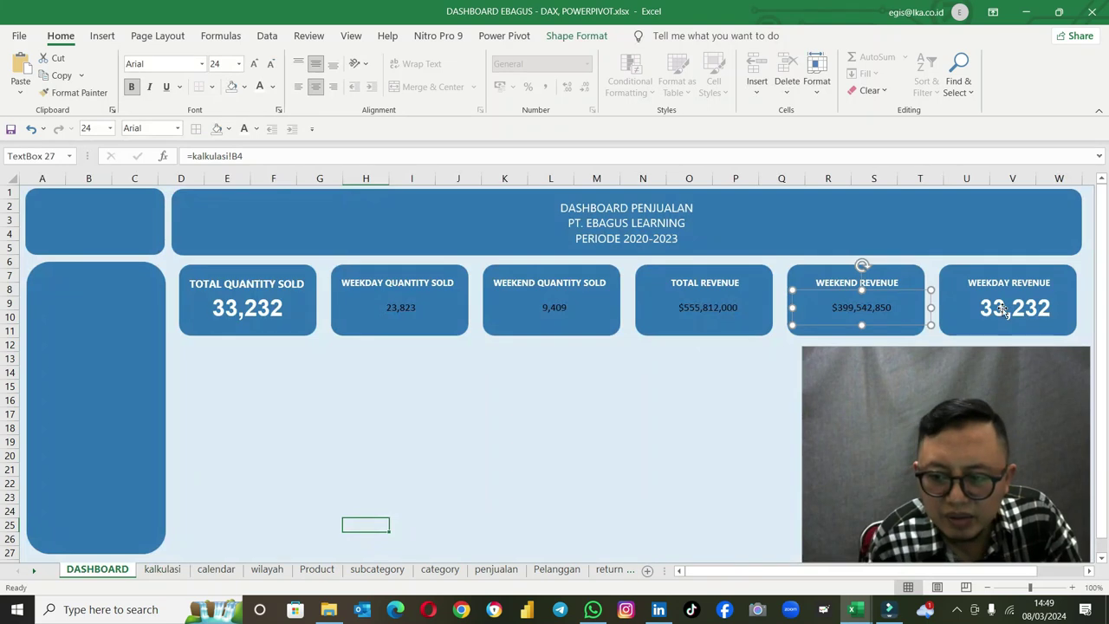
- Link the Weekday Revenue value to kalkulasi C4 and pick up Total Quantity Sold's value style
{"action": "left_click", "coordinate": [1003, 311]}
{"action": "triple_click", "coordinate": [257, 156]}
{"action": "type", "text": "="}
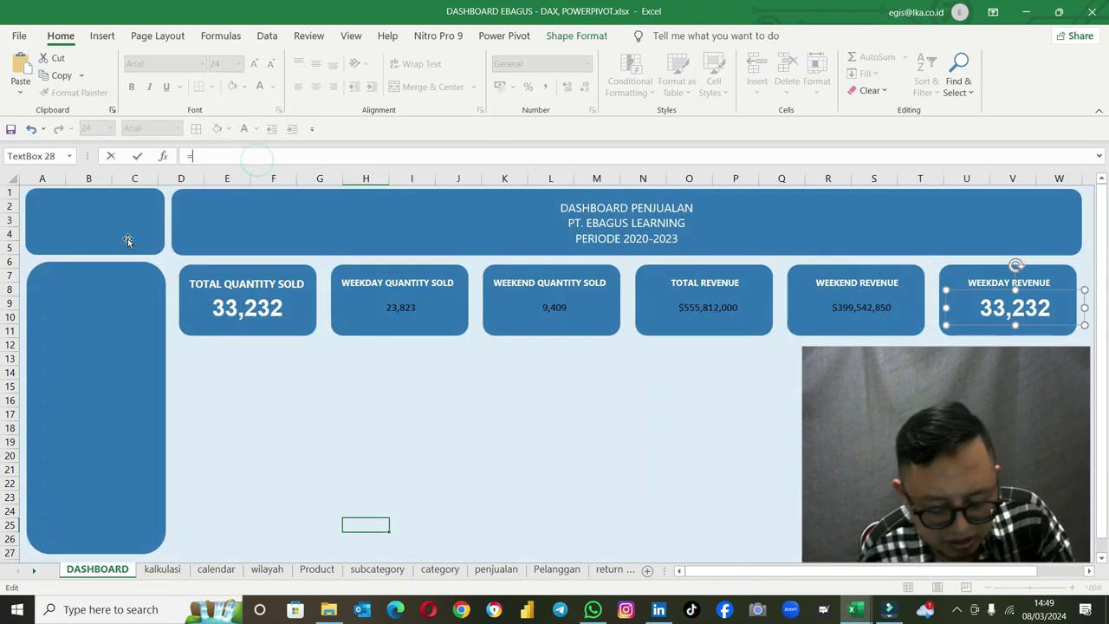
{"action": "left_click", "coordinate": [165, 572]}
{"action": "left_click", "coordinate": [265, 235]}
{"action": "key", "text": "Return"}
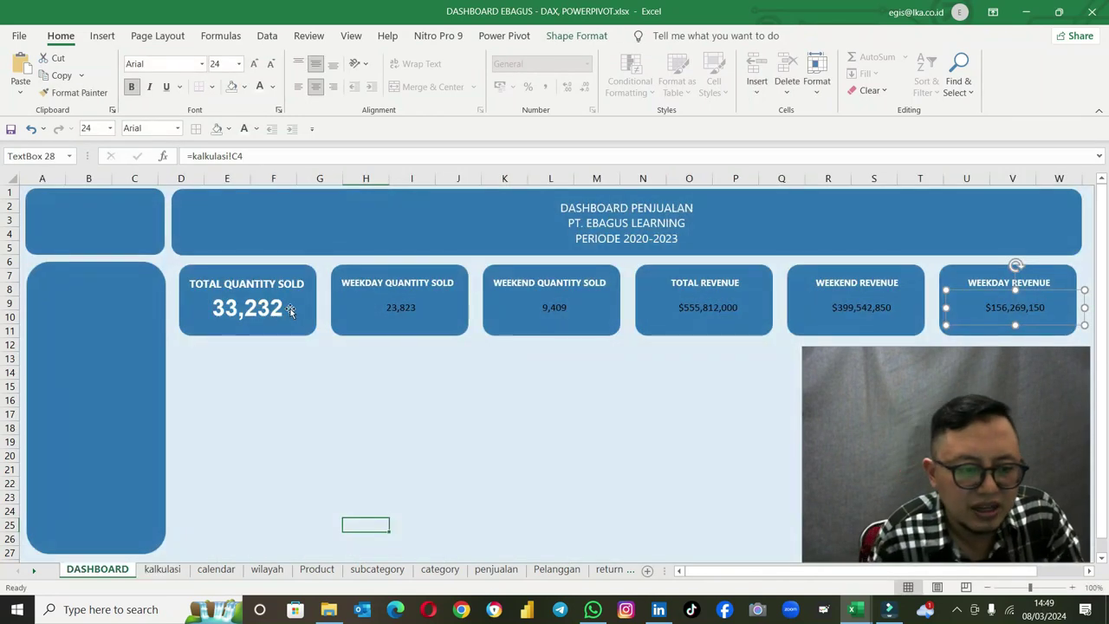
{"action": "left_click", "coordinate": [284, 315]}
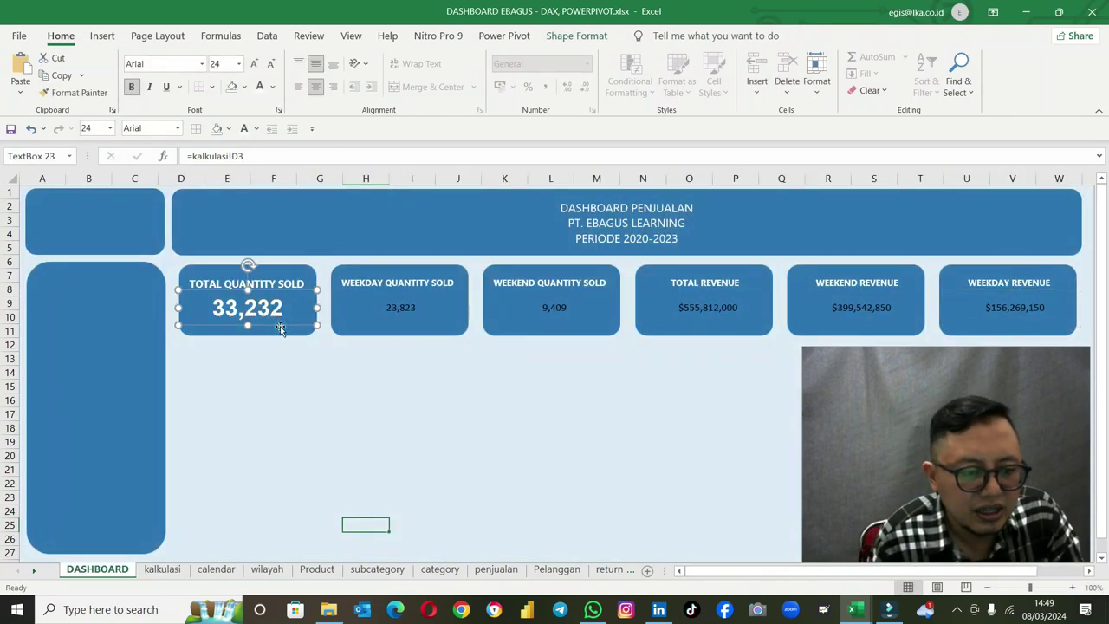
{"action": "double_click", "coordinate": [74, 93]}
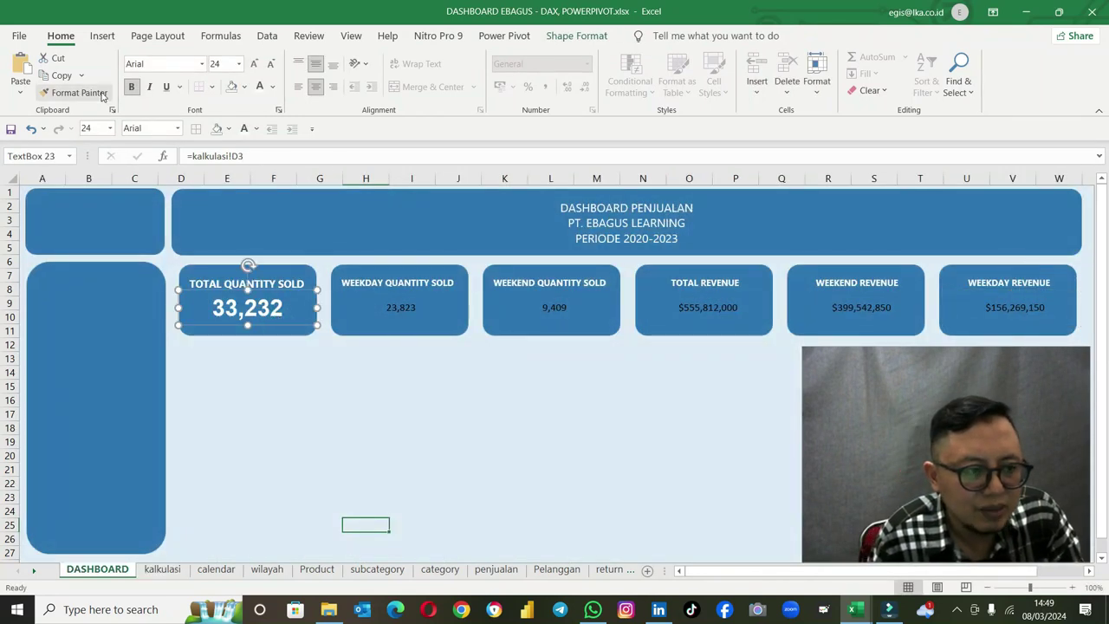
- Give both quantity values the big bold style and set the Total Revenue value to 20 pt
{"action": "left_click", "coordinate": [407, 308]}
{"action": "left_click", "coordinate": [565, 312]}
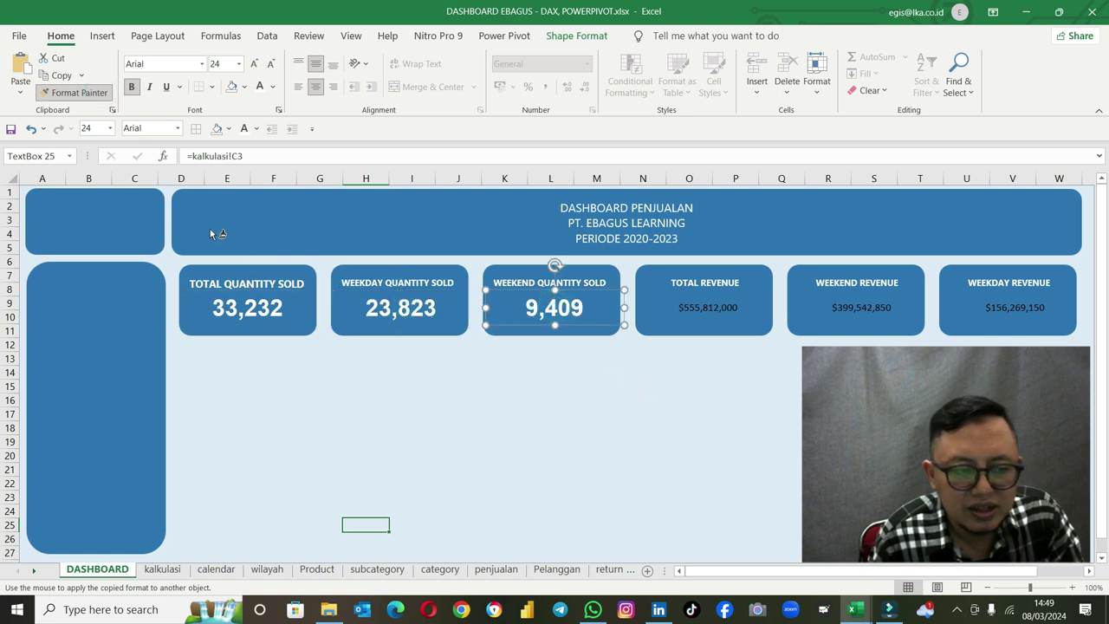
{"action": "left_click", "coordinate": [78, 92]}
{"action": "left_click", "coordinate": [685, 316]}
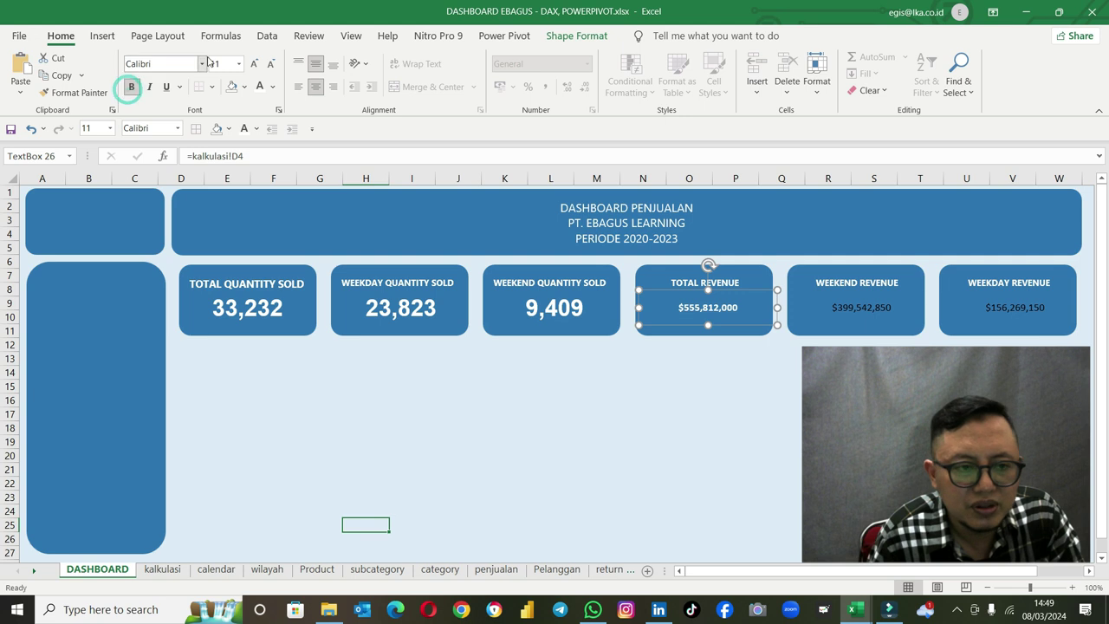
{"action": "left_click", "coordinate": [251, 64]}
{"action": "left_click", "coordinate": [251, 64]}
{"action": "left_click", "coordinate": [251, 64]}
{"action": "left_click", "coordinate": [252, 64]}
{"action": "left_click", "coordinate": [252, 64]}
{"action": "left_click", "coordinate": [251, 64]}
{"action": "left_click", "coordinate": [252, 65]}
{"action": "left_click", "coordinate": [250, 65]}
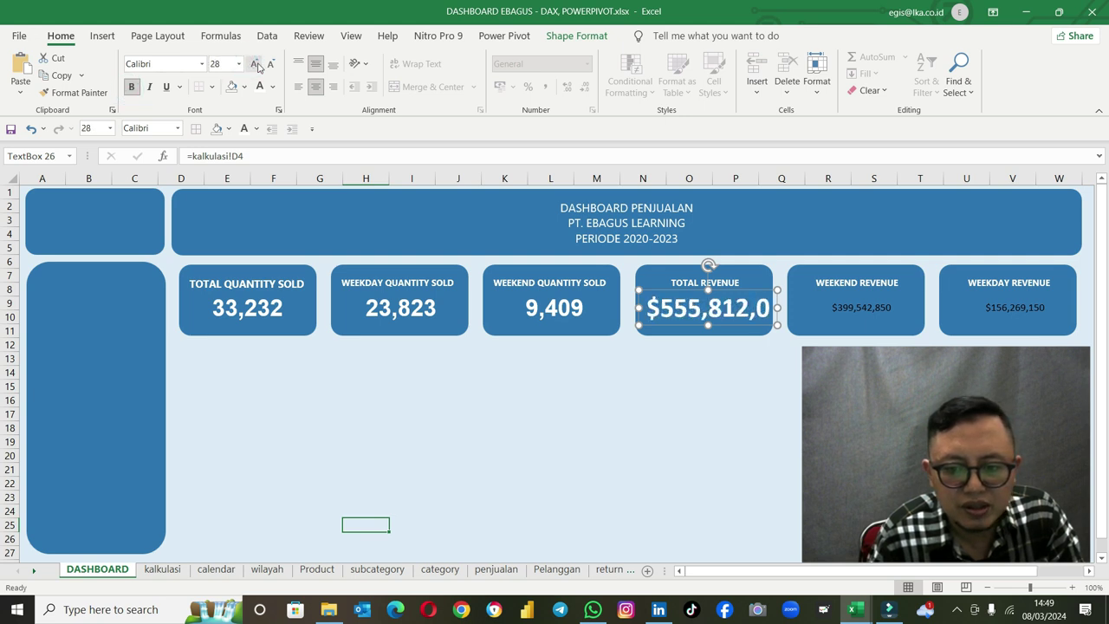
{"action": "left_click", "coordinate": [270, 65]}
{"action": "left_click", "coordinate": [270, 65]}
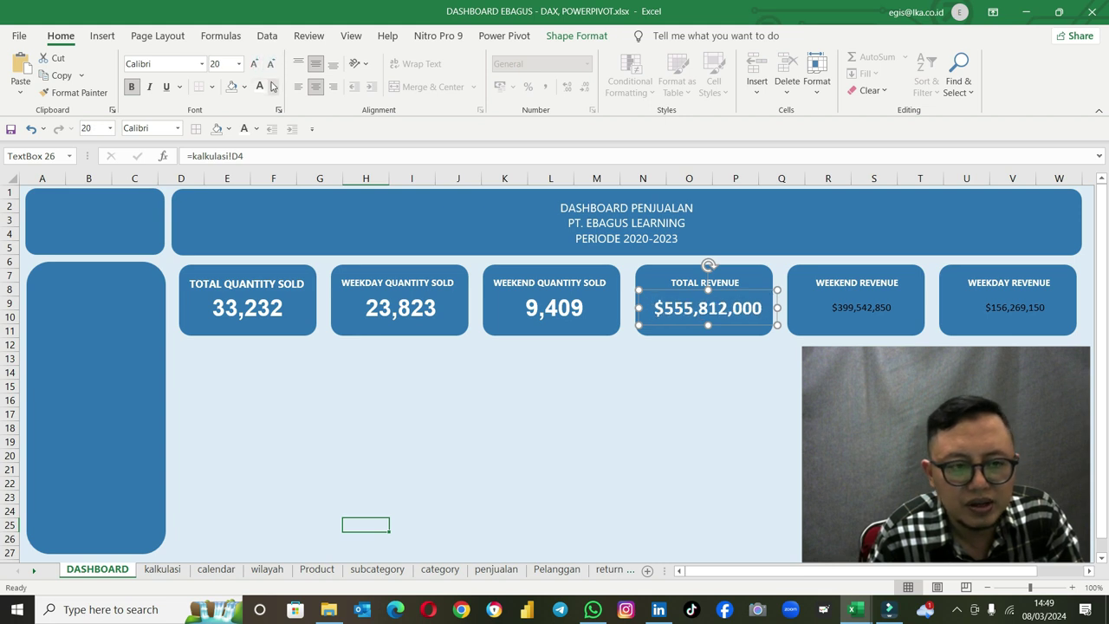
{"action": "left_click", "coordinate": [131, 86]}
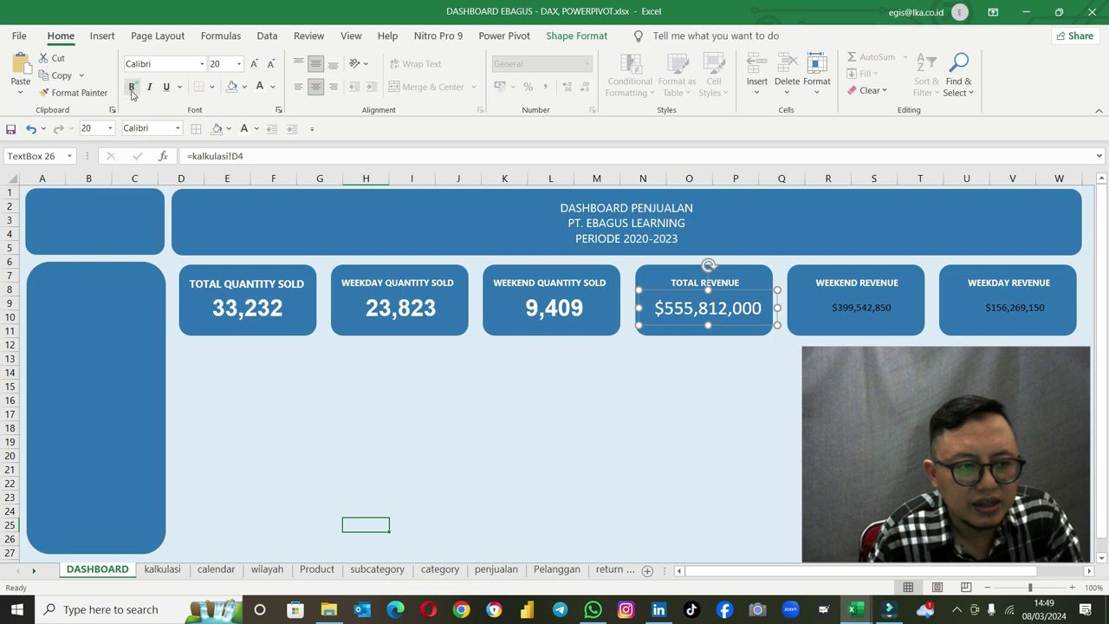
- Copy the 20 pt Total Revenue value style onto the Weekend and Weekday Revenue values
{"action": "left_click", "coordinate": [703, 380]}
{"action": "left_click", "coordinate": [663, 324]}
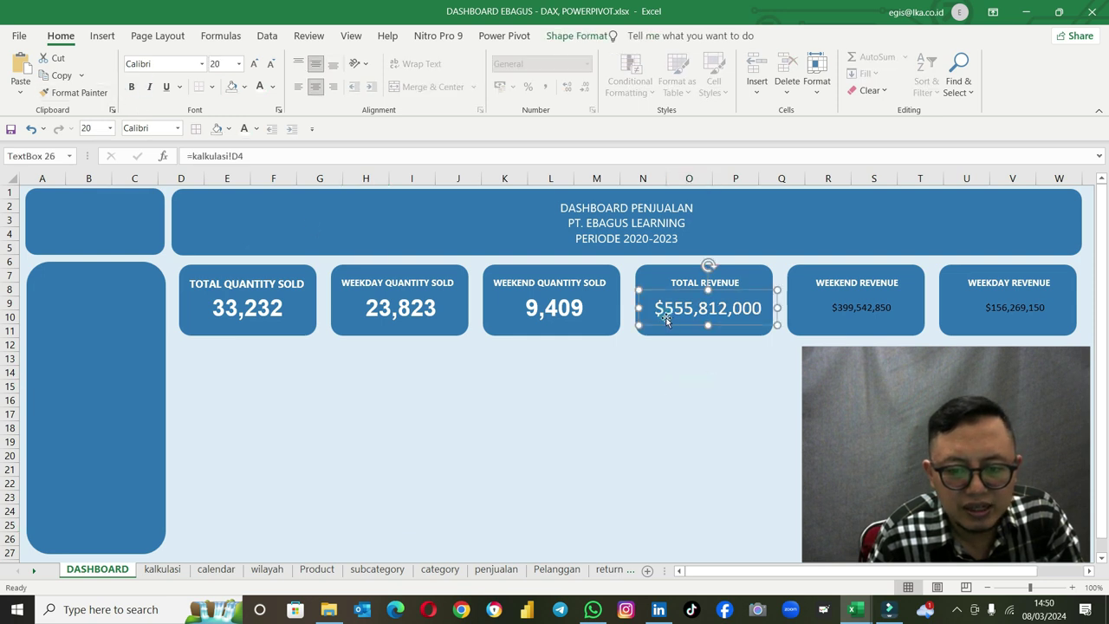
{"action": "left_click", "coordinate": [102, 92]}
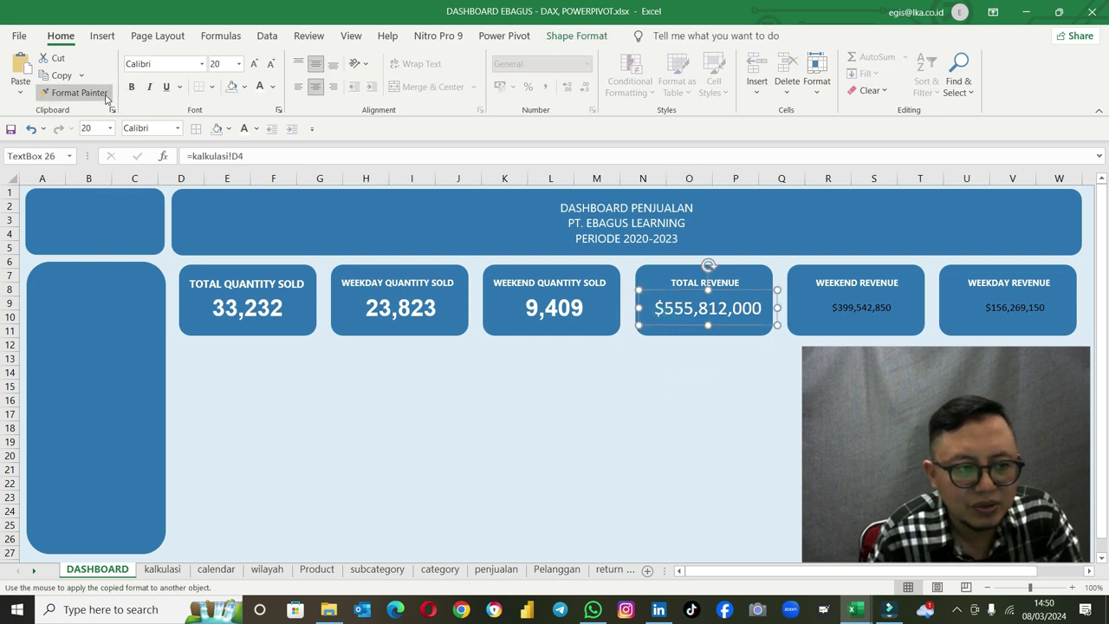
{"action": "left_click", "coordinate": [837, 315]}
{"action": "left_click", "coordinate": [997, 314]}
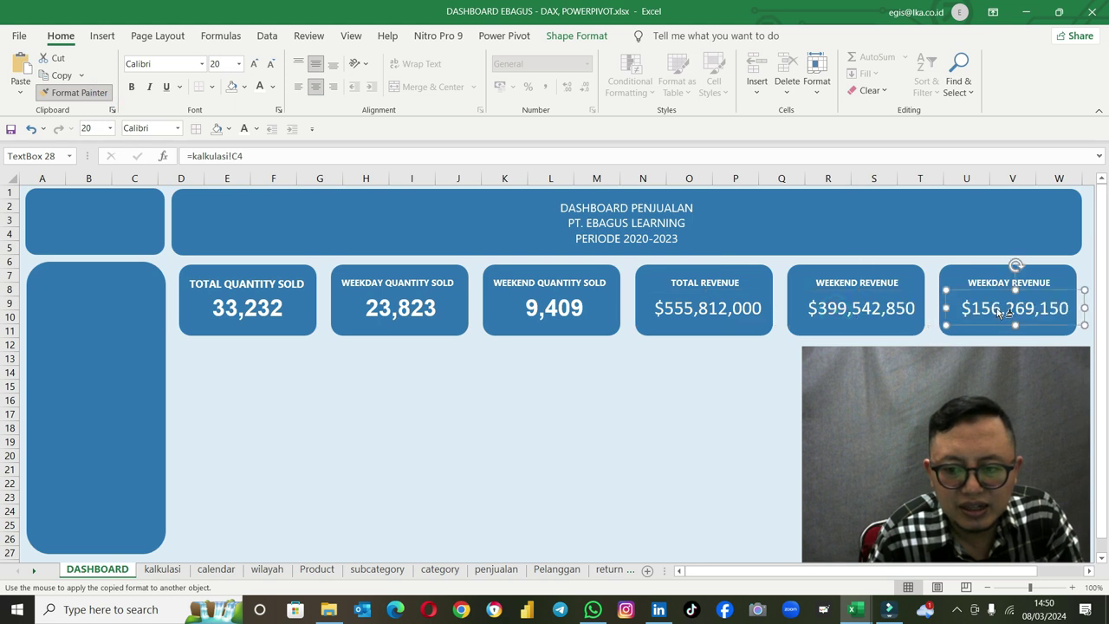
{"action": "left_click", "coordinate": [349, 424]}
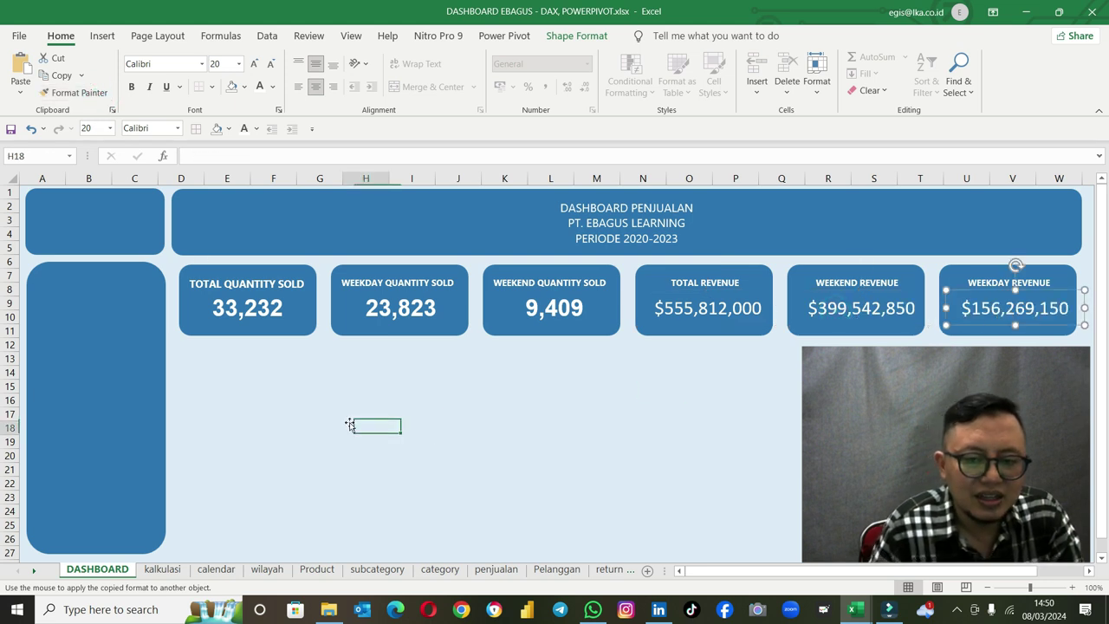
- Make the Total Revenue value bold and paint that bold style onto both other revenue values
{"action": "left_click", "coordinate": [708, 308]}
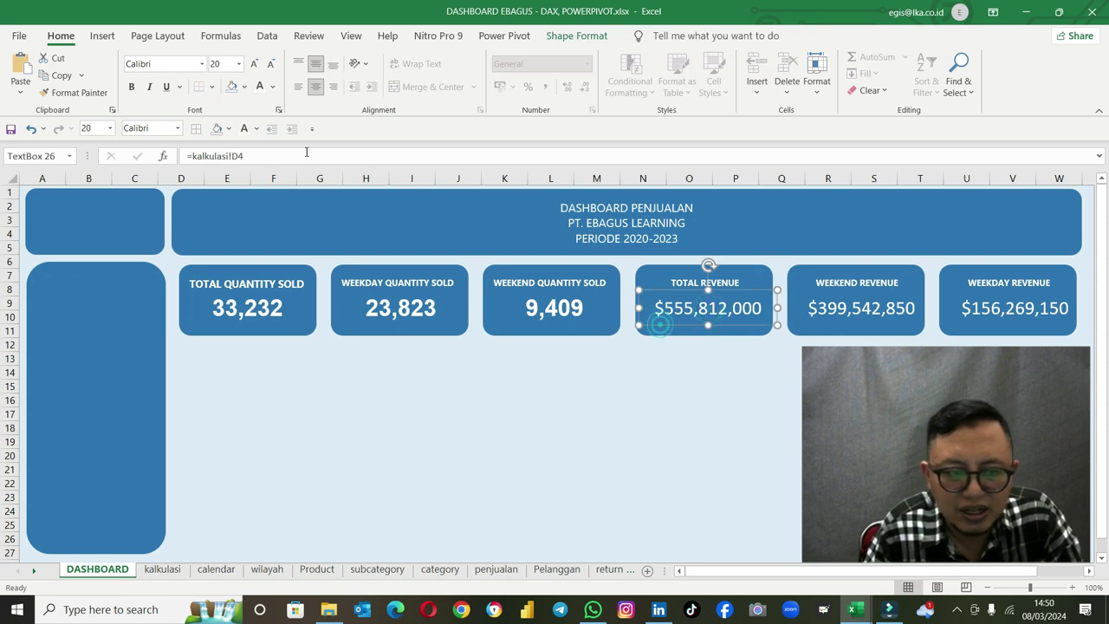
{"action": "left_click", "coordinate": [130, 90]}
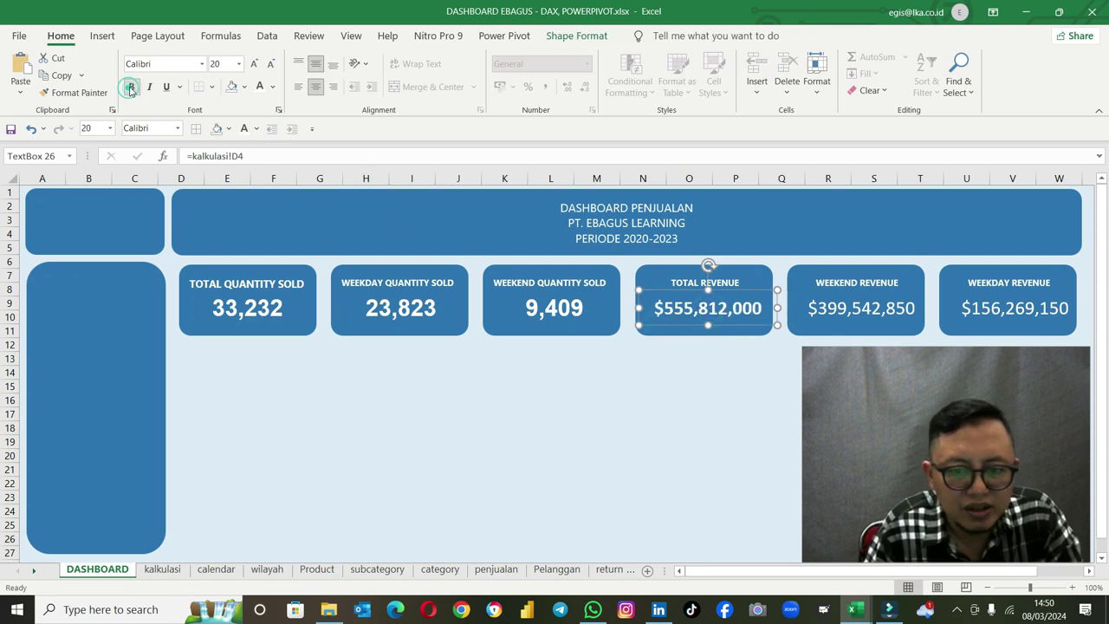
{"action": "left_click", "coordinate": [78, 92]}
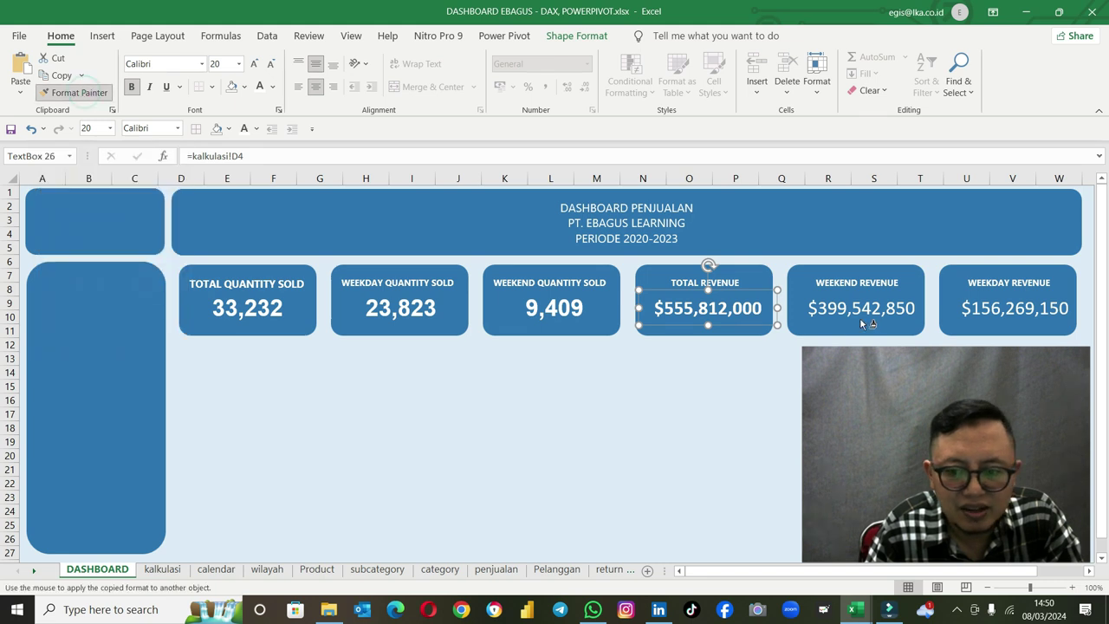
{"action": "left_click", "coordinate": [861, 320]}
{"action": "left_click", "coordinate": [1015, 322]}
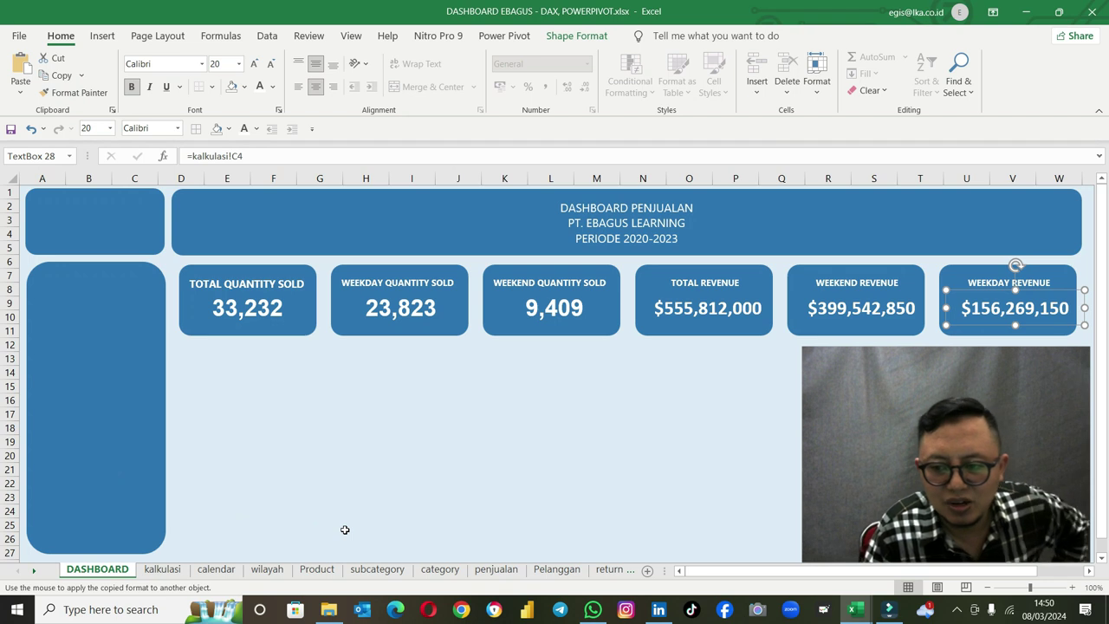
{"action": "left_click", "coordinate": [382, 537]}
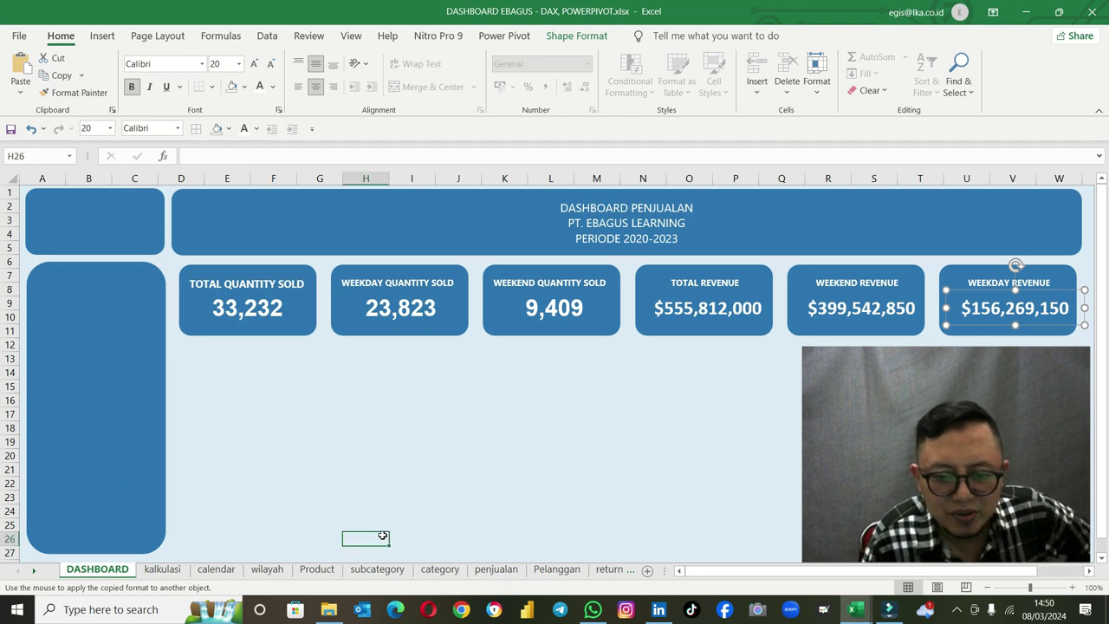
- Insert a Filled Map from the kalkulasi province labels G2:G11, then dismiss the PivotTable warning
{"action": "left_click", "coordinate": [163, 570]}
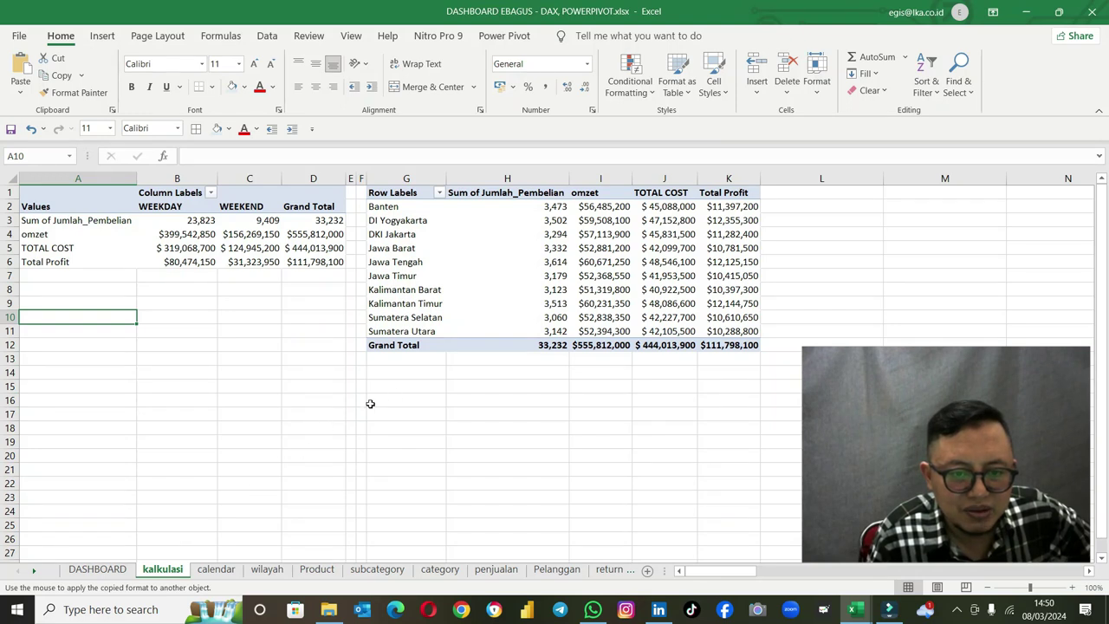
{"action": "left_click", "coordinate": [407, 270]}
{"action": "left_click", "coordinate": [101, 35]}
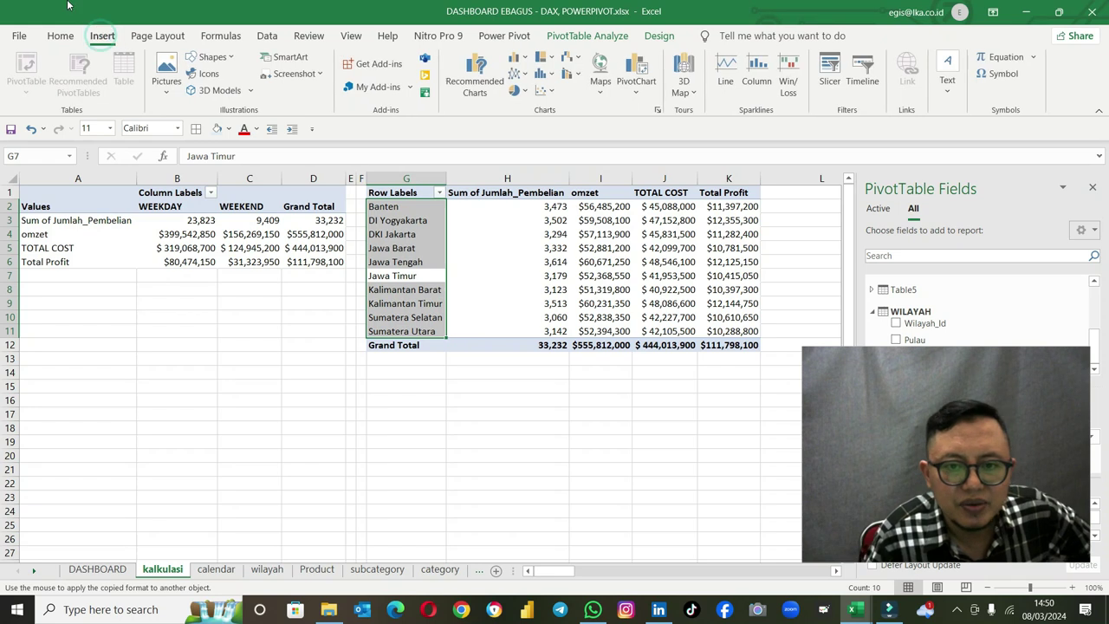
{"action": "left_click", "coordinate": [639, 97]}
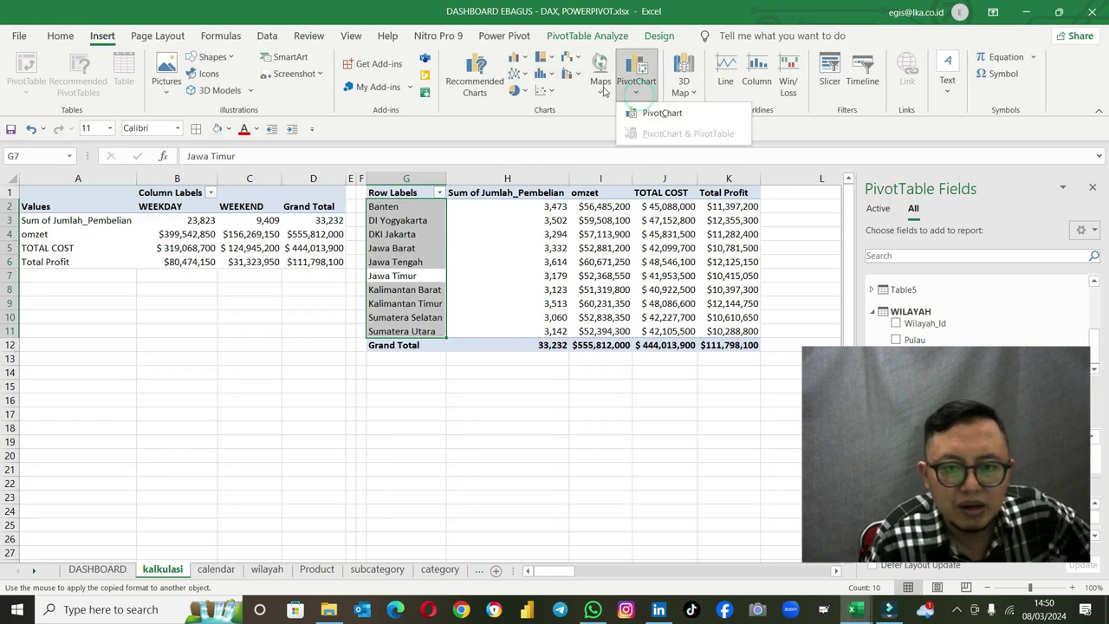
{"action": "left_click", "coordinate": [604, 91]}
{"action": "left_click", "coordinate": [684, 94]}
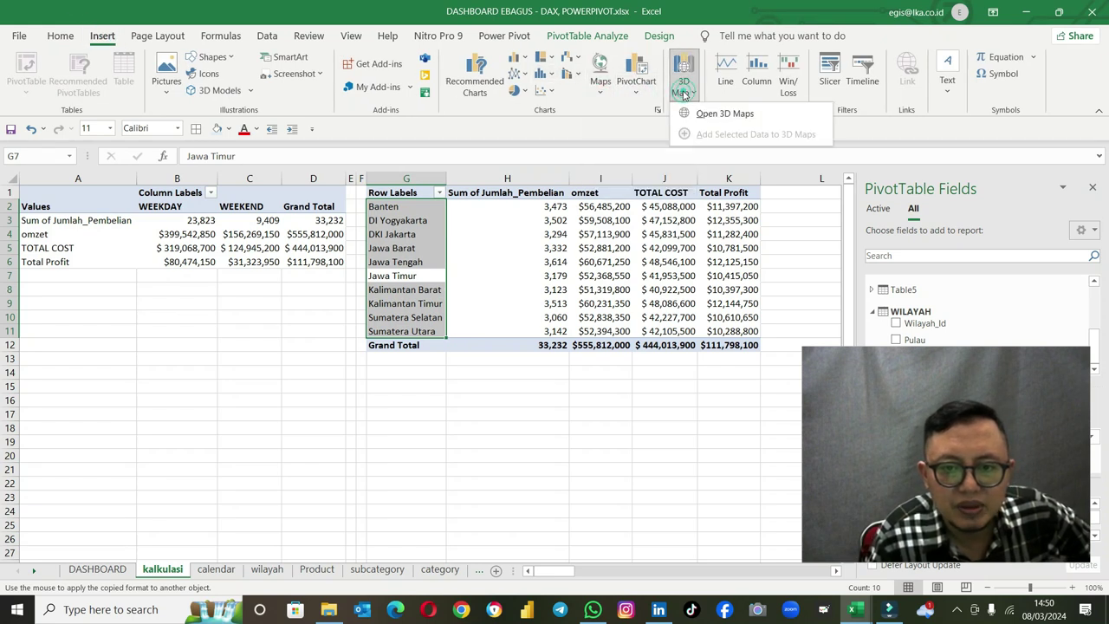
{"action": "left_click", "coordinate": [600, 90]}
{"action": "left_click", "coordinate": [604, 140]}
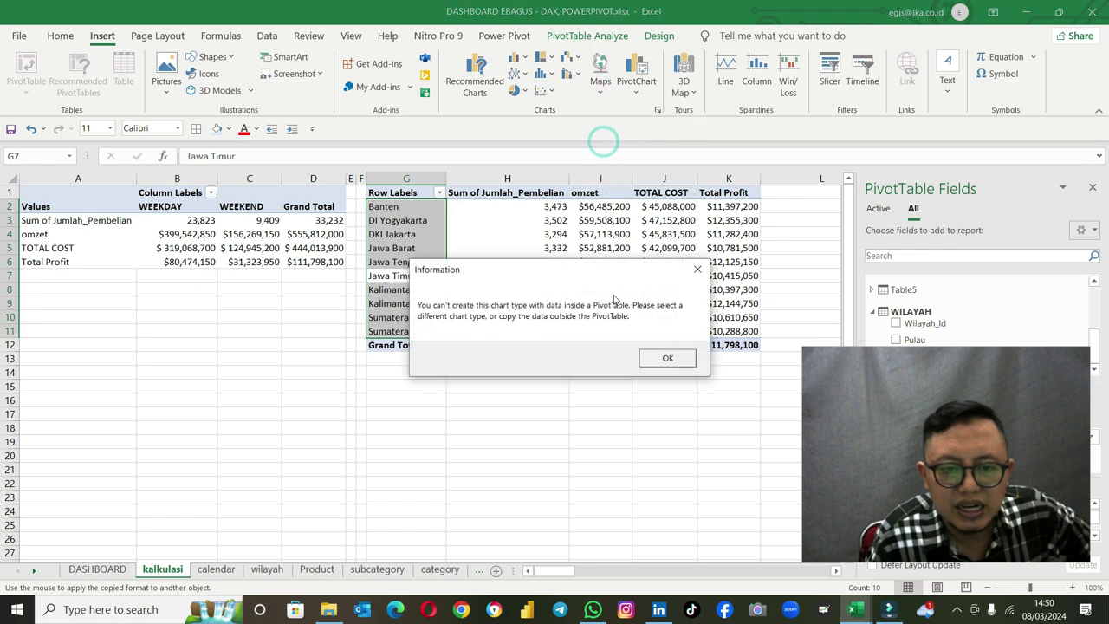
{"action": "left_click", "coordinate": [698, 269]}
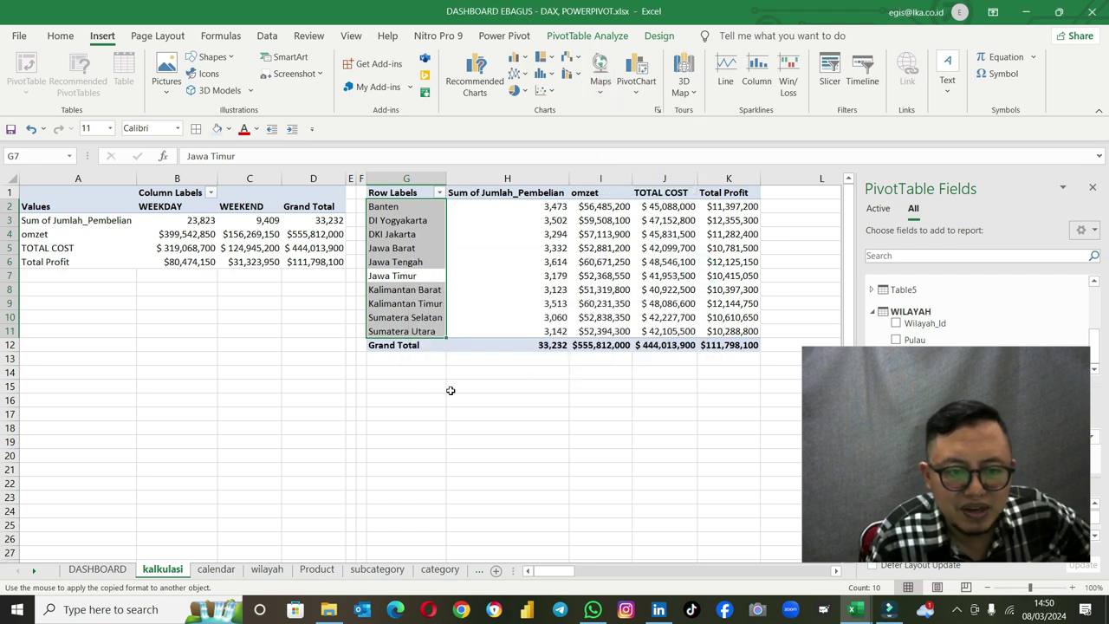
{"action": "left_click", "coordinate": [423, 385]}
- Link G15 to the pivot's G2 and fill province names and quantities down to row 26
{"action": "type", "text": "=["}
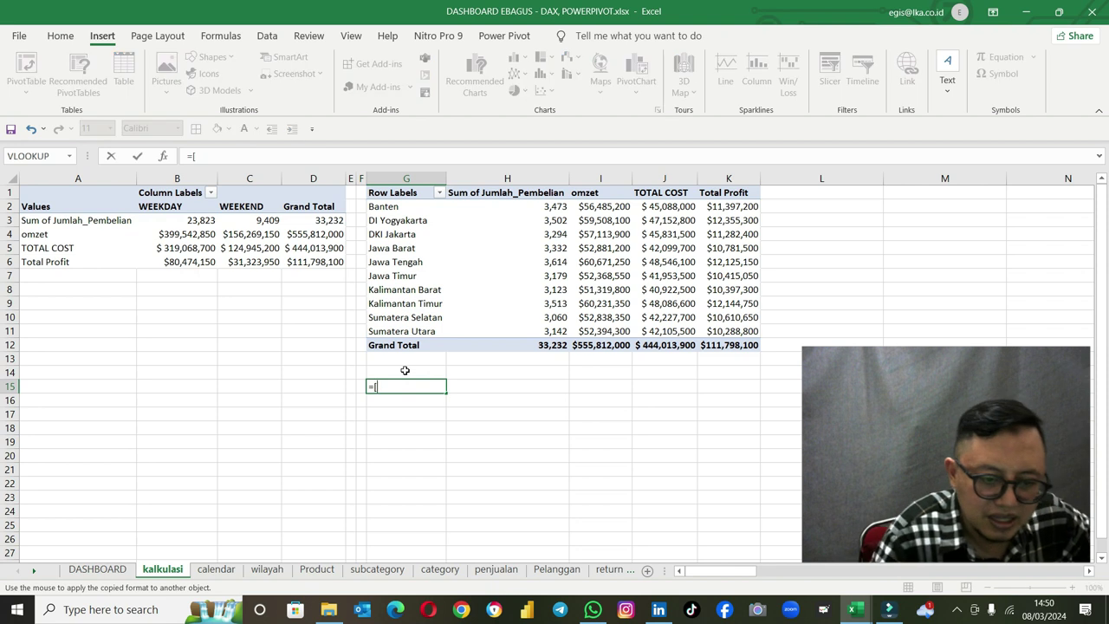
{"action": "key", "text": "BackSpace"}
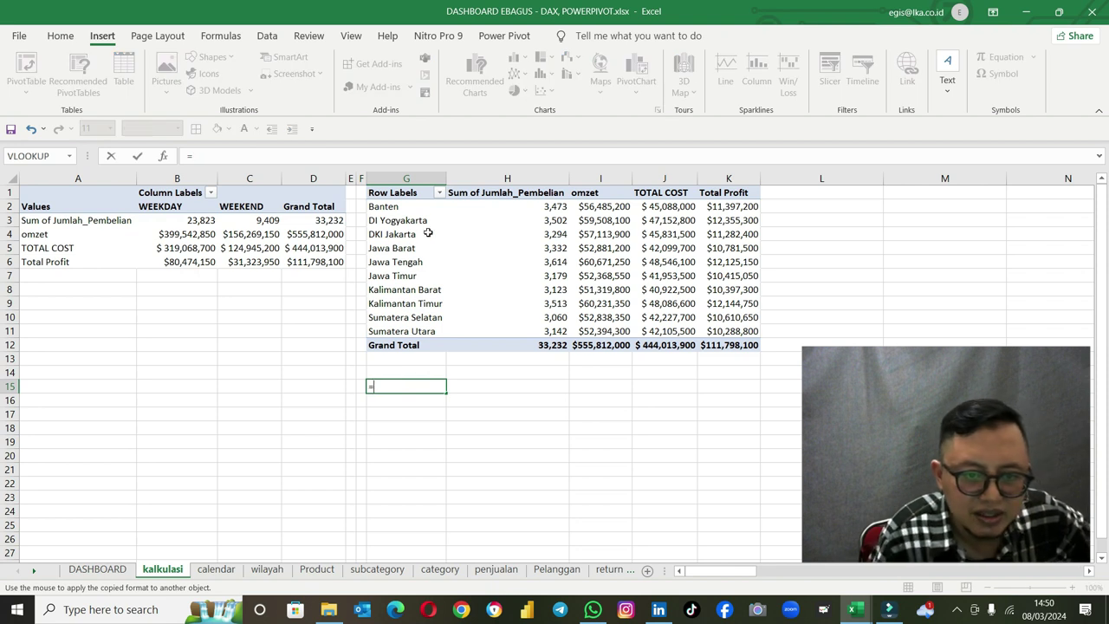
{"action": "left_click", "coordinate": [396, 206]}
{"action": "key", "text": "Return"}
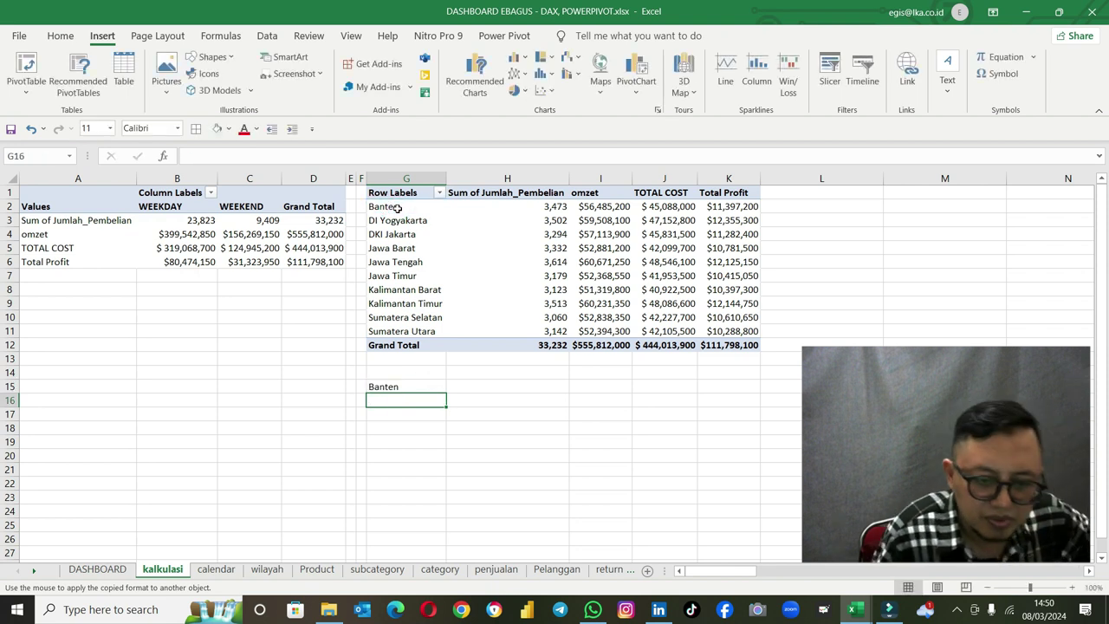
{"action": "left_click", "coordinate": [425, 385]}
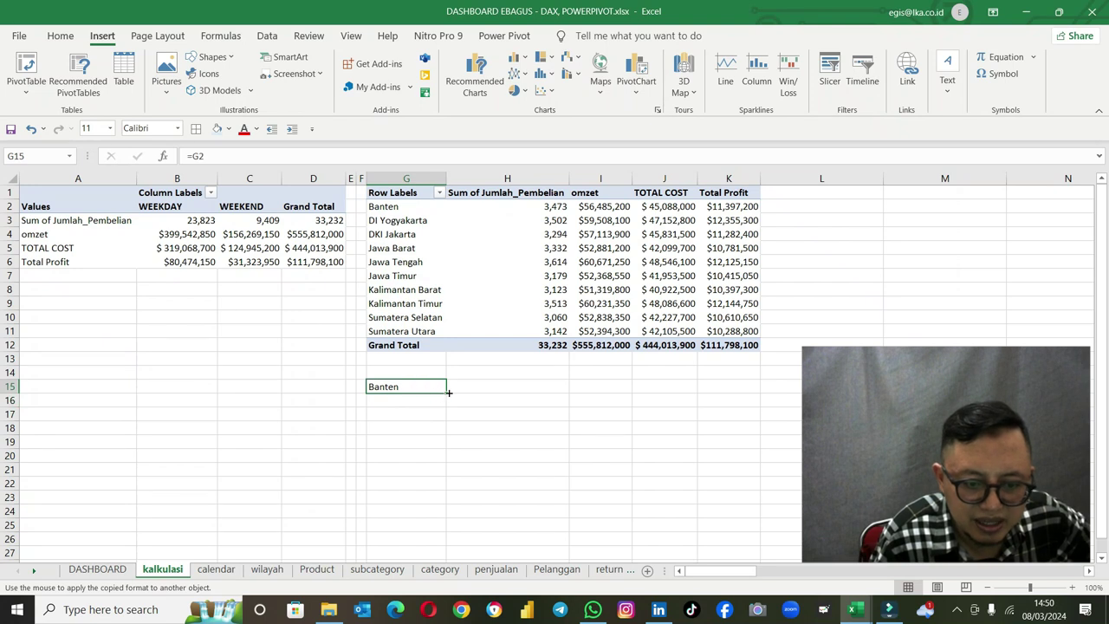
{"action": "left_click_drag", "start_coordinate": [448, 393], "coordinate": [568, 390]}
{"action": "scroll", "coordinate": [568, 386], "scroll_direction": "down", "scroll_amount": 1}
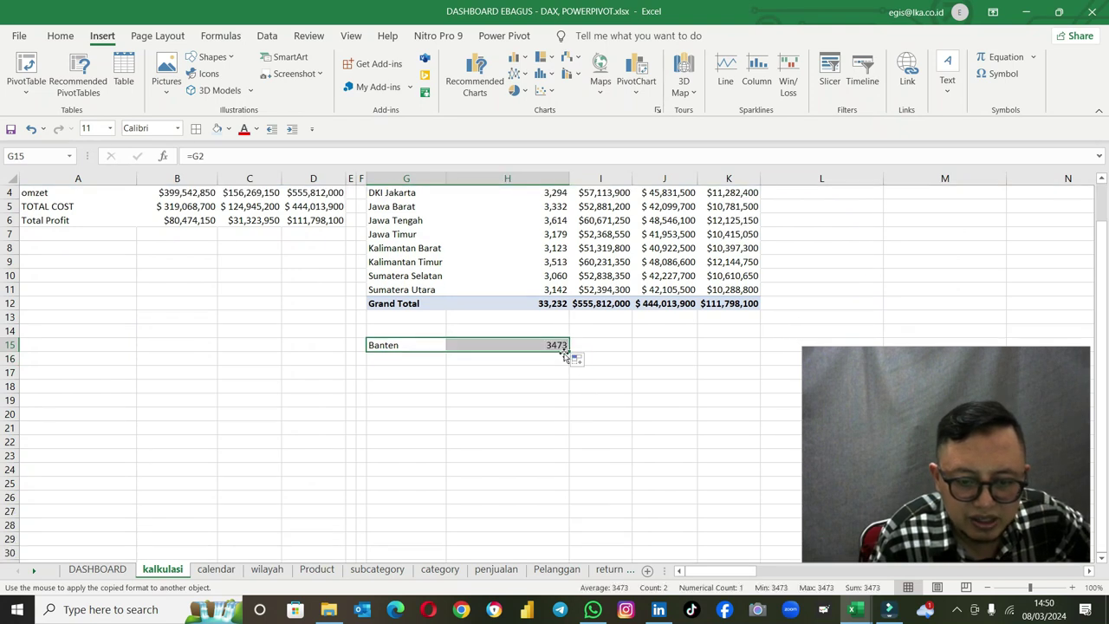
{"action": "left_click_drag", "start_coordinate": [568, 348], "coordinate": [565, 498]}
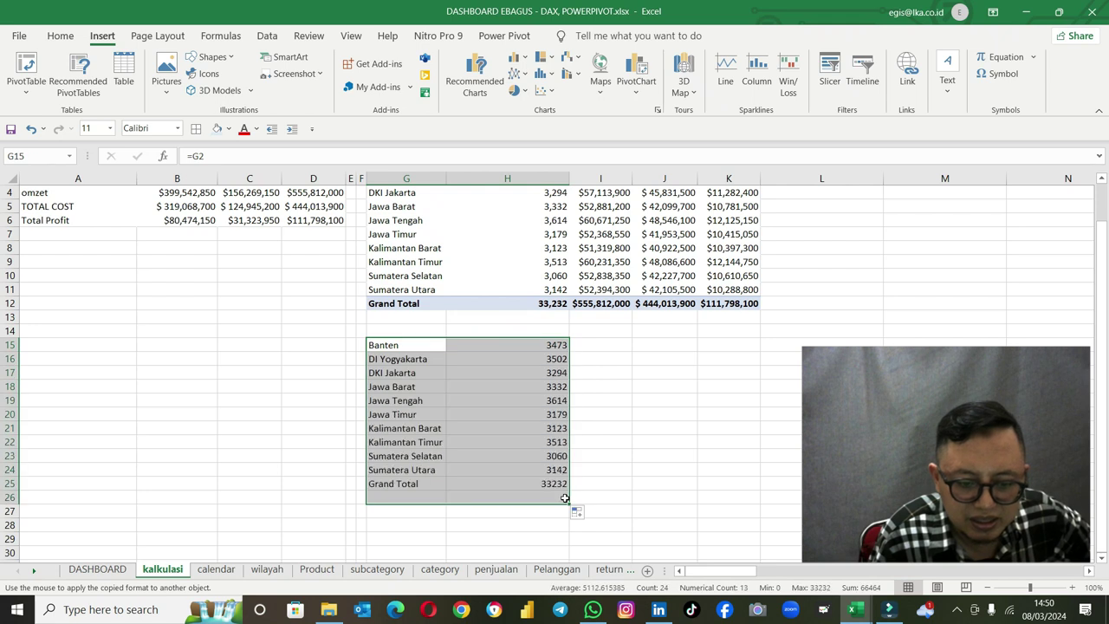
- Turn off the pivot's grand totals for rows and columns and hide the leftover zeros in G25:H26
{"action": "left_click", "coordinate": [395, 236]}
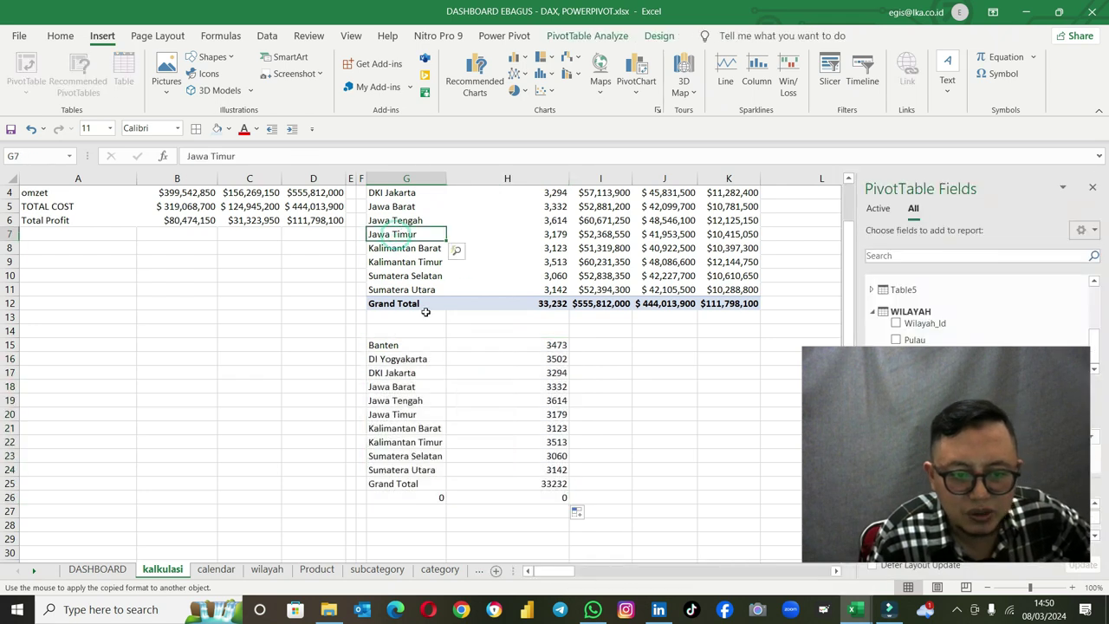
{"action": "left_click", "coordinate": [660, 35]}
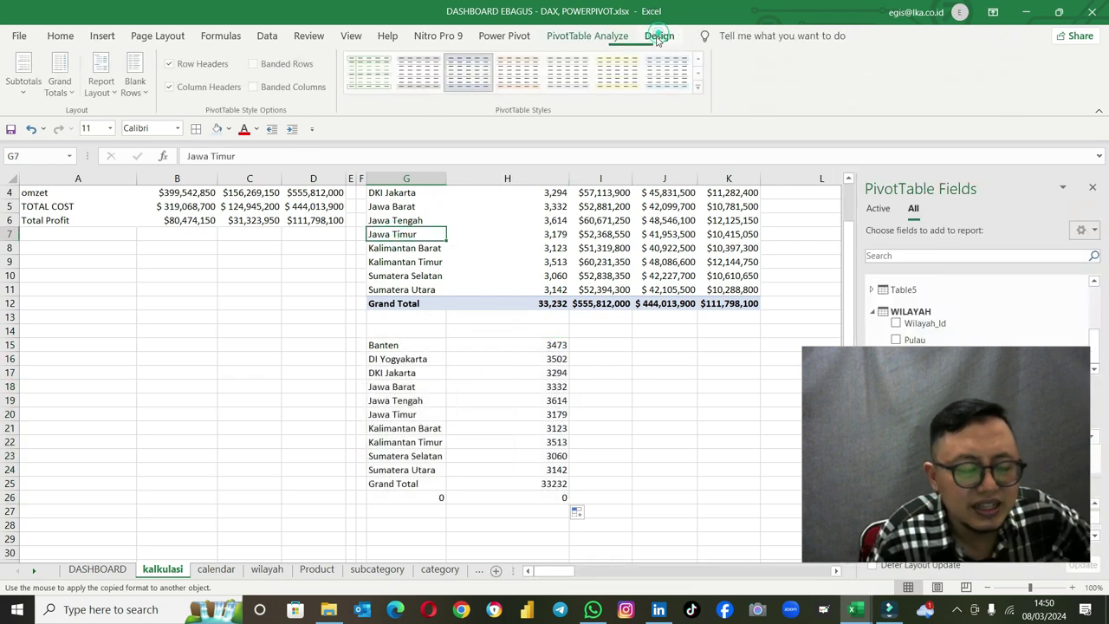
{"action": "left_click", "coordinate": [58, 87]}
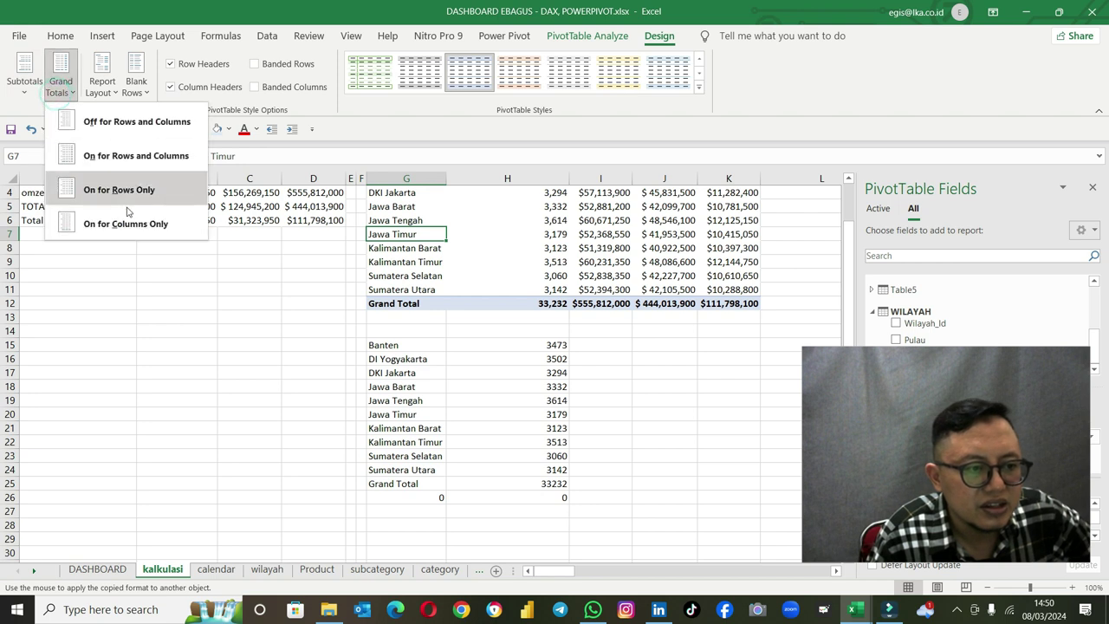
{"action": "left_click", "coordinate": [123, 129]}
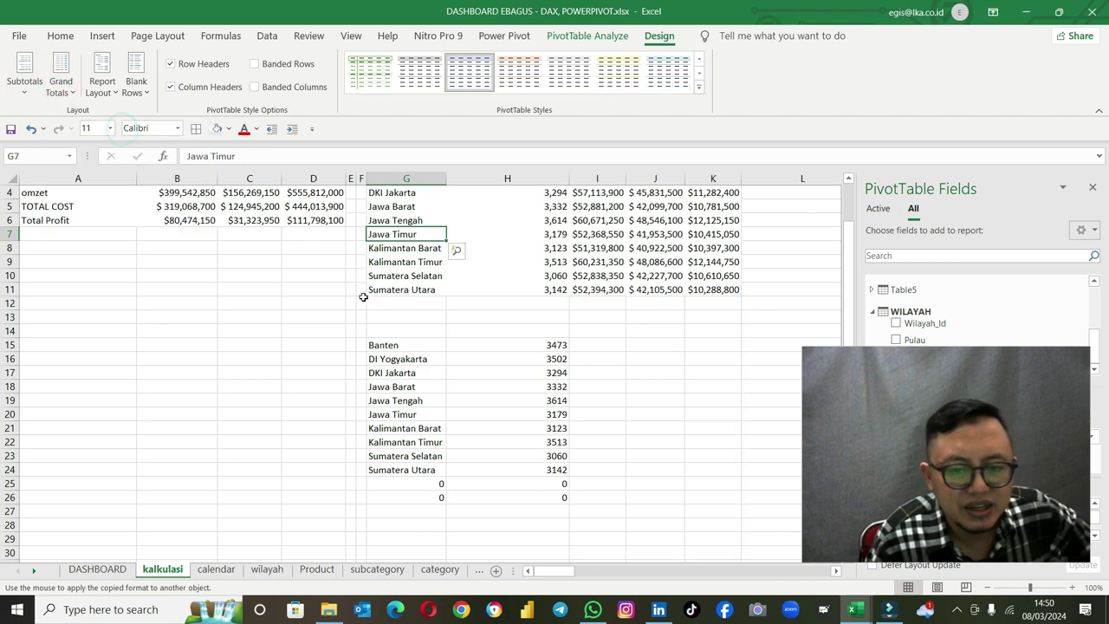
{"action": "left_click_drag", "start_coordinate": [437, 487], "coordinate": [513, 495]}
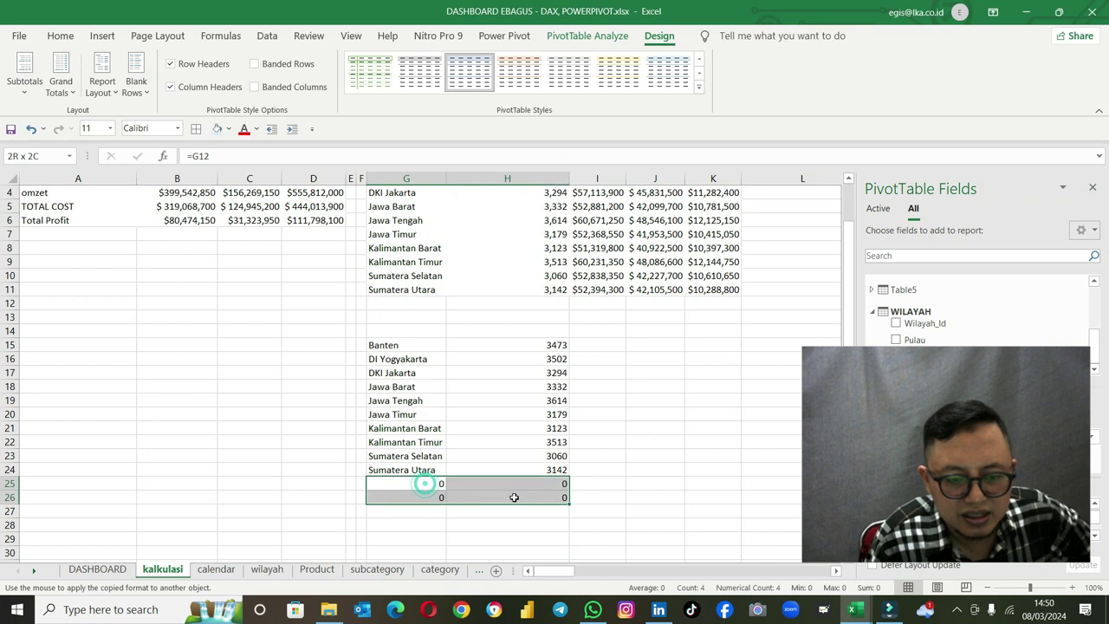
{"action": "scroll", "coordinate": [409, 357], "scroll_direction": "up", "scroll_amount": 1}
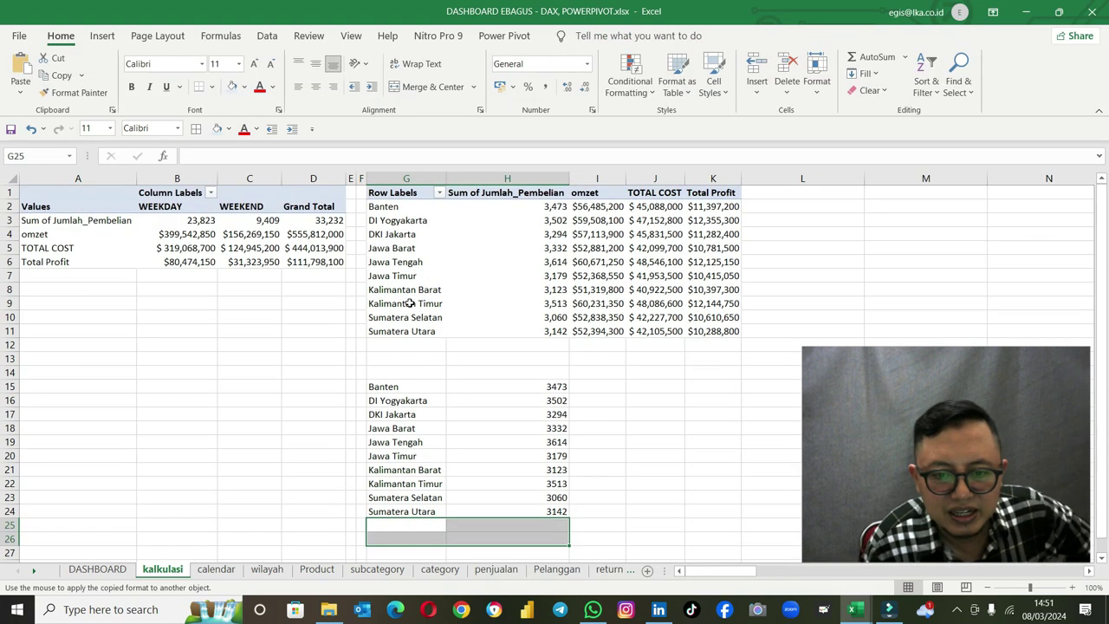
- In the province pivot's PivotTable Options, turn on Show items with no data on rows and columns
{"action": "left_click", "coordinate": [404, 224]}
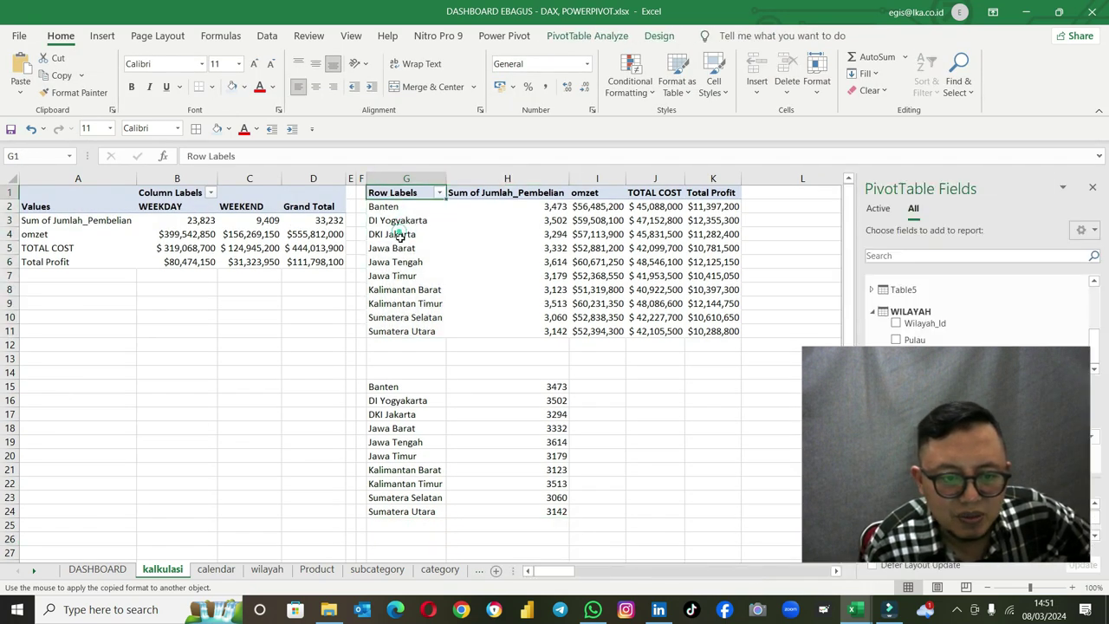
{"action": "left_click", "coordinate": [397, 235]}
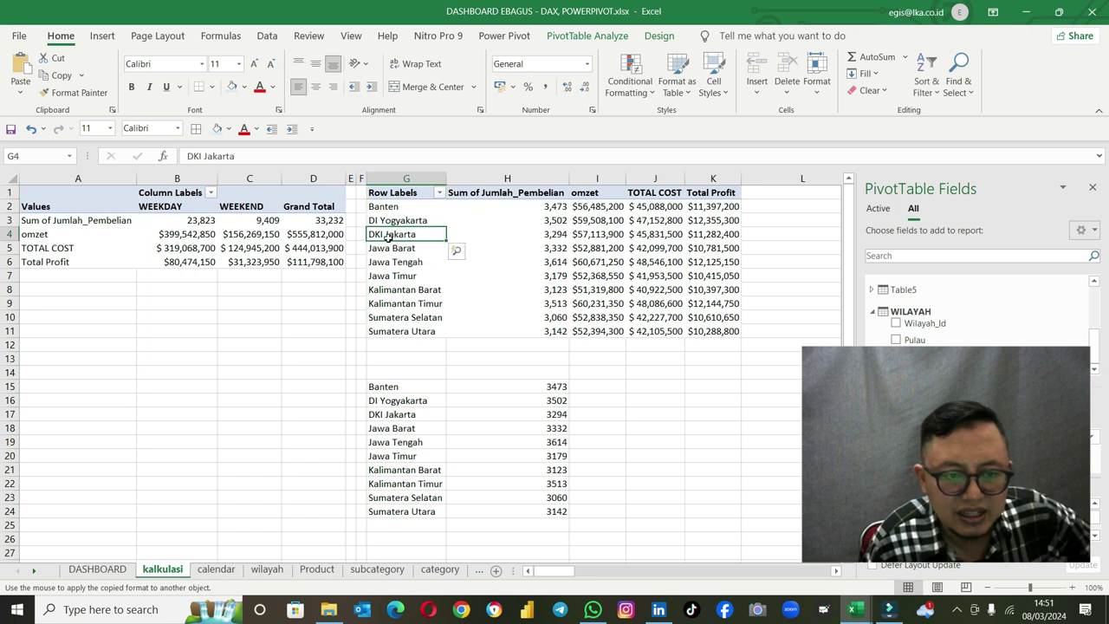
{"action": "right_click", "coordinate": [398, 242]}
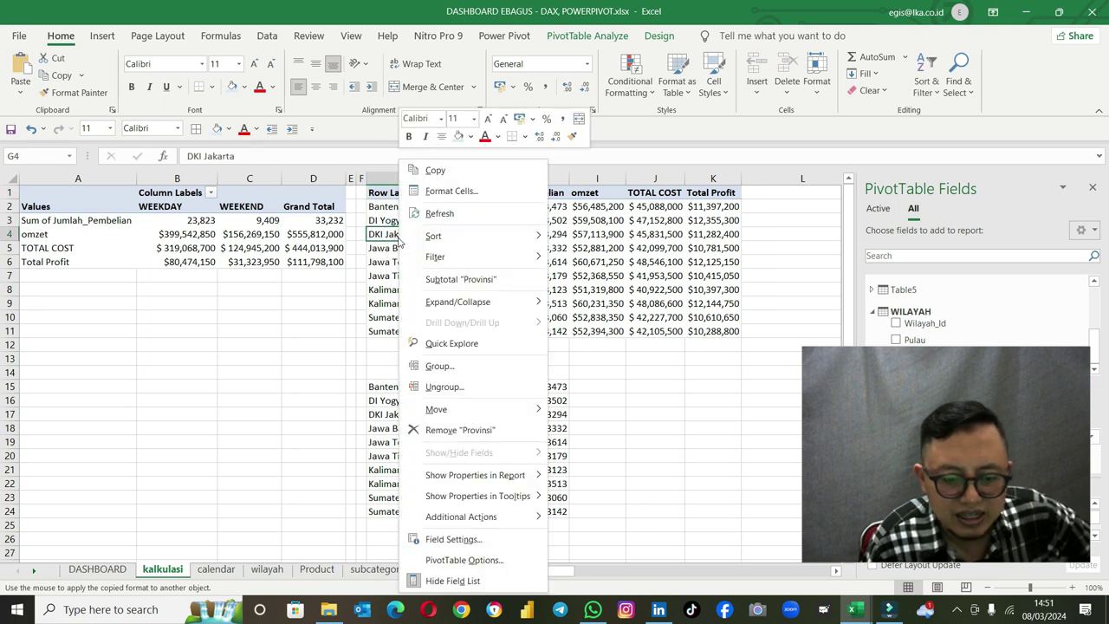
{"action": "left_click", "coordinate": [464, 560]}
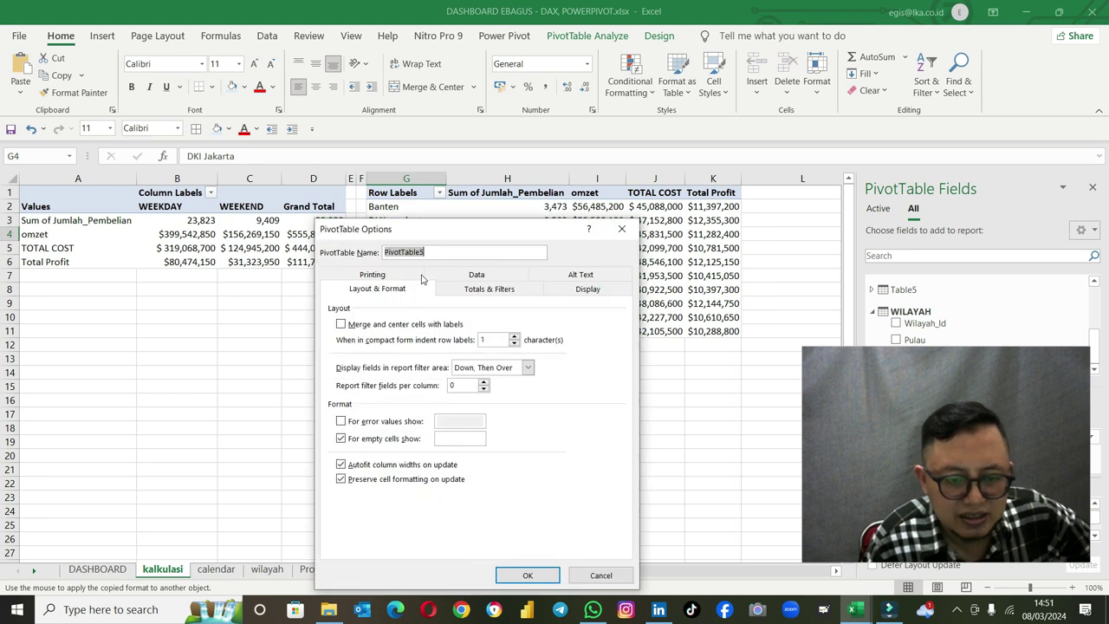
{"action": "left_click_drag", "start_coordinate": [511, 227], "coordinate": [544, 164]}
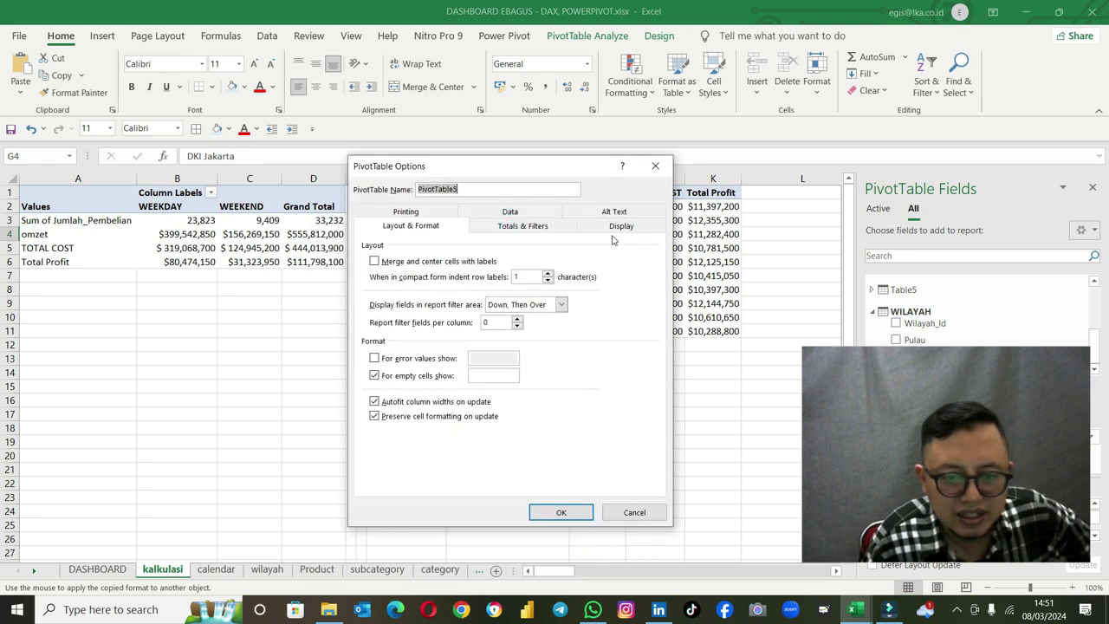
{"action": "left_click", "coordinate": [615, 231]}
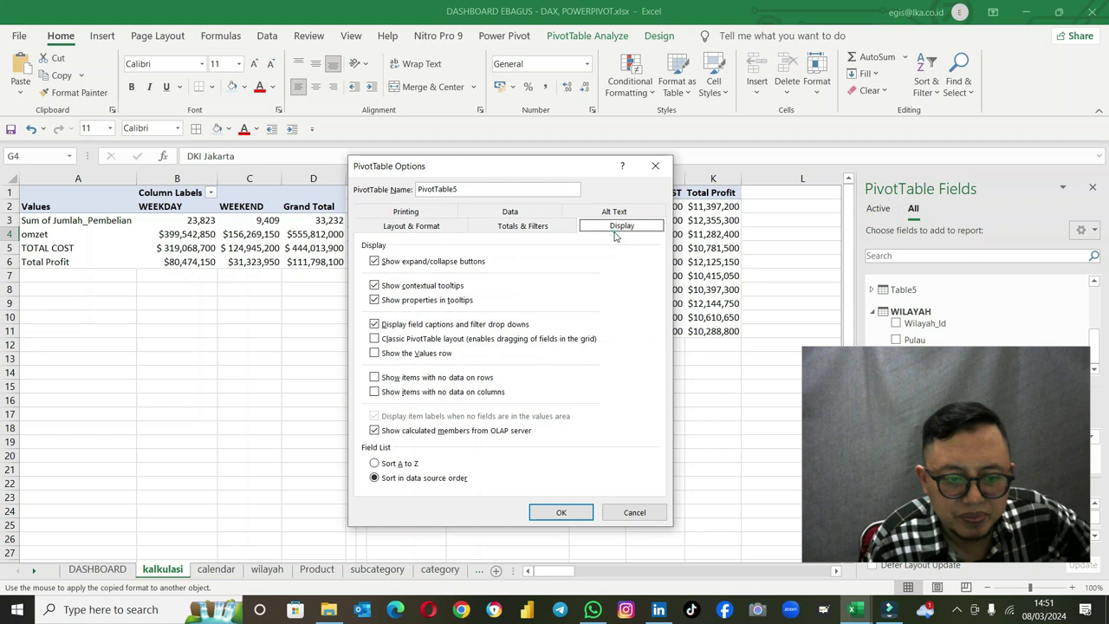
{"action": "left_click", "coordinate": [376, 380]}
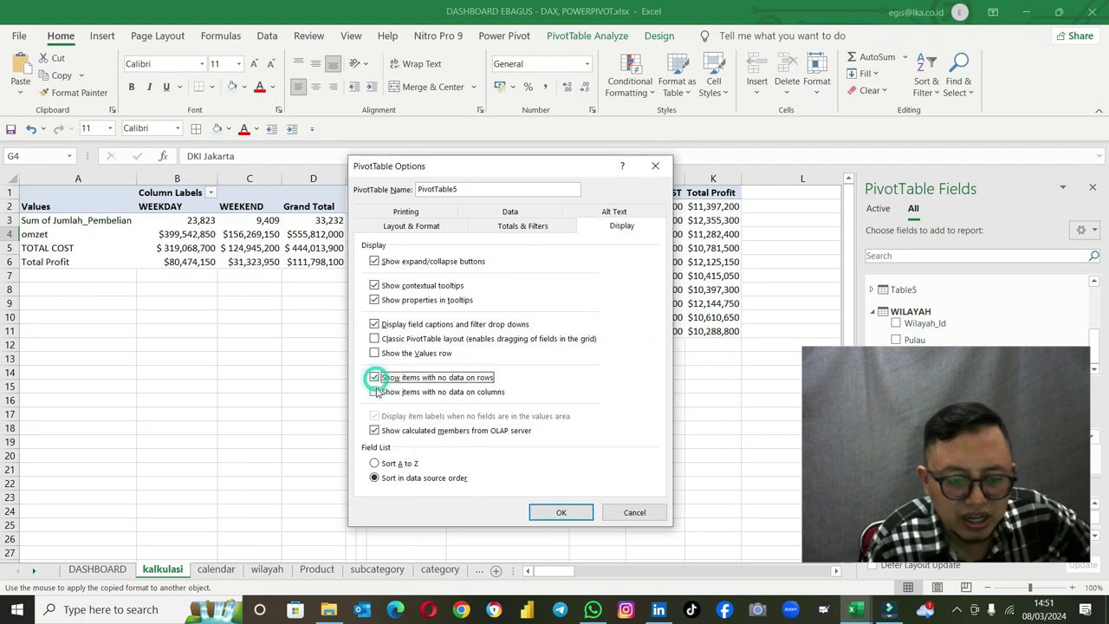
{"action": "left_click", "coordinate": [374, 392]}
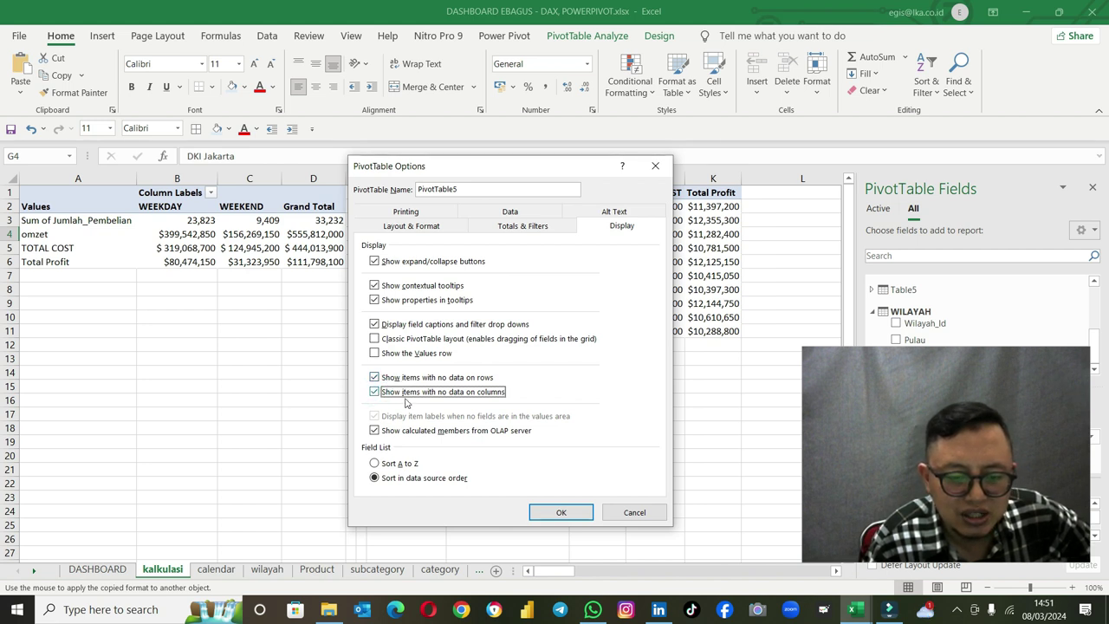
{"action": "left_click", "coordinate": [583, 513]}
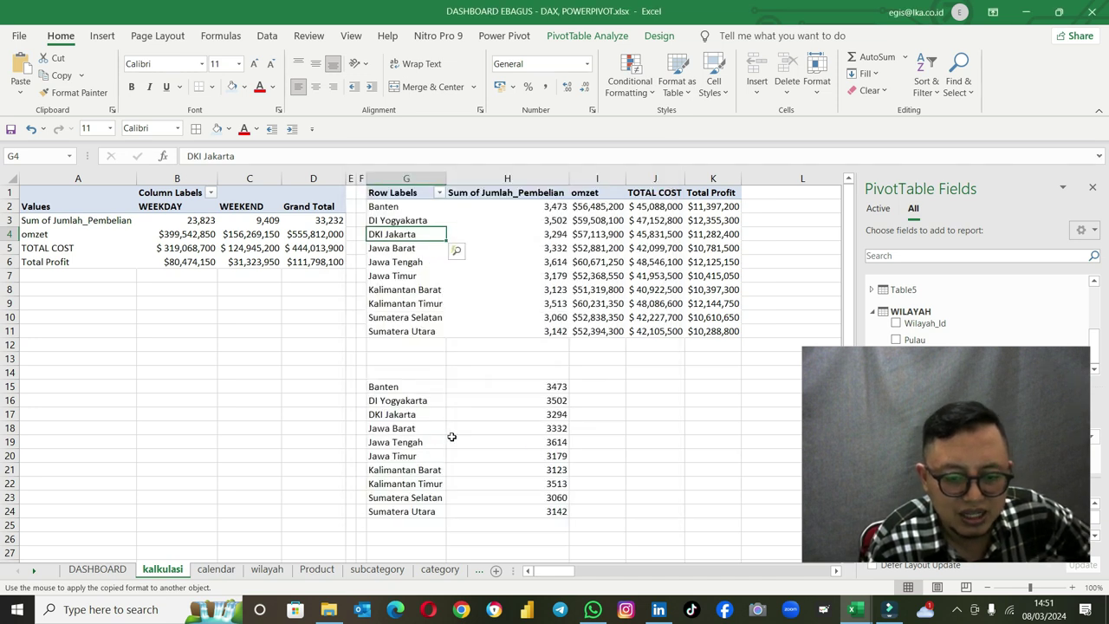
- Format the copied quantities H15:H24 as Number with 1000 separator and 0 decimals
{"action": "left_click_drag", "start_coordinate": [499, 392], "coordinate": [507, 511]}
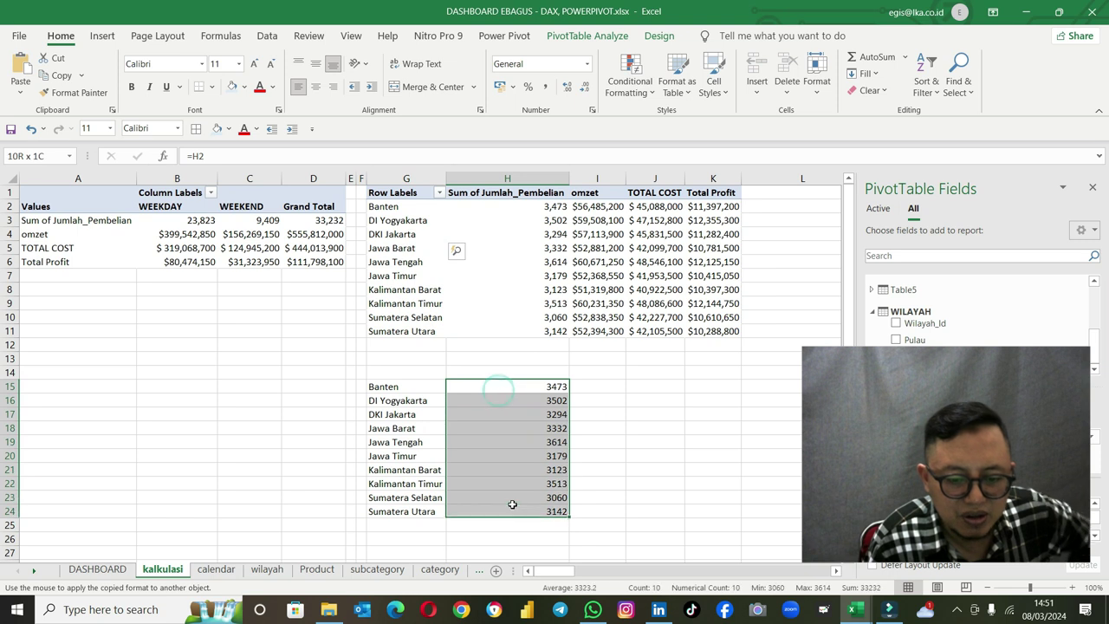
{"action": "key", "text": "ctrl+1"}
{"action": "left_click", "coordinate": [326, 199]}
{"action": "left_click", "coordinate": [424, 241]}
{"action": "left_click", "coordinate": [523, 226]}
{"action": "left_click", "coordinate": [522, 226]}
{"action": "left_click", "coordinate": [556, 465]}
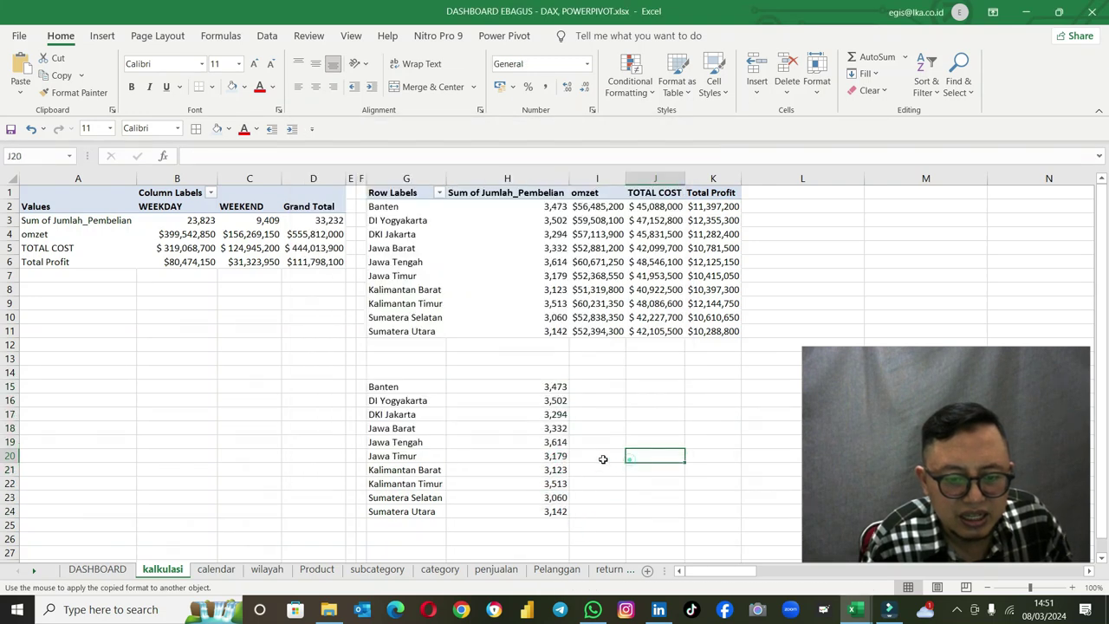
- Try a filled map of all provinces G15:H24 with chart style 2, then delete it
{"action": "mouse_move", "coordinate": [429, 387]}
{"action": "left_mouse_down"}
{"action": "mouse_move", "coordinate": [529, 494]}
{"action": "mouse_move", "coordinate": [530, 511]}
{"action": "left_mouse_up"}
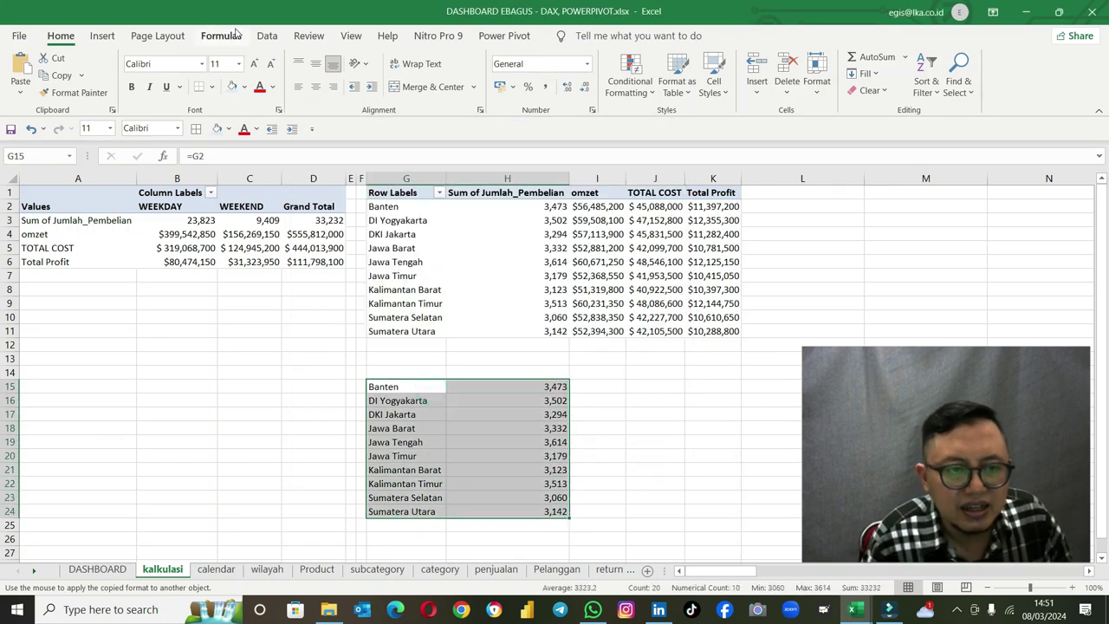
{"action": "left_click", "coordinate": [102, 35]}
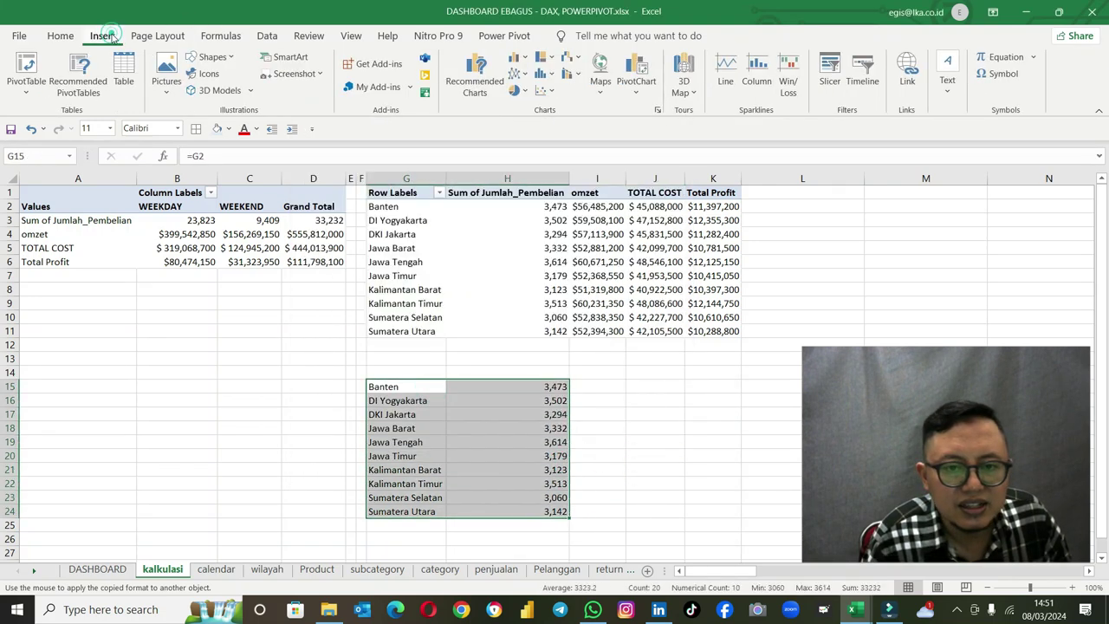
{"action": "left_click", "coordinate": [600, 82]}
{"action": "left_click", "coordinate": [609, 146]}
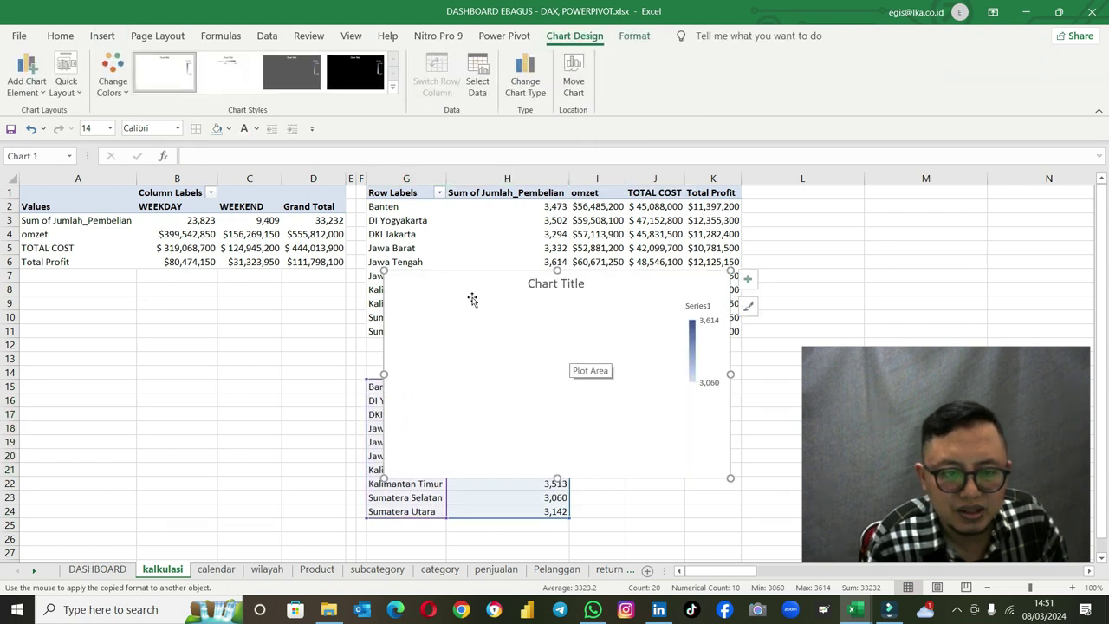
{"action": "left_click", "coordinate": [247, 88]}
{"action": "mouse_move", "coordinate": [494, 280]}
{"action": "left_mouse_down"}
{"action": "mouse_move", "coordinate": [618, 209]}
{"action": "mouse_move", "coordinate": [155, 218]}
{"action": "left_mouse_up"}
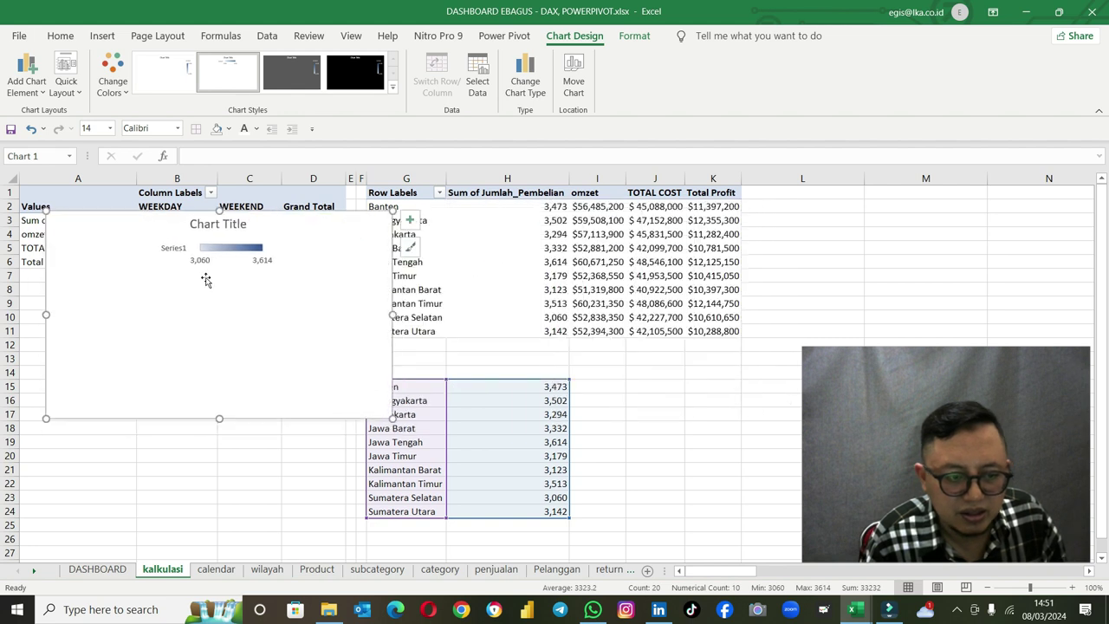
{"action": "key", "text": "Delete"}
- Insert a filled map of the Kalimantan and Sumatera rows G21:H24 with chart style 2
{"action": "left_click", "coordinate": [637, 462]}
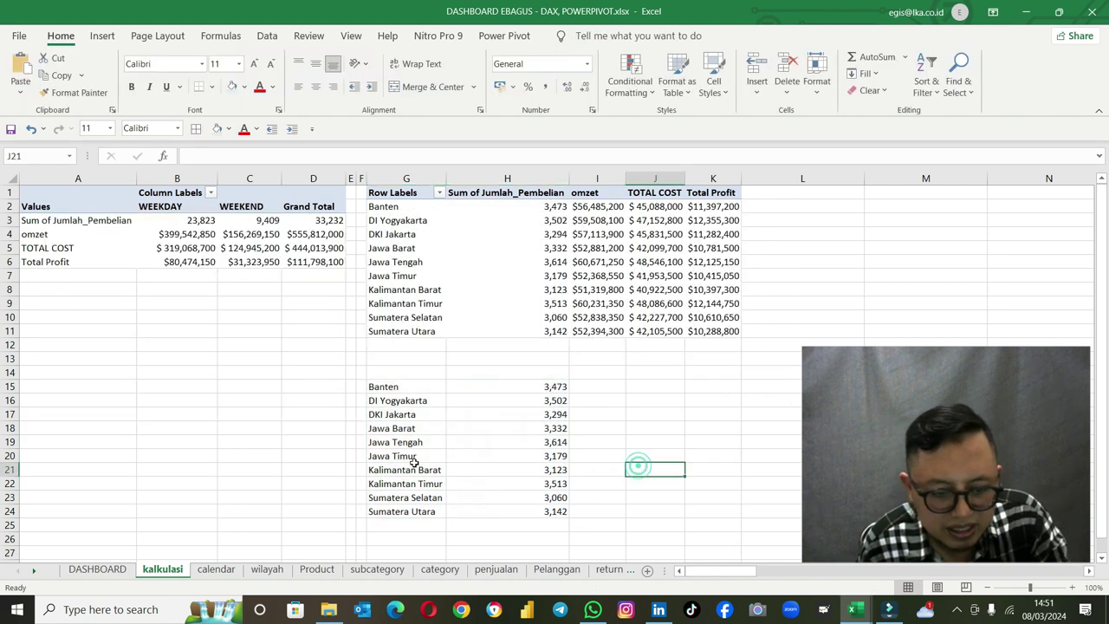
{"action": "left_click_drag", "start_coordinate": [416, 469], "coordinate": [502, 513]}
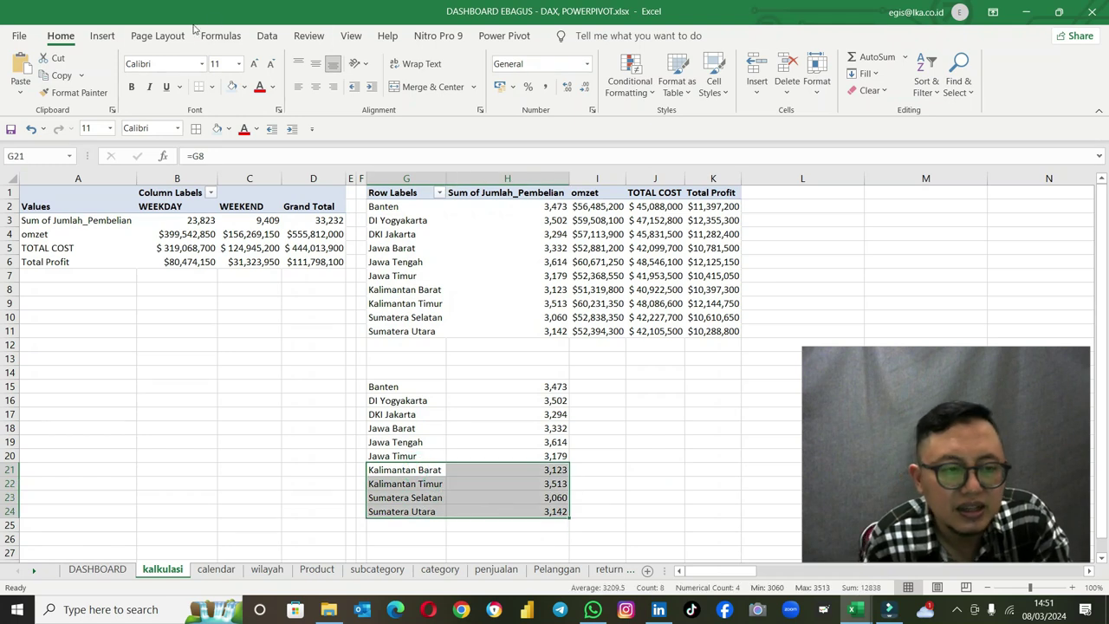
{"action": "left_click", "coordinate": [102, 36]}
{"action": "left_click", "coordinate": [600, 73]}
{"action": "left_click", "coordinate": [615, 139]}
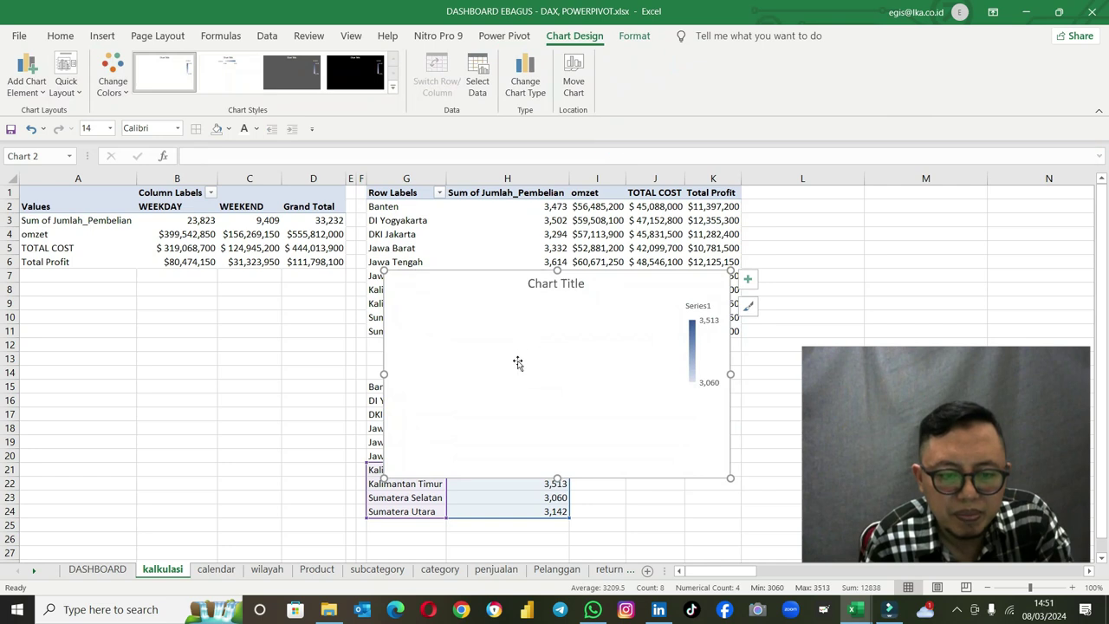
{"action": "left_click", "coordinate": [566, 331]}
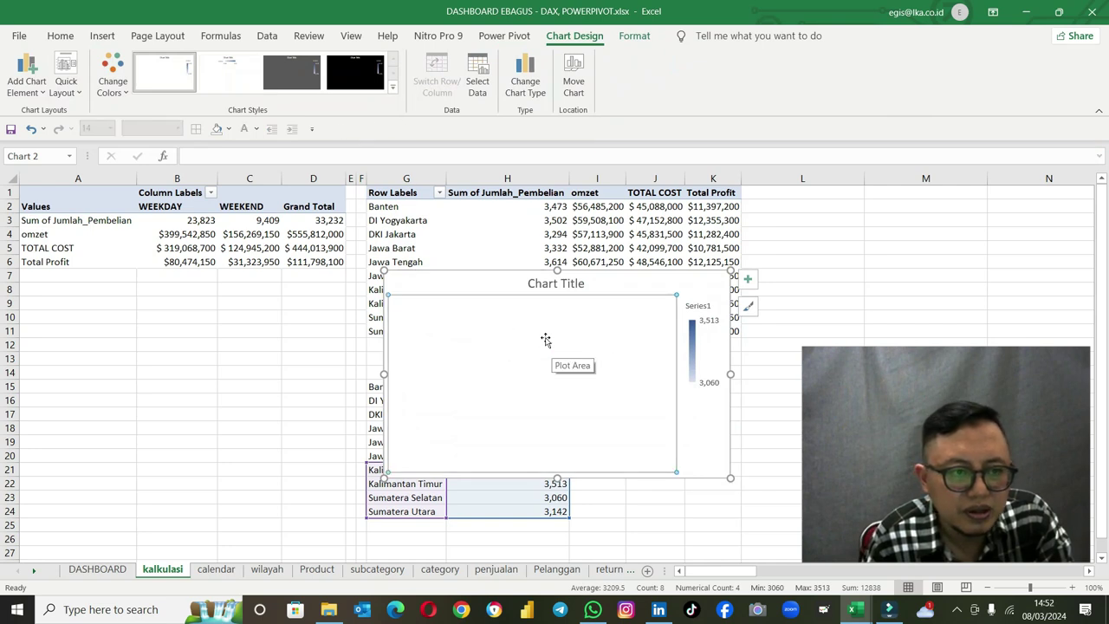
{"action": "left_click", "coordinate": [249, 86]}
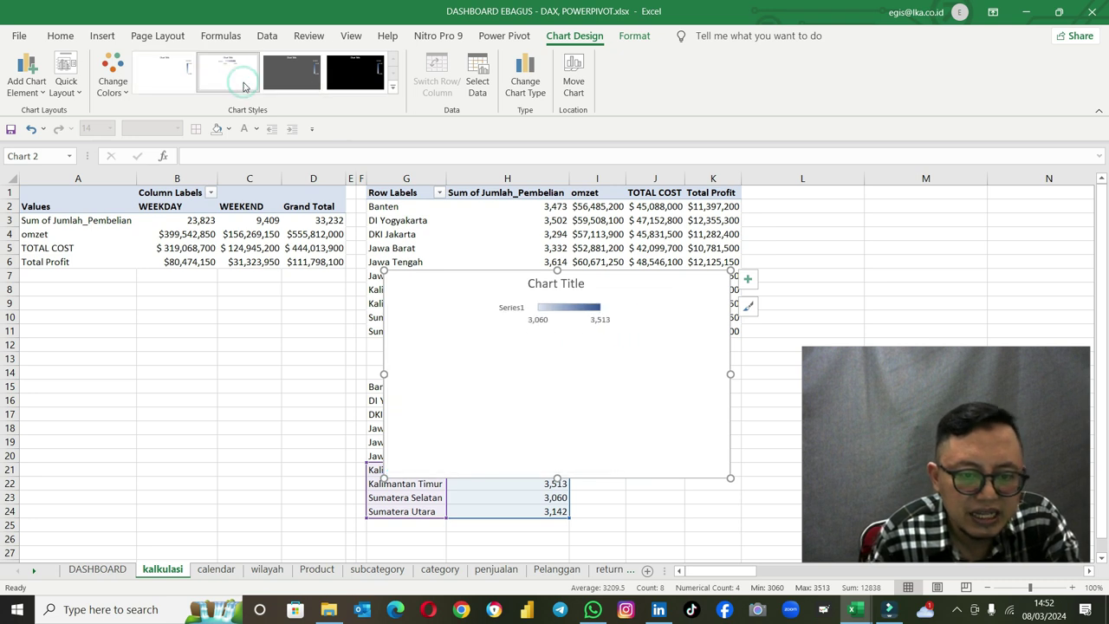
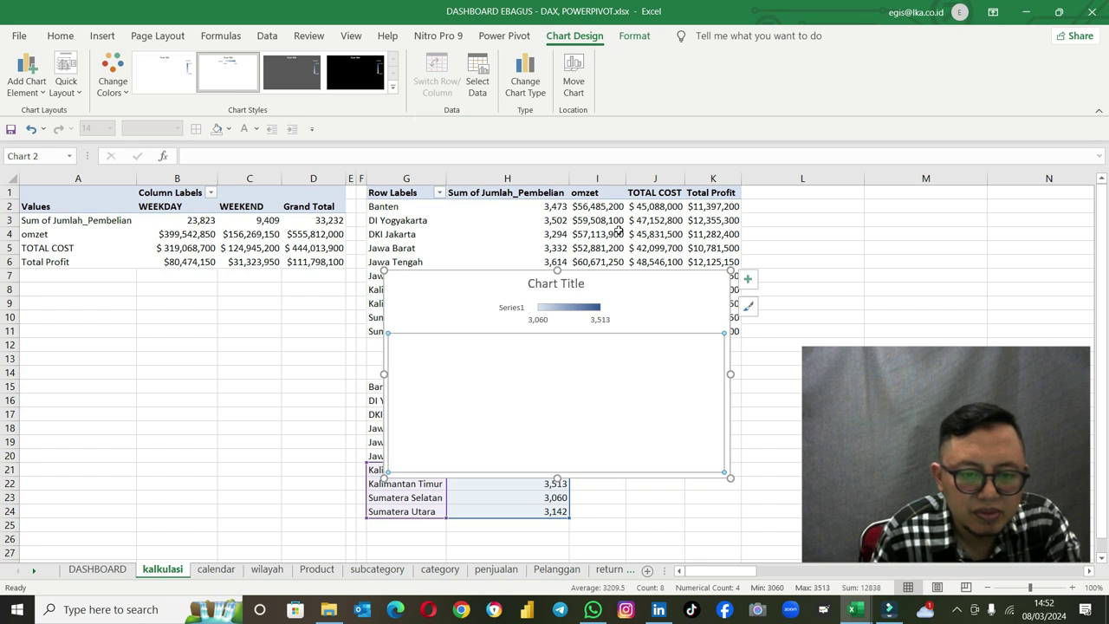
- Delete the trial chart, clear the province list in G15:H24, and copy the weekday/weekend pivot A1:D7
{"action": "left_click", "coordinate": [651, 446]}
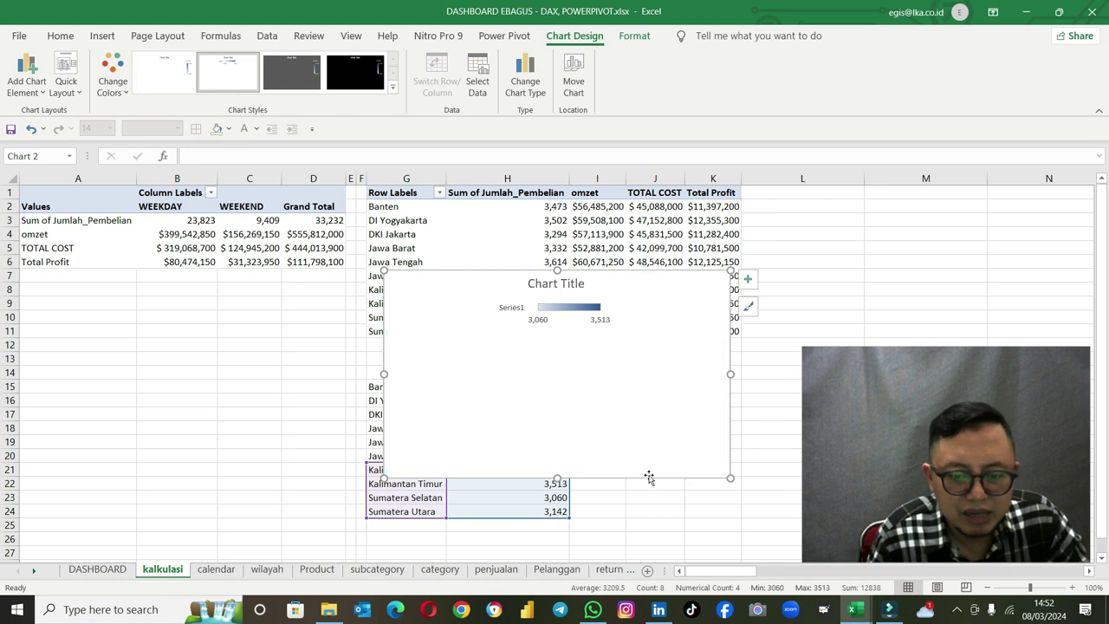
{"action": "key", "text": "Delete"}
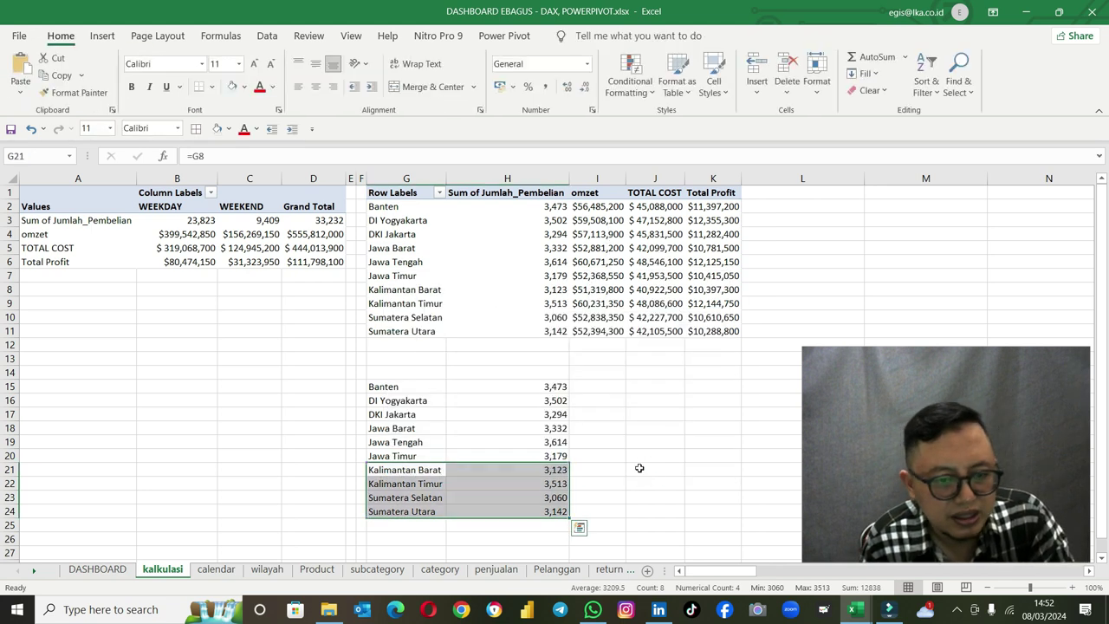
{"action": "left_click", "coordinate": [598, 414]}
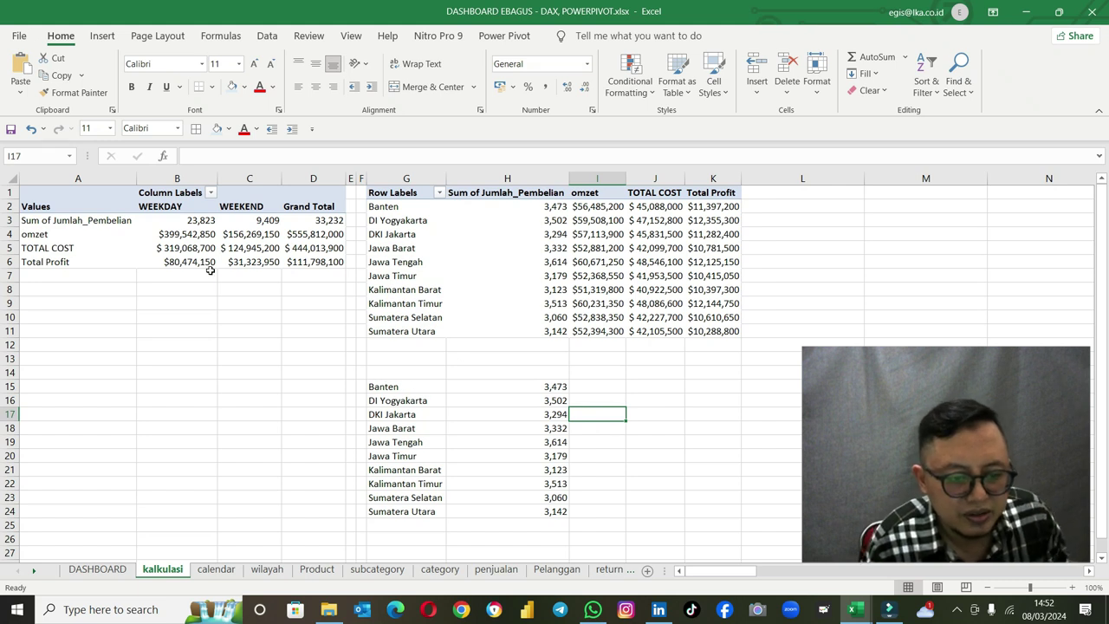
{"action": "mouse_move", "coordinate": [378, 386]}
{"action": "left_mouse_down"}
{"action": "mouse_move", "coordinate": [519, 472]}
{"action": "mouse_move", "coordinate": [542, 511]}
{"action": "left_mouse_up"}
{"action": "key", "text": "Delete"}
{"action": "mouse_move", "coordinate": [286, 276]}
{"action": "left_mouse_down"}
{"action": "mouse_move", "coordinate": [197, 218]}
{"action": "mouse_move", "coordinate": [88, 179]}
{"action": "left_mouse_up"}
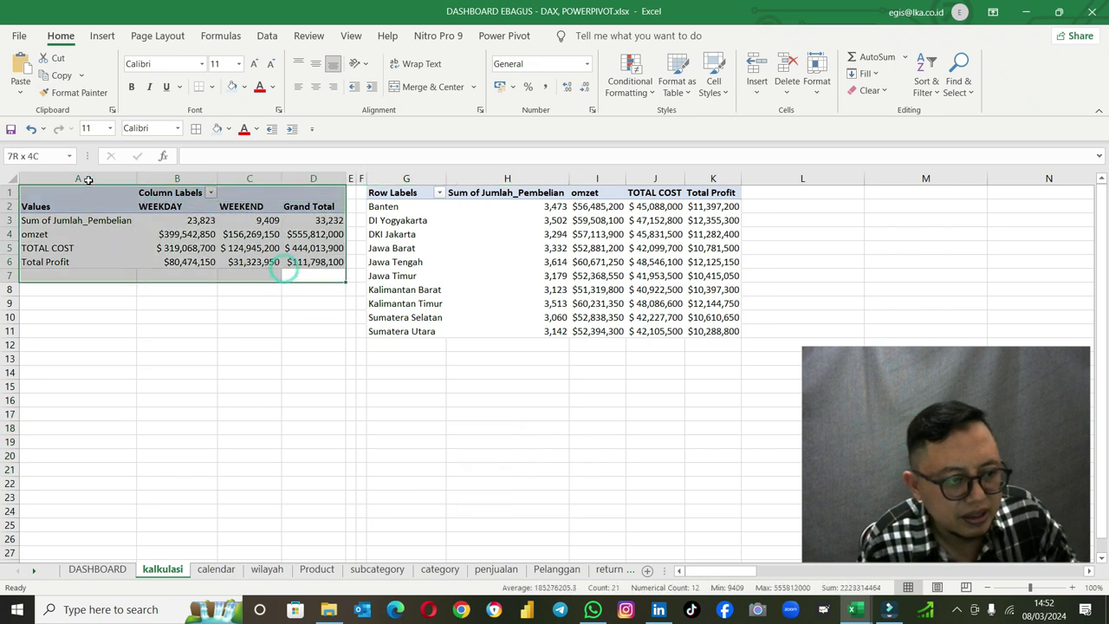
{"action": "key", "text": "ctrl+c"}
- Paste a copy of the weekday/weekend pivot at A15
{"action": "left_click", "coordinate": [26, 386]}
{"action": "key", "text": "ctrl+v"}
{"action": "left_click", "coordinate": [178, 456]}
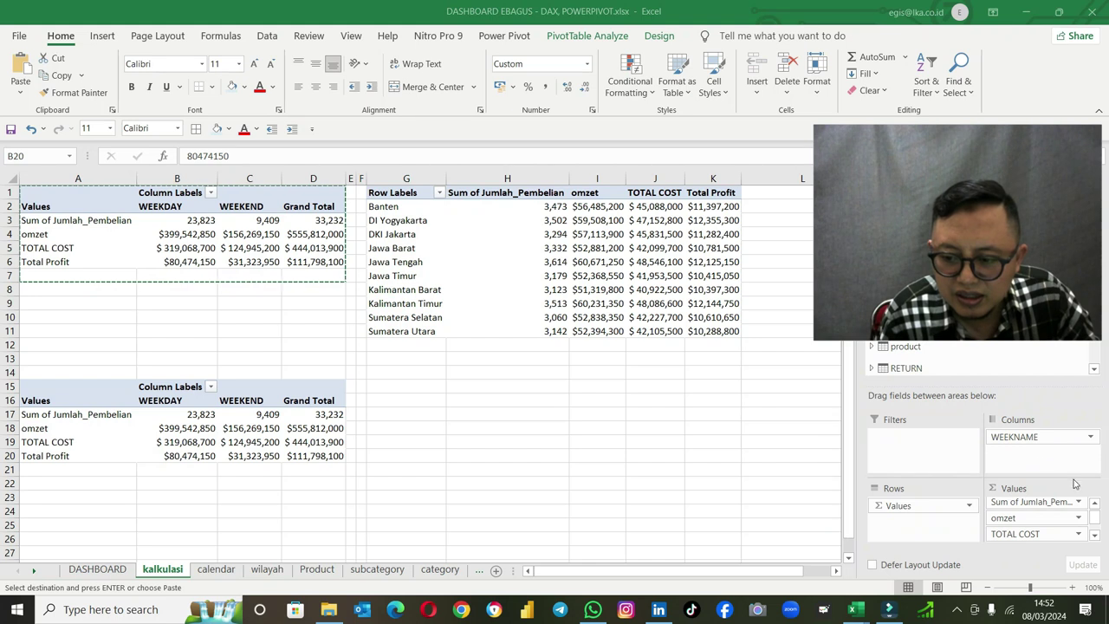
{"action": "key", "text": "ctrl+v"}
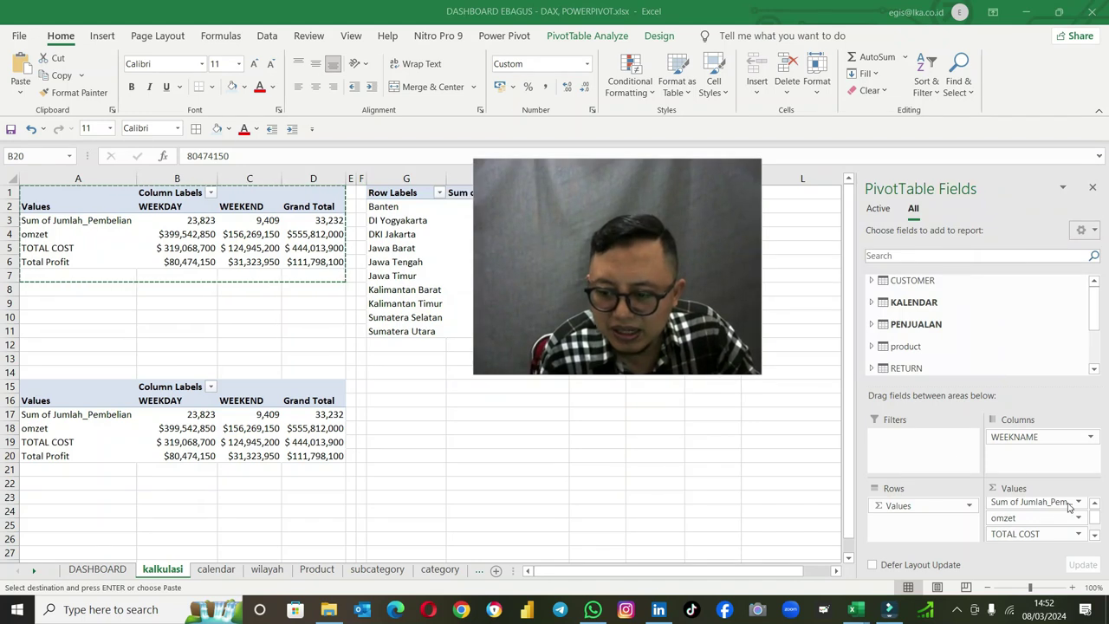
- In the copy, uncheck TOTAL COST, omzet and Total Profit and remove WEEKNAME from Columns
{"action": "left_click", "coordinate": [873, 326]}
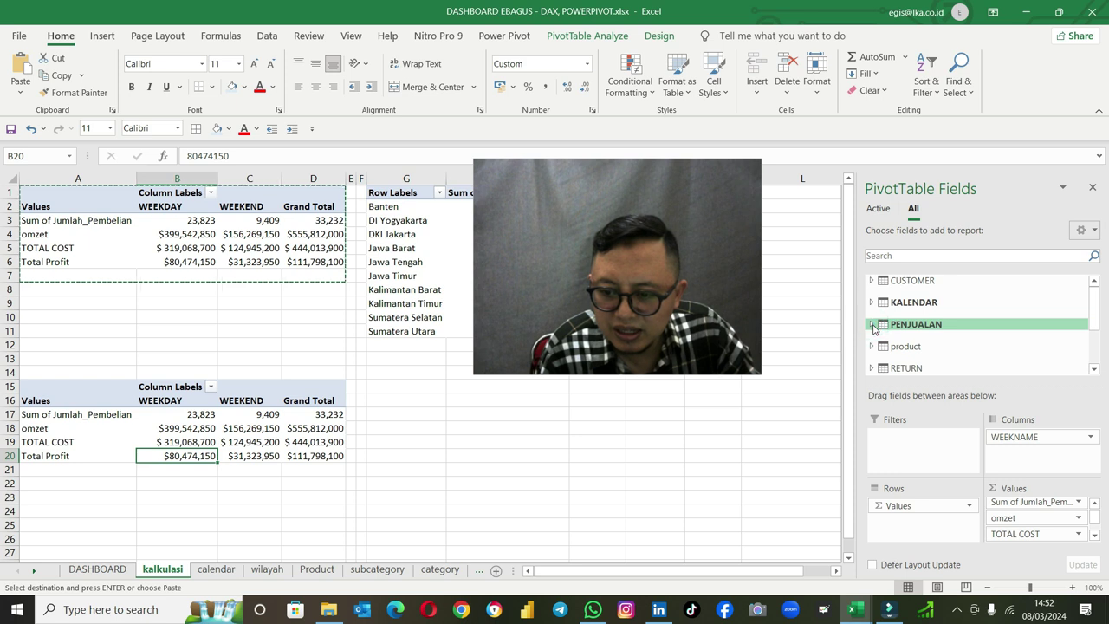
{"action": "left_click", "coordinate": [873, 326]}
{"action": "left_click", "coordinate": [896, 341]}
{"action": "left_click", "coordinate": [896, 357]}
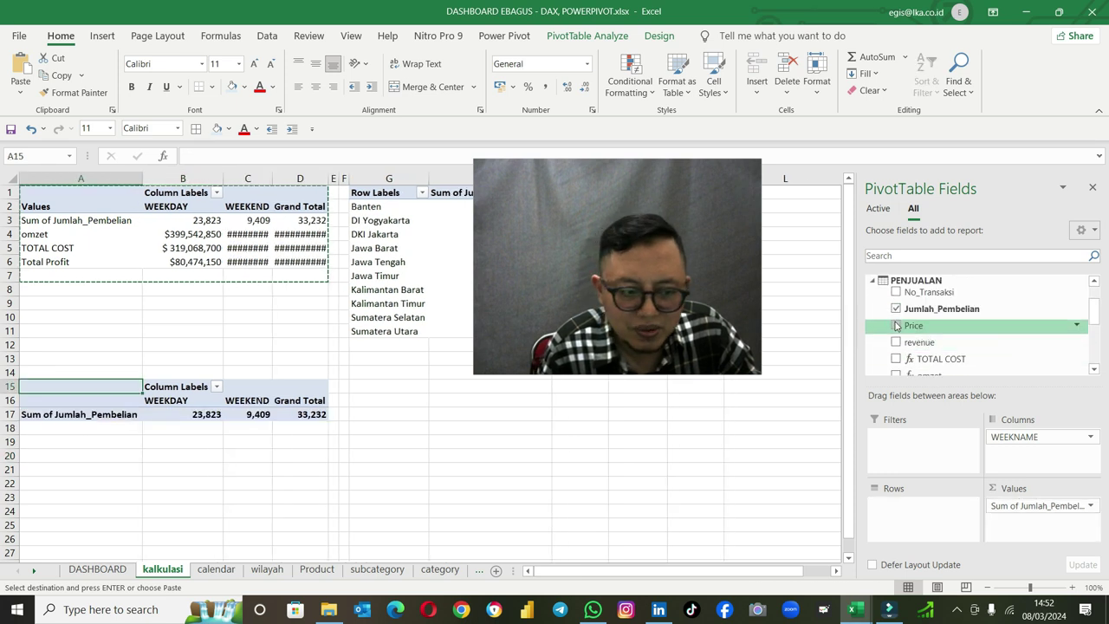
{"action": "left_click_drag", "start_coordinate": [1038, 440], "coordinate": [745, 427]}
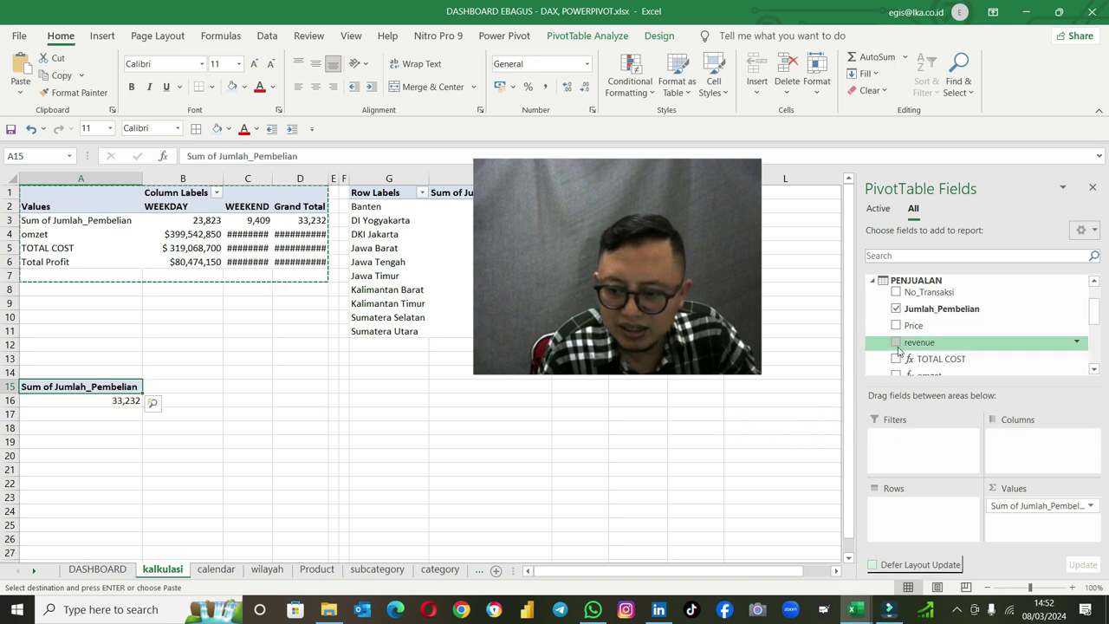
- Put KALENDAR's WEEKNAME in Columns and Tanggal in Rows, splitting quantities by years 2021 and 2022
{"action": "scroll", "coordinate": [943, 362], "scroll_direction": "down", "scroll_amount": 1}
{"action": "scroll", "coordinate": [952, 362], "scroll_direction": "up", "scroll_amount": 1}
{"action": "scroll", "coordinate": [951, 363], "scroll_direction": "up", "scroll_amount": 1}
{"action": "scroll", "coordinate": [951, 361], "scroll_direction": "down", "scroll_amount": 2}
{"action": "scroll", "coordinate": [951, 360], "scroll_direction": "down", "scroll_amount": 2}
{"action": "scroll", "coordinate": [951, 362], "scroll_direction": "up", "scroll_amount": 1}
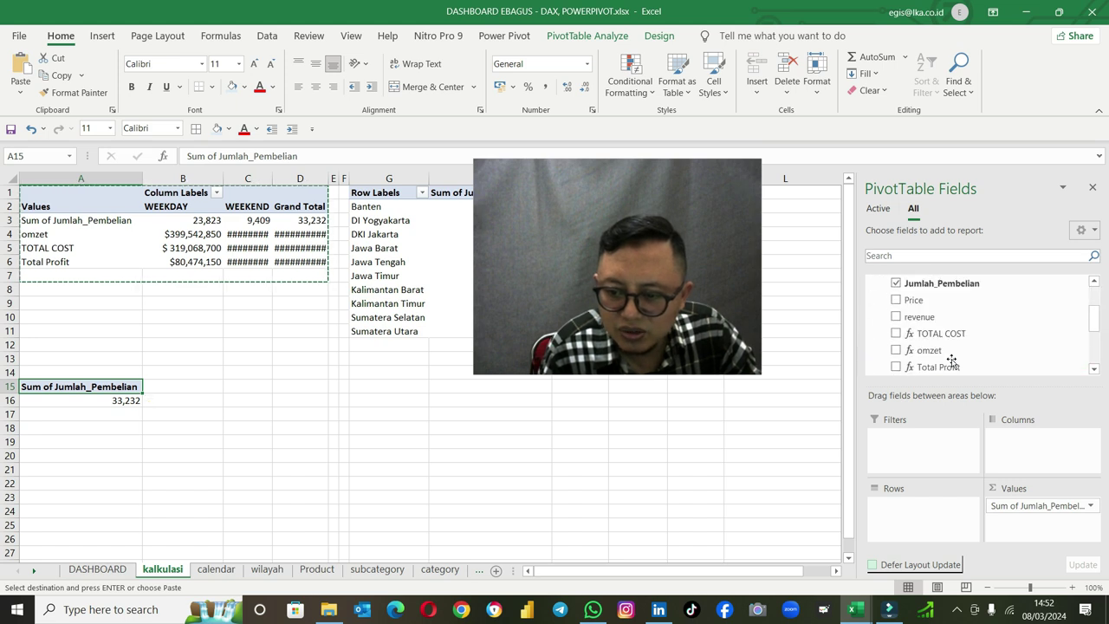
{"action": "scroll", "coordinate": [952, 363], "scroll_direction": "up", "scroll_amount": 1}
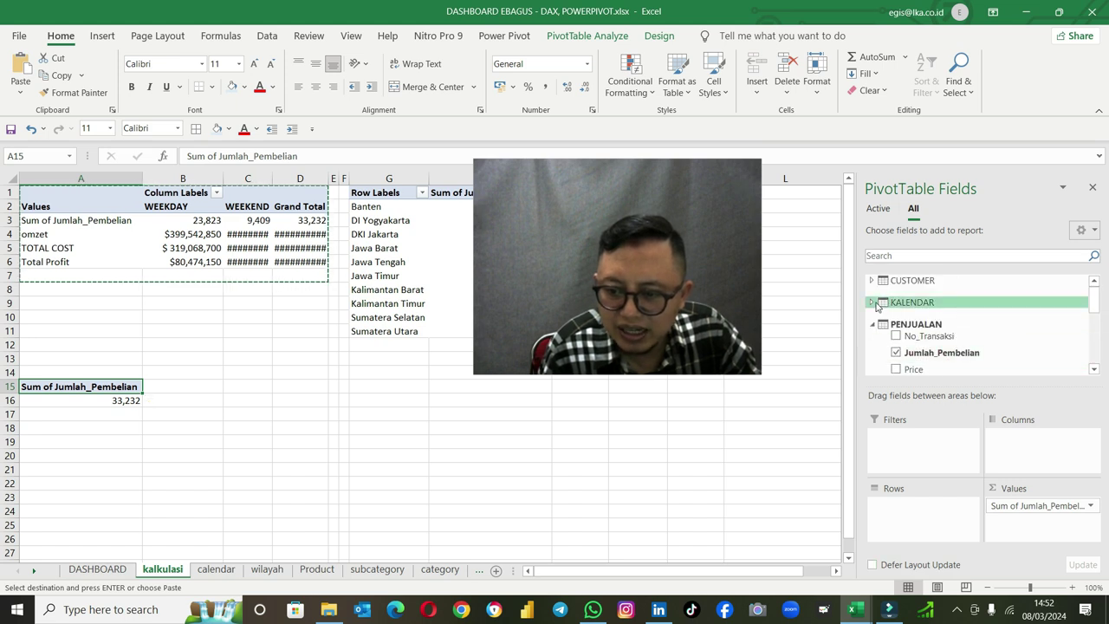
{"action": "left_click", "coordinate": [873, 302]}
{"action": "mouse_move", "coordinate": [925, 348]}
{"action": "left_mouse_down"}
{"action": "mouse_move", "coordinate": [1019, 461]}
{"action": "mouse_move", "coordinate": [952, 528]}
{"action": "left_mouse_up"}
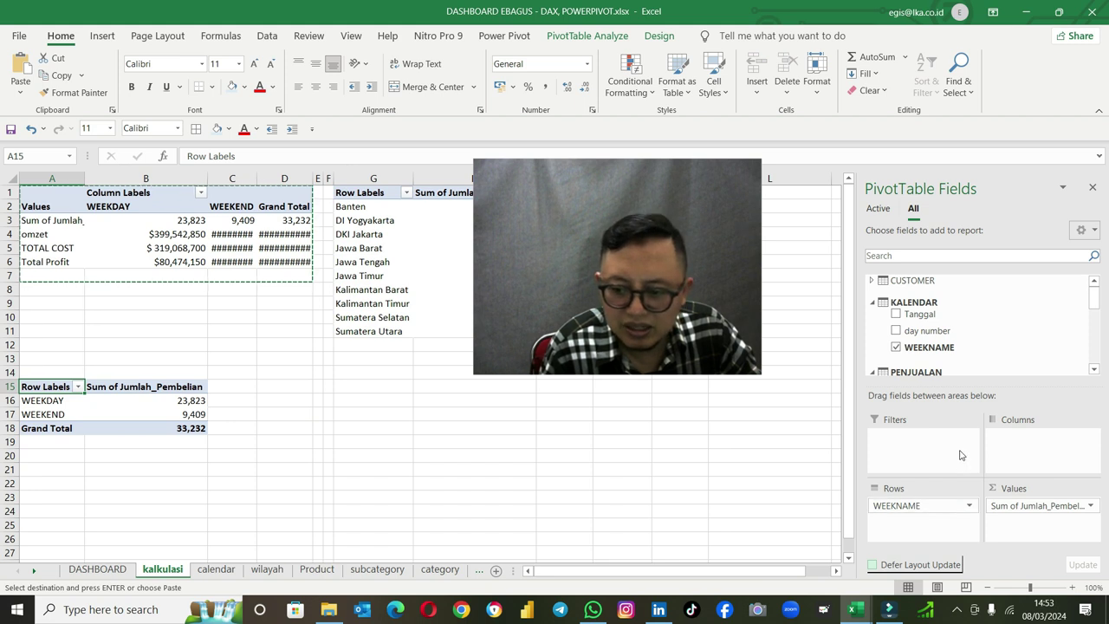
{"action": "left_click_drag", "start_coordinate": [940, 505], "coordinate": [1018, 446]}
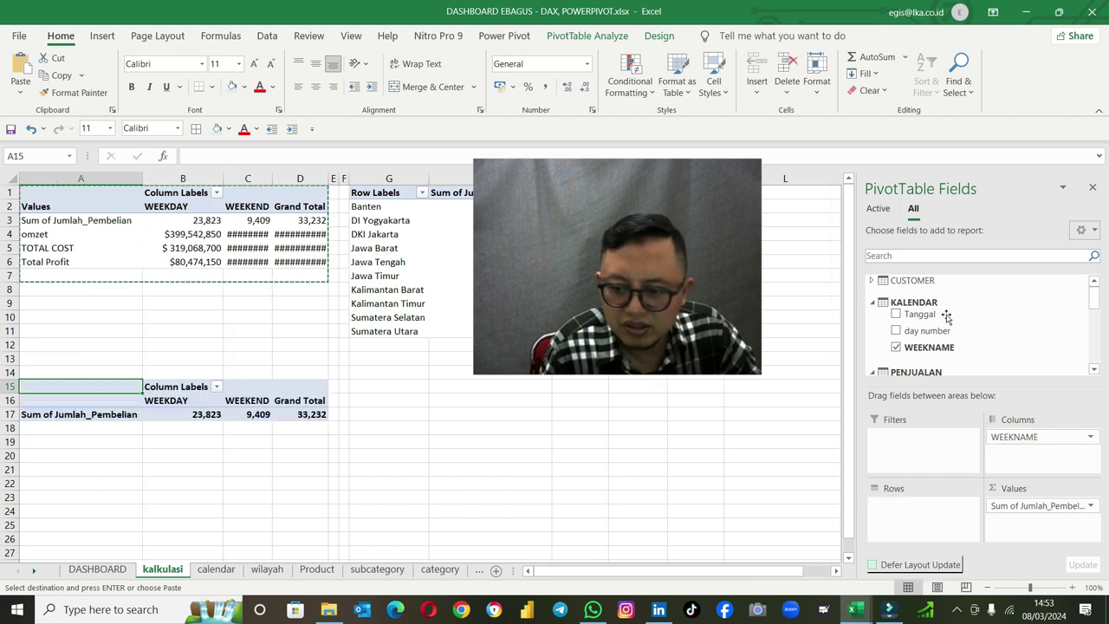
{"action": "left_click_drag", "start_coordinate": [909, 318], "coordinate": [926, 503]}
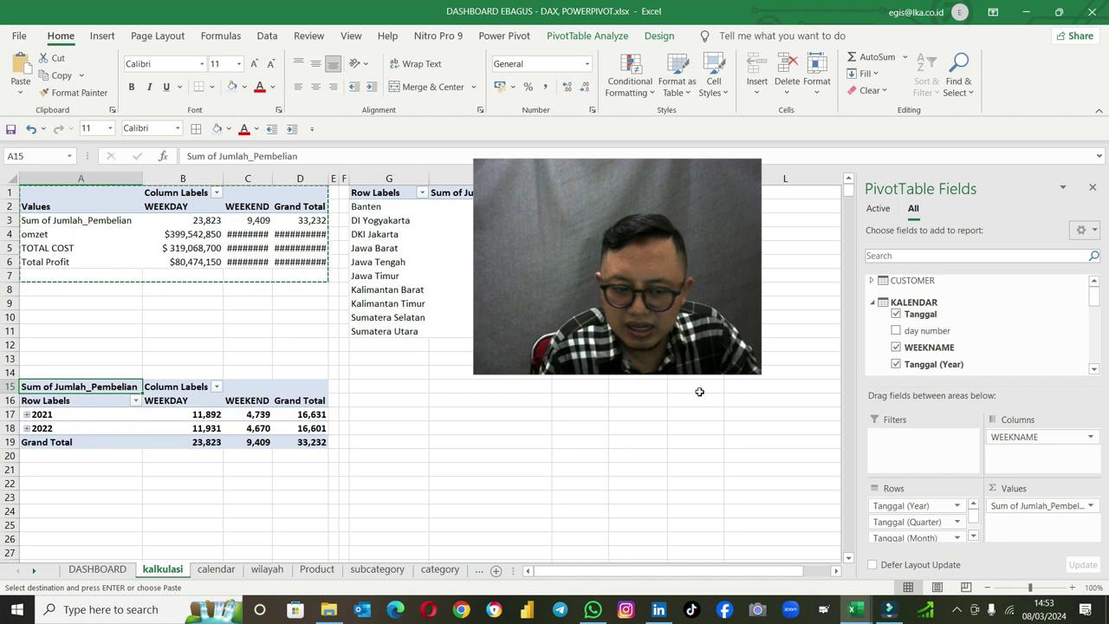
- Group the pivot's dates by years and months only, deselecting Quarters
{"action": "left_click", "coordinate": [68, 416]}
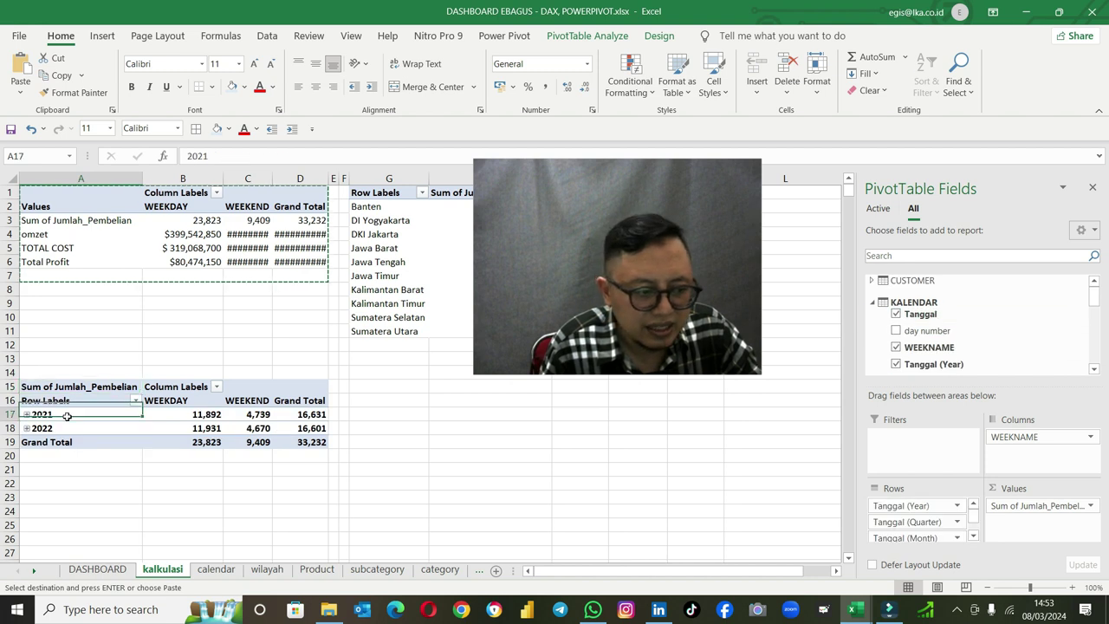
{"action": "right_click", "coordinate": [69, 422]}
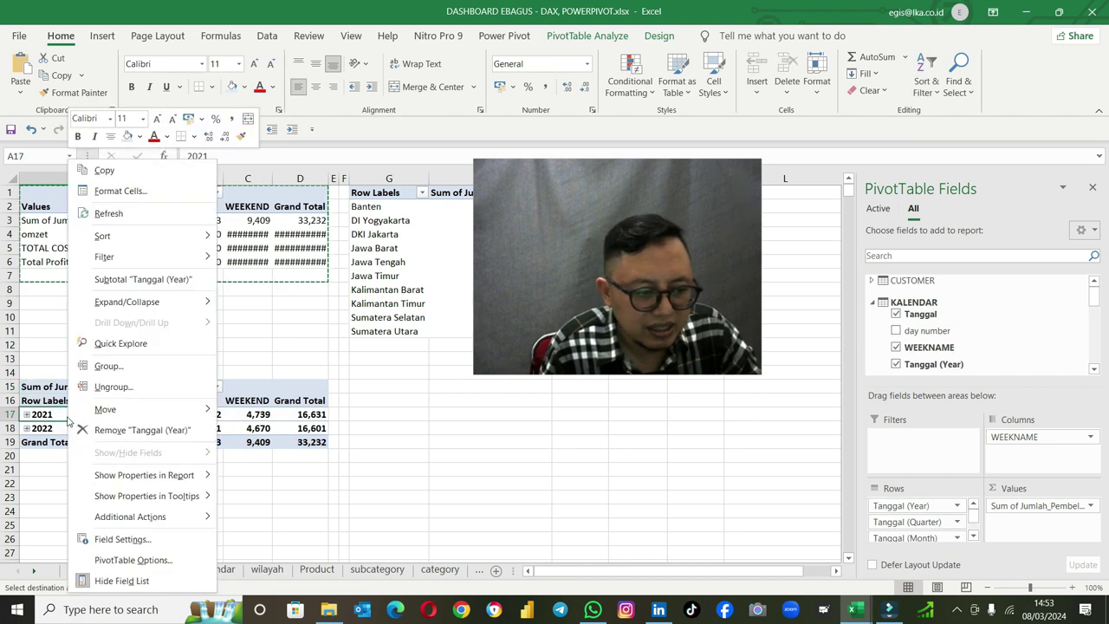
{"action": "left_click", "coordinate": [108, 366]}
{"action": "left_click", "coordinate": [39, 392]}
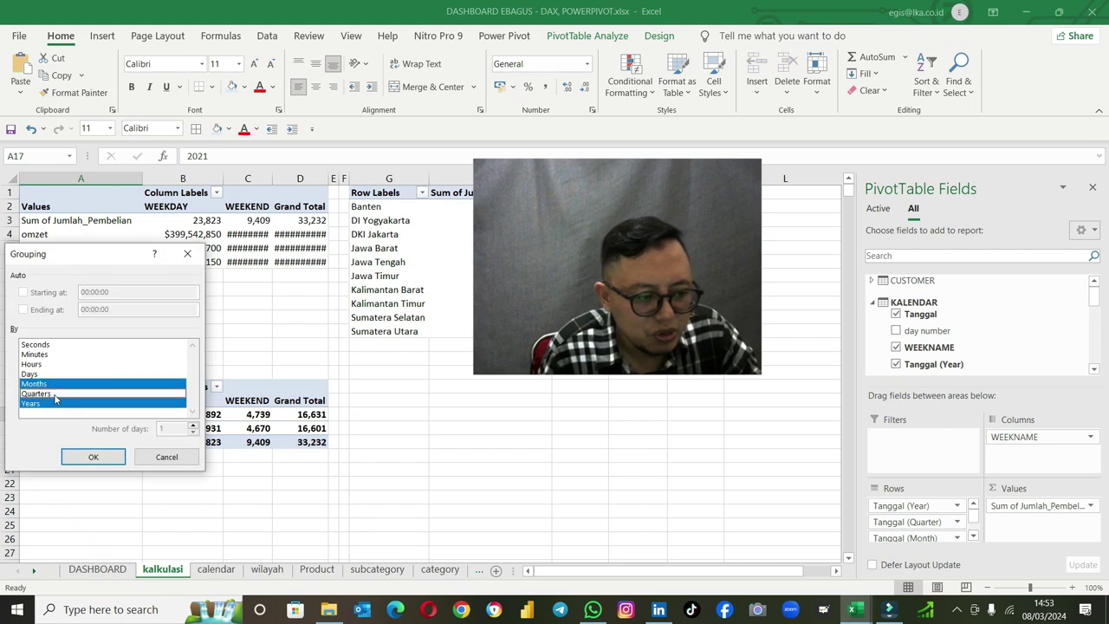
{"action": "left_click", "coordinate": [73, 454]}
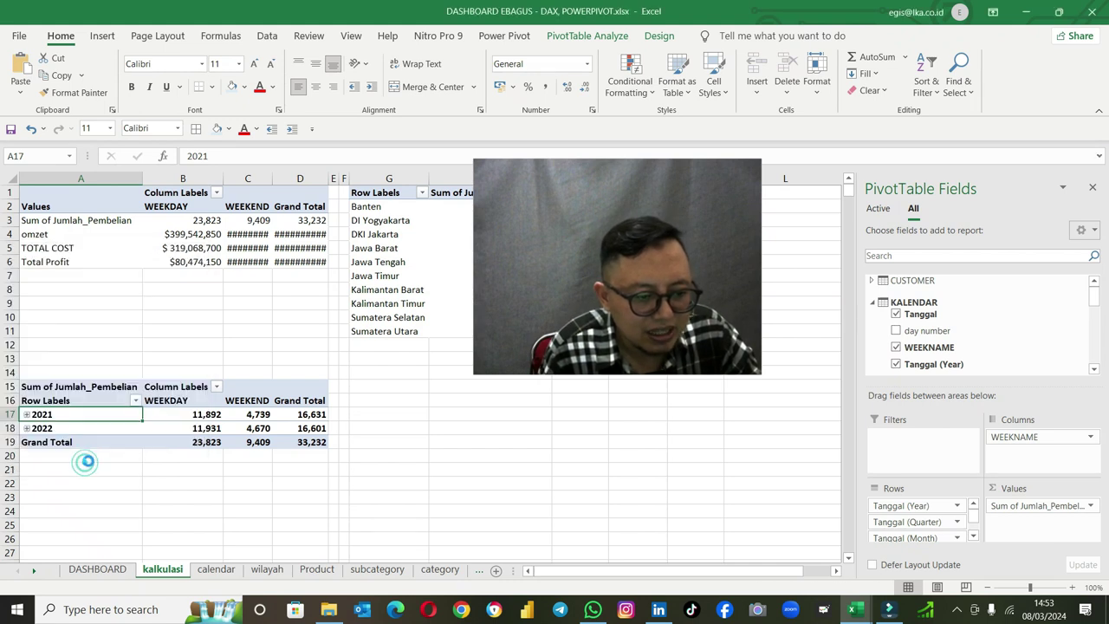
{"action": "scroll", "coordinate": [73, 442], "scroll_direction": "down", "scroll_amount": 1}
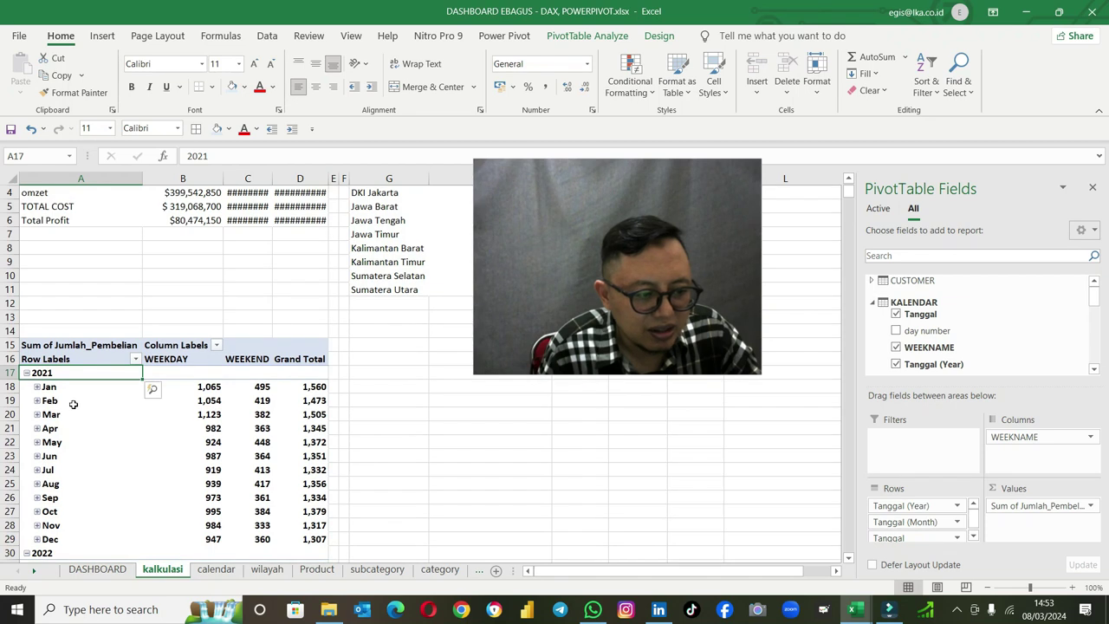
{"action": "right_click", "coordinate": [76, 409]}
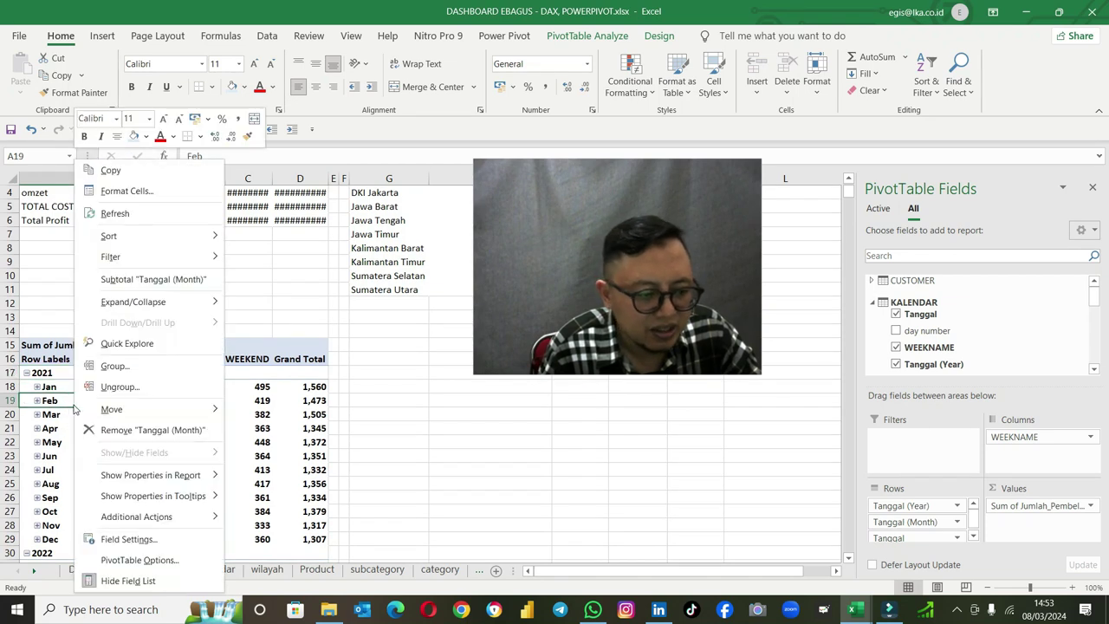
{"action": "left_click", "coordinate": [109, 366]}
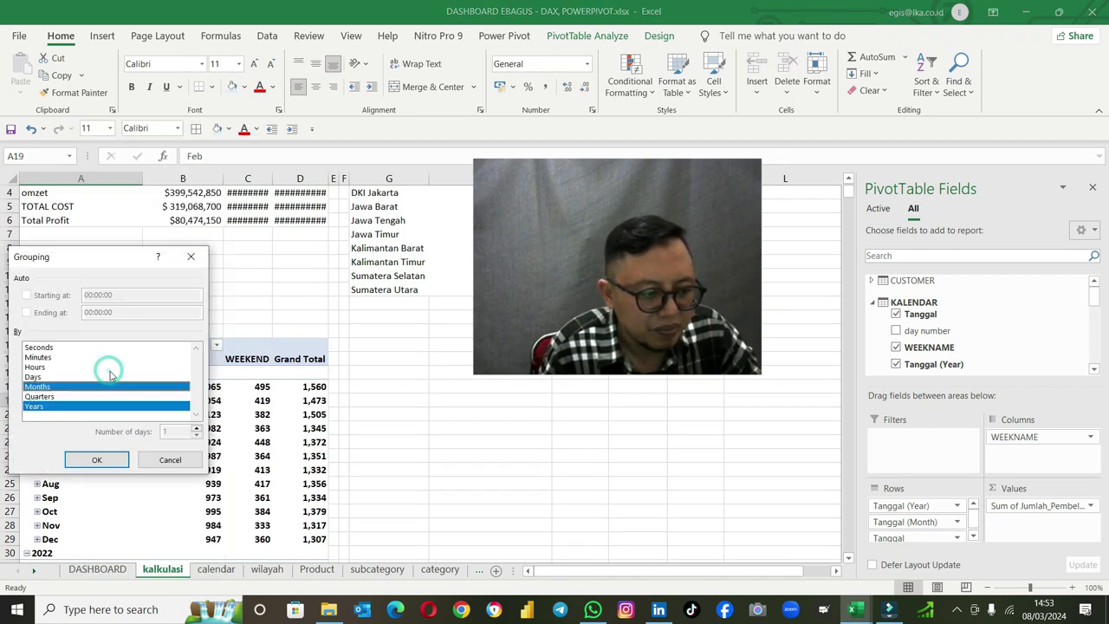
{"action": "left_click", "coordinate": [170, 460]}
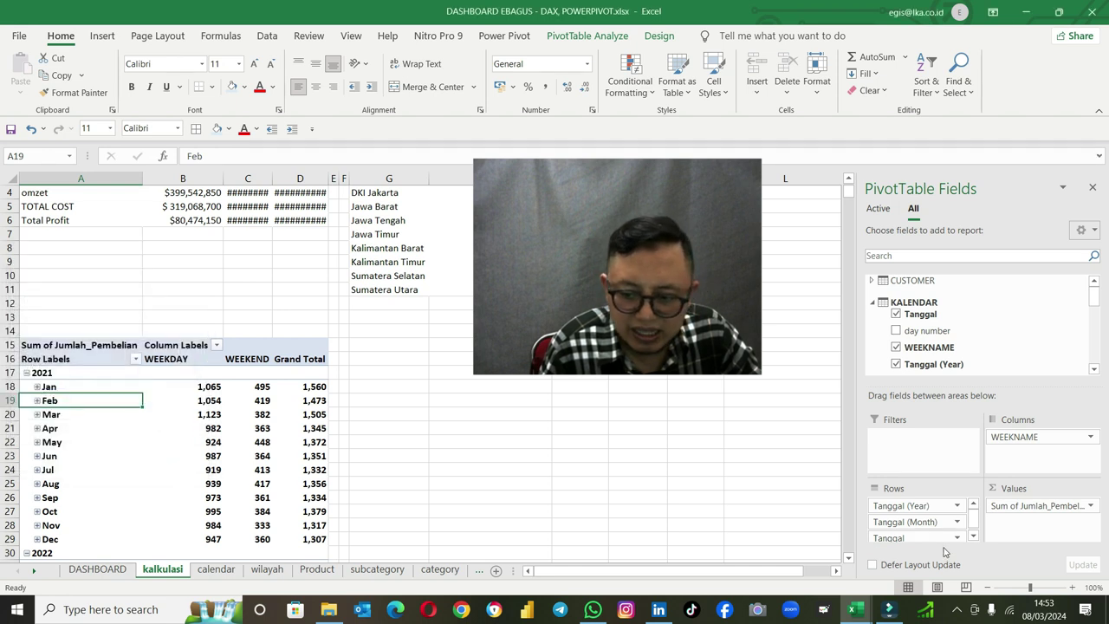
- Remove the daily Tanggal level from Rows so months Jan–Dec show under 2021 and 2022
{"action": "left_click_drag", "start_coordinate": [938, 541], "coordinate": [725, 501]}
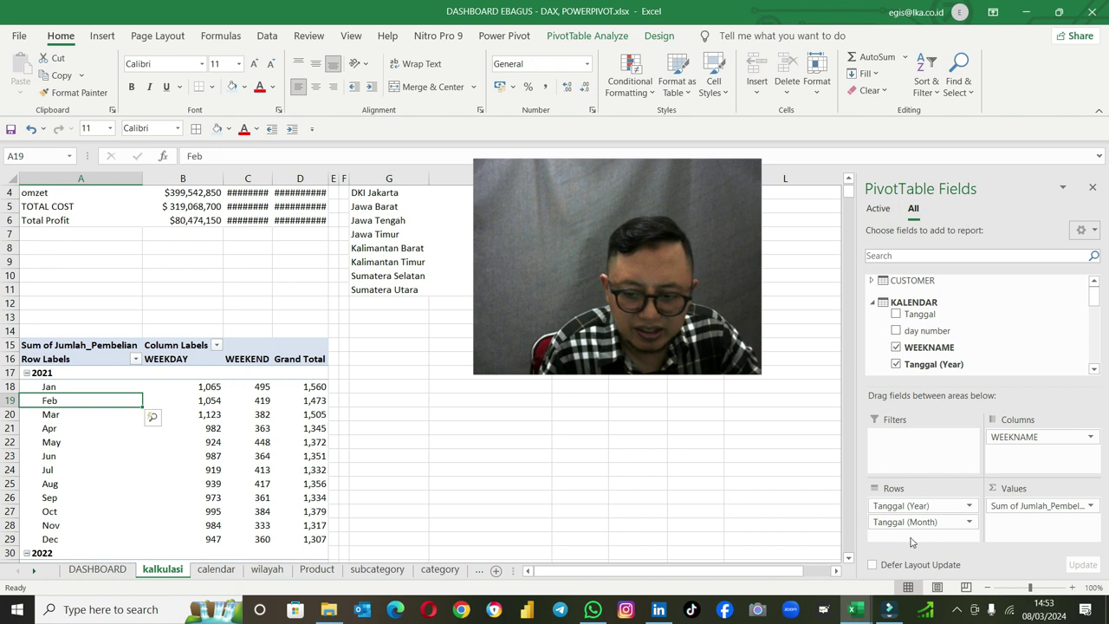
{"action": "scroll", "coordinate": [122, 401], "scroll_direction": "down", "scroll_amount": 2}
{"action": "scroll", "coordinate": [122, 401], "scroll_direction": "down", "scroll_amount": 2}
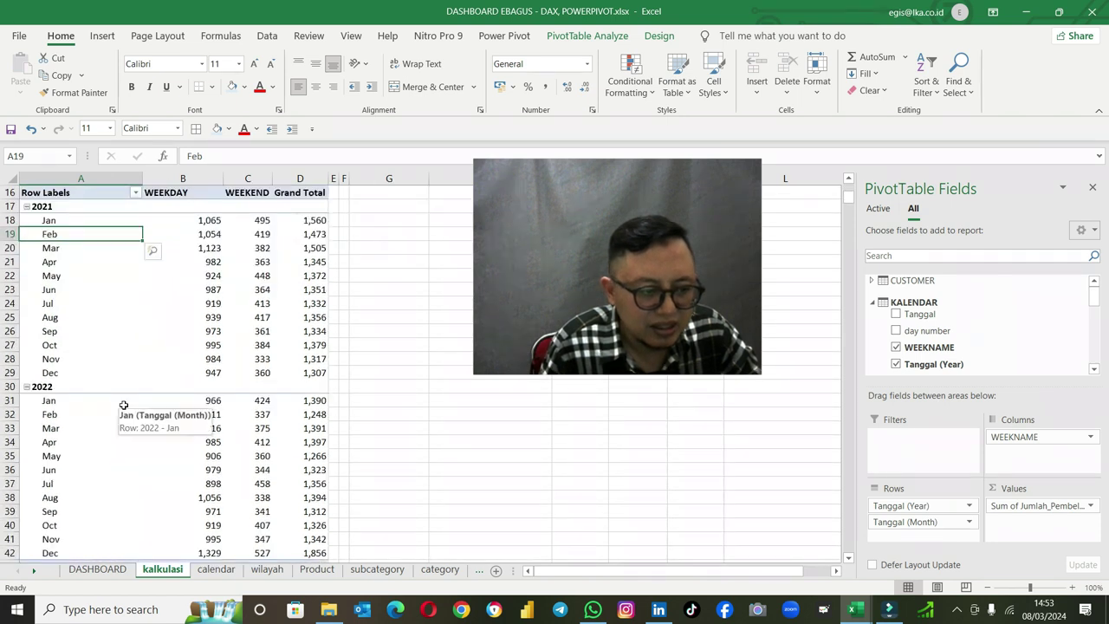
{"action": "scroll", "coordinate": [124, 405], "scroll_direction": "up", "scroll_amount": 3}
{"action": "scroll", "coordinate": [124, 404], "scroll_direction": "down", "scroll_amount": 6}
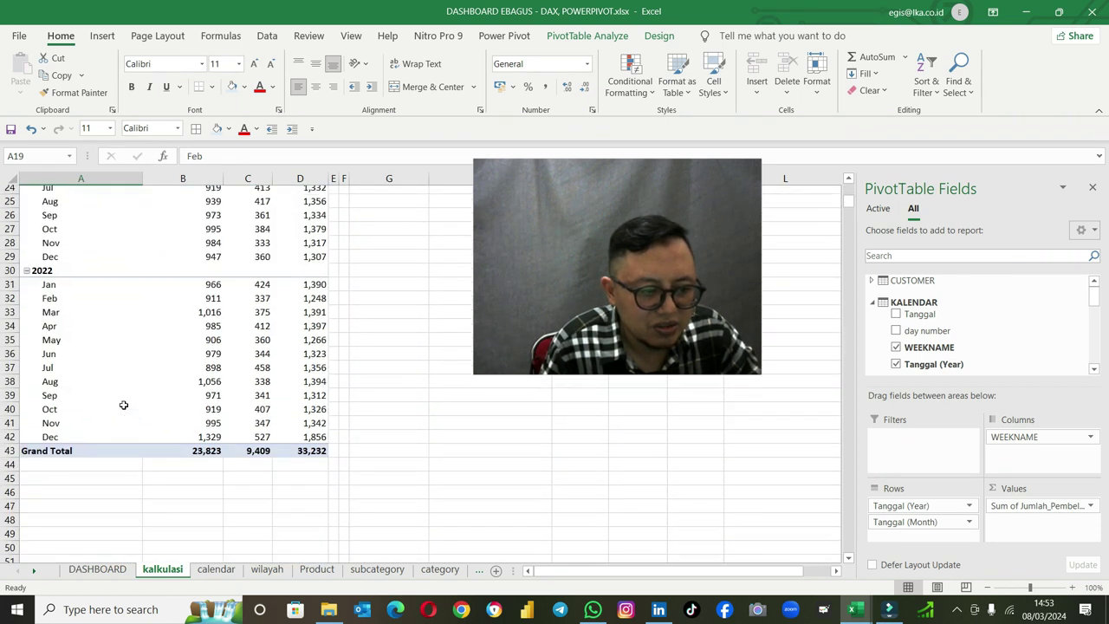
{"action": "scroll", "coordinate": [124, 402], "scroll_direction": "up", "scroll_amount": 5}
{"action": "left_click", "coordinate": [103, 37]}
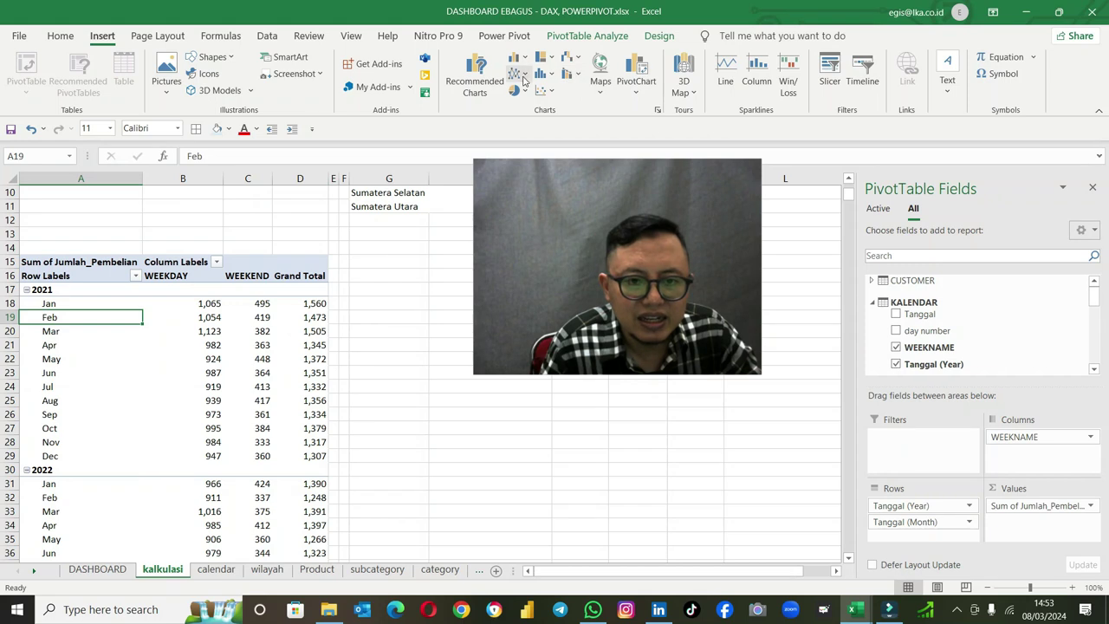
- Insert a 2-D line PivotChart of the pivot, place it beside the table, and go to DASHBOARD
{"action": "left_click", "coordinate": [523, 79]}
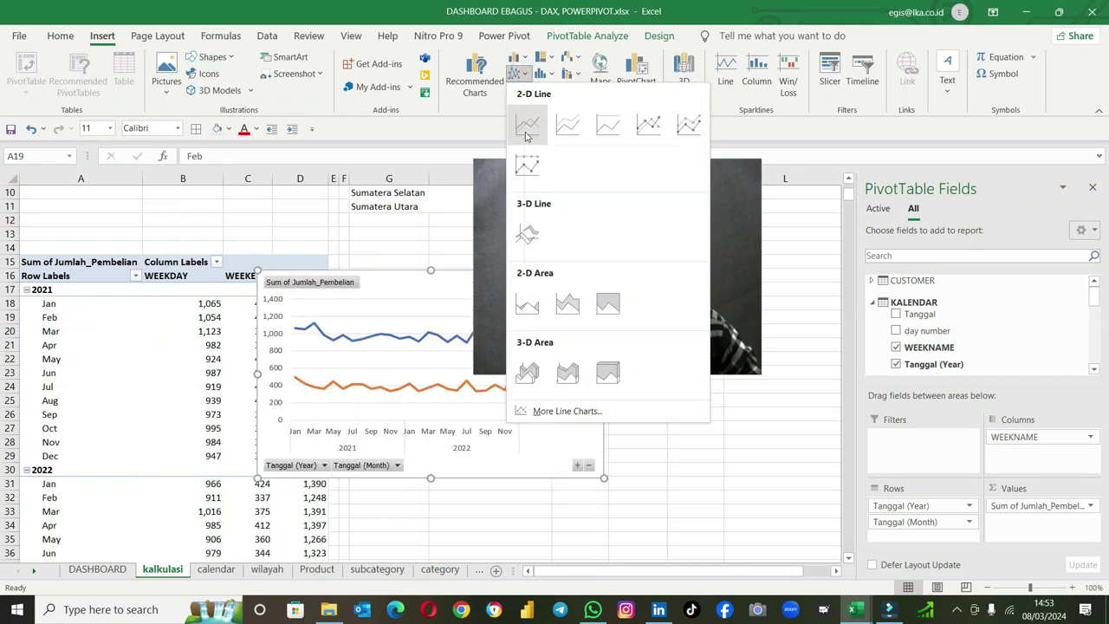
{"action": "left_click", "coordinate": [526, 135]}
{"action": "left_click_drag", "start_coordinate": [502, 468], "coordinate": [627, 536]}
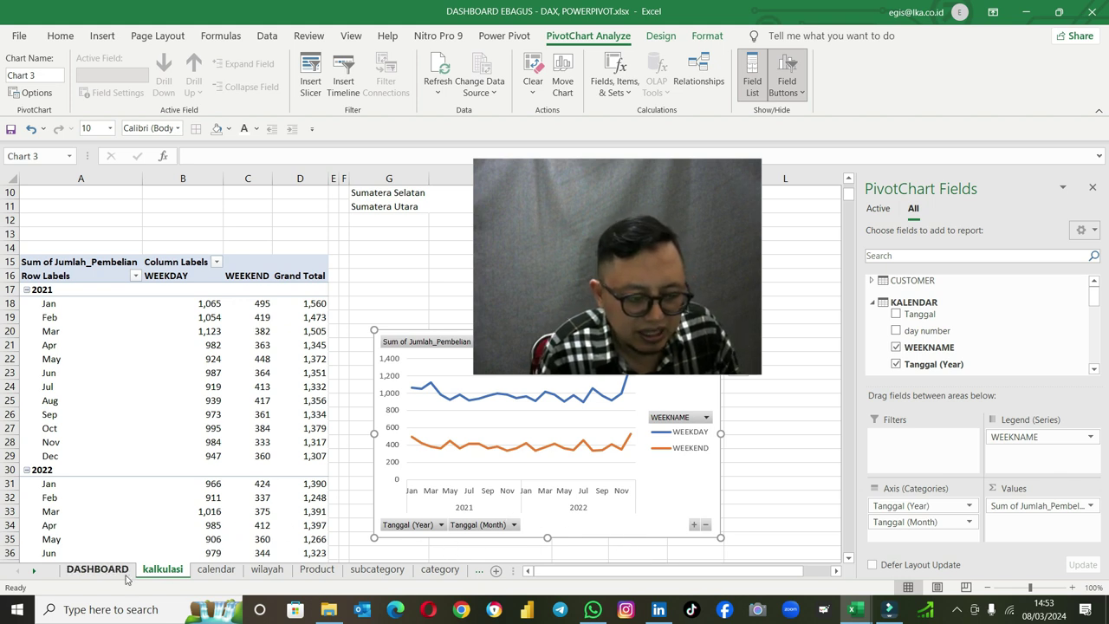
{"action": "left_click", "coordinate": [93, 570]}
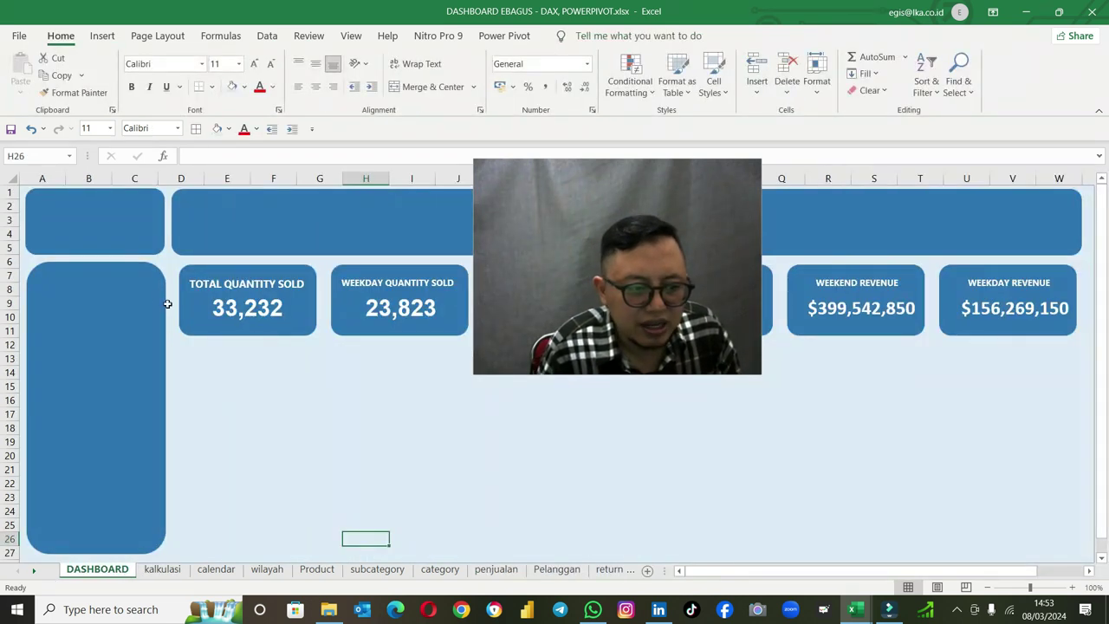
- Duplicate the top-left rounded rectangle below the KPI cards and enlarge it into a wide panel
{"action": "left_click", "coordinate": [130, 247]}
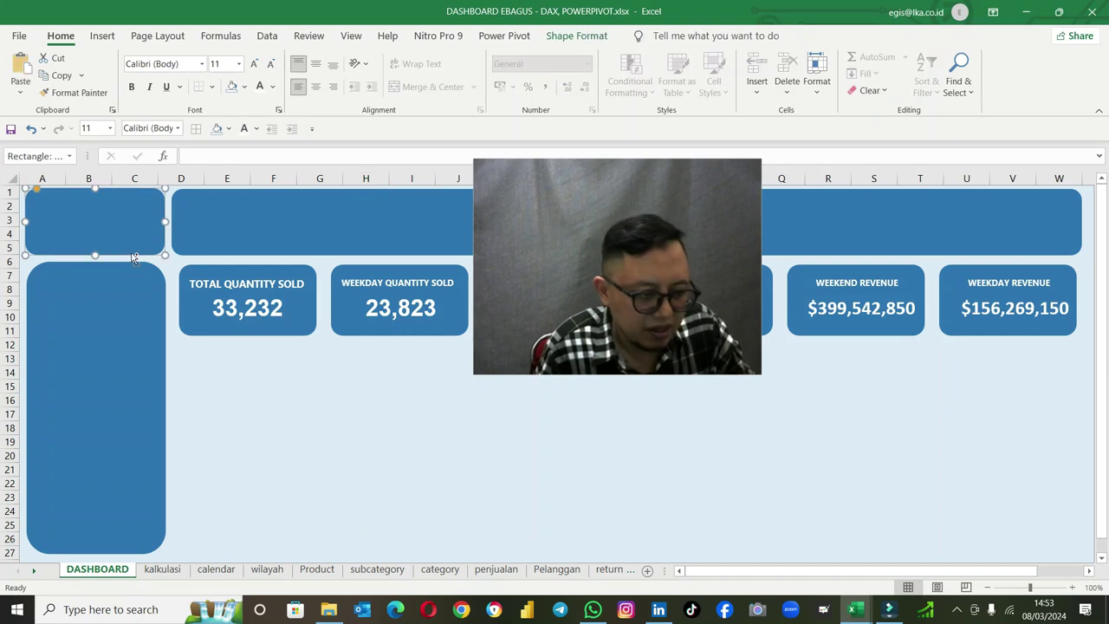
{"action": "mouse_move", "coordinate": [130, 247]}
{"action": "left_mouse_down"}
{"action": "mouse_move", "coordinate": [296, 414]}
{"action": "mouse_move", "coordinate": [604, 546]}
{"action": "left_mouse_up"}
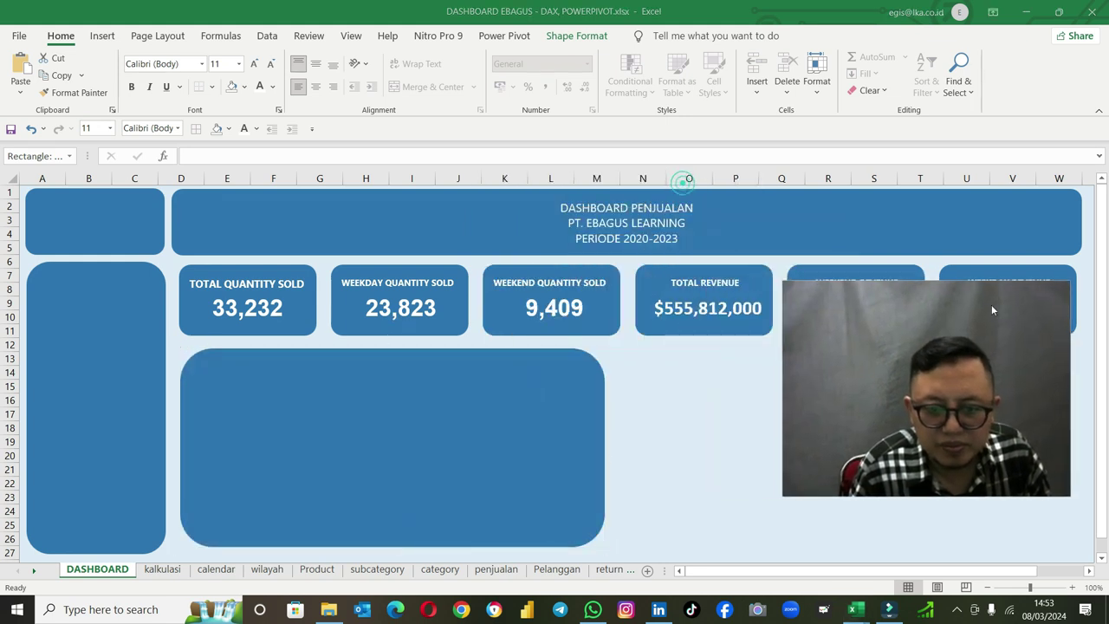
{"action": "left_click_drag", "start_coordinate": [617, 550], "coordinate": [619, 551]}
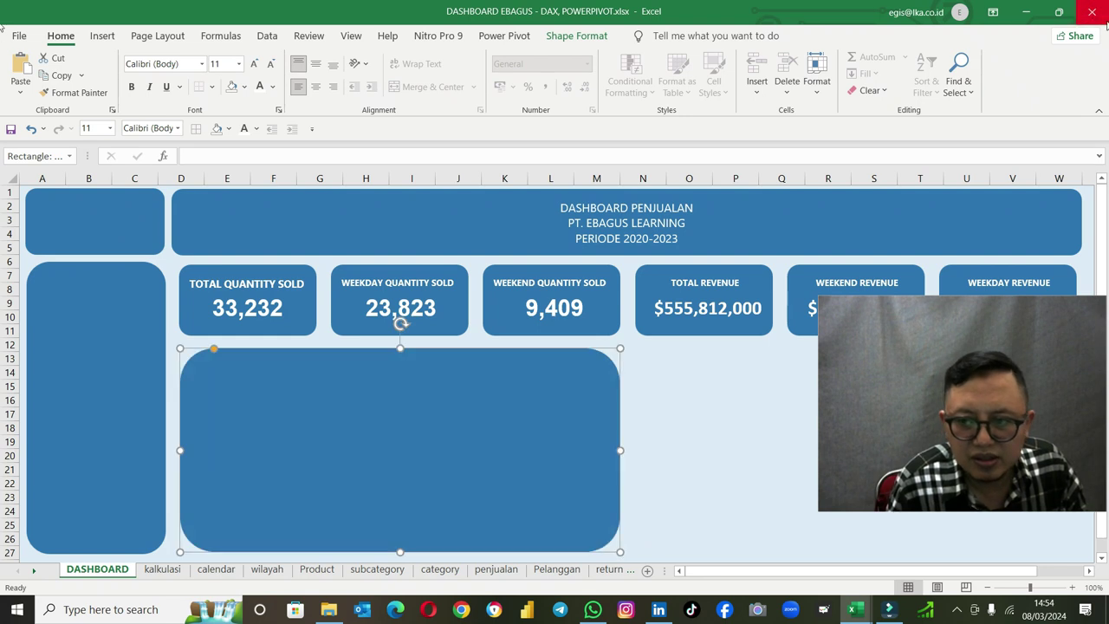
{"action": "left_click", "coordinate": [1098, 113]}
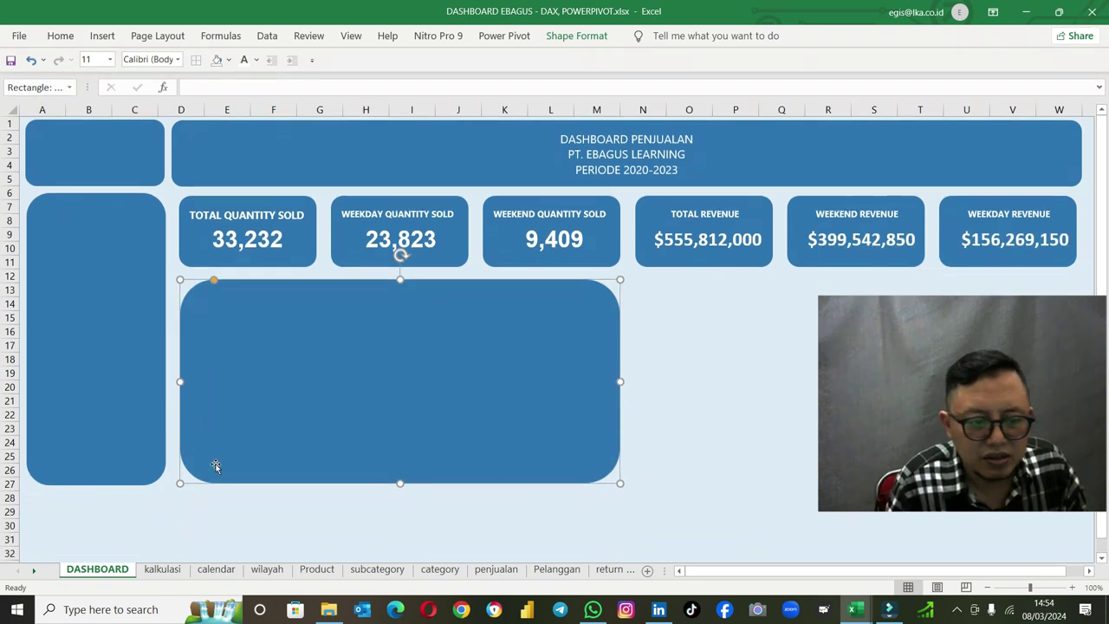
- Stretch the tall left panel and the large centre panel down to row 31
{"action": "left_click", "coordinate": [132, 435]}
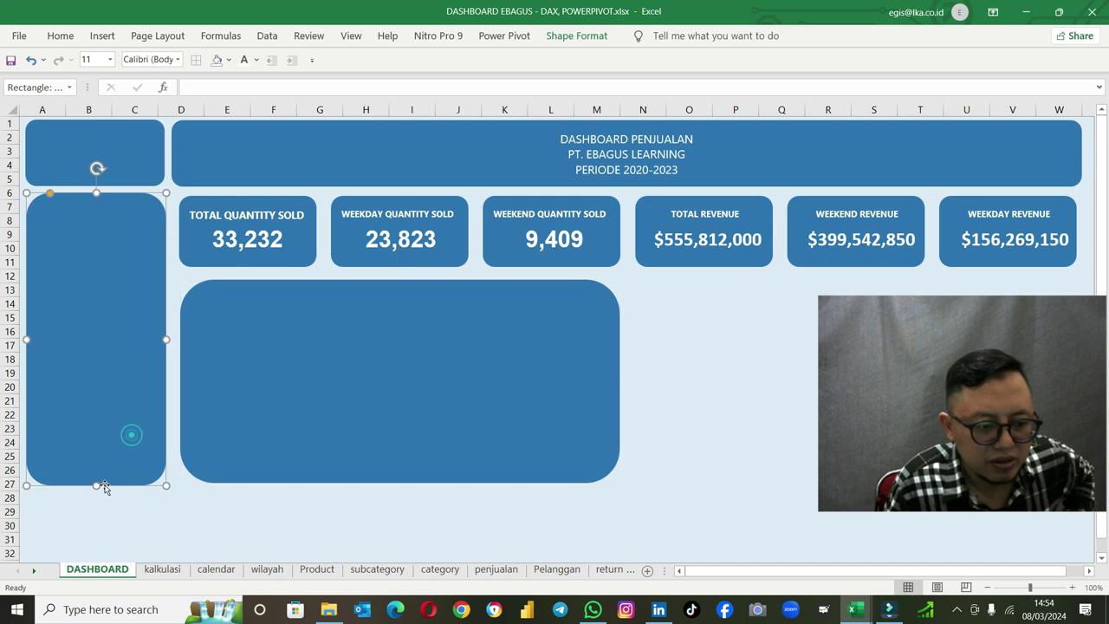
{"action": "left_click_drag", "start_coordinate": [96, 486], "coordinate": [95, 537]}
{"action": "left_click", "coordinate": [312, 459]}
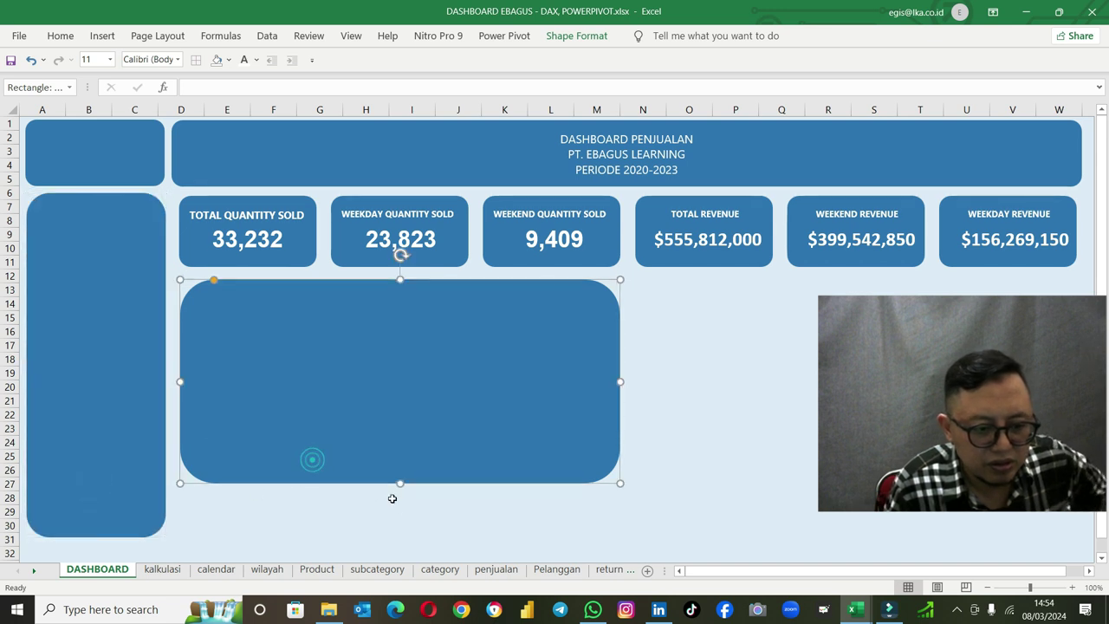
{"action": "left_click_drag", "start_coordinate": [398, 483], "coordinate": [398, 534]}
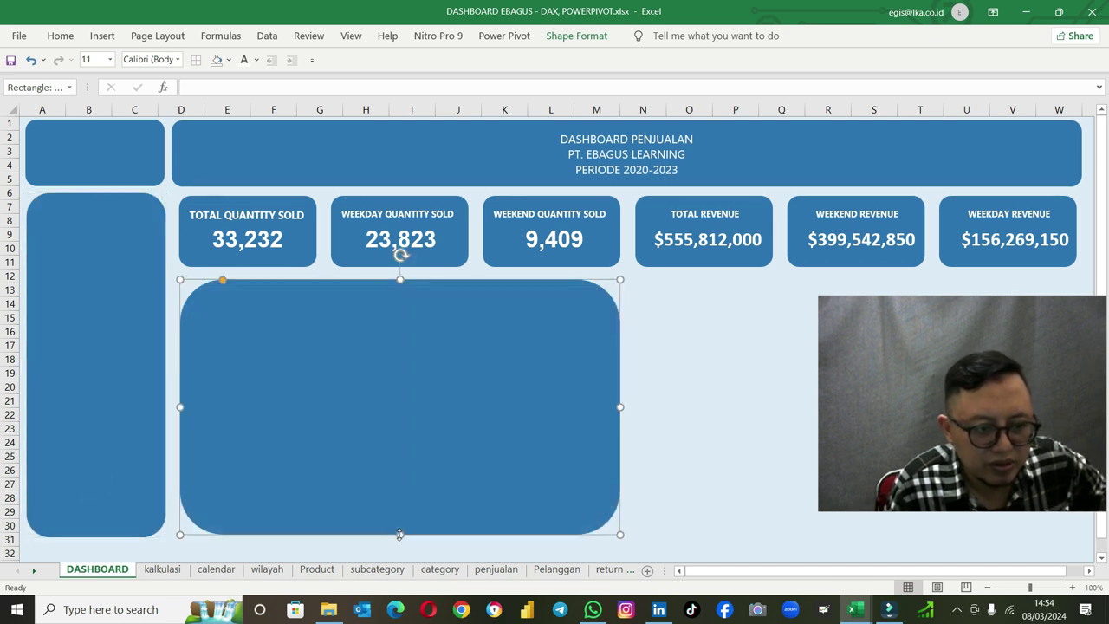
- Copy the weekday/weekend pivot chart from kalkulasi and paste it onto DASHBOARD
{"action": "left_click", "coordinate": [162, 570]}
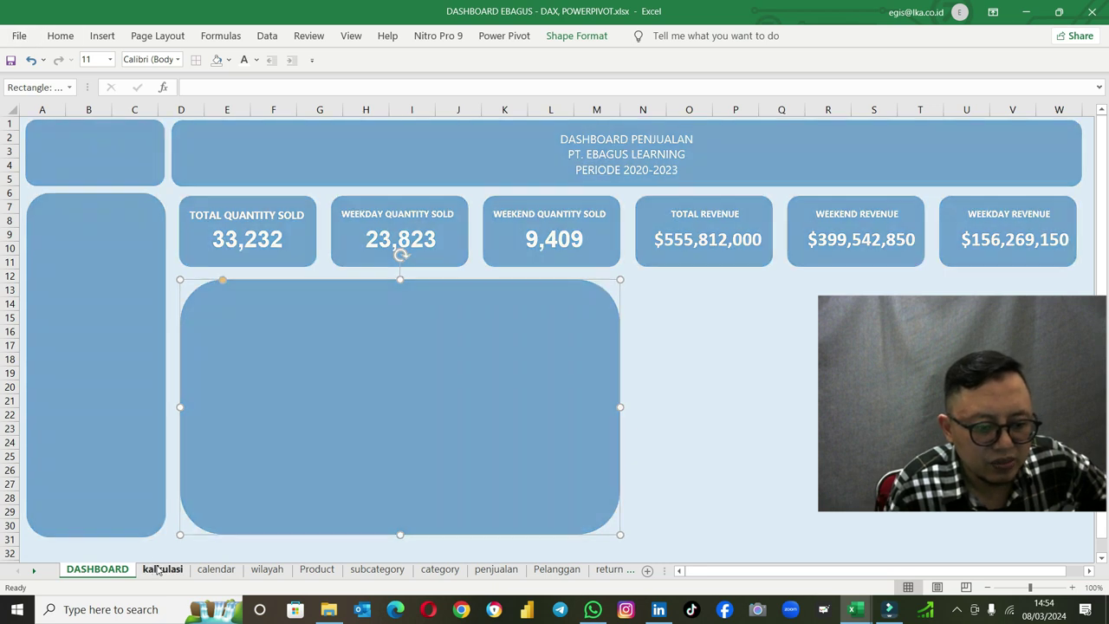
{"action": "key", "text": "Escape"}
{"action": "left_click", "coordinate": [97, 569]}
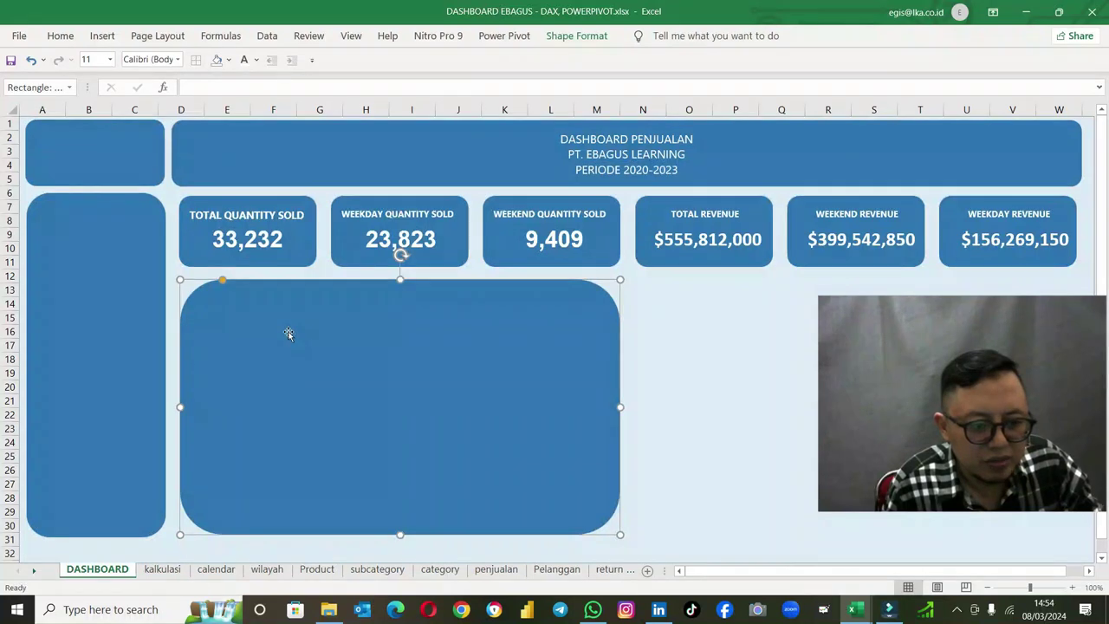
{"action": "key", "text": "ctrl+v"}
- Move and resize the pivot chart to fill the large rounded panel
{"action": "left_click_drag", "start_coordinate": [483, 318], "coordinate": [500, 335]}
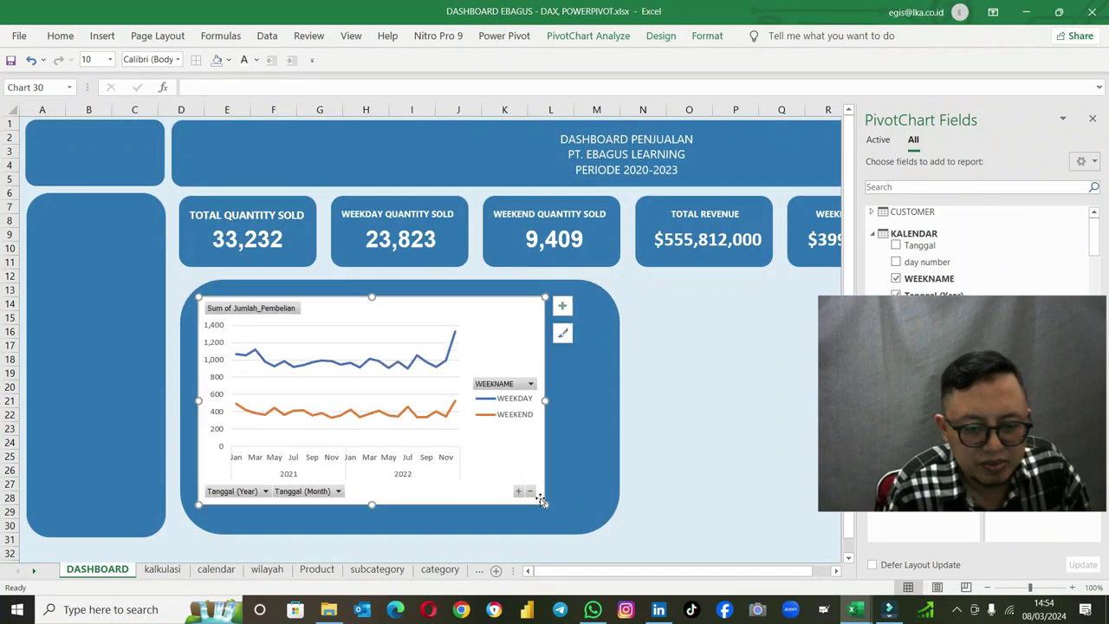
{"action": "left_click_drag", "start_coordinate": [541, 503], "coordinate": [590, 528]}
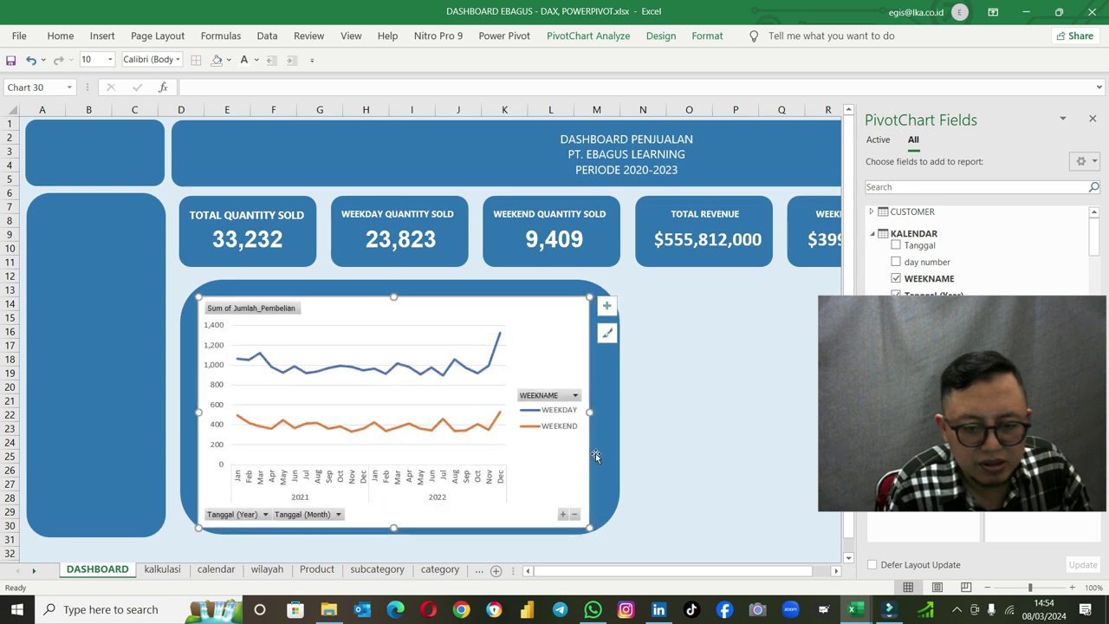
{"action": "left_click_drag", "start_coordinate": [592, 411], "coordinate": [602, 412]}
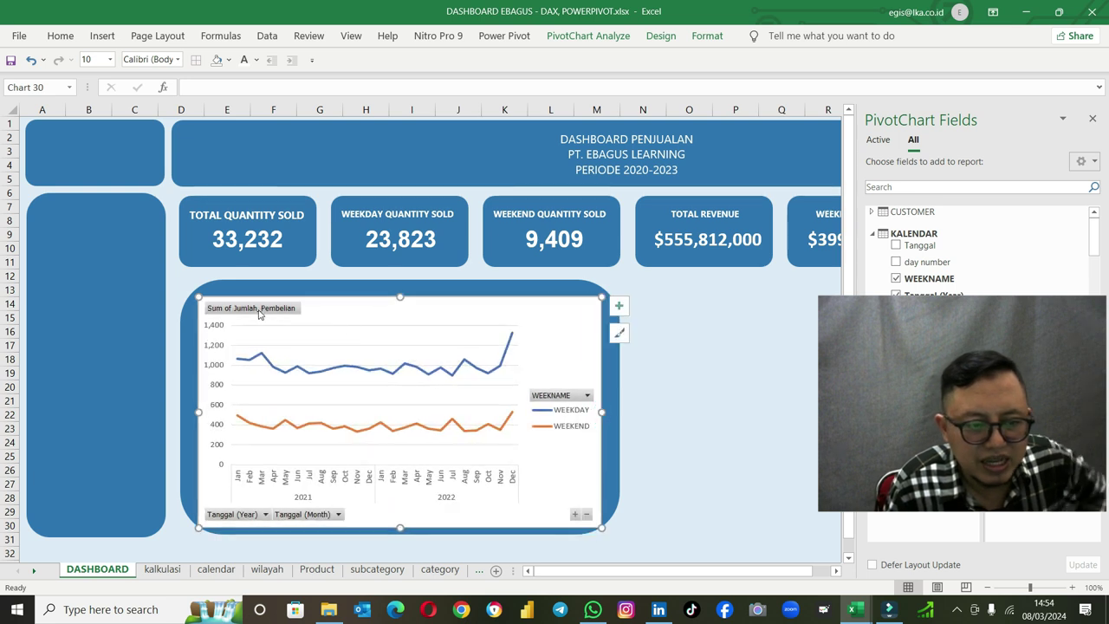
- Hide the PivotChart's field buttons so only the weekday and weekend lines show
{"action": "left_click", "coordinate": [604, 42]}
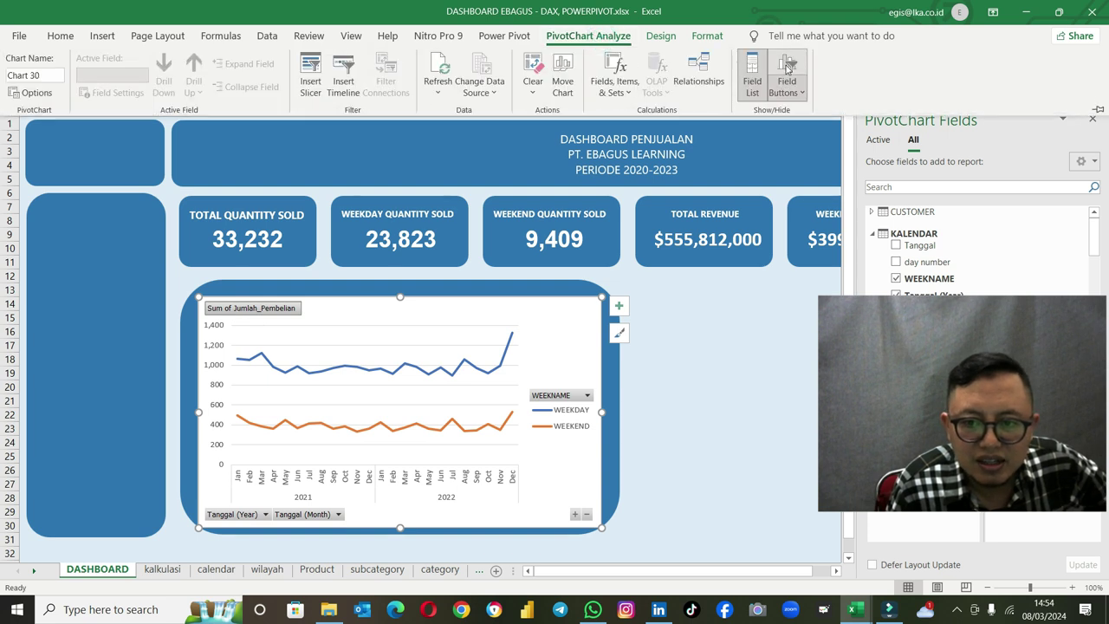
{"action": "left_click", "coordinate": [787, 67]}
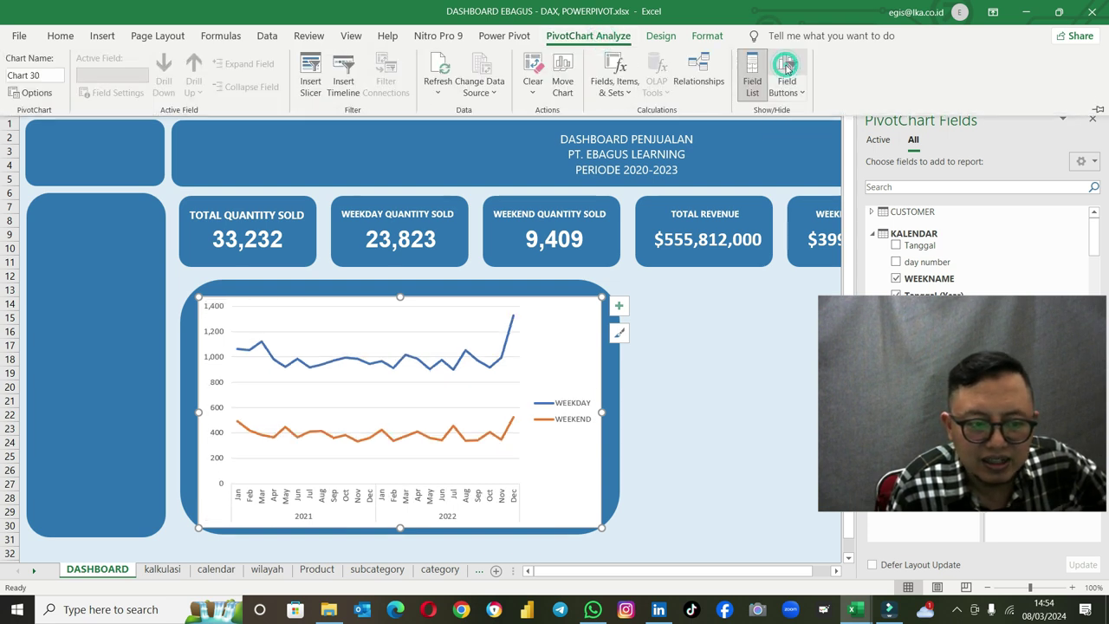
{"action": "left_click", "coordinate": [619, 307]}
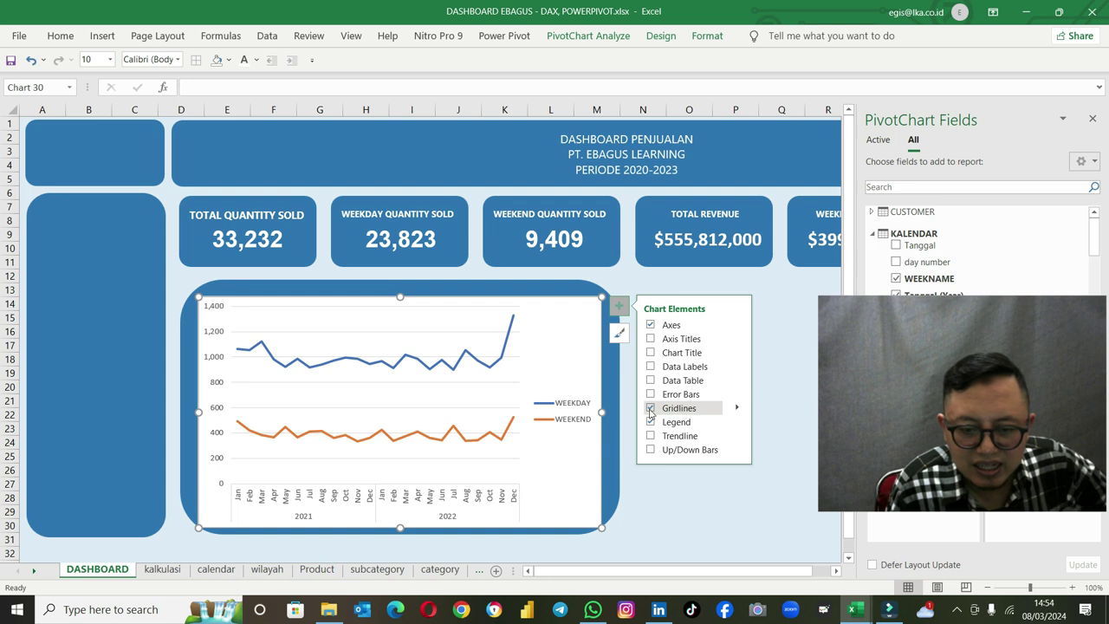
- Set the chart legend position to Top, toggling data labels on and back off
{"action": "left_click", "coordinate": [737, 422]}
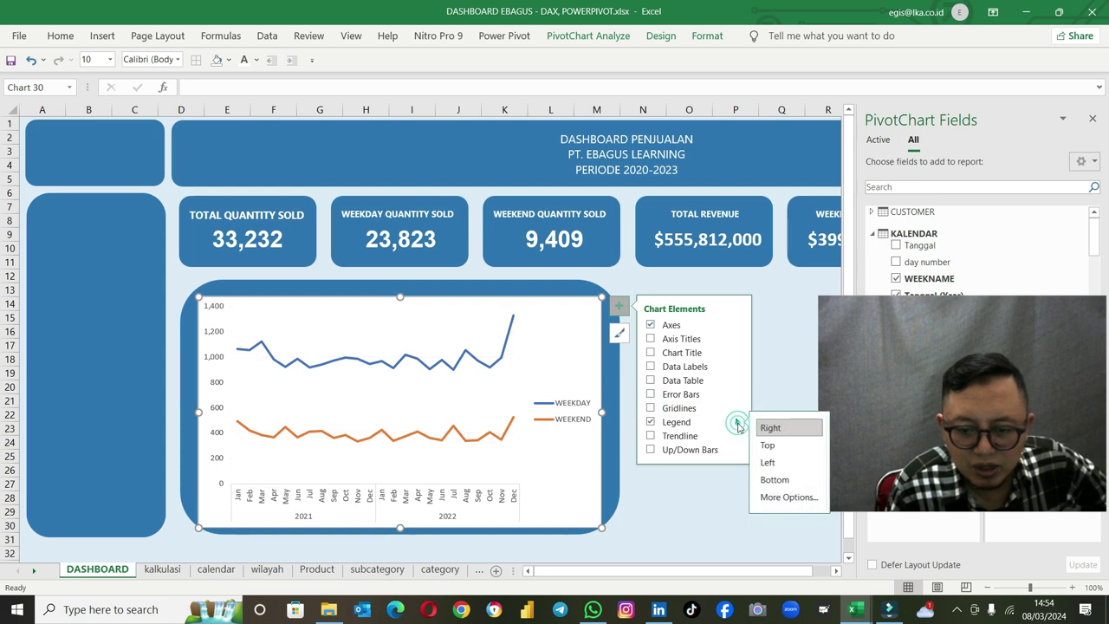
{"action": "left_click", "coordinate": [768, 445]}
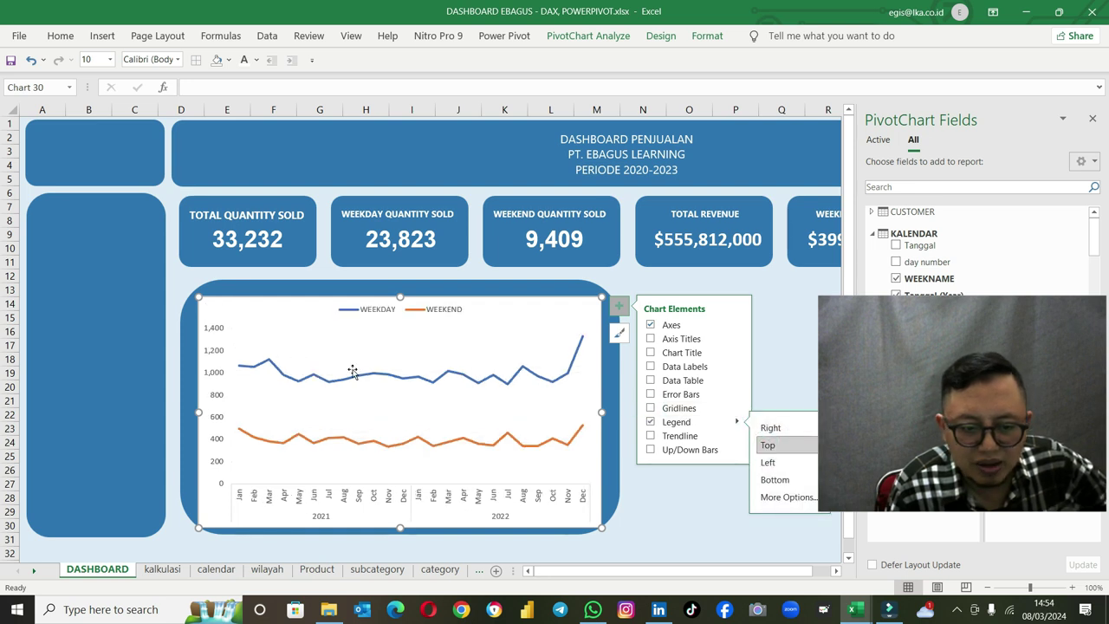
{"action": "left_click", "coordinate": [652, 368]}
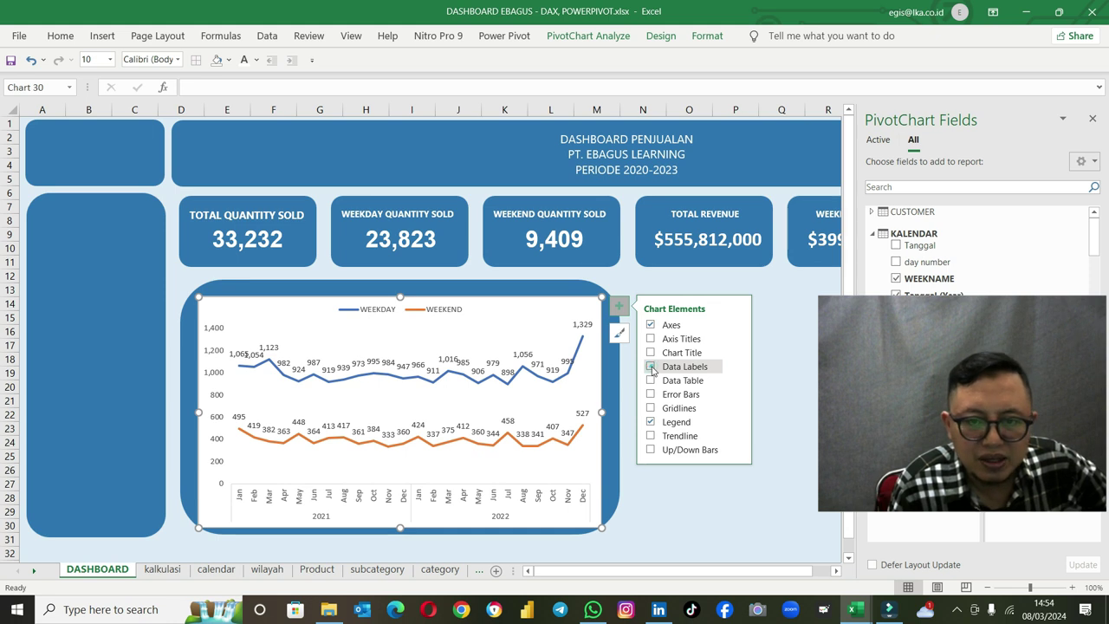
{"action": "left_click", "coordinate": [651, 367]}
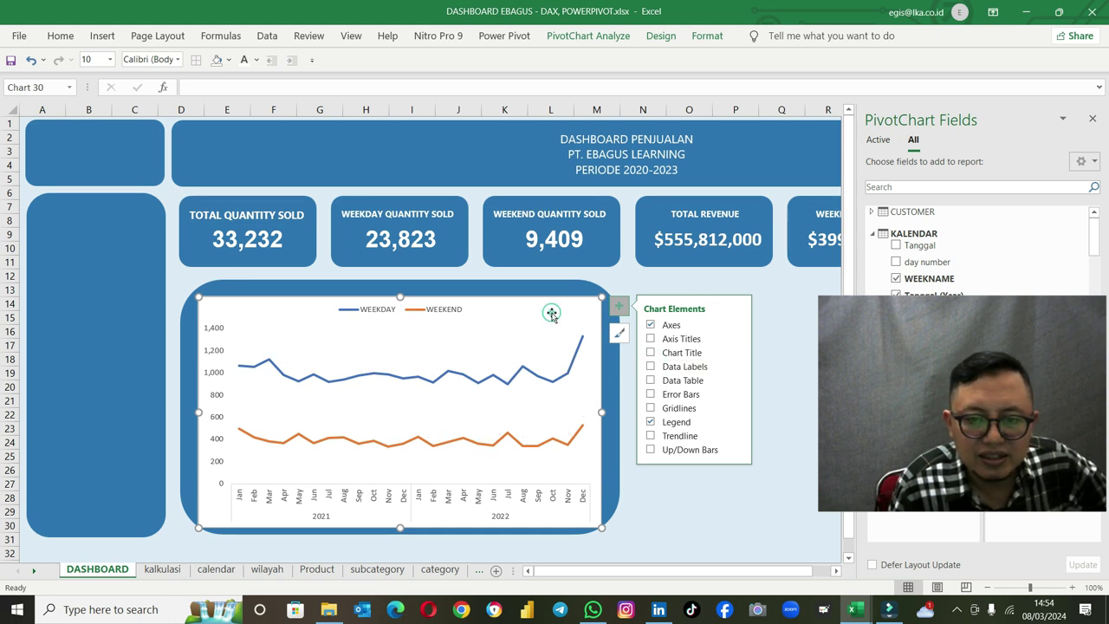
- Change the chart type from line to Area
{"action": "left_click", "coordinate": [661, 39]}
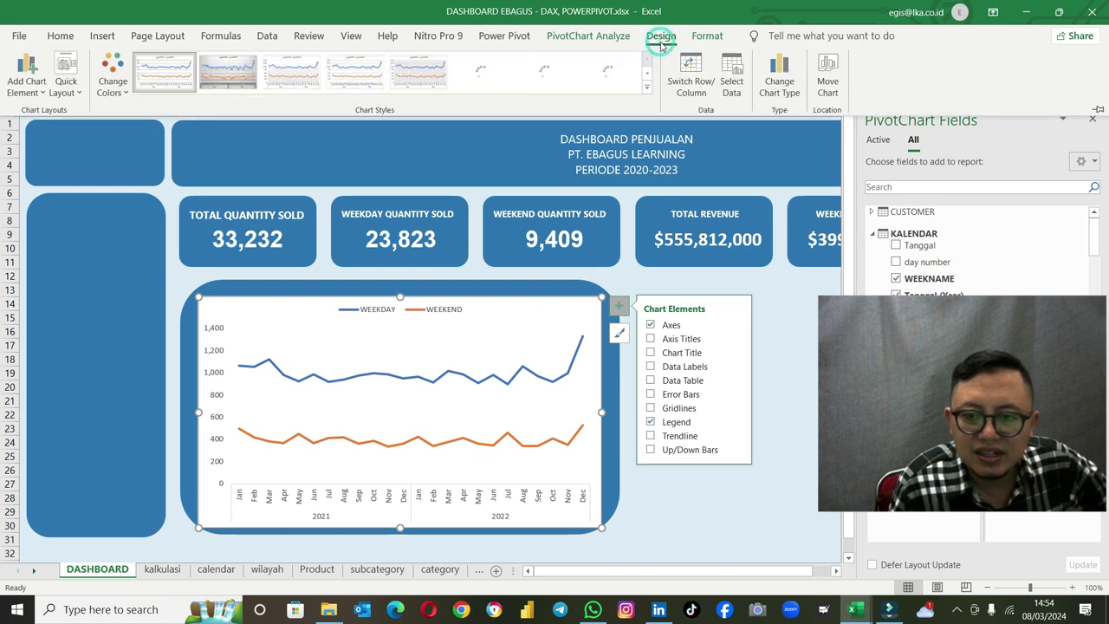
{"action": "left_click", "coordinate": [774, 84]}
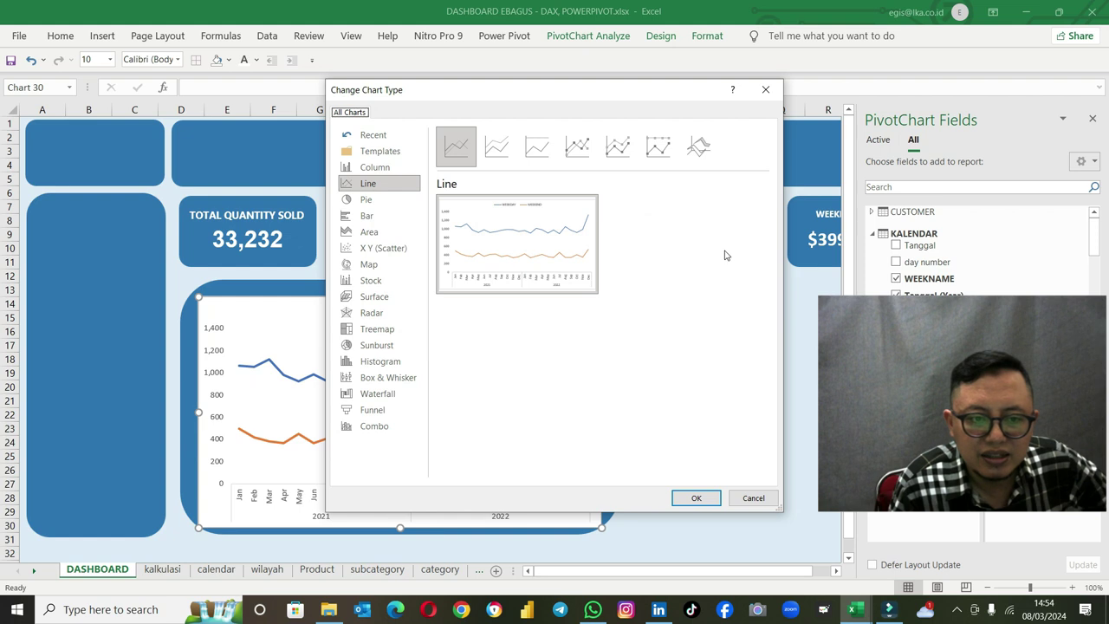
{"action": "left_click", "coordinate": [372, 233]}
{"action": "mouse_move", "coordinate": [517, 244]}
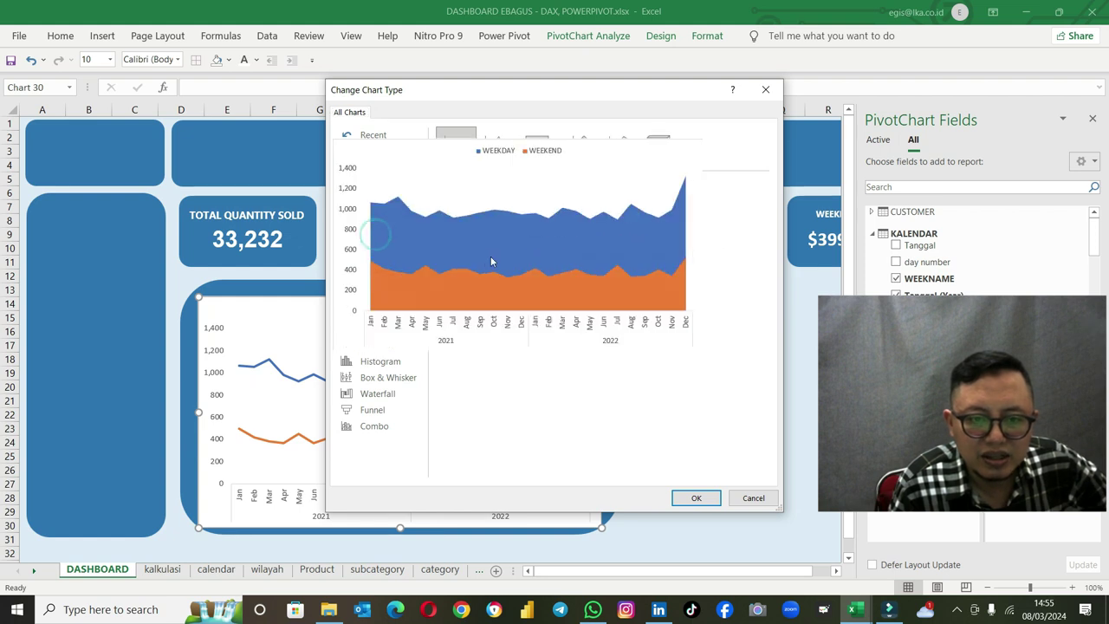
{"action": "left_click", "coordinate": [696, 500]}
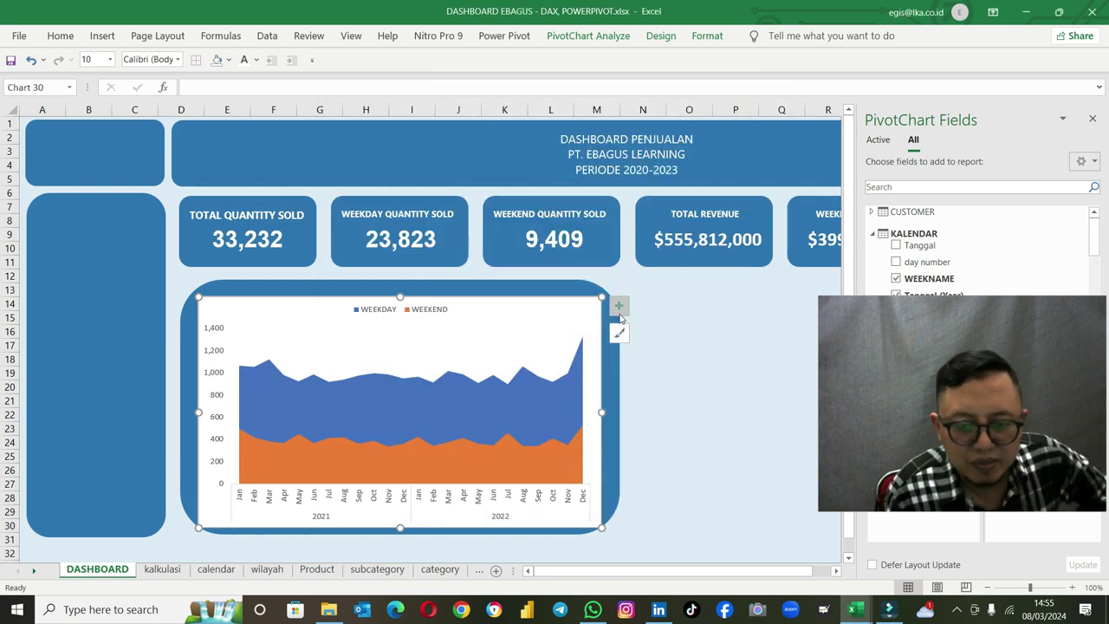
{"action": "left_click", "coordinate": [619, 307]}
- Turn on data labels for the area chart
{"action": "left_click", "coordinate": [652, 367]}
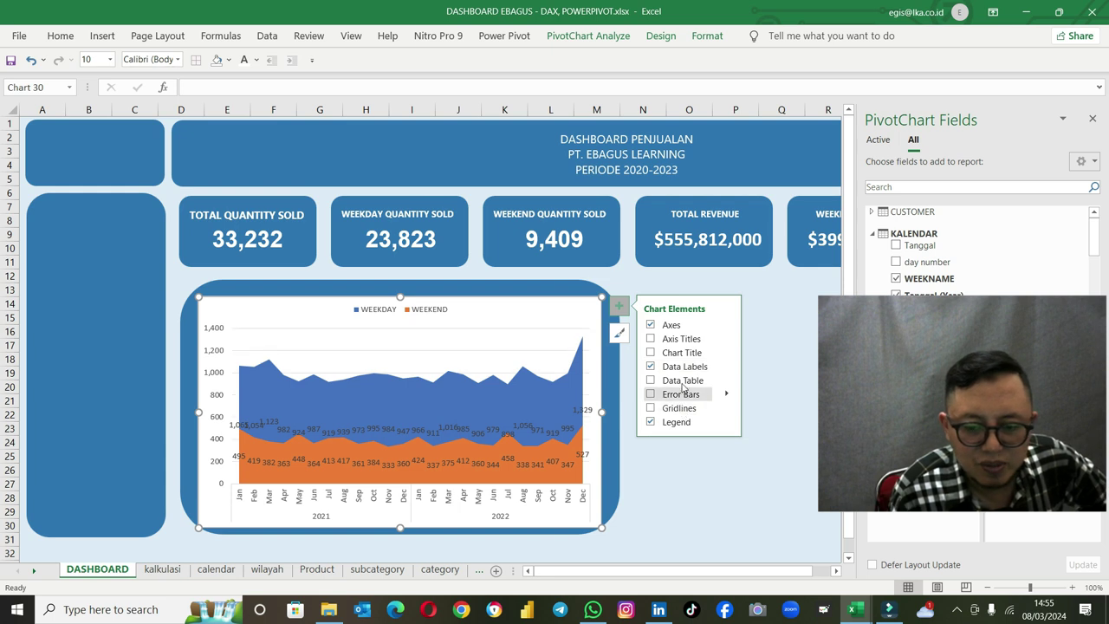
{"action": "left_click", "coordinate": [750, 470]}
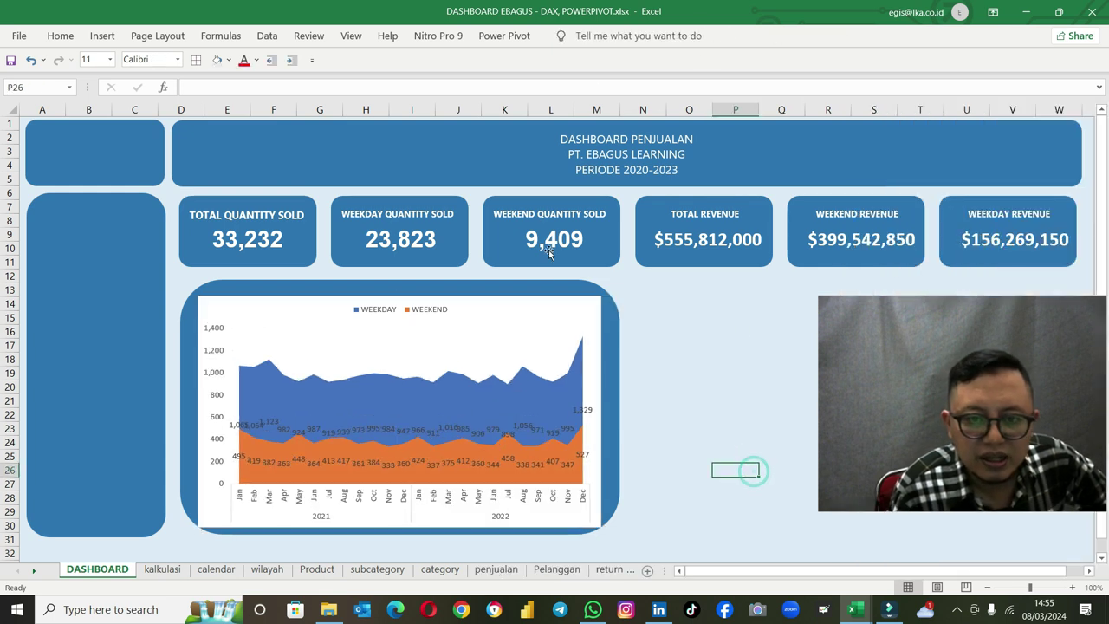
{"action": "left_click", "coordinate": [548, 307]}
- Apply the dark chart Style 2 from the Chart Styles gallery
{"action": "left_click", "coordinate": [661, 36]}
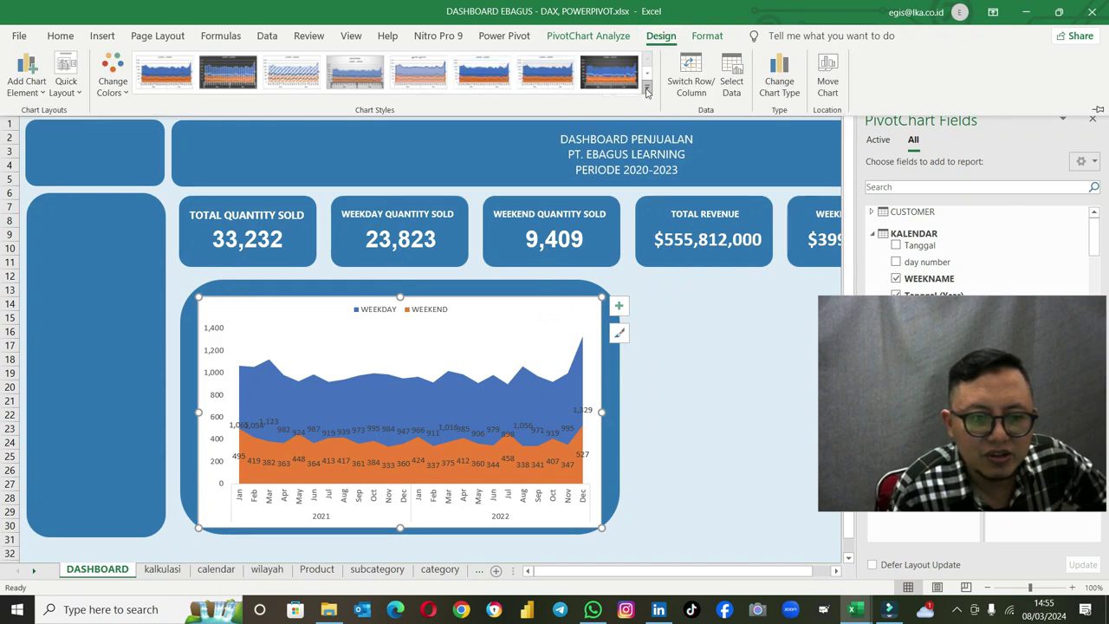
{"action": "left_click", "coordinate": [647, 87]}
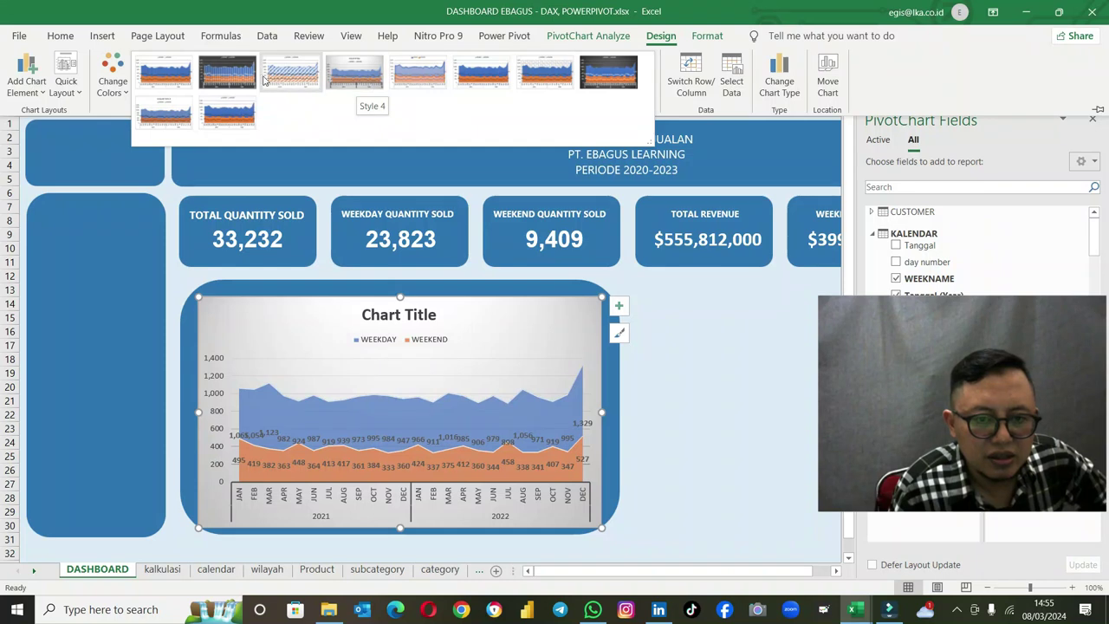
{"action": "left_click", "coordinate": [232, 77]}
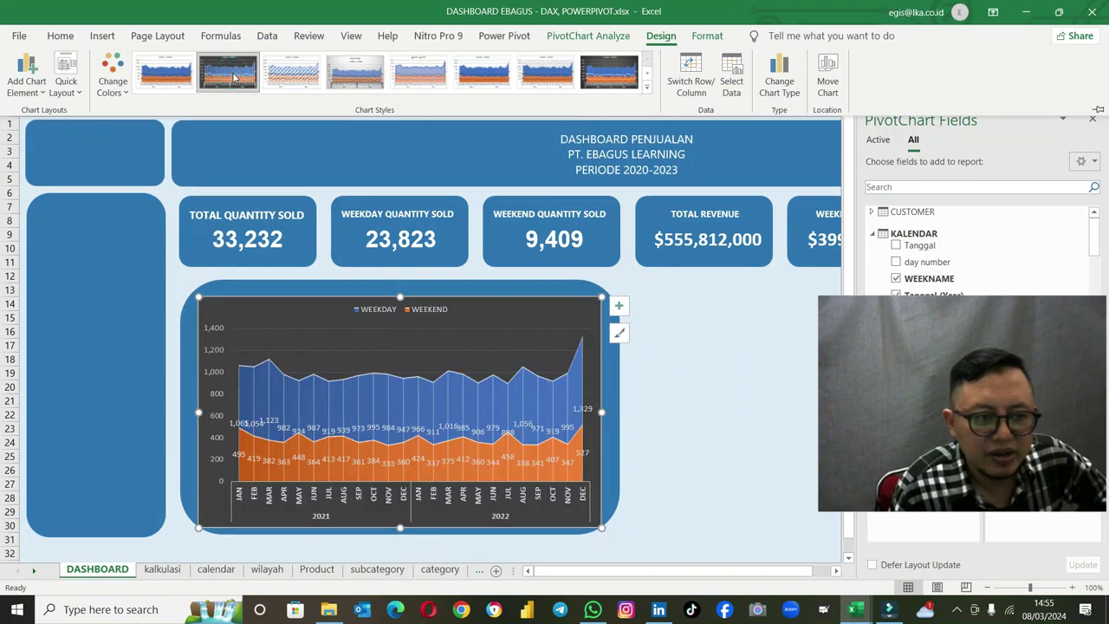
- Set the Chart Area fill to No fill so the panel shows through
{"action": "left_click", "coordinate": [707, 36]}
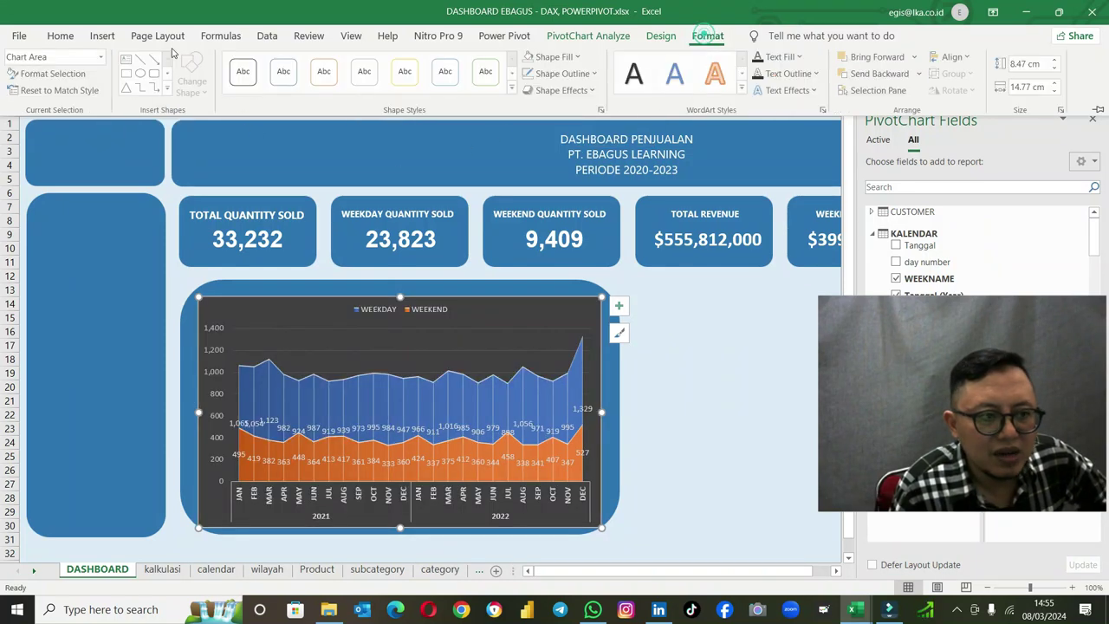
{"action": "left_click", "coordinate": [87, 75]}
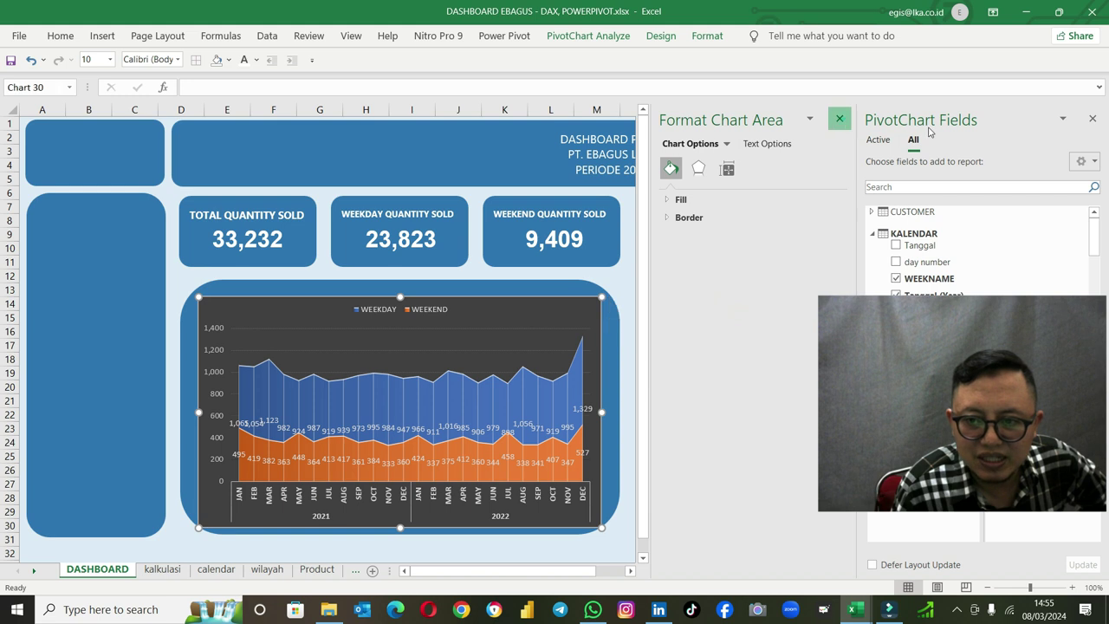
{"action": "left_click", "coordinate": [840, 119]}
{"action": "left_click", "coordinate": [1093, 119]}
{"action": "left_click", "coordinate": [617, 307]}
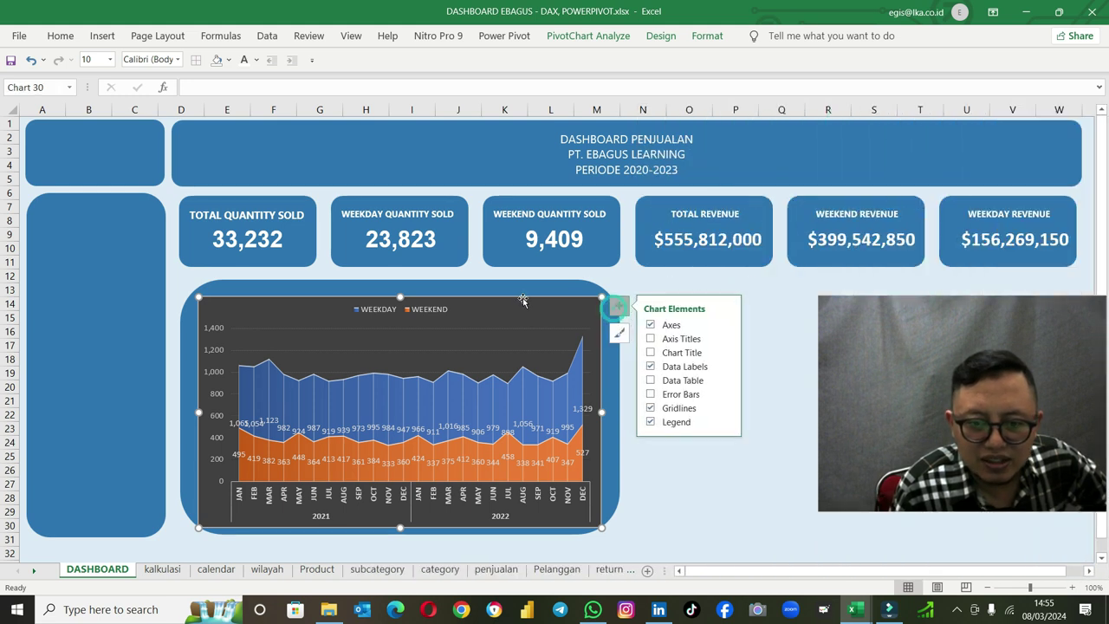
{"action": "left_click", "coordinate": [692, 42]}
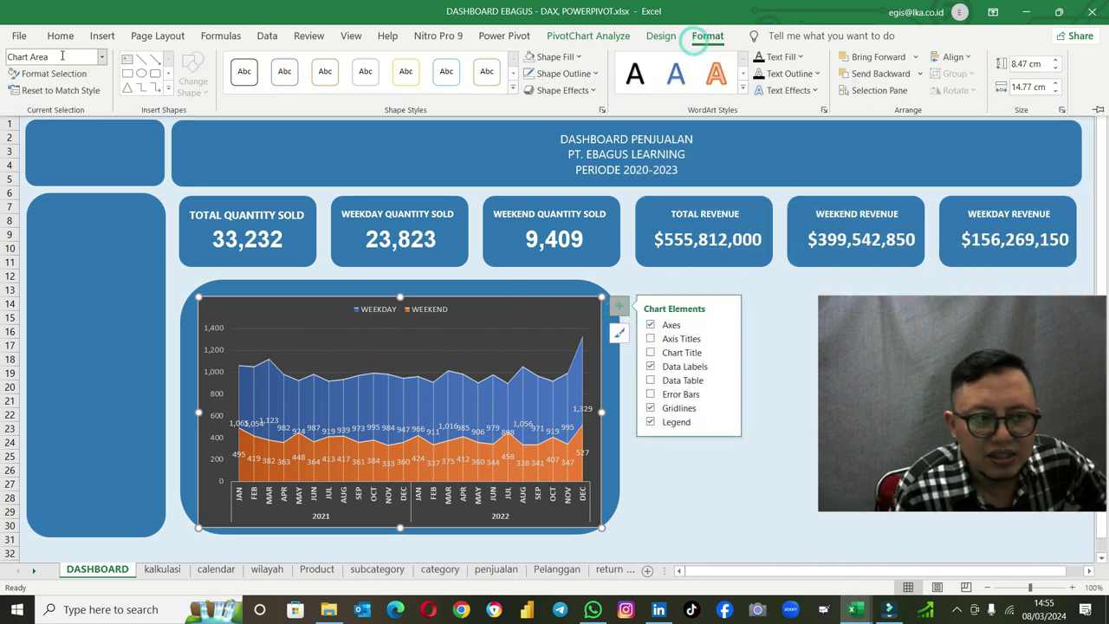
{"action": "left_click", "coordinate": [102, 56]}
{"action": "left_click", "coordinate": [102, 59]}
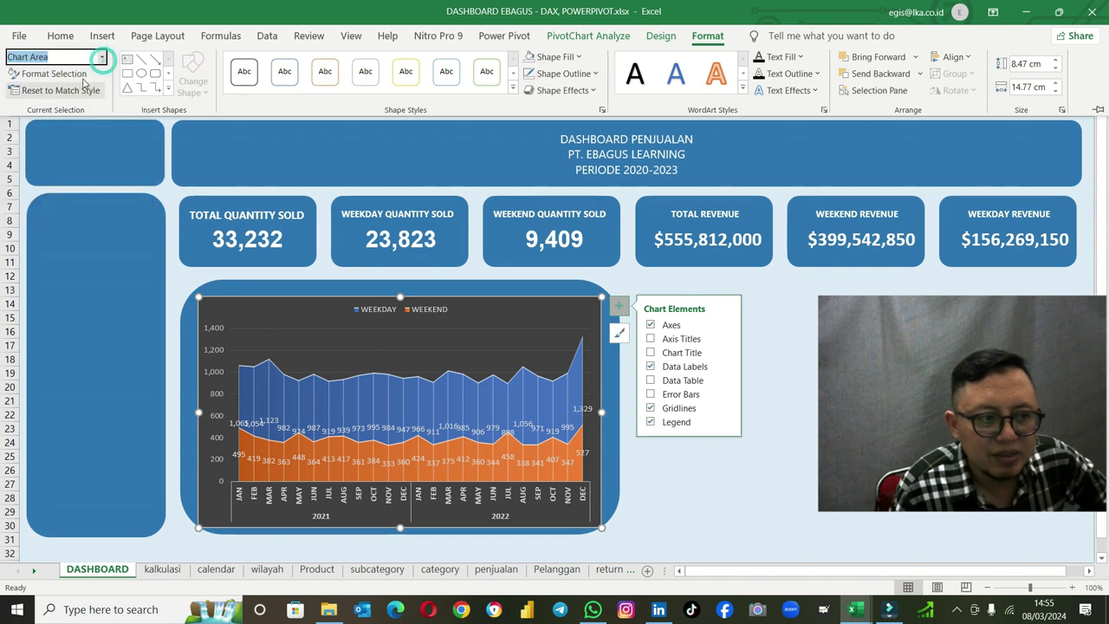
{"action": "left_click", "coordinate": [53, 73]}
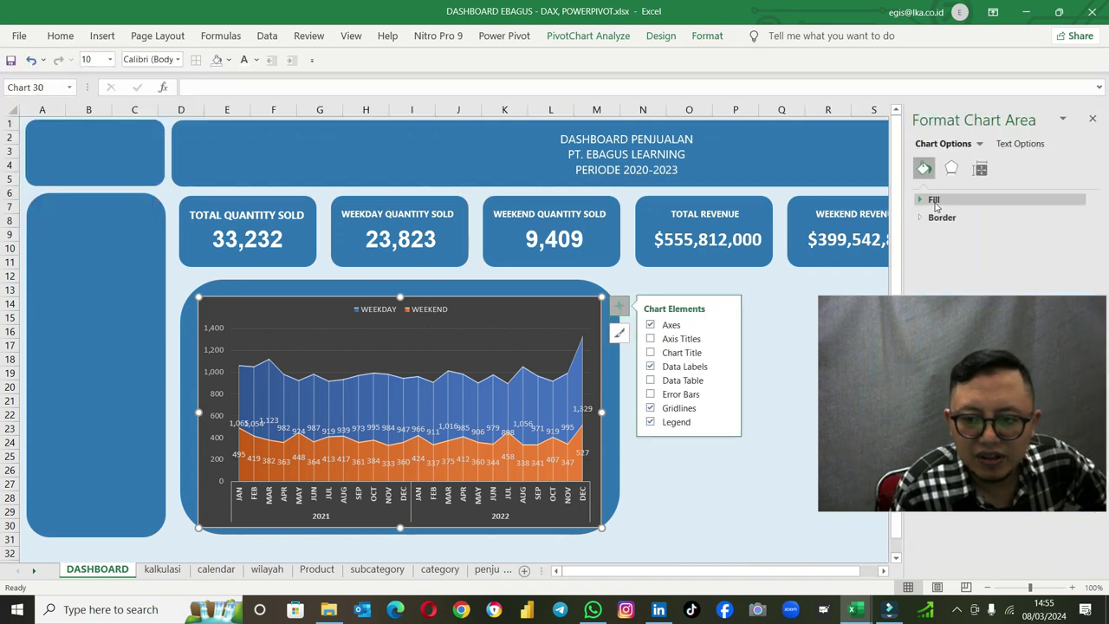
{"action": "left_click", "coordinate": [927, 200]}
{"action": "left_click", "coordinate": [933, 222]}
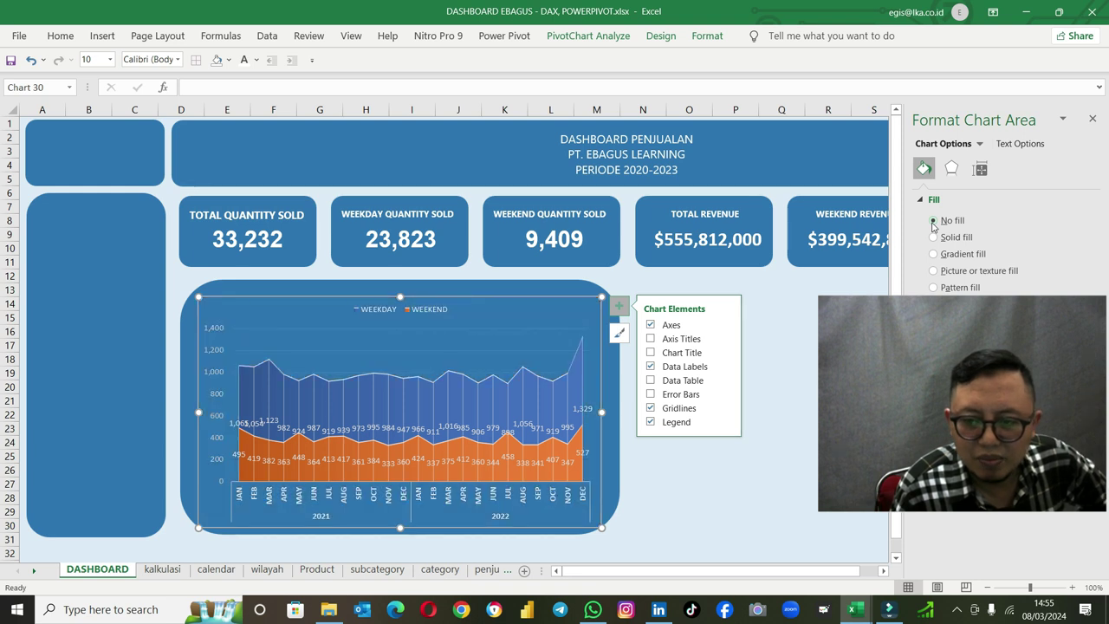
- Set the chart border to No line and remove the gridlines
{"action": "left_click", "coordinate": [970, 320]}
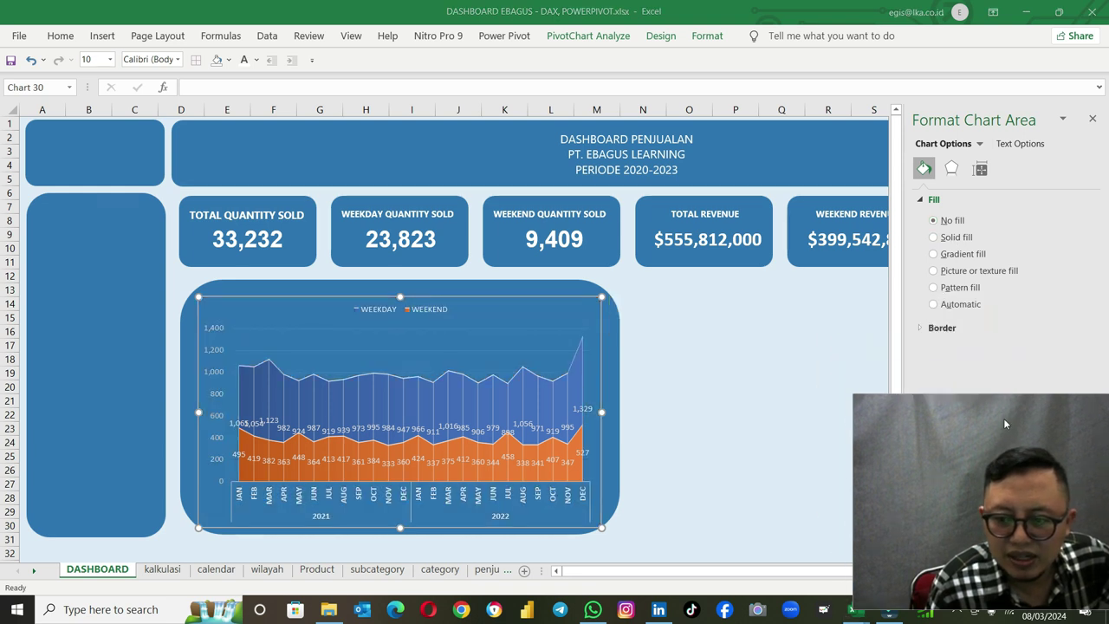
{"action": "left_click", "coordinate": [920, 328]}
{"action": "left_click", "coordinate": [933, 349]}
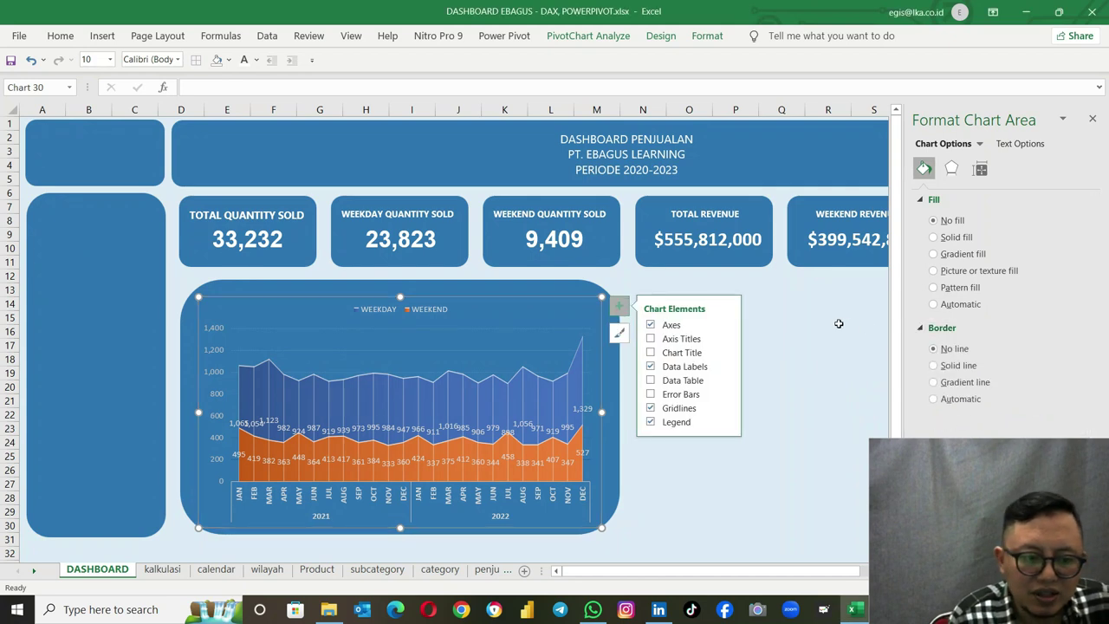
{"action": "left_click", "coordinate": [650, 408]}
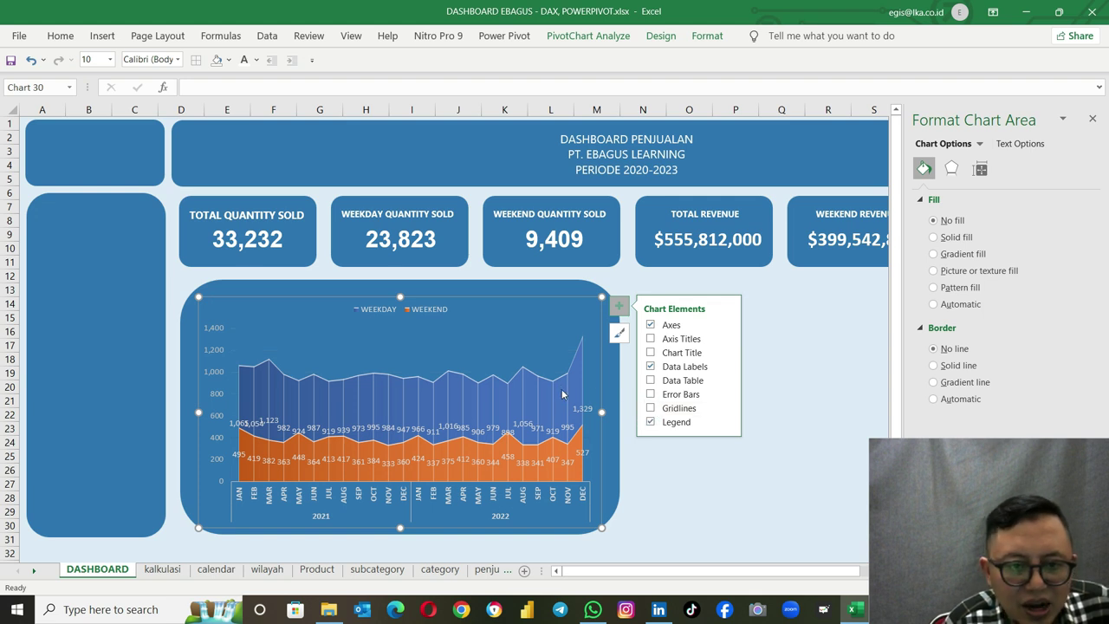
{"action": "left_click", "coordinate": [662, 36]}
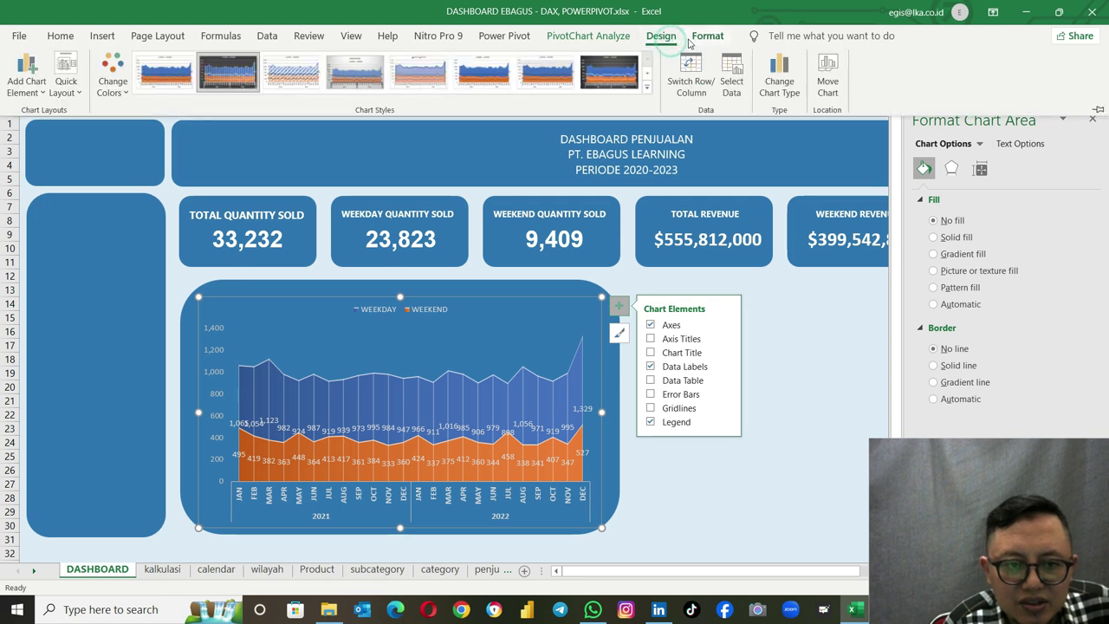
- Apply Colorful Palette 3 (orange and yellow) to the area chart and turn off its data labels
{"action": "left_click", "coordinate": [112, 79]}
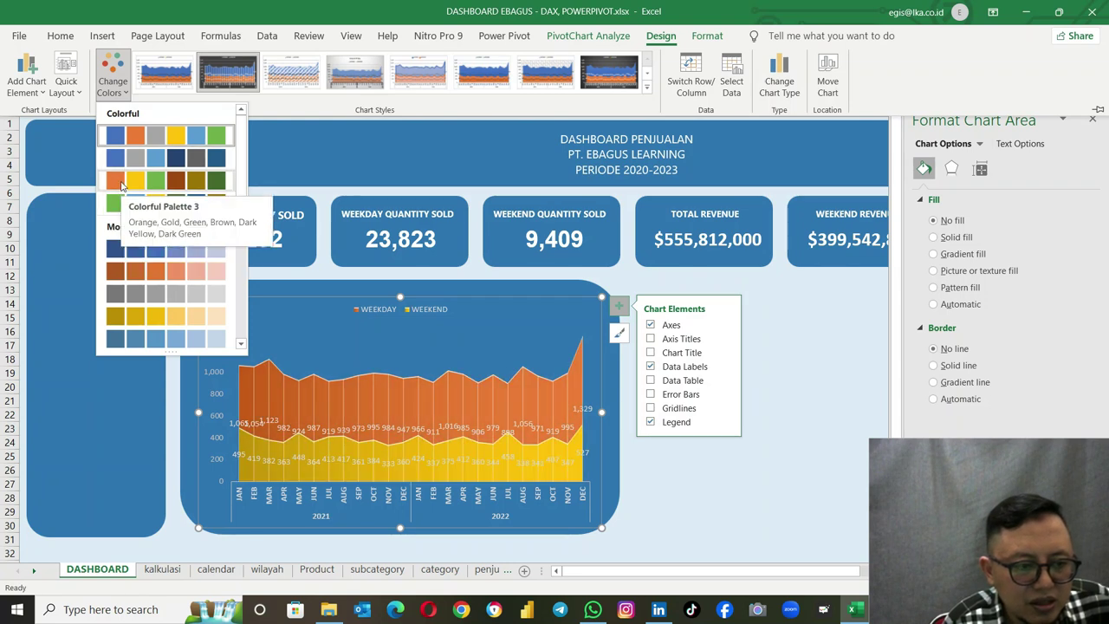
{"action": "left_click", "coordinate": [121, 185]}
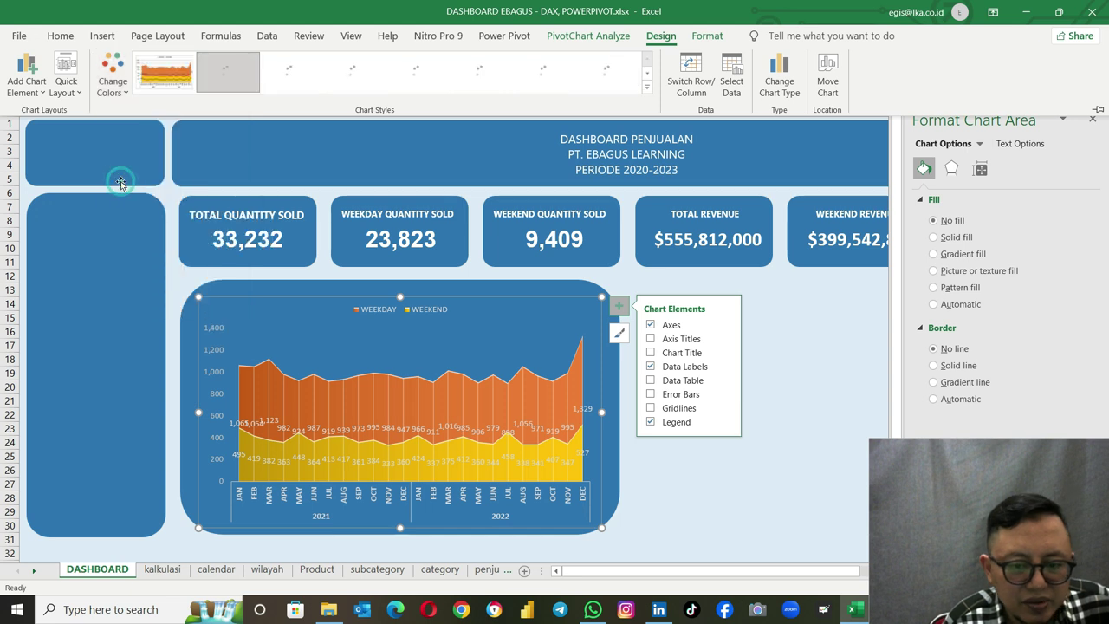
{"action": "left_click", "coordinate": [651, 366]}
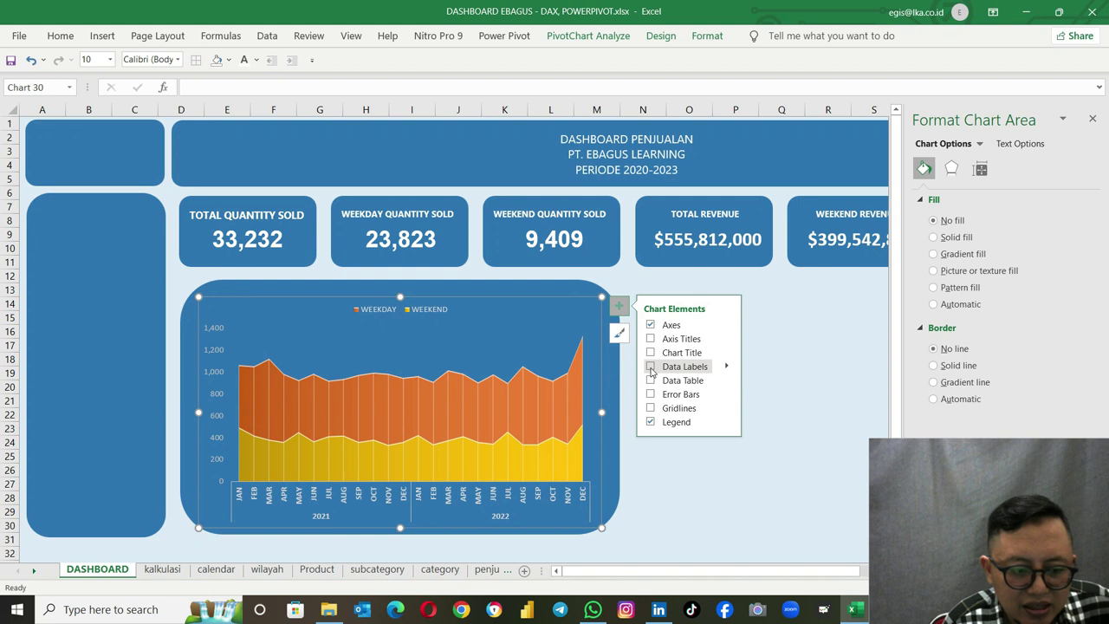
{"action": "left_click", "coordinate": [729, 462]}
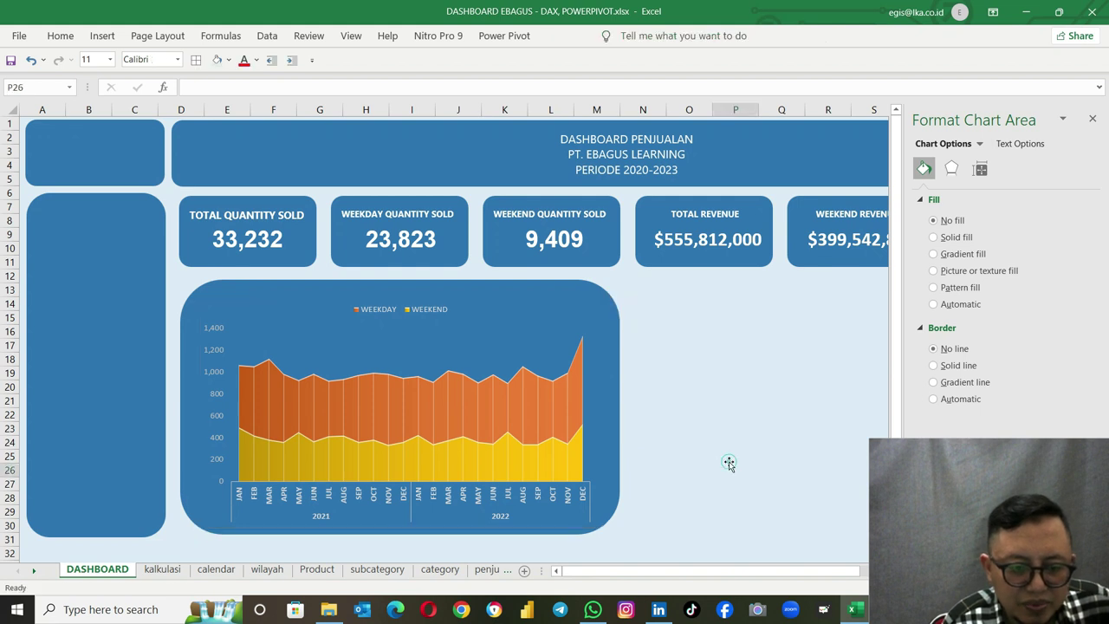
- Edit the header's period text from 2020-2023 to read PERIODE 2021-2022
{"action": "left_click", "coordinate": [564, 357]}
{"action": "left_click", "coordinate": [687, 383]}
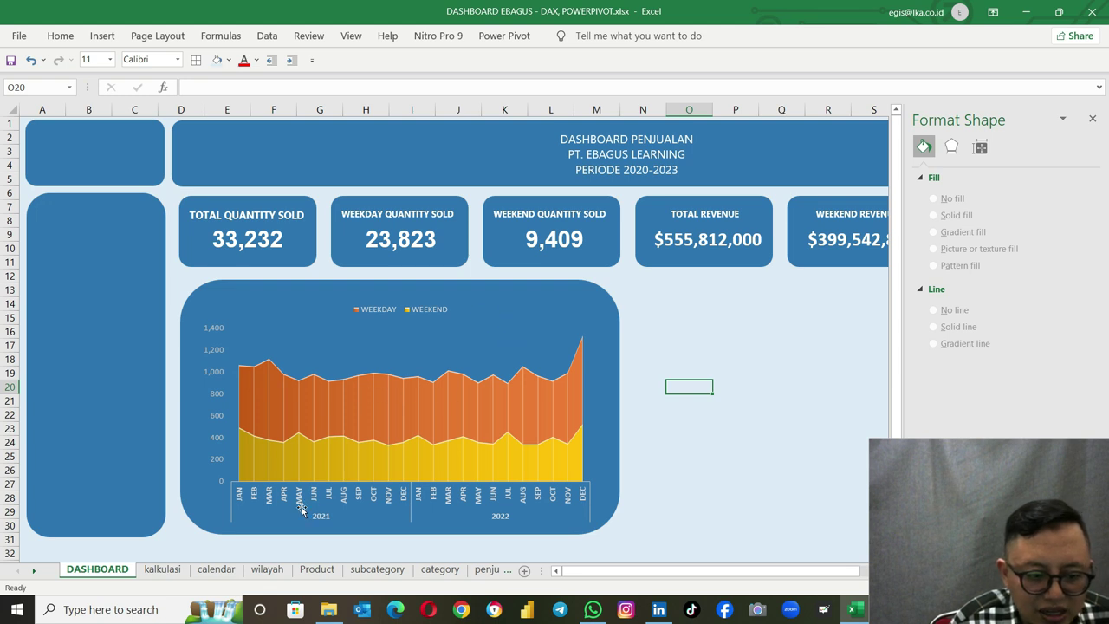
{"action": "left_click", "coordinate": [654, 169]}
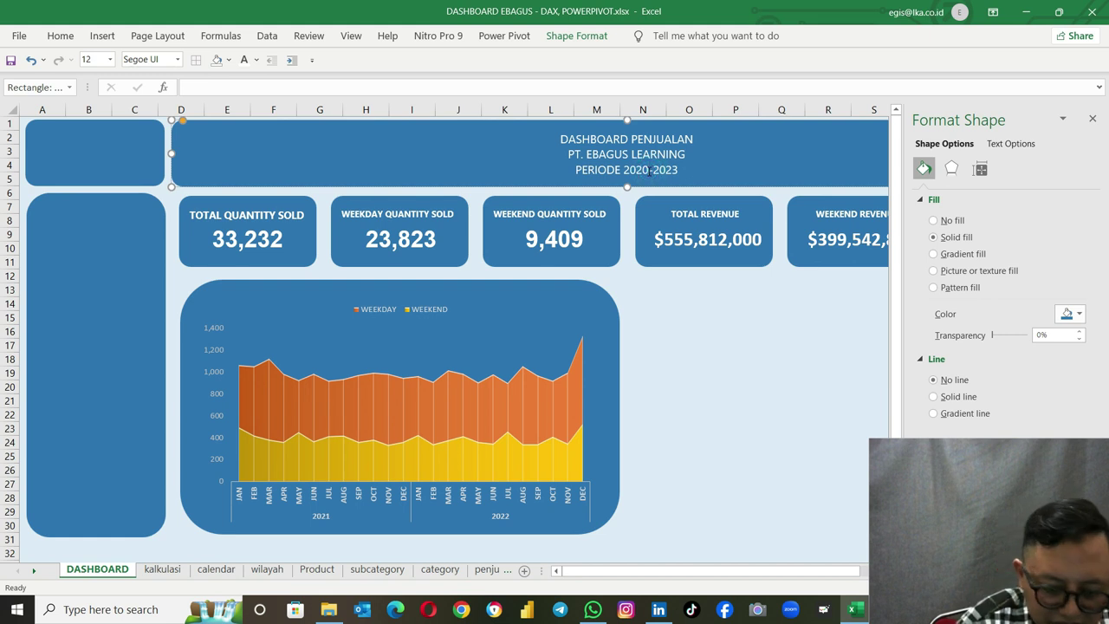
{"action": "key", "text": "BackSpace"}
{"action": "type", "text": "1"}
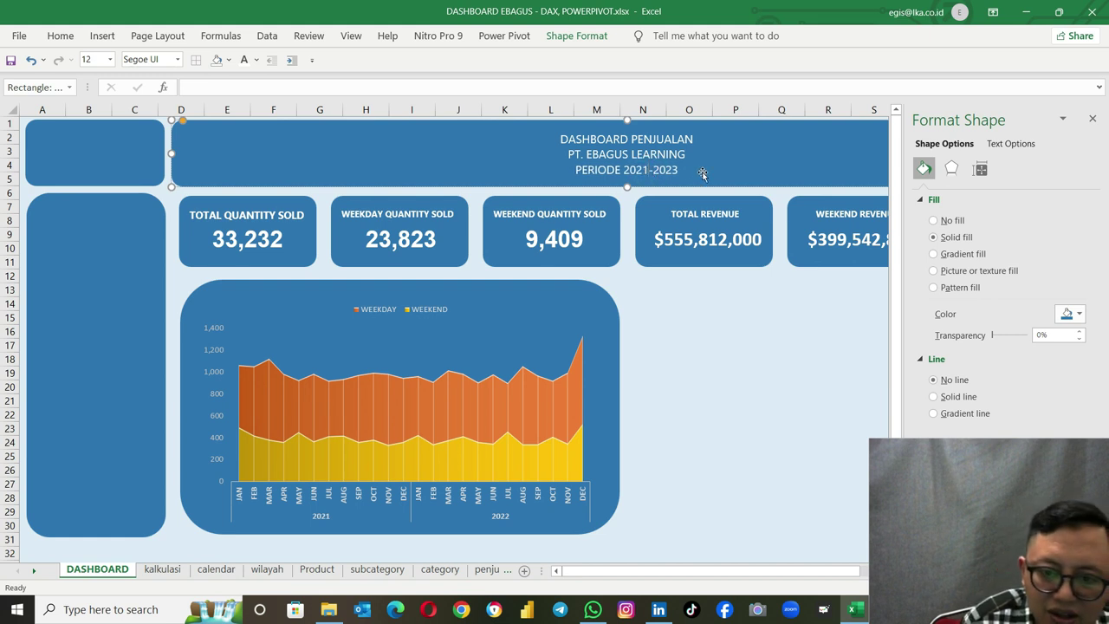
{"action": "key", "text": "BackSpace"}
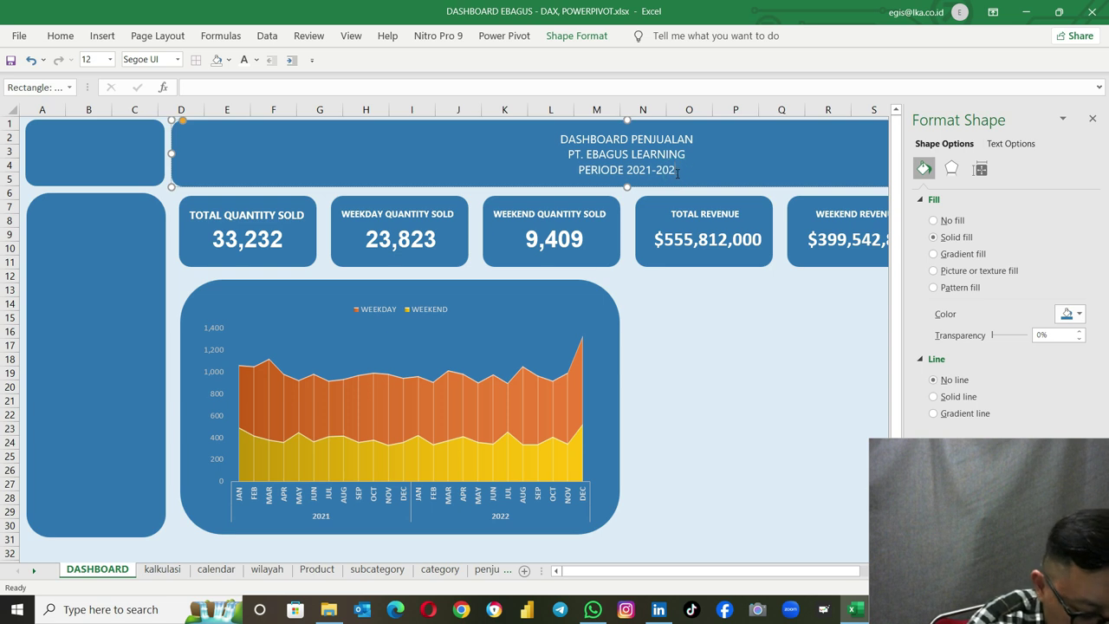
{"action": "type", "text": "2"}
{"action": "left_click", "coordinate": [684, 303]}
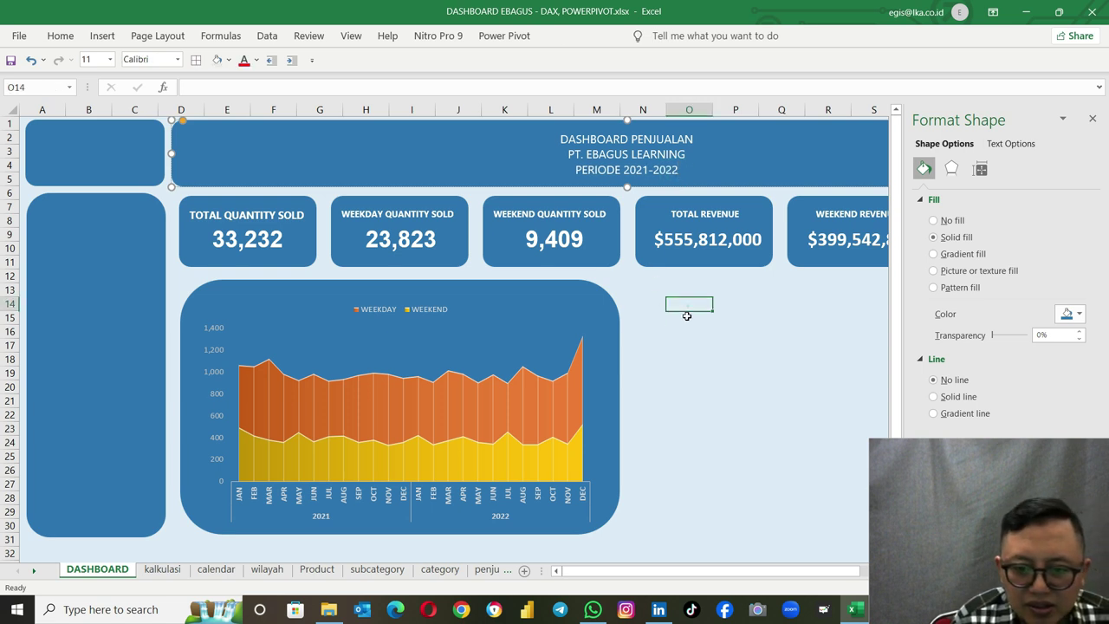
{"action": "left_click", "coordinate": [1093, 121]}
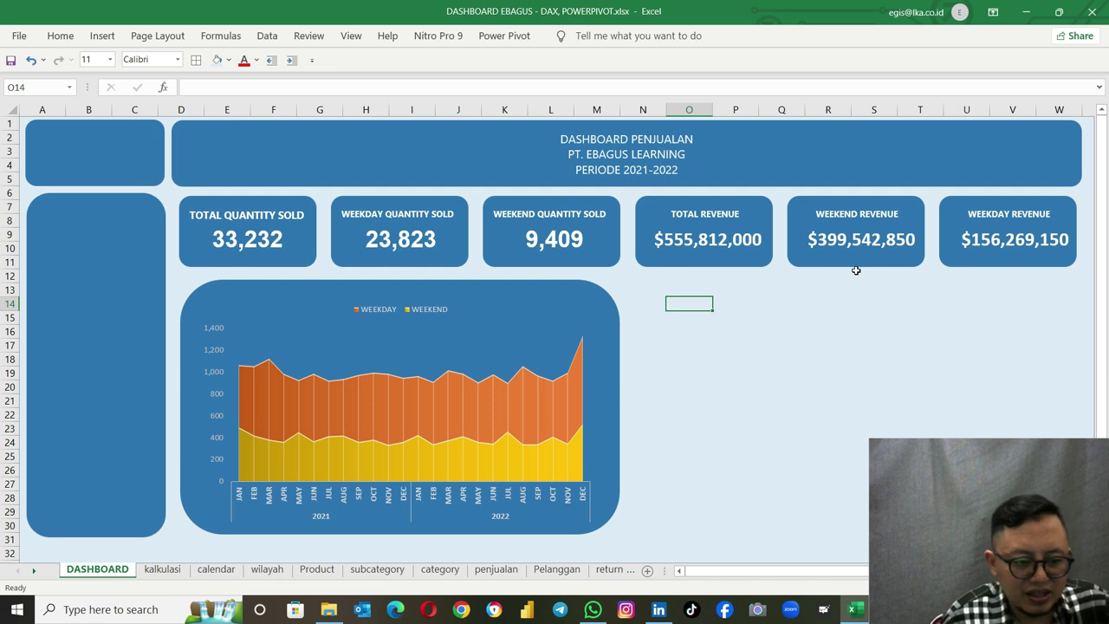
- On the kalkulasi sheet, copy the summary pivot A1:D6 and paste it at G15
{"action": "left_click", "coordinate": [163, 569]}
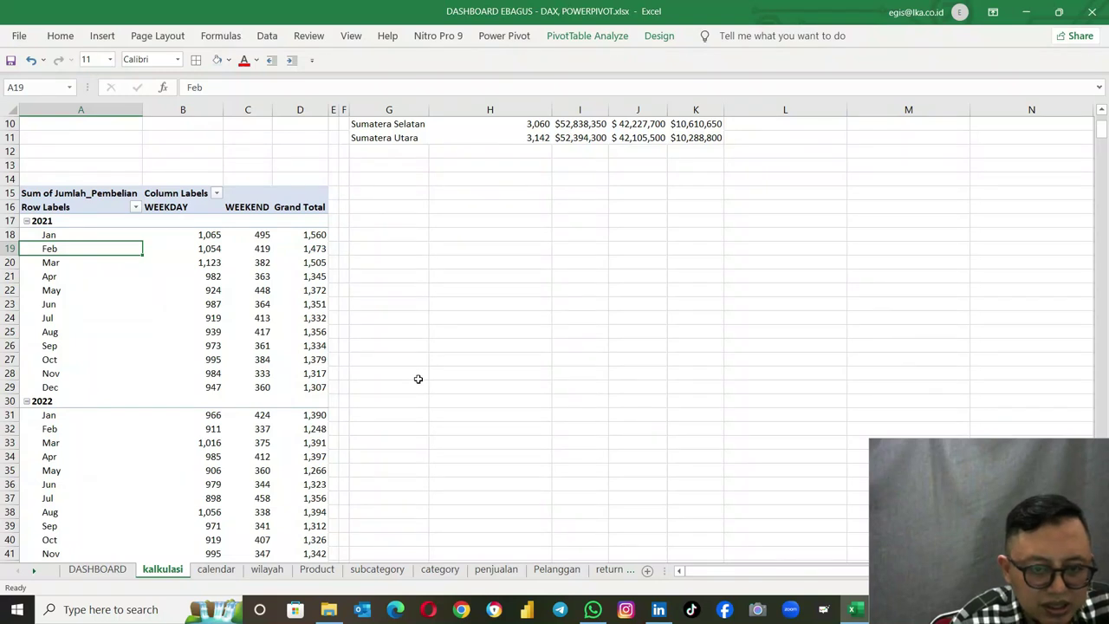
{"action": "scroll", "coordinate": [418, 379], "scroll_direction": "up", "scroll_amount": 3}
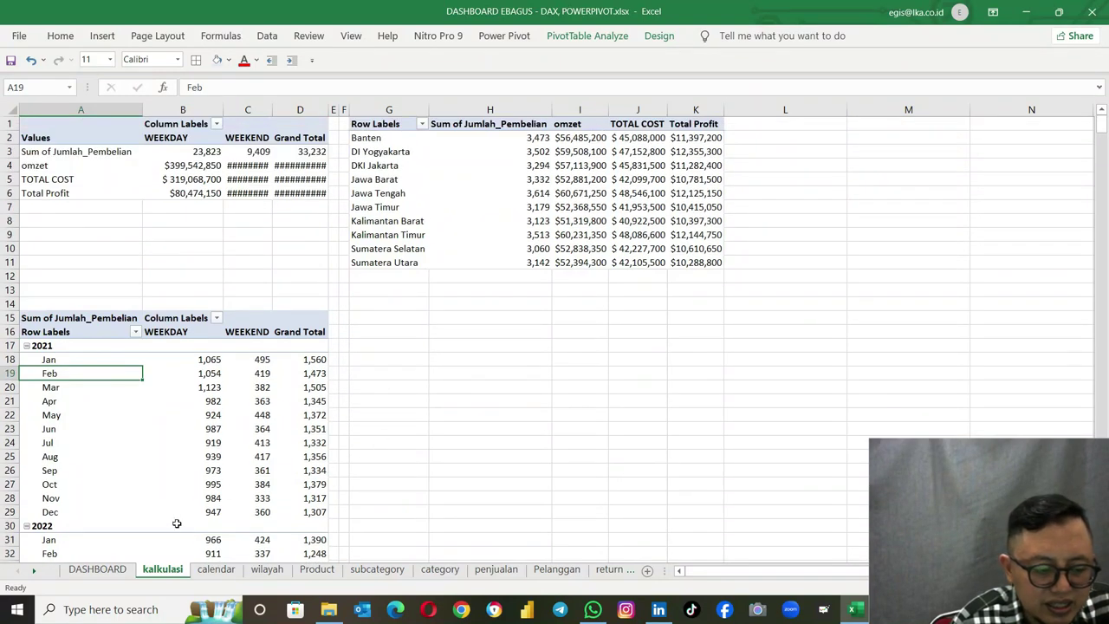
{"action": "left_click", "coordinate": [299, 400]}
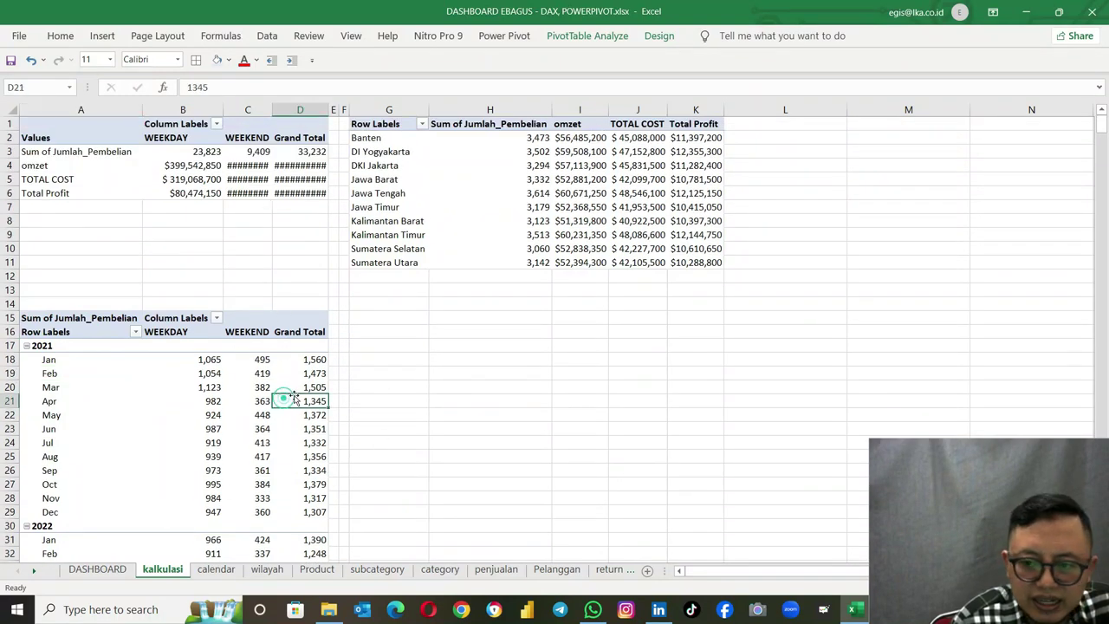
{"action": "left_click_drag", "start_coordinate": [300, 198], "coordinate": [64, 117]}
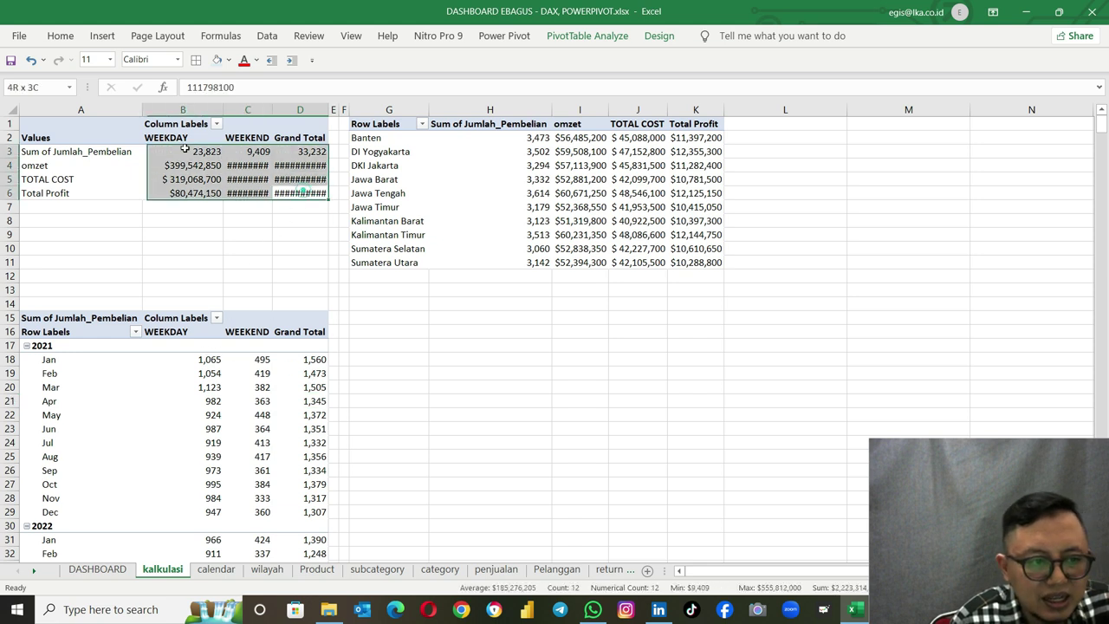
{"action": "key", "text": "ctrl+c"}
{"action": "left_click", "coordinate": [388, 318]}
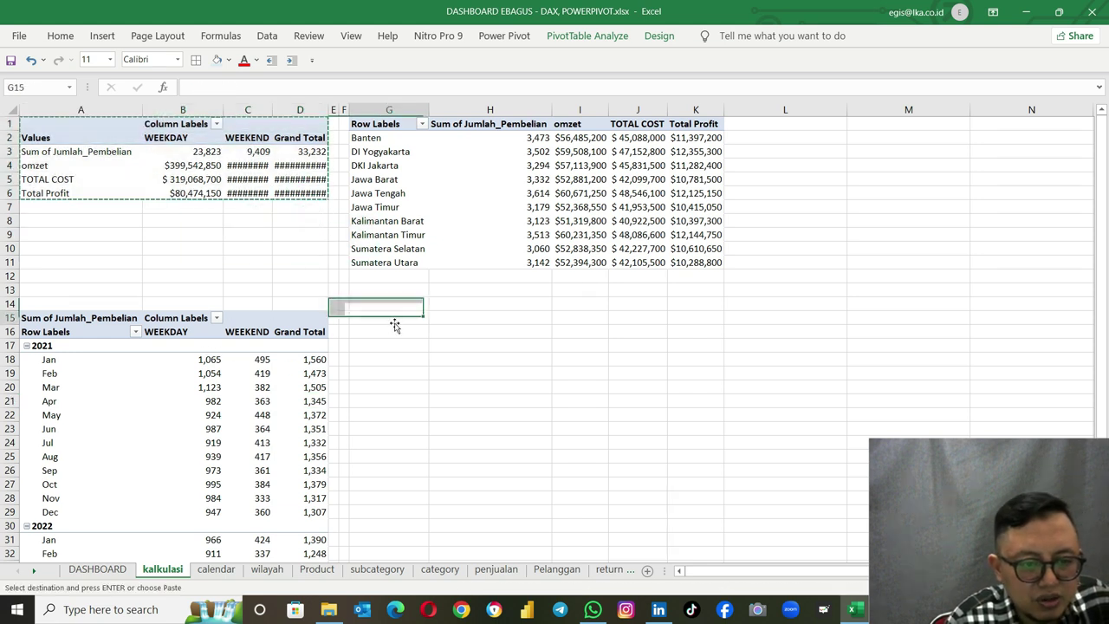
{"action": "key", "text": "ctrl+v"}
- Remove Sum of Jumlah_Pembelian and omzet from the new pivot's values, leaving Total Profit
{"action": "left_click", "coordinate": [481, 371]}
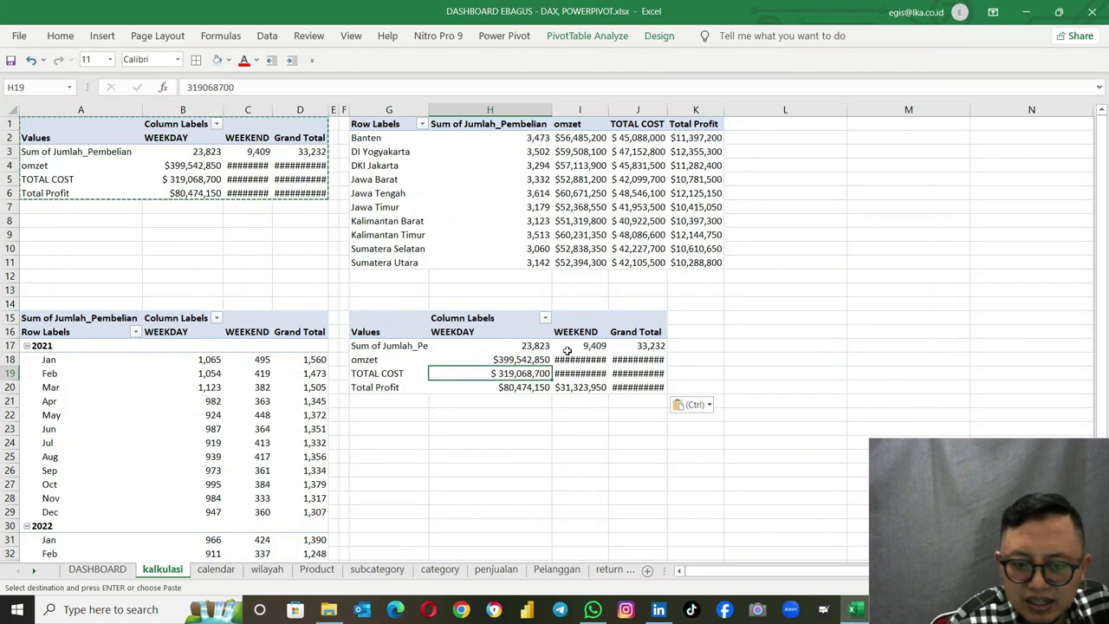
{"action": "right_click", "coordinate": [536, 374]}
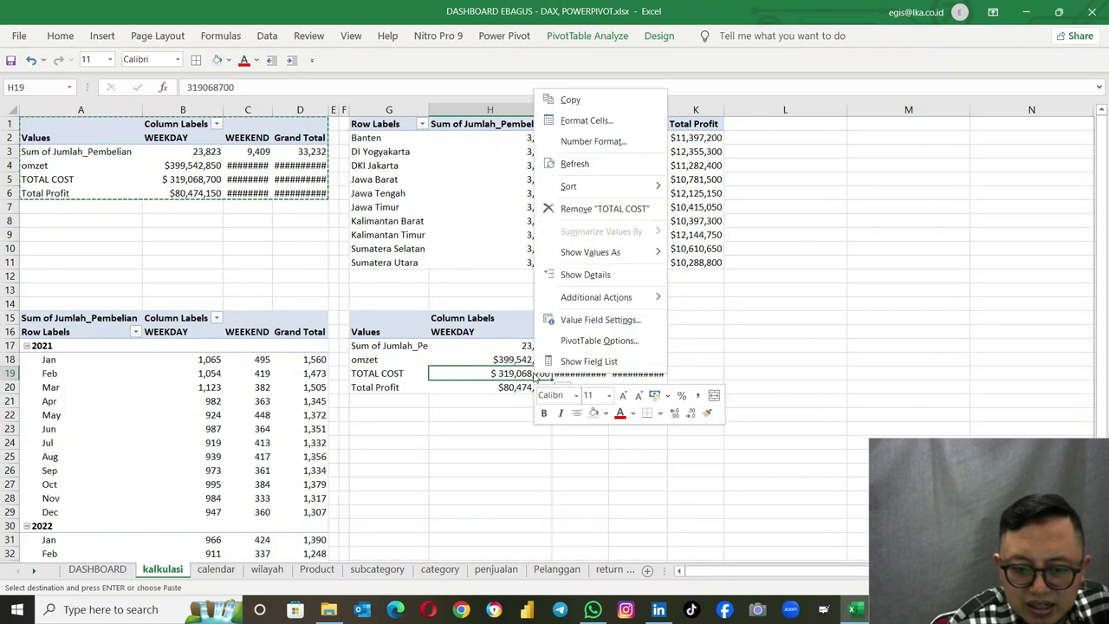
{"action": "left_click", "coordinate": [580, 361]}
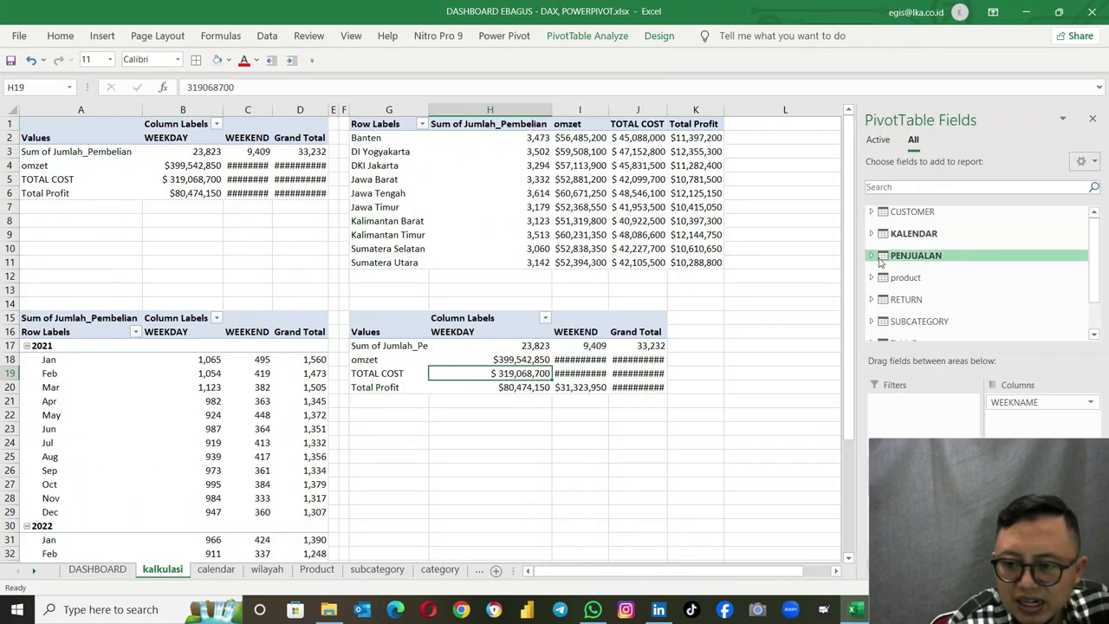
{"action": "left_click", "coordinate": [873, 277]}
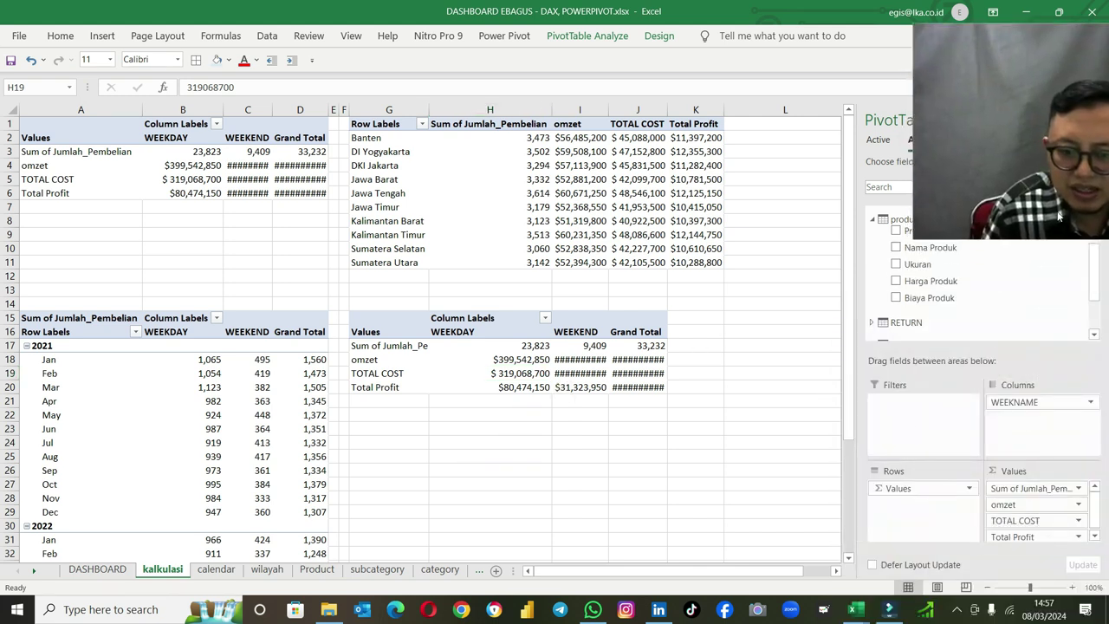
{"action": "left_click_drag", "start_coordinate": [1032, 488], "coordinate": [719, 455]}
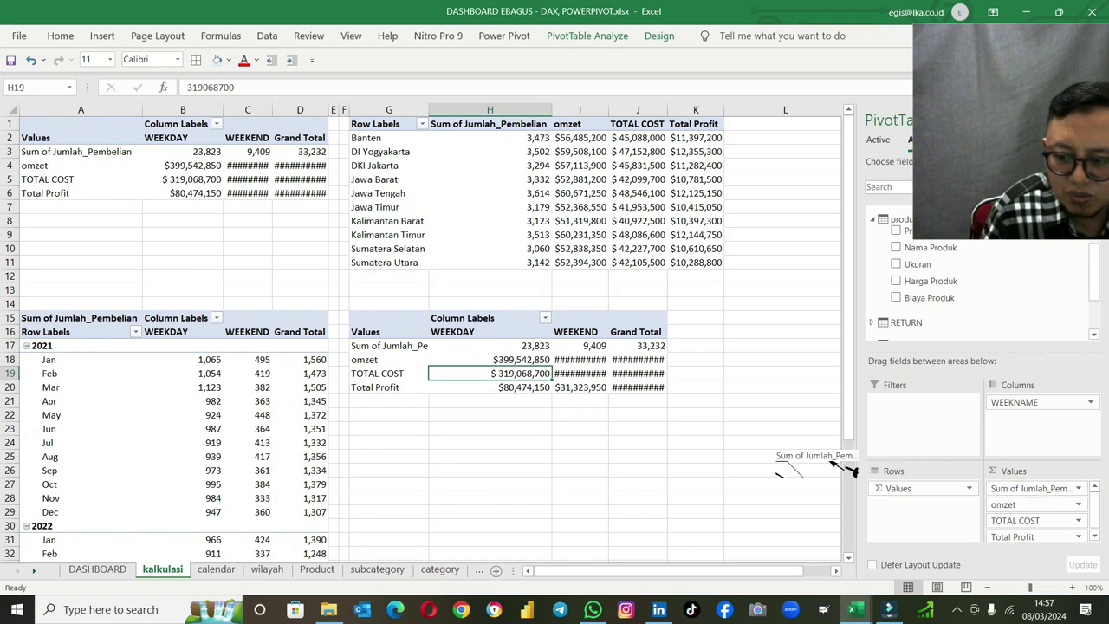
{"action": "left_click_drag", "start_coordinate": [1006, 489], "coordinate": [732, 464]}
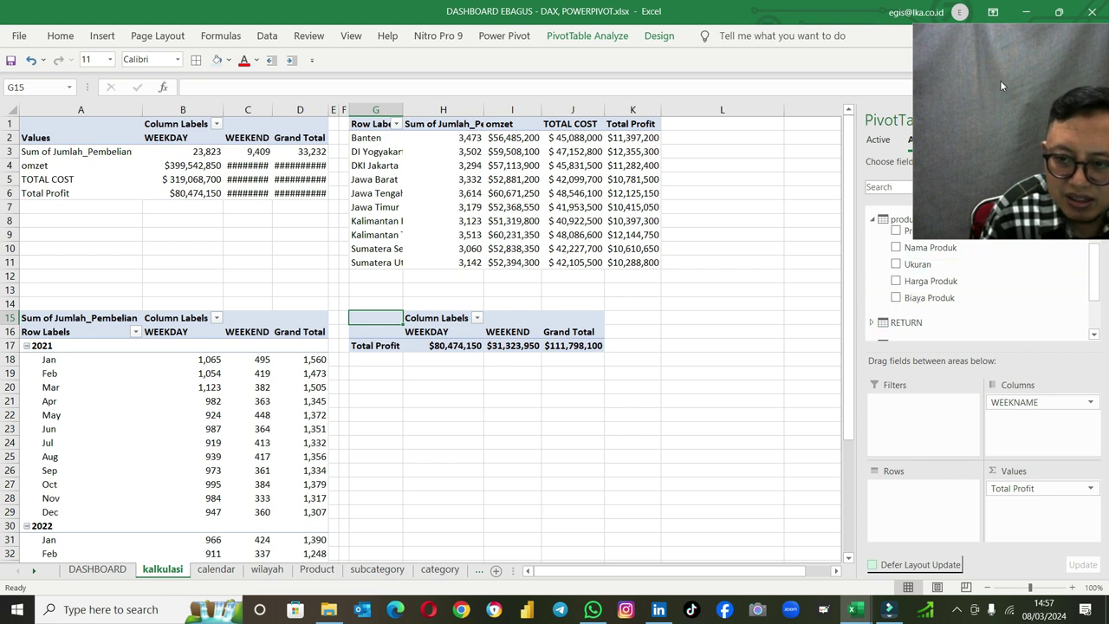
{"action": "scroll", "coordinate": [909, 302], "scroll_direction": "down", "scroll_amount": 1}
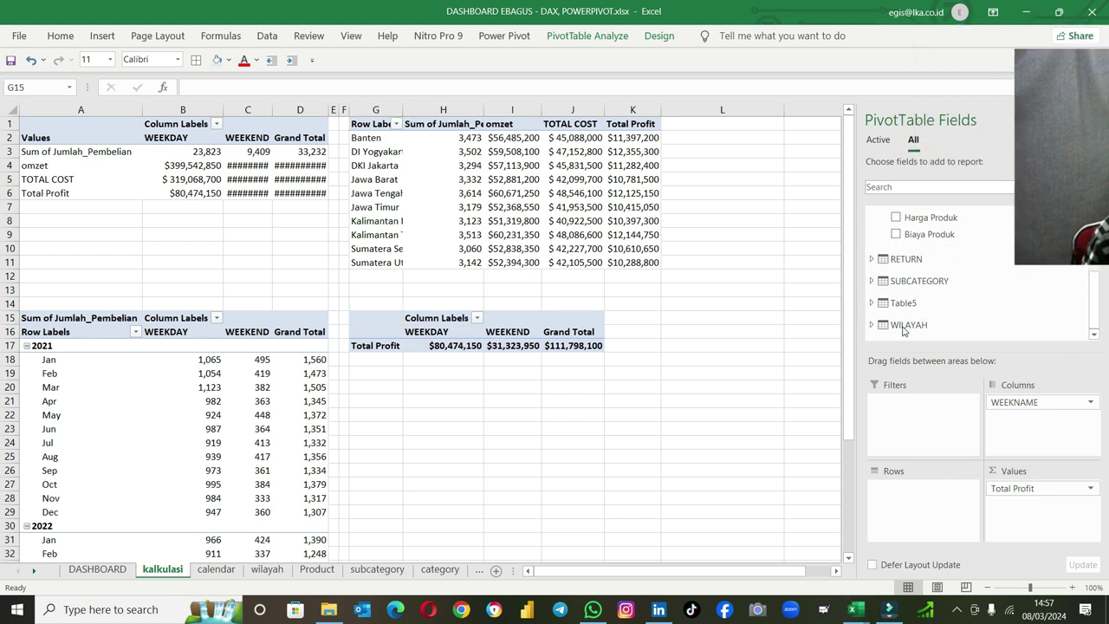
- Try the product name field as the pivot's rows, then remove it again
{"action": "scroll", "coordinate": [896, 318], "scroll_direction": "up", "scroll_amount": 2}
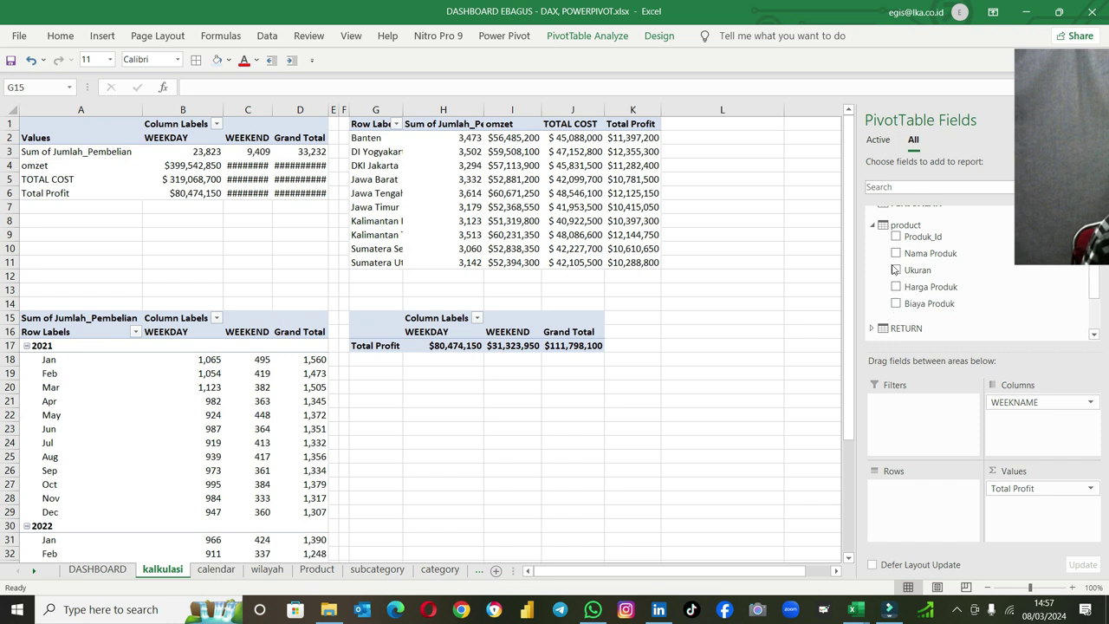
{"action": "left_click", "coordinate": [897, 255]}
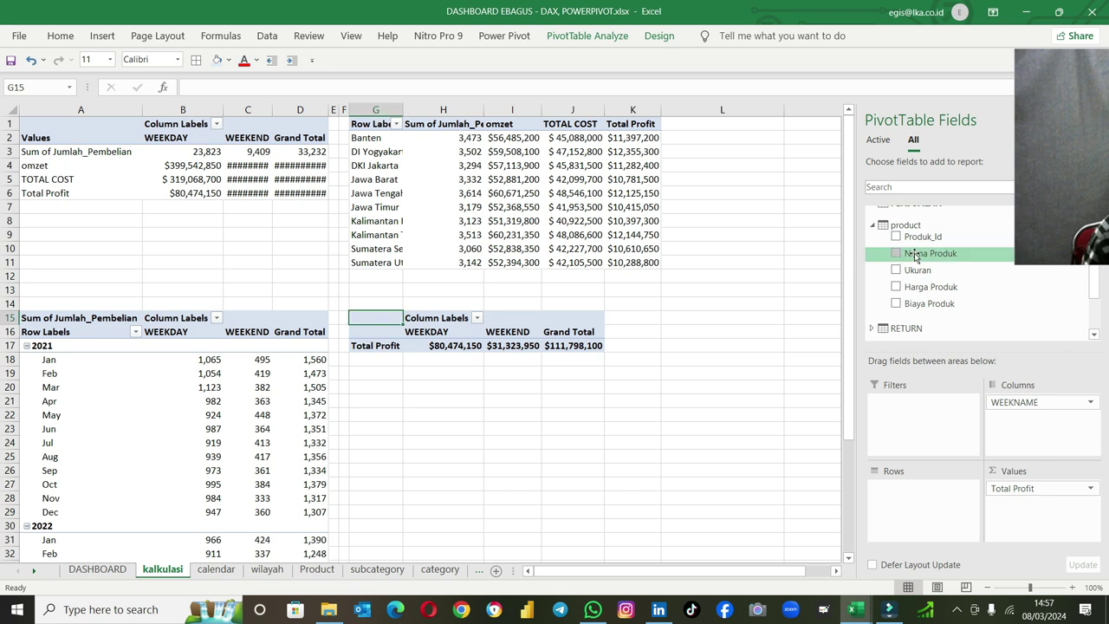
{"action": "left_click_drag", "start_coordinate": [914, 257], "coordinate": [902, 498]}
{"action": "scroll", "coordinate": [580, 468], "scroll_direction": "down", "scroll_amount": 5}
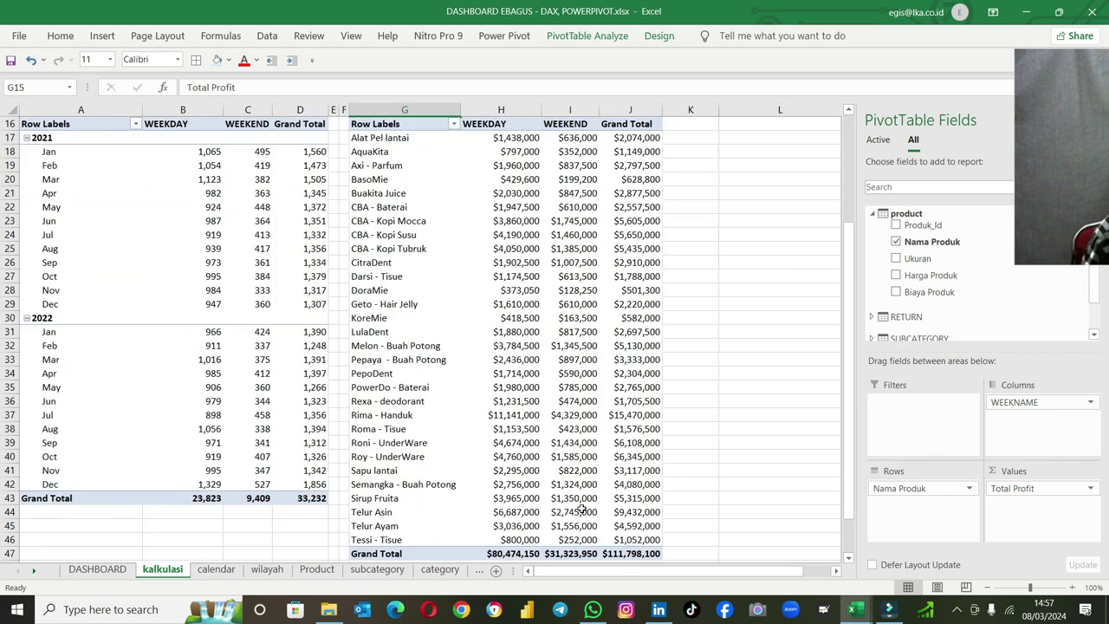
{"action": "scroll", "coordinate": [581, 512], "scroll_direction": "down", "scroll_amount": 4}
{"action": "scroll", "coordinate": [581, 512], "scroll_direction": "up", "scroll_amount": 5}
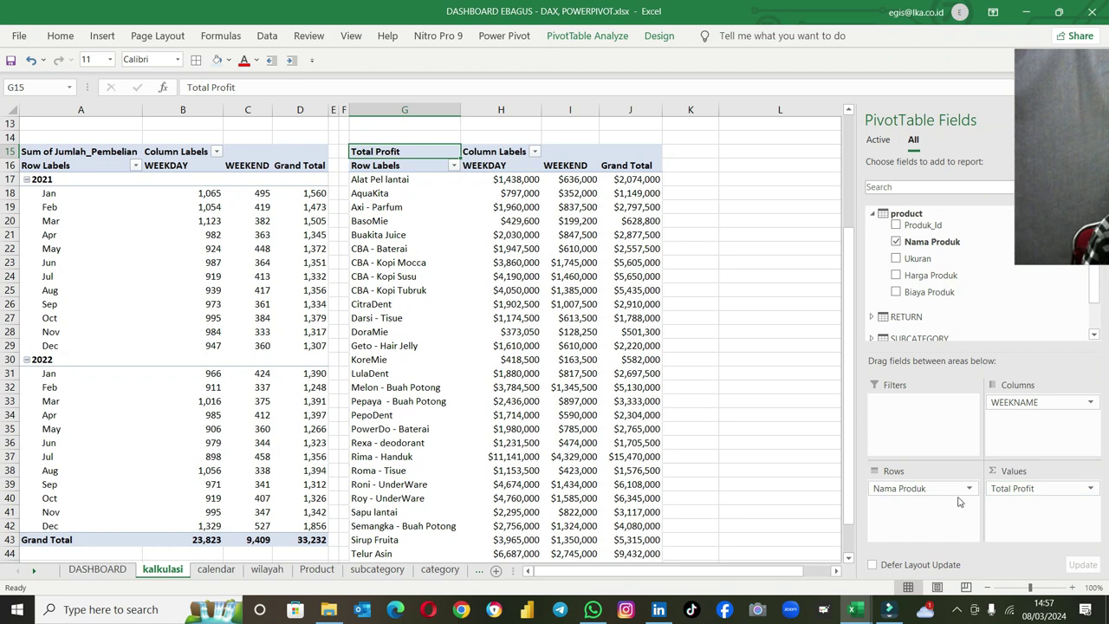
{"action": "left_click_drag", "start_coordinate": [959, 501], "coordinate": [763, 411]}
{"action": "scroll", "coordinate": [884, 317], "scroll_direction": "down", "scroll_amount": 1}
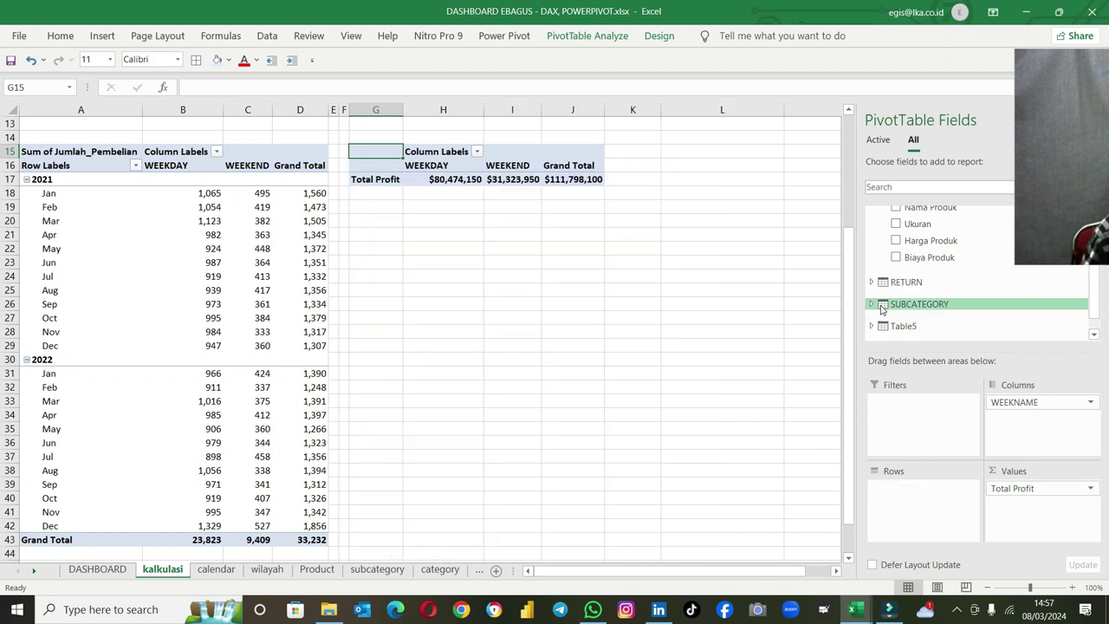
- Try Nama_Produk_SubCategori in Rows, then replace it with Table5's Nama_Kategori
{"action": "left_click", "coordinate": [873, 304]}
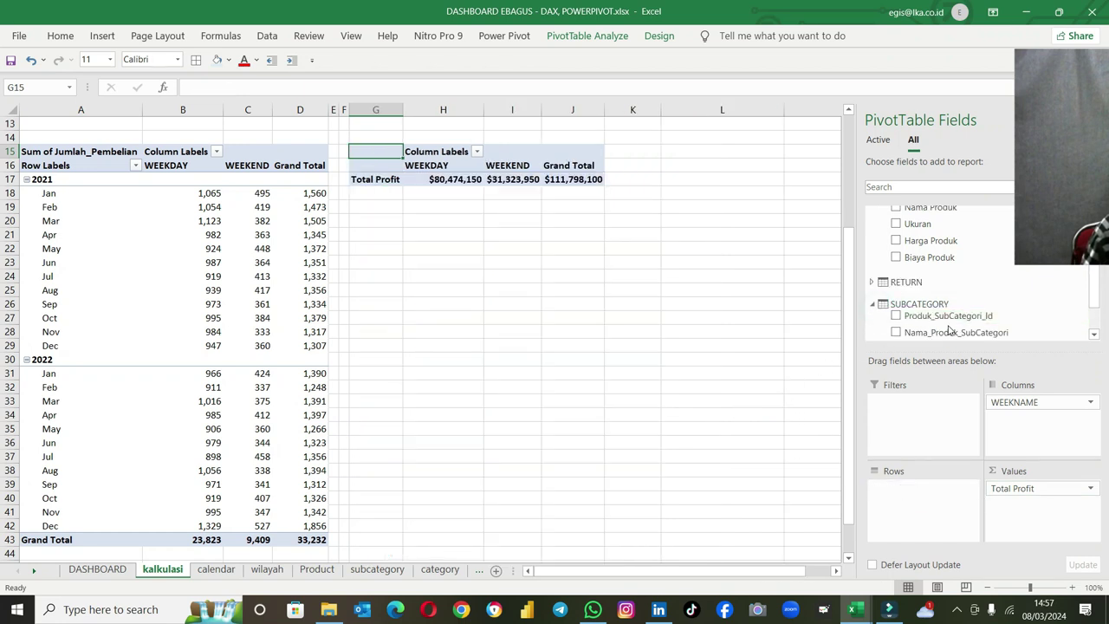
{"action": "scroll", "coordinate": [950, 308], "scroll_direction": "down", "scroll_amount": 1}
{"action": "left_click_drag", "start_coordinate": [951, 305], "coordinate": [931, 494]}
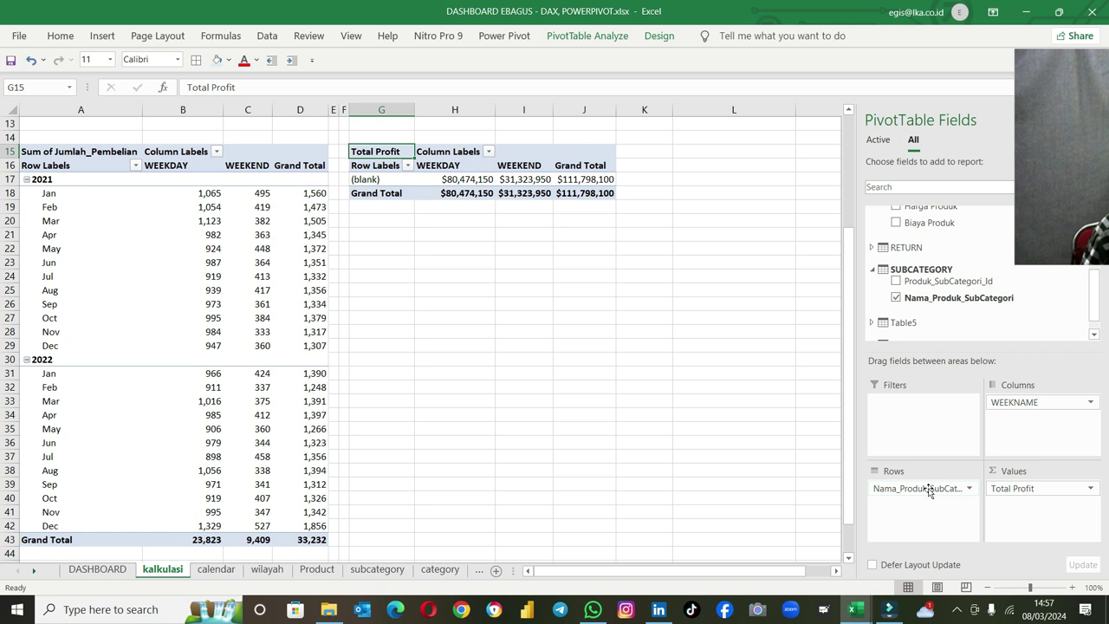
{"action": "left_click_drag", "start_coordinate": [929, 490], "coordinate": [762, 378]}
{"action": "left_click", "coordinate": [873, 326]}
{"action": "left_click_drag", "start_coordinate": [934, 300], "coordinate": [923, 507]}
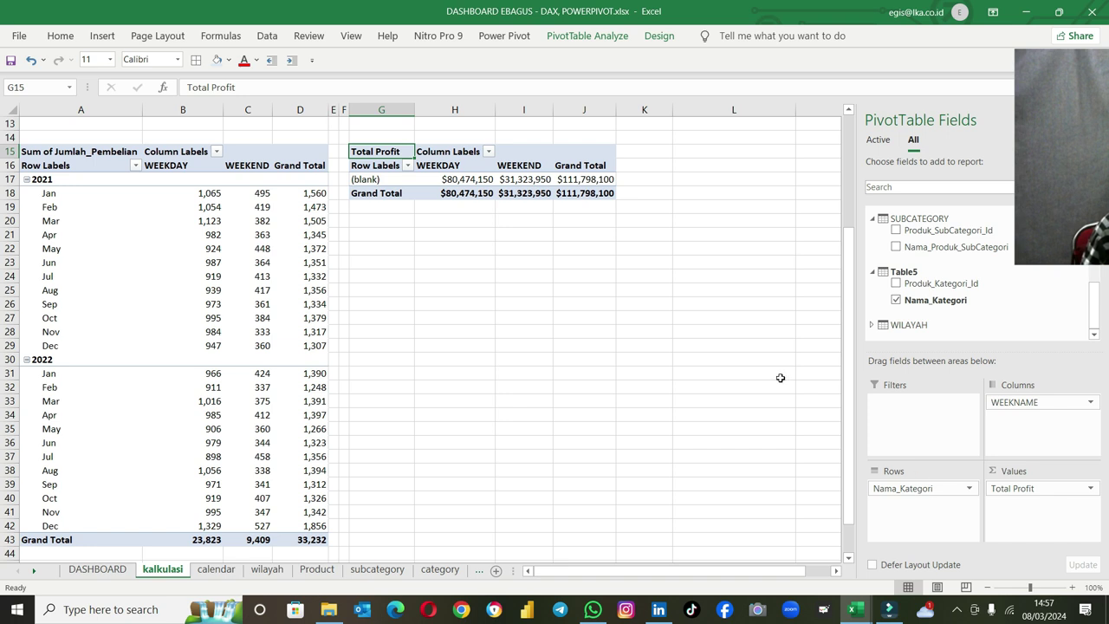
{"action": "left_click", "coordinate": [269, 38]}
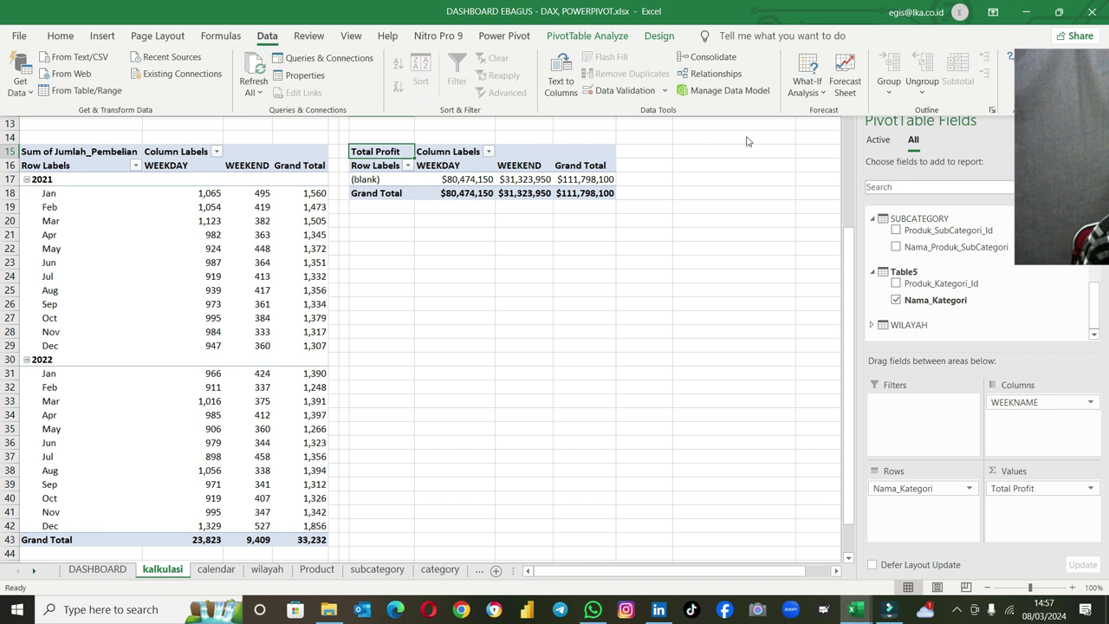
- In Relationships, inspect the product-to-SUBCATEGORY relationship and its key columns without changing it
{"action": "left_click", "coordinate": [733, 82]}
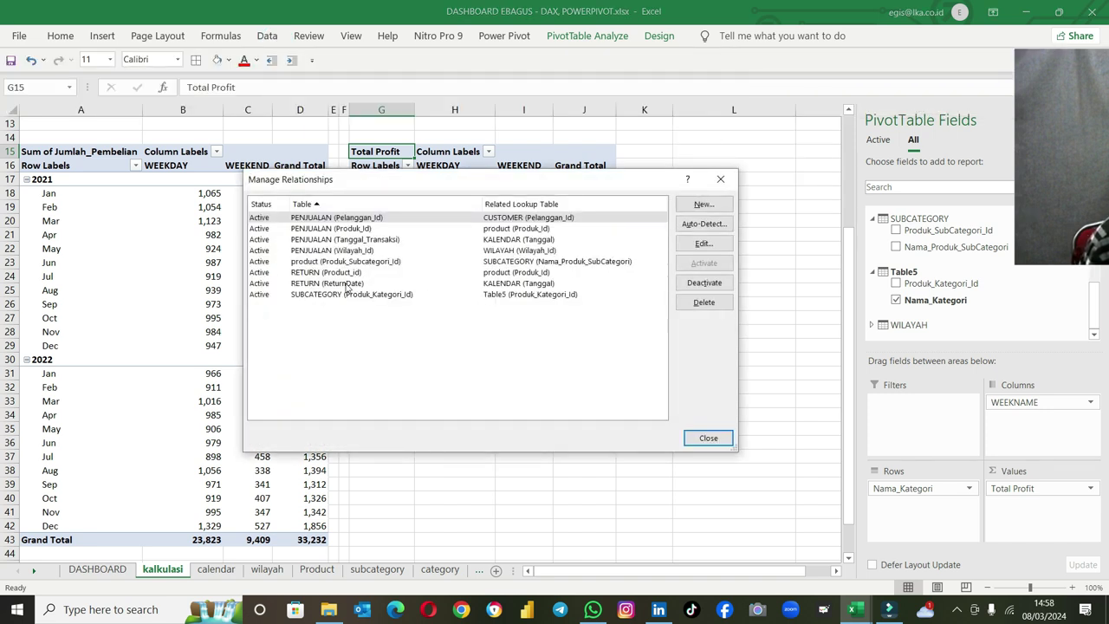
{"action": "left_click", "coordinate": [345, 285]}
{"action": "left_click", "coordinate": [342, 296]}
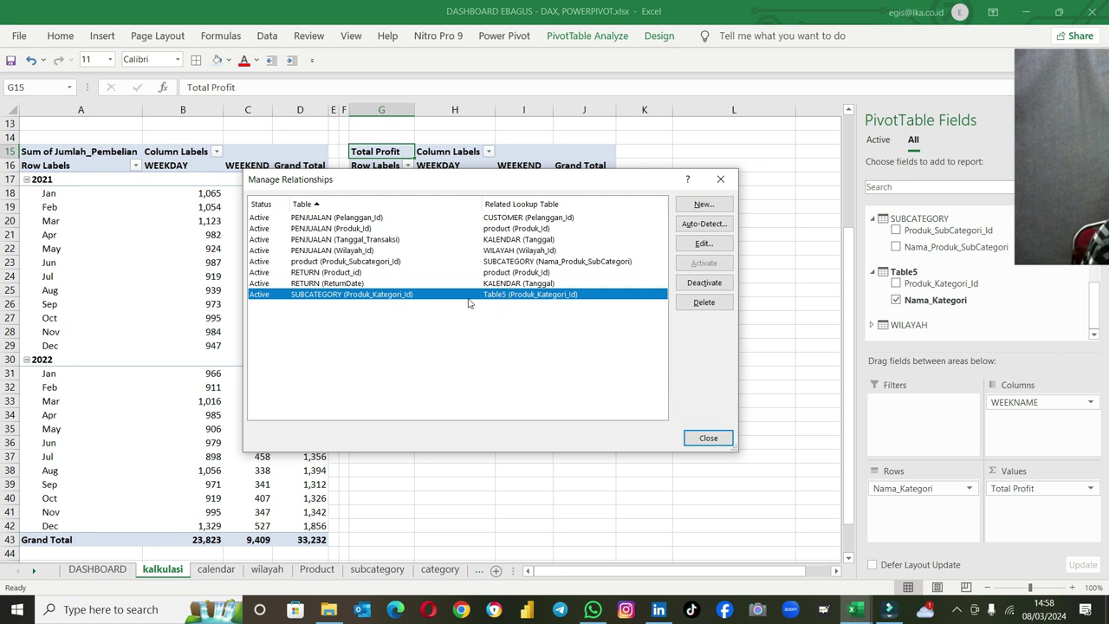
{"action": "left_click", "coordinate": [368, 262]}
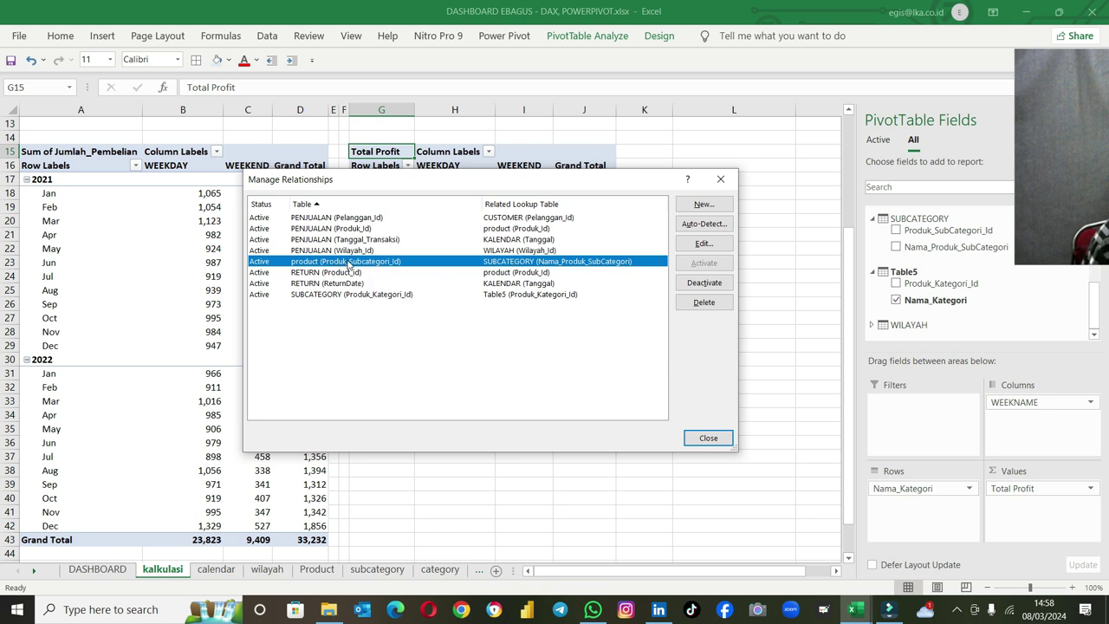
{"action": "left_click", "coordinate": [704, 243]}
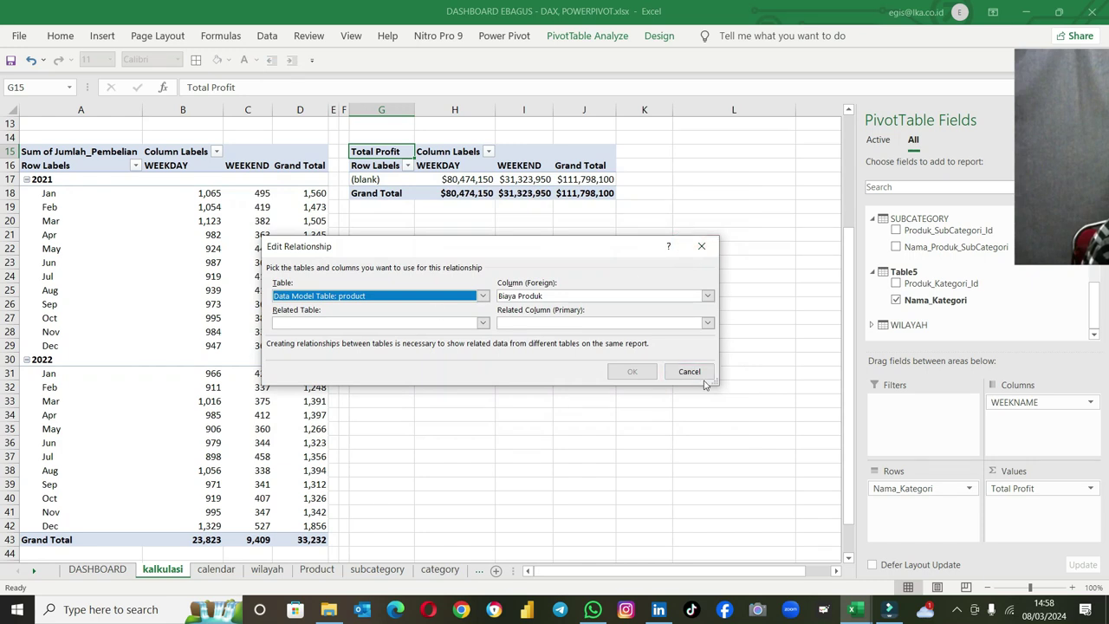
{"action": "left_click", "coordinate": [700, 374]}
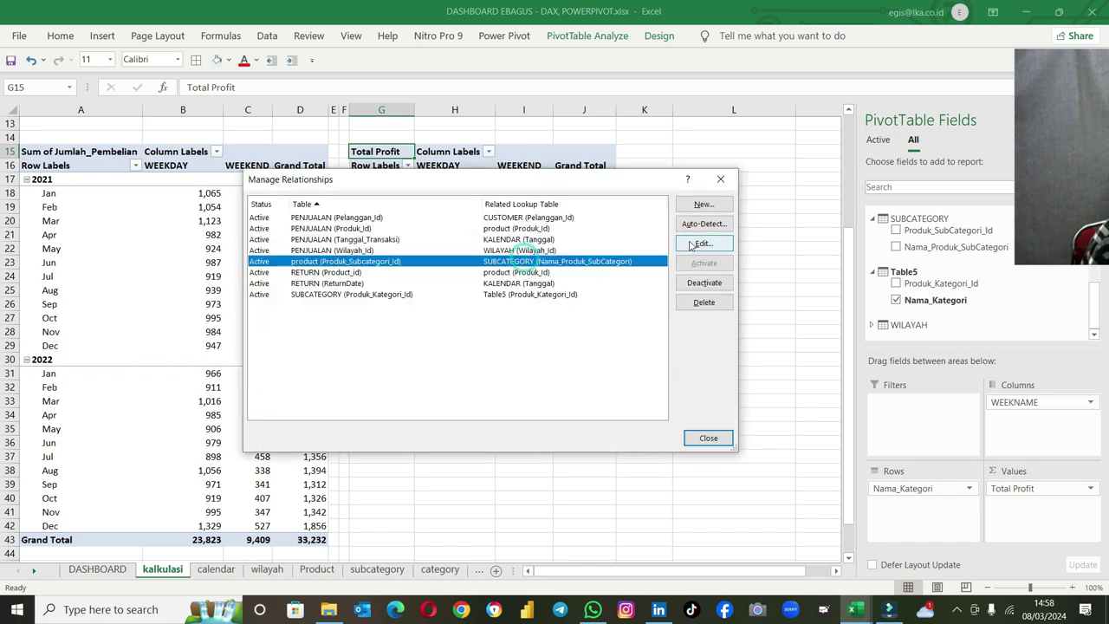
{"action": "left_click", "coordinate": [692, 245]}
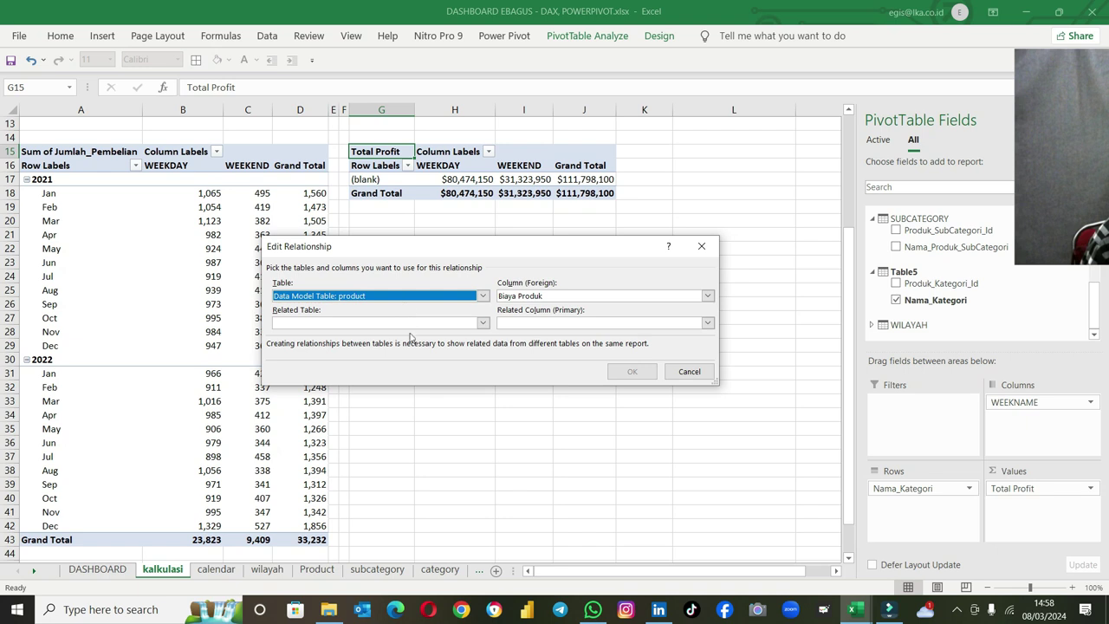
{"action": "left_click", "coordinate": [416, 322]}
{"action": "left_click", "coordinate": [513, 297]}
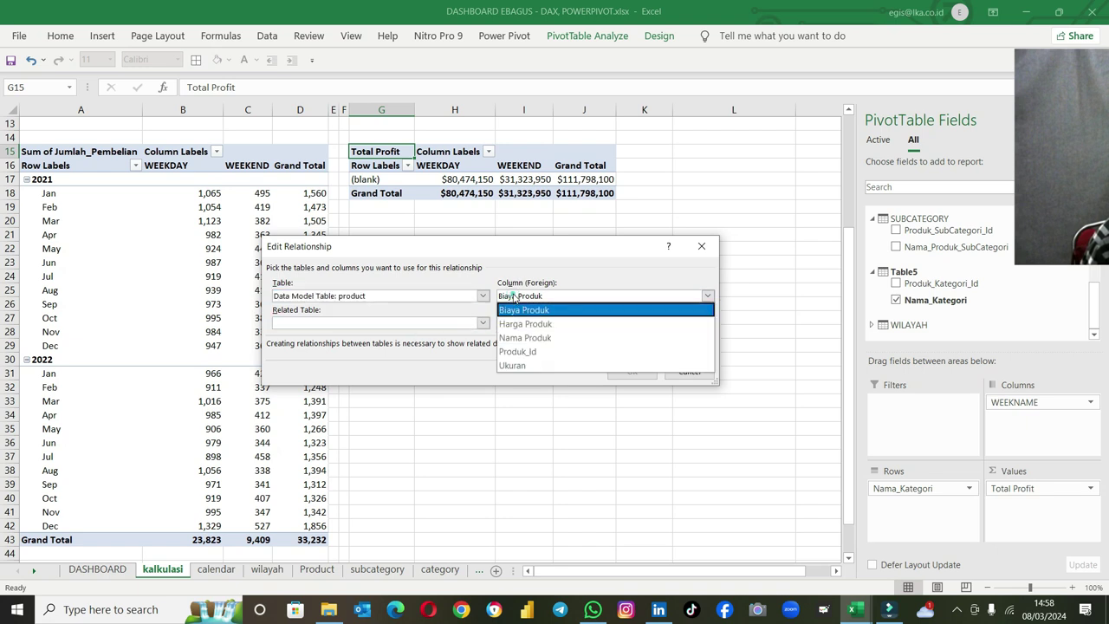
{"action": "left_click", "coordinate": [527, 351]}
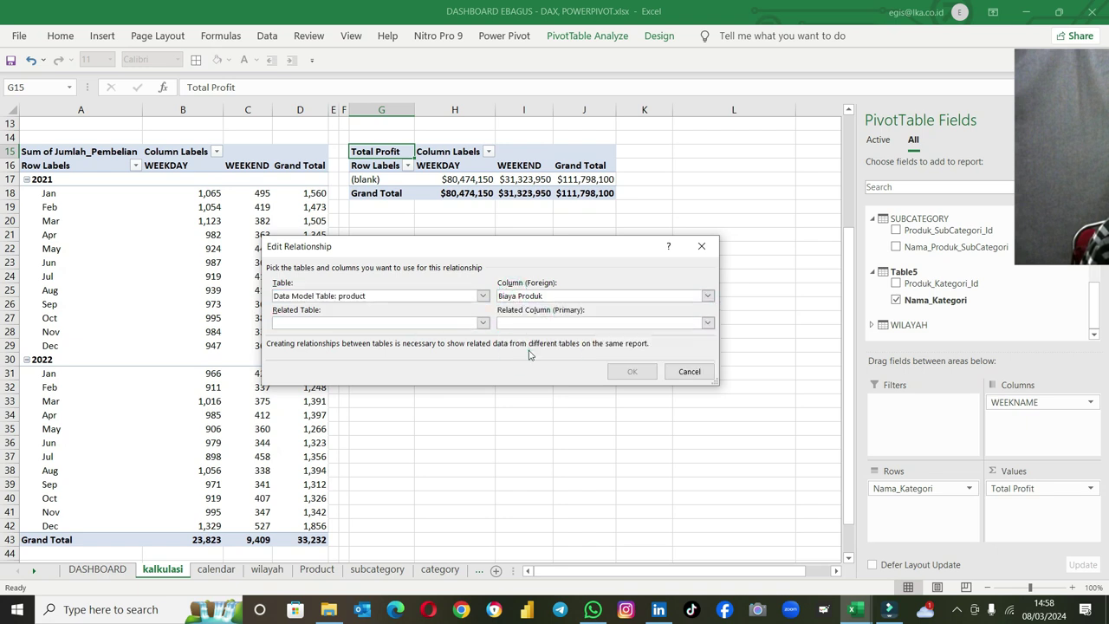
{"action": "left_click", "coordinate": [472, 323]}
{"action": "left_click", "coordinate": [690, 371]}
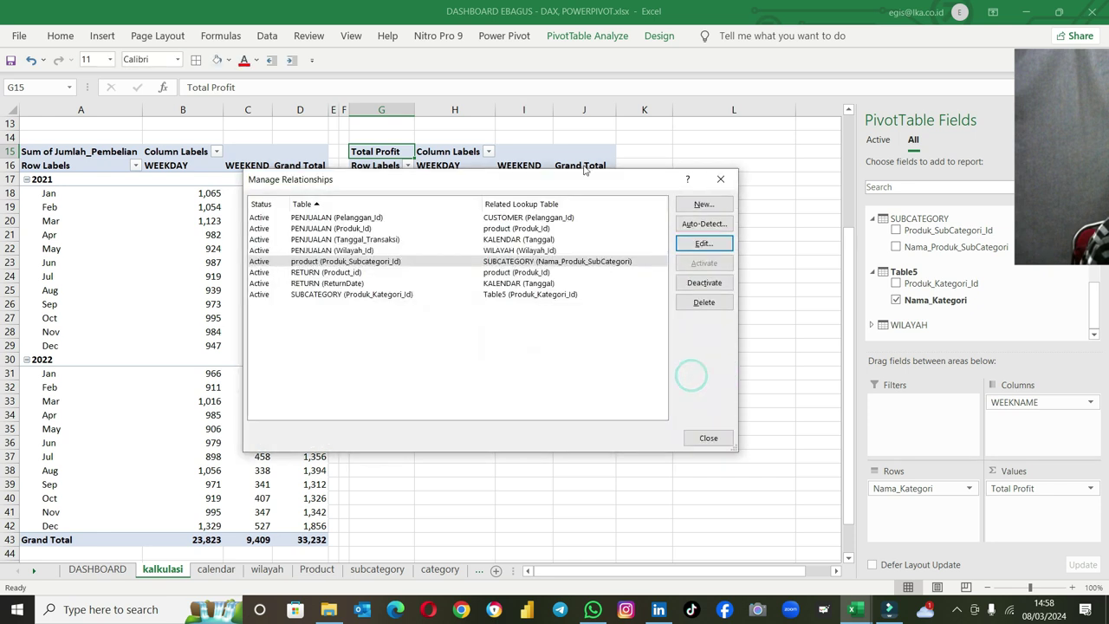
- Delete the product-to-SUBCATEGORY relationship, cancel a new relationship, and close the Relationships list
{"action": "left_click", "coordinate": [527, 262]}
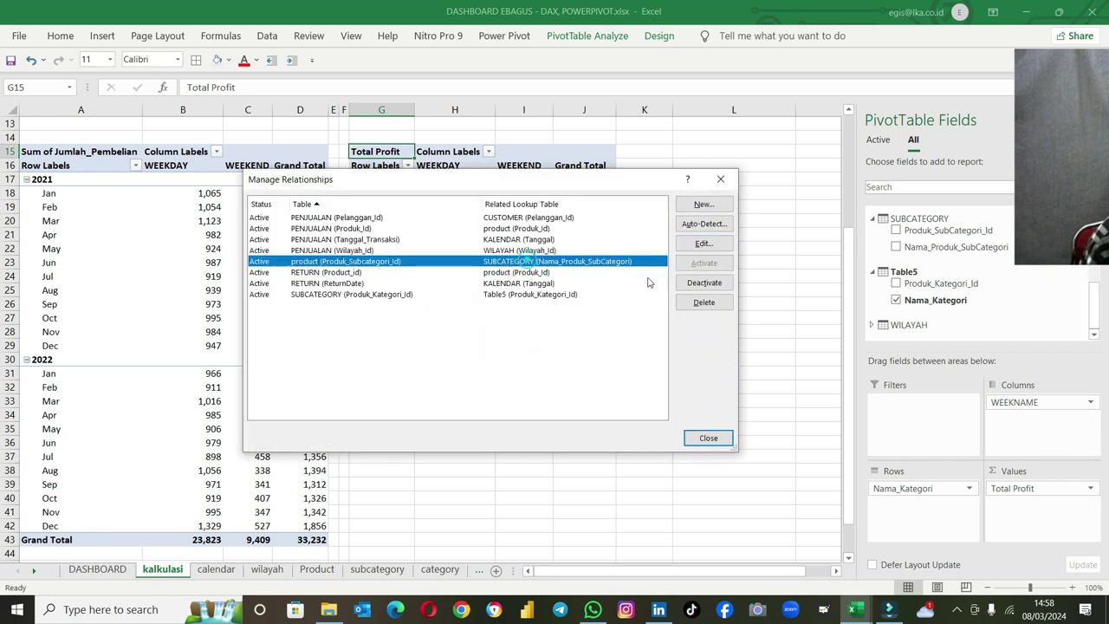
{"action": "left_click", "coordinate": [704, 302]}
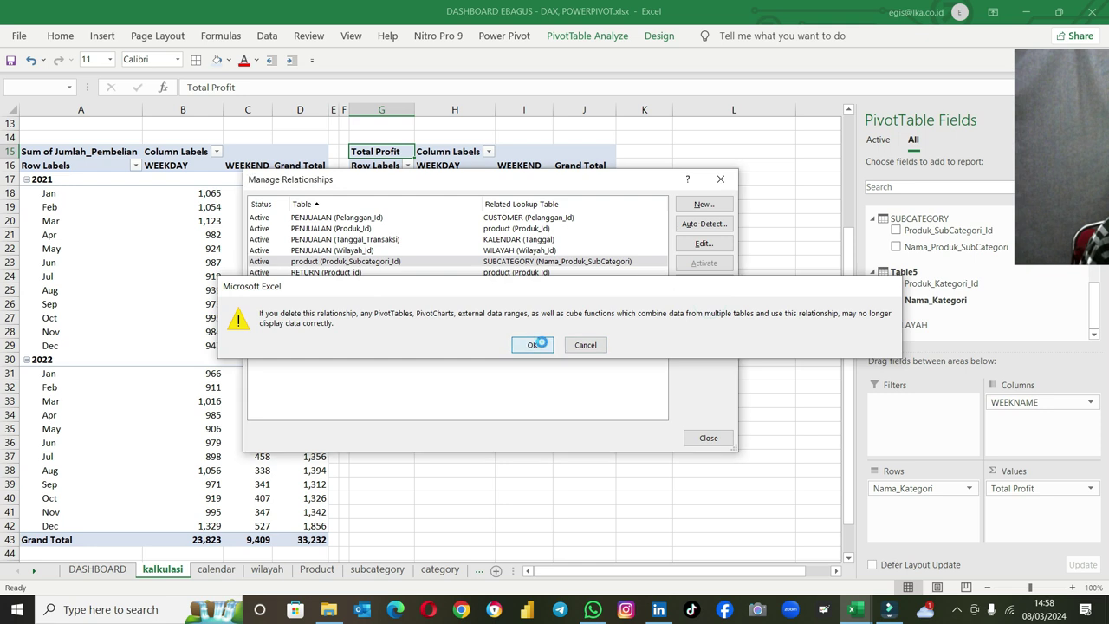
{"action": "left_click", "coordinate": [523, 344]}
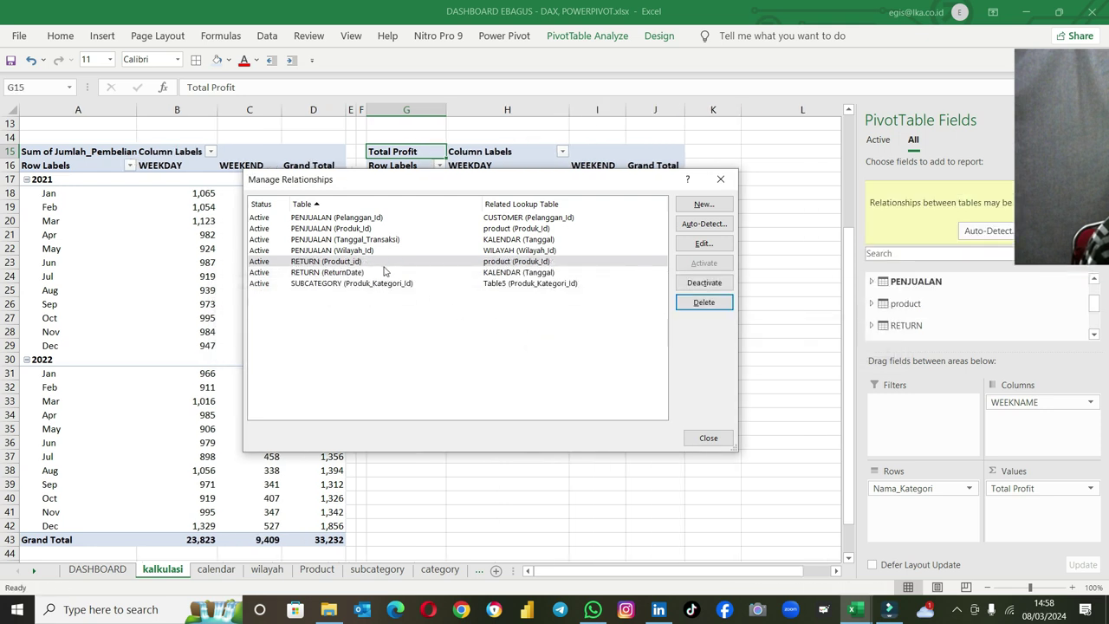
{"action": "left_click", "coordinate": [377, 284]}
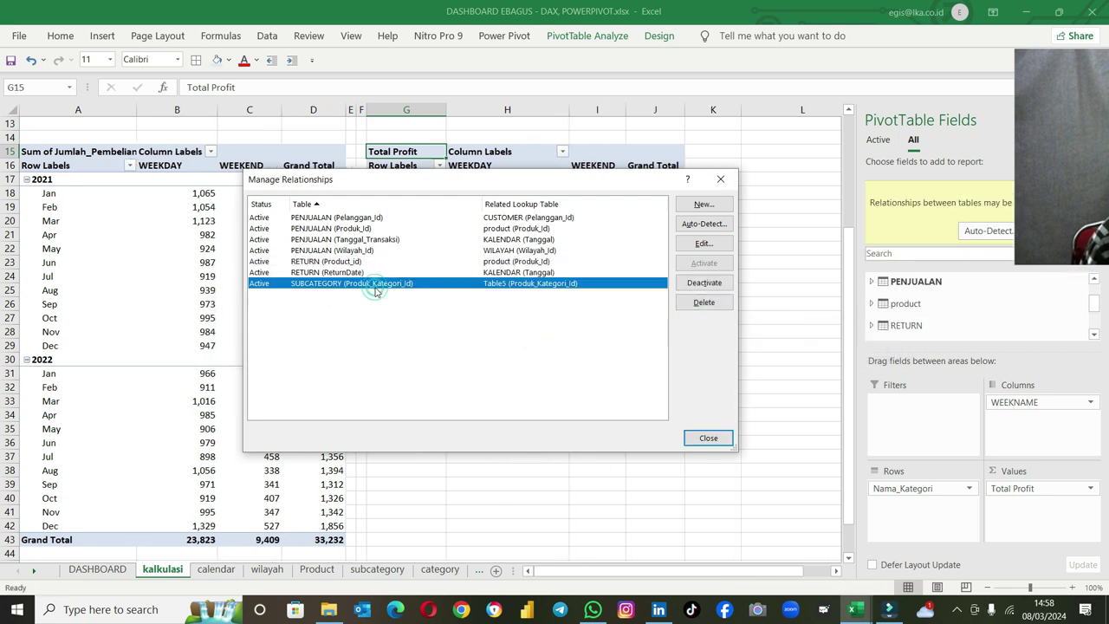
{"action": "left_click", "coordinate": [700, 204]}
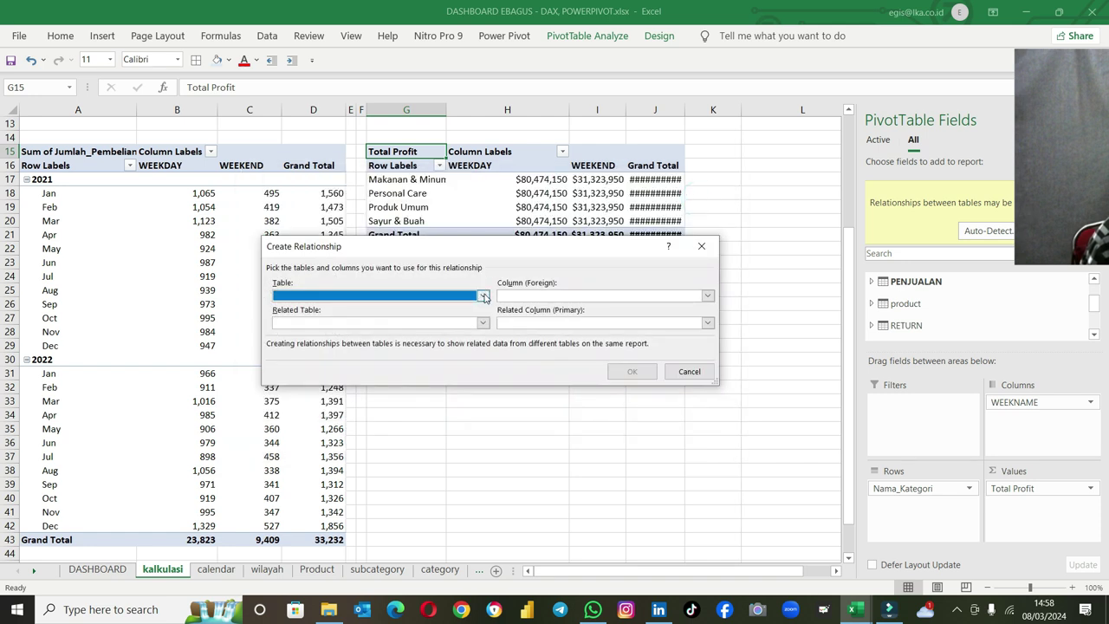
{"action": "left_click", "coordinate": [484, 297]}
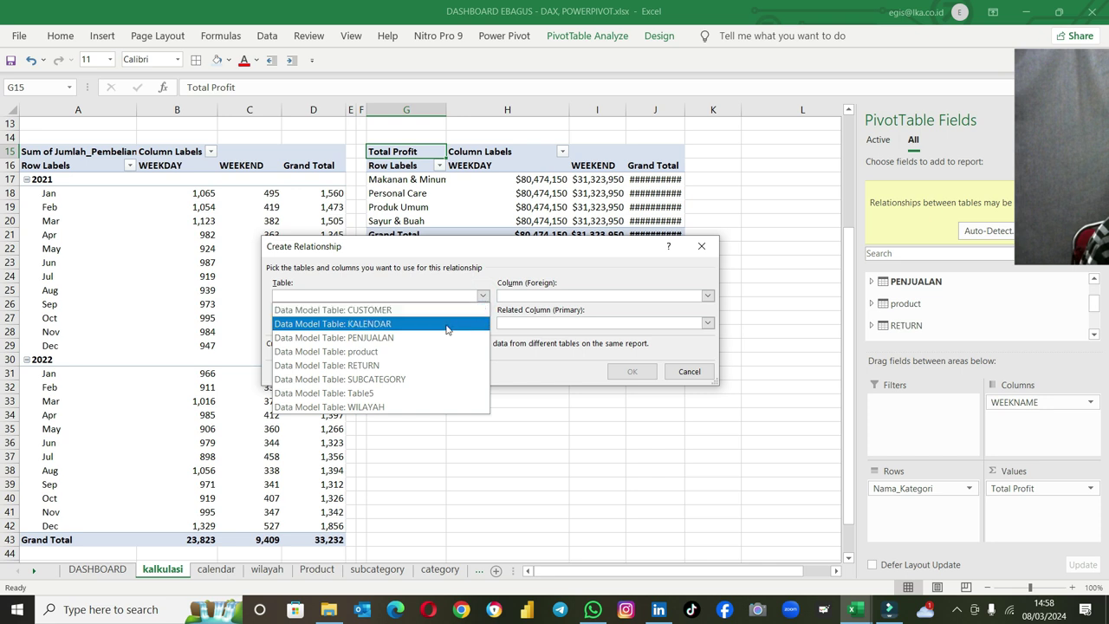
{"action": "left_click", "coordinate": [705, 378]}
{"action": "left_click", "coordinate": [724, 186]}
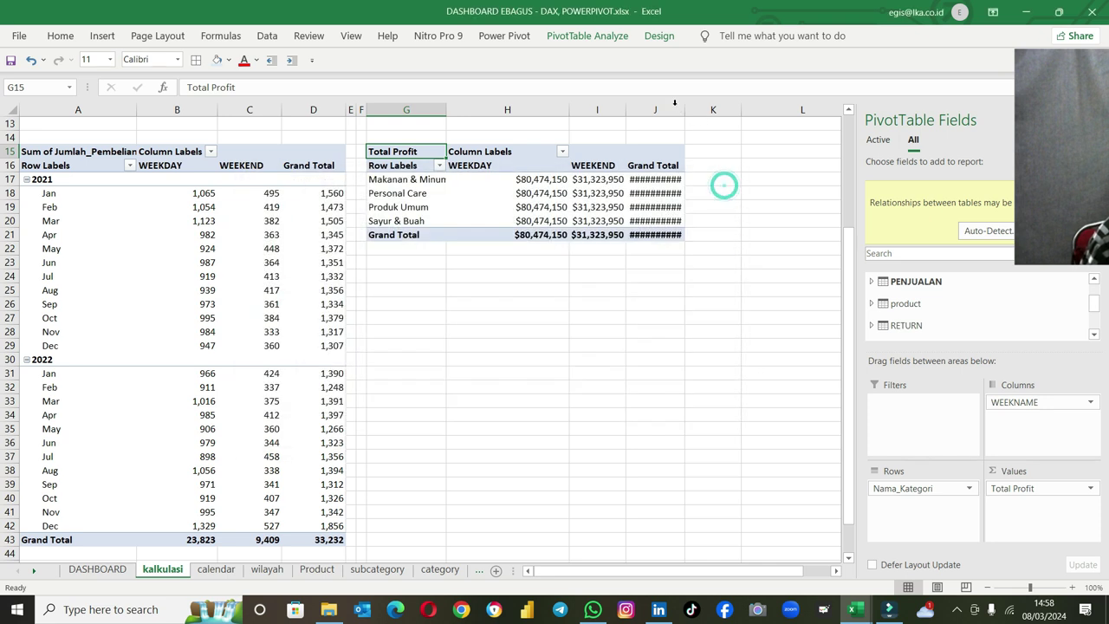
{"action": "left_click", "coordinate": [59, 37]}
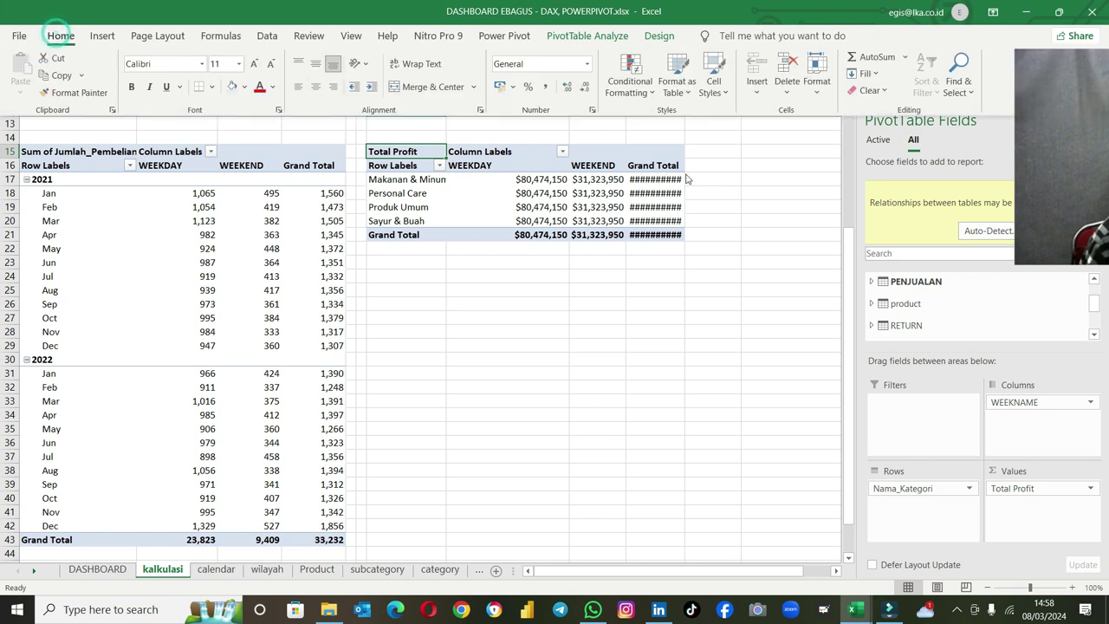
- In Power Pivot's Diagram View, link product's Produk_Subcategori_Id to the SUBCATEGORY table
{"action": "left_click", "coordinate": [267, 36]}
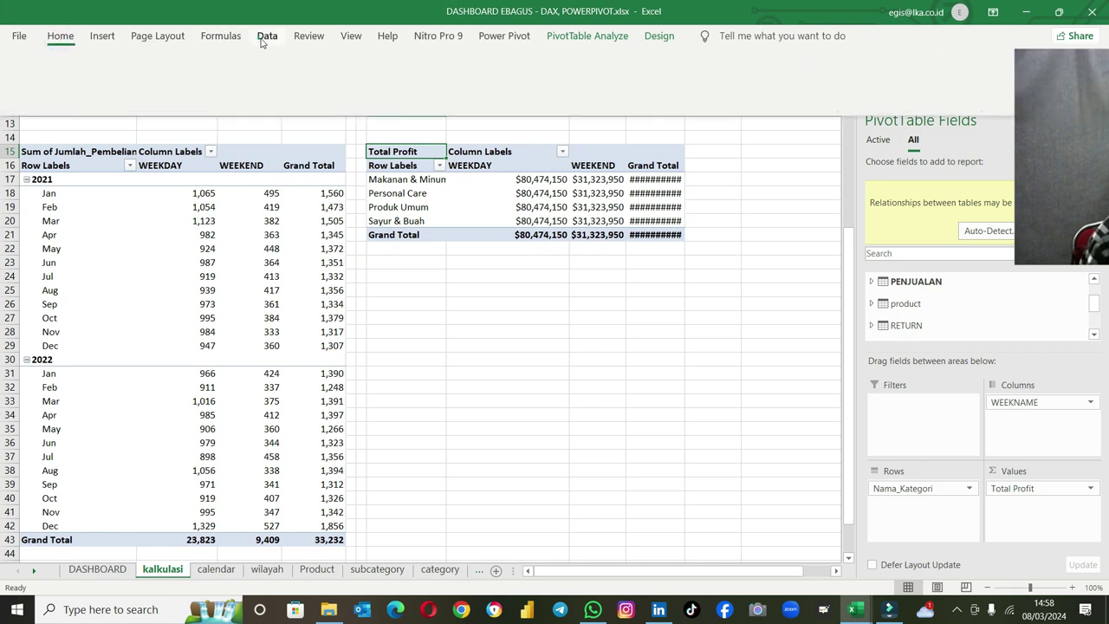
{"action": "left_click", "coordinate": [703, 97]}
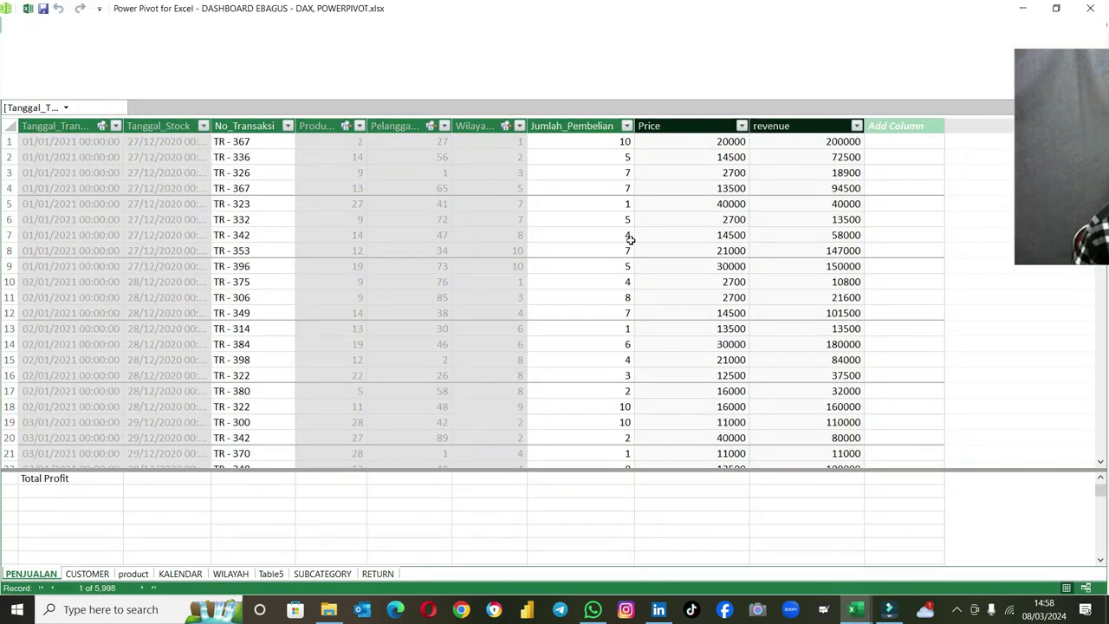
{"action": "left_click", "coordinate": [782, 69]}
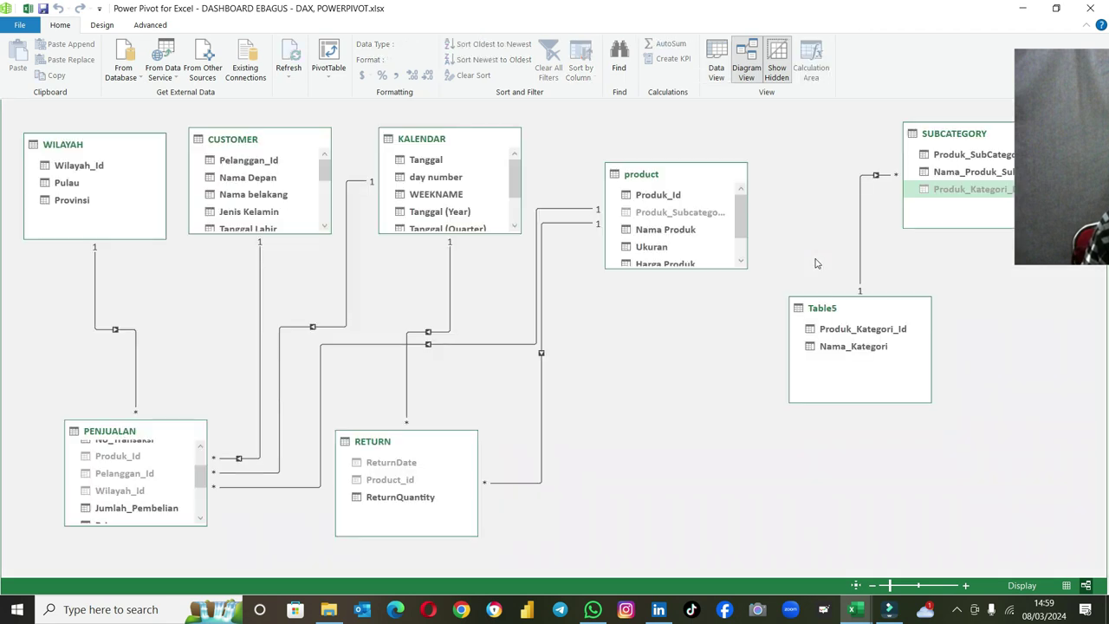
{"action": "mouse_move", "coordinate": [676, 174]}
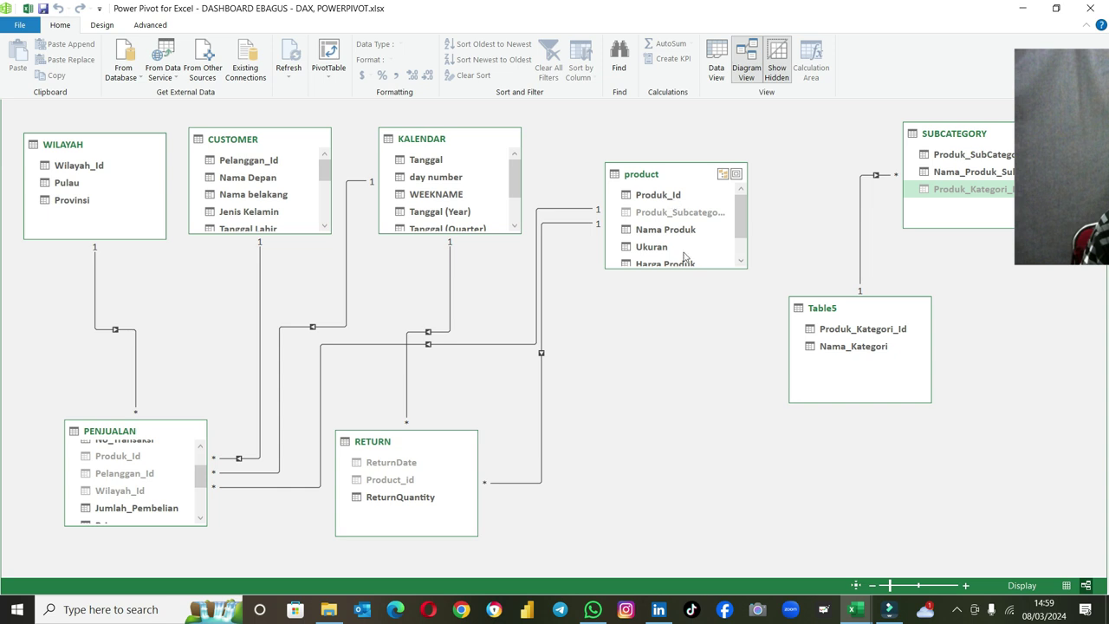
{"action": "left_click_drag", "start_coordinate": [718, 271], "coordinate": [718, 324]}
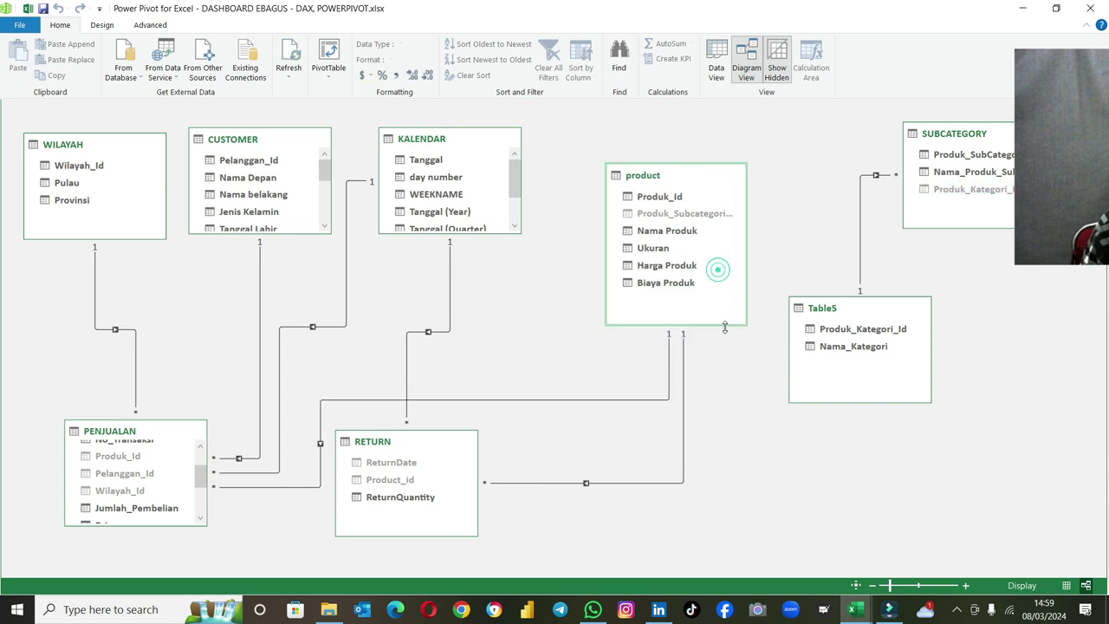
{"action": "left_click_drag", "start_coordinate": [837, 305], "coordinate": [850, 359]}
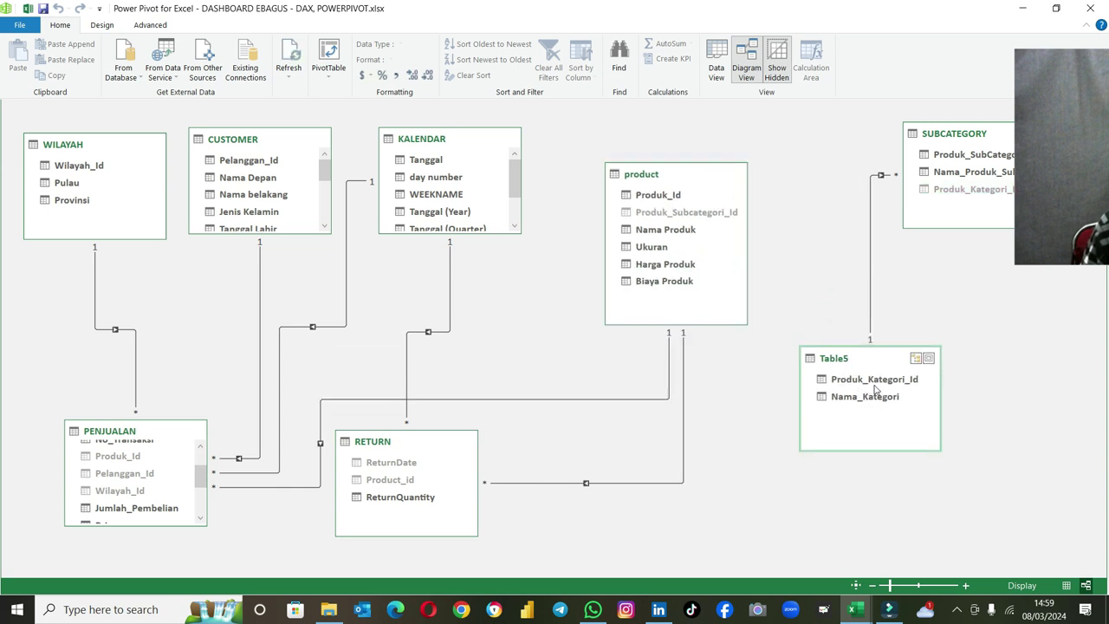
{"action": "left_click", "coordinate": [678, 215]}
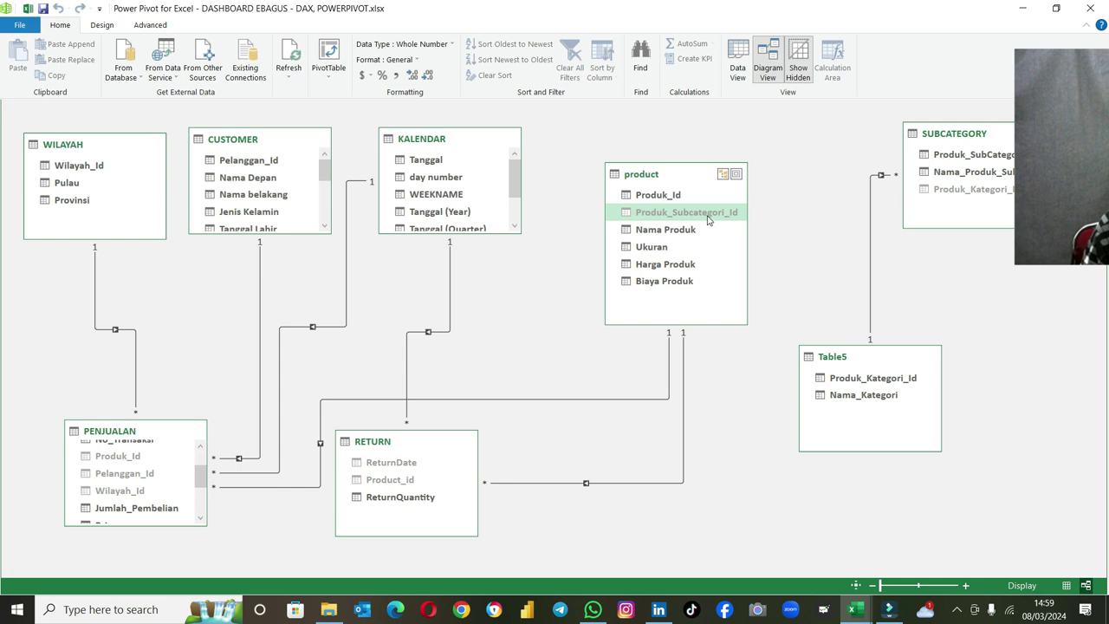
{"action": "left_click_drag", "start_coordinate": [706, 216], "coordinate": [927, 156]}
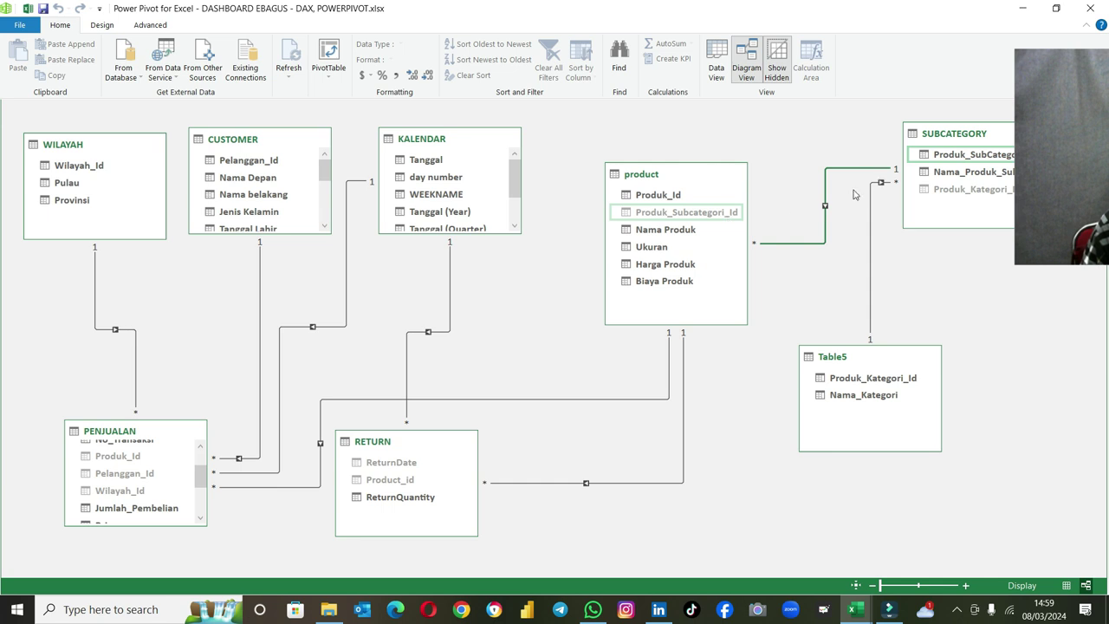
- Back in Excel, drag WEEKNAME out of the pivot's Columns area
{"action": "left_click", "coordinate": [1089, 7]}
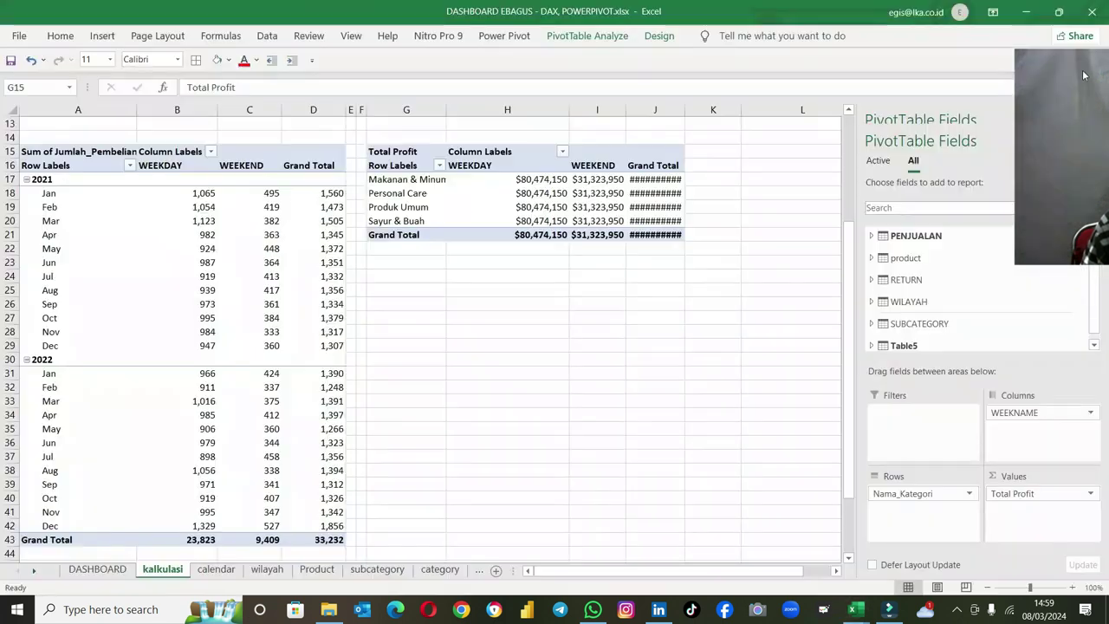
{"action": "left_click_drag", "start_coordinate": [841, 422], "coordinate": [596, 392]}
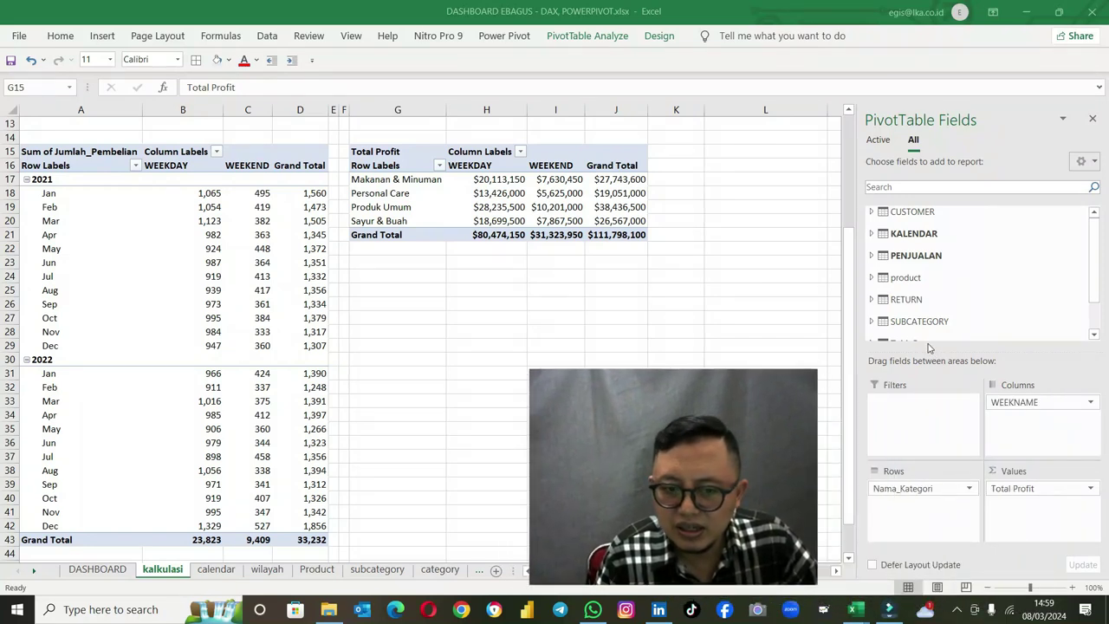
{"action": "left_click_drag", "start_coordinate": [670, 387], "coordinate": [1043, 390]}
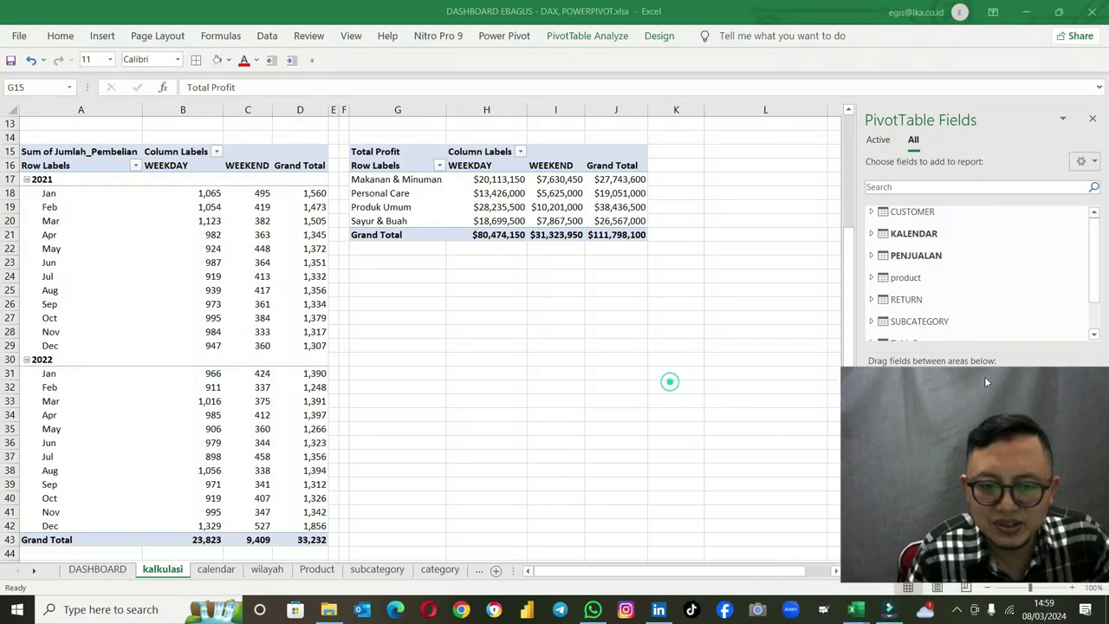
{"action": "left_click_drag", "start_coordinate": [426, 179], "coordinate": [426, 221]}
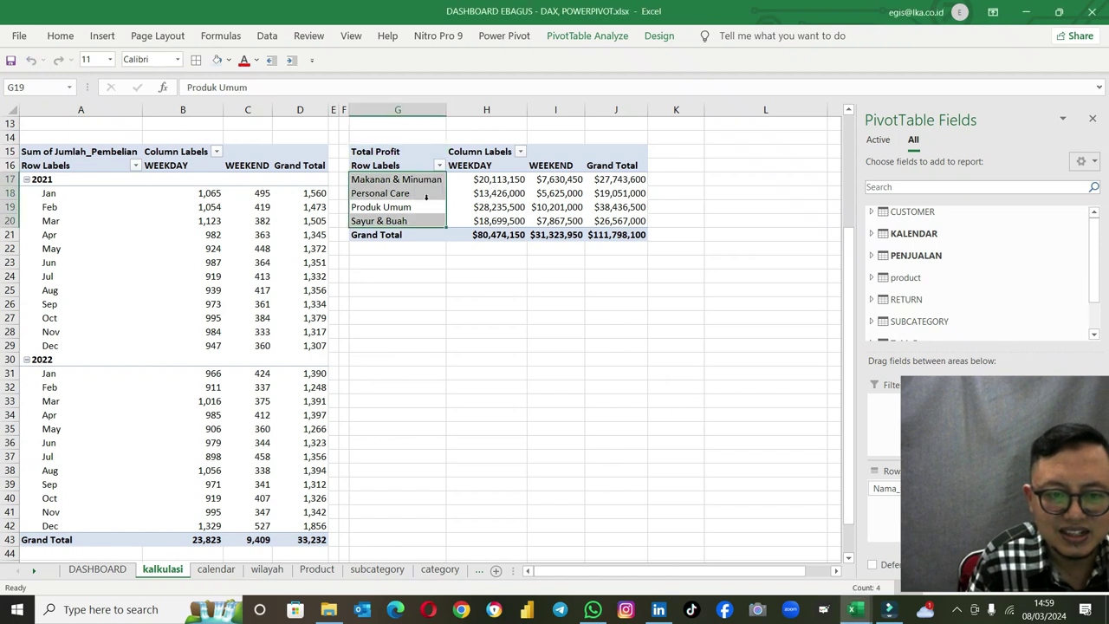
{"action": "left_click", "coordinate": [500, 221]}
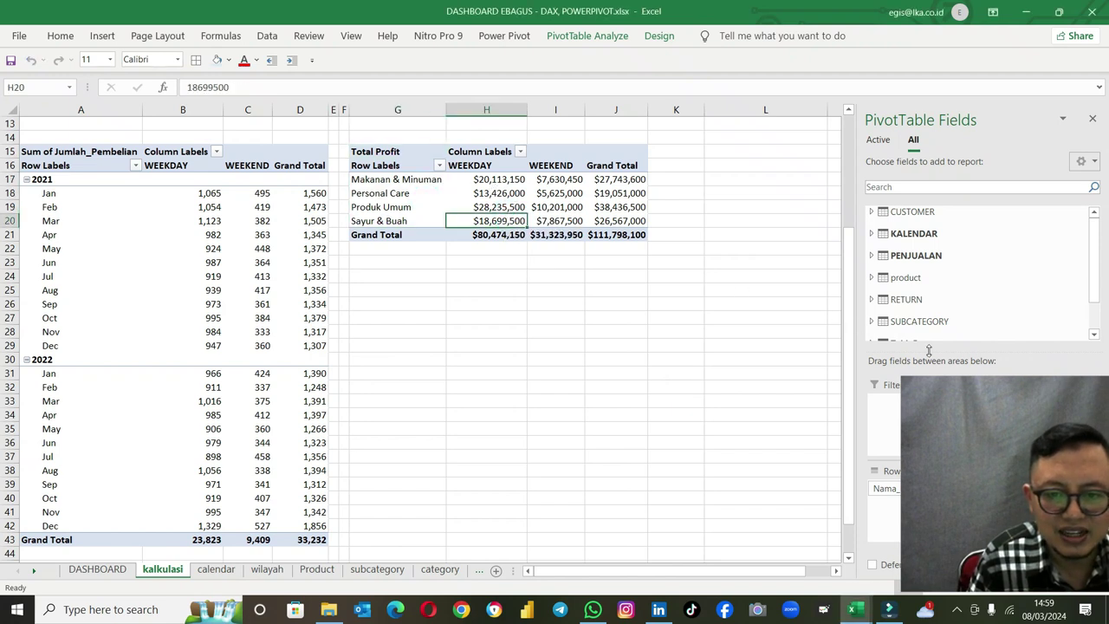
{"action": "left_click_drag", "start_coordinate": [947, 393], "coordinate": [1107, 460]}
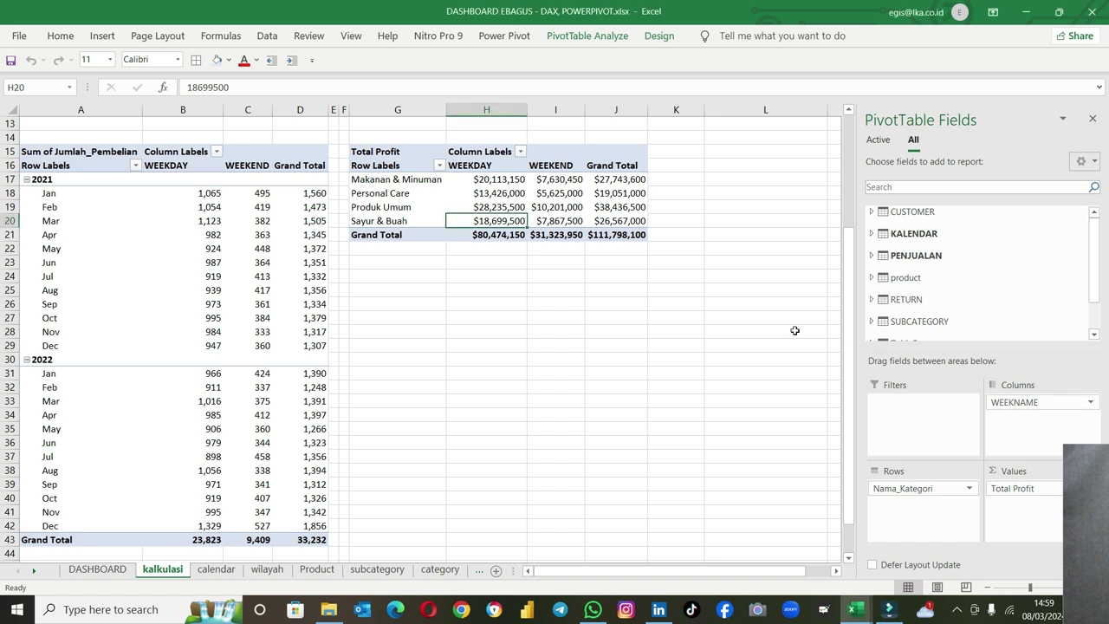
{"action": "left_click_drag", "start_coordinate": [1042, 409], "coordinate": [1007, 419]}
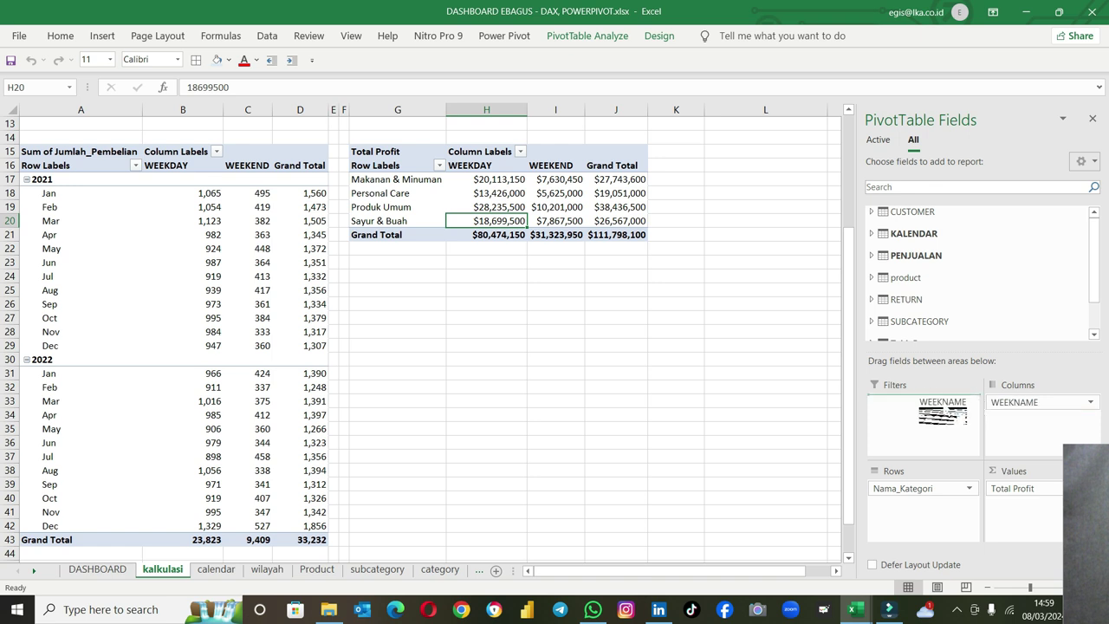
{"action": "left_click_drag", "start_coordinate": [1007, 419], "coordinate": [702, 335]}
{"action": "left_click", "coordinate": [448, 193]}
- Attempt a Treemap chart from the pivot and dismiss the not-allowed error
{"action": "left_click", "coordinate": [96, 39]}
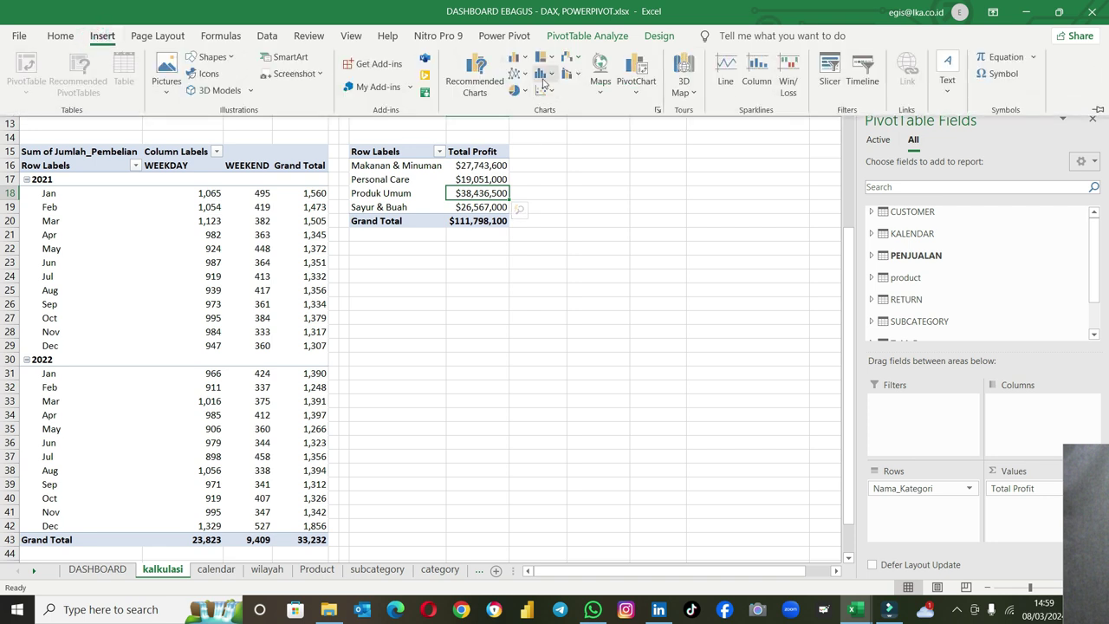
{"action": "left_click", "coordinate": [555, 66]}
{"action": "left_click", "coordinate": [558, 104]}
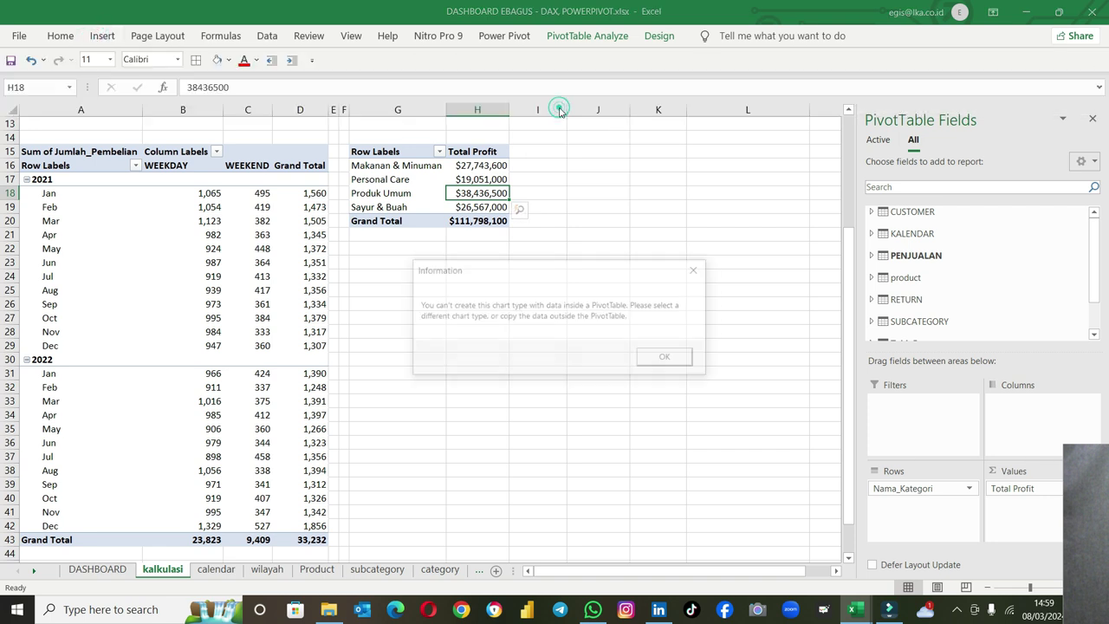
{"action": "left_click", "coordinate": [668, 358]}
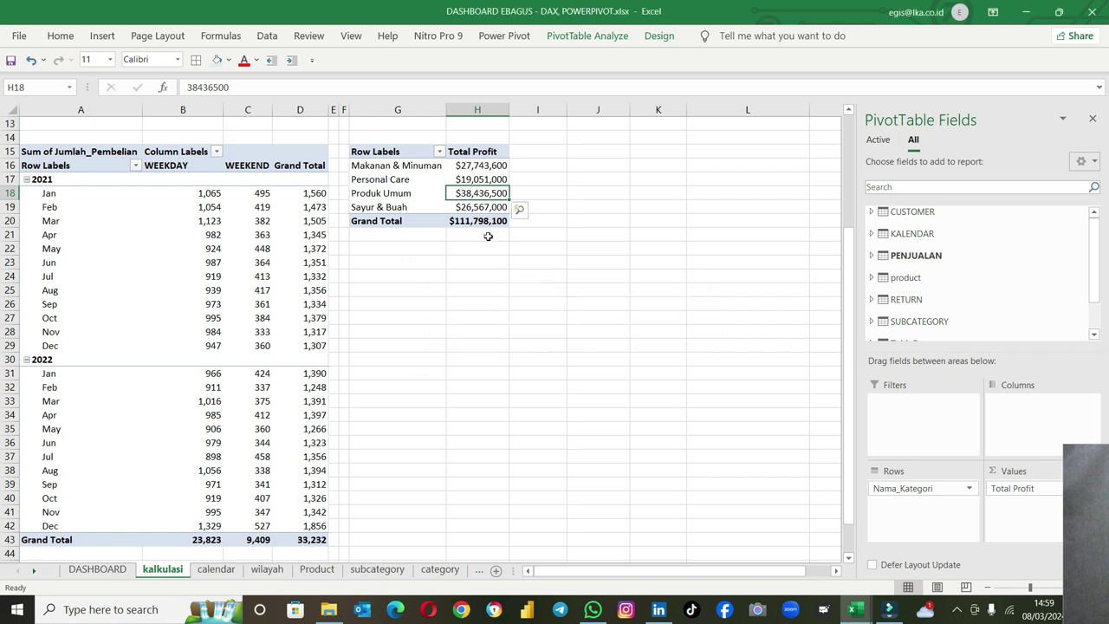
{"action": "left_click", "coordinate": [659, 38]}
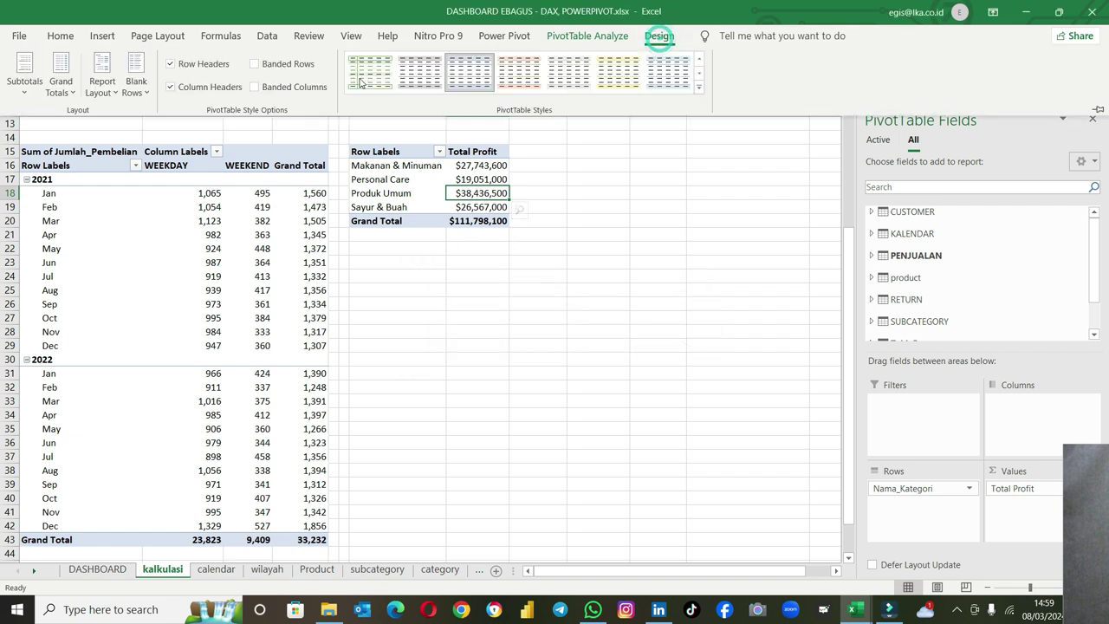
{"action": "left_click", "coordinate": [610, 38]}
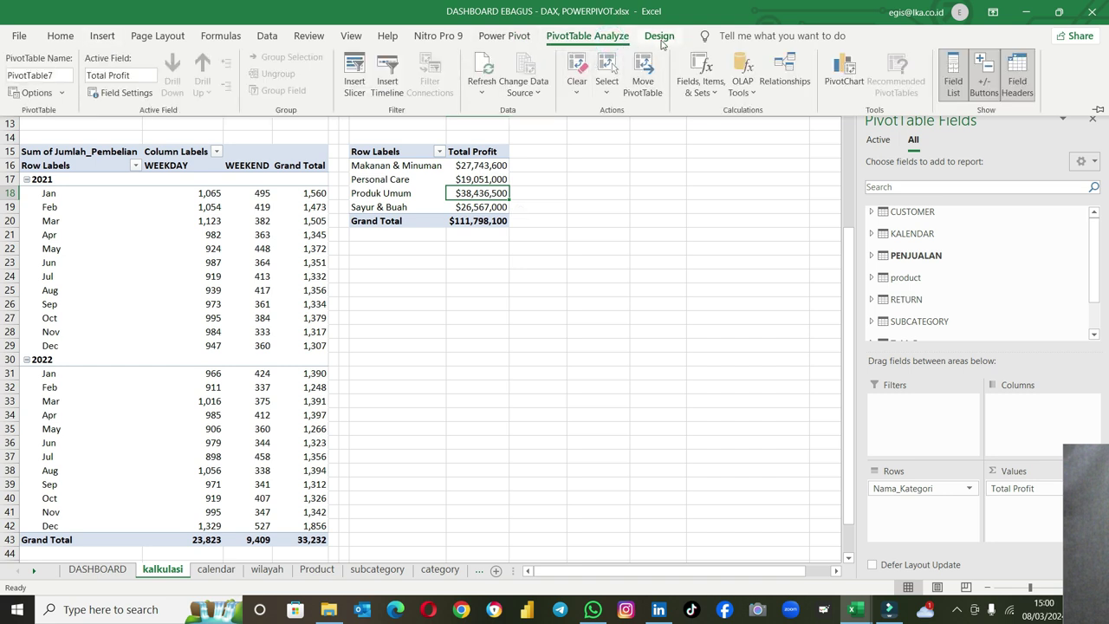
- Turn off the pivot's grand totals and link G21:H24 to its categories and profits with =G16
{"action": "left_click", "coordinate": [660, 40]}
{"action": "left_click", "coordinate": [61, 74]}
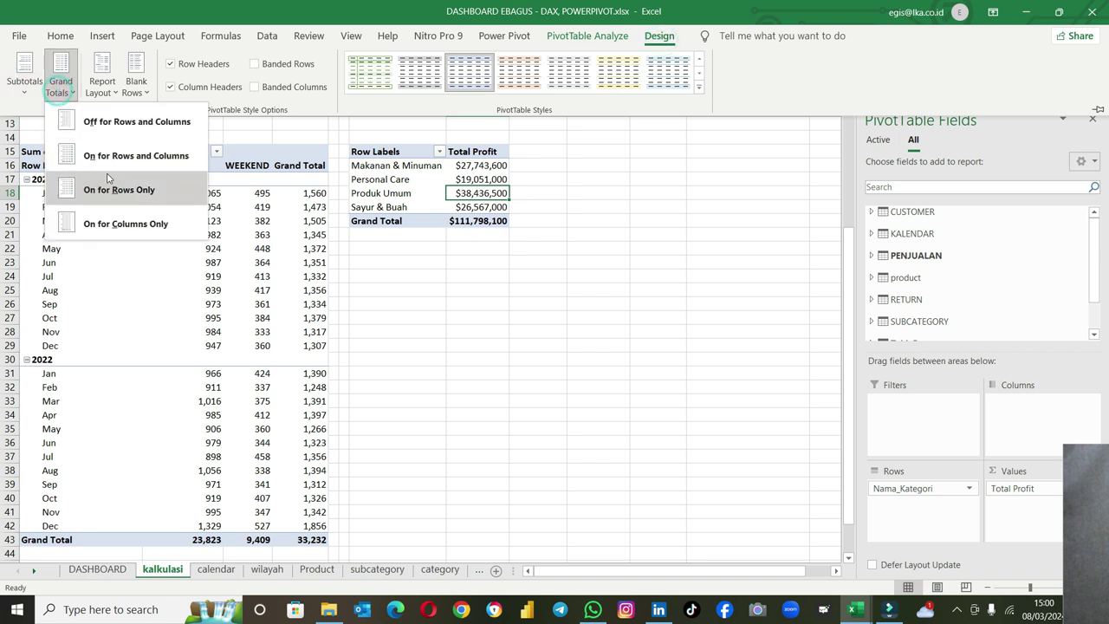
{"action": "left_click", "coordinate": [130, 126]}
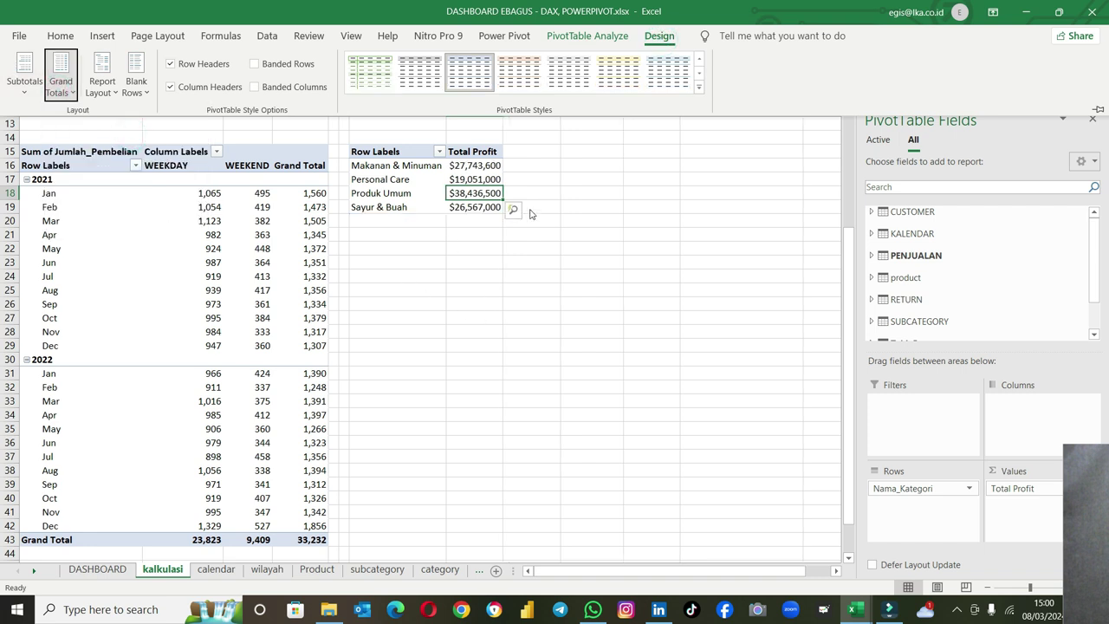
{"action": "left_click", "coordinate": [409, 234]}
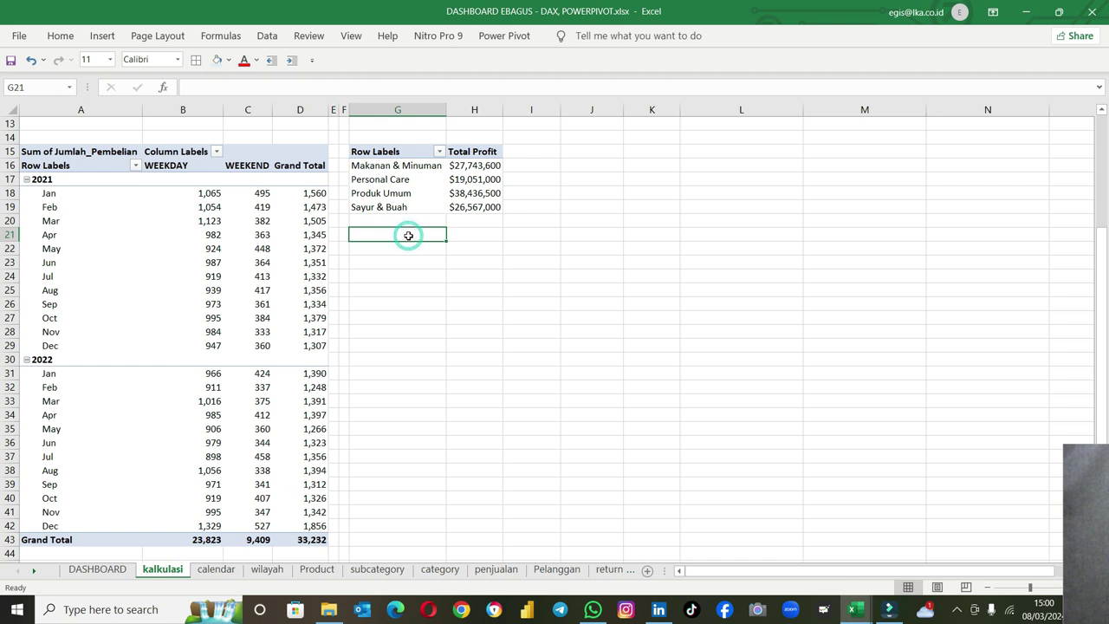
{"action": "type", "text": "="}
{"action": "left_click", "coordinate": [411, 166]}
{"action": "key", "text": "Return"}
{"action": "left_click", "coordinate": [427, 235]}
{"action": "mouse_move", "coordinate": [446, 242]}
{"action": "left_mouse_down"}
{"action": "mouse_move", "coordinate": [500, 246]}
{"action": "mouse_move", "coordinate": [488, 304]}
{"action": "mouse_move", "coordinate": [475, 305]}
{"action": "left_mouse_up"}
{"action": "key", "text": "Delete"}
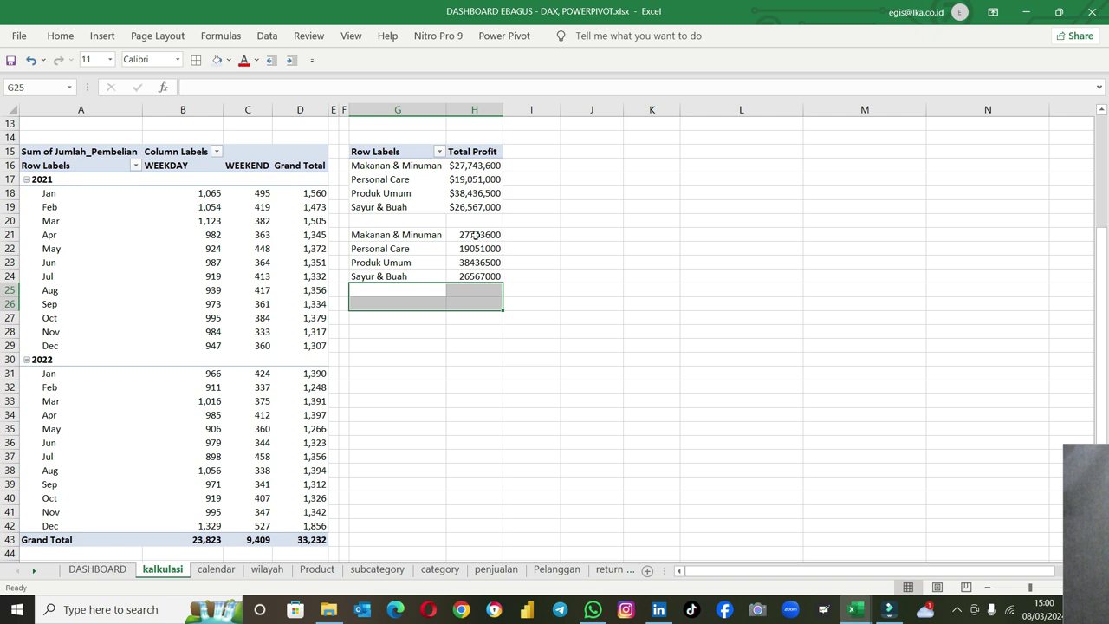
- Copy the pivot's currency format onto the profits in H21:H24, then select G21:H24
{"action": "left_click", "coordinate": [472, 205]}
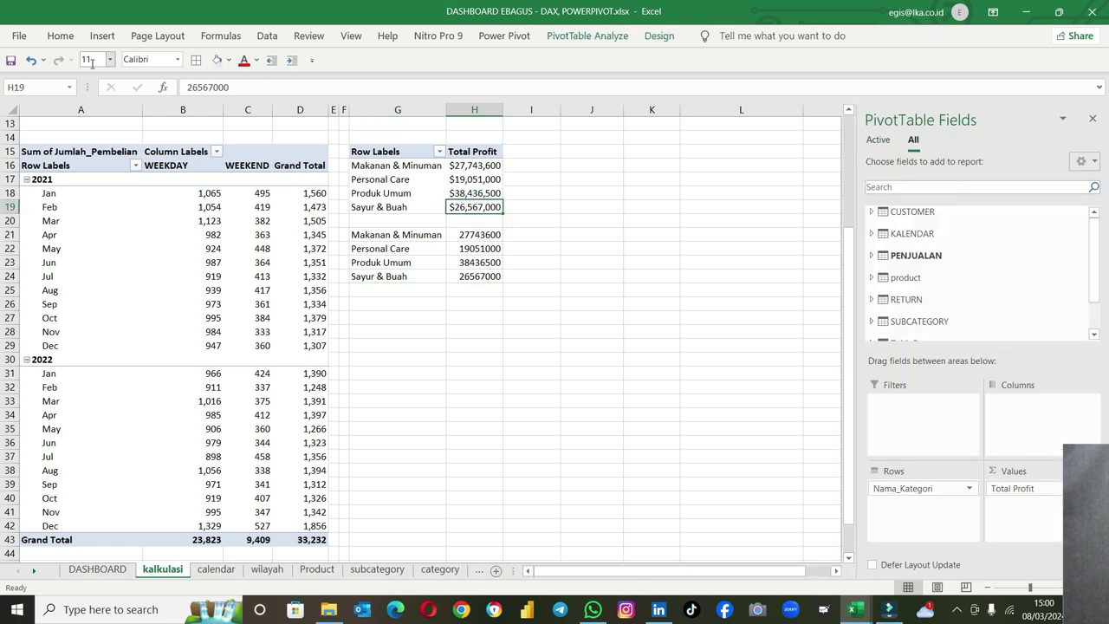
{"action": "double_click", "coordinate": [61, 38]}
{"action": "left_click", "coordinate": [80, 93]}
{"action": "left_click", "coordinate": [80, 93]}
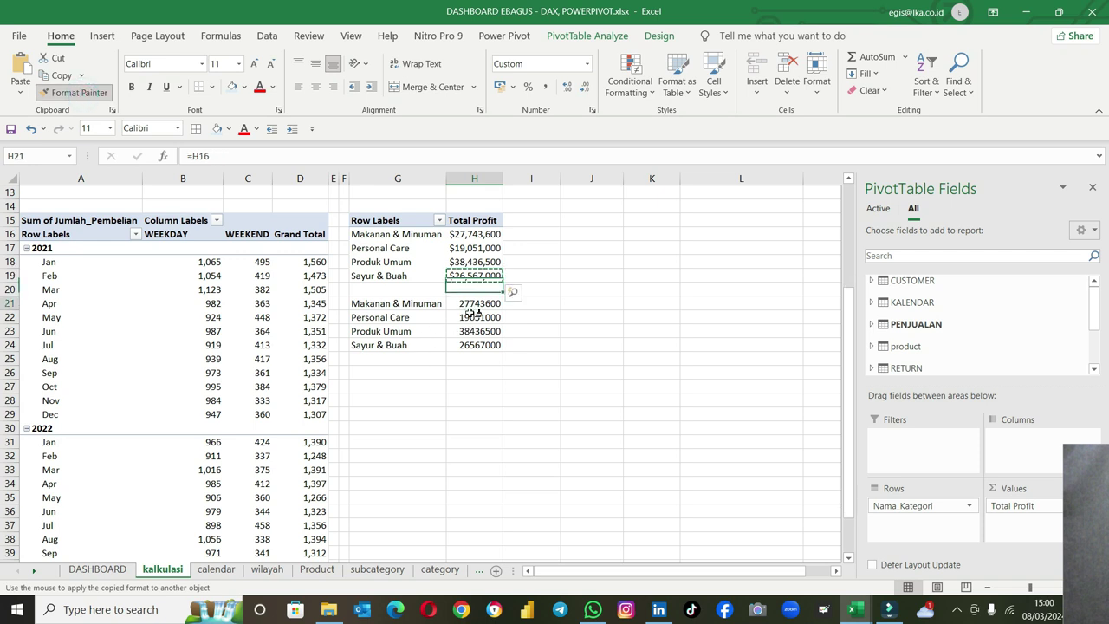
{"action": "left_click_drag", "start_coordinate": [474, 303], "coordinate": [474, 345]}
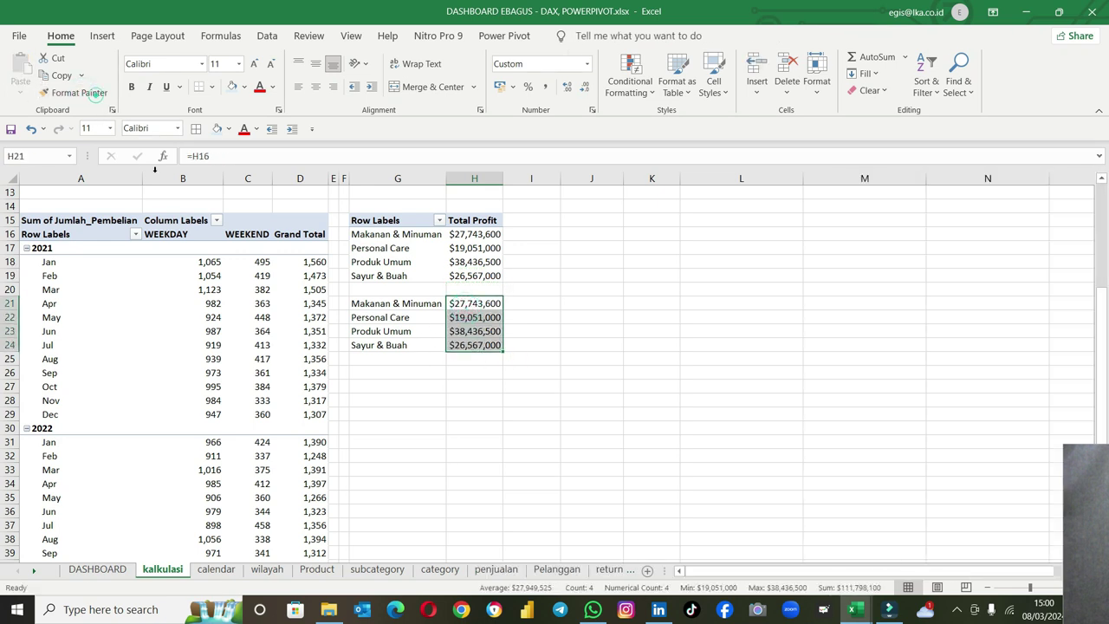
{"action": "left_click", "coordinate": [531, 401]}
{"action": "left_click_drag", "start_coordinate": [416, 305], "coordinate": [466, 345]}
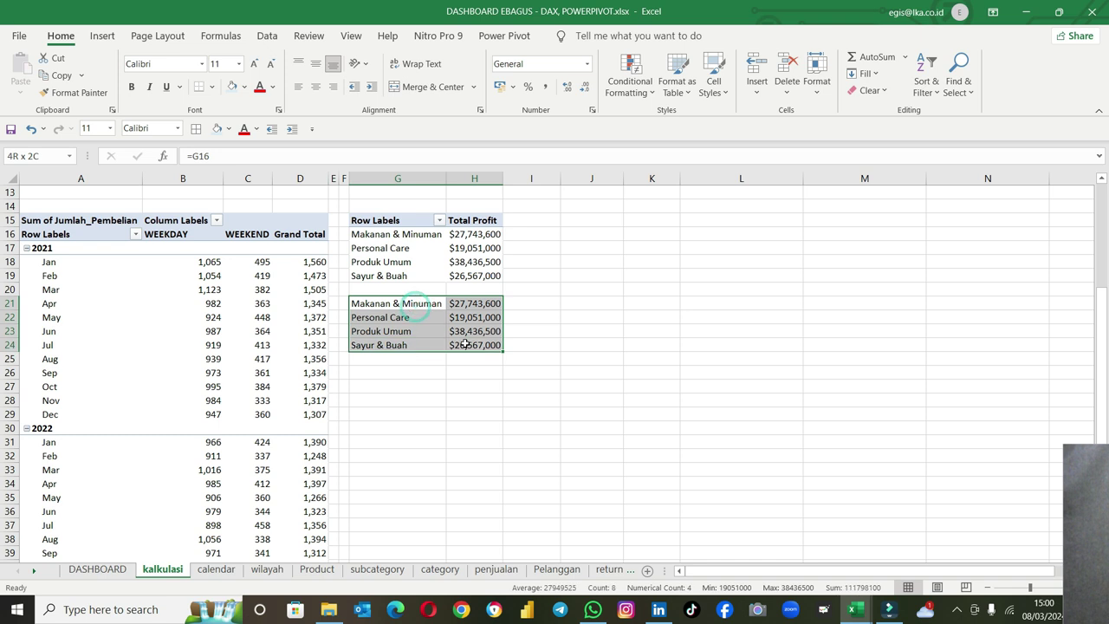
{"action": "left_click", "coordinate": [113, 40]}
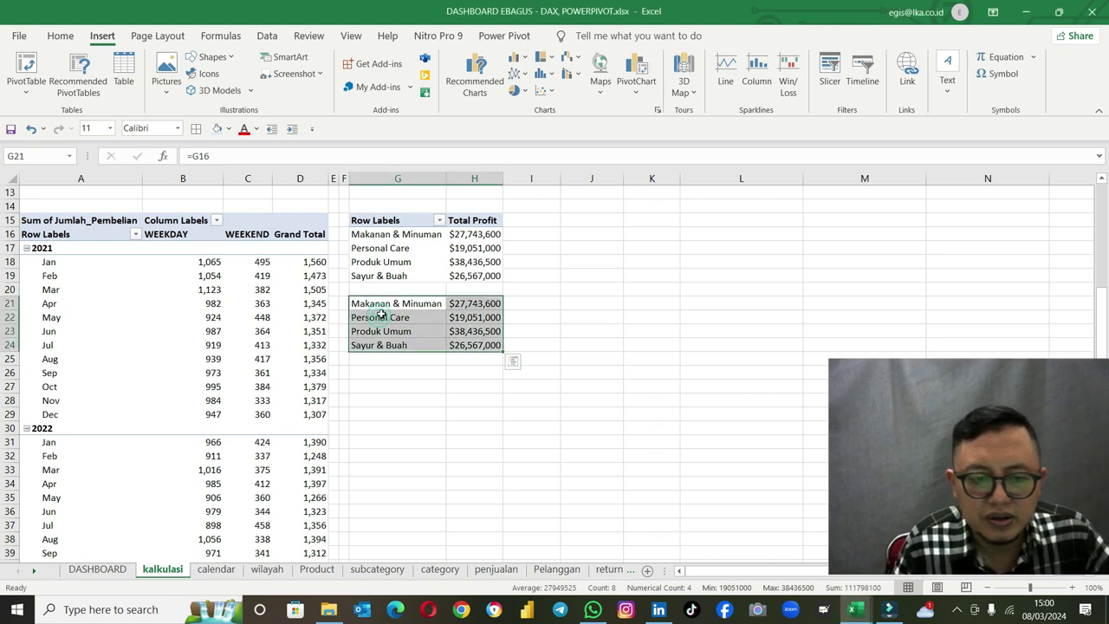
- Insert a treemap of profit by category on kalkulasi, then delete it
{"action": "left_click", "coordinate": [546, 59]}
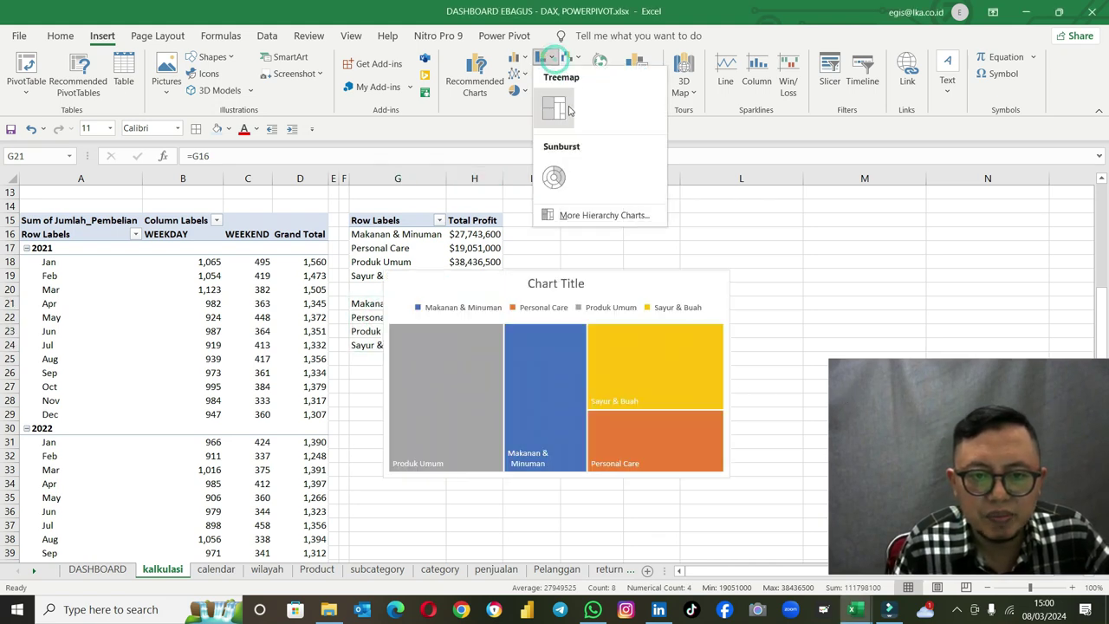
{"action": "left_click", "coordinate": [562, 105]}
{"action": "left_click_drag", "start_coordinate": [592, 283], "coordinate": [592, 341]}
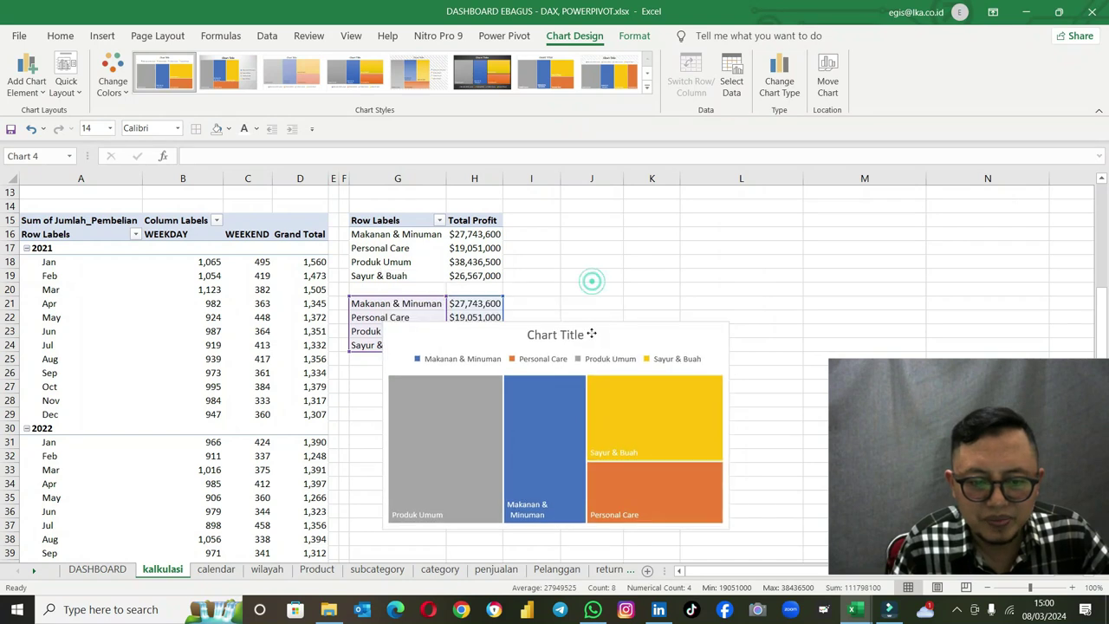
{"action": "key", "text": "Delete"}
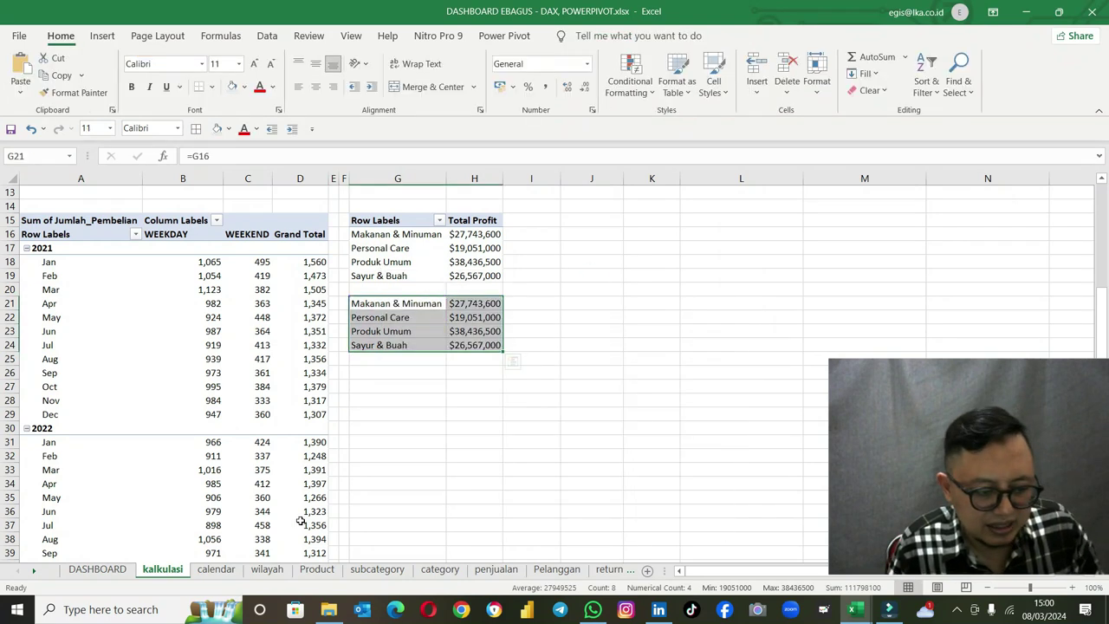
- On DASHBOARD, move the empty rounded panel to the right of the area chart
{"action": "left_click", "coordinate": [108, 571]}
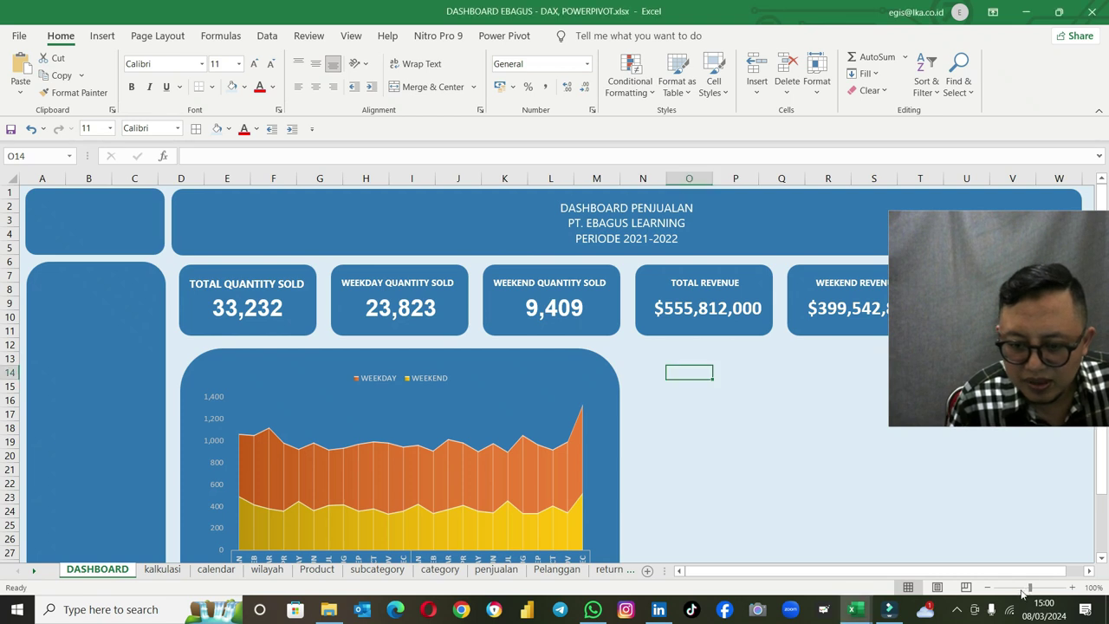
{"action": "left_click_drag", "start_coordinate": [1031, 588], "coordinate": [1020, 588]}
{"action": "left_click", "coordinate": [445, 319]}
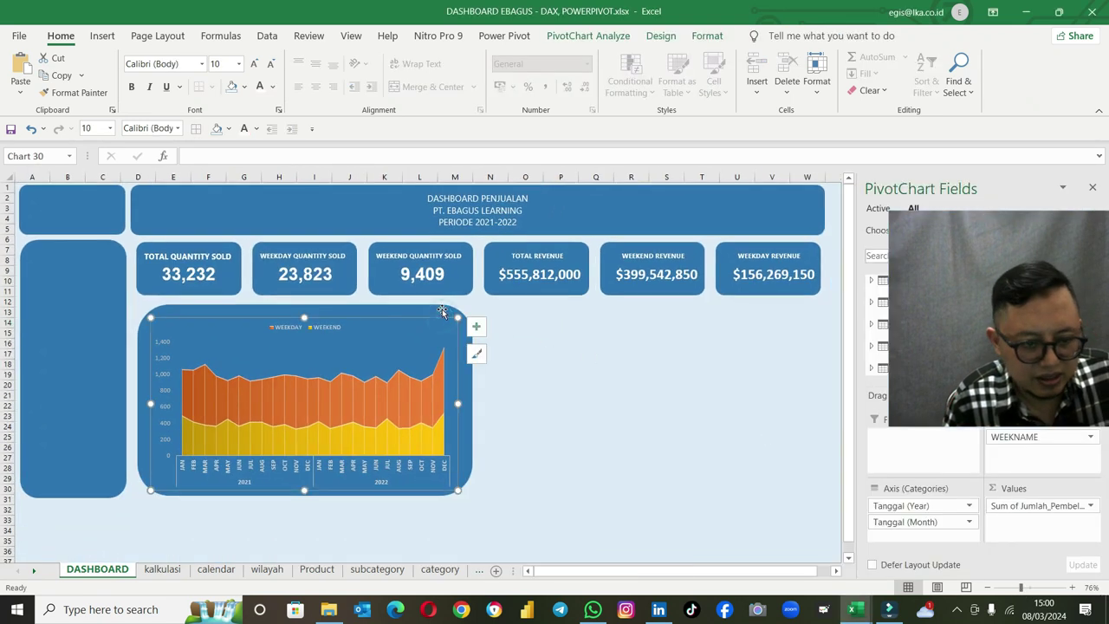
{"action": "left_click", "coordinate": [442, 310]}
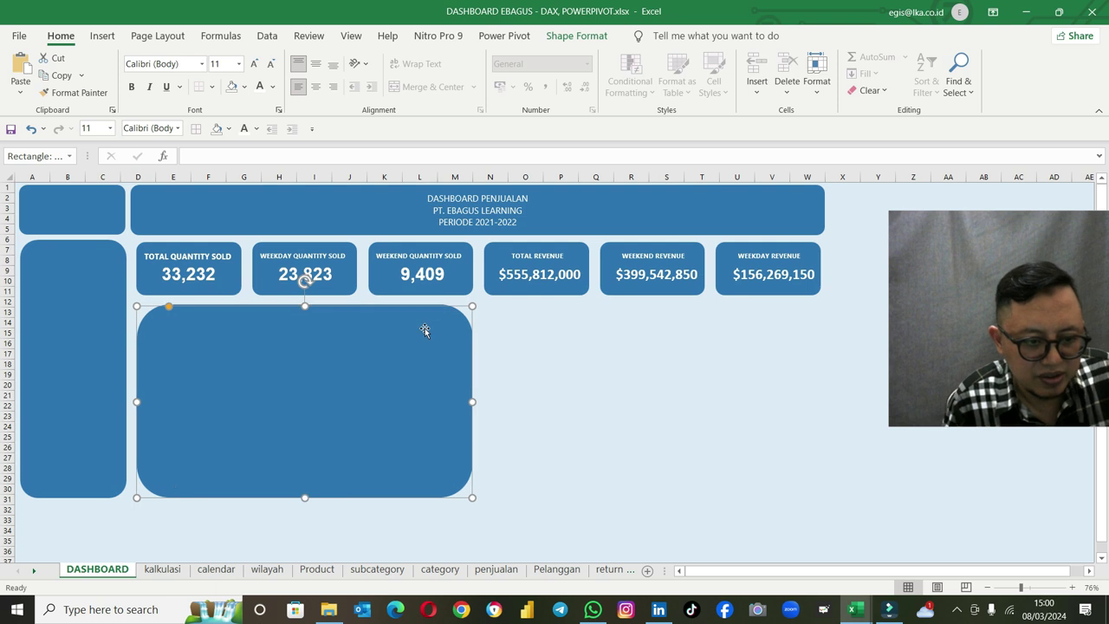
{"action": "left_click_drag", "start_coordinate": [442, 337], "coordinate": [784, 338]}
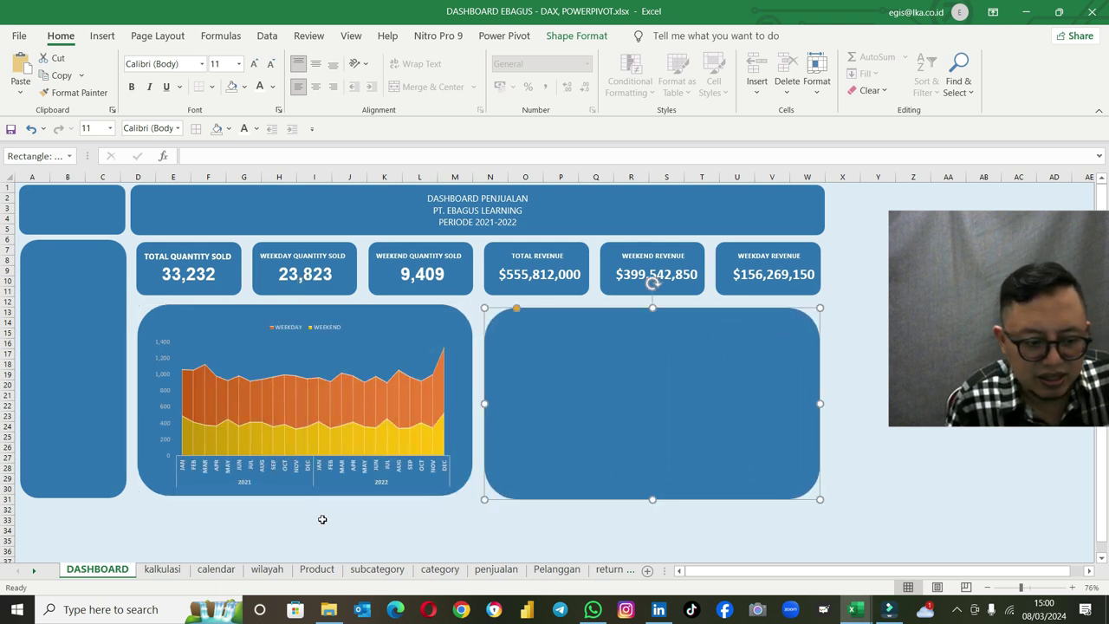
{"action": "left_click", "coordinate": [302, 552]}
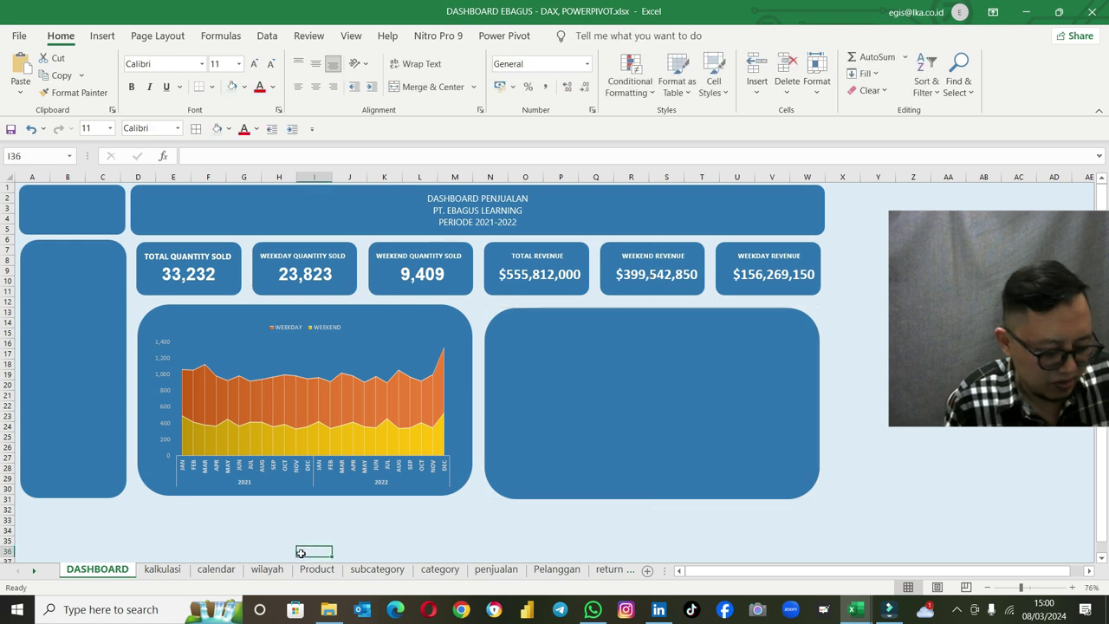
{"action": "left_click", "coordinate": [301, 552]}
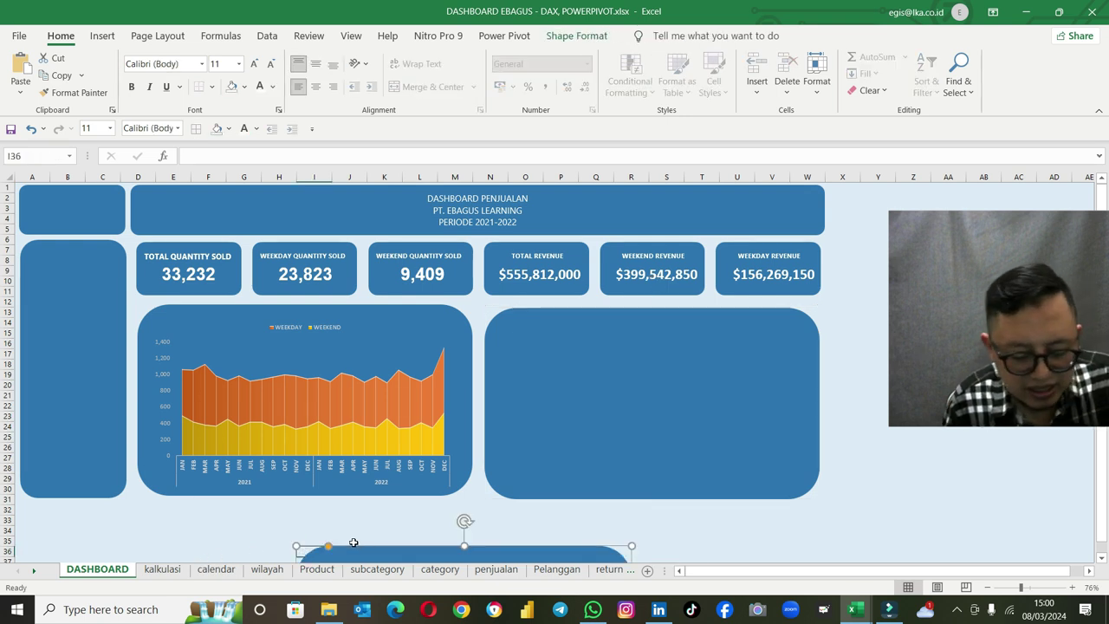
{"action": "key", "text": "Escape"}
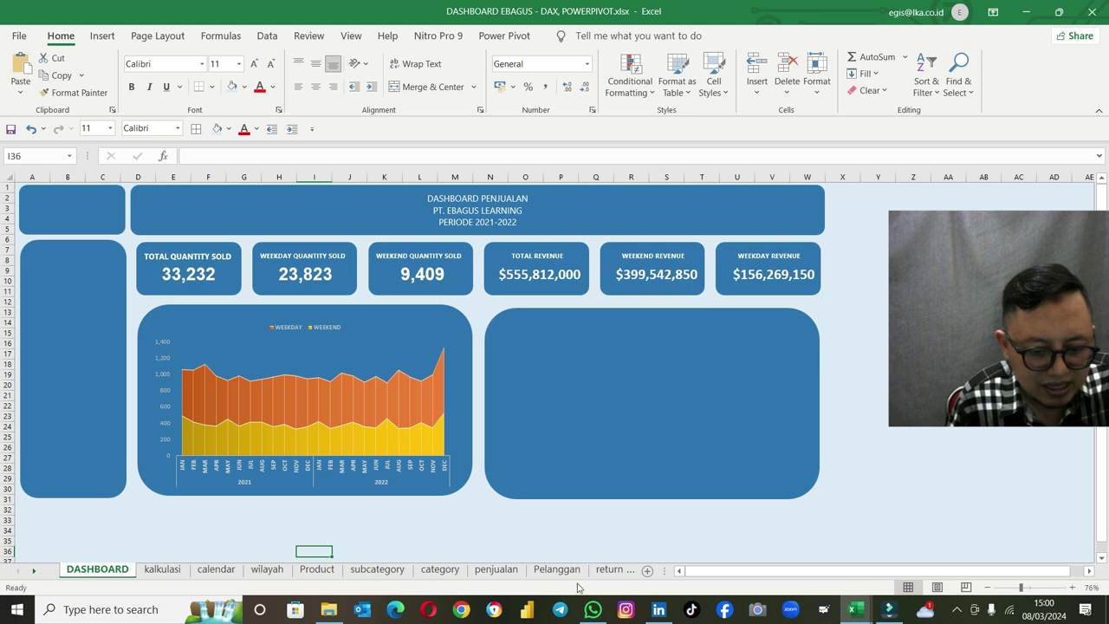
- Build a treemap from G21:H24 on kalkulasi, move it to DASHBOARD, and fit it to the right panel
{"action": "left_click", "coordinate": [169, 571]}
{"action": "left_click", "coordinate": [105, 37]}
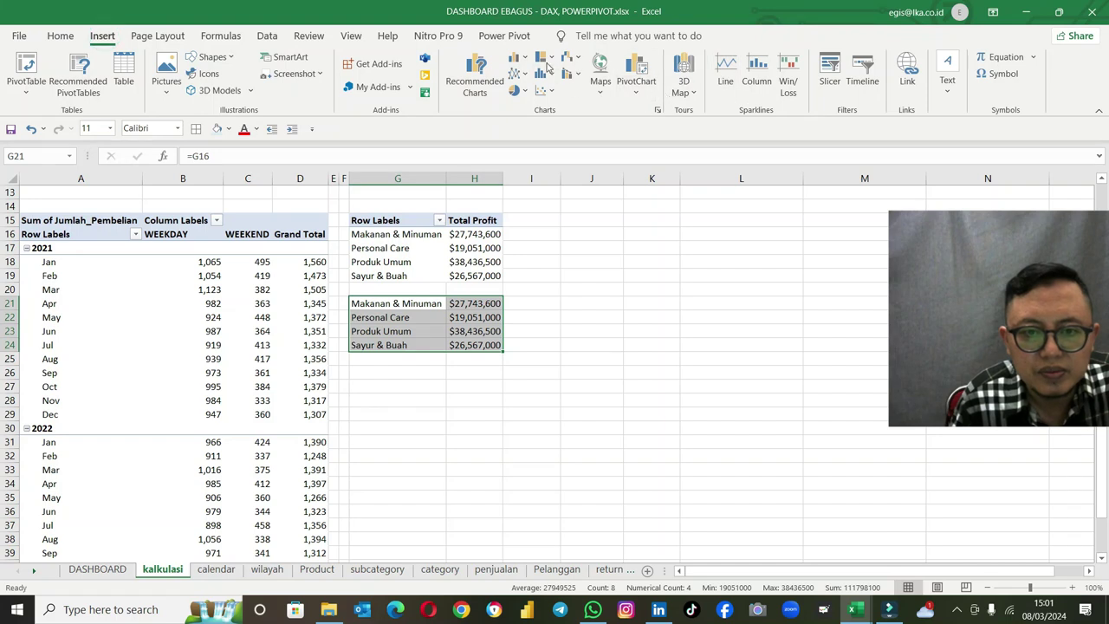
{"action": "left_click", "coordinate": [543, 73]}
{"action": "left_click", "coordinate": [555, 111]}
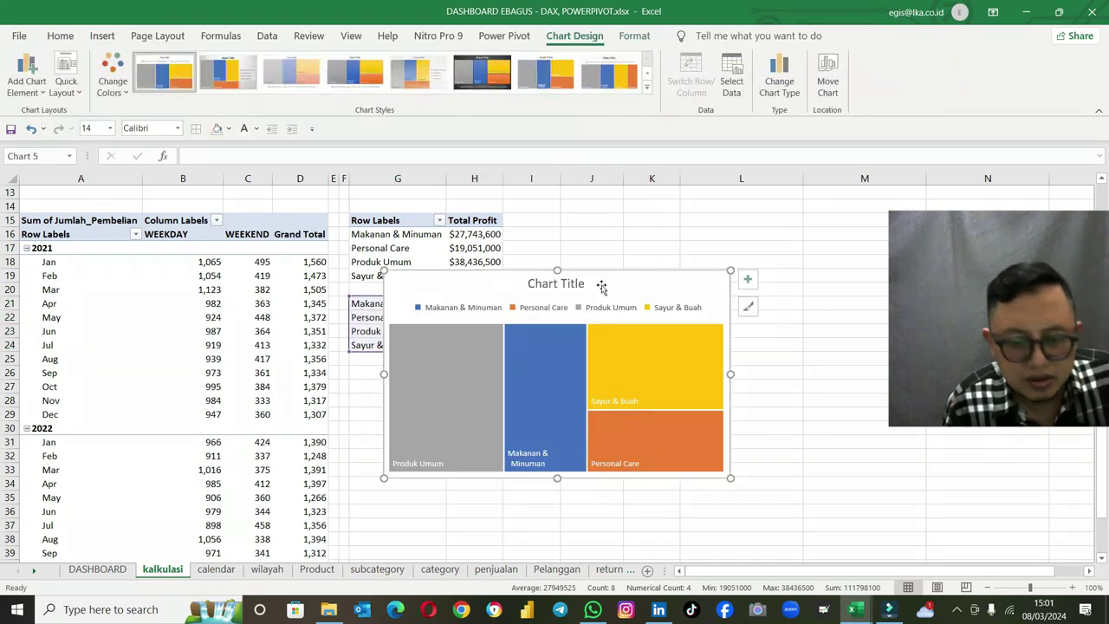
{"action": "key", "text": "Delete"}
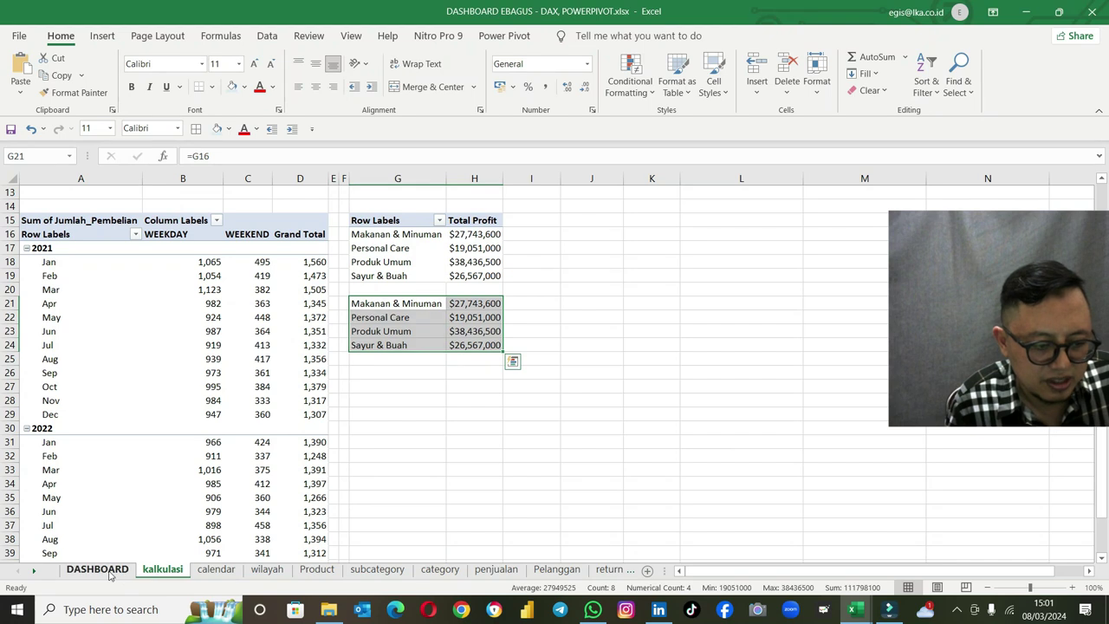
{"action": "left_click", "coordinate": [97, 570]}
{"action": "left_click", "coordinate": [583, 408]}
{"action": "key", "text": "ctrl+v"}
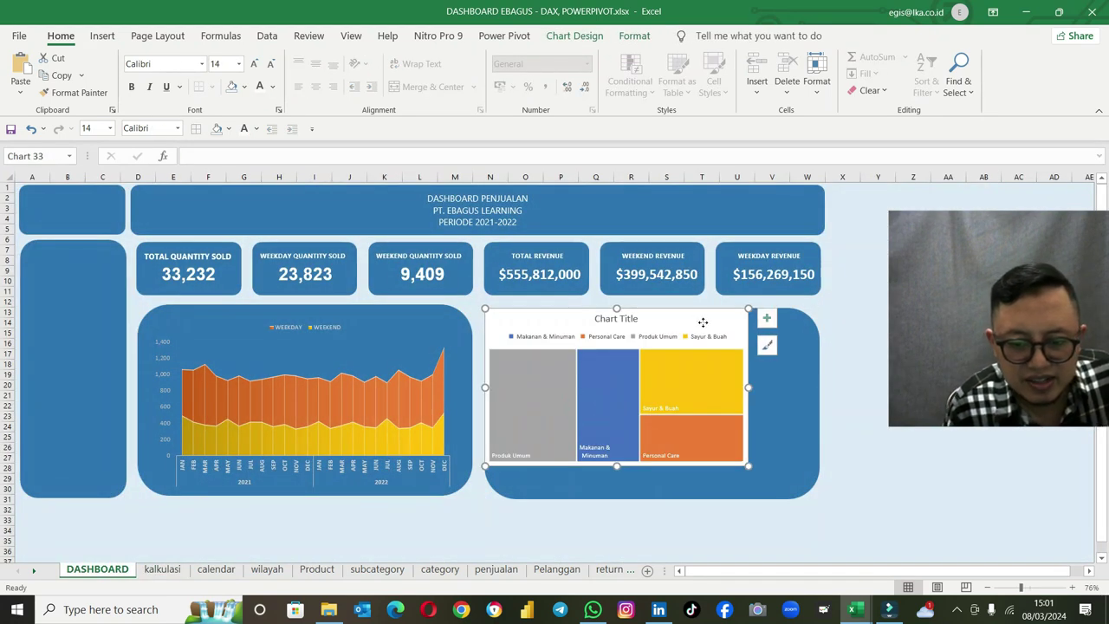
{"action": "left_click_drag", "start_coordinate": [692, 321], "coordinate": [710, 335]}
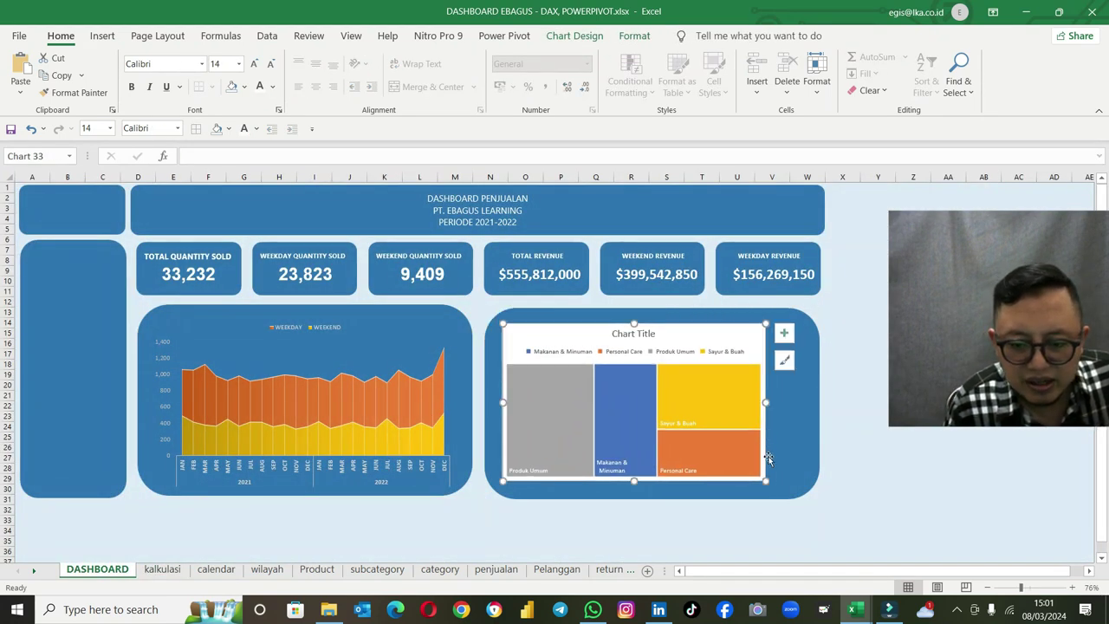
{"action": "left_click_drag", "start_coordinate": [765, 481], "coordinate": [788, 490]}
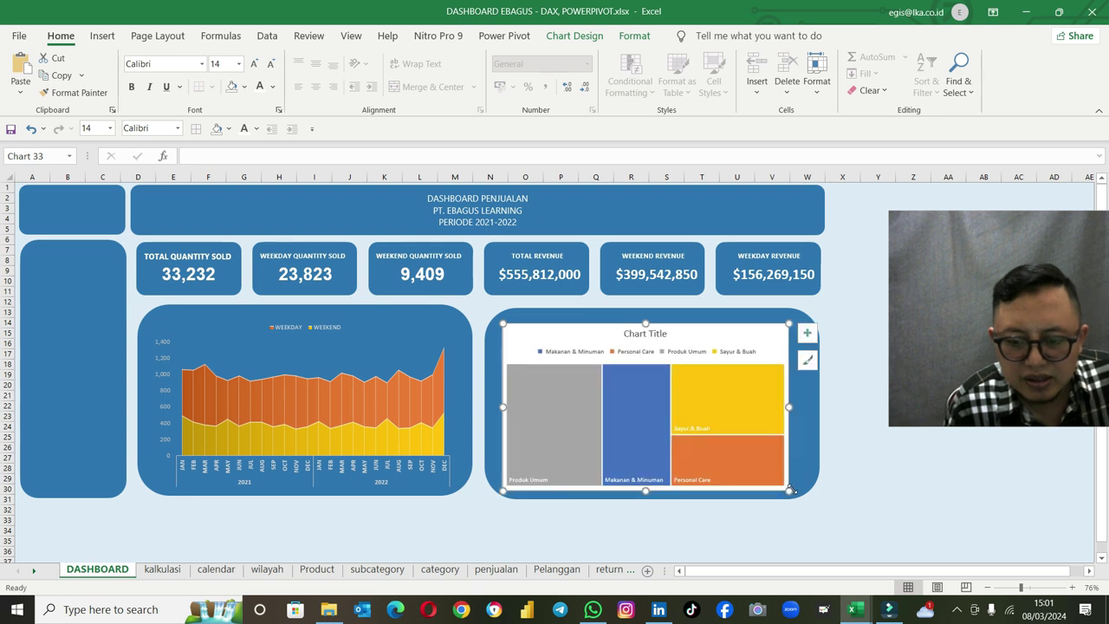
{"action": "left_click", "coordinate": [634, 35]}
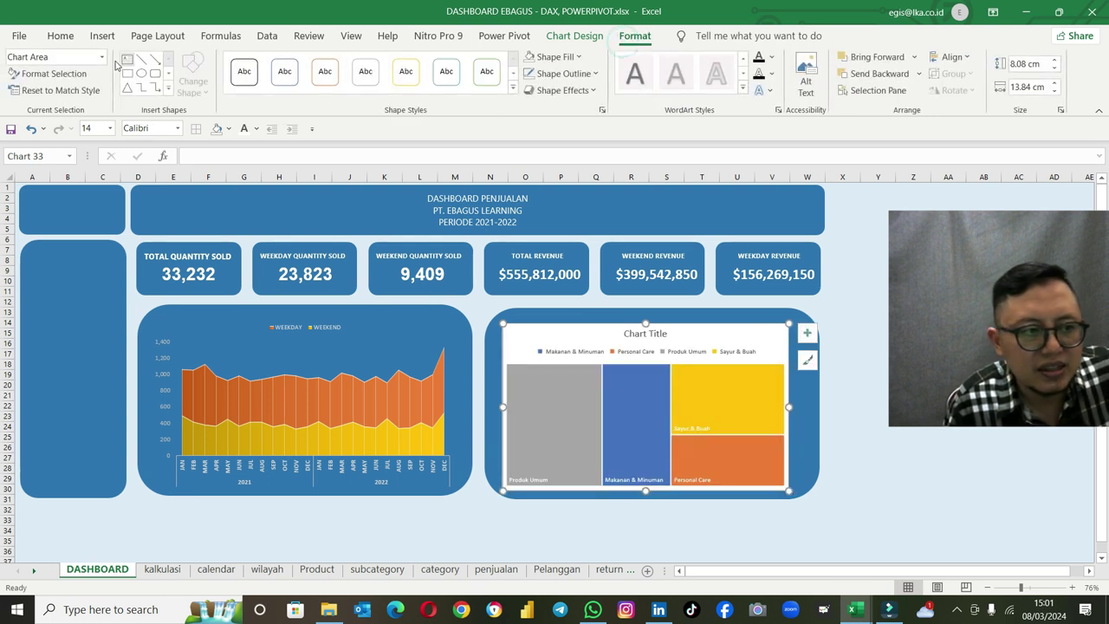
- Give the treemap's chart area no fill and no border line, and hide its chart title
{"action": "left_click", "coordinate": [85, 76]}
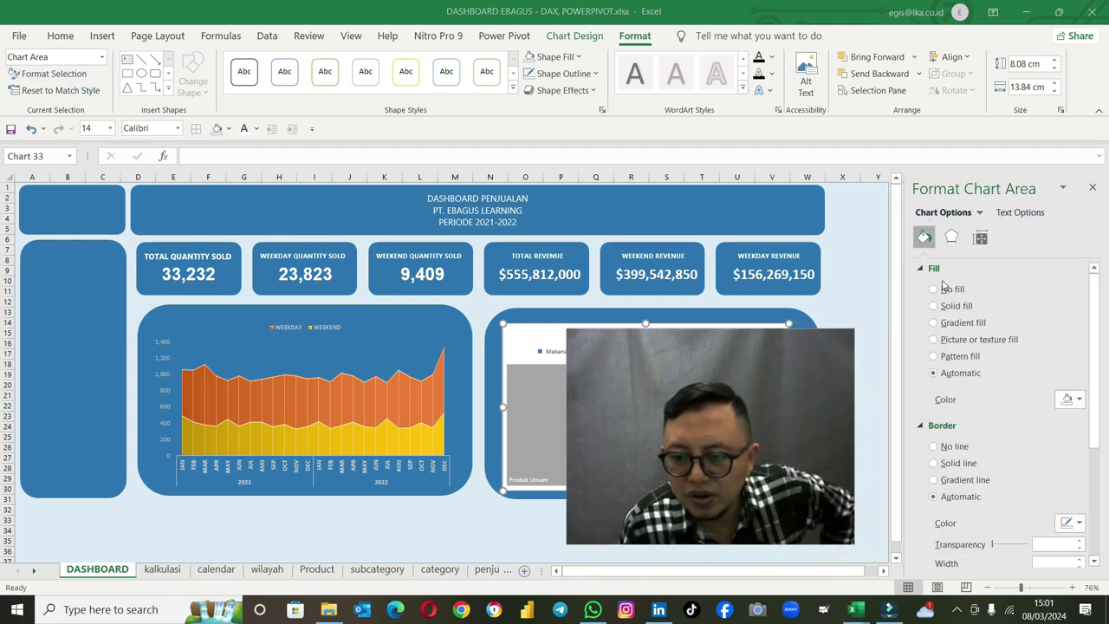
{"action": "left_click", "coordinate": [934, 288]}
{"action": "left_click", "coordinate": [934, 416]}
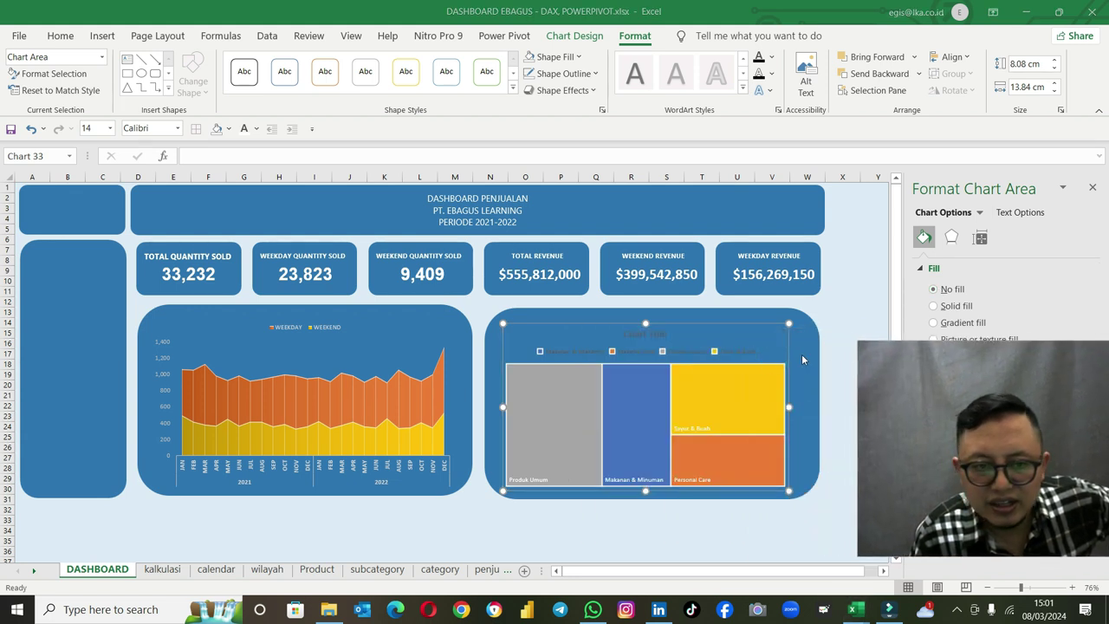
{"action": "left_click", "coordinate": [785, 338]}
{"action": "left_click", "coordinate": [807, 333]}
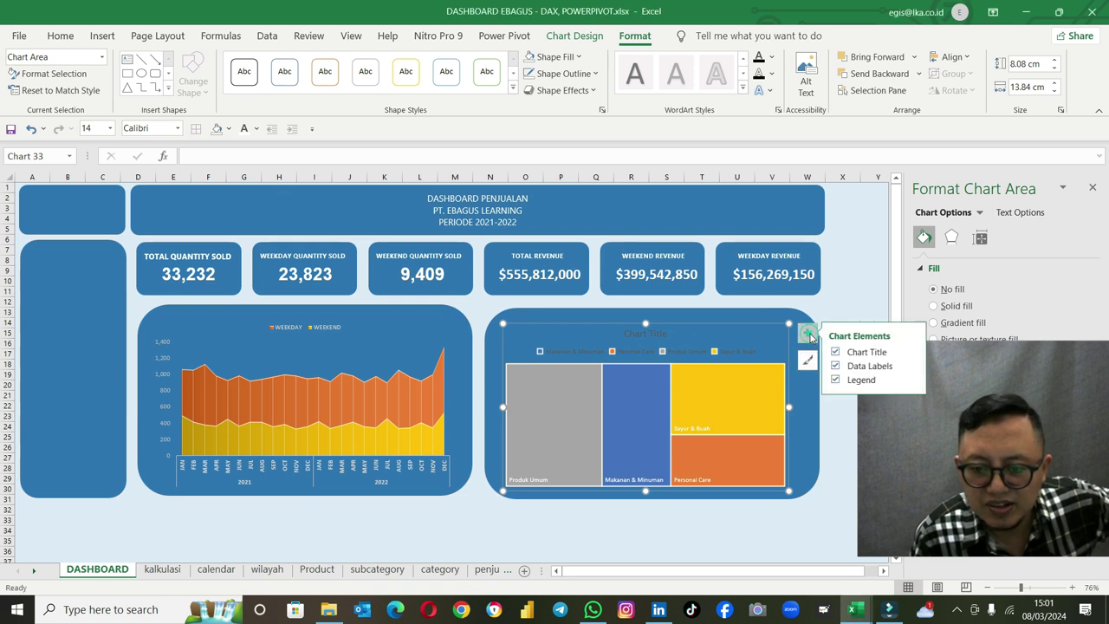
{"action": "left_click", "coordinate": [839, 355]}
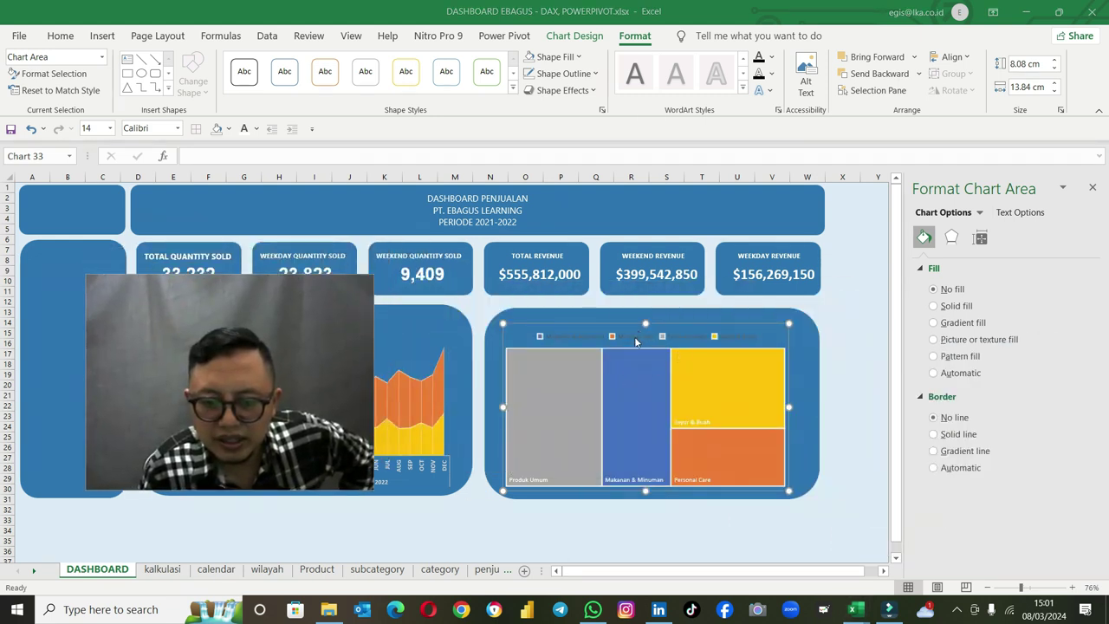
- Make the treemap legend white, bold, size 10, and add values to the data labels
{"action": "left_click", "coordinate": [641, 341]}
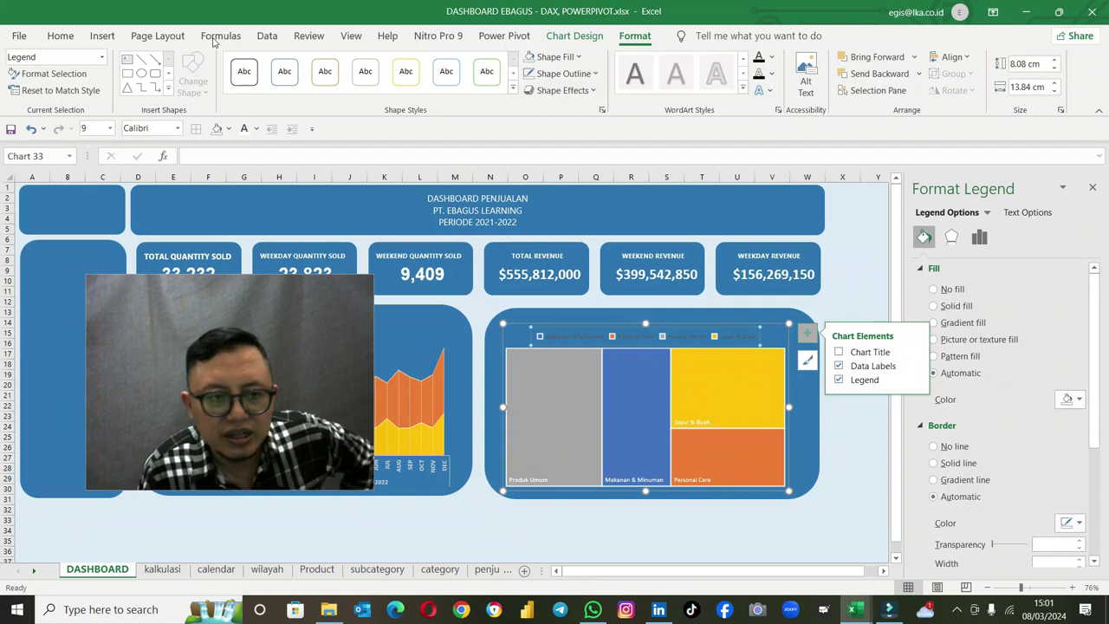
{"action": "left_click", "coordinate": [63, 38]}
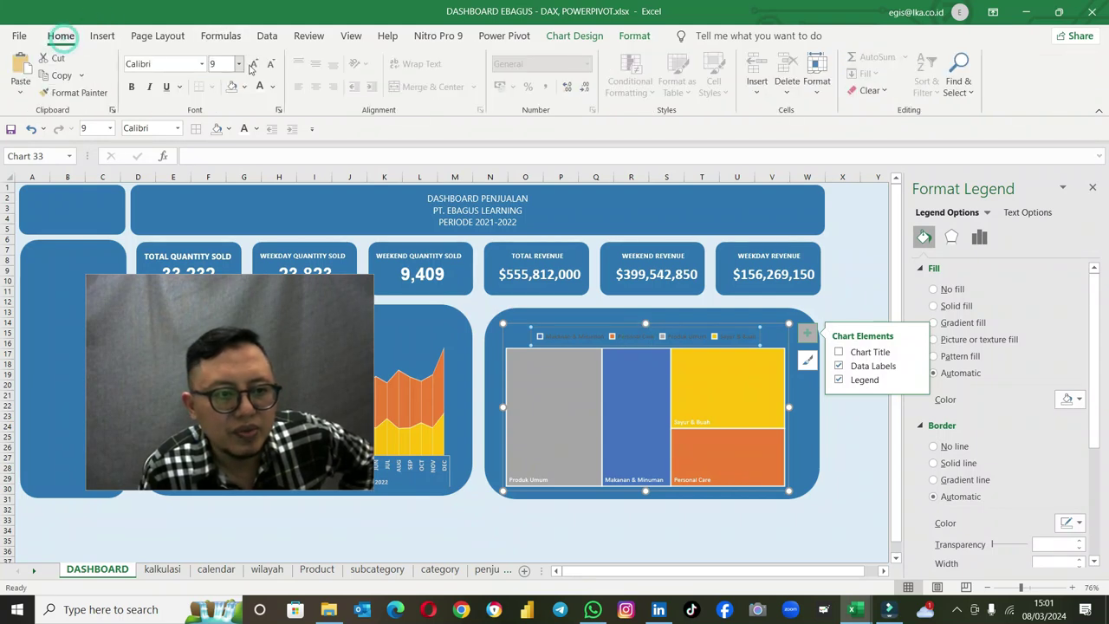
{"action": "left_click", "coordinate": [260, 87]}
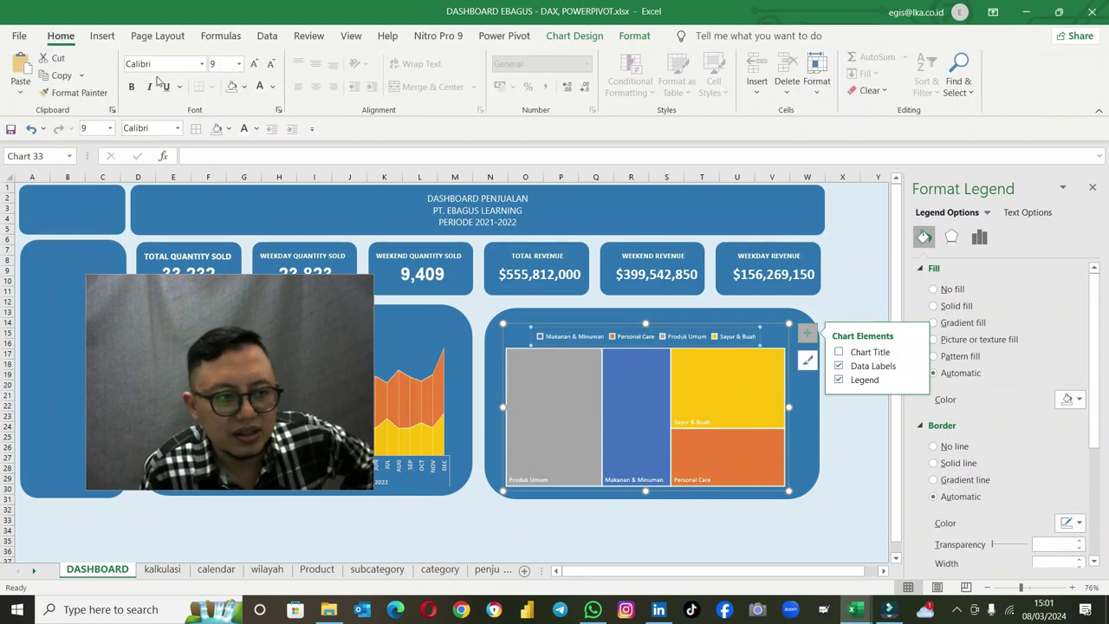
{"action": "left_click", "coordinate": [131, 87]}
{"action": "left_click", "coordinate": [254, 64]}
{"action": "left_click", "coordinate": [254, 64]}
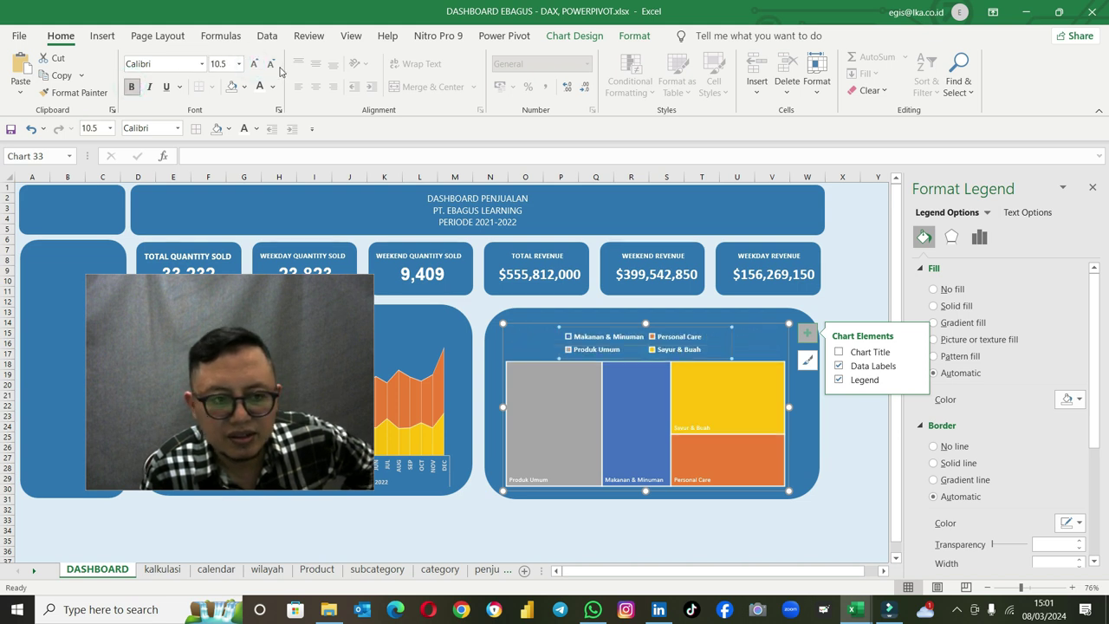
{"action": "left_click", "coordinate": [271, 64]}
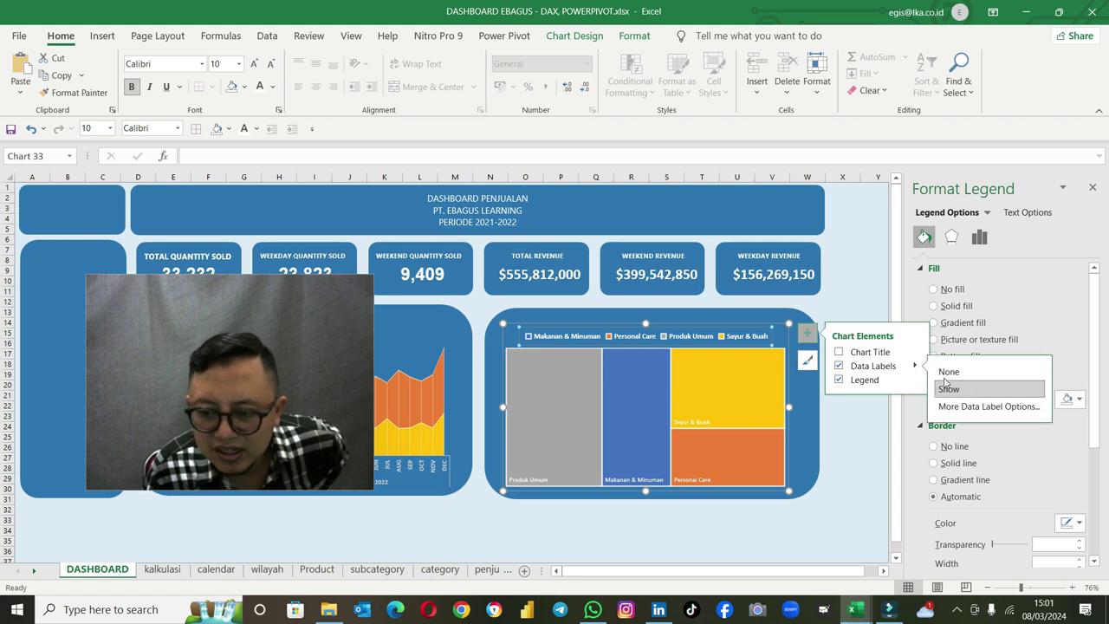
{"action": "left_click", "coordinate": [968, 407]}
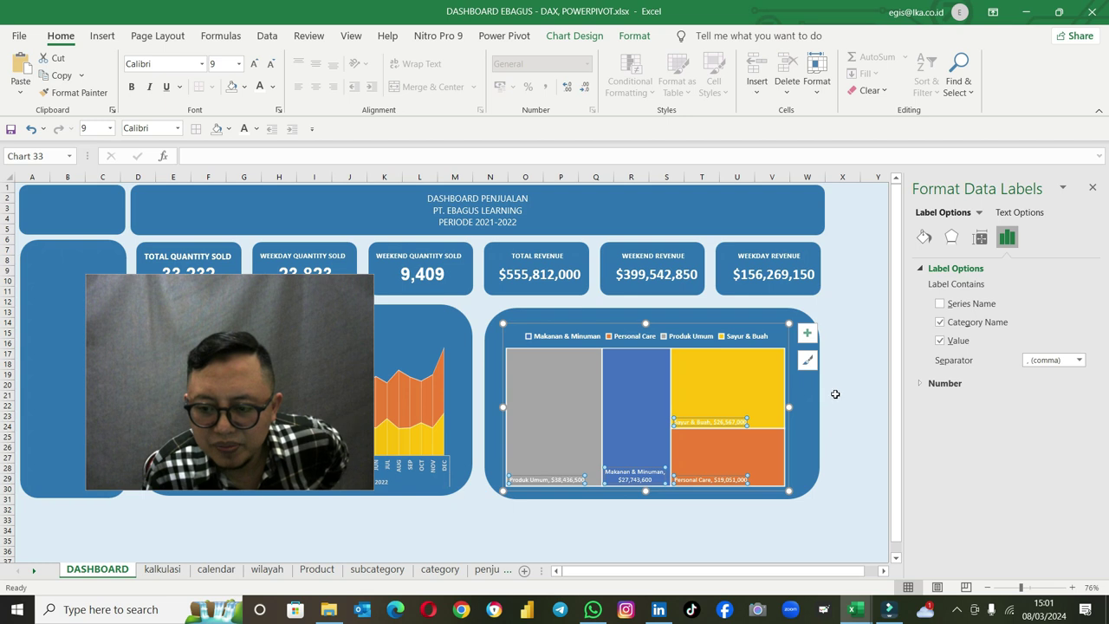
- Re-enable the treemap title and retitle it 'Profit Per kategori' in bold white text
{"action": "left_click", "coordinate": [807, 333]}
{"action": "left_click", "coordinate": [838, 351]}
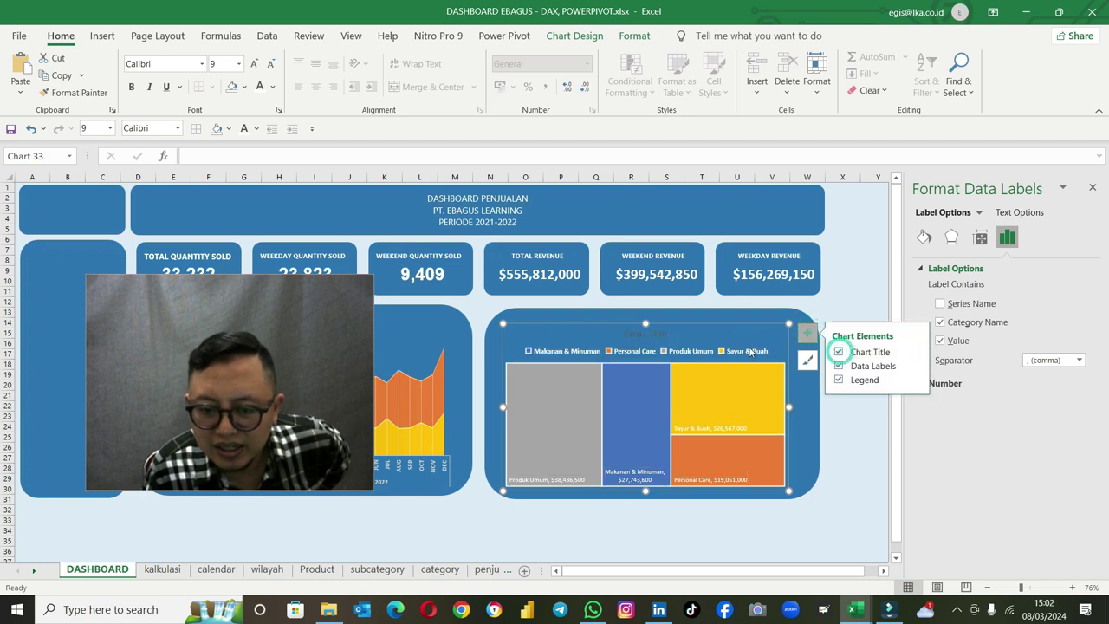
{"action": "left_click", "coordinate": [651, 334]}
{"action": "double_click", "coordinate": [652, 334]}
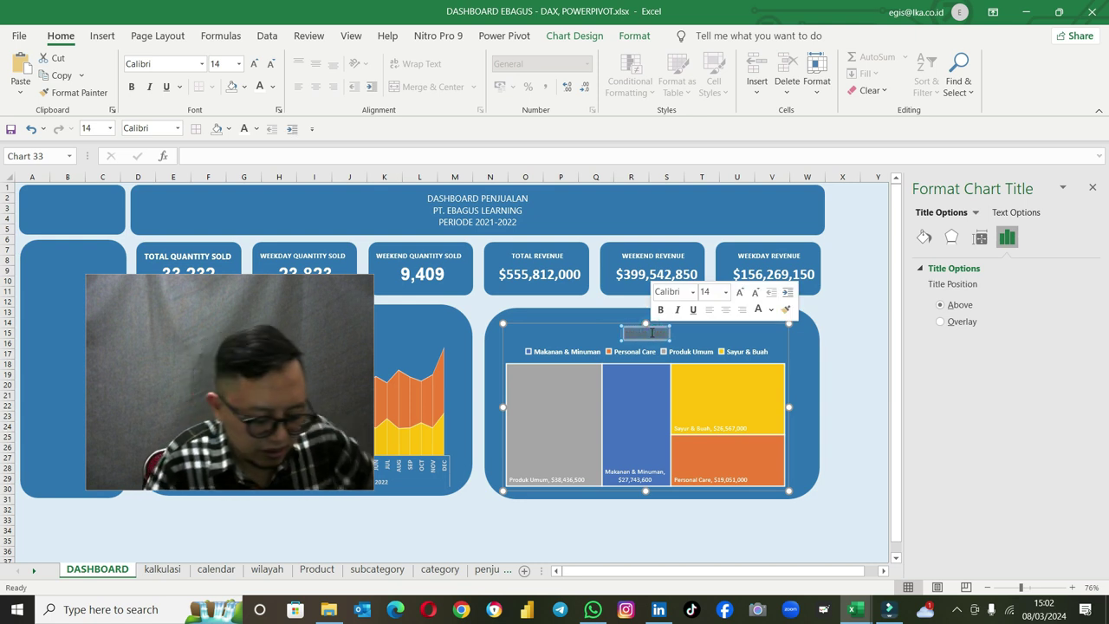
{"action": "left_click", "coordinate": [652, 333]}
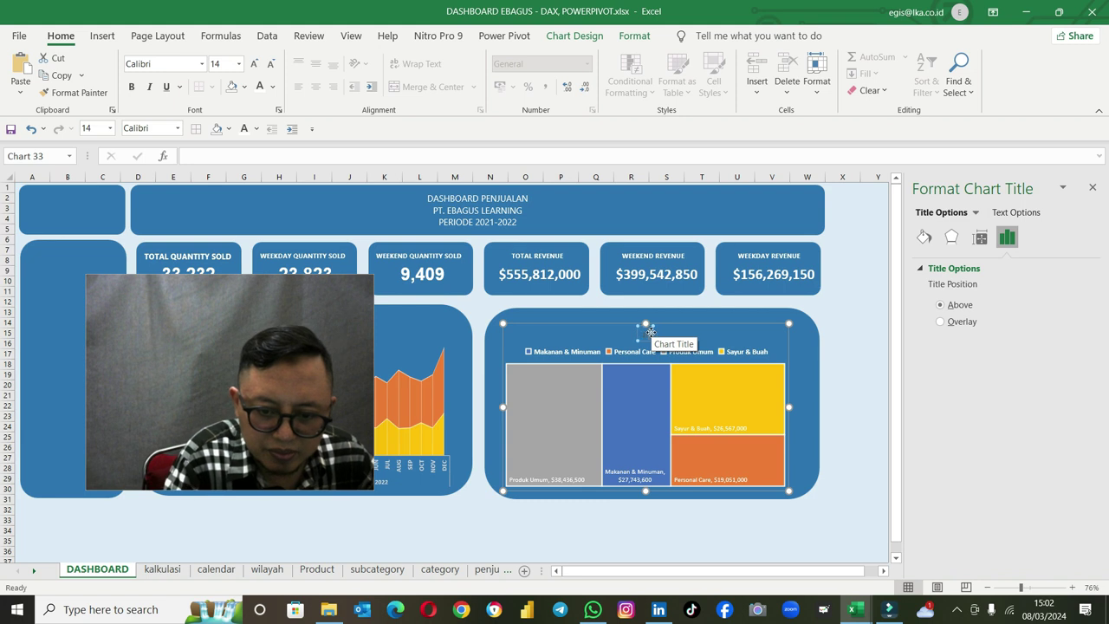
{"action": "double_click", "coordinate": [651, 331]}
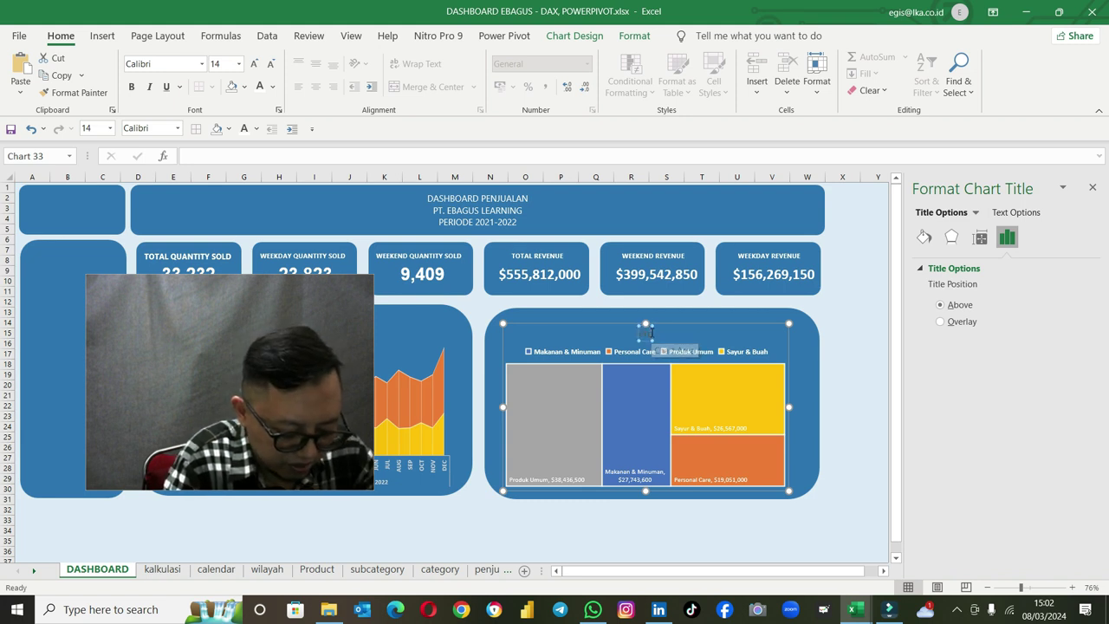
{"action": "type", "text": "alan"}
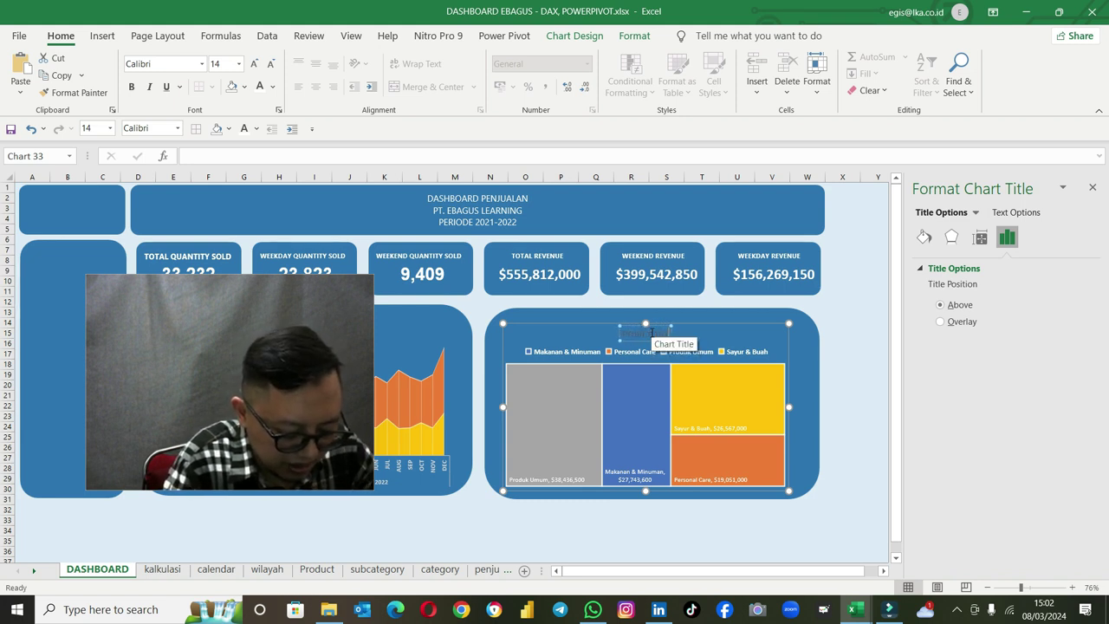
{"action": "type", "text": " per"}
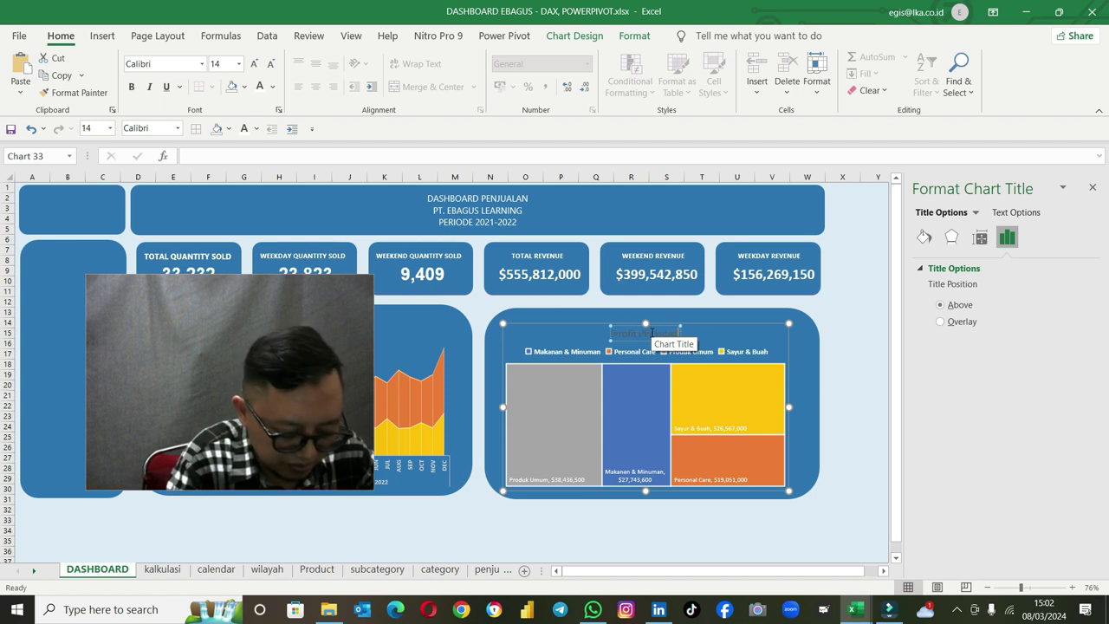
{"action": "type", "text": " Kat"}
{"action": "triple_click", "coordinate": [652, 332]}
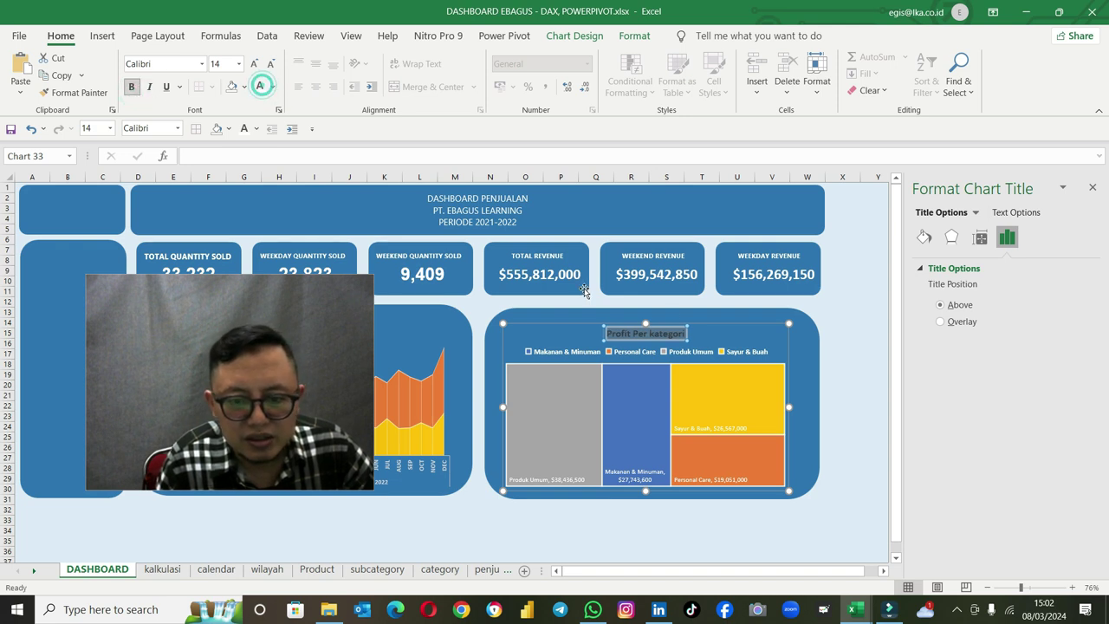
{"action": "left_click", "coordinate": [842, 333]}
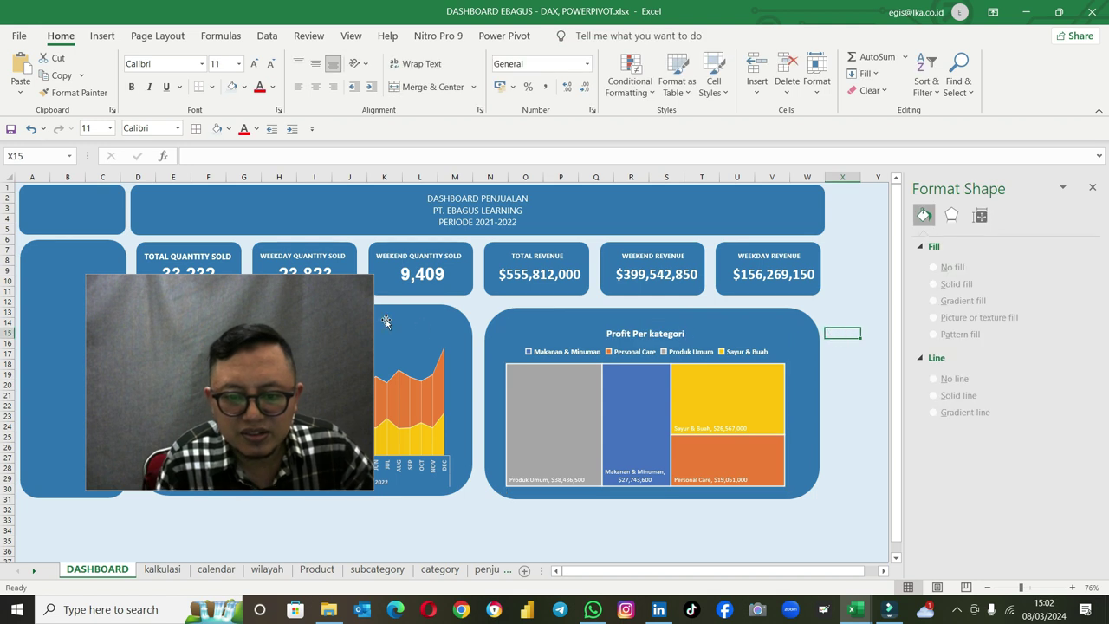
{"action": "left_click_drag", "start_coordinate": [295, 318], "coordinate": [879, 393]}
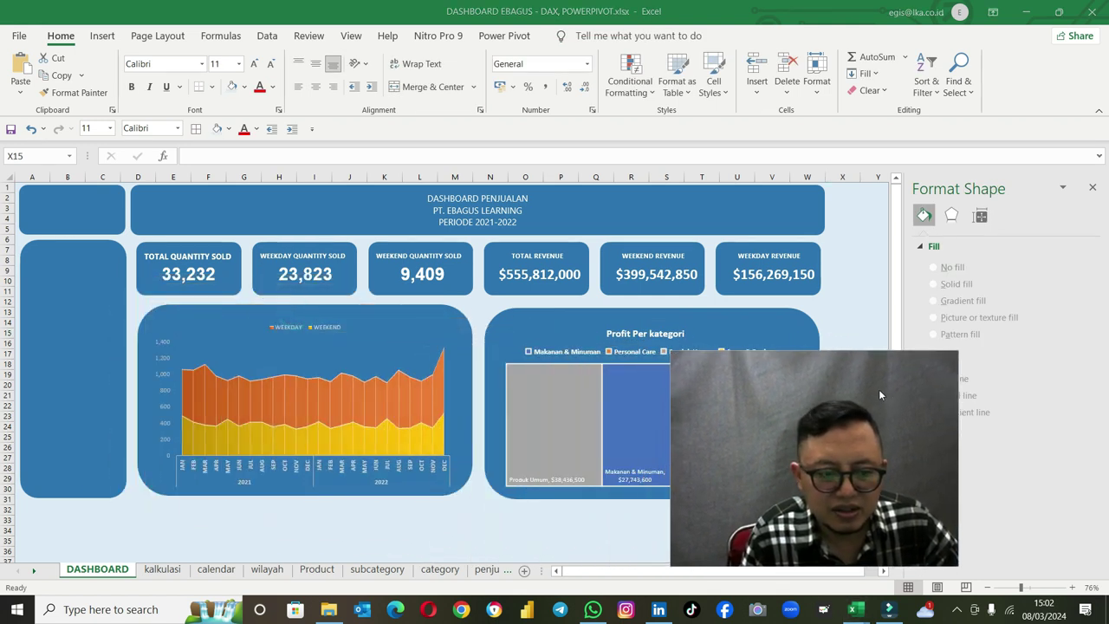
- Add a chart title reading 'Total Quantity' to the area chart and close the Format pane
{"action": "left_click", "coordinate": [419, 344]}
{"action": "left_click", "coordinate": [442, 326]}
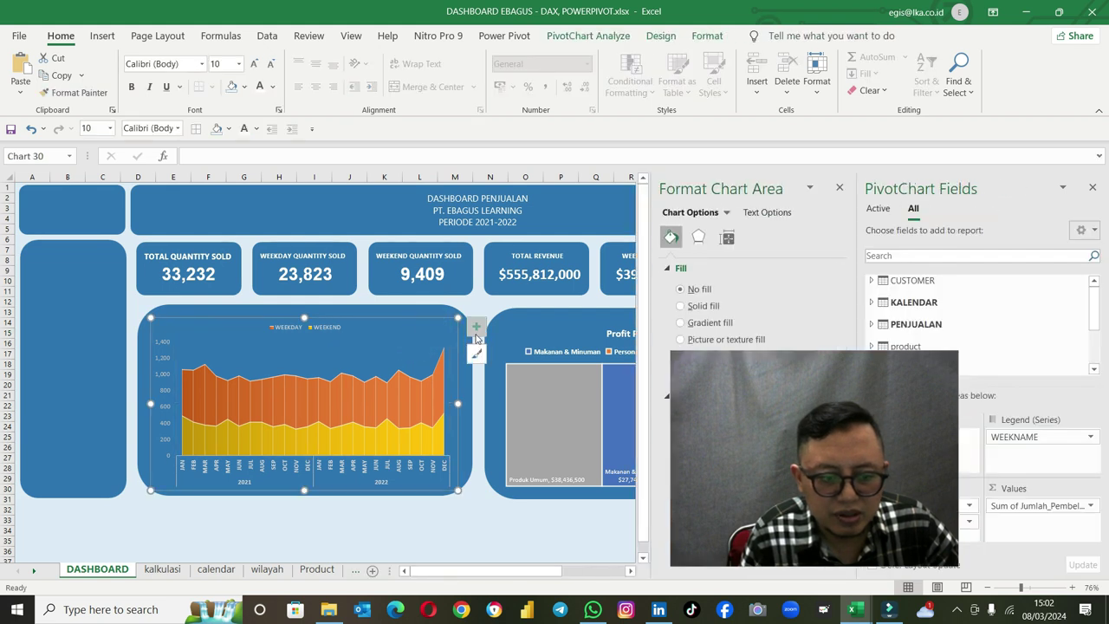
{"action": "left_click", "coordinate": [476, 327]}
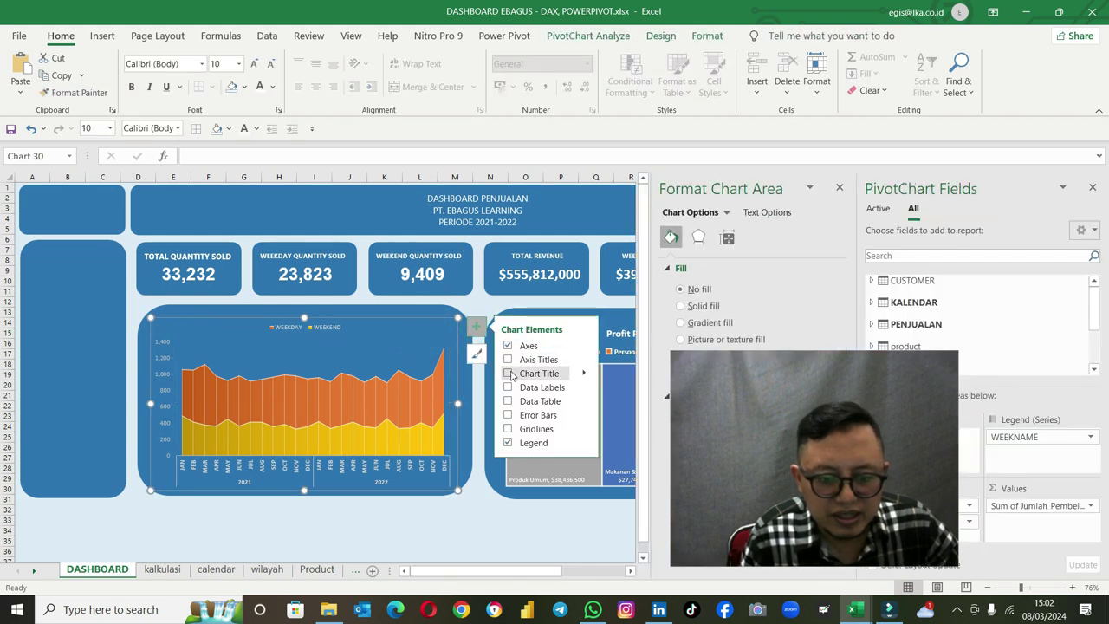
{"action": "left_click", "coordinate": [508, 372]}
{"action": "triple_click", "coordinate": [312, 331]}
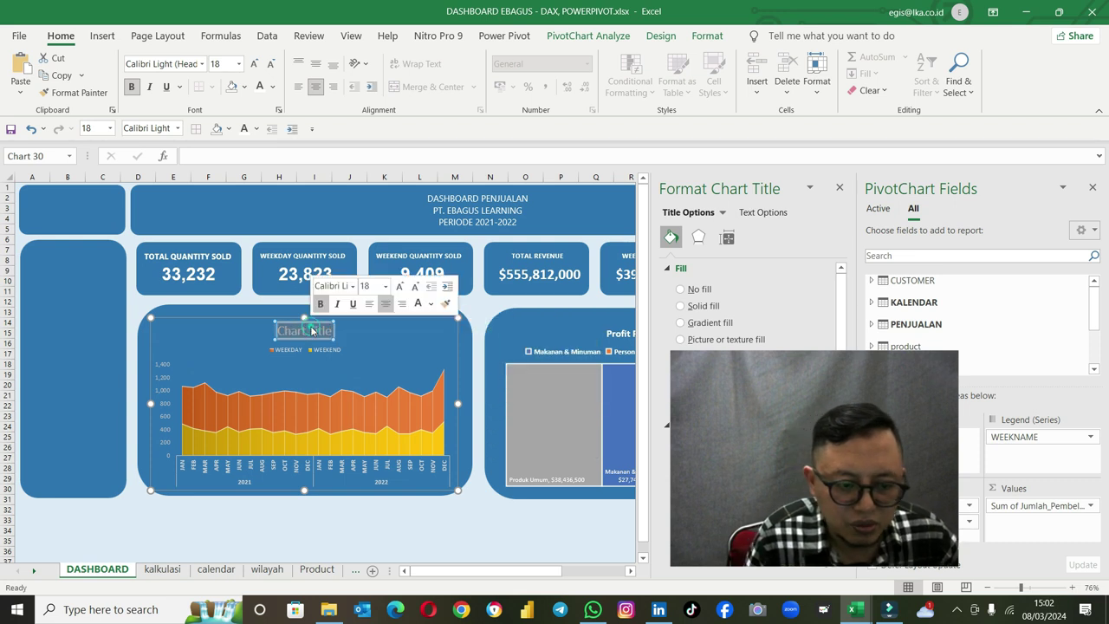
{"action": "type", "text": "Tot"}
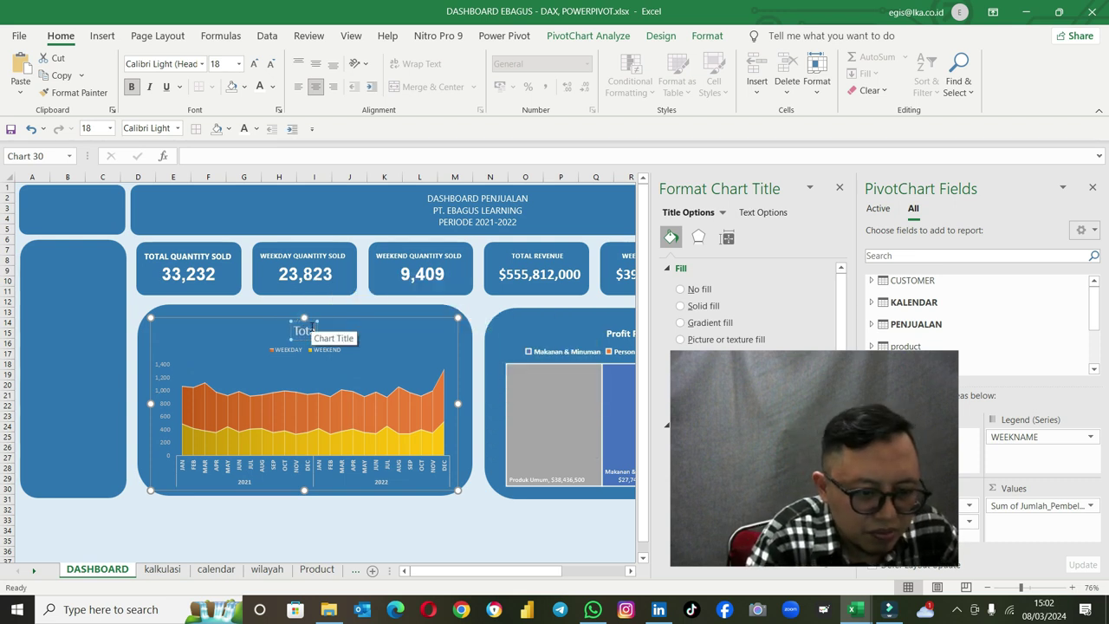
{"action": "type", "text": "al Quan"}
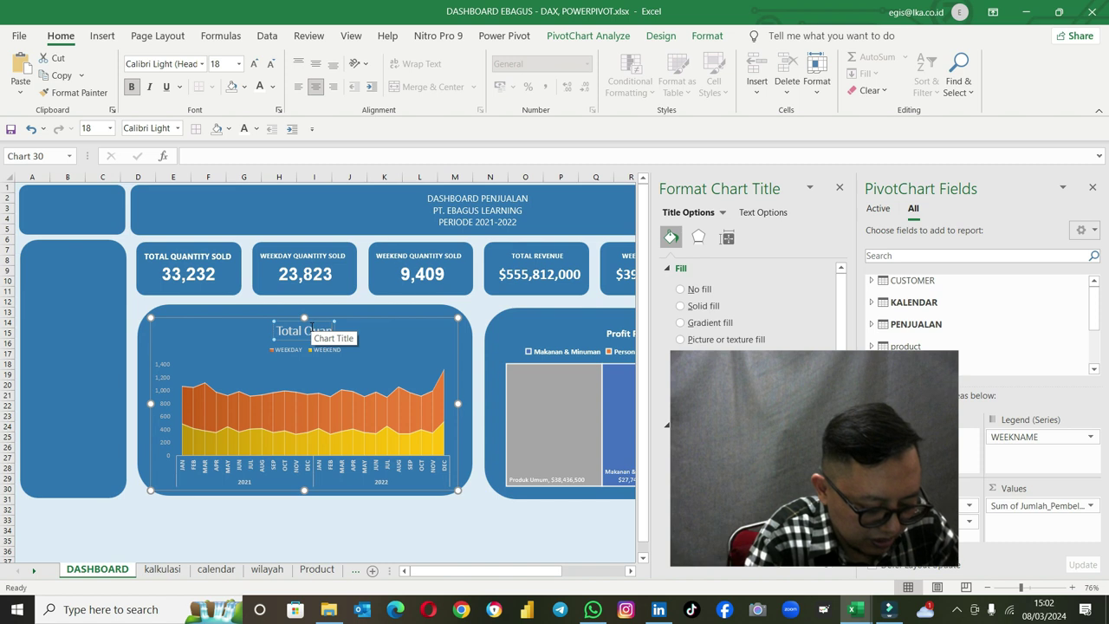
{"action": "type", "text": "tity"}
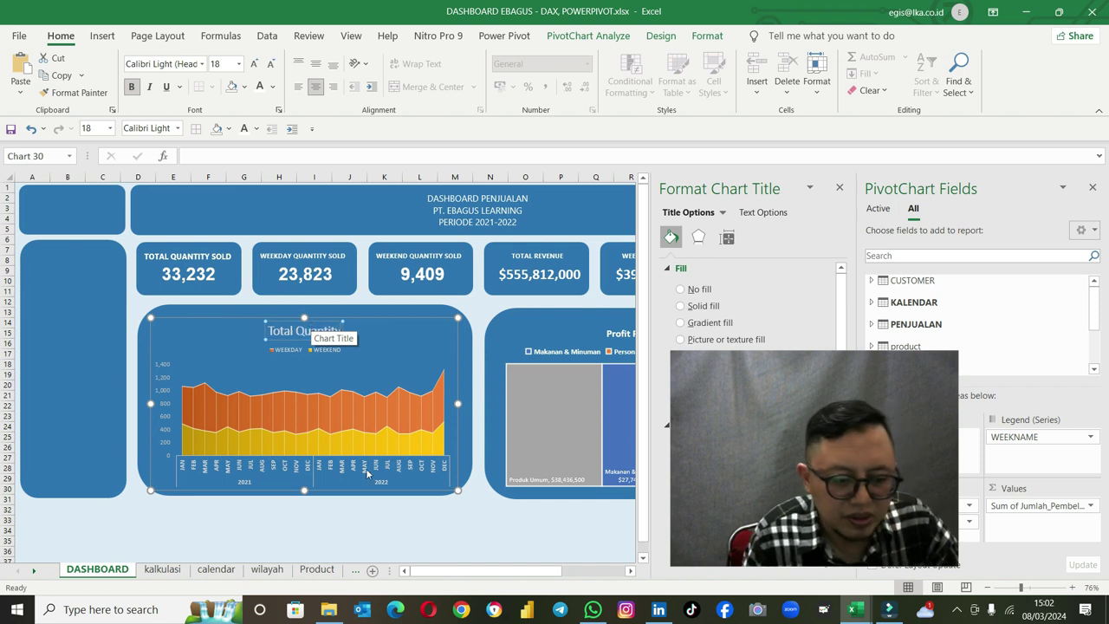
{"action": "left_click", "coordinate": [349, 531]}
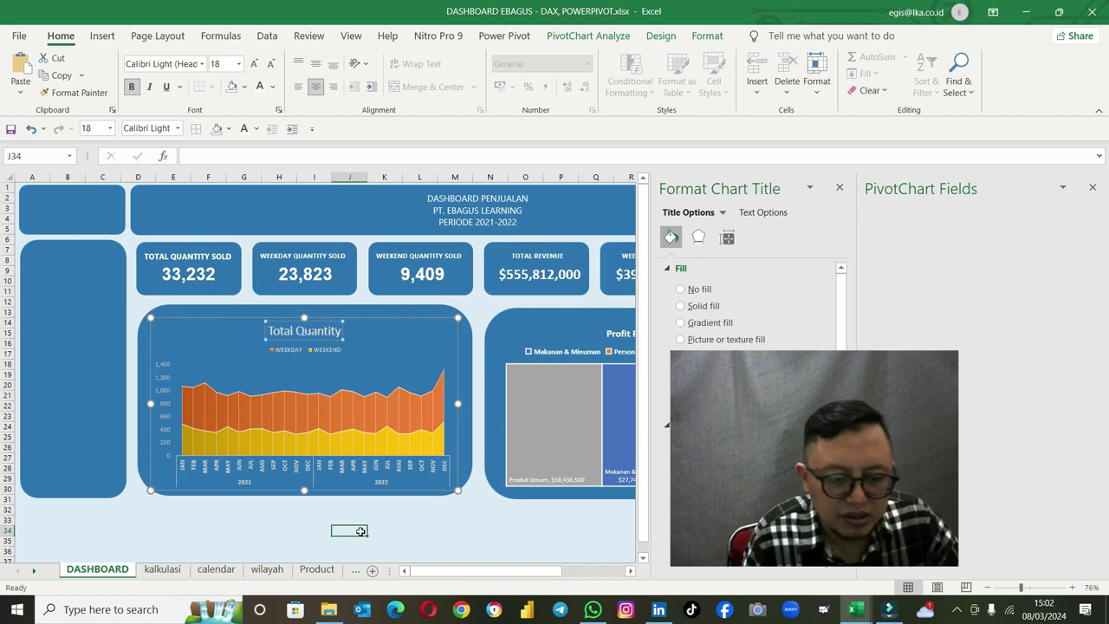
{"action": "left_click", "coordinate": [1093, 188]}
- Insert slicers for the Jenis Kelamin and Provinsi fields from the All tab for the Total Quantity chart
{"action": "left_click", "coordinate": [1099, 110]}
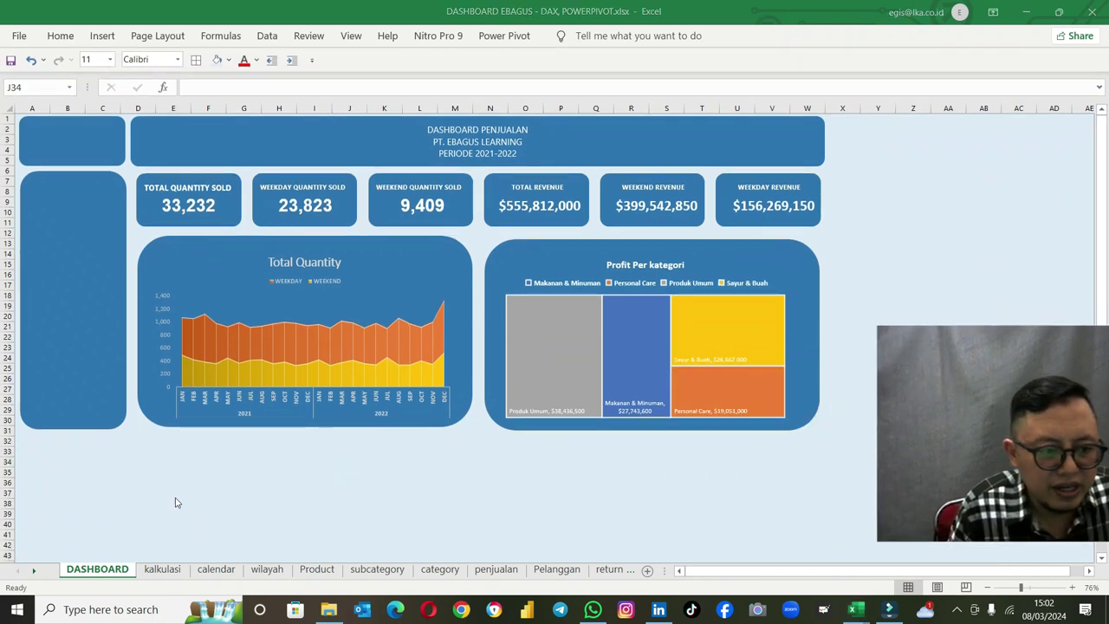
{"action": "left_click", "coordinate": [201, 291]}
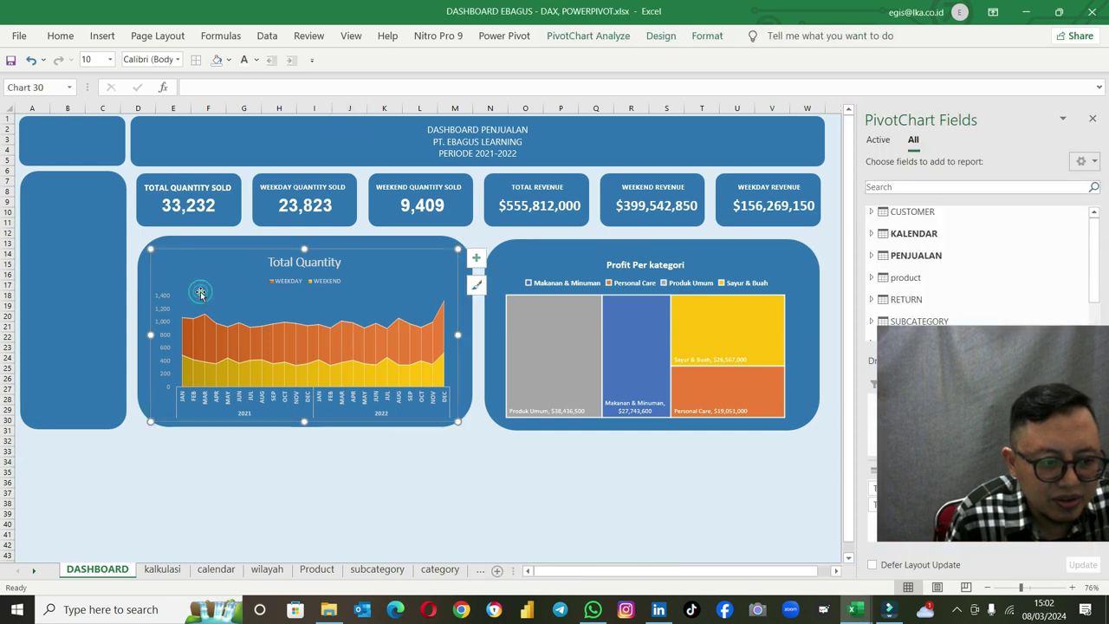
{"action": "left_click", "coordinate": [102, 37]}
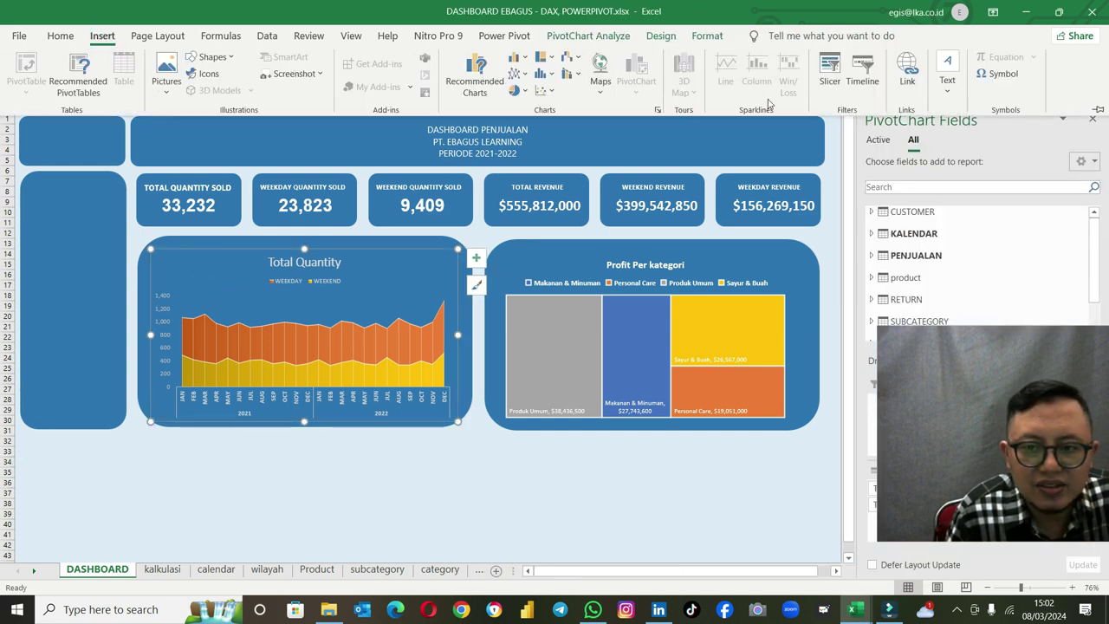
{"action": "left_click", "coordinate": [829, 69]}
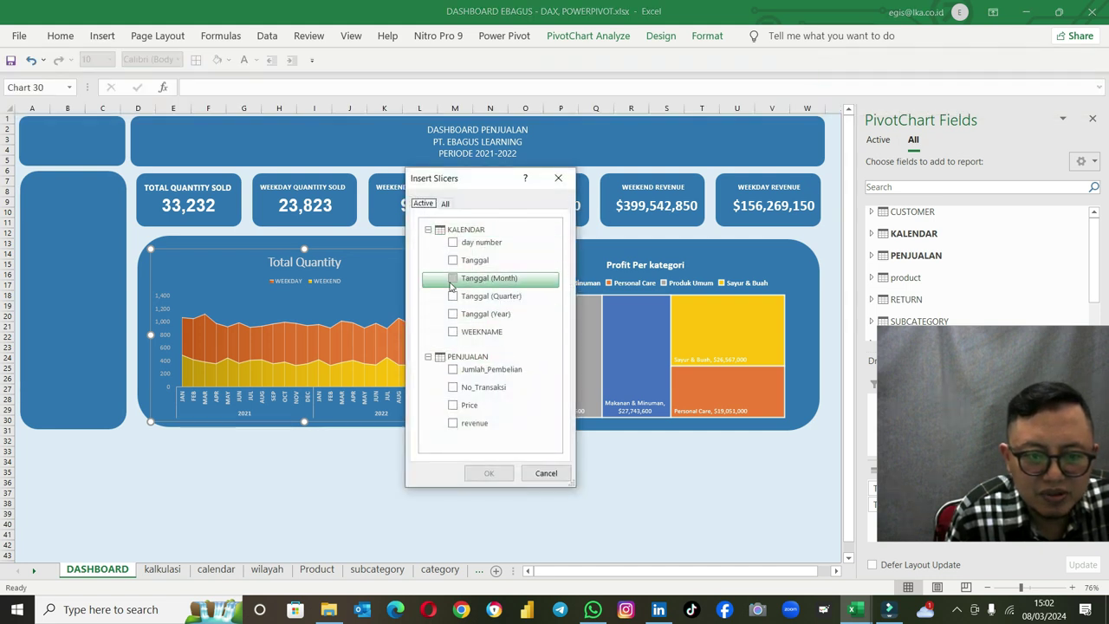
{"action": "left_click", "coordinate": [445, 203]}
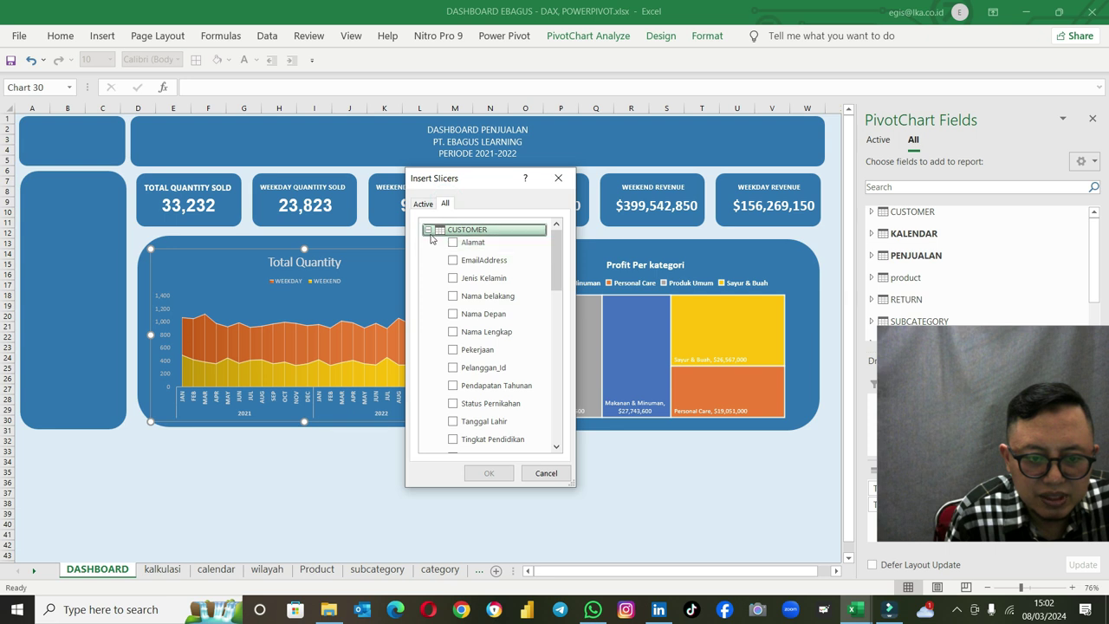
{"action": "left_click", "coordinate": [457, 282]}
{"action": "scroll", "coordinate": [486, 338], "scroll_direction": "down", "scroll_amount": 5}
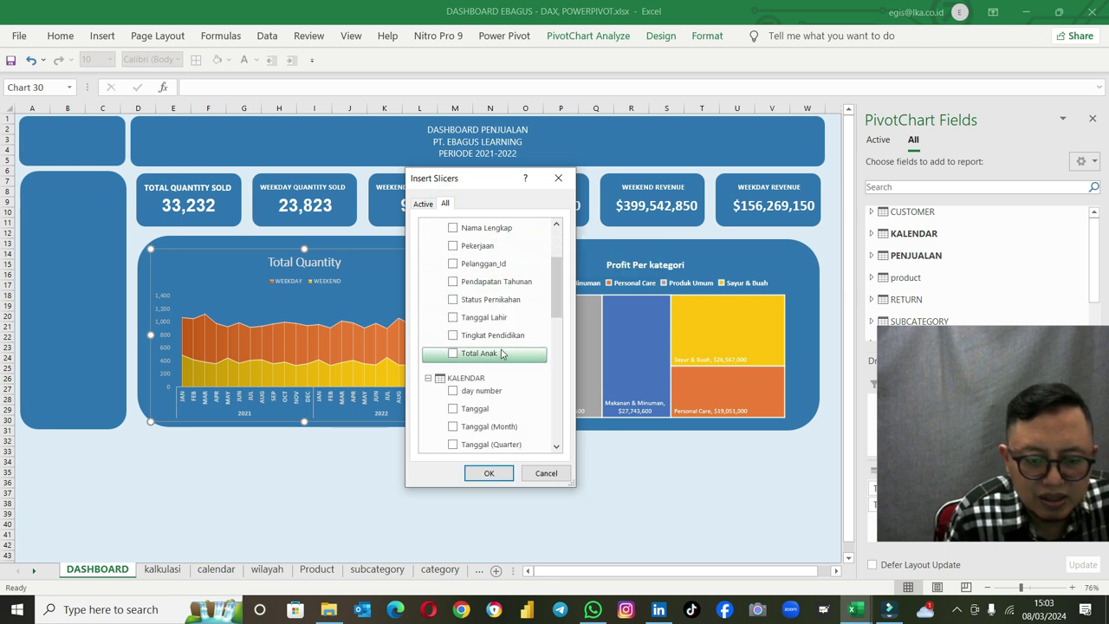
{"action": "scroll", "coordinate": [501, 353], "scroll_direction": "down", "scroll_amount": 1}
{"action": "scroll", "coordinate": [501, 354], "scroll_direction": "down", "scroll_amount": 3}
{"action": "scroll", "coordinate": [500, 354], "scroll_direction": "down", "scroll_amount": 2}
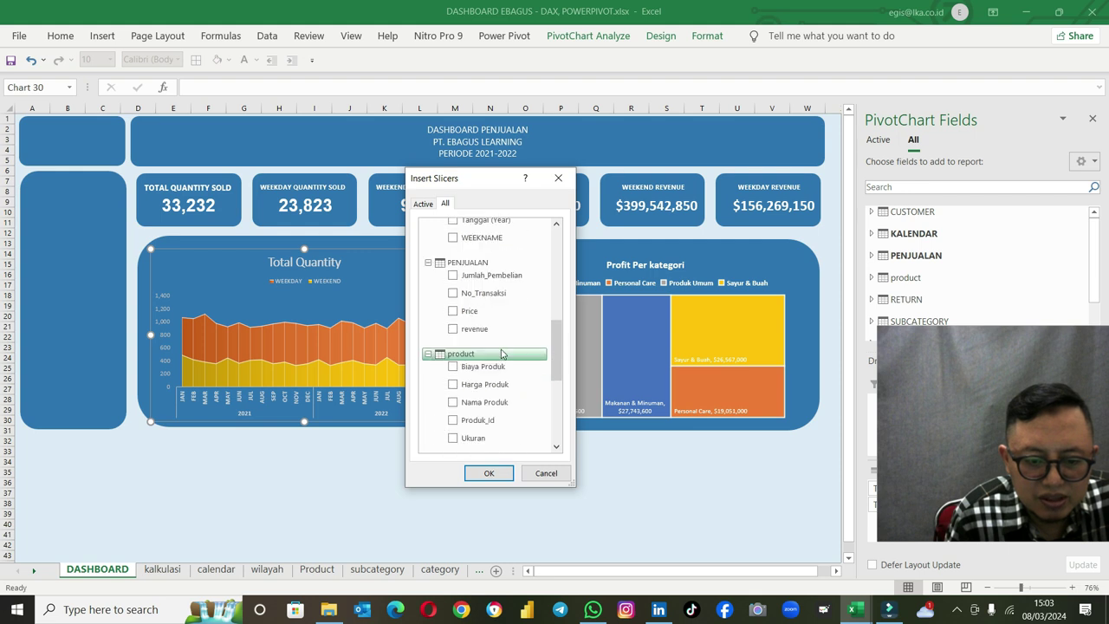
{"action": "scroll", "coordinate": [500, 353], "scroll_direction": "down", "scroll_amount": 2}
{"action": "scroll", "coordinate": [501, 353], "scroll_direction": "down", "scroll_amount": 2}
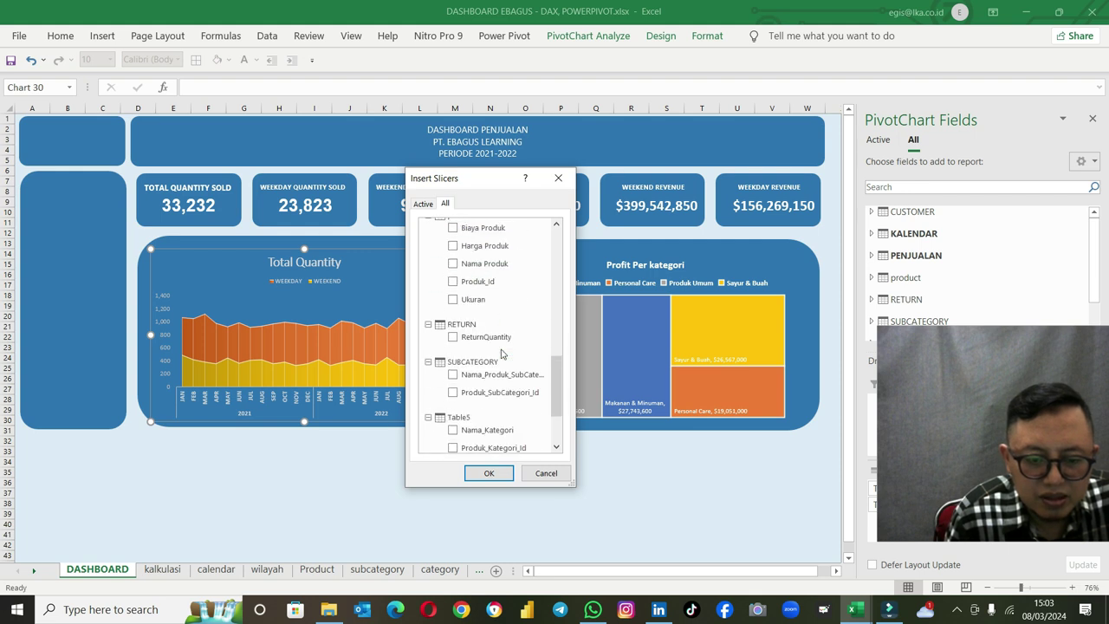
{"action": "scroll", "coordinate": [501, 354], "scroll_direction": "down", "scroll_amount": 3}
{"action": "scroll", "coordinate": [501, 353], "scroll_direction": "down", "scroll_amount": 1}
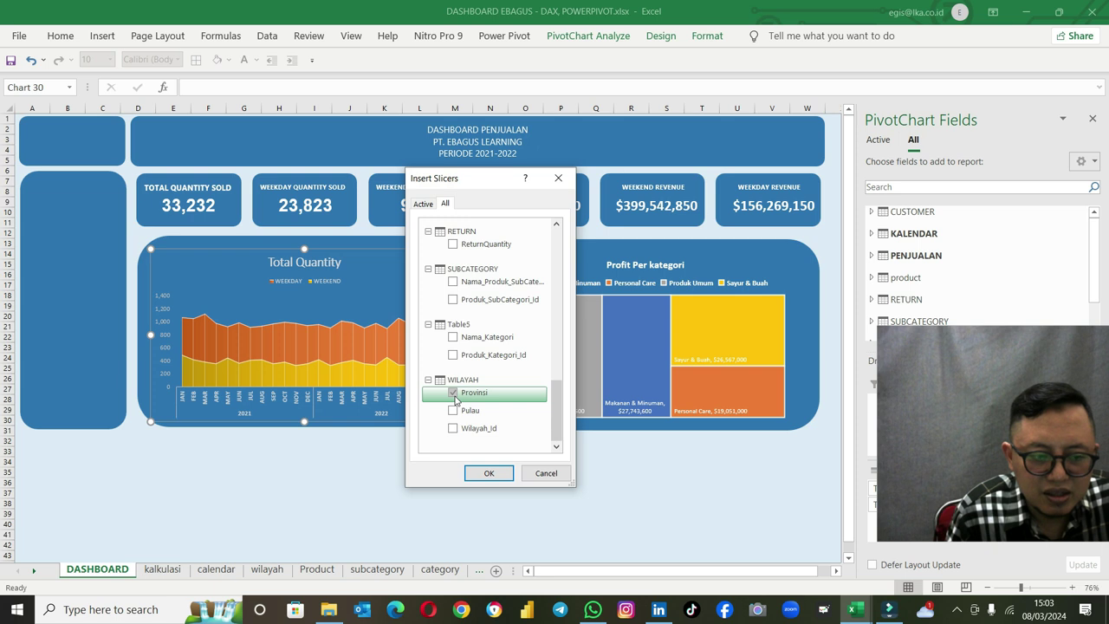
{"action": "left_click", "coordinate": [489, 474]}
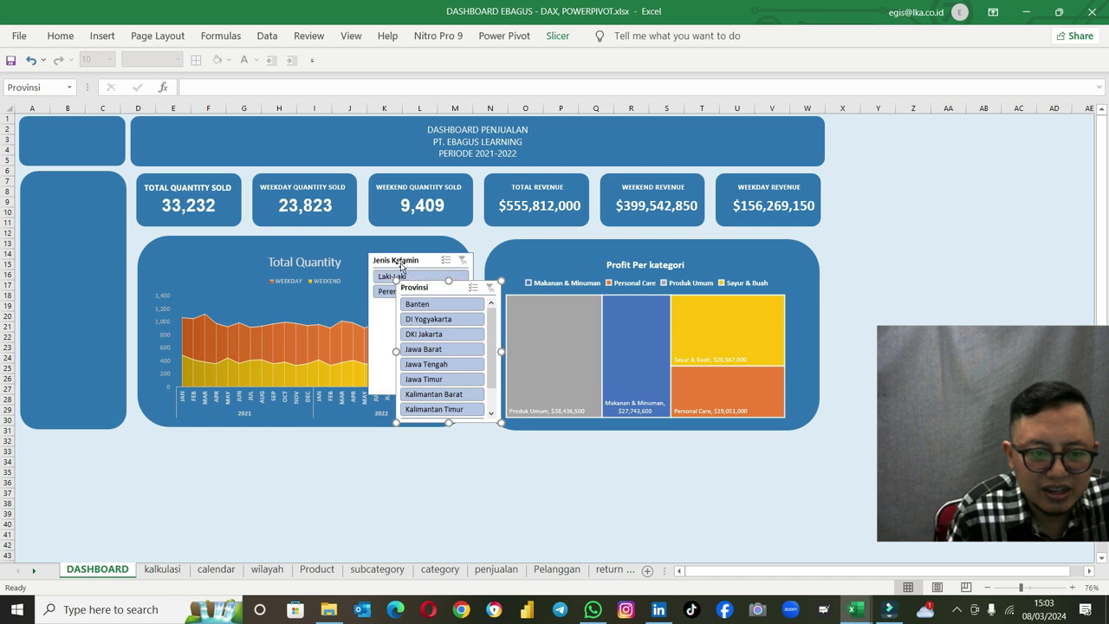
- Place a short Jenis Kelamin slicer atop the left panel, with the Provinsi slicer below listing all provinces
{"action": "left_click_drag", "start_coordinate": [400, 266], "coordinate": [53, 189]}
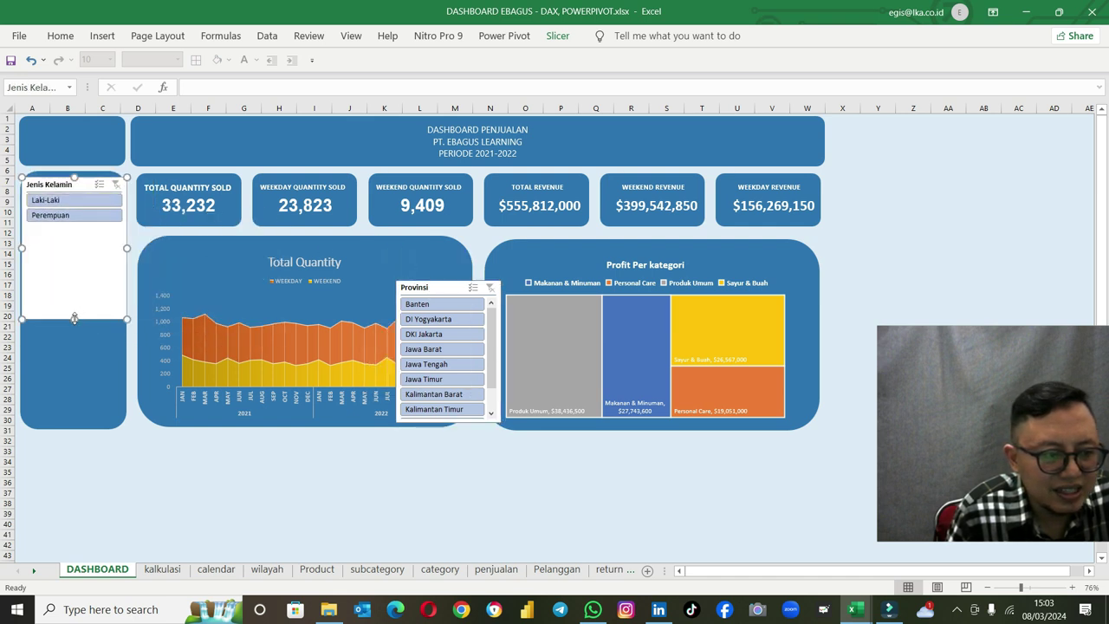
{"action": "mouse_move", "coordinate": [75, 319]}
{"action": "left_mouse_down"}
{"action": "mouse_move", "coordinate": [84, 230]}
{"action": "mouse_move", "coordinate": [116, 202]}
{"action": "mouse_move", "coordinate": [88, 187]}
{"action": "left_mouse_up"}
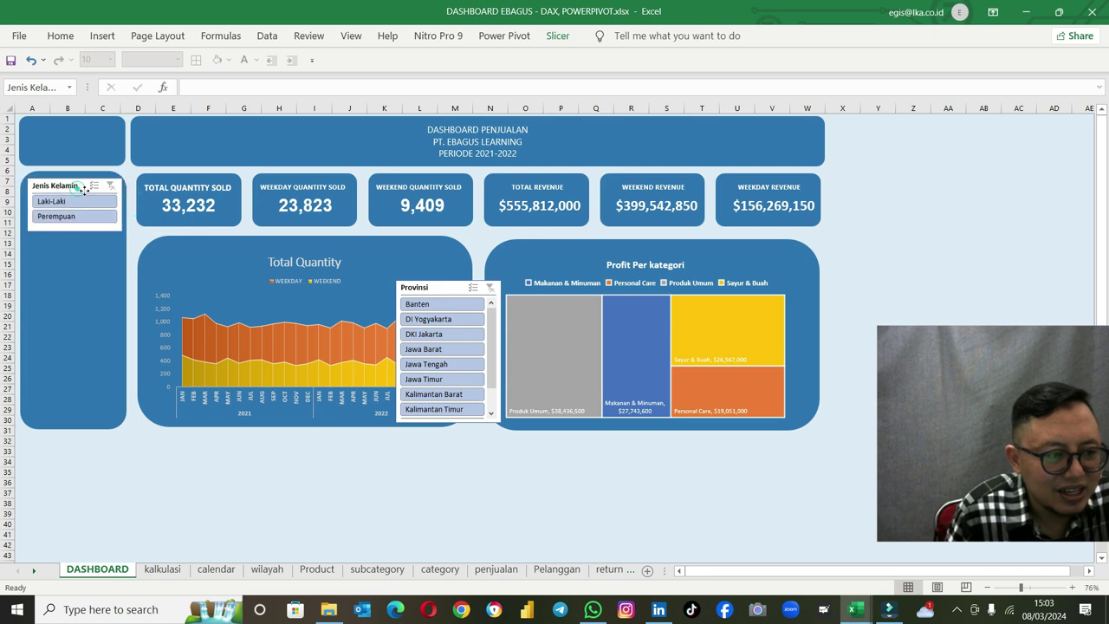
{"action": "left_click_drag", "start_coordinate": [415, 293], "coordinate": [42, 254]}
{"action": "left_click_drag", "start_coordinate": [115, 313], "coordinate": [111, 313]}
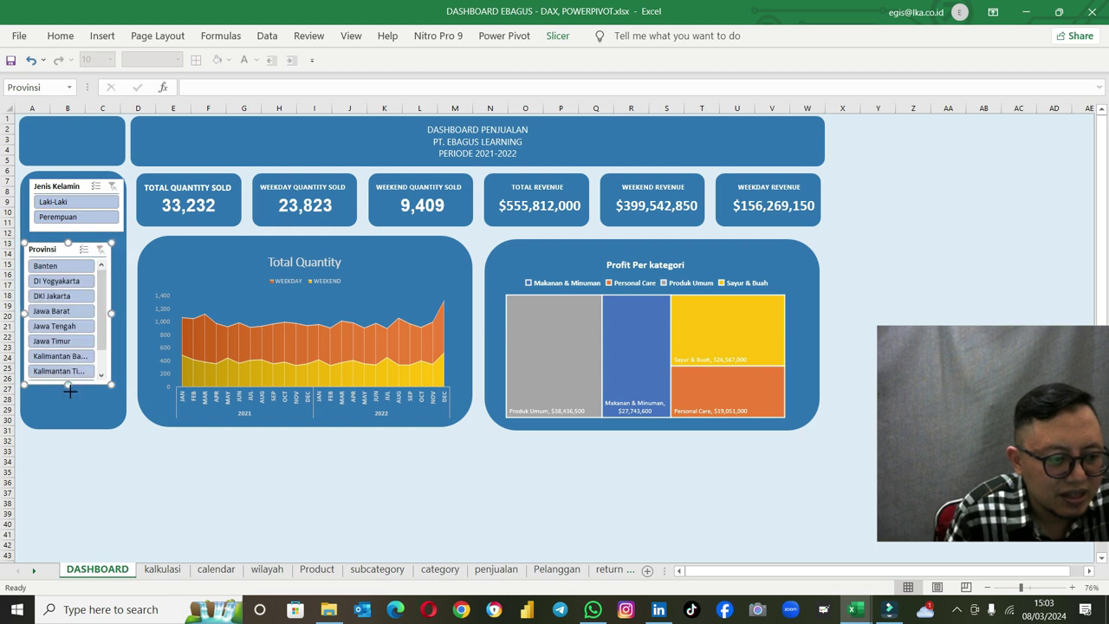
{"action": "mouse_move", "coordinate": [70, 391]}
{"action": "left_mouse_down"}
{"action": "mouse_move", "coordinate": [67, 424]}
{"action": "mouse_move", "coordinate": [68, 414]}
{"action": "left_mouse_up"}
{"action": "left_click", "coordinate": [102, 462]}
{"action": "left_click_drag", "start_coordinate": [58, 250], "coordinate": [64, 246]}
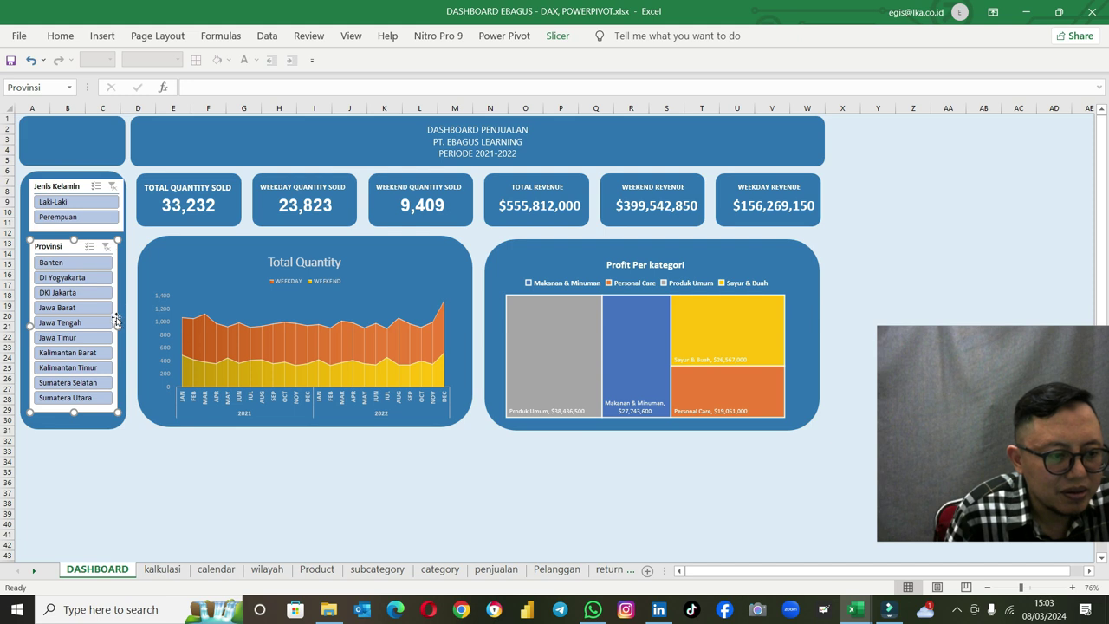
{"action": "left_click_drag", "start_coordinate": [117, 325], "coordinate": [121, 325]}
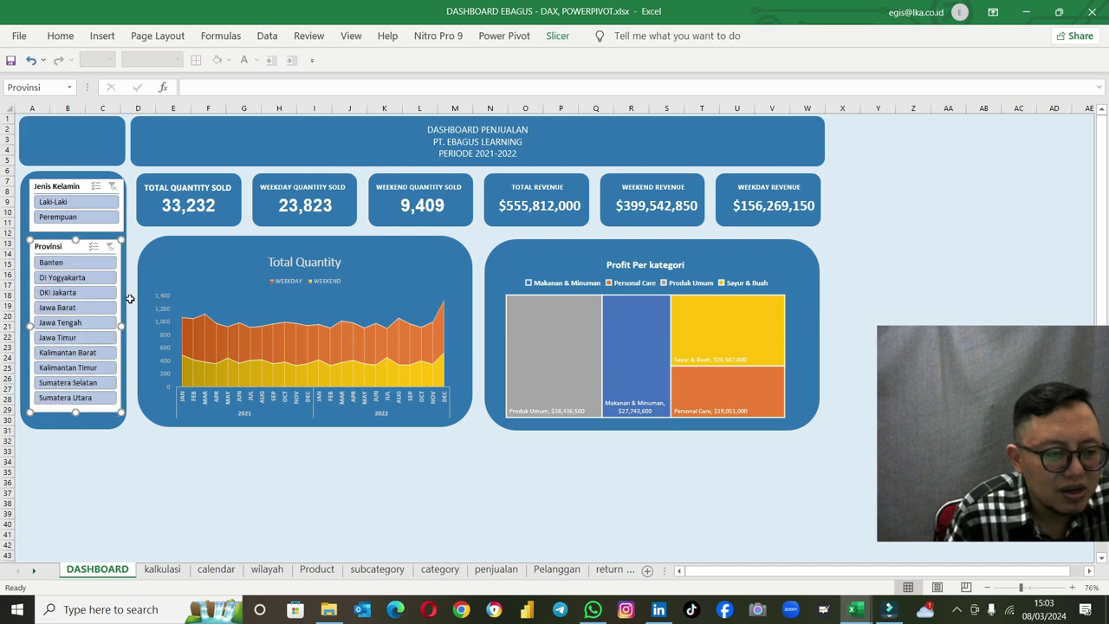
{"action": "left_click", "coordinate": [183, 476]}
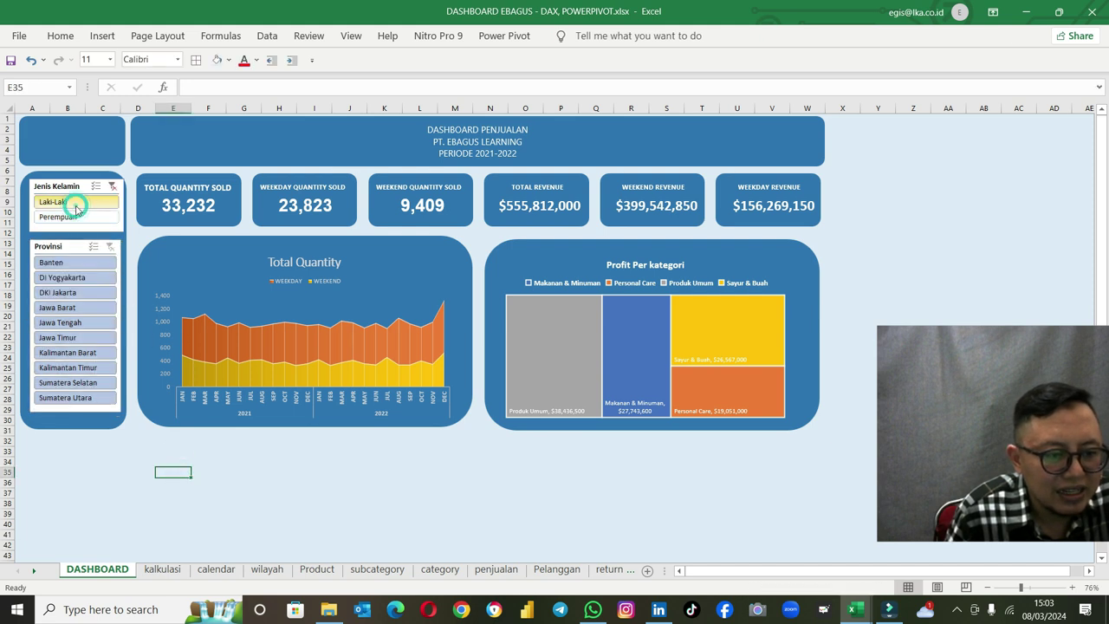
{"action": "left_click", "coordinate": [75, 203]}
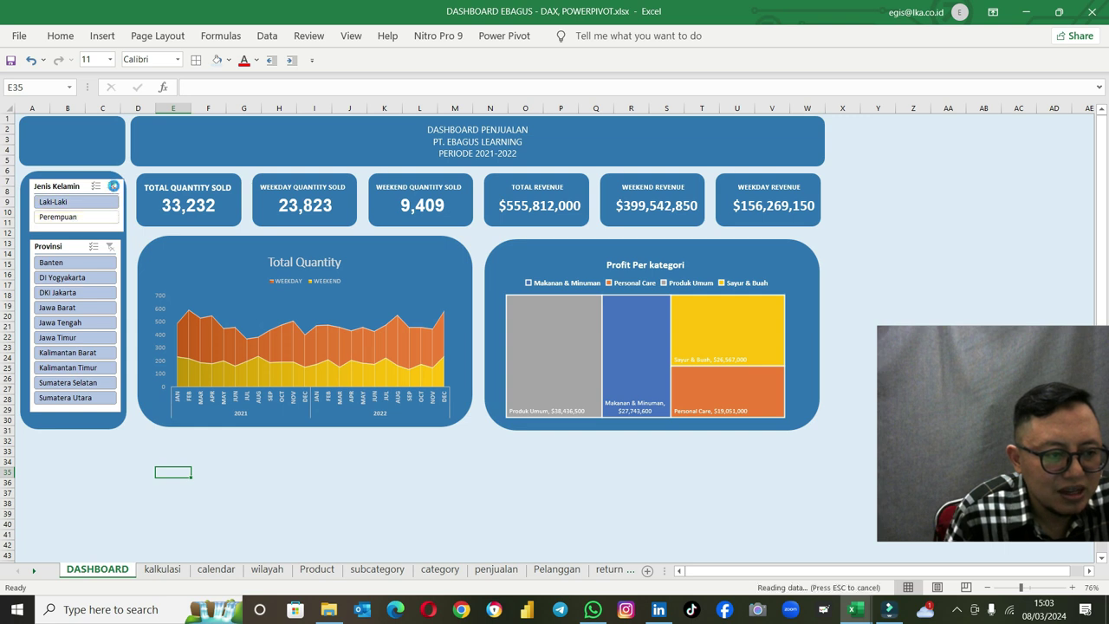
{"action": "left_click", "coordinate": [111, 186]}
{"action": "left_click", "coordinate": [95, 217]}
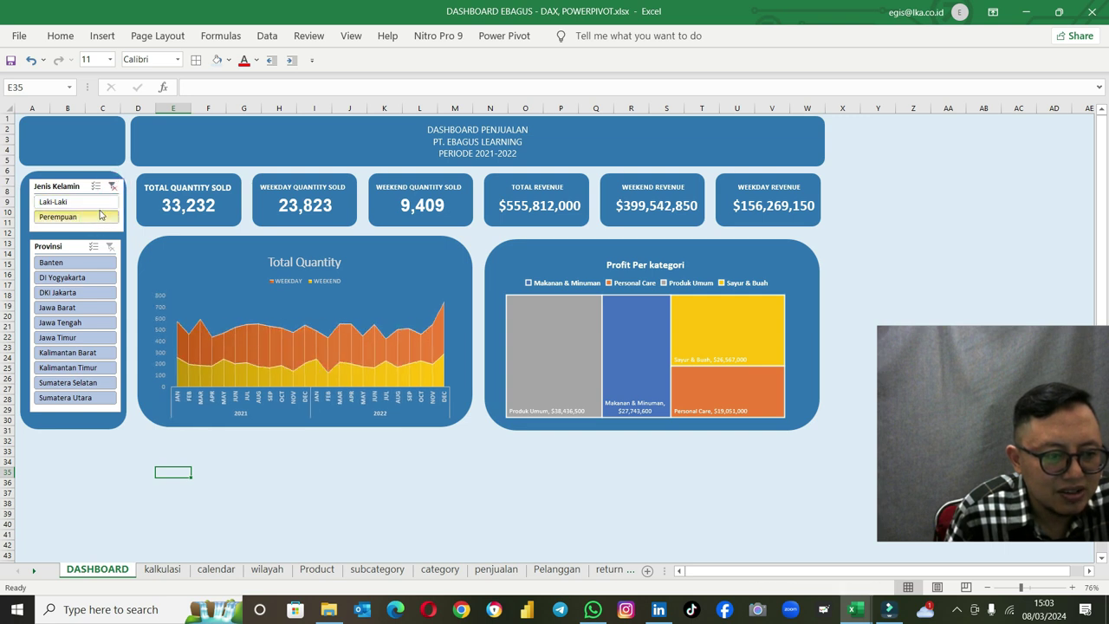
{"action": "left_click", "coordinate": [111, 187]}
{"action": "left_click", "coordinate": [82, 263]}
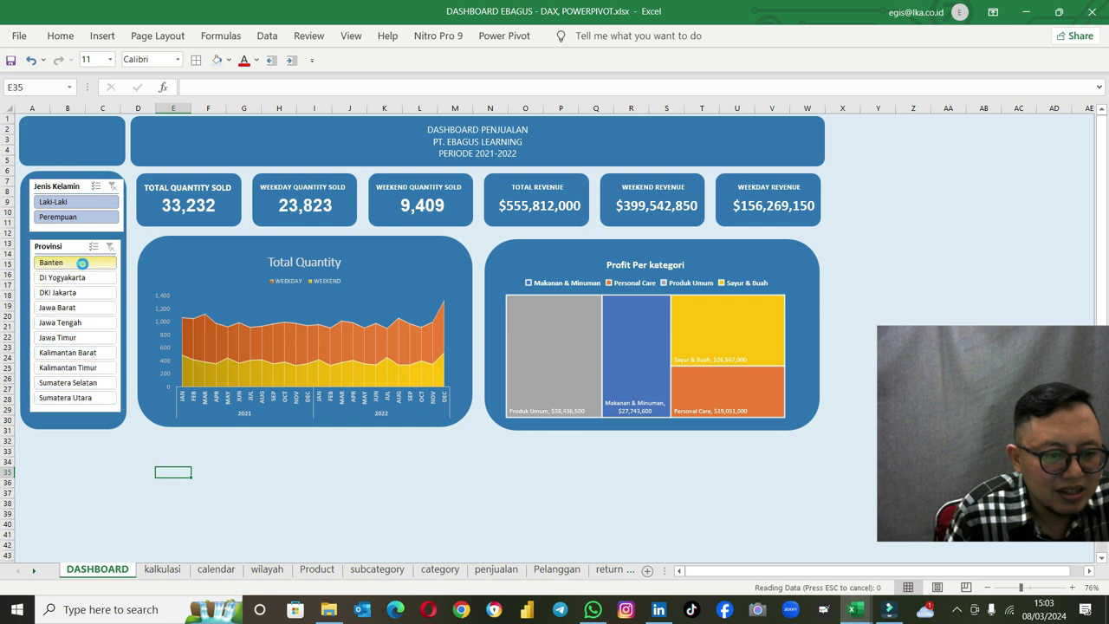
{"action": "left_click", "coordinate": [84, 277]}
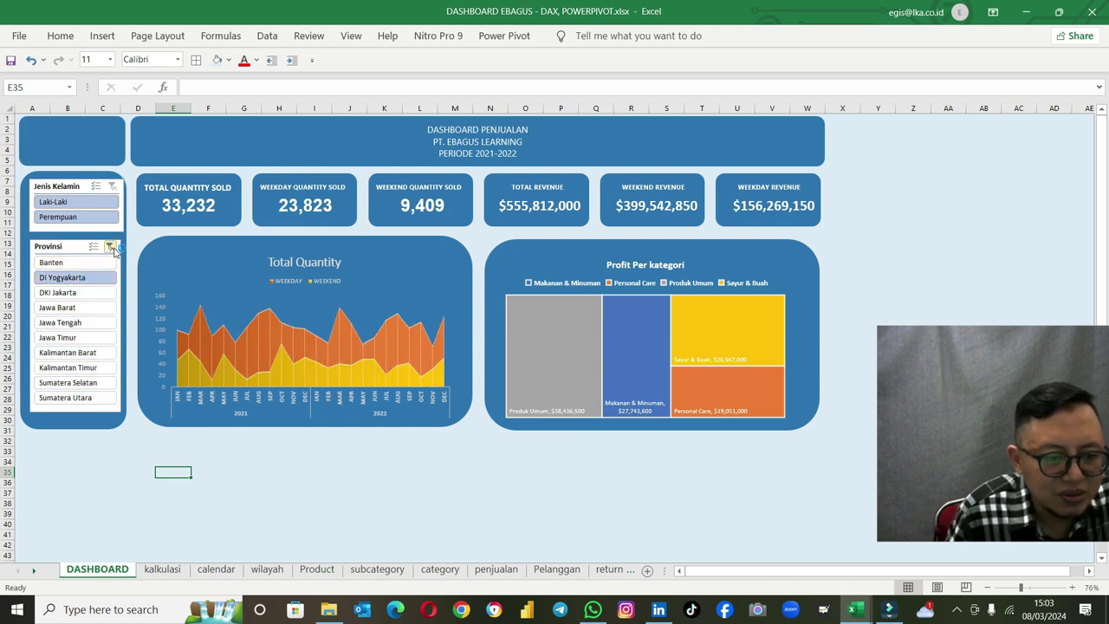
{"action": "left_click", "coordinate": [112, 248]}
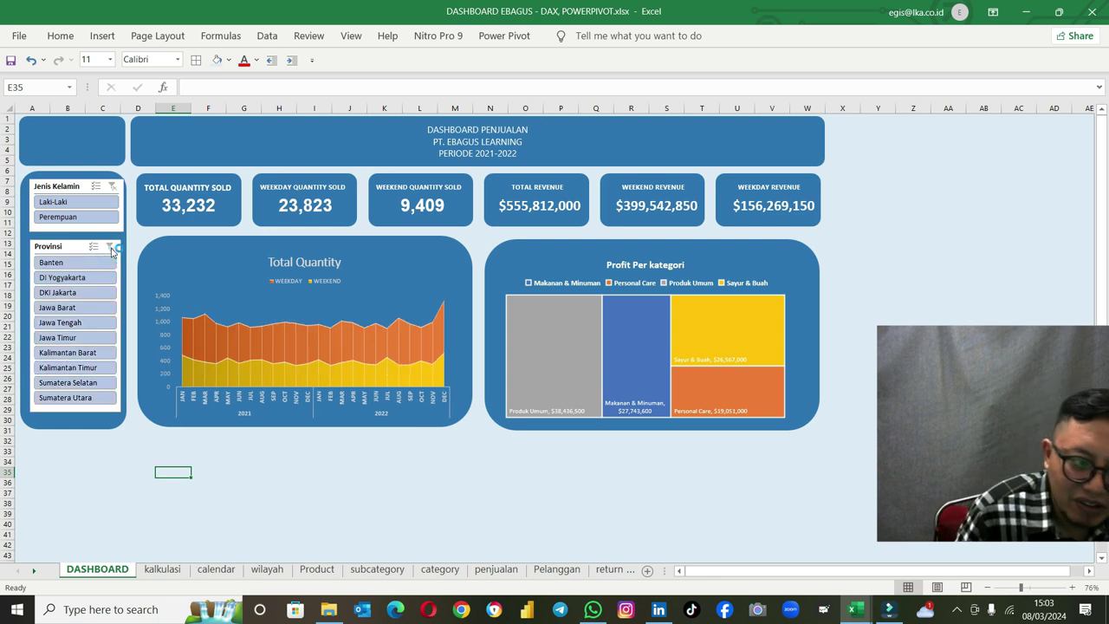
{"action": "left_click", "coordinate": [52, 187]}
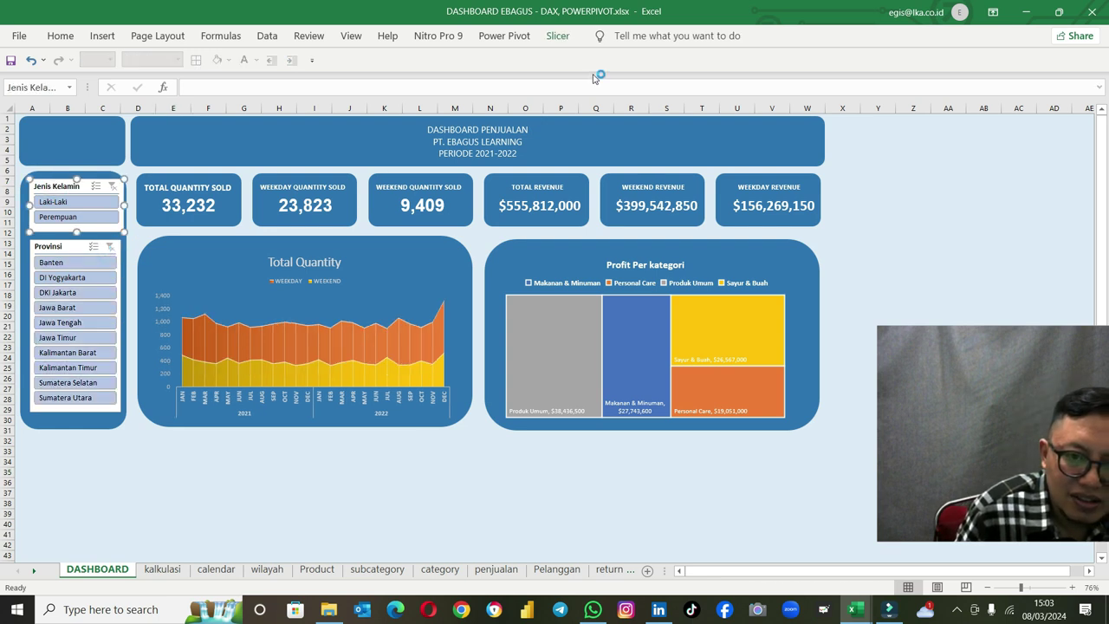
- Connect the Jenis Kelamin slicer to PivotTable4, PivotTable5 and PivotTable7 via Report Connections
{"action": "left_click", "coordinate": [558, 38]}
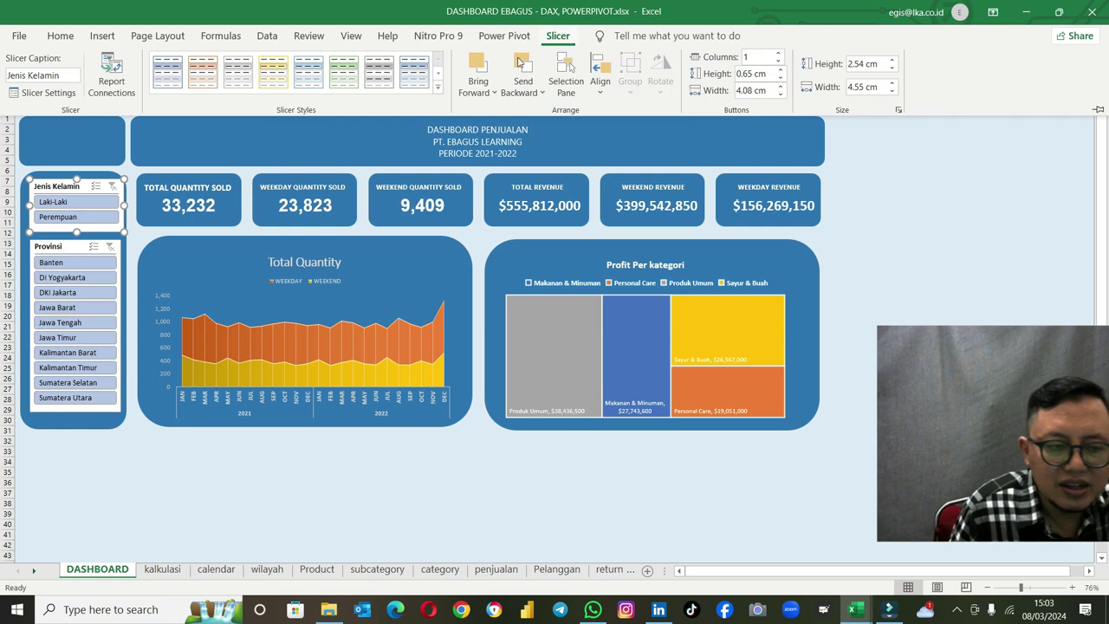
{"action": "left_click", "coordinate": [111, 76]}
{"action": "left_click", "coordinate": [370, 319]}
{"action": "left_click", "coordinate": [374, 351]}
{"action": "left_click", "coordinate": [371, 335]}
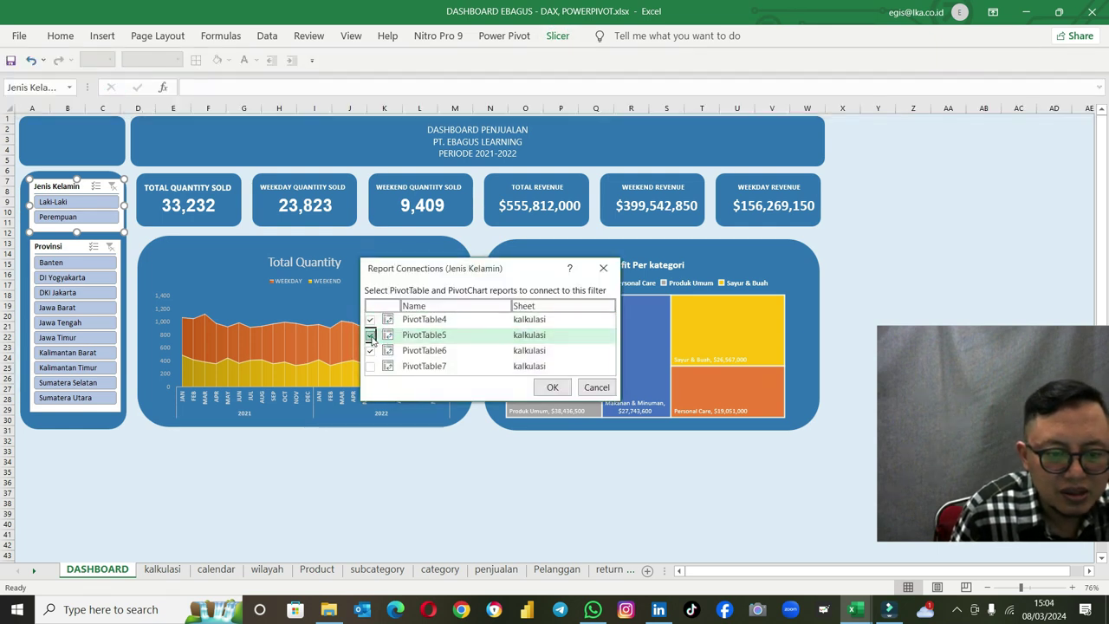
{"action": "left_click", "coordinate": [370, 366]}
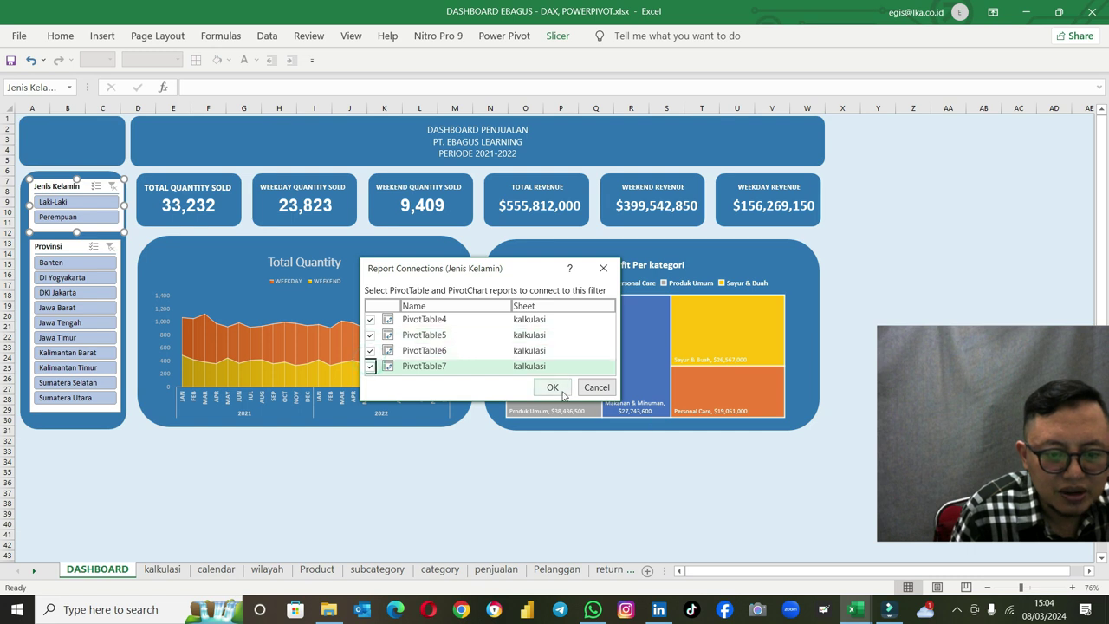
{"action": "left_click", "coordinate": [552, 387]}
- Connect the Provinsi slicer to PivotTable4, PivotTable5 and PivotTable7 as well
{"action": "left_click", "coordinate": [69, 247]}
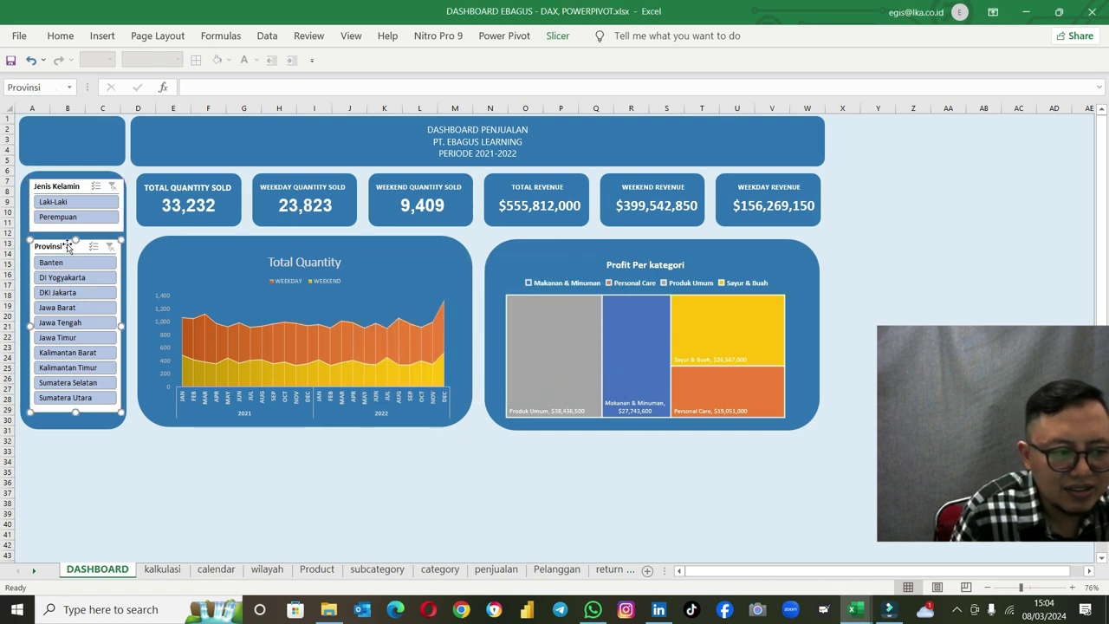
{"action": "left_click", "coordinate": [563, 43]}
{"action": "left_click", "coordinate": [116, 80]}
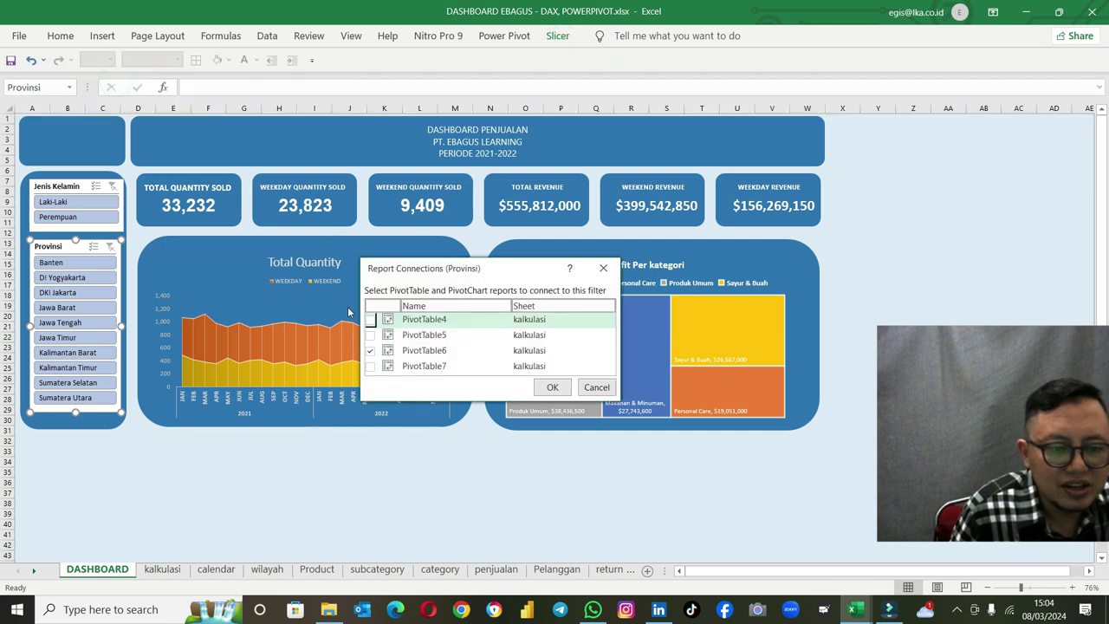
{"action": "left_click", "coordinate": [370, 319]}
{"action": "left_click", "coordinate": [370, 334]}
{"action": "left_click", "coordinate": [370, 366]}
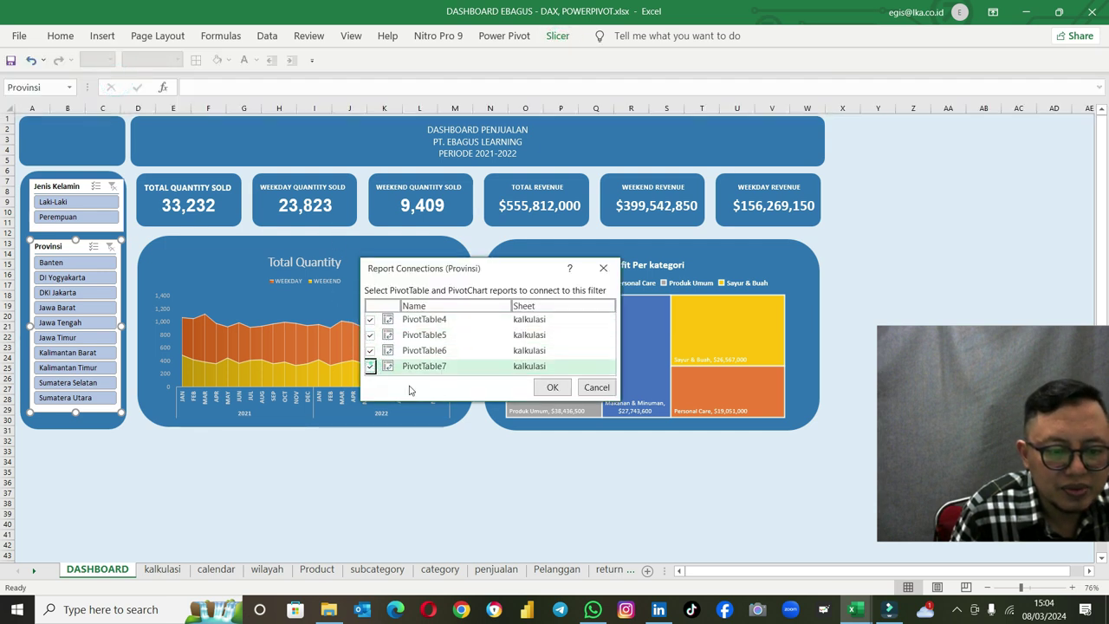
{"action": "left_click", "coordinate": [551, 388]}
- Test the gender filter by selecting Laki-Laki, then Perempuan
{"action": "left_click", "coordinate": [544, 483]}
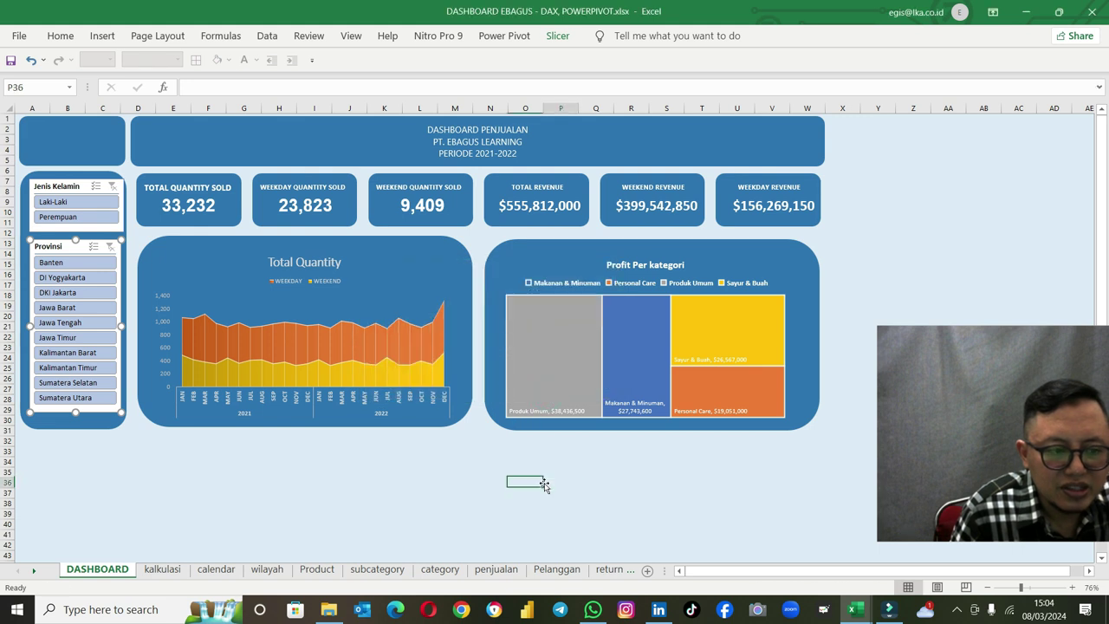
{"action": "left_click", "coordinate": [65, 201]}
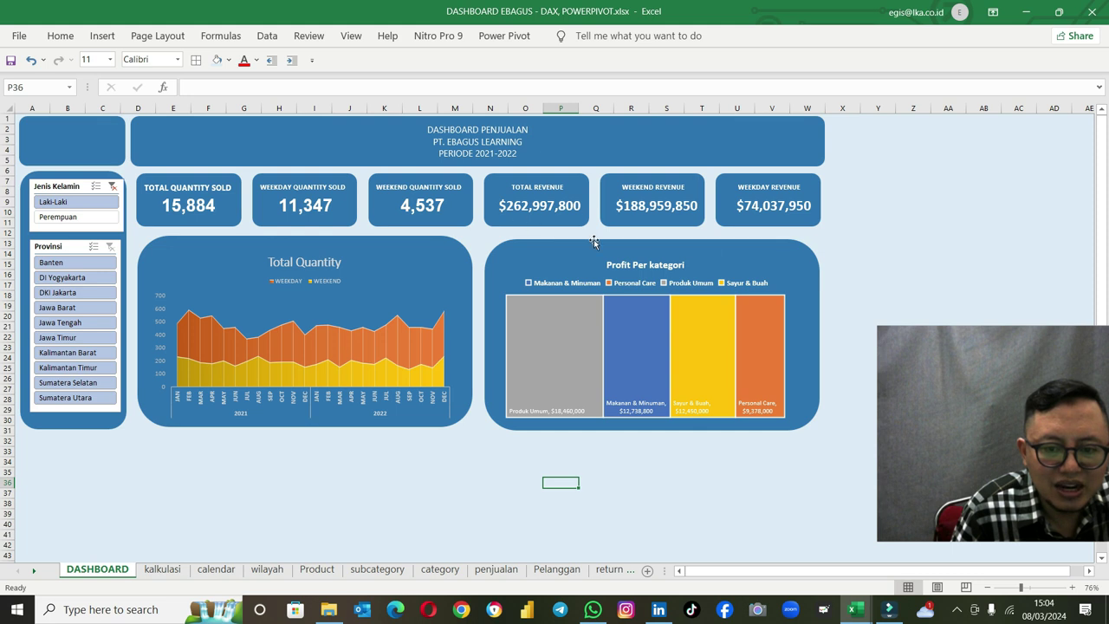
{"action": "left_click", "coordinate": [75, 218]}
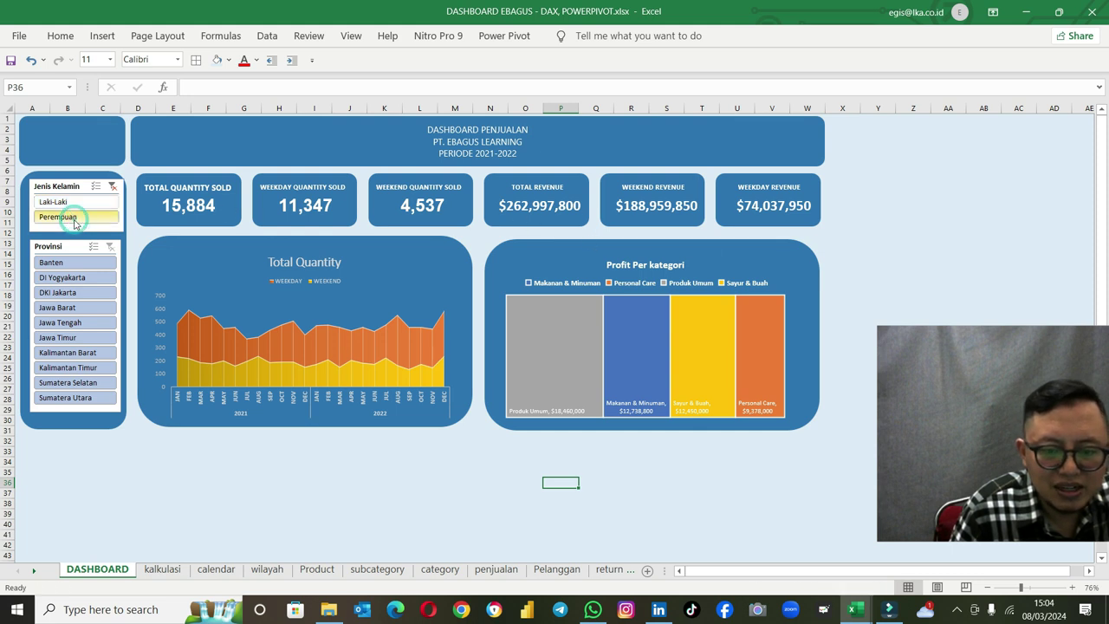
- Set the Profit Per kategori treemap's data labels to 12 pt bold
{"action": "left_click", "coordinate": [630, 411]}
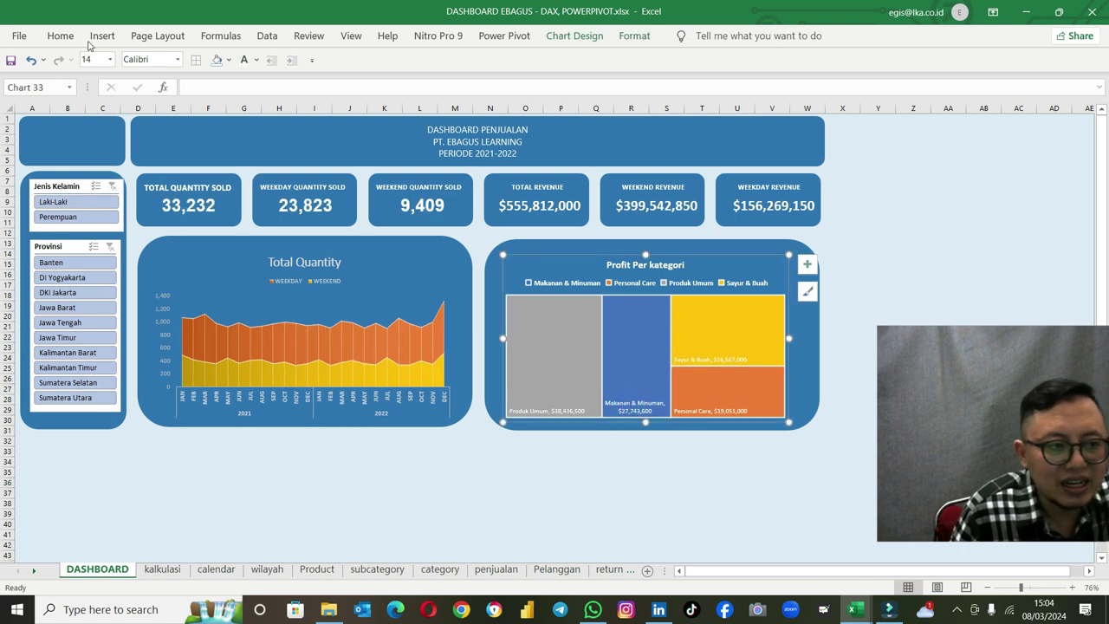
{"action": "left_click", "coordinate": [111, 60]}
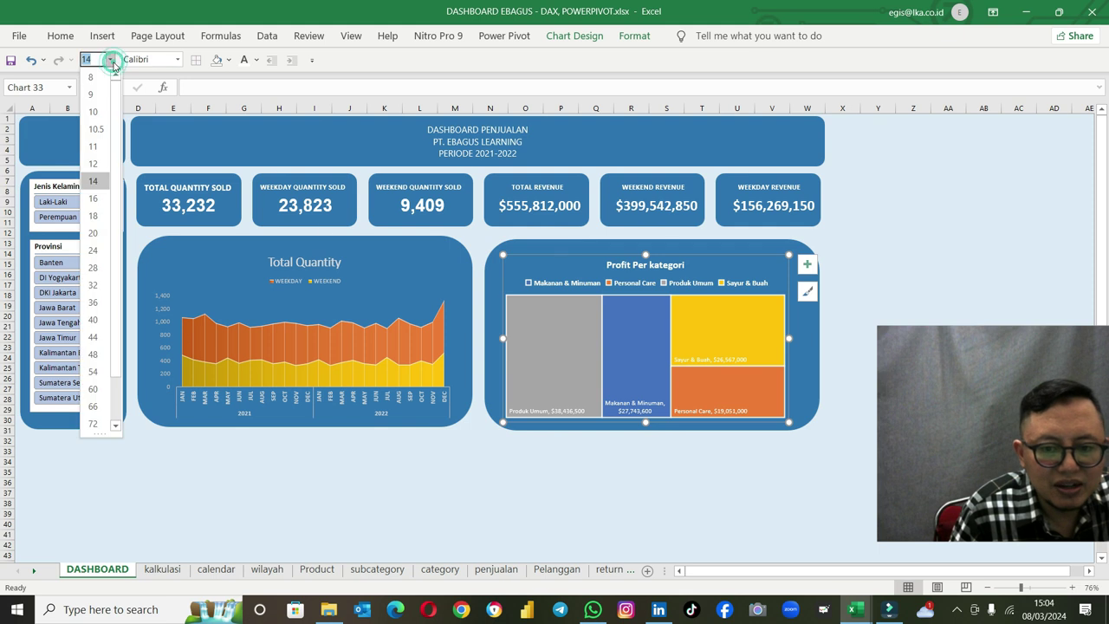
{"action": "left_click", "coordinate": [548, 436]}
{"action": "left_click", "coordinate": [546, 413]}
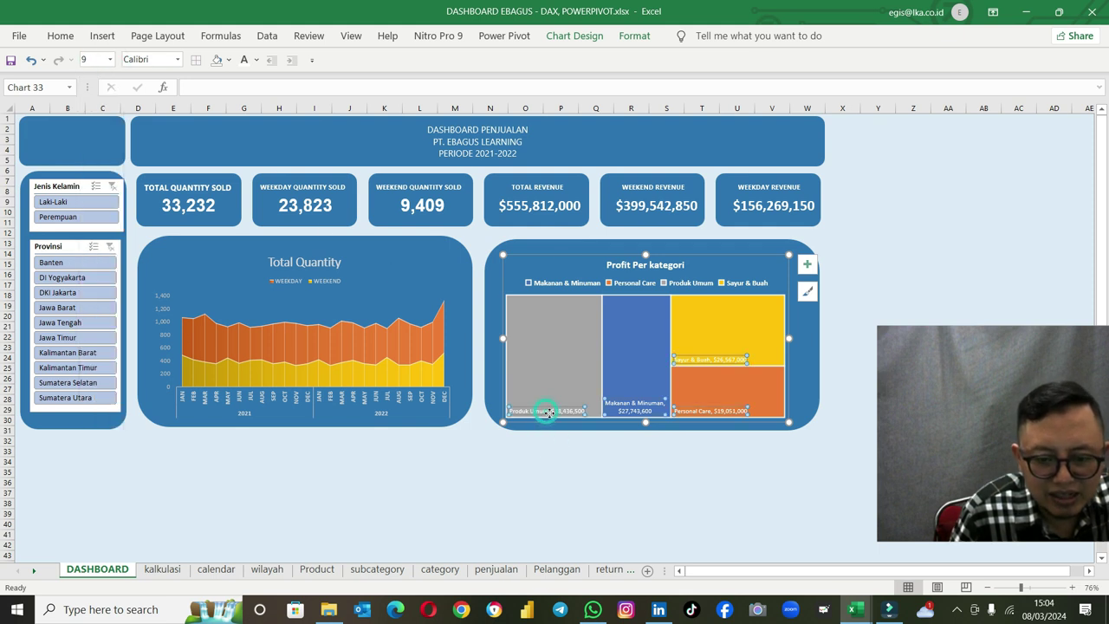
{"action": "left_click", "coordinate": [110, 58]}
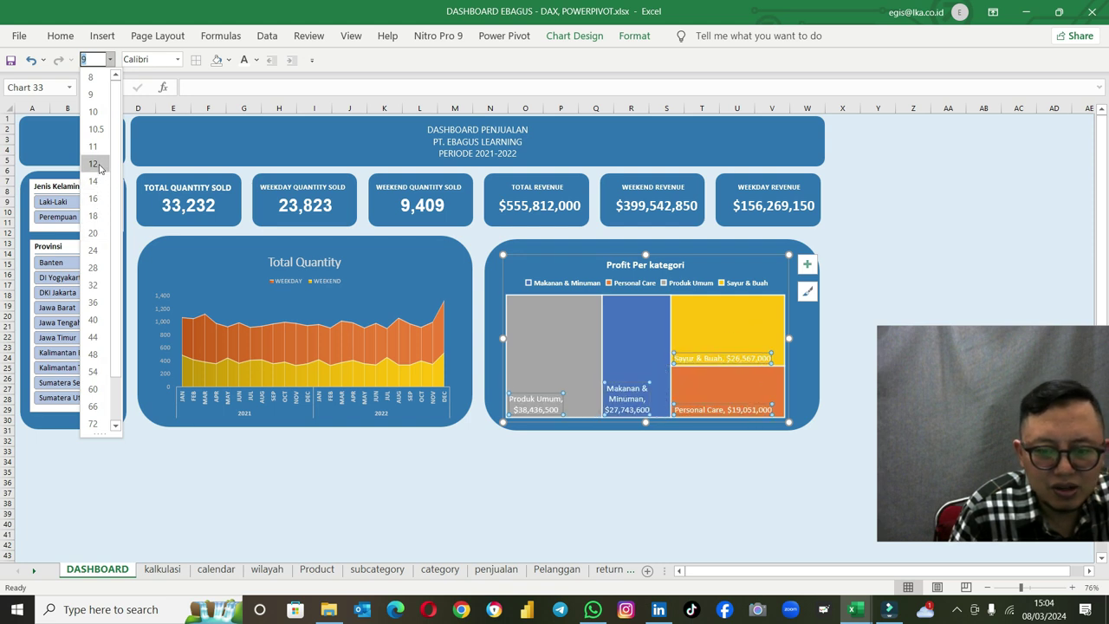
{"action": "left_click", "coordinate": [95, 163]}
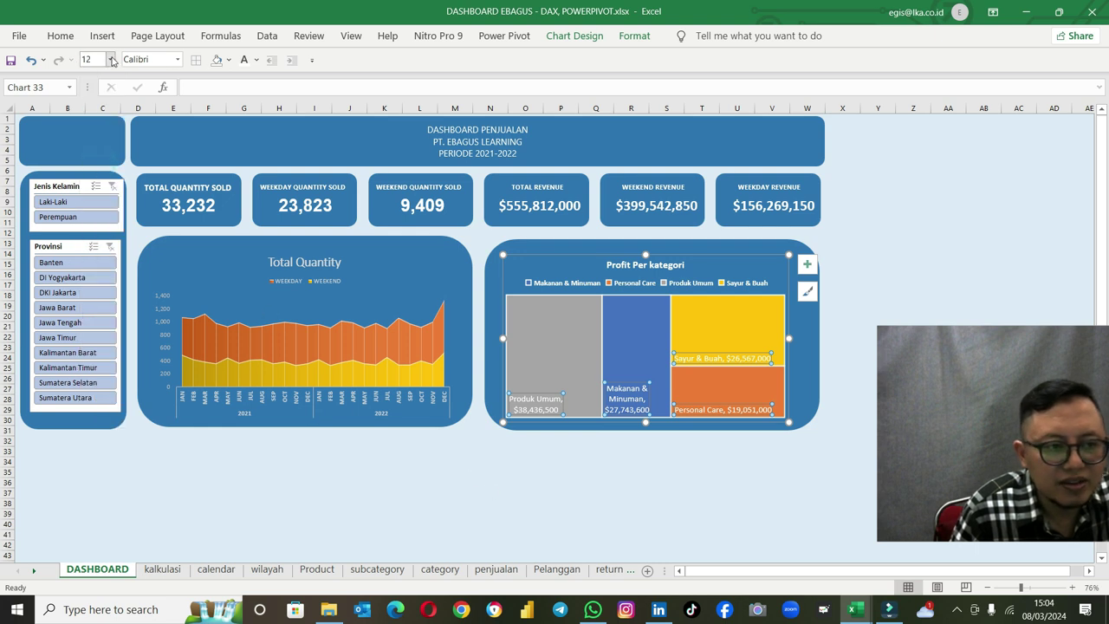
{"action": "left_click", "coordinate": [62, 38]}
{"action": "left_click", "coordinate": [132, 90]}
{"action": "left_click", "coordinate": [558, 483]}
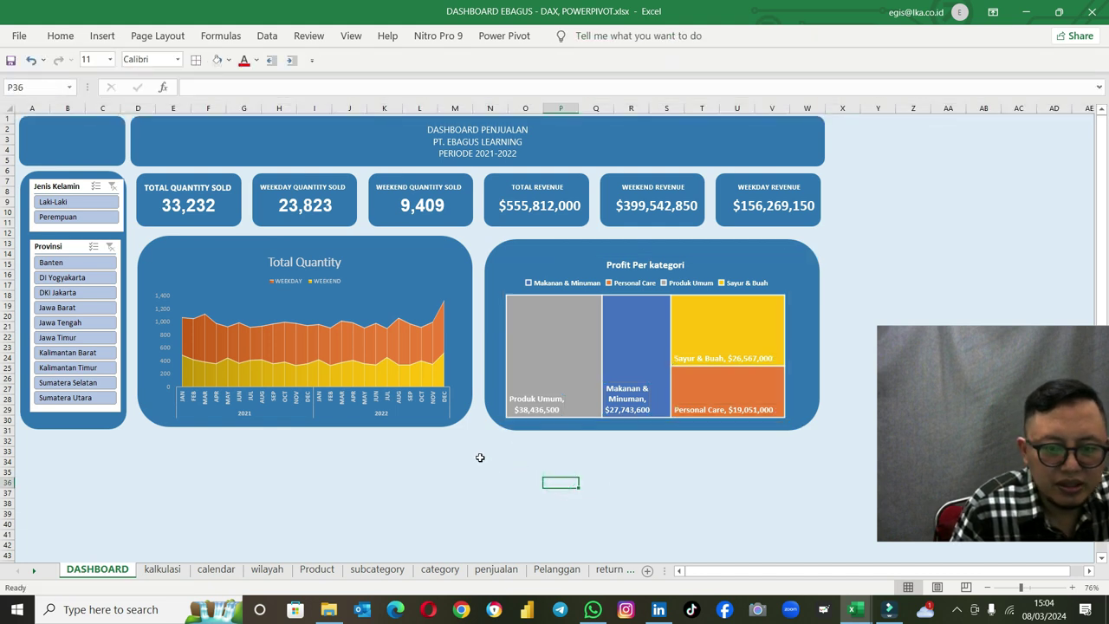
- Test the province slicer with DI Yogyakarta and Jawa Barat, then clear the filter
{"action": "left_click", "coordinate": [58, 279]}
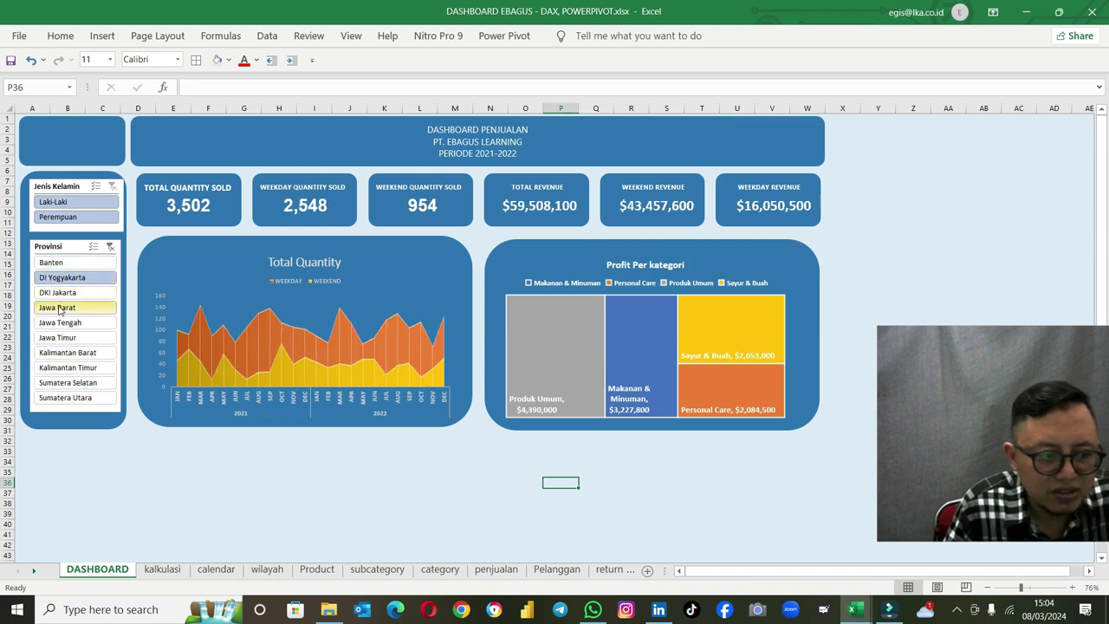
{"action": "left_click", "coordinate": [57, 307]}
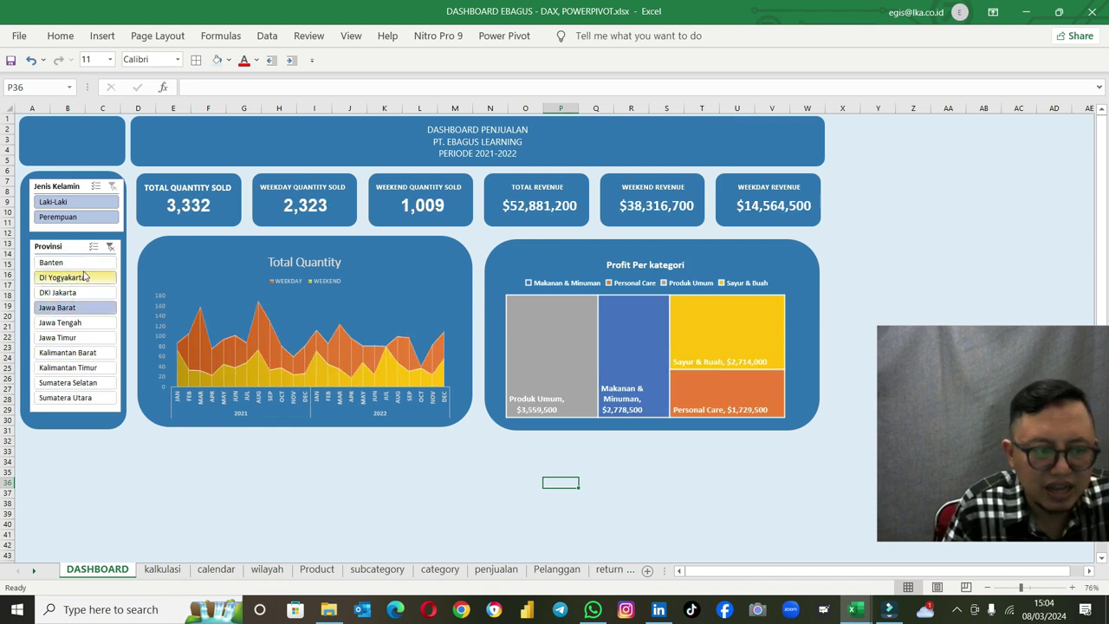
{"action": "left_click", "coordinate": [110, 246]}
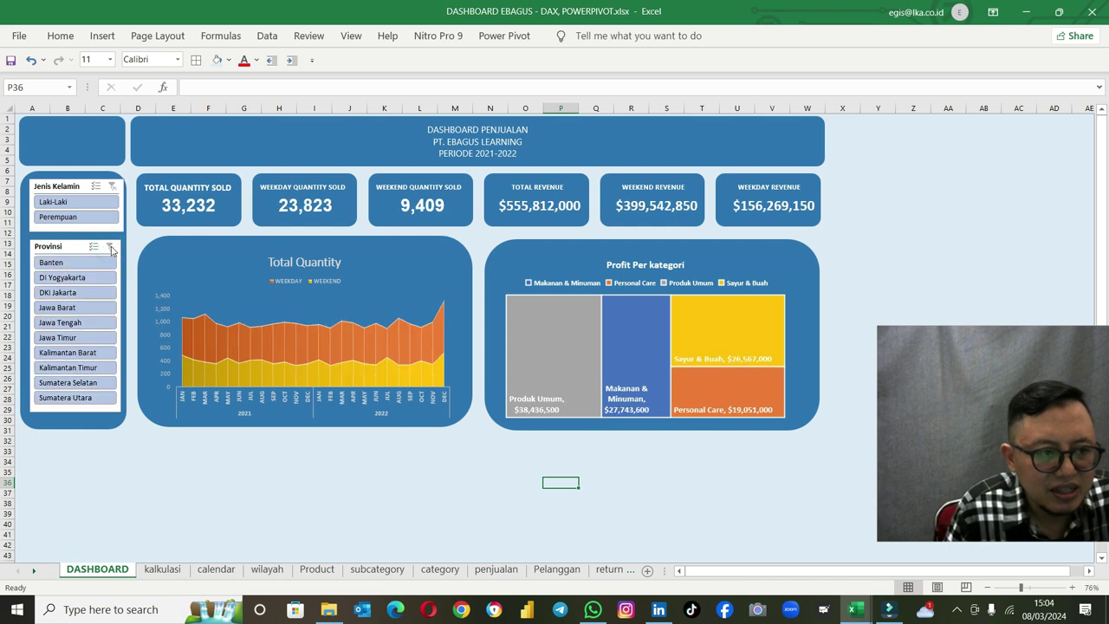
- Insert a Tanggal timeline and stretch it across the dashboard below the slicers
{"action": "left_click", "coordinate": [240, 305]}
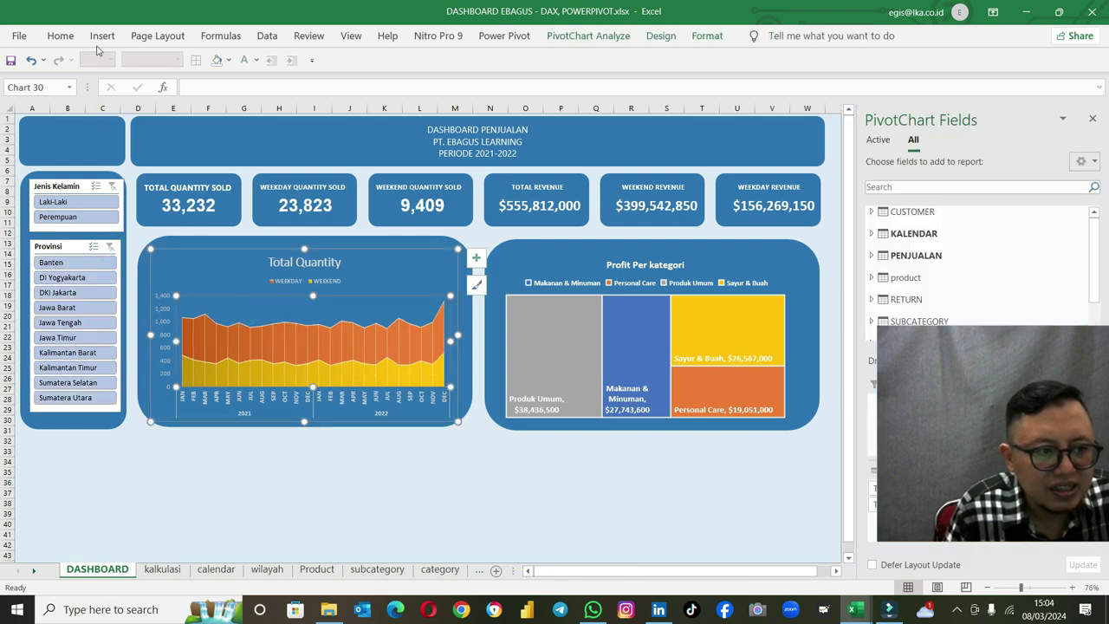
{"action": "left_click", "coordinate": [588, 36]}
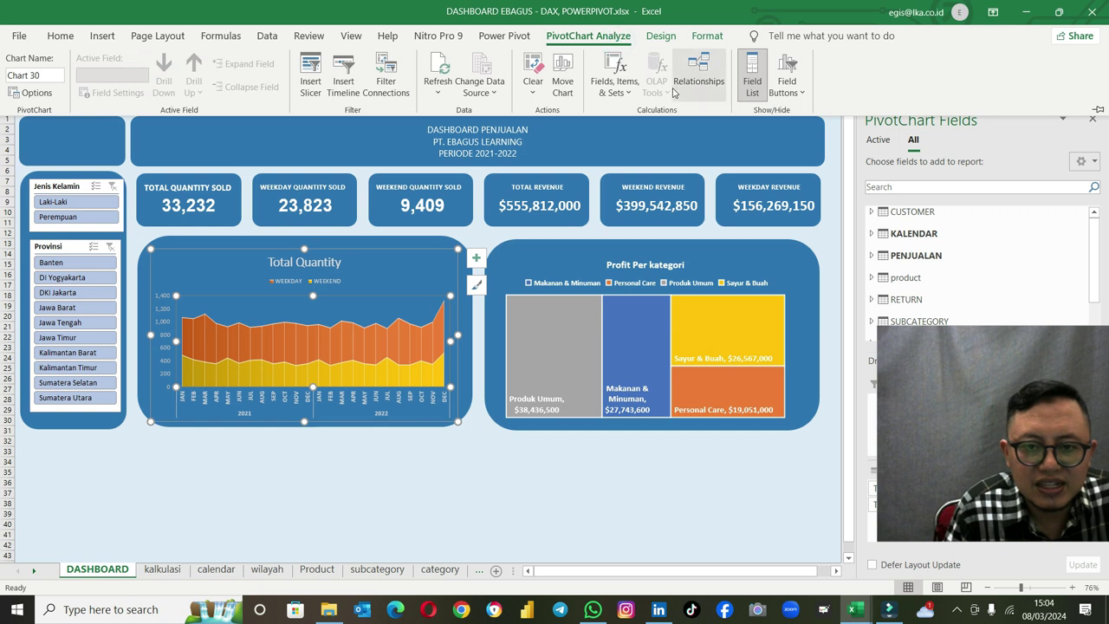
{"action": "left_click", "coordinate": [344, 79]}
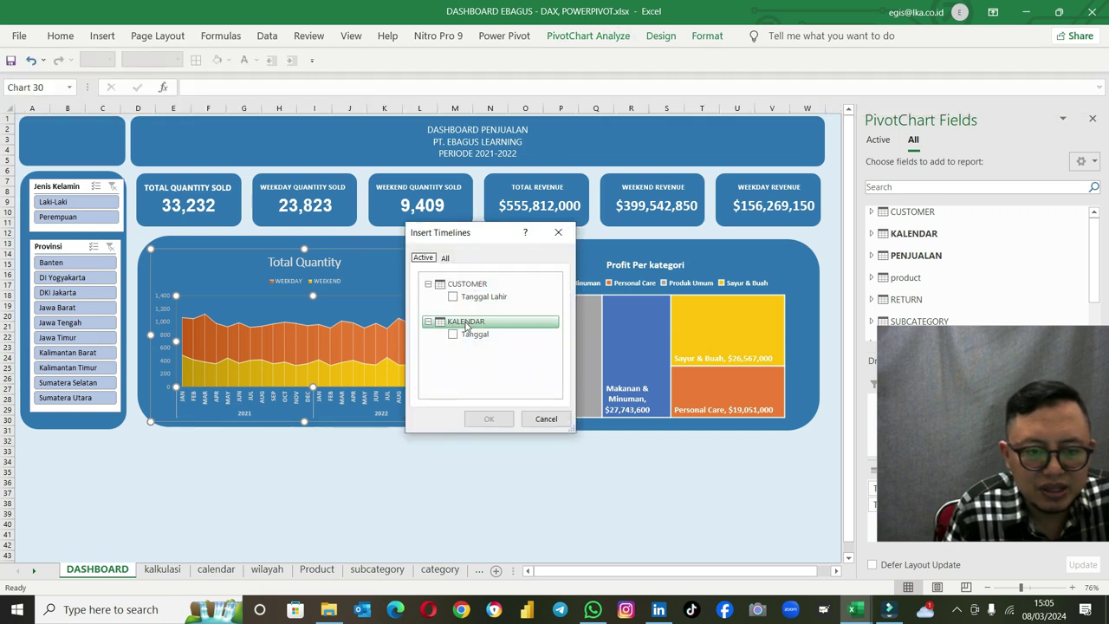
{"action": "left_click", "coordinate": [453, 335]}
{"action": "left_click", "coordinate": [489, 418]}
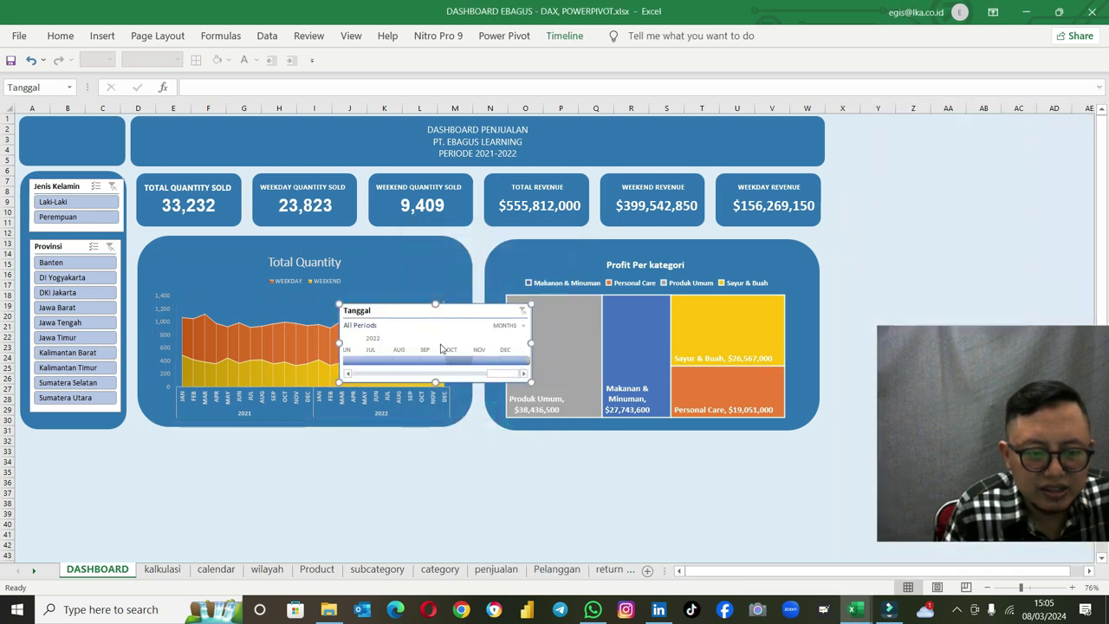
{"action": "left_click_drag", "start_coordinate": [400, 312], "coordinate": [103, 448]}
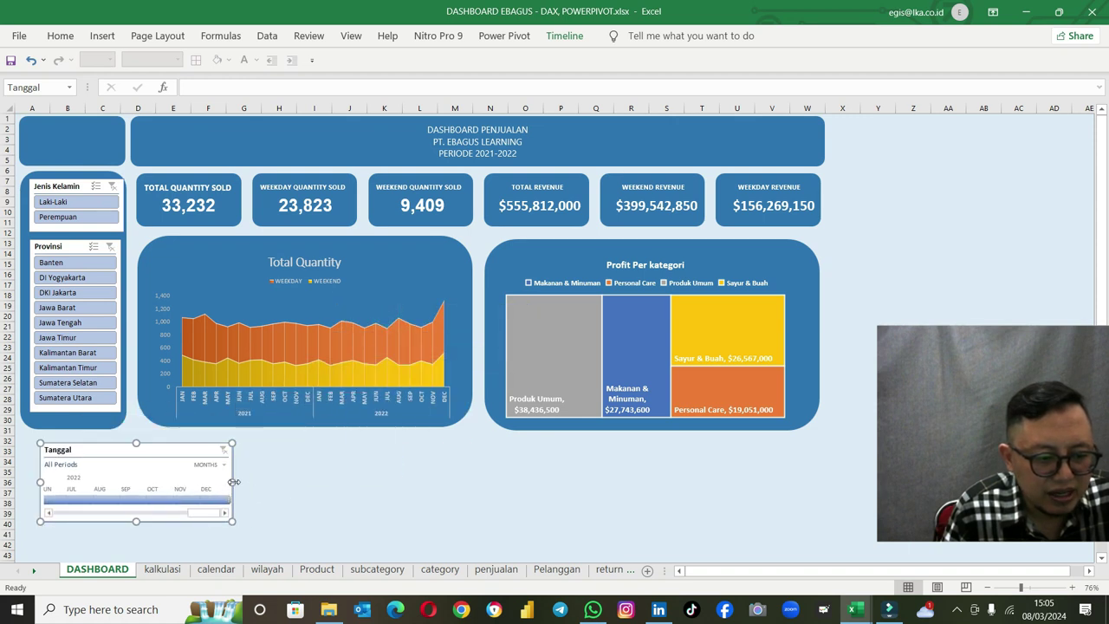
{"action": "left_click_drag", "start_coordinate": [234, 482], "coordinate": [832, 533]}
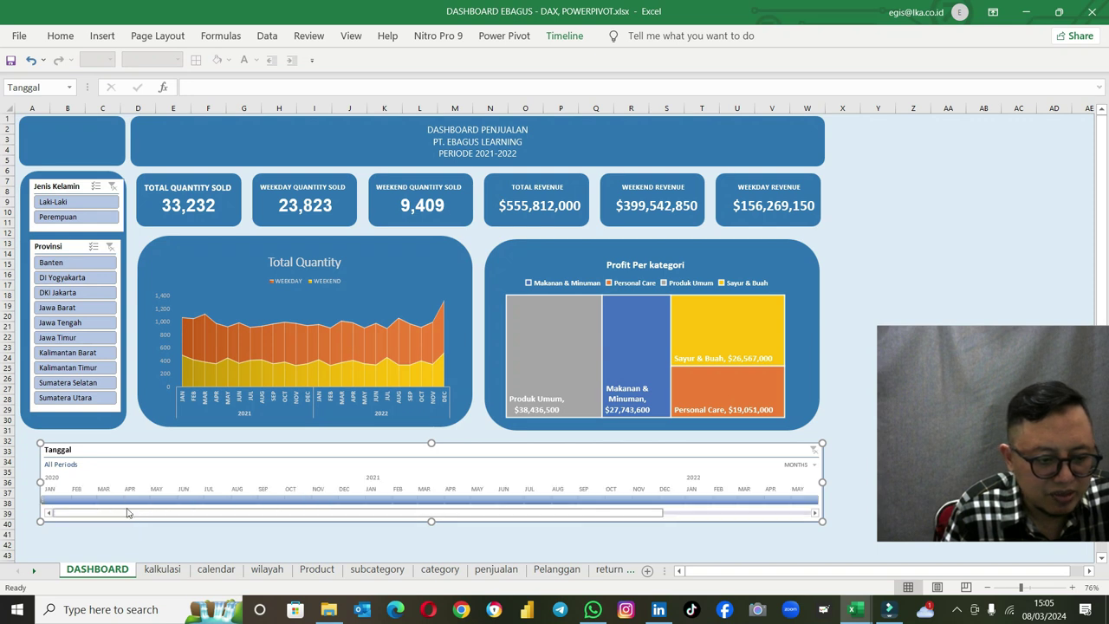
- Connect the Tanggal timeline to PivotTable4, PivotTable5 and PivotTable7 via Report Connections
{"action": "left_click", "coordinate": [381, 501]}
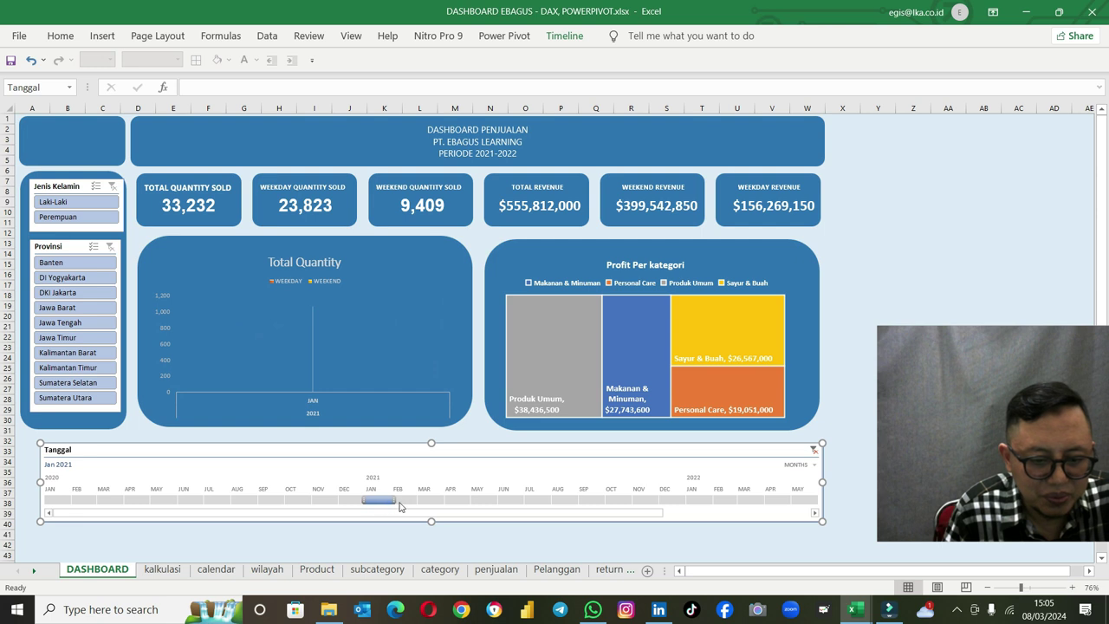
{"action": "left_click_drag", "start_coordinate": [430, 509], "coordinate": [613, 520]}
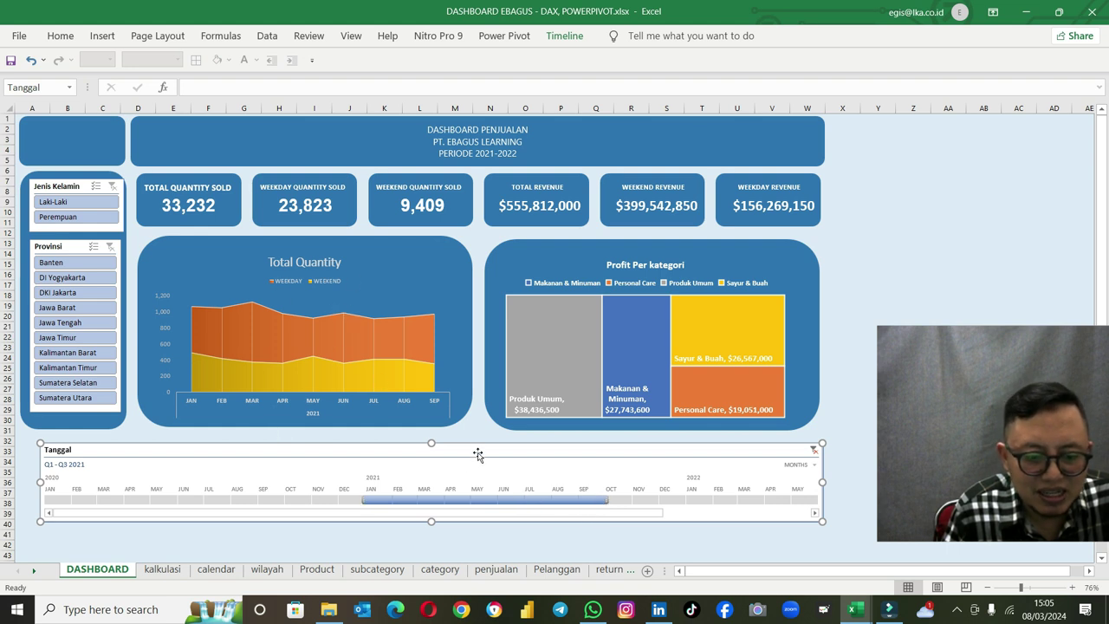
{"action": "left_click", "coordinate": [560, 35]}
{"action": "left_click", "coordinate": [95, 67]}
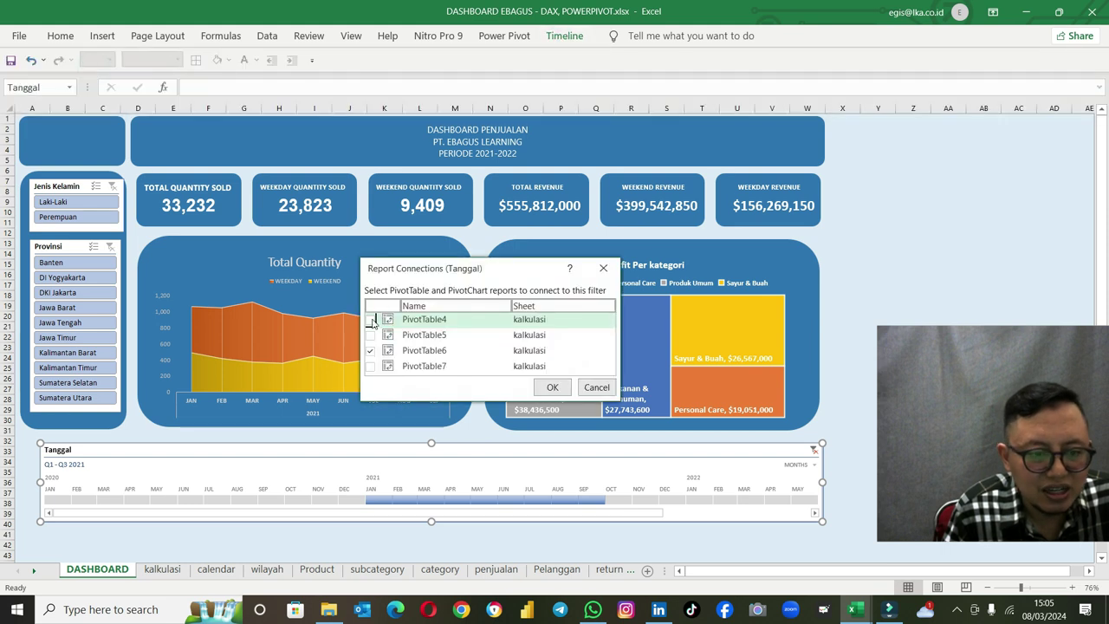
{"action": "left_click", "coordinate": [370, 319]}
{"action": "left_click", "coordinate": [370, 334]}
{"action": "left_click", "coordinate": [370, 366]}
{"action": "left_click", "coordinate": [552, 387]}
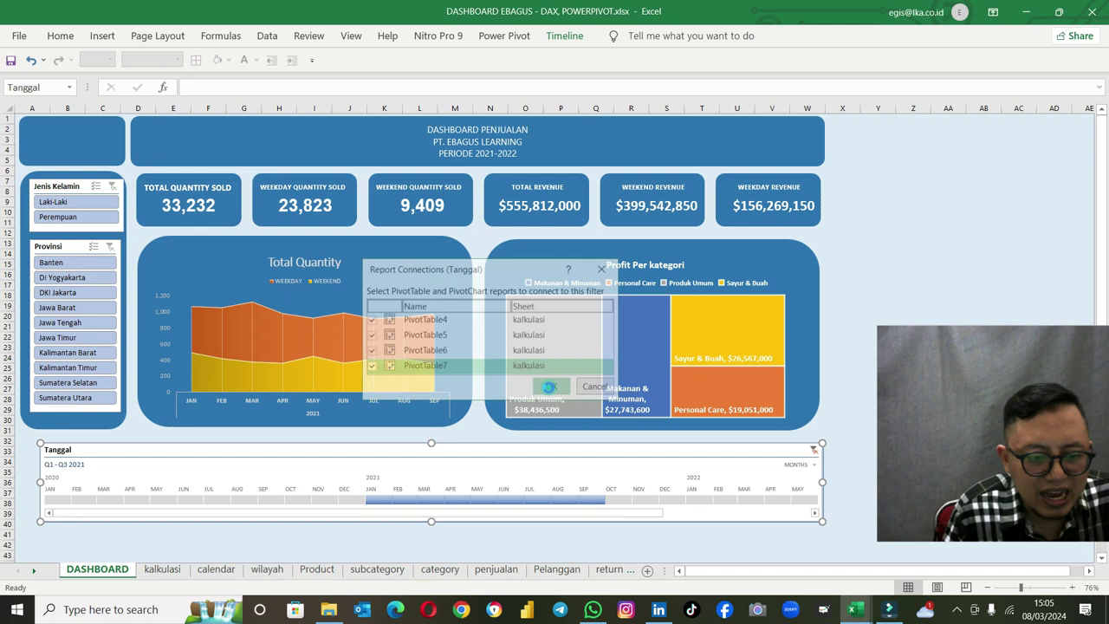
- Test the timeline with Jan–Sep 2021 and Jan–Apr 2022 ranges, then clear the filter
{"action": "left_click", "coordinate": [379, 502]}
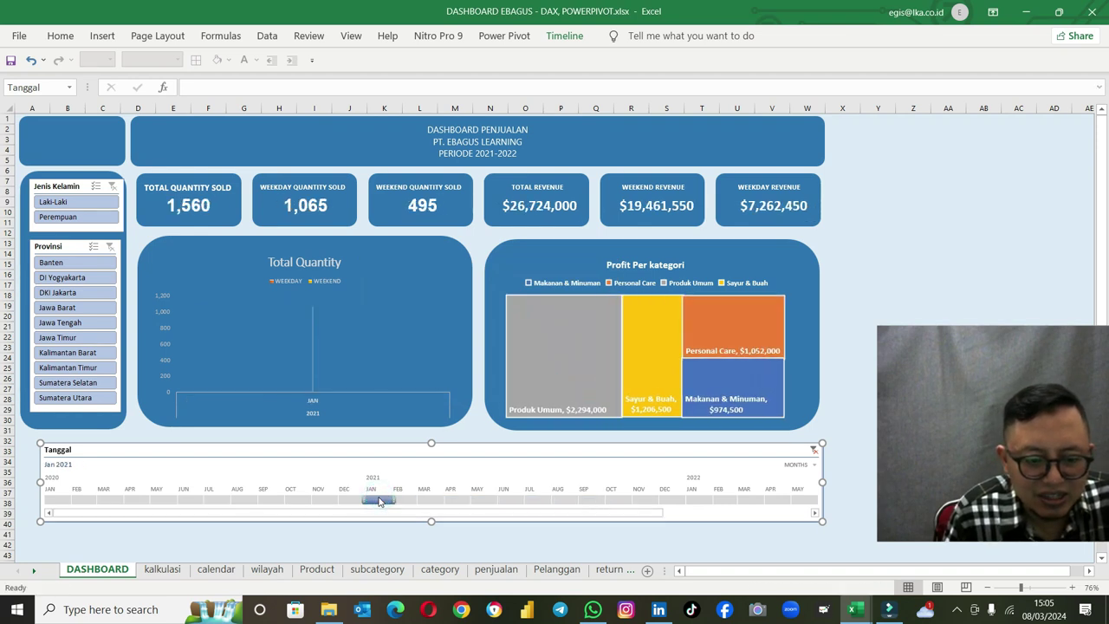
{"action": "left_click_drag", "start_coordinate": [379, 502], "coordinate": [617, 506]}
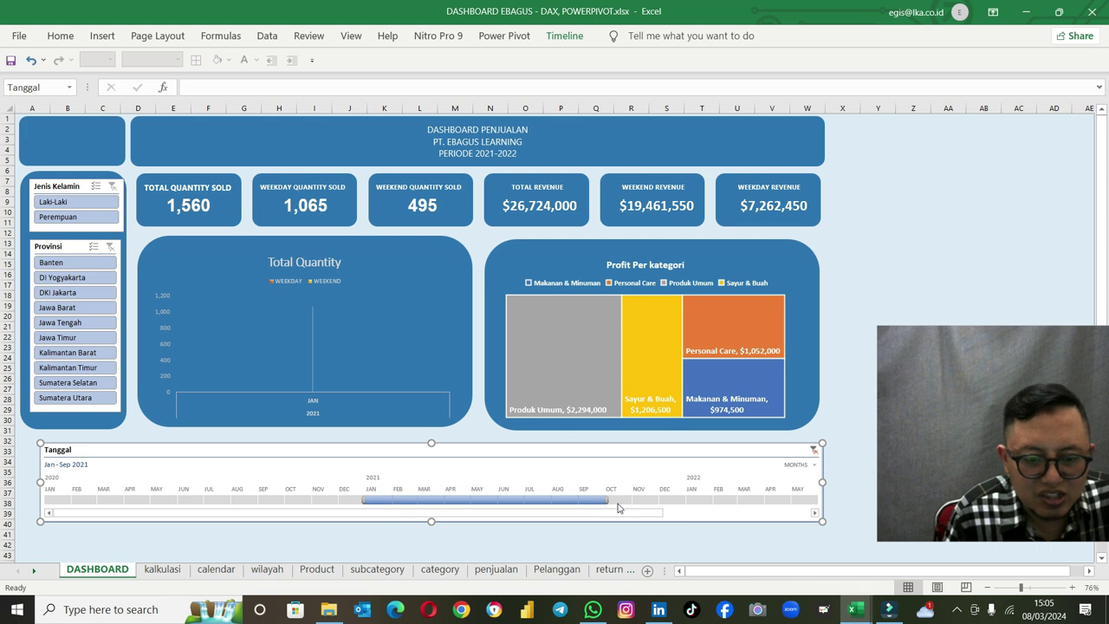
{"action": "left_click", "coordinate": [692, 500]}
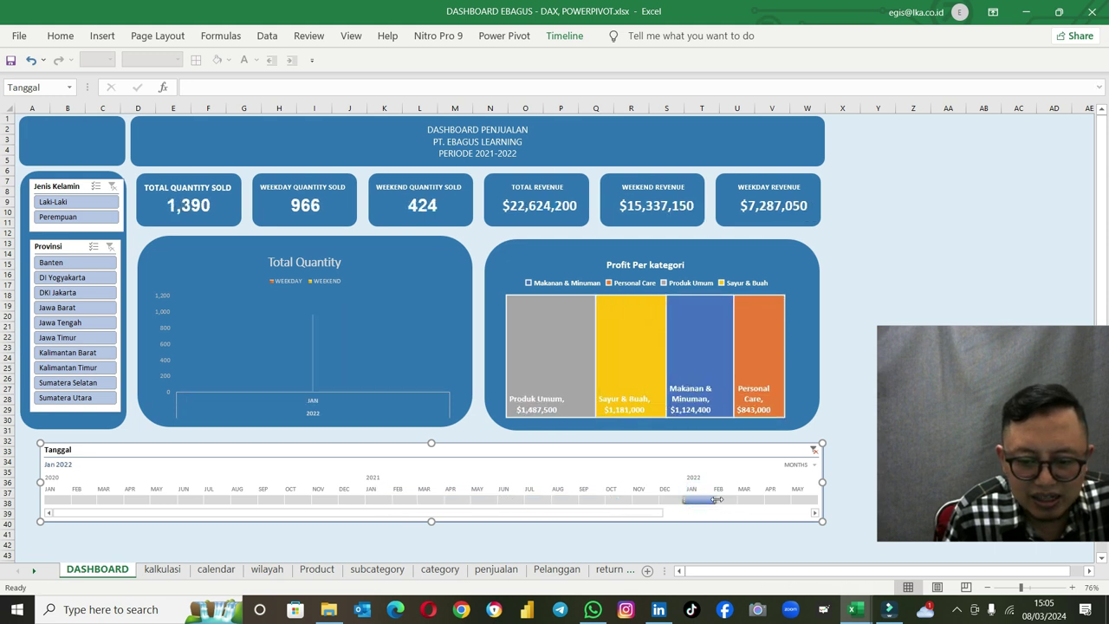
{"action": "left_click_drag", "start_coordinate": [787, 498], "coordinate": [792, 499]}
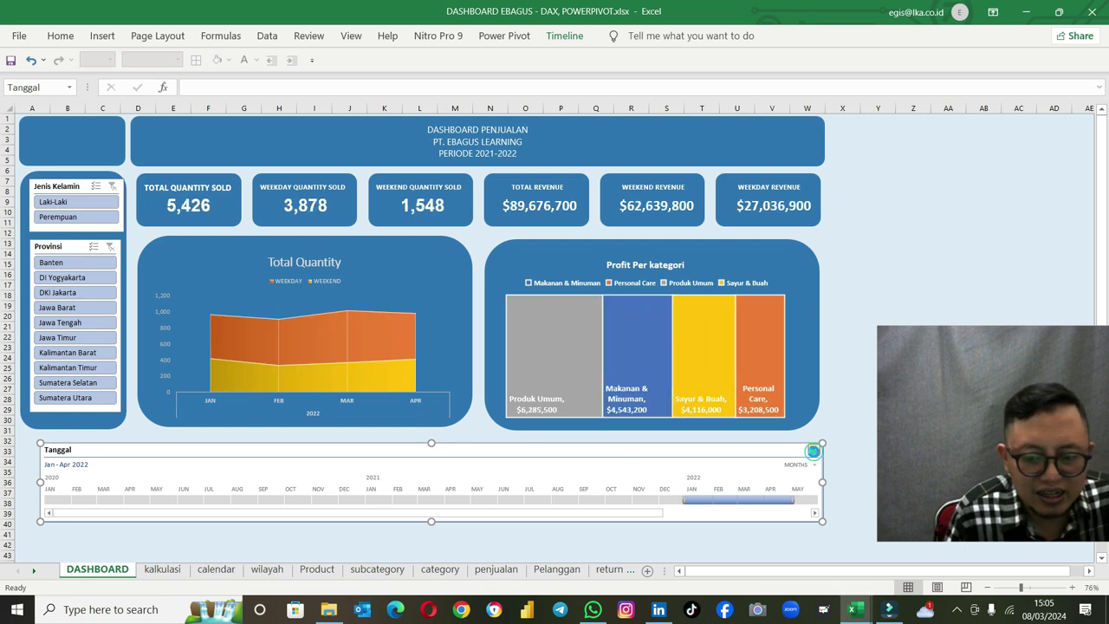
{"action": "left_click", "coordinate": [813, 450]}
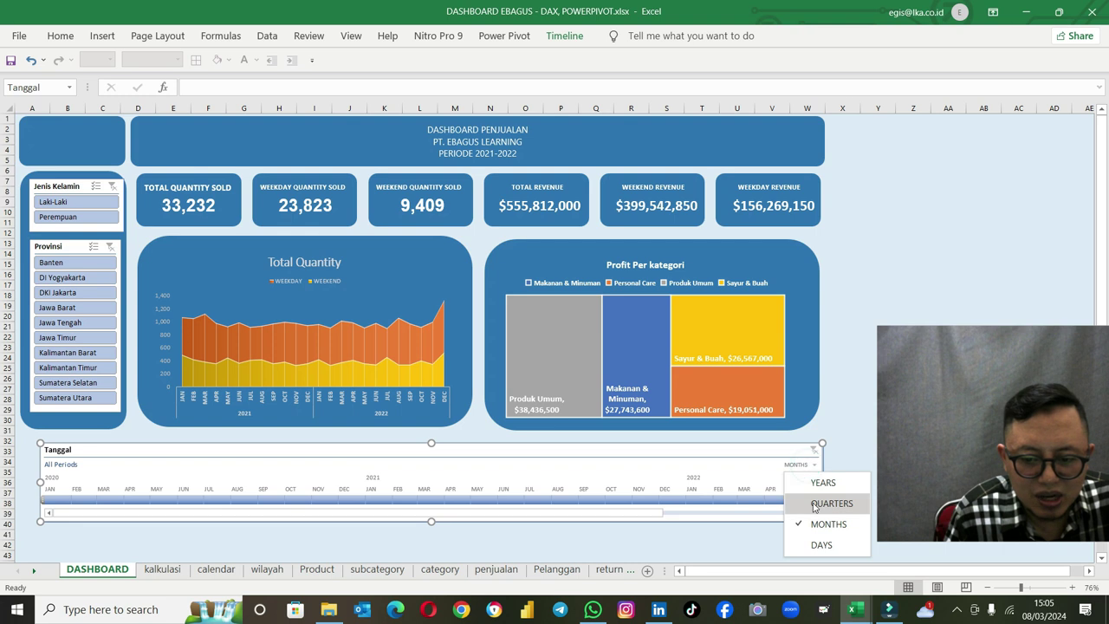
- Switch the timeline to quarters, try Q1–Q3 2022, and clear back to all periods
{"action": "left_click", "coordinate": [828, 503]}
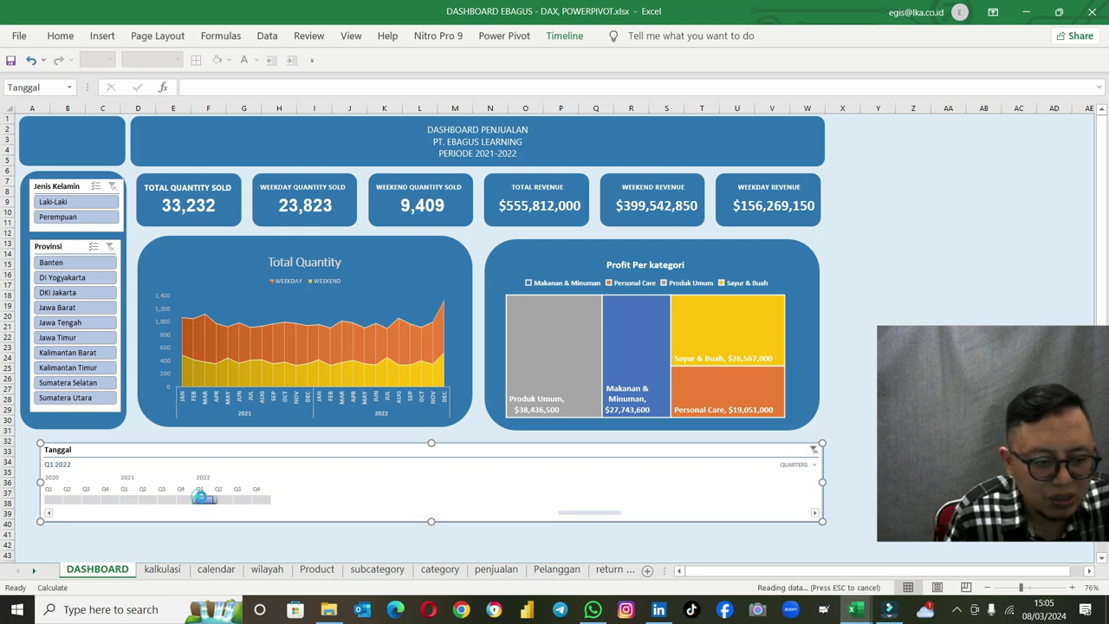
{"action": "left_click_drag", "start_coordinate": [199, 501], "coordinate": [260, 508]}
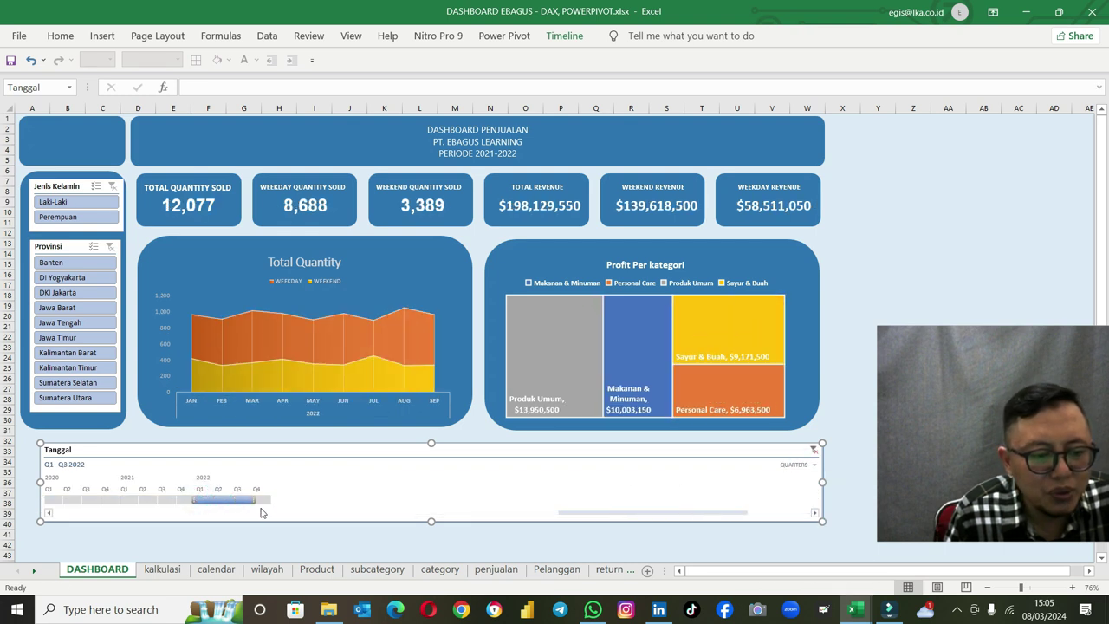
{"action": "left_click", "coordinate": [814, 451]}
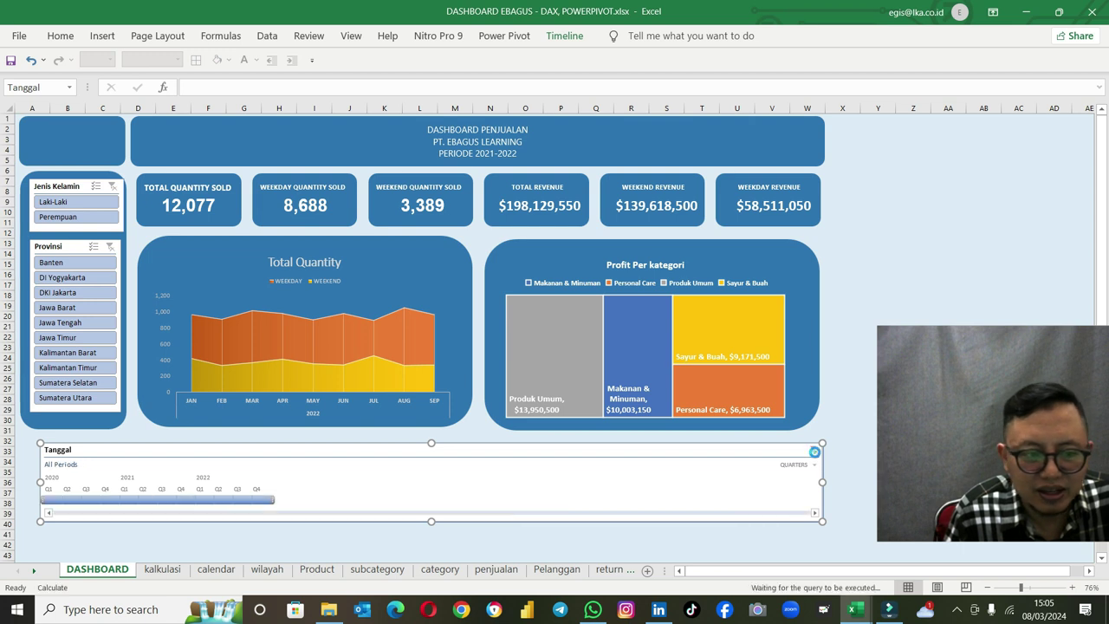
{"action": "left_click", "coordinate": [842, 420]}
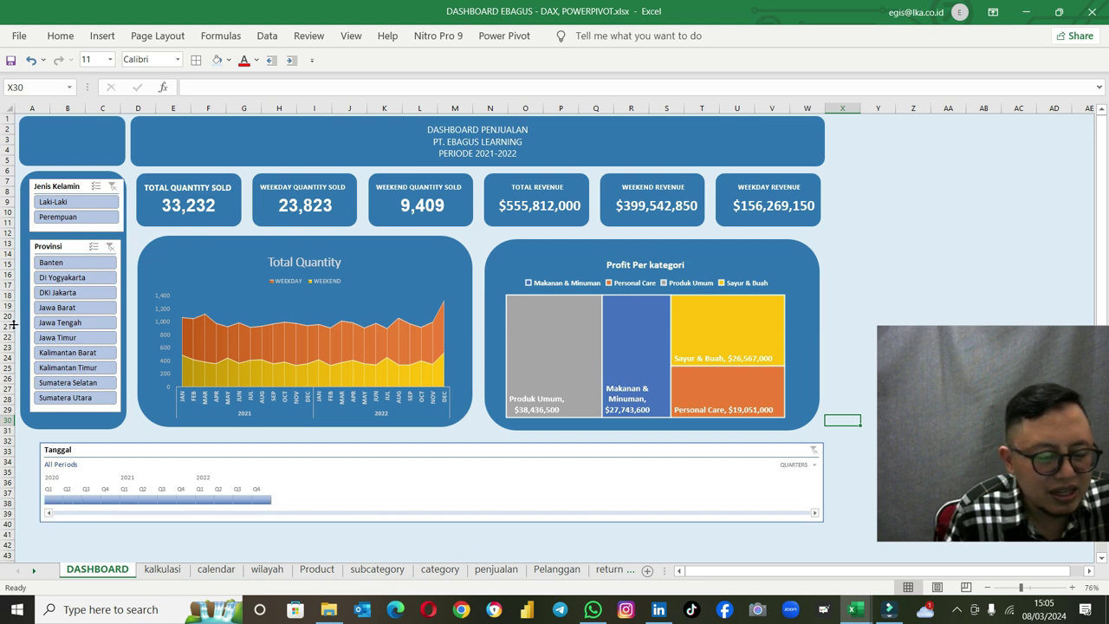
{"action": "left_click", "coordinate": [87, 262]}
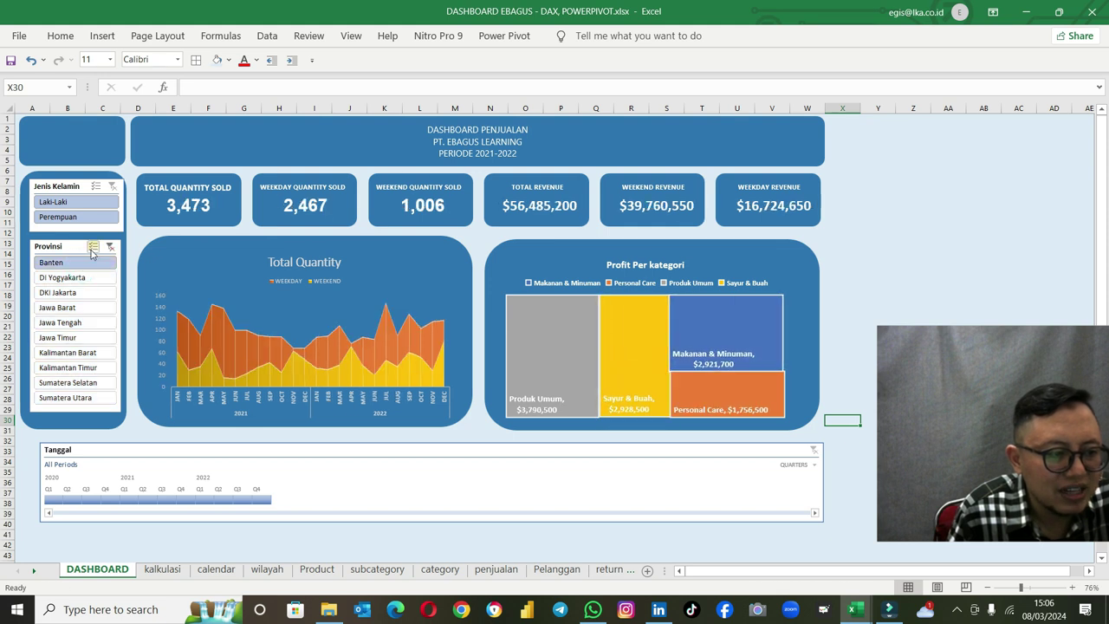
{"action": "left_click", "coordinate": [78, 279]}
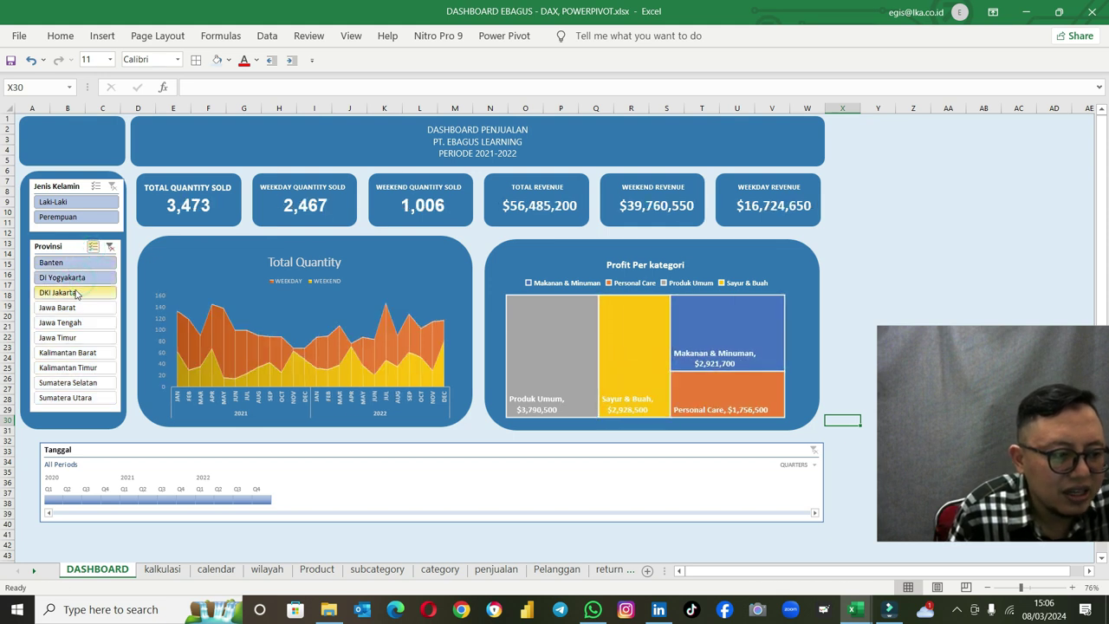
{"action": "left_click", "coordinate": [71, 293]}
{"action": "left_click", "coordinate": [75, 307]}
{"action": "left_click", "coordinate": [71, 323]}
{"action": "left_click", "coordinate": [68, 337]}
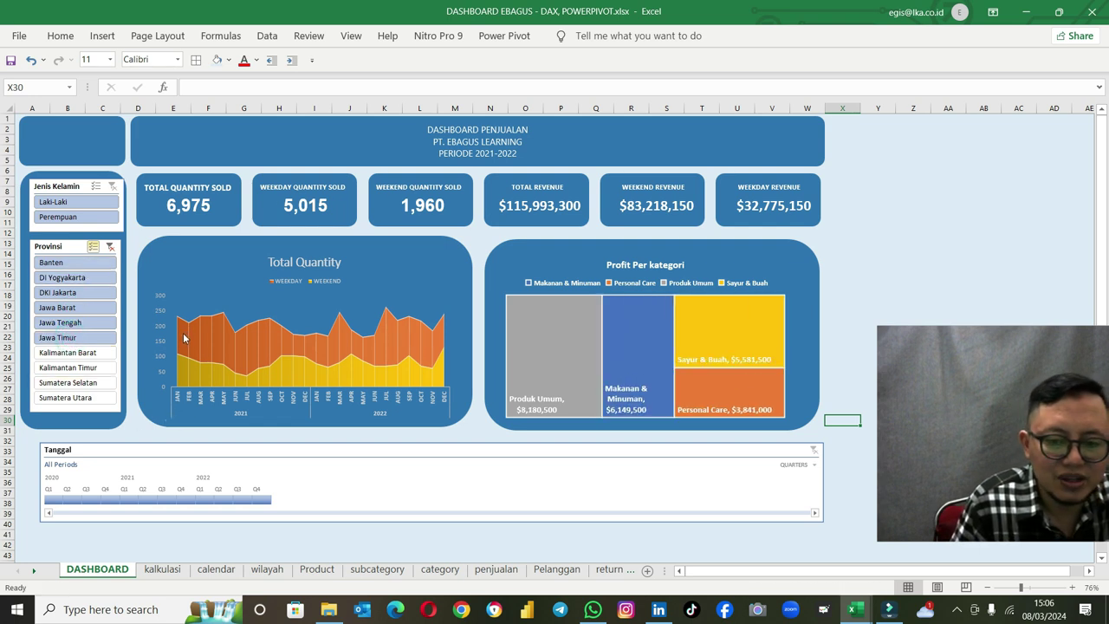
{"action": "left_click", "coordinate": [110, 250]}
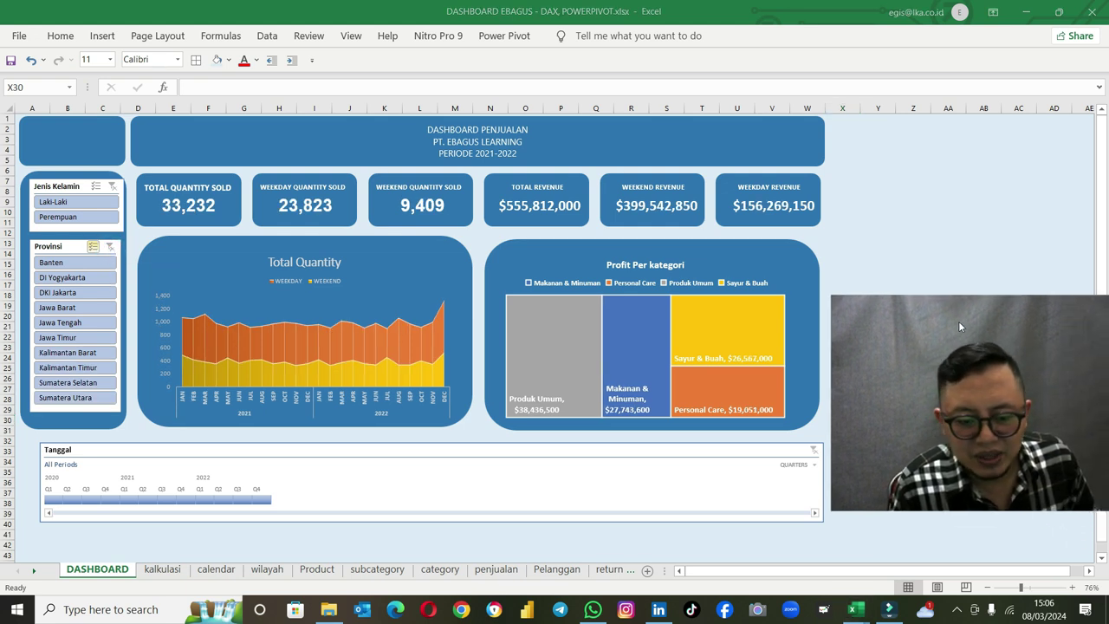
{"action": "left_click", "coordinate": [174, 580]}
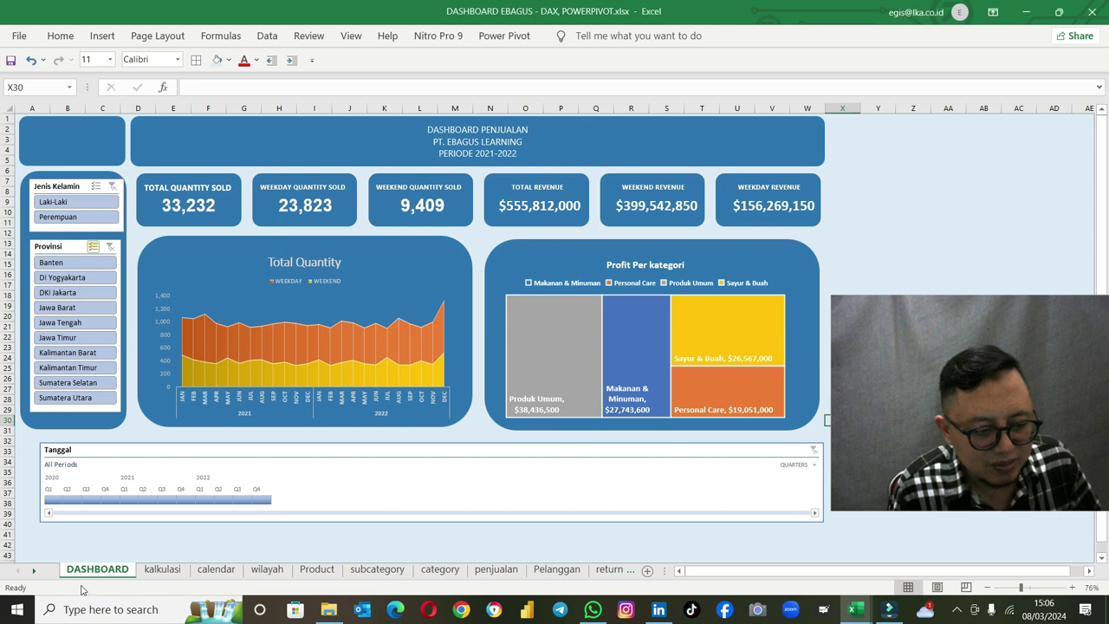
- Hide all sheets from kalkulasi through return, leaving only DASHBOARD visible
{"action": "left_click", "coordinate": [162, 570]}
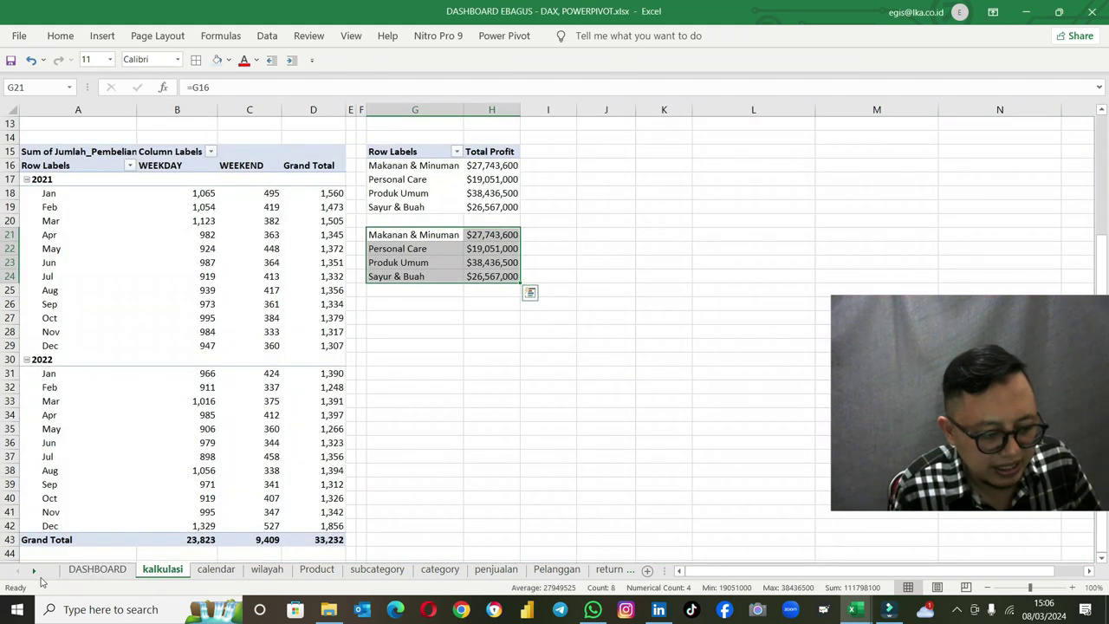
{"action": "left_click", "coordinate": [610, 570], "text": "shift"}
{"action": "right_click", "coordinate": [553, 578]}
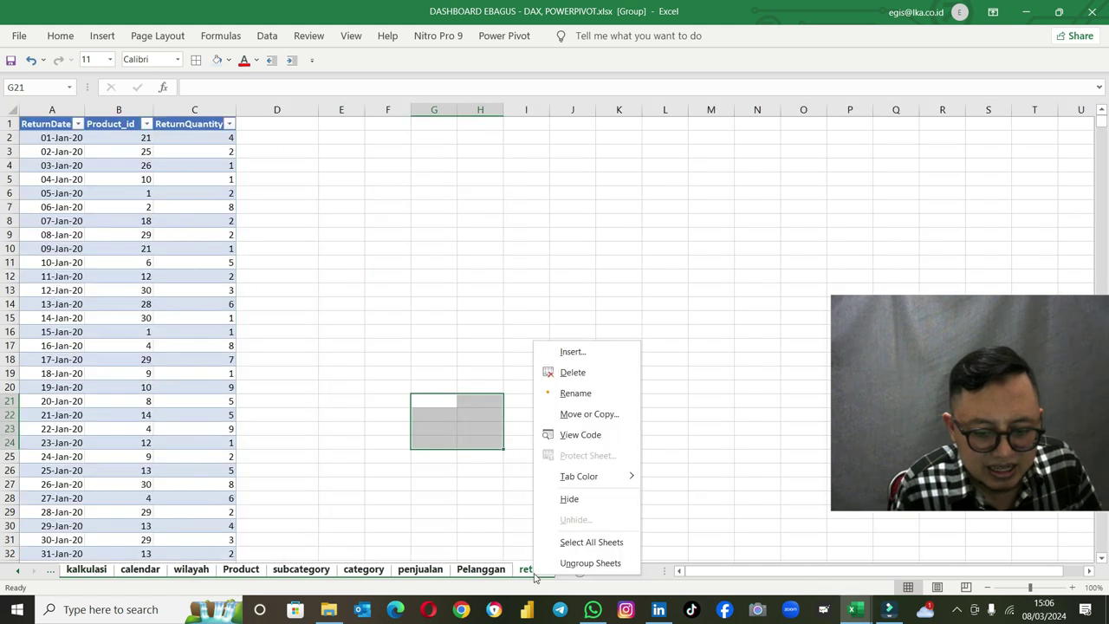
{"action": "left_click", "coordinate": [564, 500]}
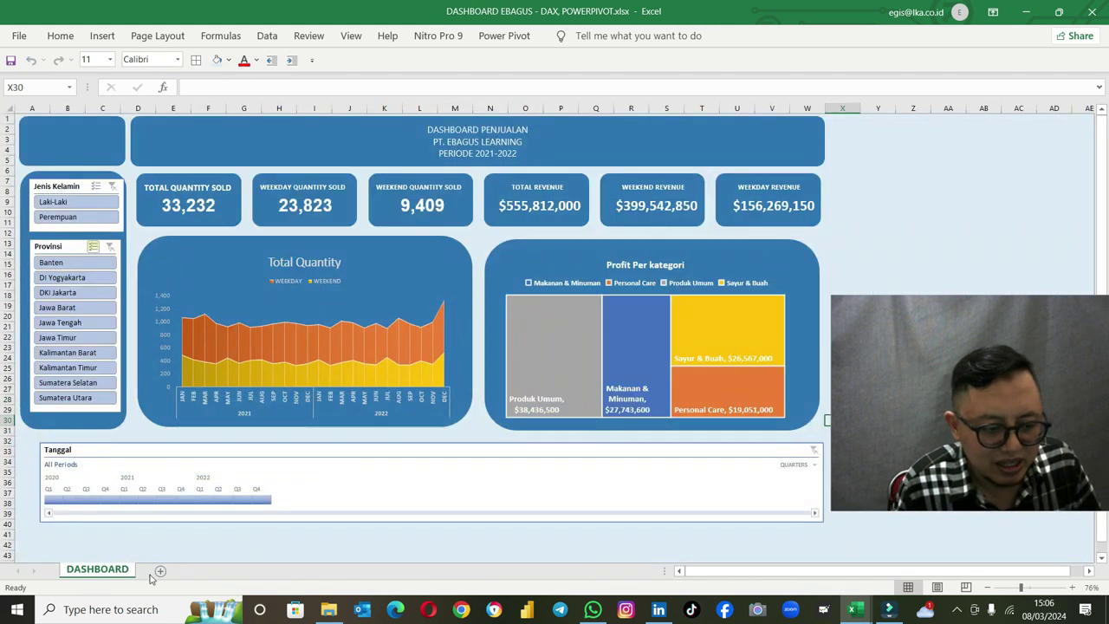
{"action": "right_click", "coordinate": [104, 572]}
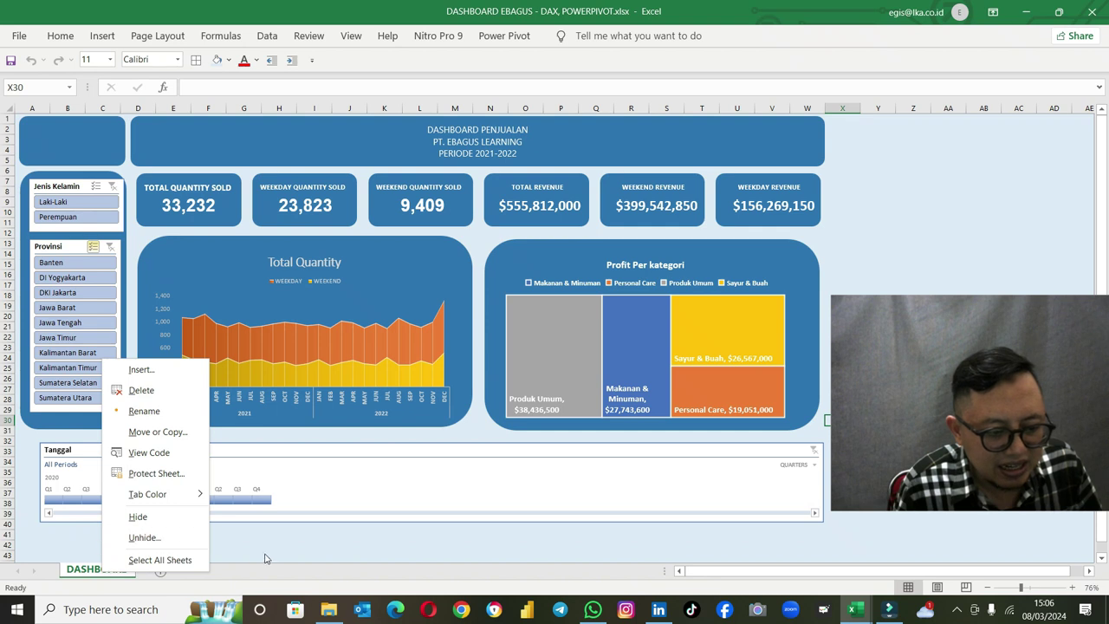
{"action": "key", "text": "Escape"}
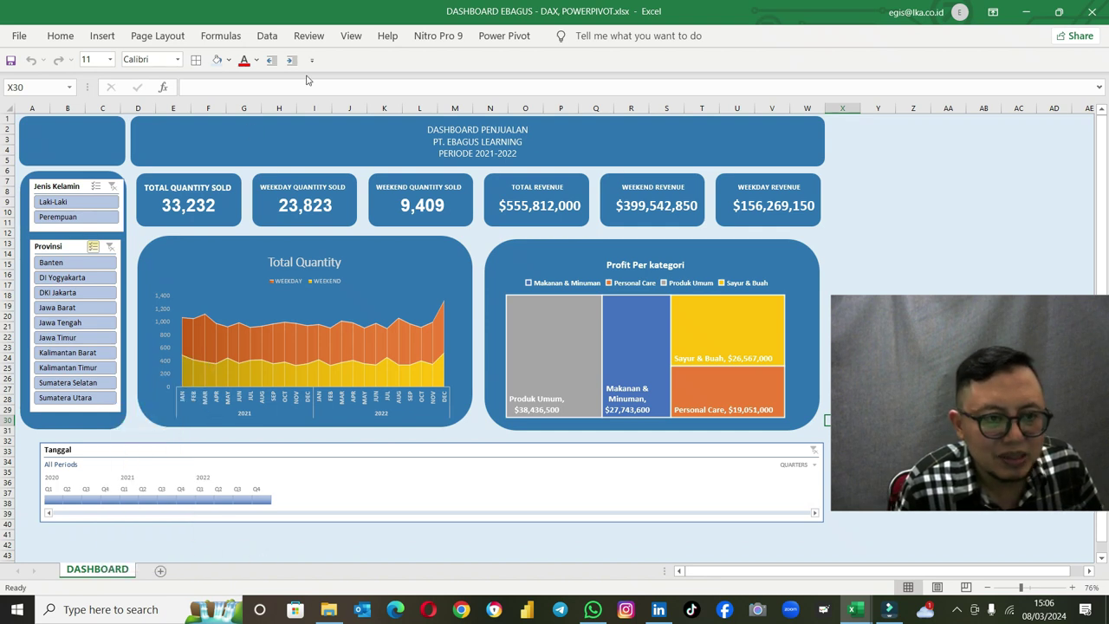
- Protect the workbook structure with a password, entered and confirmed
{"action": "left_click", "coordinate": [309, 35]}
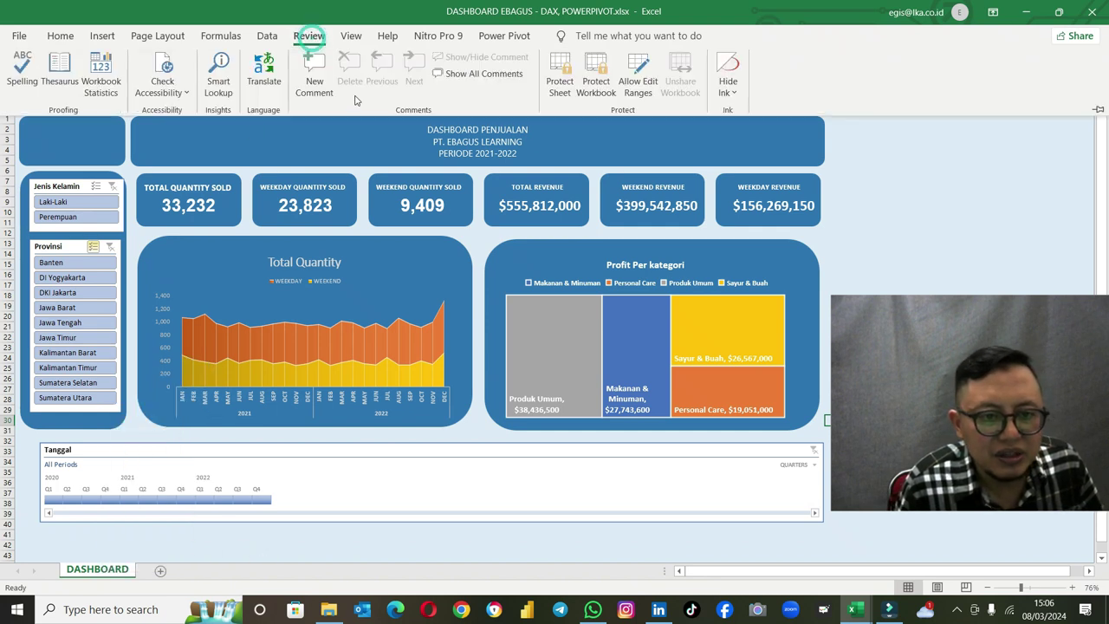
{"action": "left_click", "coordinate": [595, 76]}
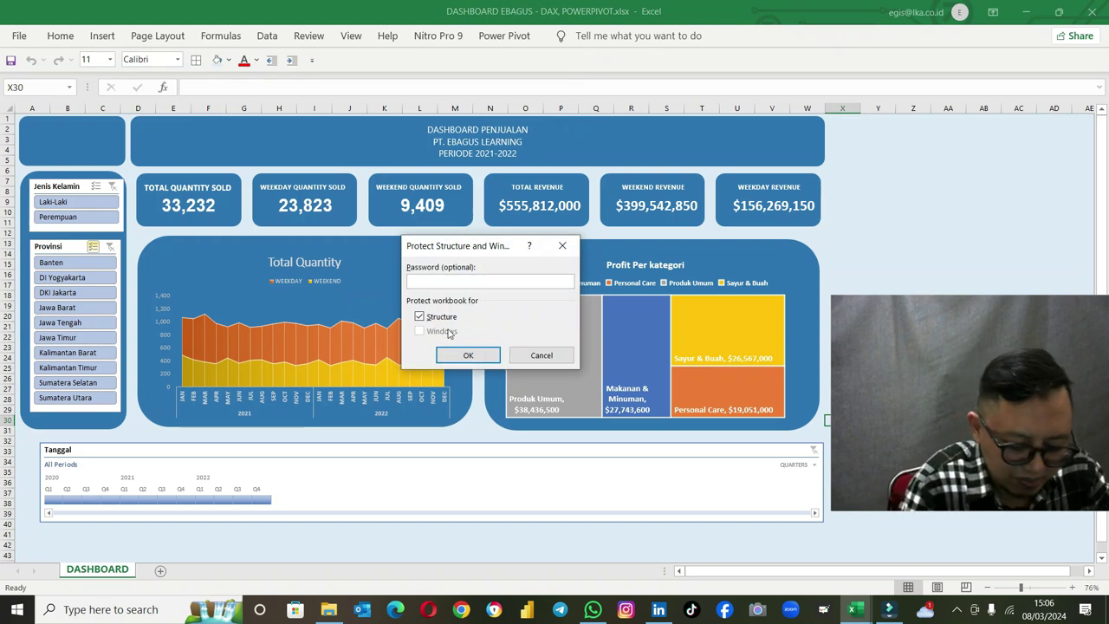
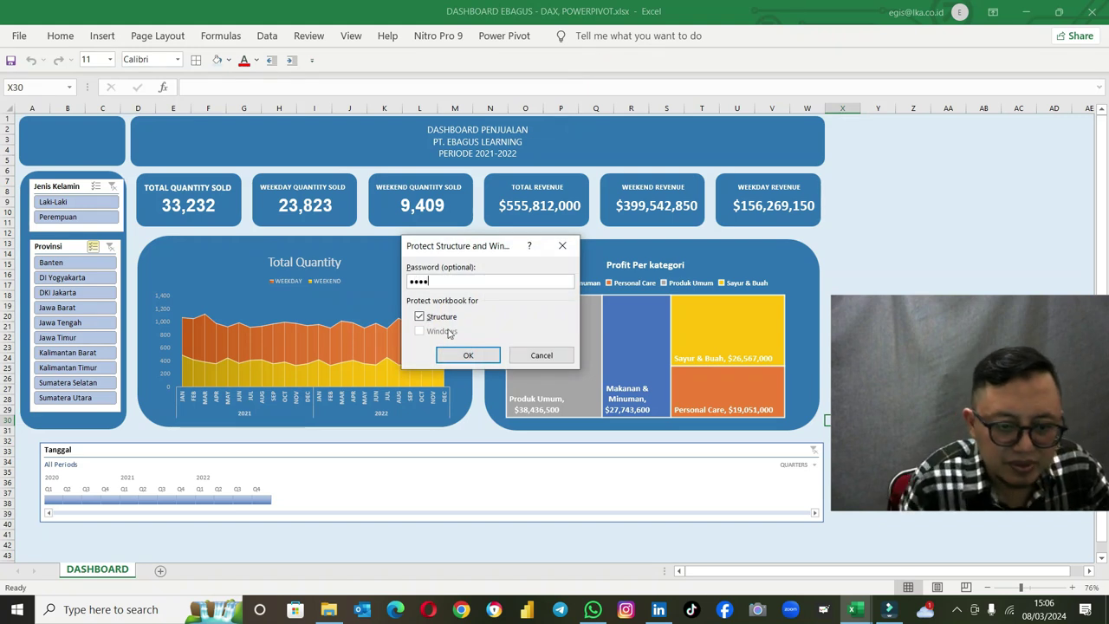
{"action": "left_click", "coordinate": [481, 355]}
{"action": "left_click", "coordinate": [508, 354]}
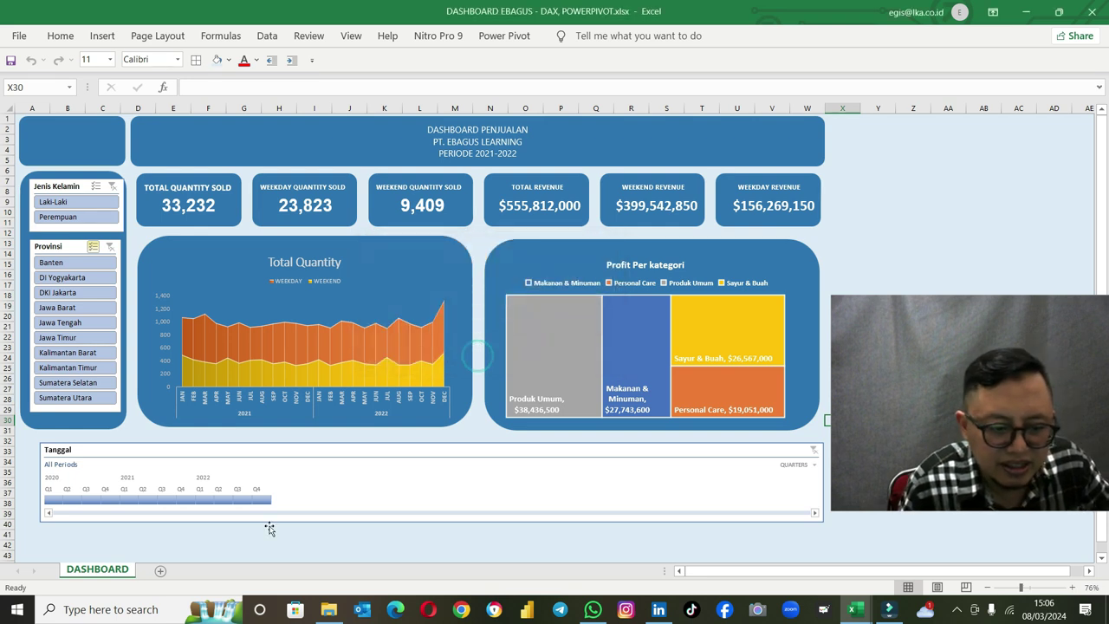
- Verify sheet changes are blocked, then test the province and gender slicers and clear them
{"action": "right_click", "coordinate": [106, 578]}
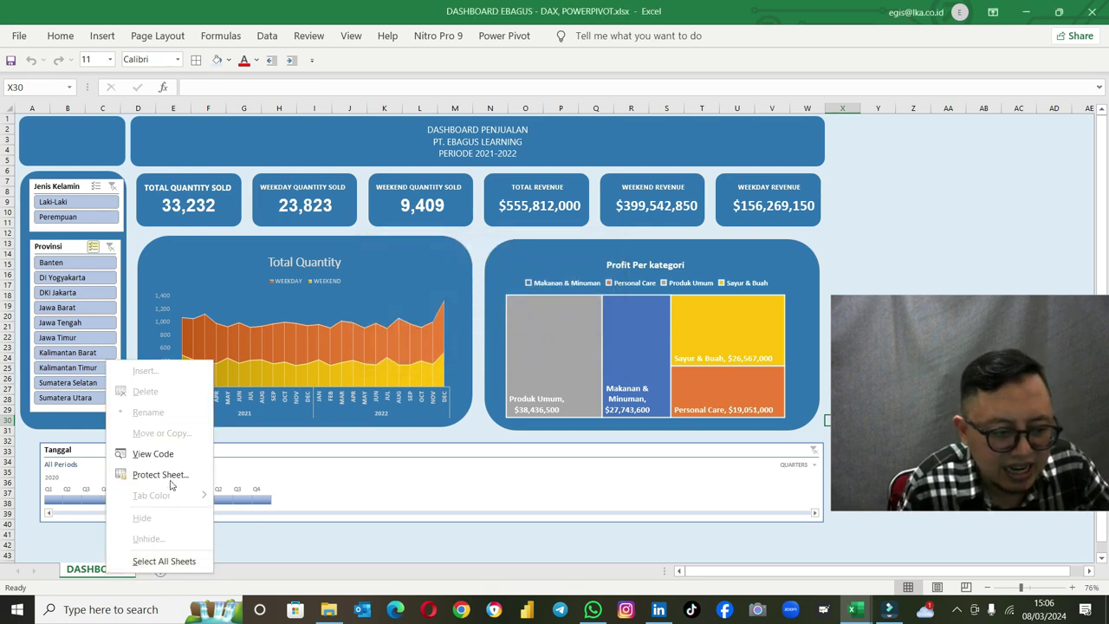
{"action": "left_click", "coordinate": [294, 560]}
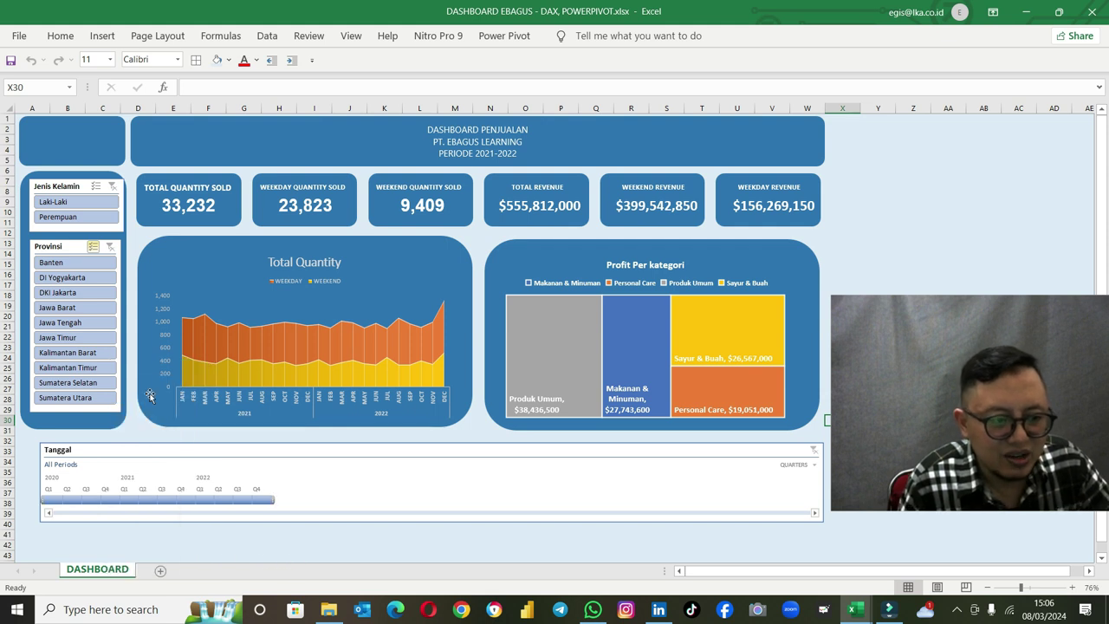
{"action": "left_click", "coordinate": [66, 294]}
{"action": "left_click", "coordinate": [110, 247]}
{"action": "left_click", "coordinate": [97, 219]}
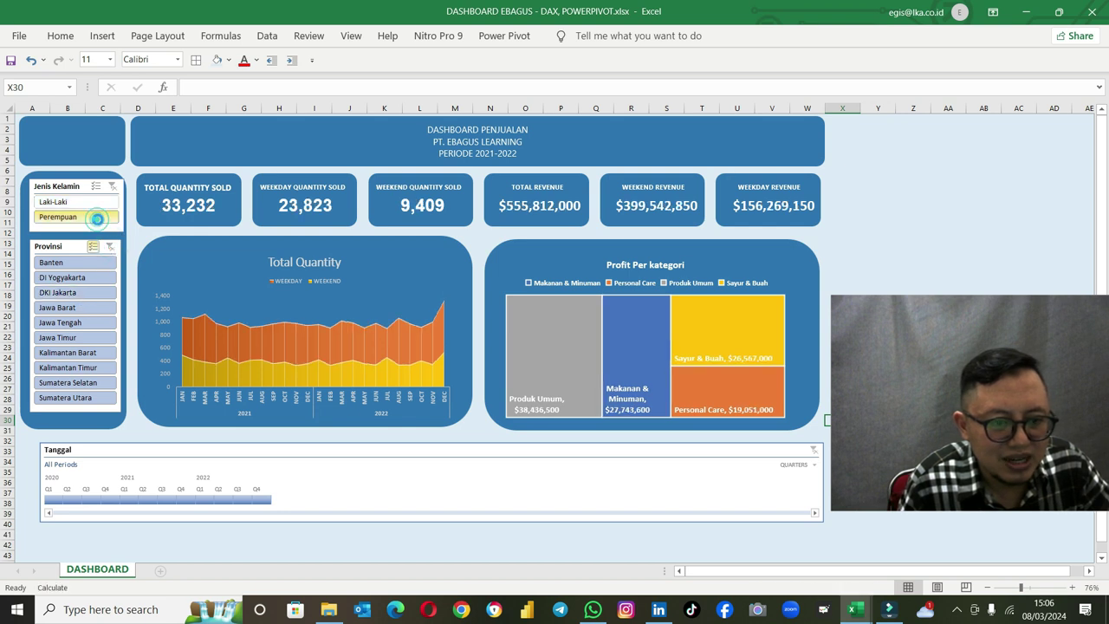
{"action": "left_click", "coordinate": [86, 202]}
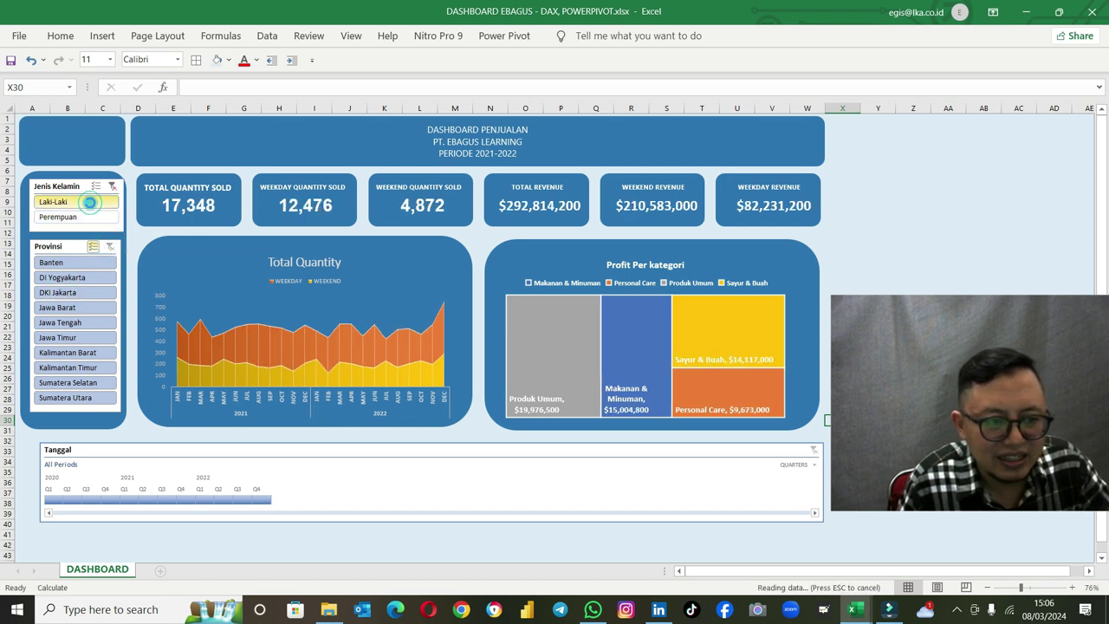
{"action": "left_click", "coordinate": [113, 187]}
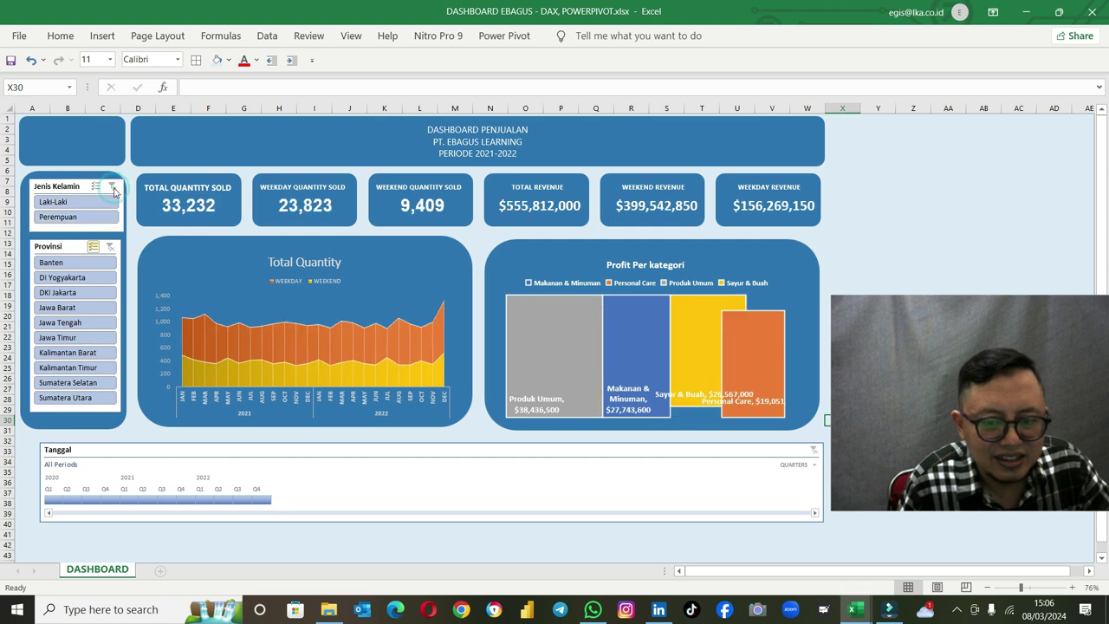